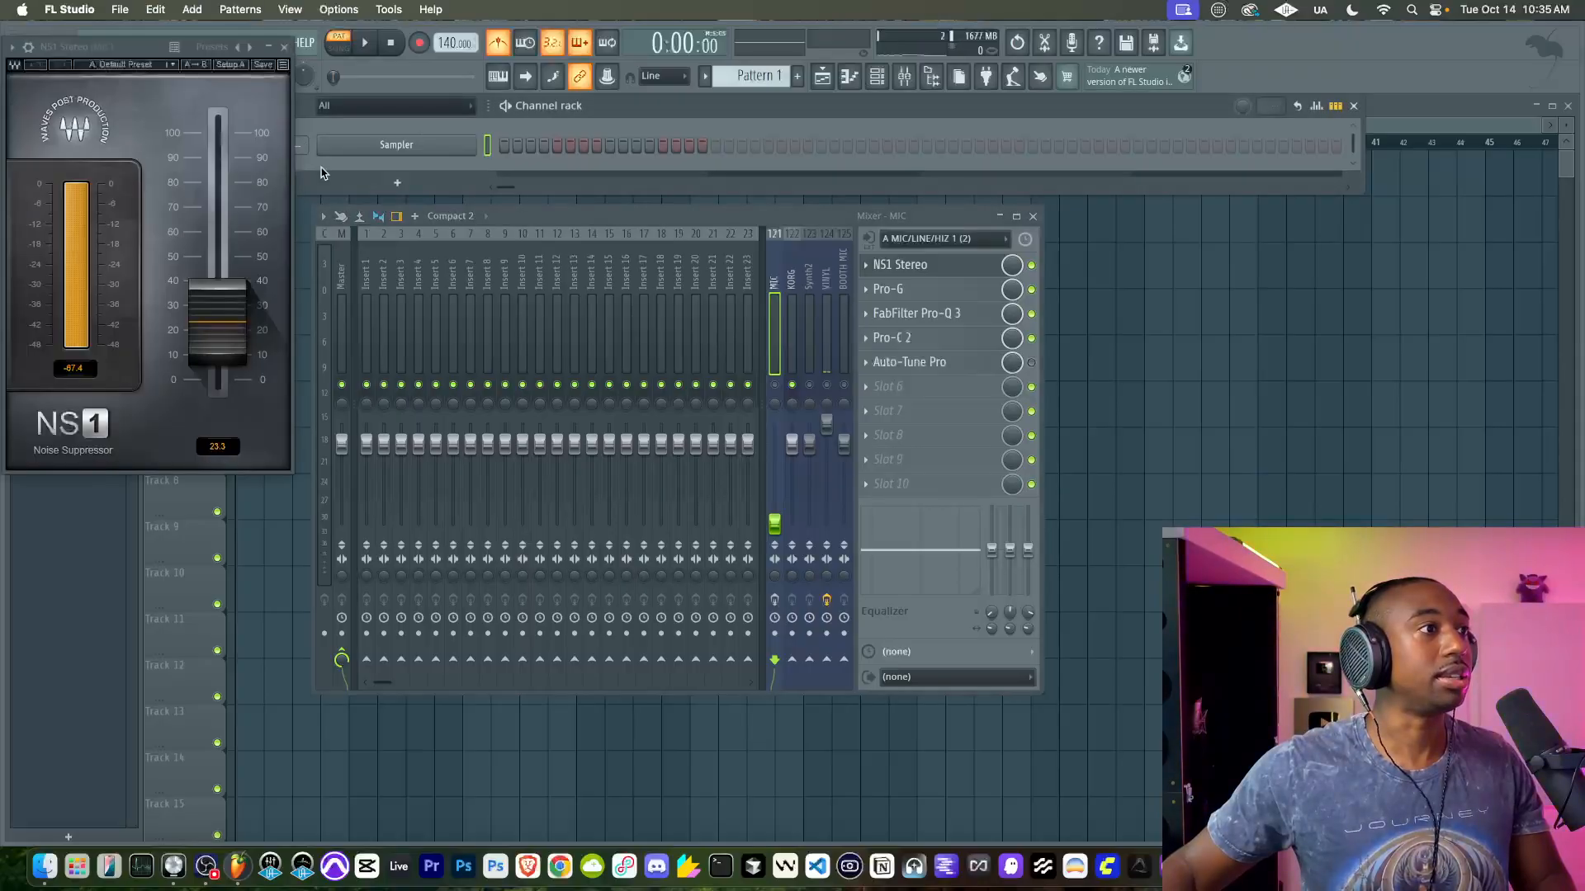
# Step: Close the NS1 plugin window and reset the MIC mixer track, removing all its plugins
pyautogui.click(287, 52)
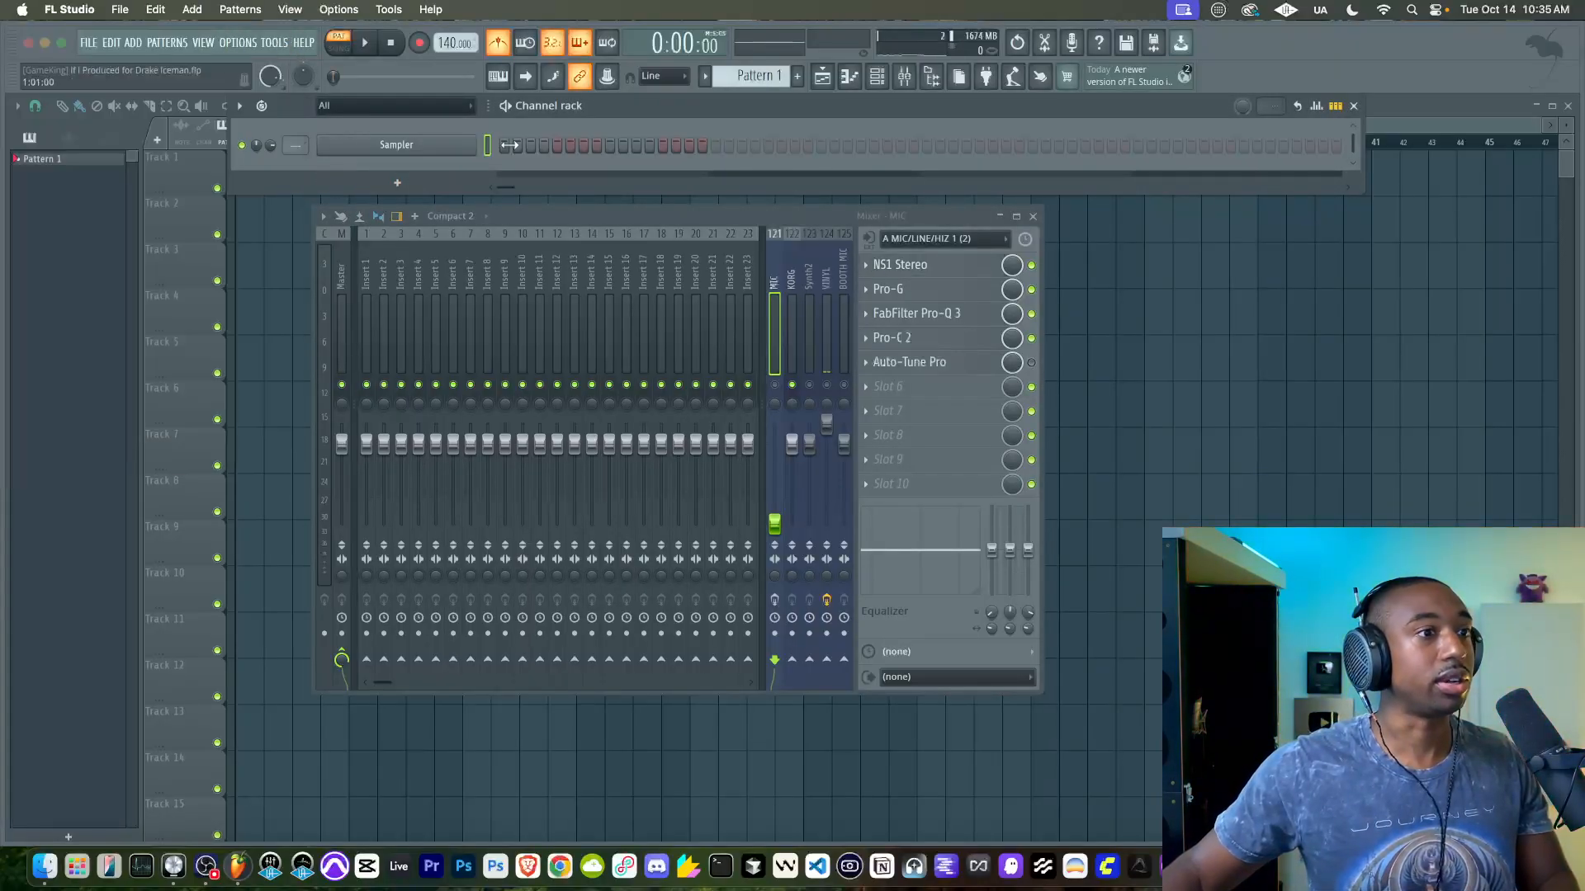
pyautogui.rightClick(770, 338)
pyautogui.click(784, 347)
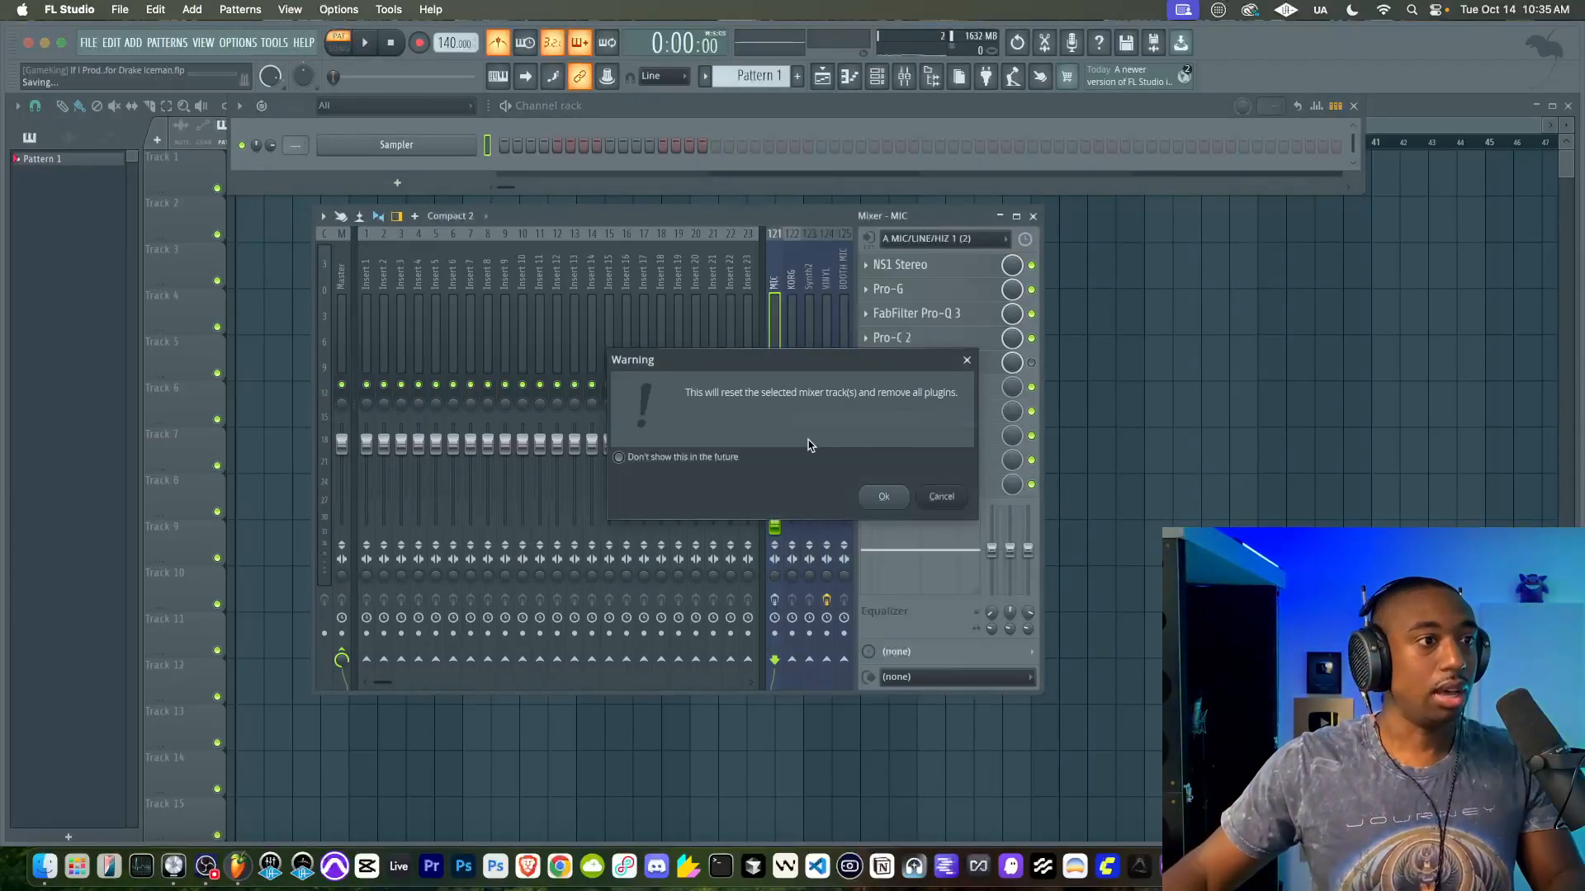
pyautogui.click(883, 496)
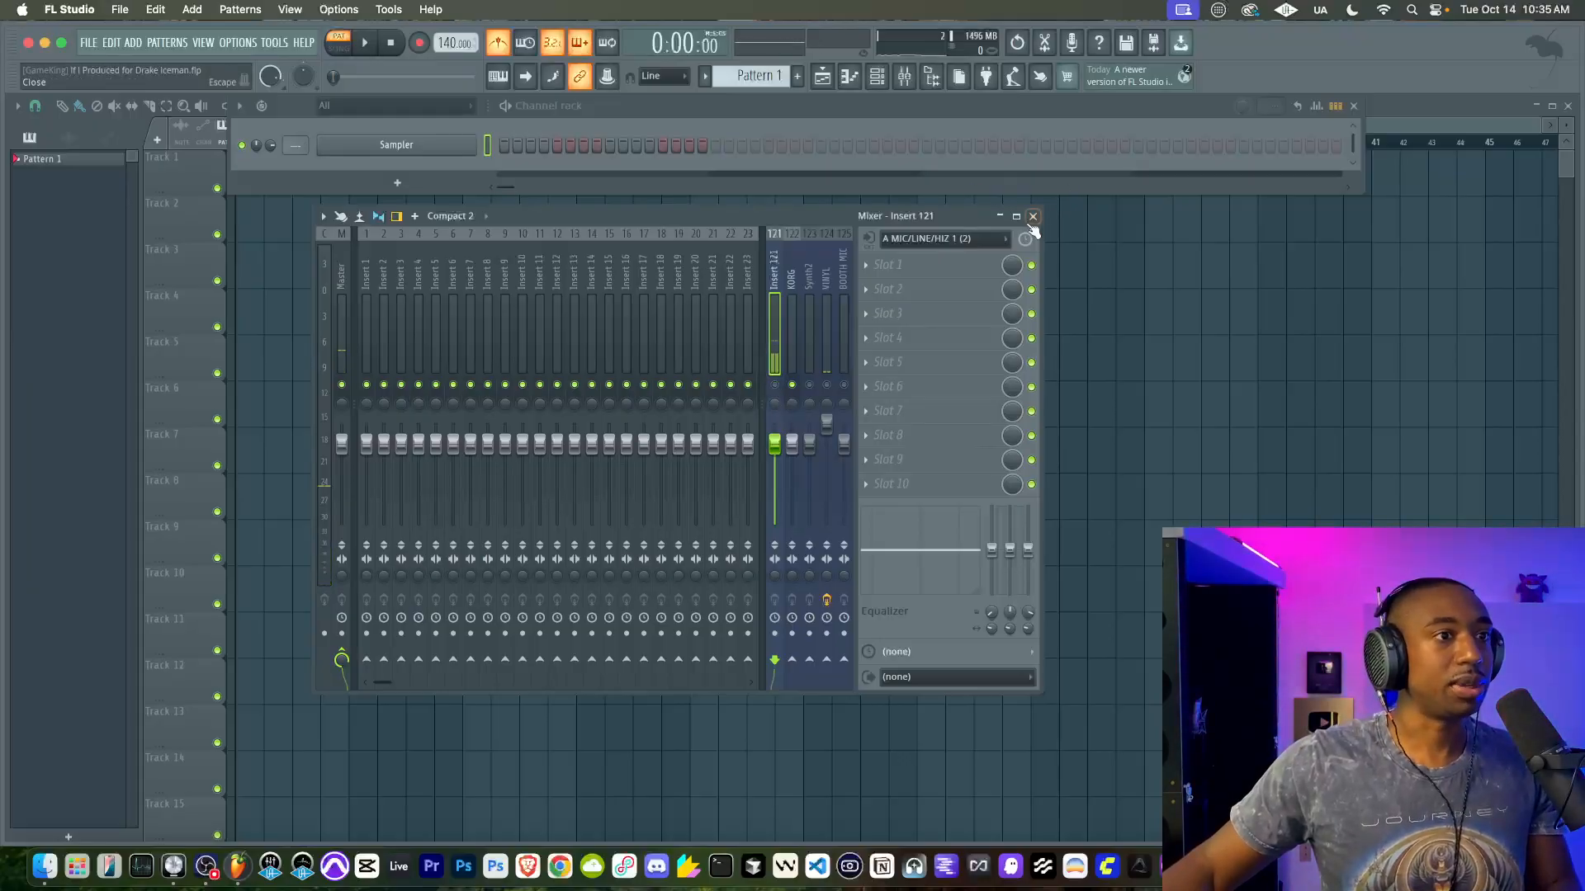
# Step: Add a BusyWorksBeats - Hercules instrument channel and load the Centauri preset from the Core Library's Pads
pyautogui.click(397, 183)
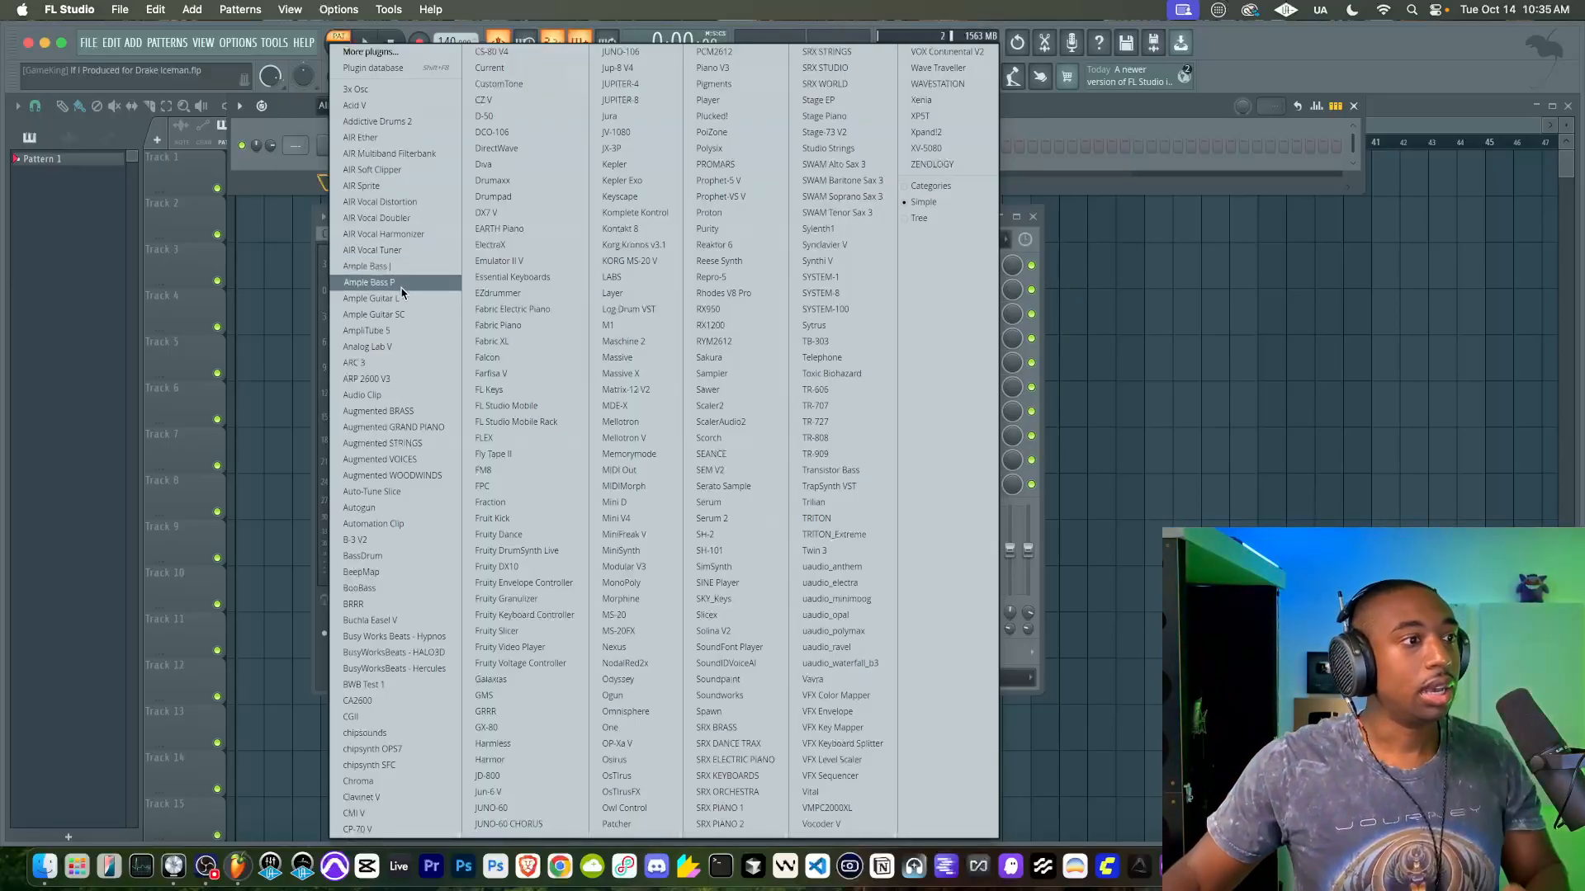
pyautogui.click(444, 670)
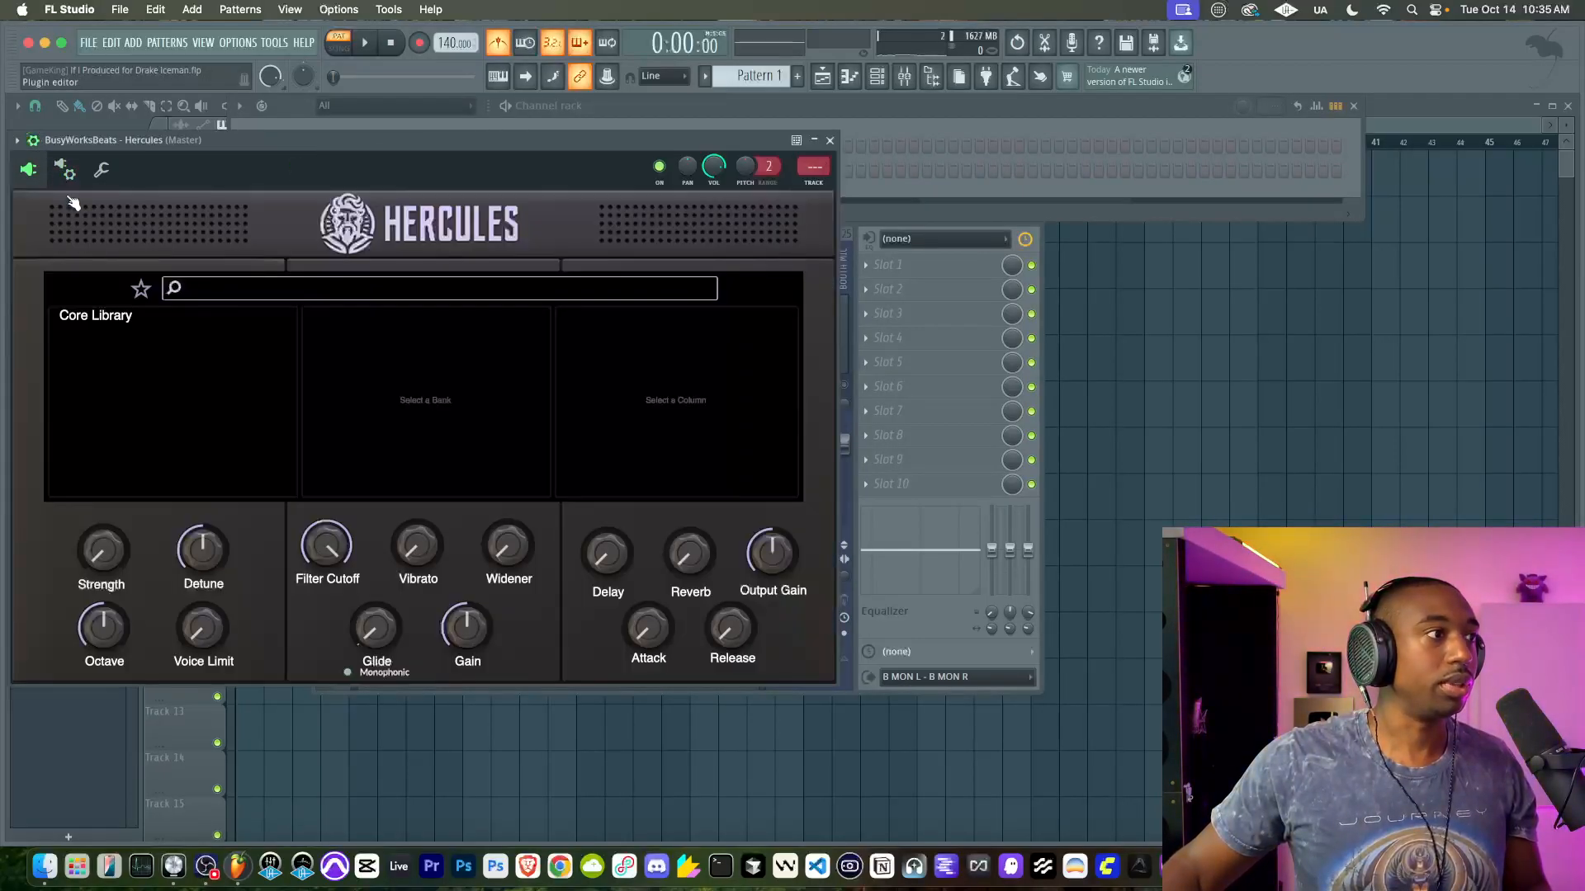
pyautogui.click(124, 317)
pyautogui.click(338, 414)
pyautogui.scroll(-1, 672, 413)
pyautogui.scroll(-15, 672, 413)
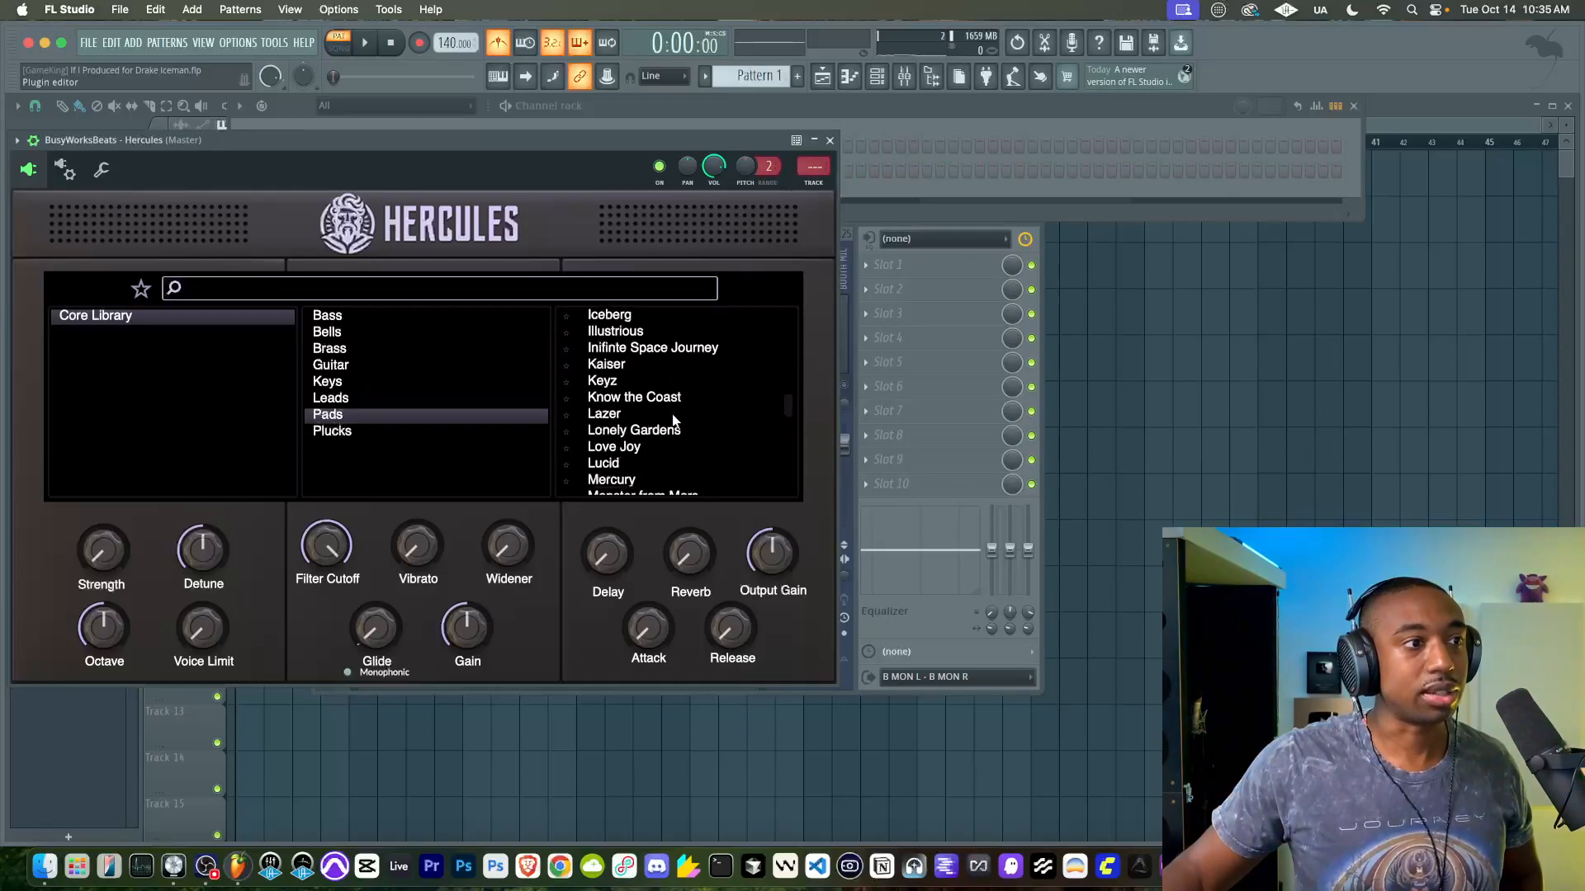
pyautogui.scroll(10, 672, 414)
pyautogui.scroll(10, 674, 421)
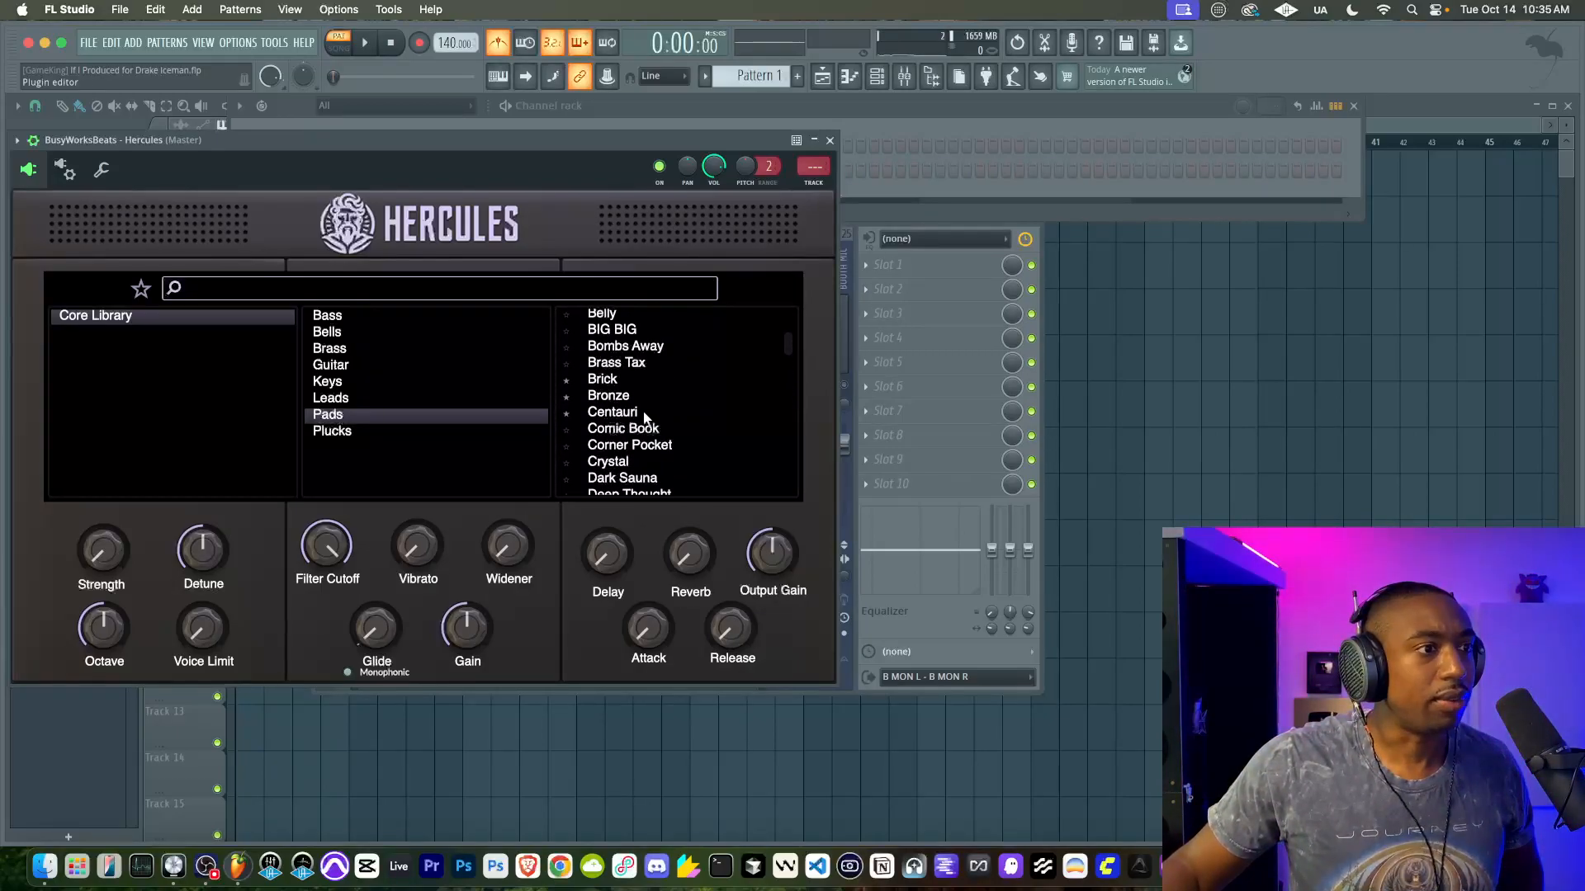
pyautogui.click(673, 415)
# Step: Mute the KORG mixer track, moving the Hercules window aside to reach it and back again
pyautogui.moveTo(692, 137); pyautogui.dragTo(529, 140)
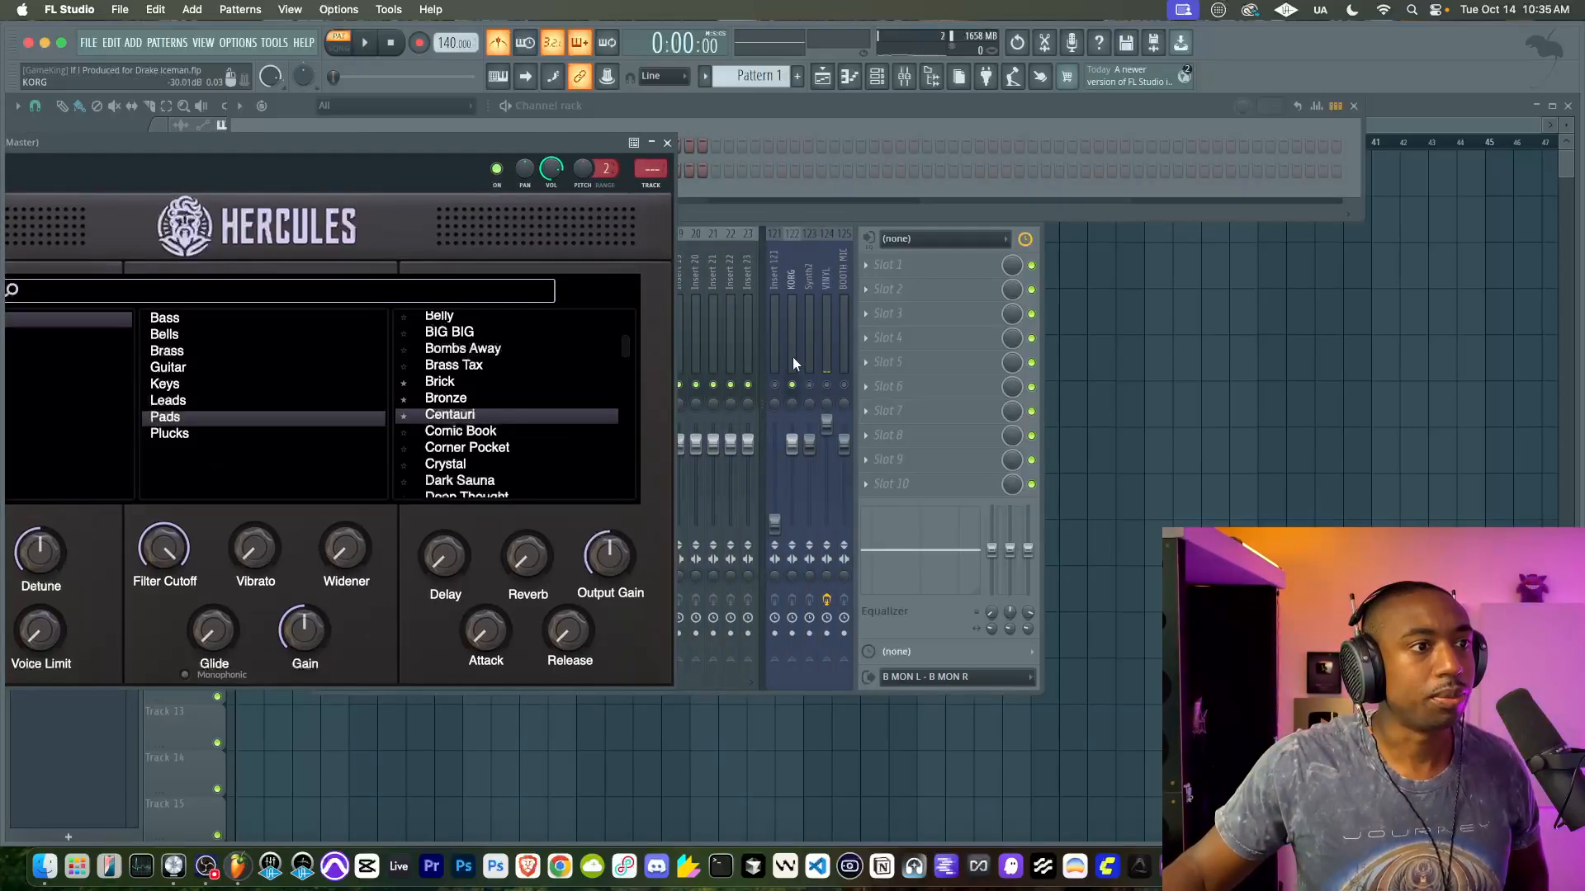
pyautogui.click(794, 390)
pyautogui.moveTo(335, 144); pyautogui.dragTo(608, 147)
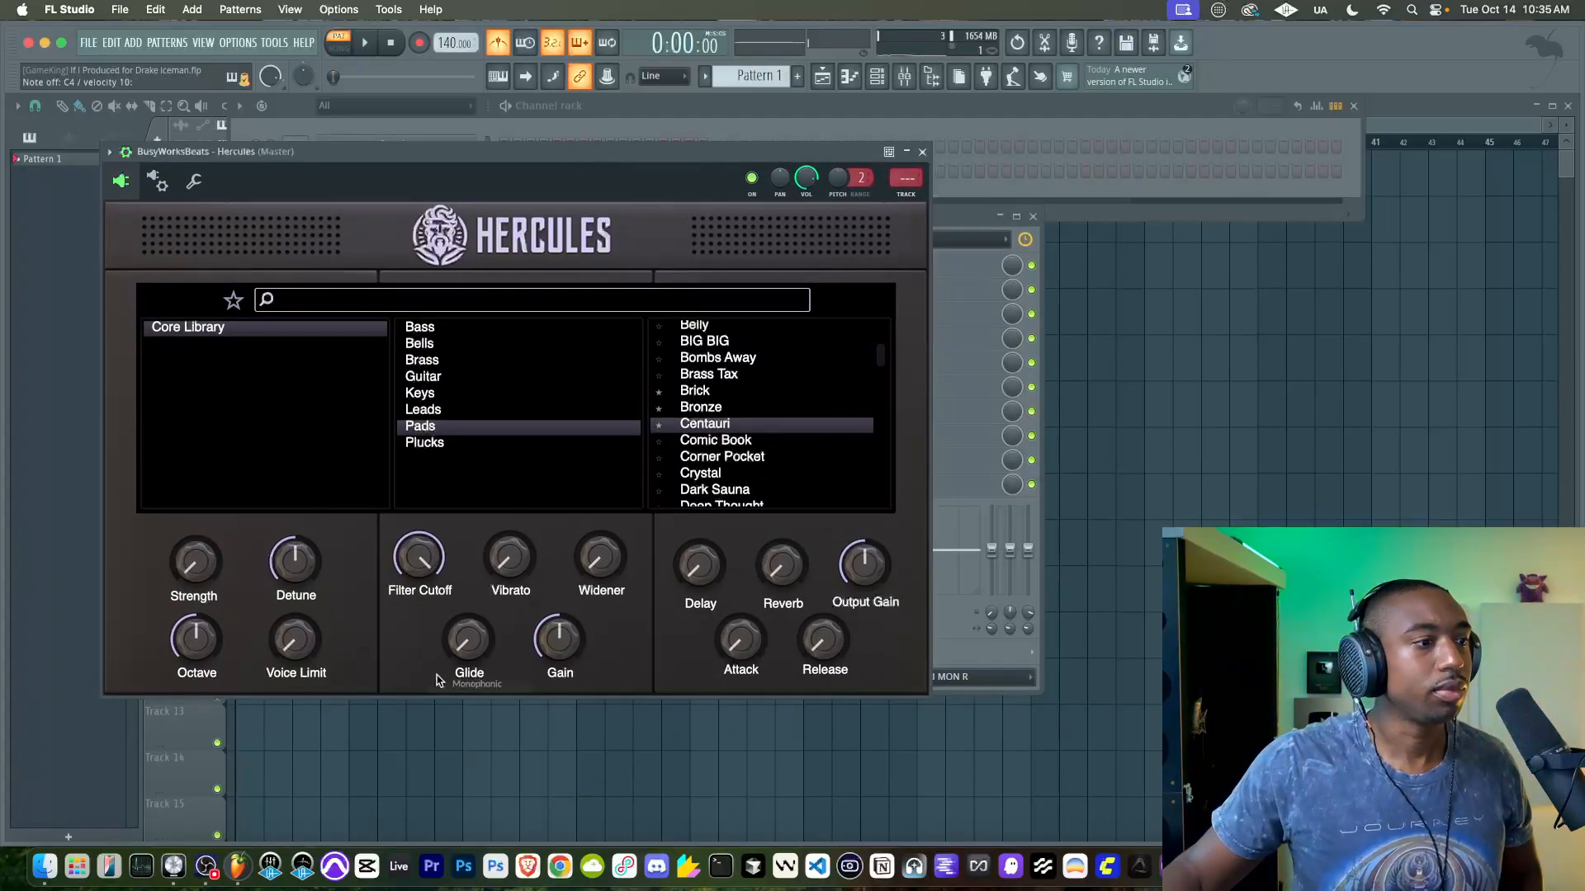
# Step: Switch to Logic Pro, minimize its Untitled 12 window and return to Hercules in FL Studio
pyautogui.click(175, 867)
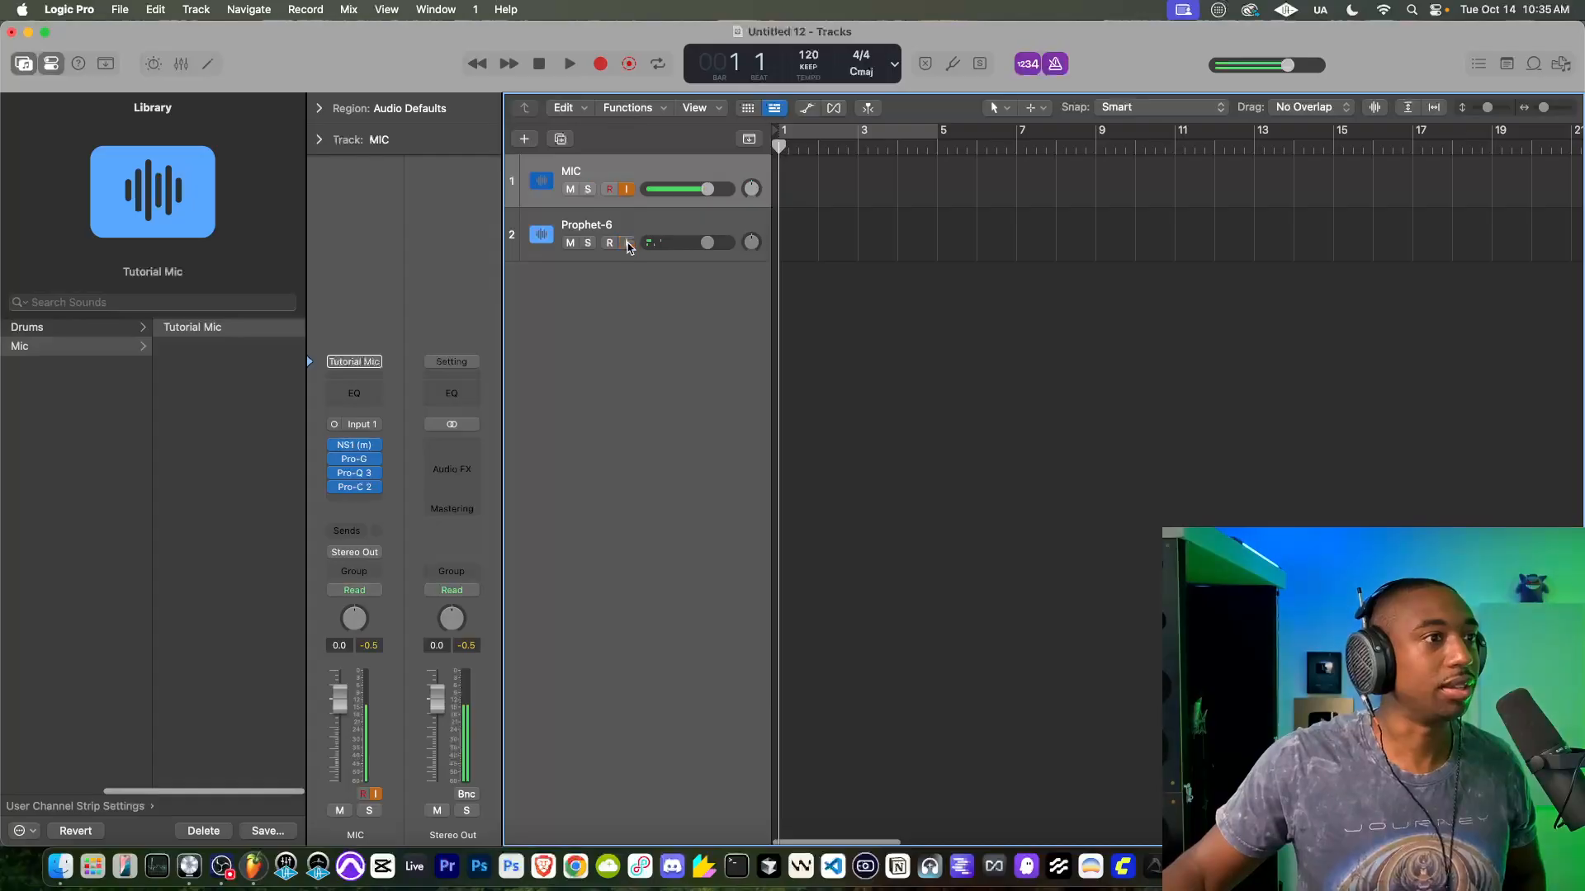
pyautogui.click(28, 31)
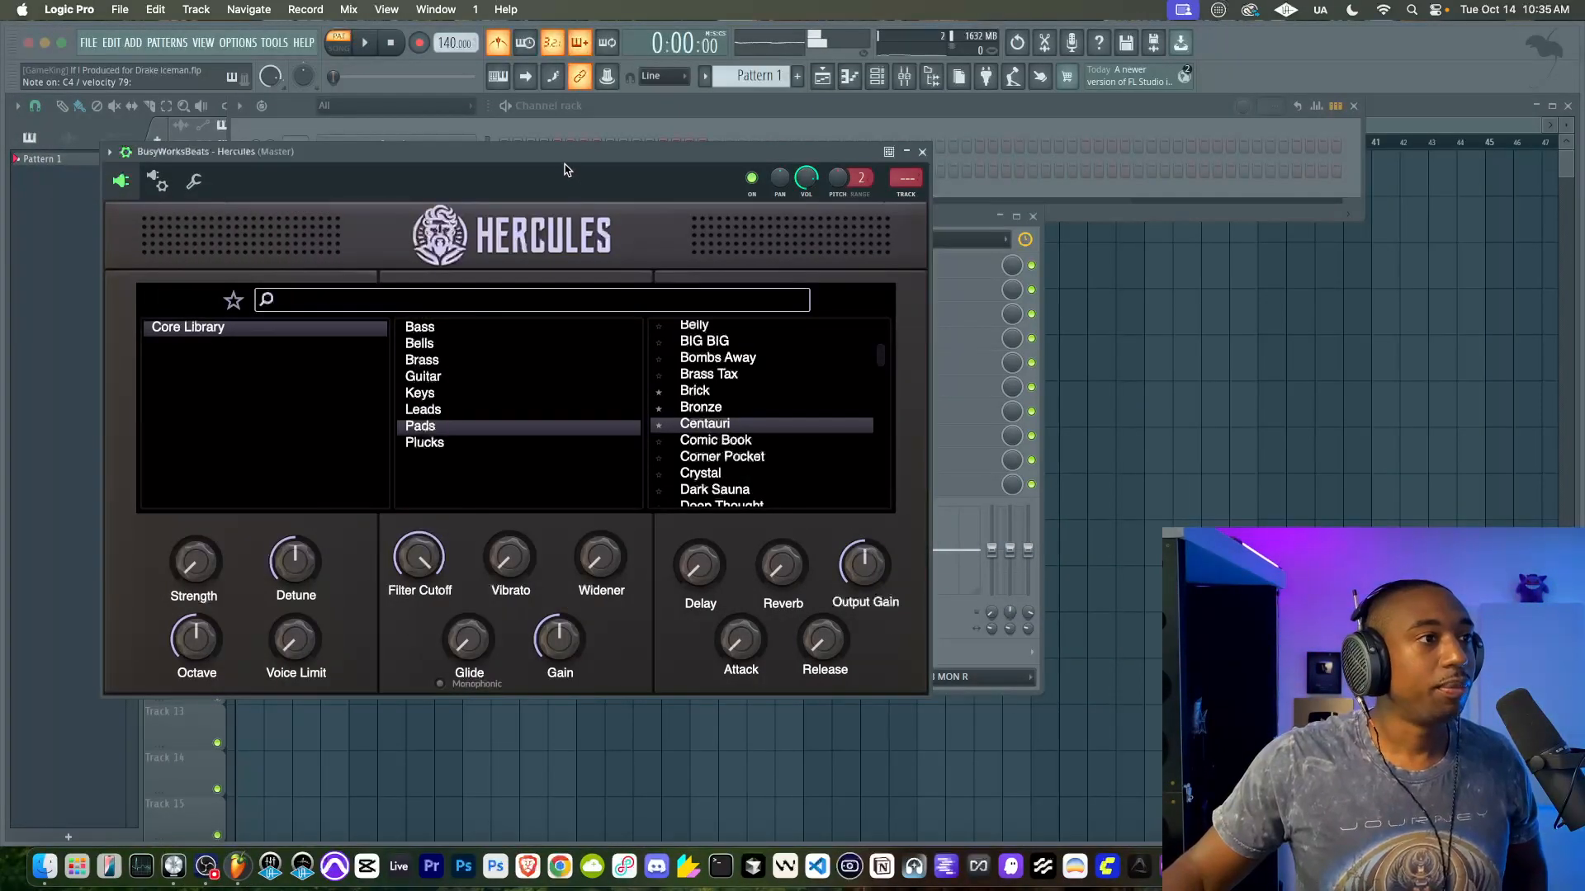
pyautogui.moveTo(559, 157); pyautogui.dragTo(537, 155)
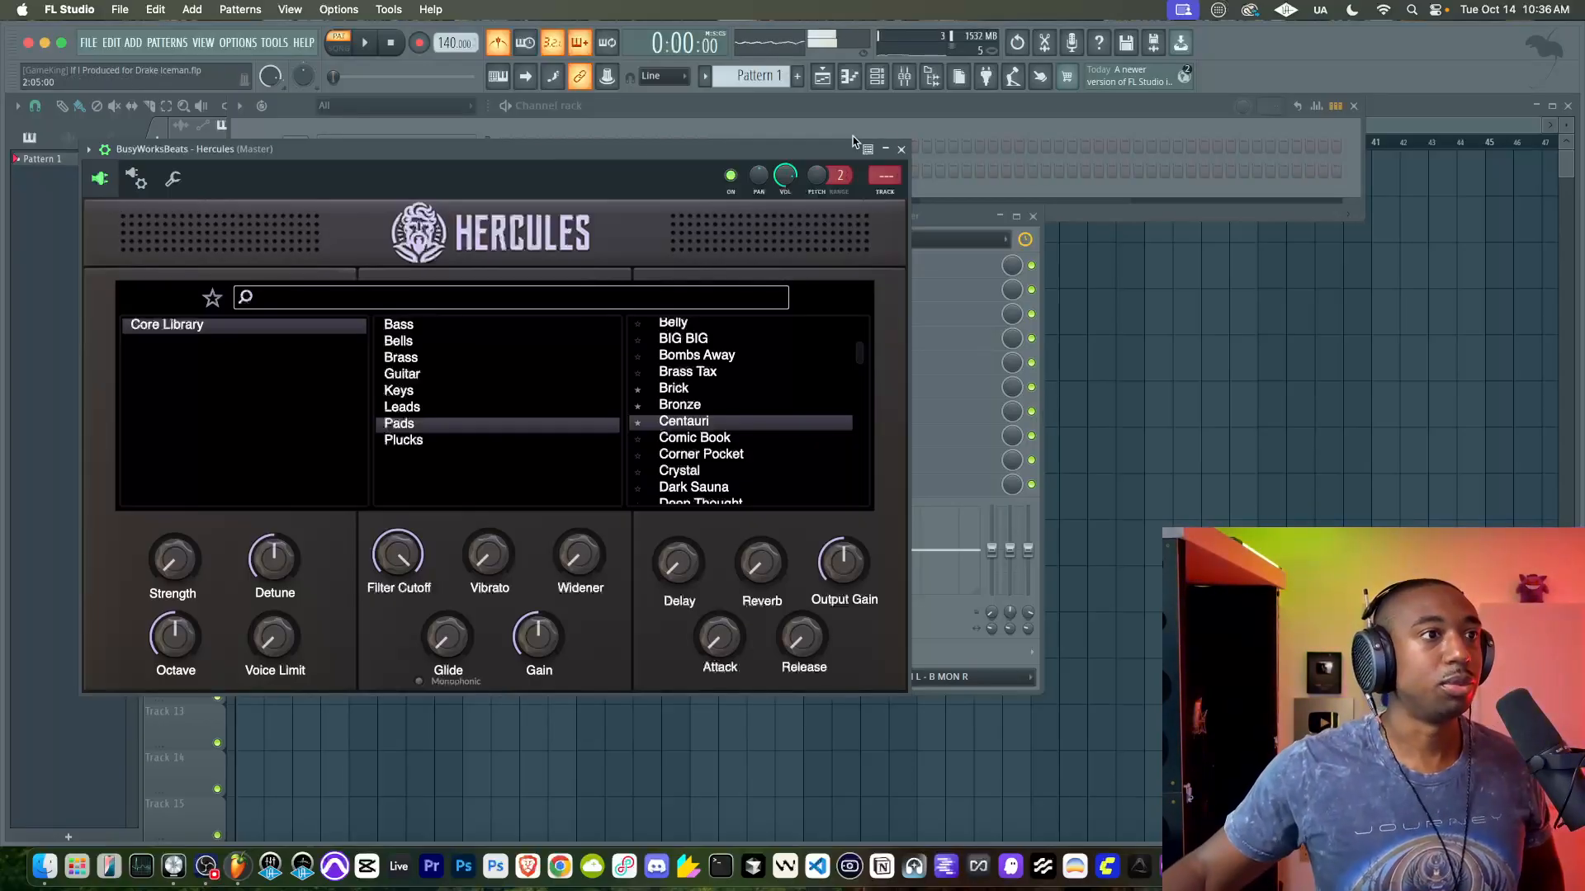
# Step: Set the Hercules channel volume to 100% and audition the Dark Sauna pad
pyautogui.moveTo(786, 174); pyautogui.dragTo(786, 162)
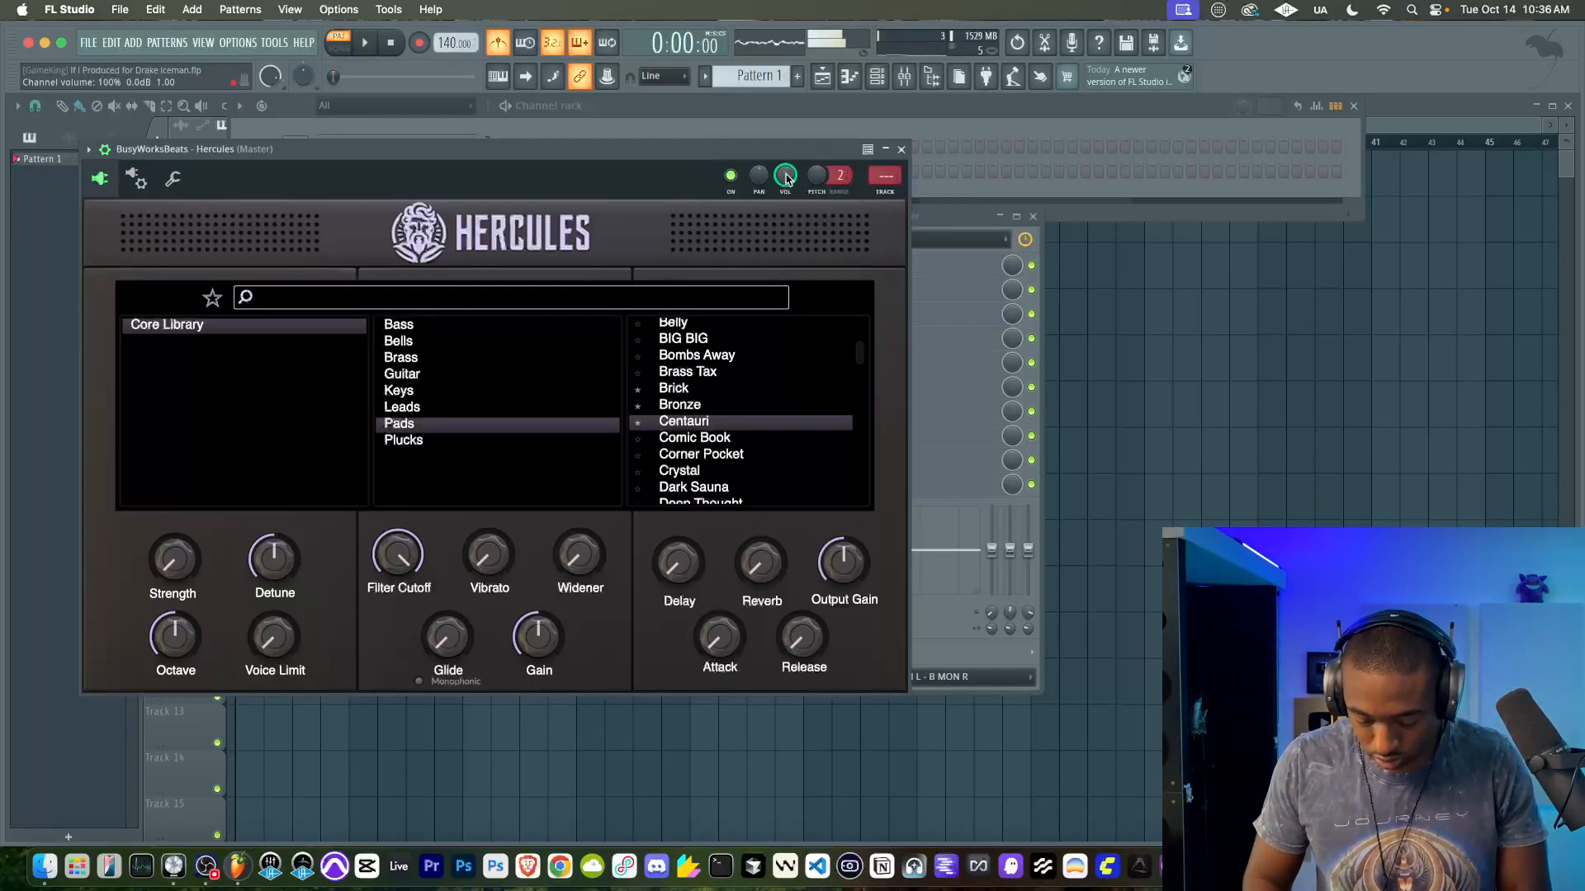
pyautogui.scroll(-3, 780, 424)
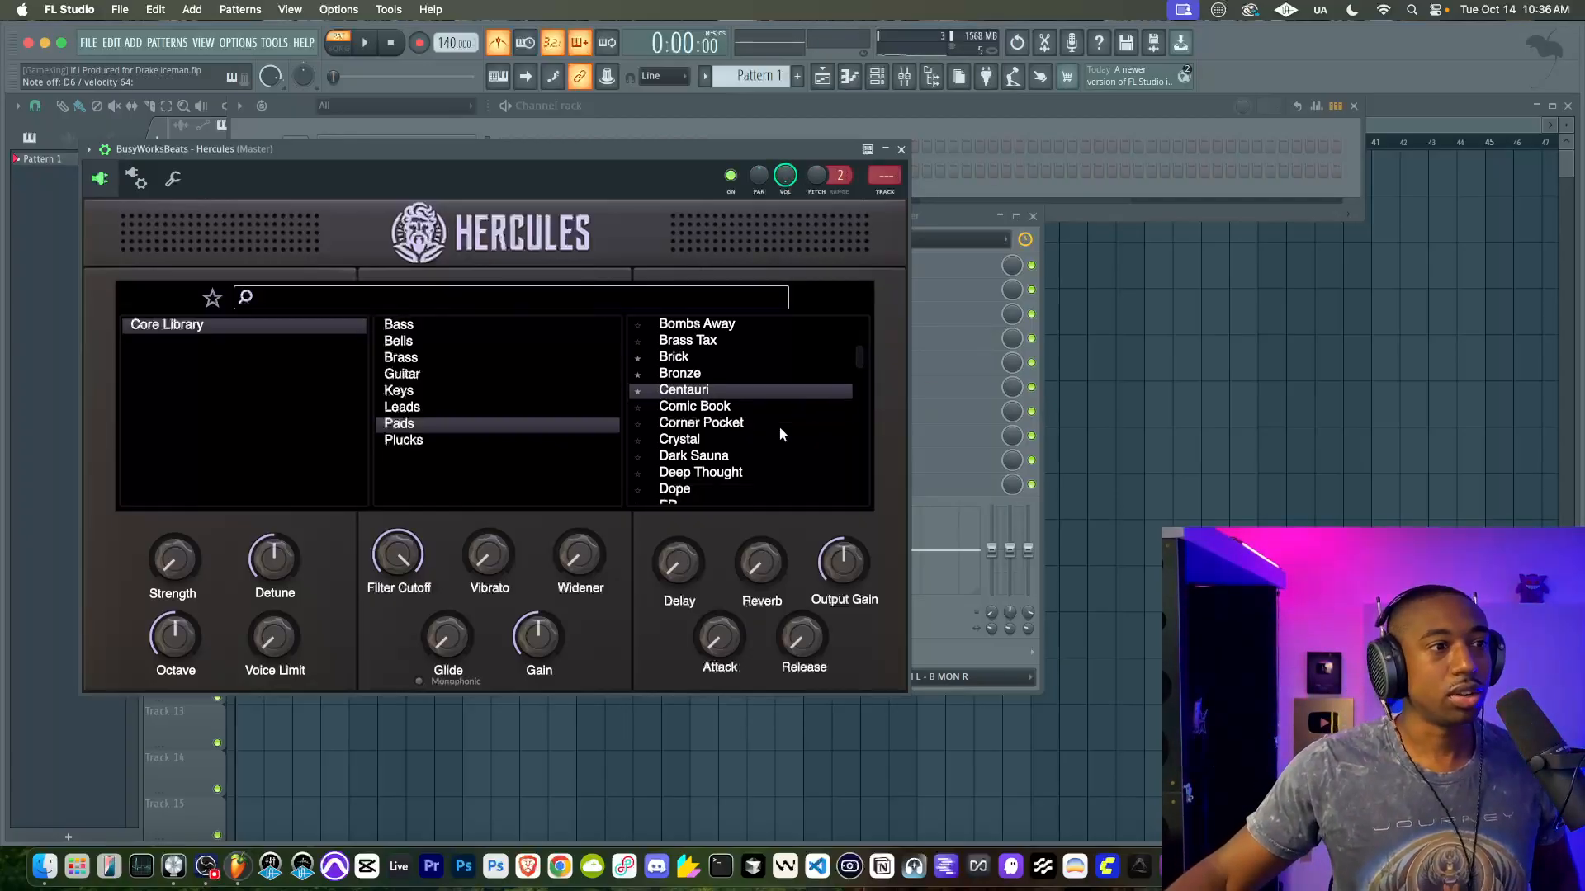
pyautogui.click(722, 432)
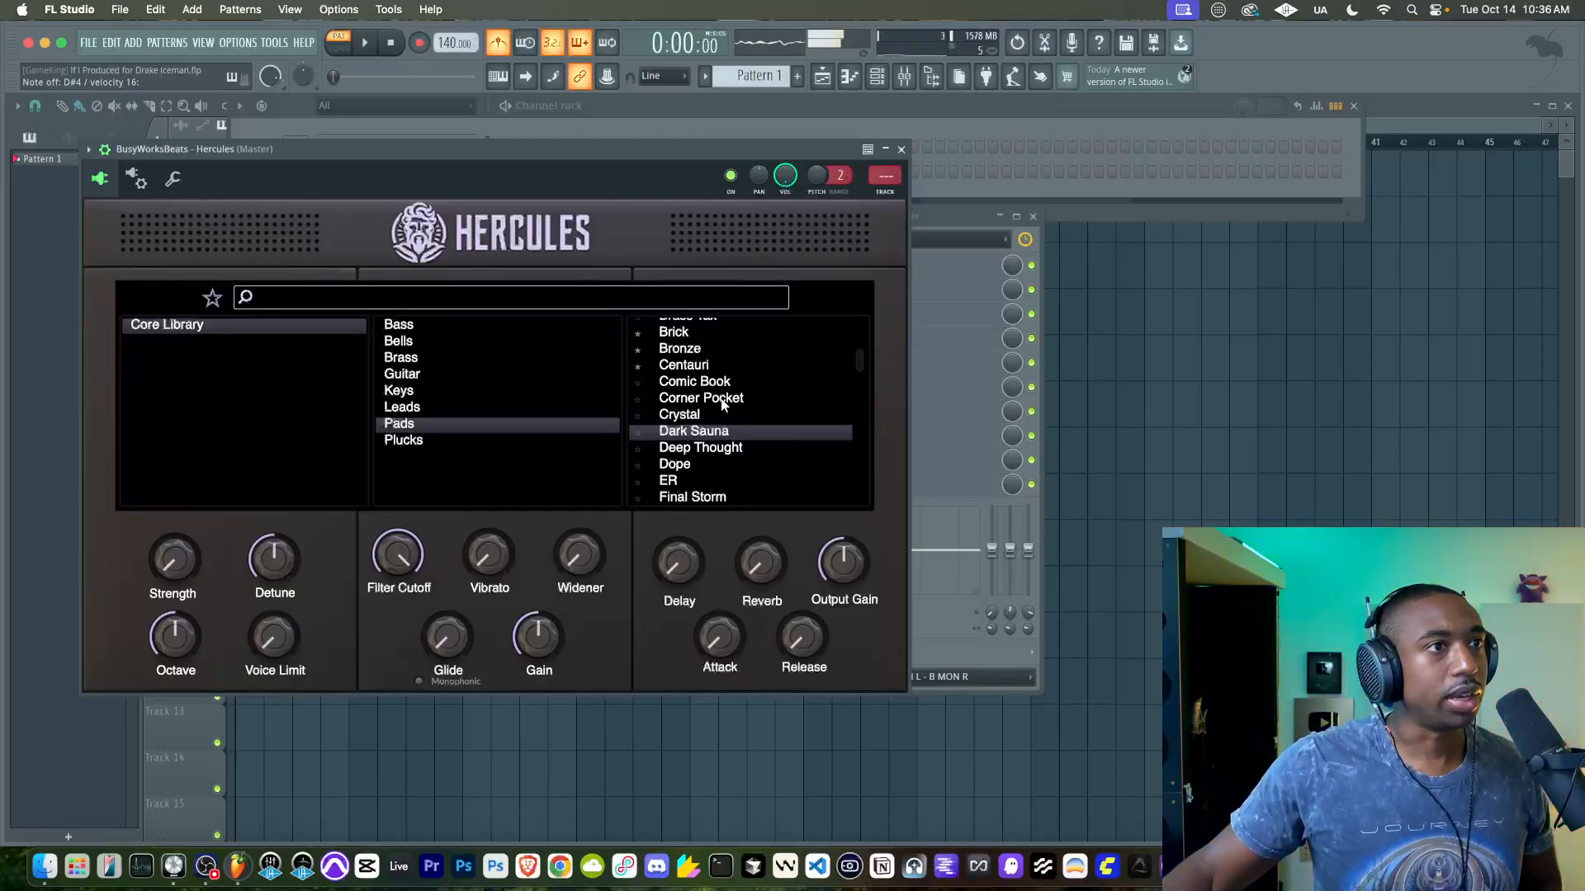
# Step: Load the Free Soul pad in Hercules and close the plugin window
pyautogui.scroll(-4, 724, 421)
pyautogui.scroll(-3, 723, 411)
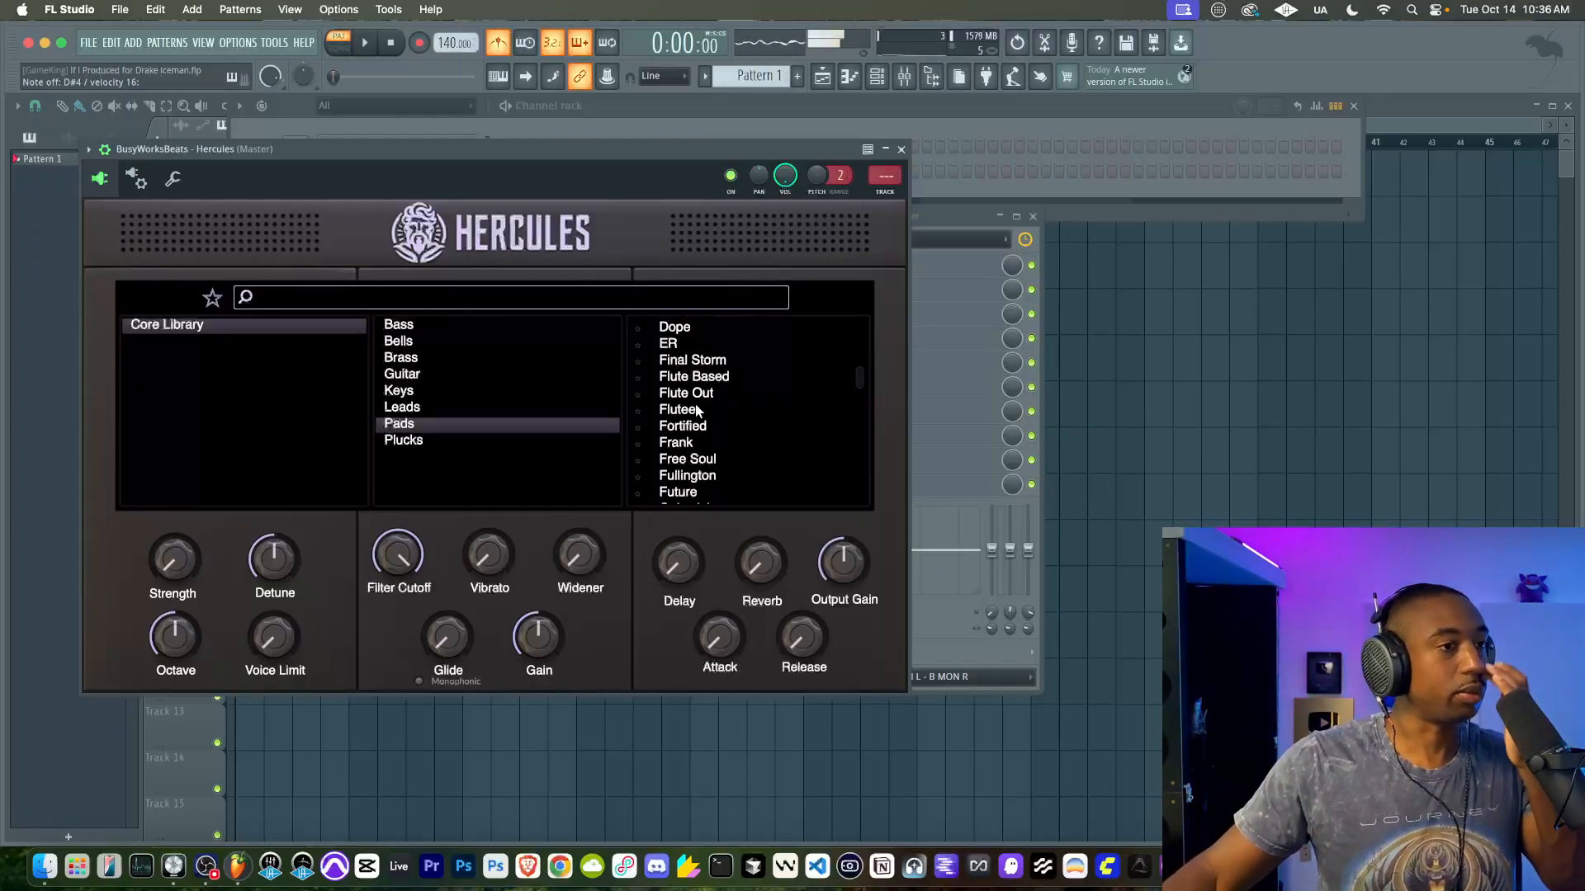
pyautogui.click(700, 460)
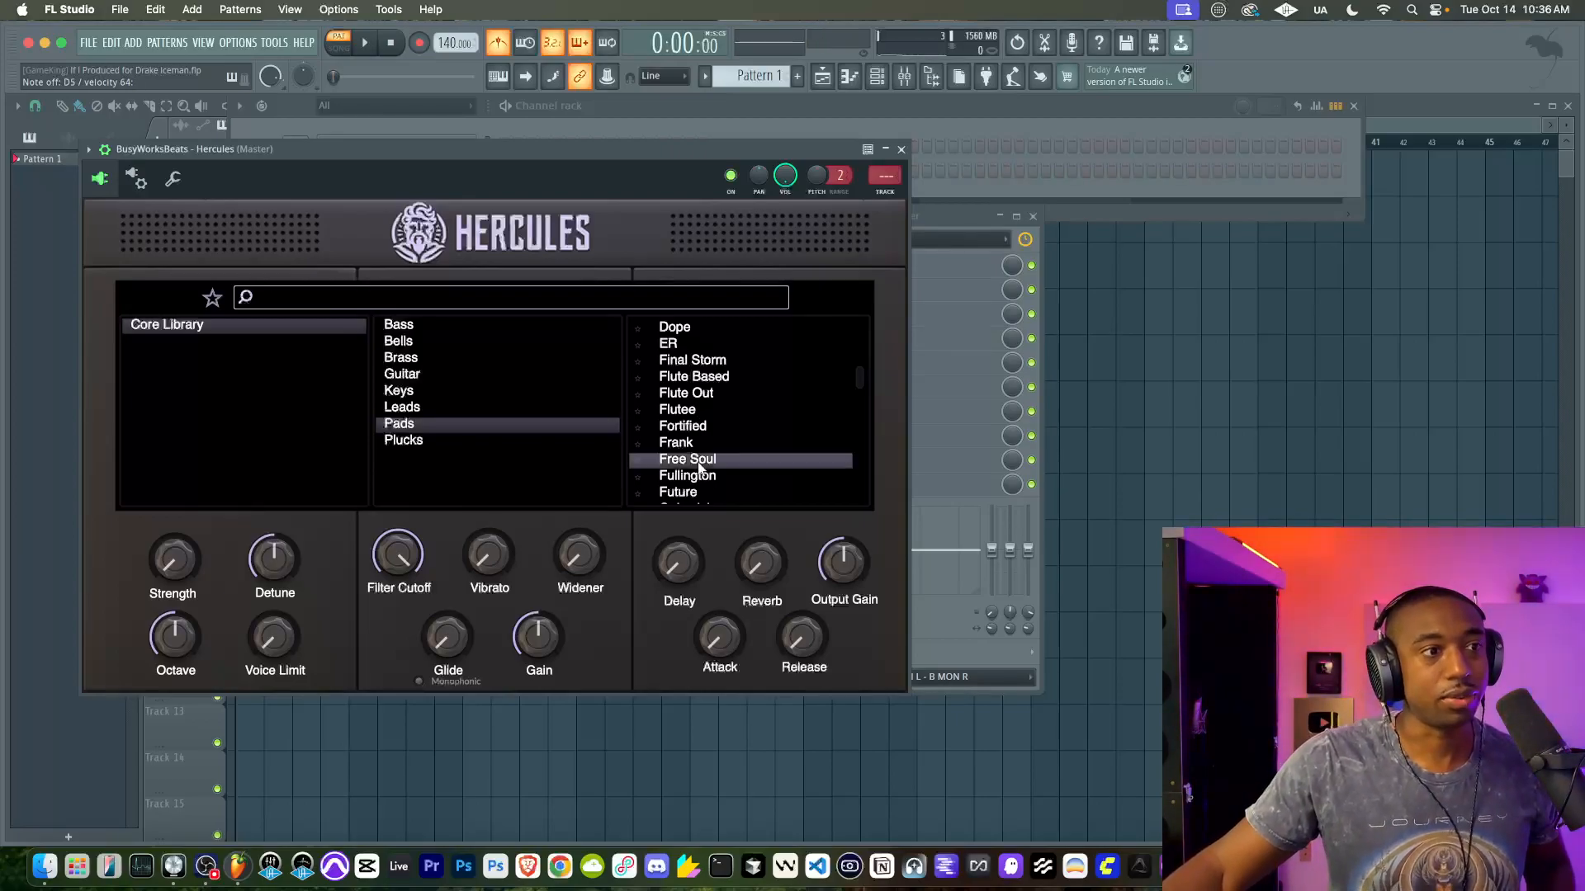
pyautogui.click(899, 152)
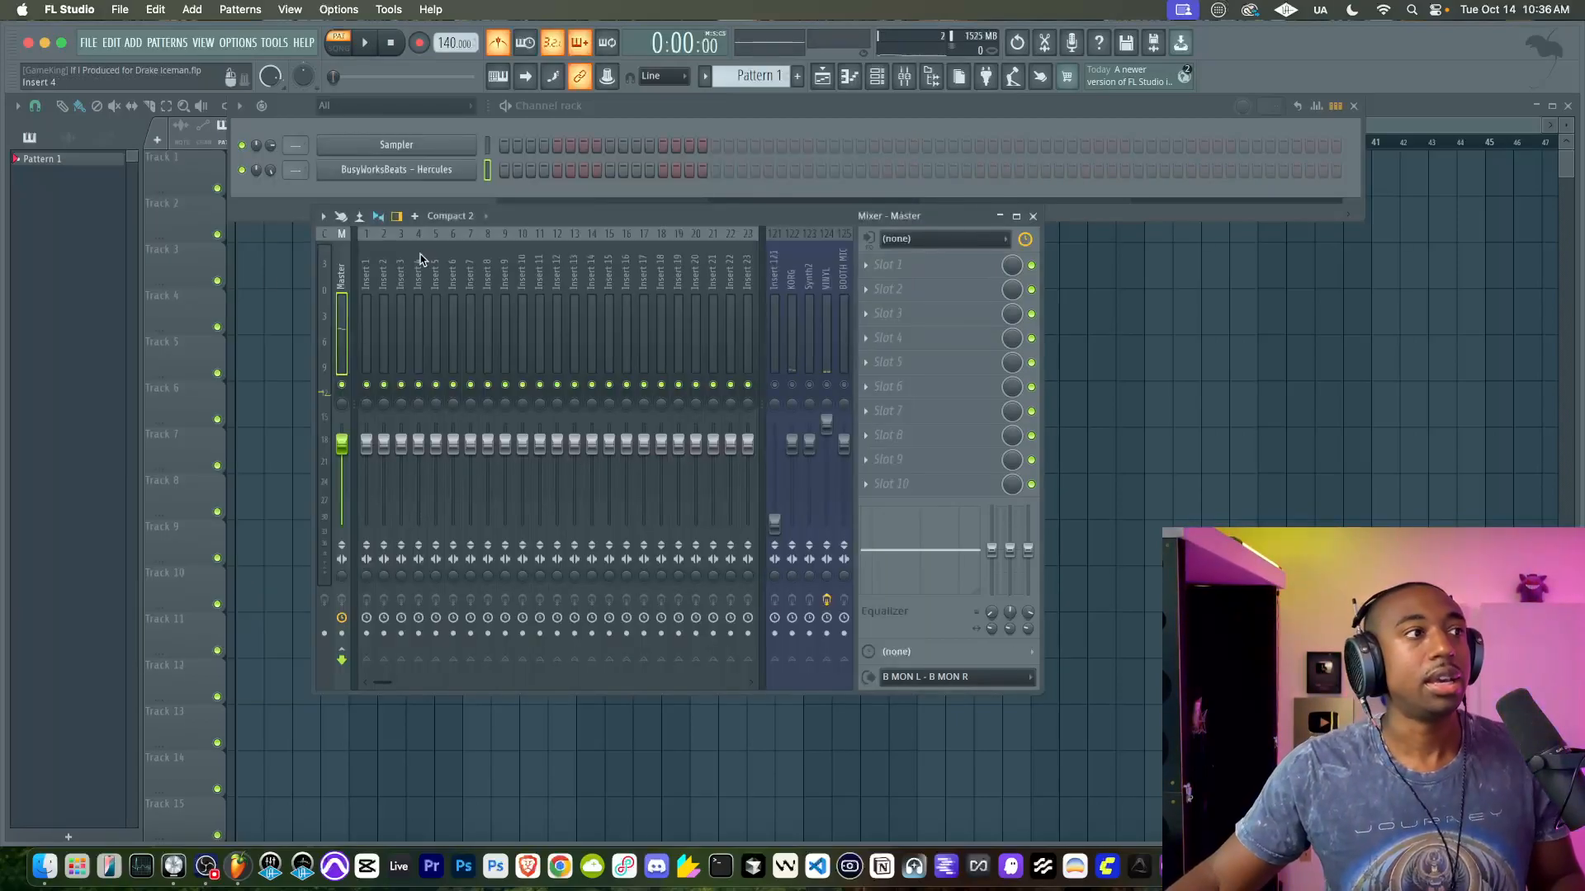
# Step: Replace the Sampler channel with the Fraction instrument and reposition its window over the playlist
pyautogui.rightClick(403, 142)
pyautogui.moveTo(513, 320)
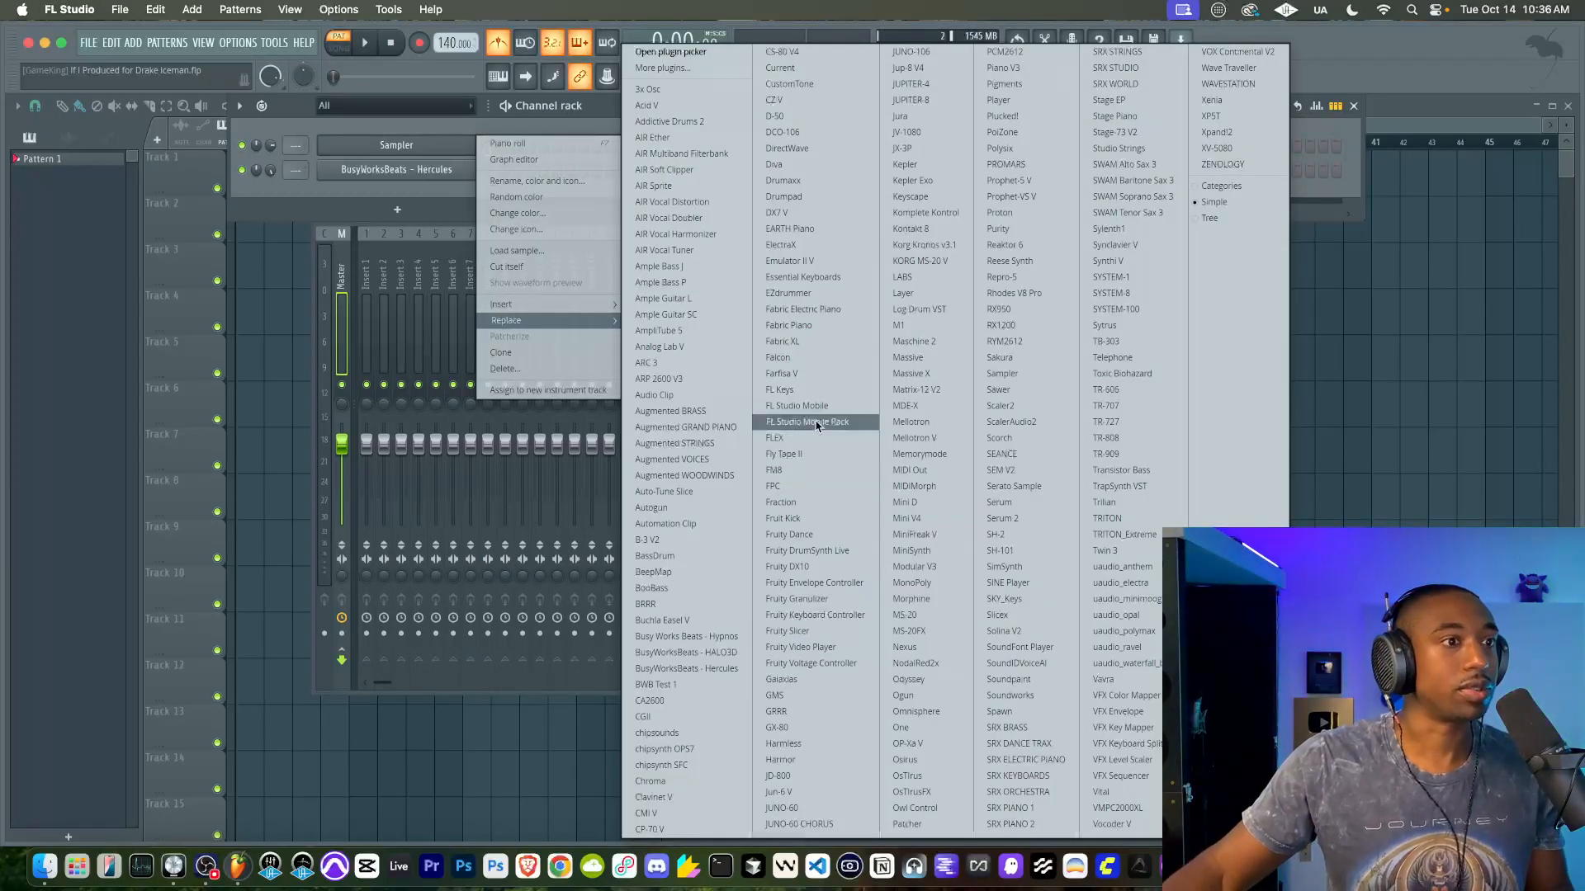
pyautogui.click(826, 510)
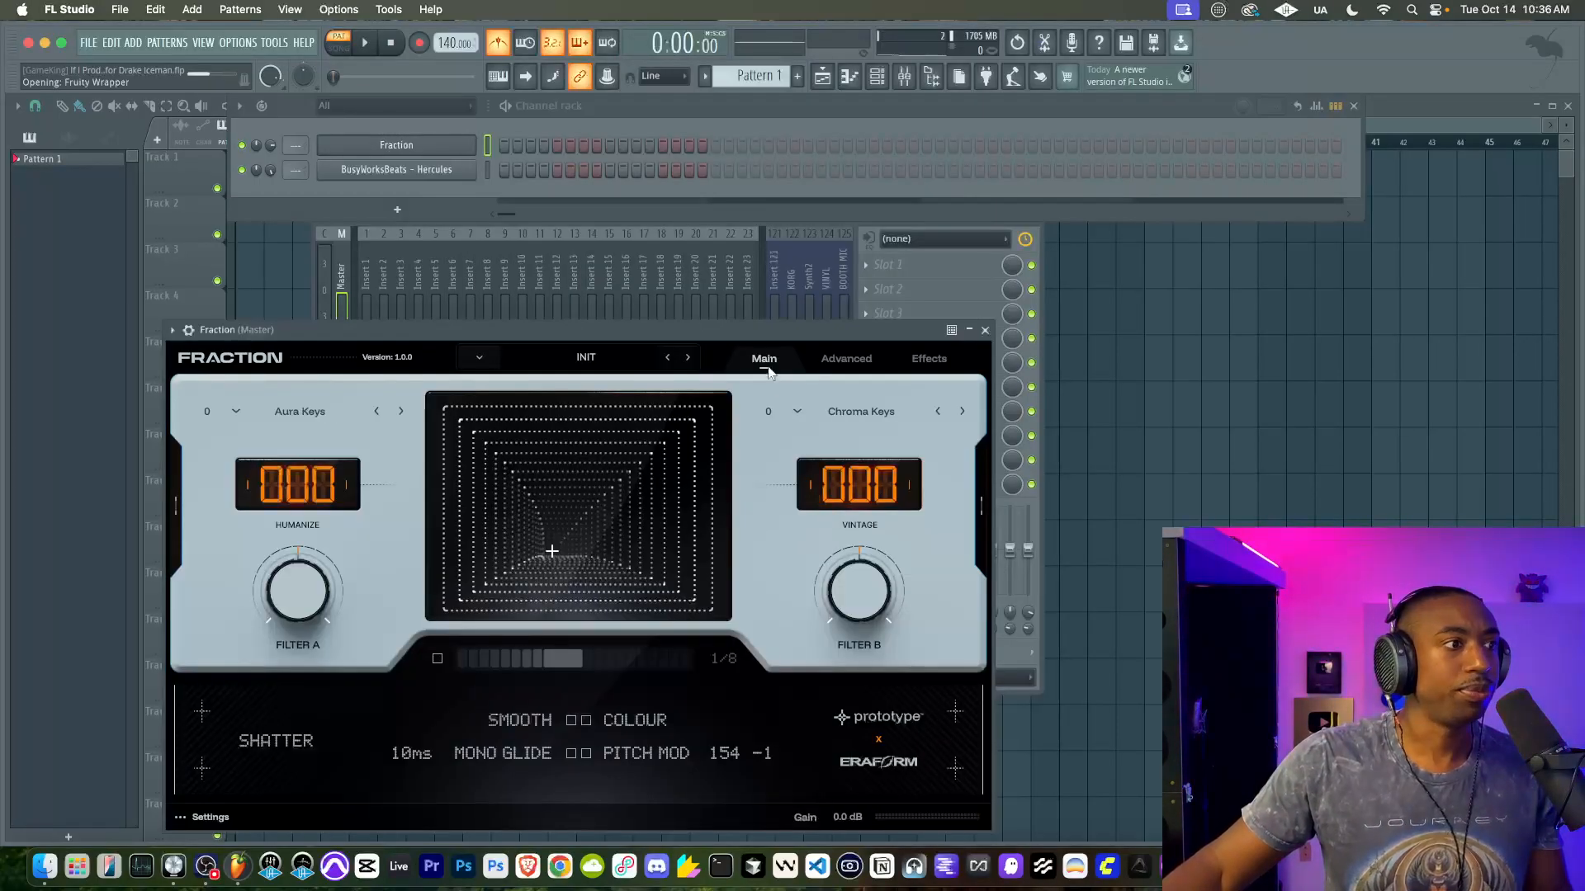
pyautogui.moveTo(745, 337); pyautogui.dragTo(812, 257)
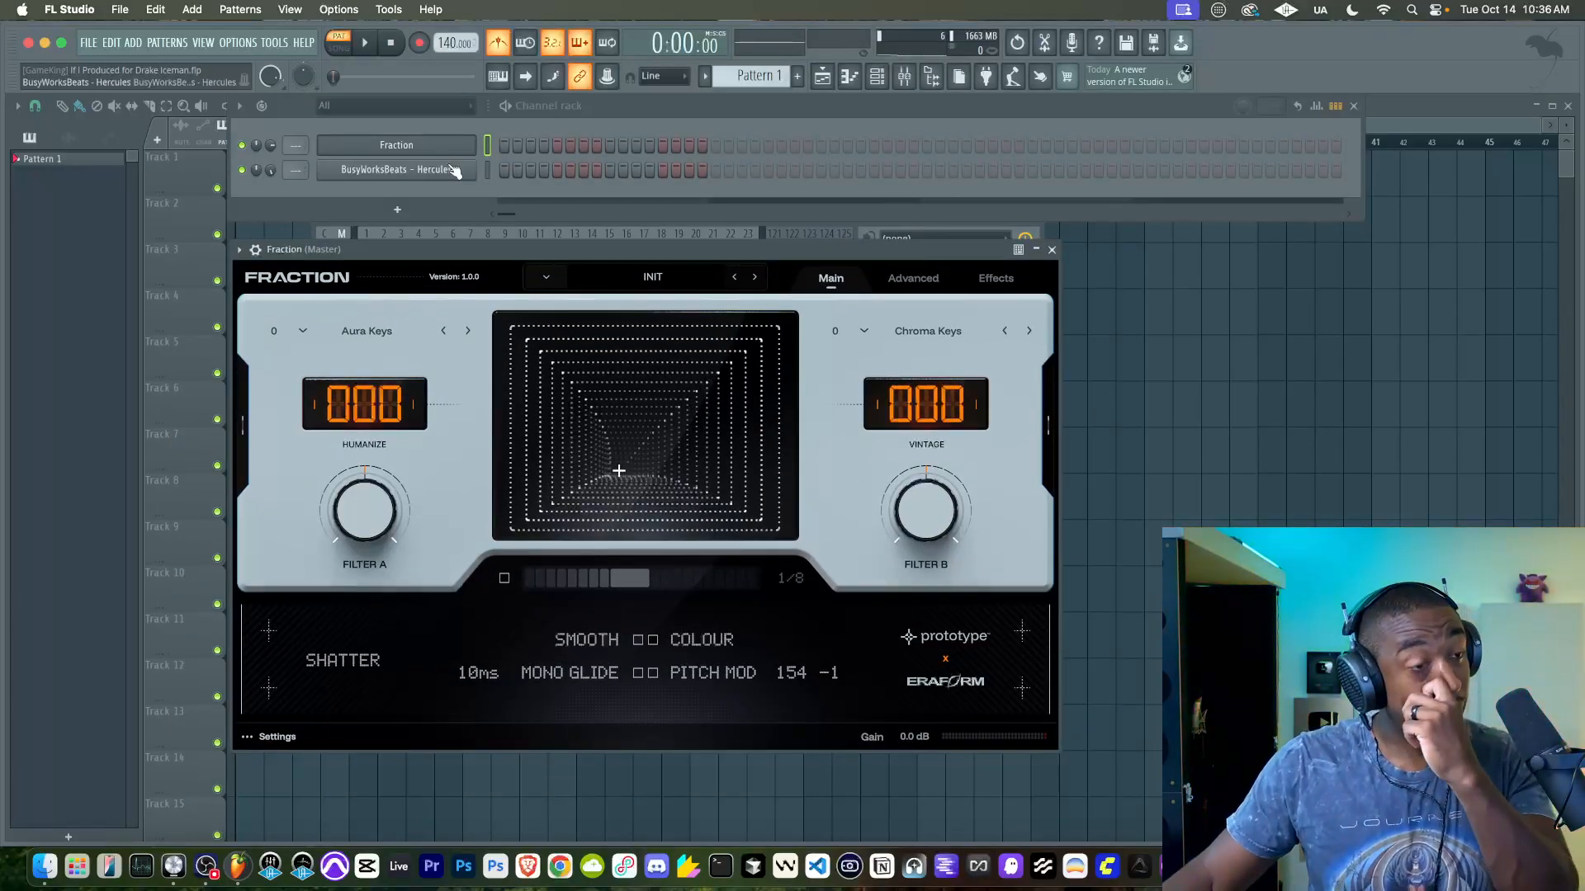
pyautogui.moveTo(549, 248); pyautogui.dragTo(538, 230)
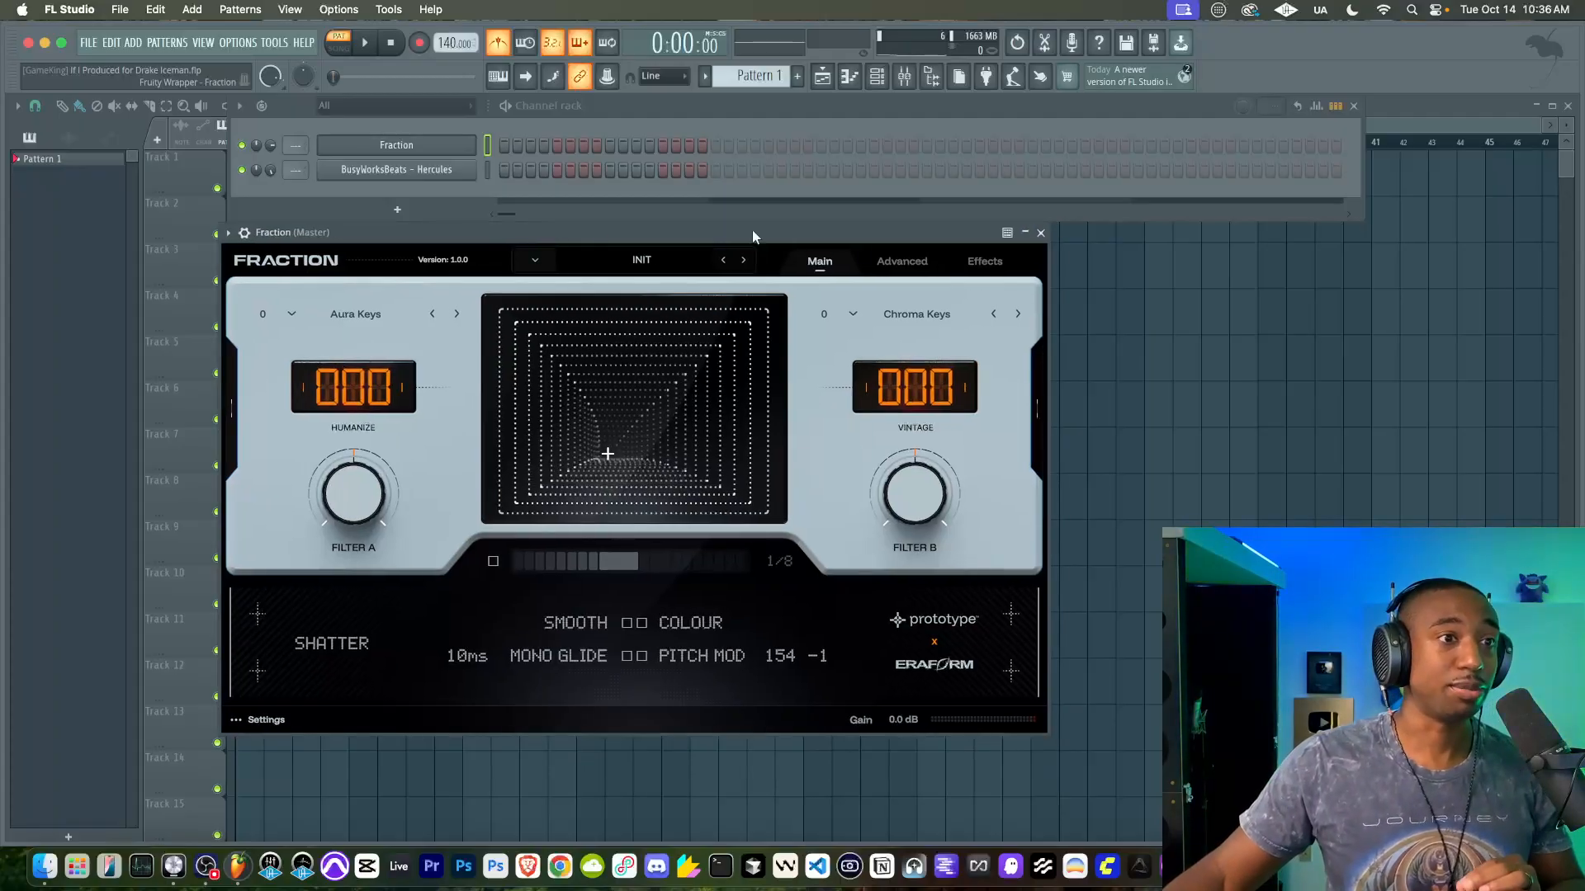
pyautogui.moveTo(927, 232); pyautogui.dragTo(836, 200)
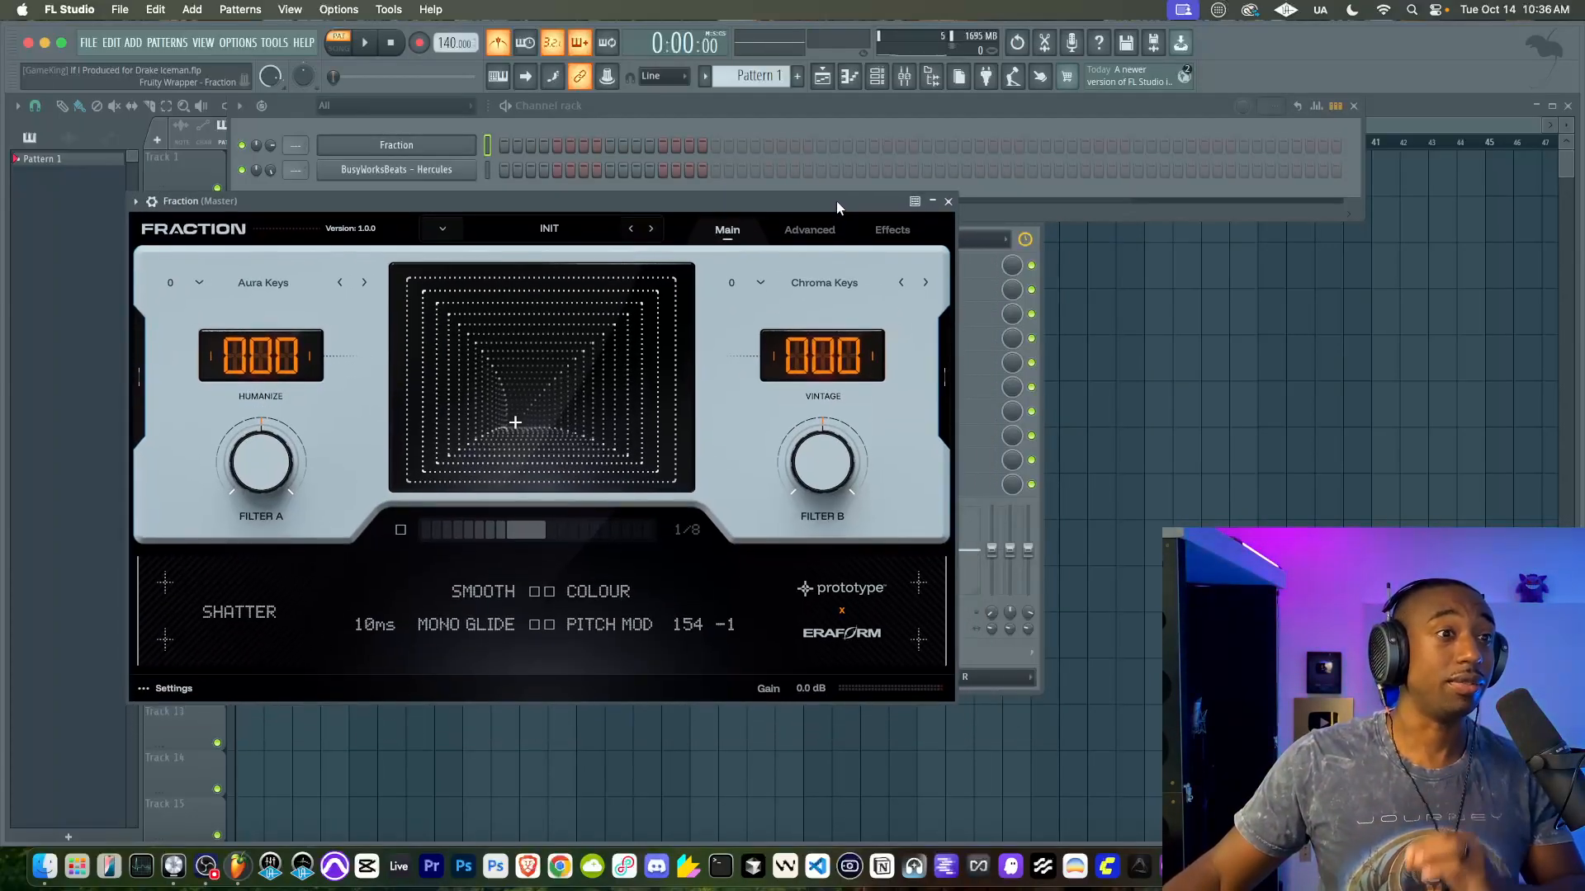
pyautogui.click(1042, 260)
pyautogui.click(650, 195)
pyautogui.moveTo(651, 195); pyautogui.dragTo(829, 192)
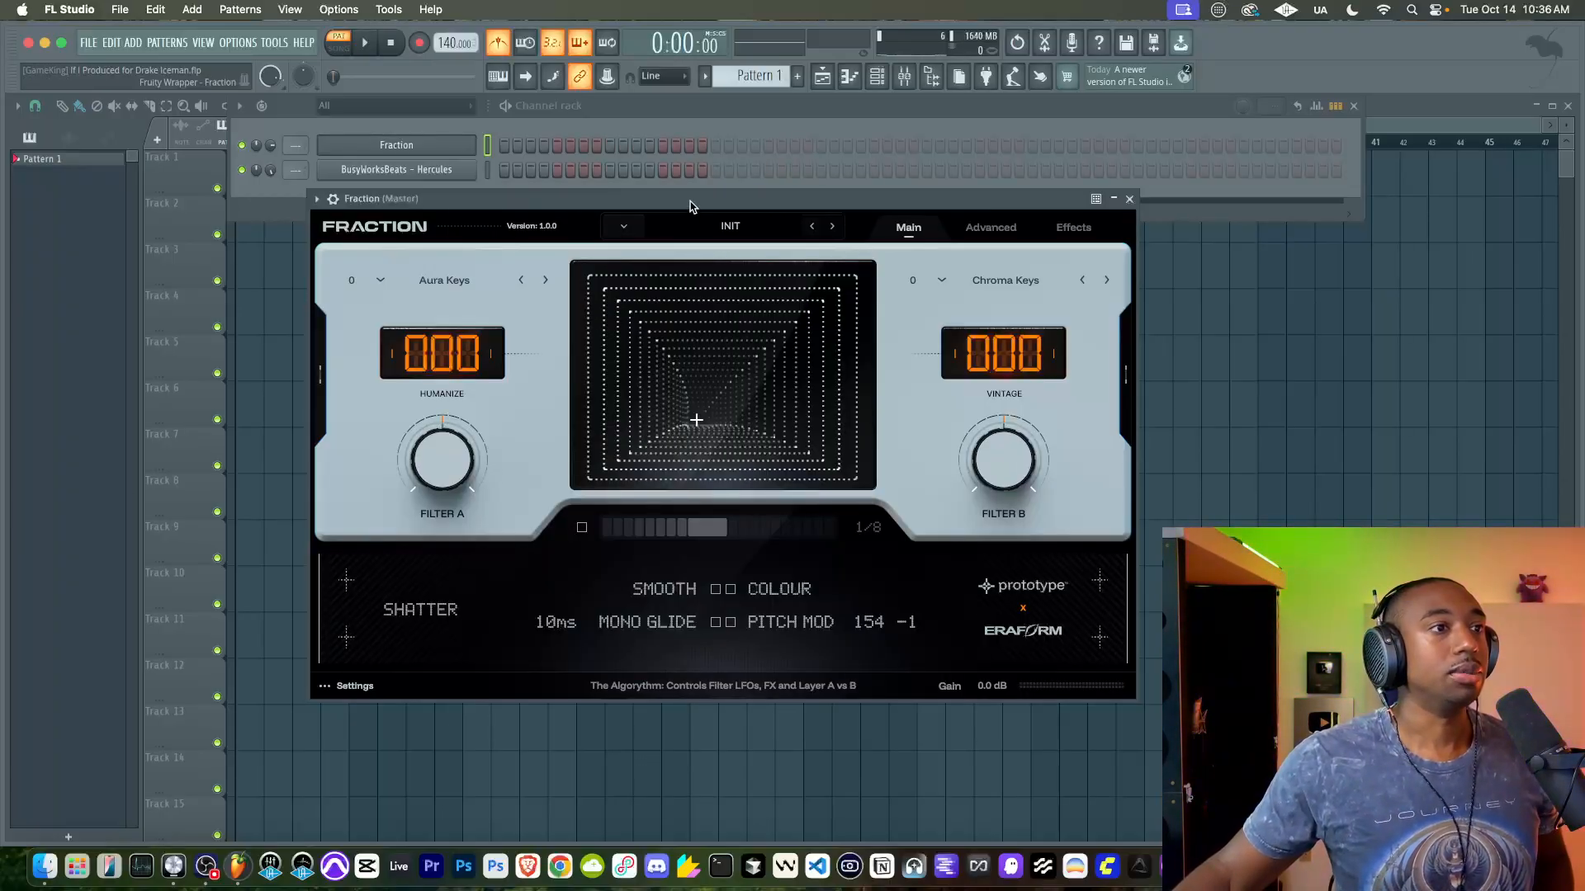
pyautogui.moveTo(691, 207); pyautogui.dragTo(600, 194)
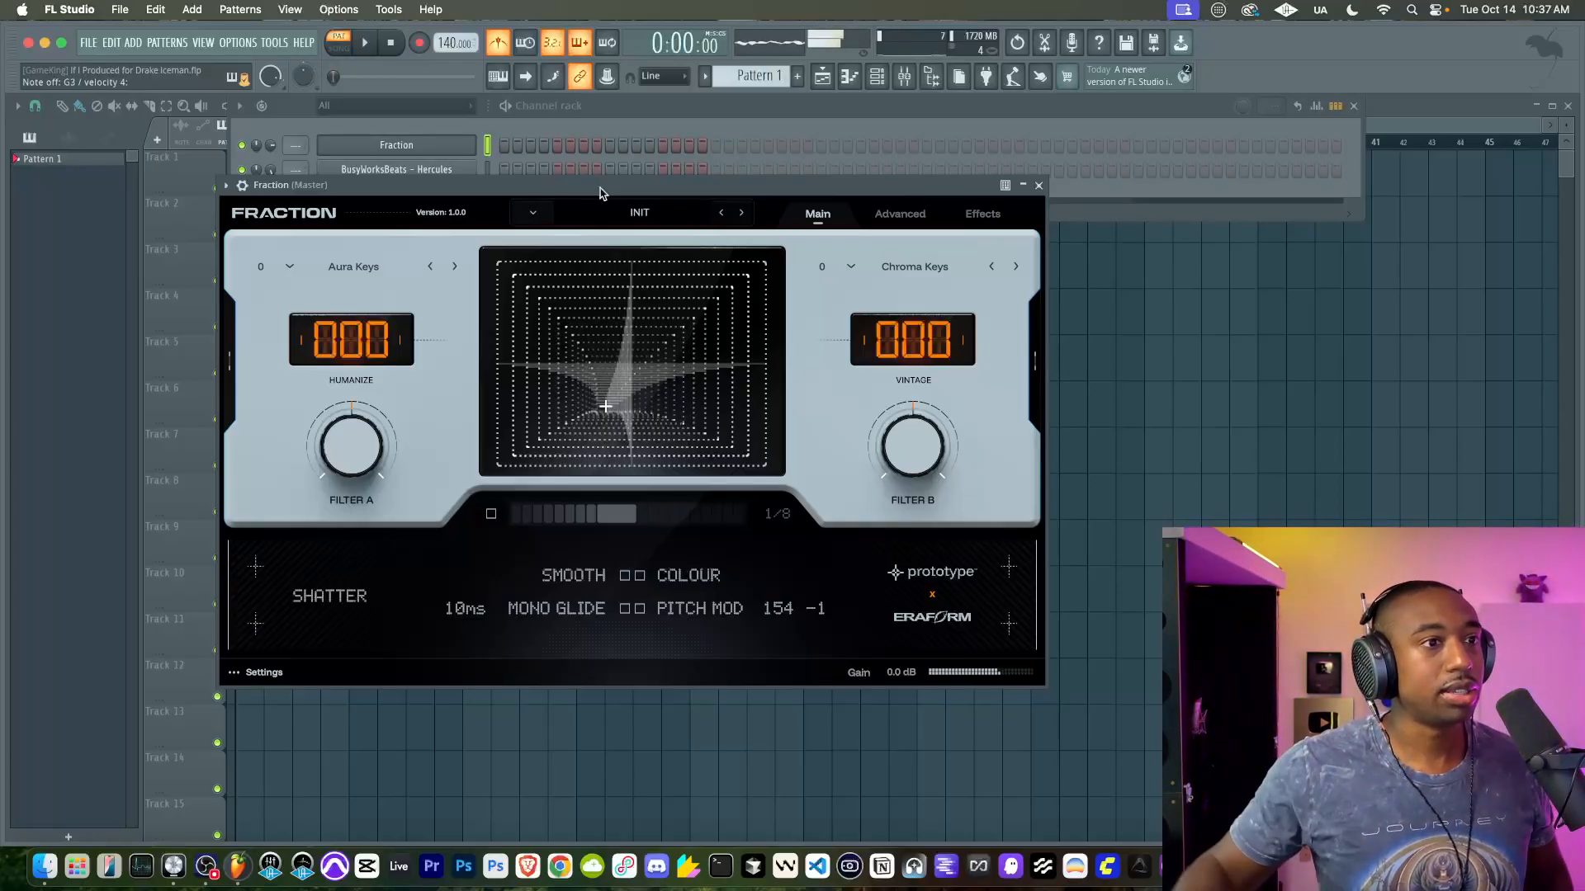
# Step: Audition Fraction's Algorythm control by moving its point through the pad's corners and back to about the center
pyautogui.moveTo(605, 402); pyautogui.dragTo(755, 272)
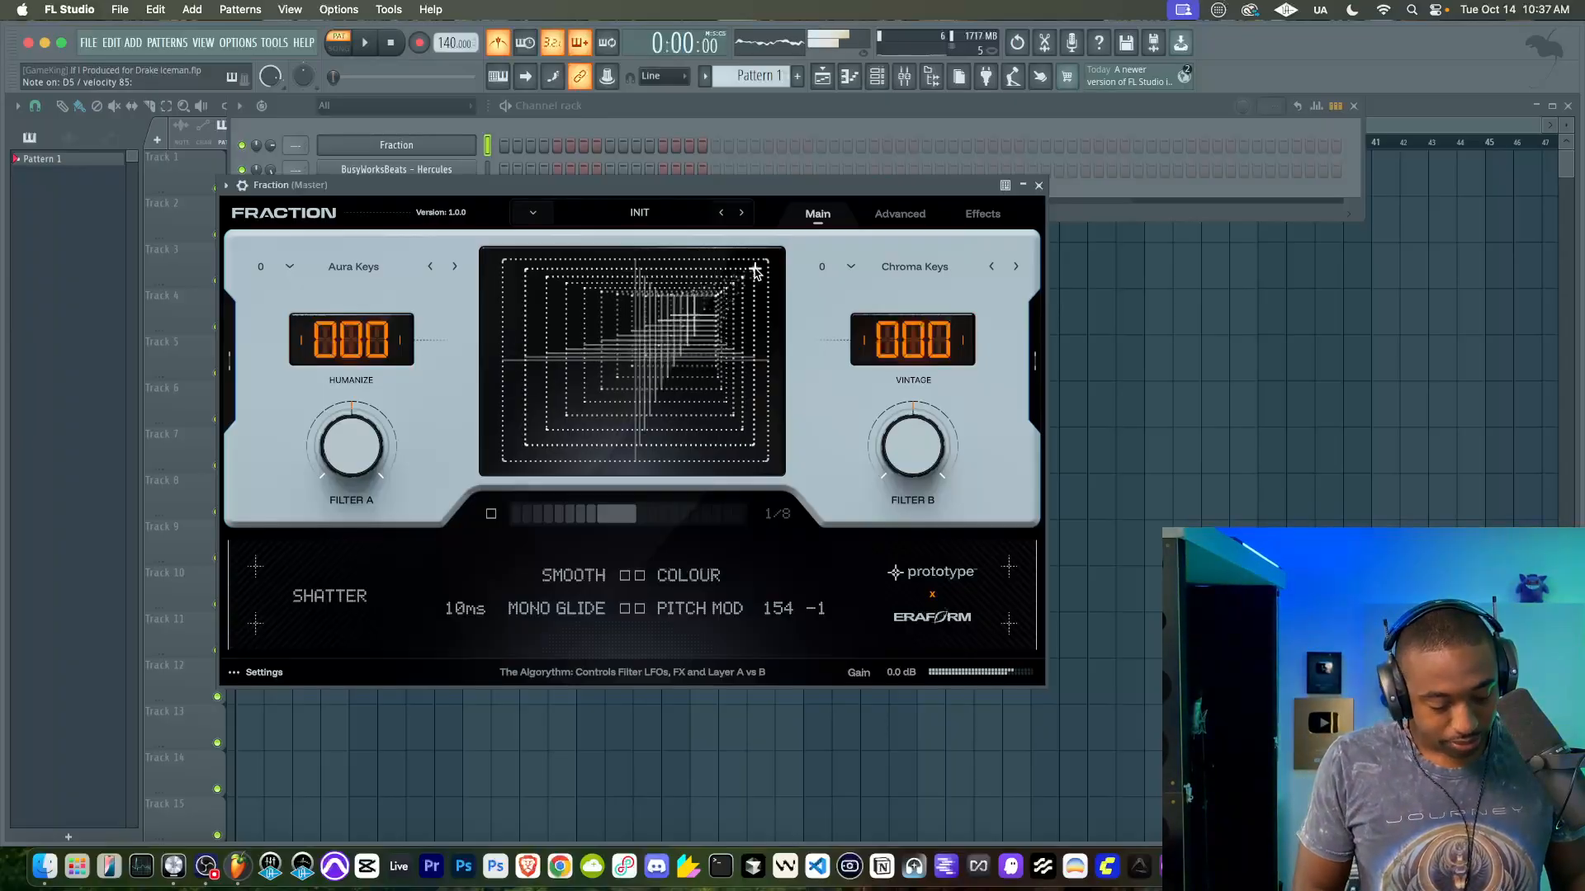
pyautogui.moveTo(755, 273); pyautogui.dragTo(768, 489)
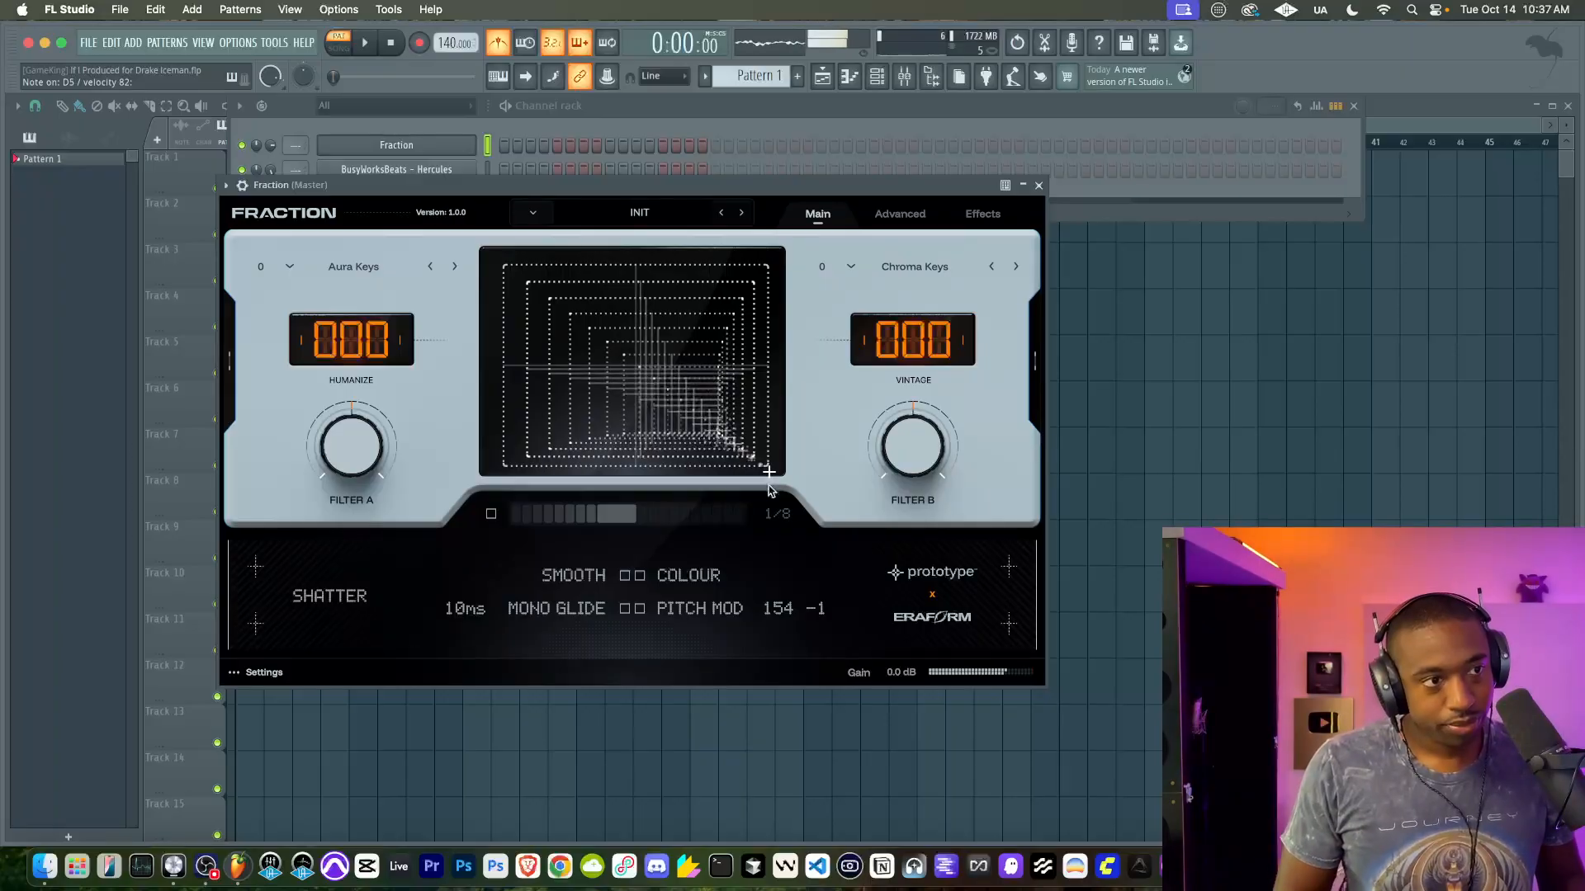
pyautogui.moveTo(767, 470); pyautogui.dragTo(485, 473)
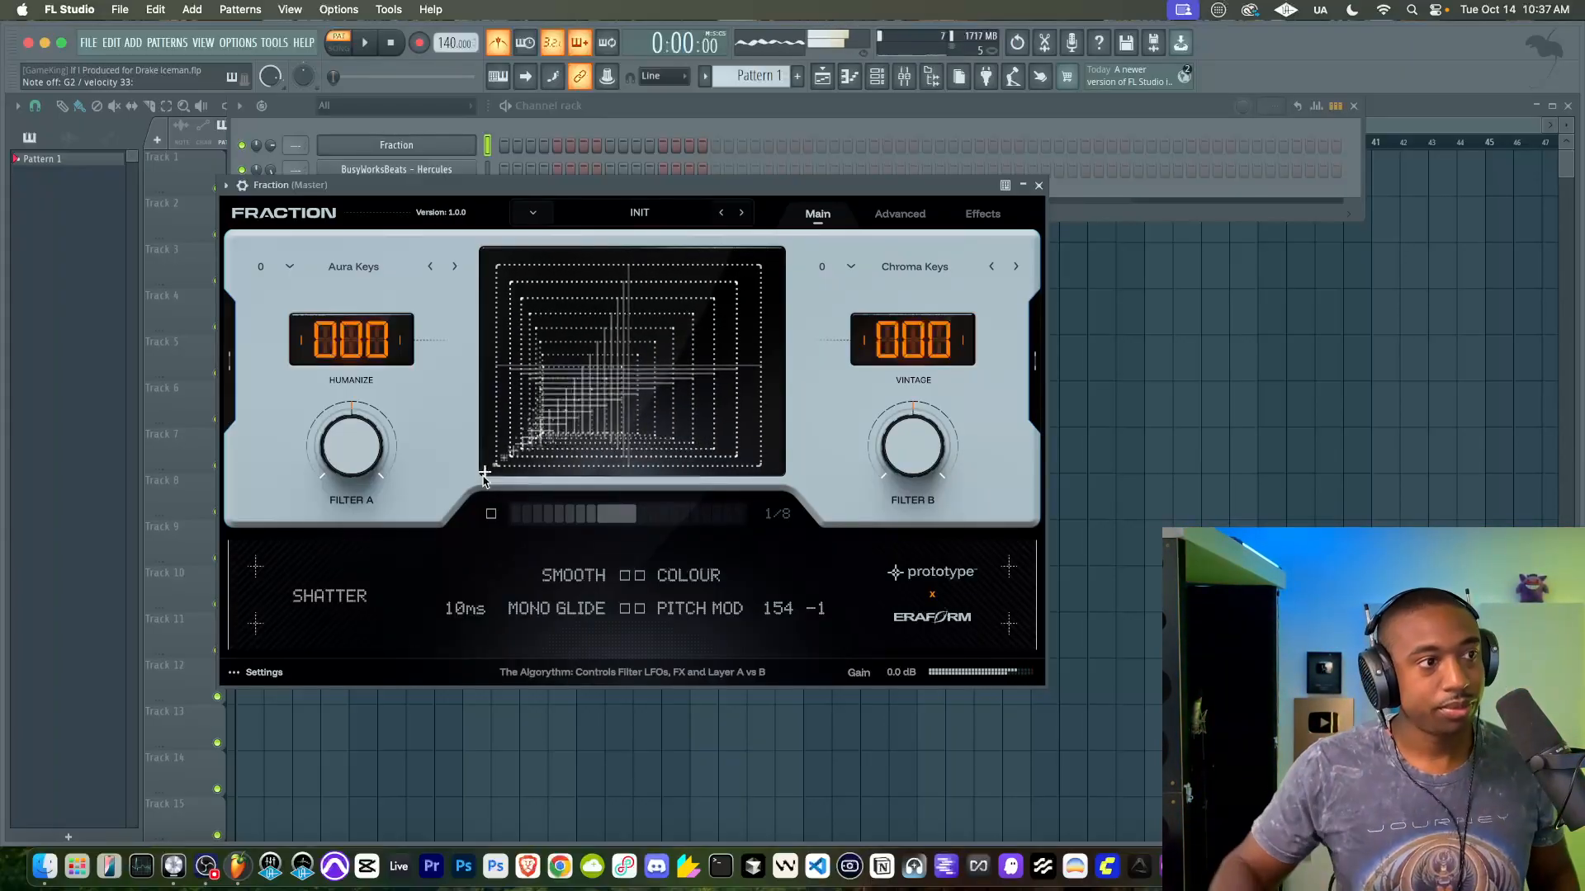
pyautogui.moveTo(520, 380); pyautogui.dragTo(545, 281)
pyautogui.moveTo(603, 337); pyautogui.dragTo(627, 367)
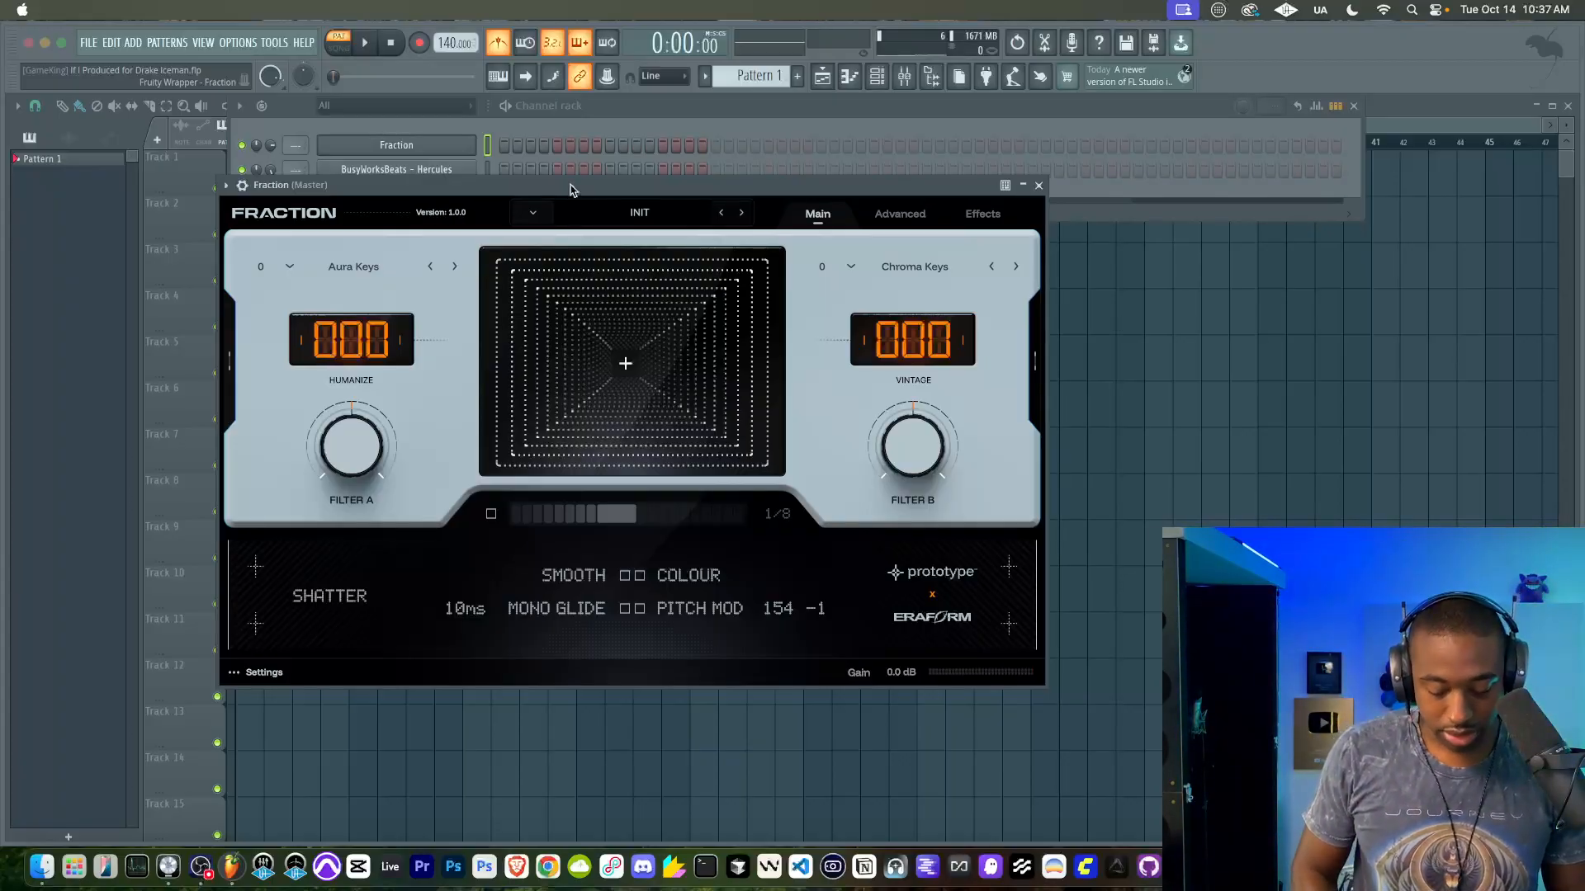
pyautogui.moveTo(623, 357)
pyautogui.mouseDown()
pyautogui.moveTo(567, 311)
pyautogui.moveTo(629, 398)
pyautogui.moveTo(615, 384)
pyautogui.mouseUp()
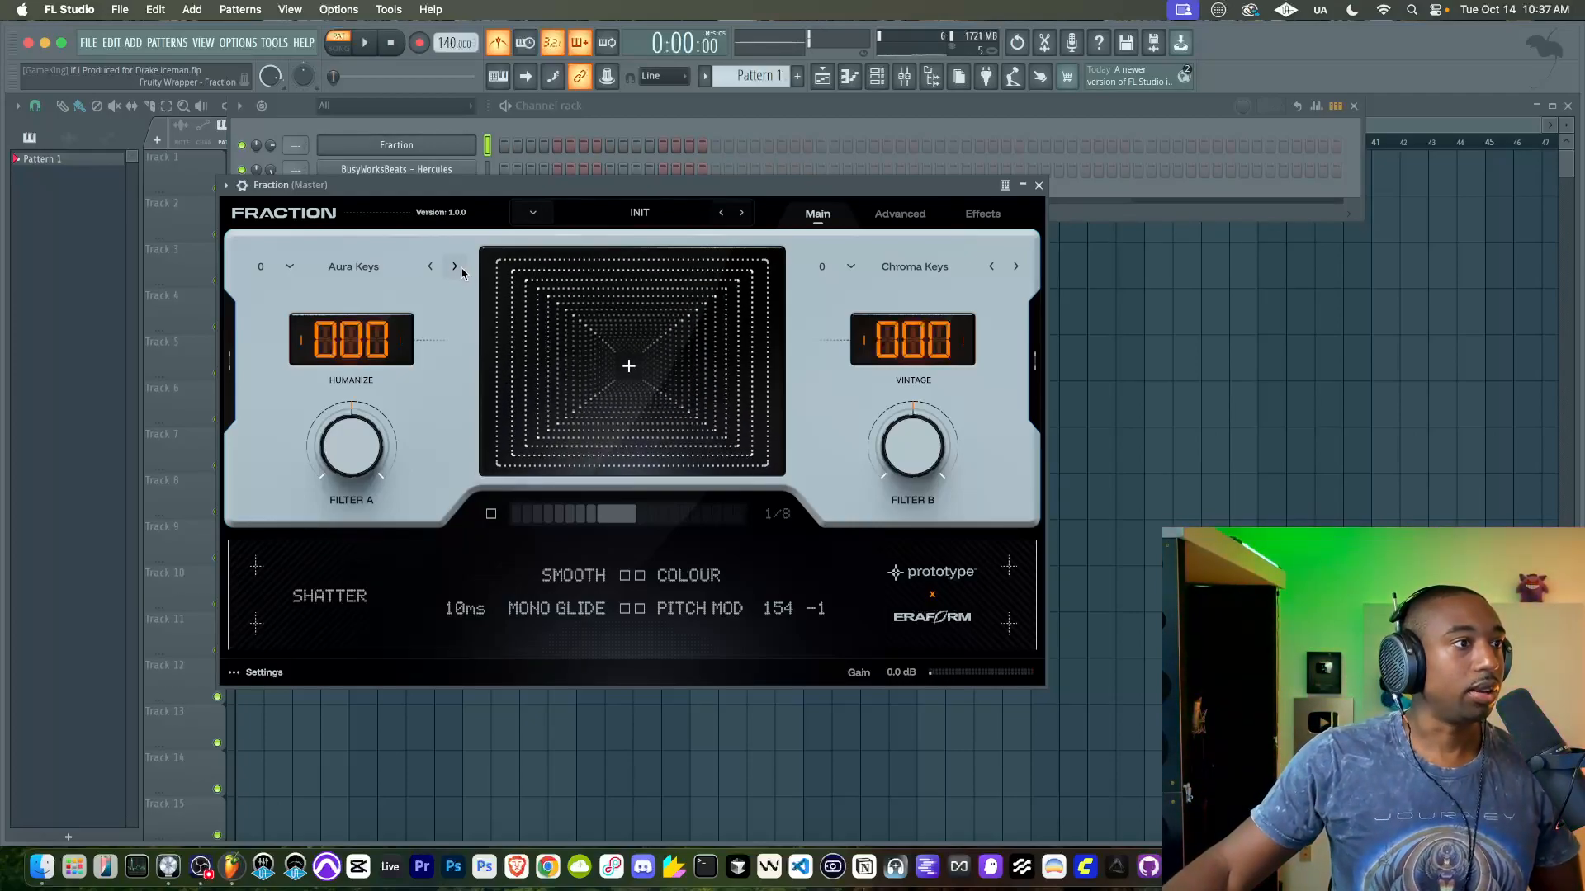
# Step: Randomize the Fraction preset repeatedly with Shatter, auditioning results until Honest Room and Memories-W are the two layers
pyautogui.click(258, 568)
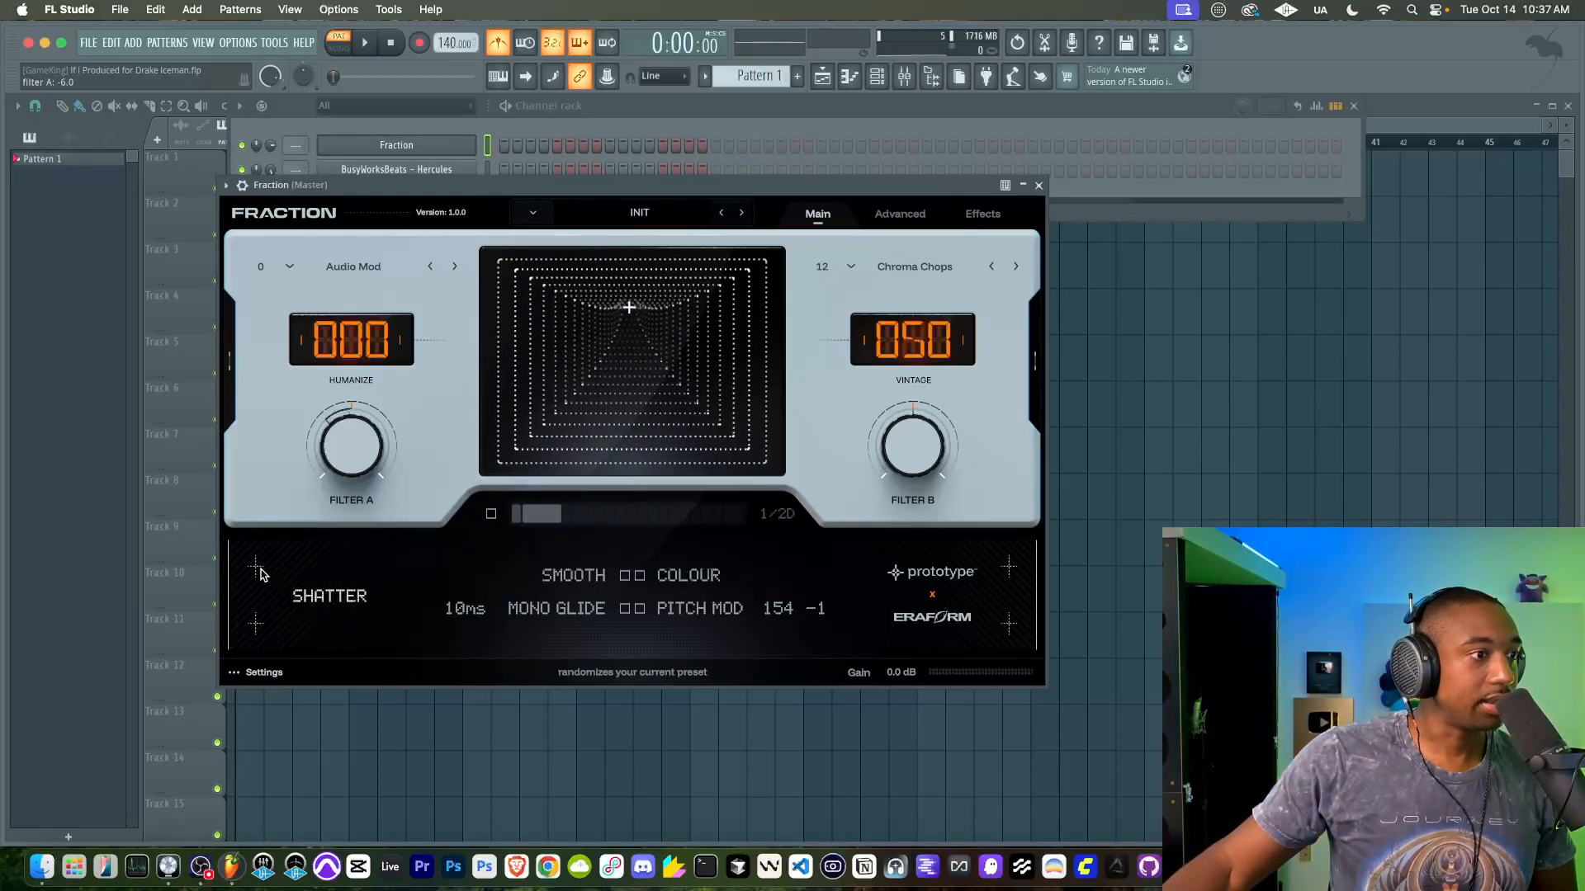
pyautogui.click(259, 574)
pyautogui.click(331, 597)
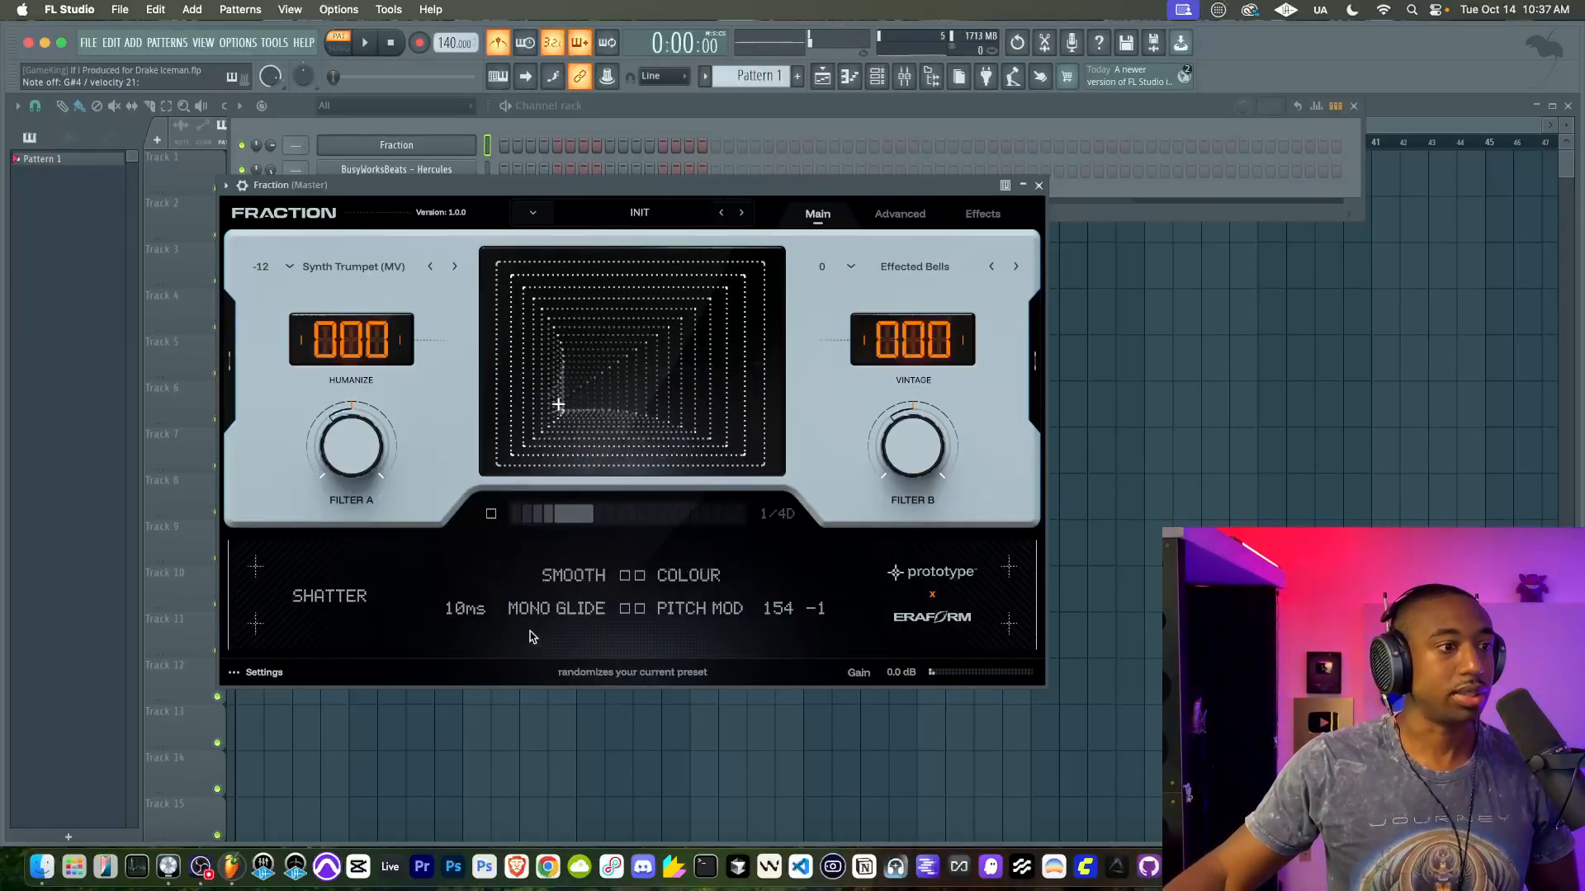
pyautogui.click(312, 591)
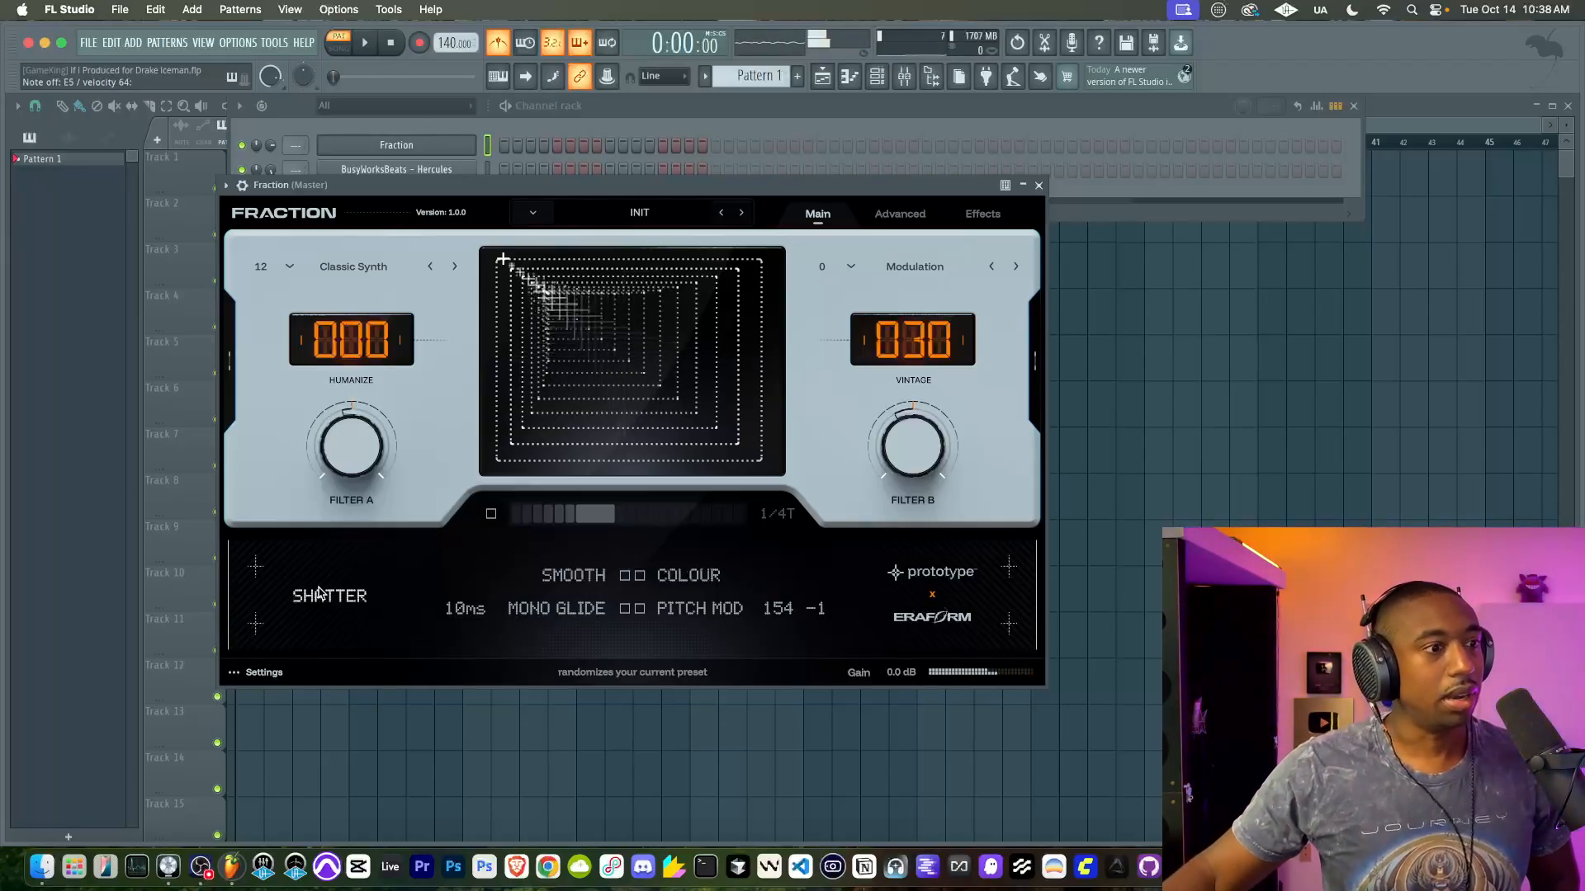
pyautogui.click(320, 592)
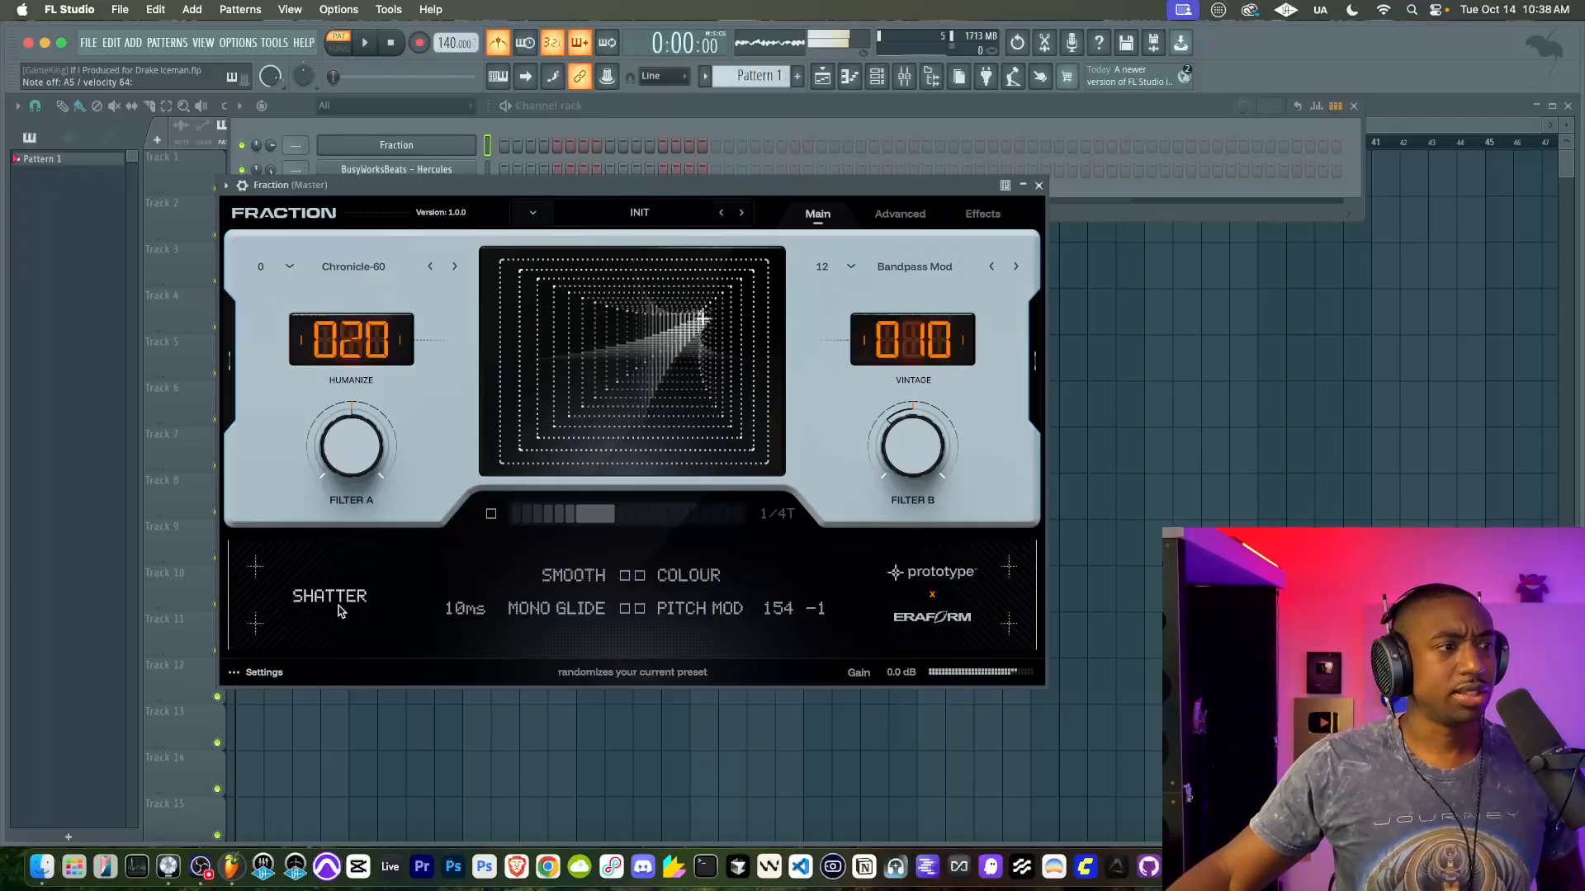
pyautogui.click(338, 599)
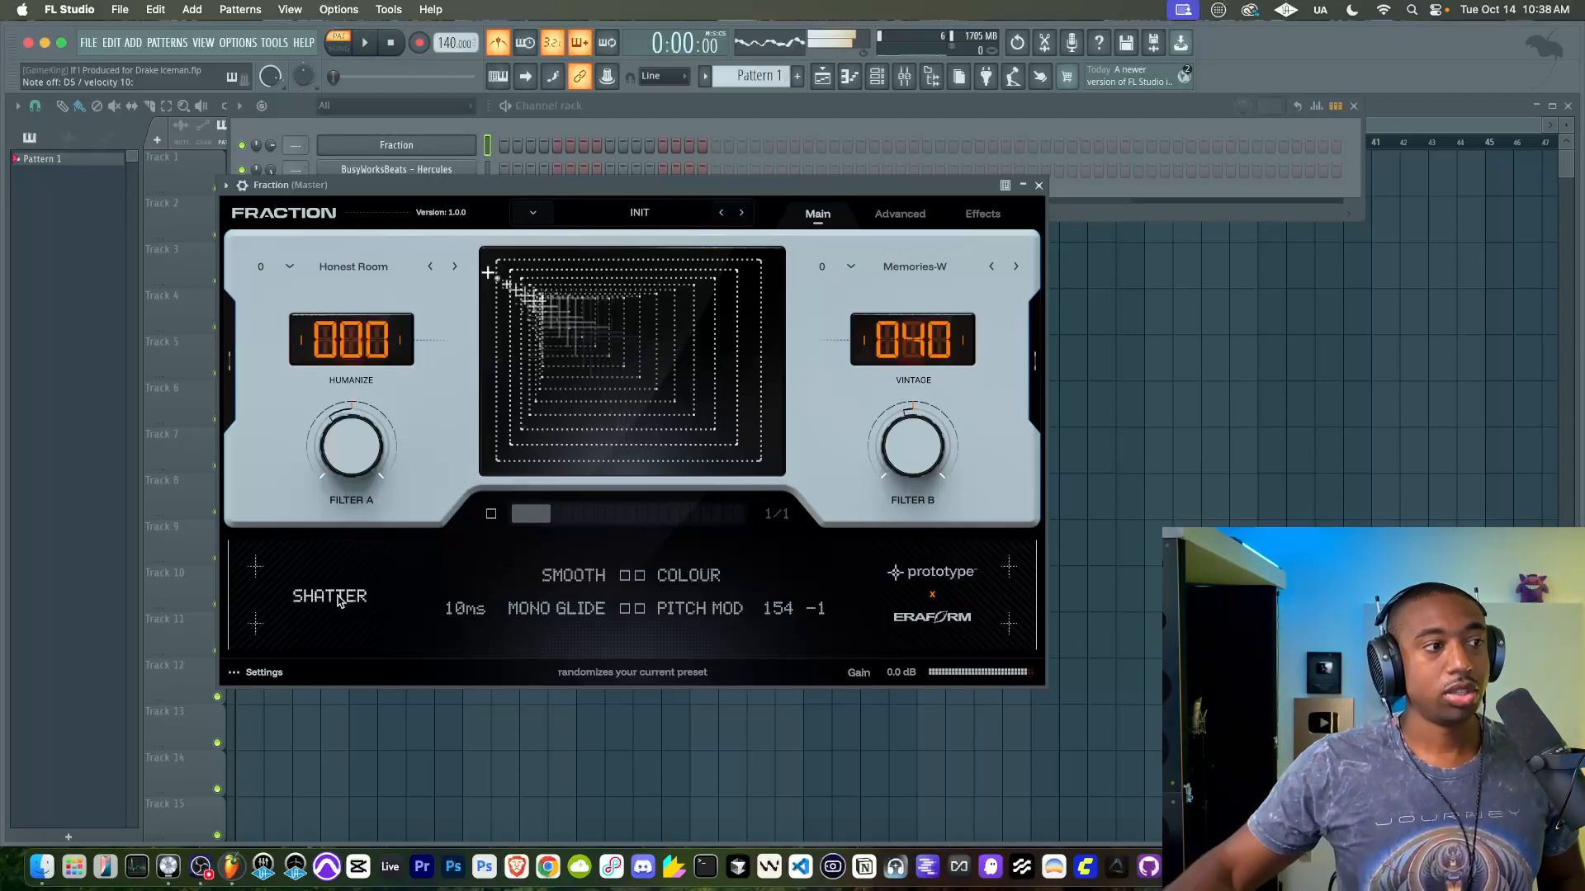
# Step: Randomize Fraction with Shatter until Evergreen Sight and Pedal Palace are the two layers, and set the output gain to -6.8 dB
pyautogui.click(338, 600)
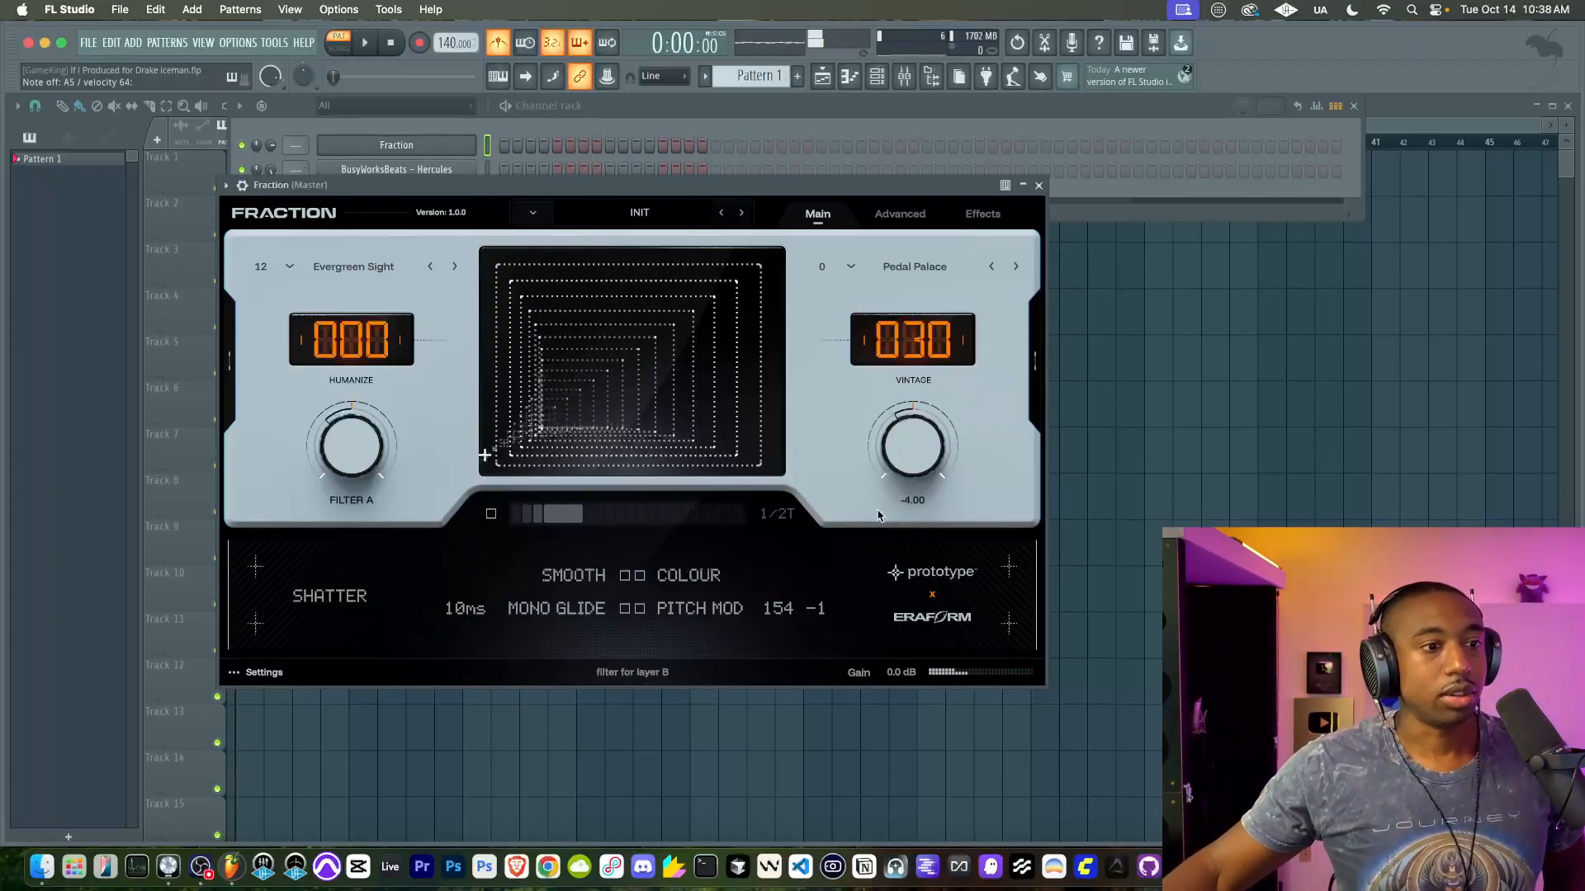
pyautogui.moveTo(899, 672); pyautogui.dragTo(899, 687)
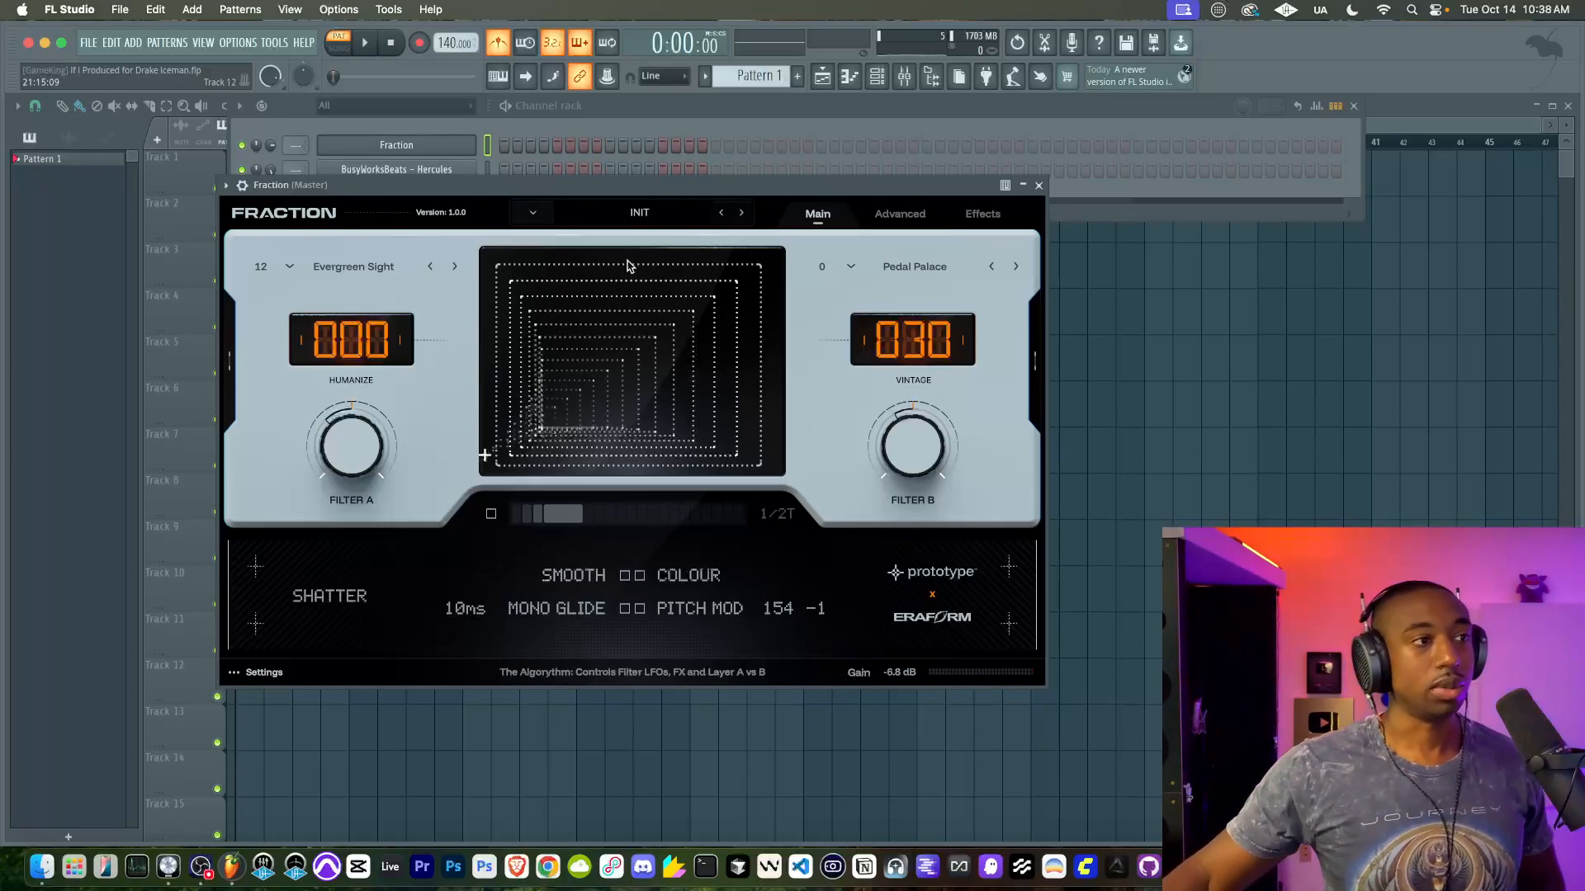
# Step: Look over Fraction's Advanced and Effects pages and return to its Main page
pyautogui.click(898, 216)
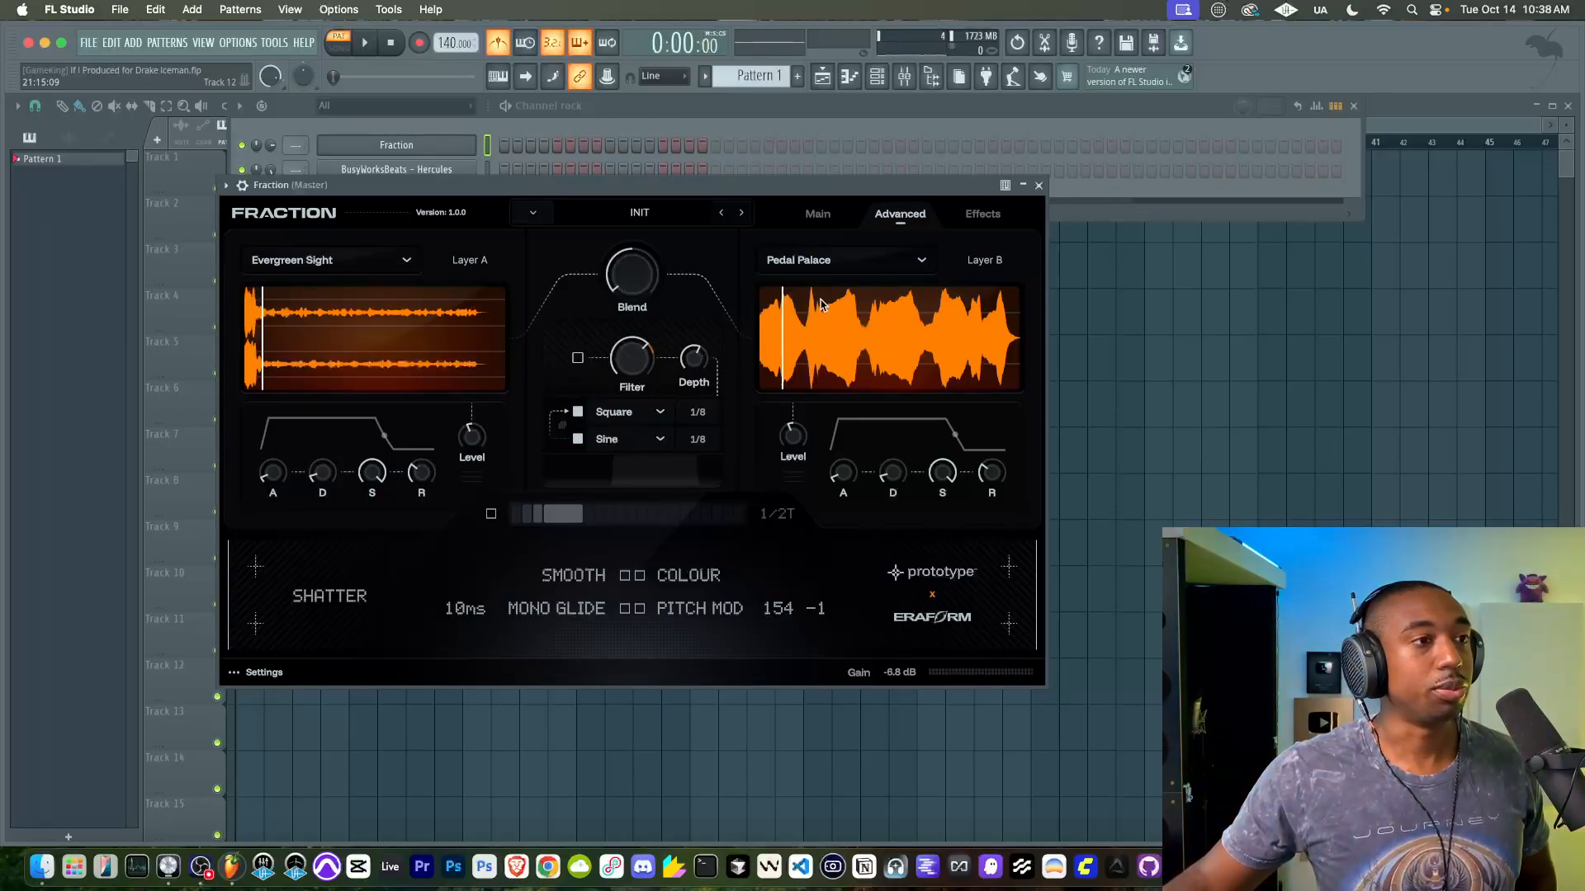
pyautogui.click(970, 221)
pyautogui.click(831, 215)
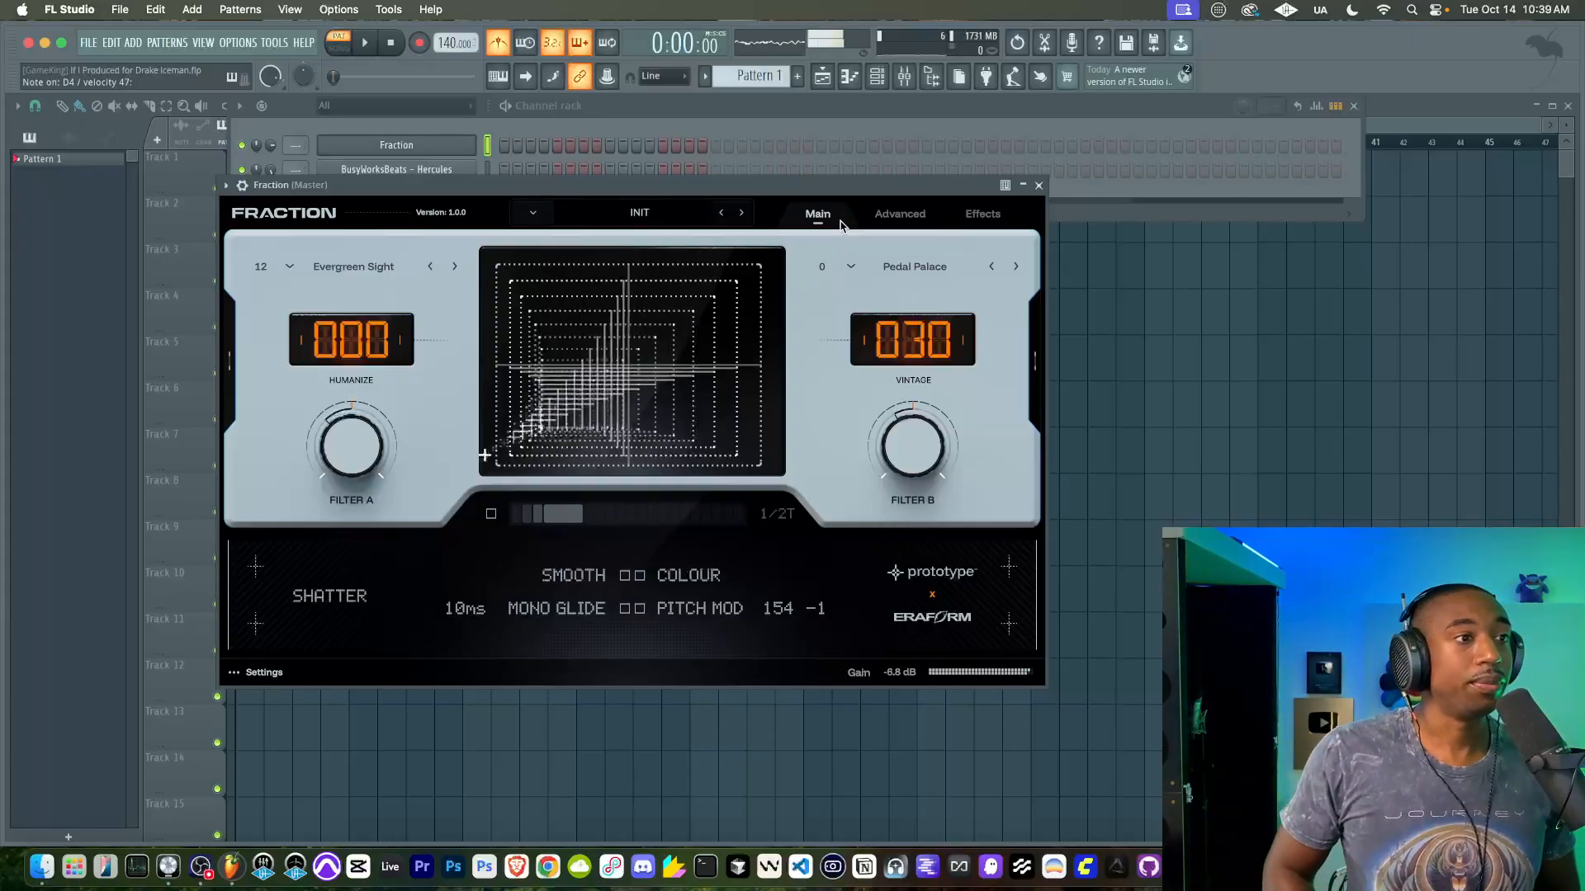
# Step: Close the Fraction window and arm recording in song mode
pyautogui.click(1041, 187)
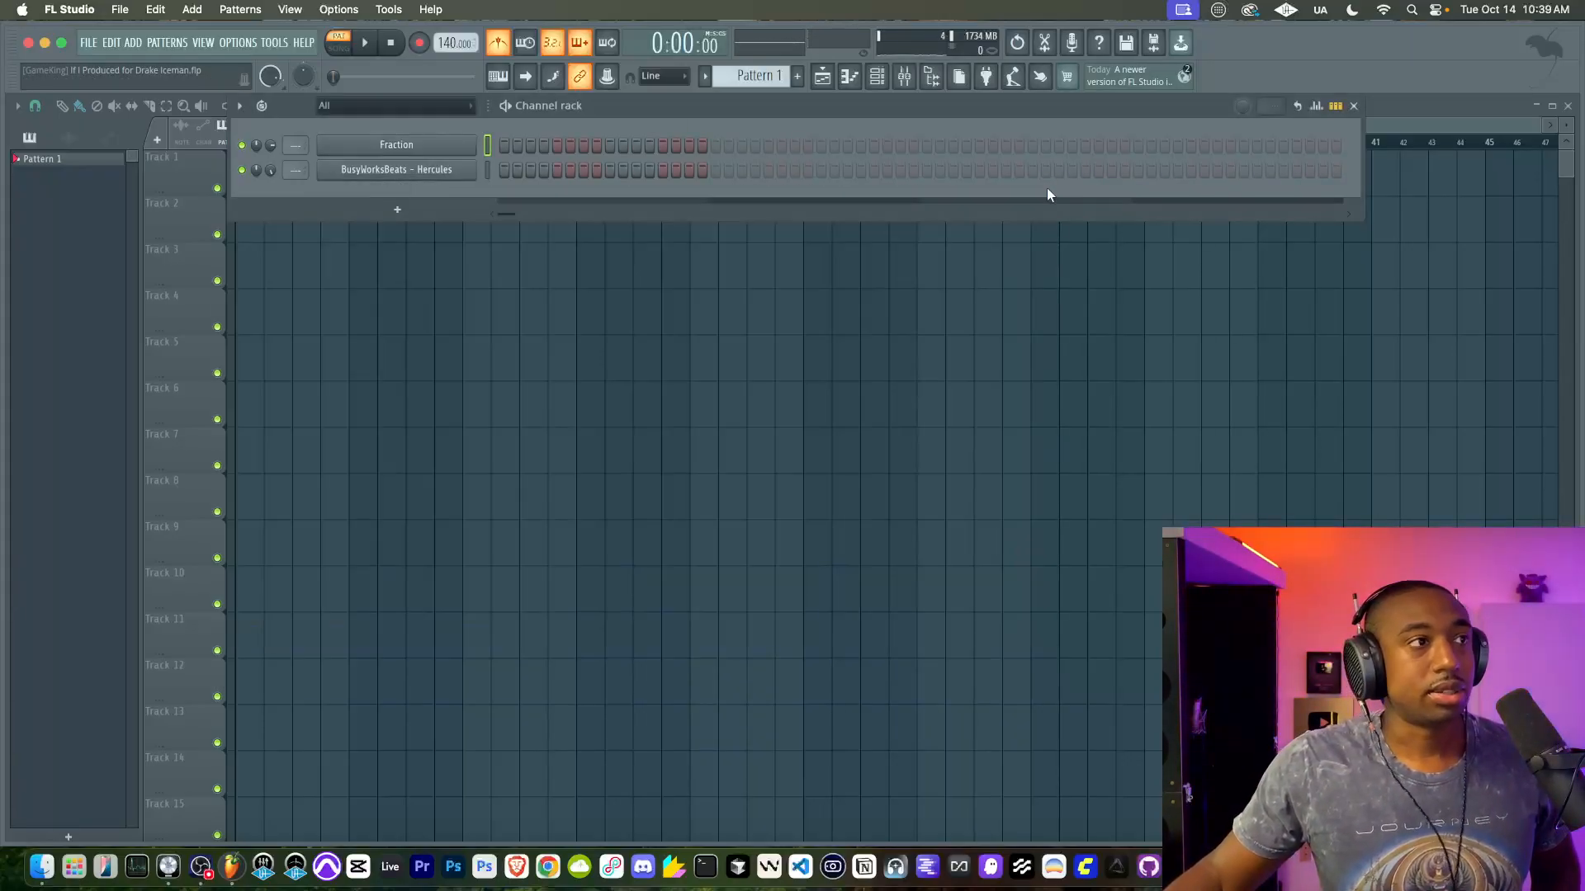
pyautogui.click(421, 50)
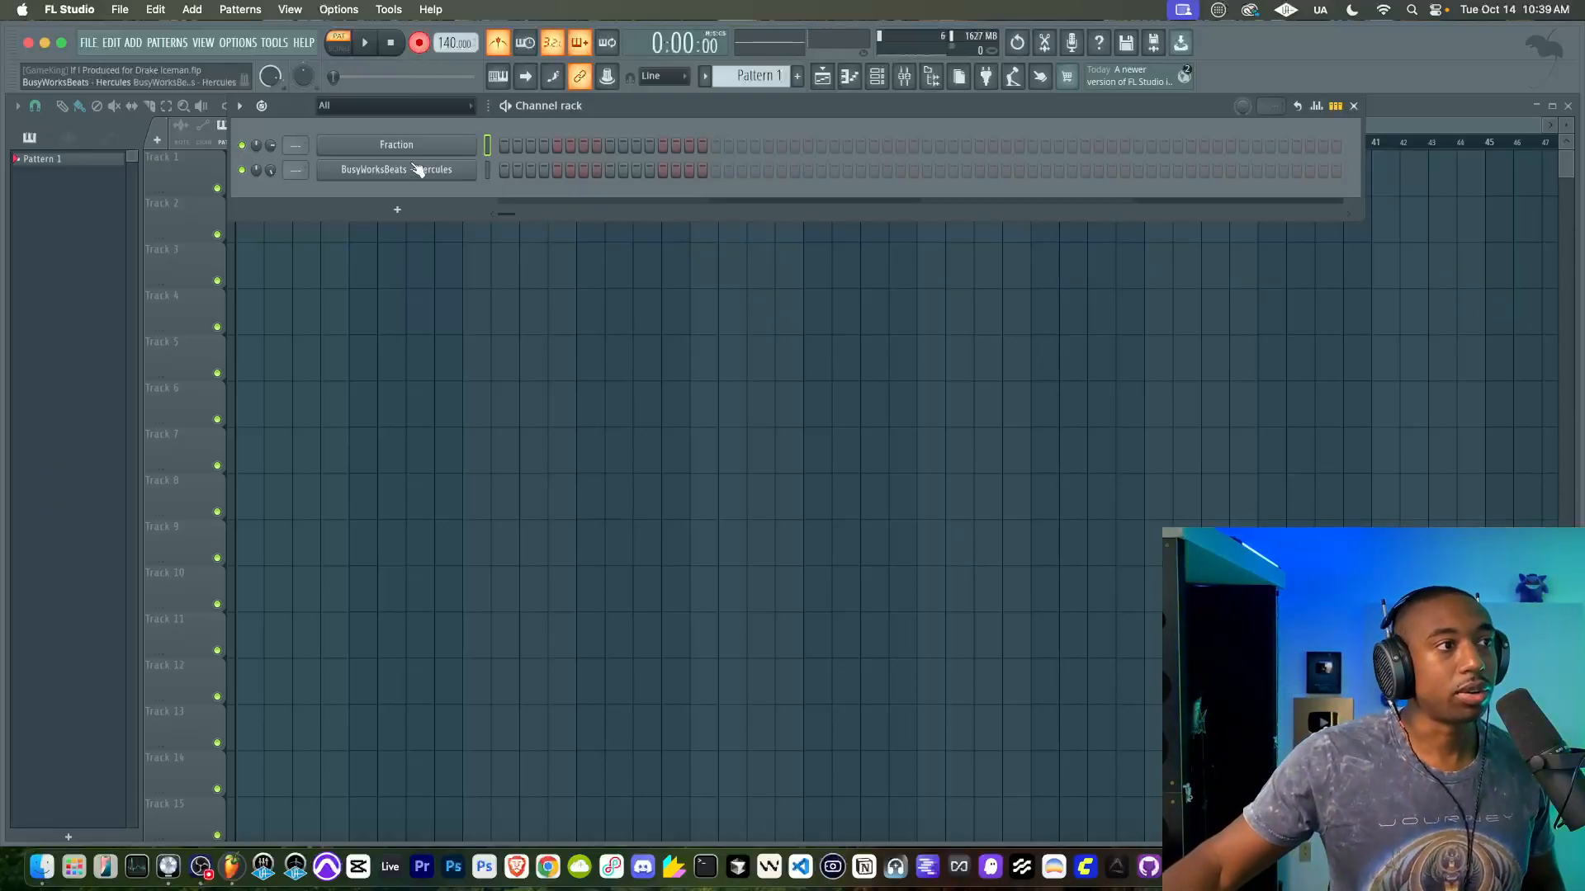
pyautogui.click(347, 51)
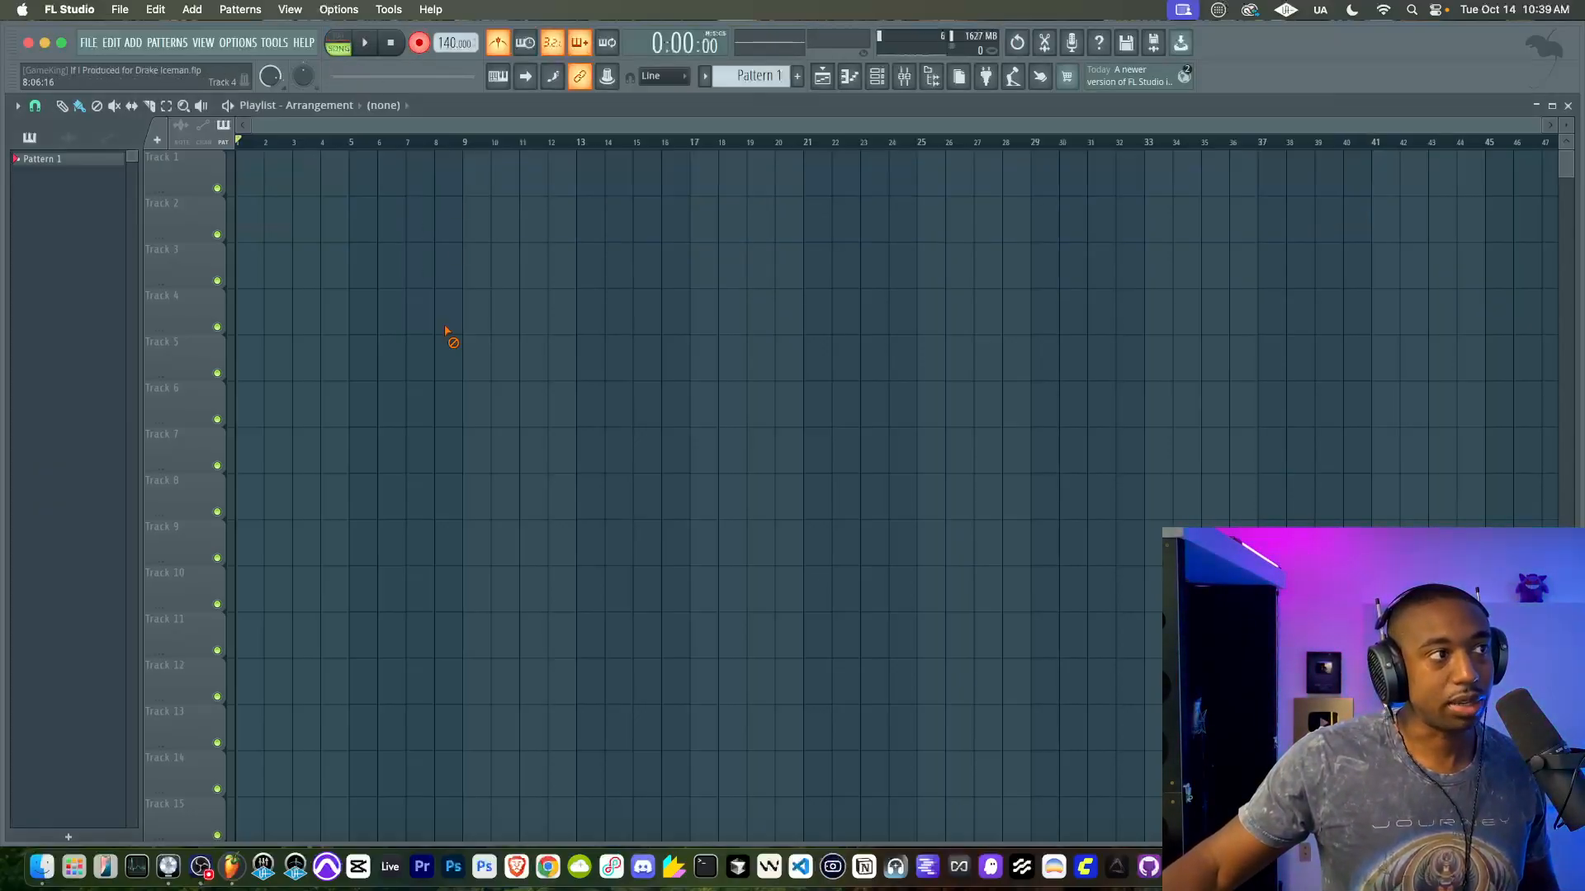
# Step: Rename playlist track 1 as Topline and track 2 as Harmony
pyautogui.rightClick(175, 174)
pyautogui.click(175, 171)
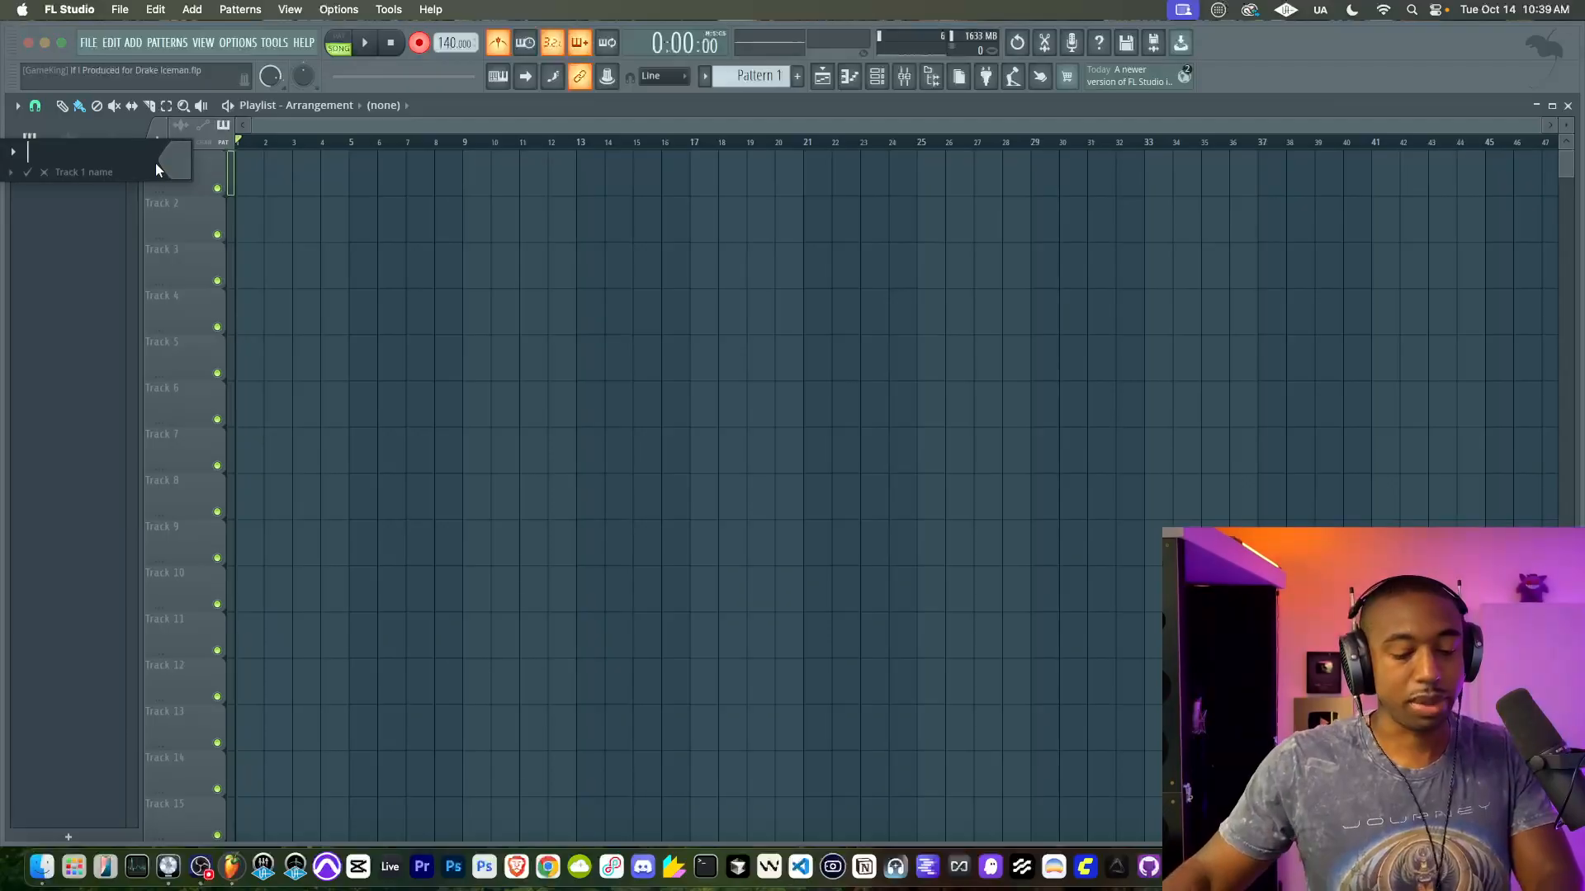
pyautogui.write('Topline')
pyautogui.press('Return')
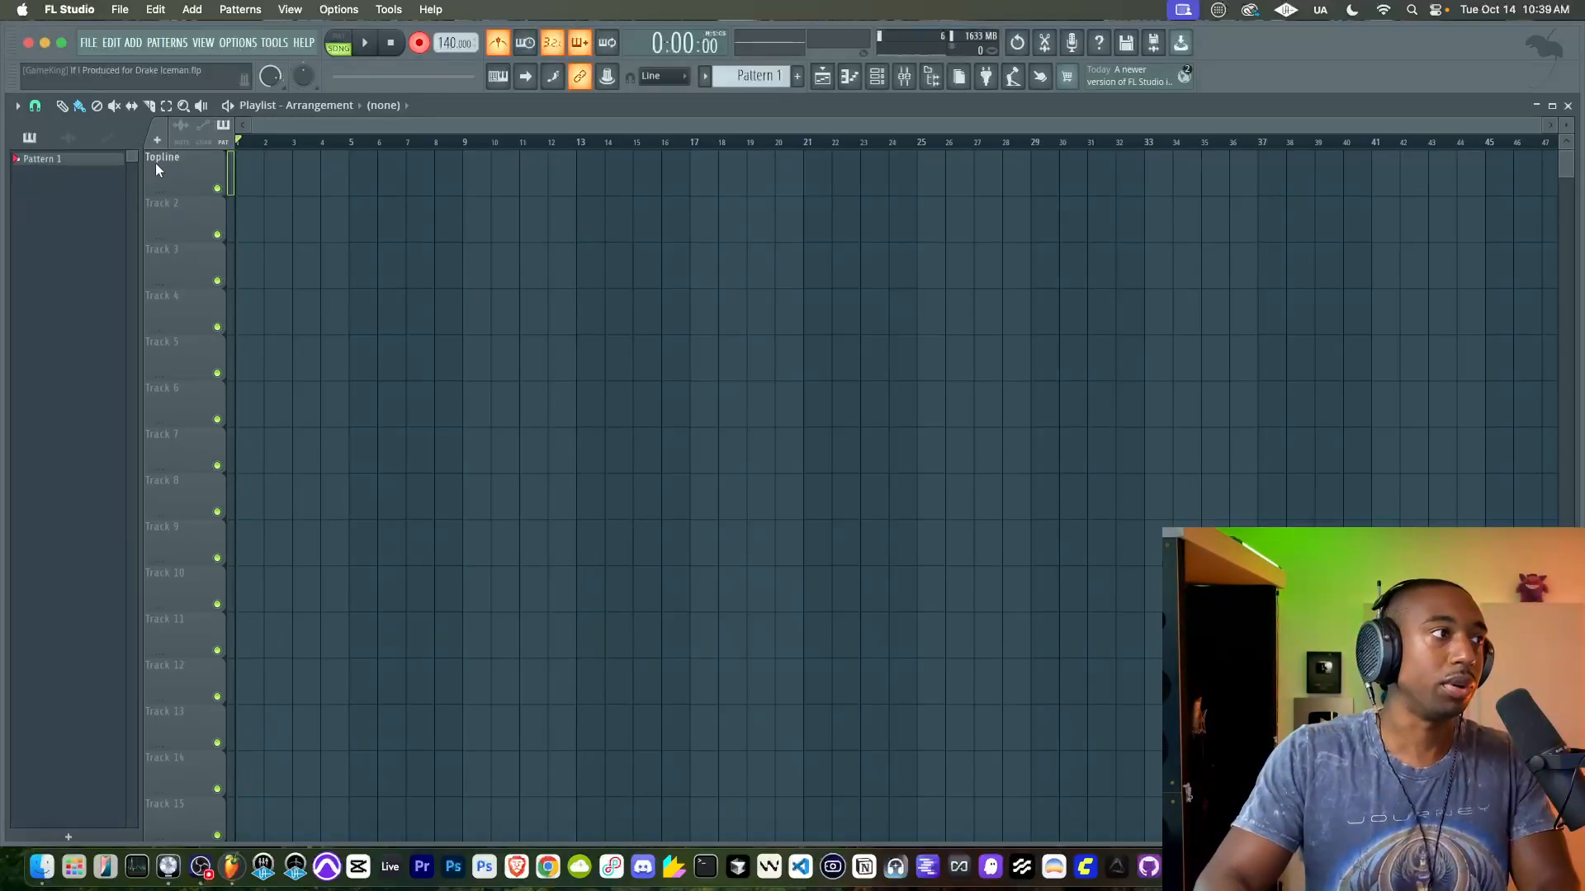
pyautogui.rightClick(175, 201)
pyautogui.click(177, 206)
pyautogui.write('H')
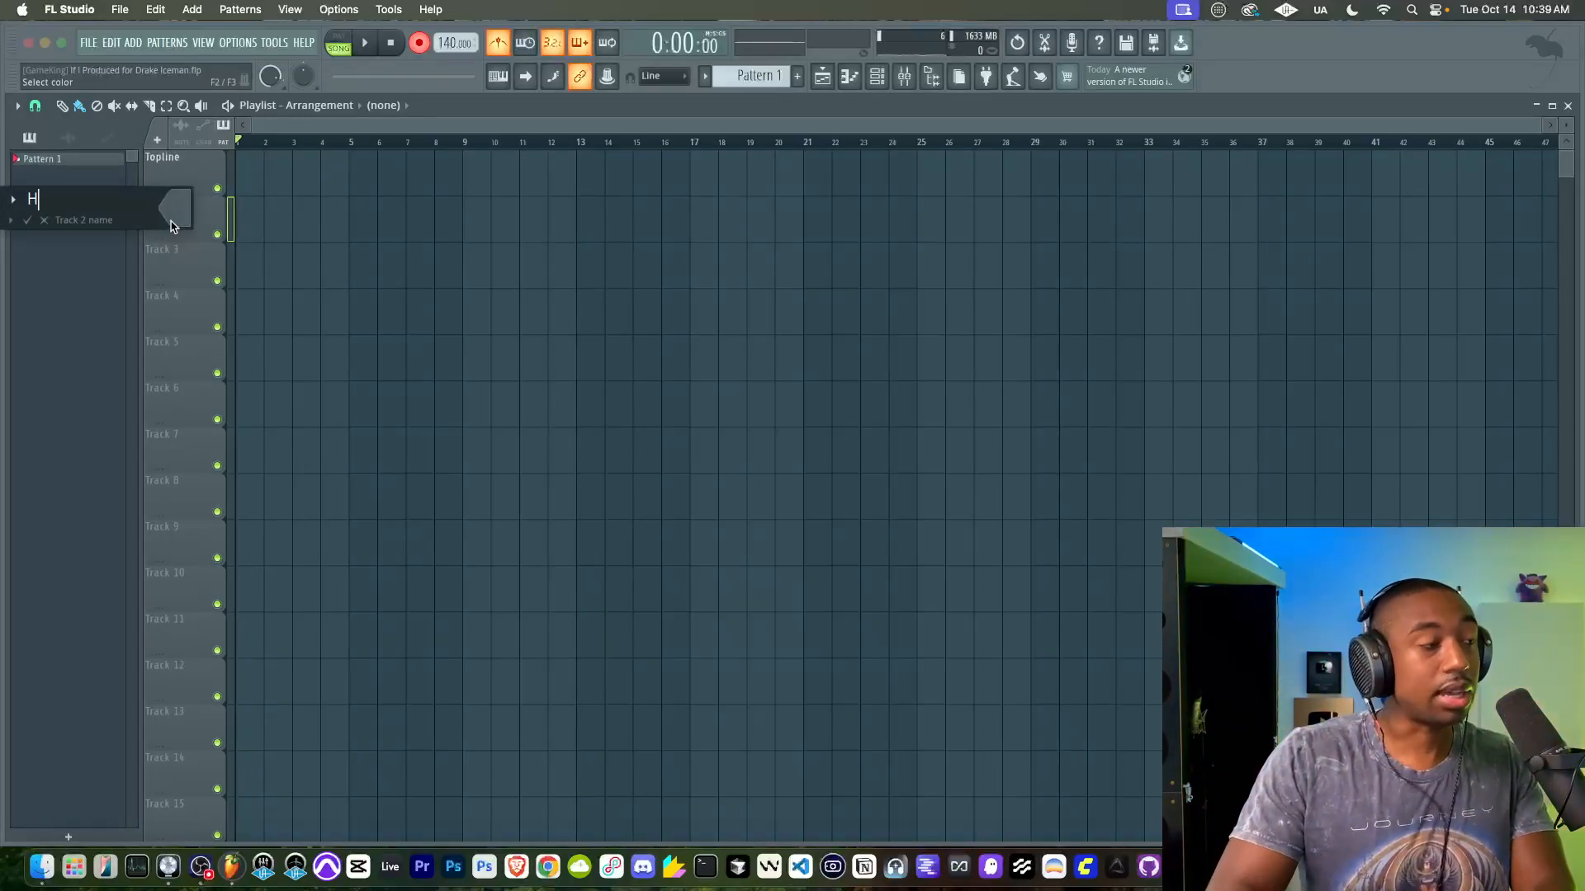
pyautogui.write('armony')
pyautogui.press('Return')
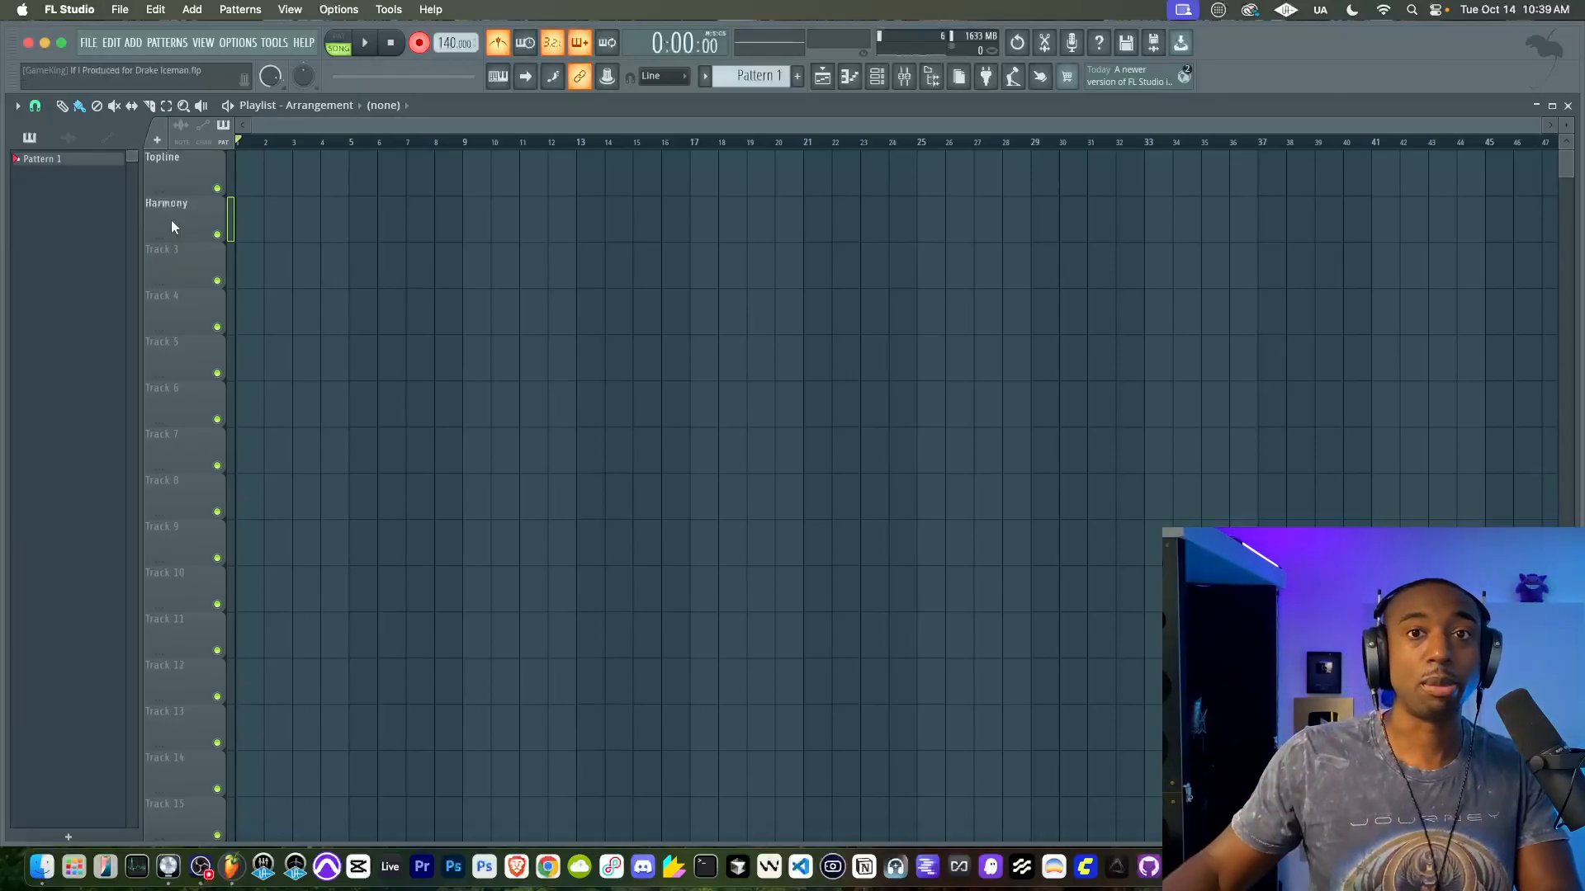
# Step: Rename playlist track 3 as Contrast and track 4 as Rhythm
pyautogui.rightClick(185, 253)
pyautogui.click(182, 259)
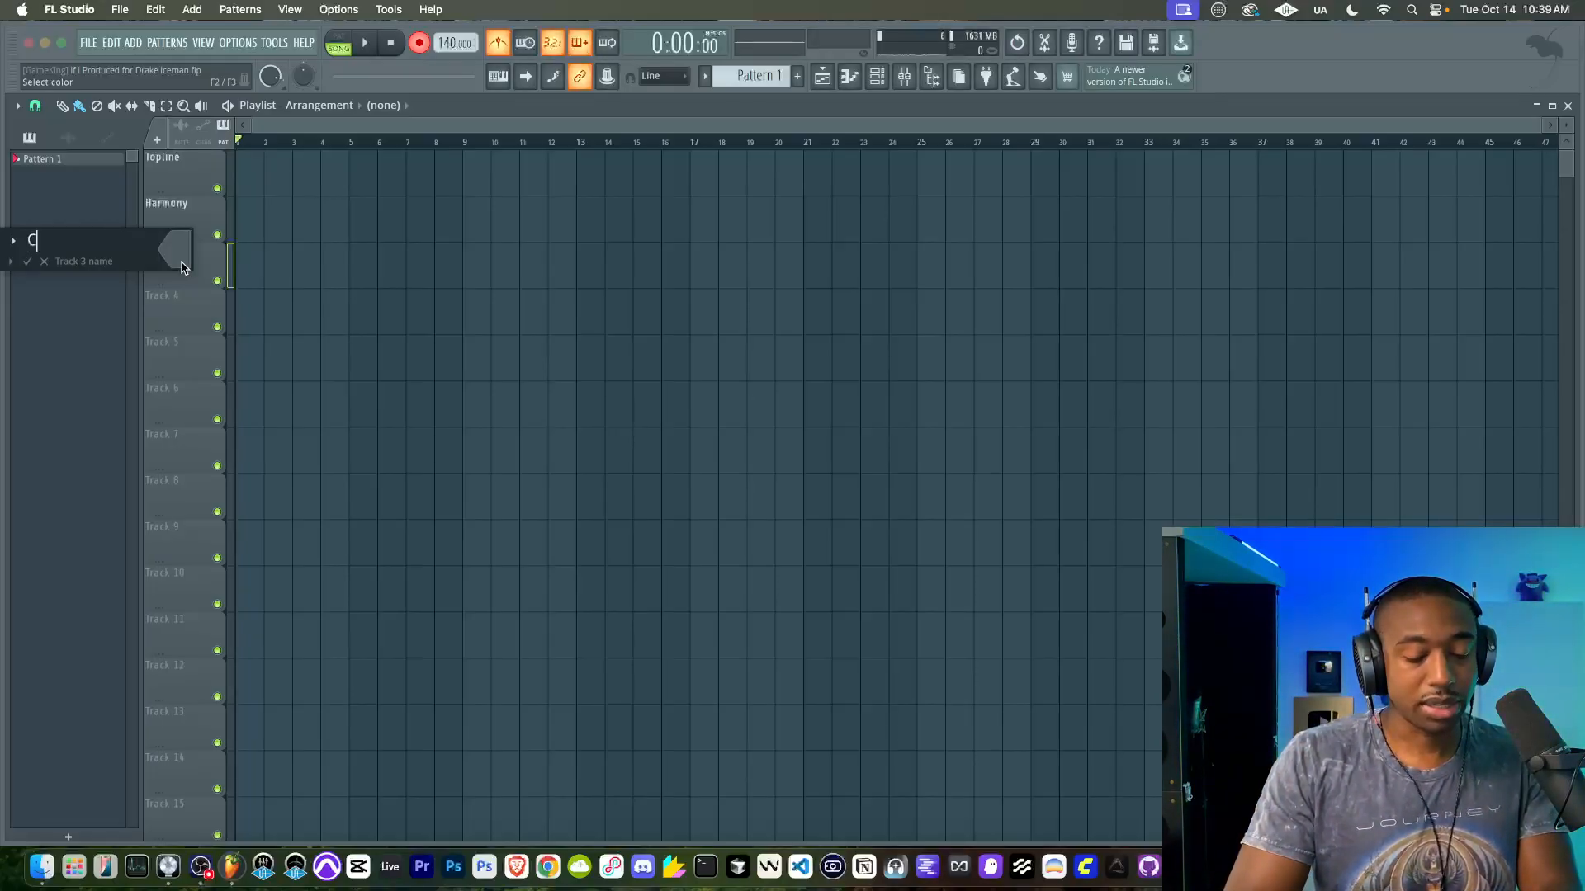
pyautogui.press('Return')
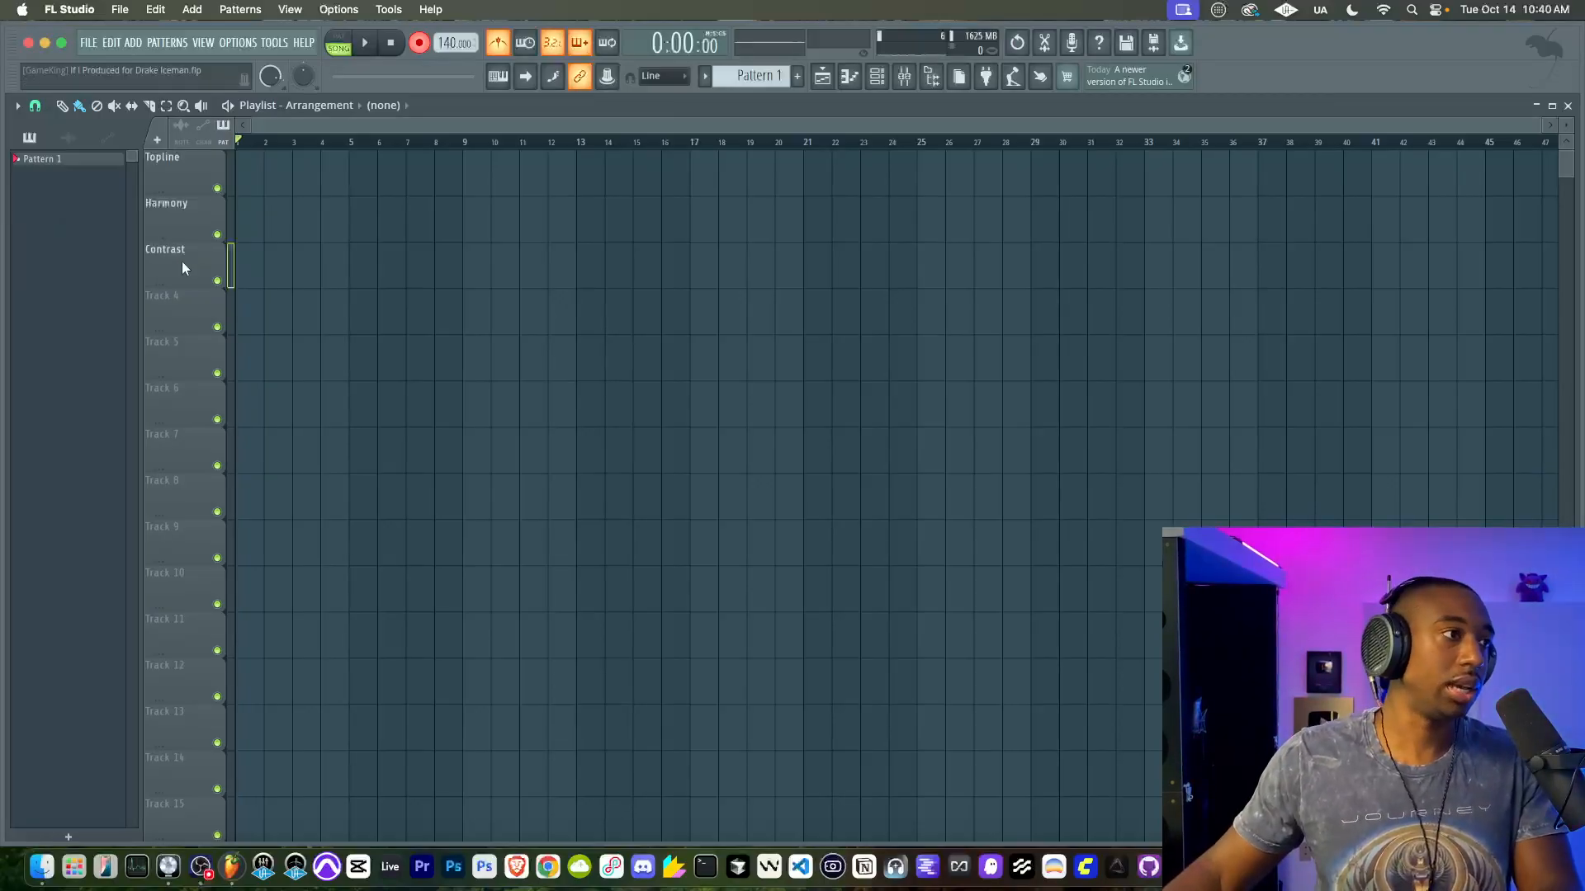
pyautogui.rightClick(177, 292)
pyautogui.rightClick(160, 314)
pyautogui.click(176, 297)
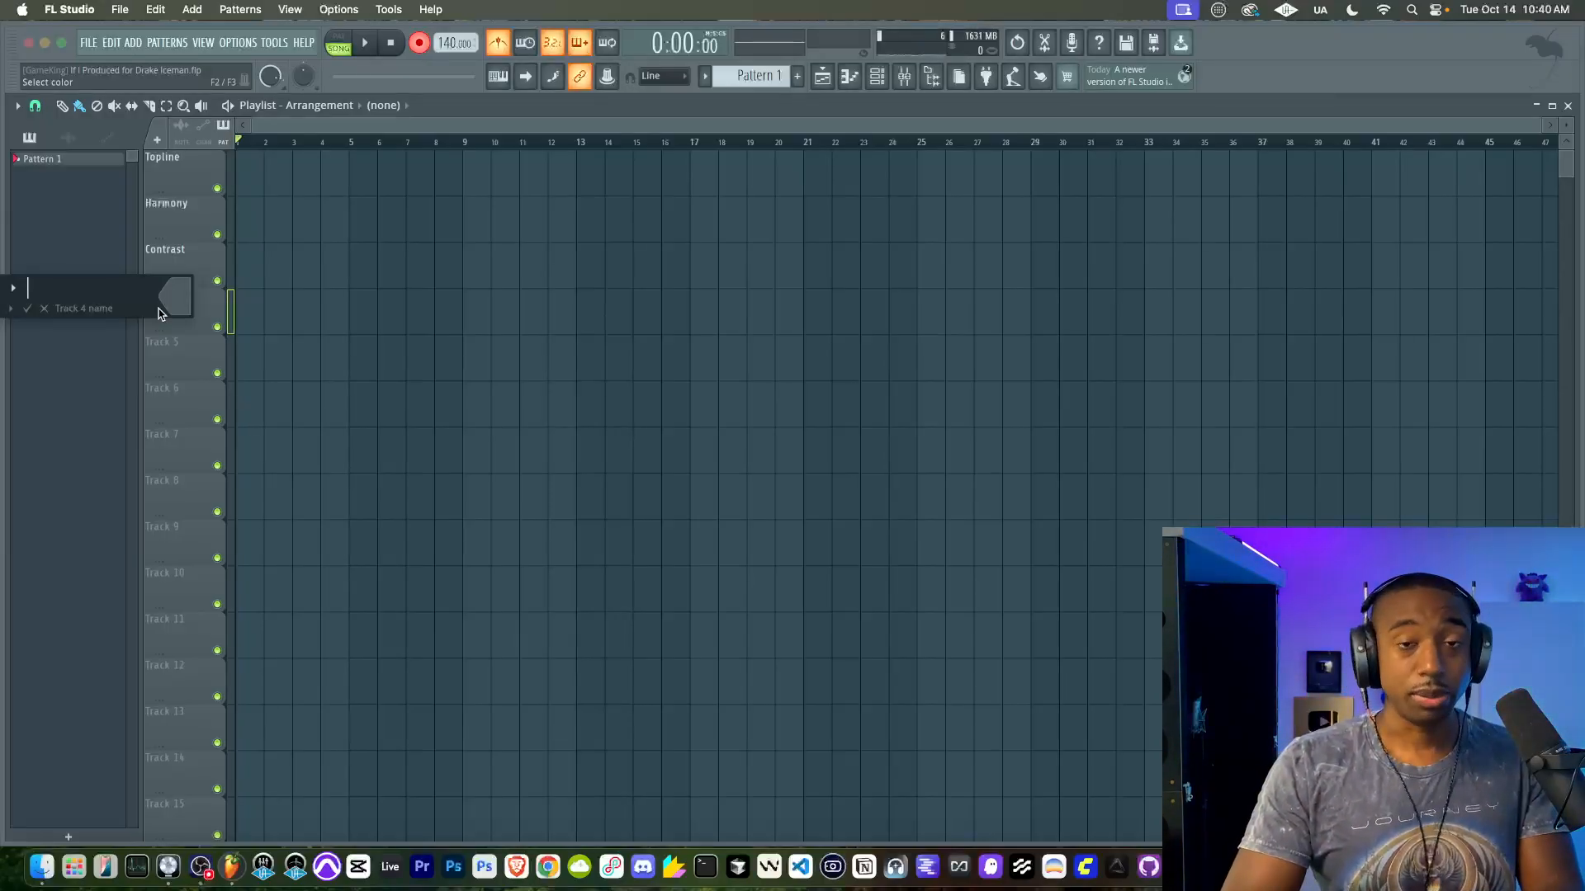
pyautogui.write('Rhythm')
pyautogui.press('Return')
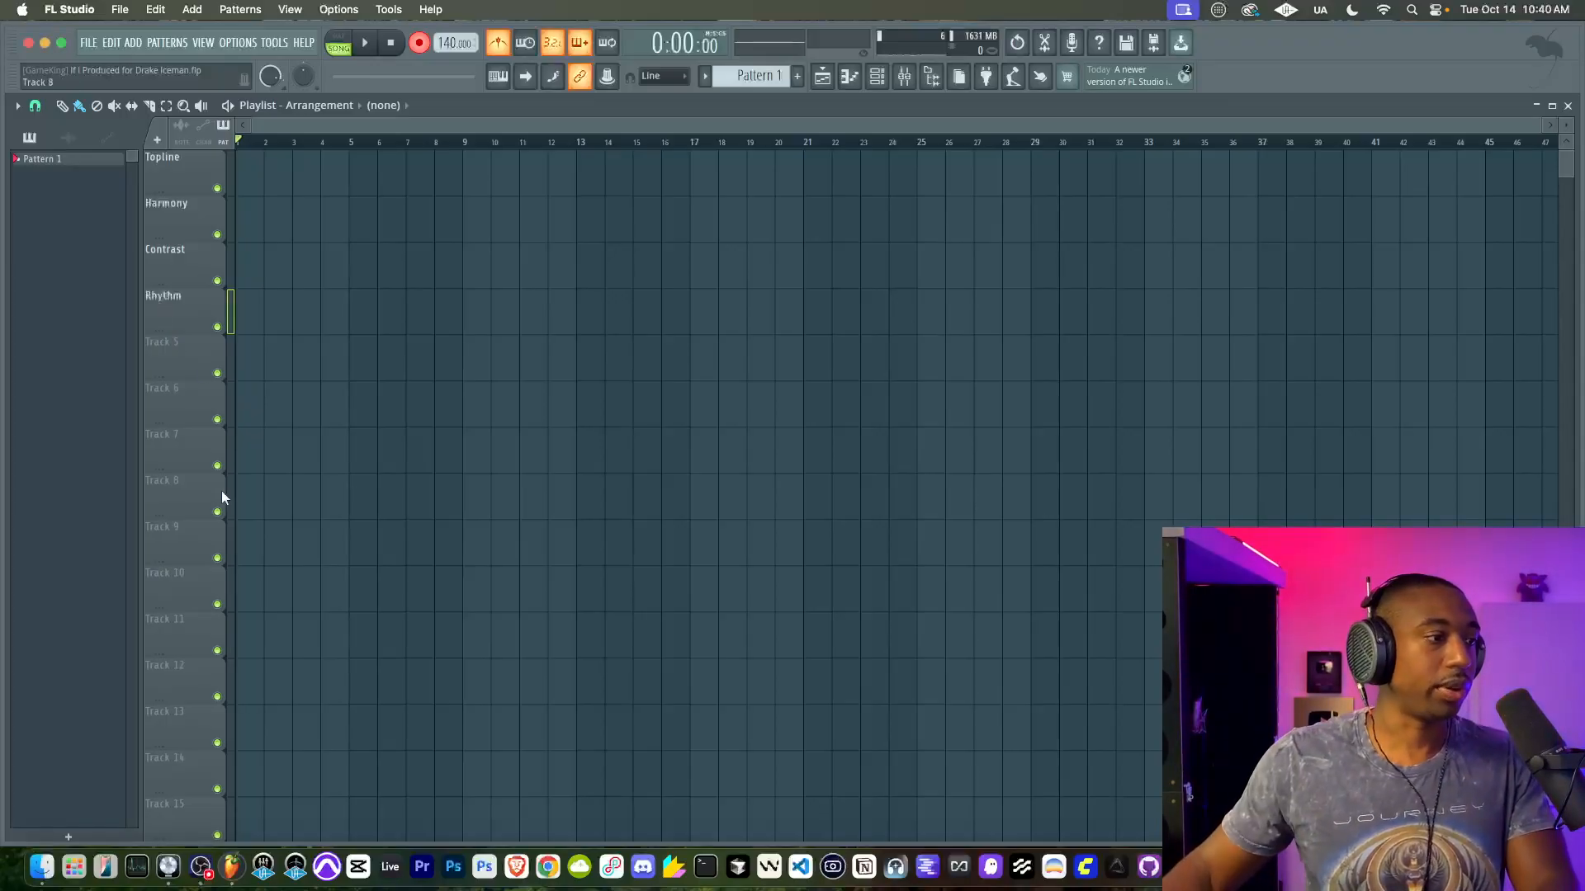
pyautogui.click(202, 868)
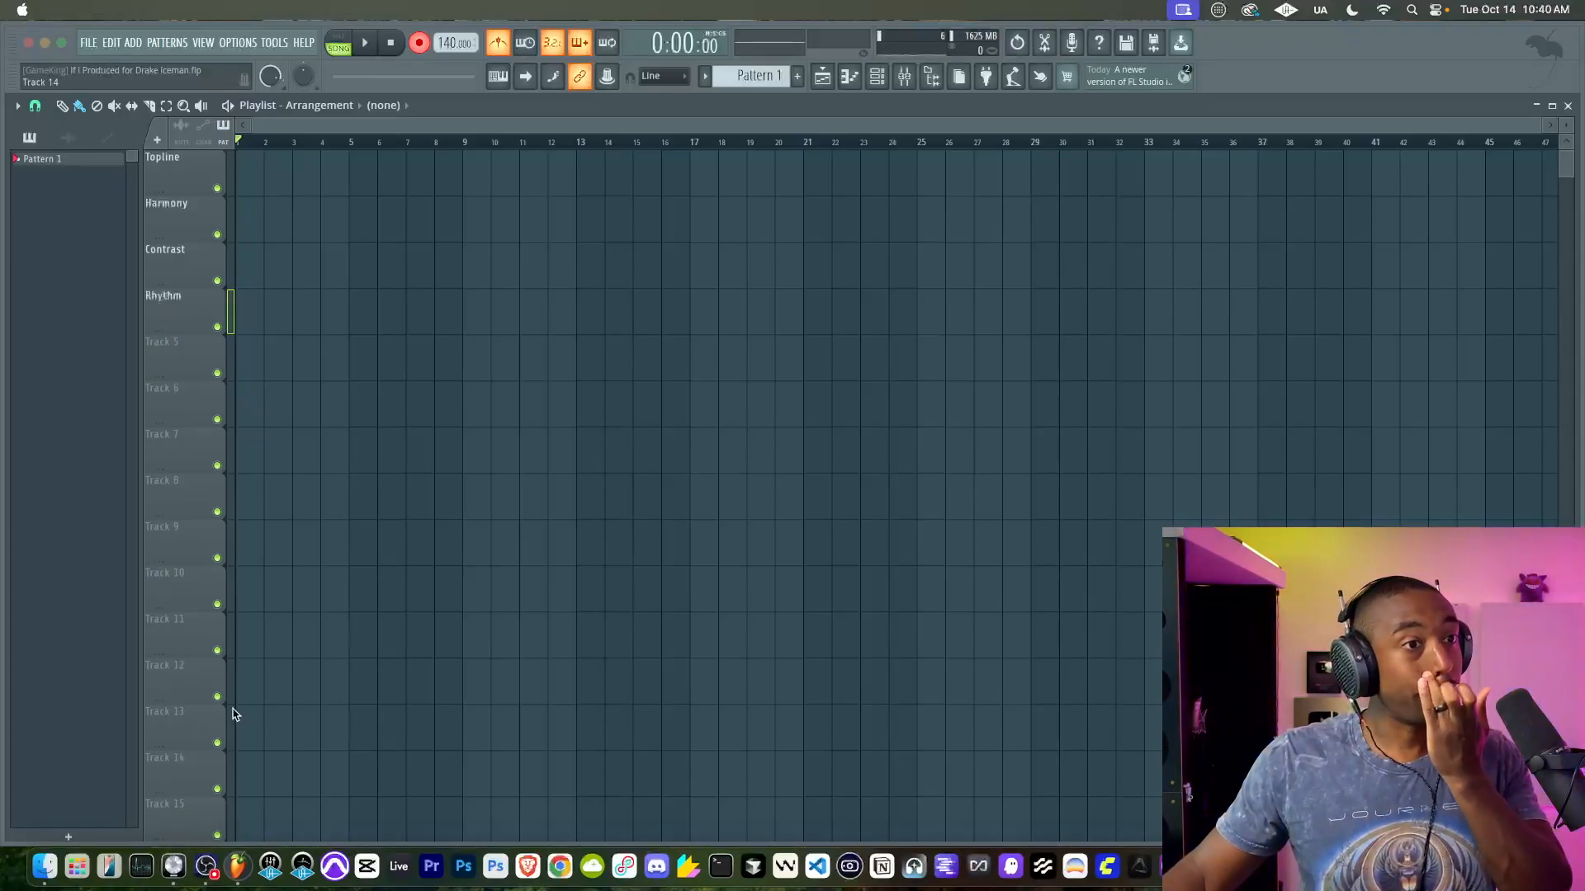
pyautogui.click(341, 71)
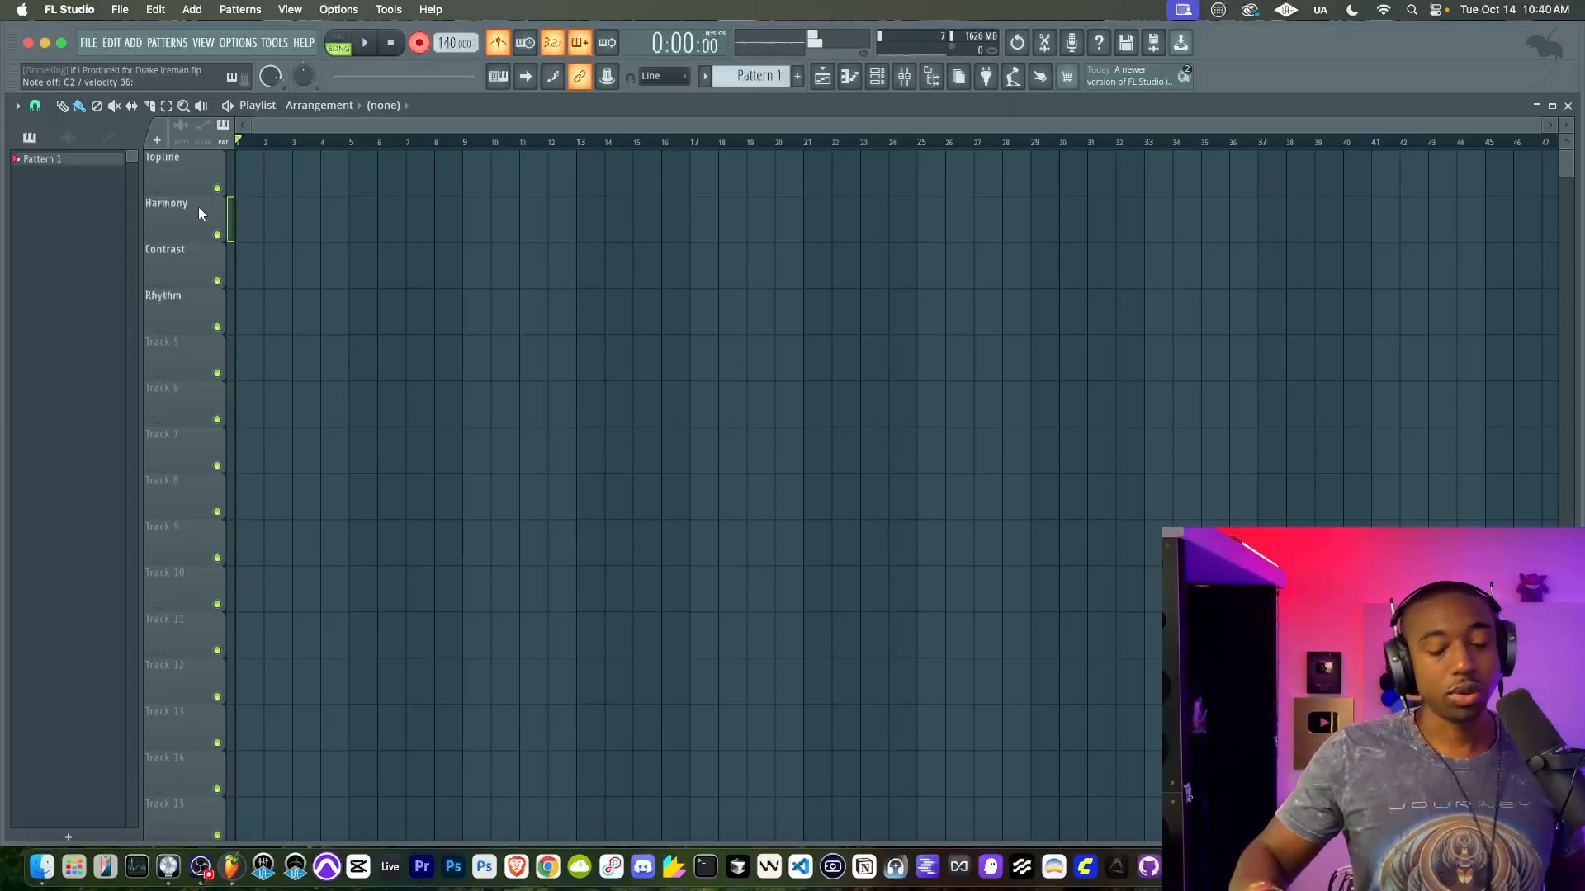
# Step: Record a progression of sustained Fraction chords into Pattern 1, about 17 bars long, from the start of the playlist
pyautogui.press('space')
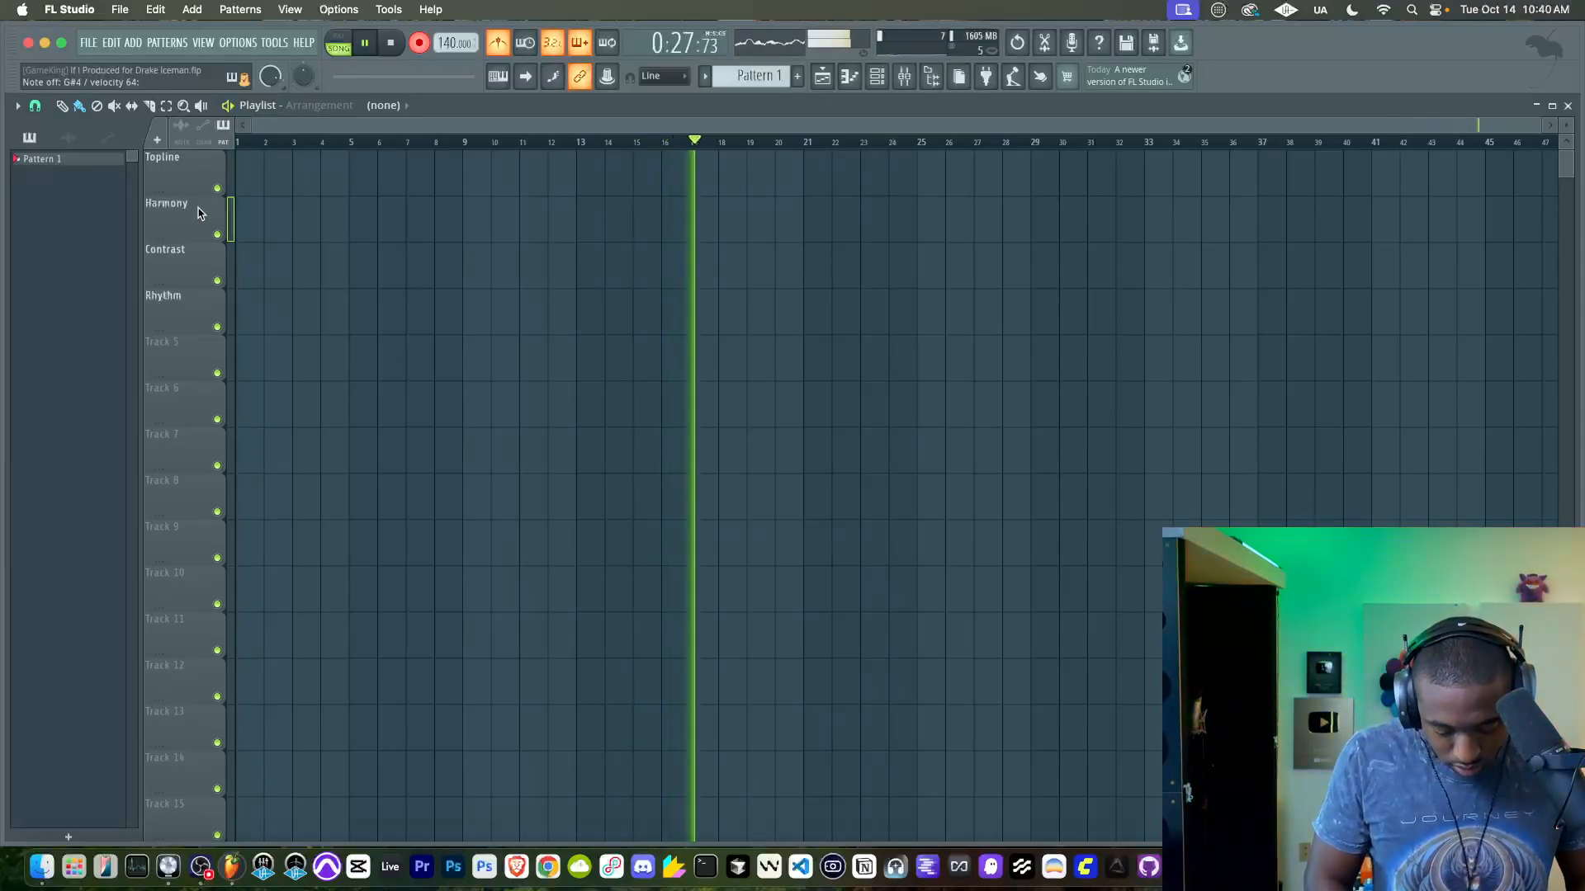
pyautogui.press('space')
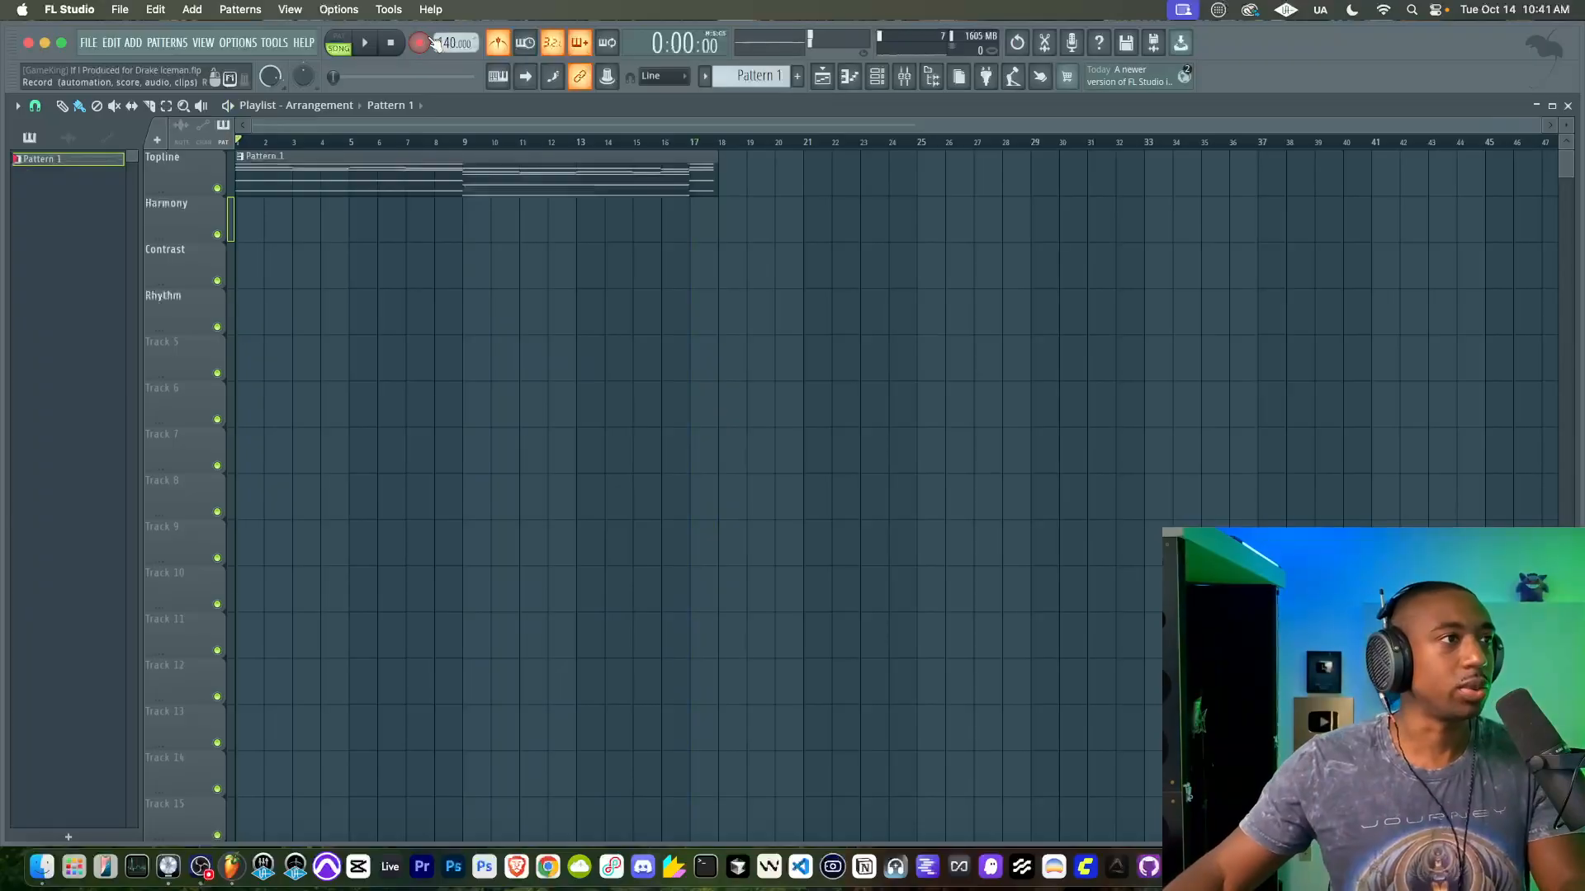
# Step: Delete the extra chord starting at bar 17 in Pattern 1's Fraction piano roll, trimming the pattern to 16 bars
pyautogui.moveTo(715, 185); pyautogui.dragTo(686, 184)
pyautogui.doubleClick(675, 186)
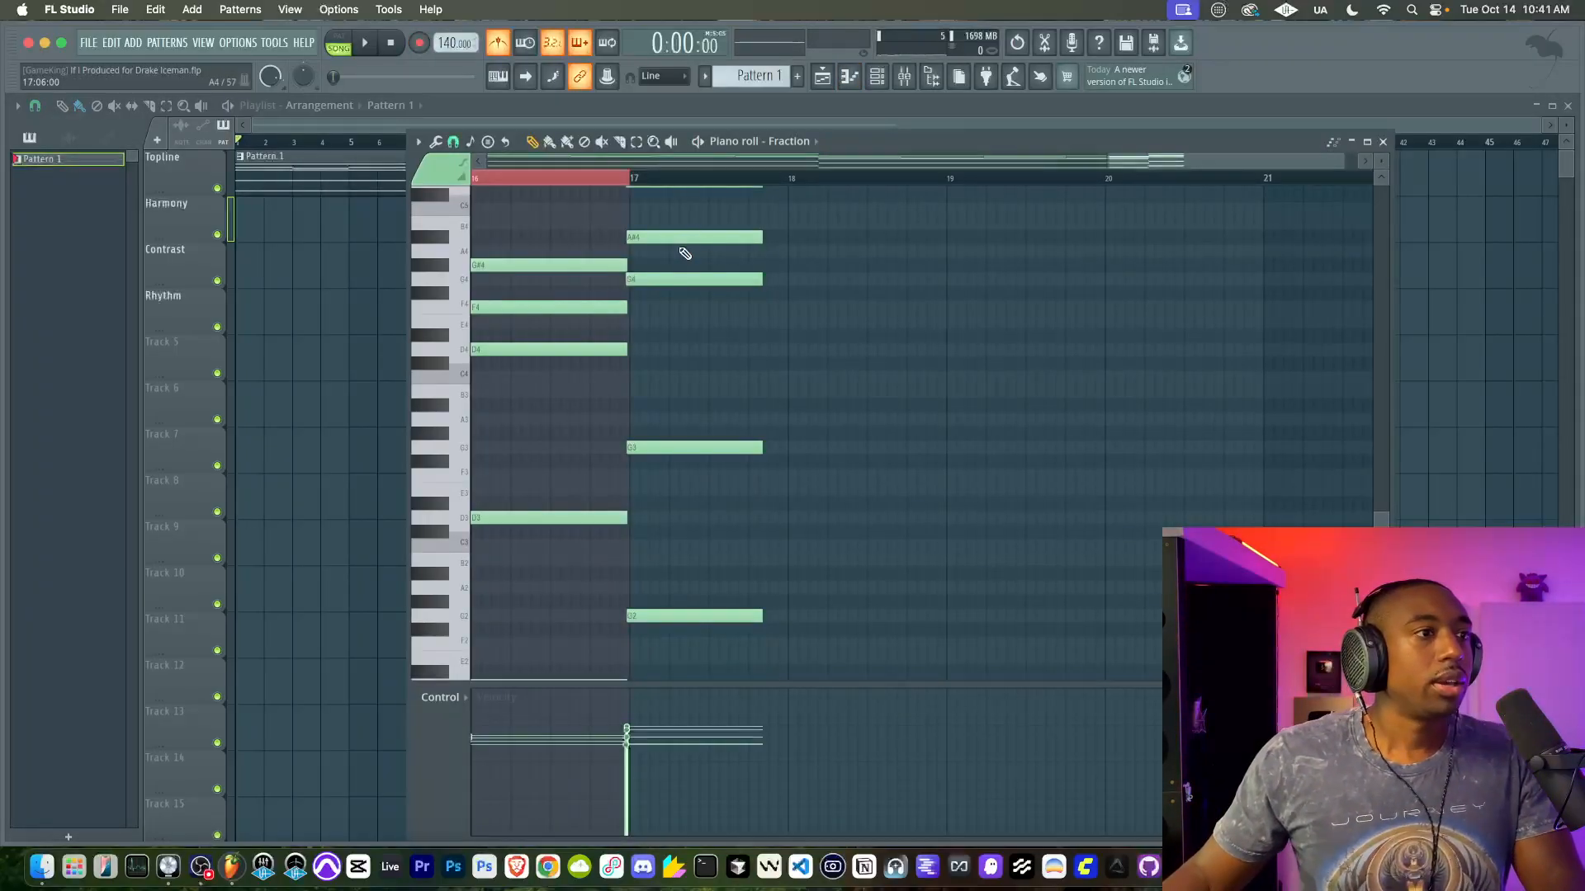
pyautogui.scroll(2, 687, 253)
pyautogui.moveTo(698, 192); pyautogui.dragTo(737, 695)
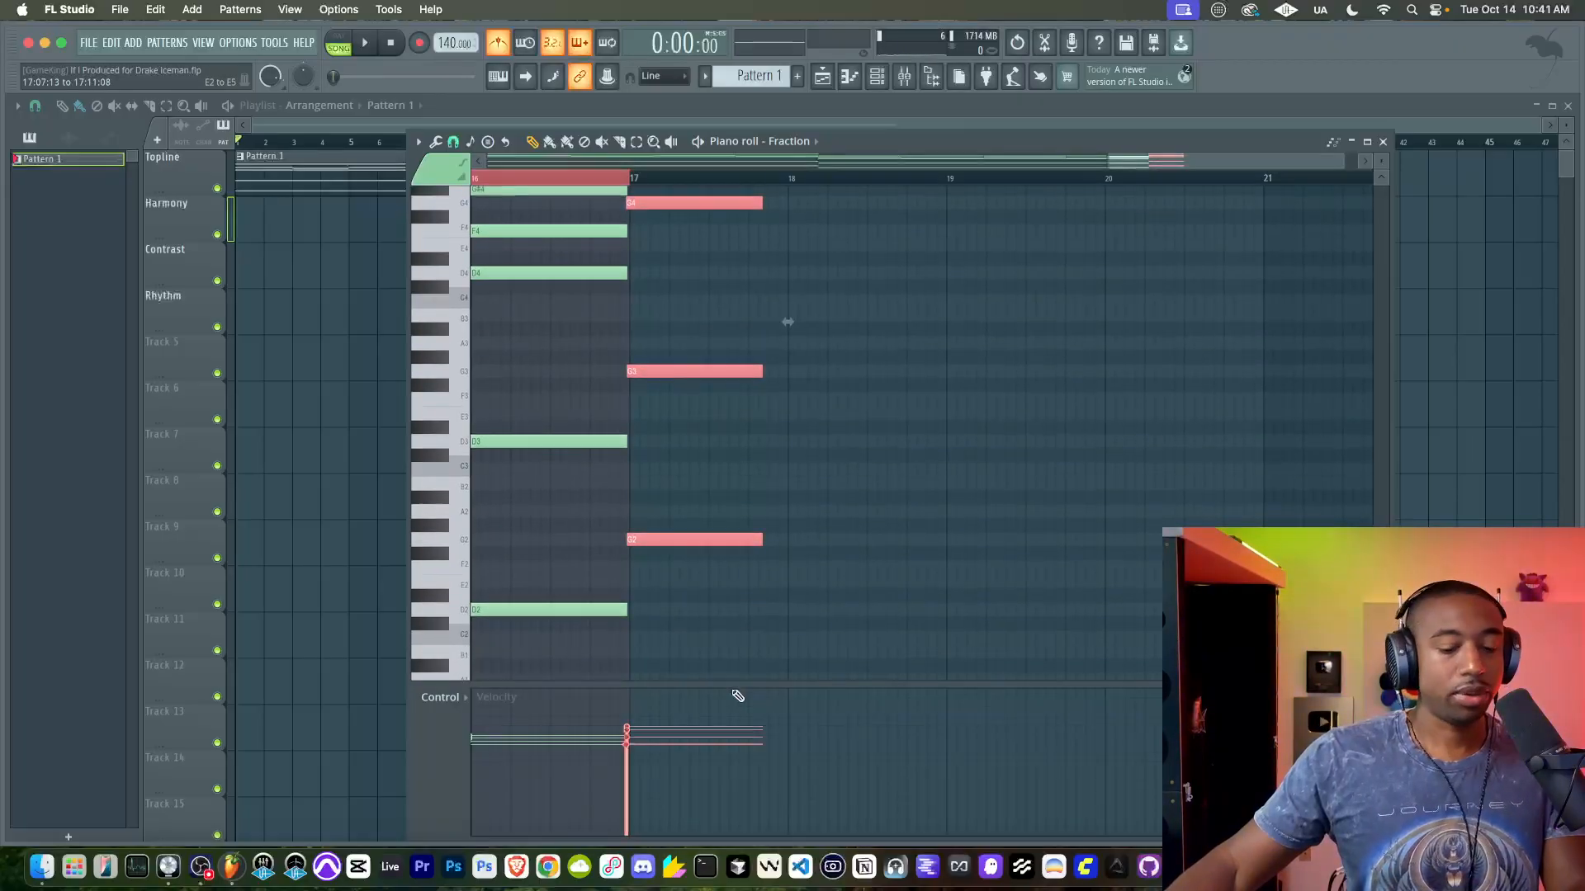
pyautogui.press('Delete')
pyautogui.hscroll(-5, 1065, 357)
pyautogui.scroll(-1, 1065, 358)
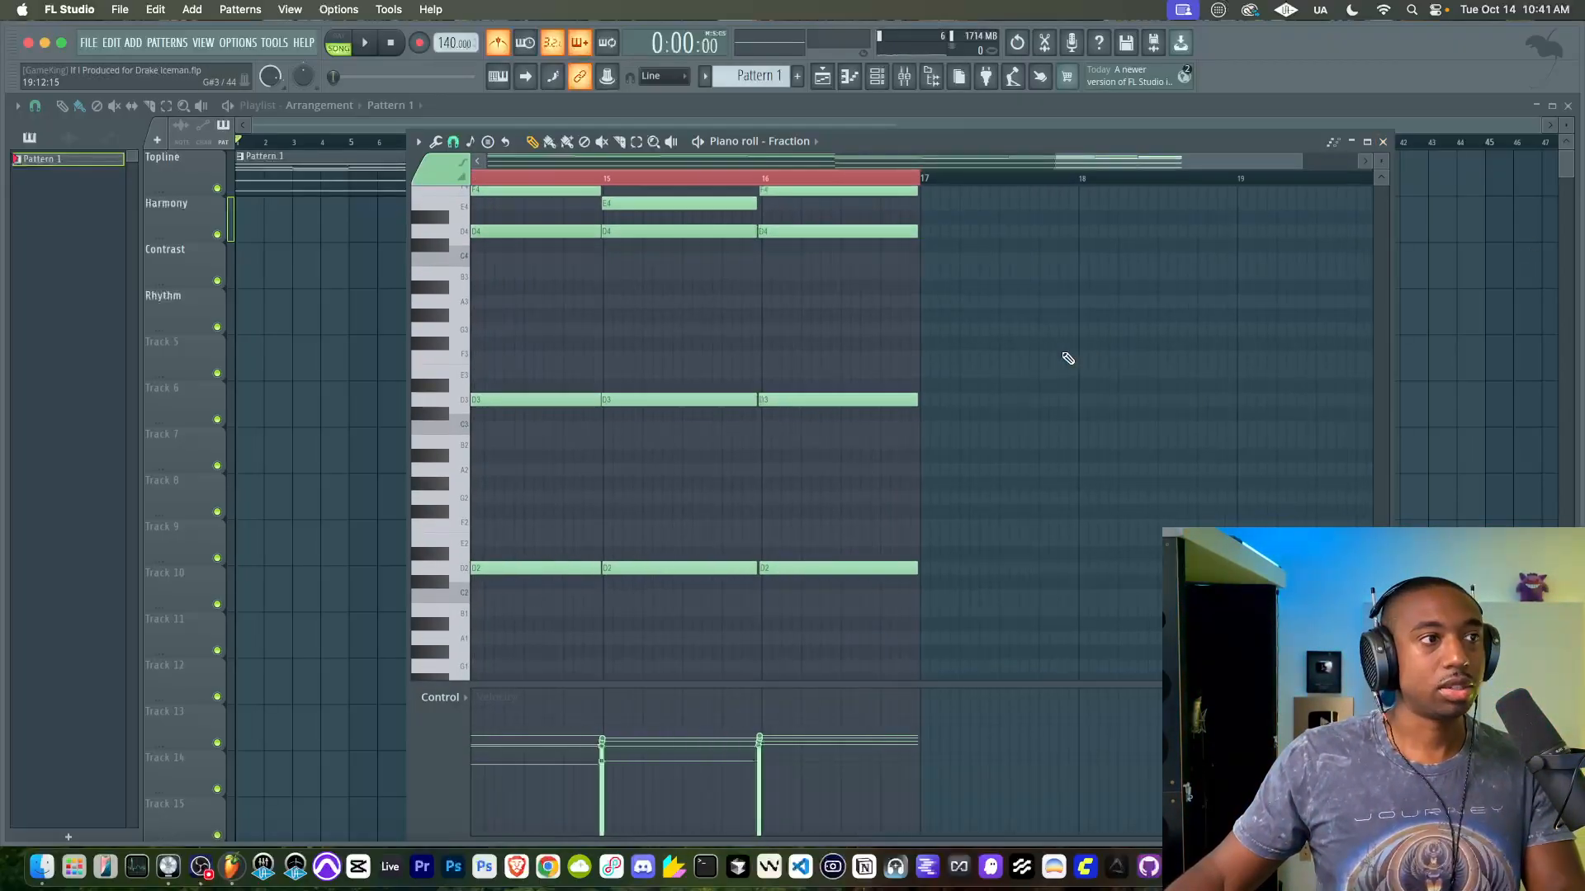
pyautogui.press('F7')
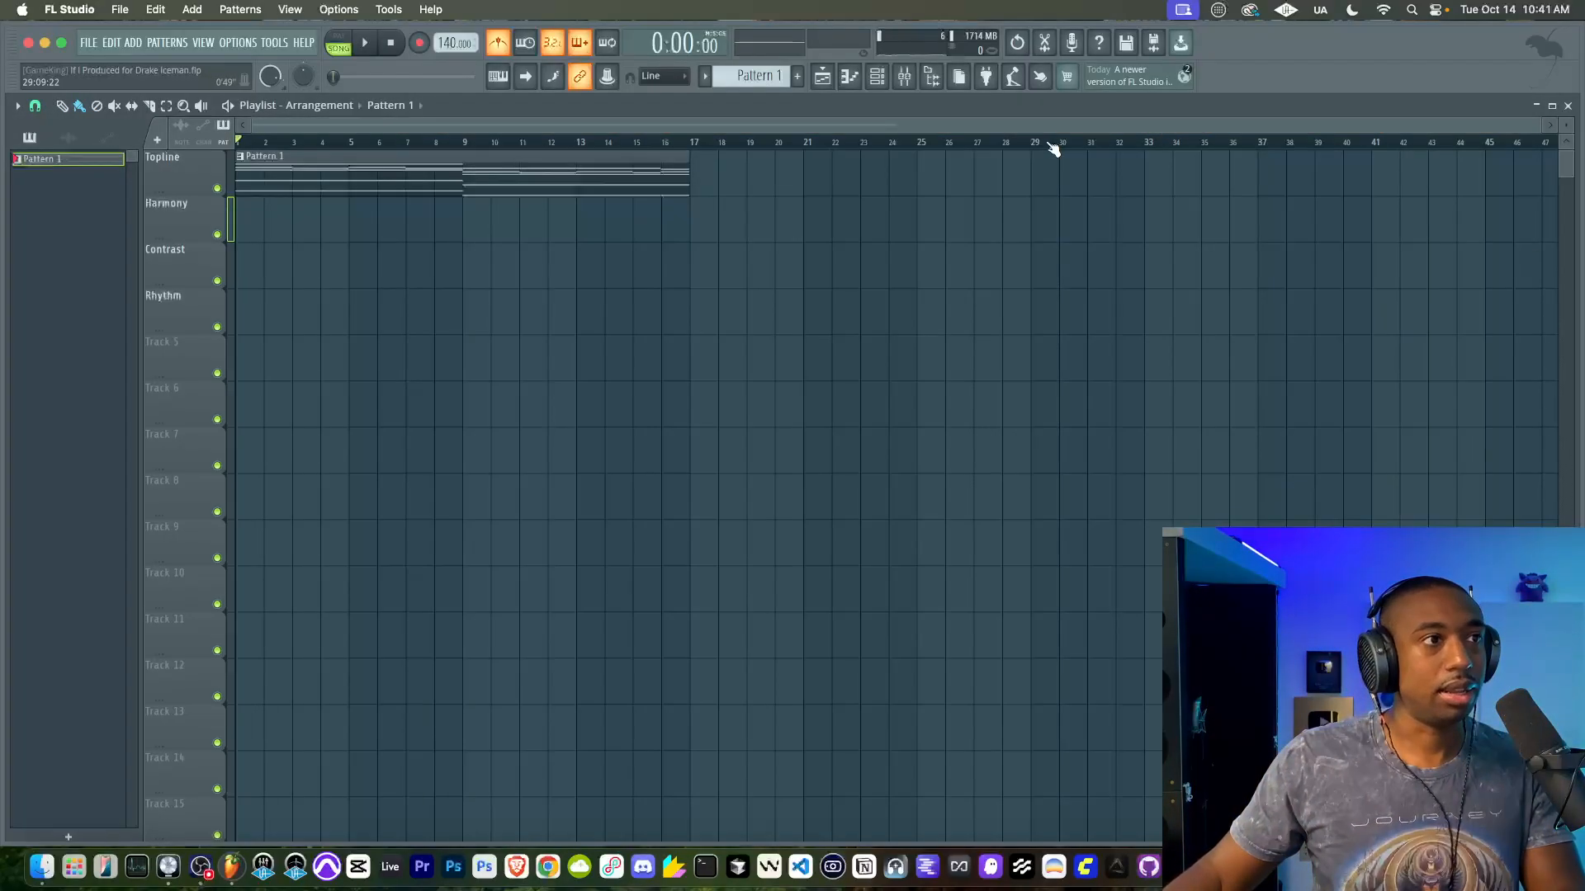
# Step: Maximize Fraction's piano roll for Pattern 1 and quick-quantize the recorded chord notes
pyautogui.press('F6')
pyautogui.click(660, 146)
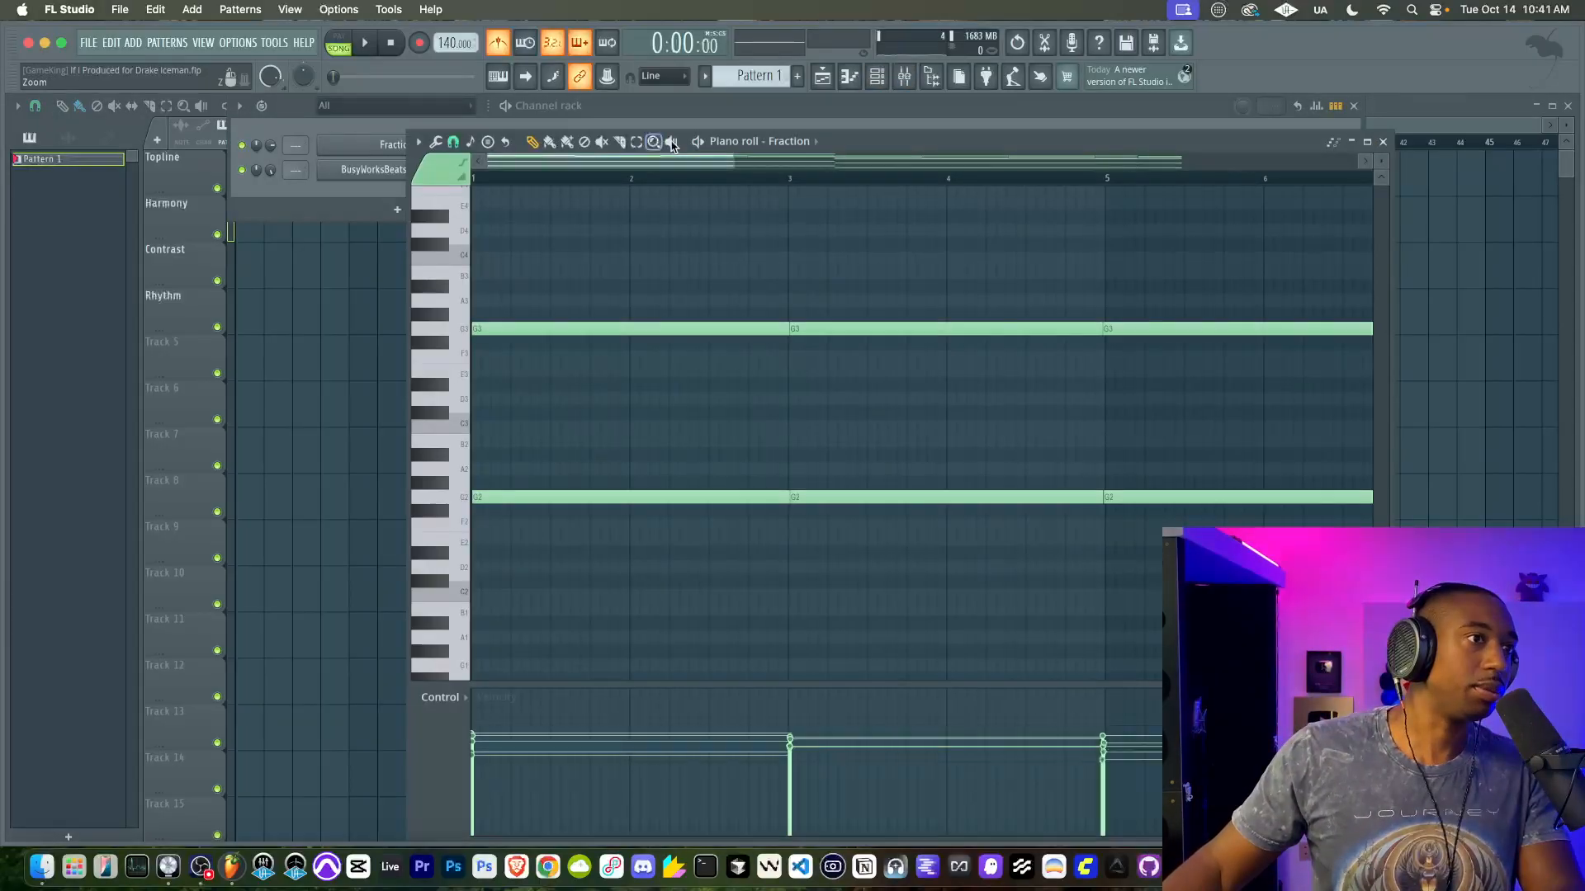
pyautogui.doubleClick(874, 144)
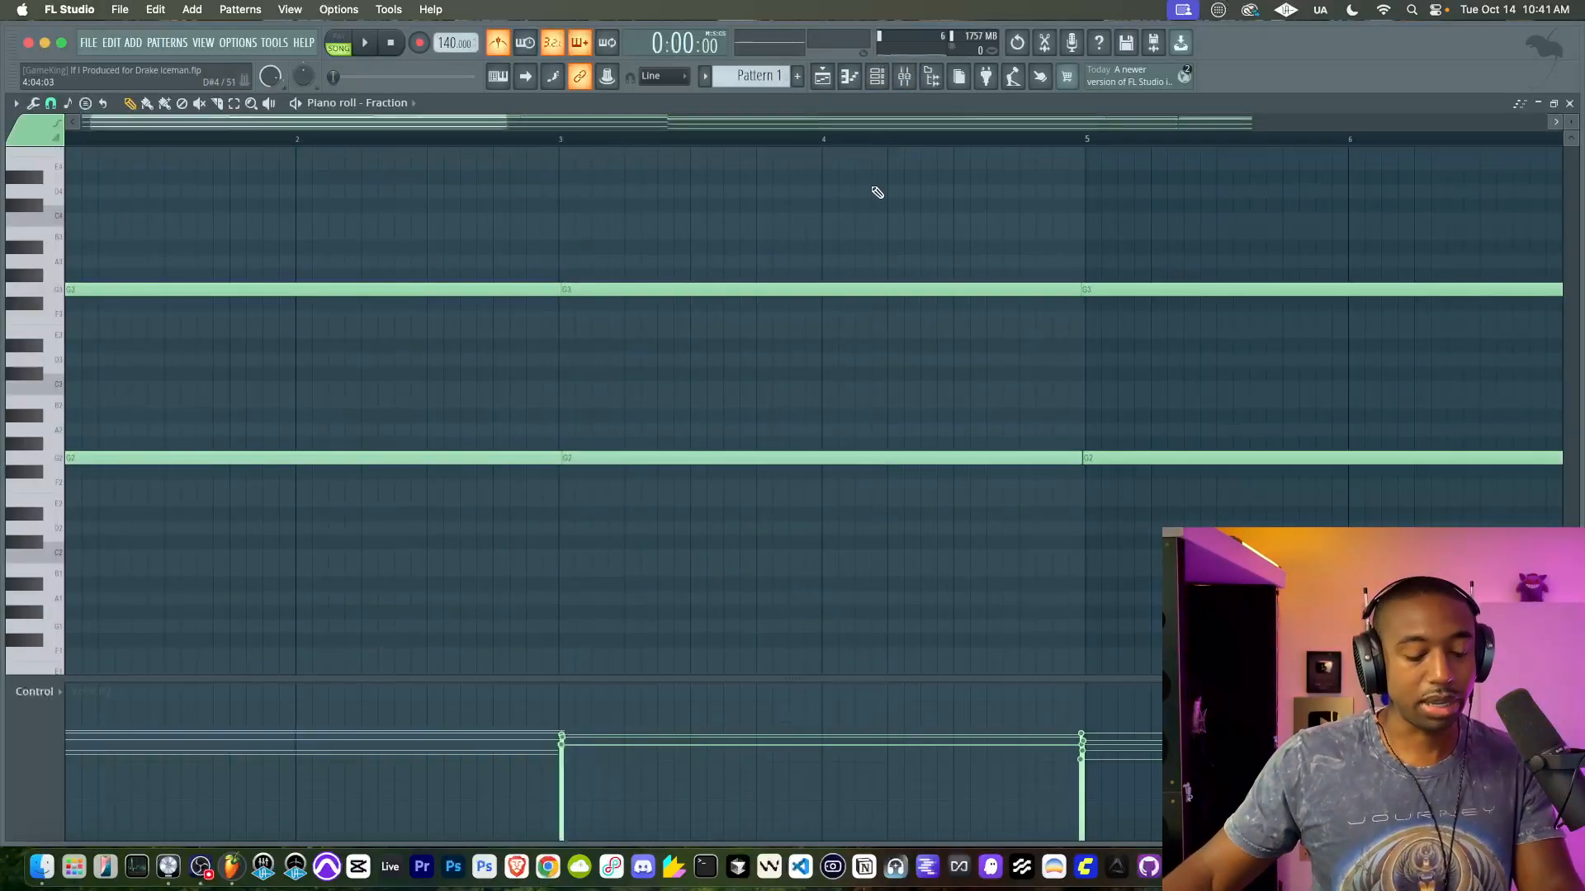
pyautogui.scroll(3, 862, 287)
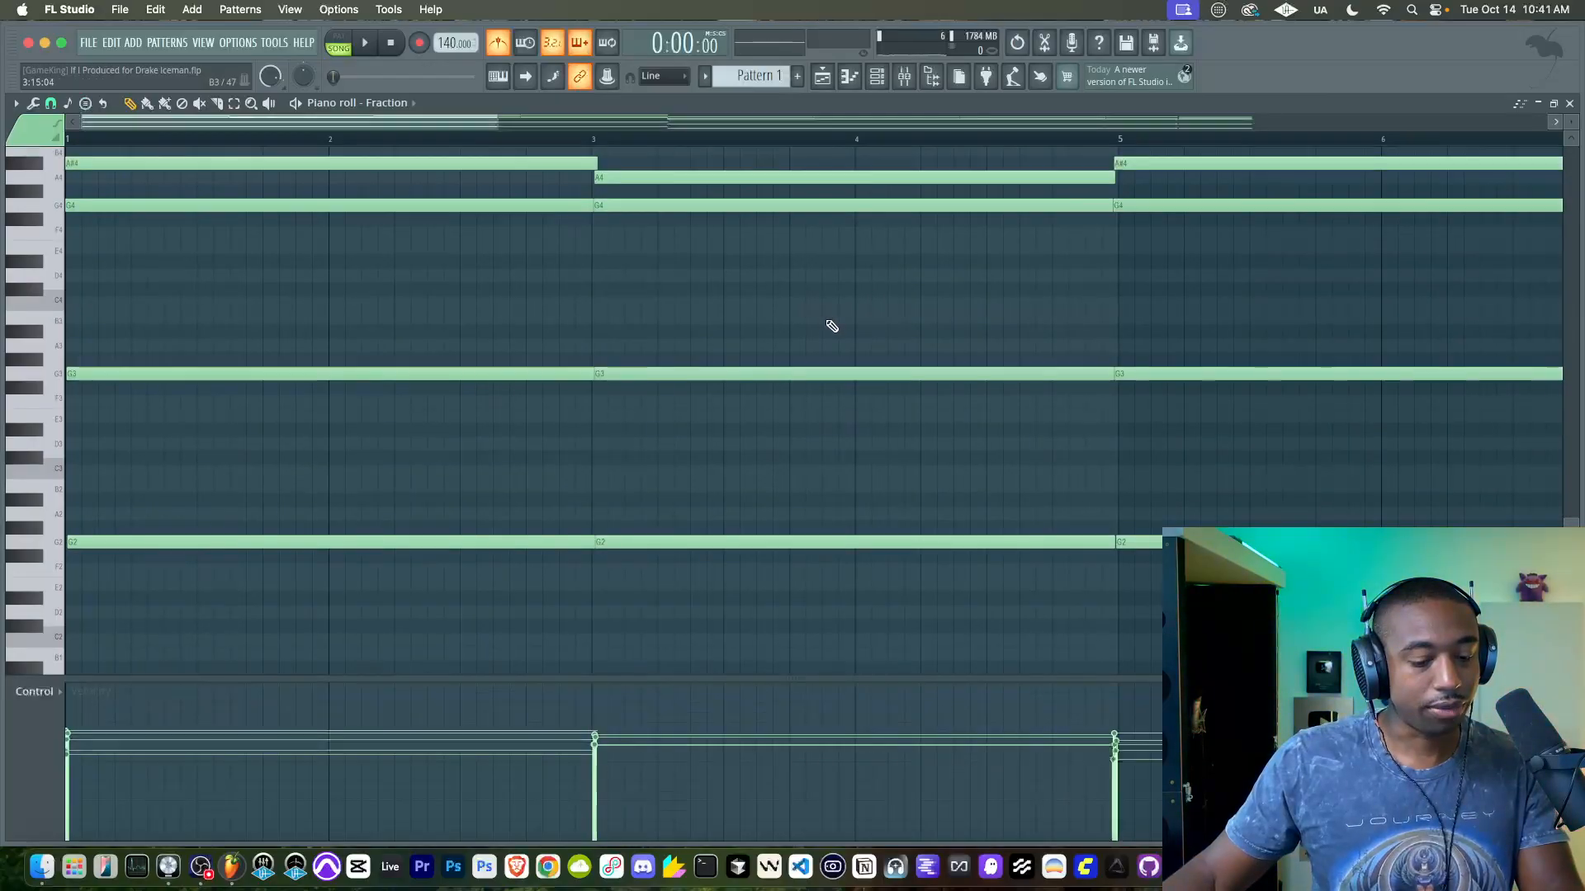
pyautogui.press('super+shift+q')
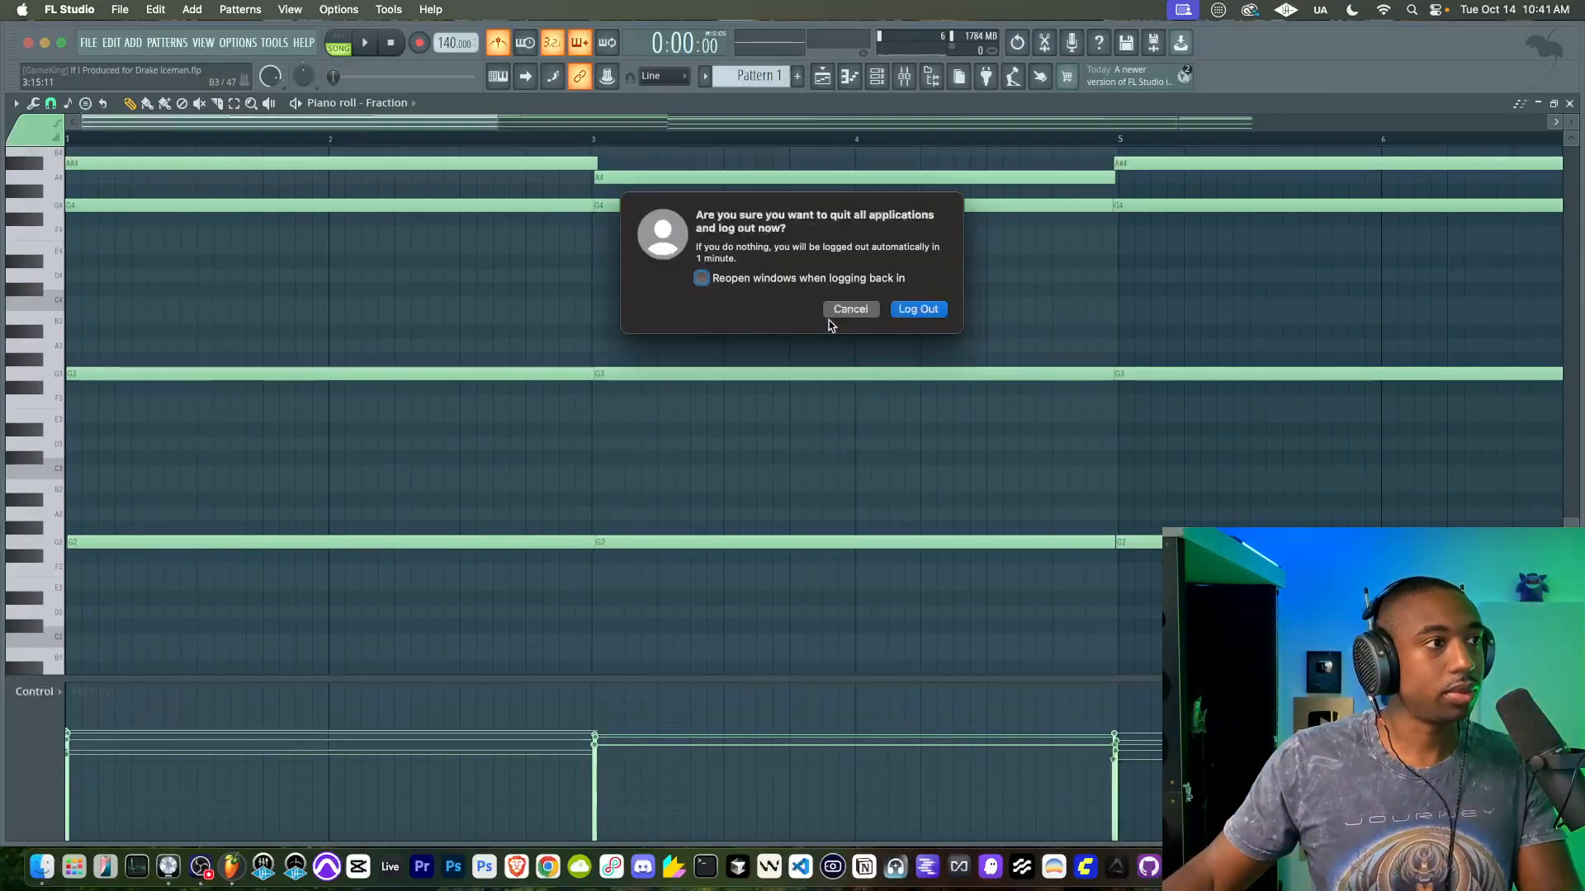
pyautogui.click(850, 309)
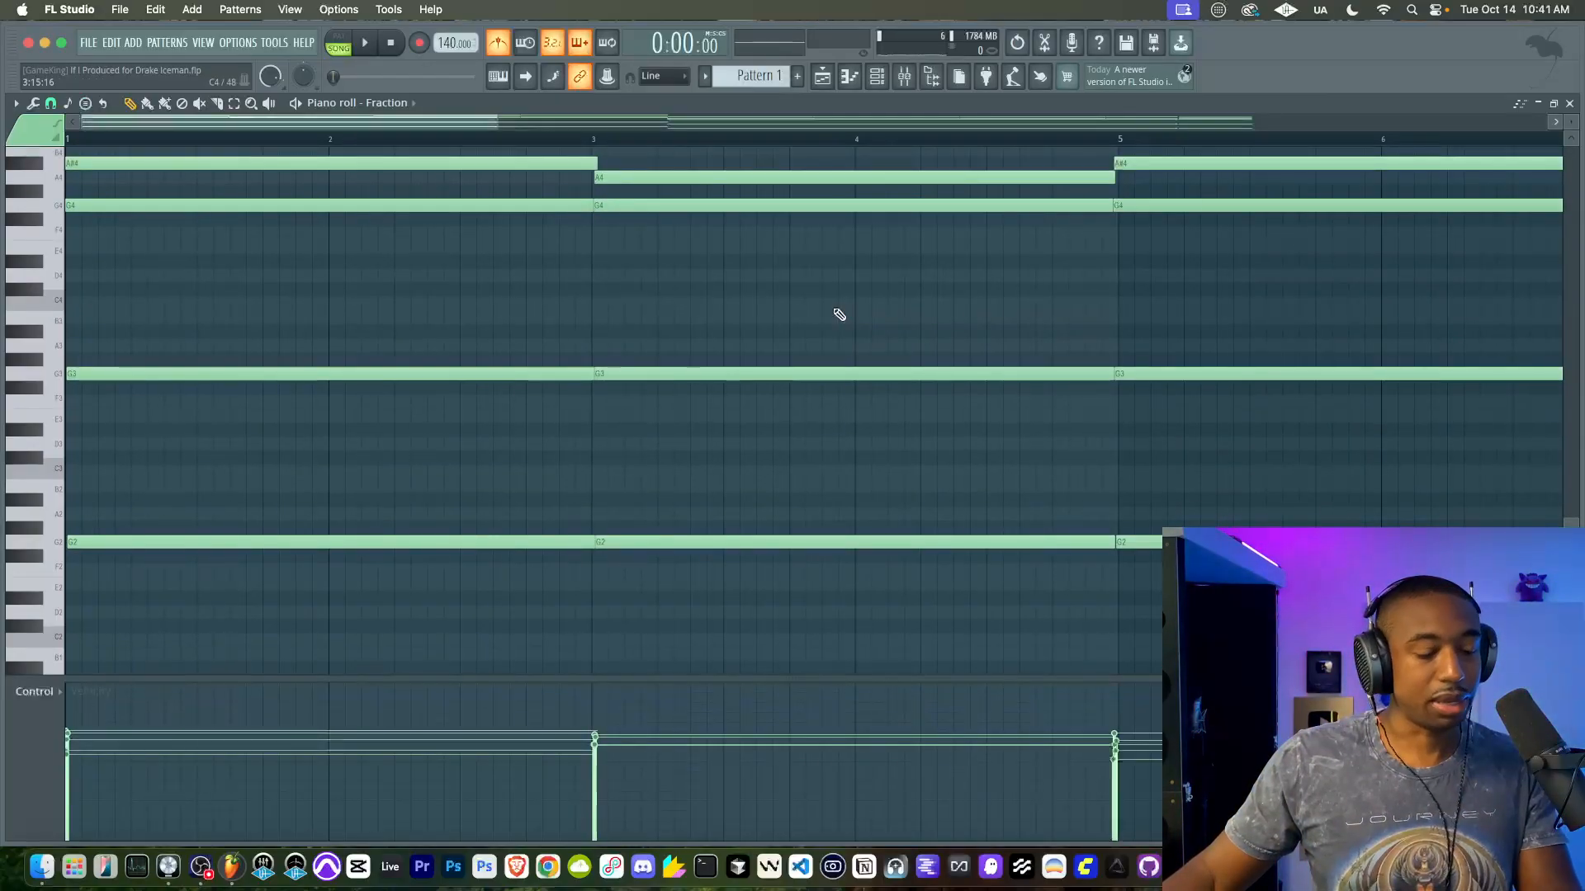
pyautogui.hotkey('ctrl', 'q')
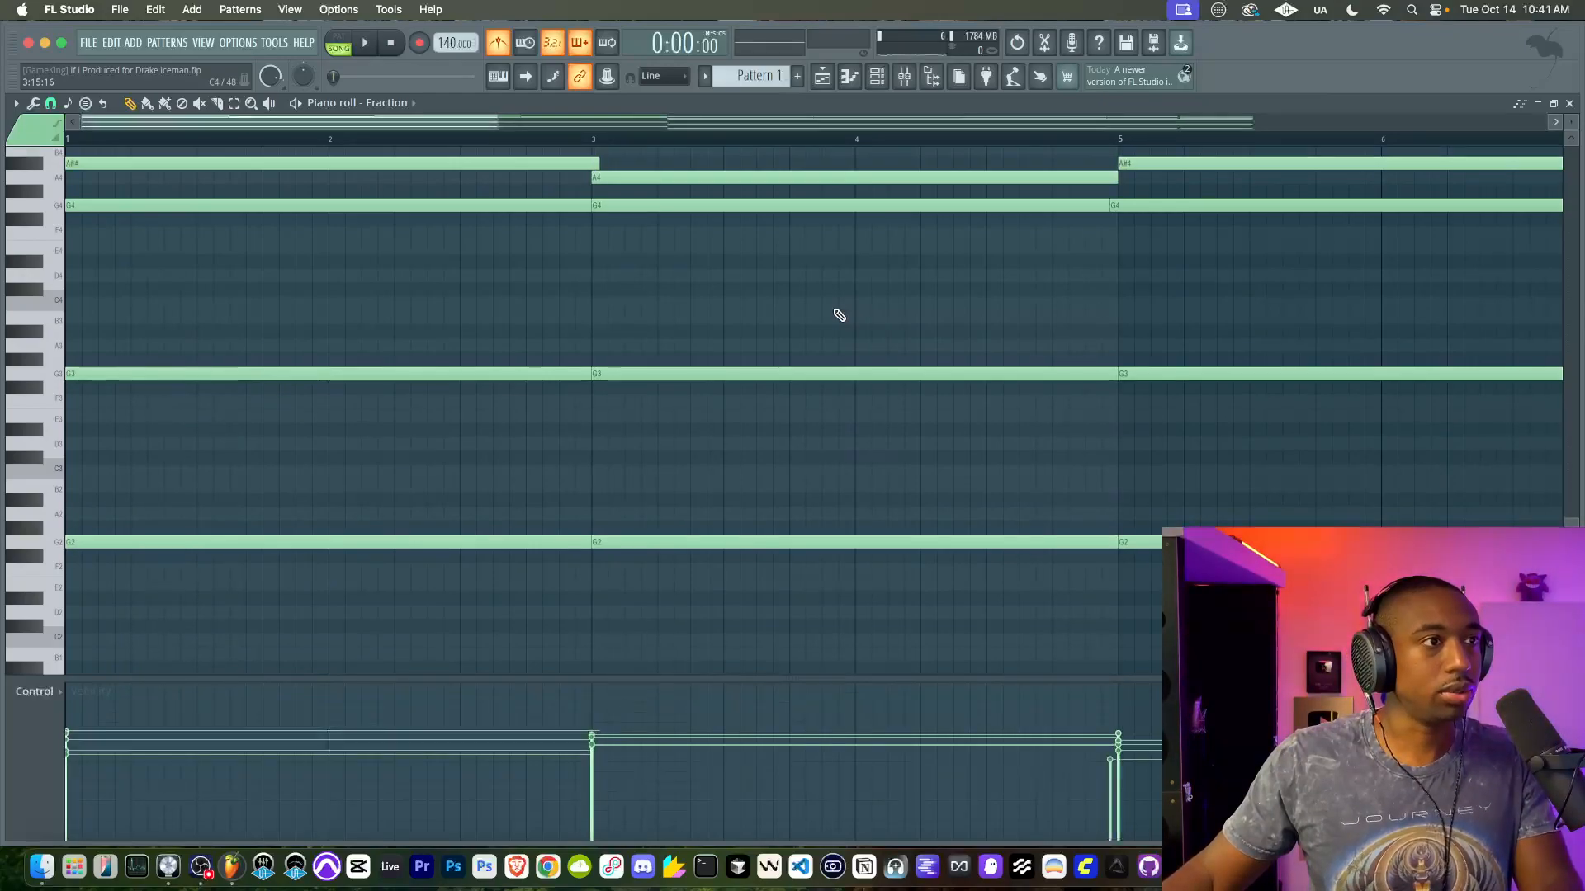
# Step: Play the song from the start and move the Pattern 1 clip to the Harmony track in the playlist
pyautogui.scroll(3, 671, 303)
pyautogui.press('space')
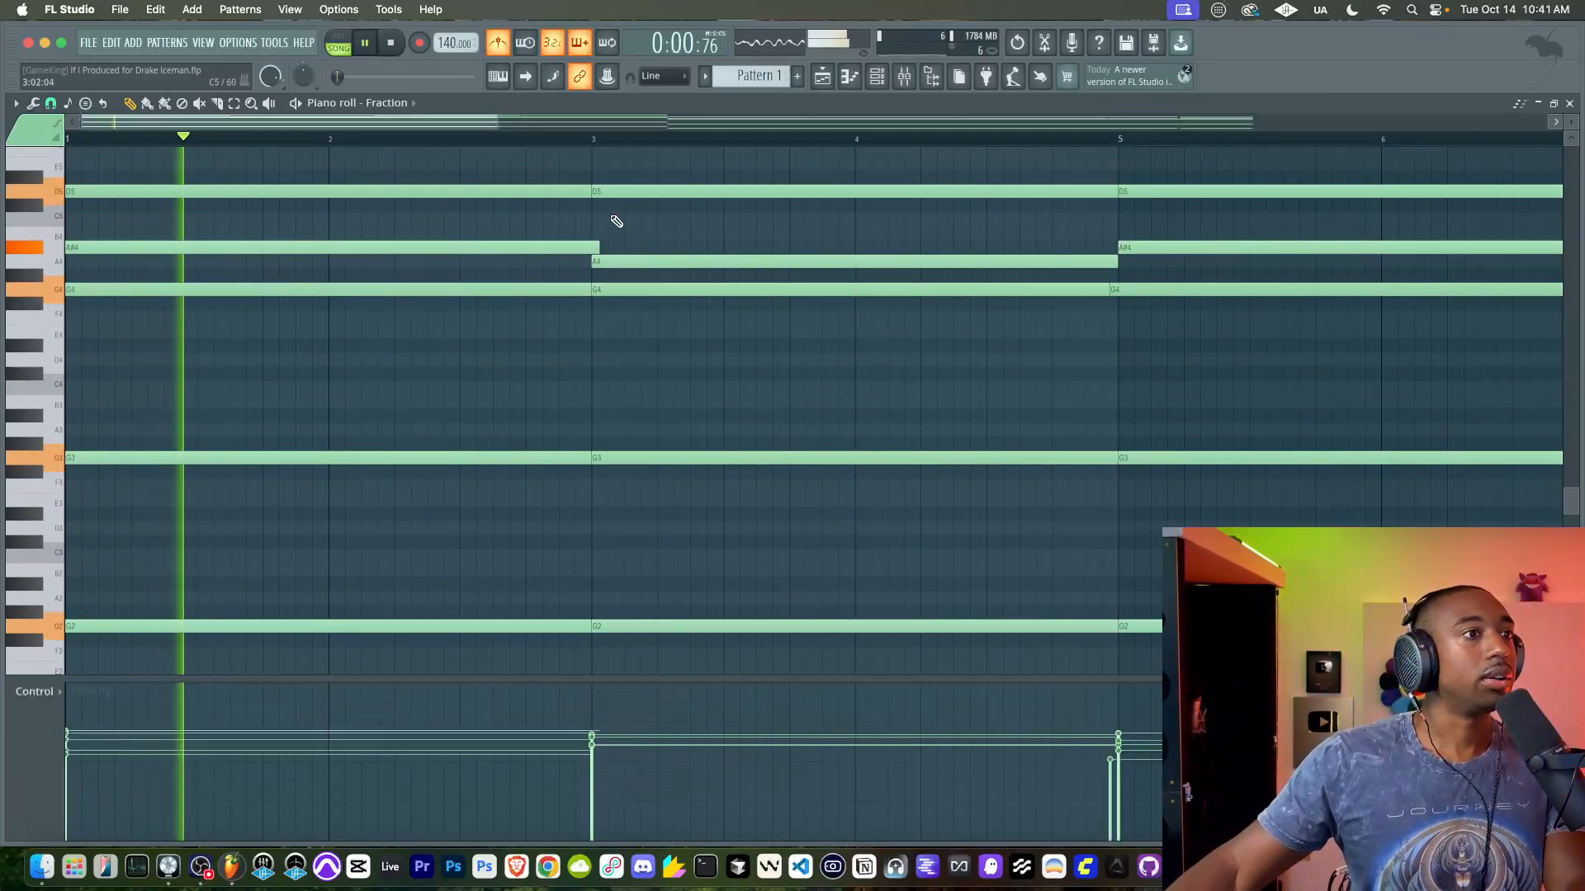
pyautogui.press('F5')
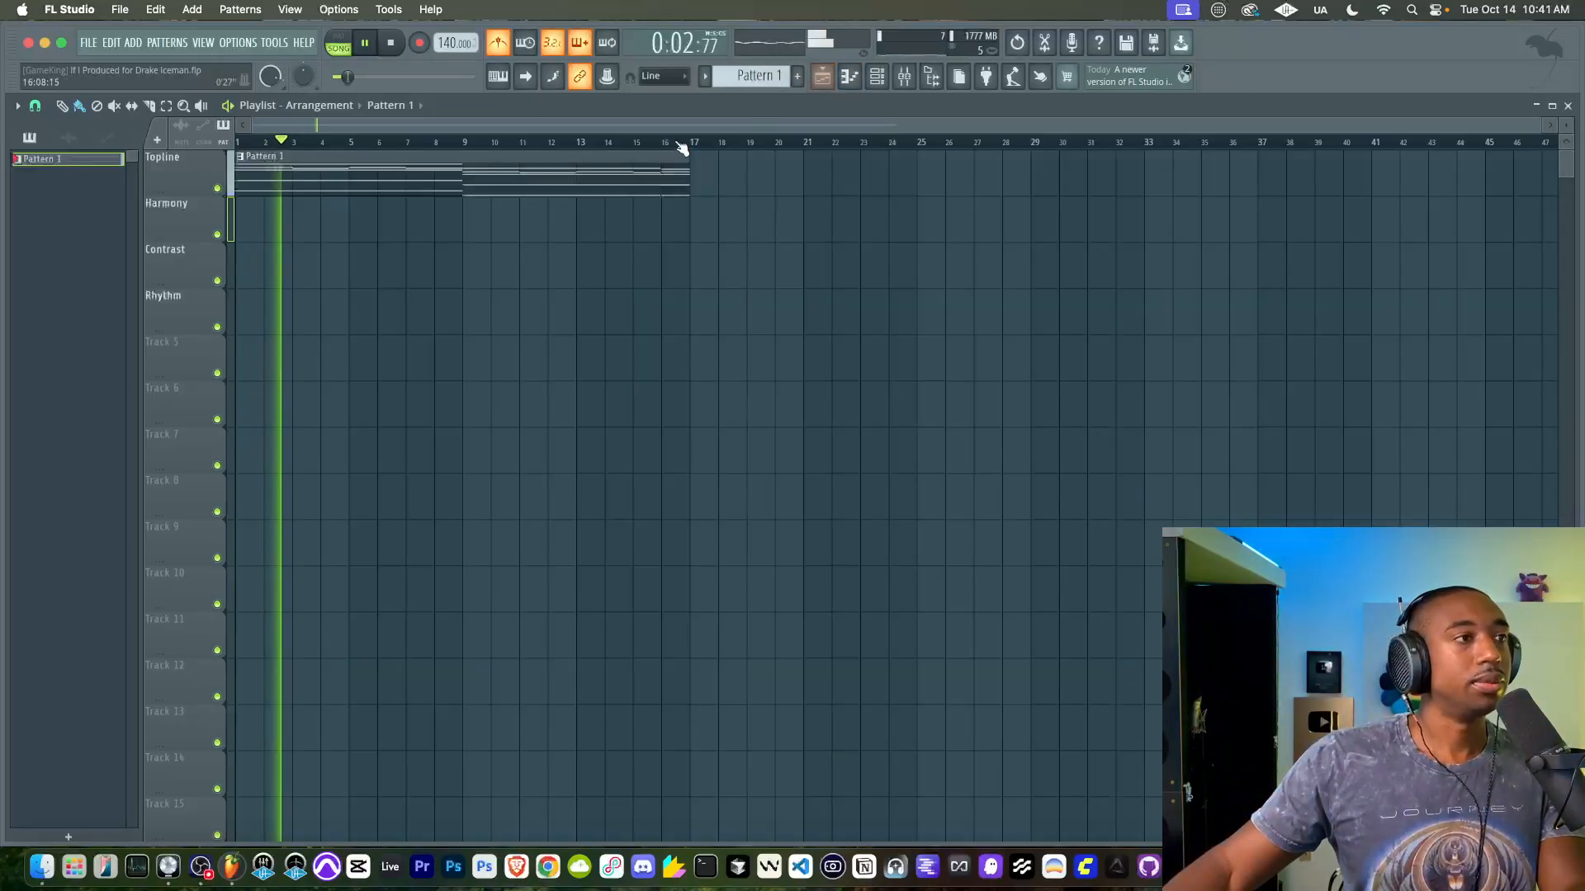
pyautogui.press('F6')
pyautogui.press('F6')
pyautogui.click(413, 227)
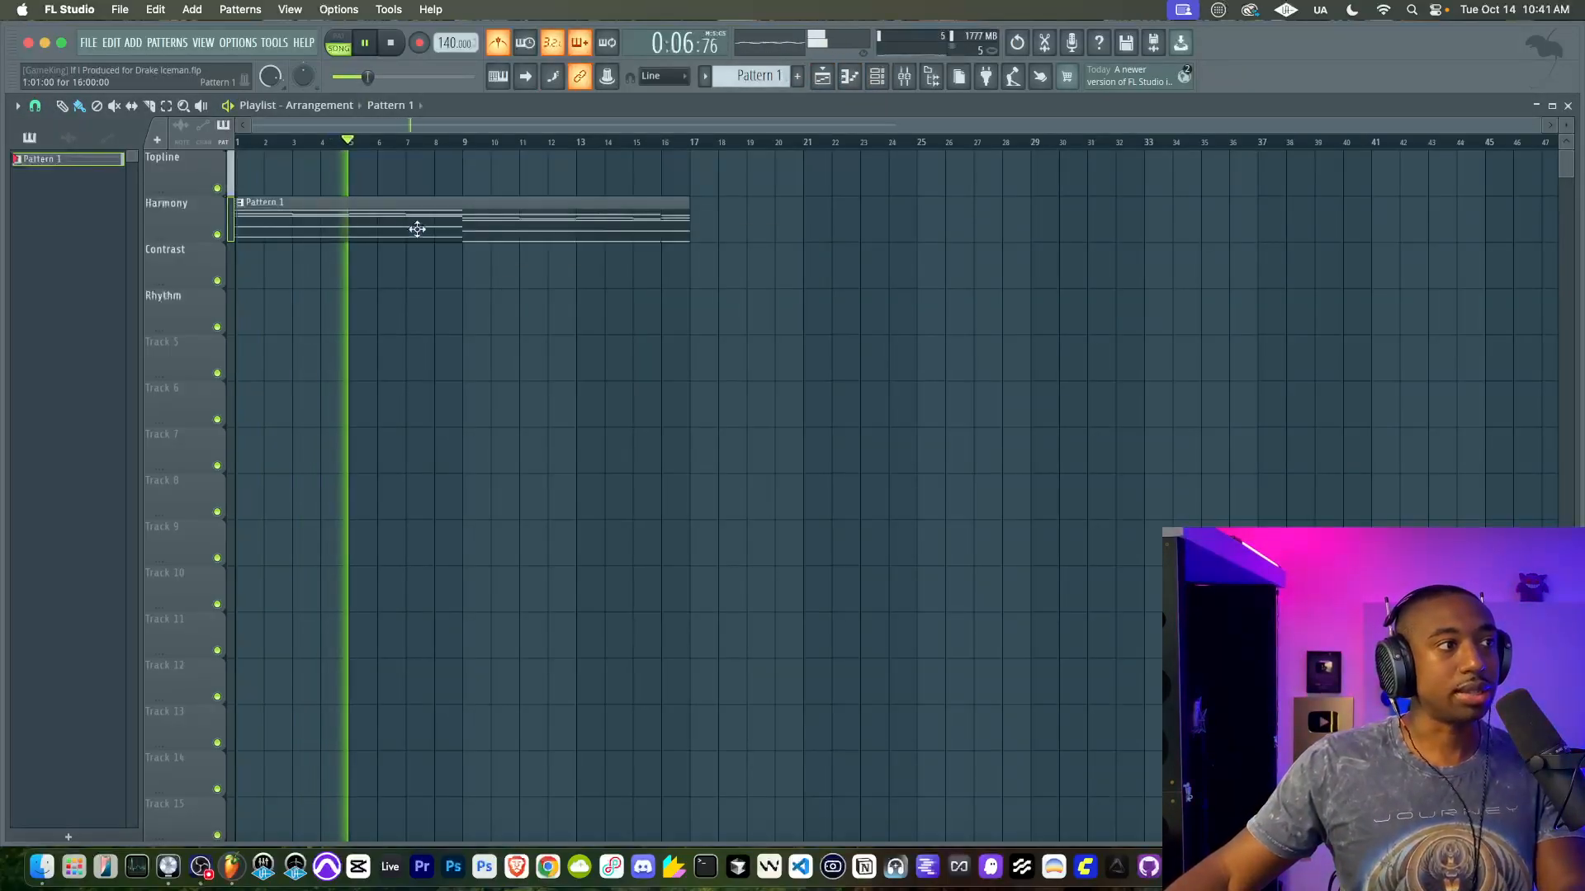
# Step: Route the Fraction channel to mixer insert 1 and open the Hercules instrument
pyautogui.press('F6')
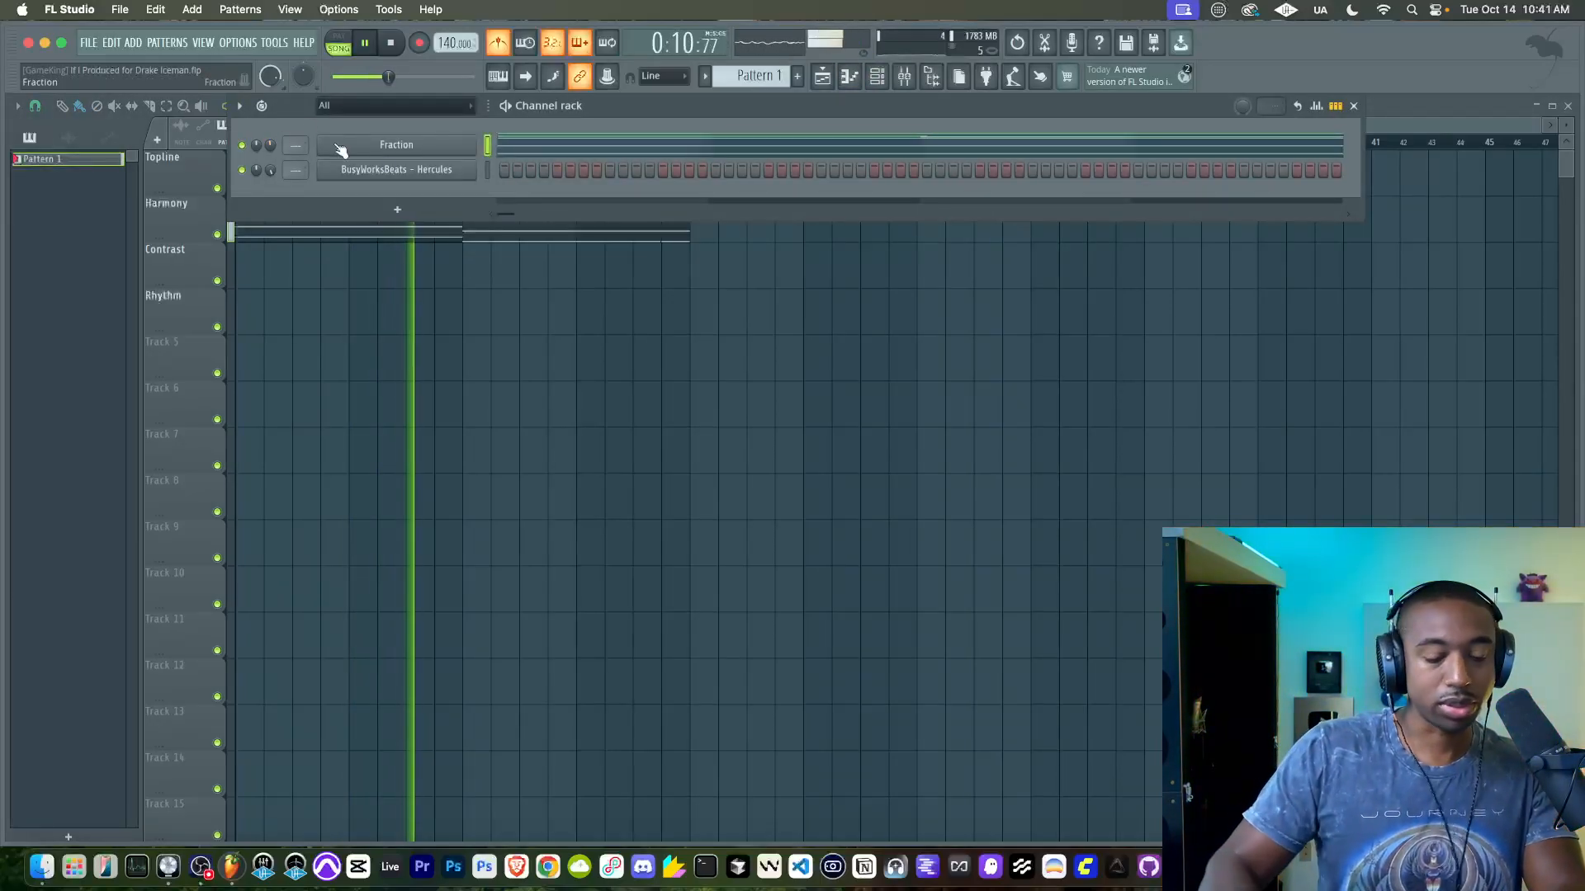
pyautogui.press('F9')
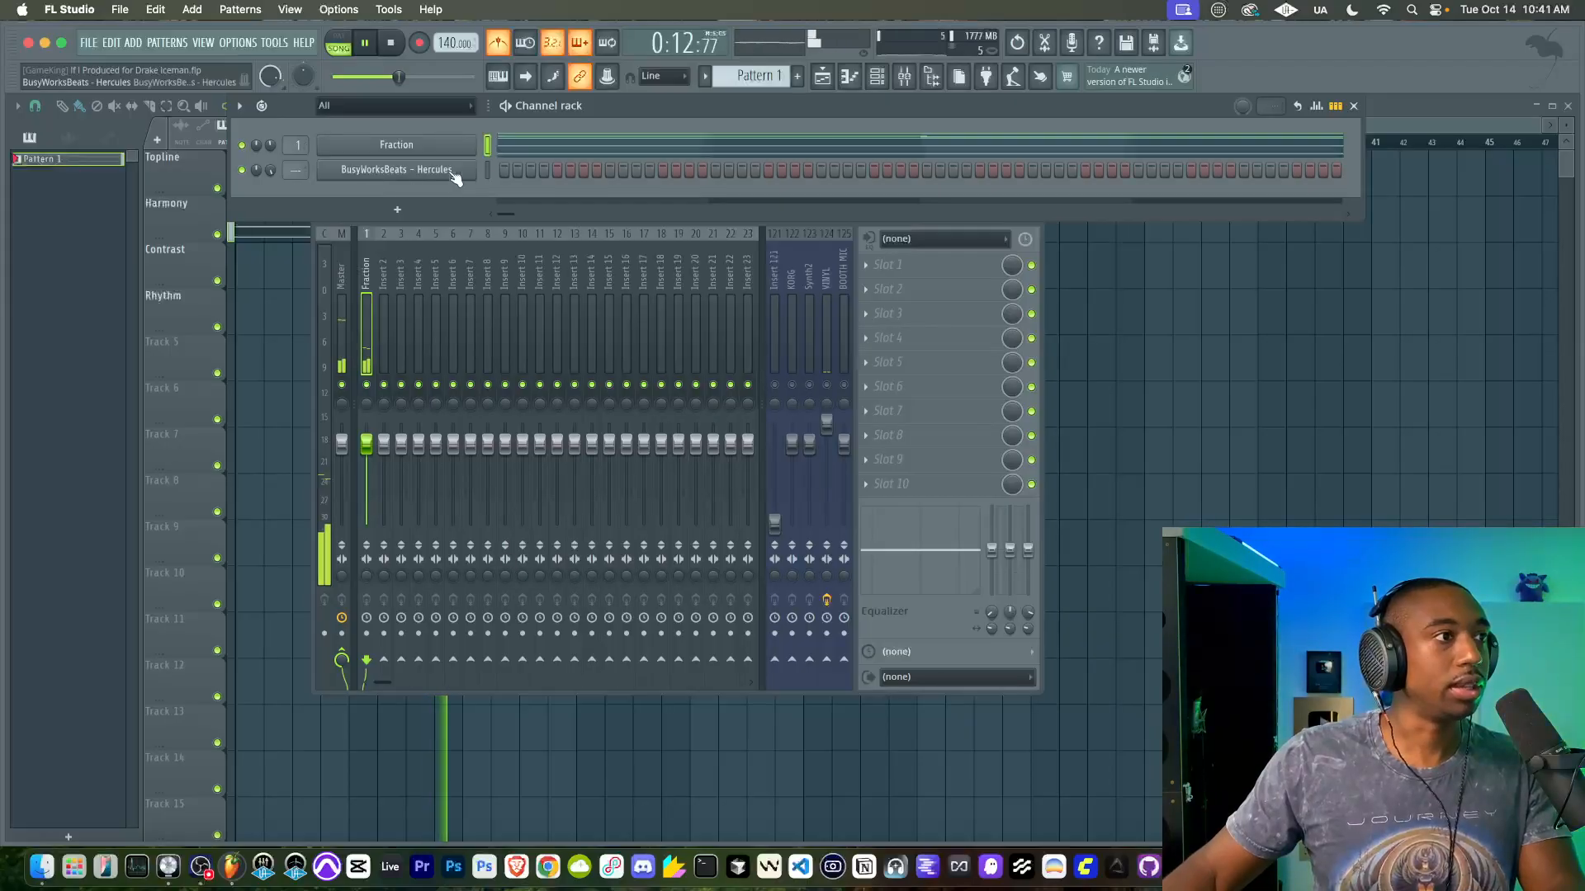
pyautogui.click(417, 170)
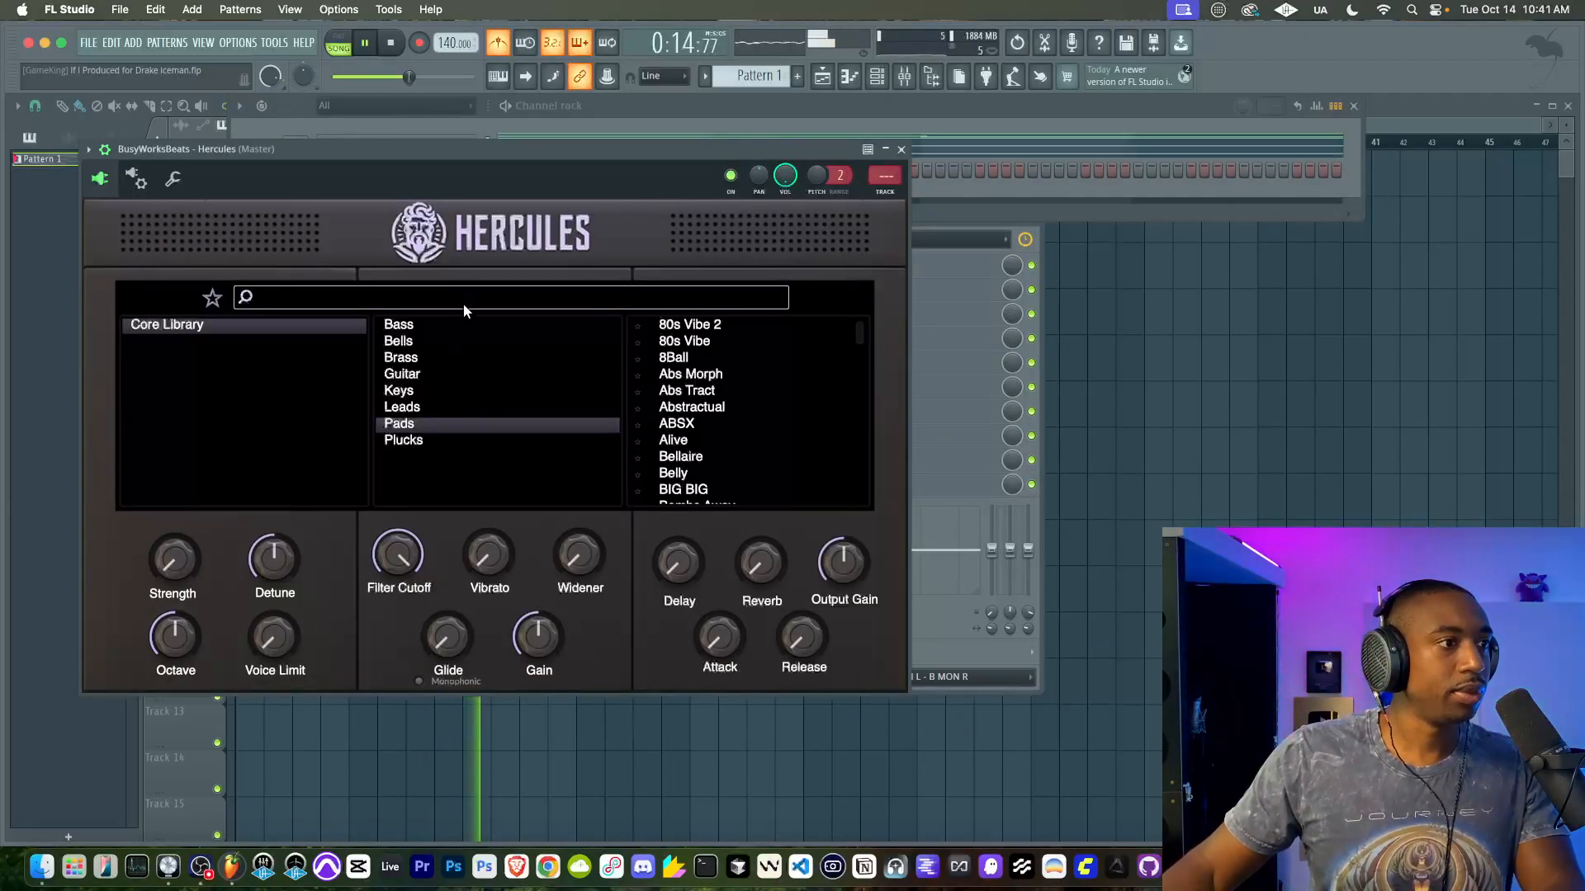
# Step: Load the SO preset from Hercules's Bass category and close the instrument
pyautogui.moveTo(469, 150); pyautogui.dragTo(569, 172)
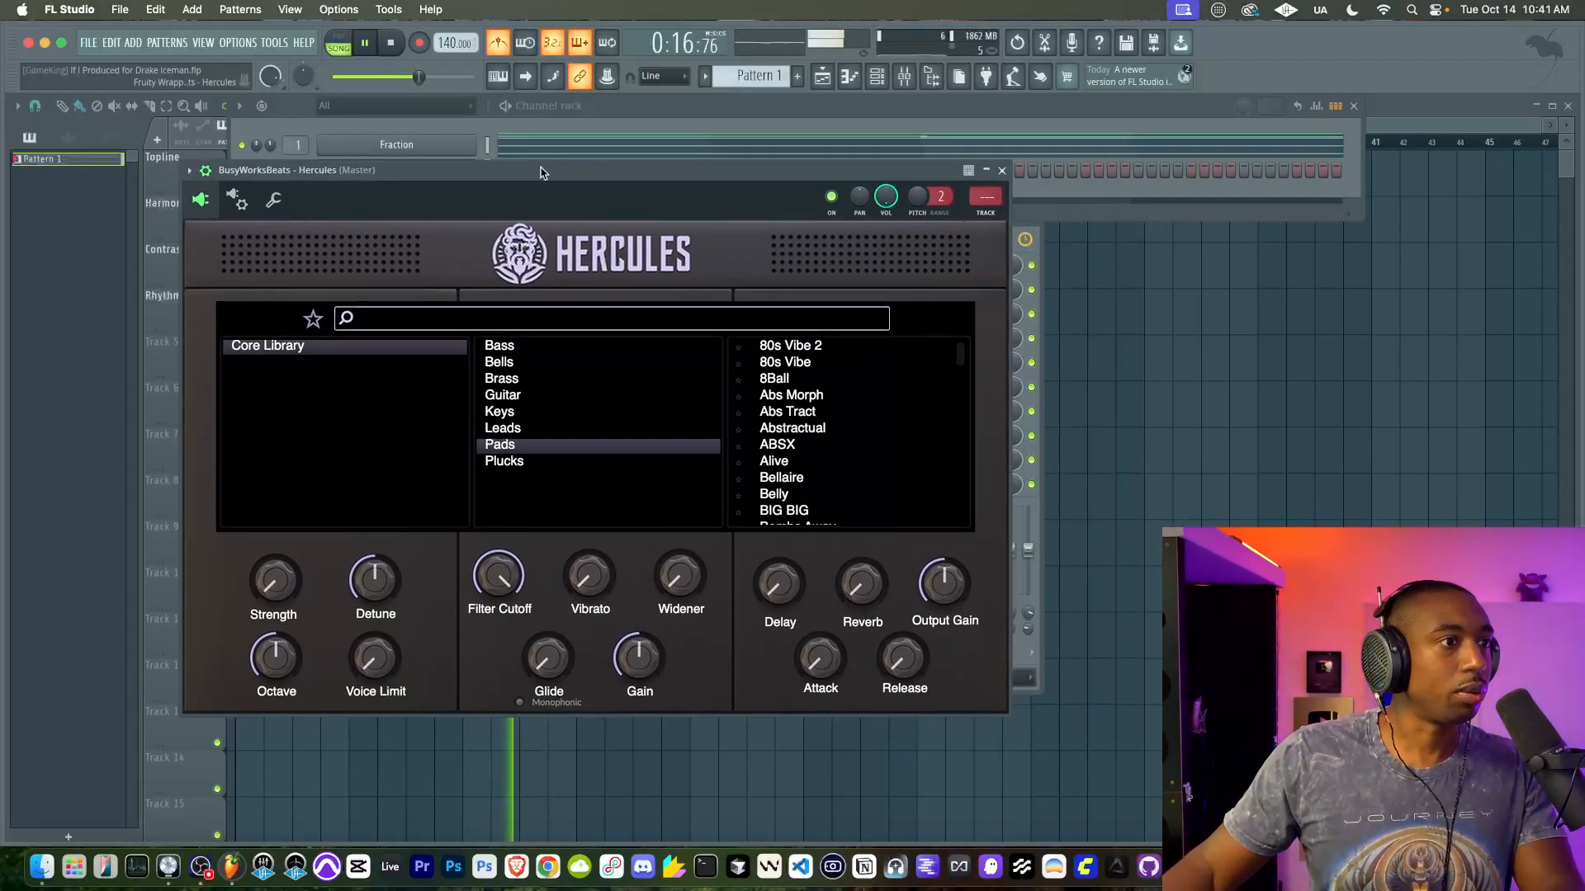
pyautogui.click(518, 349)
pyautogui.scroll(-20, 850, 413)
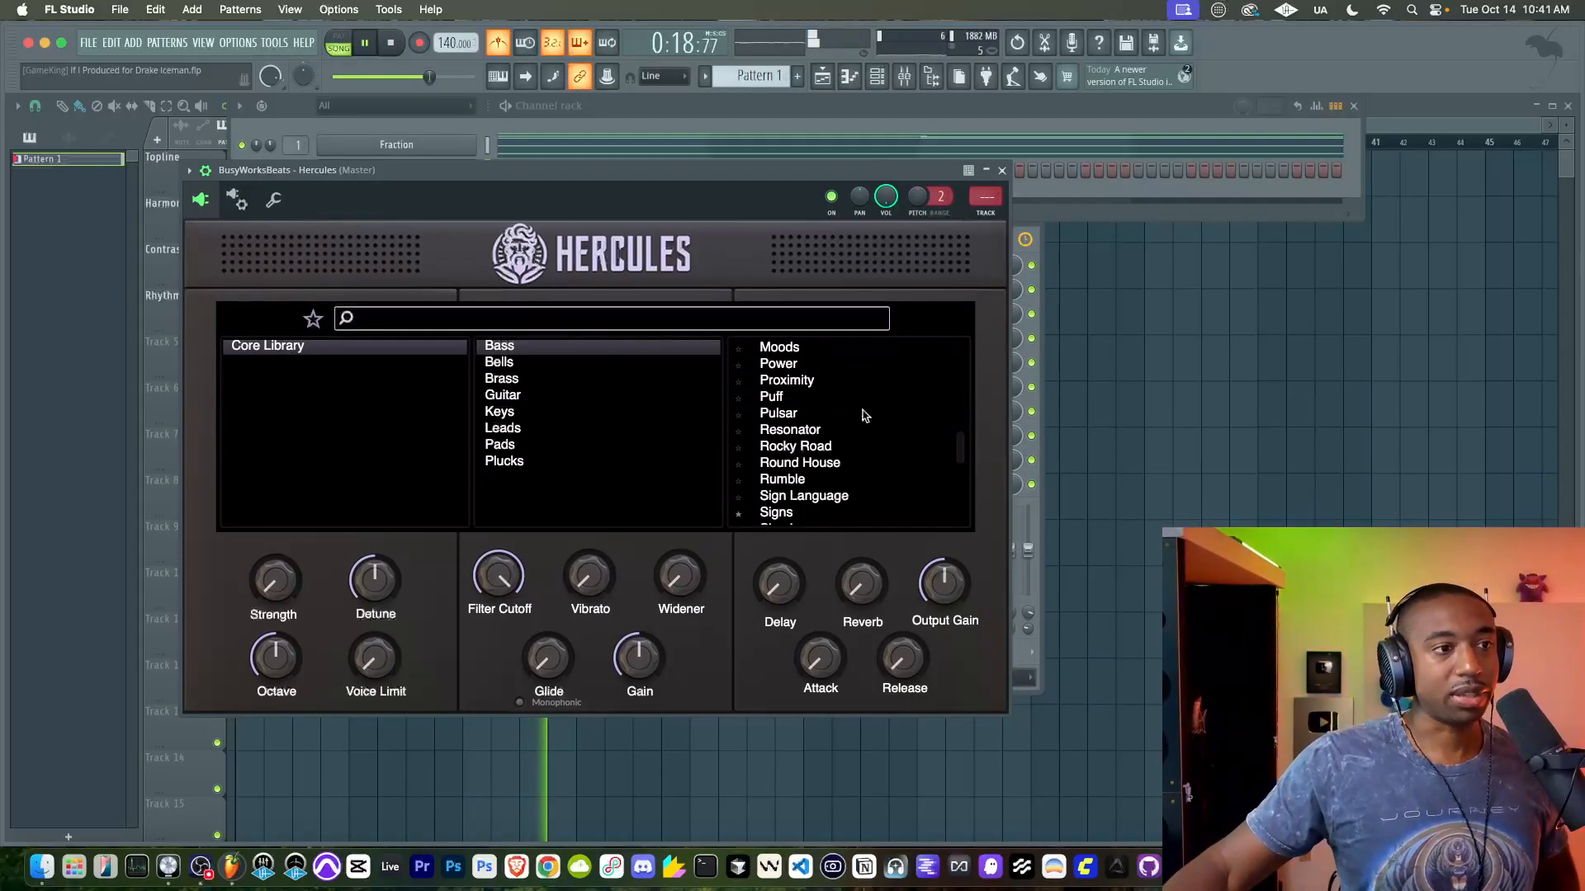
pyautogui.scroll(-2, 821, 457)
pyautogui.click(772, 469)
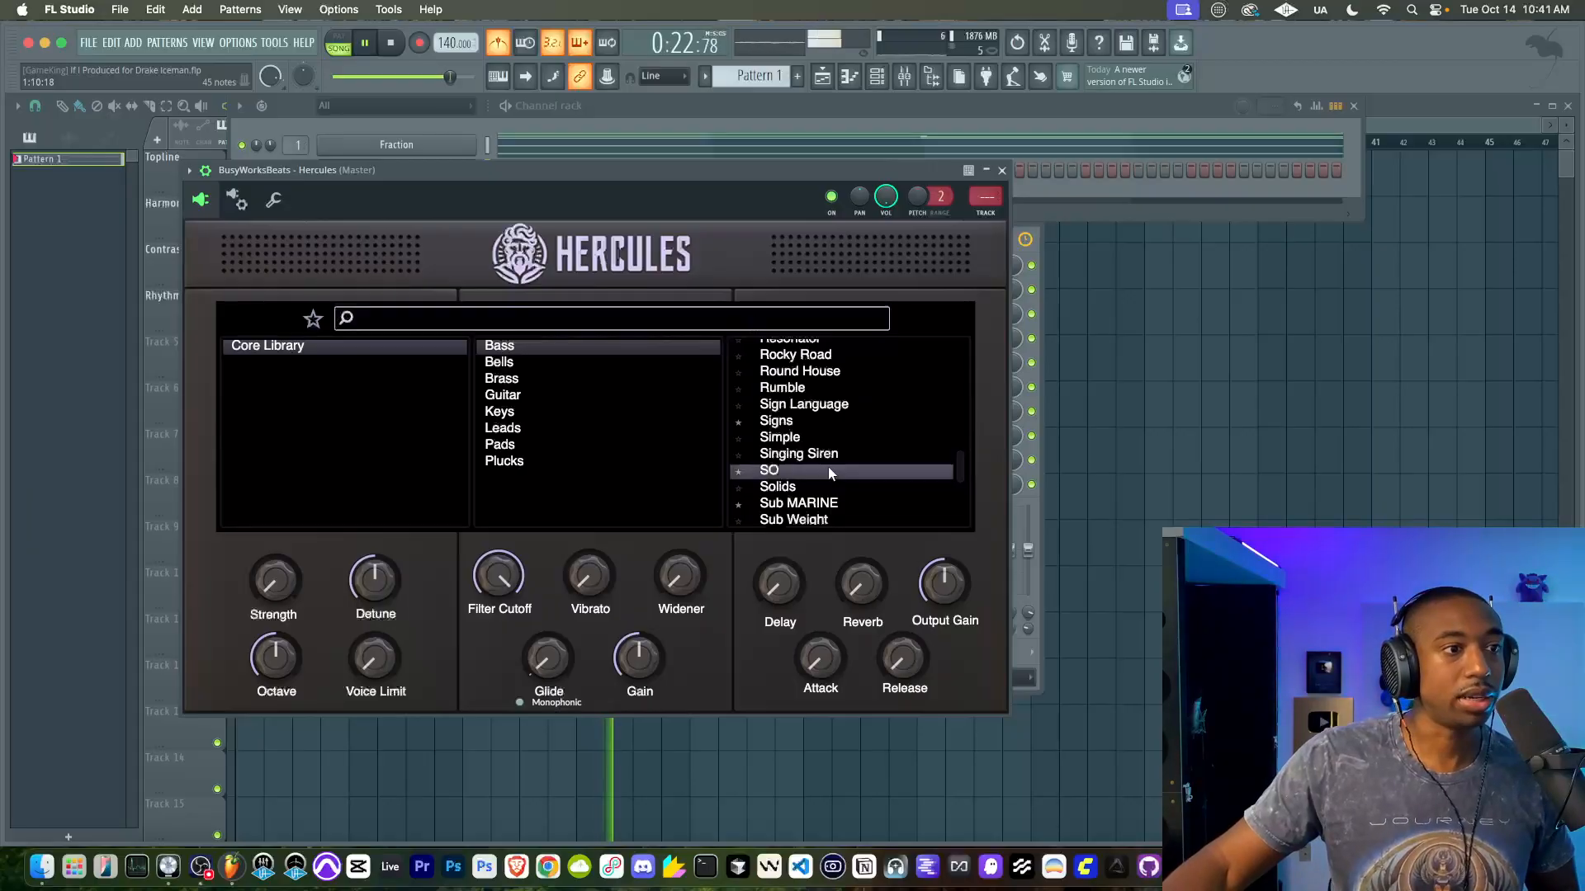
pyautogui.rightClick(902, 199)
pyautogui.click(907, 208)
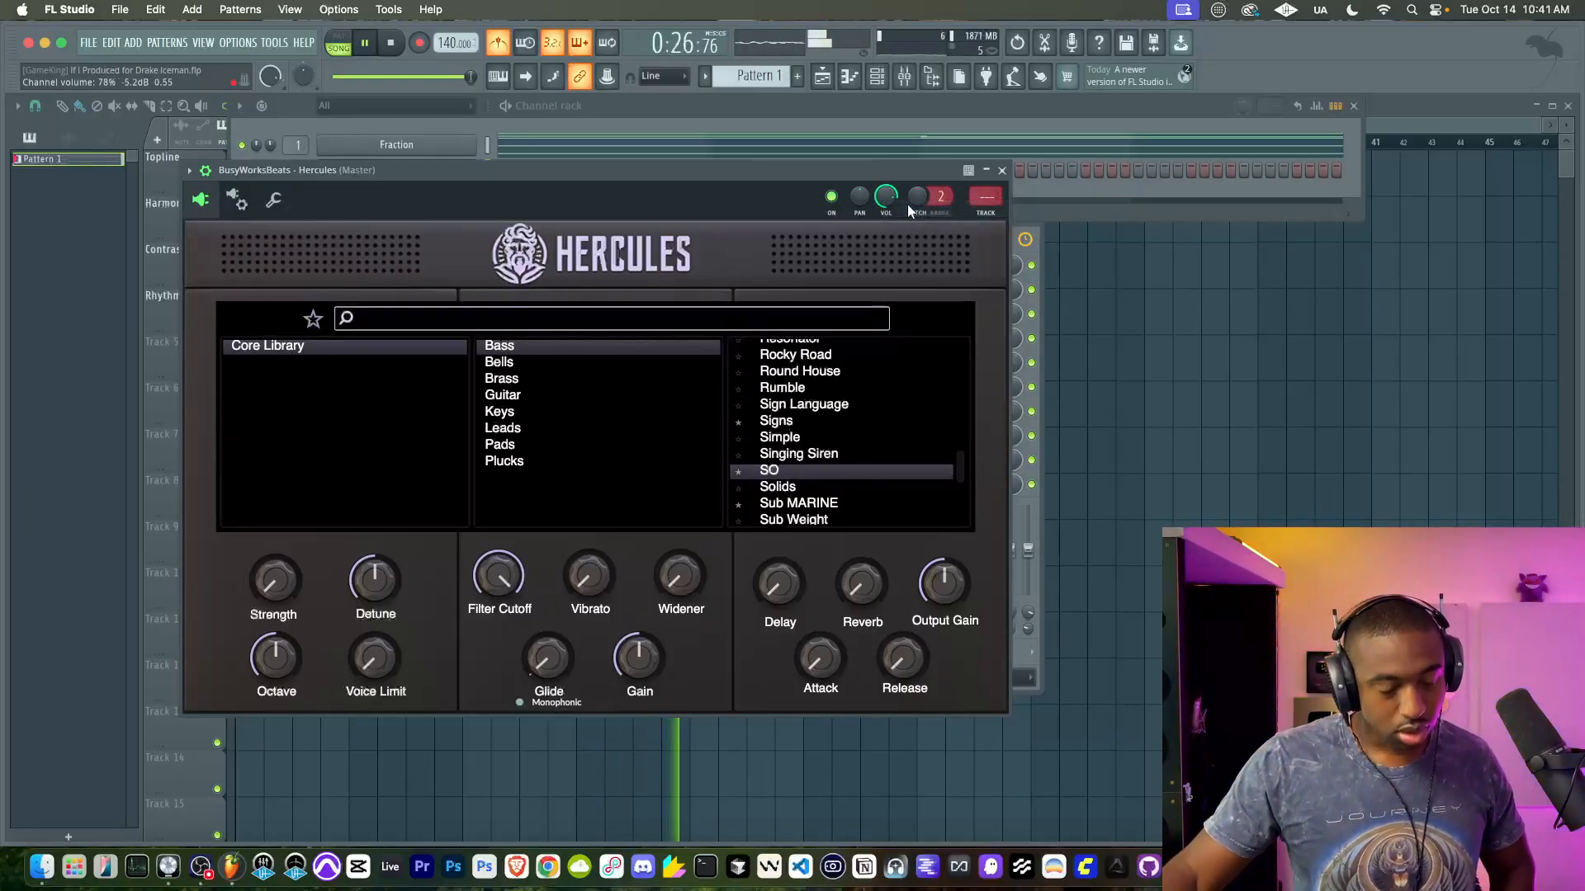
pyautogui.click(1002, 170)
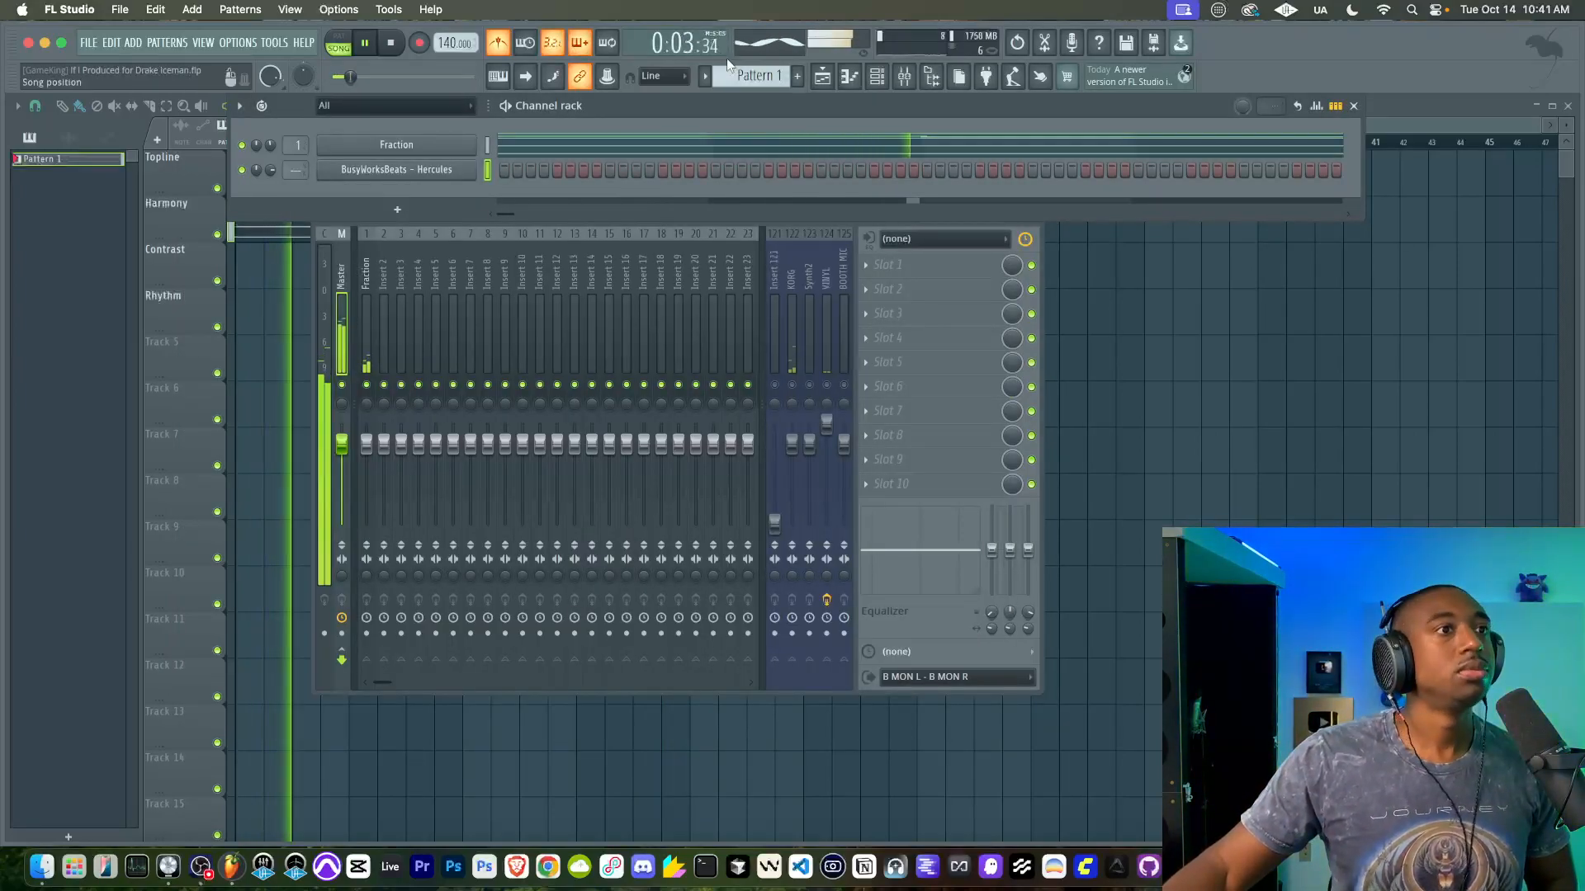
# Step: Record a Hercules bass line into Pattern 2 over the 16 bars of Fraction chords
pyautogui.click(390, 43)
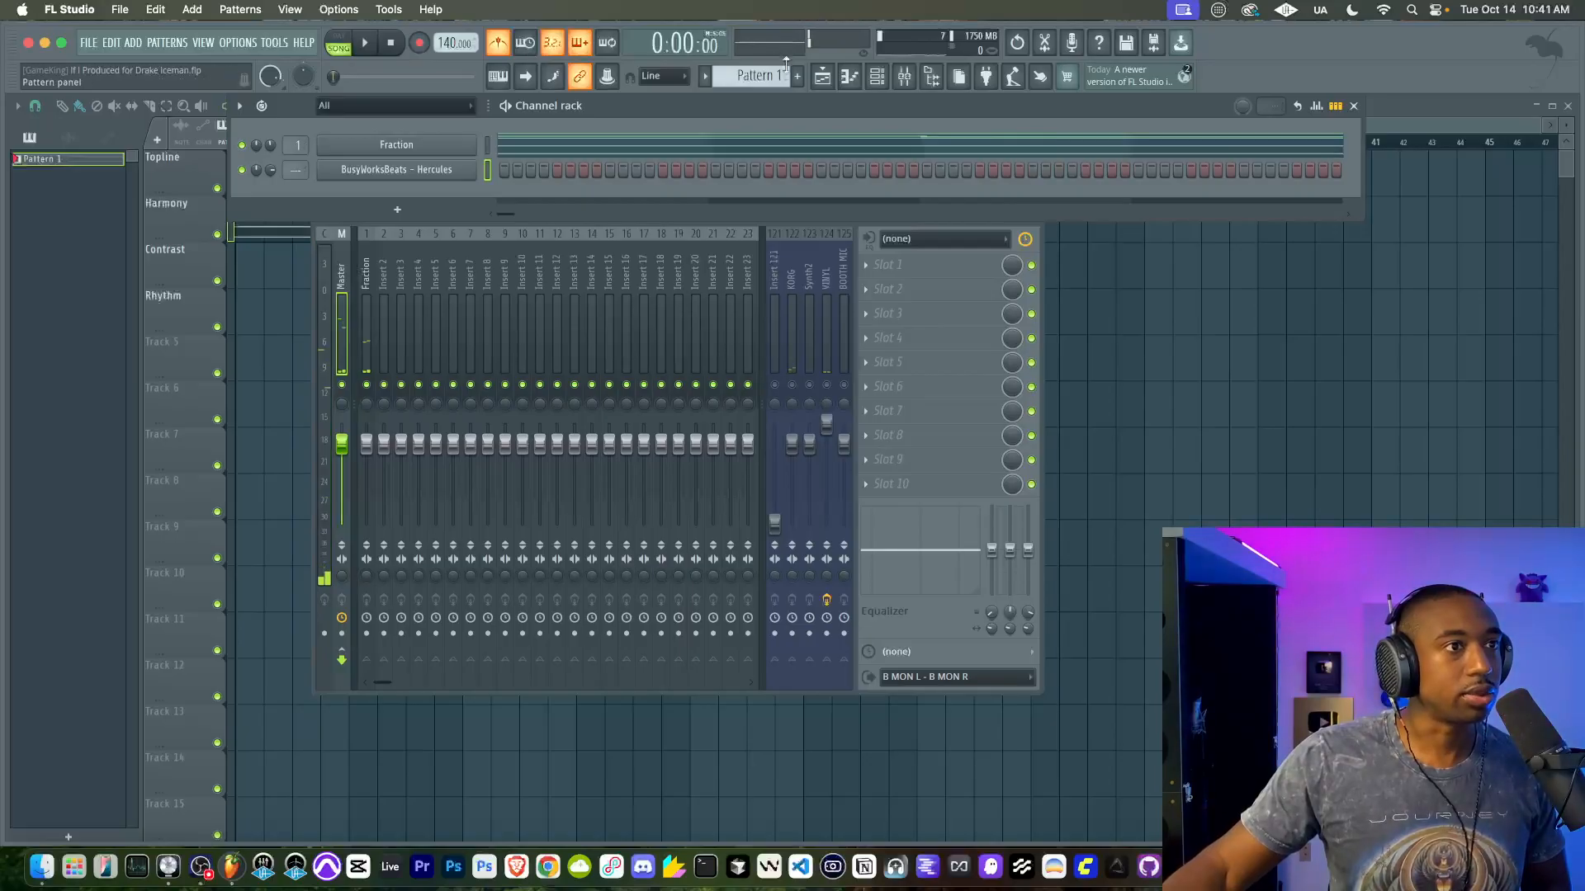
pyautogui.scroll(1, 773, 74)
pyautogui.click(423, 45)
pyautogui.click(1063, 307)
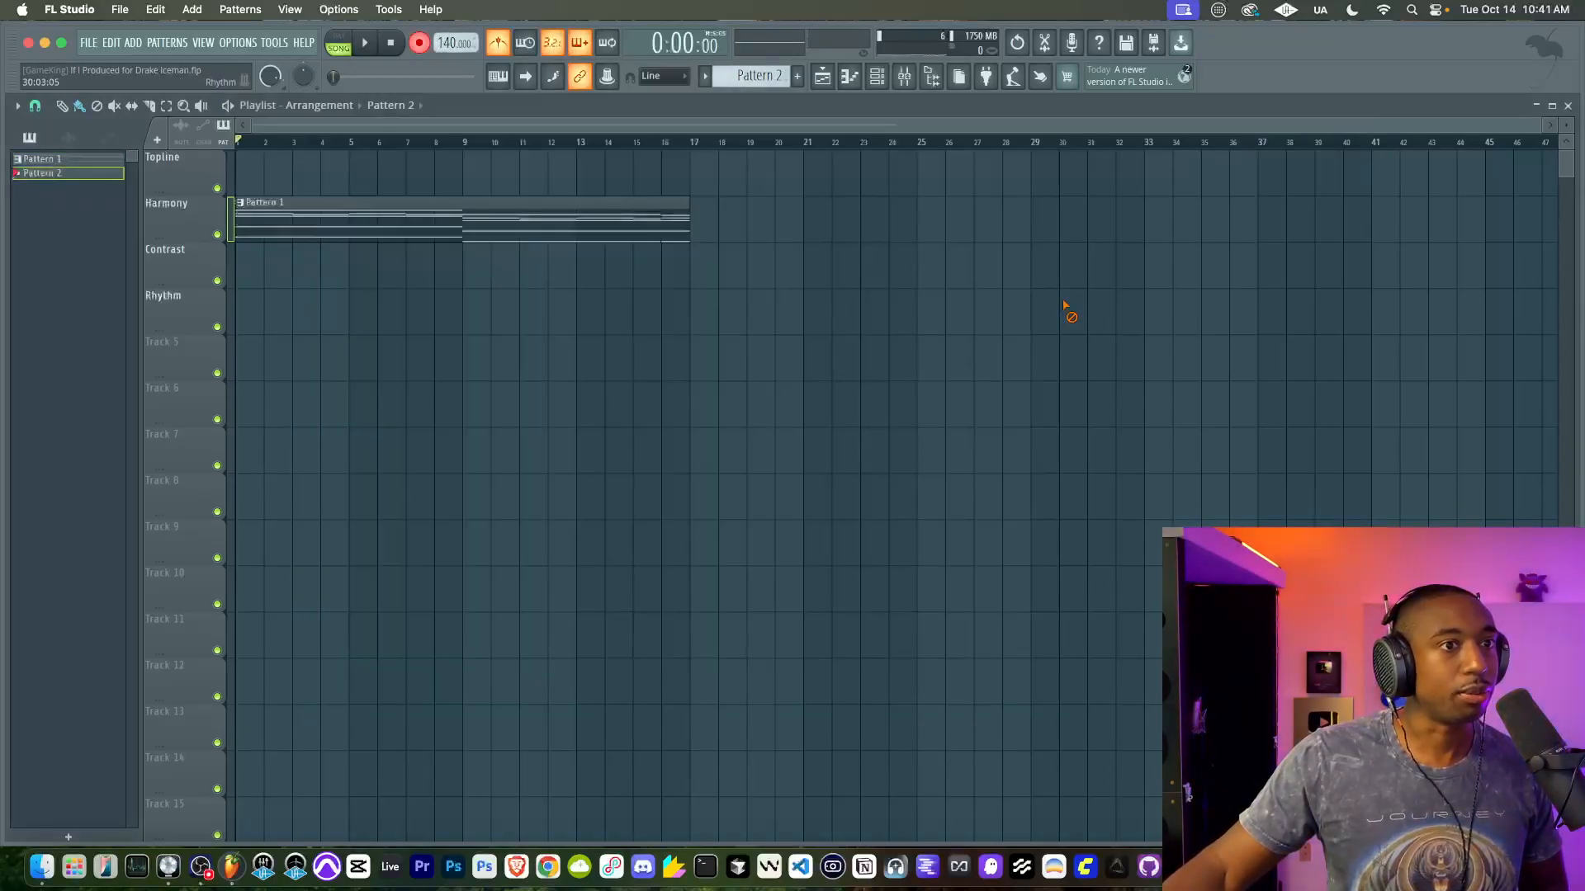
pyautogui.click(367, 45)
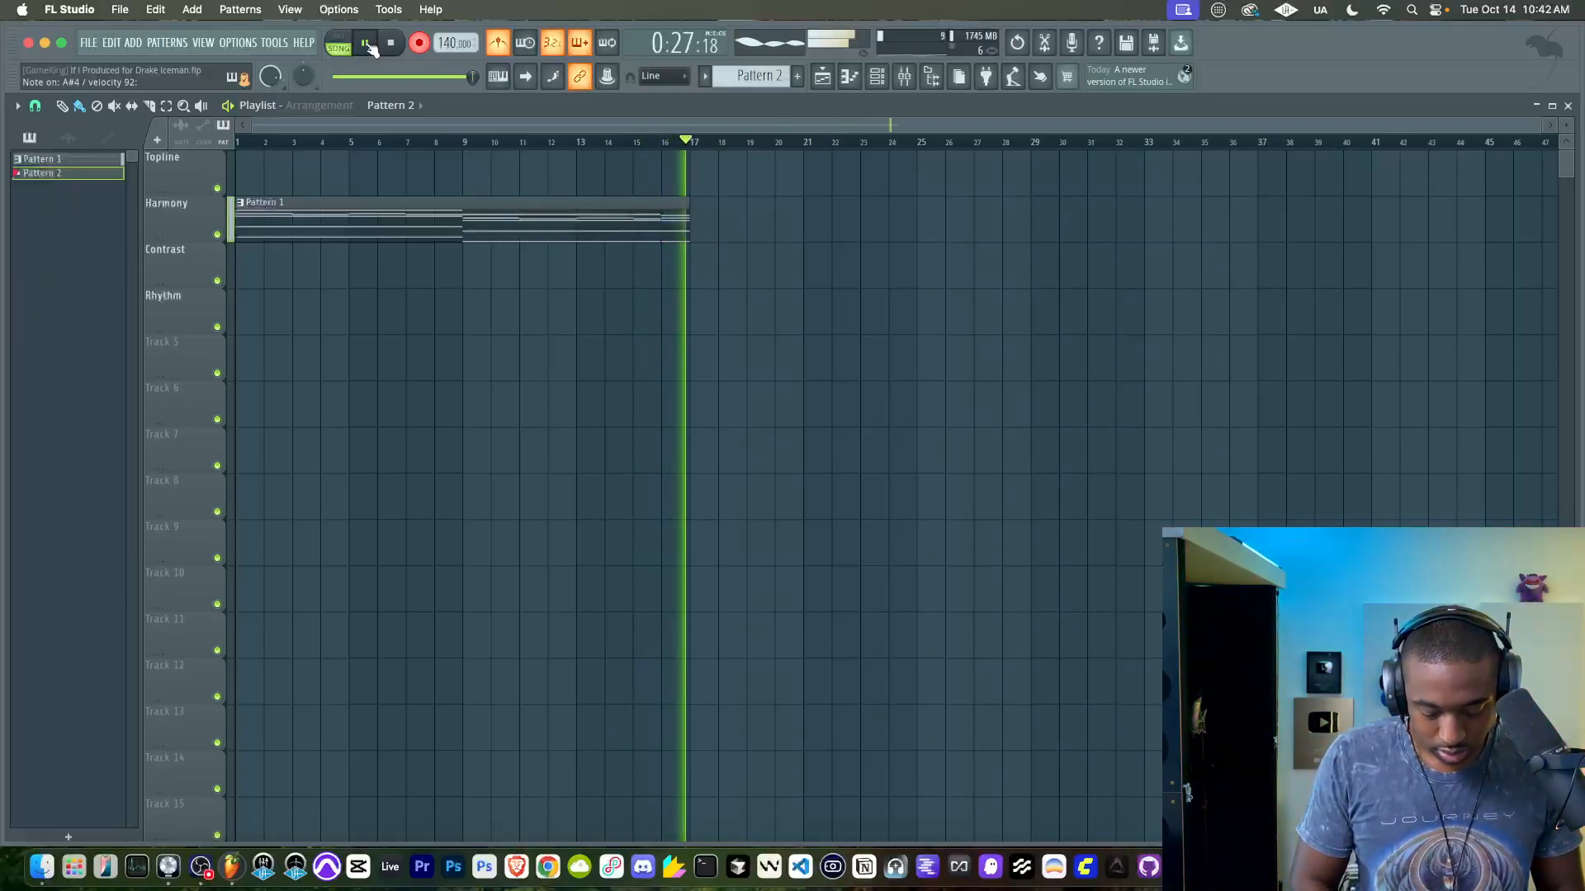
pyautogui.press('space')
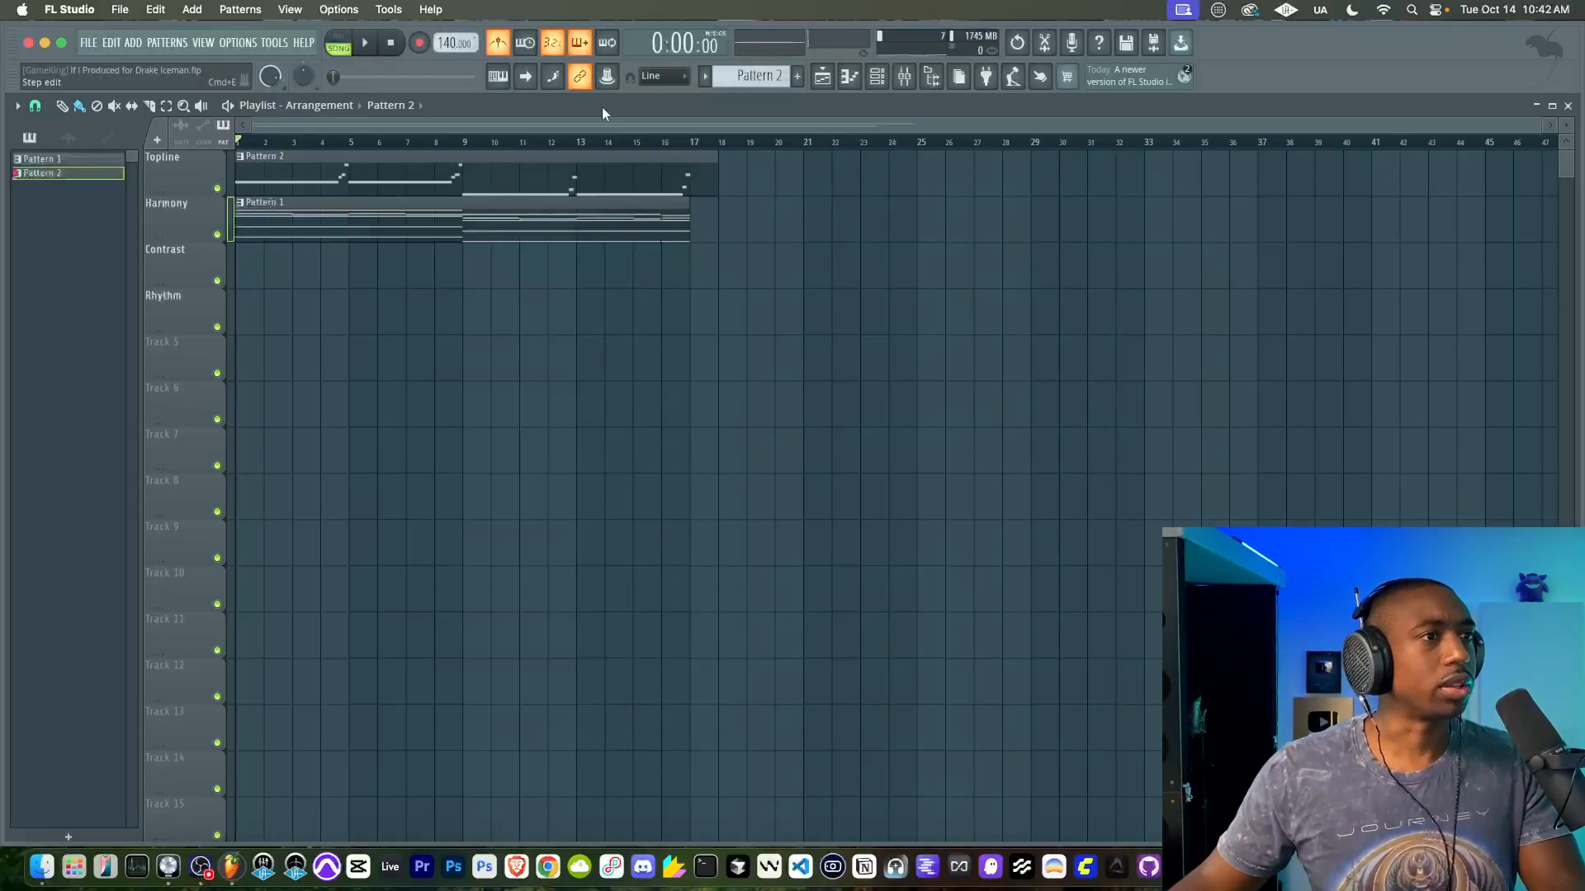
# Step: Raise the top note of the bar 16 chord by a semitone to A4 in Pattern 1's Fraction piano roll
pyautogui.press('space')
pyautogui.doubleClick(665, 206)
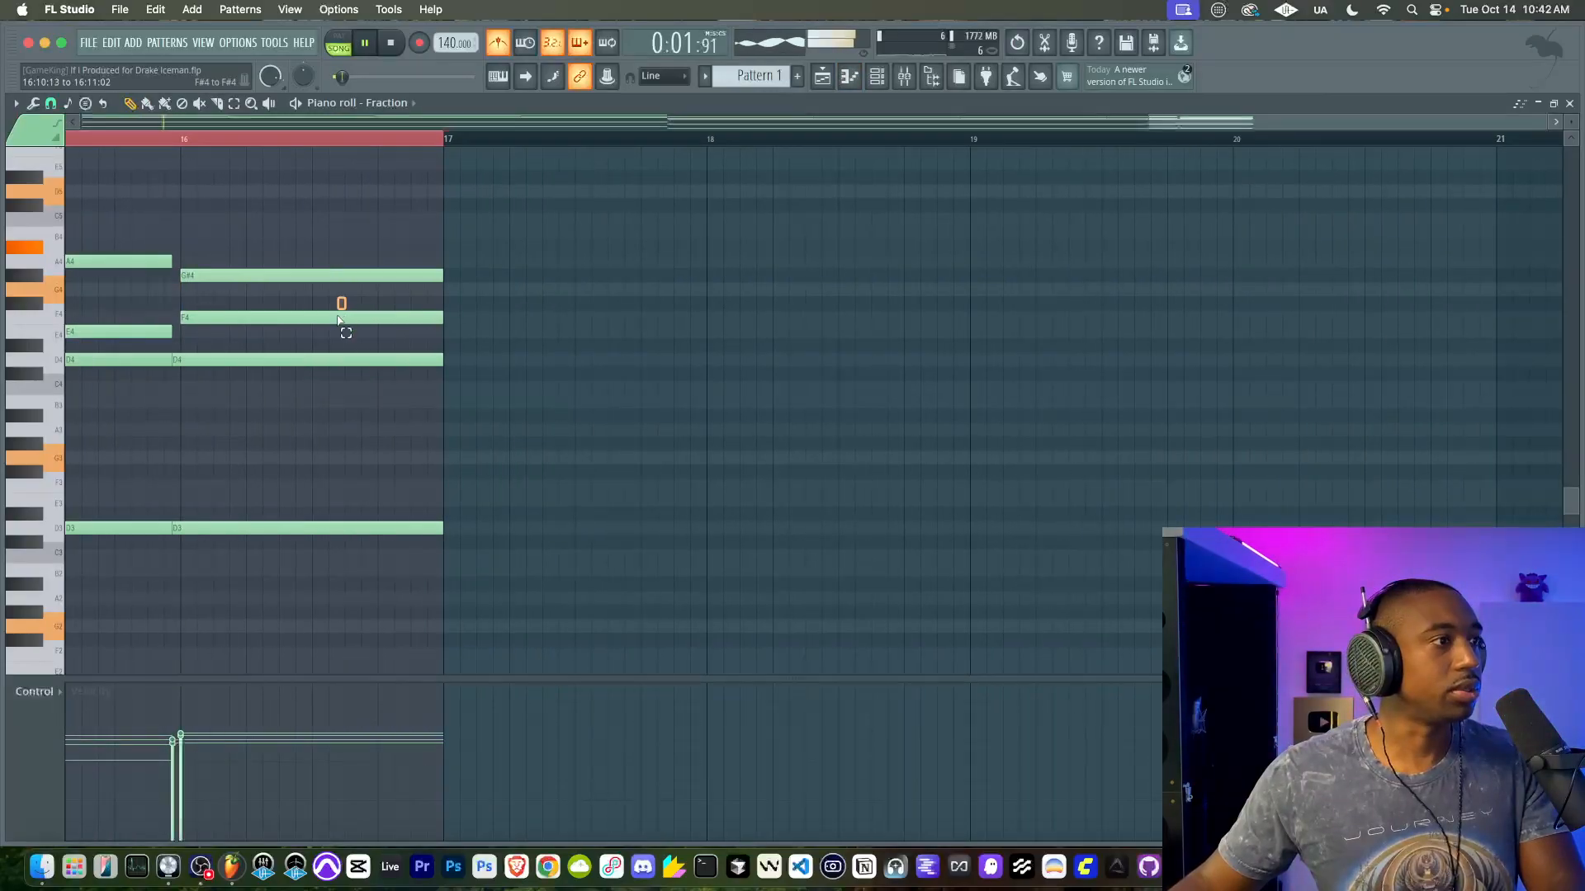
pyautogui.click(337, 318)
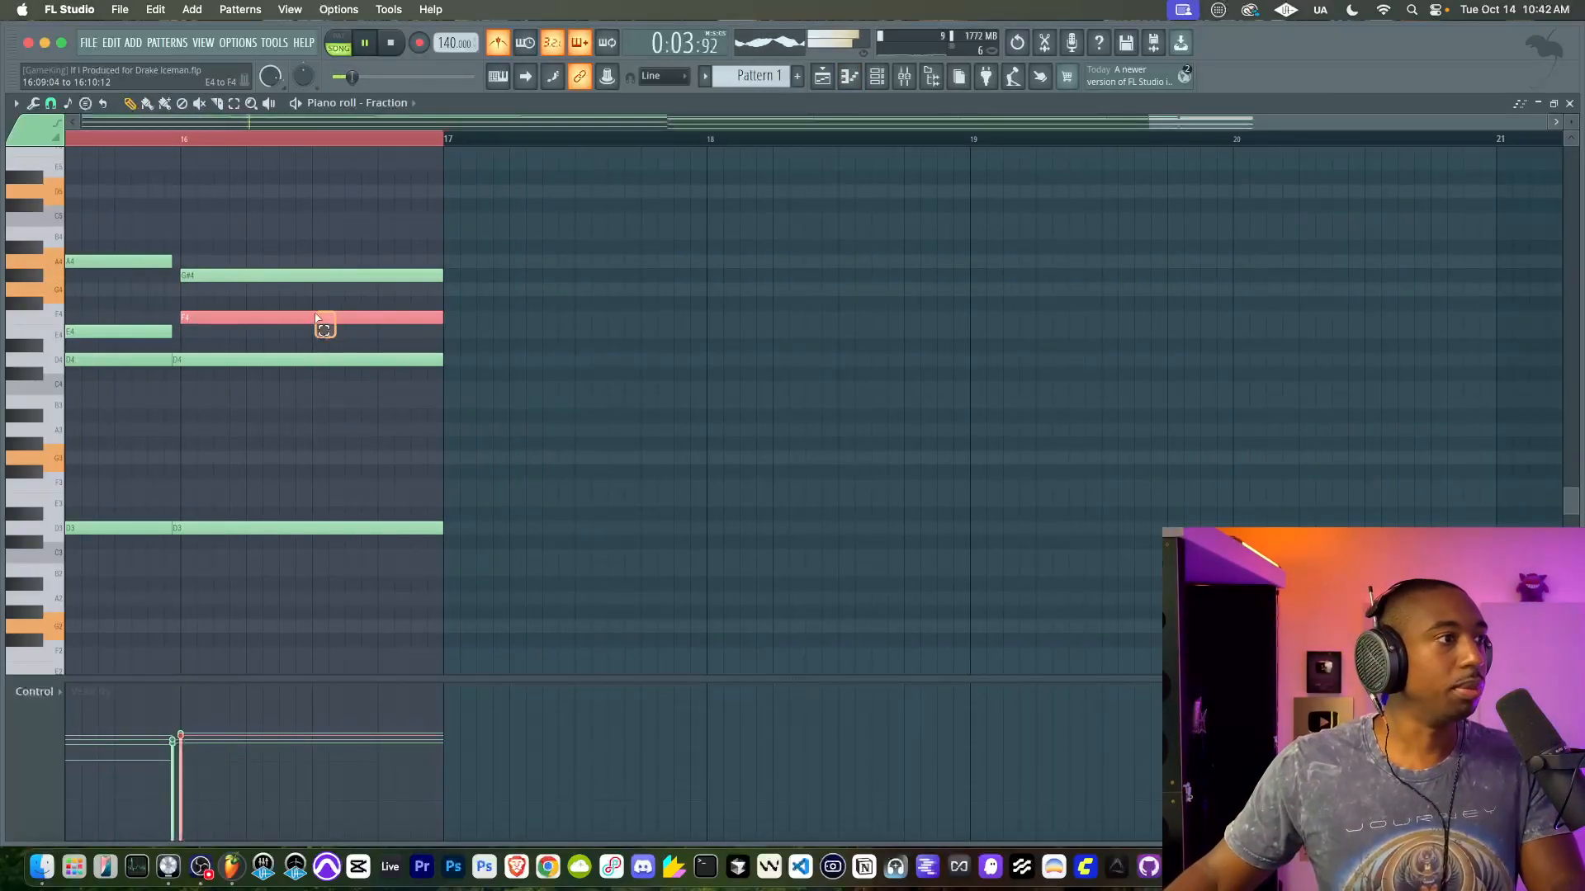
pyautogui.click(287, 274)
pyautogui.hotkey('shift', 'Up')
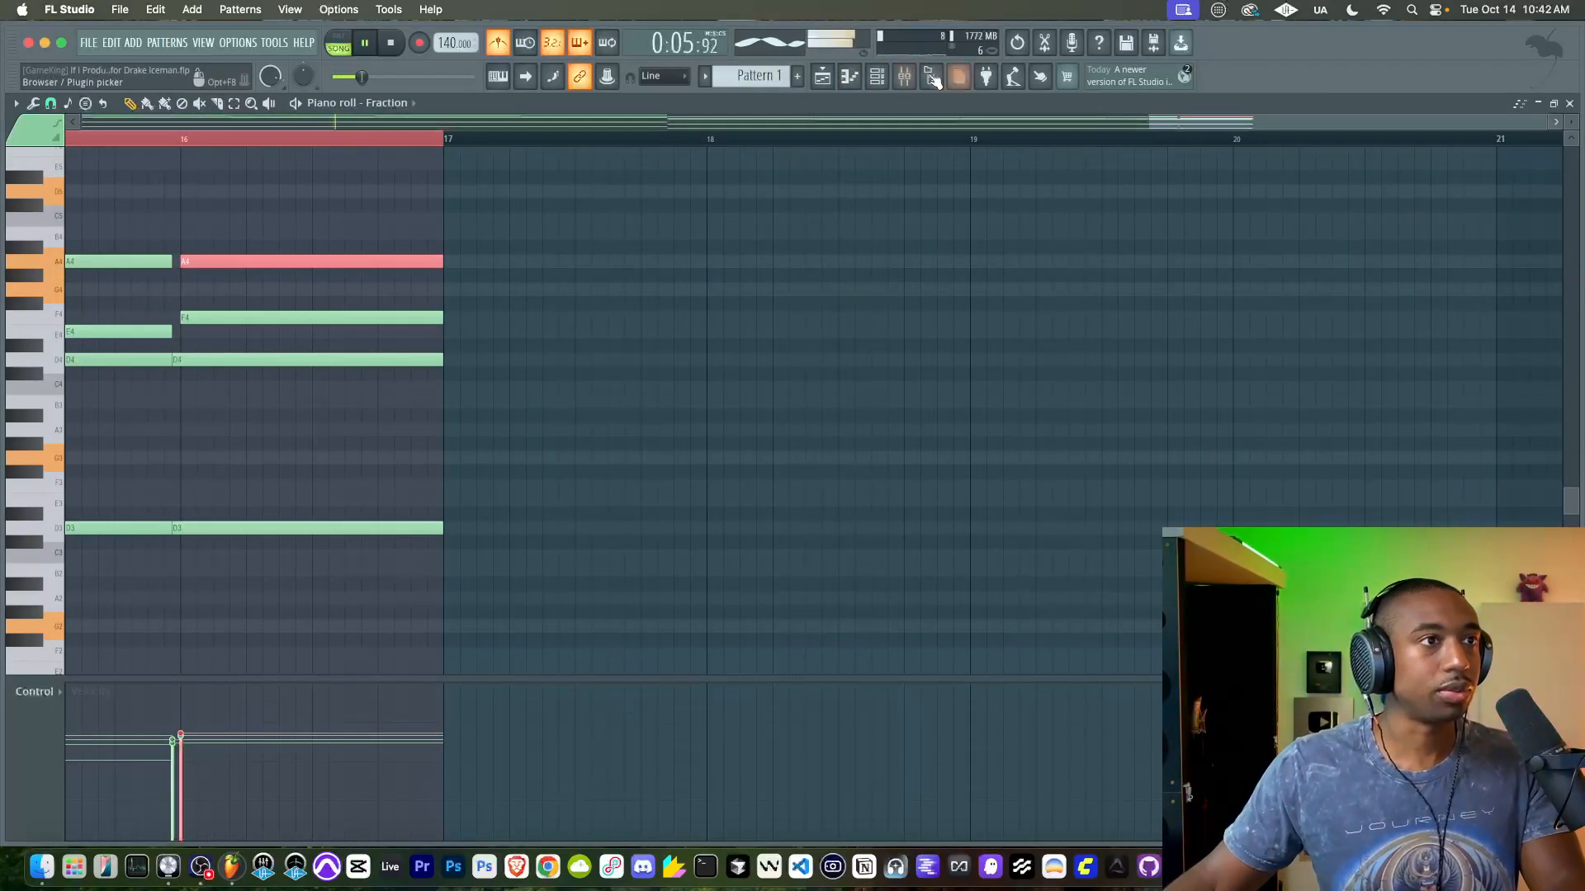
# Step: Trim Pattern 2's Hercules notes so that they end at bar 17
pyautogui.click(876, 77)
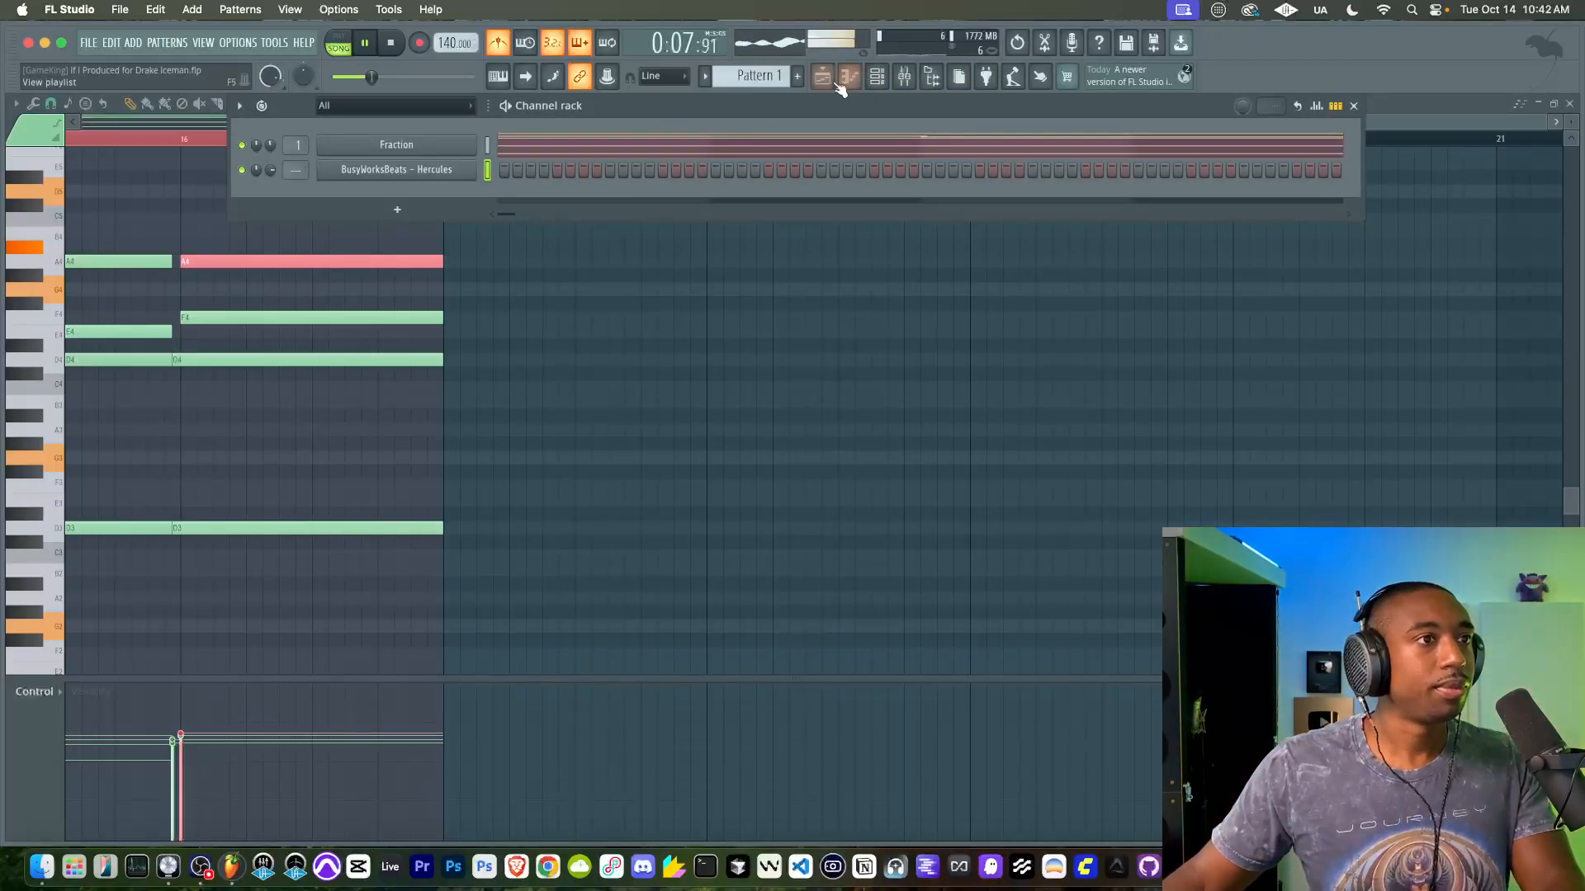
pyautogui.click(842, 81)
pyautogui.doubleClick(603, 174)
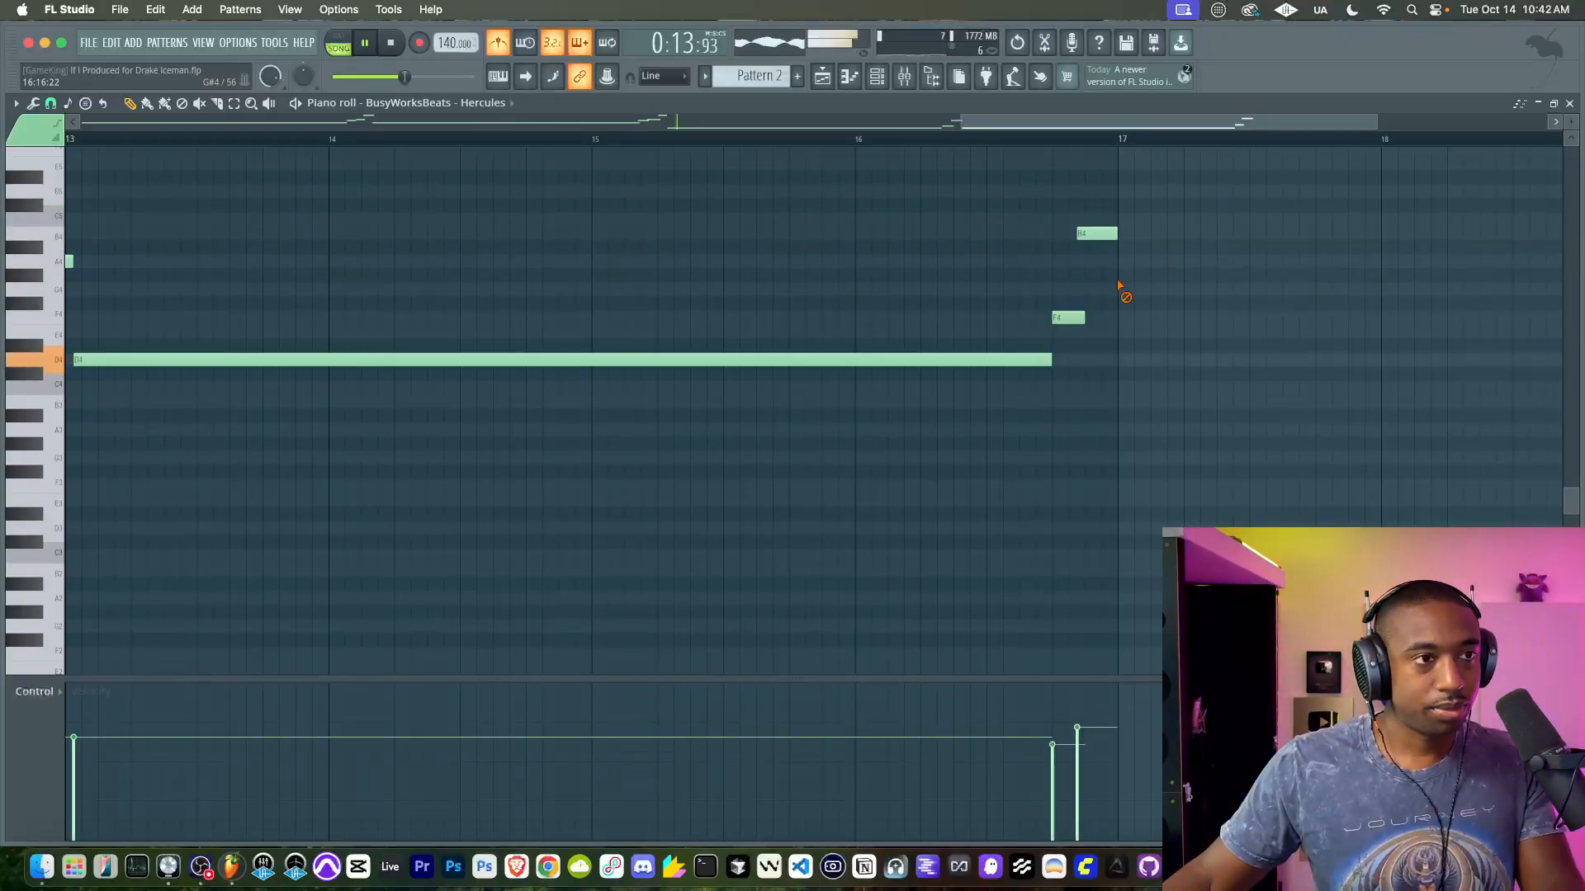
pyautogui.click(1570, 105)
pyautogui.press('space')
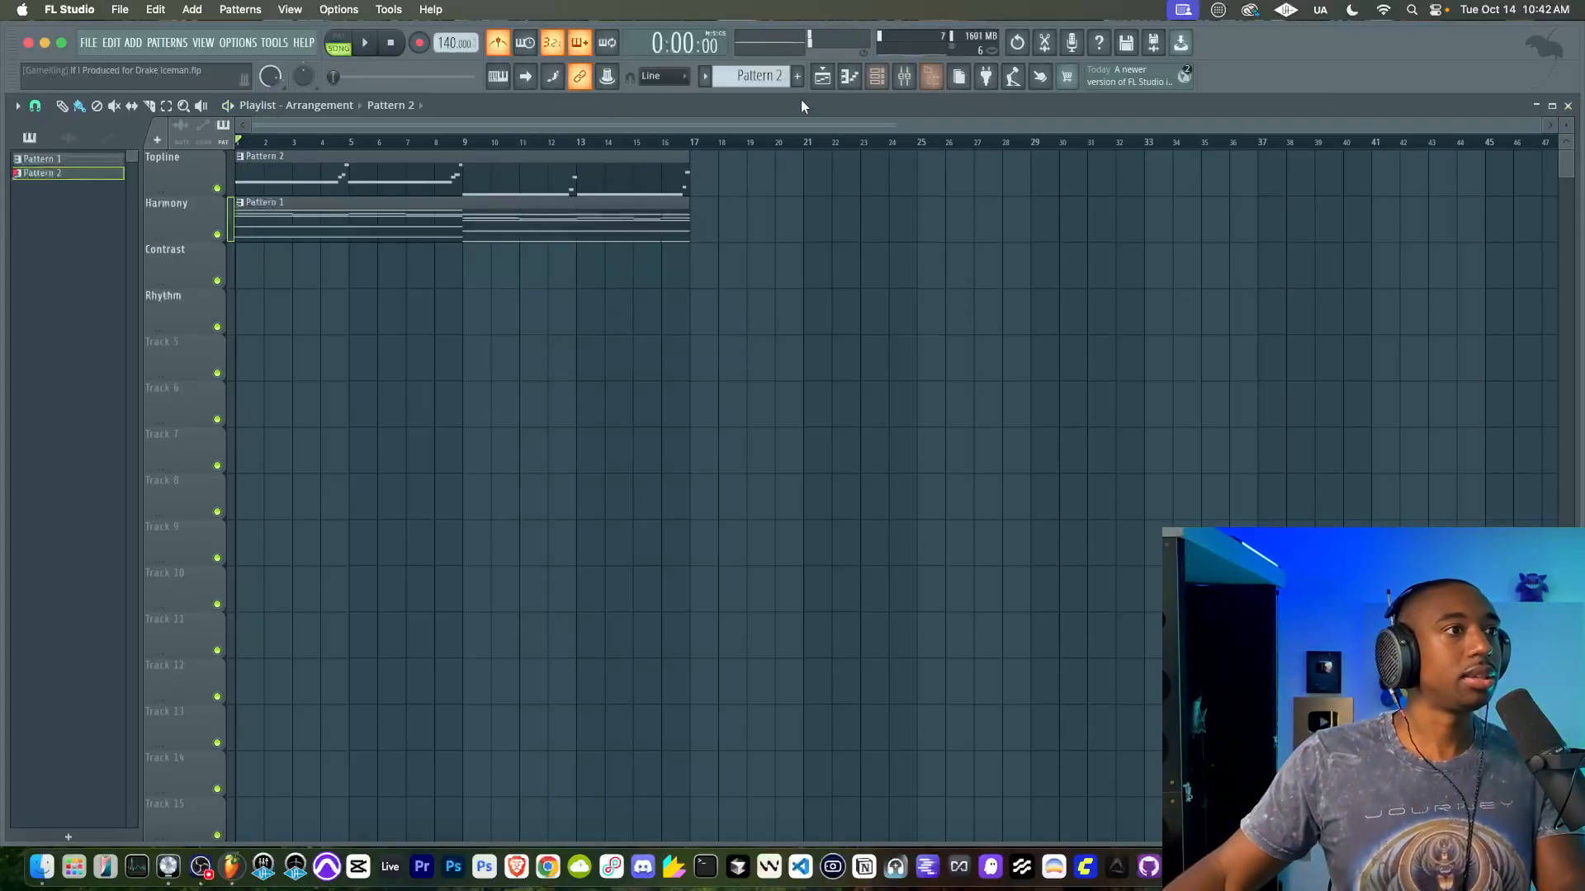
# Step: Transpose Pattern 2's Hercules notes down one octave and move the Pattern 2 clip to the Contrast track
pyautogui.doubleClick(584, 181)
pyautogui.hotkey('shift', 'Down')
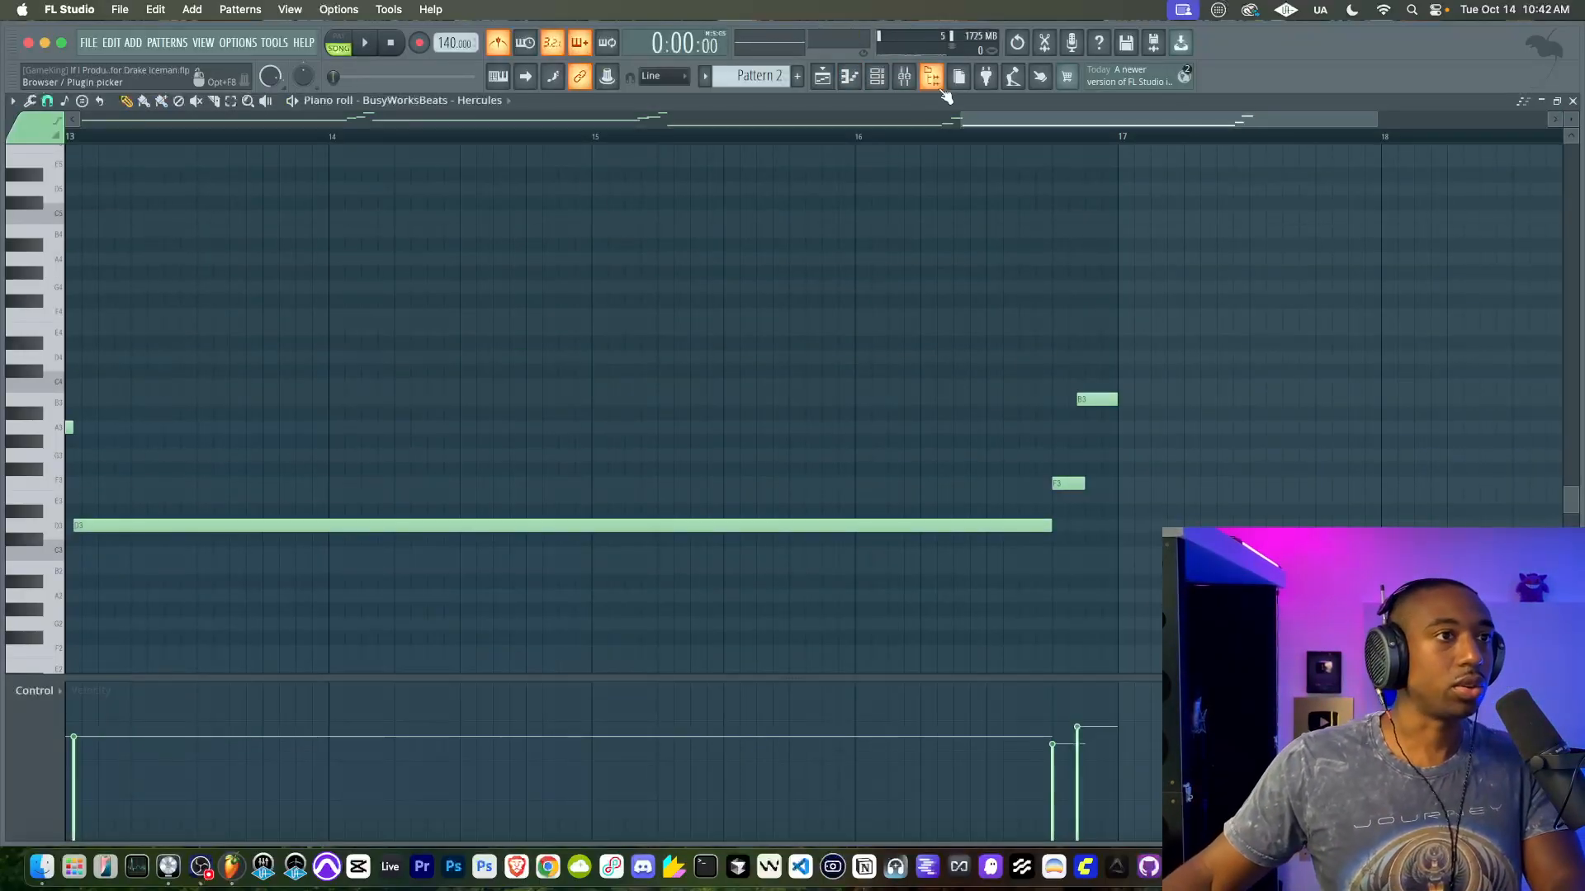
pyautogui.press('space')
pyautogui.click(905, 78)
pyautogui.click(877, 78)
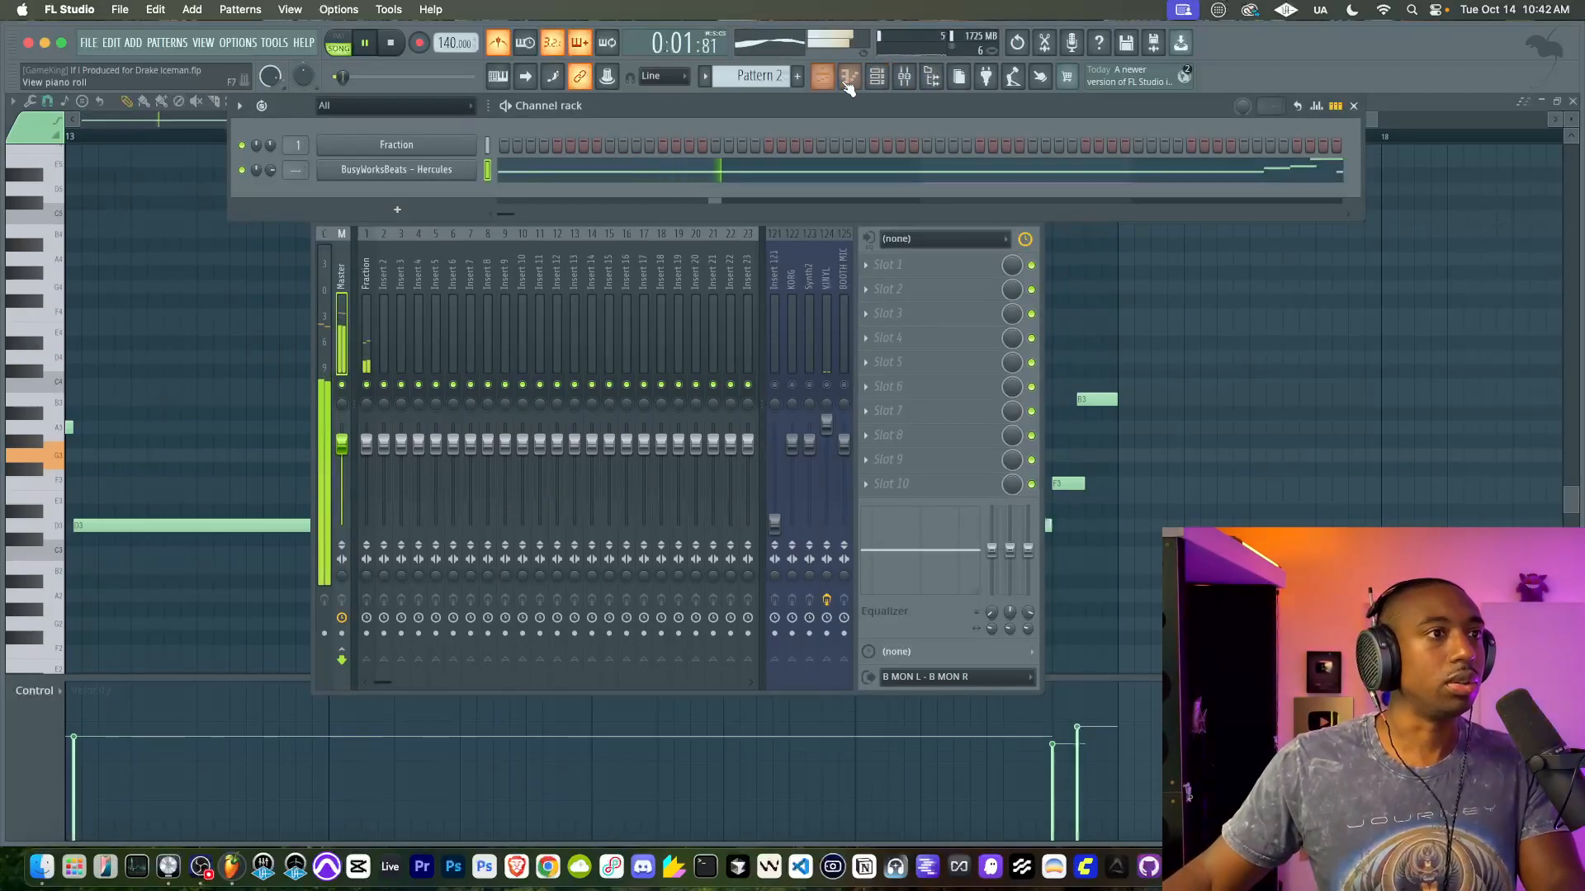
pyautogui.click(848, 81)
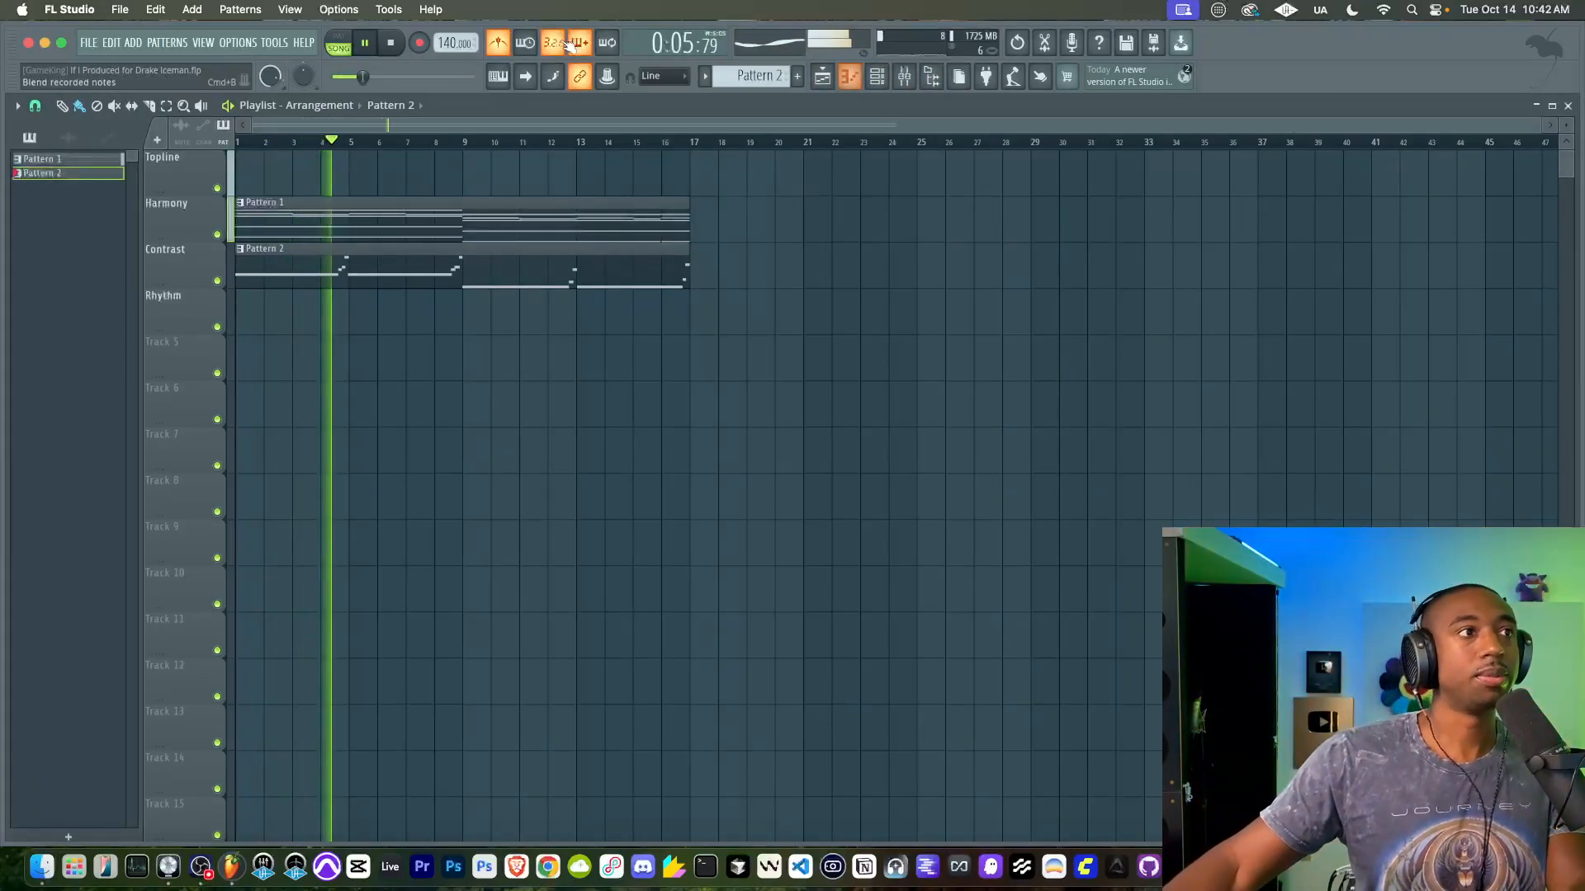
# Step: Set the piano roll snap to 1/2 beat and quantize Pattern 2's Hercules notes
pyautogui.doubleClick(291, 276)
pyautogui.press('space')
pyautogui.click(584, 360)
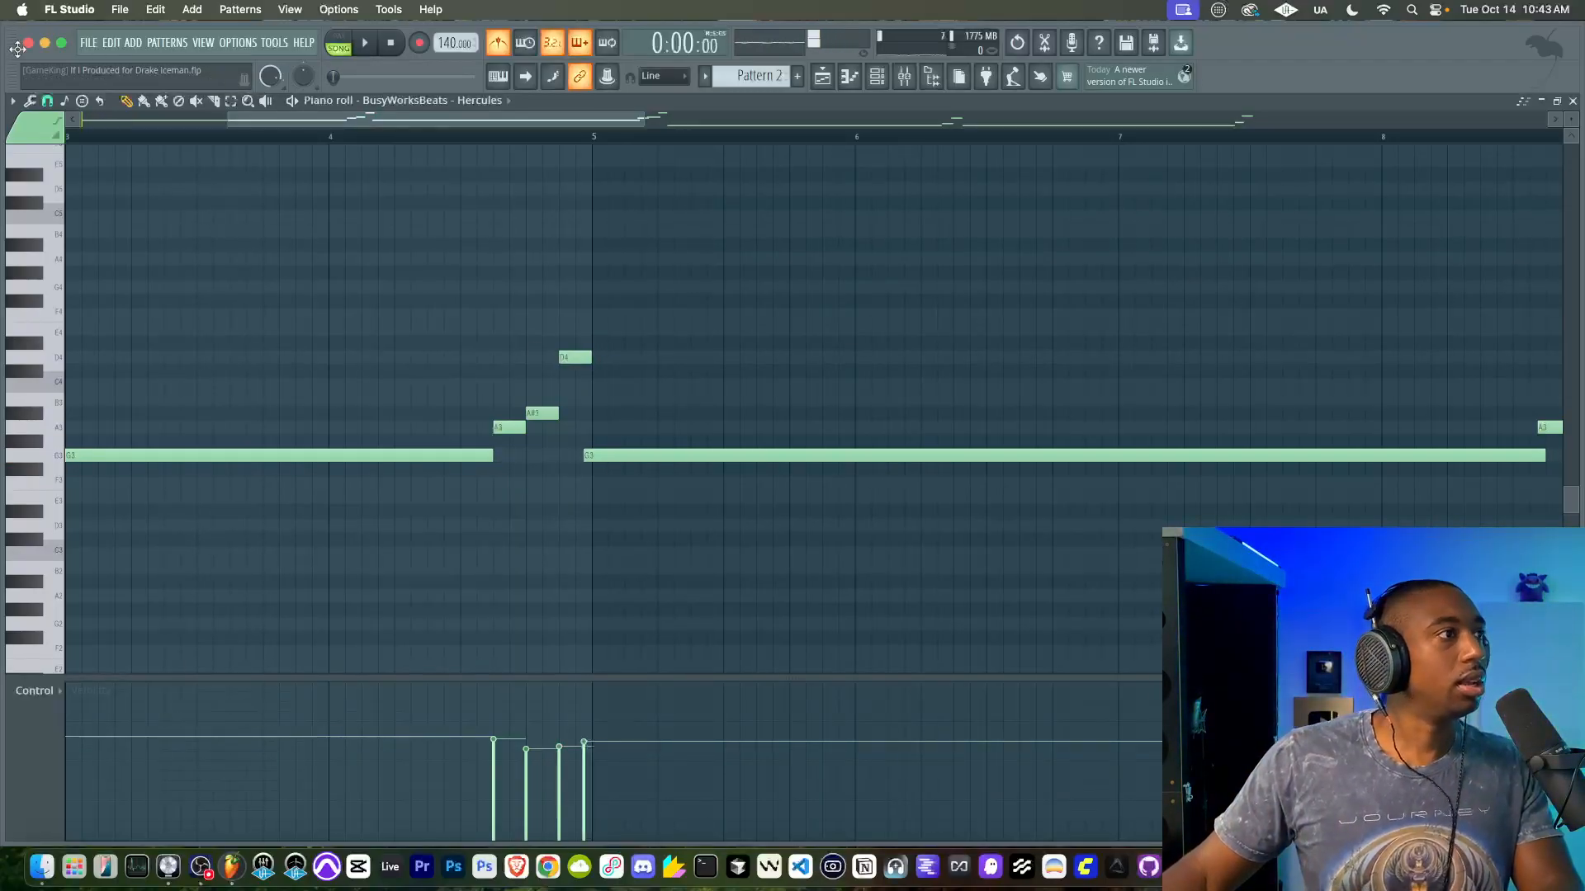
pyautogui.click(46, 105)
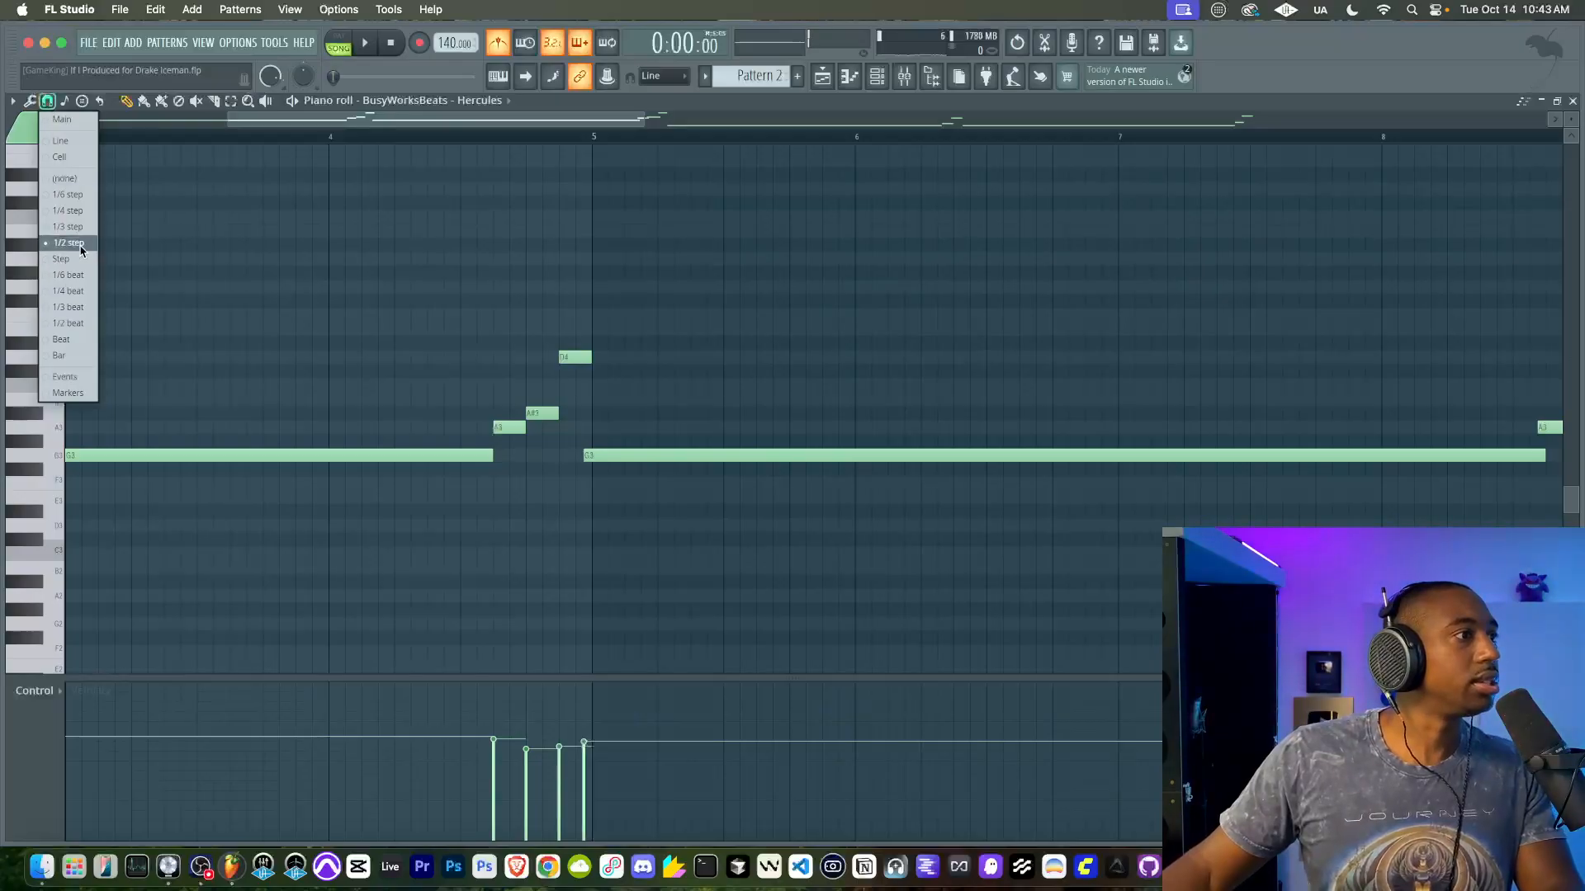
pyautogui.click(79, 323)
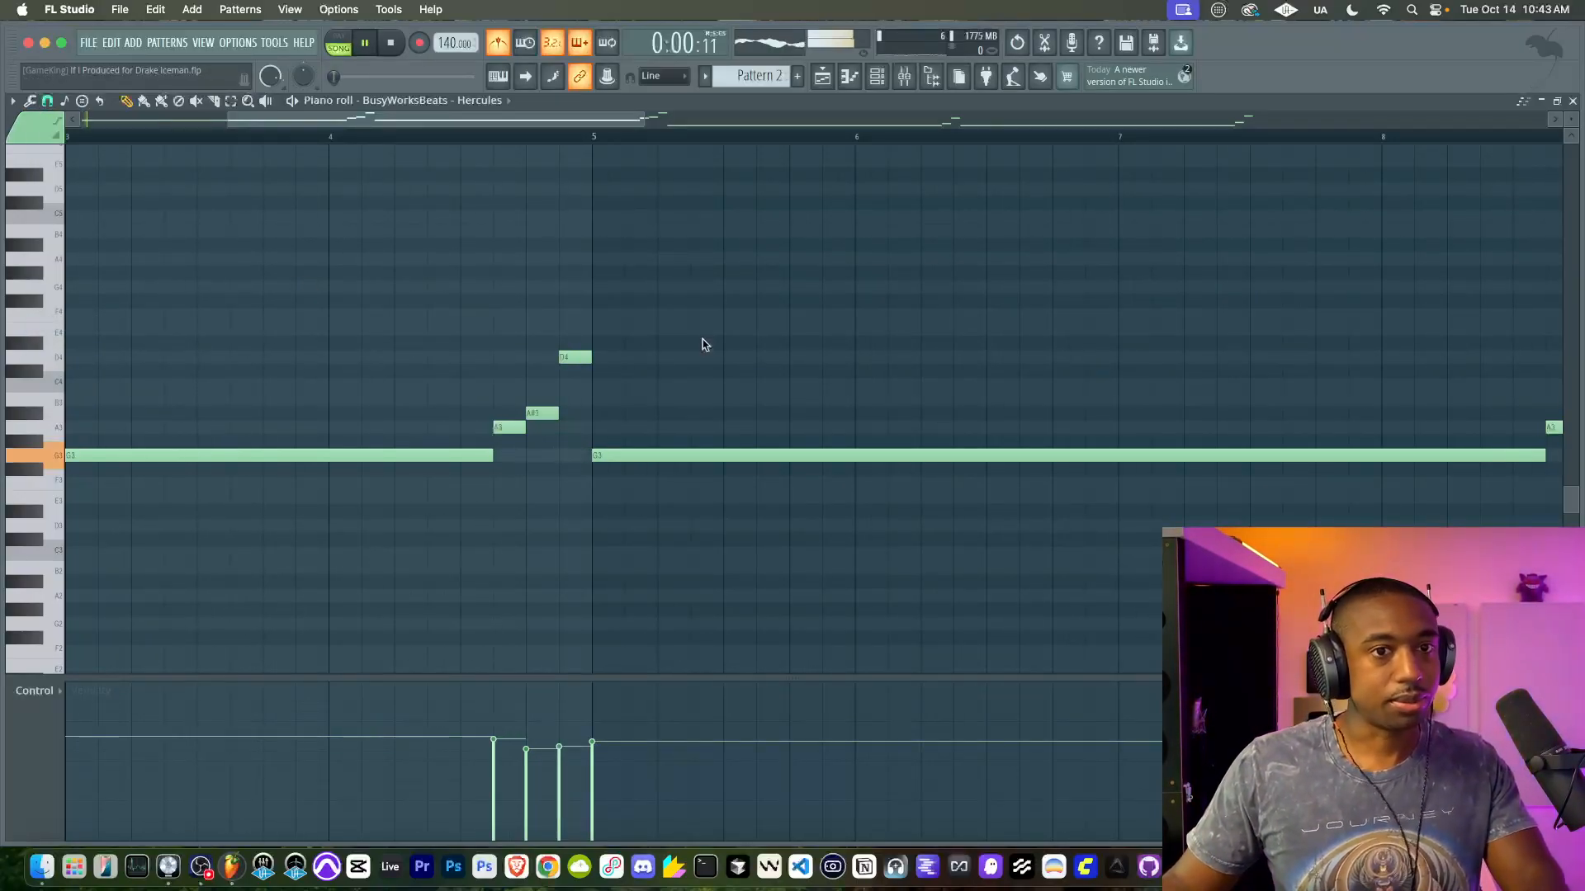
pyautogui.scroll(-5, 701, 345)
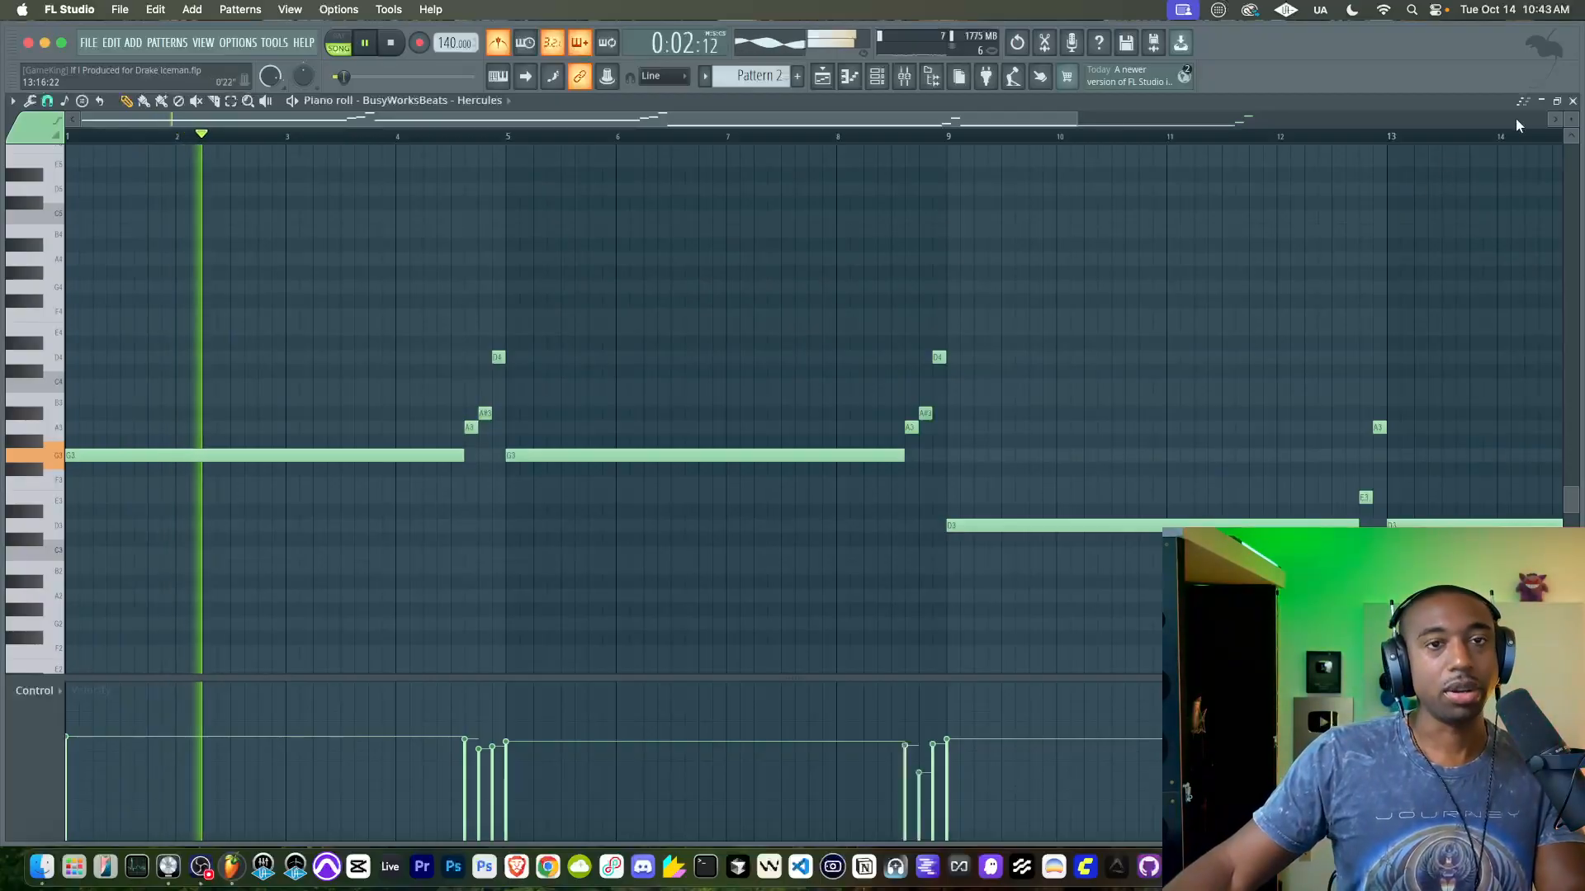
pyautogui.hscroll(5, 1283, 279)
pyautogui.scroll(3, 1283, 279)
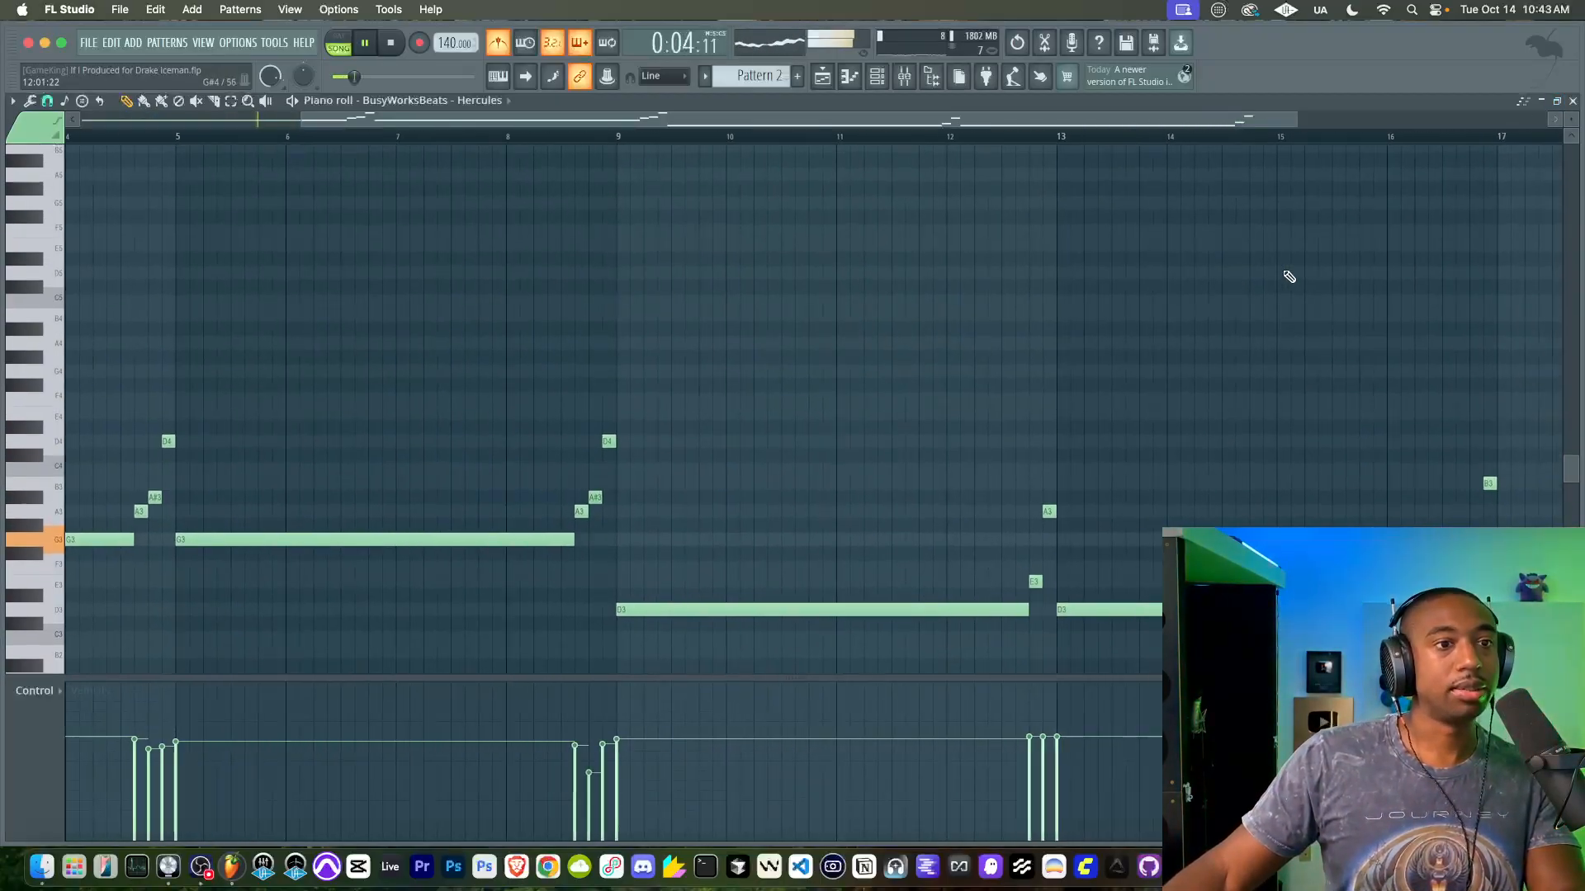
pyautogui.click(1573, 100)
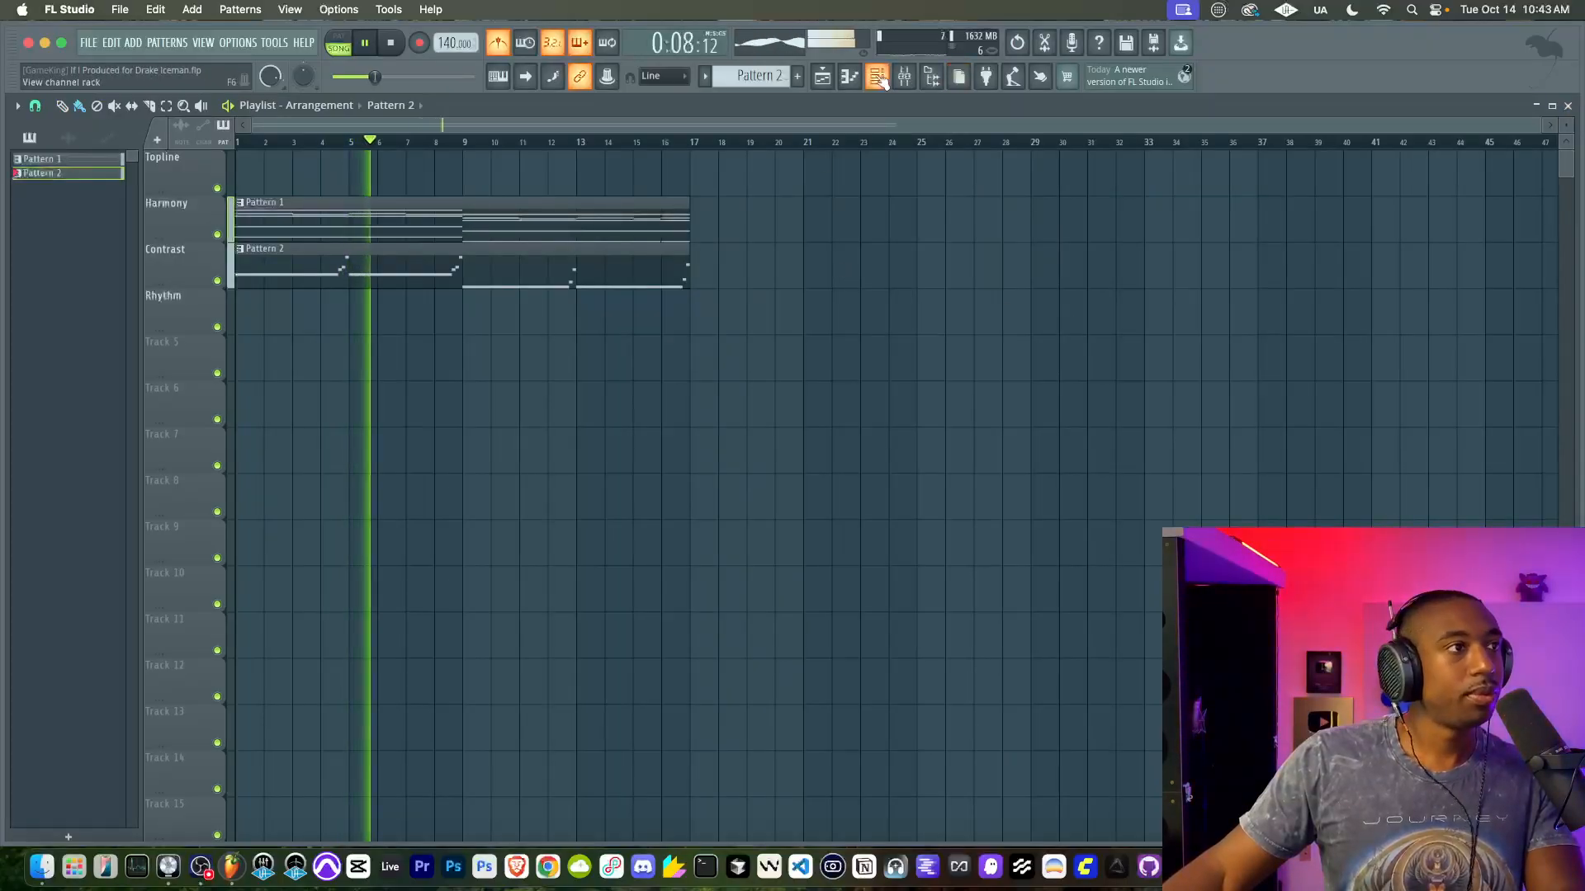
# Step: Switch Hercules to the Sub MARINE bass preset and set its channel volume to 100%
pyautogui.press('F6')
pyautogui.click(446, 145)
pyautogui.click(446, 171)
pyautogui.press('space')
pyautogui.scroll(-10, 828, 466)
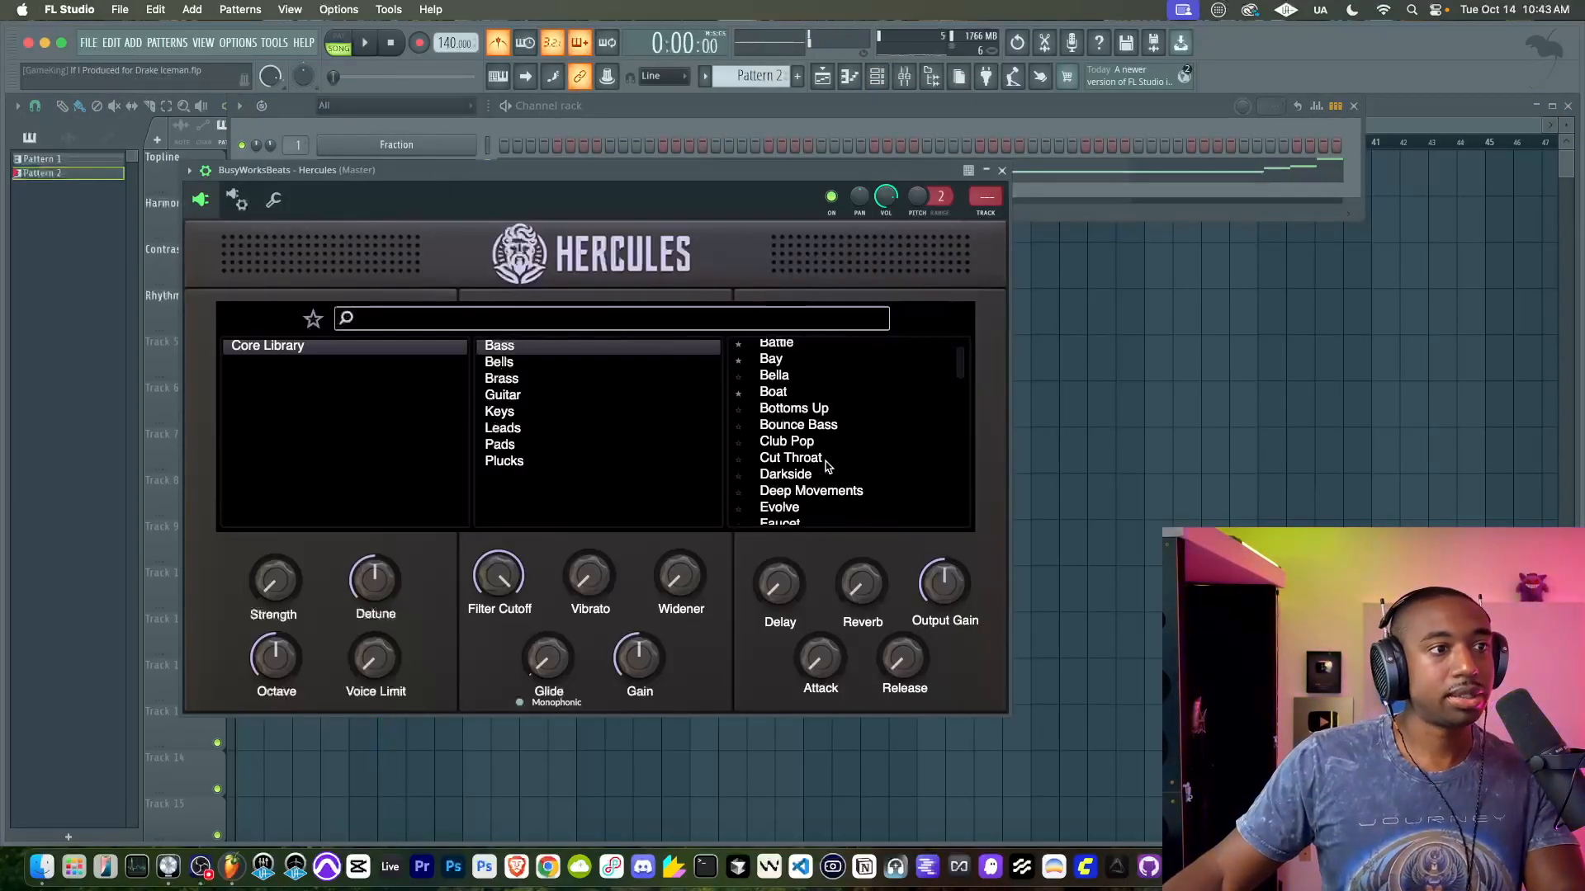
pyautogui.scroll(-4, 828, 466)
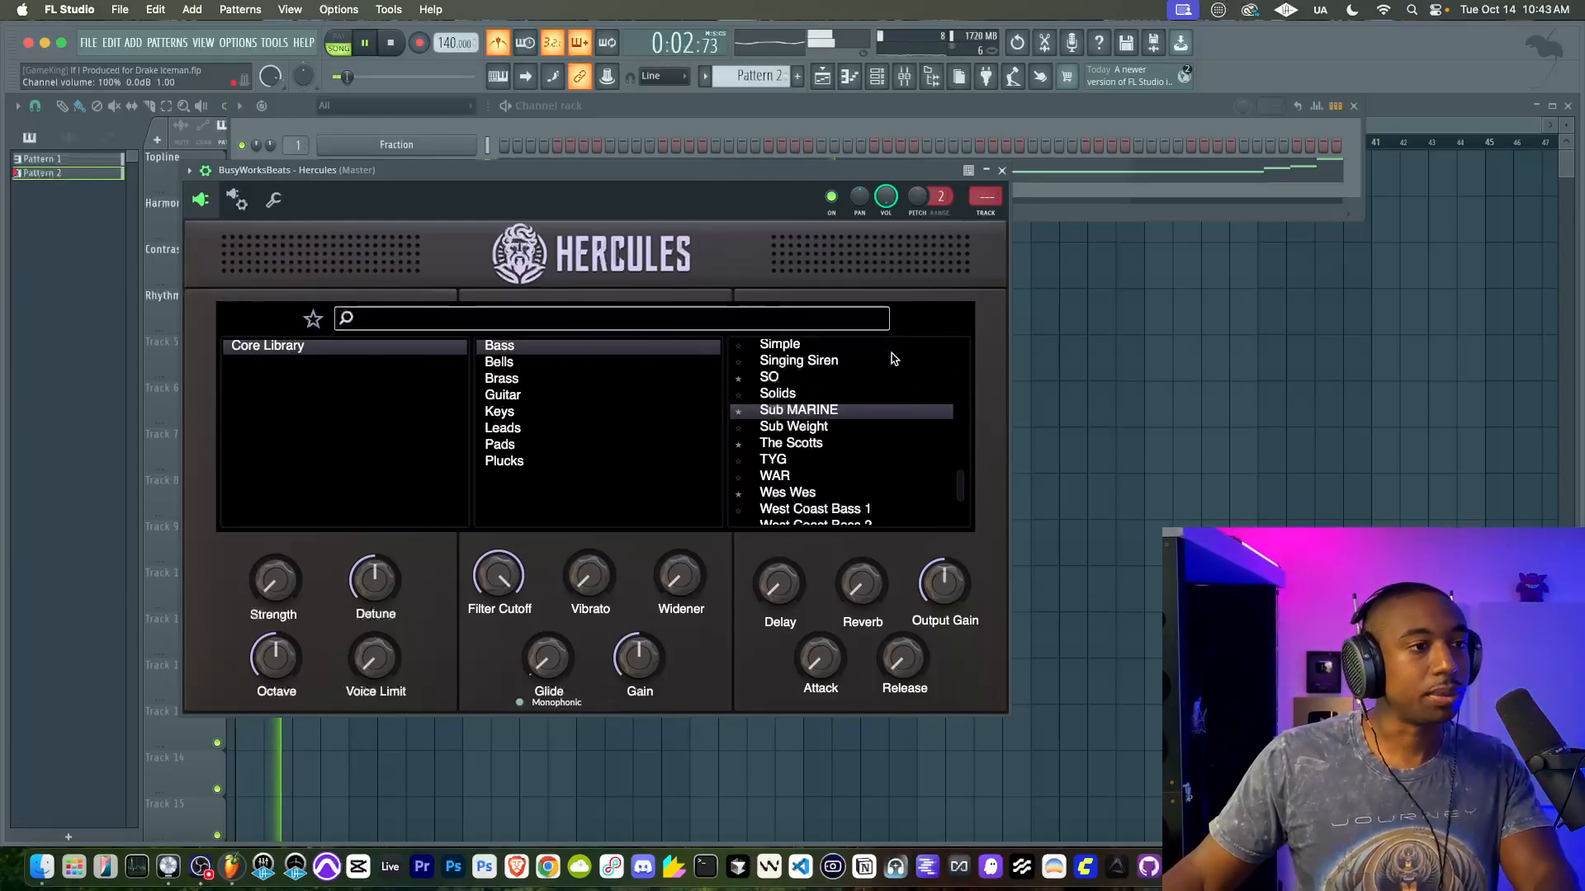
pyautogui.click(1004, 170)
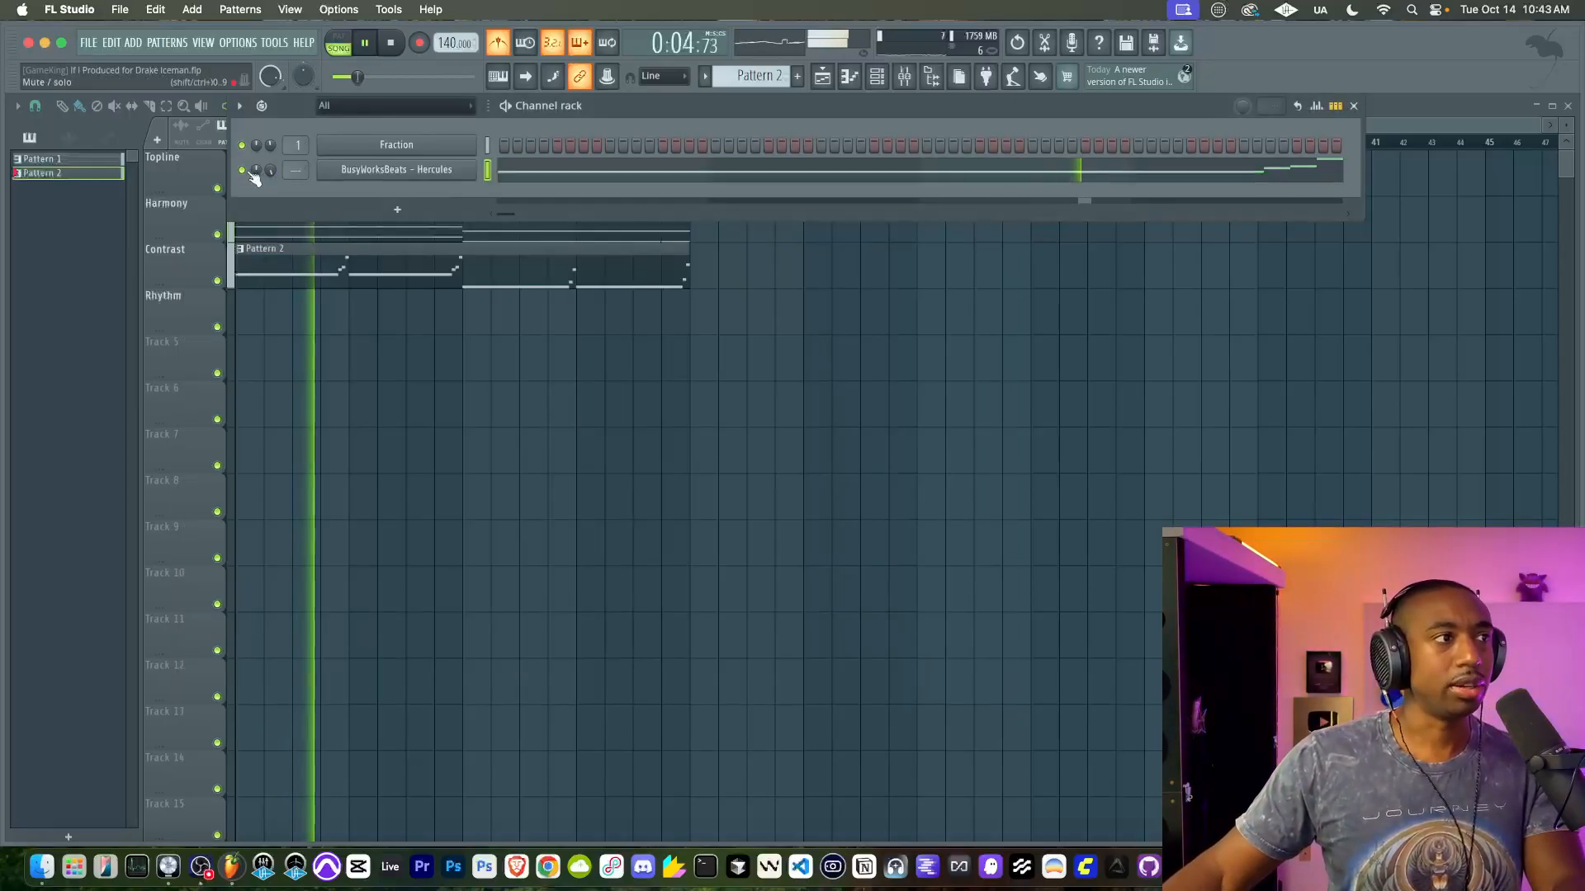
# Step: Route the Hercules channel to mixer insert 2 and turn off the metronome
pyautogui.click(396, 145)
pyautogui.click(274, 201)
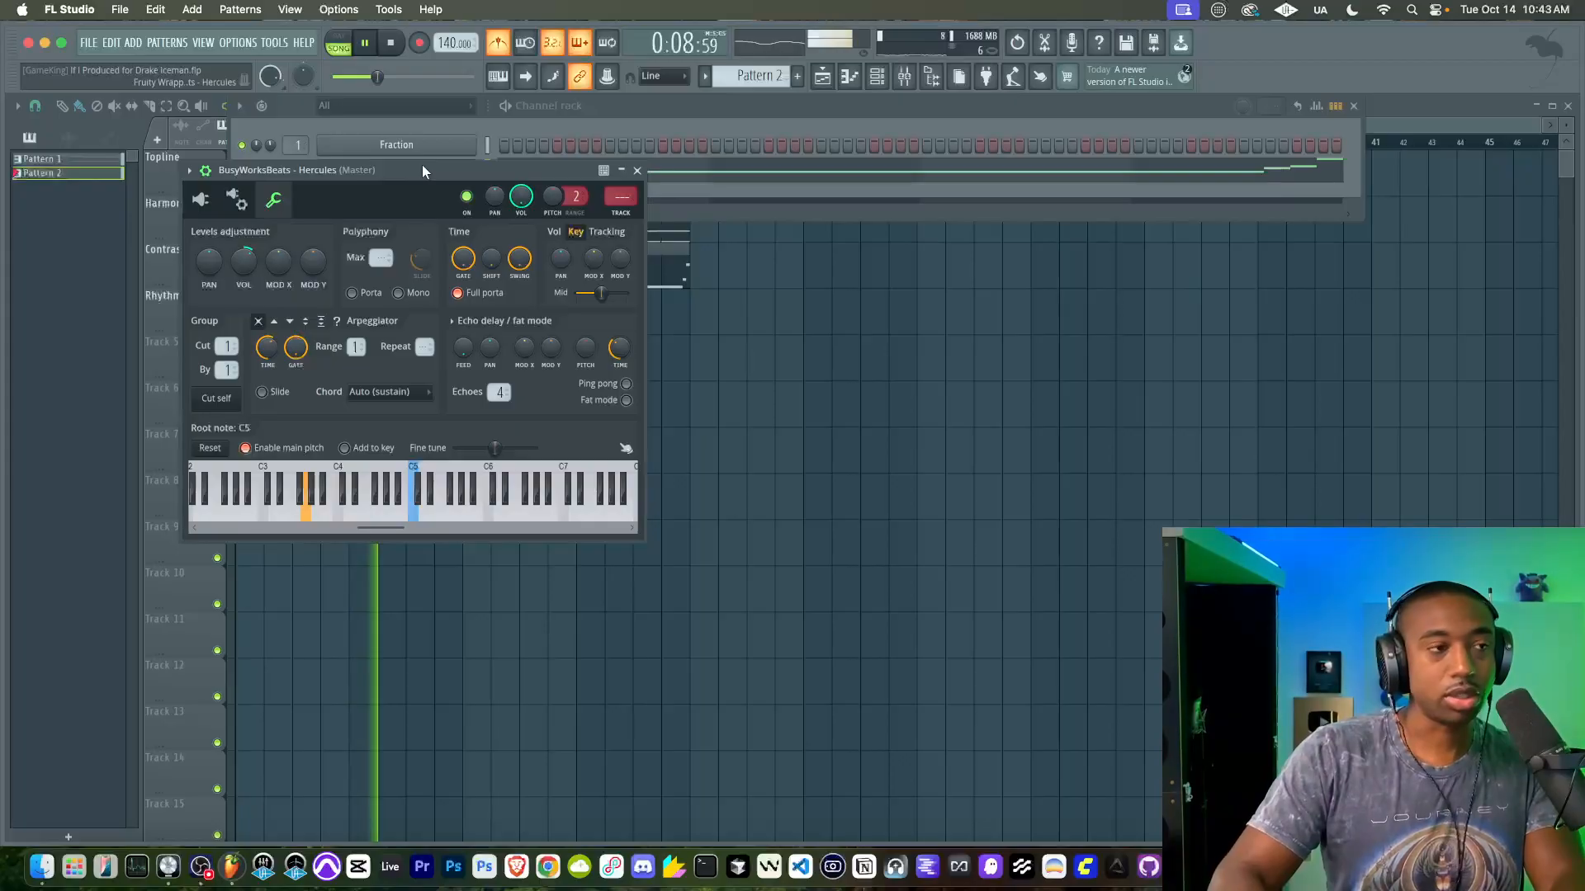
pyautogui.press('F9')
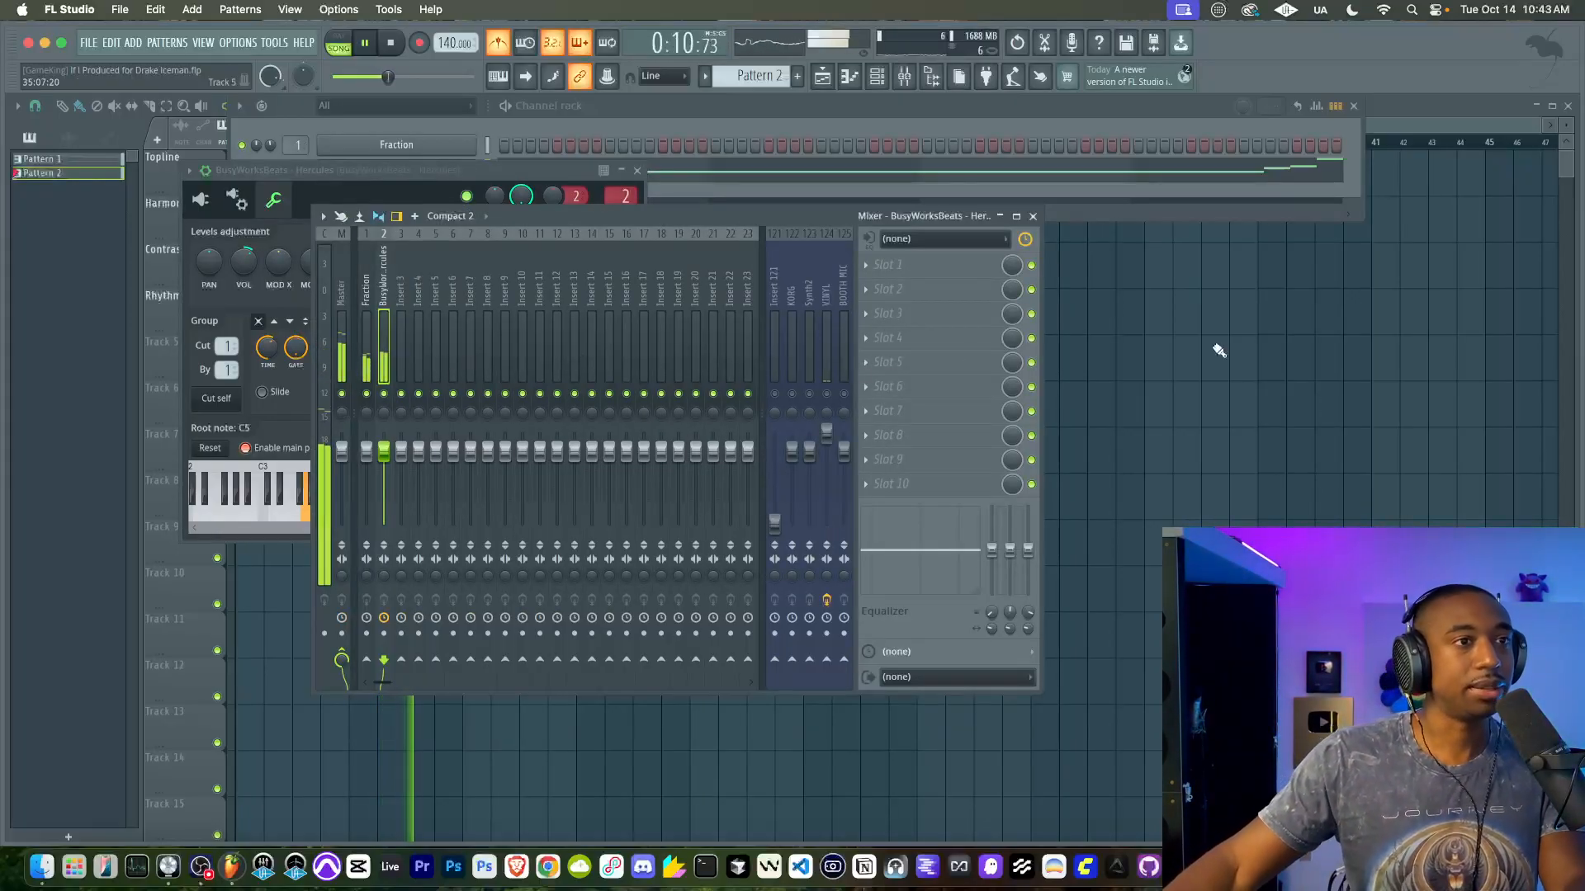
pyautogui.press('F12')
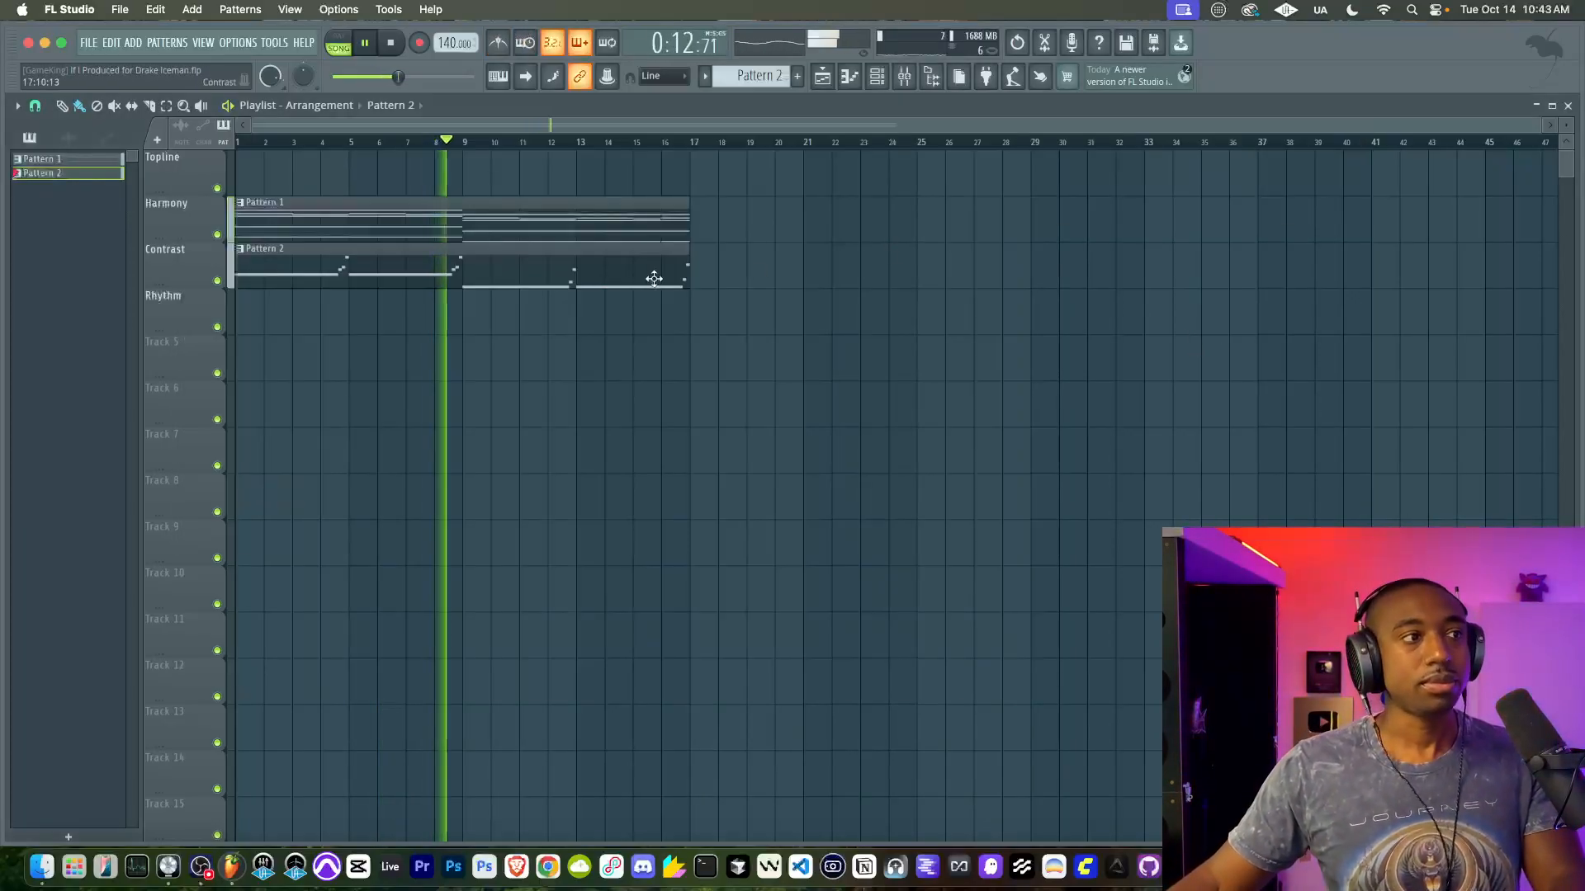
# Step: Set Hercules's volume multiplier to about 137% and its output gain to 1.00
pyautogui.press('F6')
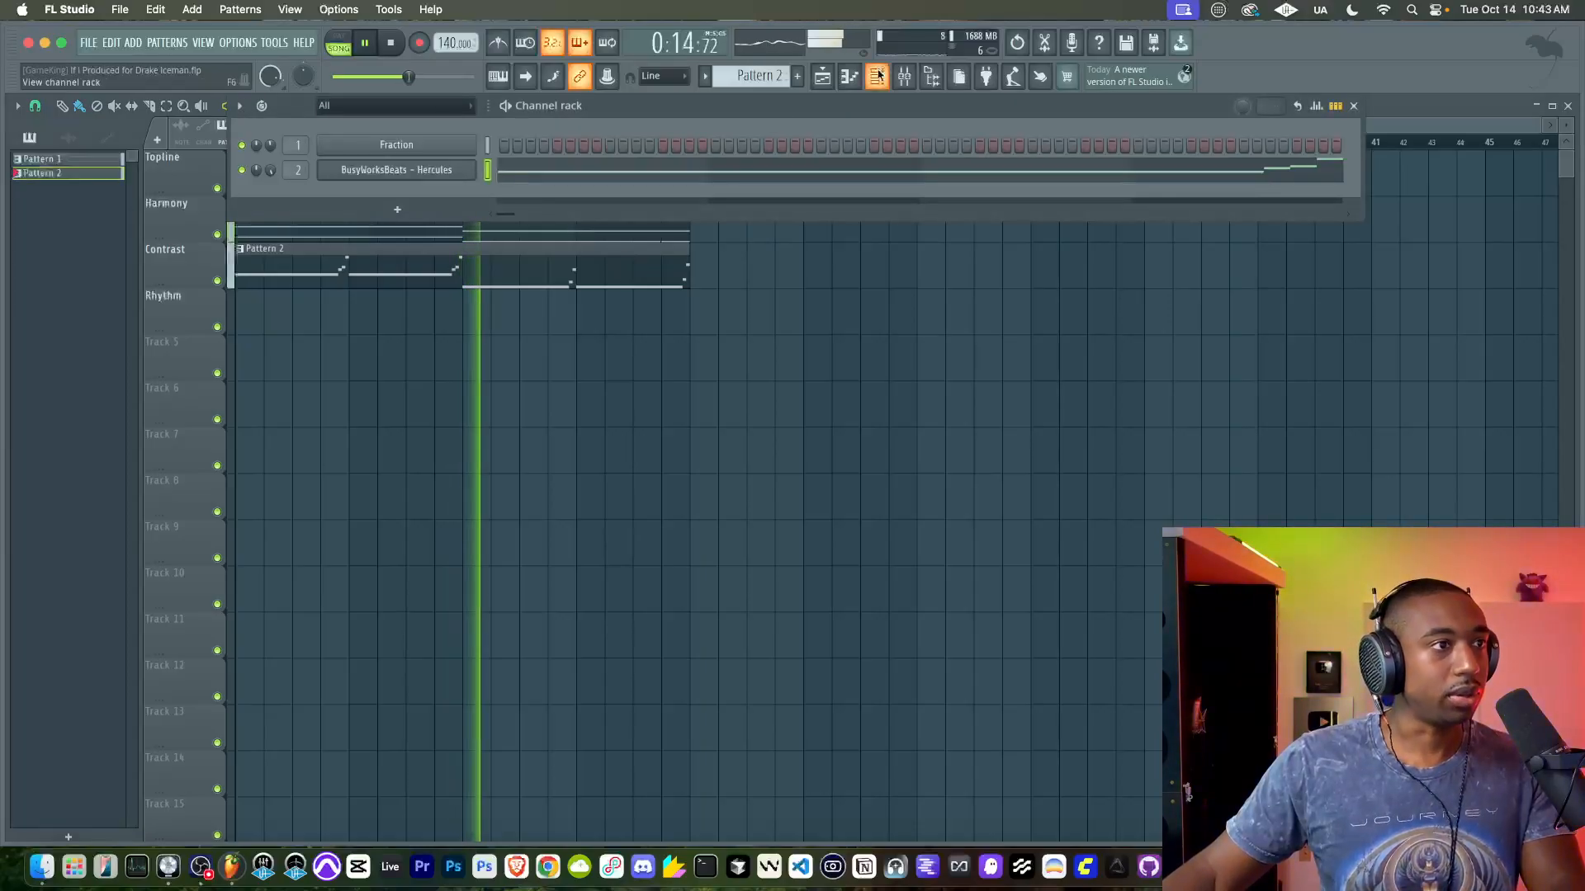
pyautogui.click(378, 172)
pyautogui.moveTo(245, 274); pyautogui.dragTo(248, 269)
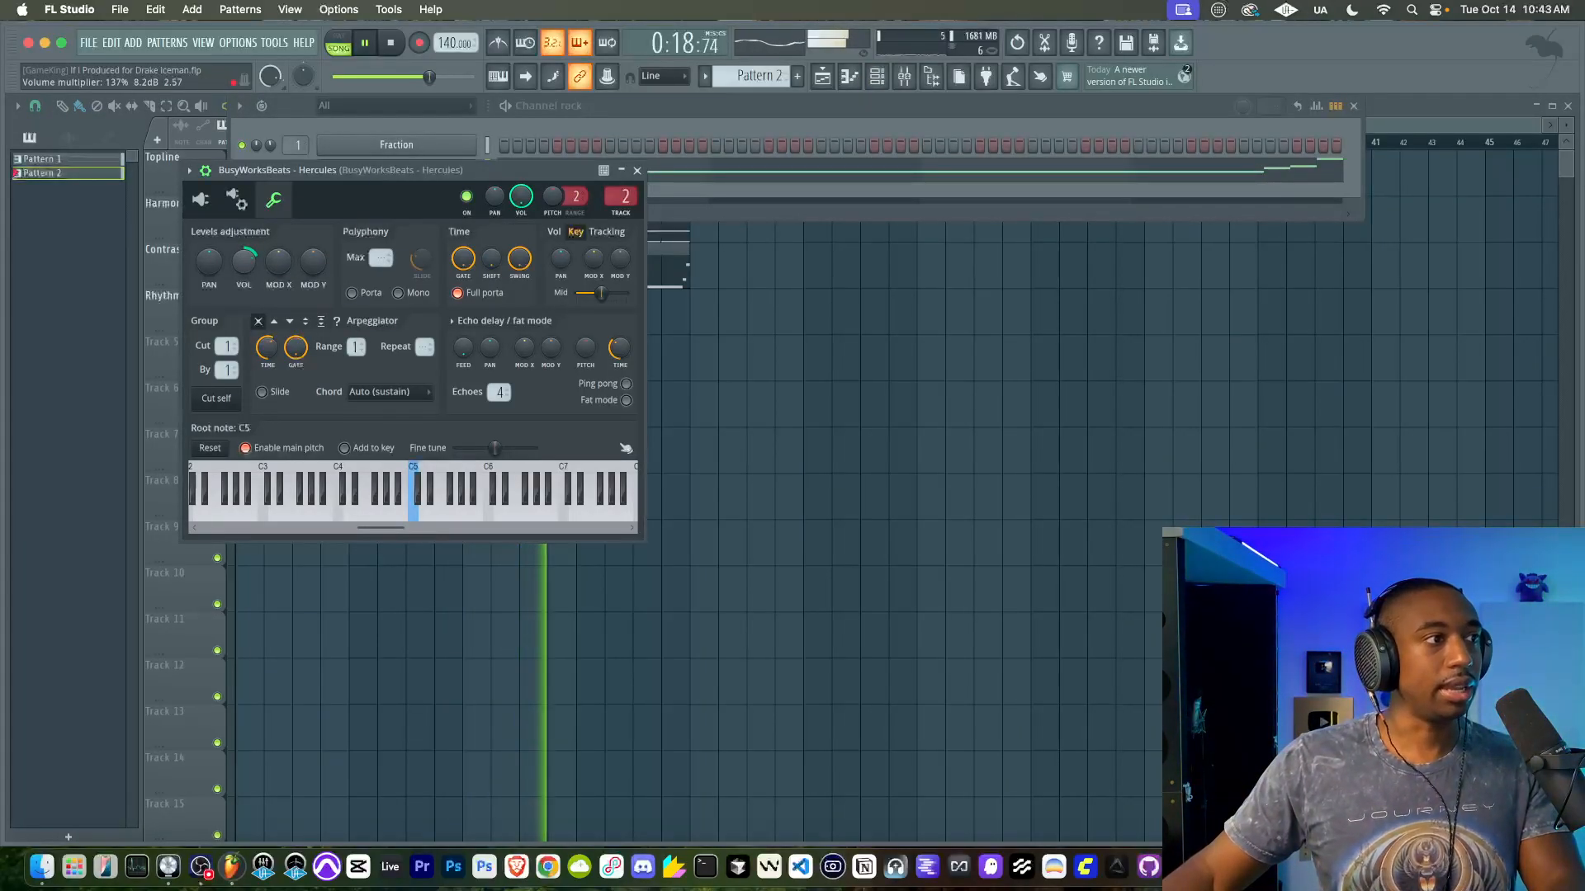
pyautogui.click(200, 199)
pyautogui.press('space')
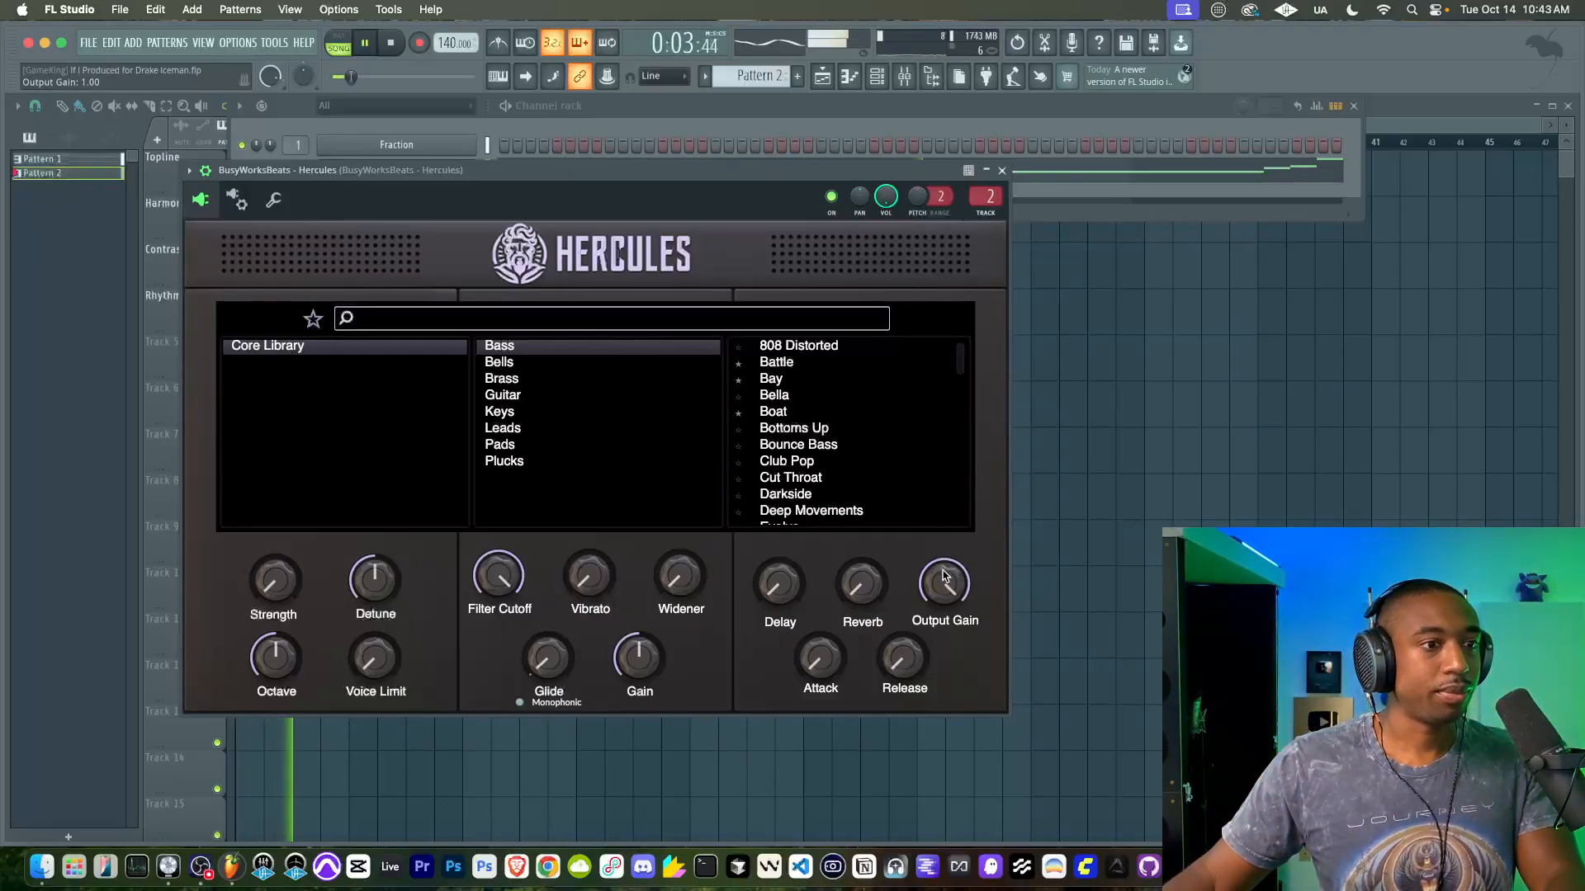
pyautogui.press('Escape')
pyautogui.press('Escape')
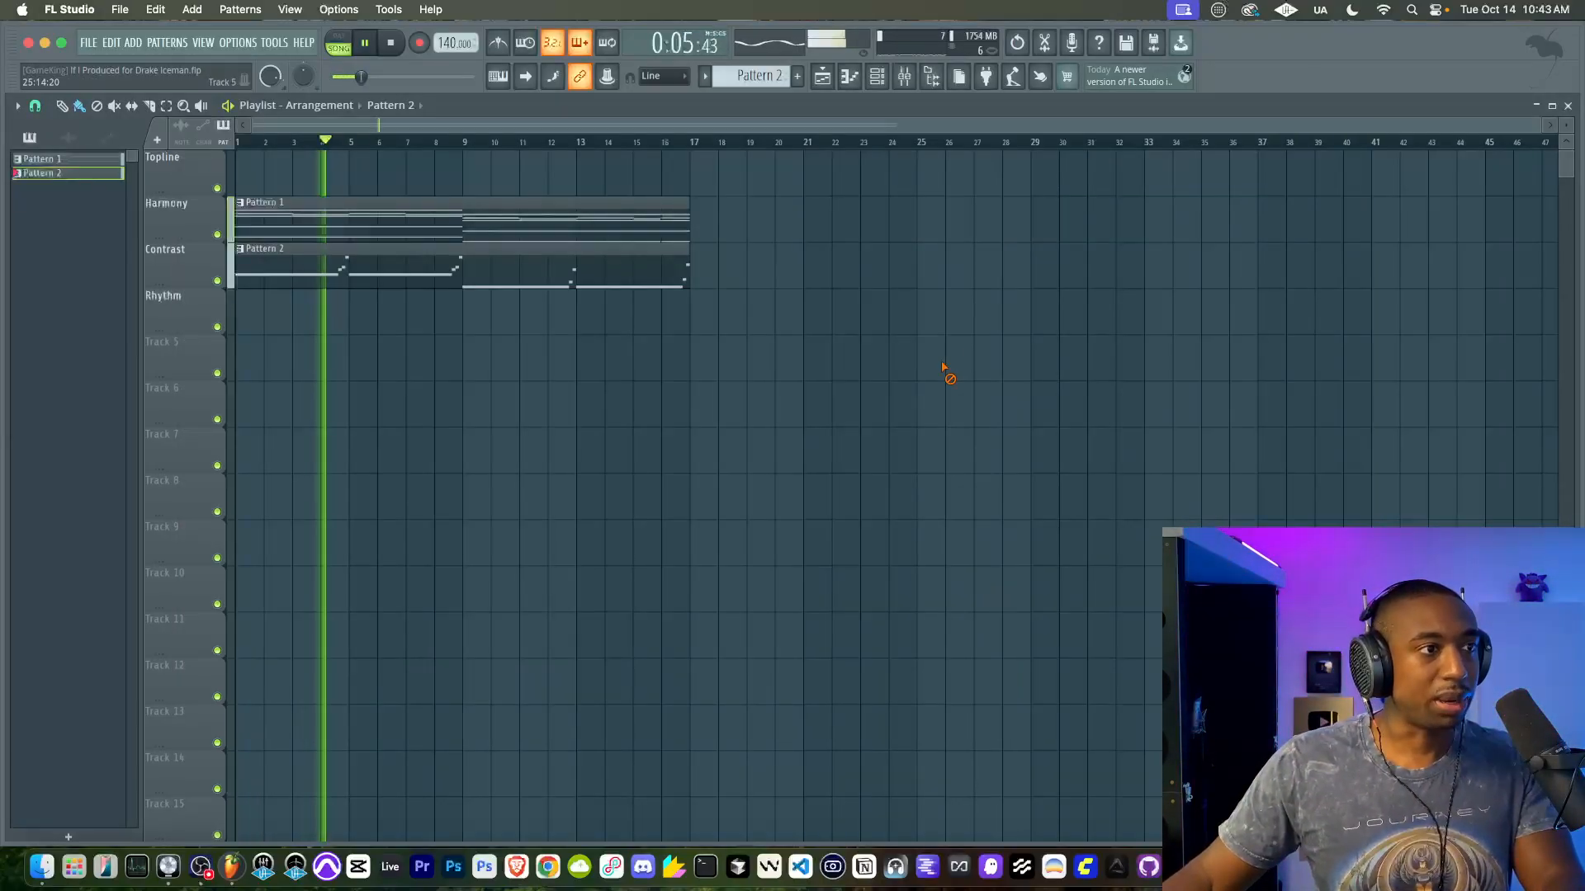
# Step: Create an empty Pattern 3 with the channel rack open
pyautogui.press('F6')
pyautogui.press('F4')
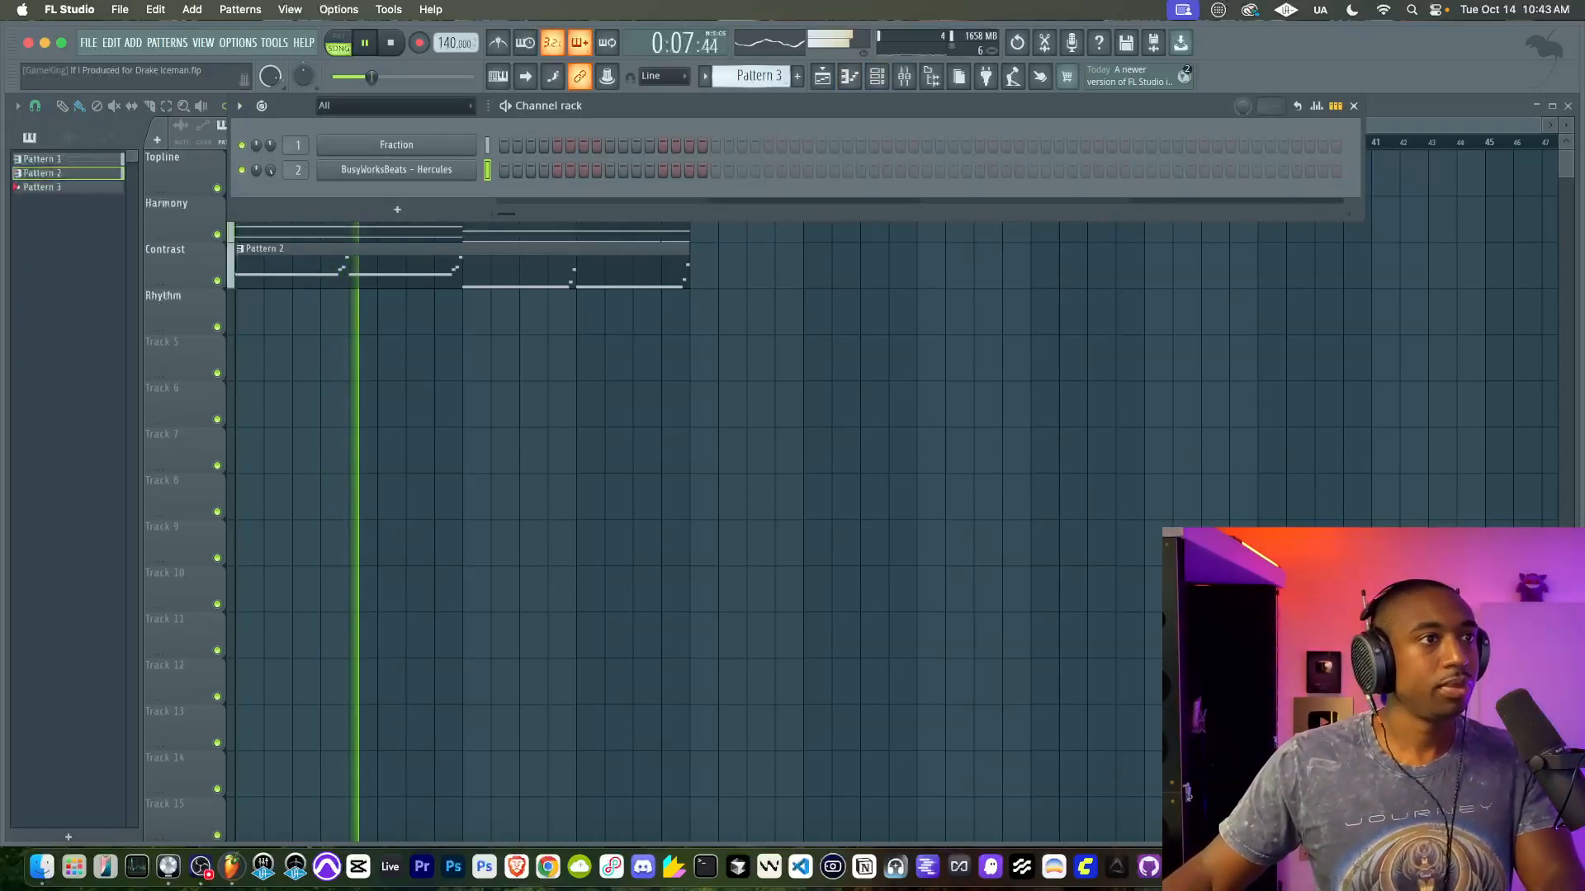
# Step: Add a second Fraction instance to the channel rack and load its Add Go-To Bells preset from the Bells category
pyautogui.click(398, 210)
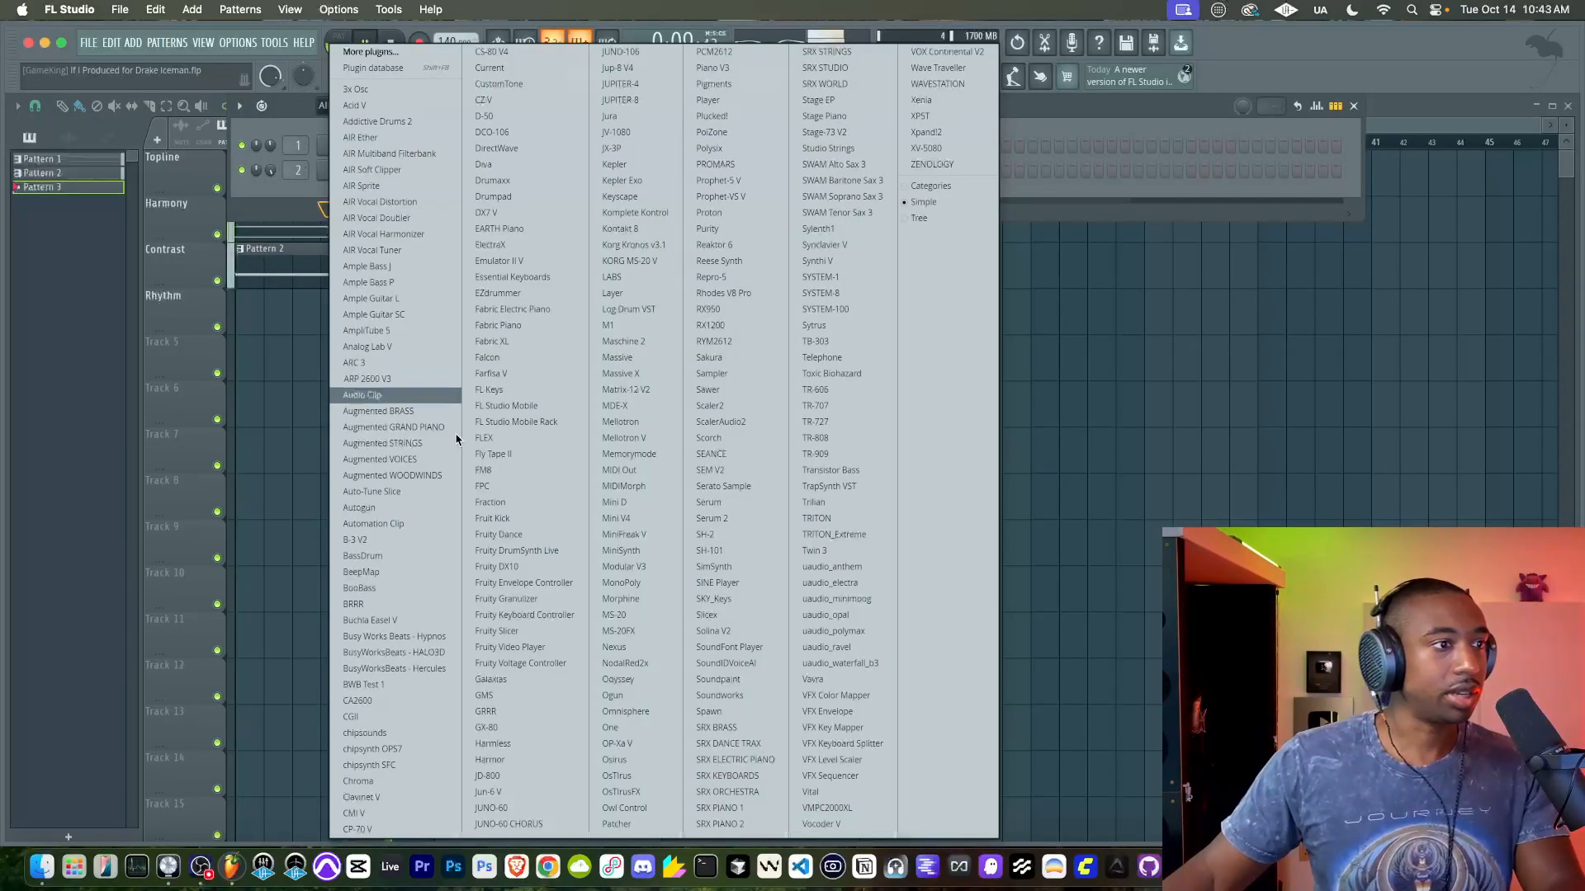
pyautogui.click(512, 503)
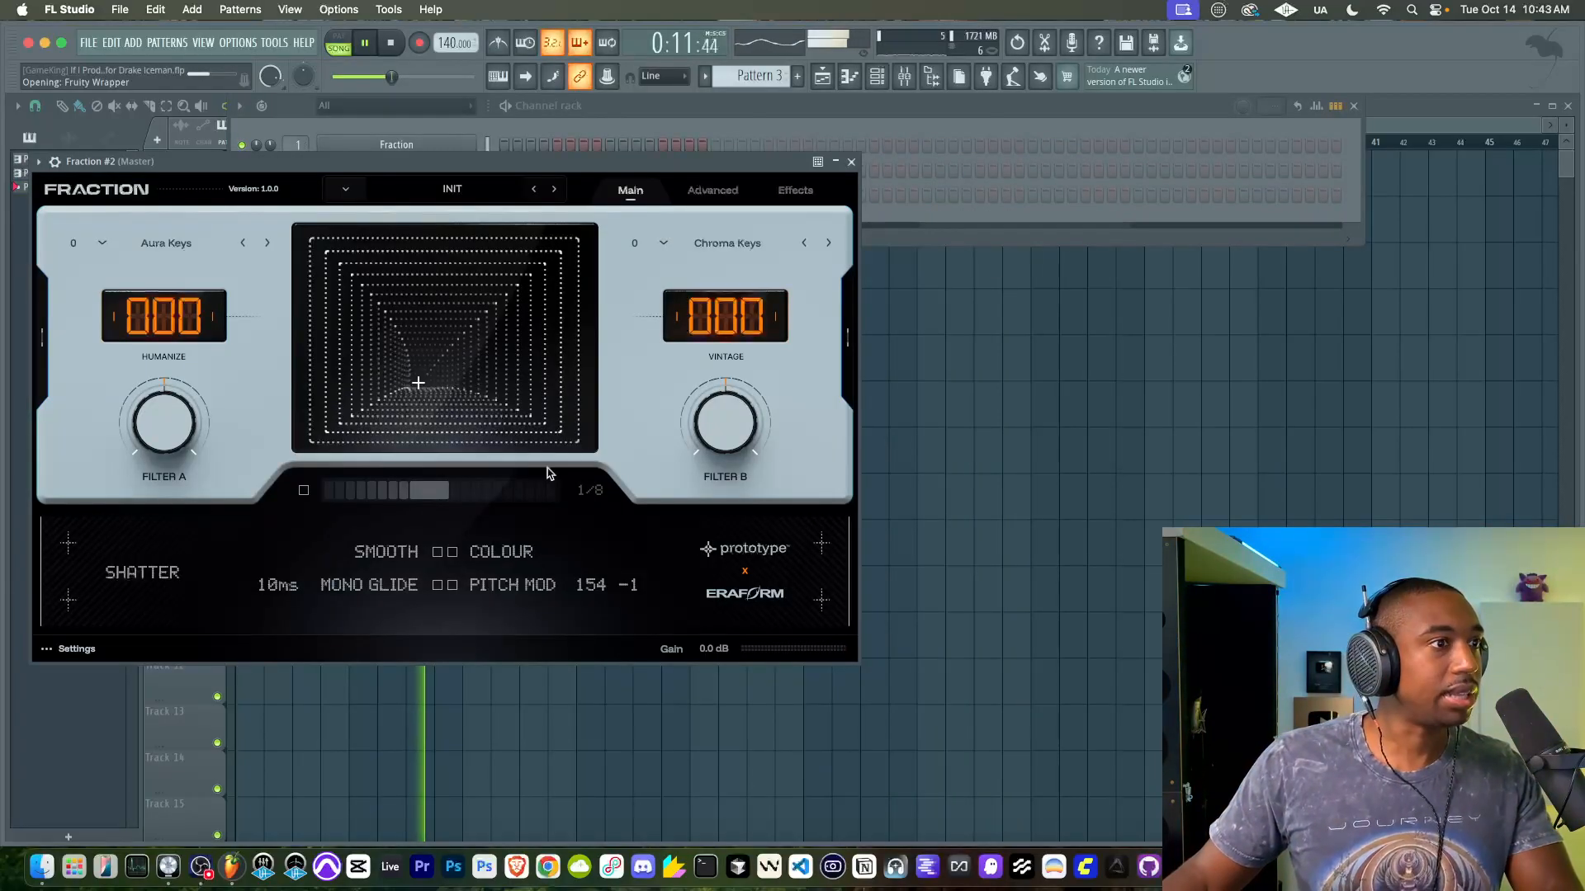
pyautogui.click(467, 193)
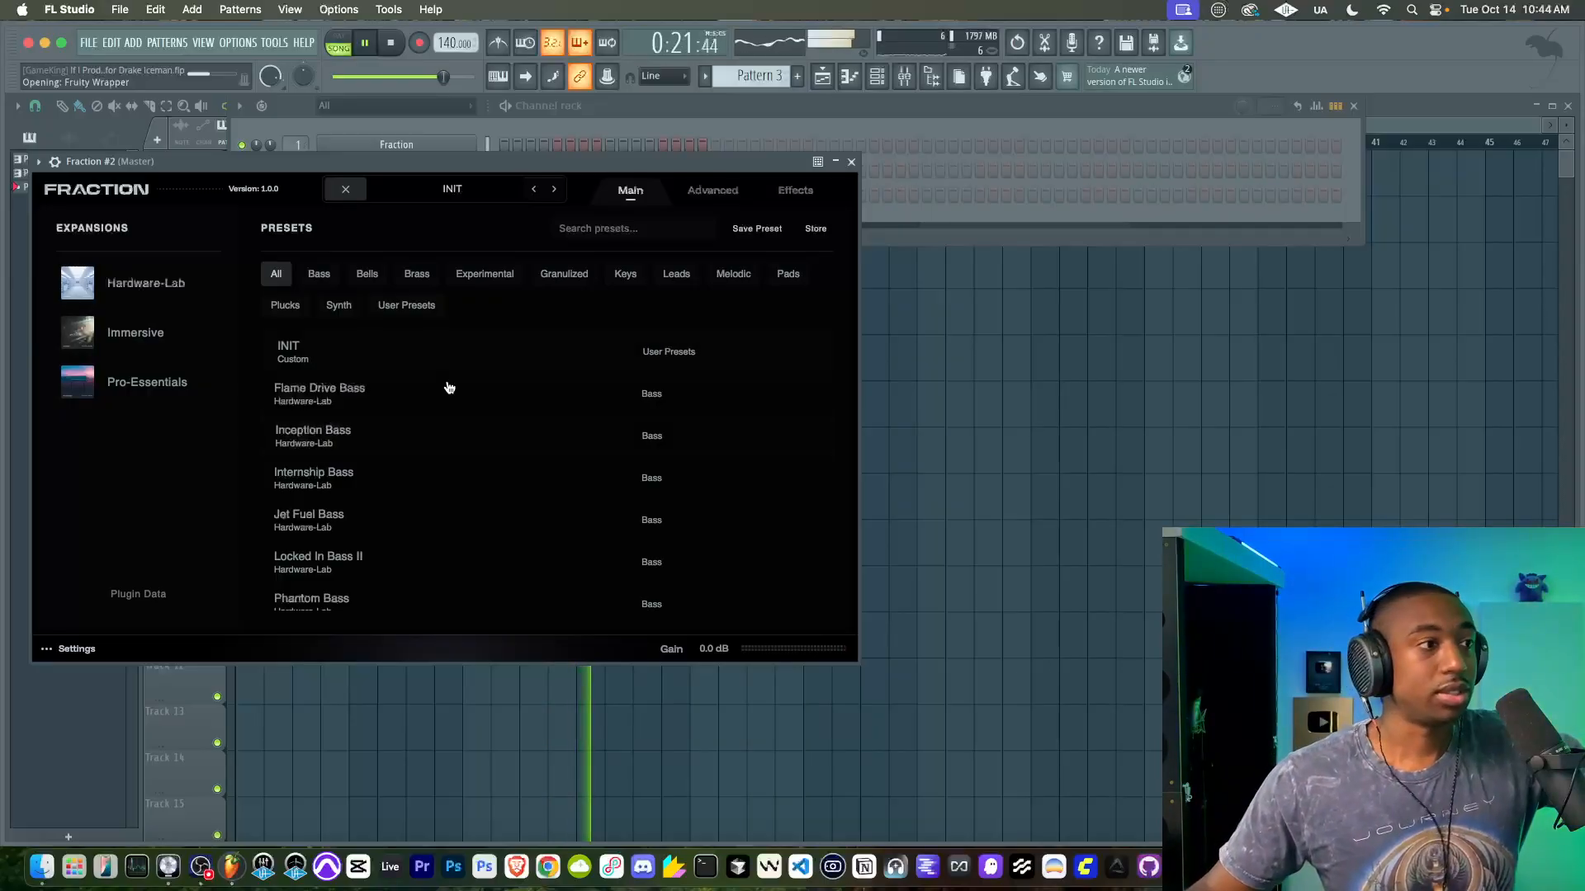
pyautogui.click(368, 276)
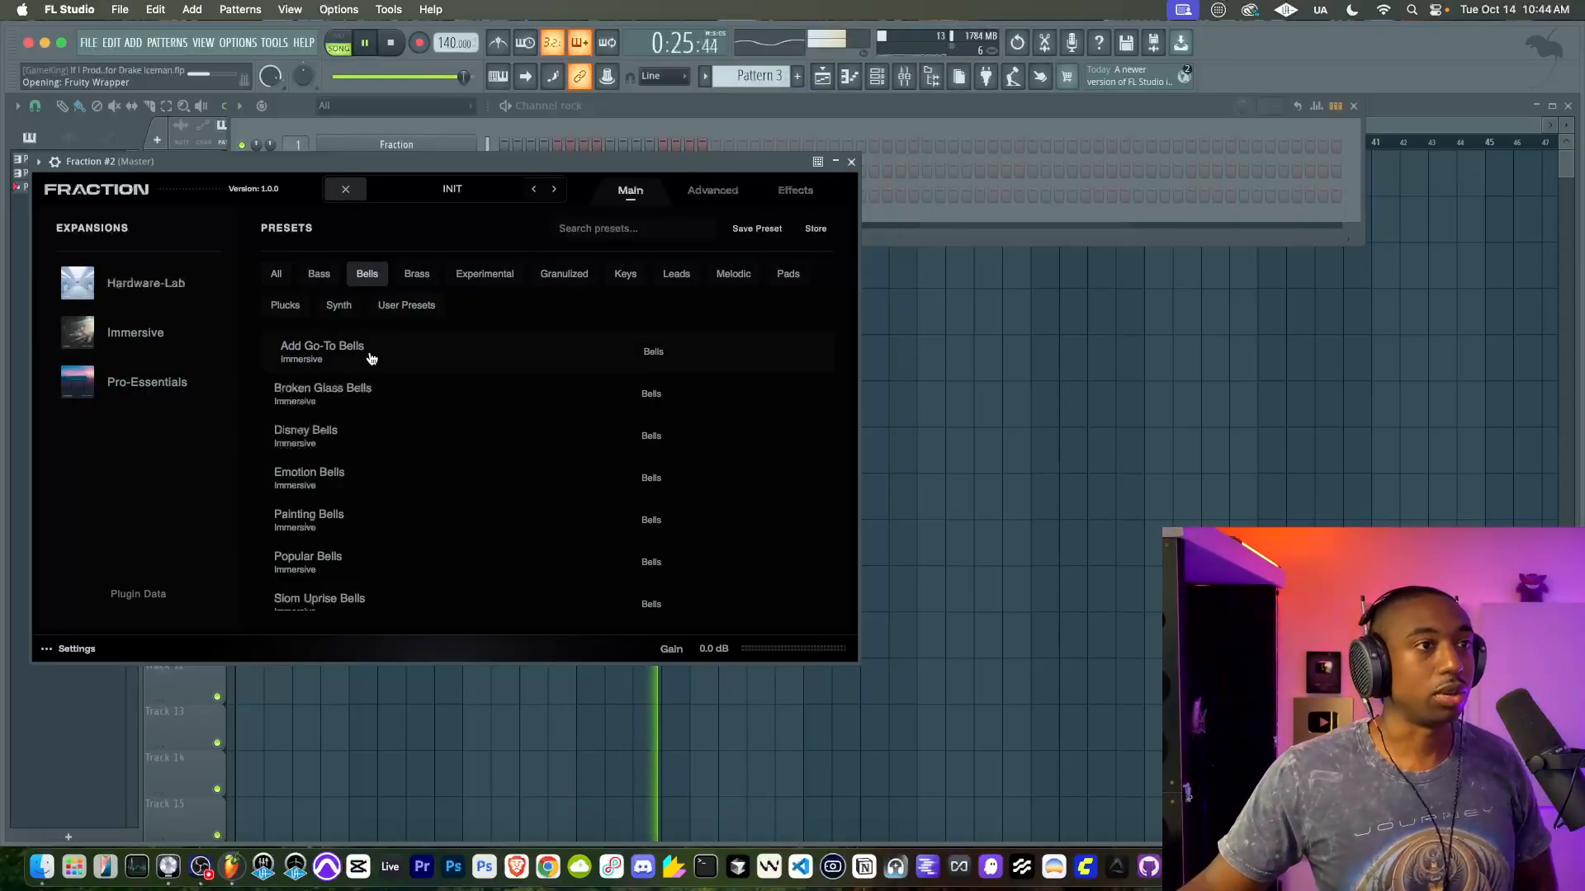
pyautogui.click(374, 356)
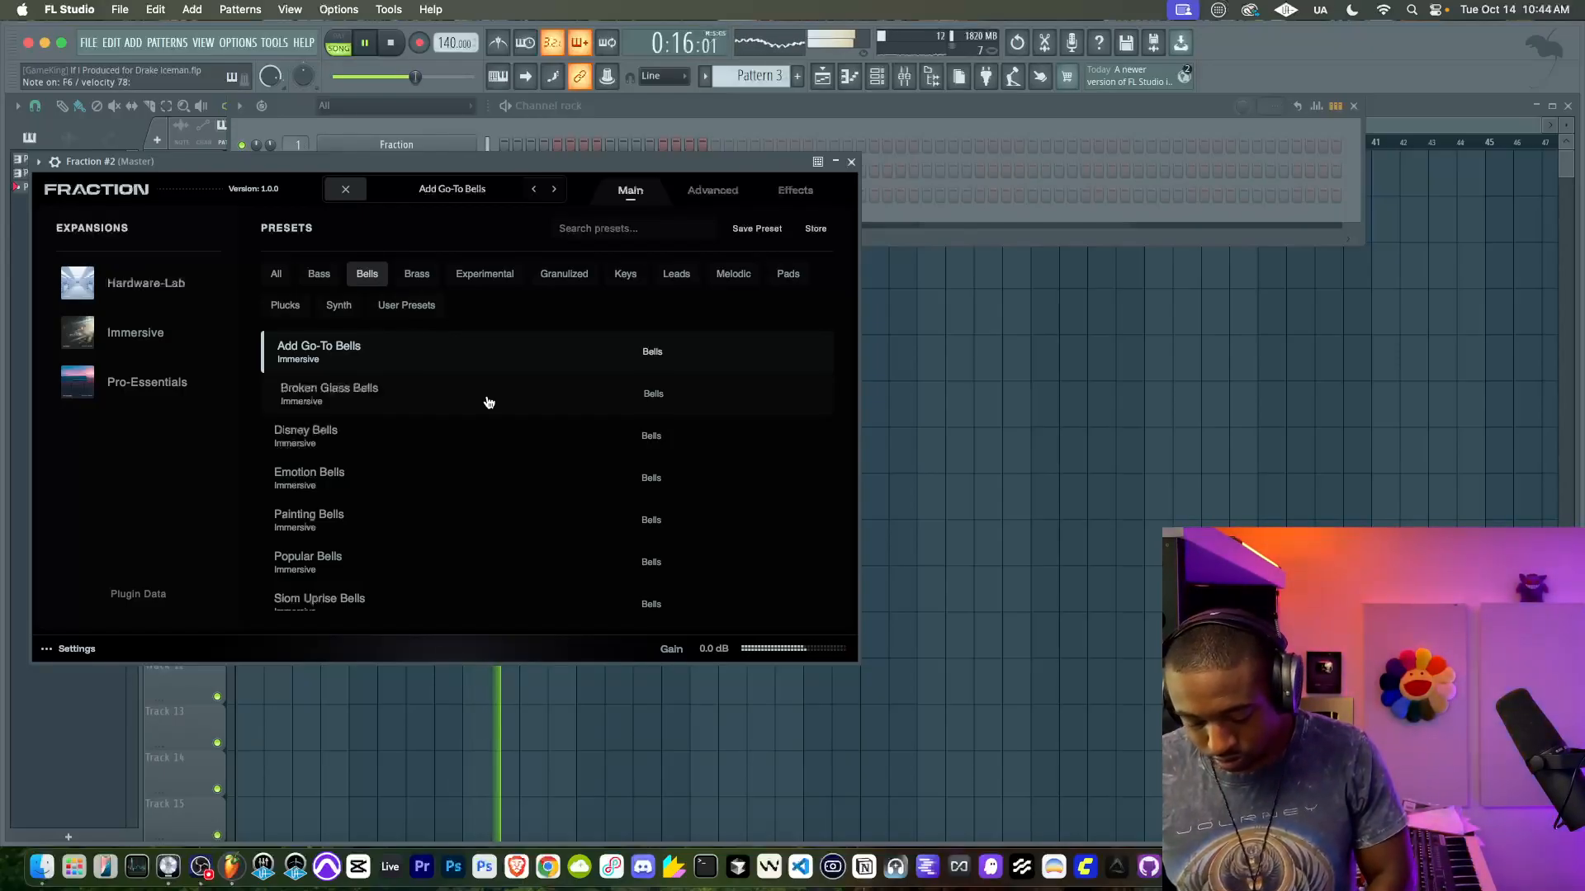
pyautogui.click(849, 162)
pyautogui.press('space')
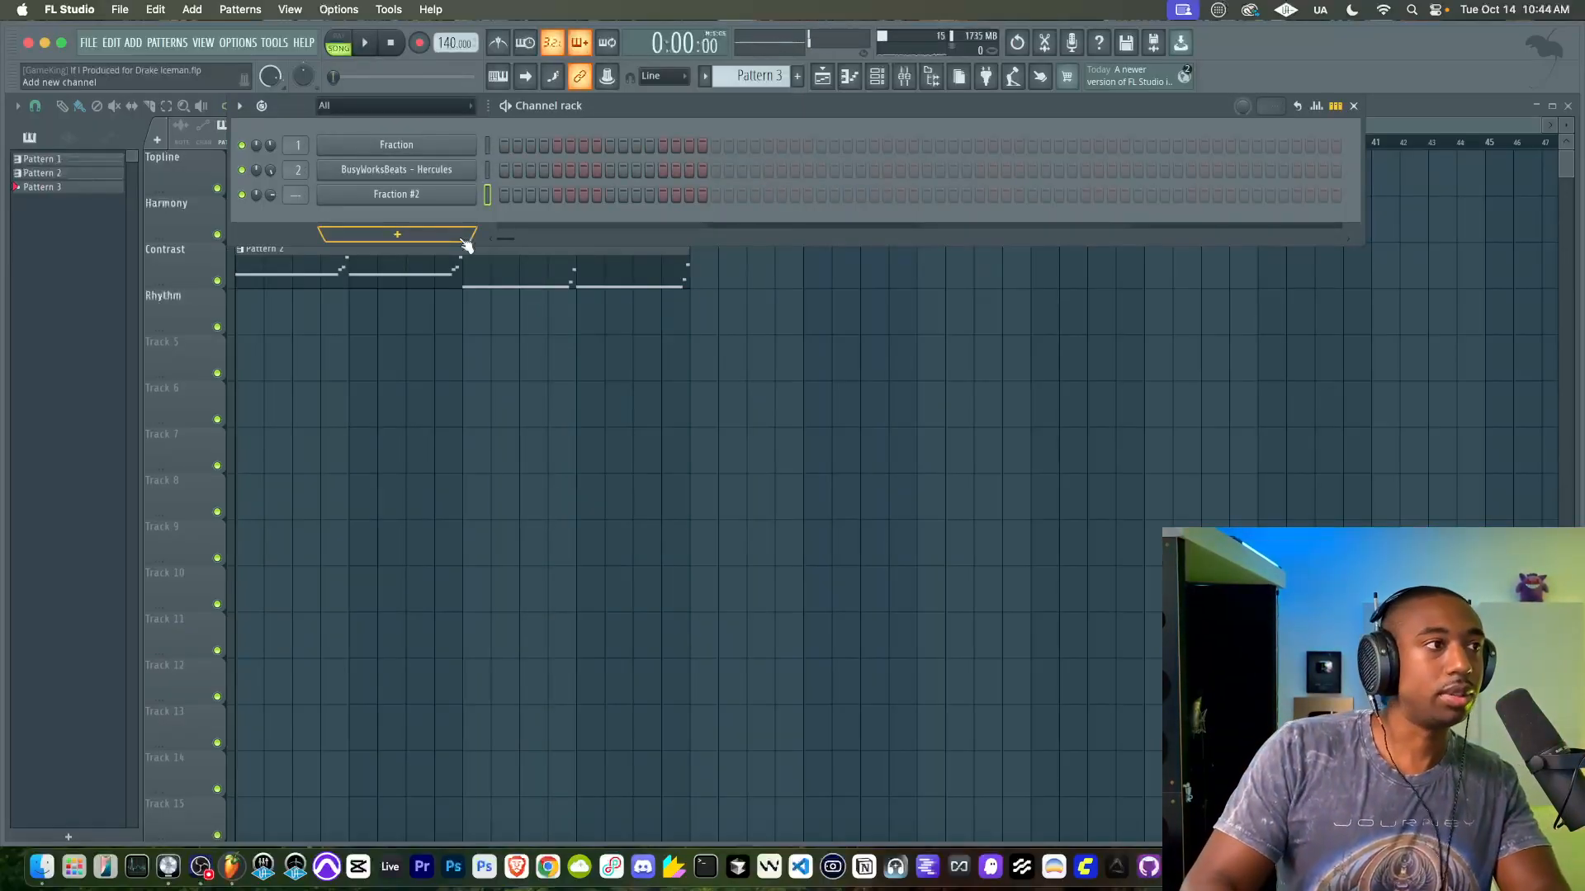
# Step: Route the Fraction #2 channel to mixer insert 3, save the project and bring the full playlist back into view
pyautogui.hotkey('ctrl', 'l')
pyautogui.hotkey('ctrl', 's')
pyautogui.press('F5')
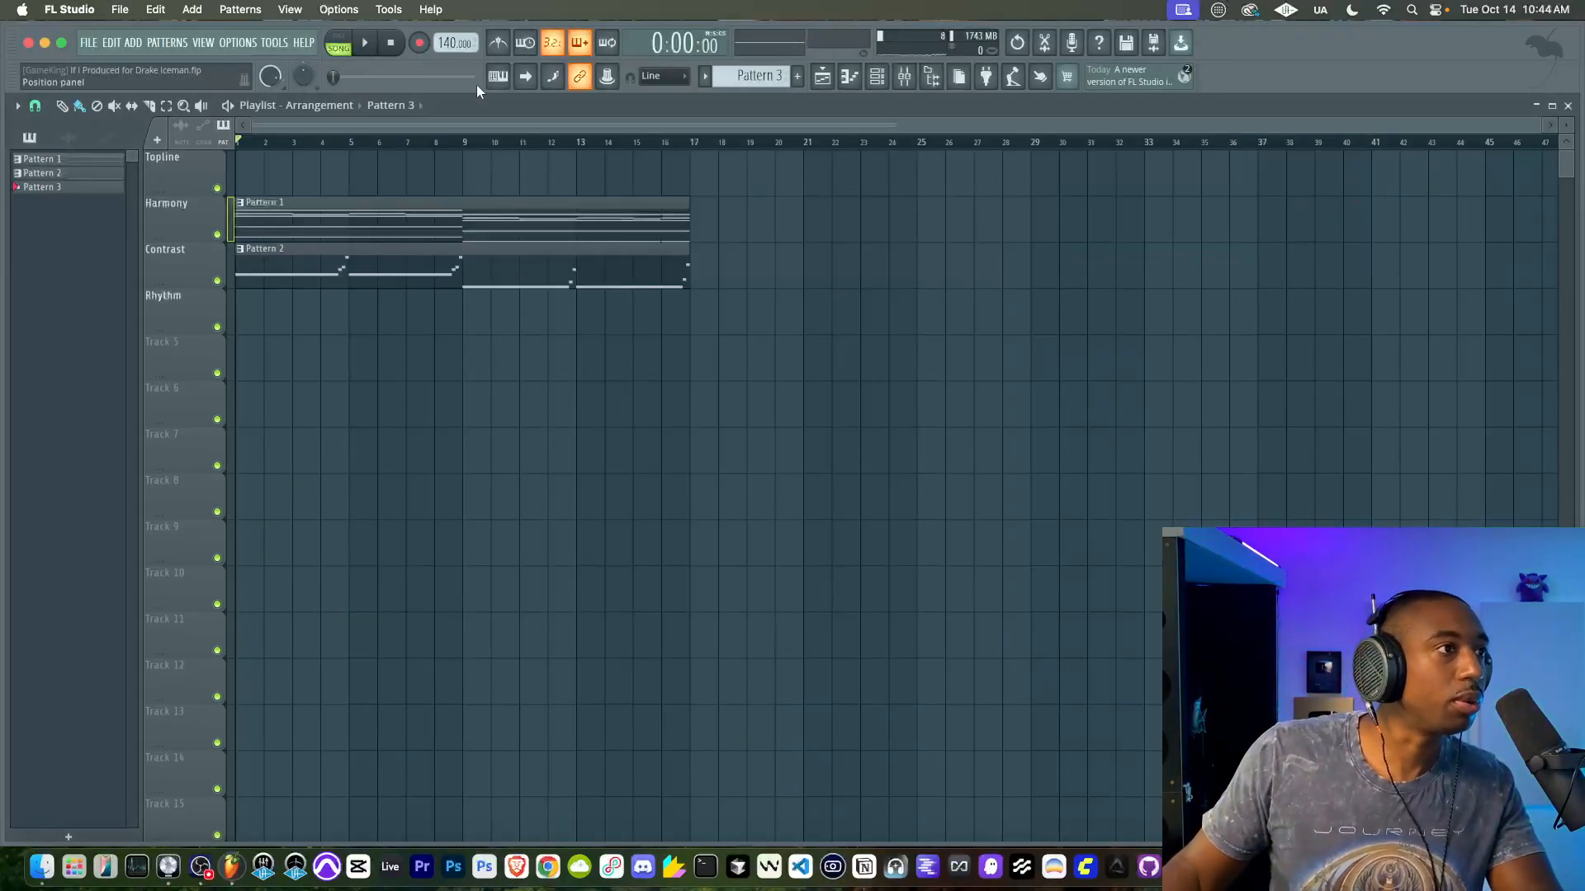
# Step: Record the bell melody as Pattern 3 on the Topline track across 16 bars, with the metronome on
pyautogui.press('r')
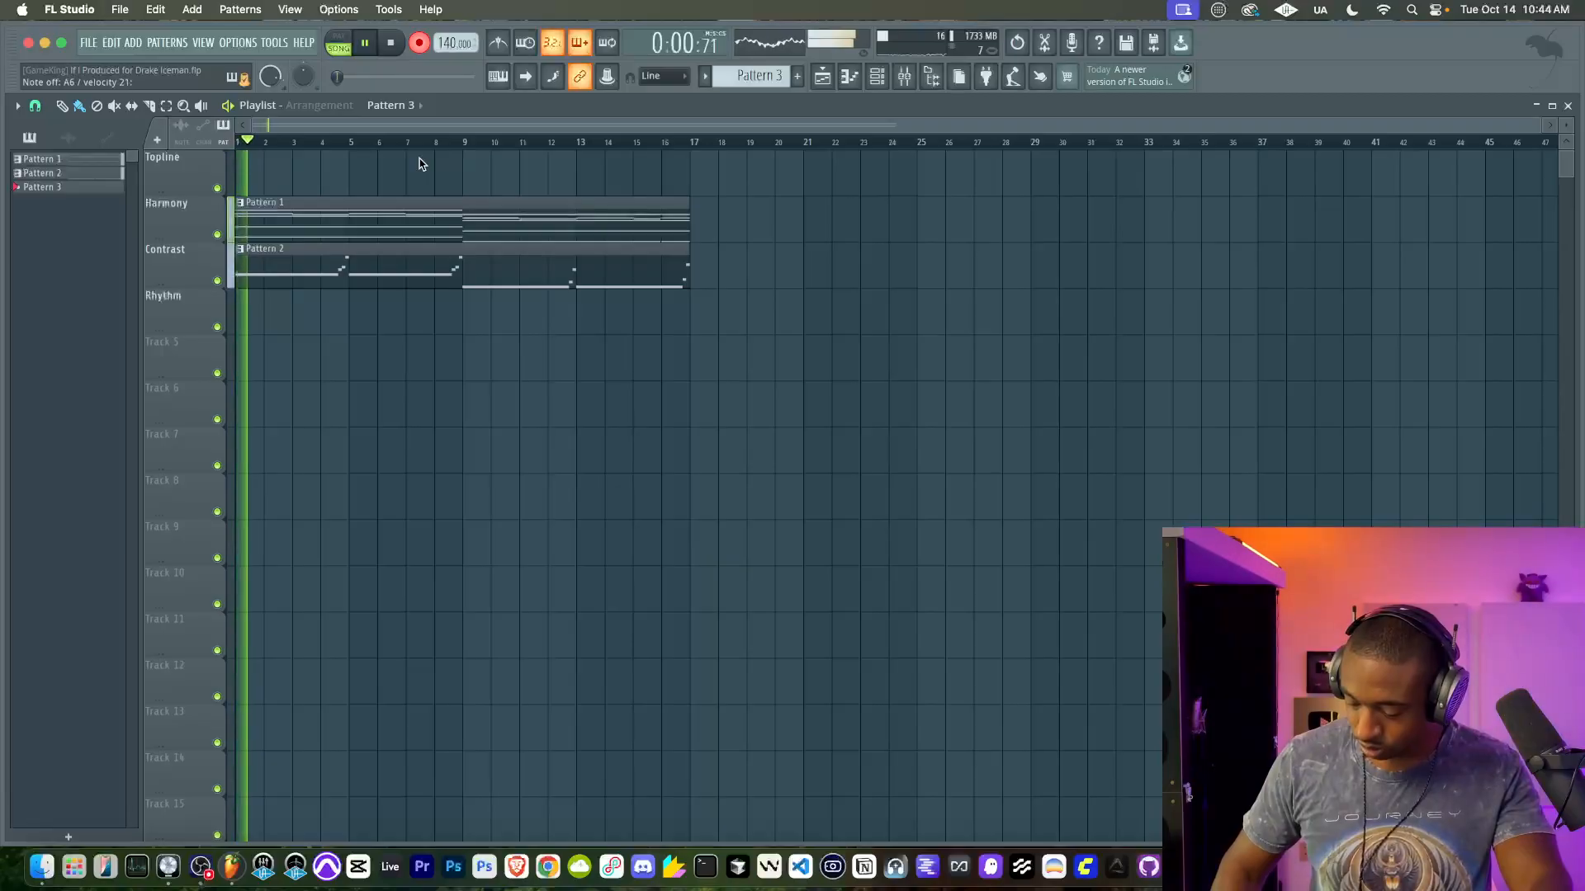
pyautogui.press('space')
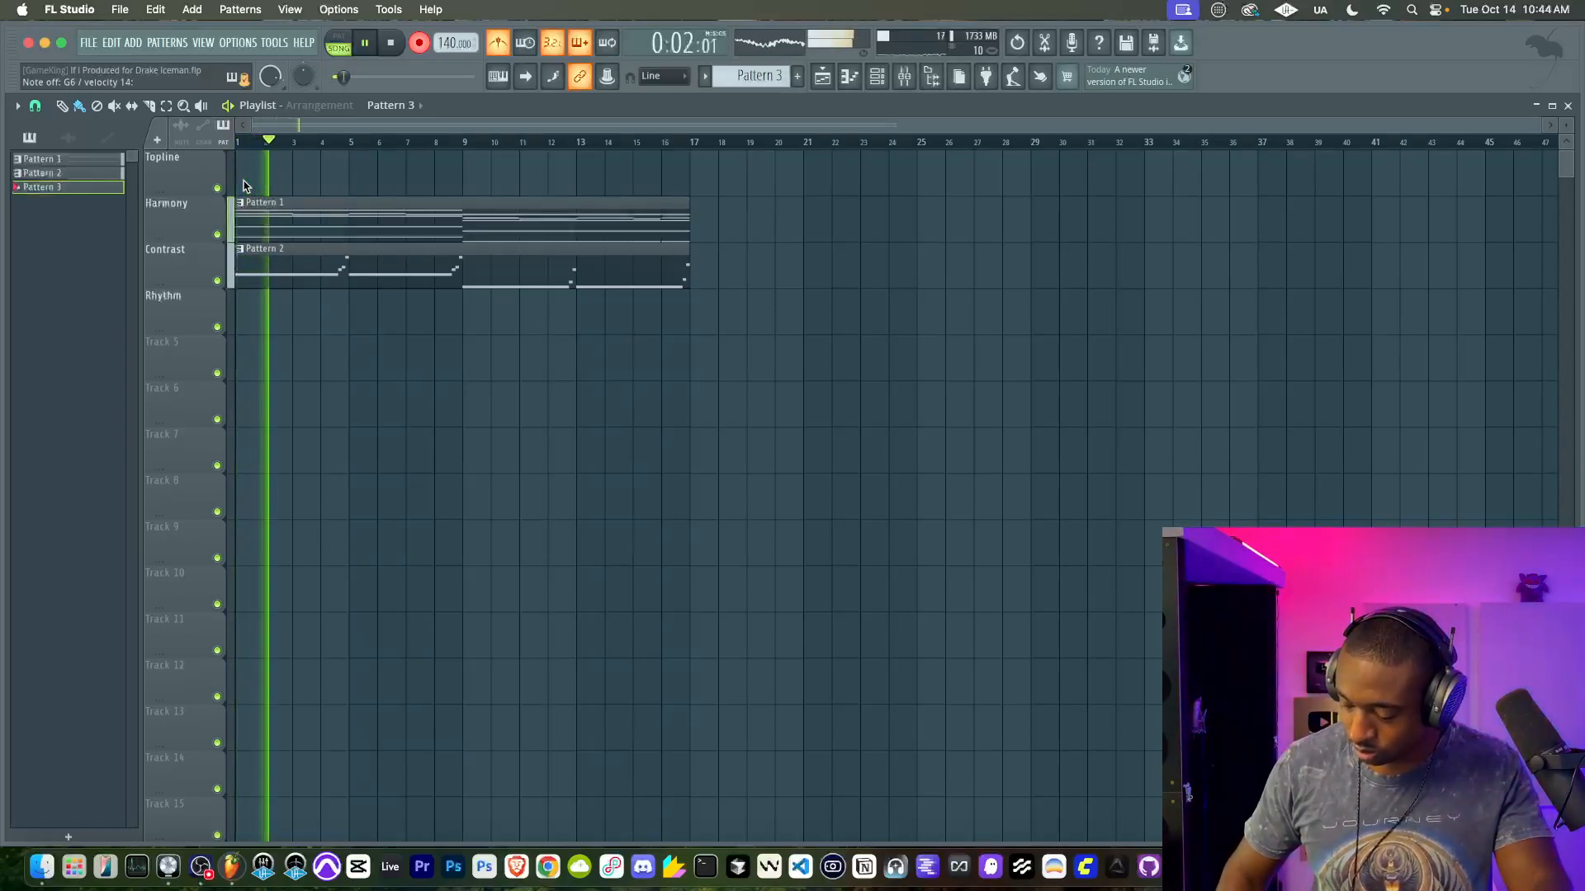
pyautogui.press('space')
pyautogui.press('super+s')
pyautogui.rightClick(244, 181)
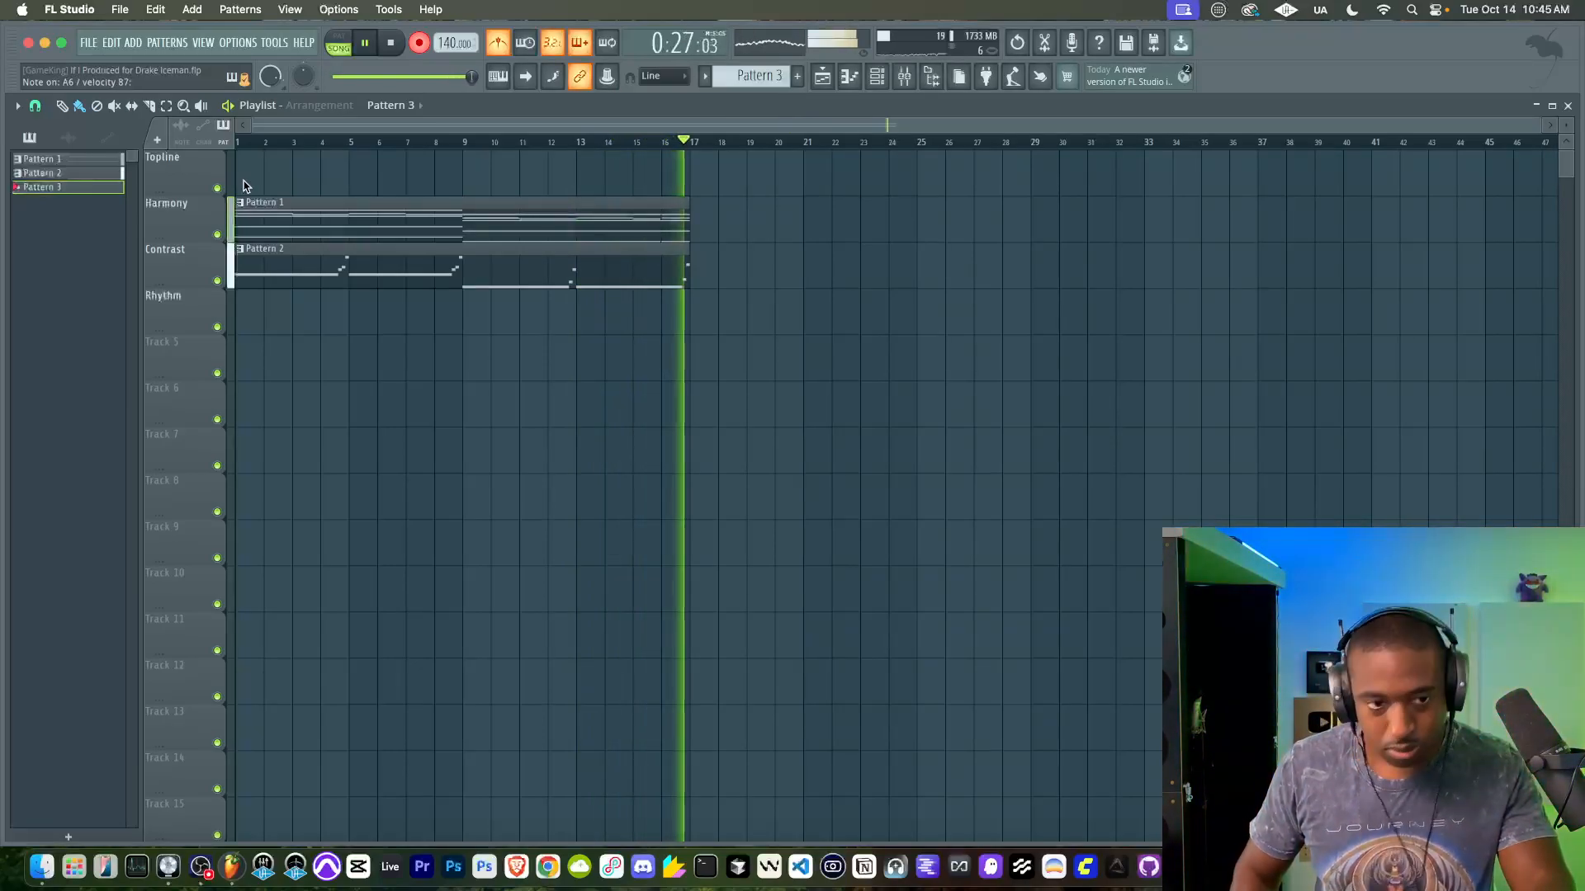
pyautogui.press('space')
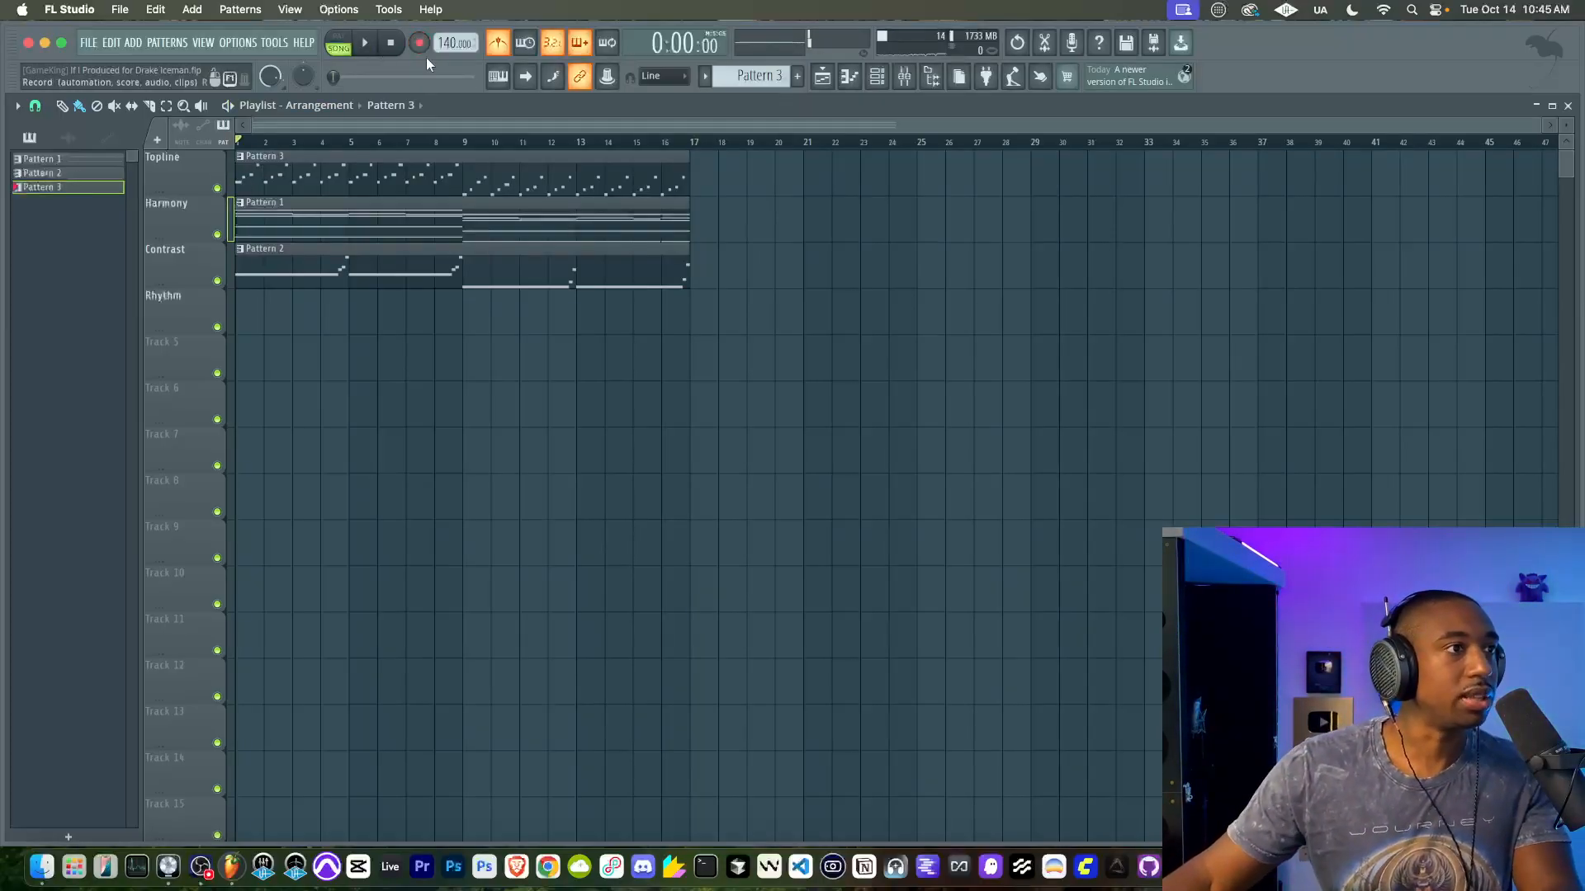
# Step: Review the recorded Pattern 3 bell notes in the piano roll during playback
pyautogui.doubleClick(478, 183)
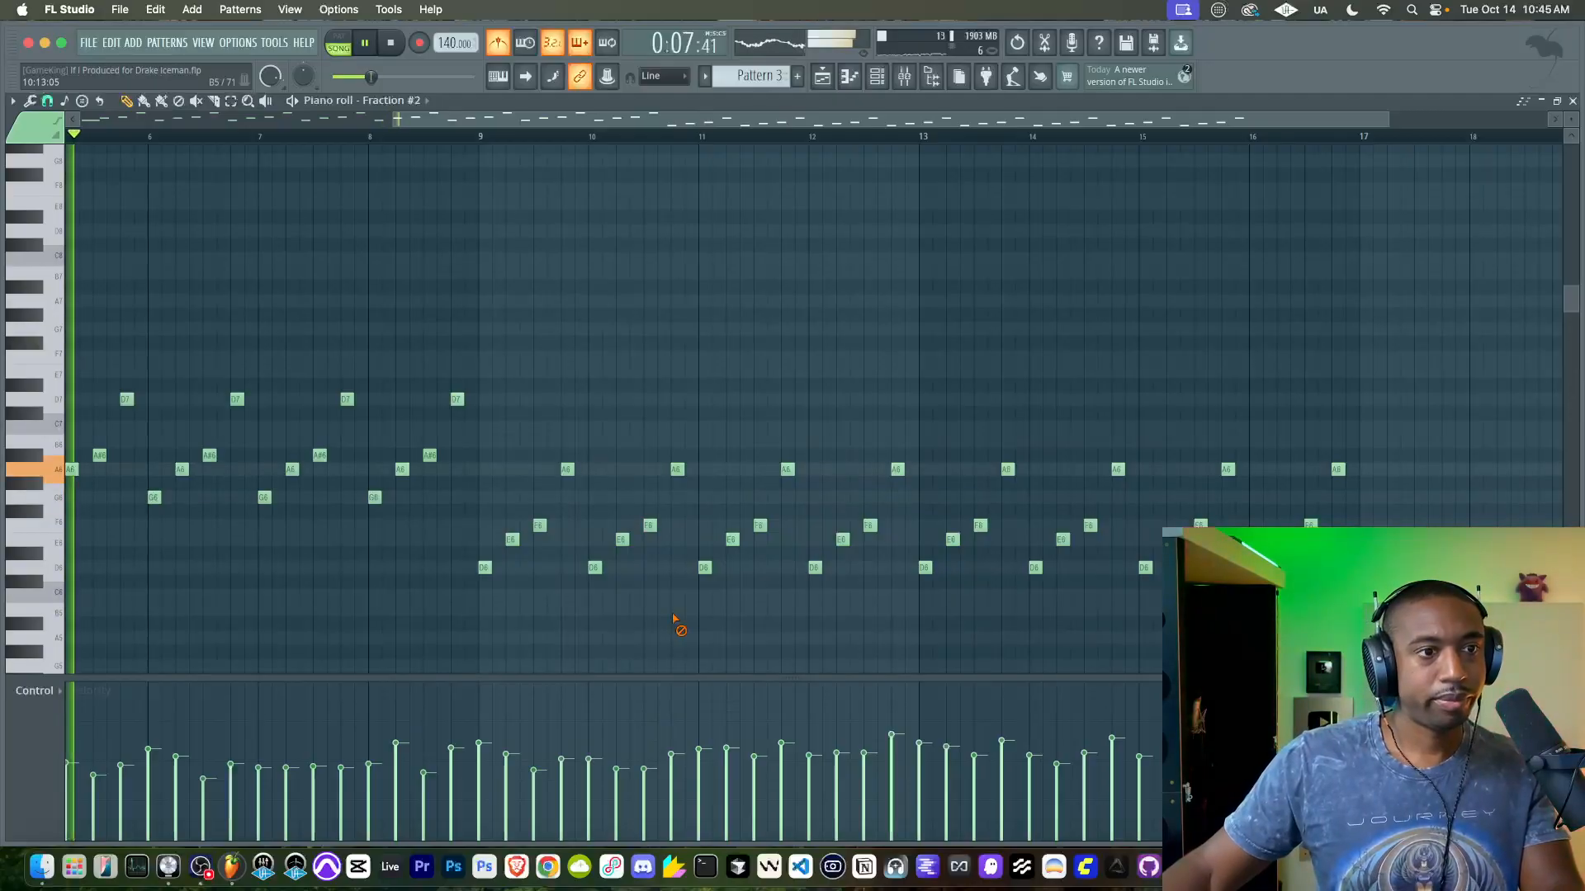
pyautogui.scroll(-2, 672, 620)
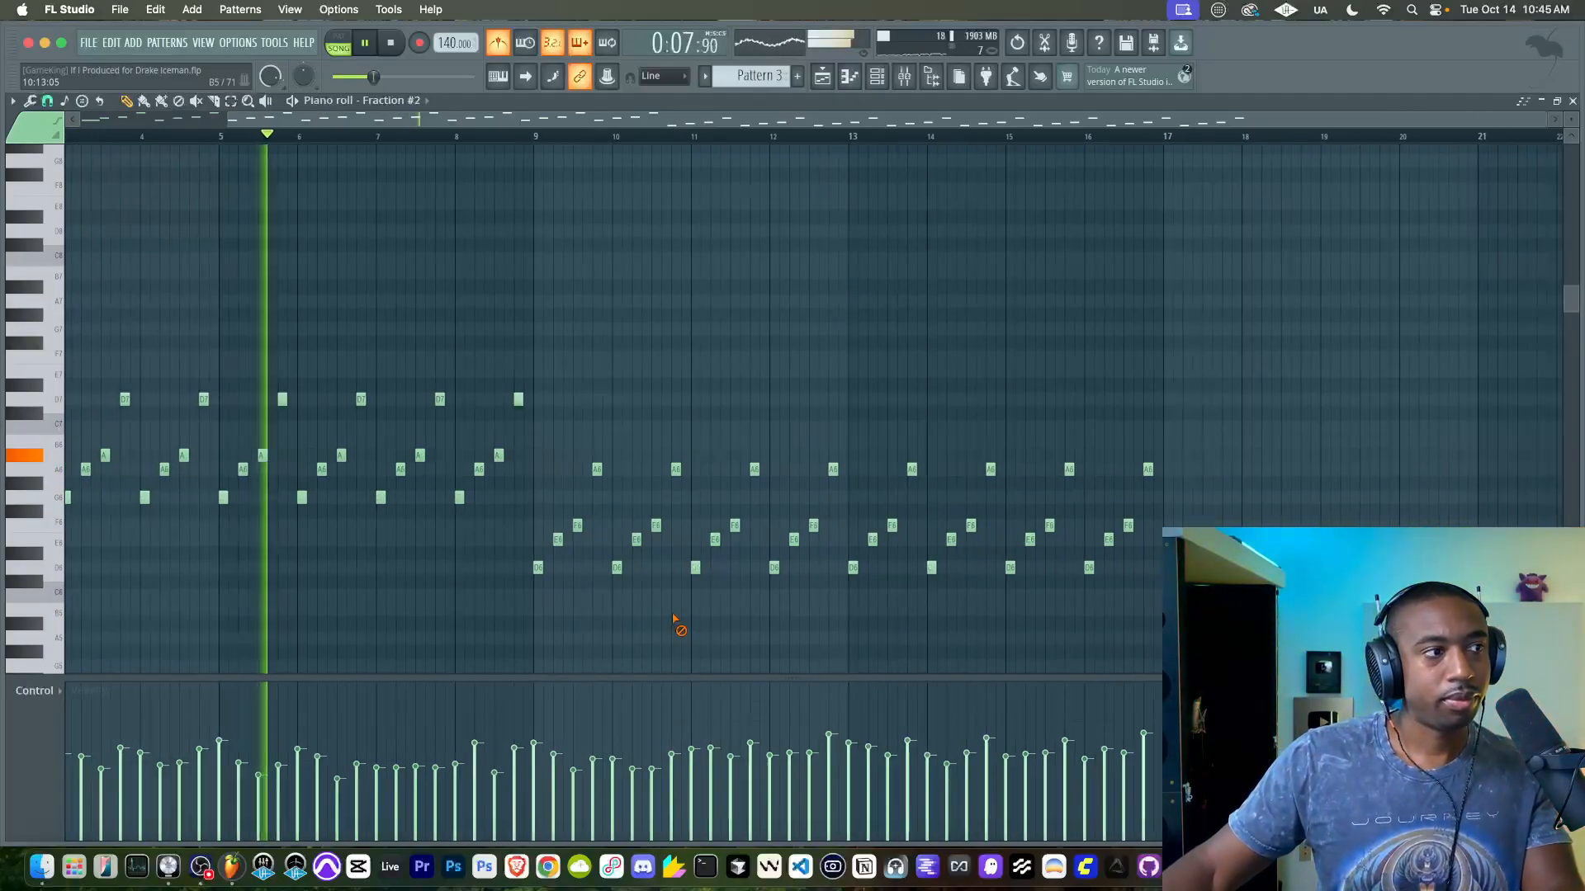
pyautogui.click(1572, 101)
pyautogui.press('space')
# Step: Open the Fraction #2 instrument from the channel rack and start playback
pyautogui.press('F6')
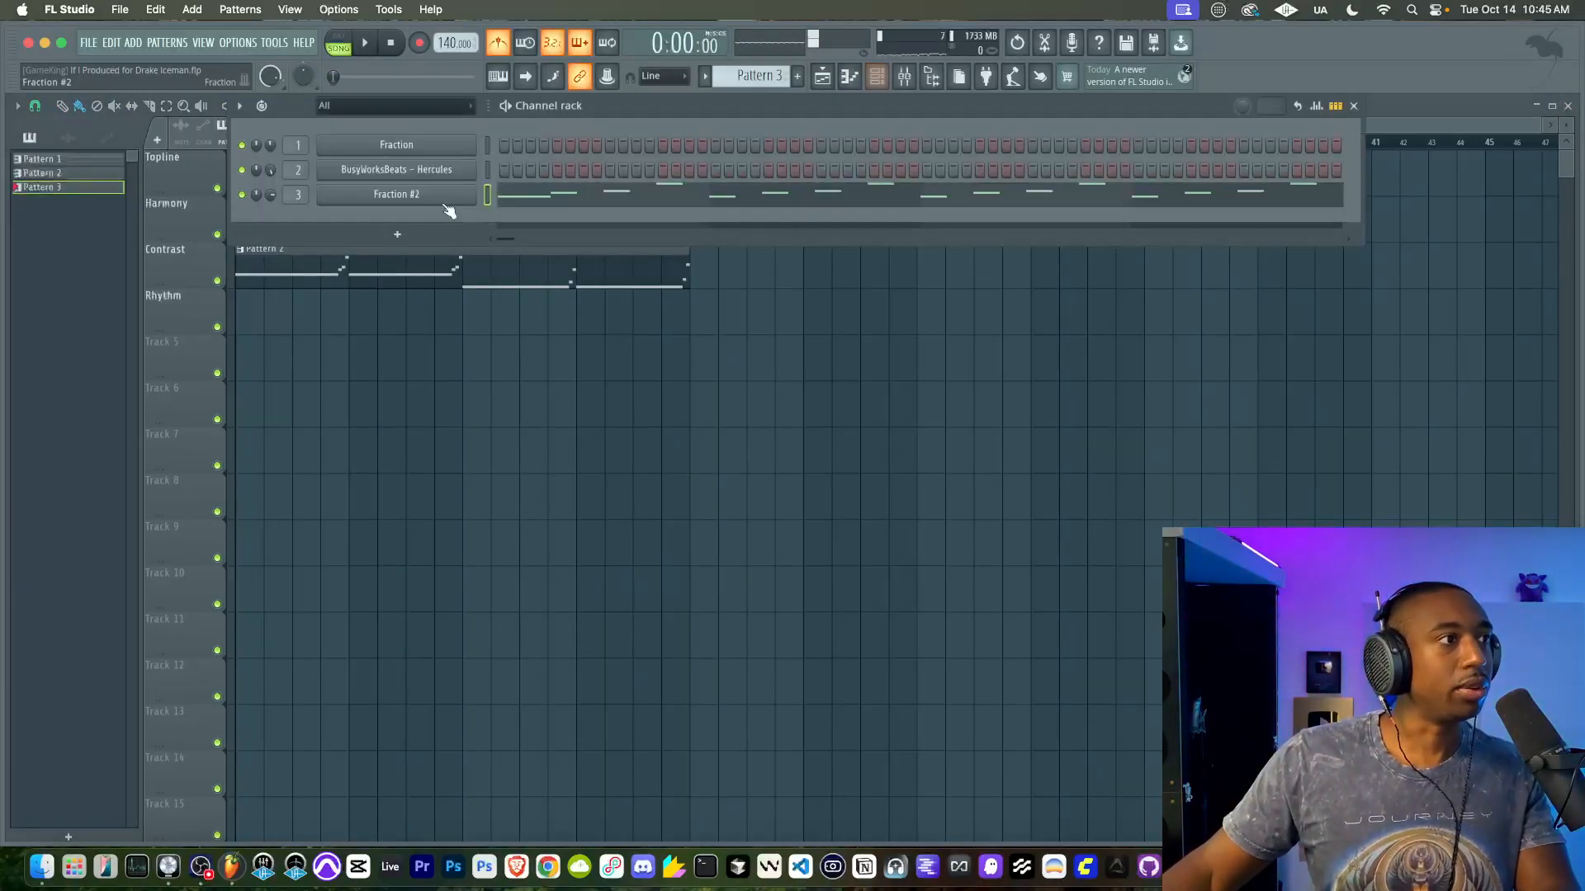
pyautogui.click(419, 193)
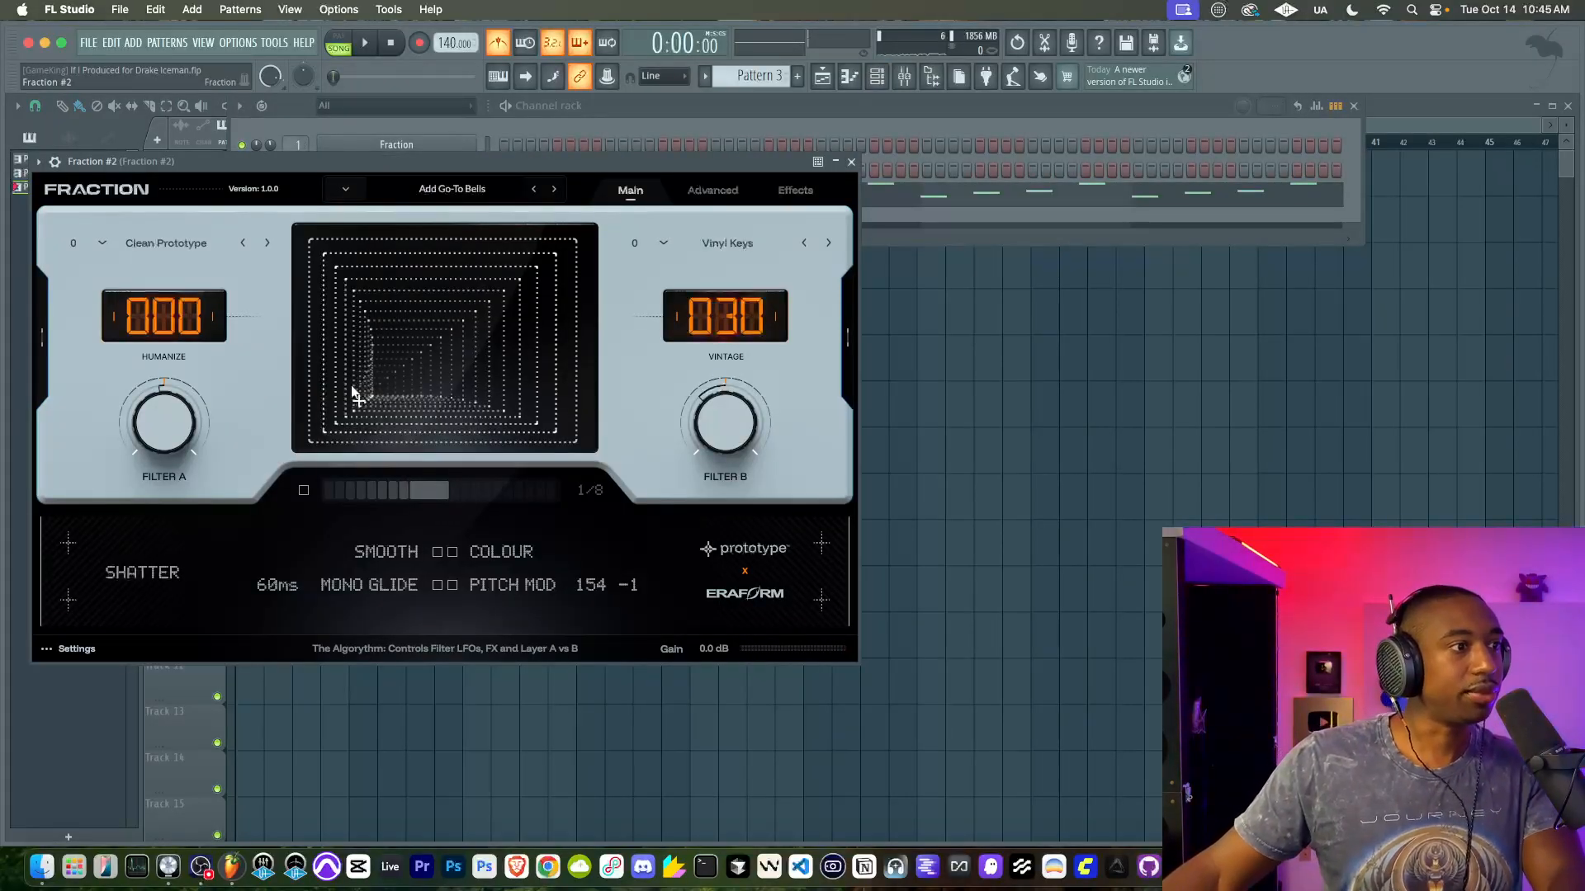
pyautogui.press('space')
# Step: Try the algorithm pad's point near its outer corners with the Fractalize gate on at 1/8
pyautogui.moveTo(359, 399); pyautogui.dragTo(588, 250)
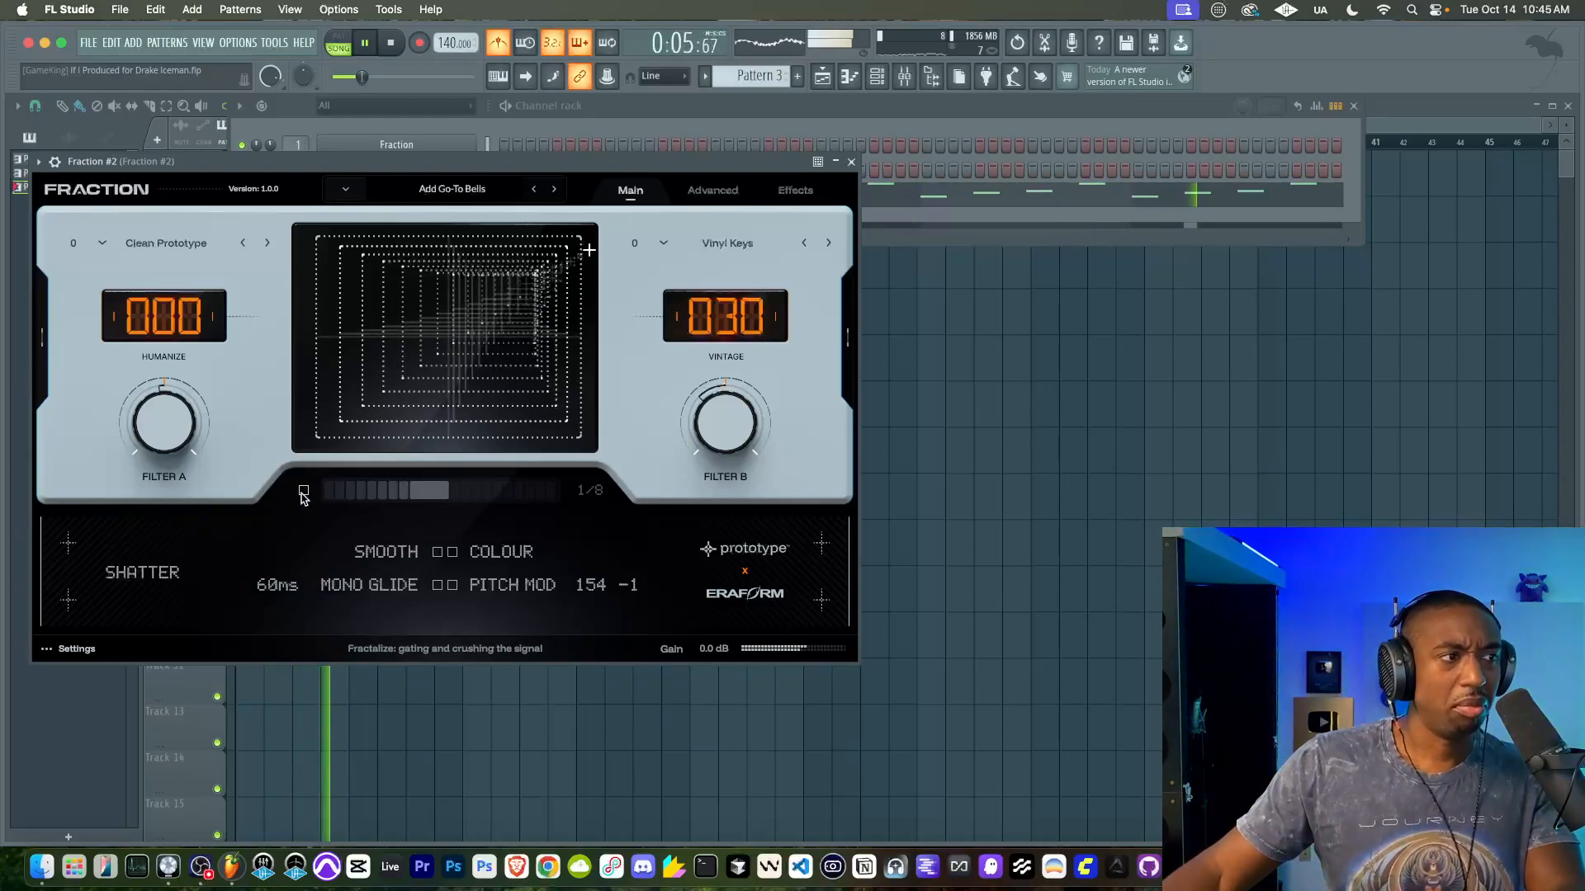
pyautogui.click(461, 491)
pyautogui.moveTo(489, 444); pyautogui.dragTo(539, 447)
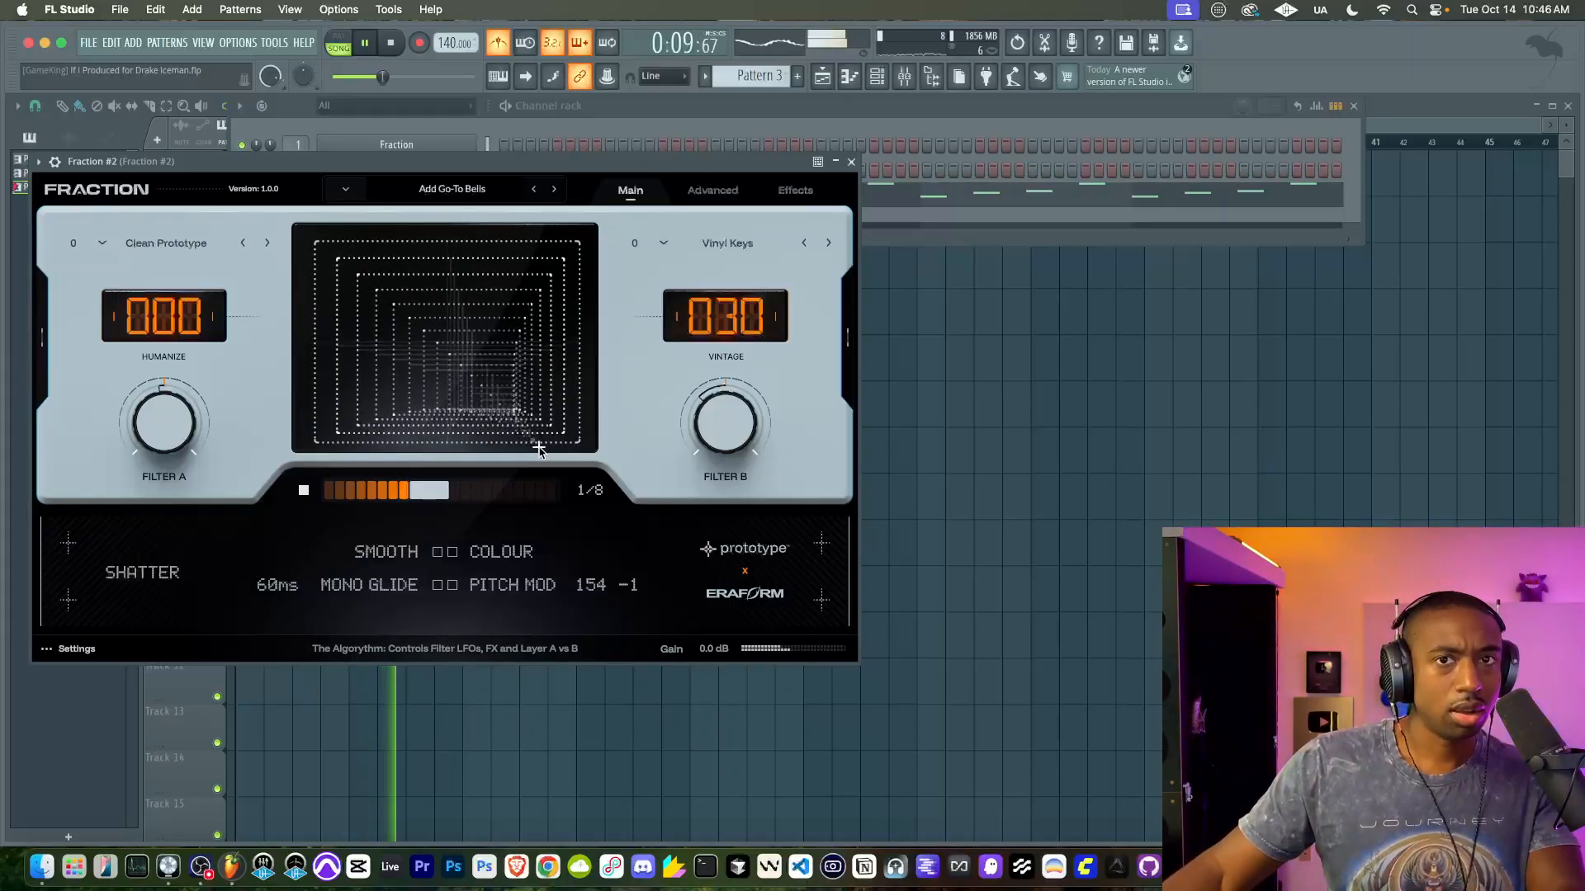
pyautogui.moveTo(432, 495)
pyautogui.mouseDown()
pyautogui.moveTo(469, 497)
pyautogui.moveTo(426, 497)
pyautogui.mouseUp()
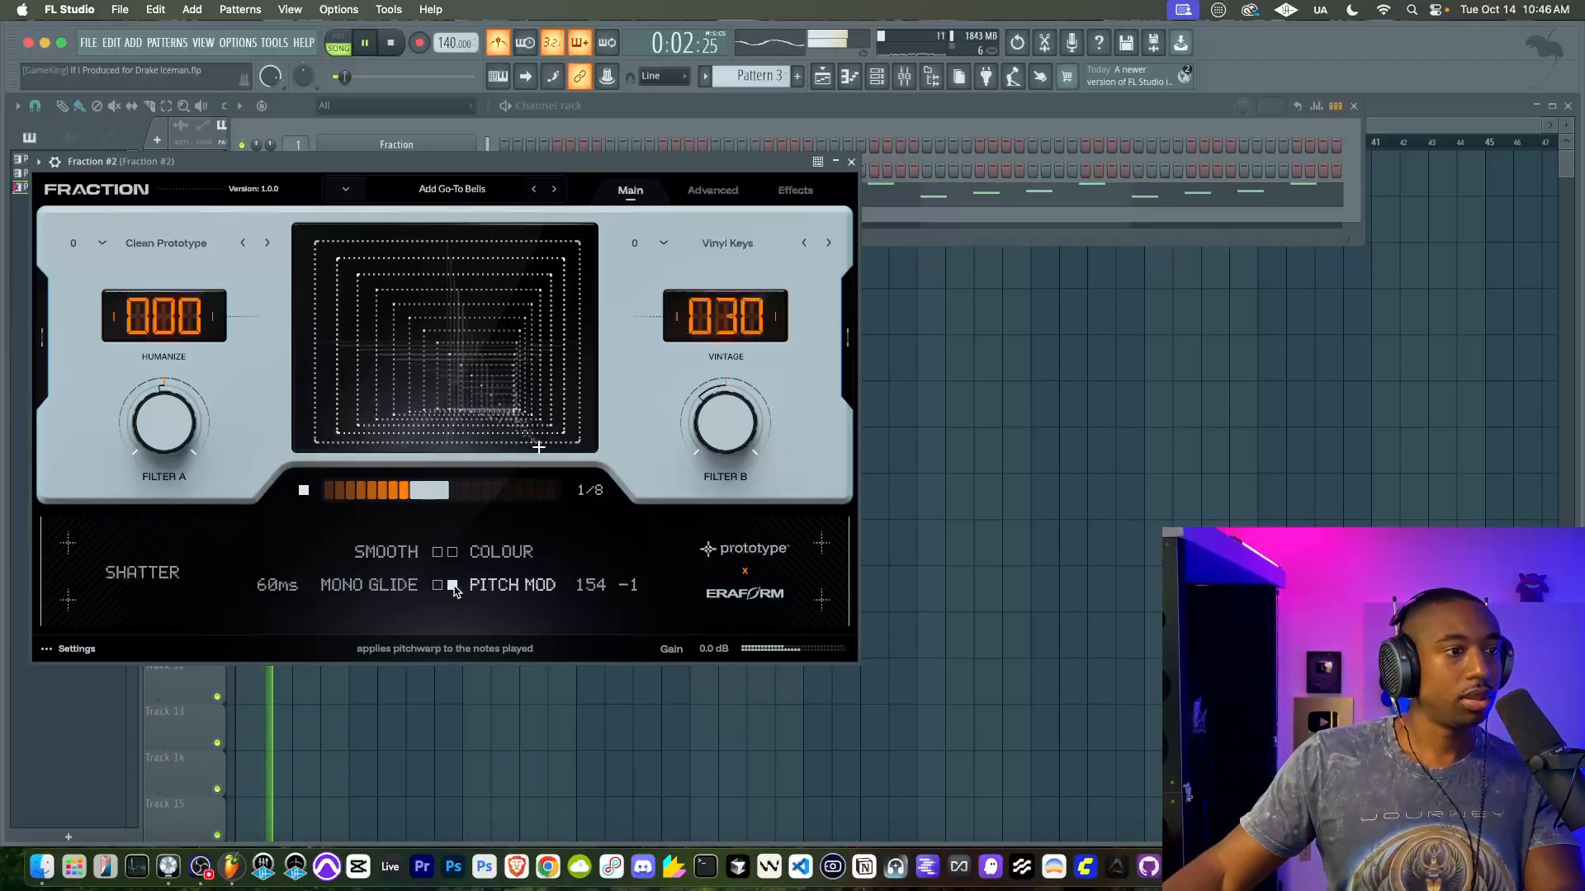
# Step: Enable Pitch Mod at 111 on Fraction #2, and set Humanize to 30 and Vintage to 0
pyautogui.moveTo(582, 584)
pyautogui.mouseDown()
pyautogui.moveTo(589, 619)
pyautogui.moveTo(582, 606)
pyautogui.mouseUp()
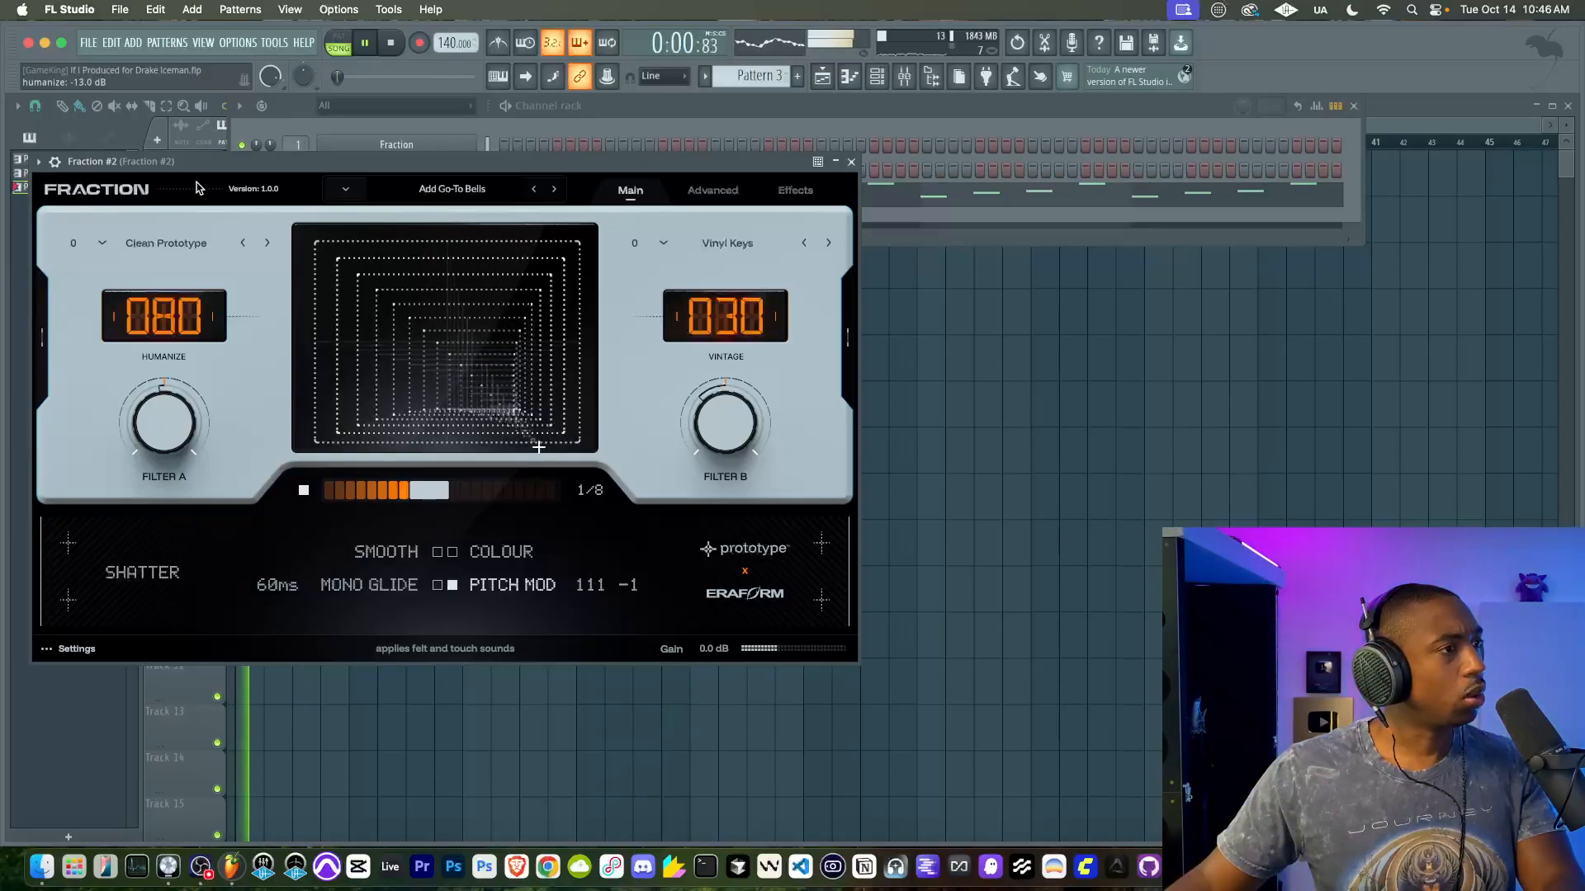
pyautogui.moveTo(183, 215); pyautogui.dragTo(188, 160)
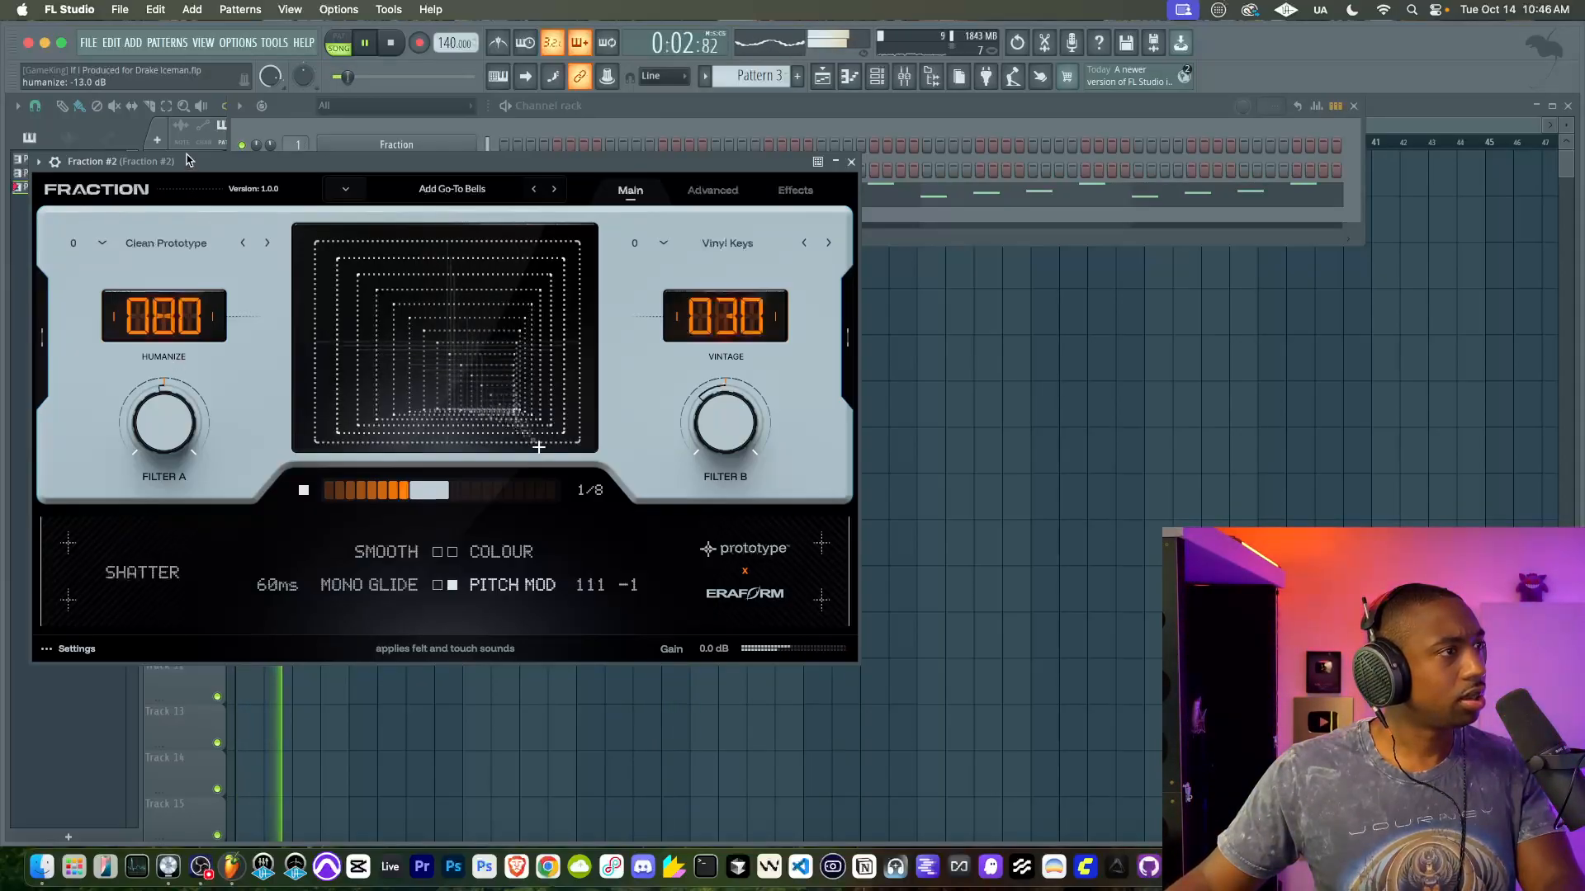
pyautogui.moveTo(149, 337); pyautogui.dragTo(166, 566)
pyautogui.moveTo(719, 332); pyautogui.dragTo(686, 438)
pyautogui.moveTo(181, 318); pyautogui.dragTo(180, 253)
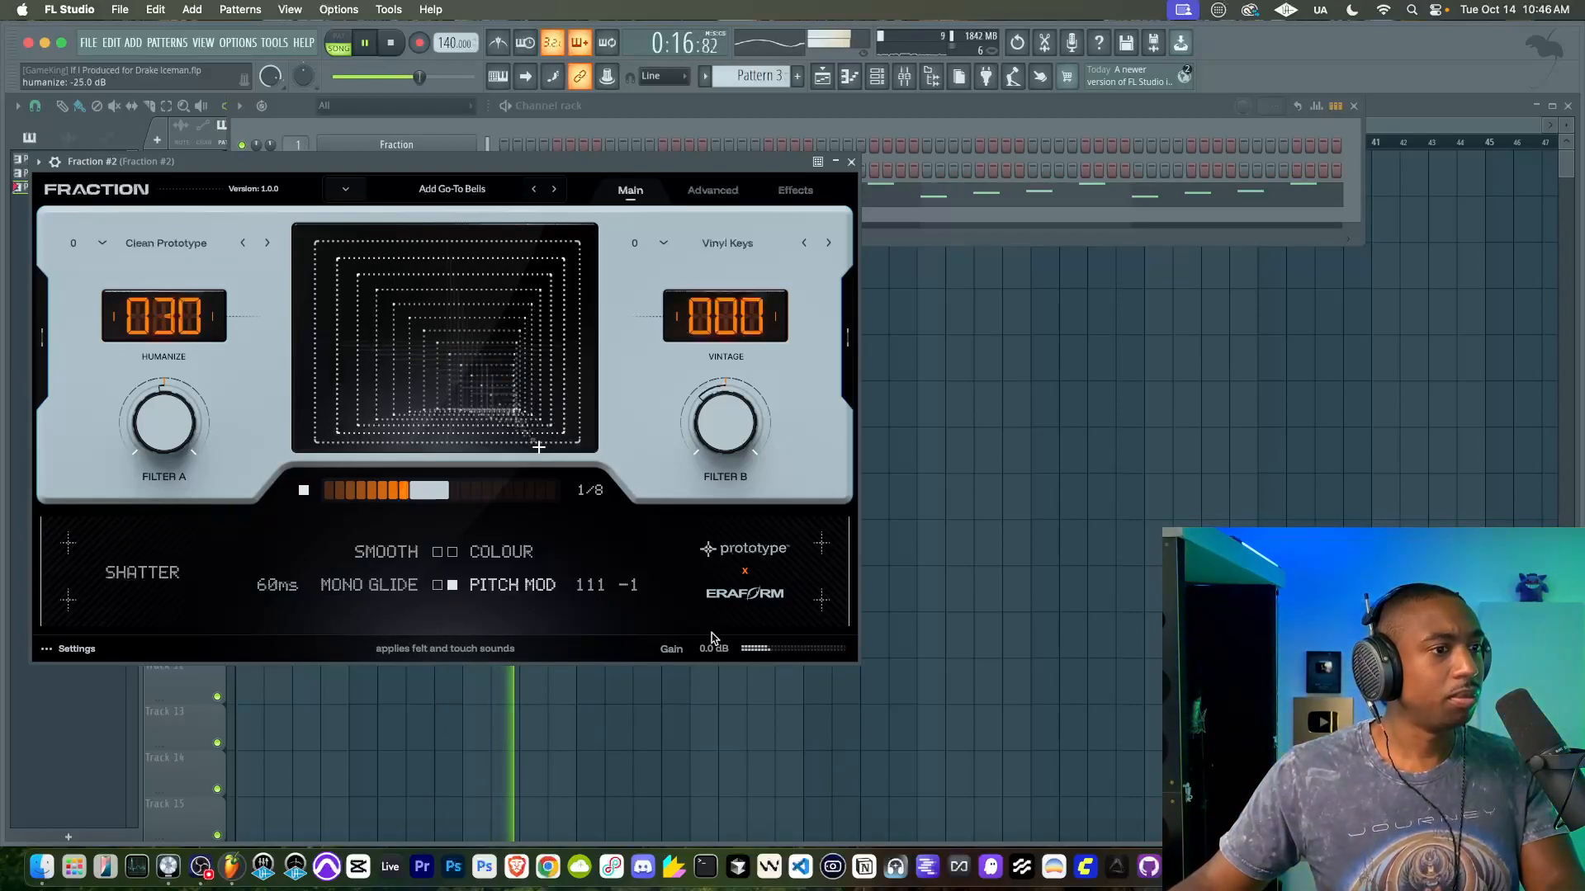
# Step: Set the Fraction #2 gain to 7.3 dB and its Humanize amount to 0
pyautogui.moveTo(712, 647); pyautogui.dragTo(711, 625)
pyautogui.moveTo(171, 321); pyautogui.dragTo(173, 528)
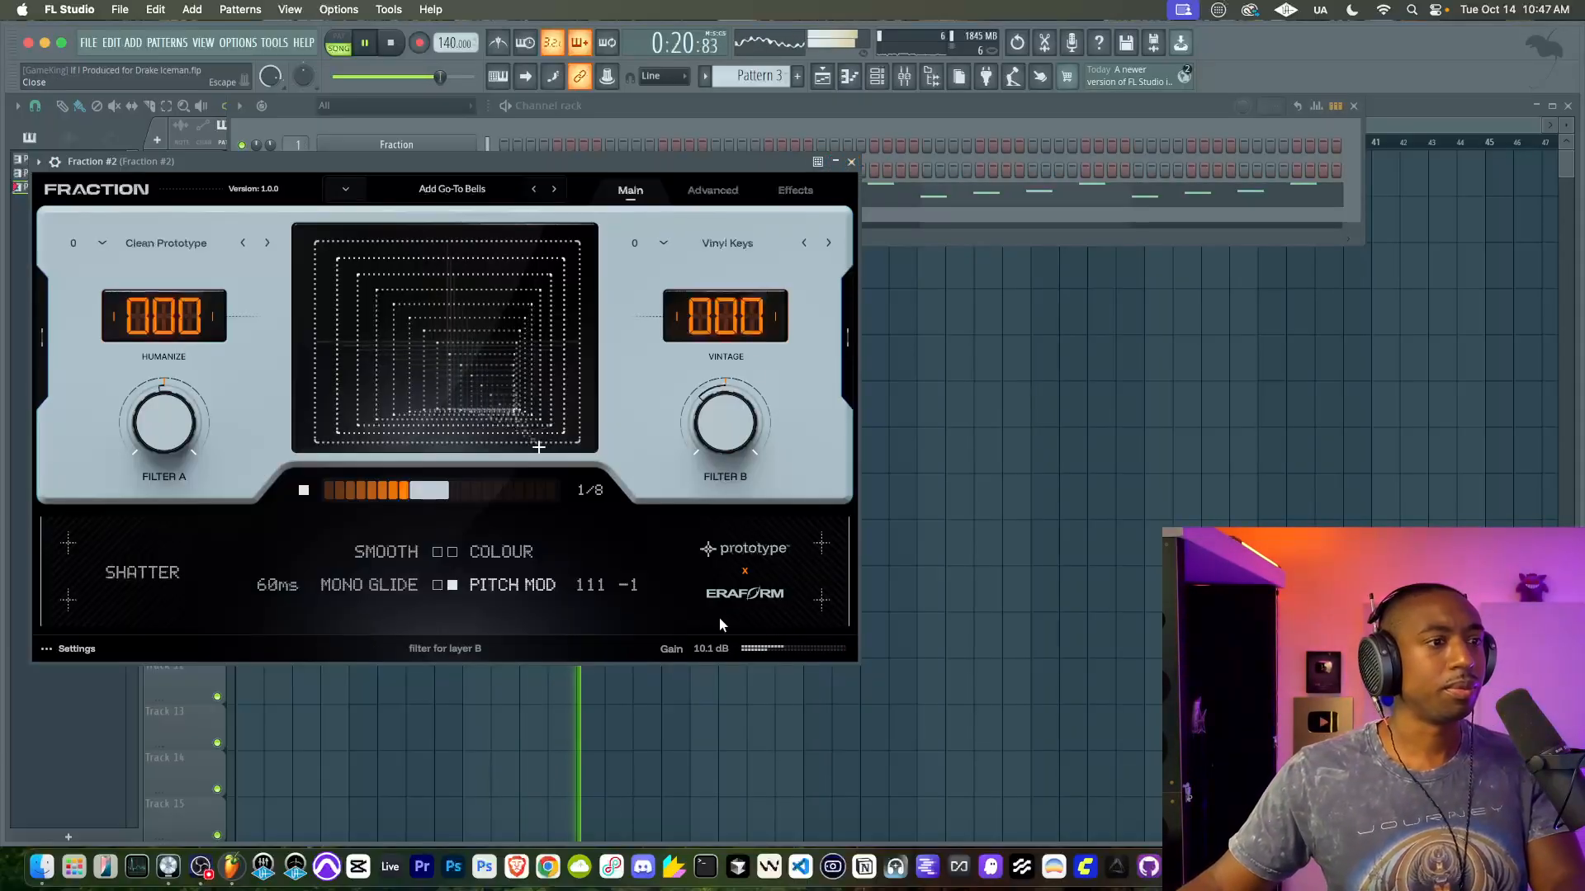
pyautogui.scroll(1, 704, 654)
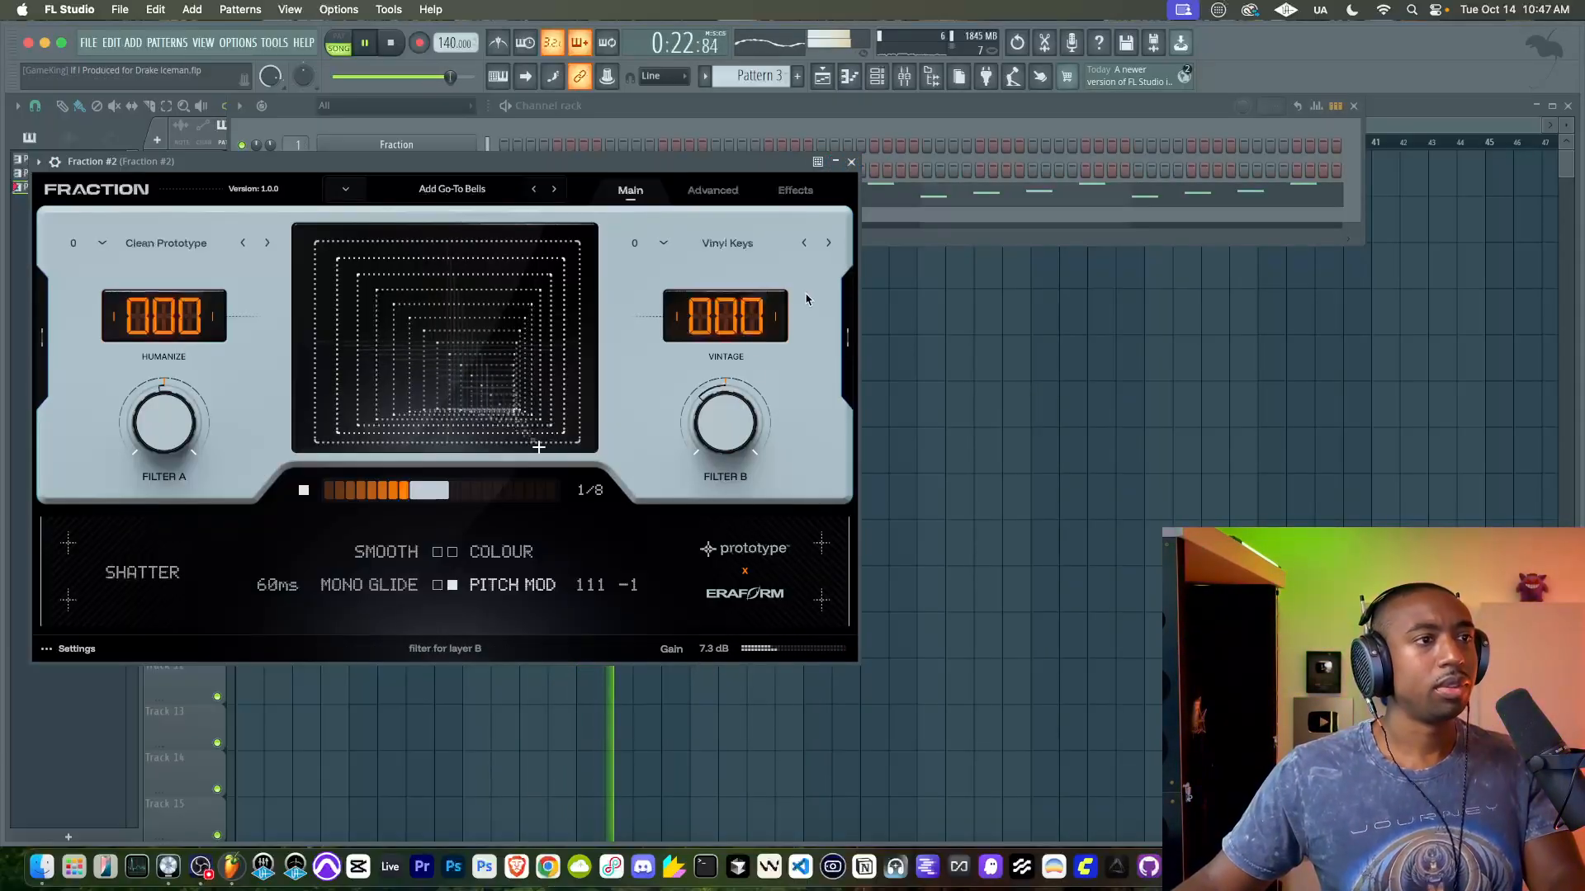
# Step: Place the algorithm pad's point near the centre with the Fractalize gate off, then close the plugin and save the project
pyautogui.moveTo(536, 396)
pyautogui.mouseDown()
pyautogui.moveTo(520, 410)
pyautogui.moveTo(523, 285)
pyautogui.moveTo(514, 311)
pyautogui.moveTo(453, 336)
pyautogui.moveTo(399, 388)
pyautogui.moveTo(462, 358)
pyautogui.mouseUp()
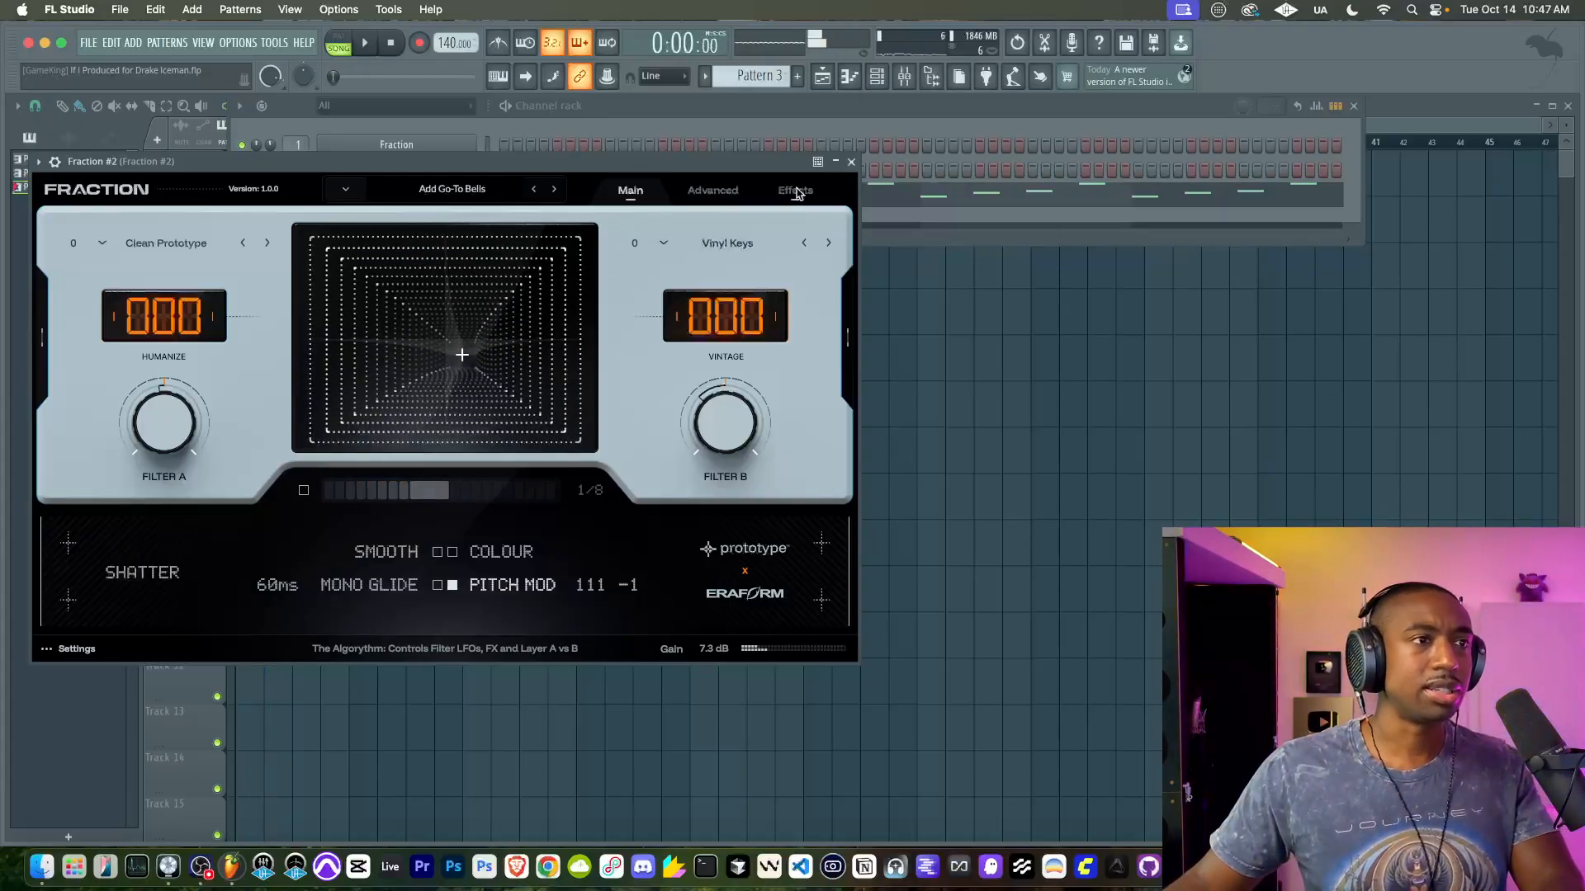
pyautogui.click(851, 163)
pyautogui.click(813, 375)
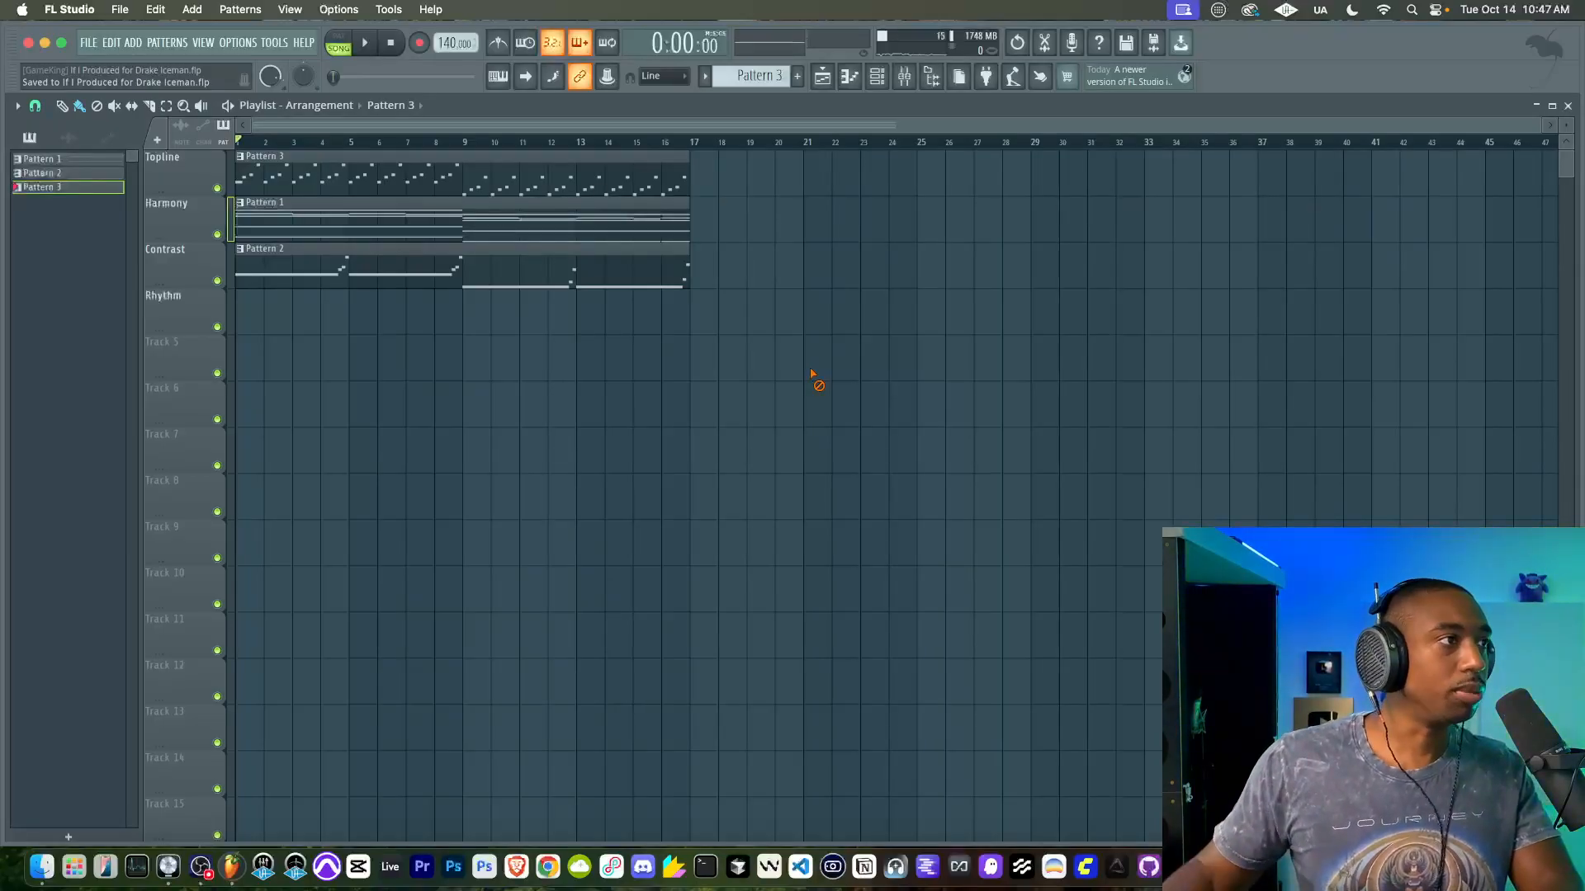
# Step: Create an empty Pattern 4 with the channel rack open and the song playing
pyautogui.click(877, 77)
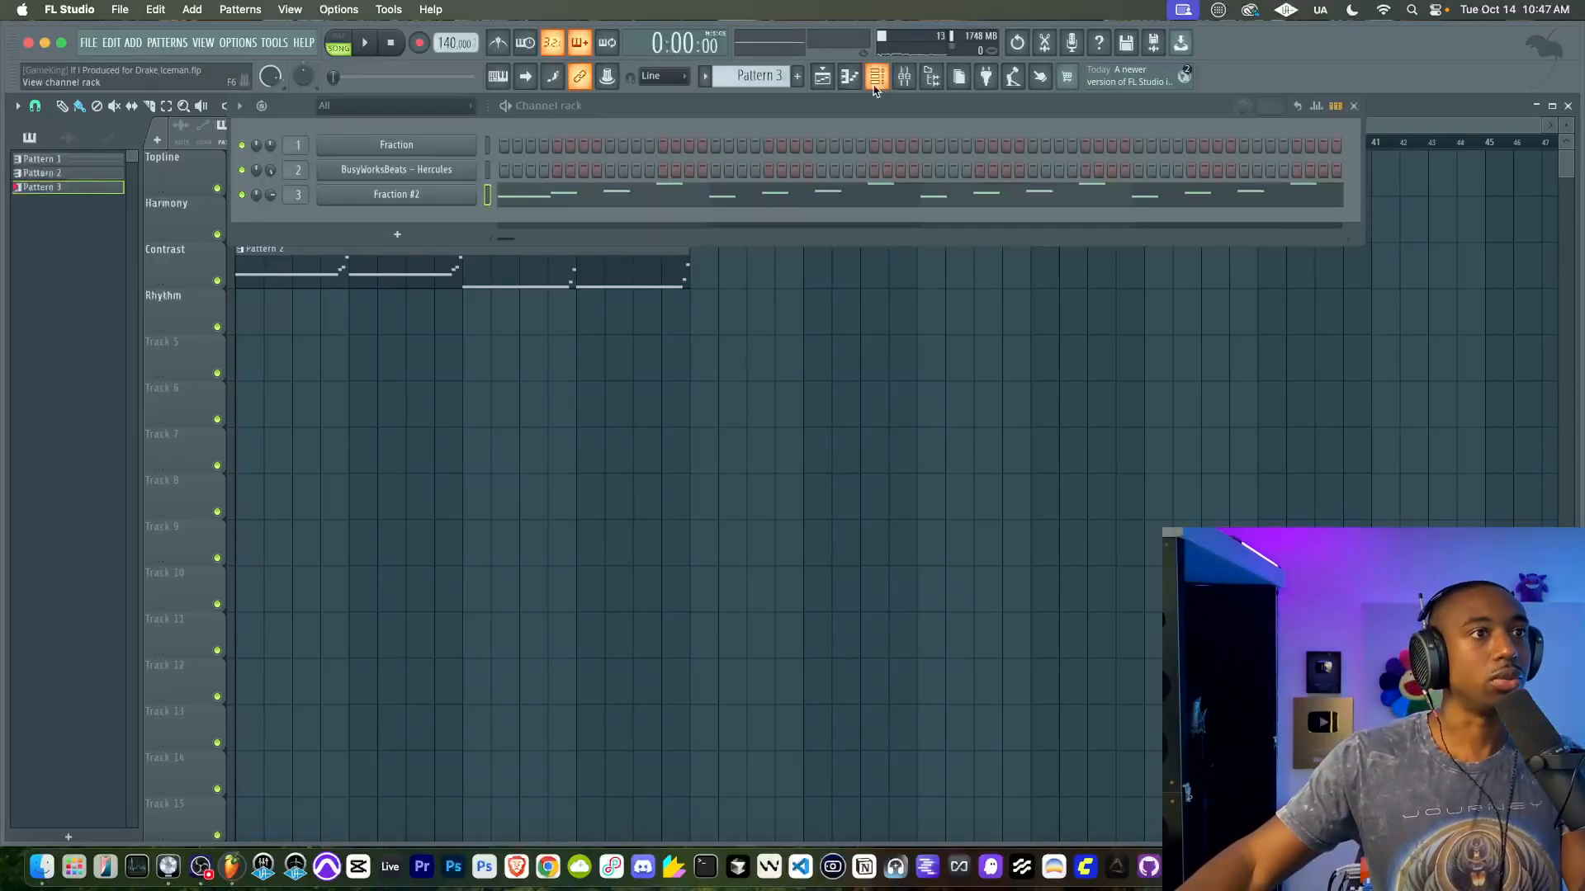
pyautogui.press('space')
pyautogui.click(796, 77)
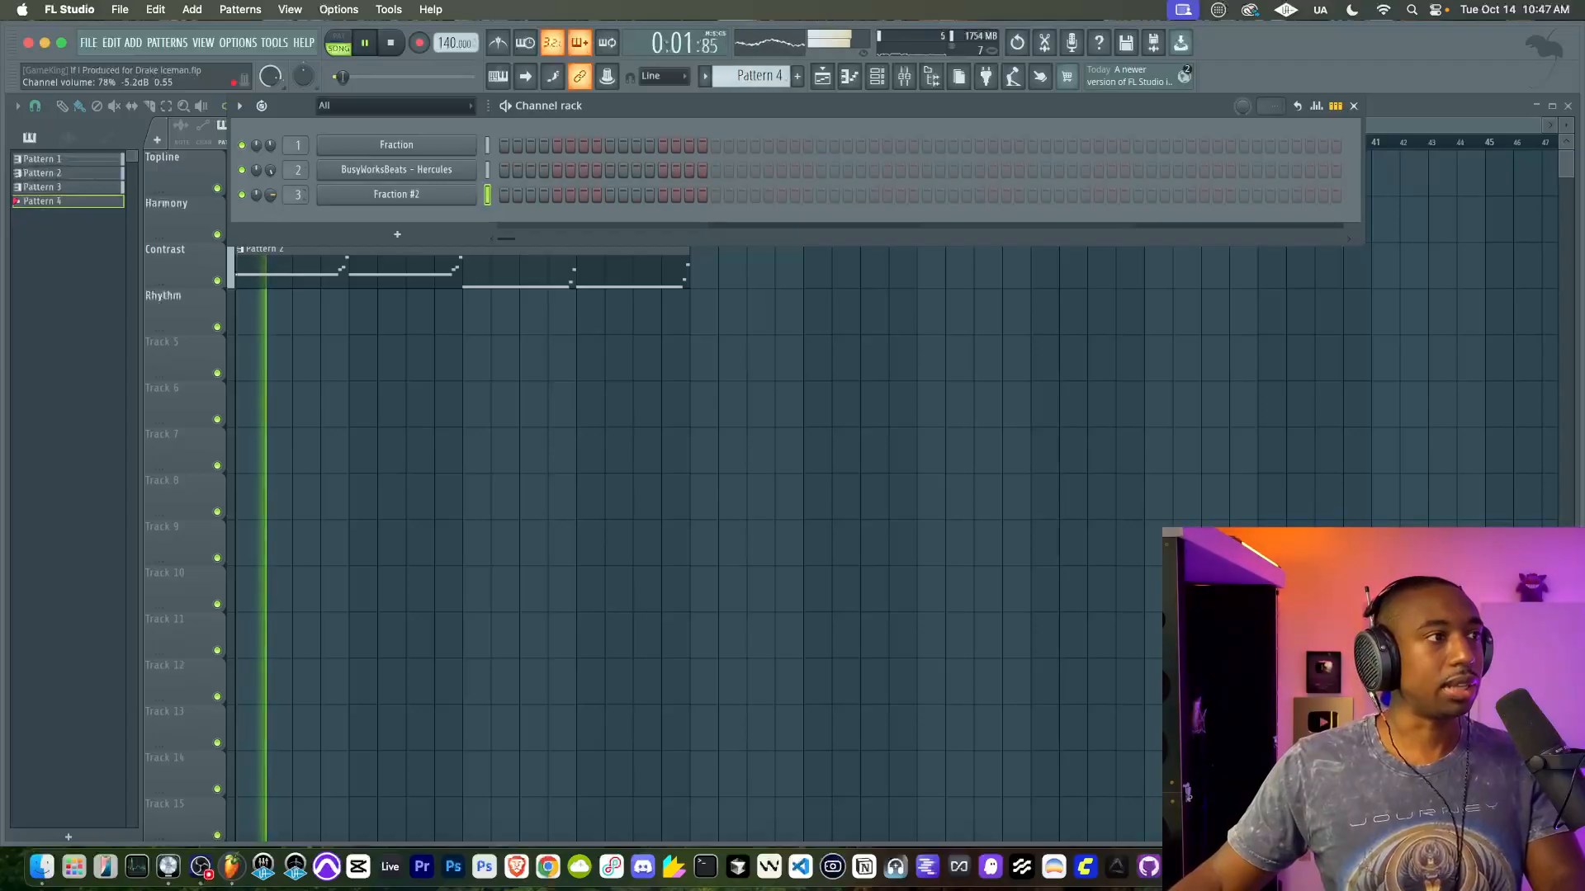
# Step: Open the sample browser and look through the Drum Breaks folder for drum sounds
pyautogui.click(933, 79)
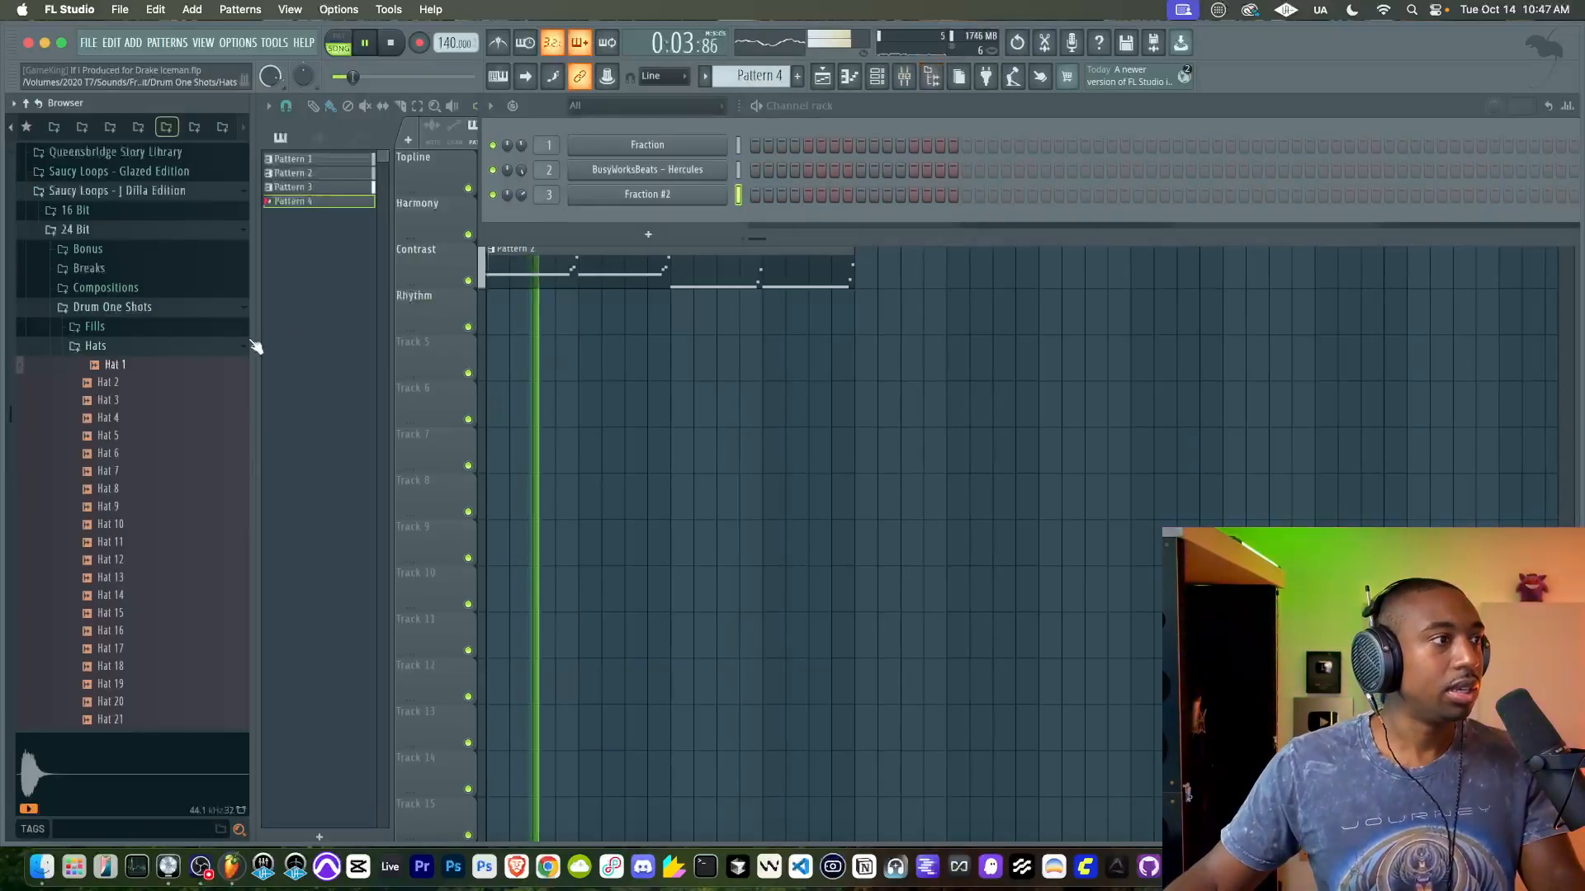
pyautogui.click(27, 103)
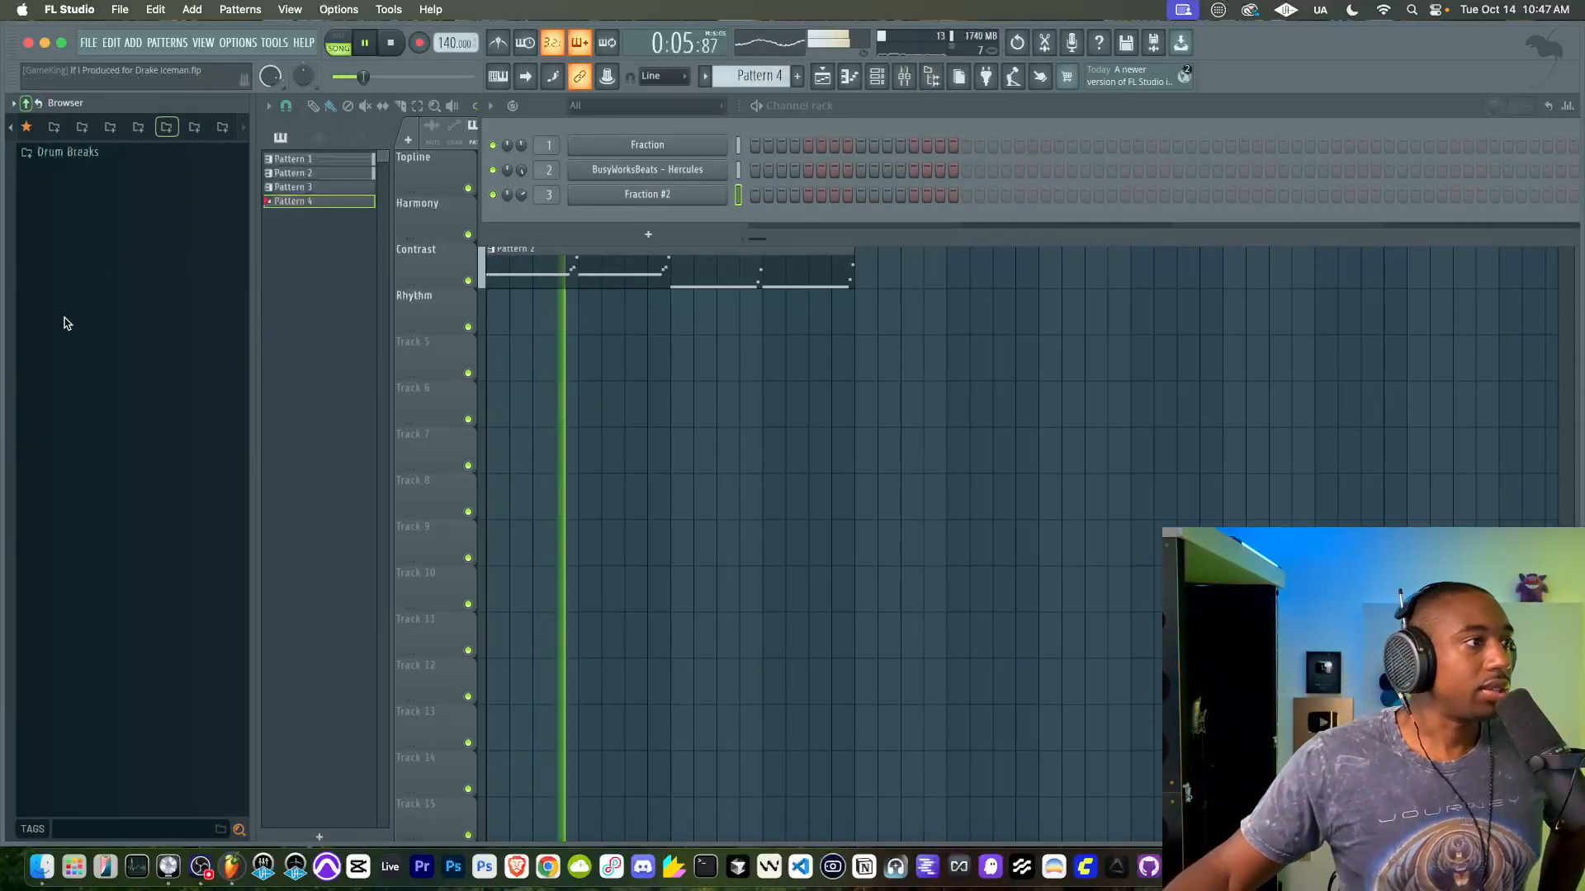
pyautogui.click(62, 154)
pyautogui.scroll(-3, 79, 198)
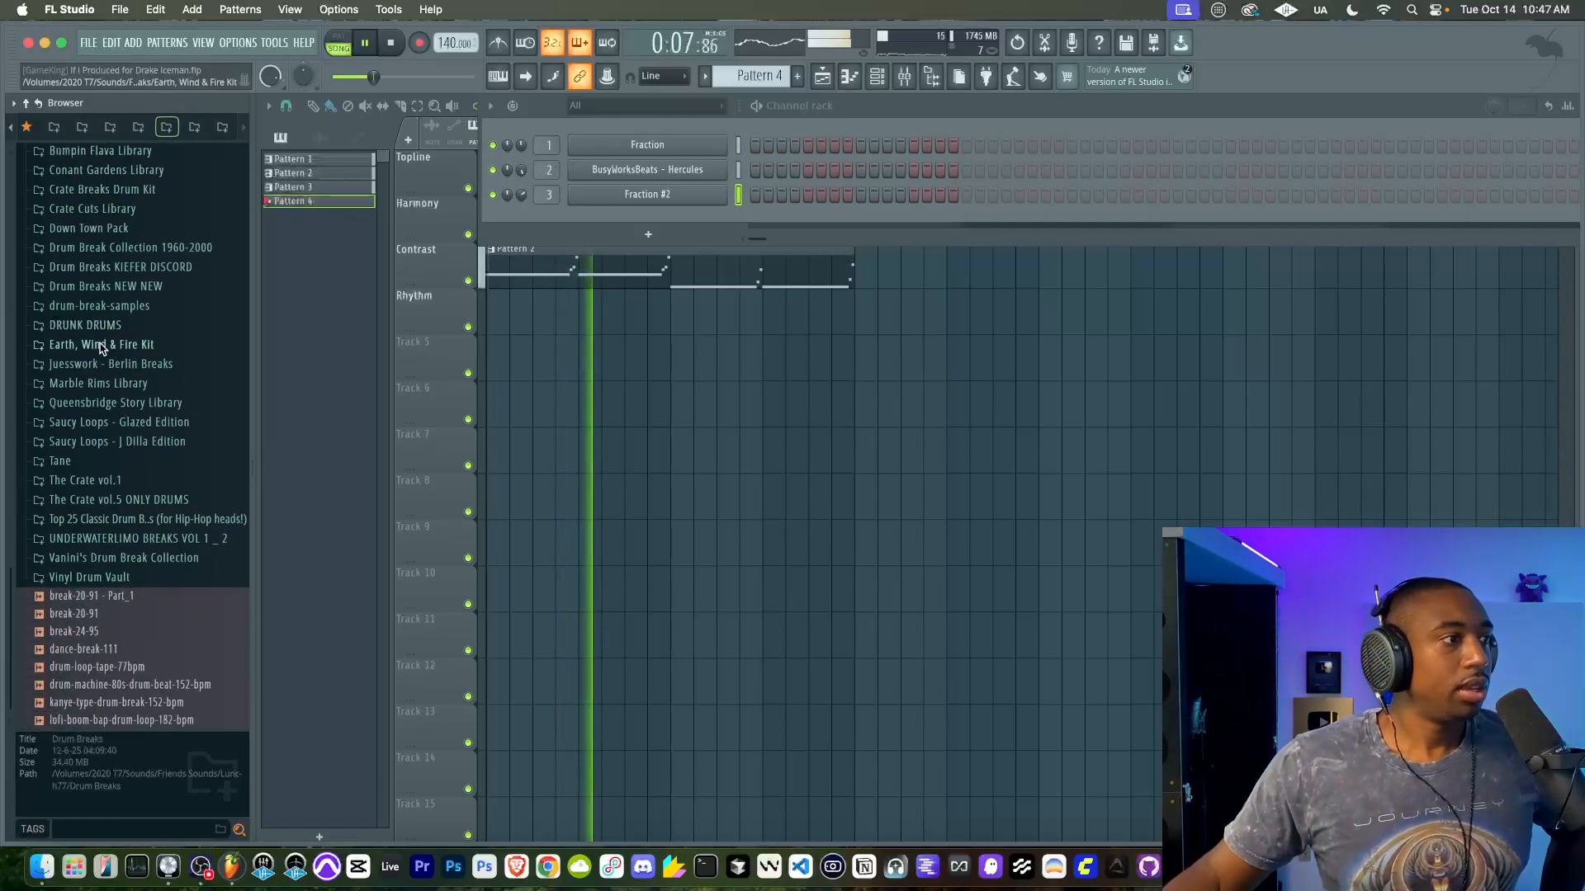
pyautogui.click(52, 127)
pyautogui.press('space')
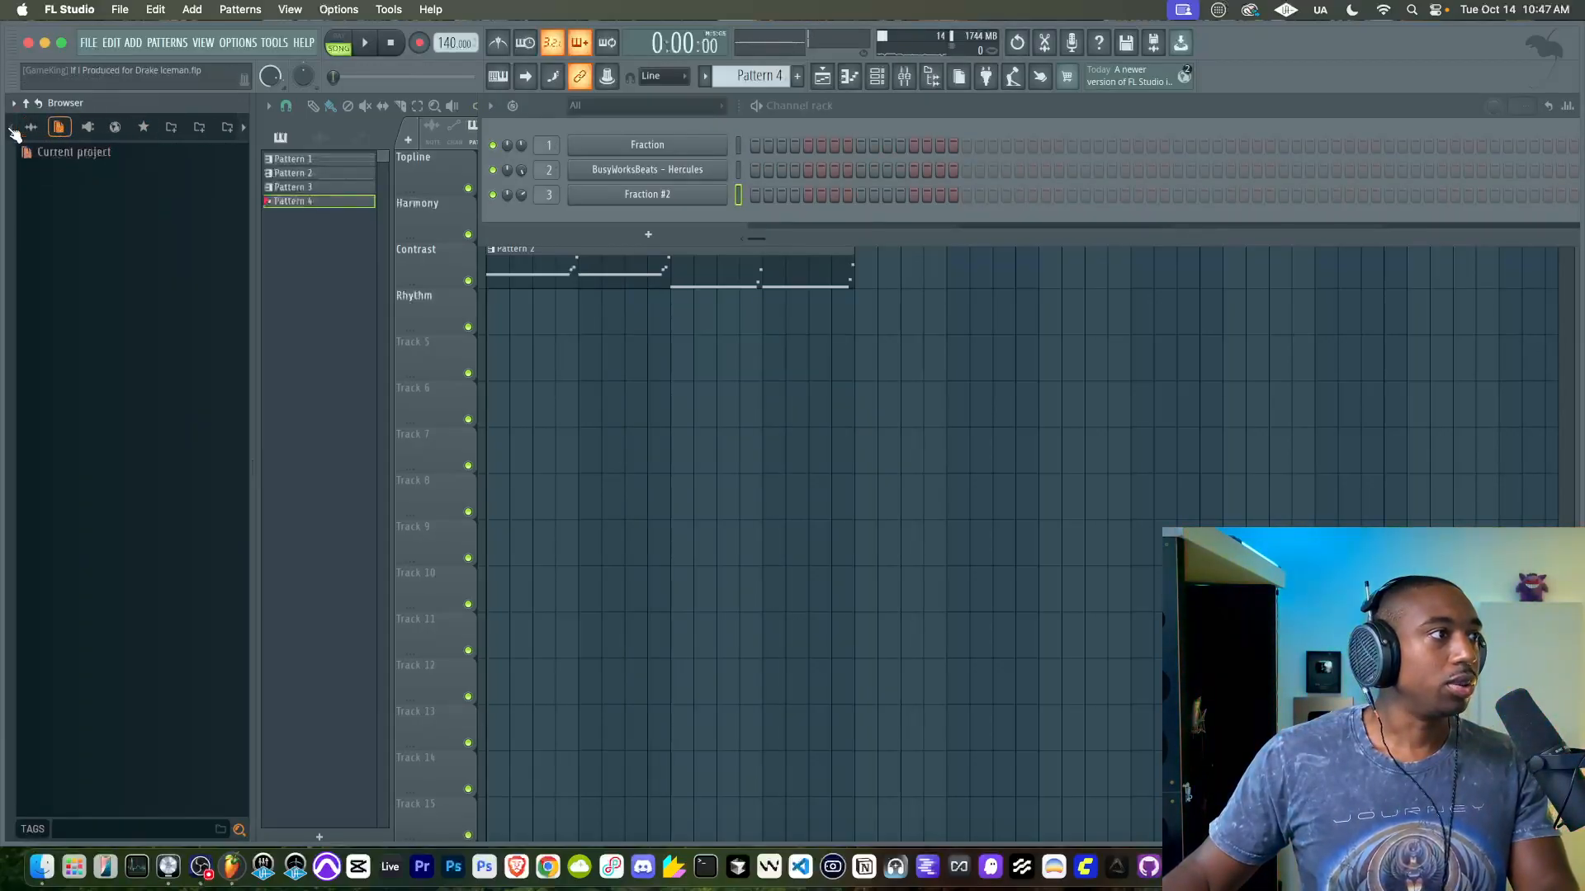
# Step: Browse to a kit's samples inside the Drum Kits folder of Blueprint (ALL SOUNDS) under Busy Works Beats Projects
pyautogui.click(35, 130)
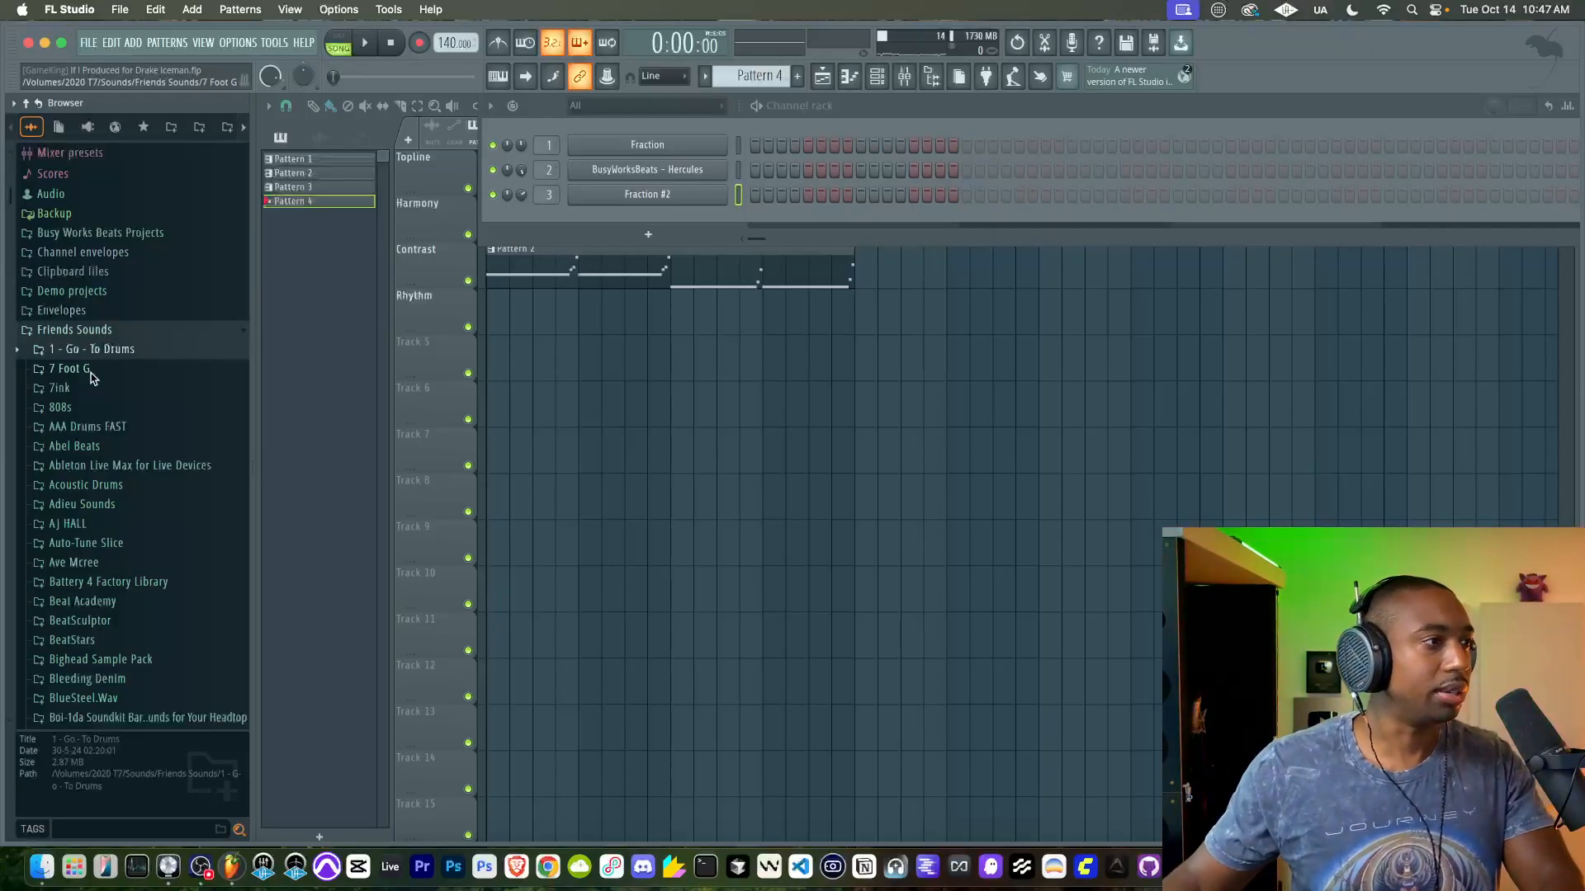
pyautogui.click(115, 234)
pyautogui.click(123, 273)
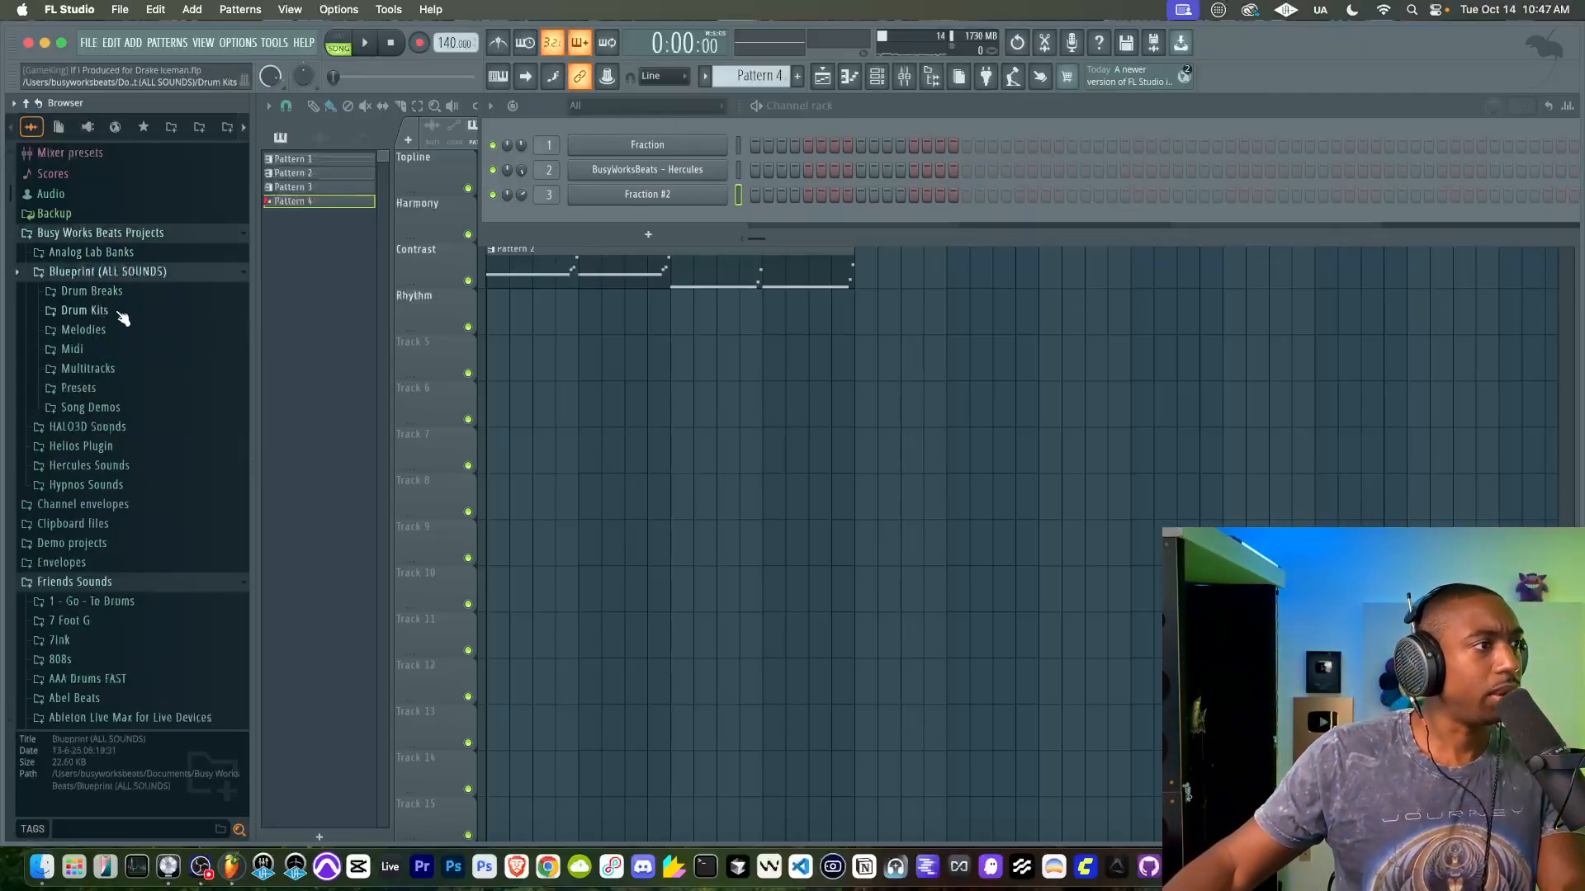
pyautogui.click(91, 311)
pyautogui.click(126, 465)
# Step: Audition the kick samples and load Kick - The Weeknd 14 into a new channel
pyautogui.scroll(-10, 127, 454)
pyautogui.scroll(-9, 130, 454)
pyautogui.press('space')
pyautogui.click(124, 331)
pyautogui.press('space')
pyautogui.click(132, 366)
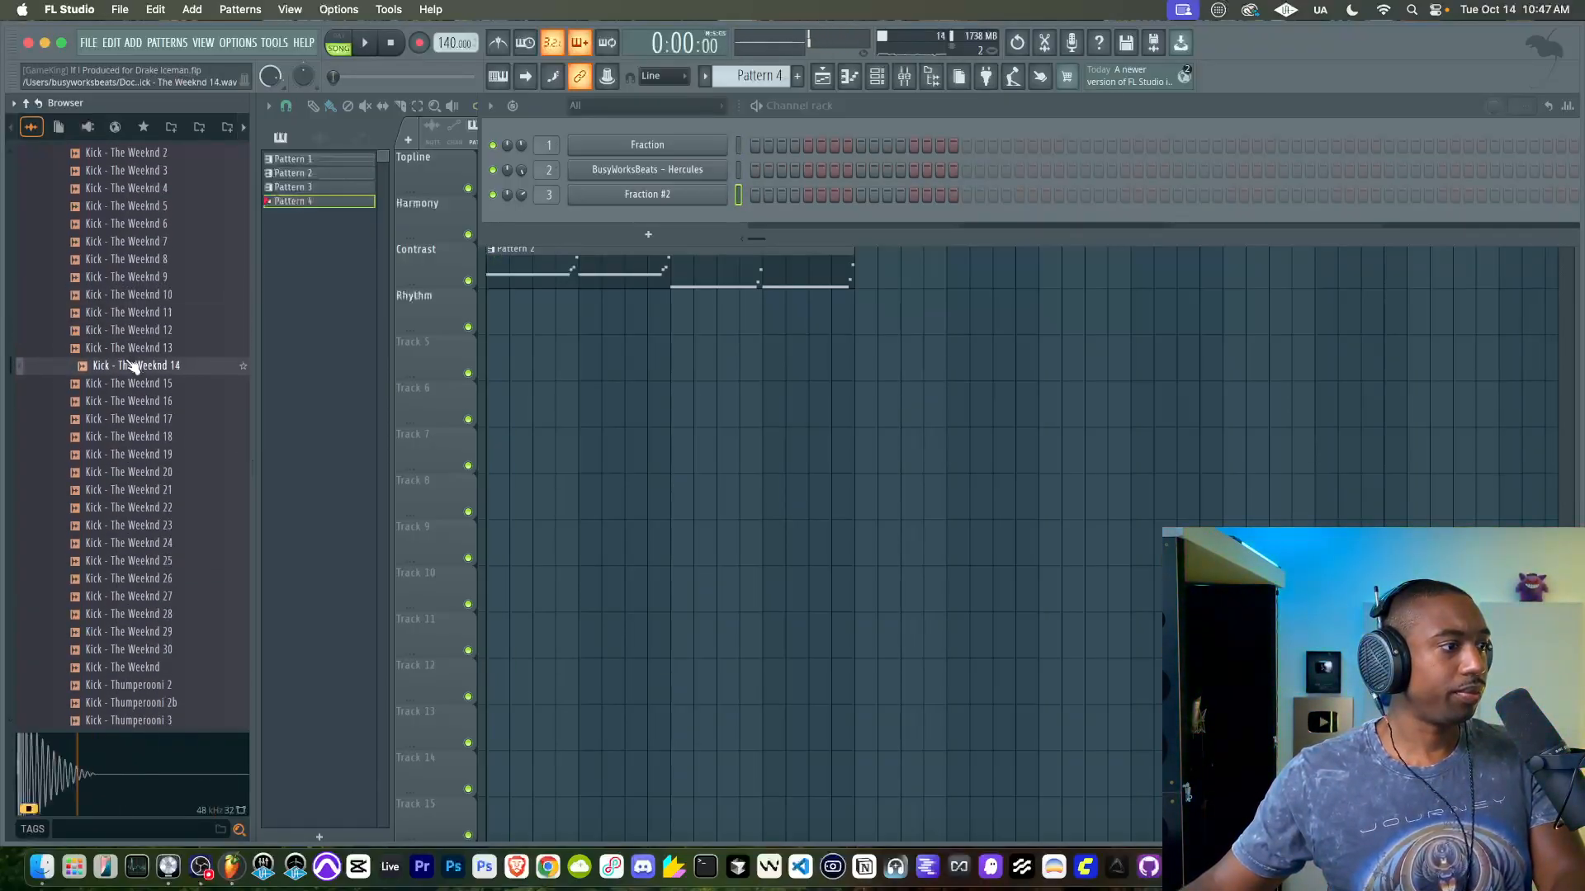
pyautogui.rightClick(129, 379)
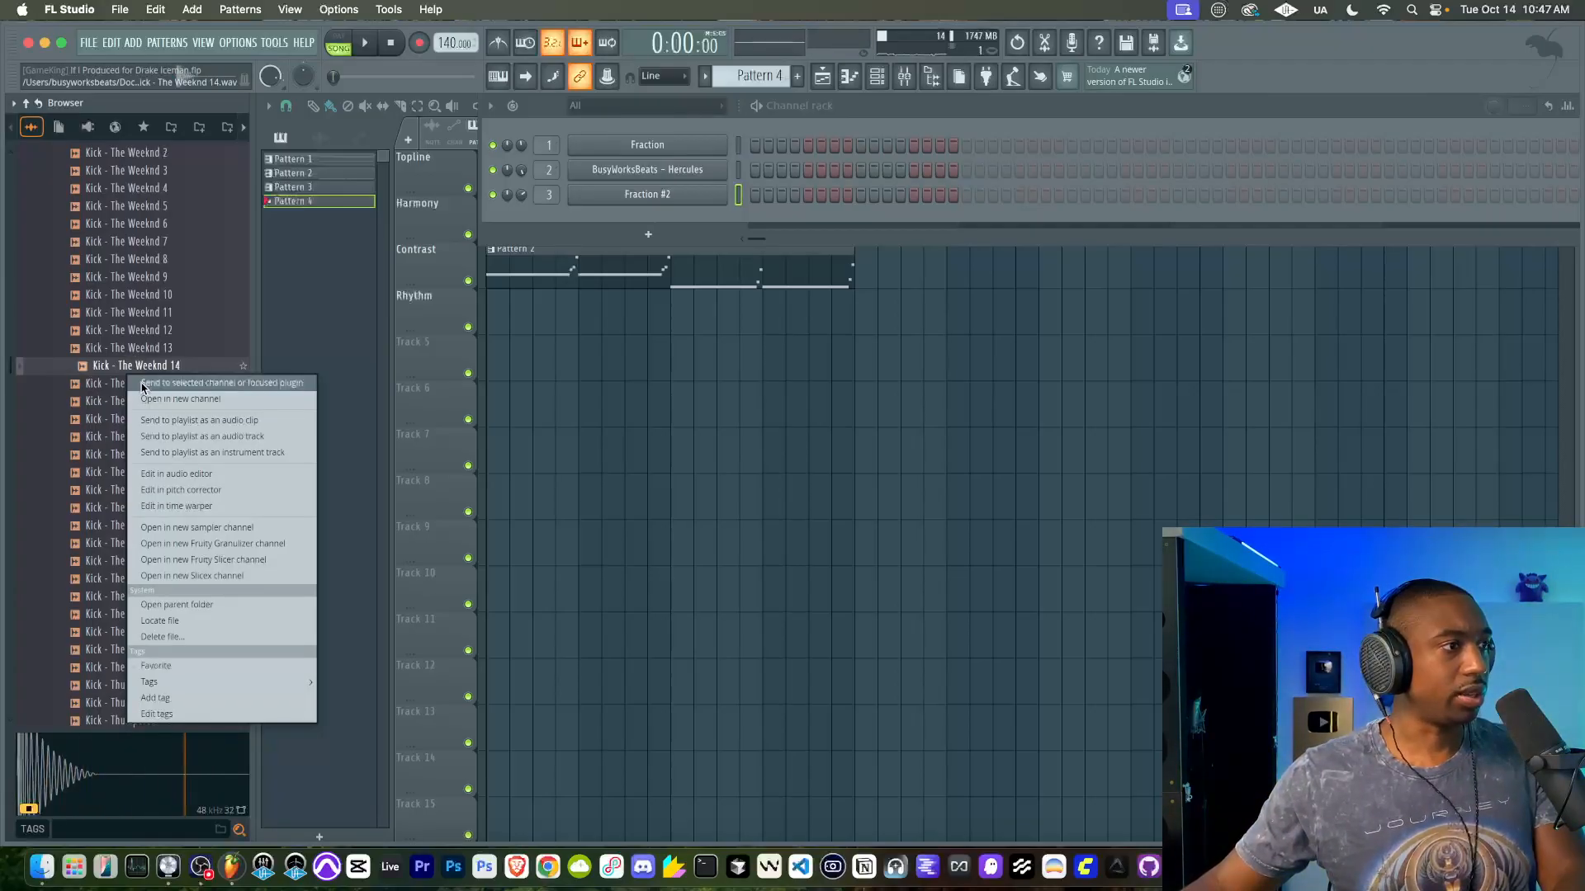
pyautogui.click(166, 397)
# Step: Audition Kick - The Weeknd 3 and load it into a new channel with the song playing
pyautogui.scroll(3, 145, 281)
pyautogui.click(145, 313)
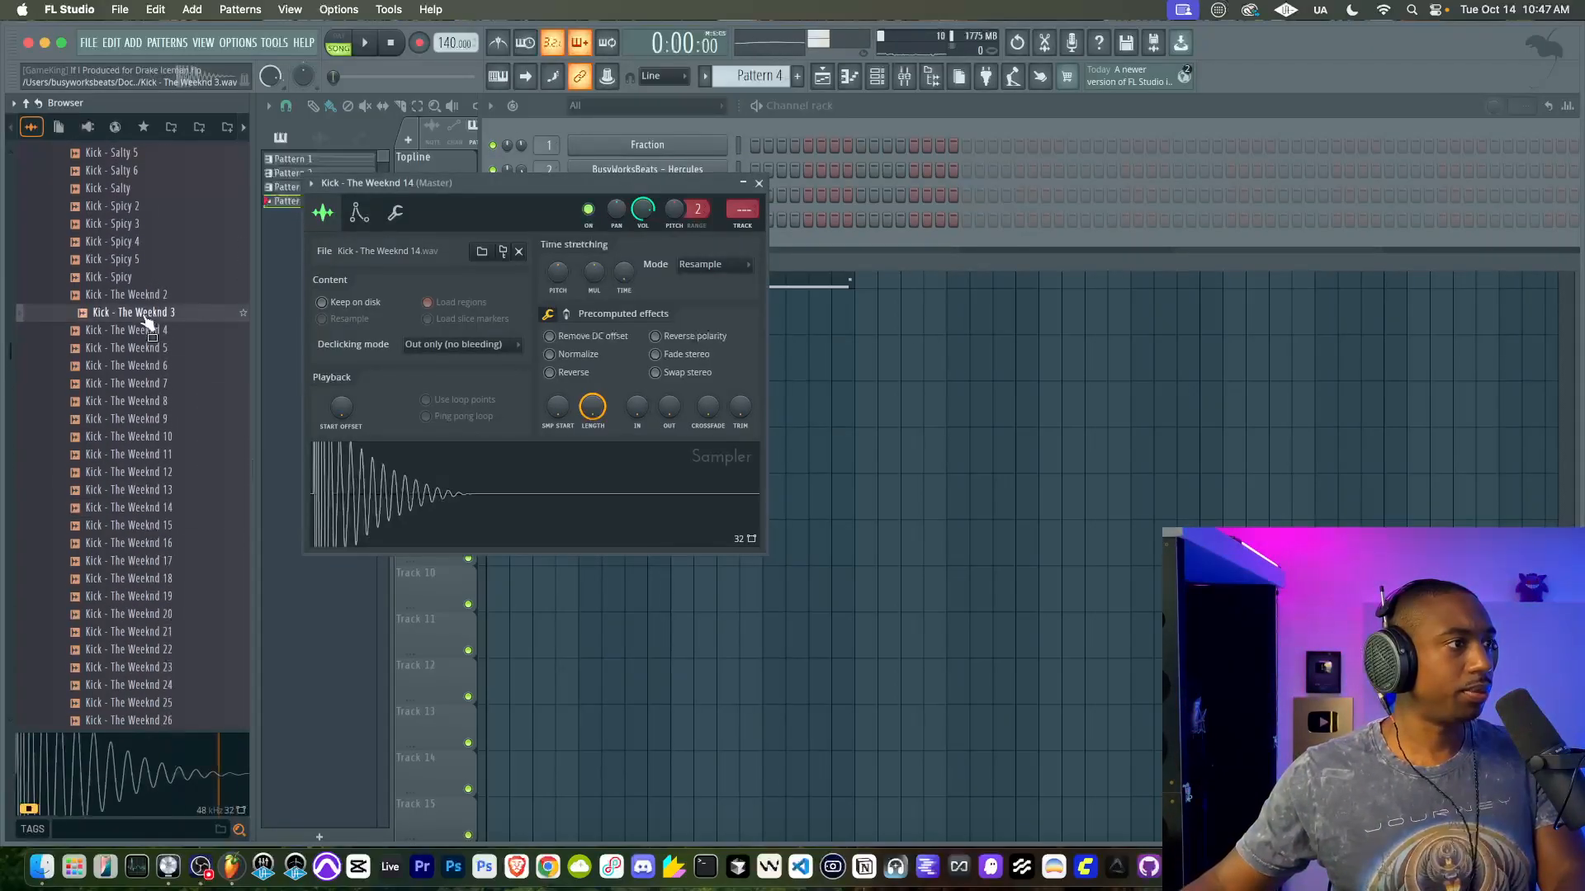
pyautogui.press('space')
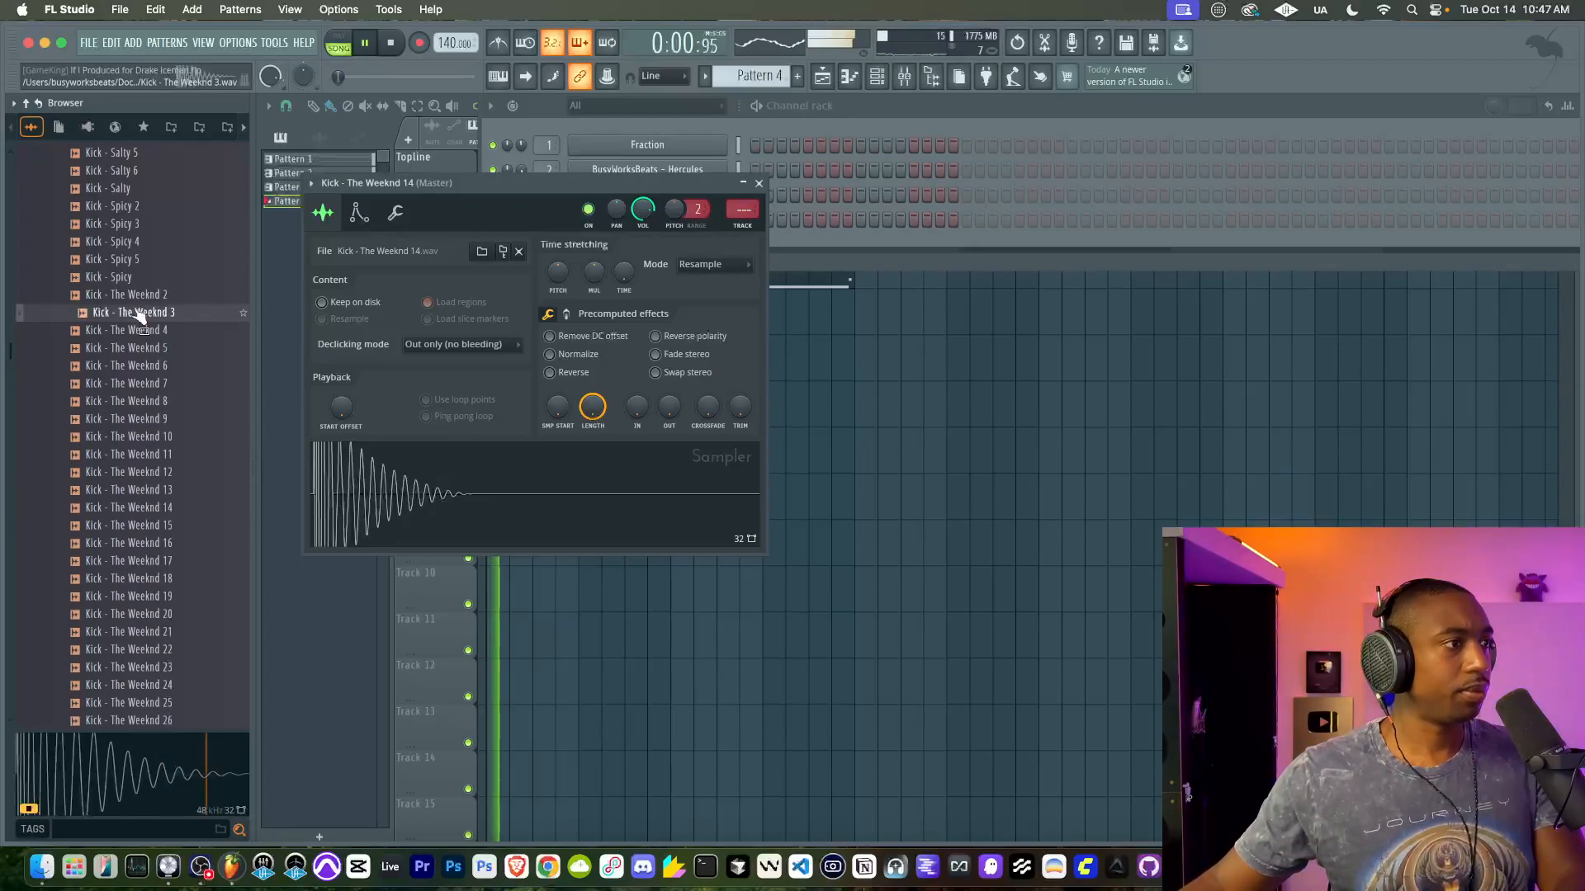
pyautogui.rightClick(132, 313)
pyautogui.click(152, 345)
# Step: Browse to the 1 - Go - To Drums folder in Friends Sounds and load 19 Boomin [Snare] into a new channel
pyautogui.scroll(8, 129, 302)
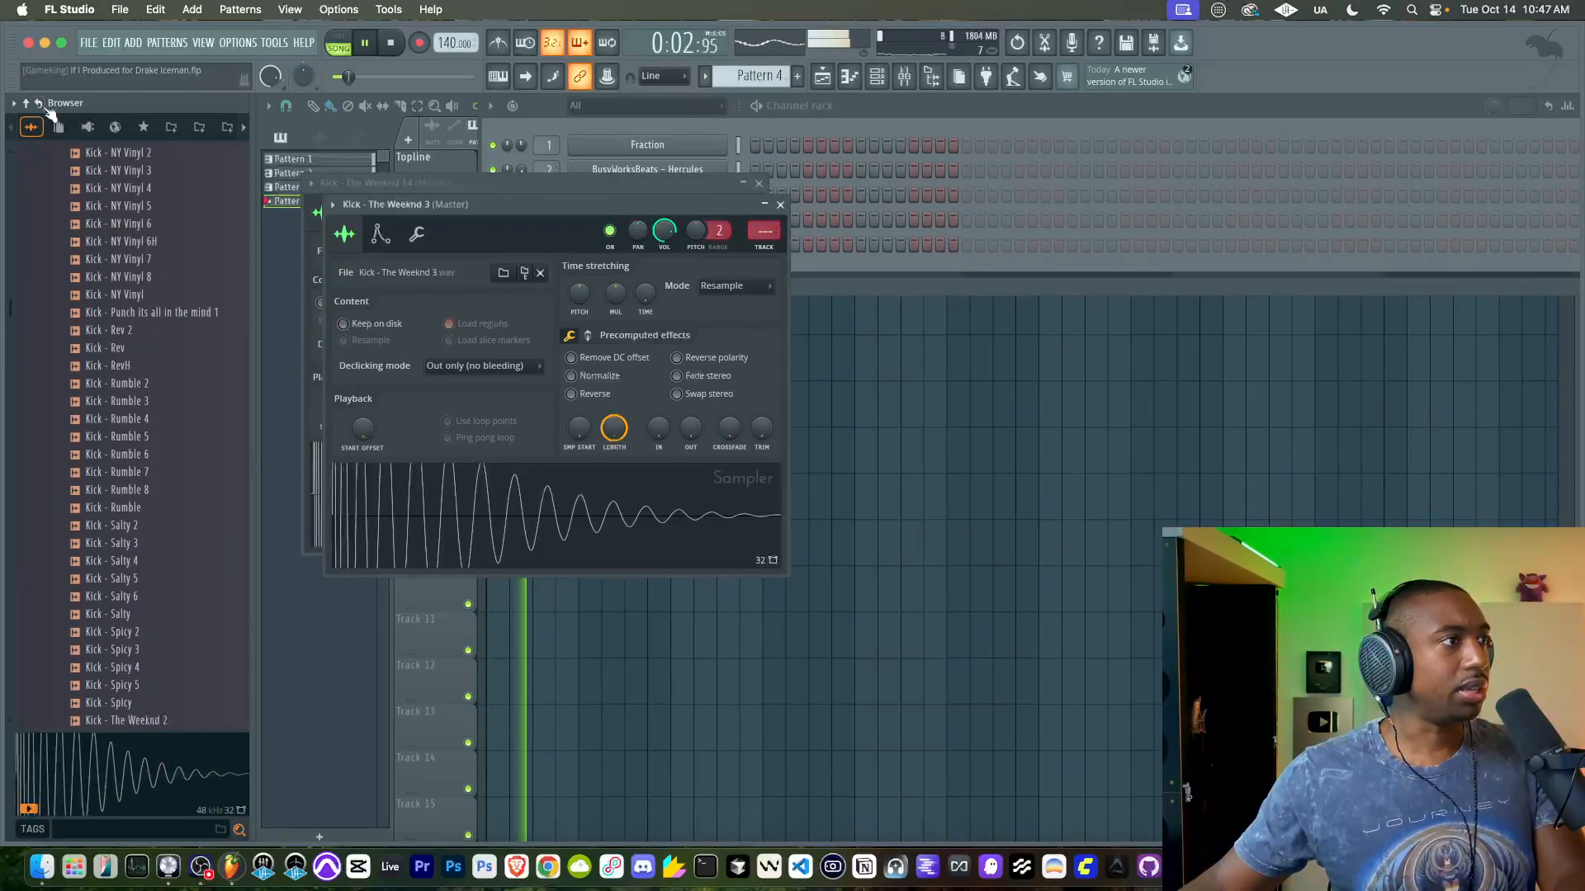
pyautogui.click(26, 103)
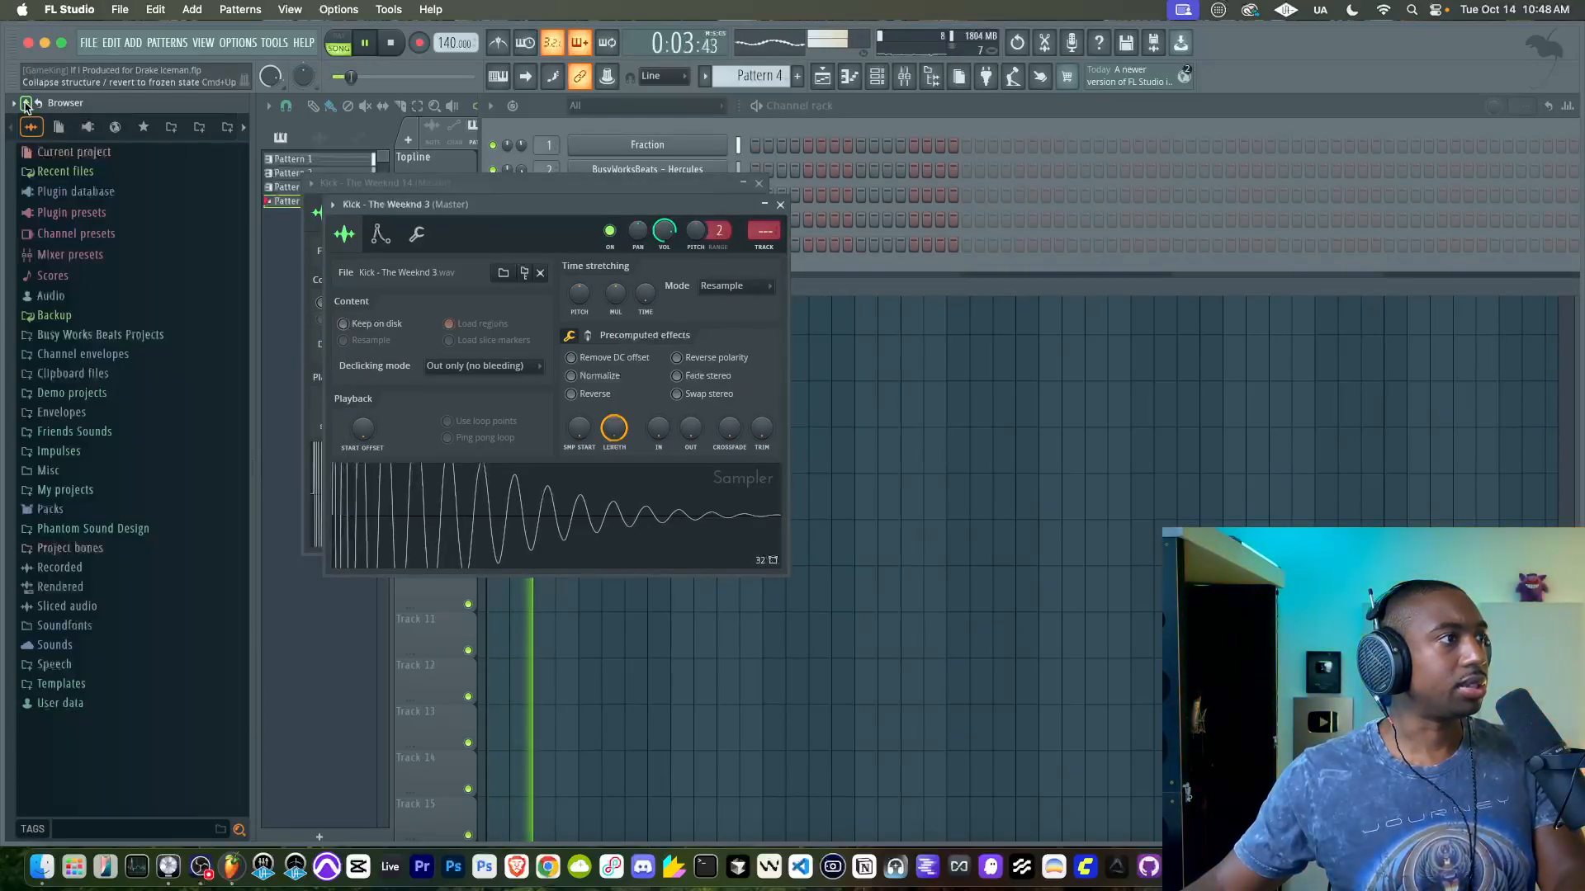
pyautogui.click(79, 432)
pyautogui.click(124, 453)
pyautogui.scroll(-2, 132, 446)
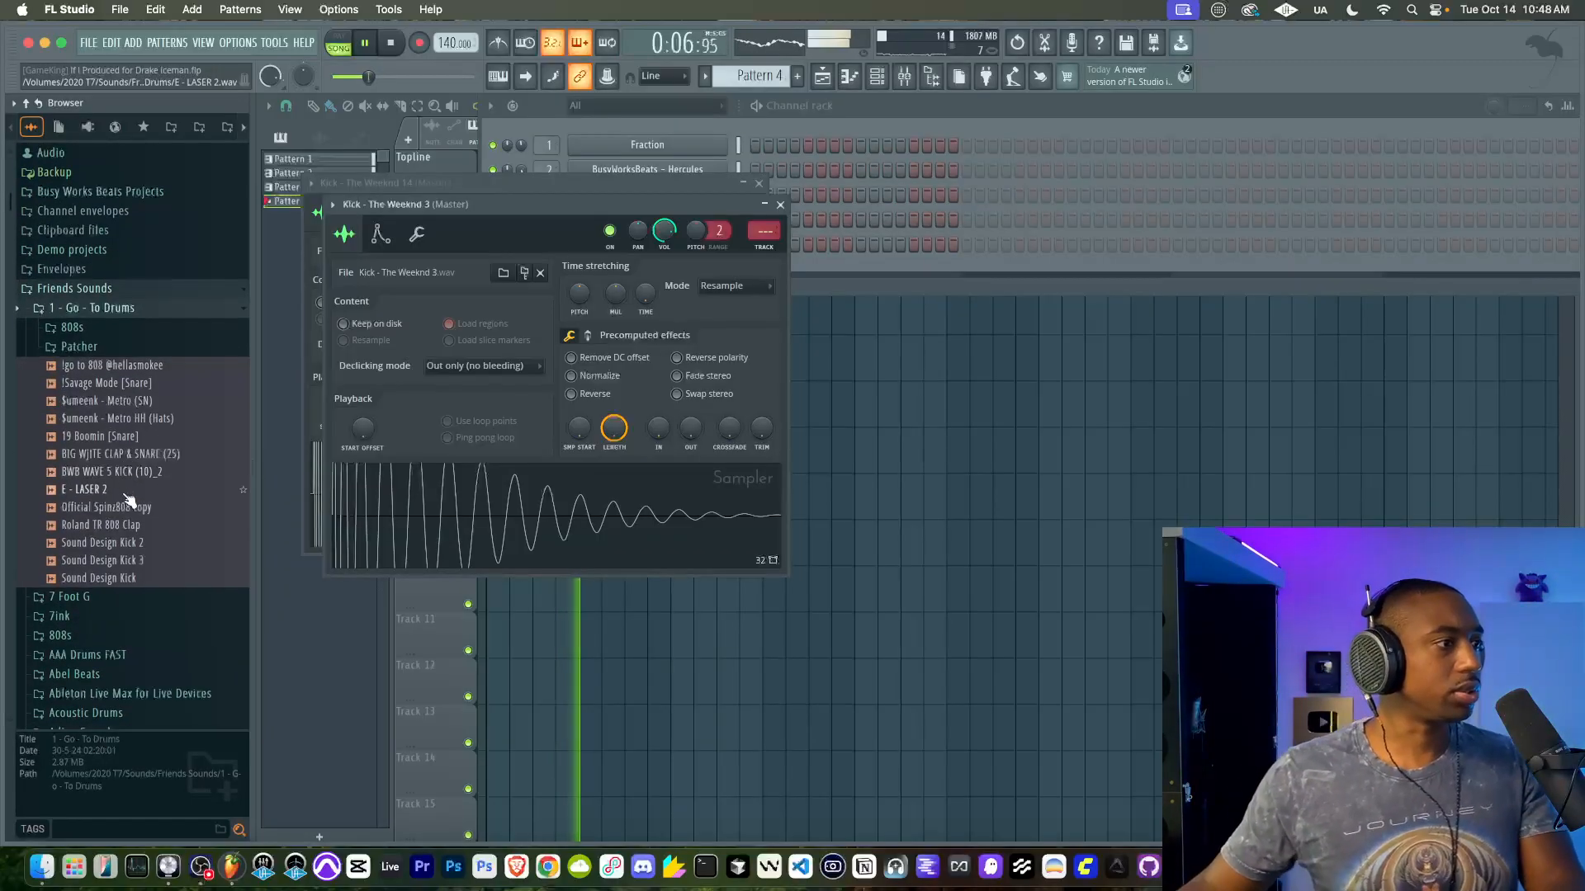
pyautogui.click(136, 437)
pyautogui.rightClick(136, 437)
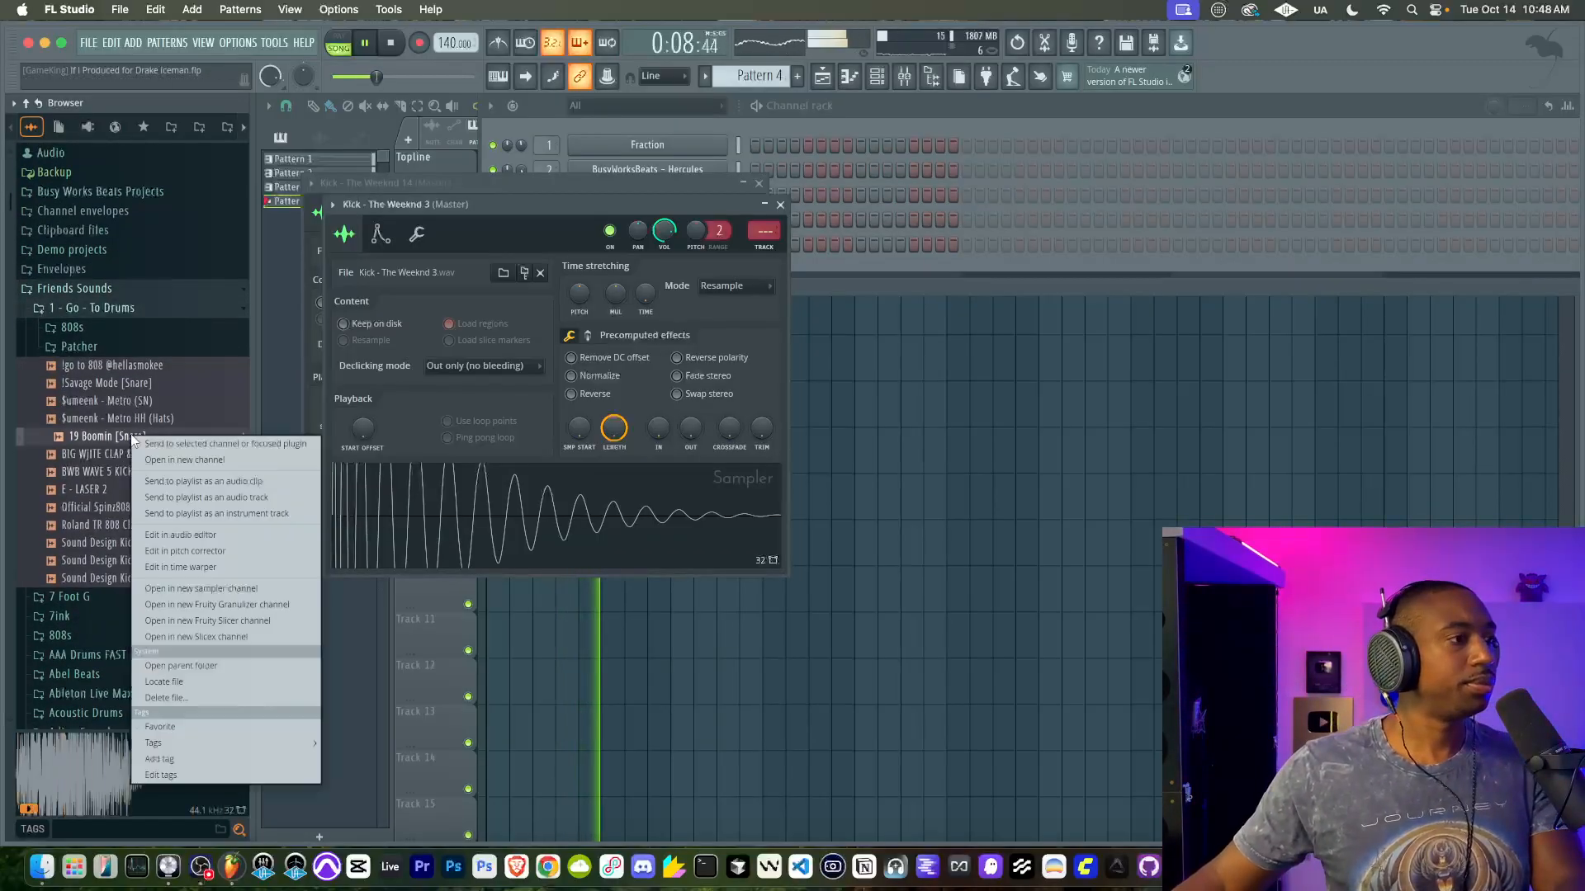
pyautogui.click(174, 456)
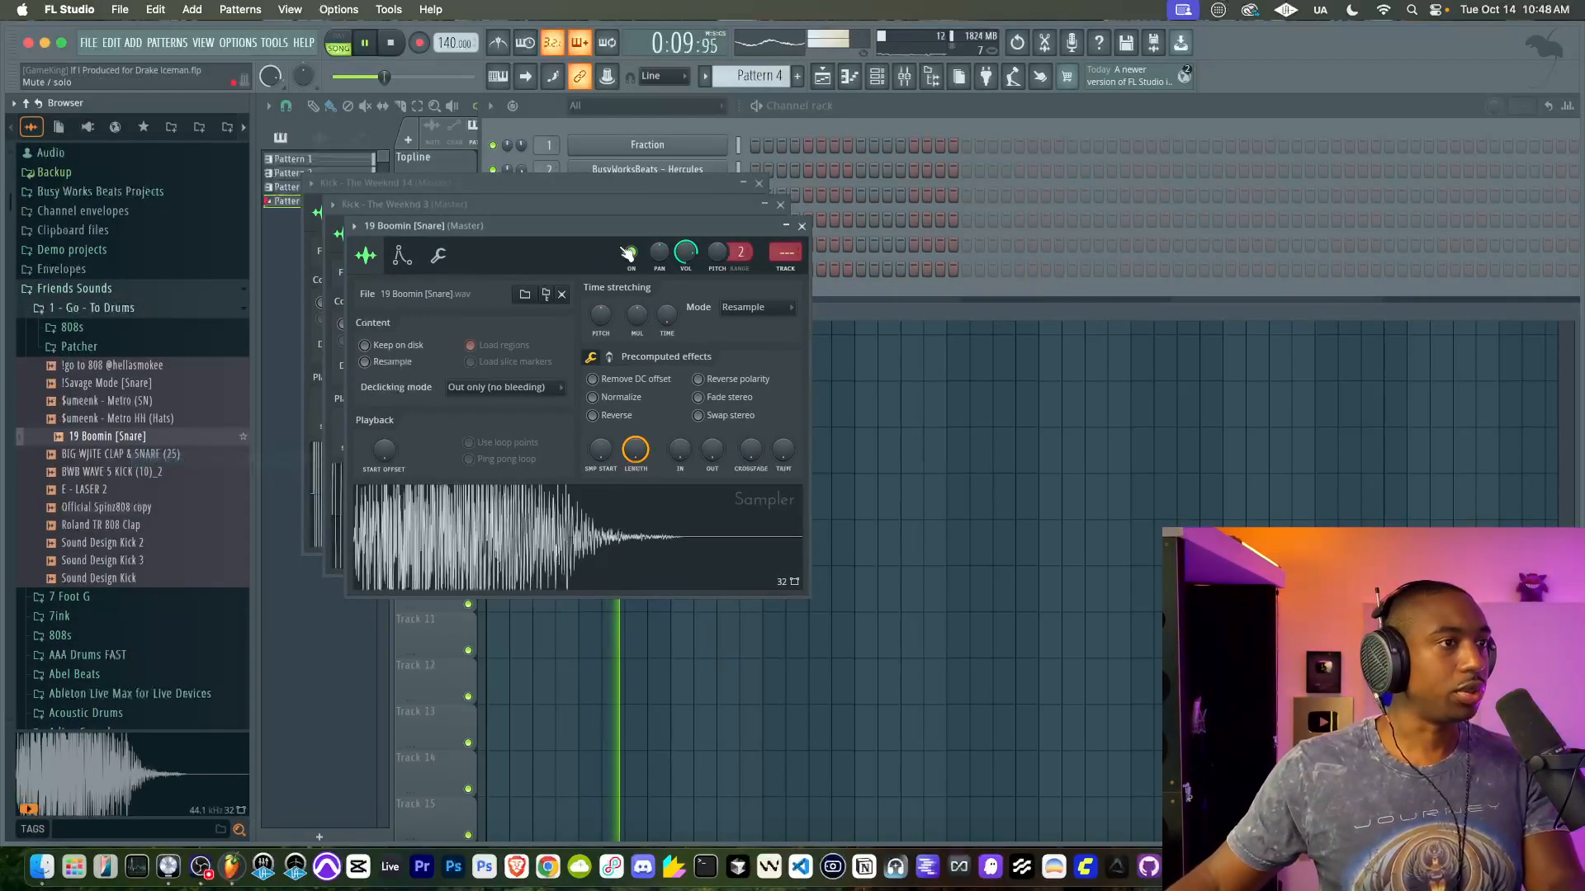
# Step: Load the E - LASER 2 sample into a new channel
pyautogui.click(142, 489)
pyautogui.rightClick(142, 489)
pyautogui.click(149, 513)
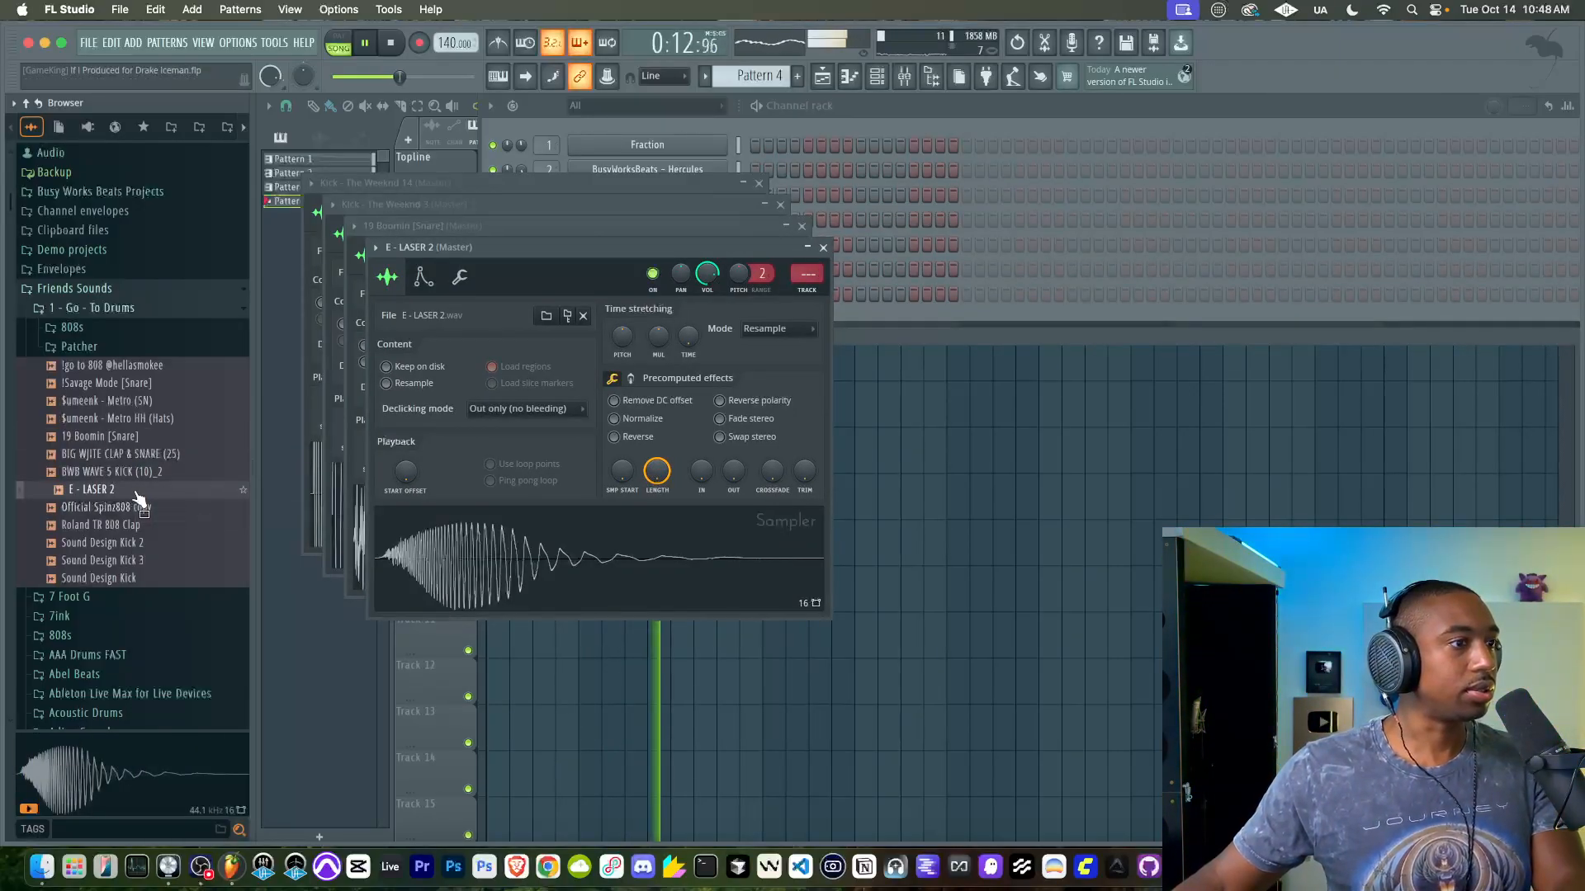
# Step: Link the two kick channels, the snare and E - LASER 2 to mixer tracks 4 to 7, then stop playback
pyautogui.click(786, 117)
pyautogui.moveTo(738, 216); pyautogui.dragTo(737, 317)
pyautogui.hotkey('ctrl', 'l')
pyautogui.press('space')
# Step: Record an E - LASER 2 part into Pattern 4 over 16 bars with the metronome on, and quantize its notes in the piano roll
pyautogui.click(737, 296)
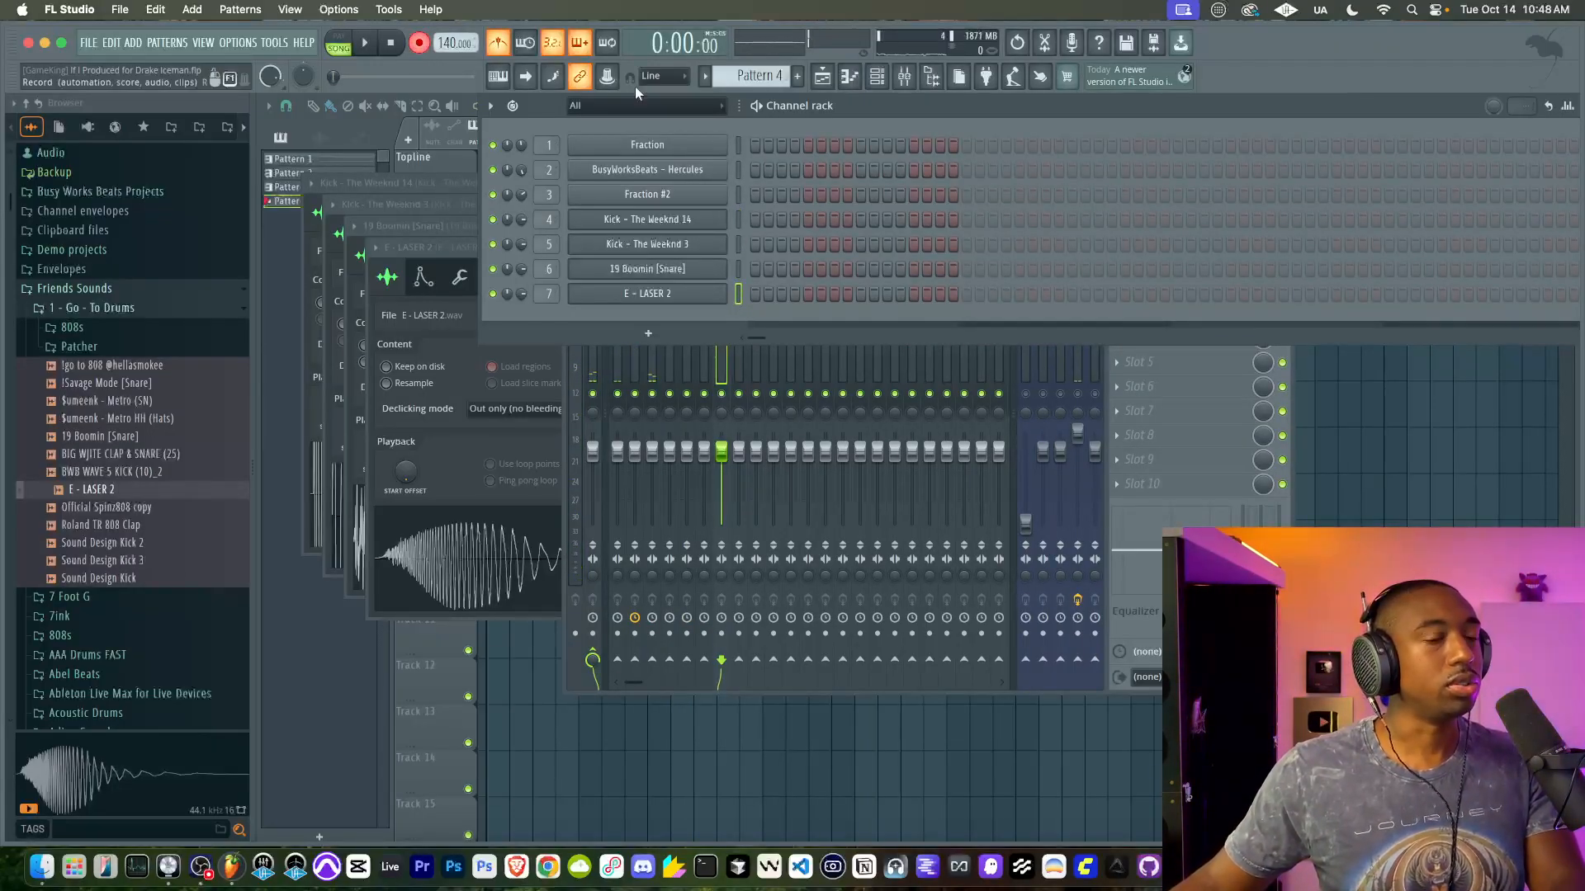
pyautogui.press('F12')
pyautogui.press('space')
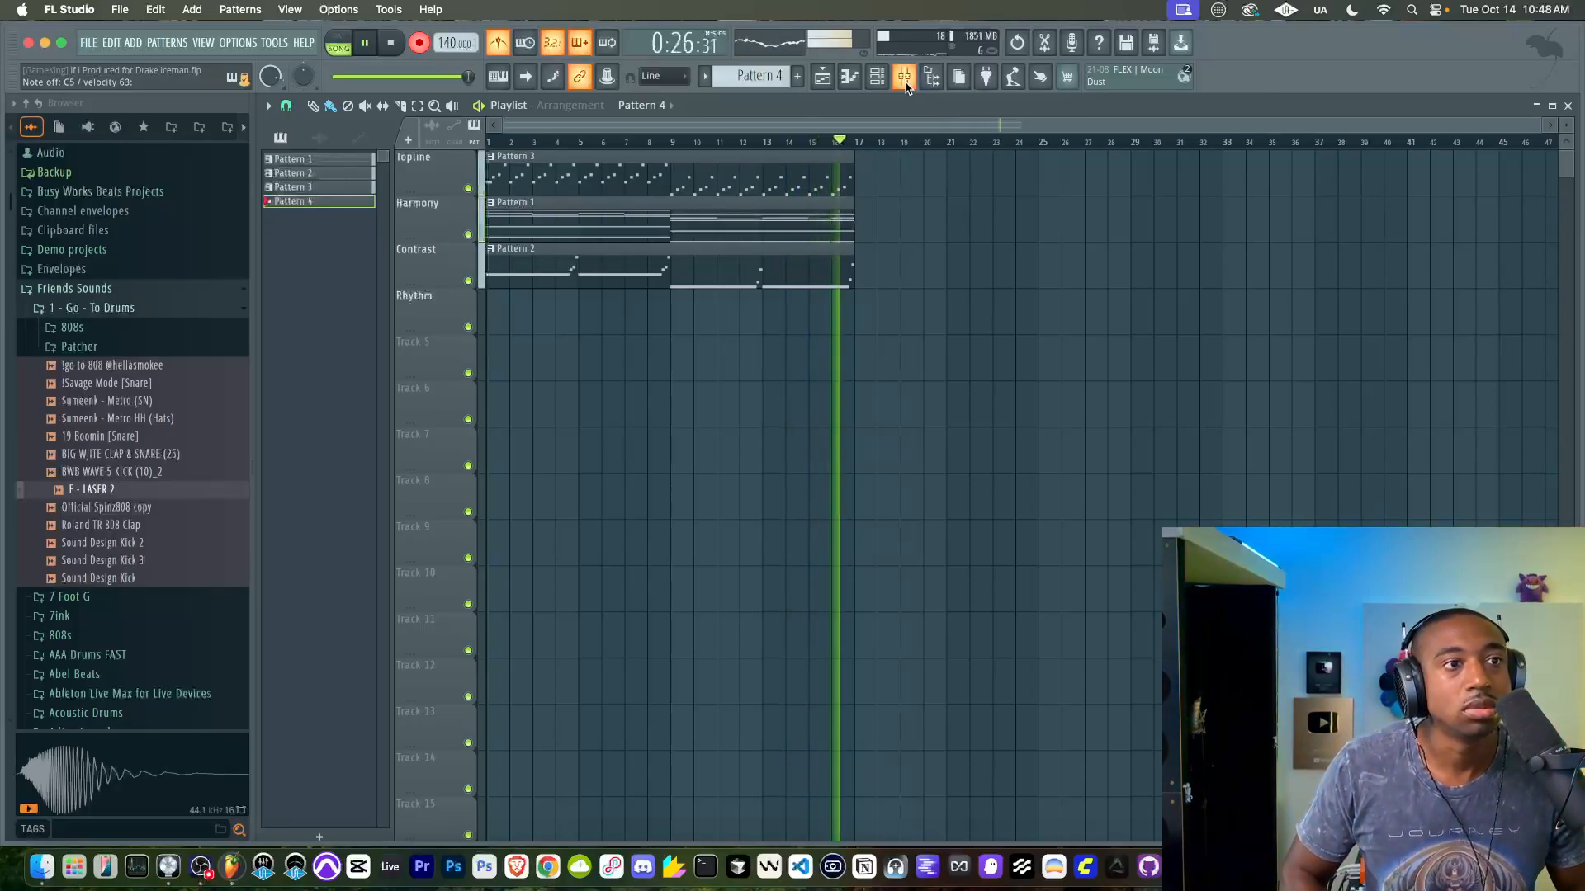
pyautogui.press('space')
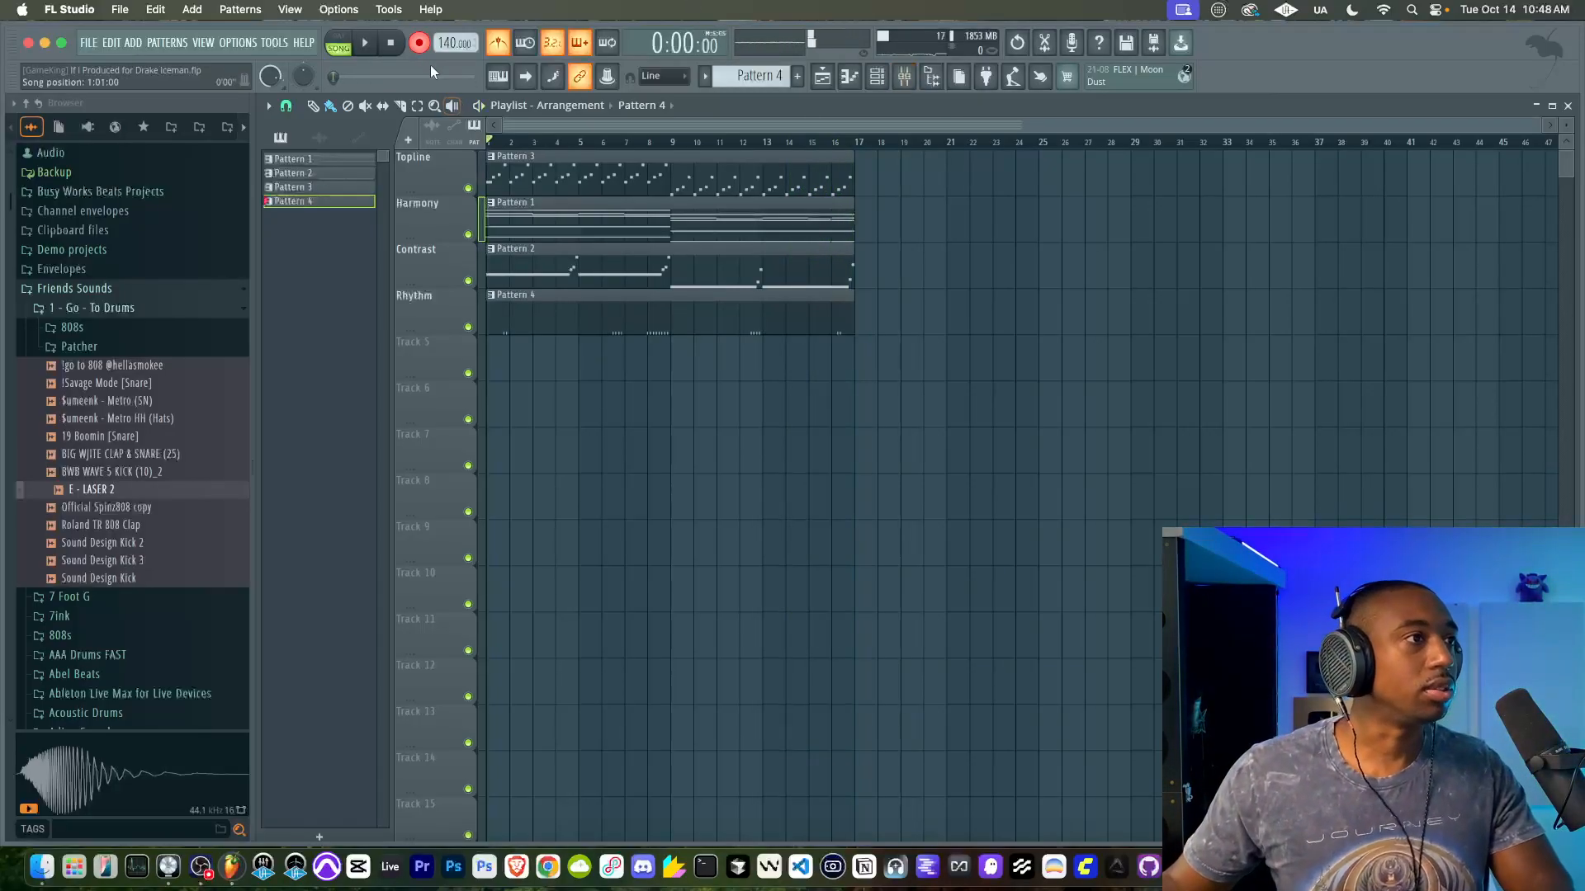
pyautogui.doubleClick(547, 303)
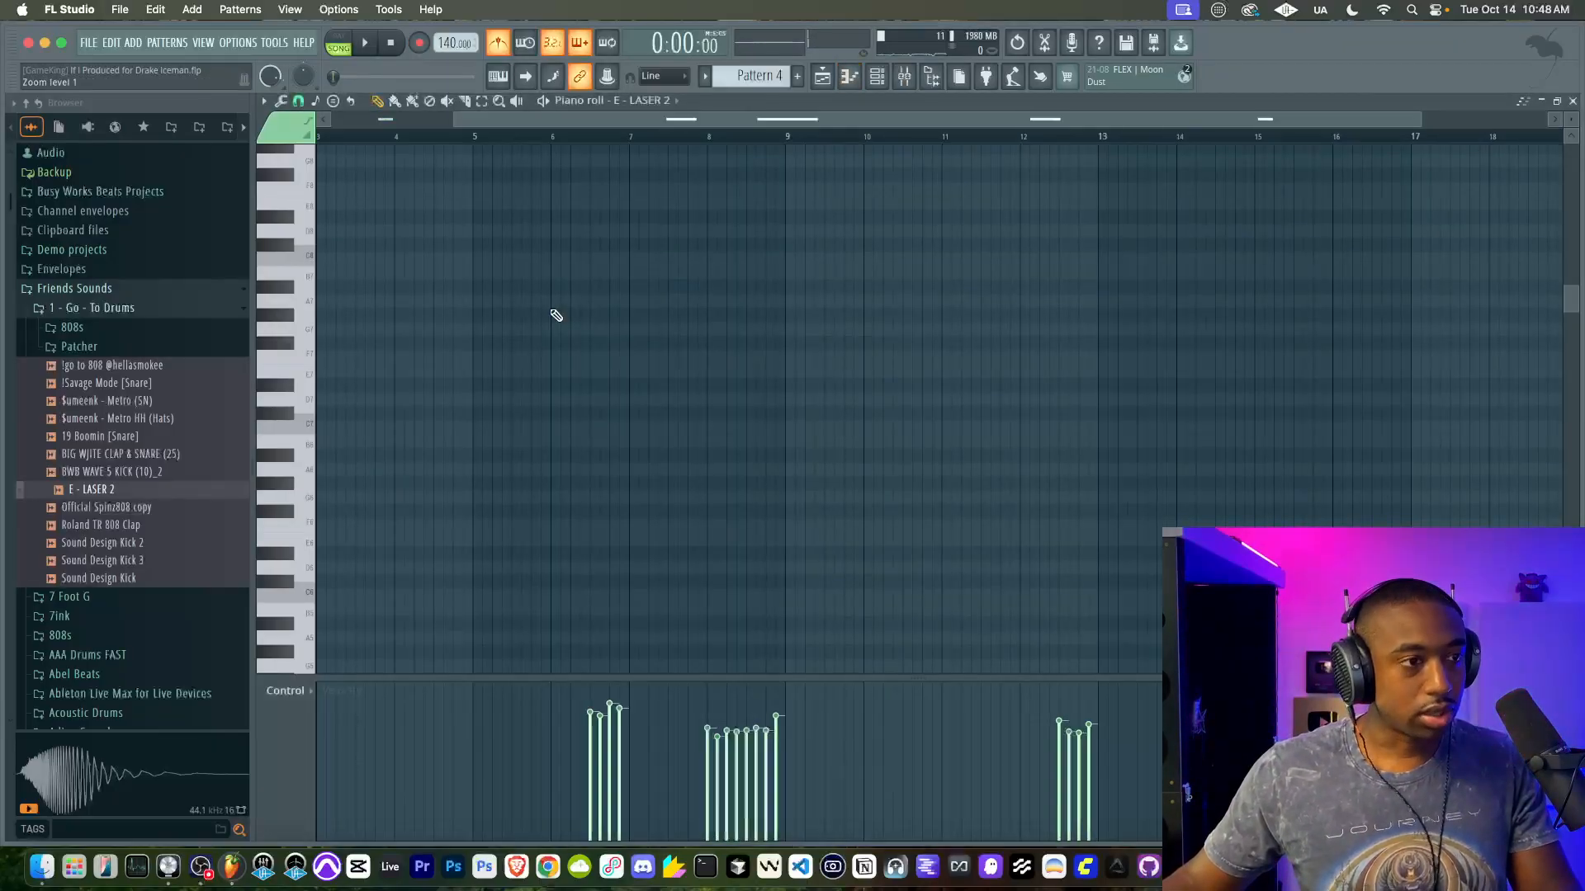
pyautogui.click(1570, 101)
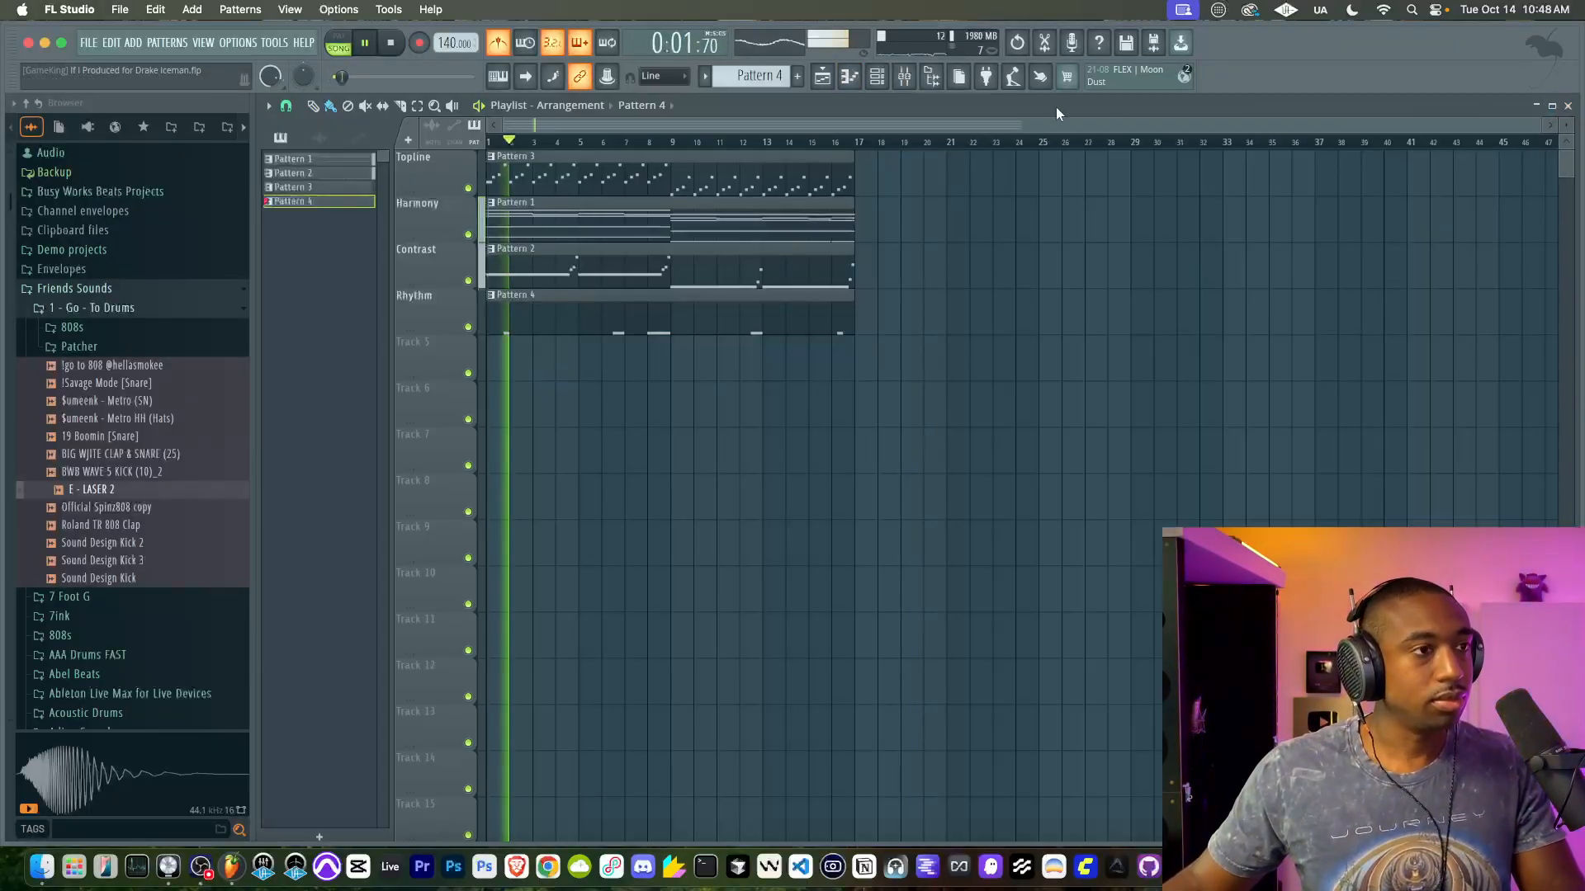
# Step: Create Pattern 5 and record a 19 Boomin [Snare] part into it over the 16 bars
pyautogui.press('F6')
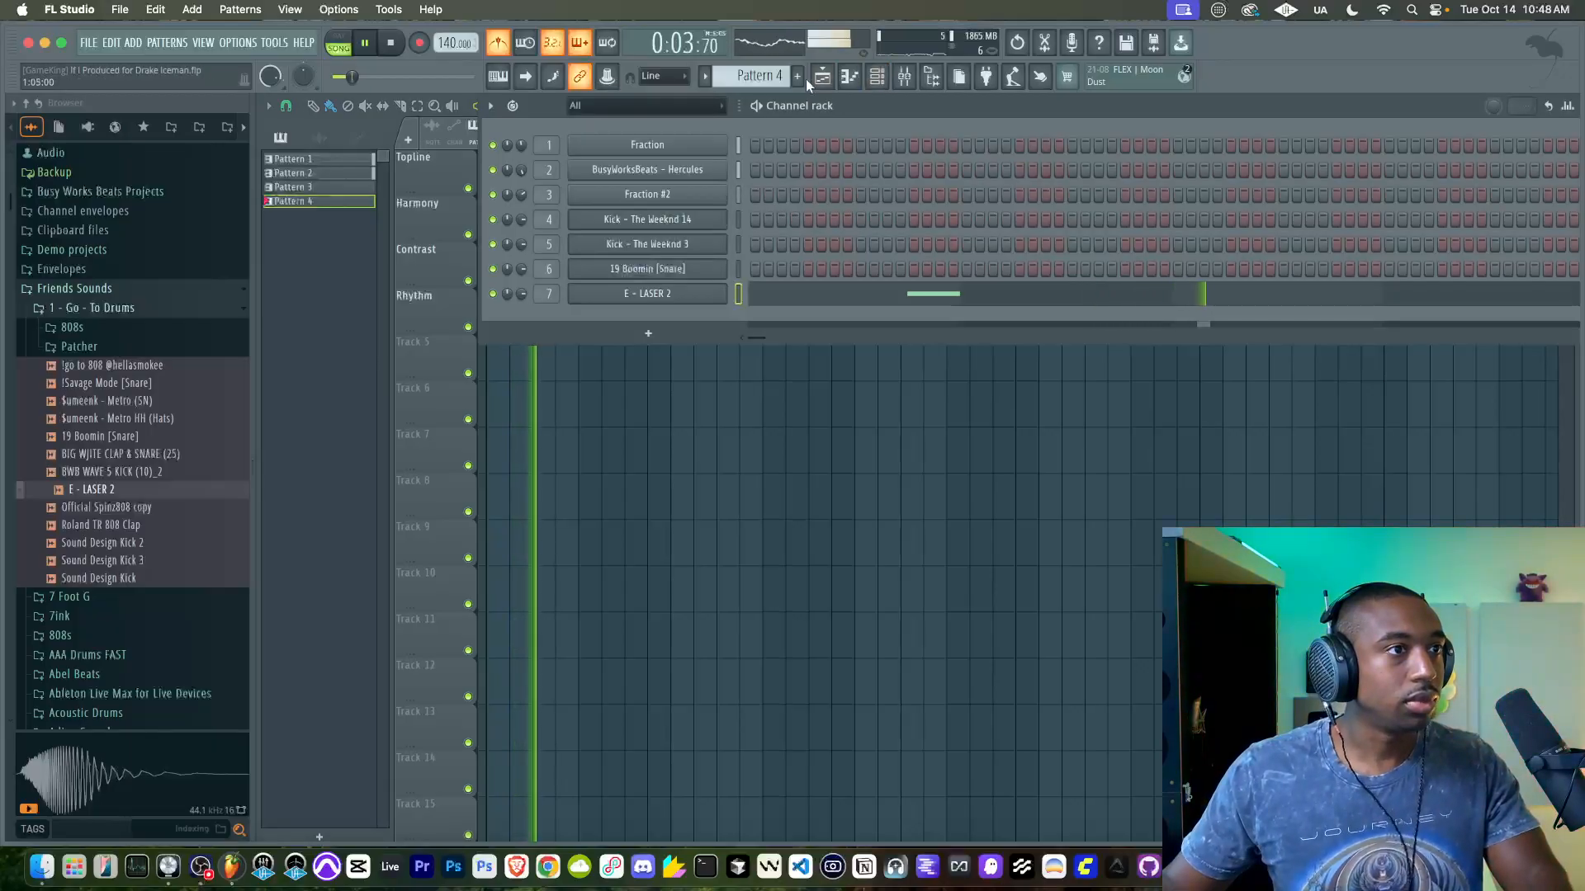
pyautogui.press('F4')
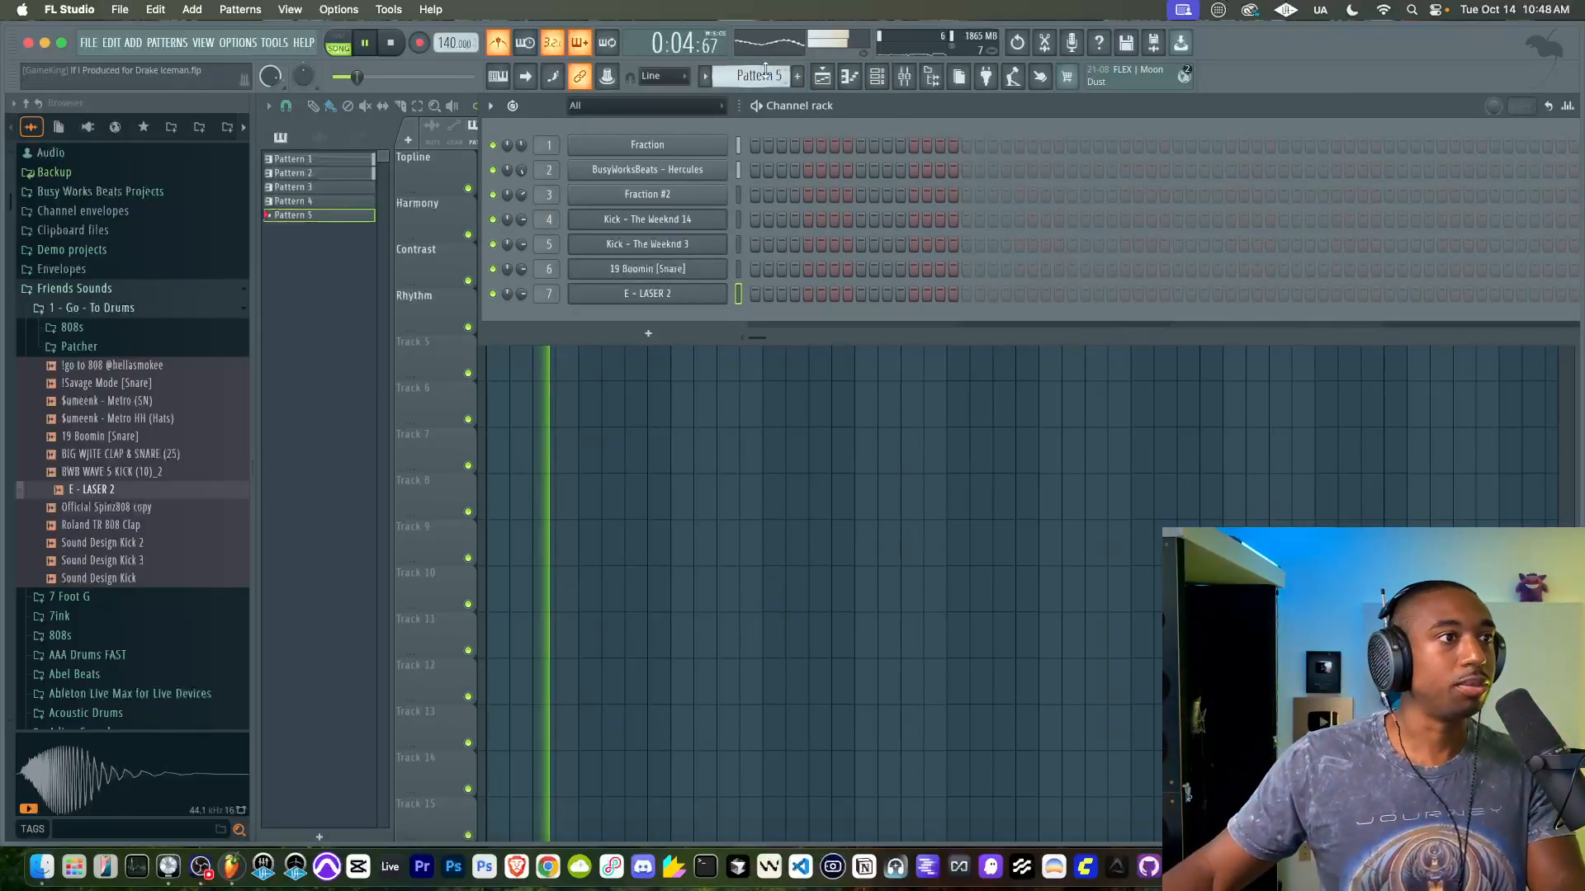
pyautogui.click(739, 269)
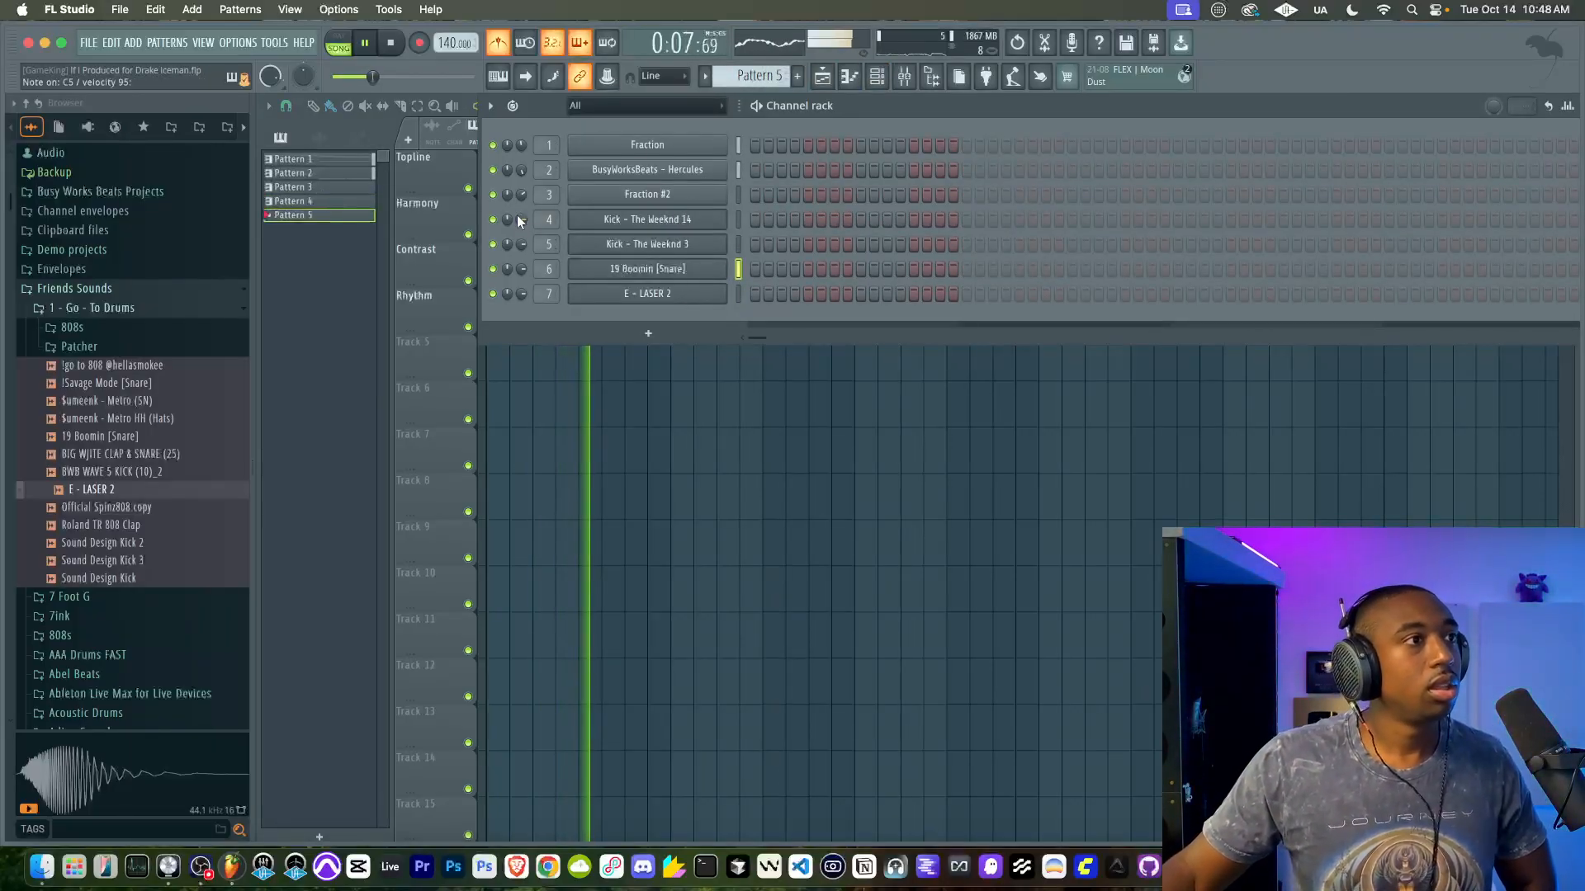
pyautogui.press('space')
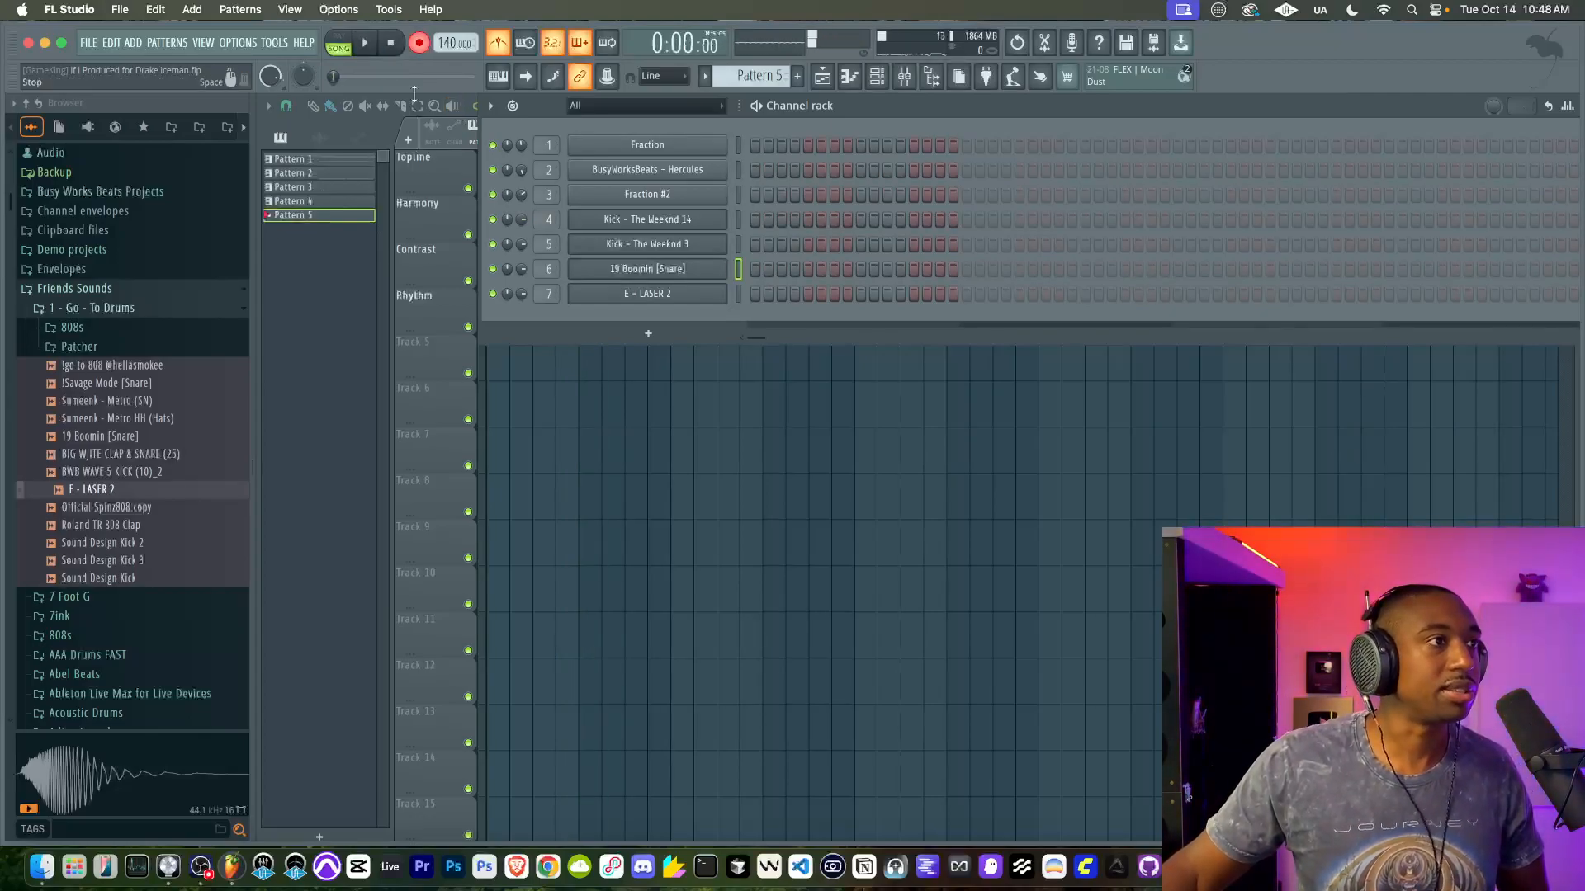
pyautogui.press('F6')
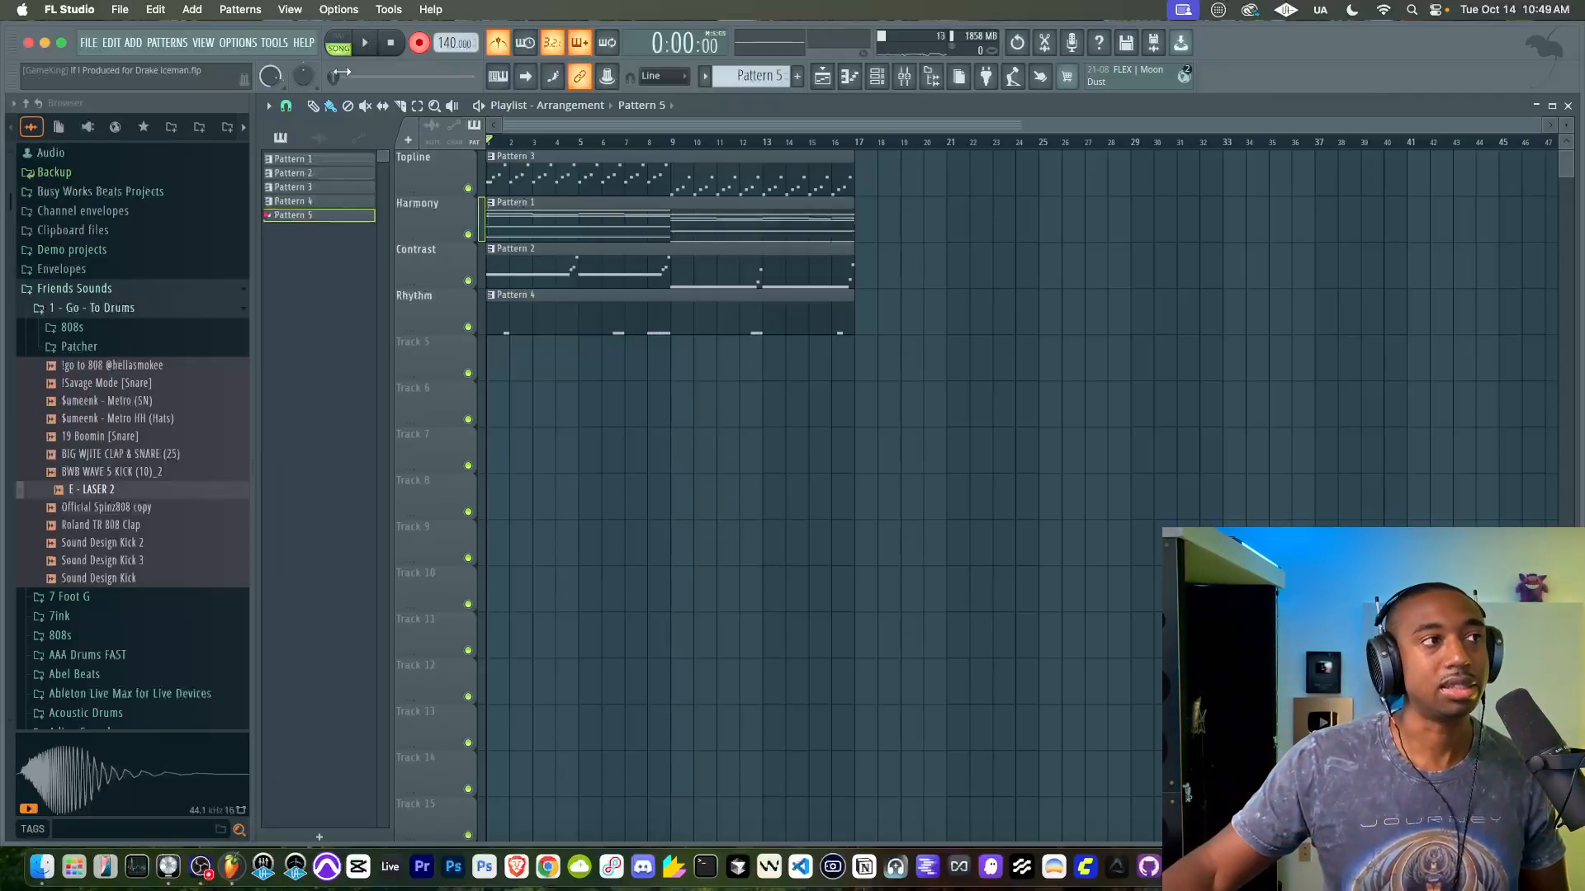
pyautogui.click(194, 872)
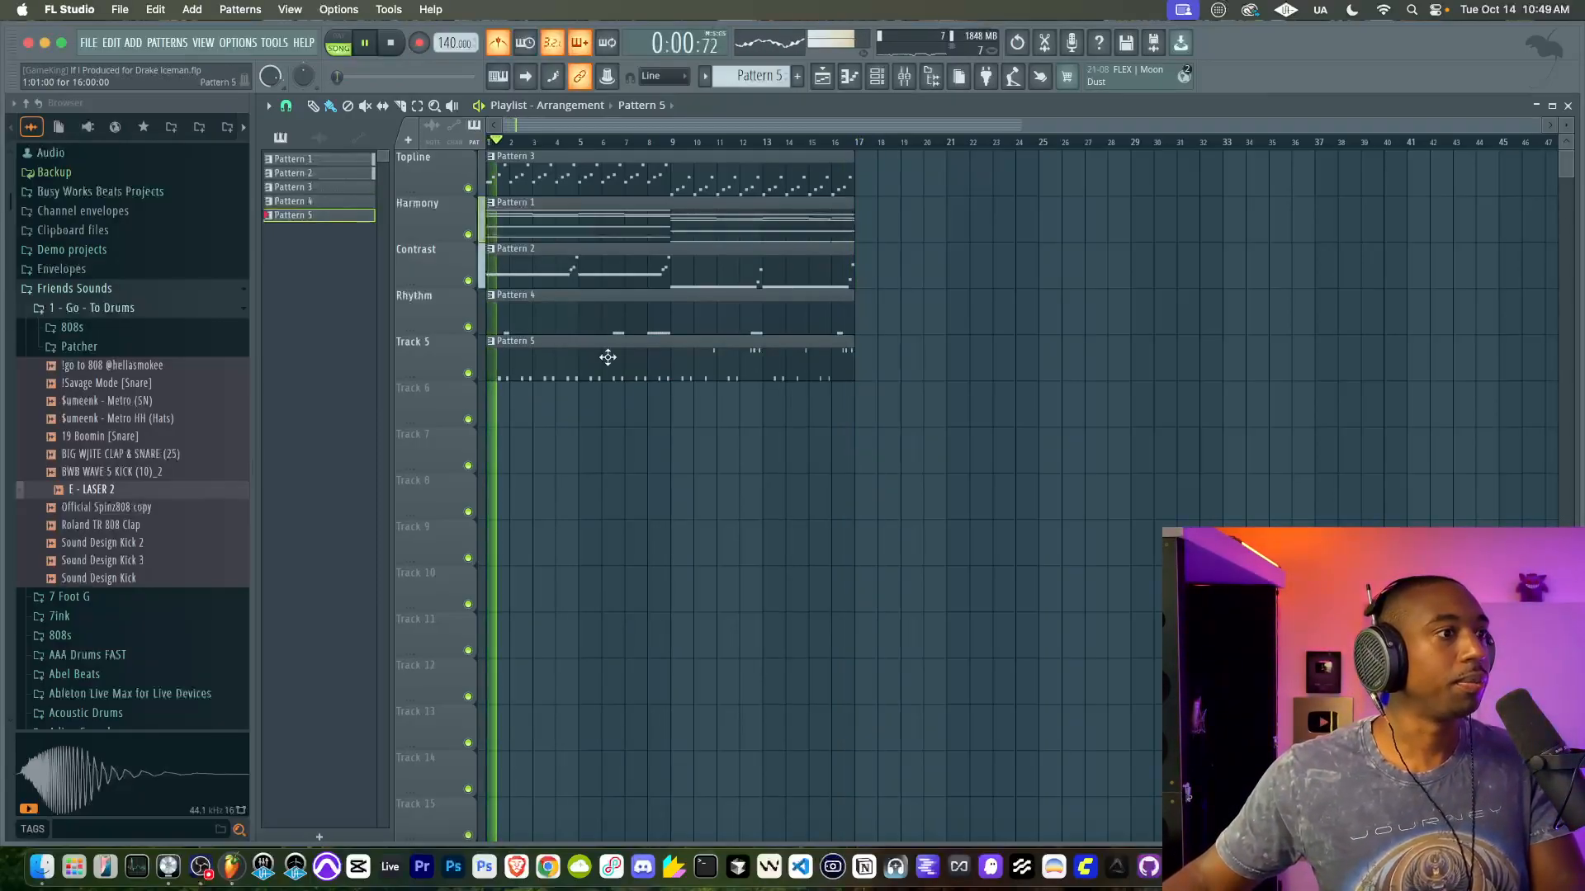
# Step: Adjust the piano roll snap for Pattern 5, align the recorded snare notes to the grid and look them over
pyautogui.doubleClick(608, 356)
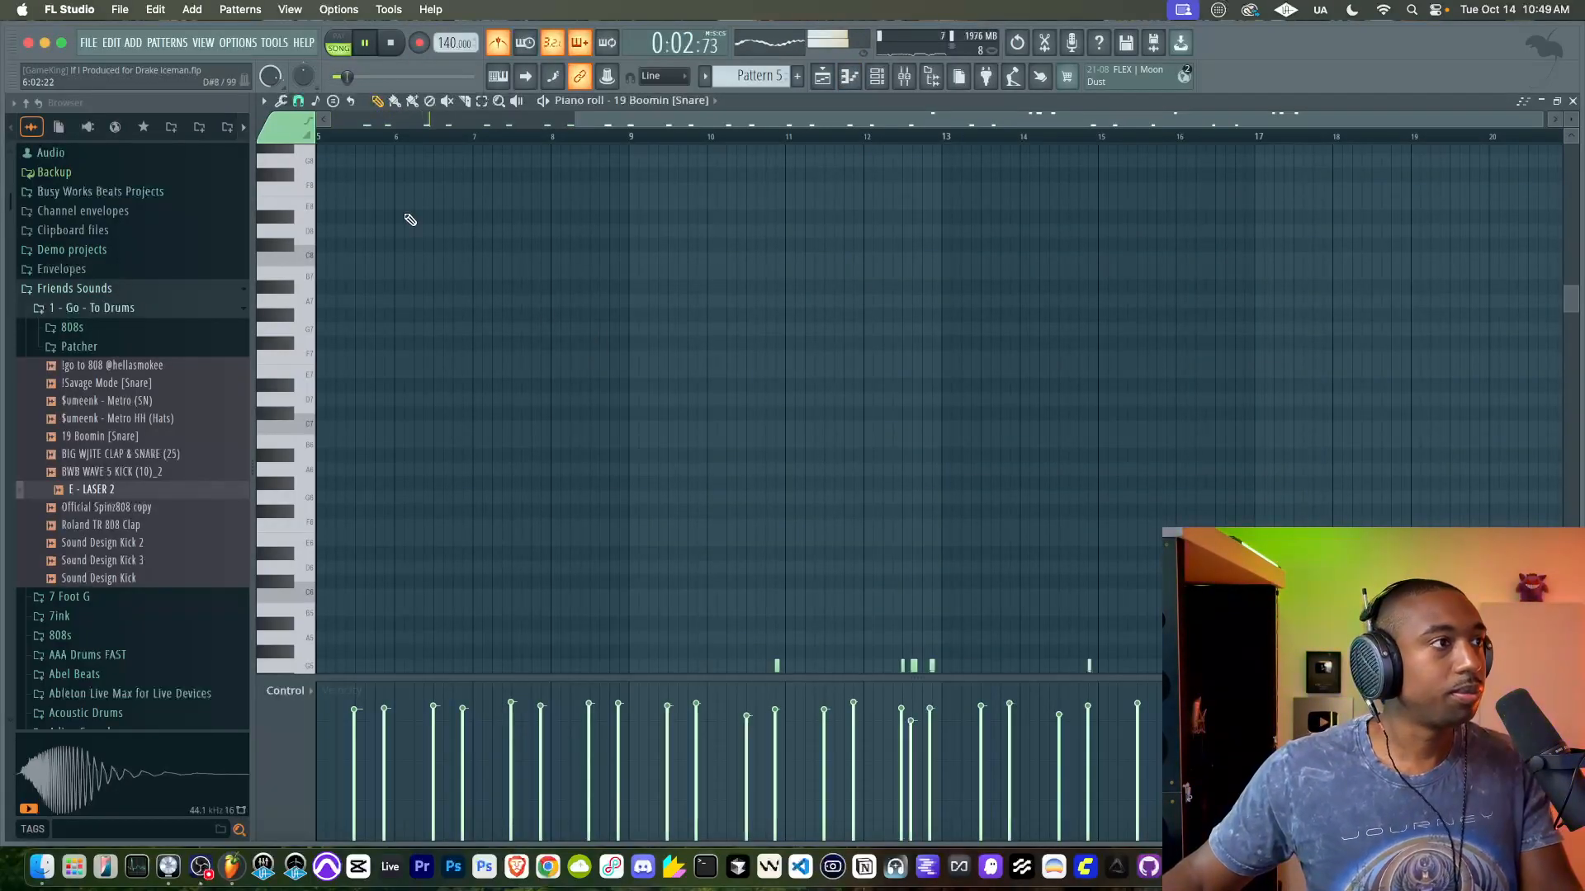
pyautogui.click(299, 102)
pyautogui.click(328, 294)
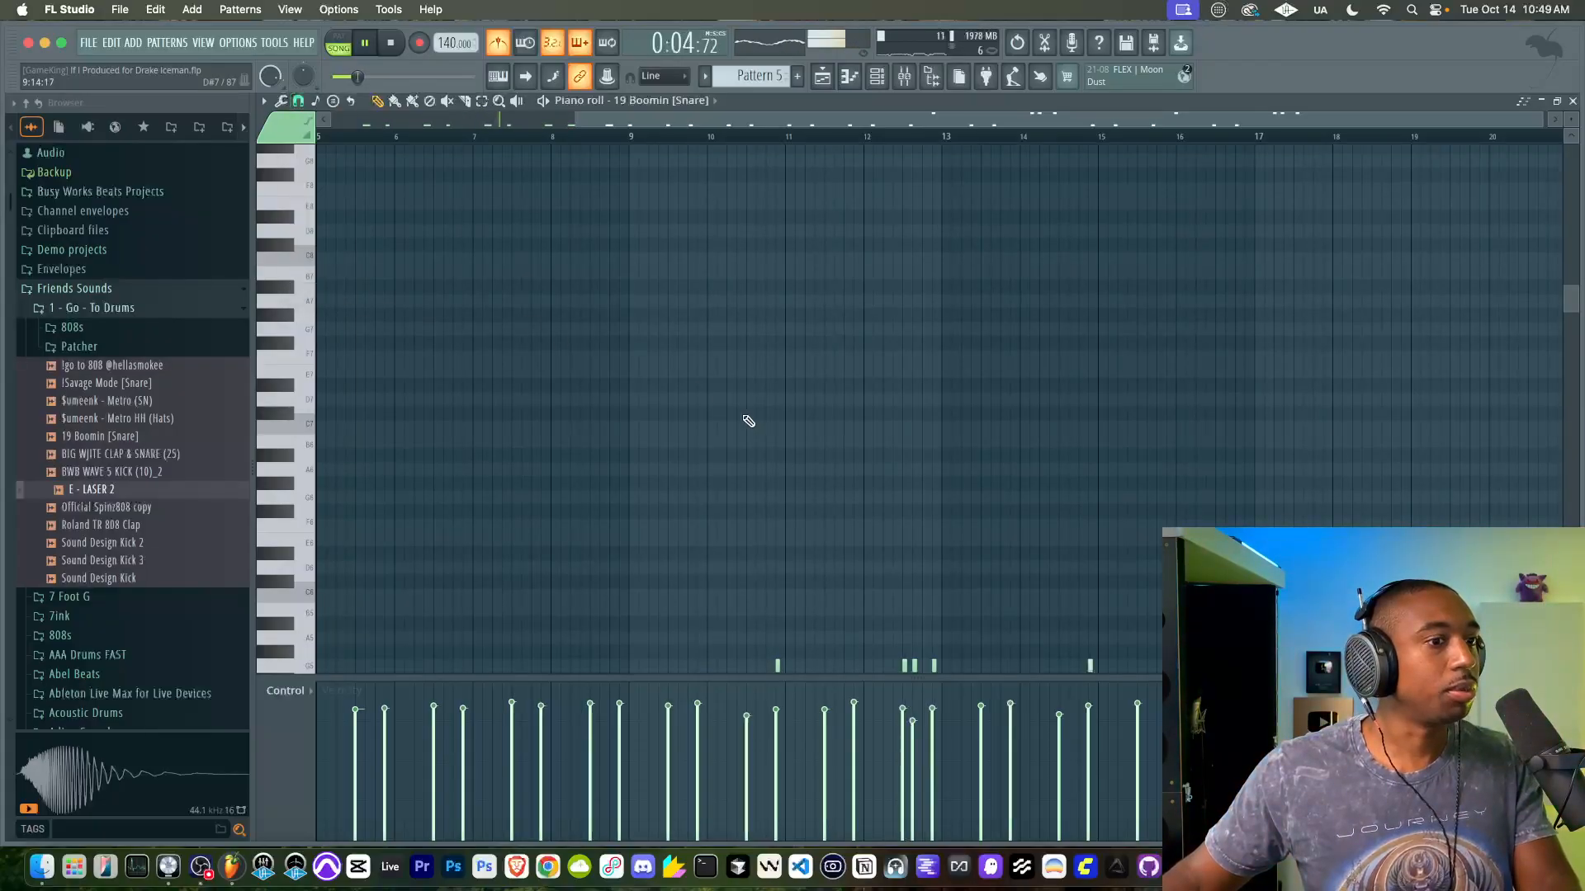
pyautogui.scroll(-5, 793, 446)
pyautogui.scroll(-2, 801, 457)
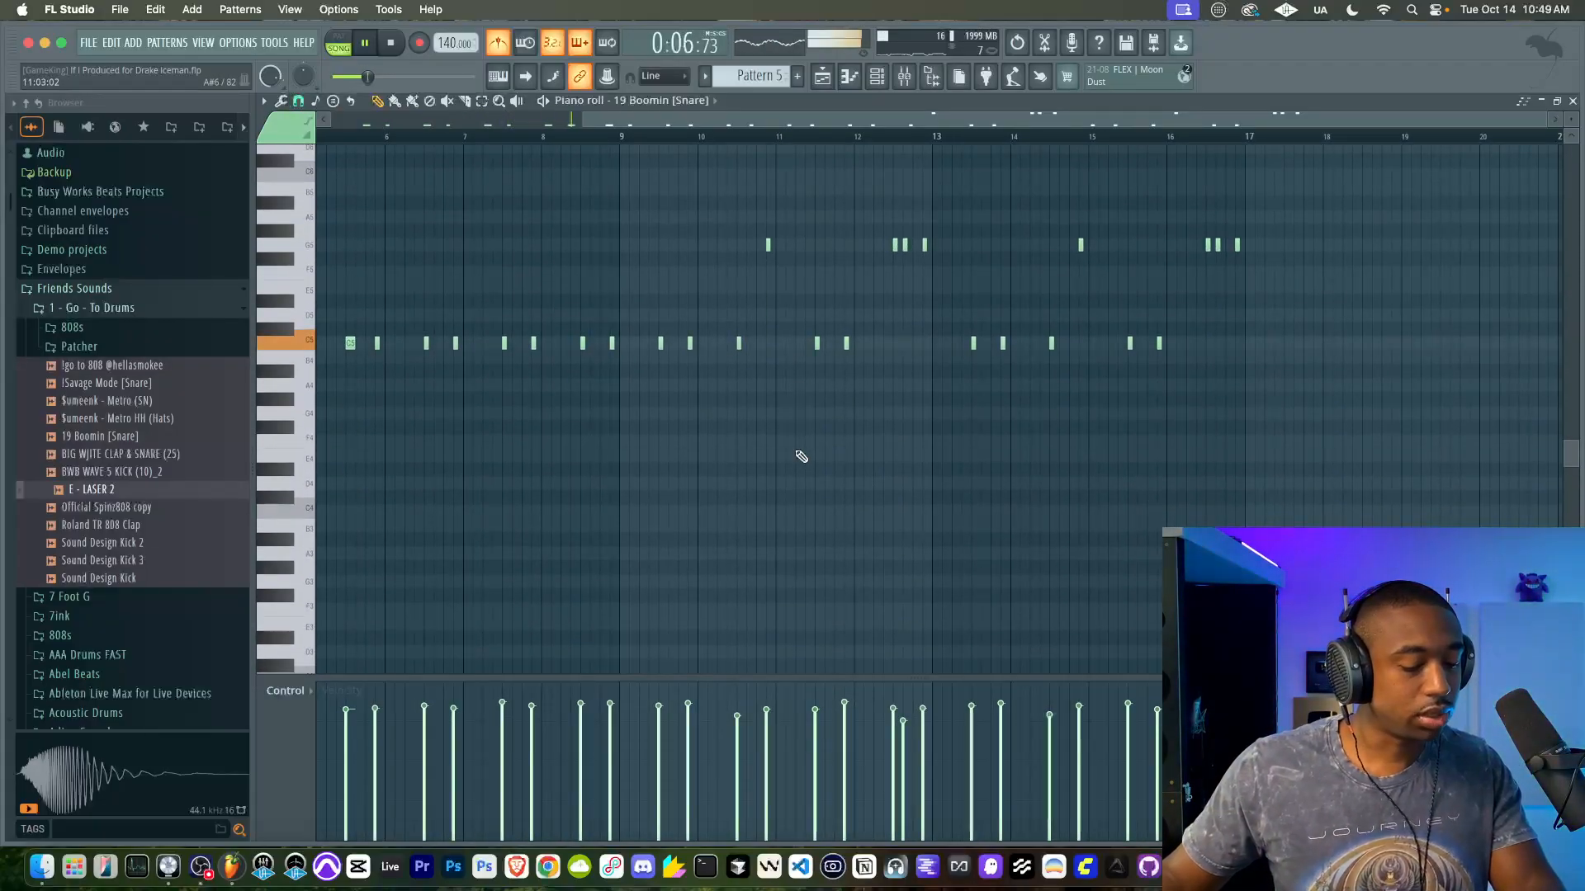
pyautogui.scroll(-6, 712, 457)
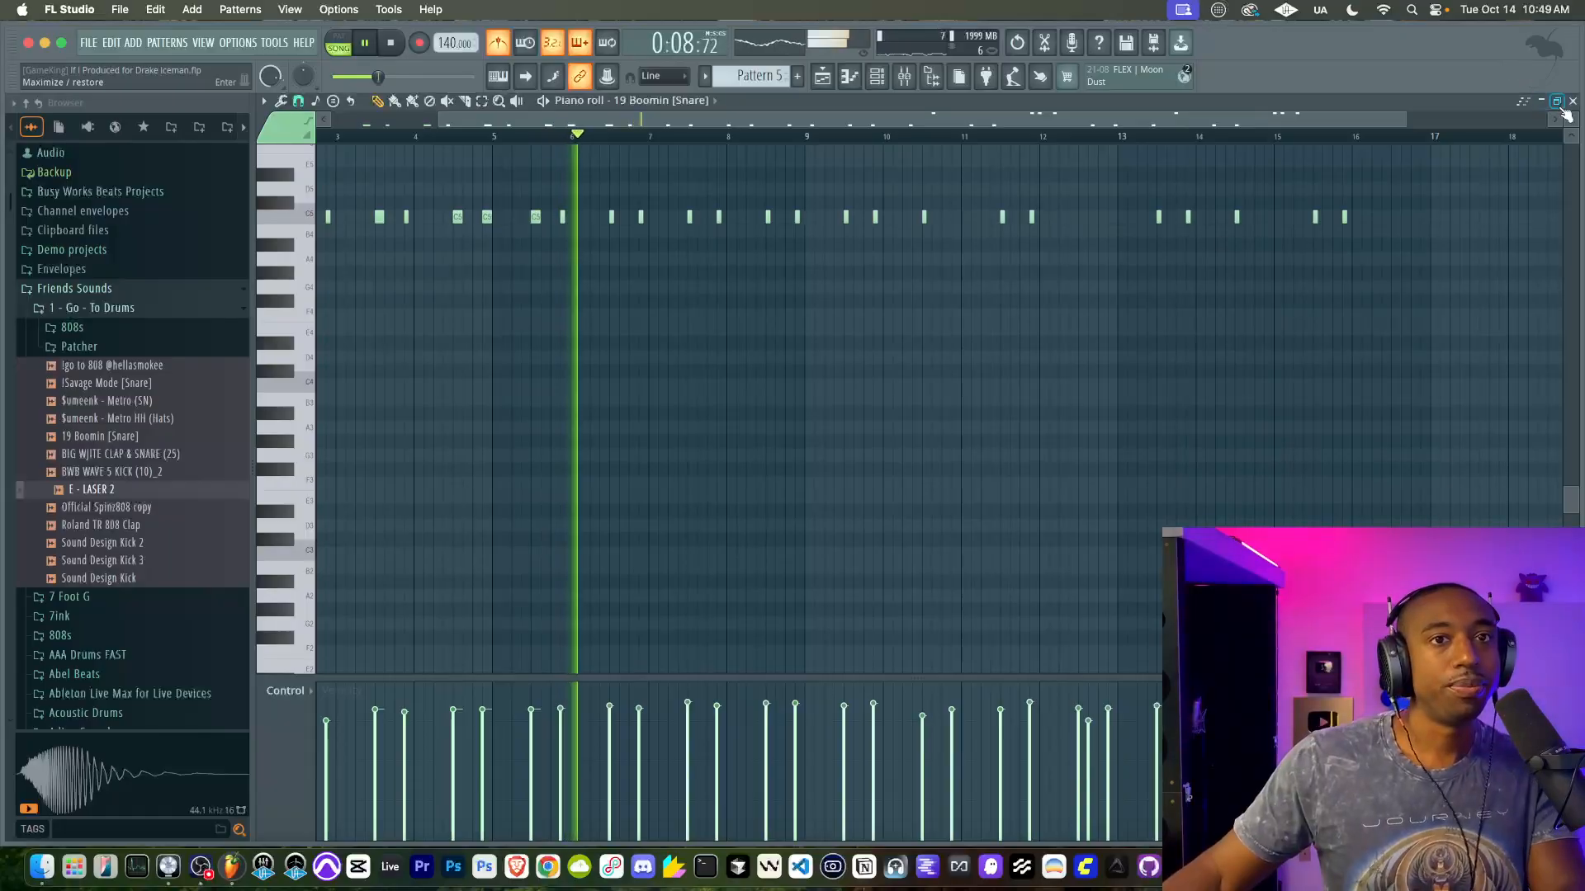
pyautogui.click(1556, 102)
pyautogui.press('space')
pyautogui.doubleClick(1484, 144)
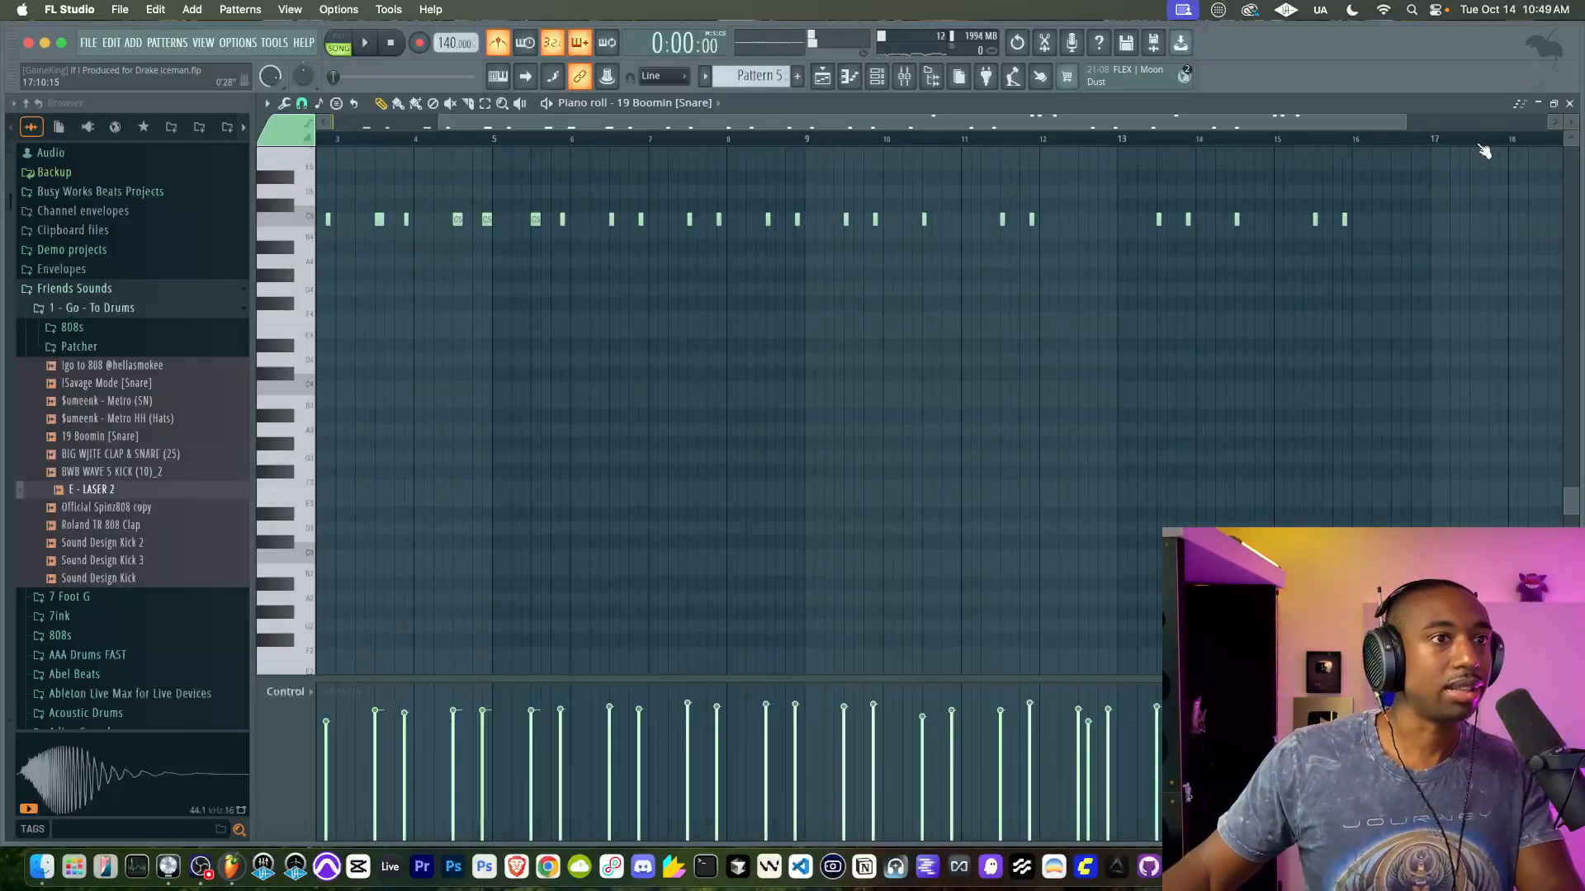
pyautogui.click(1572, 105)
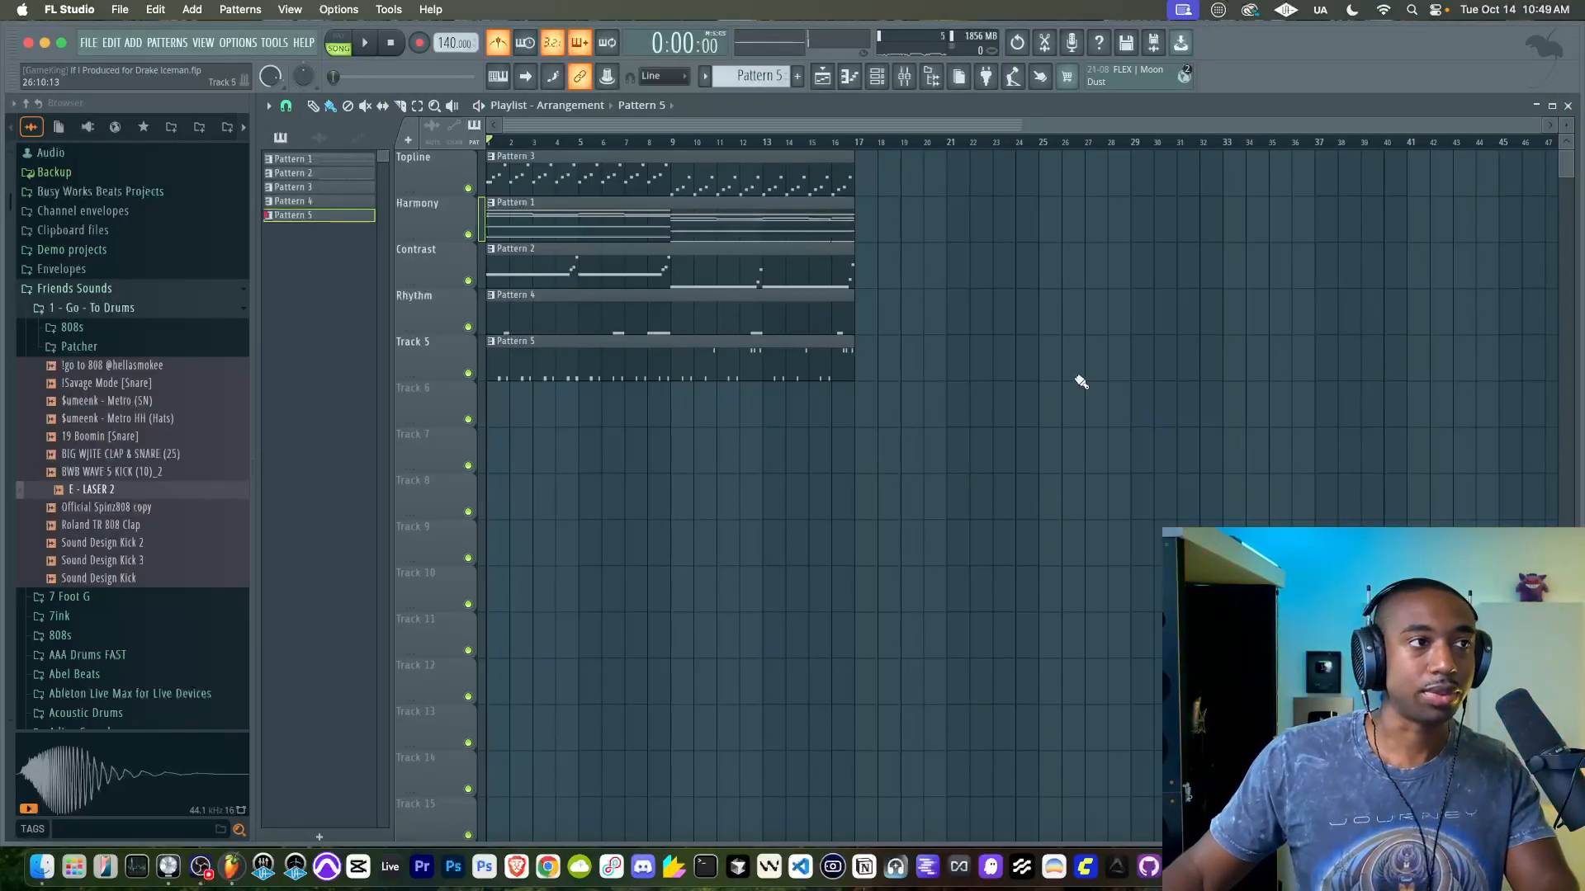
# Step: Turn off the metronome and create an empty Pattern 7 with the Kick - The Weeknd 3 channel selected
pyautogui.press('space')
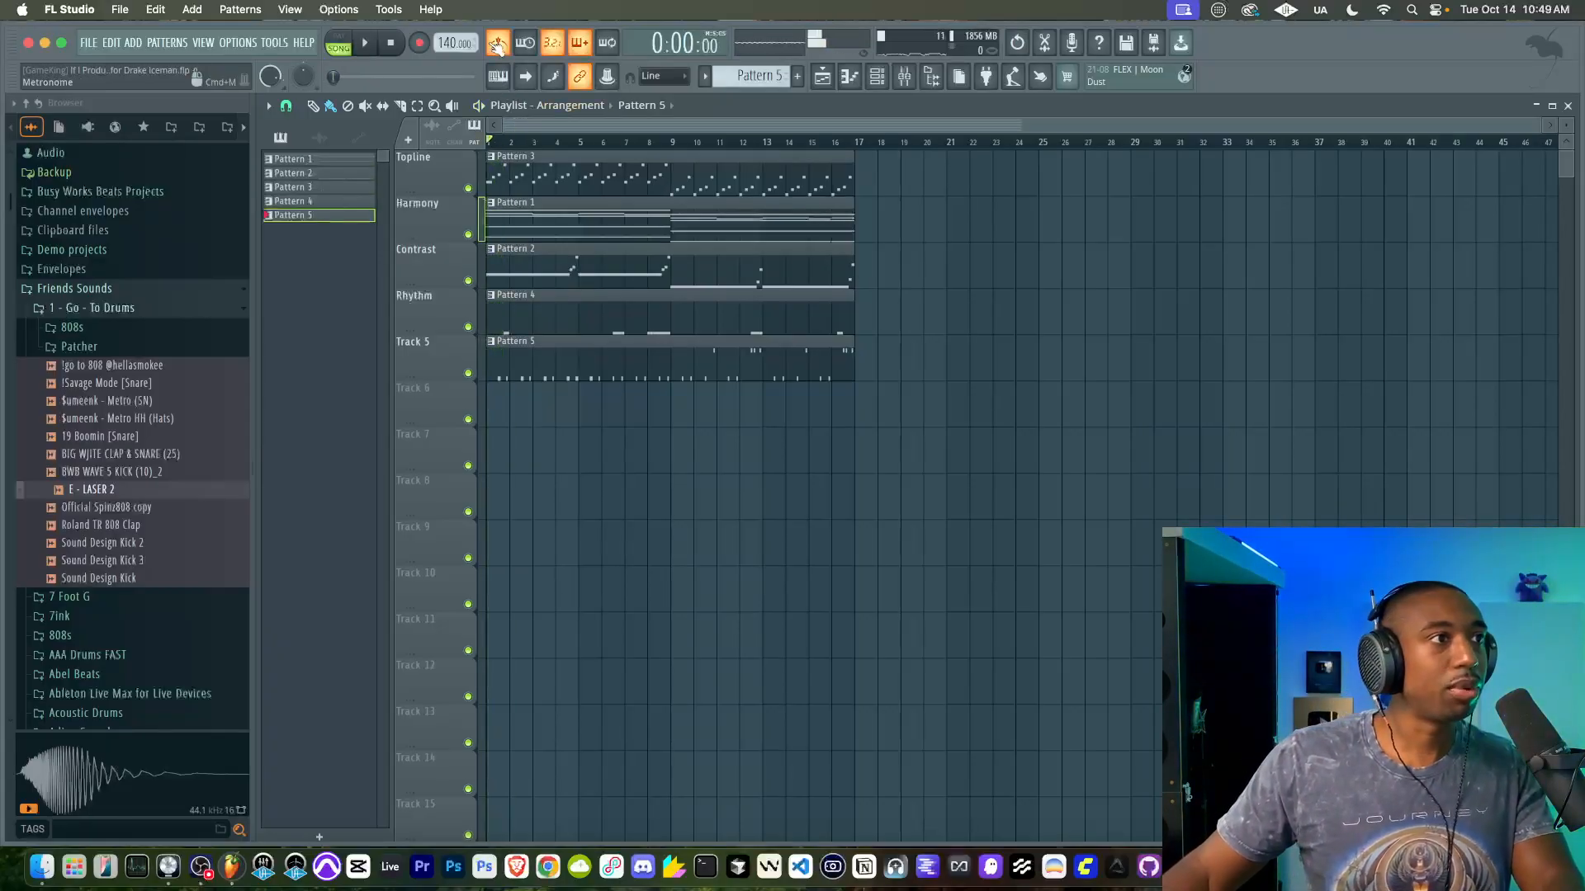
pyautogui.click(877, 83)
pyautogui.scroll(2, 775, 76)
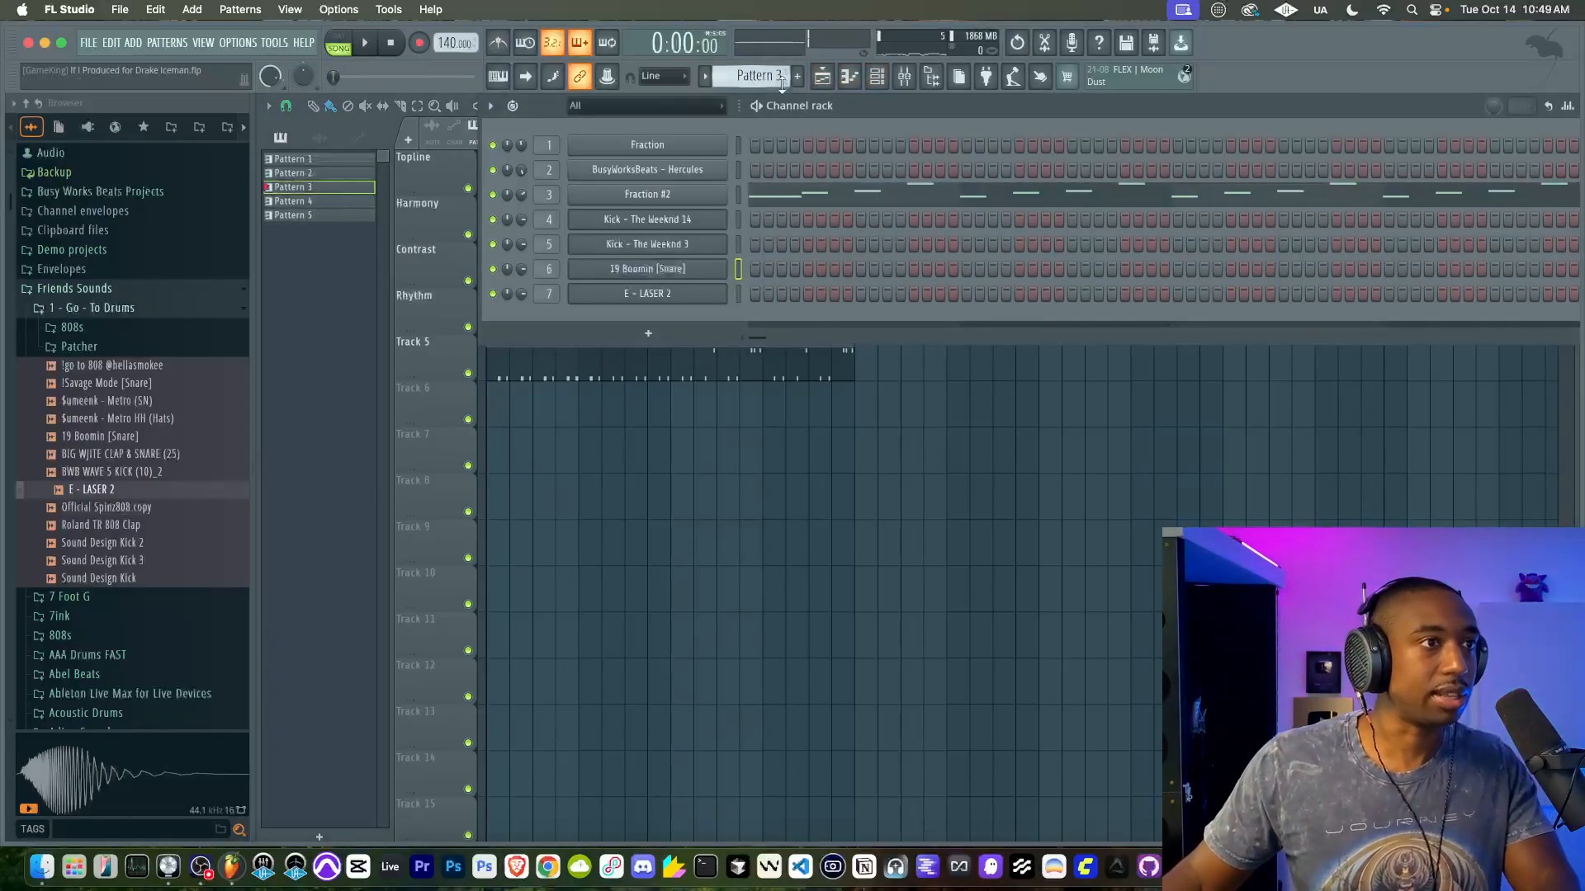
pyautogui.scroll(-2, 768, 75)
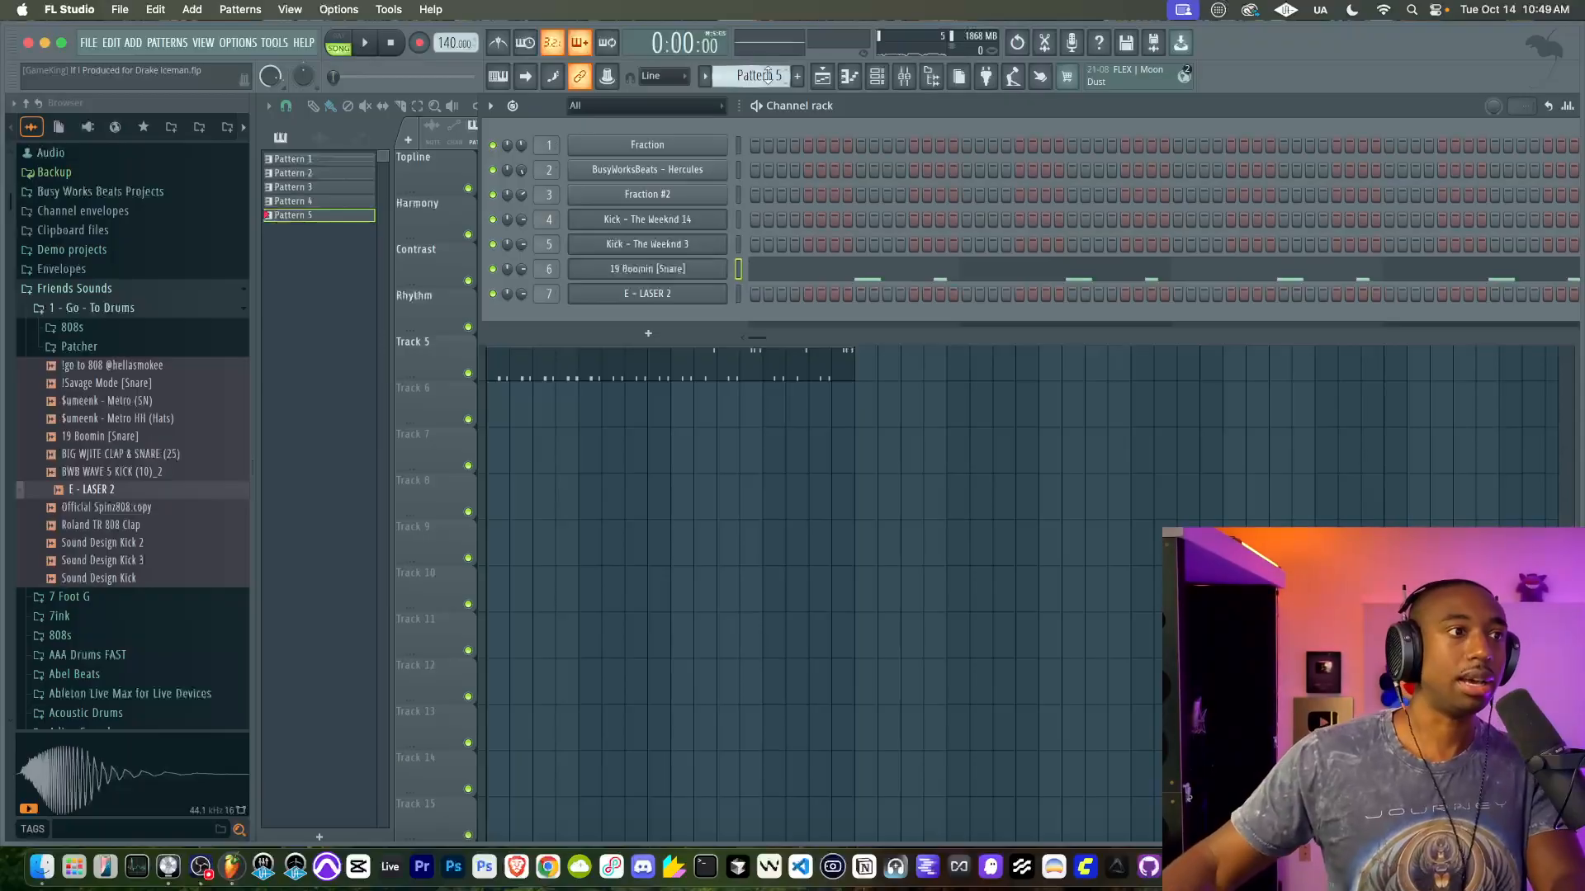
pyautogui.scroll(-2, 755, 76)
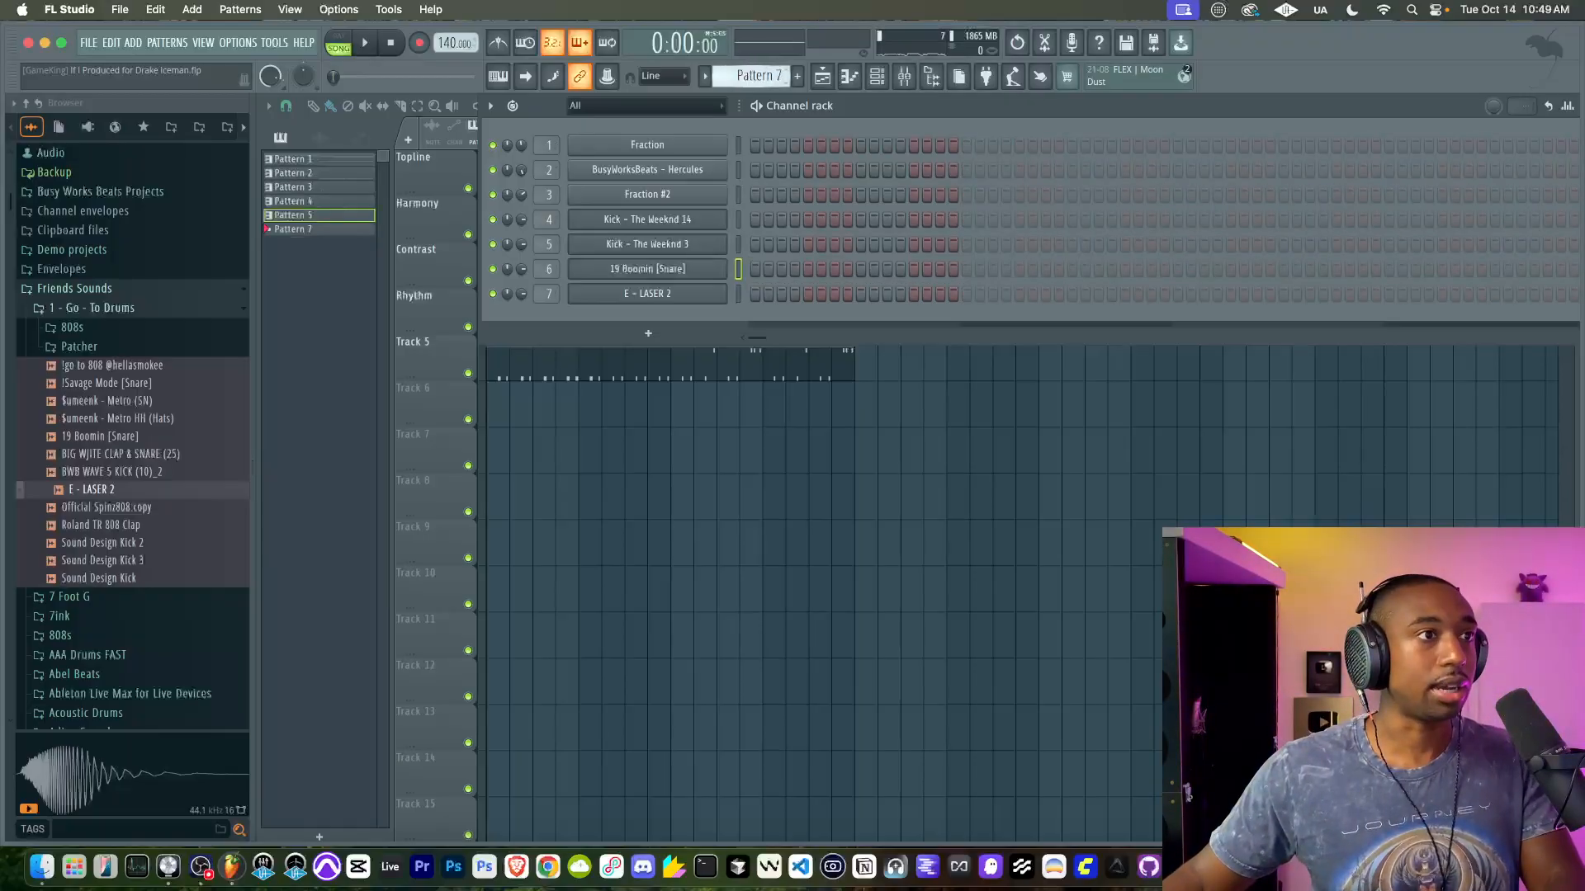
pyautogui.click(738, 244)
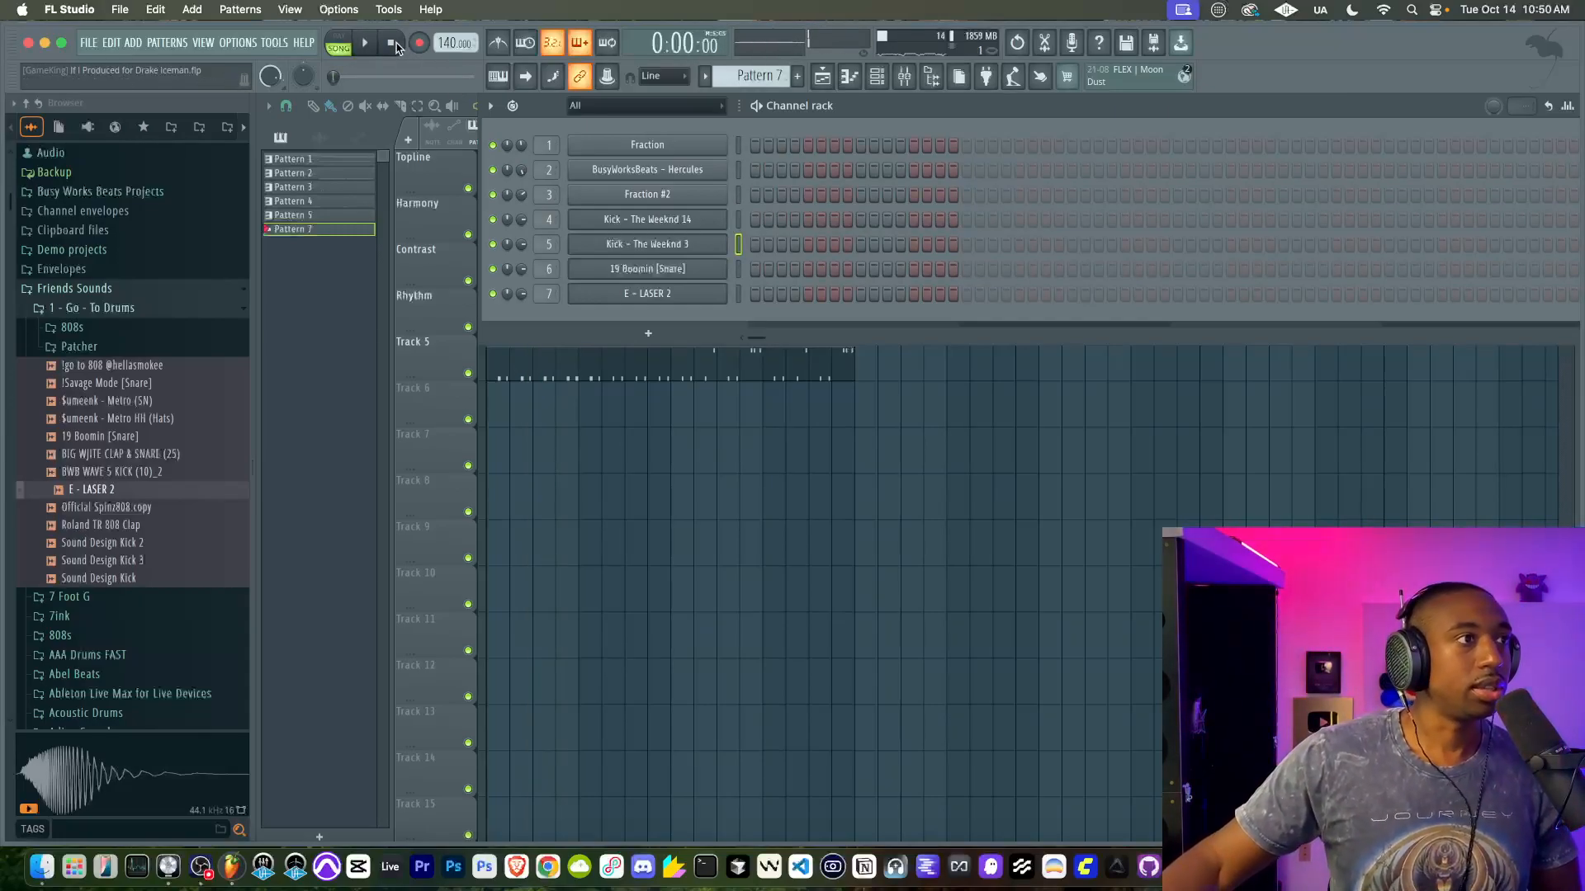
# Step: Record a Kick - The Weeknd 3 part into Pattern 7 over the loop and open its notes in the piano roll
pyautogui.press('F6')
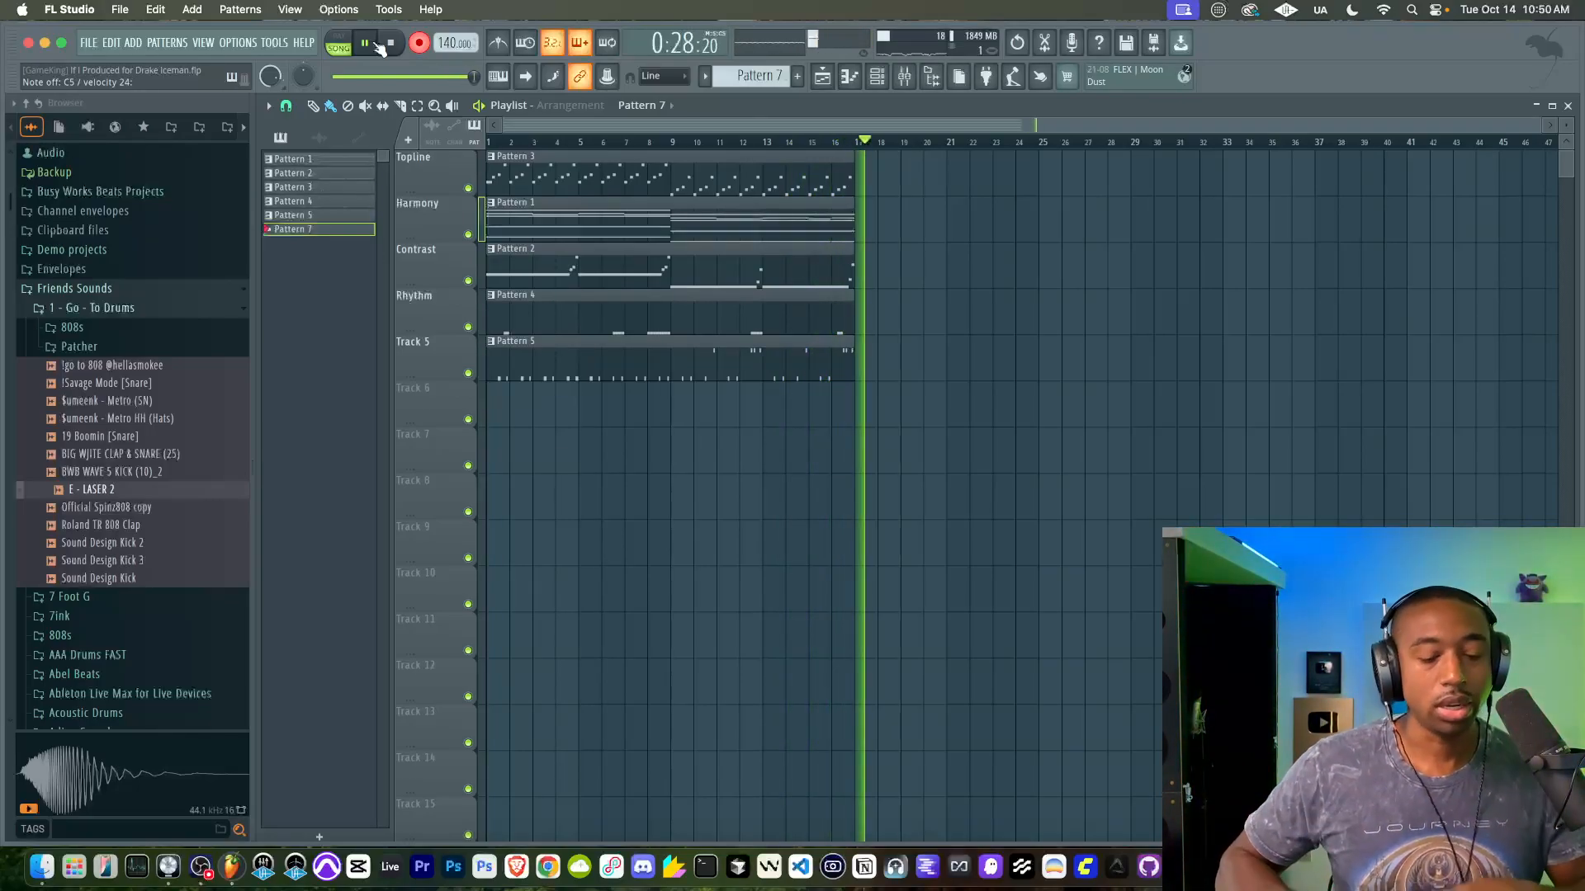
pyautogui.press('space')
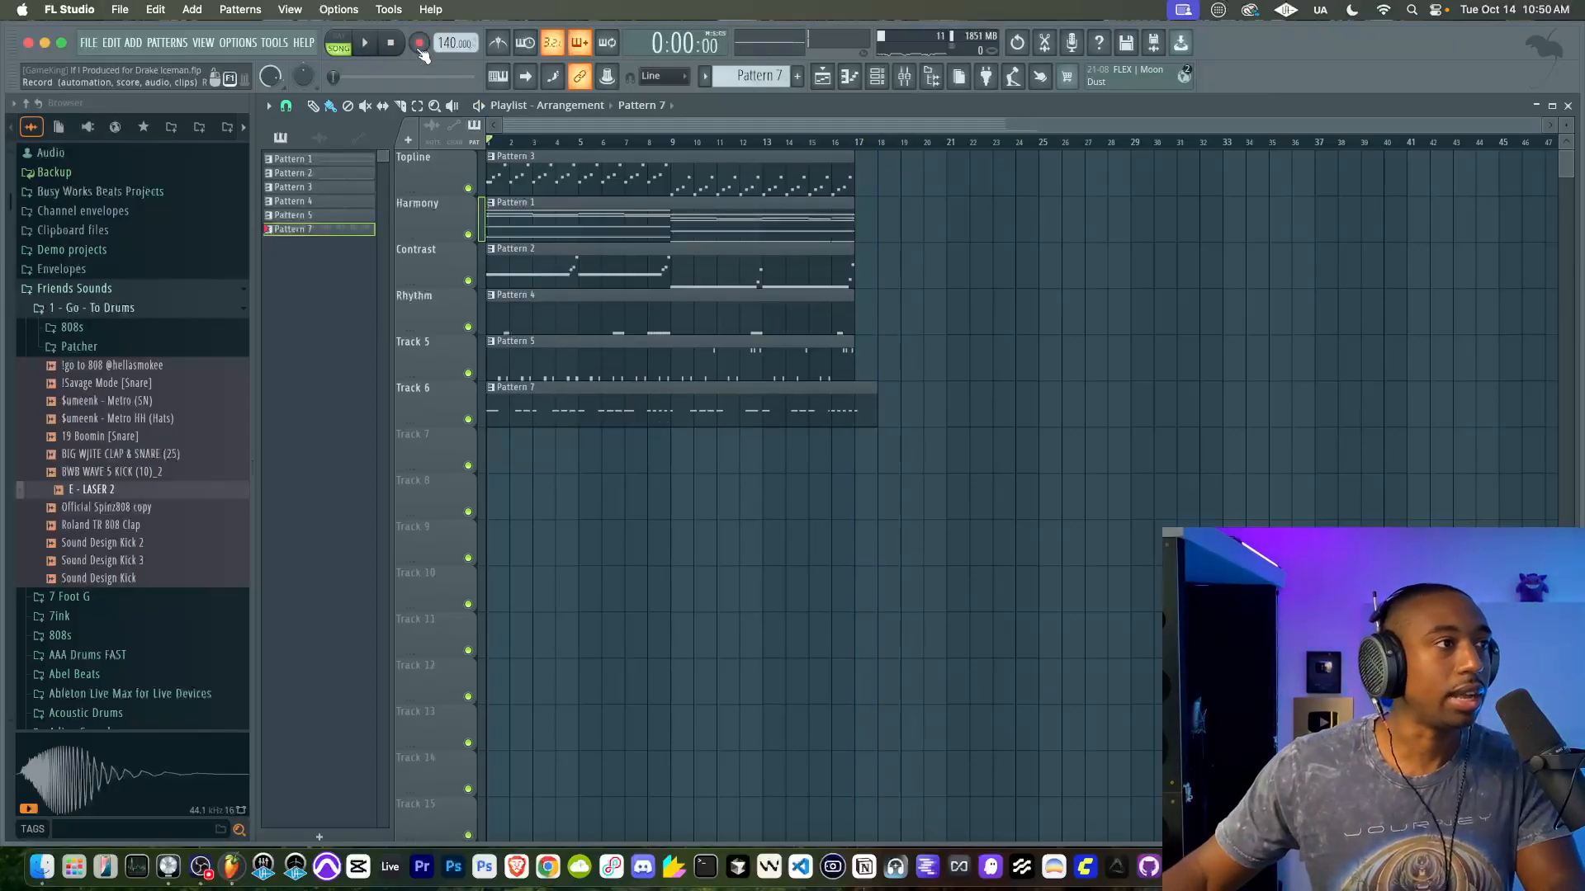
pyautogui.doubleClick(588, 404)
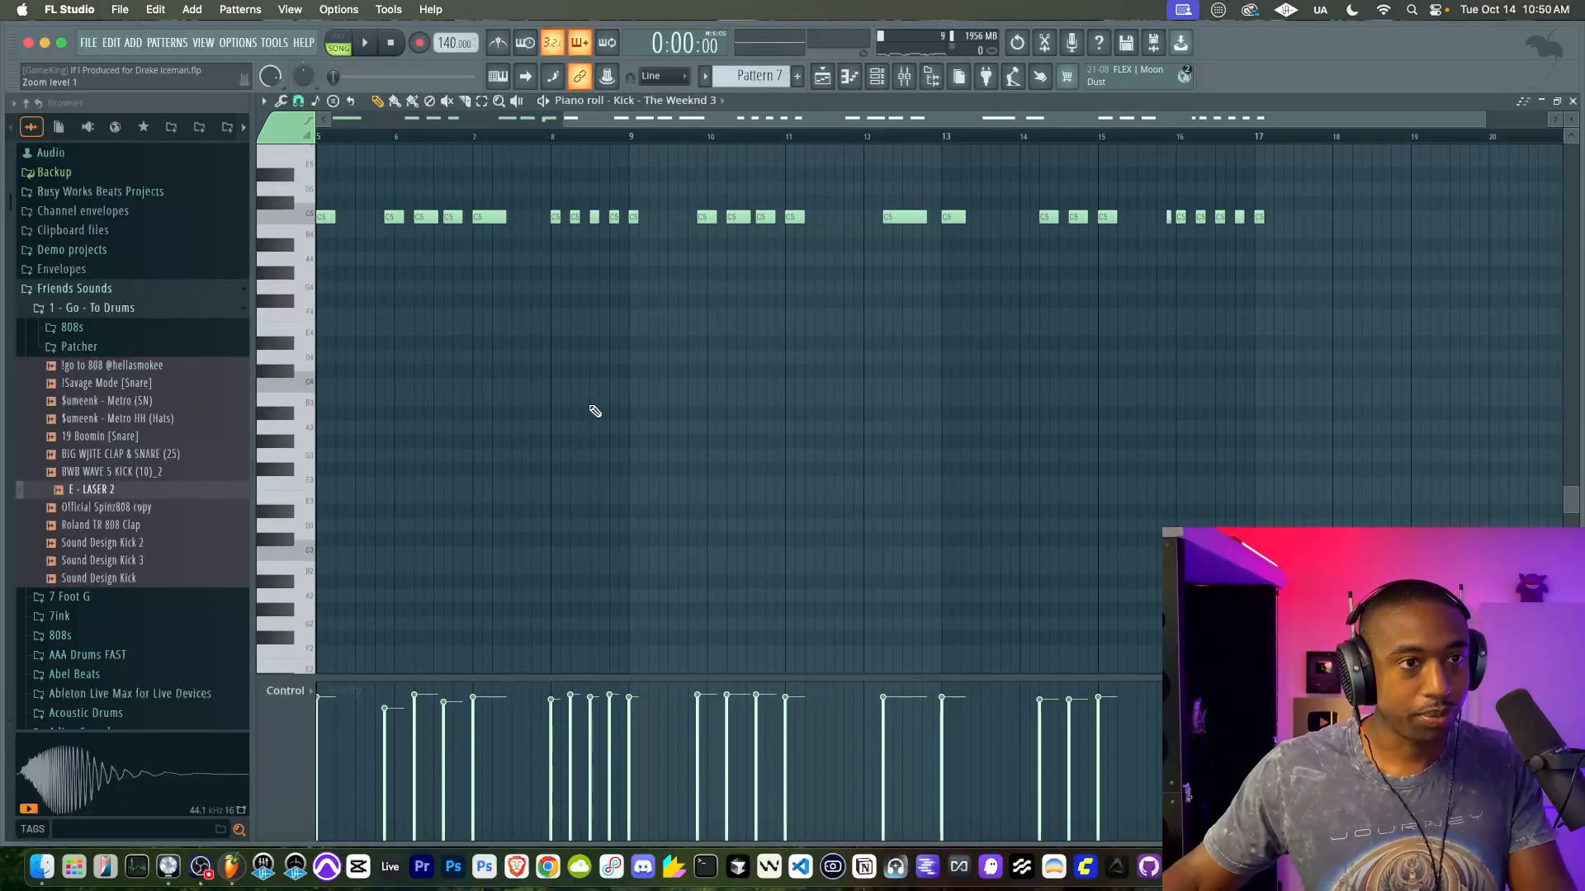
# Step: Play the loop with the Kick - The Weeknd 3 notes open and lower that channel's volume
pyautogui.press('Return')
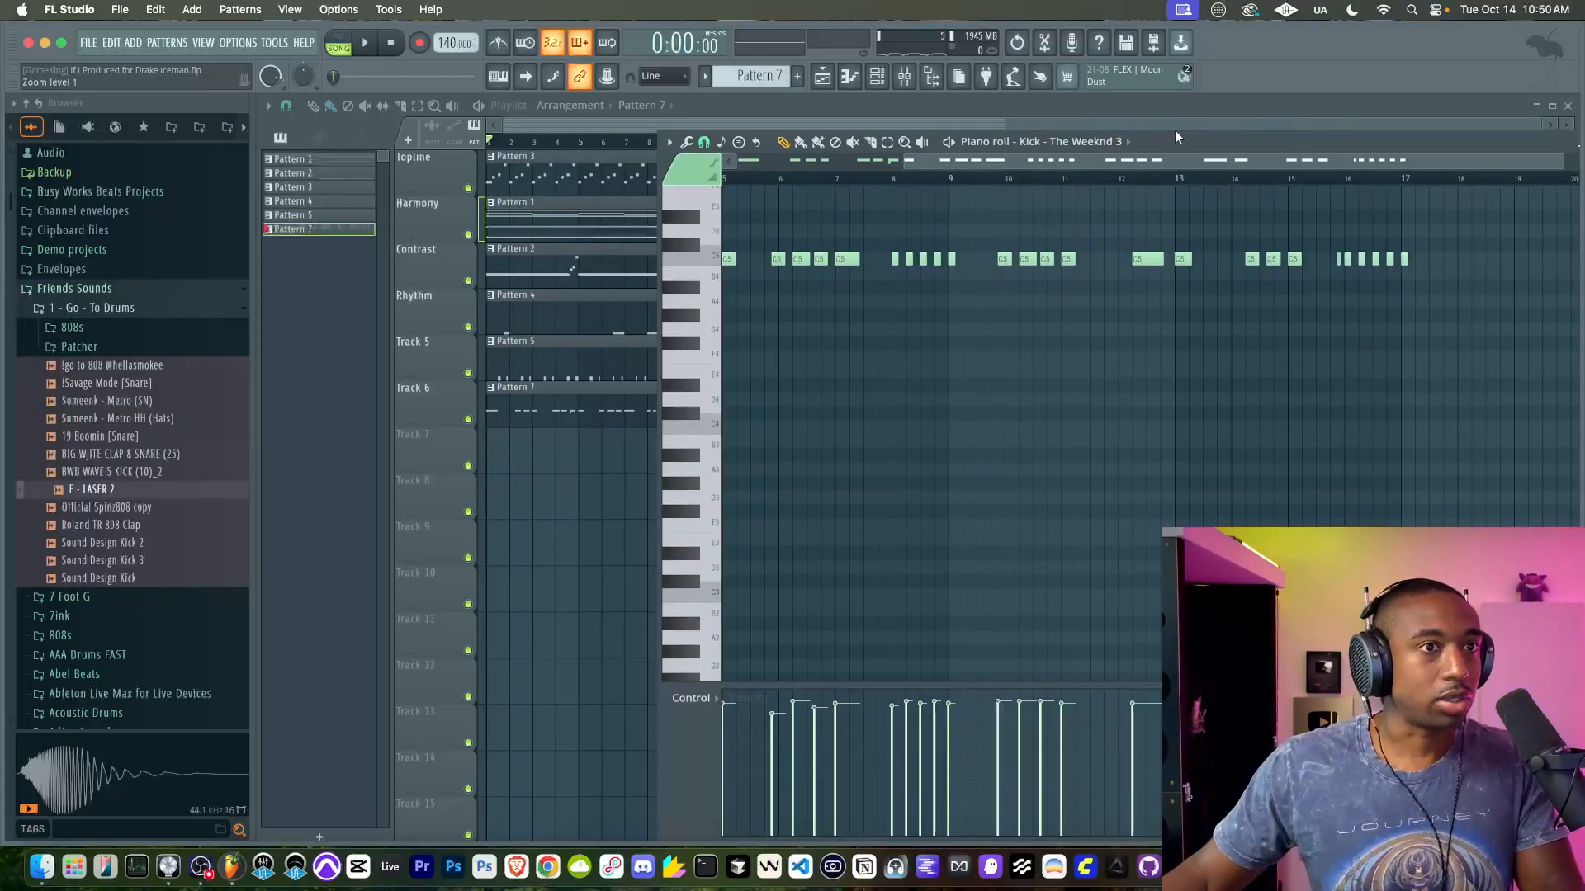
pyautogui.doubleClick(1224, 147)
pyautogui.press('space')
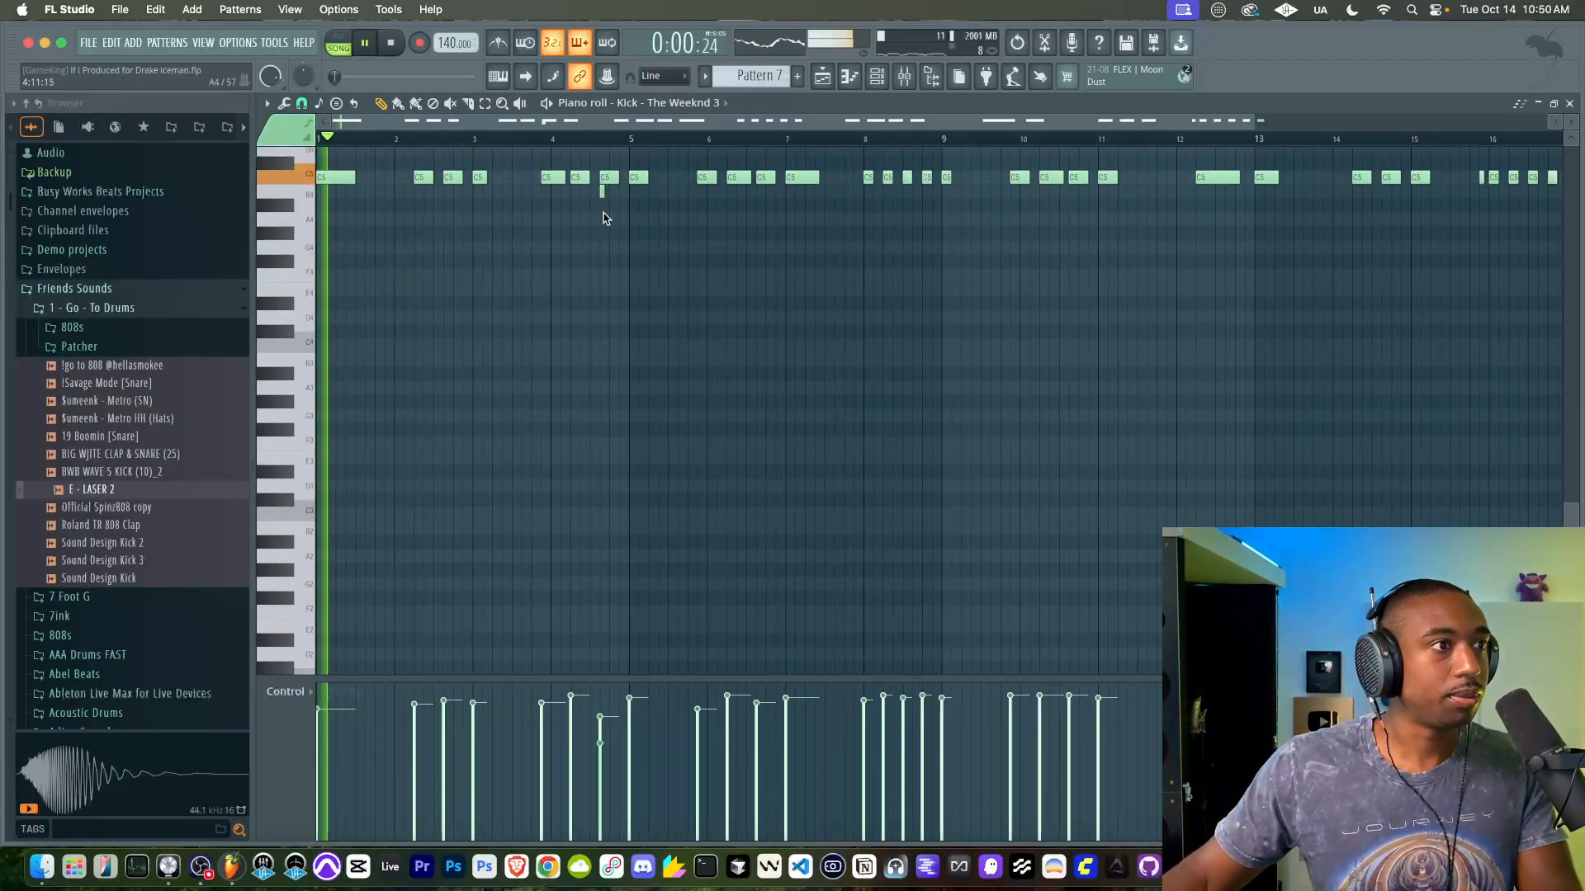
pyautogui.click(878, 78)
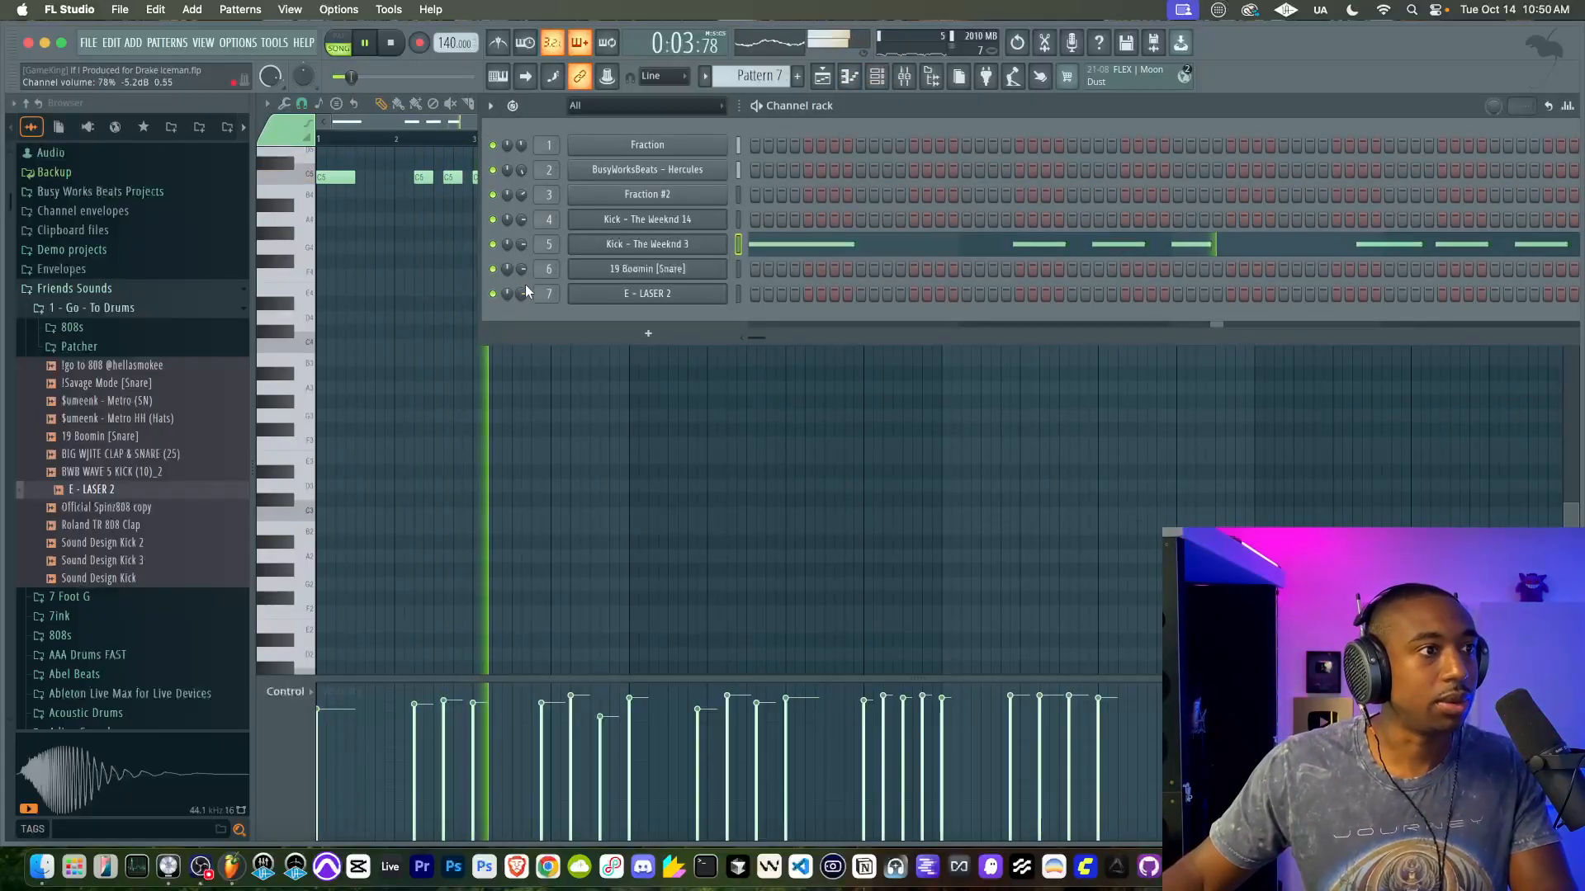
pyautogui.moveTo(521, 244); pyautogui.dragTo(520, 257)
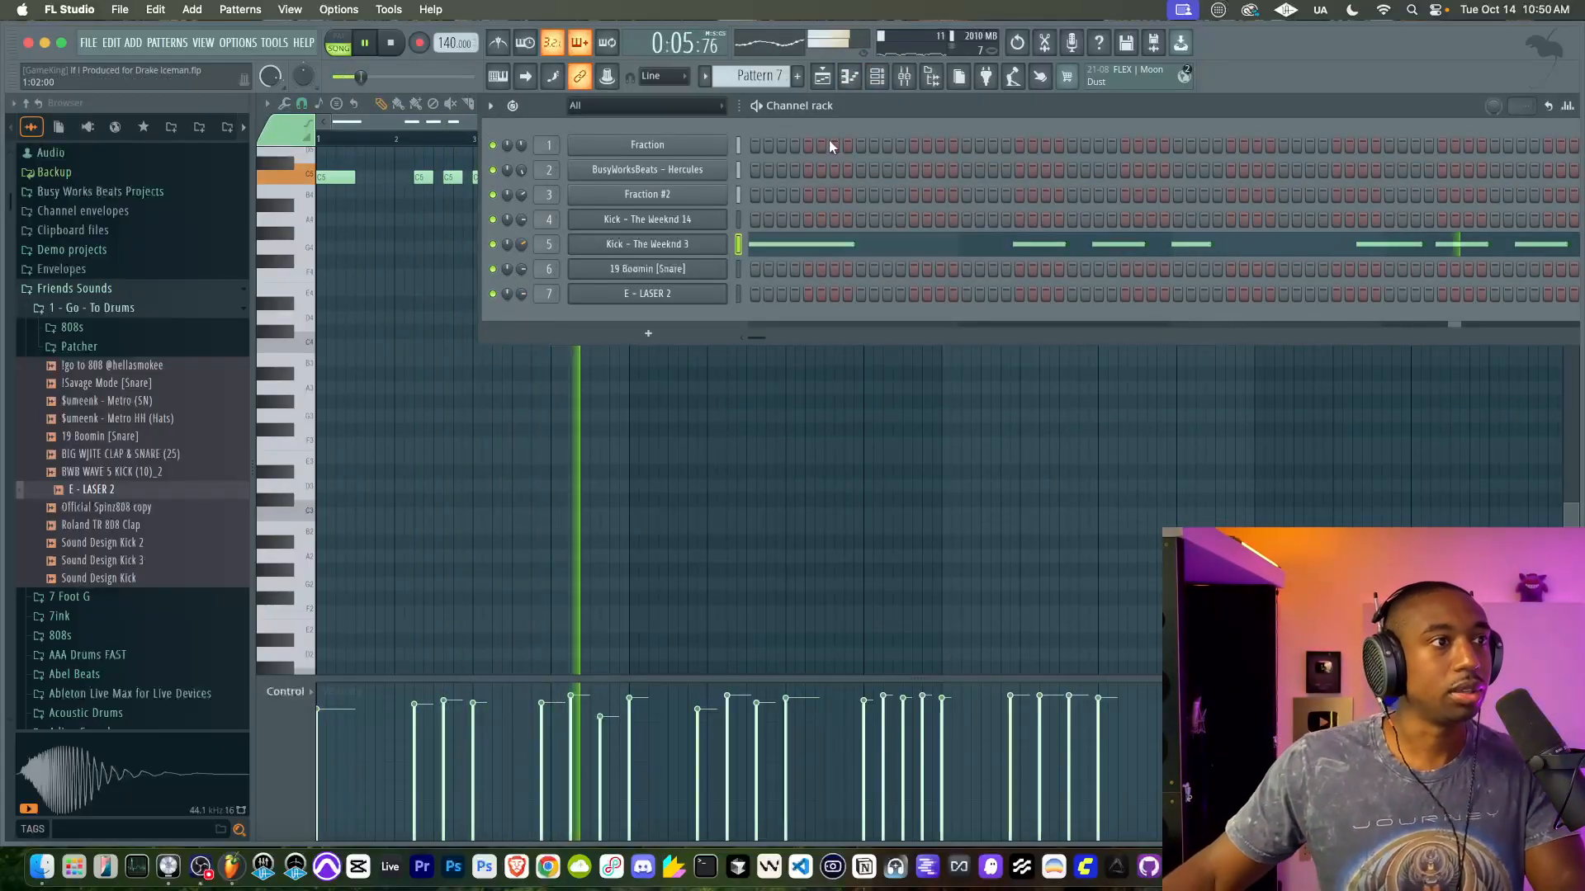
# Step: Select the mixer tracks from Fraction to E - LASER 2 and lower their volumes together to about 64%
pyautogui.click(905, 79)
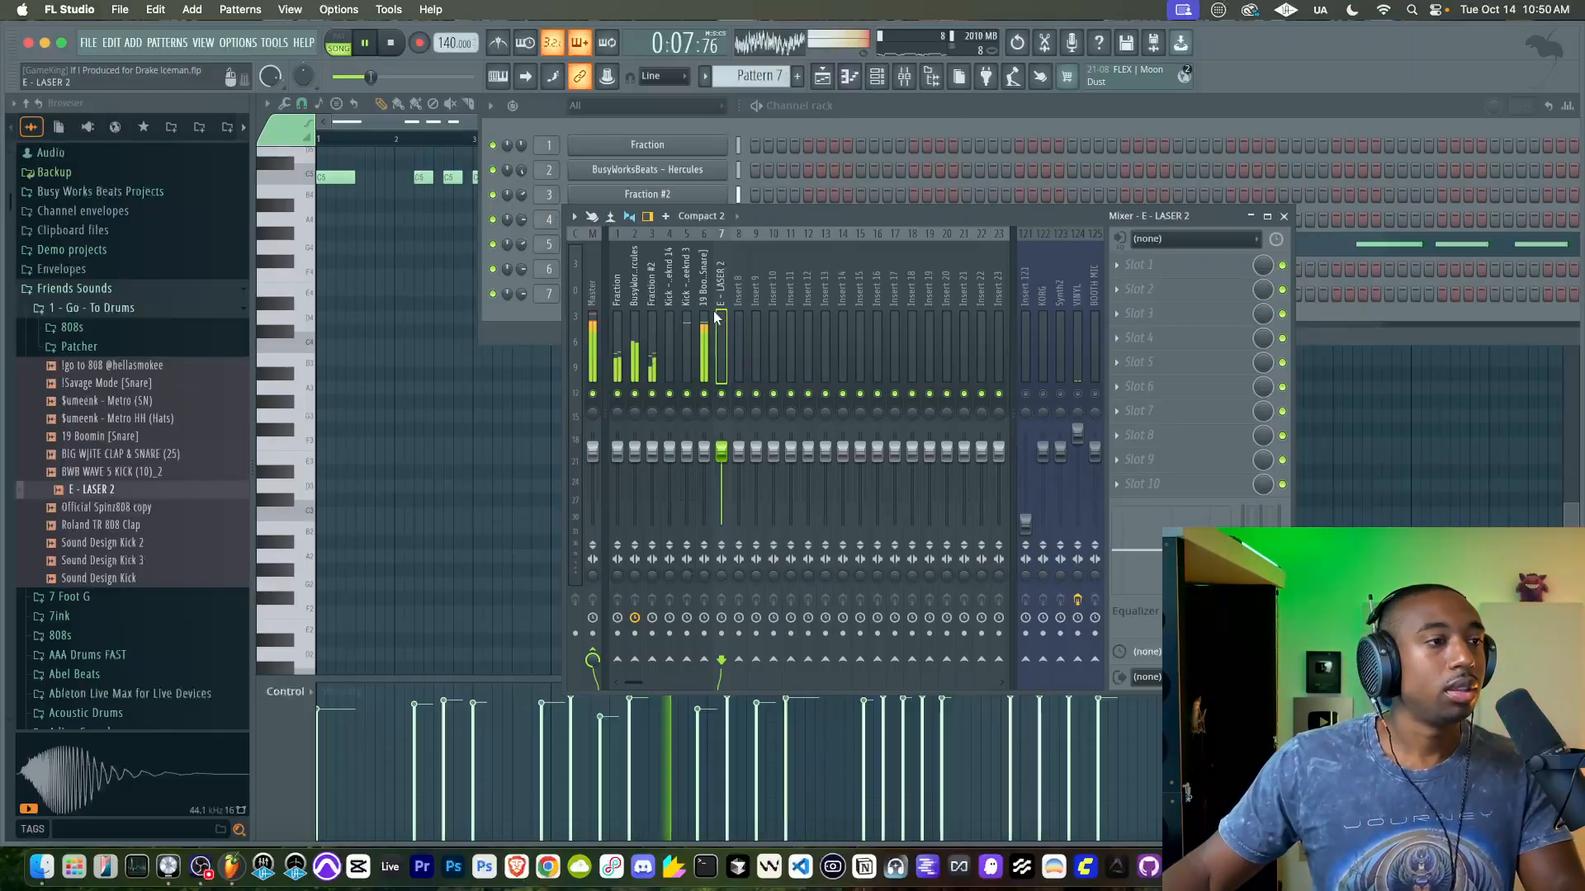
pyautogui.moveTo(708, 322); pyautogui.dragTo(618, 342)
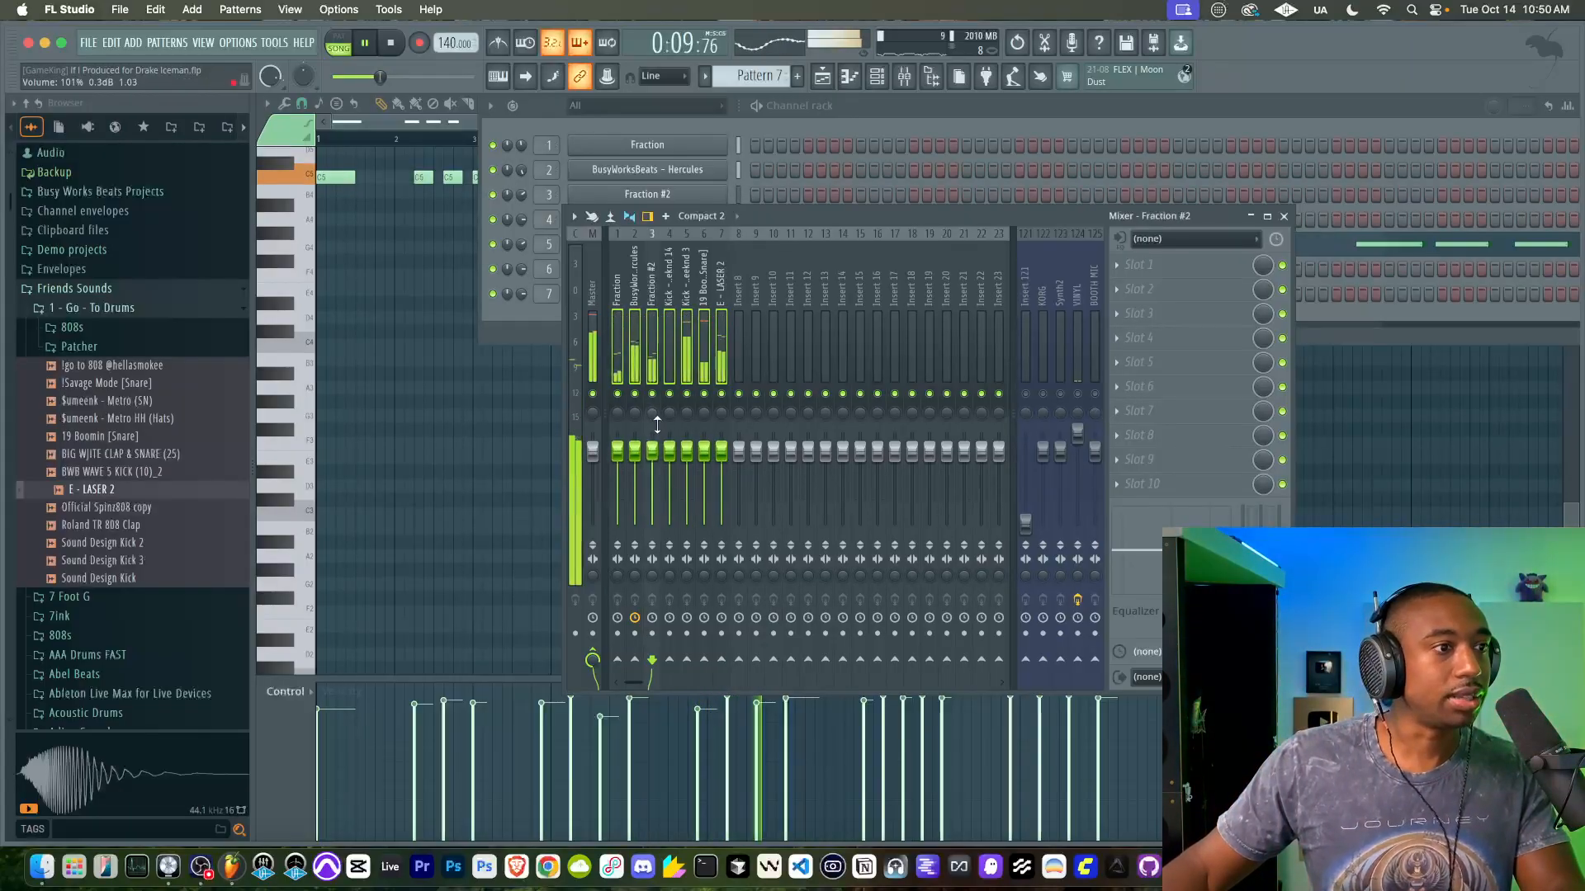
pyautogui.moveTo(665, 446); pyautogui.dragTo(664, 460)
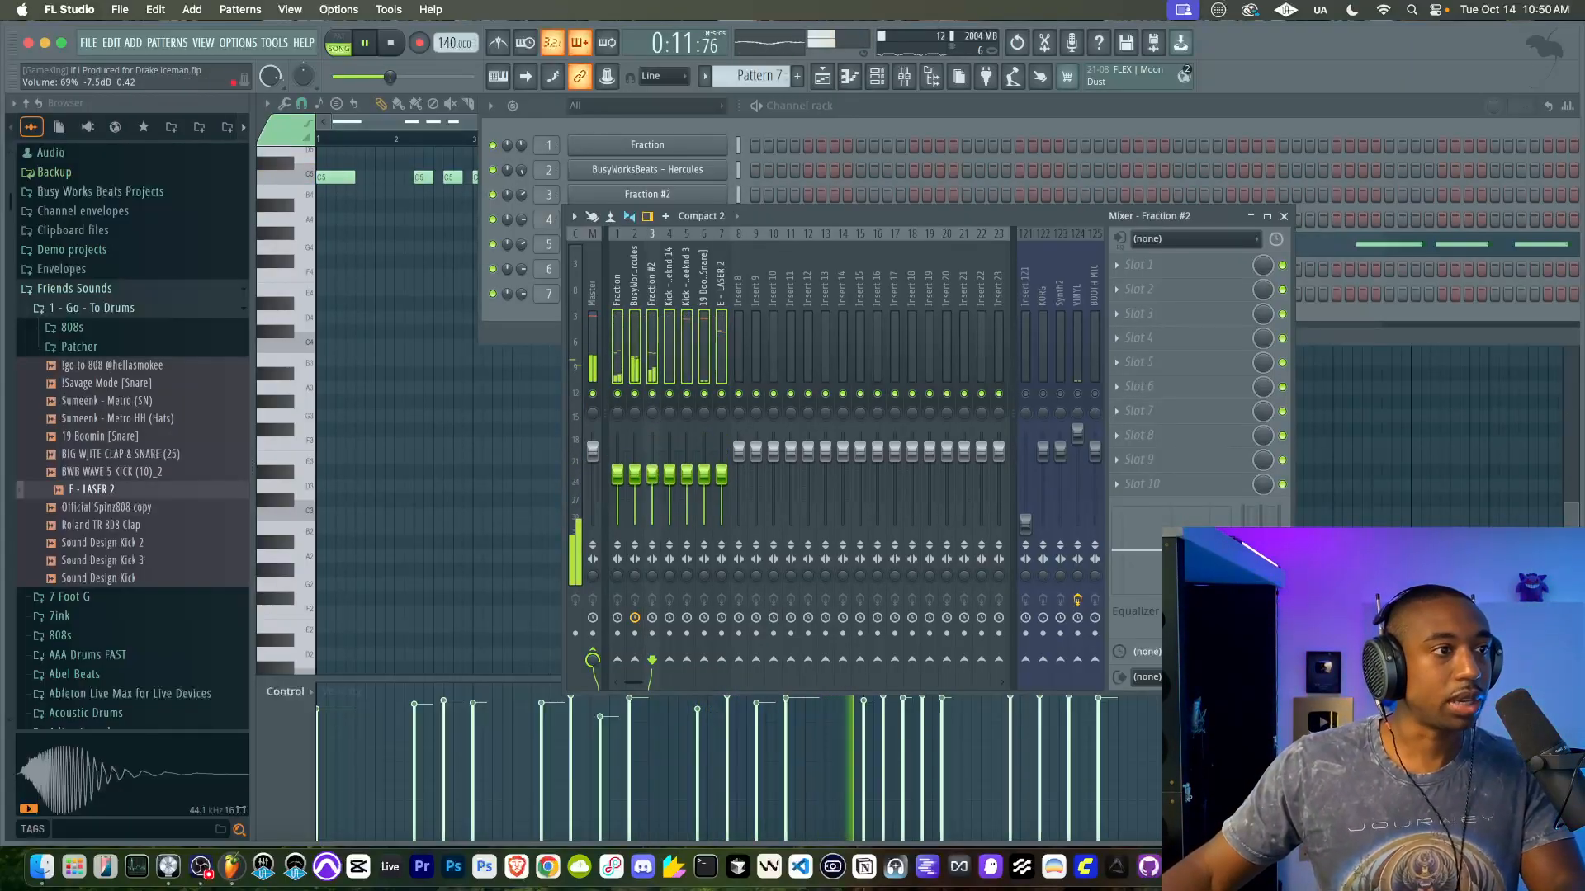
pyautogui.click(488, 411)
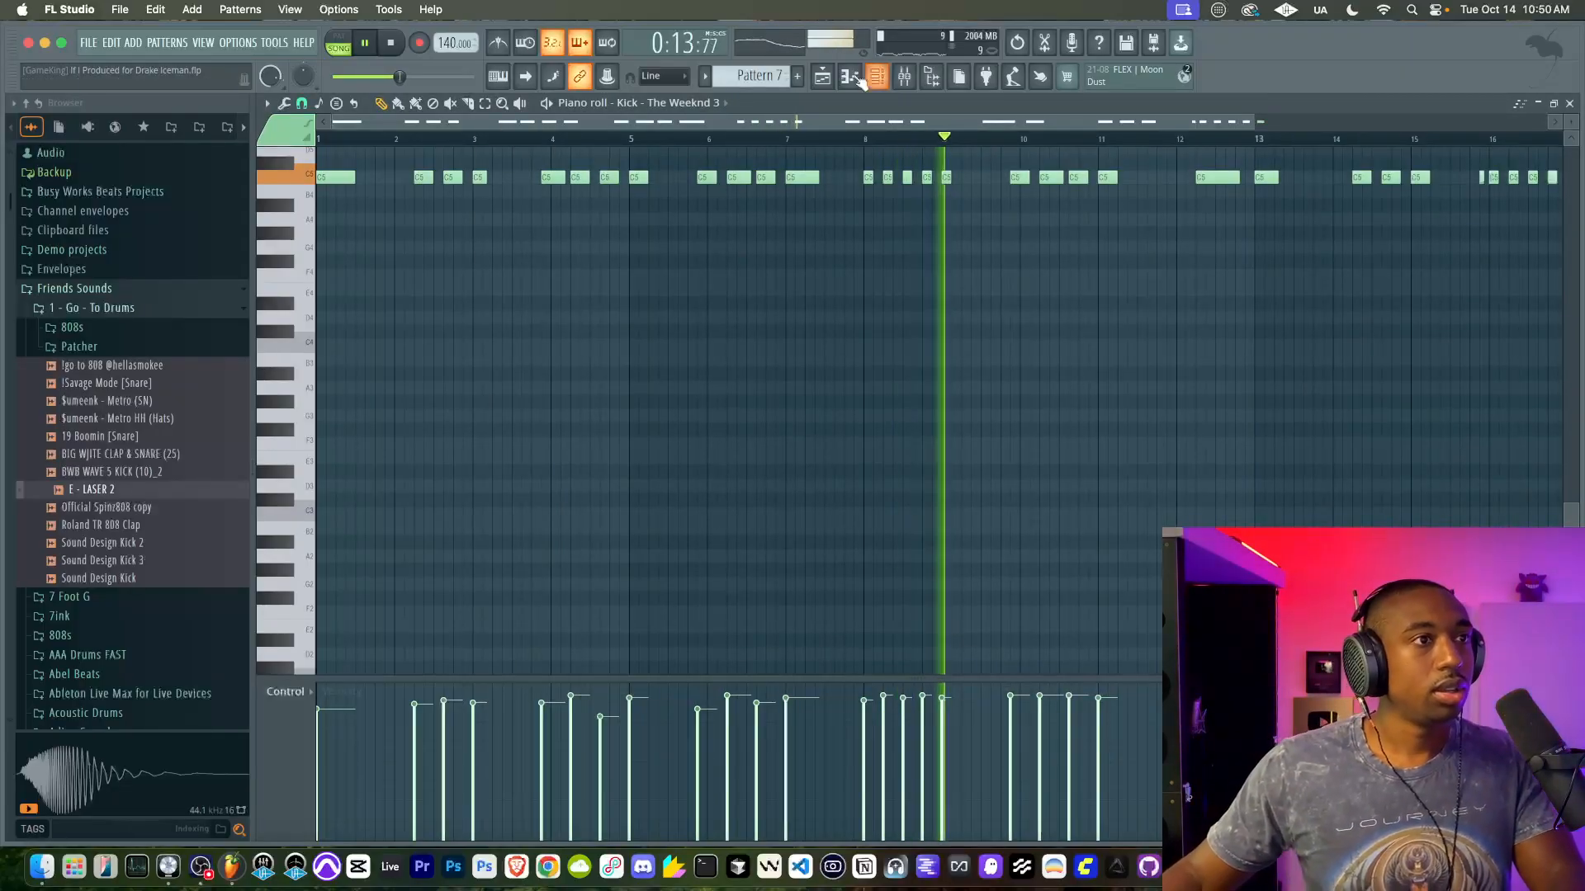
# Step: Raise the mixer volumes of Fraction and Fraction #2 slightly above the other instrument and drum tracks
pyautogui.click(905, 78)
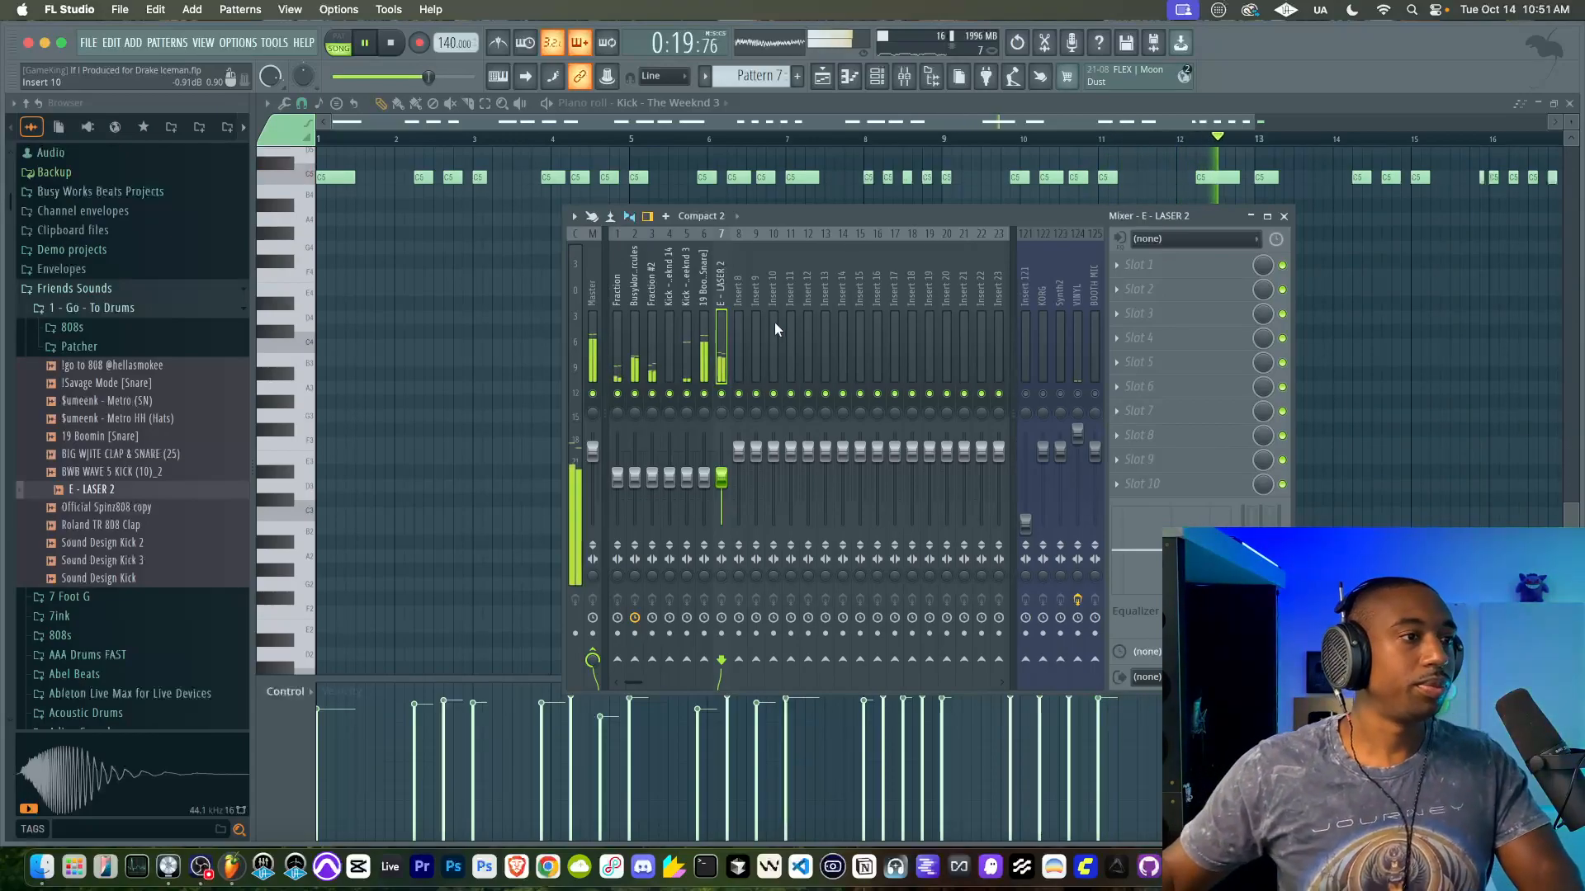
pyautogui.click(674, 365)
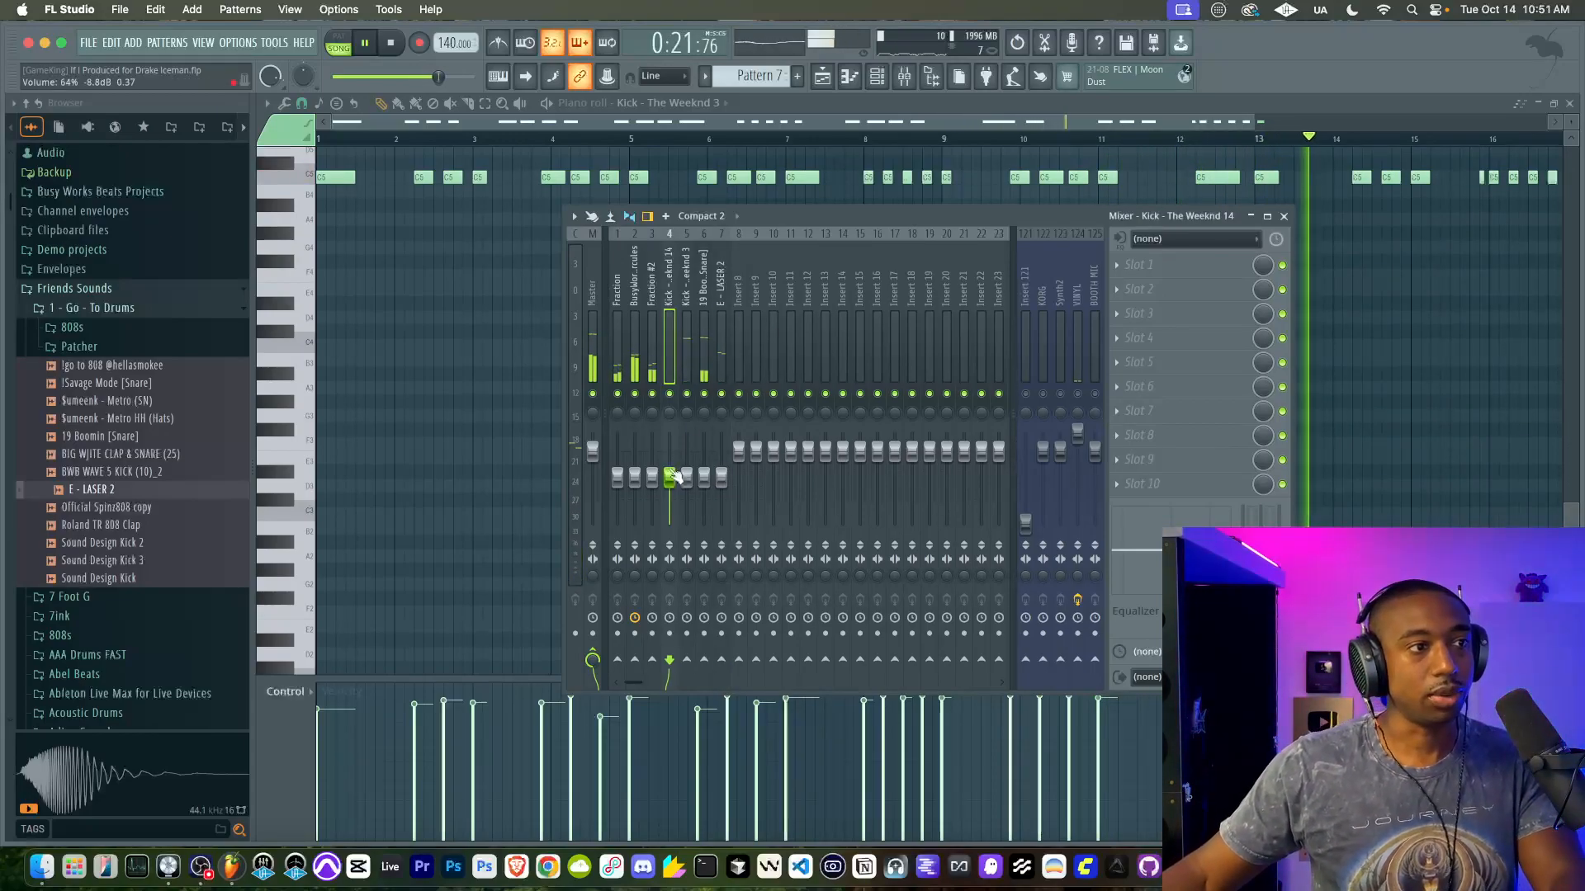
pyautogui.moveTo(617, 477)
pyautogui.mouseDown()
pyautogui.moveTo(652, 470)
pyautogui.moveTo(635, 475)
pyautogui.mouseUp()
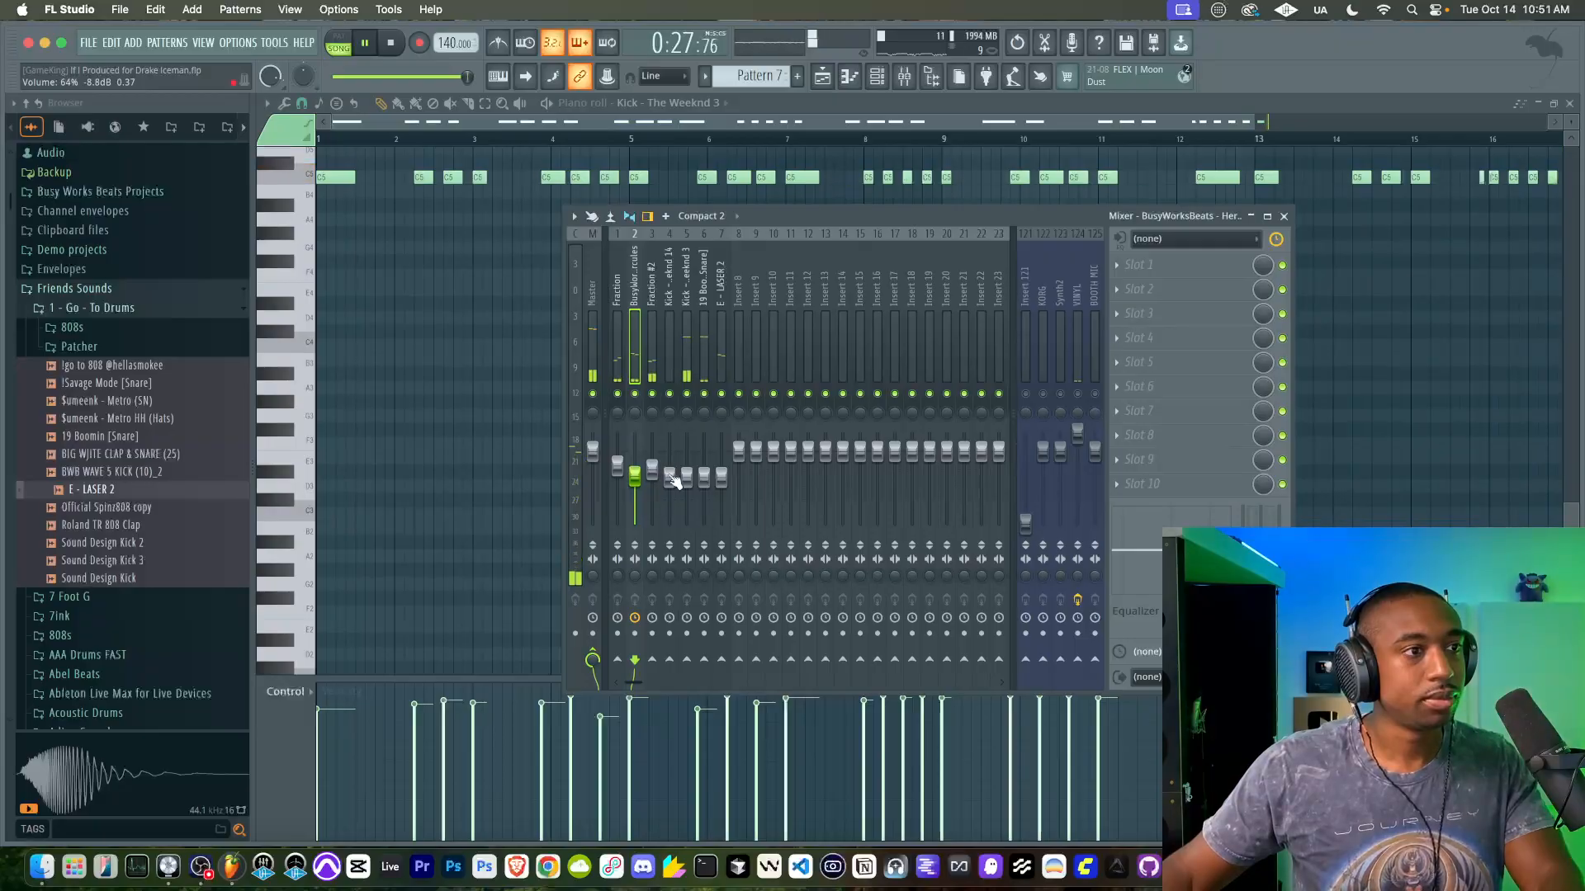
# Step: Shorten the Pattern 7 clip in the playlist so it ends at bar 17 with the other clips
pyautogui.press('F5')
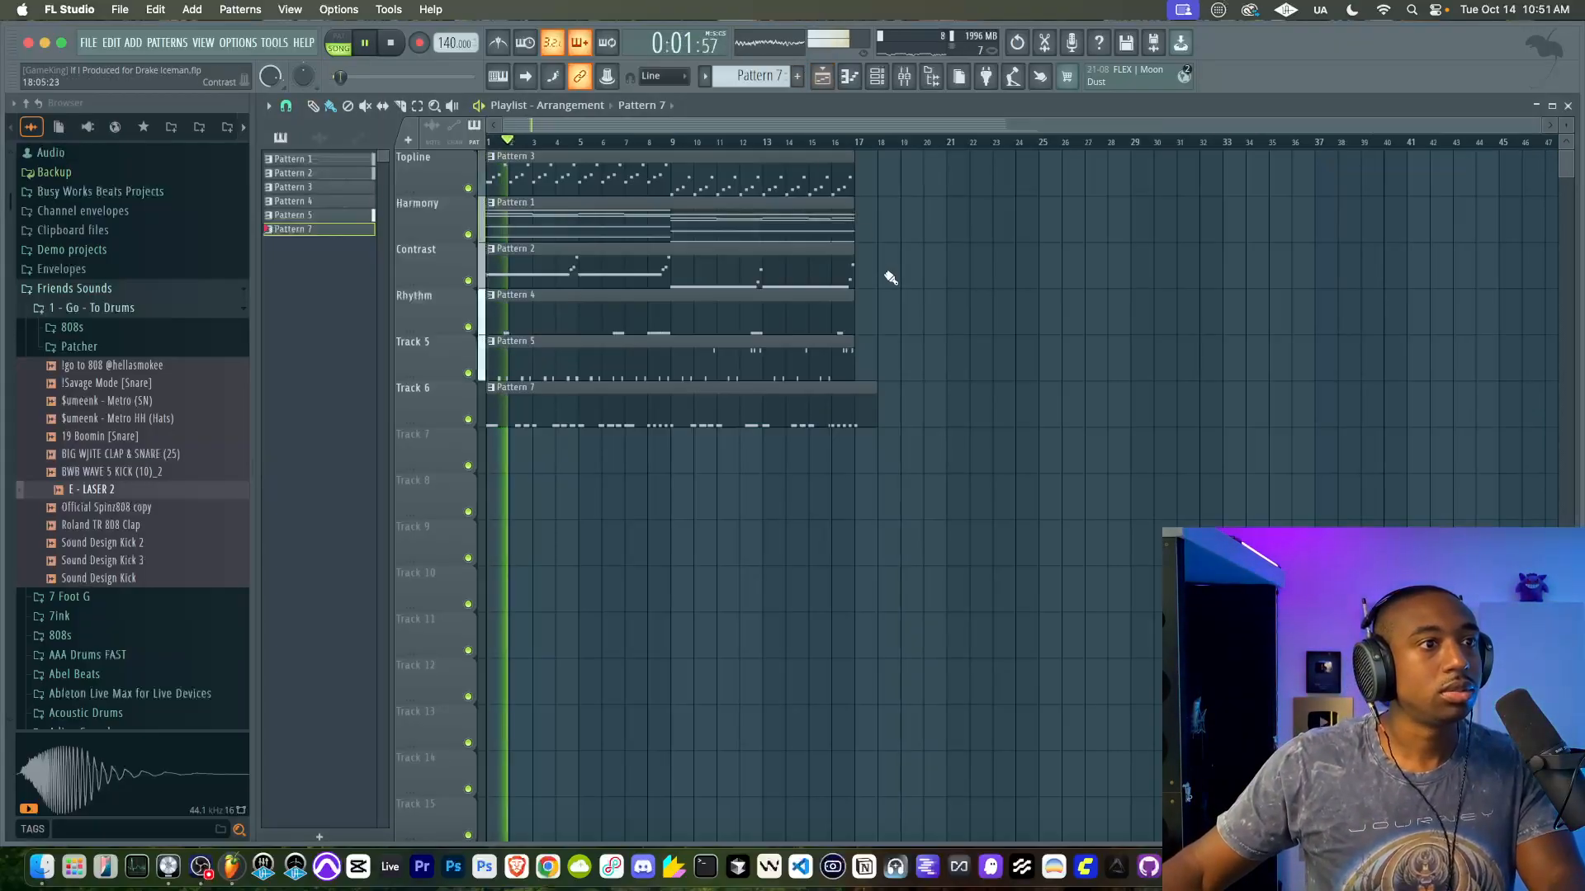
pyautogui.moveTo(877, 397); pyautogui.dragTo(859, 413)
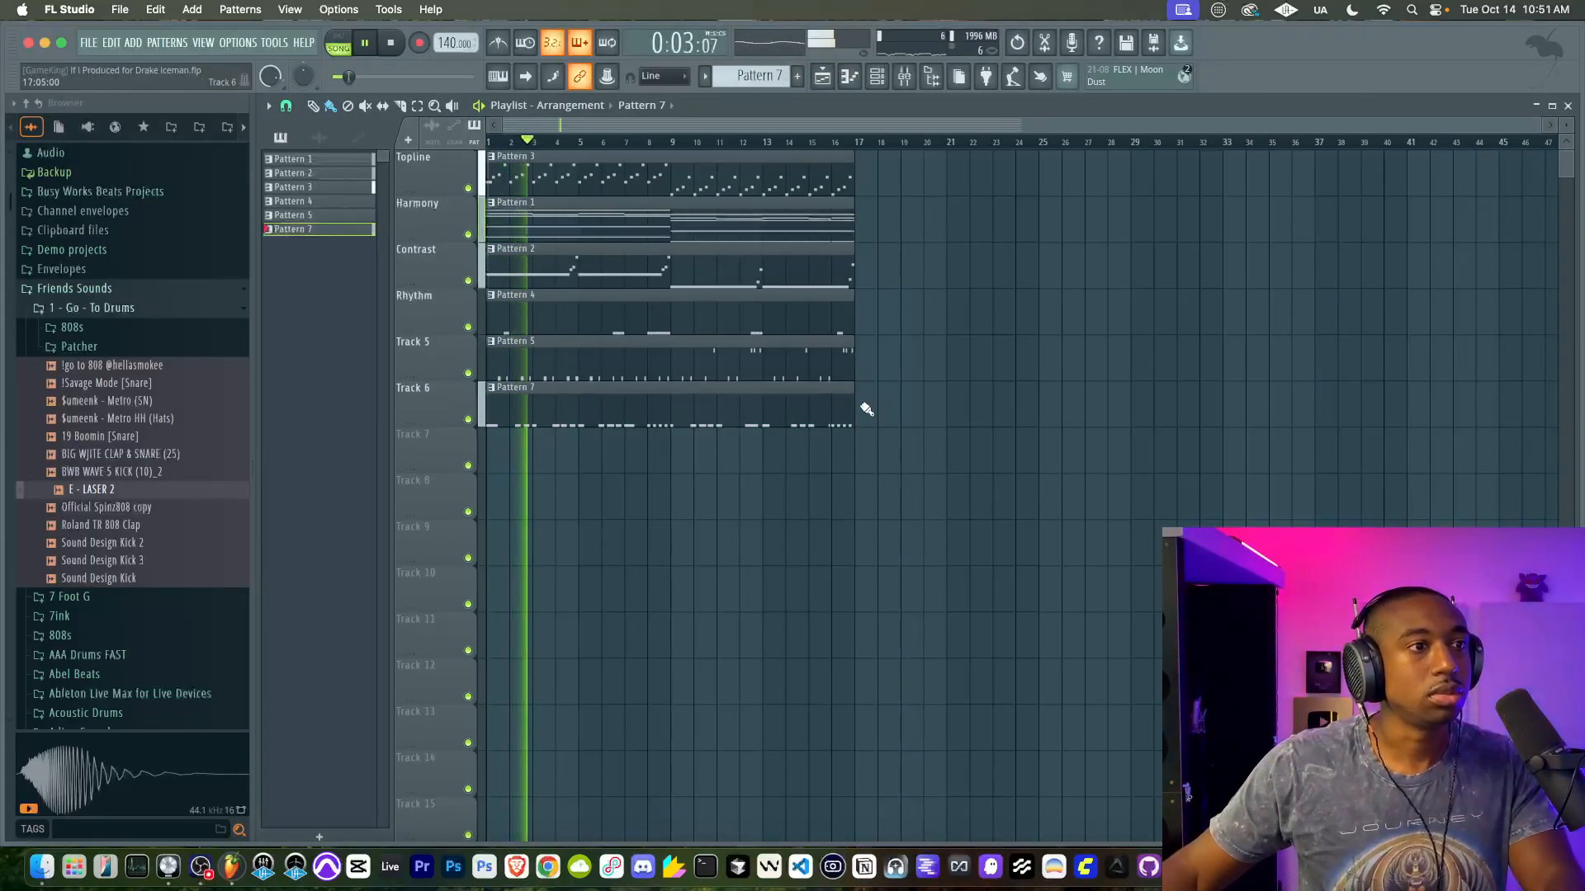
# Step: Open the Hercules bass notes of Pattern 2, transpose them all down an octave and play them back
pyautogui.doubleClick(756, 277)
pyautogui.press('space')
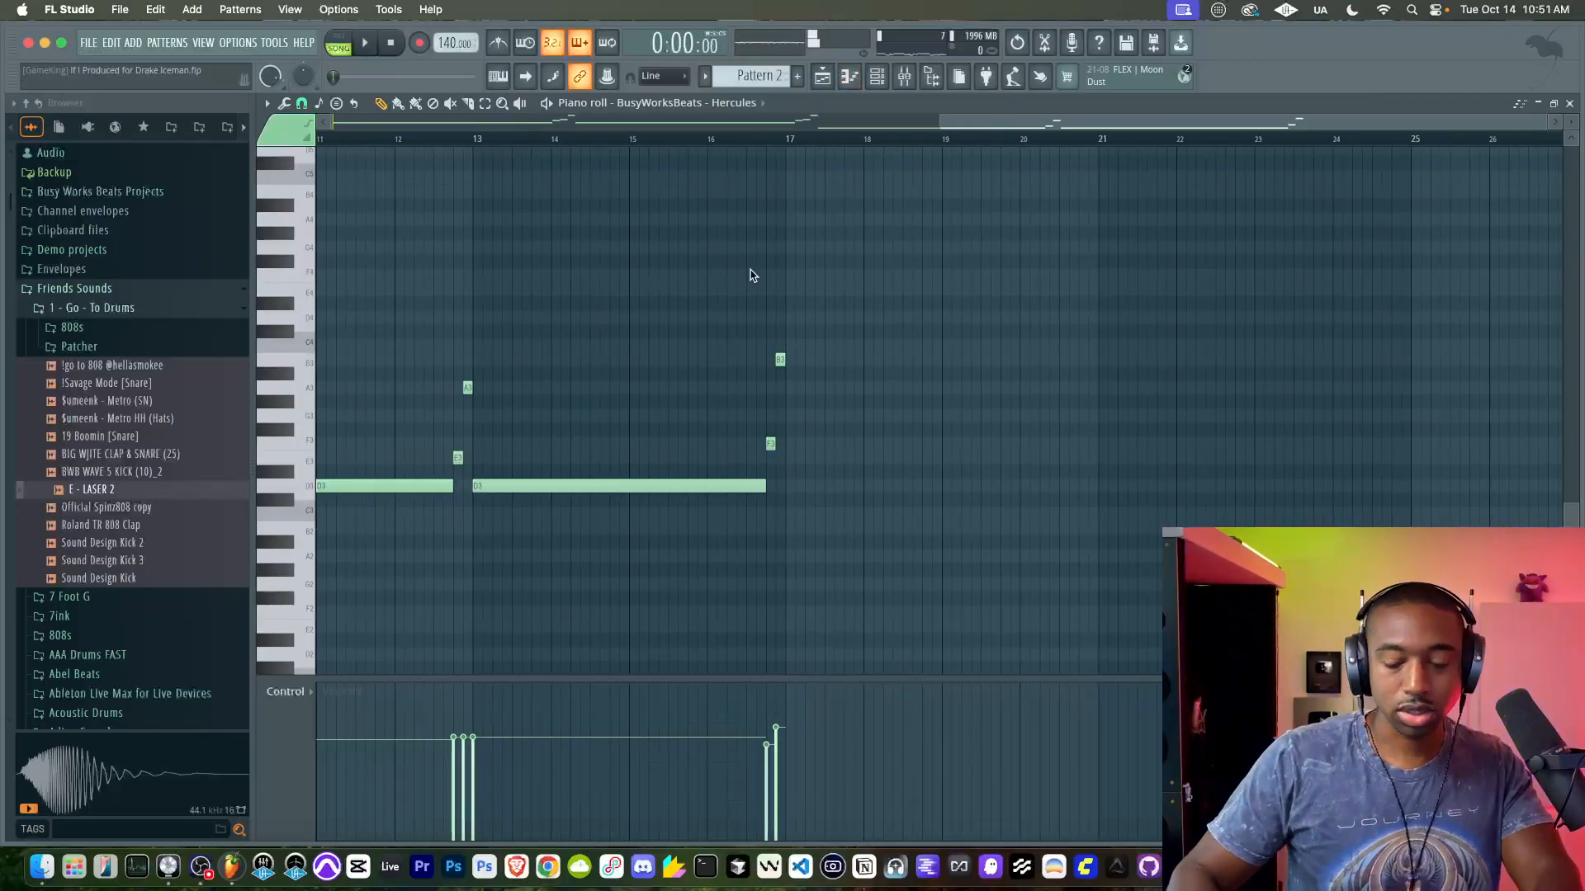
pyautogui.hotkey('ctrl', 'Down')
pyautogui.hscroll(-5, 727, 298)
pyautogui.scroll(-2, 742, 310)
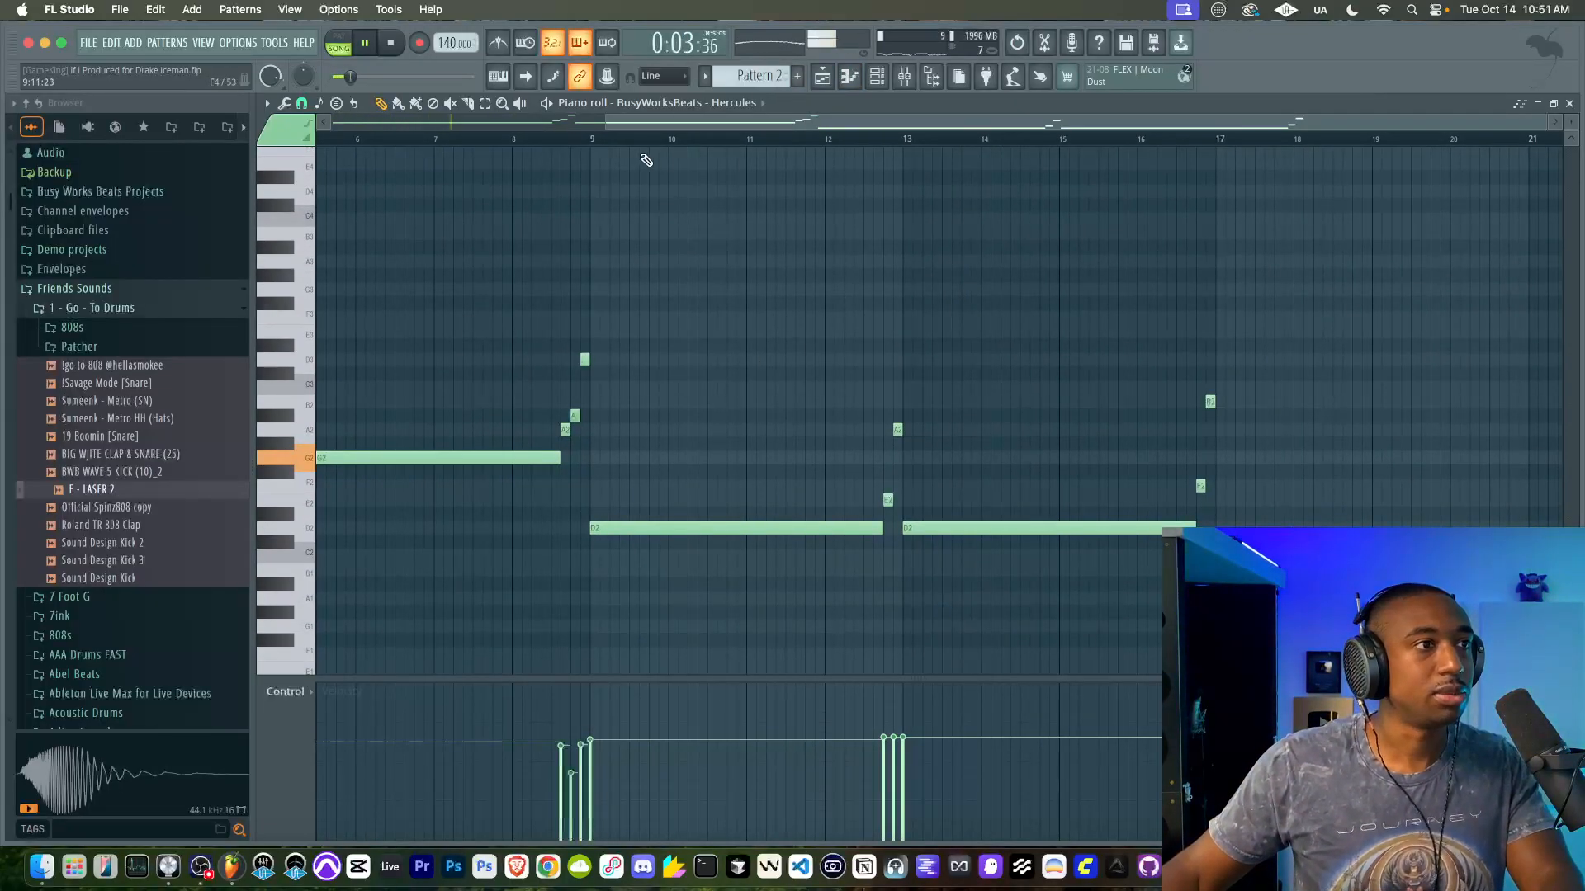
pyautogui.press('space')
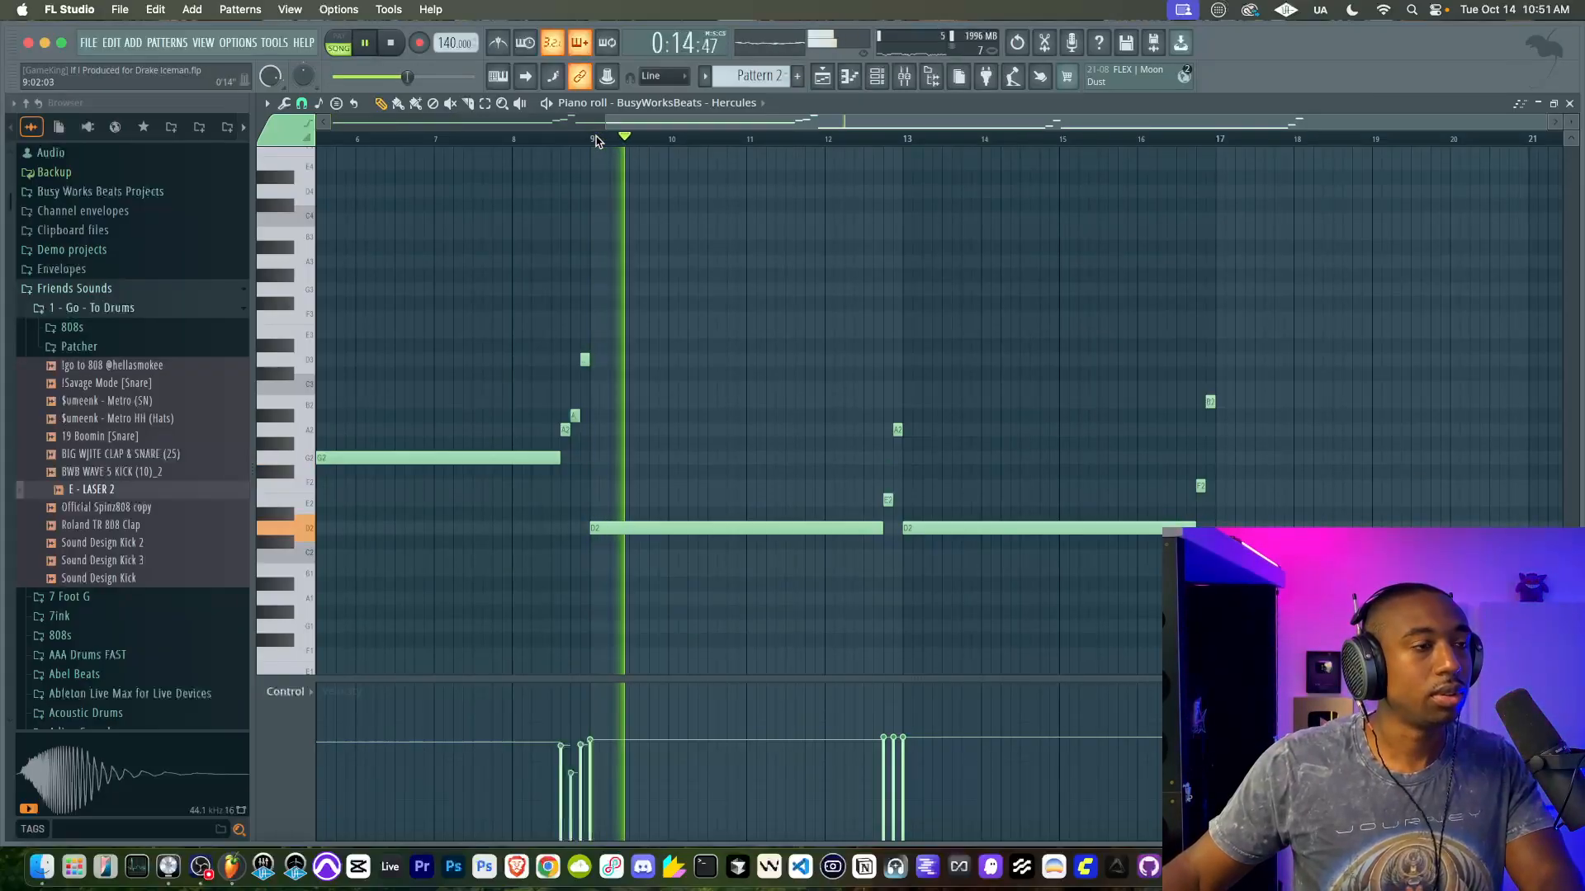
# Step: Transpose the Hercules bass notes from bar 9 to bar 17 up an octave and audition them from bar 9
pyautogui.moveTo(1237, 298); pyautogui.dragTo(715, 675)
pyautogui.hotkey('ctrl', 'Up')
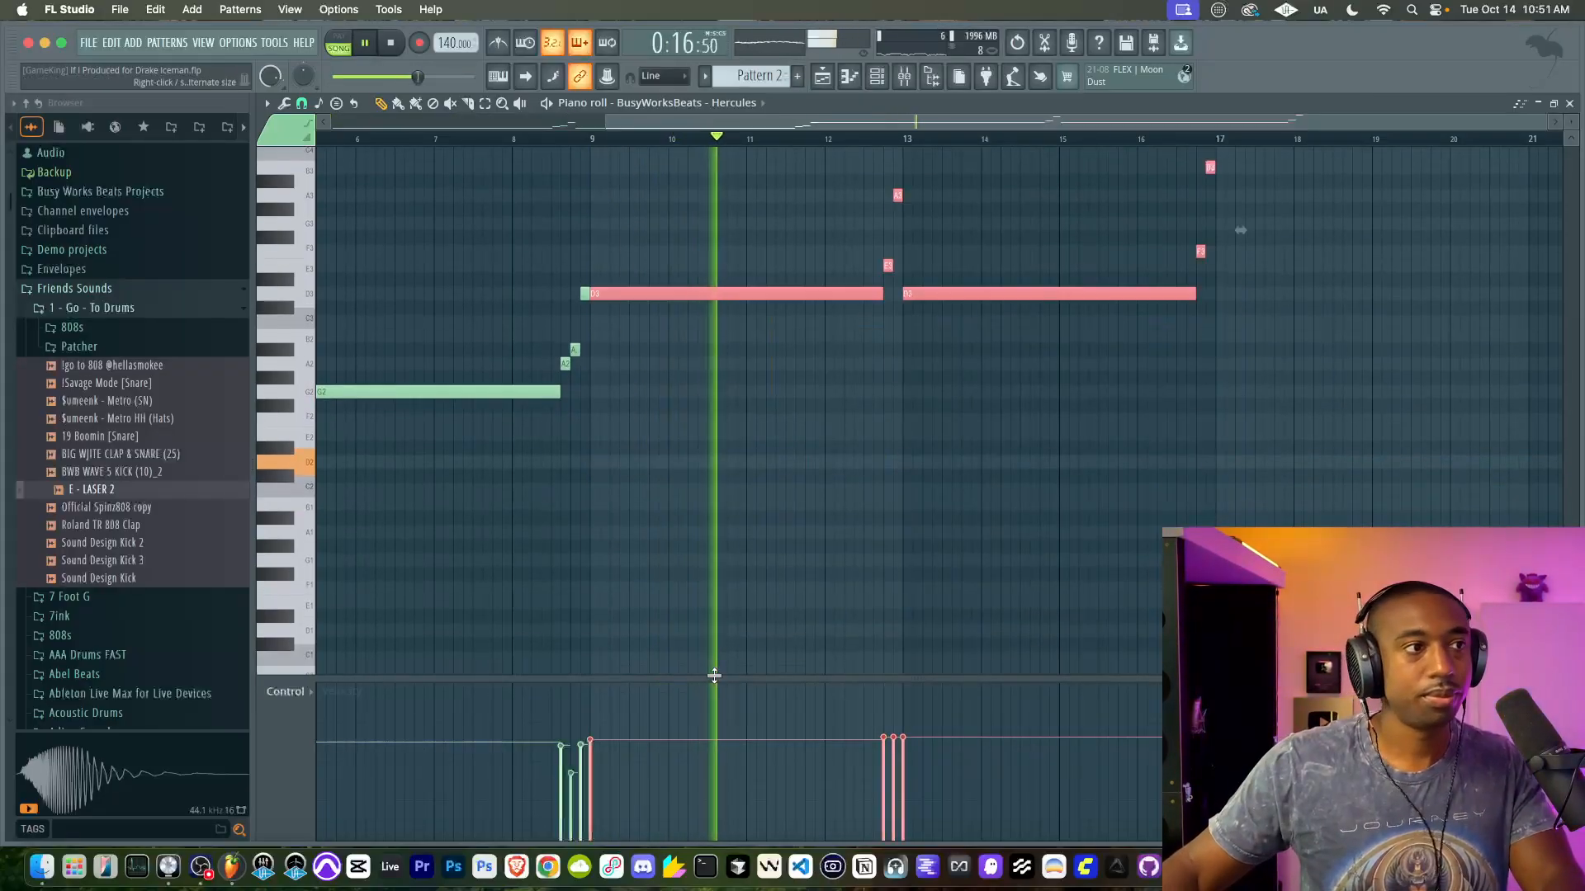
pyautogui.click(583, 142)
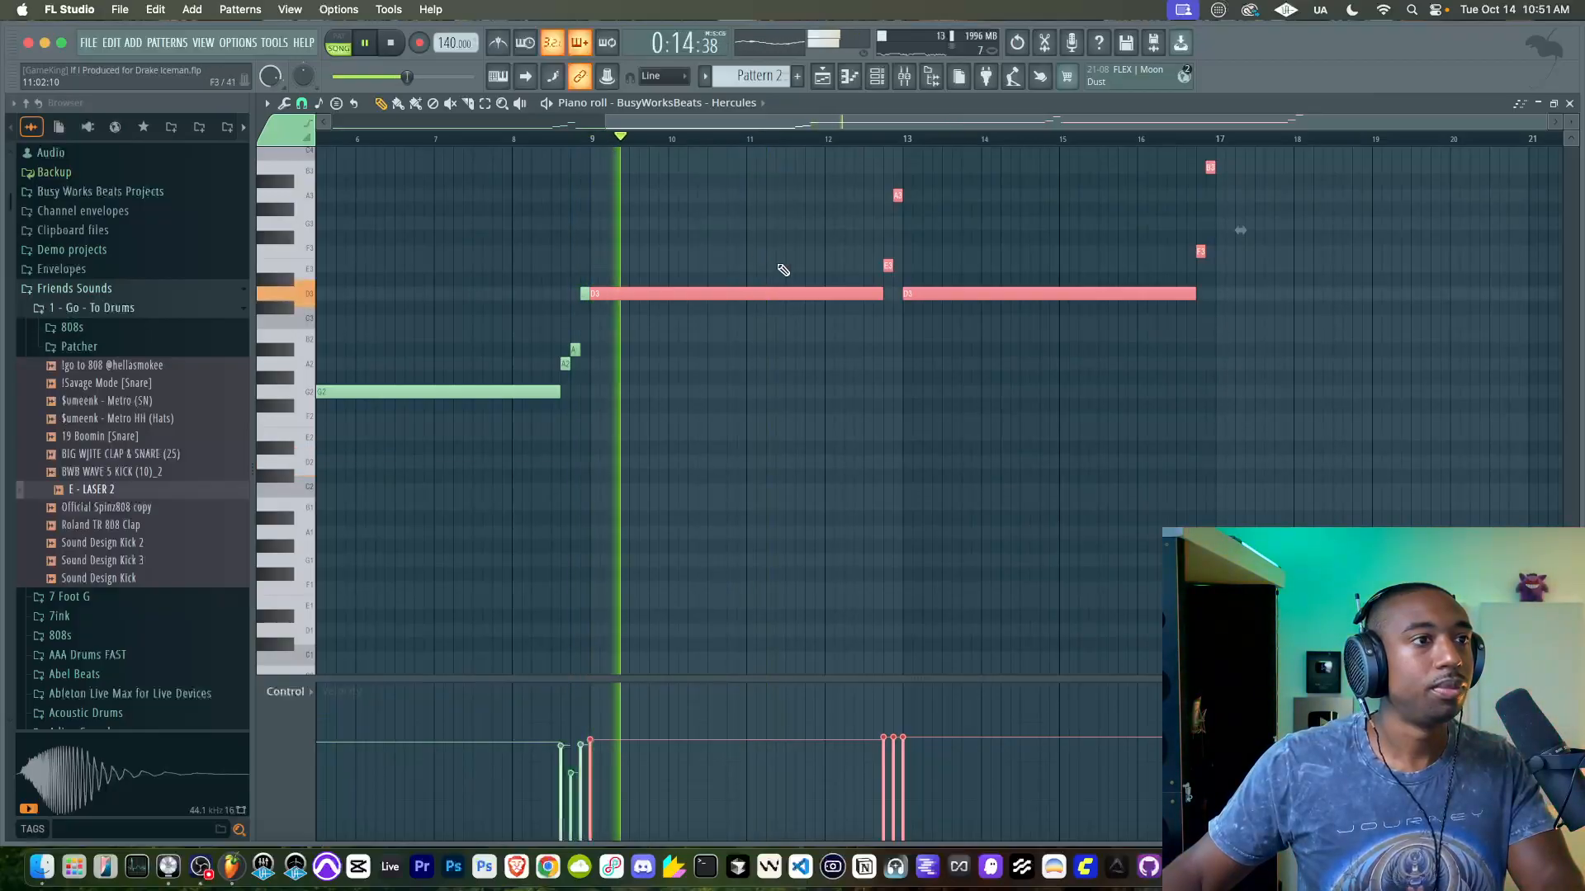
pyautogui.scroll(-2, 806, 275)
pyautogui.scroll(3, 814, 274)
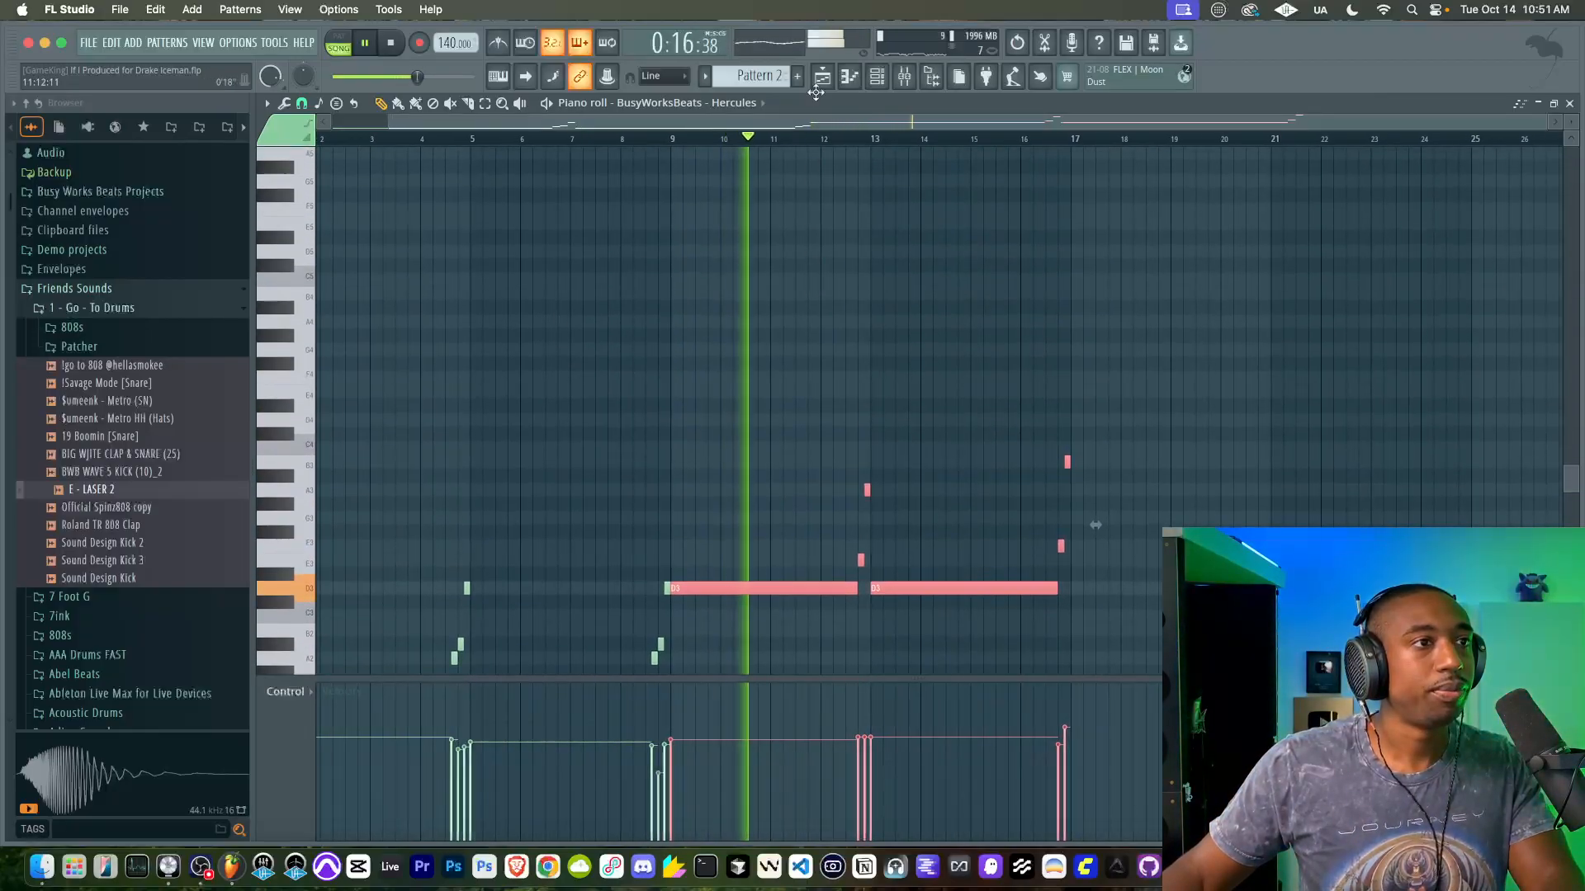
pyautogui.click(760, 361)
pyautogui.press('space')
pyautogui.scroll(-2, 721, 368)
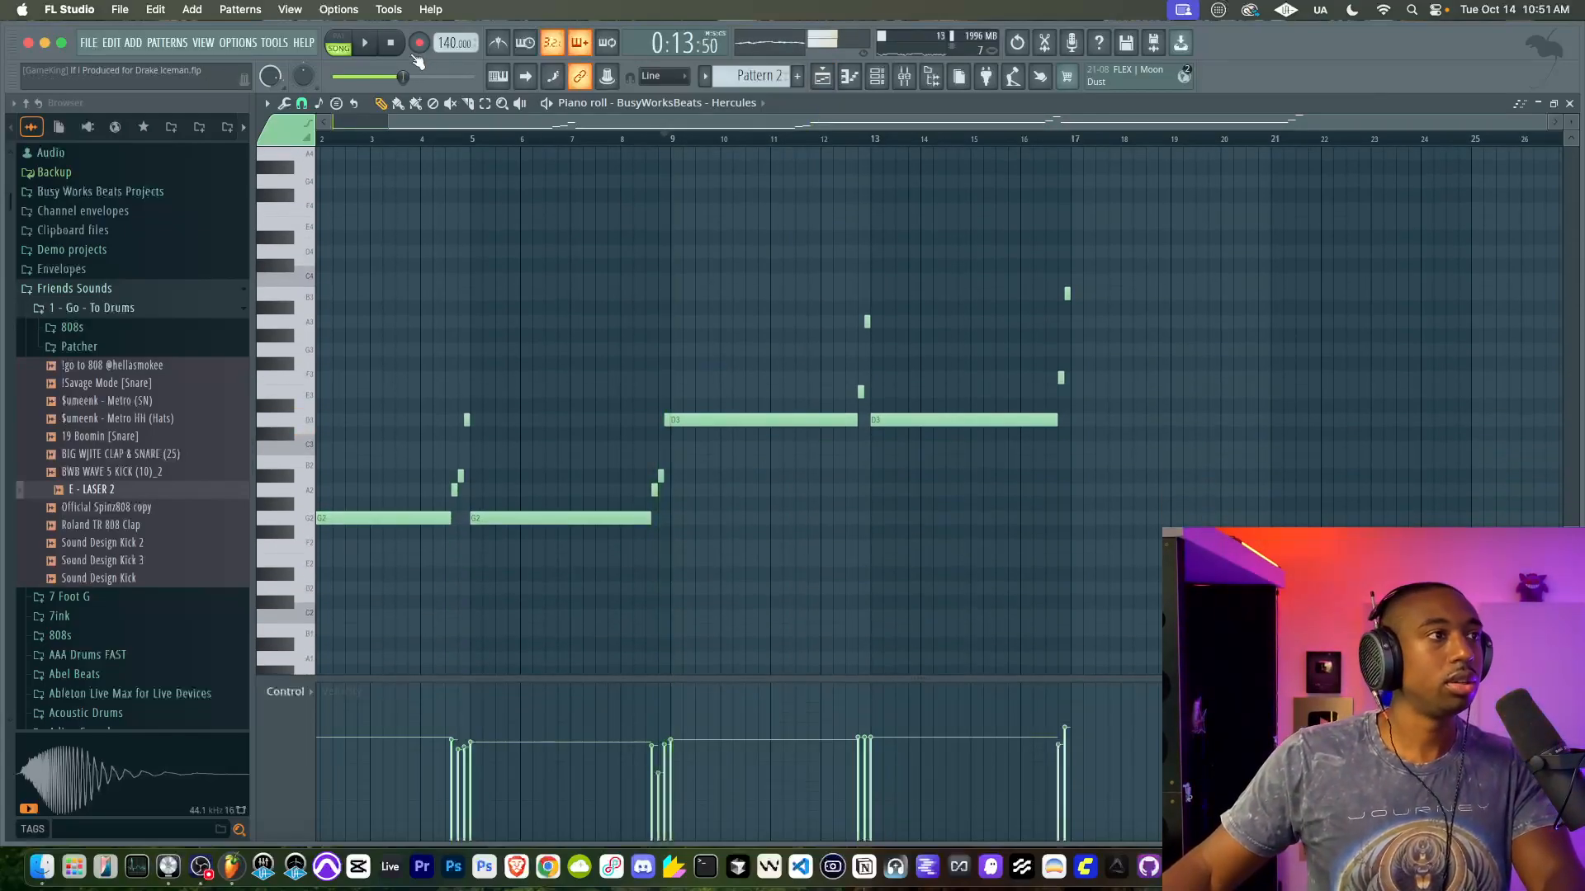
# Step: Play the arrangement and raise the mixer volumes of 19 Boomin [Snare], Kick - The Weeknd 3 and E - LASER 2
pyautogui.click(820, 77)
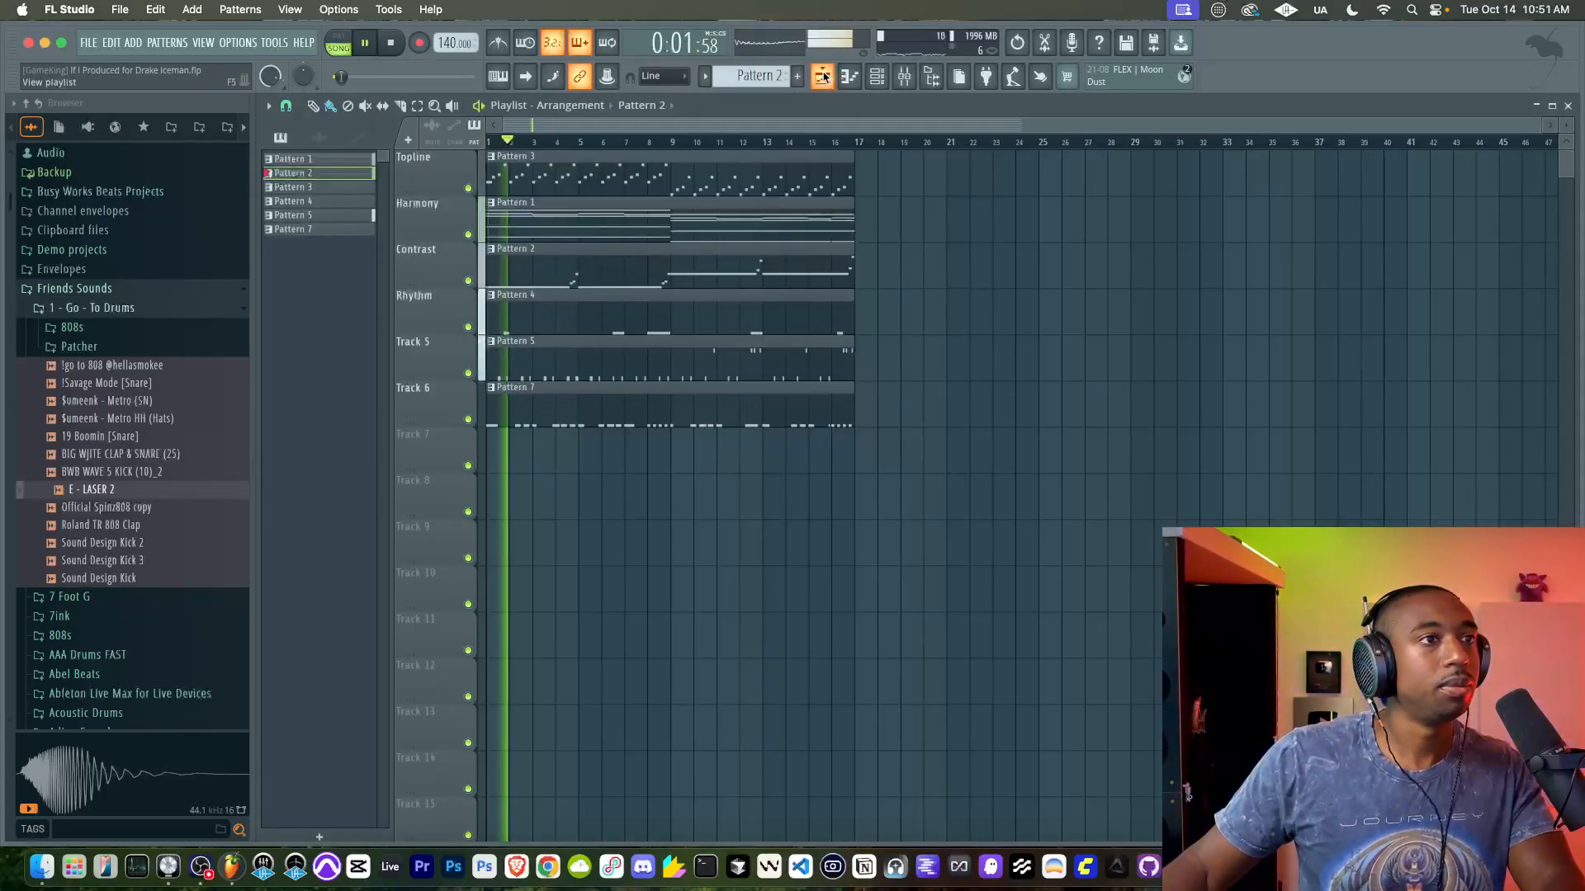
pyautogui.click(905, 76)
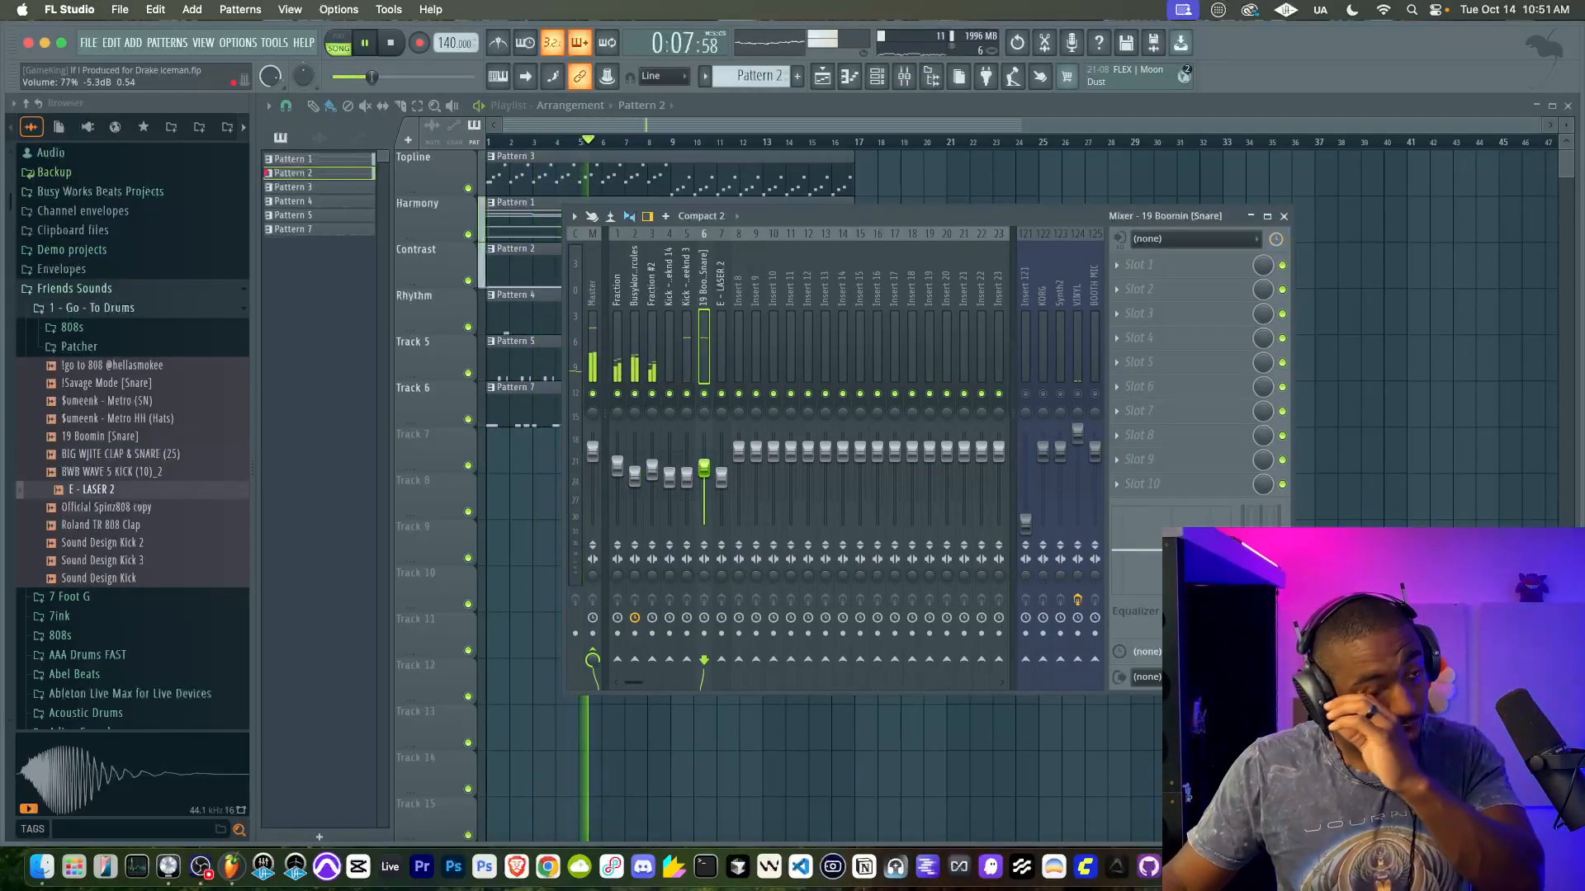
pyautogui.click(693, 464)
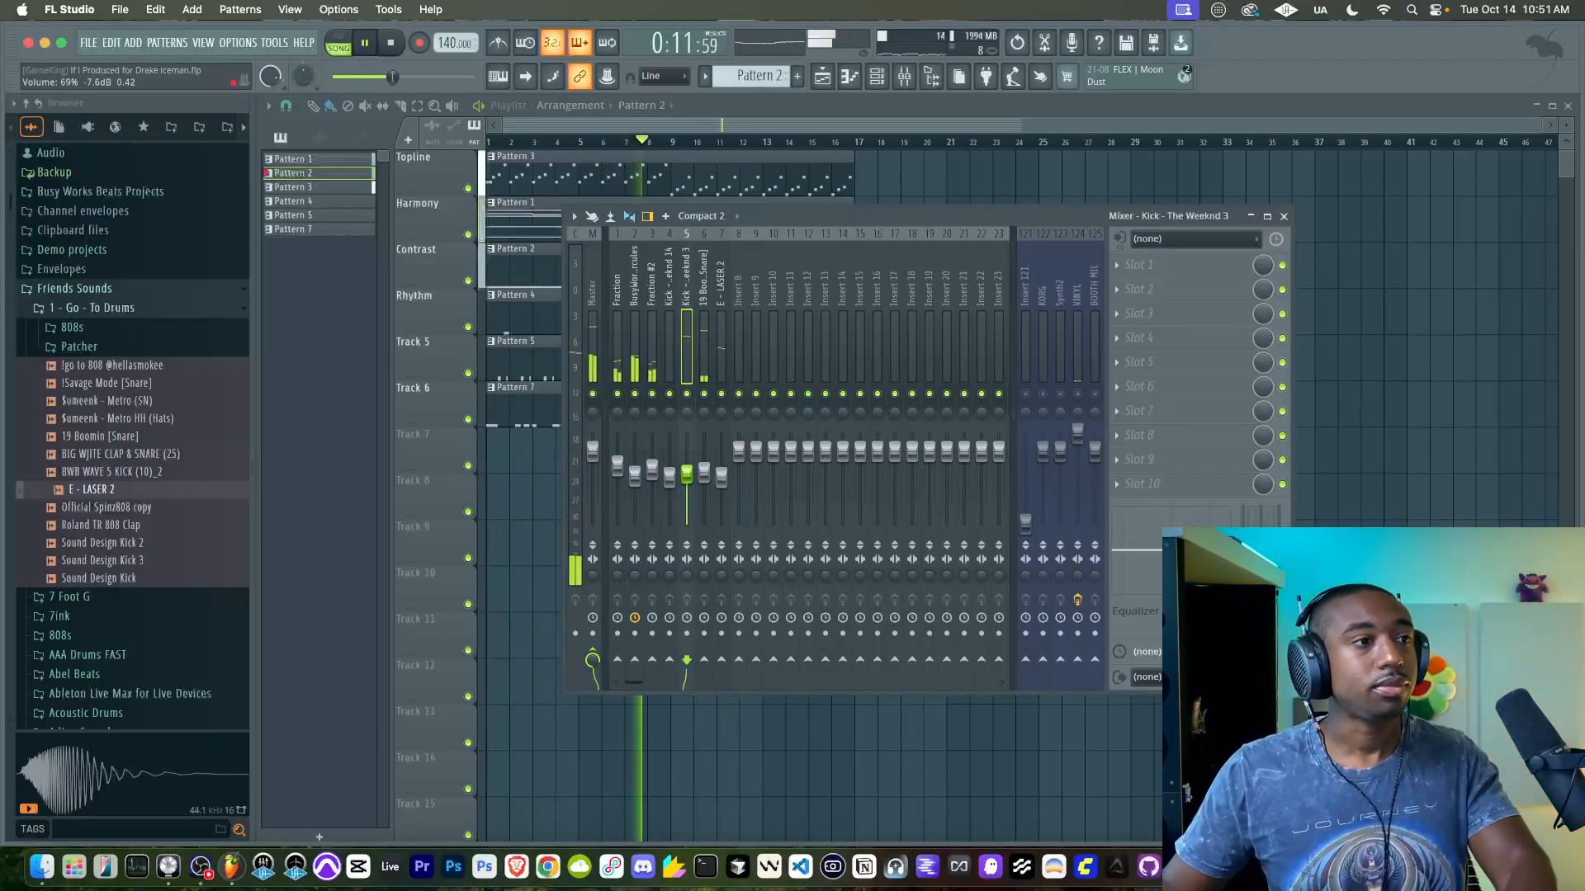
pyautogui.click(721, 477)
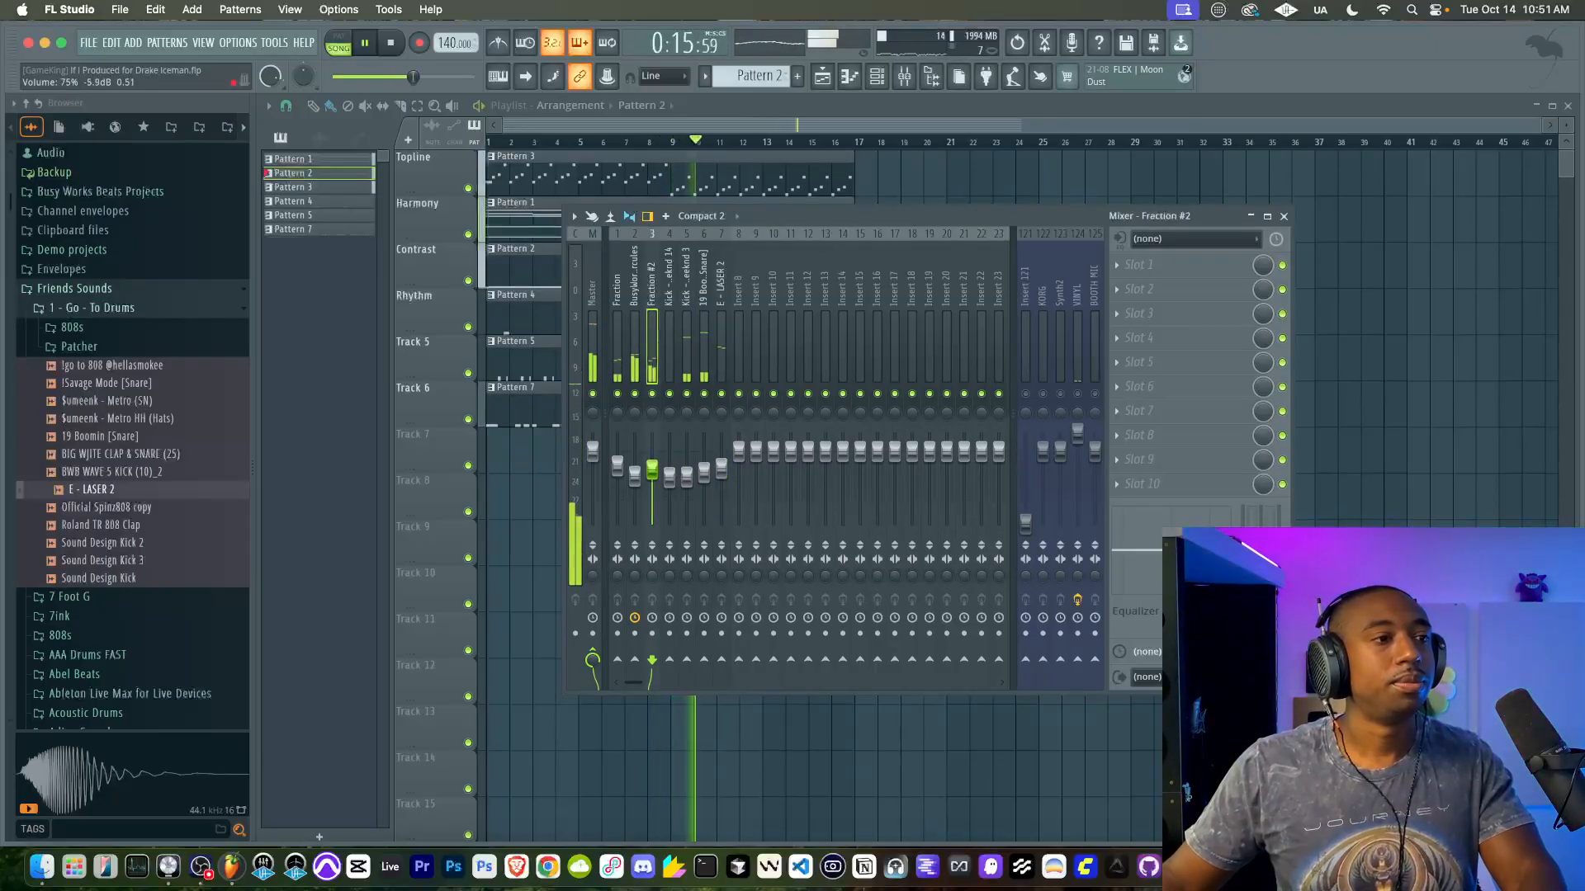
# Step: Raise Kick - The Weeknd 3 further in the mixer and set Hercules to 70% and Fraction to 85%
pyautogui.moveTo(691, 468); pyautogui.dragTo(692, 464)
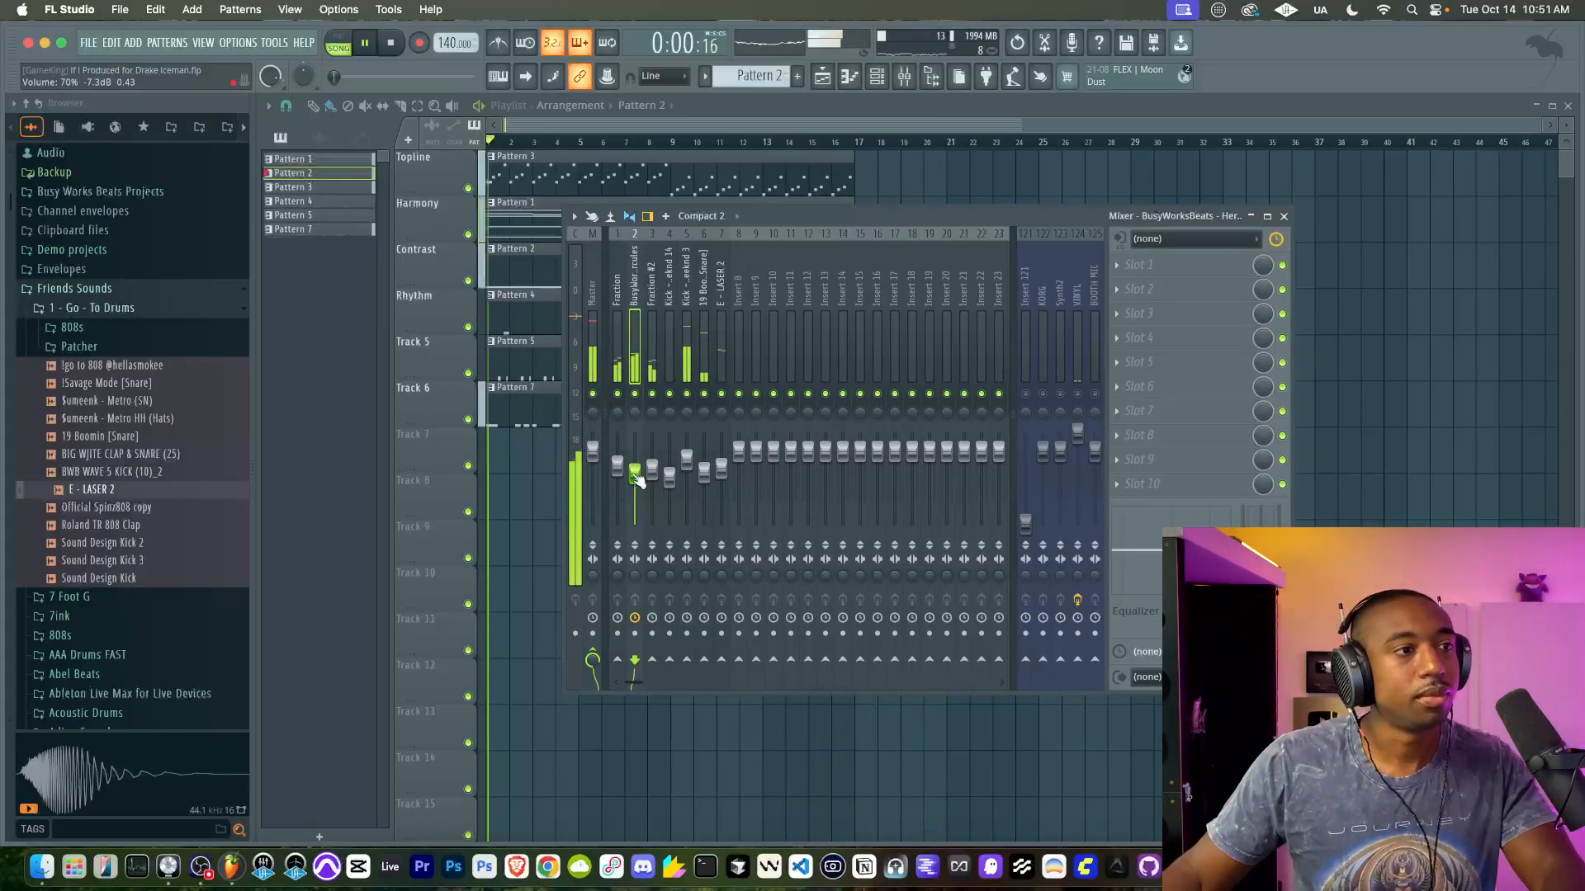
pyautogui.click(616, 460)
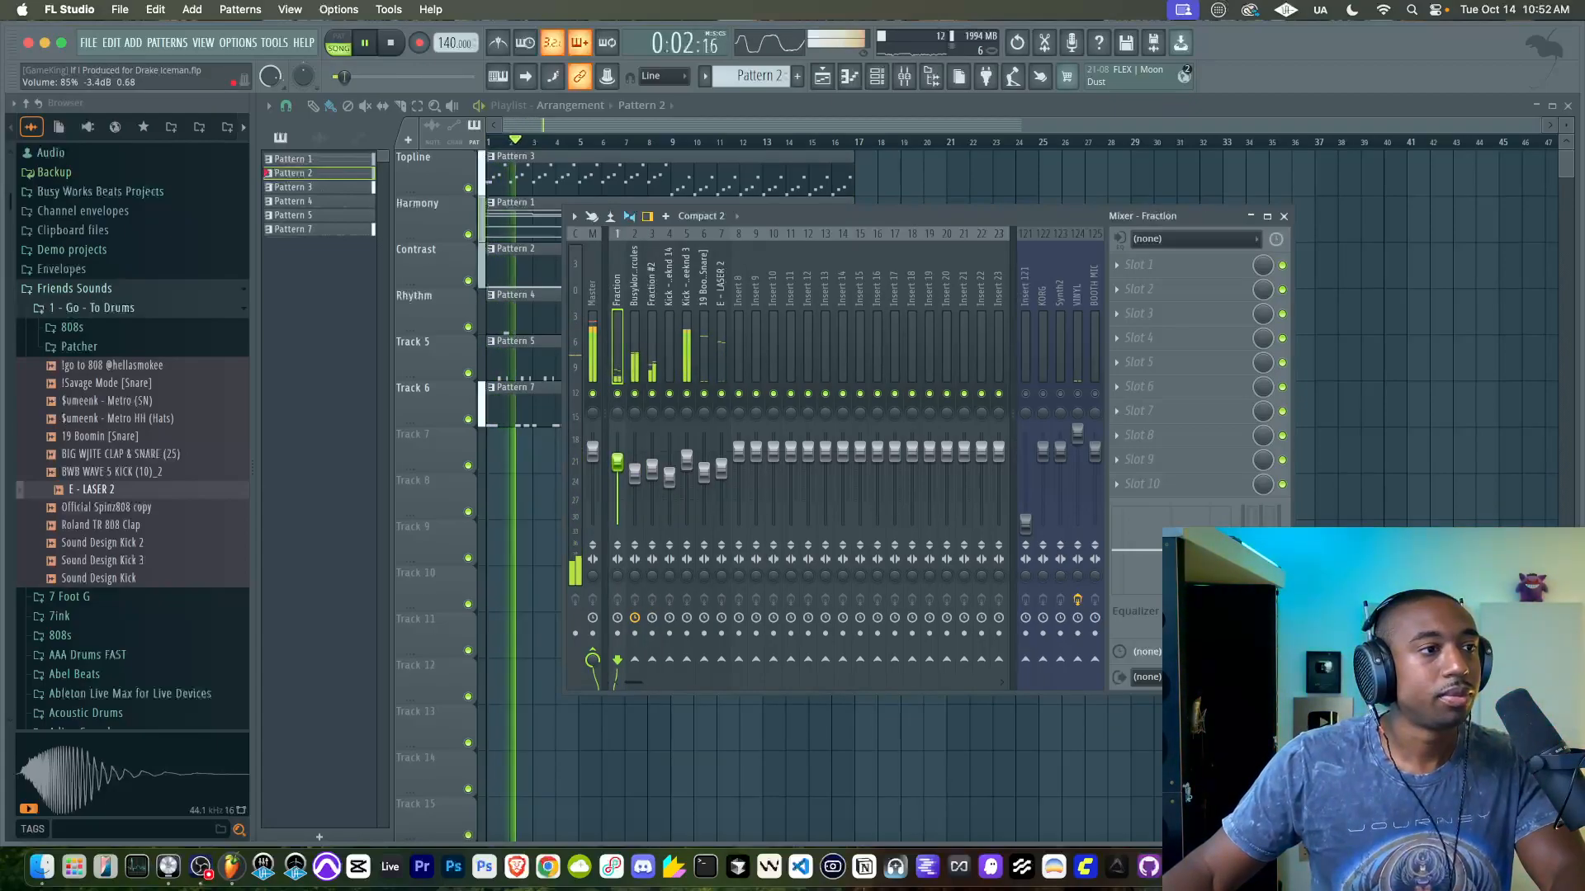
pyautogui.click(1284, 216)
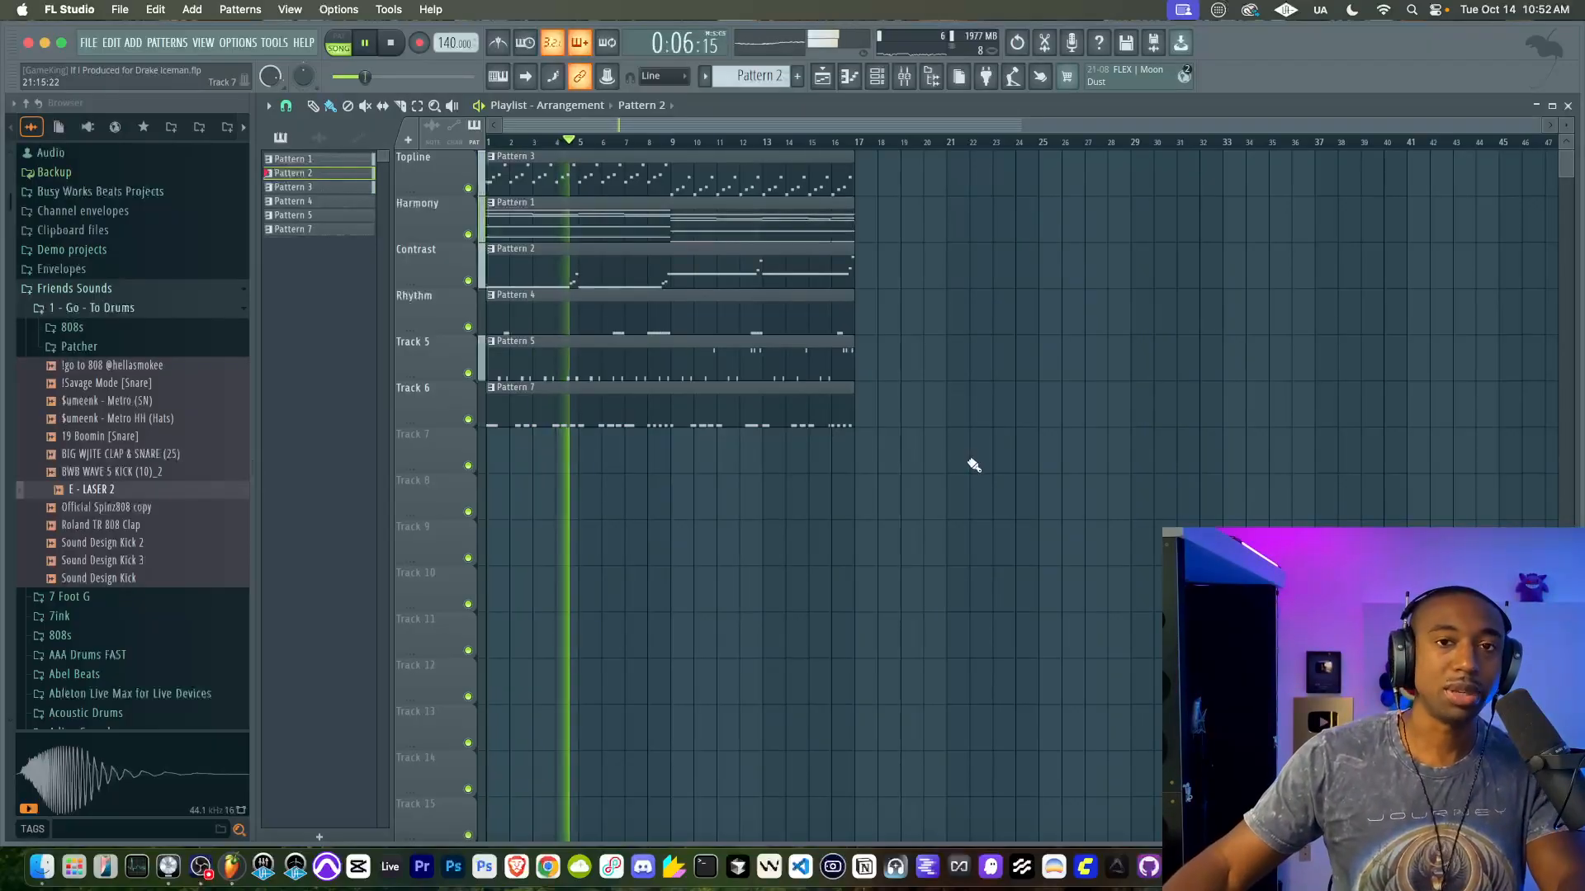
# Step: Duplicate all playlist clips into bars 17 to 33 and delete the duplicated Pattern 2 bass clip
pyautogui.moveTo(997, 543); pyautogui.dragTo(414, 159)
pyautogui.hotkey('ctrl', 'b')
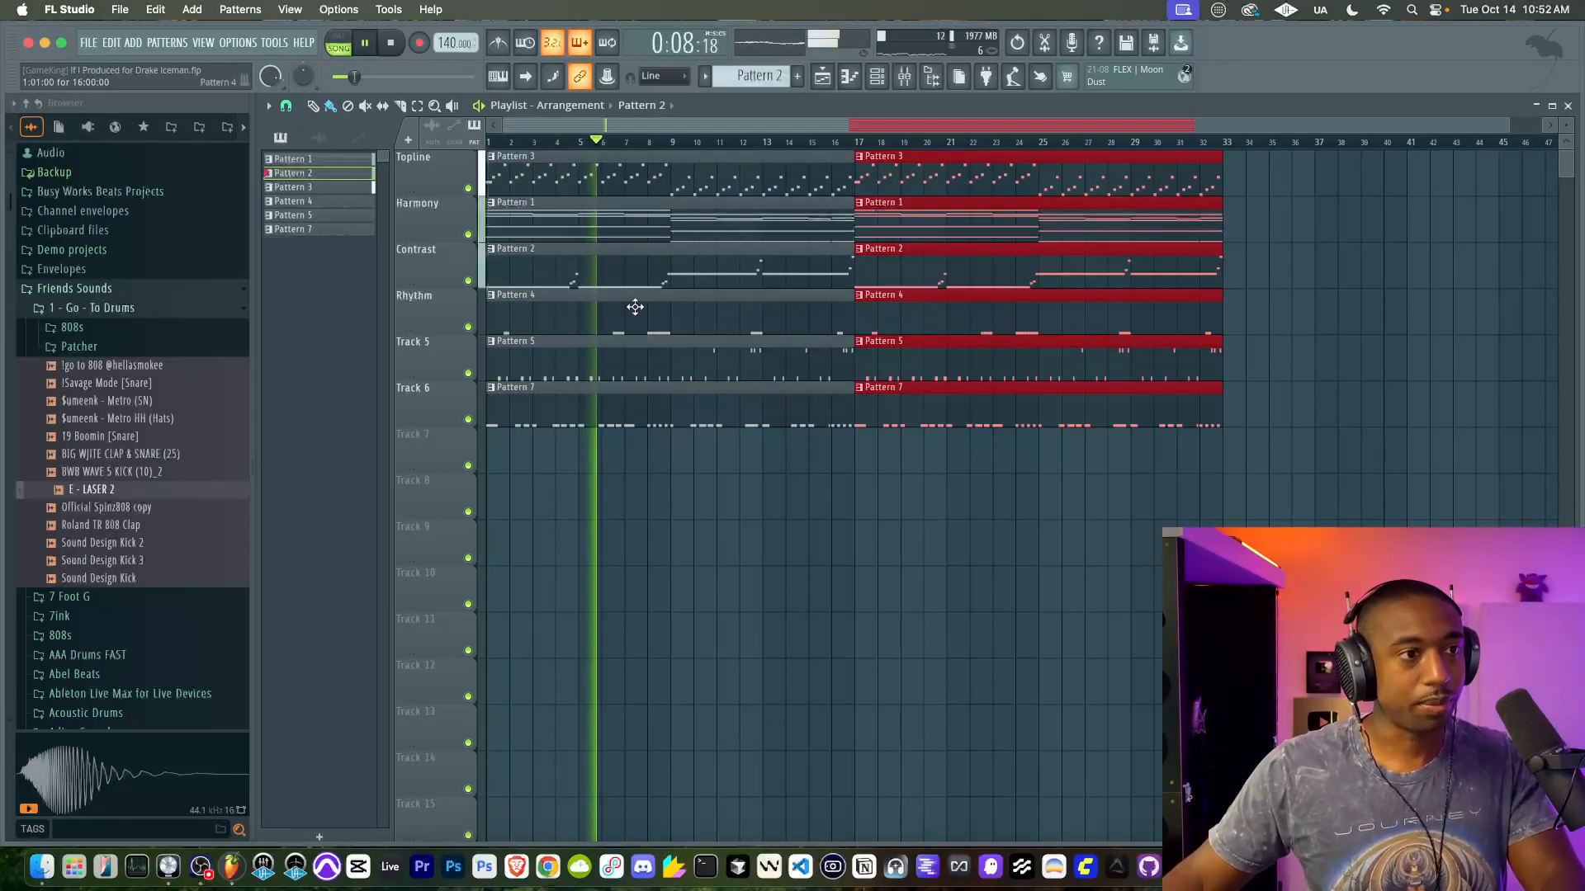
pyautogui.click(739, 496)
pyautogui.rightClick(889, 273)
pyautogui.press('space')
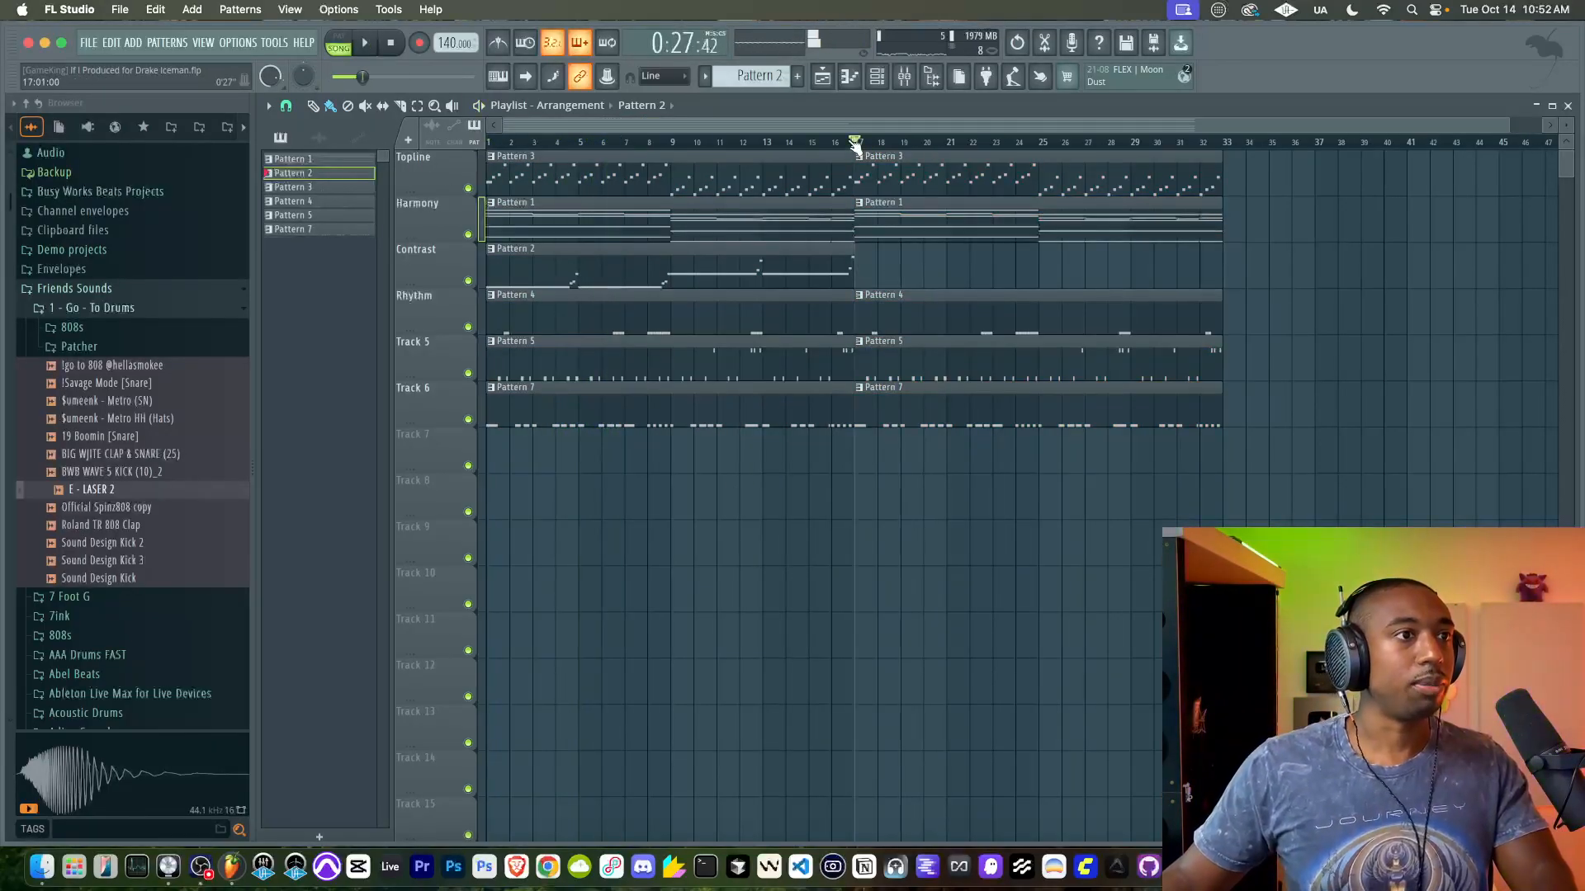
# Step: Play the second section from bar 17 and switch to the empty Pattern 6 with the channel rack shown
pyautogui.press('space')
pyautogui.click(849, 77)
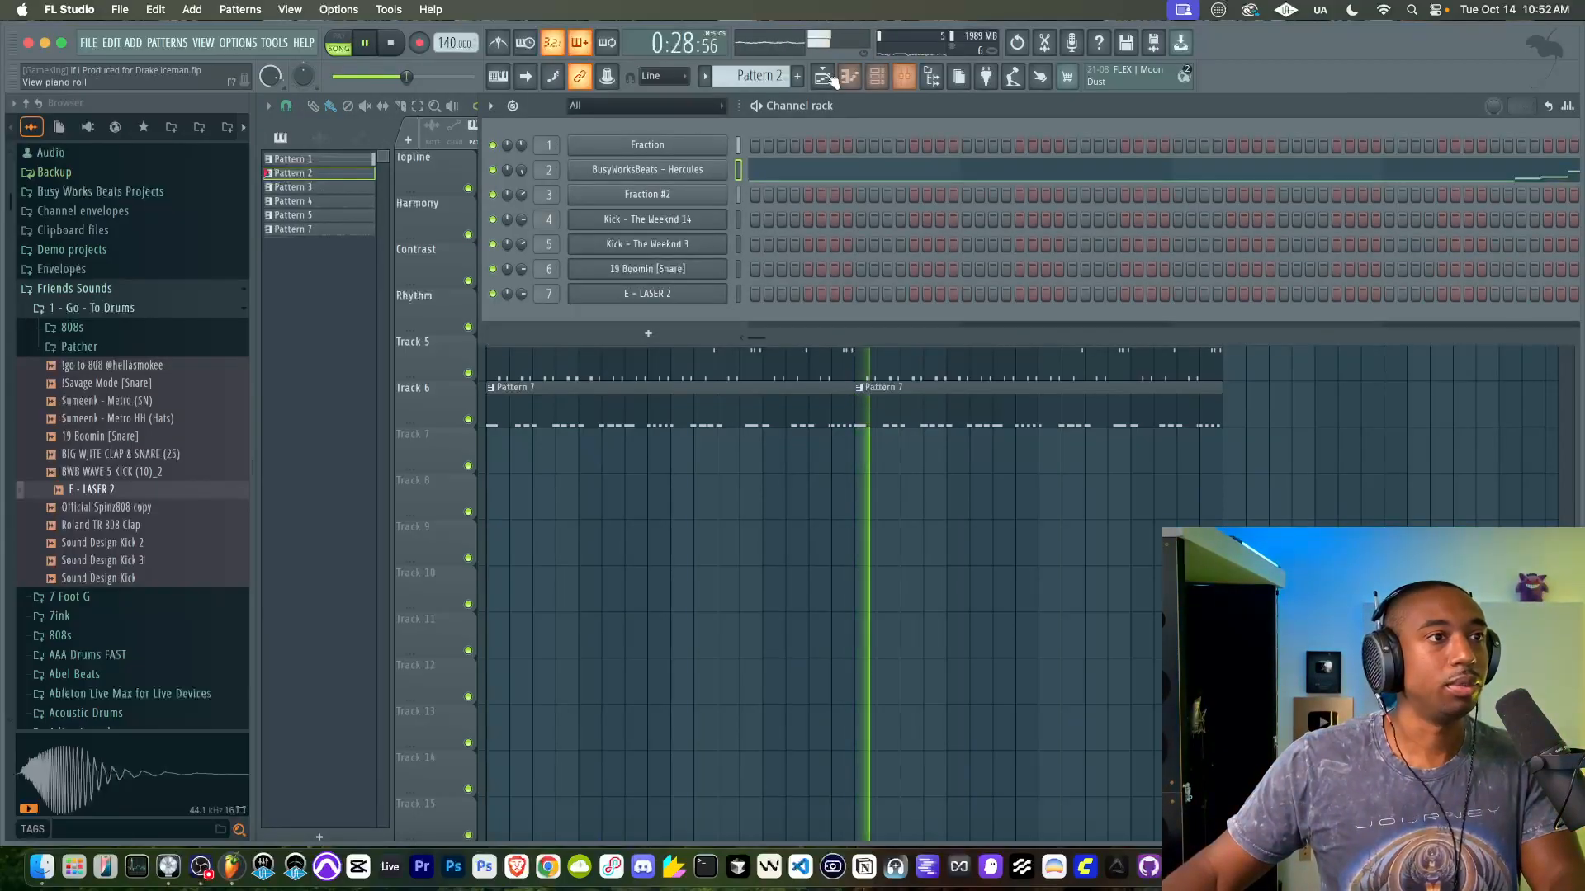
pyautogui.scroll(-3, 783, 74)
pyautogui.scroll(-1, 783, 74)
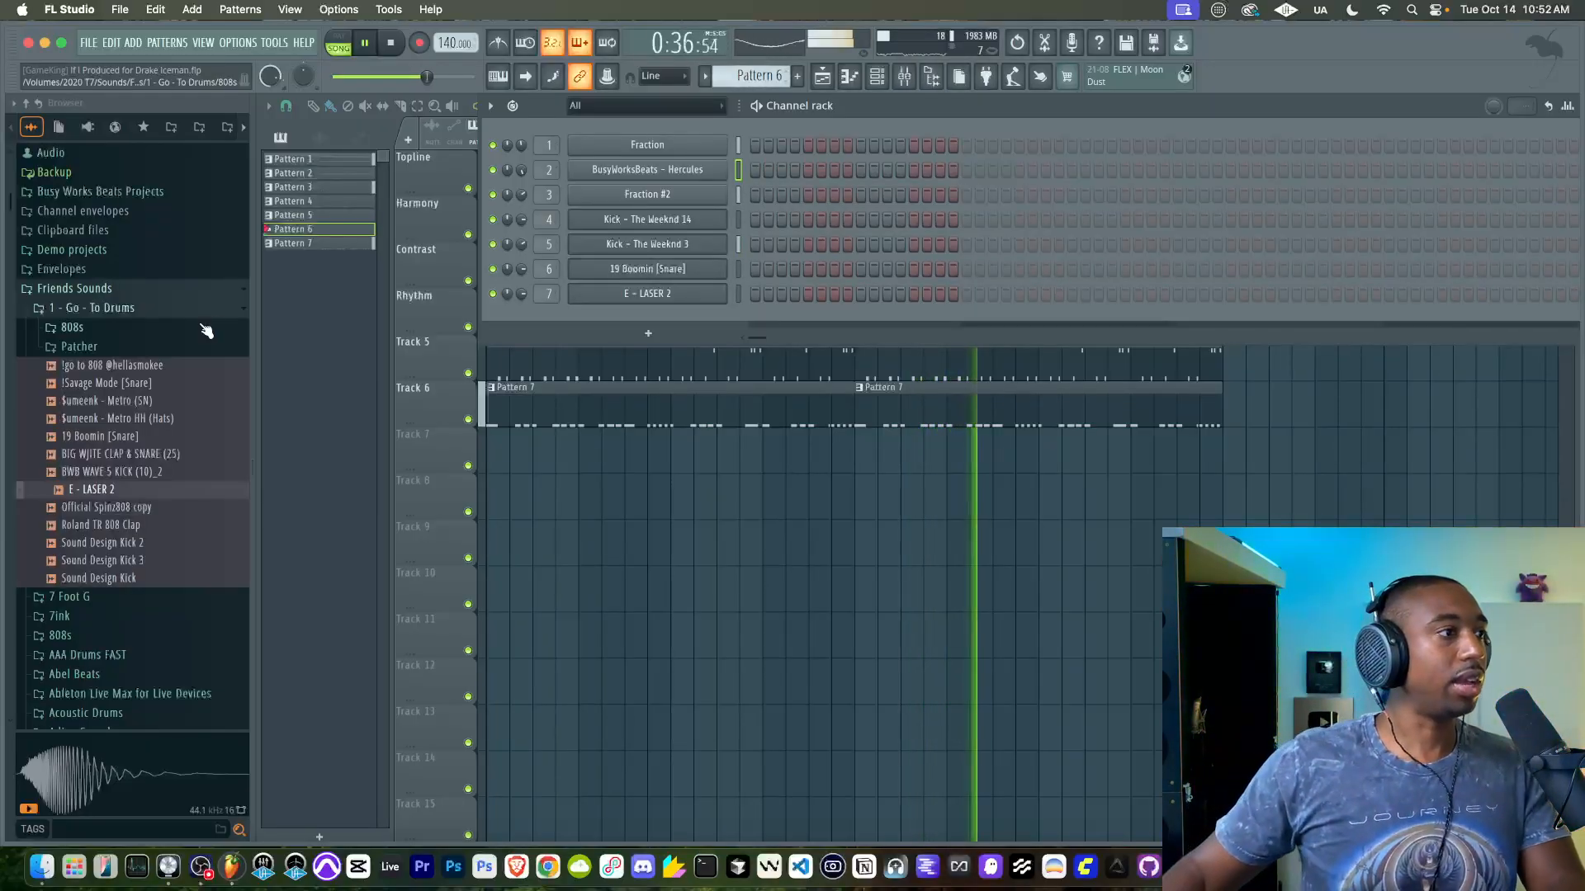
# Step: Load the !go to 808 sample into a new channel on mixer track 8, check it and return to the playlist
pyautogui.rightClick(165, 365)
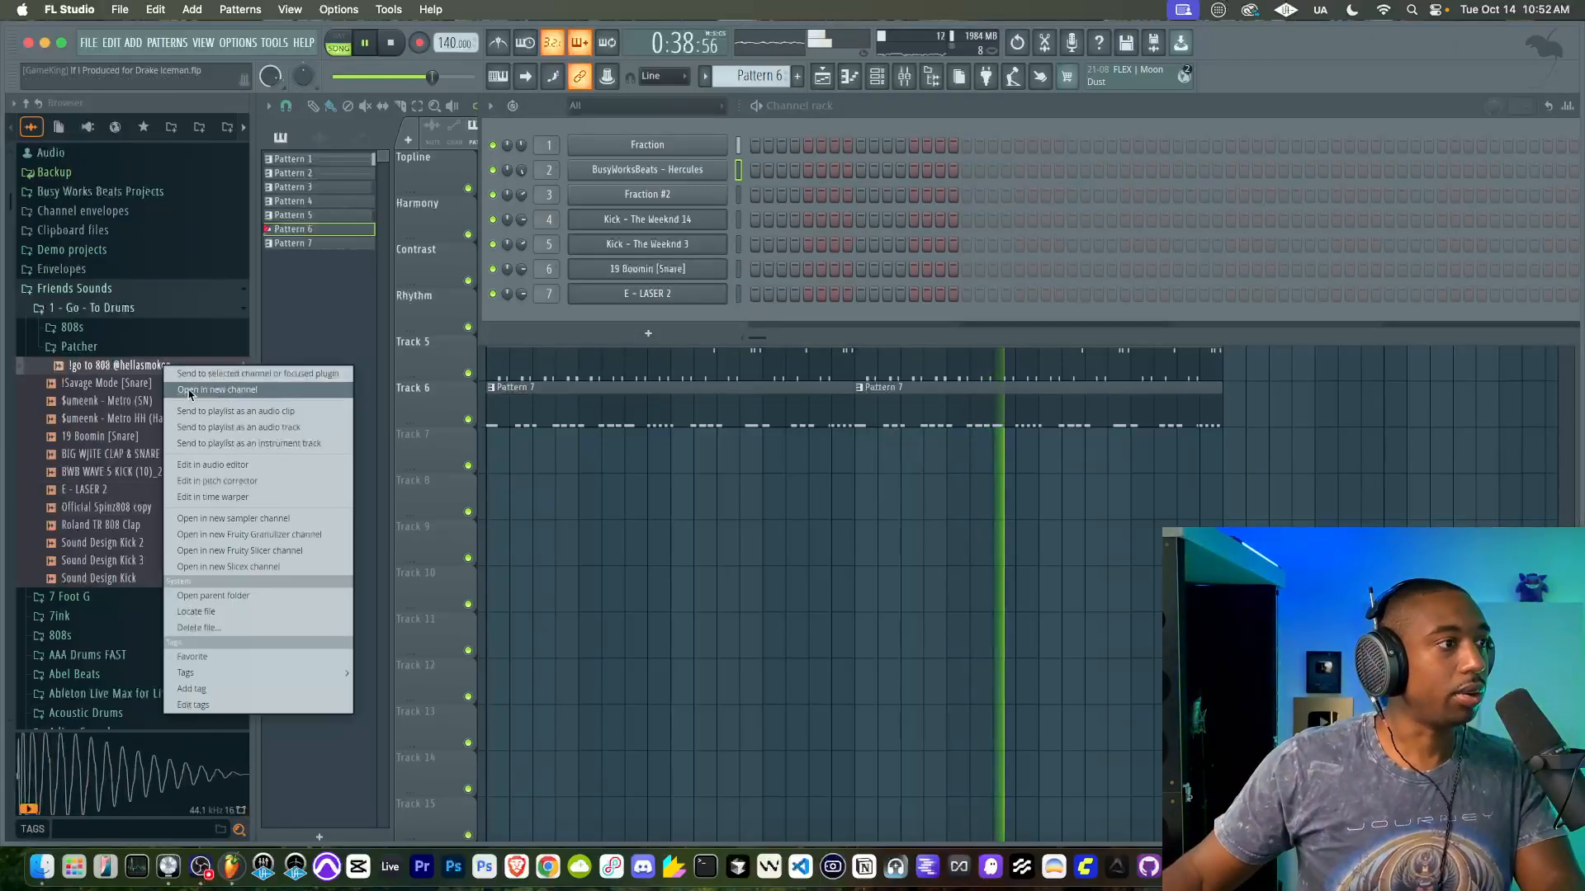
pyautogui.click(206, 370)
pyautogui.press('F9')
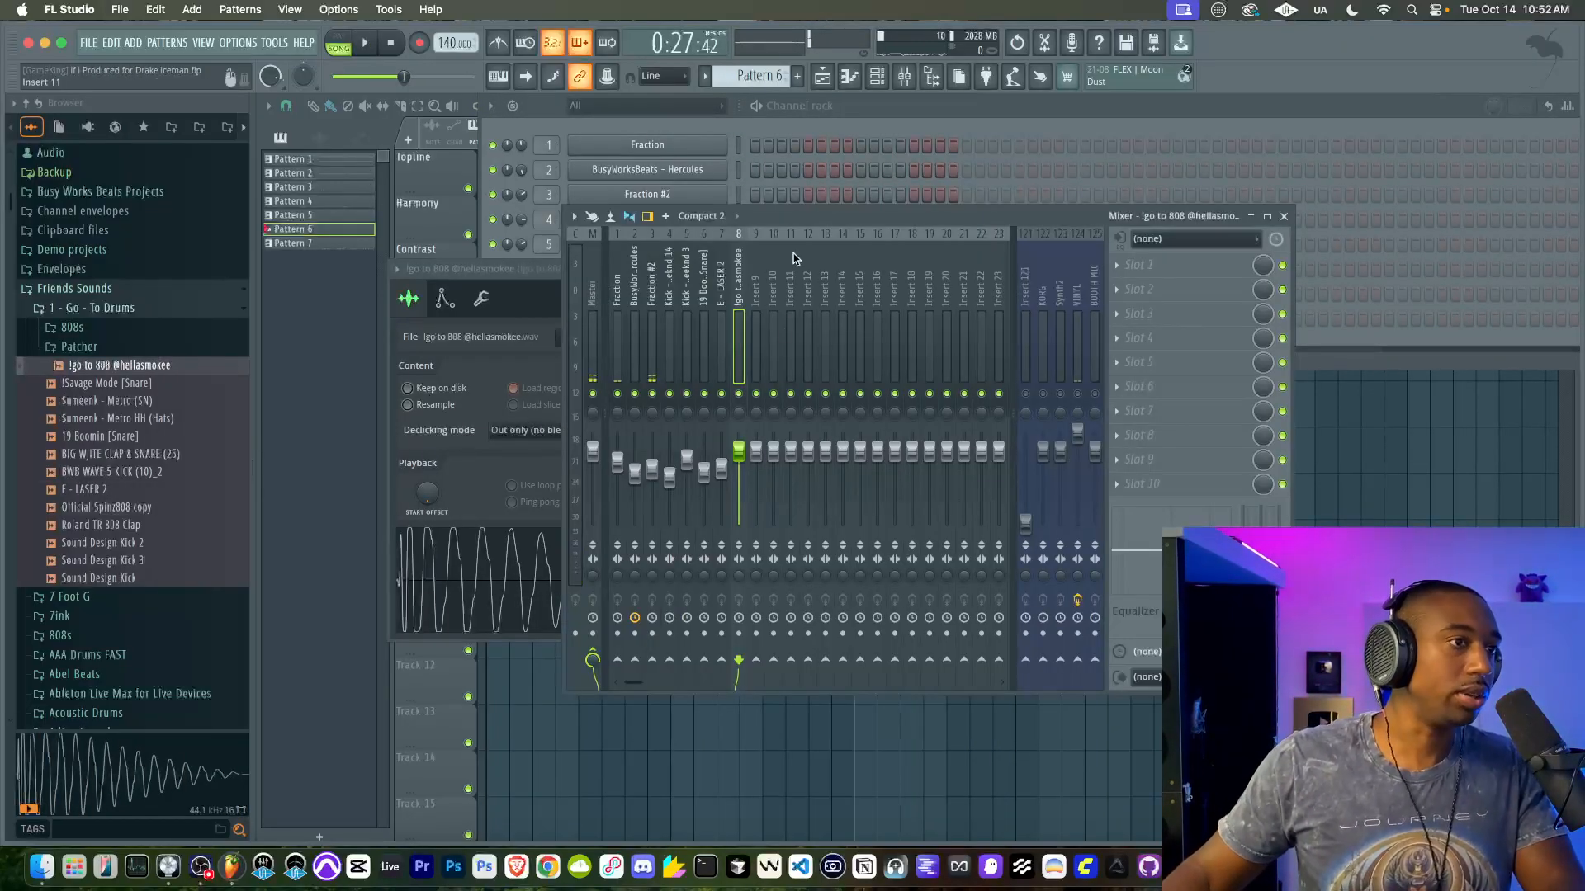
pyautogui.click(808, 127)
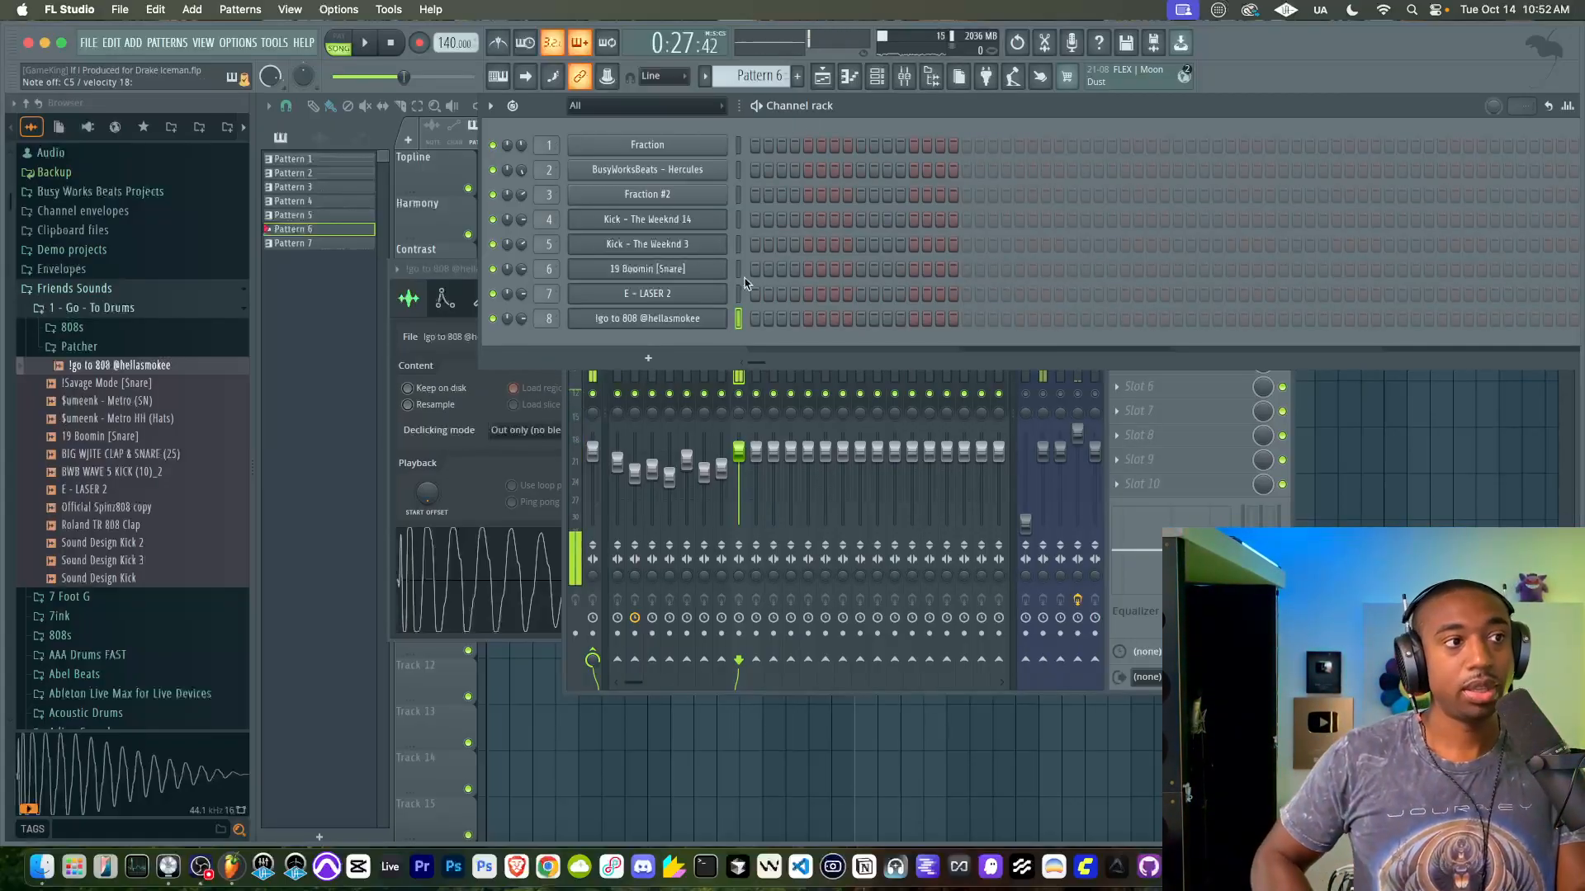
pyautogui.press('F5')
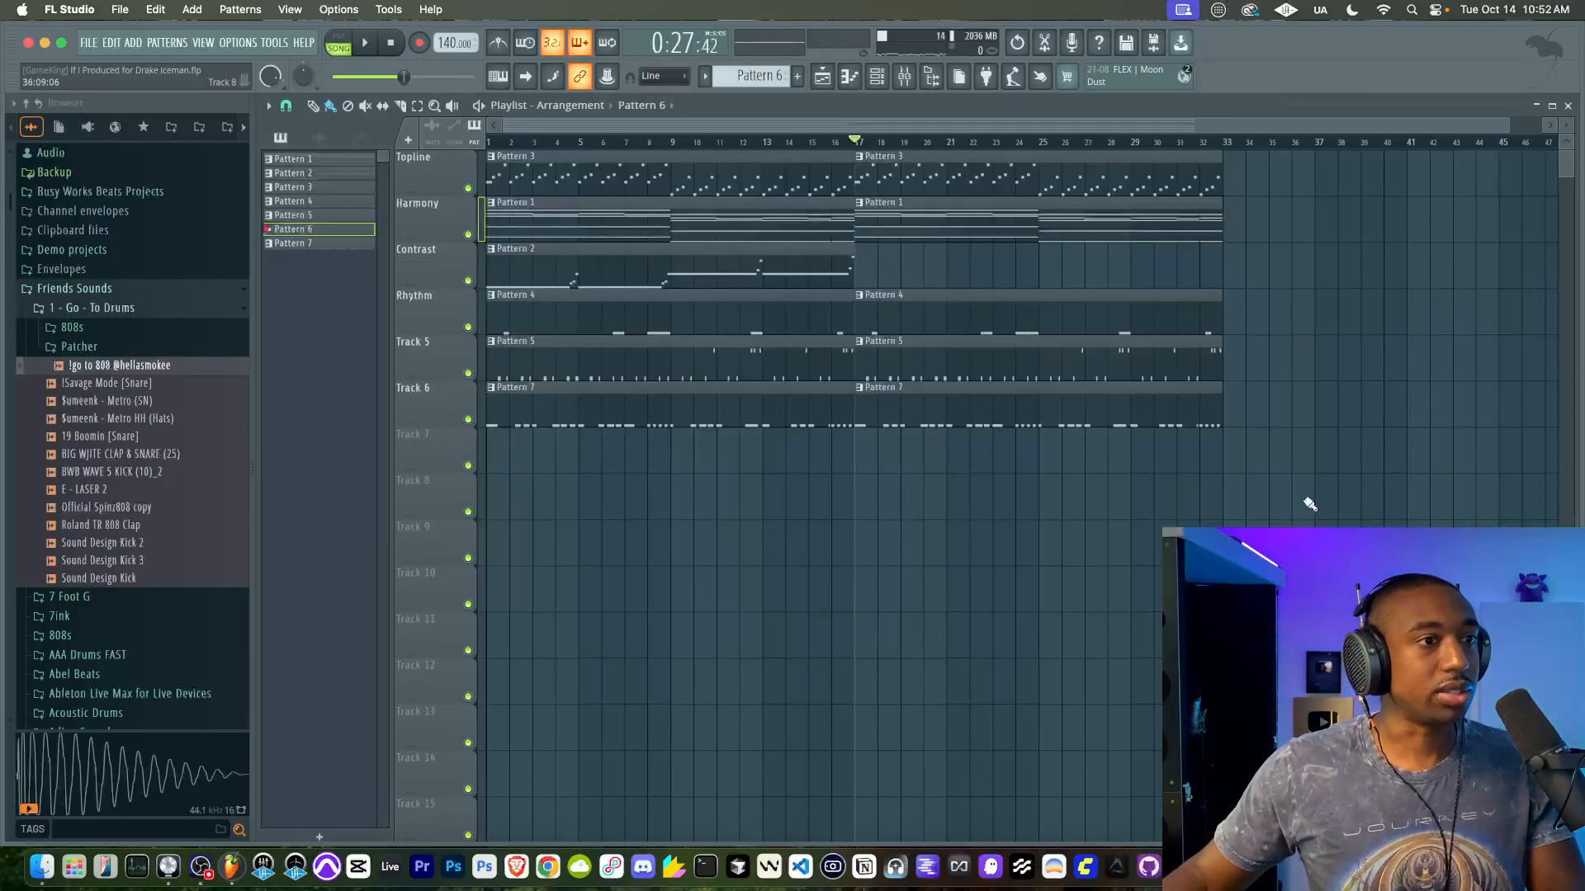
# Step: Set up recording over playlist bars 16 to 33 with the metronome on and check the 808's mixer track
pyautogui.moveTo(842, 147); pyautogui.dragTo(1226, 145)
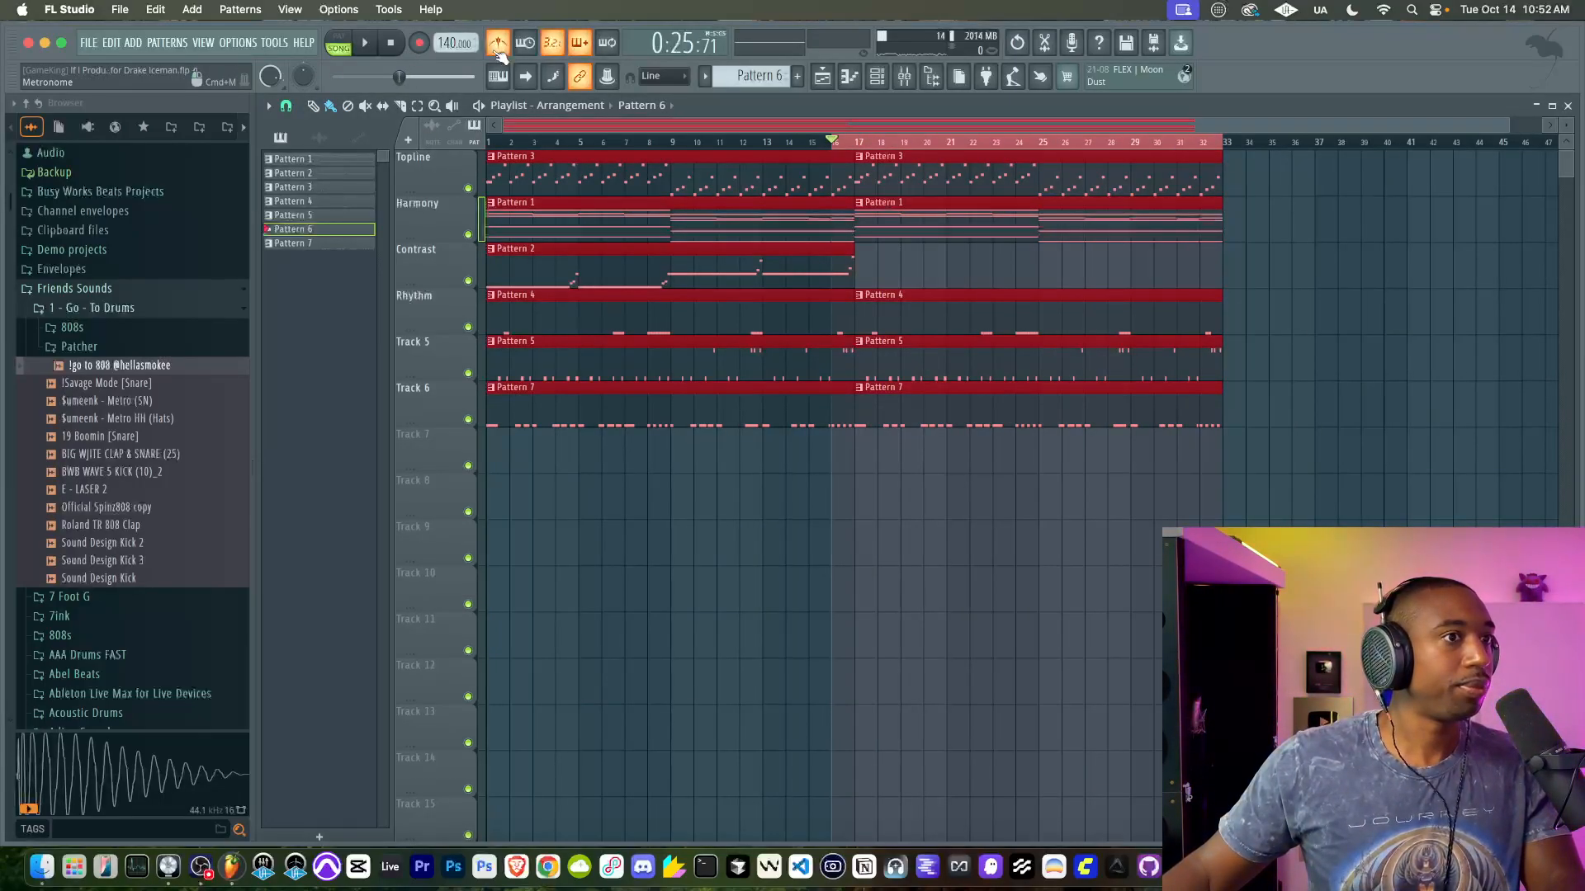
pyautogui.click(900, 80)
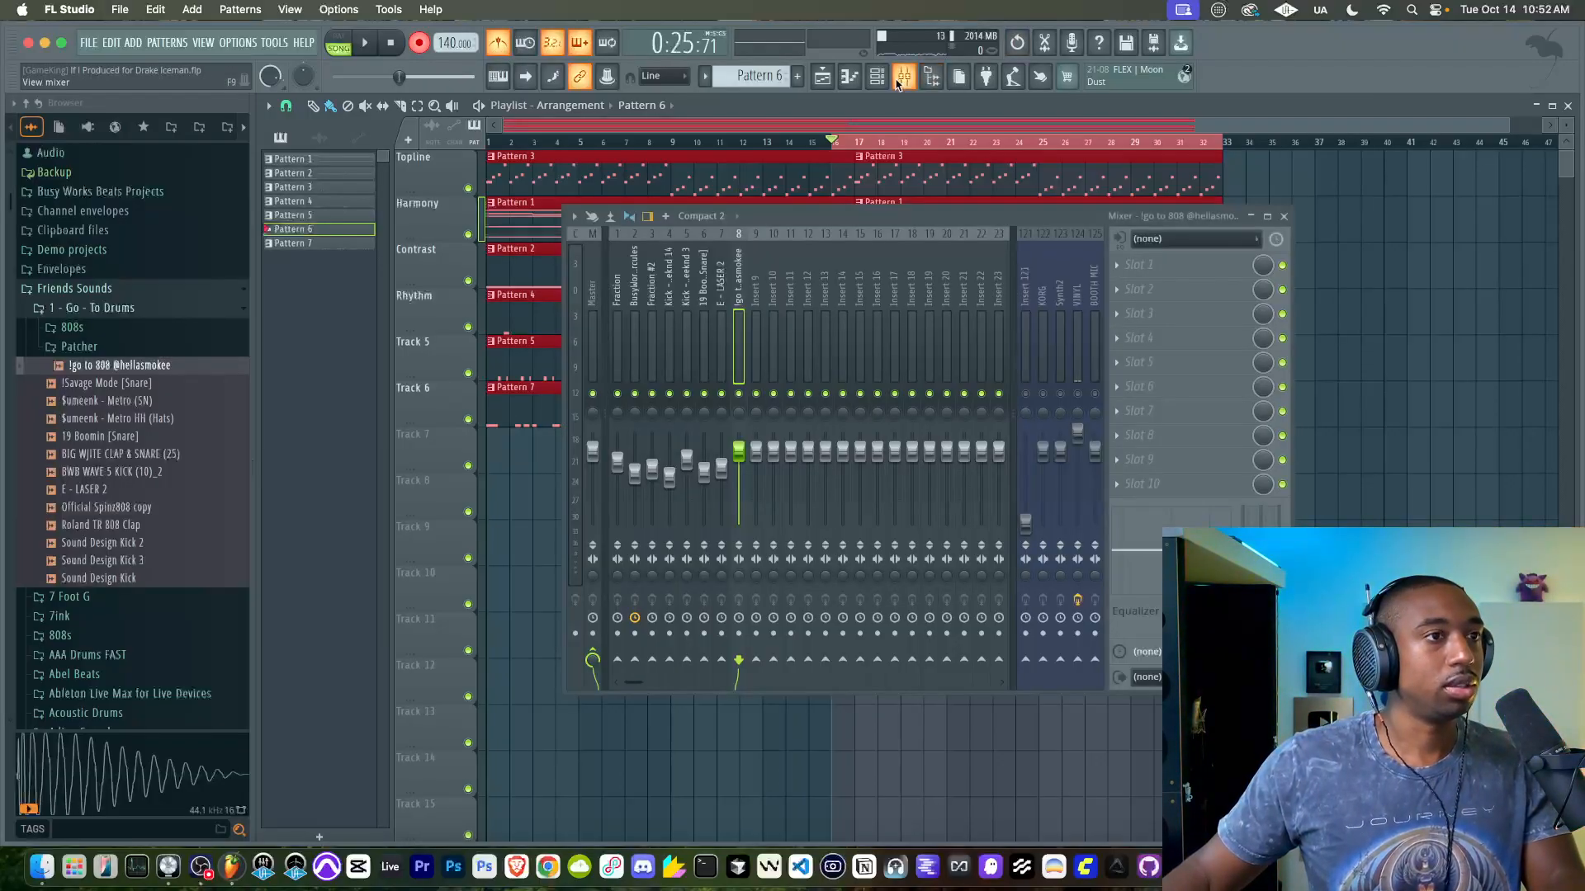
pyautogui.click(1435, 487)
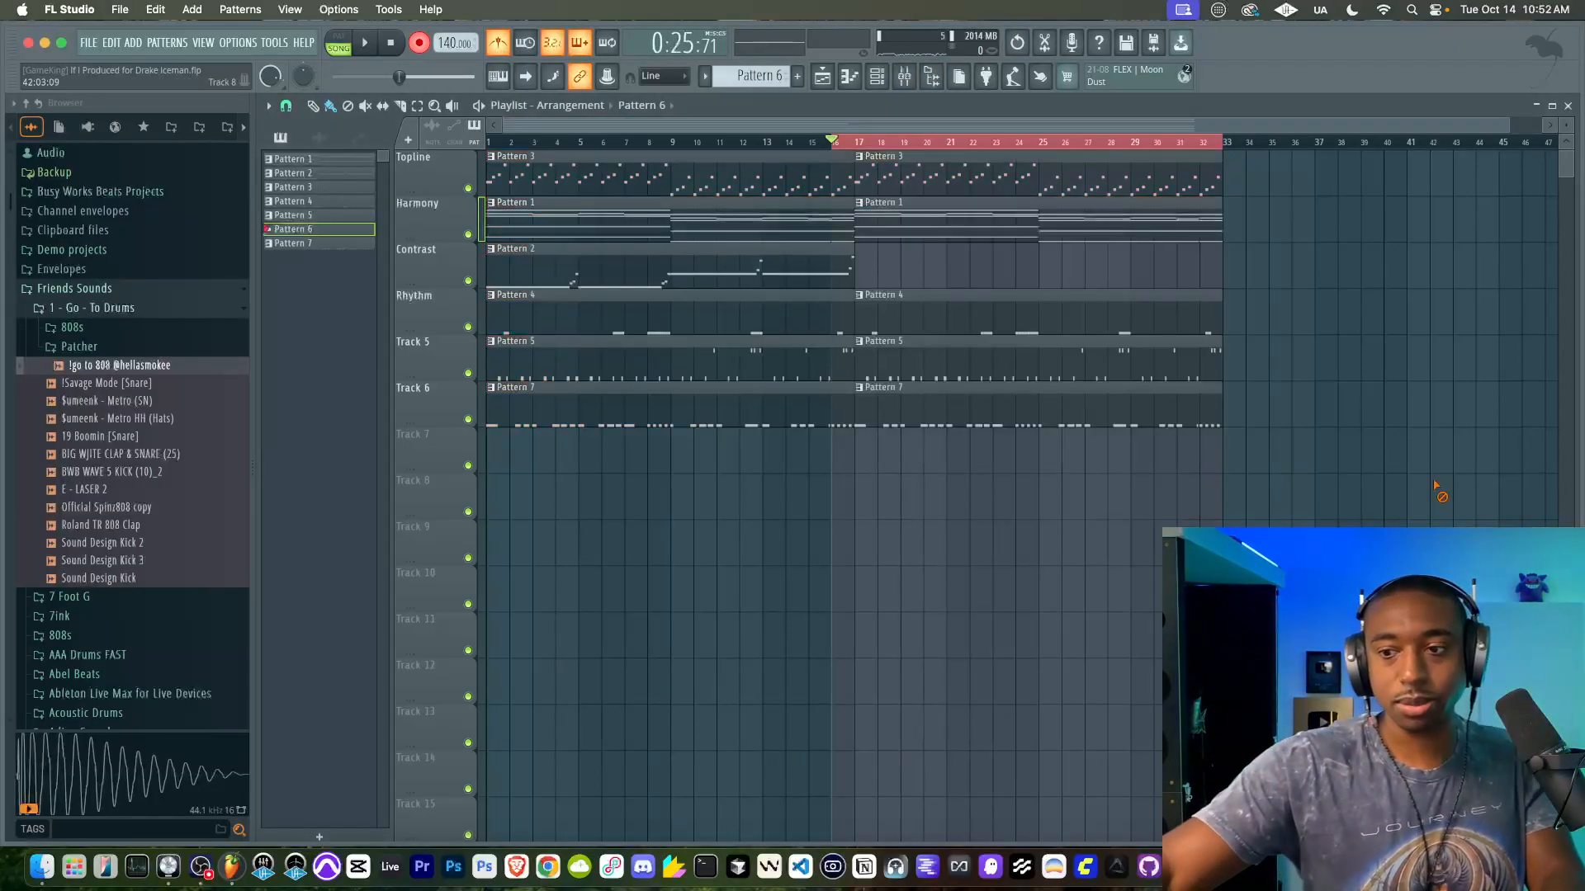
# Step: Record the 808 part into Pattern 6 from bar 16 through the second section, restarting after a short first take
pyautogui.press('space')
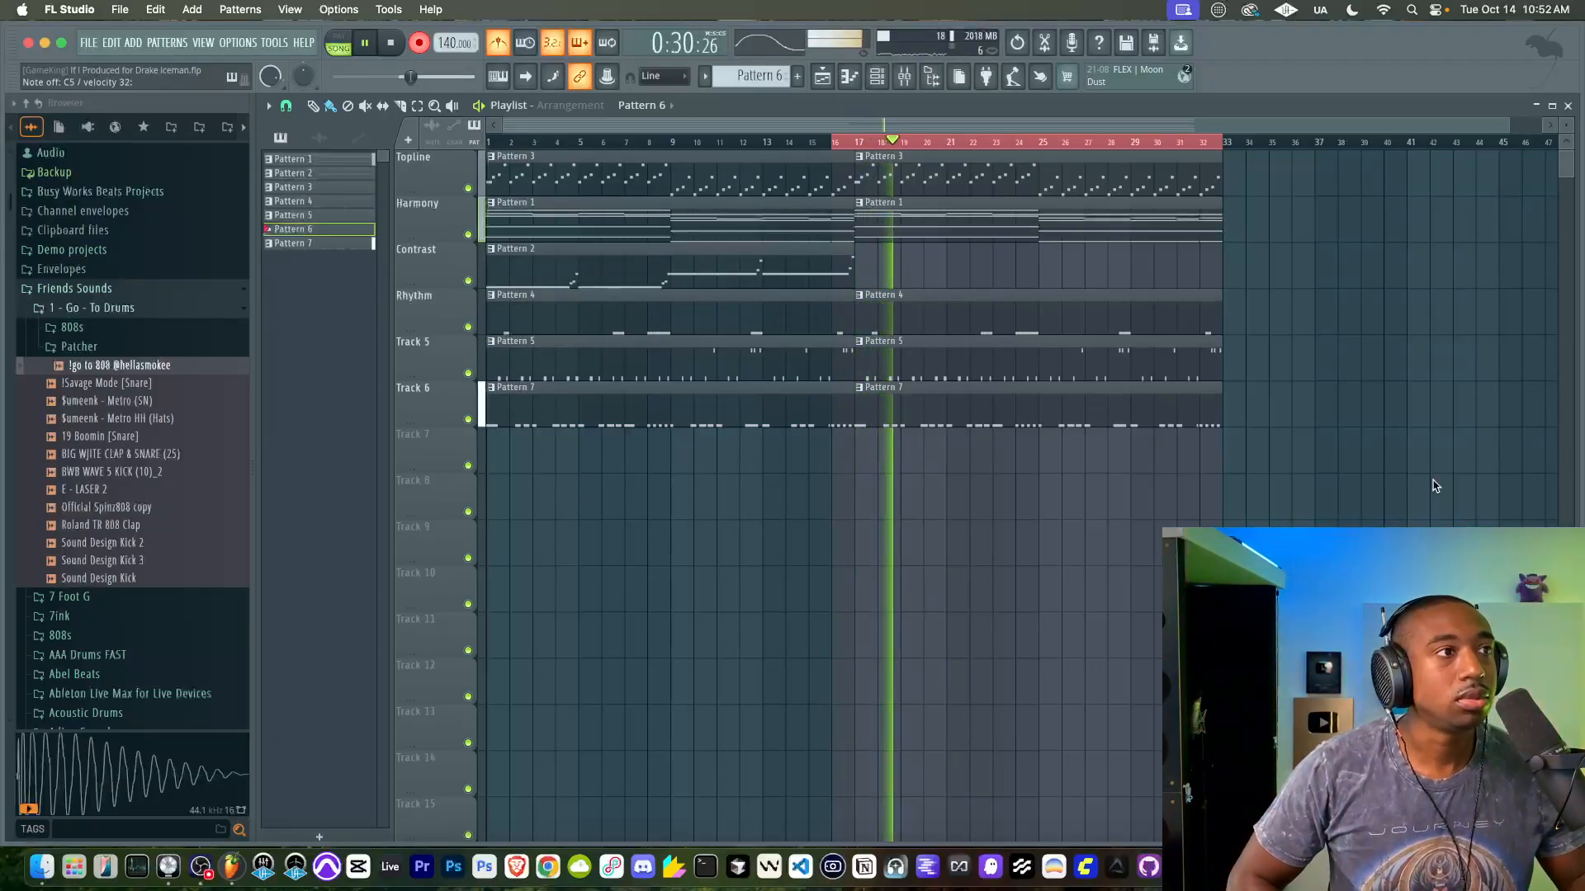
pyautogui.press('space')
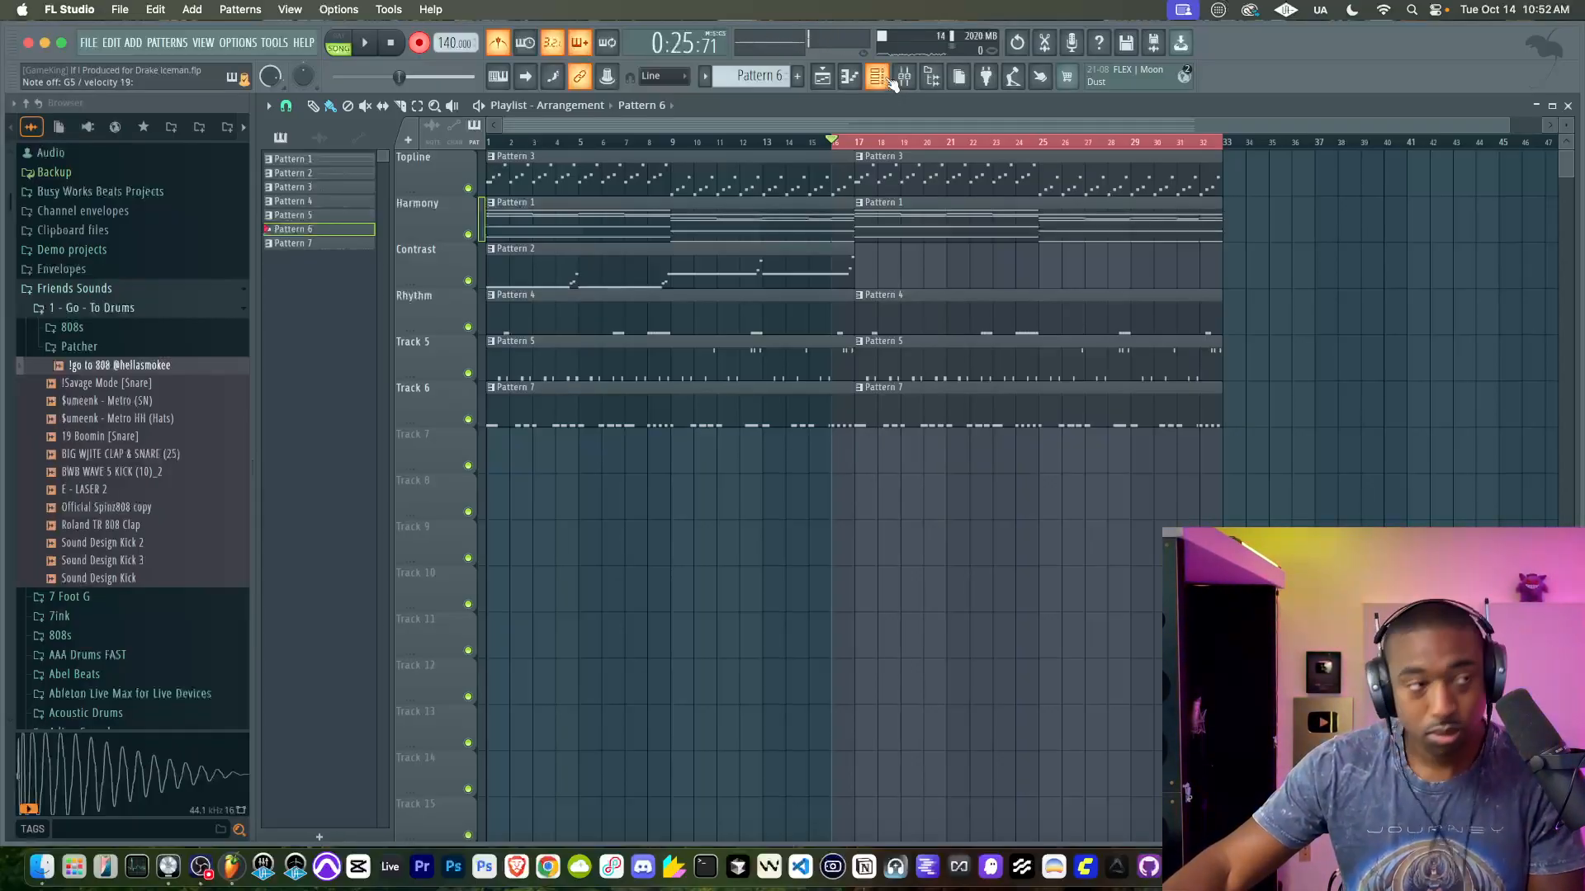
pyautogui.press('space')
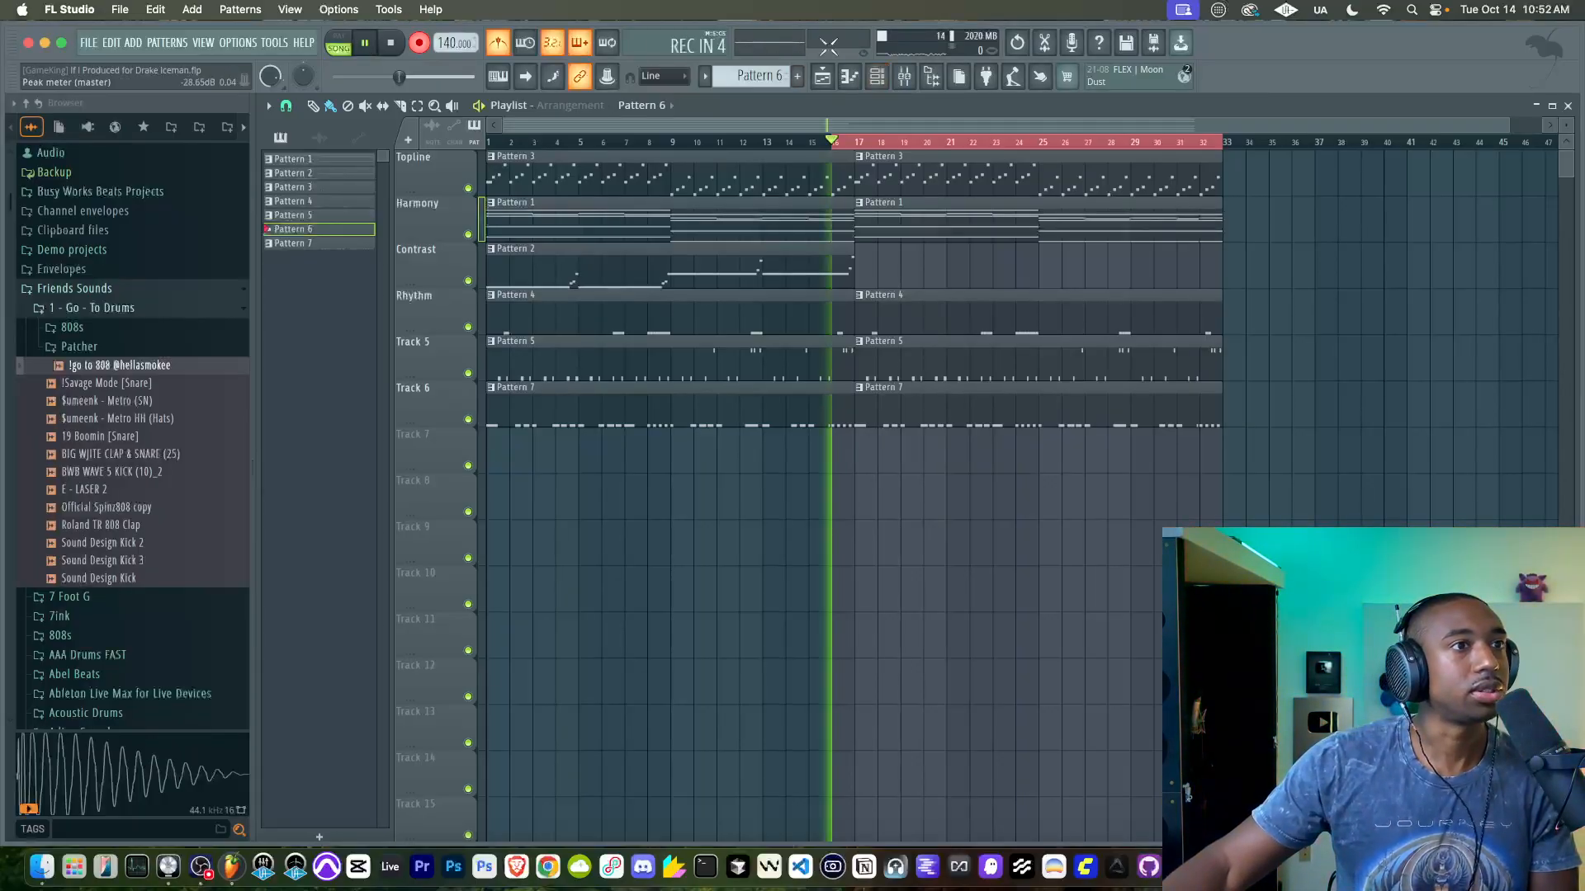
pyautogui.click(884, 83)
pyautogui.rightClick(752, 556)
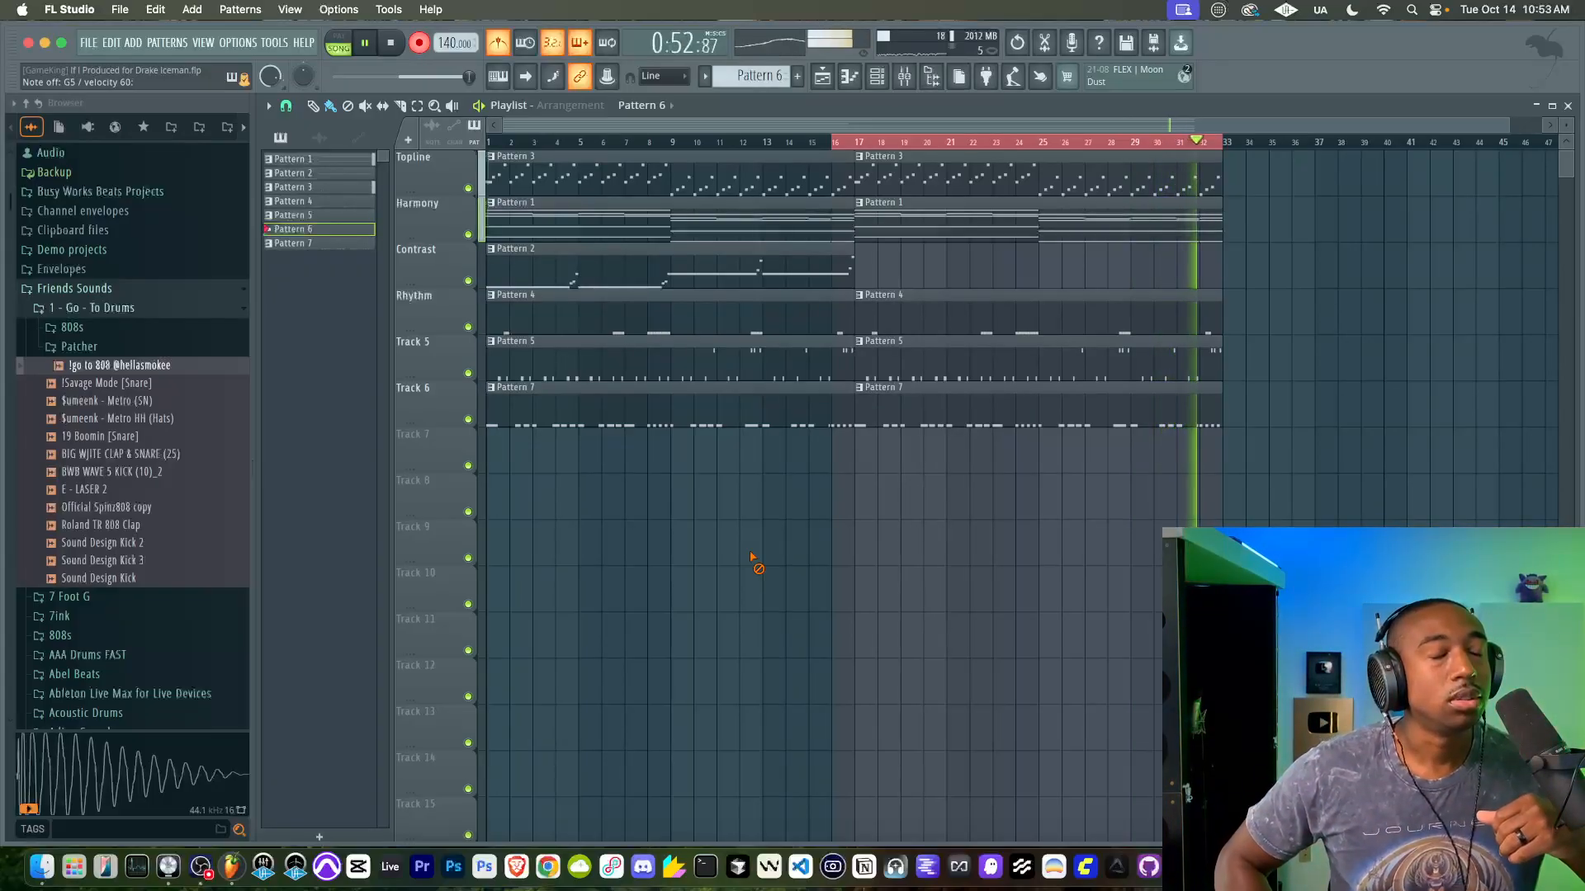
pyautogui.press('space')
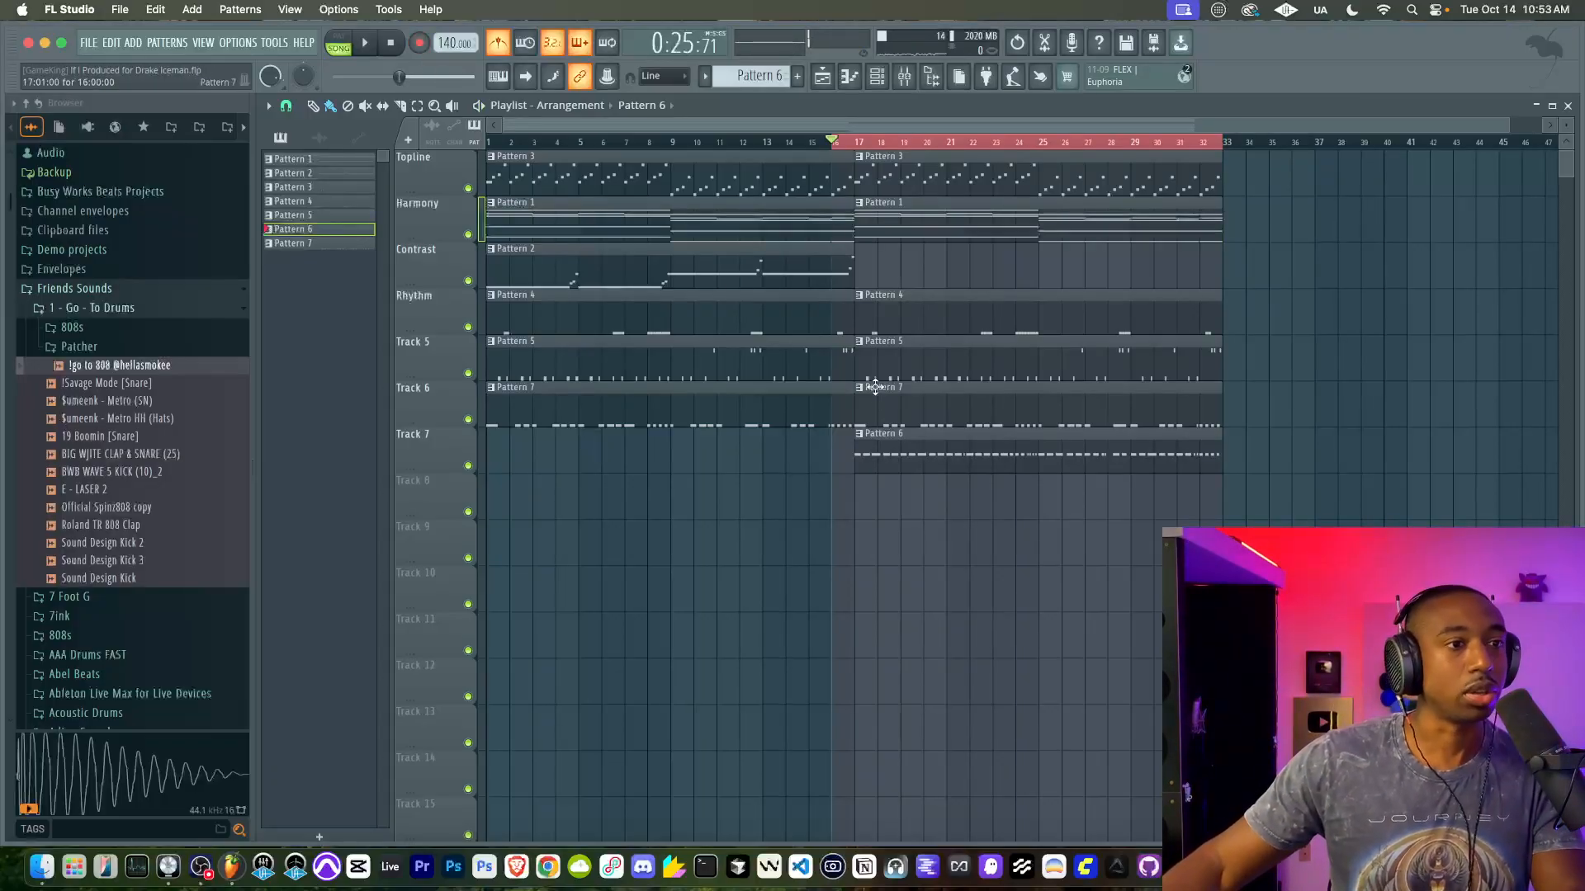
# Step: Review the recorded 808 notes in the piano roll and play the second section from bar 17 with the metronome off
pyautogui.doubleClick(895, 438)
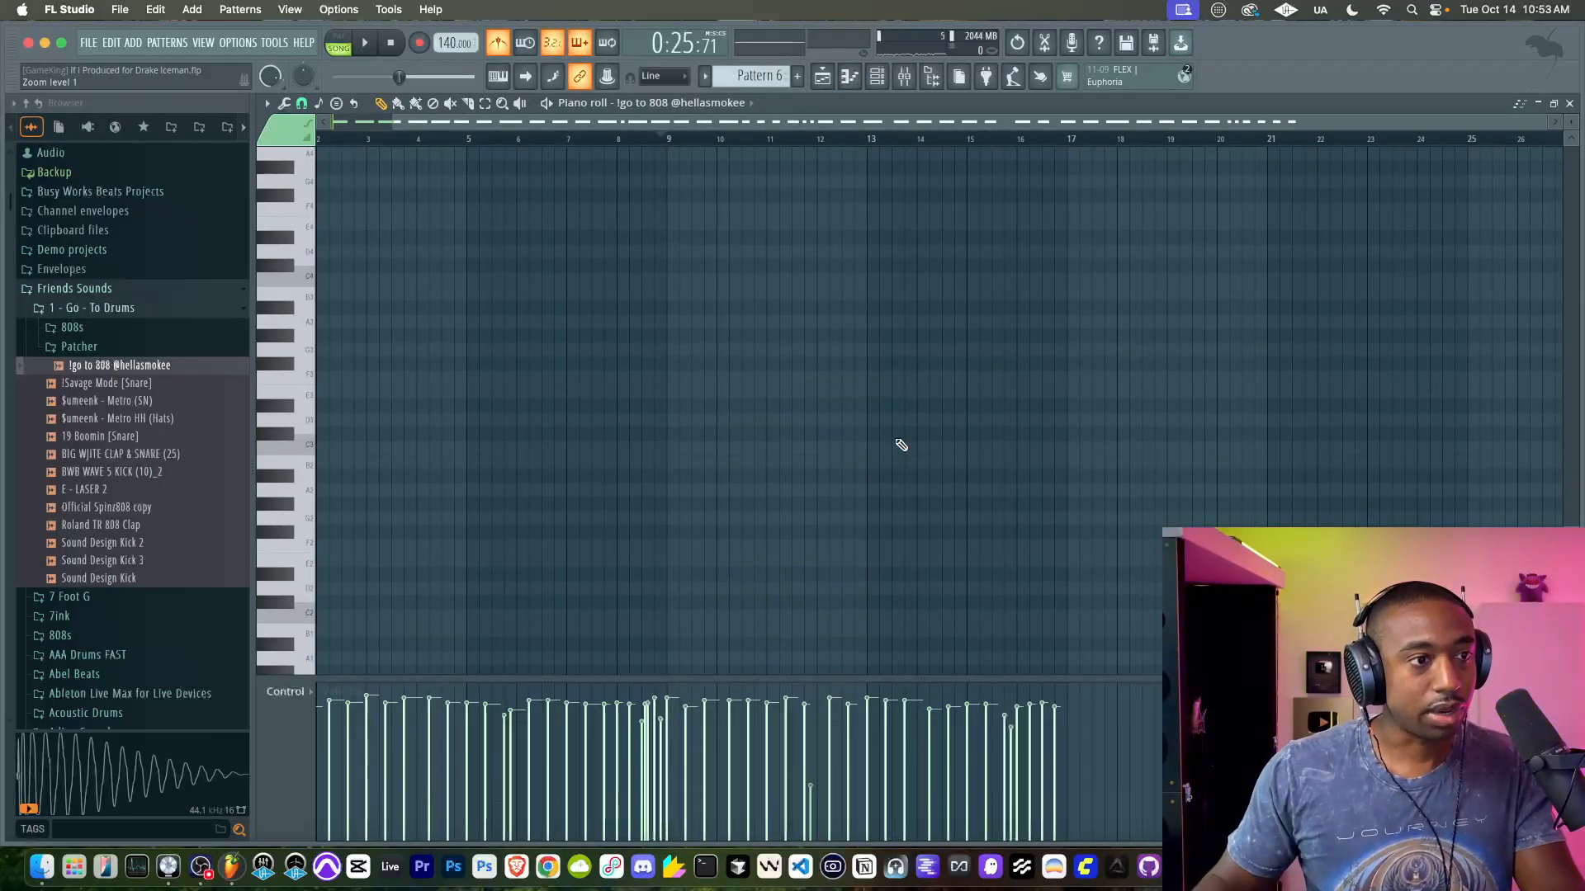
pyautogui.click(822, 76)
pyautogui.click(853, 145)
pyautogui.press('space')
pyautogui.click(501, 43)
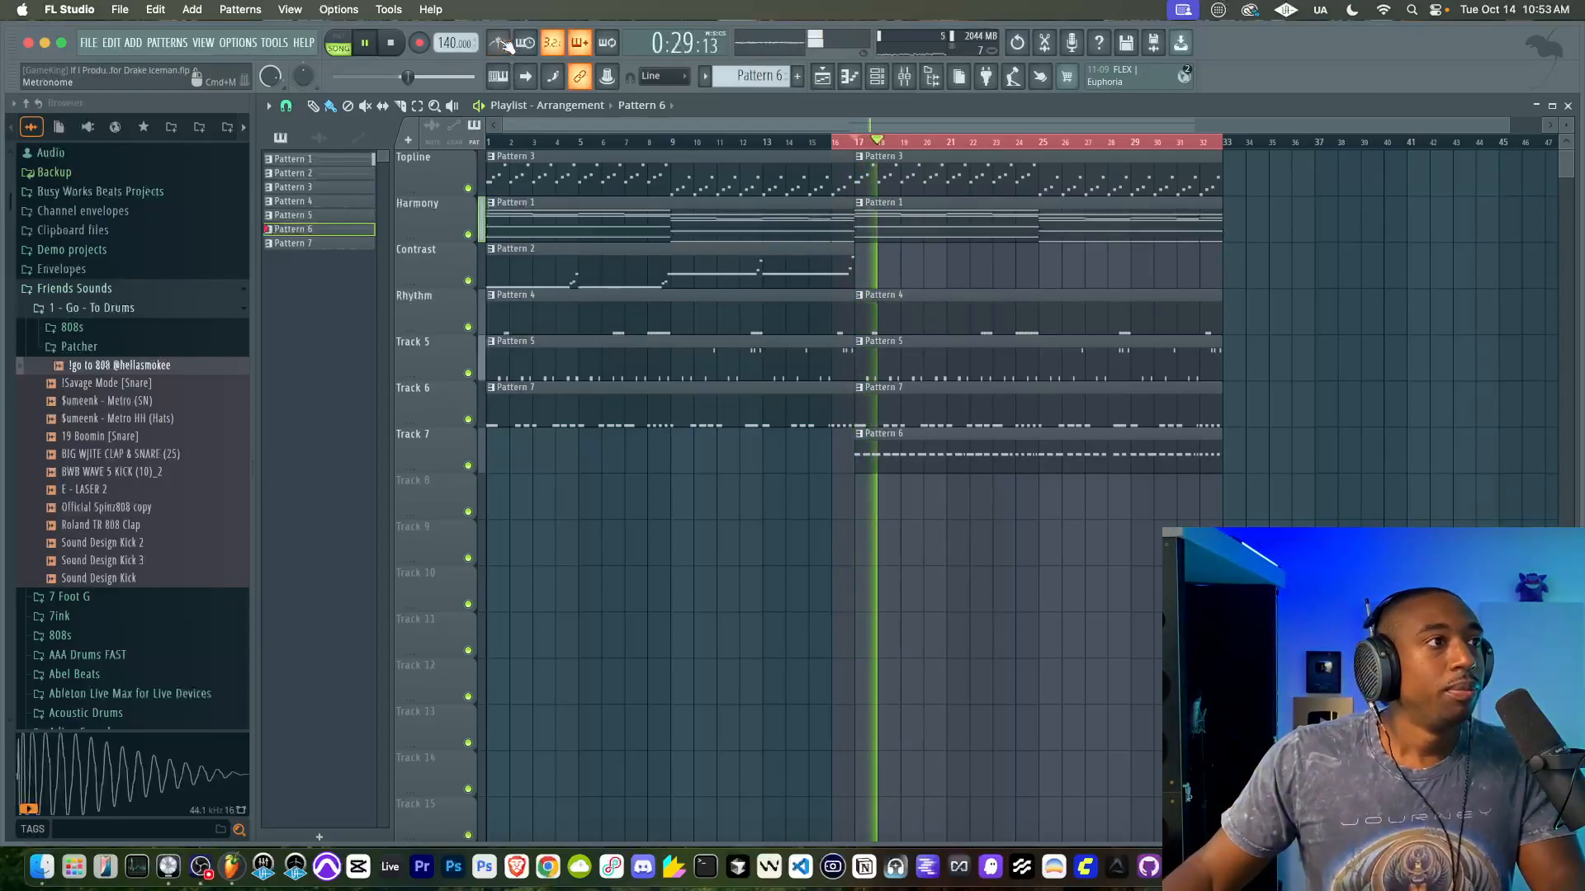
# Step: Select the Kick - The Weeknd 3 channel, stop playback and clear the playlist time selection
pyautogui.click(877, 76)
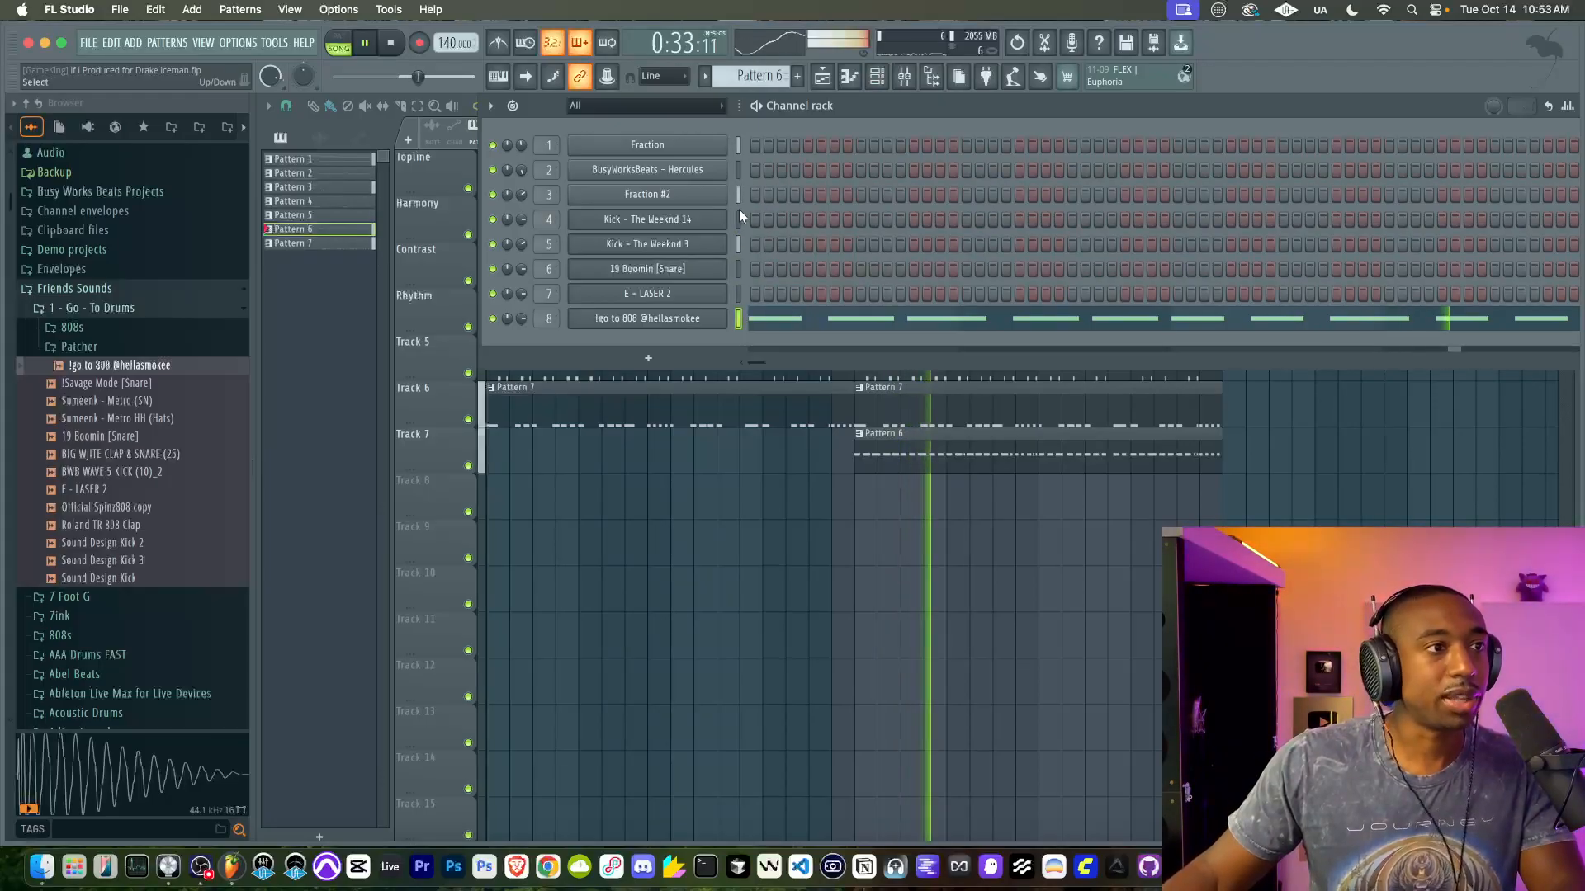
pyautogui.click(739, 243)
pyautogui.press('space')
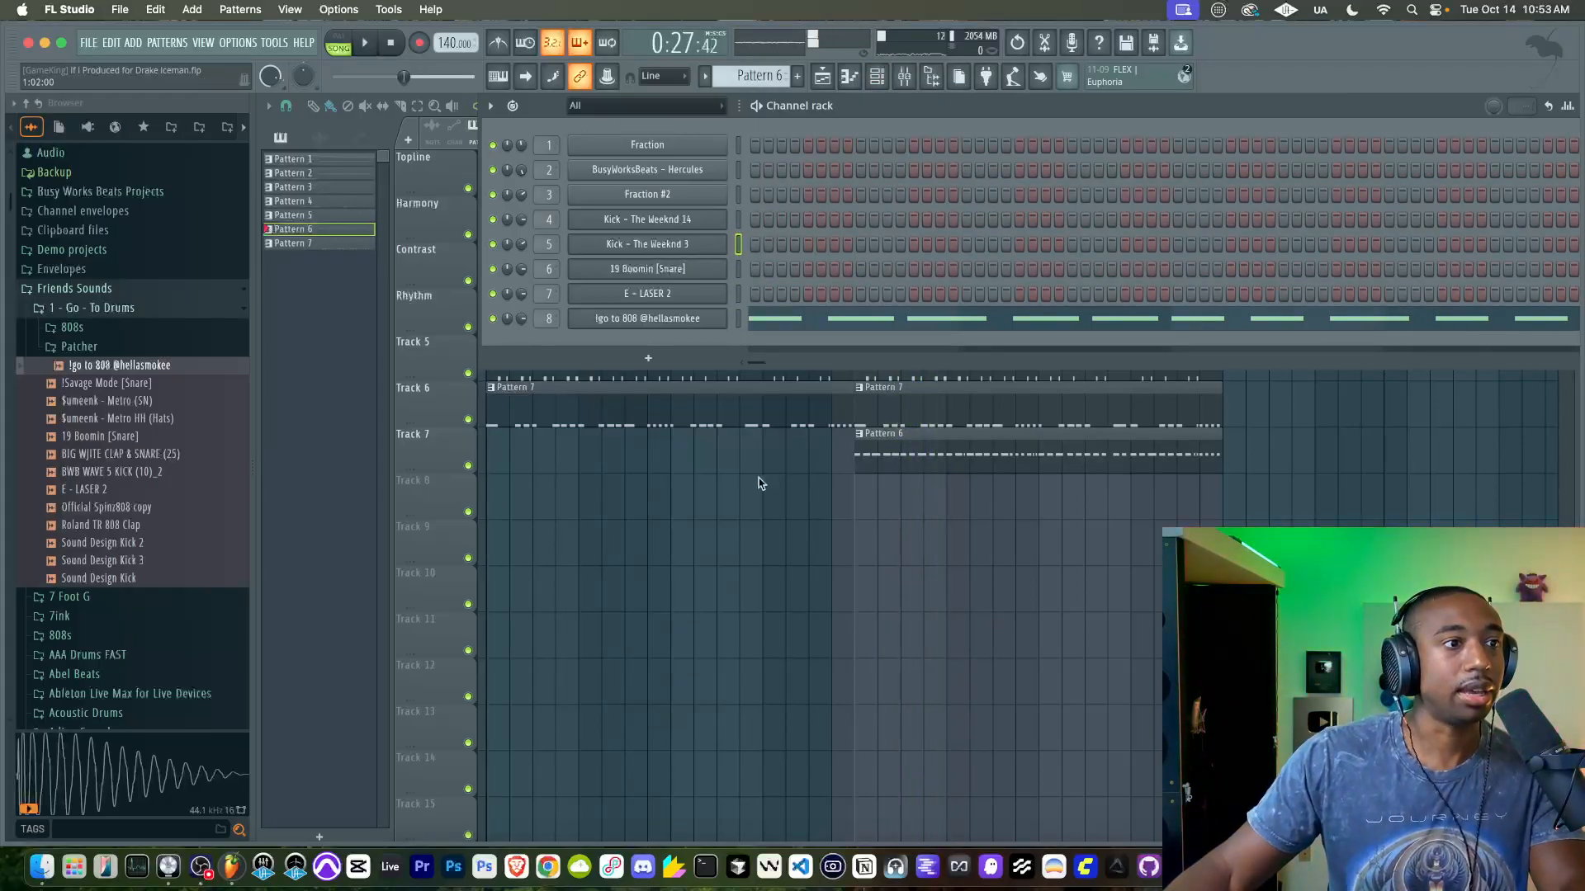
pyautogui.rightClick(753, 565)
pyautogui.rightClick(773, 140)
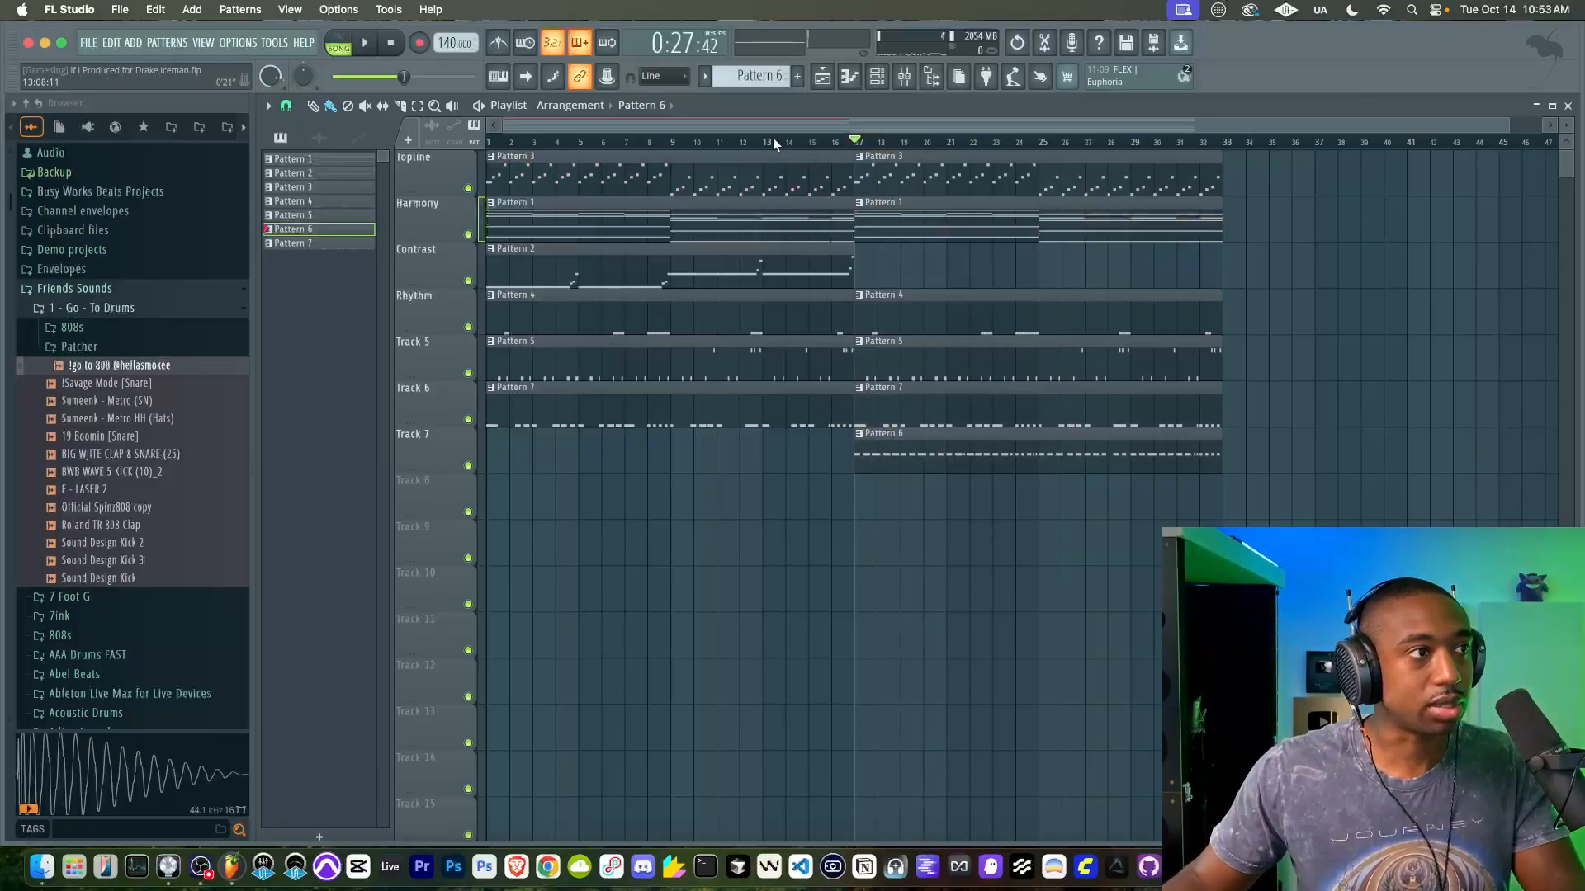
# Step: Set the !go to 808 channel's time shift to 0.03 while the second section plays
pyautogui.click(861, 111)
pyautogui.press('F6')
pyautogui.click(652, 319)
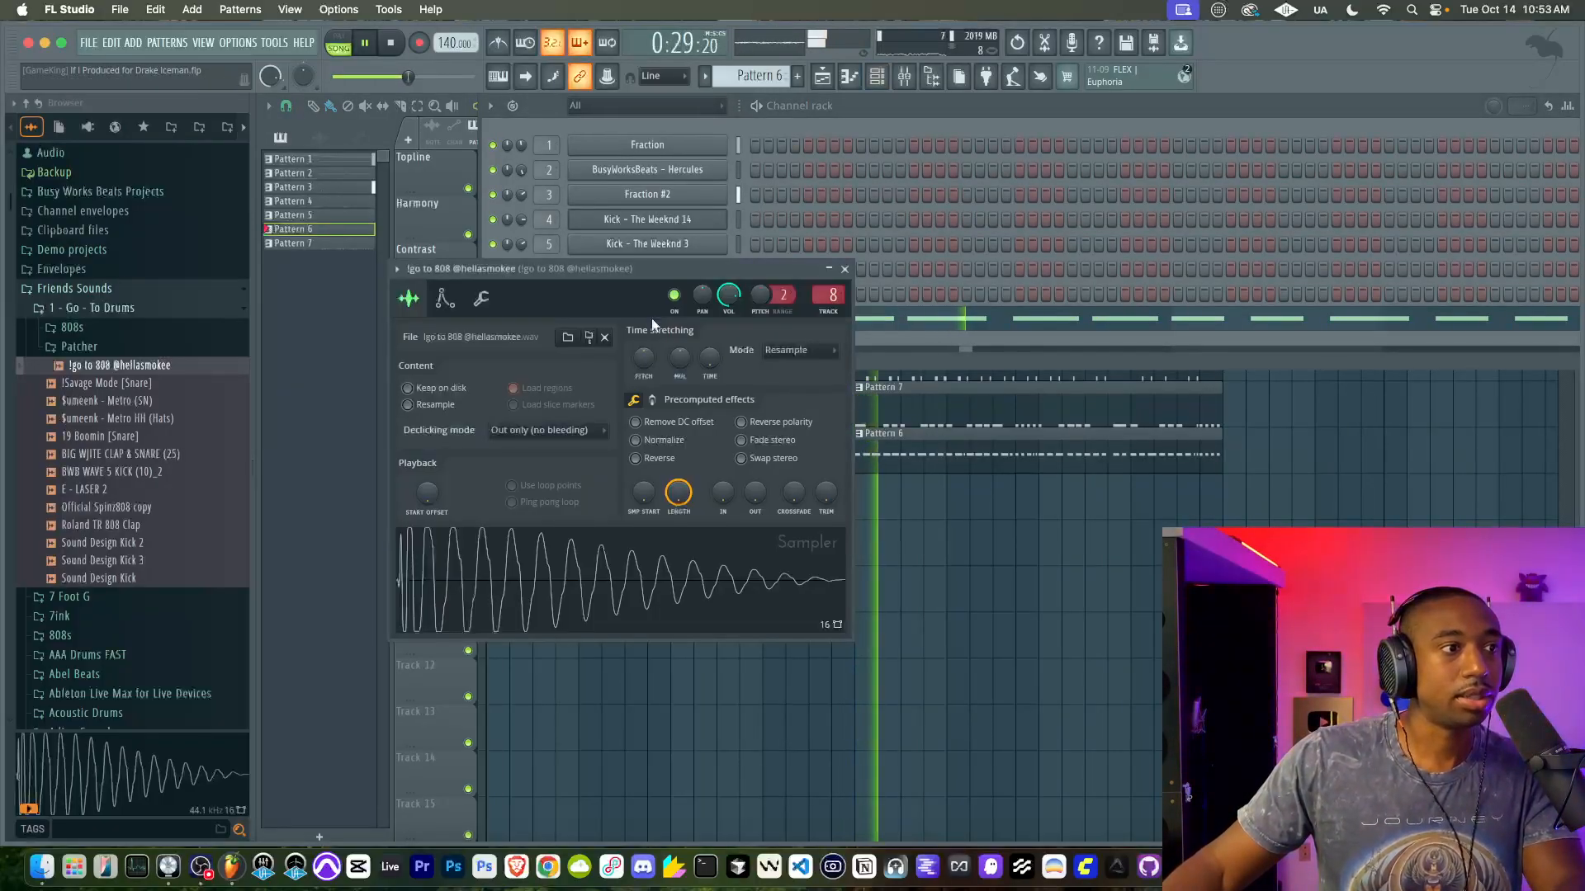
pyautogui.click(481, 298)
pyautogui.scroll(2, 698, 355)
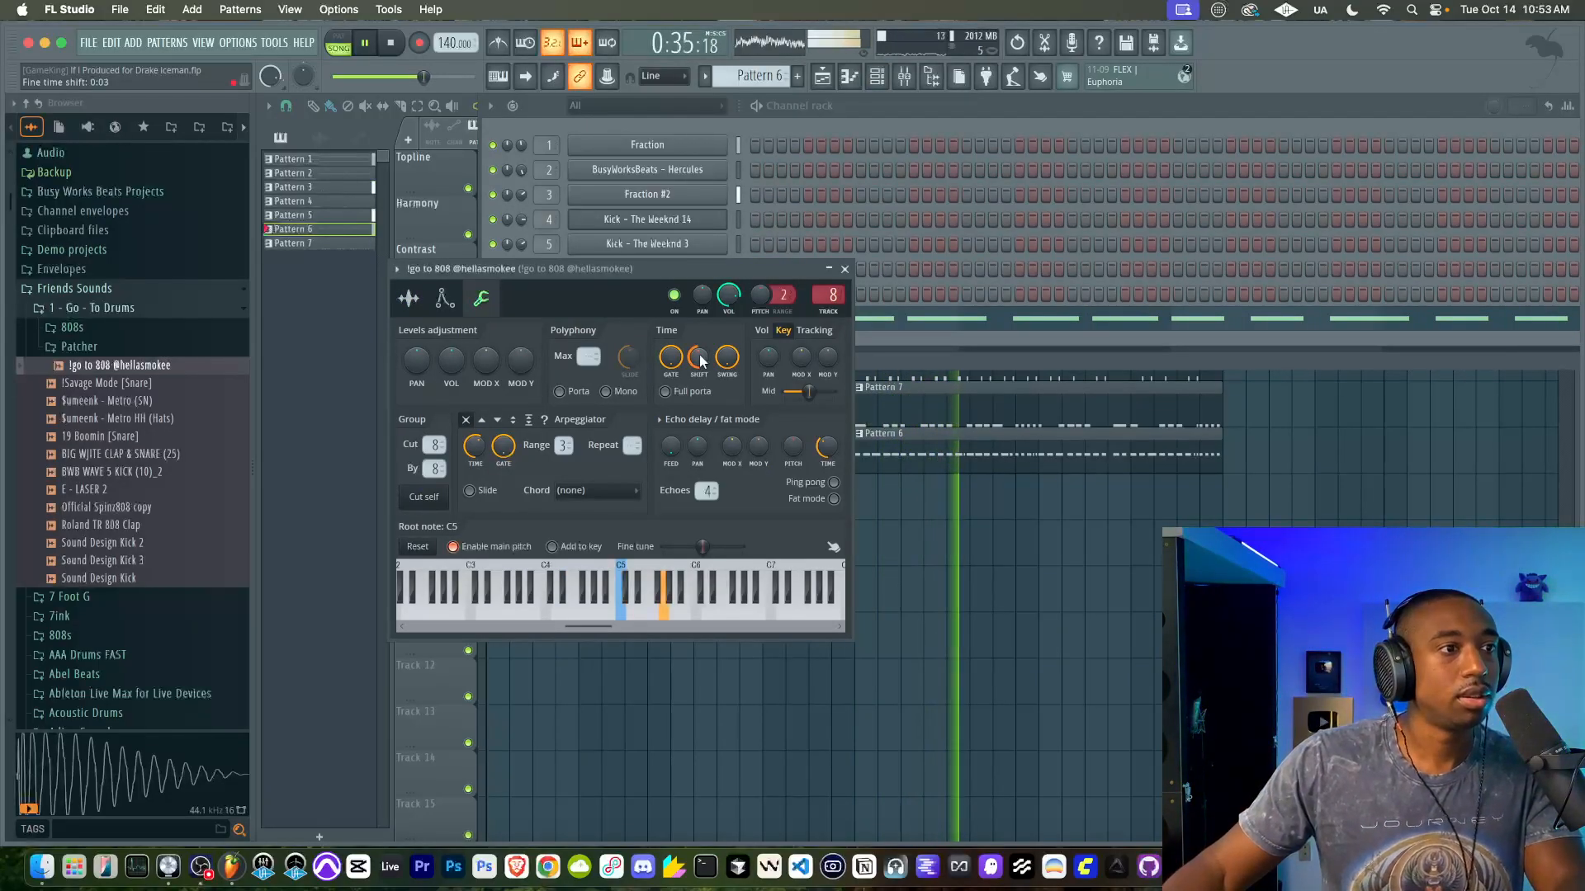
pyautogui.click(846, 269)
pyautogui.click(877, 76)
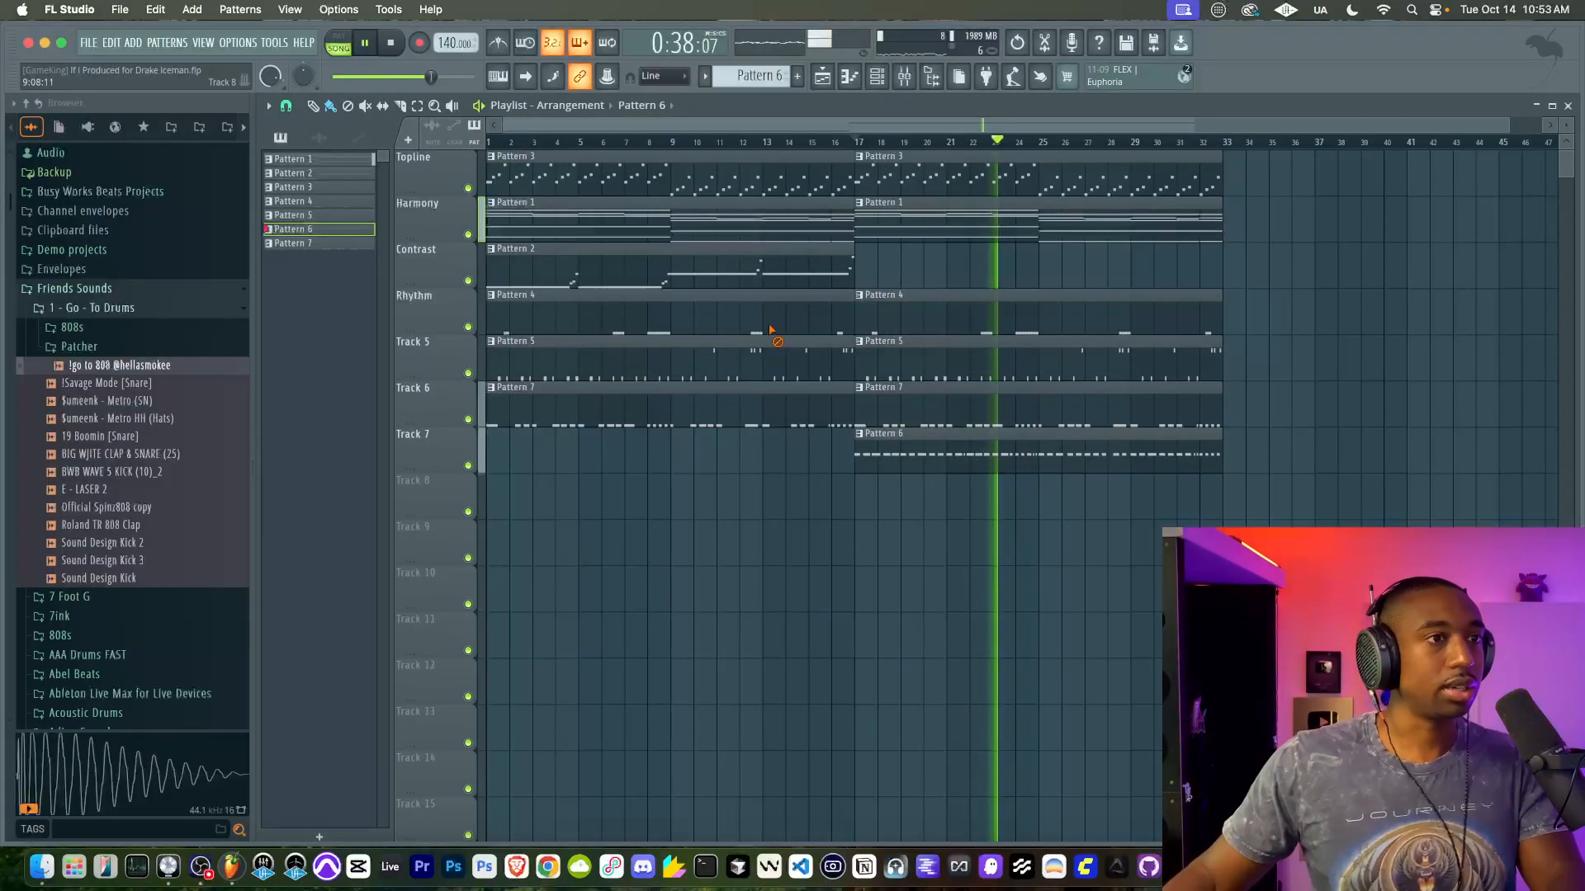
# Step: Check the 808 and kick levels in the mixer while the second section plays
pyautogui.click(905, 76)
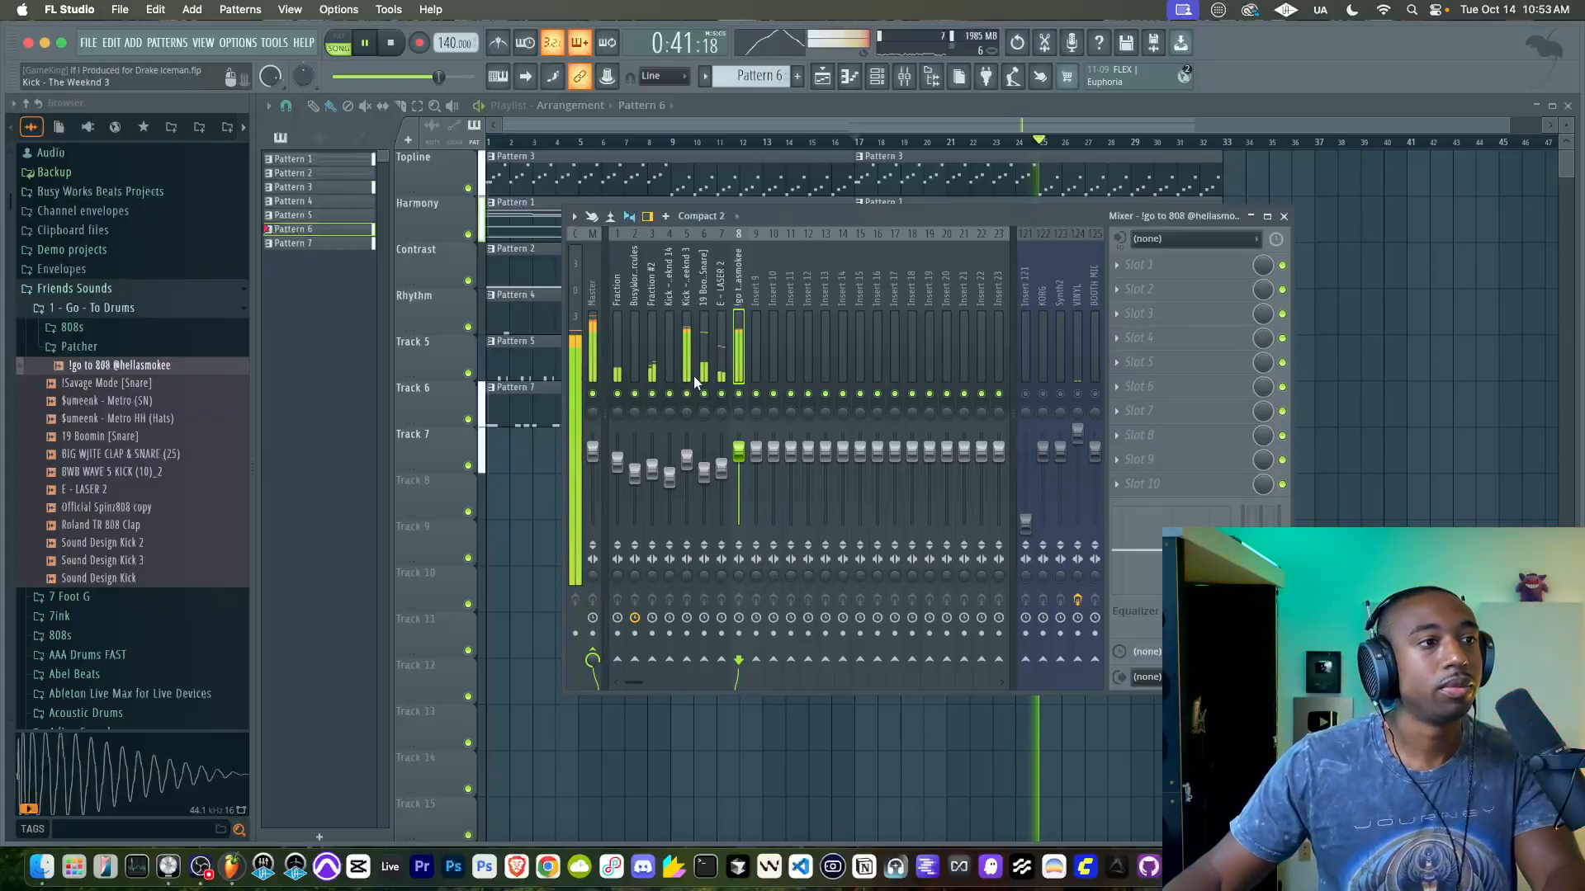
pyautogui.click(1283, 216)
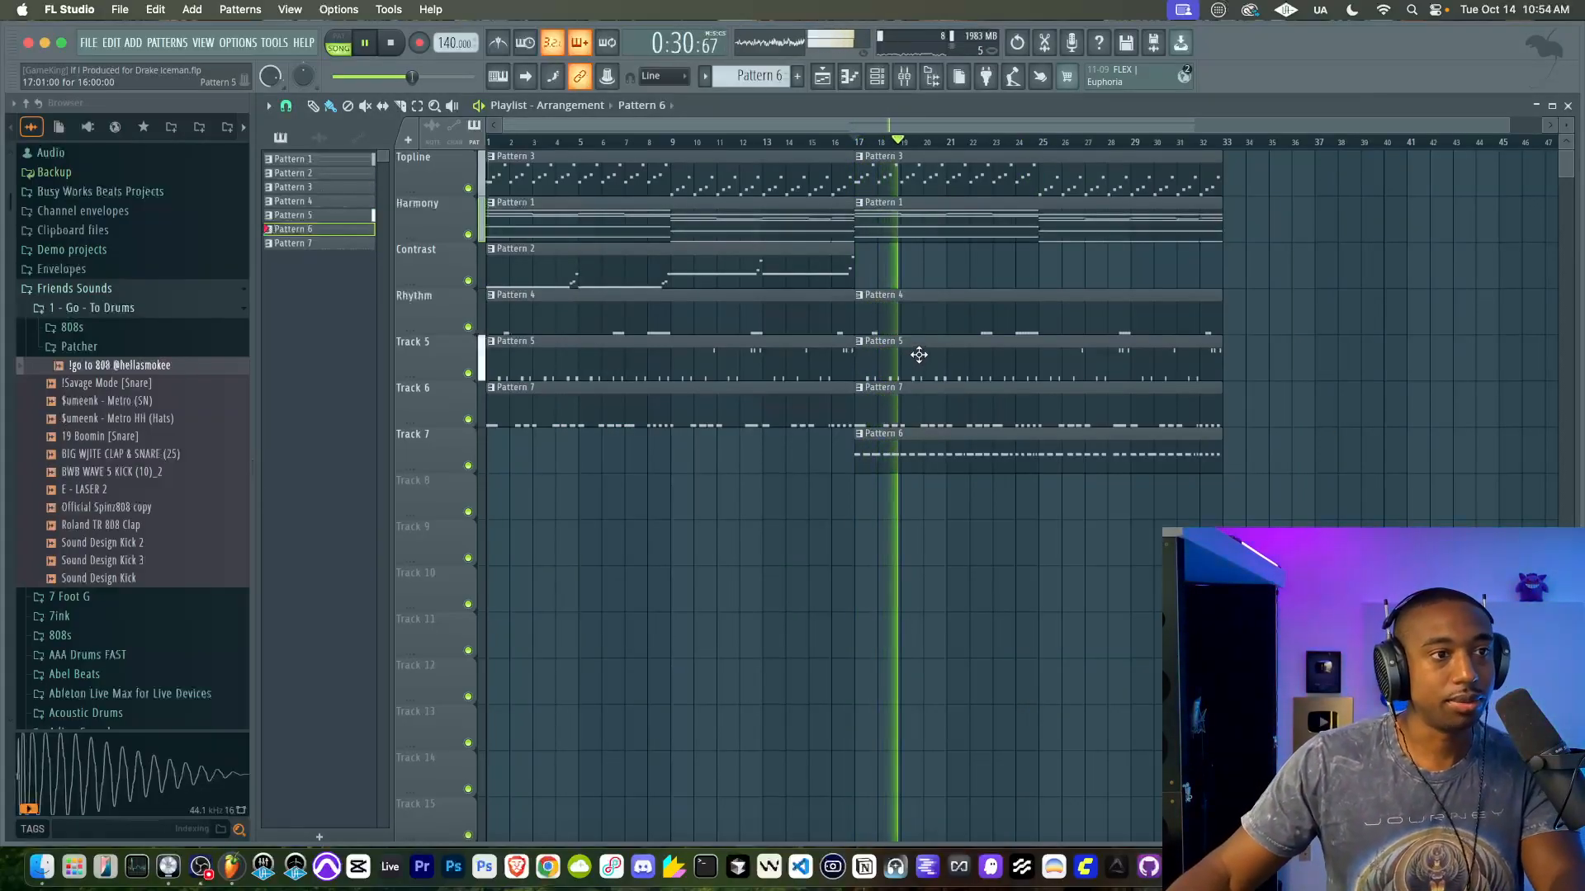
pyautogui.press('space')
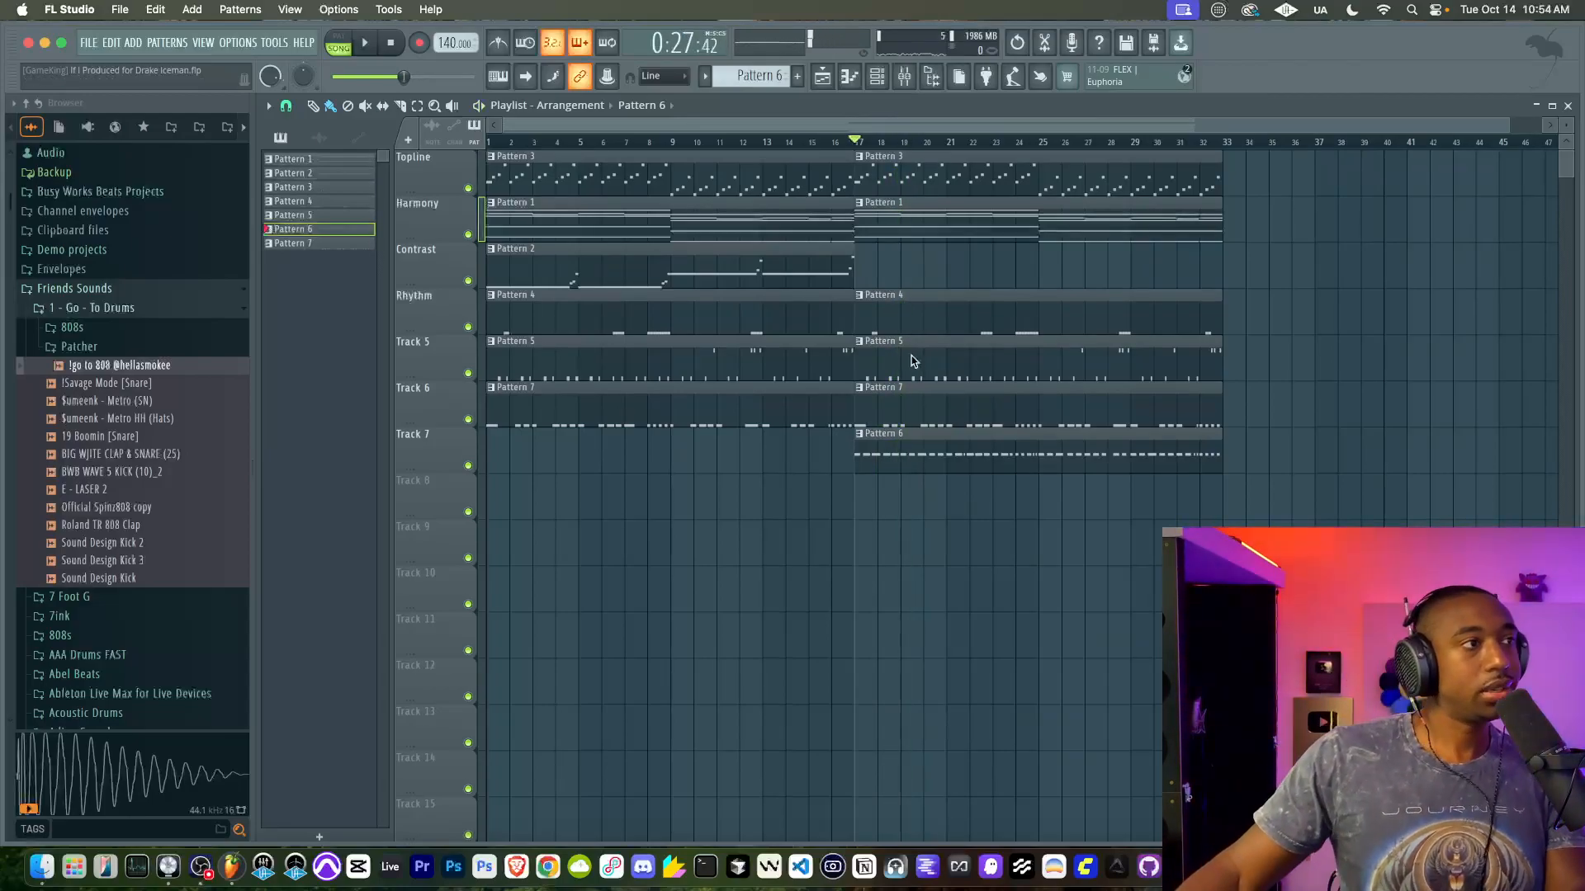
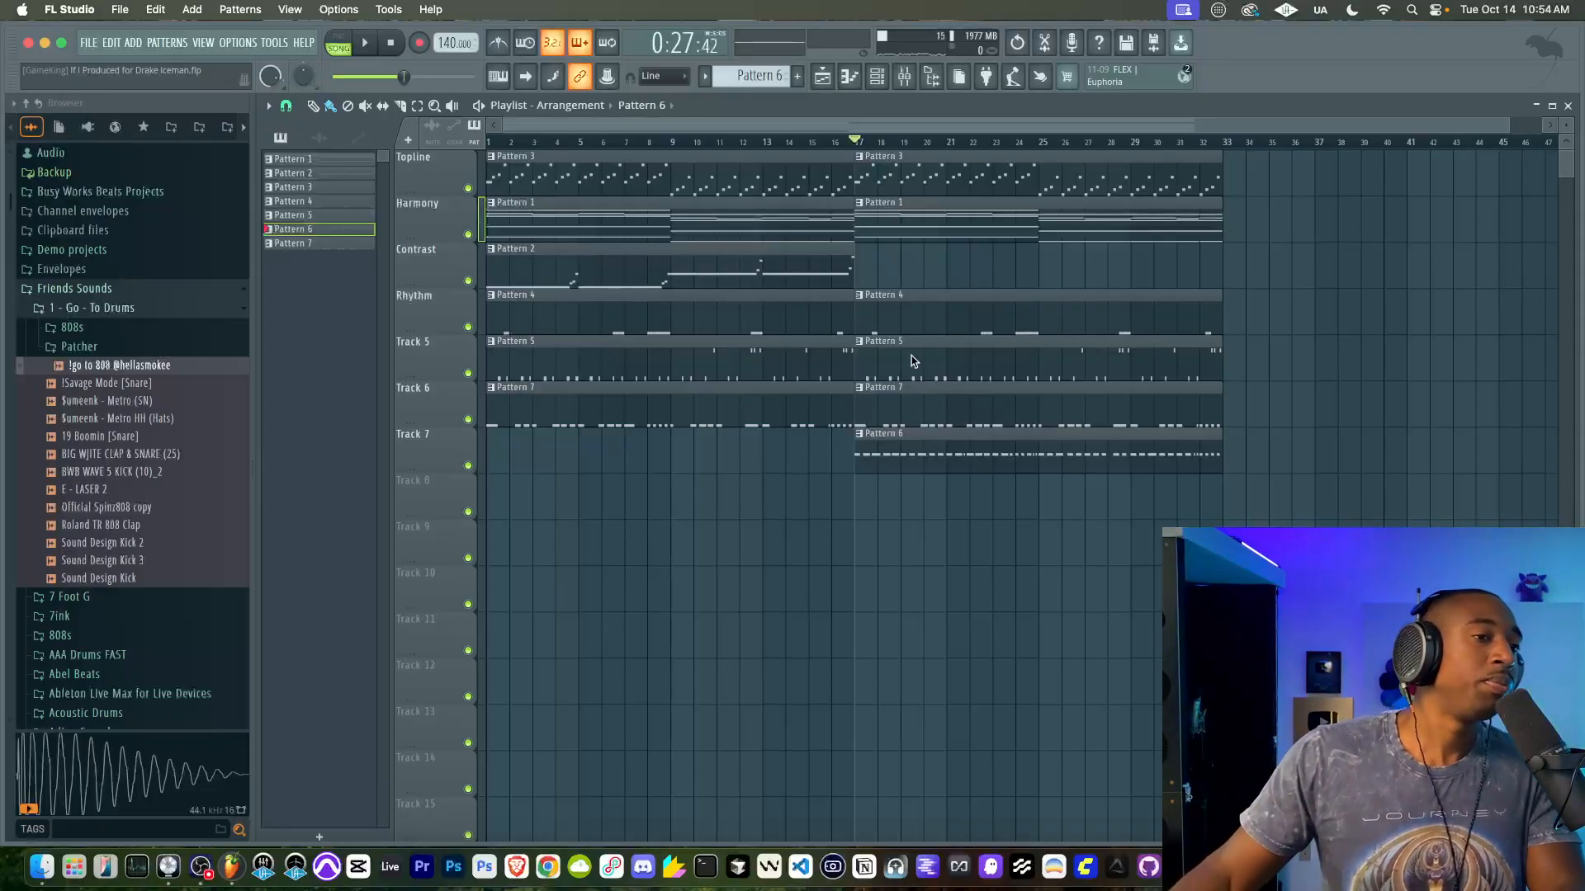
# Step: Select and copy all Kick - The Weeknd 3 notes of Pattern 7 and return to the playlist
pyautogui.doubleClick(928, 405)
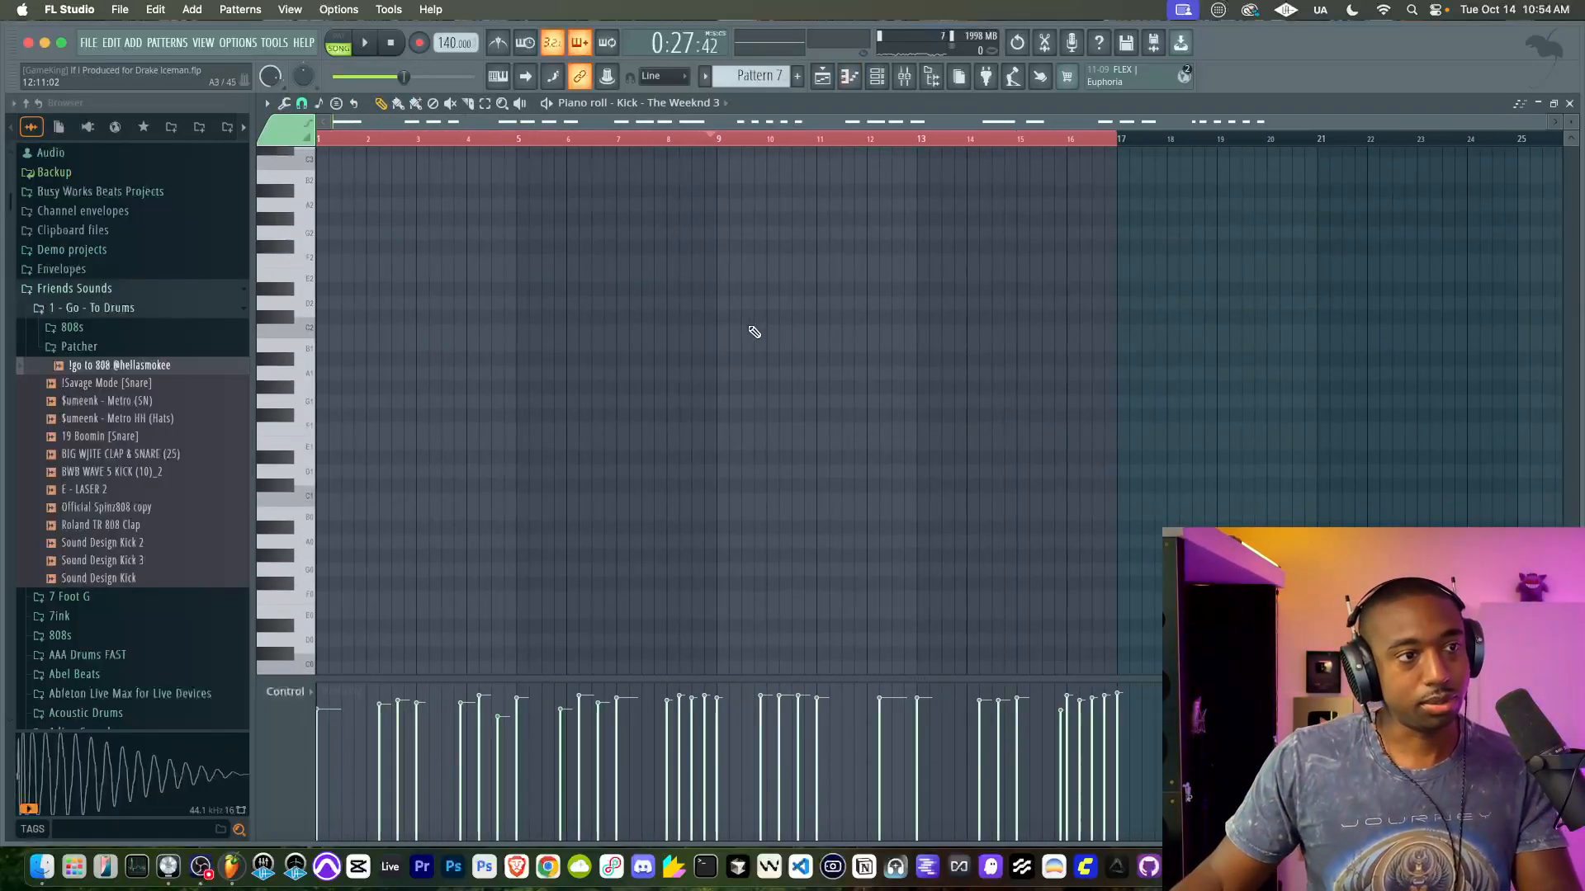
pyautogui.scroll(-3, 733, 241)
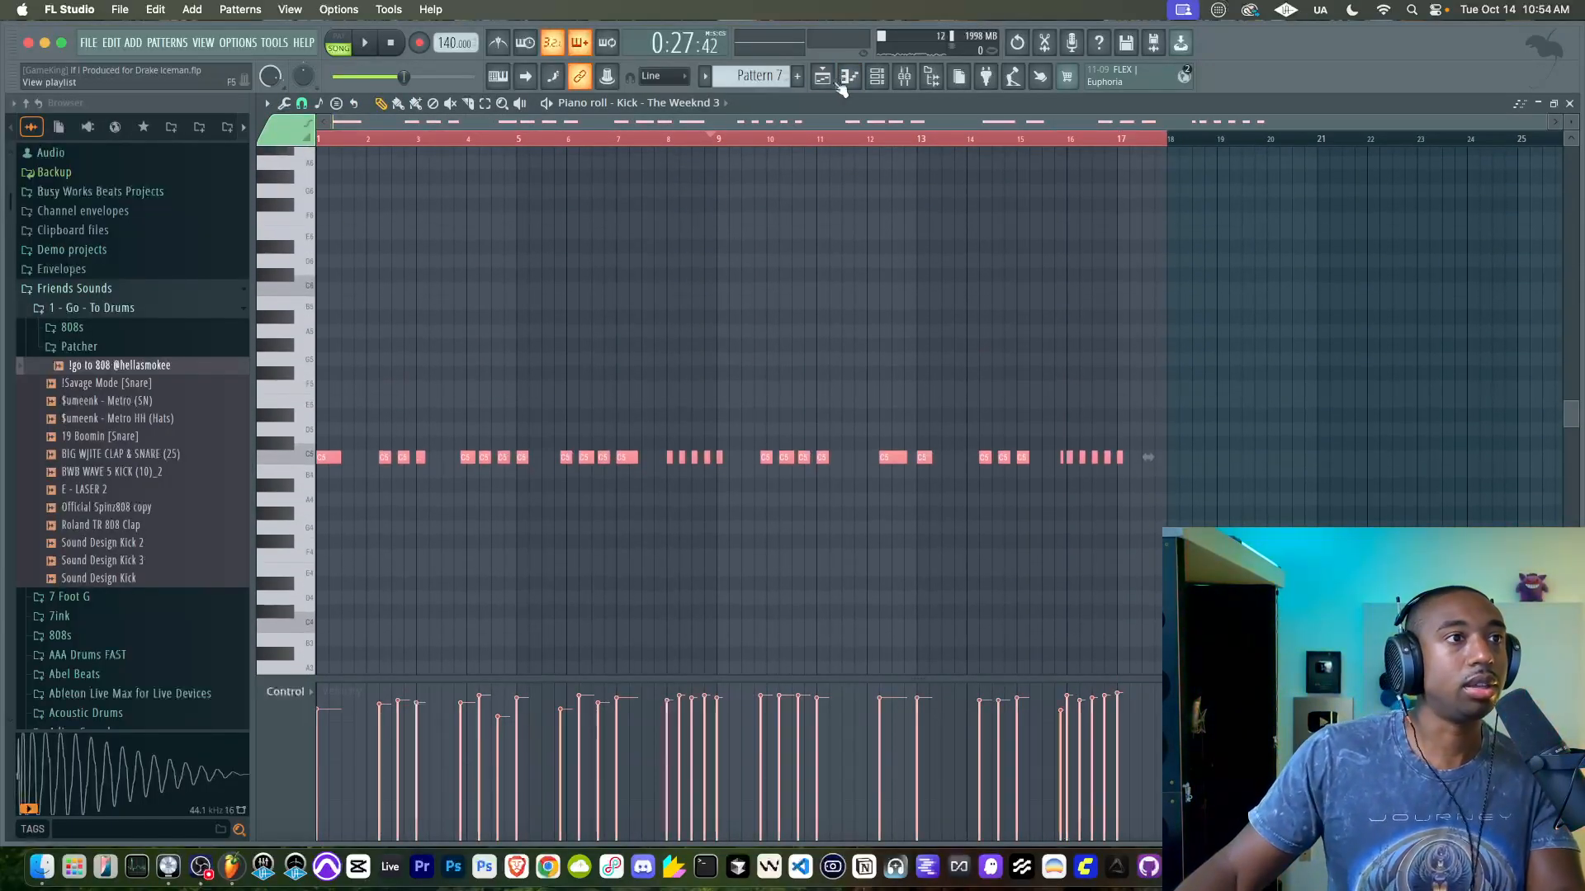
pyautogui.press('F5')
pyautogui.doubleClick(936, 390)
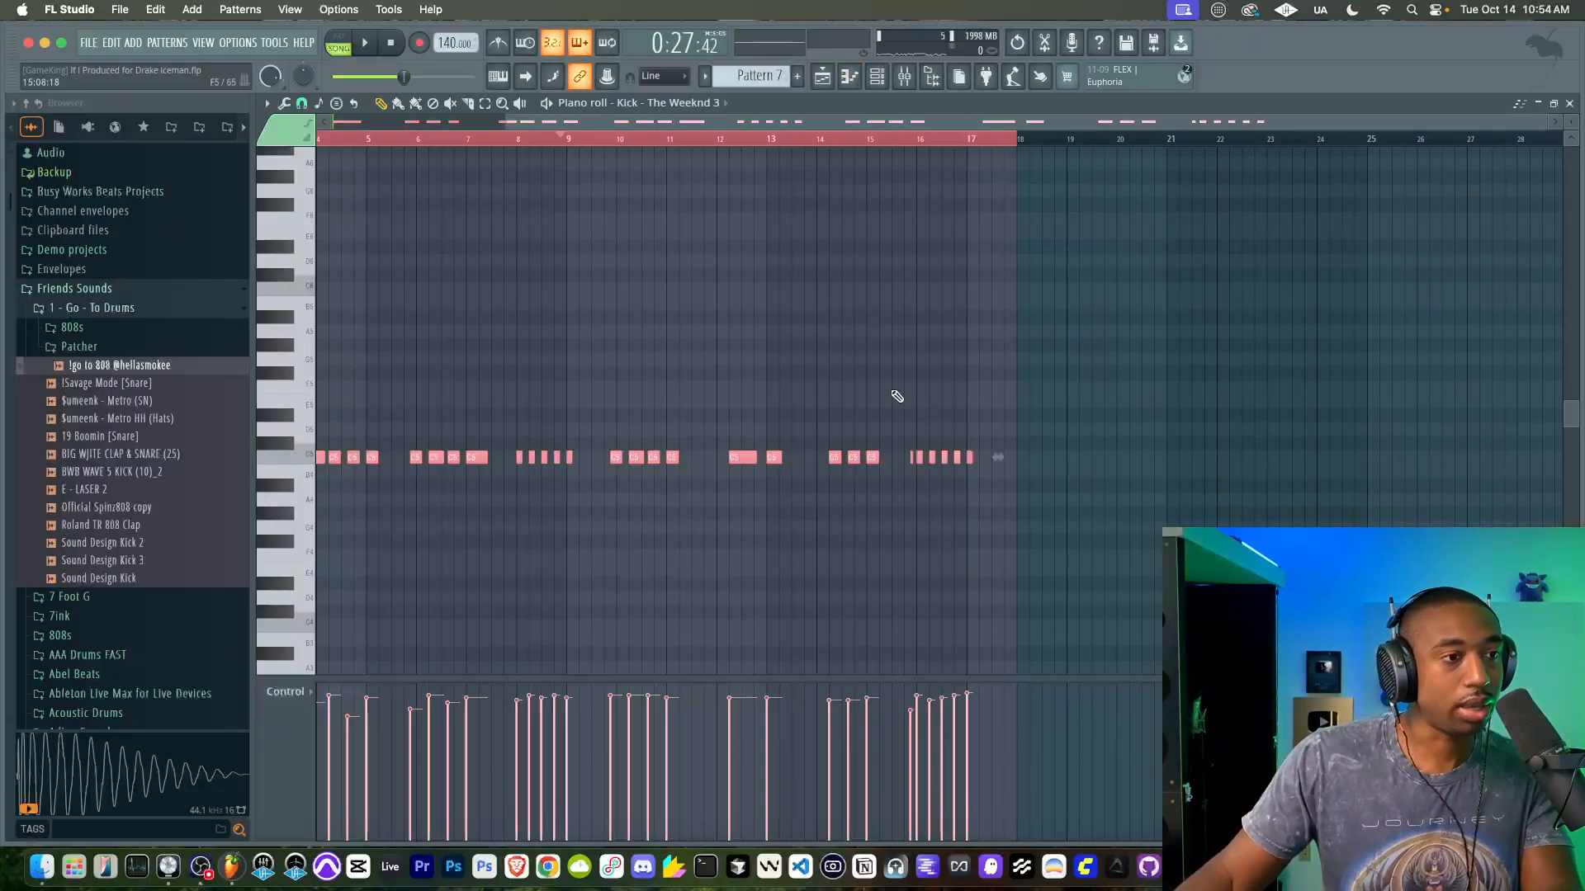
pyautogui.click(823, 83)
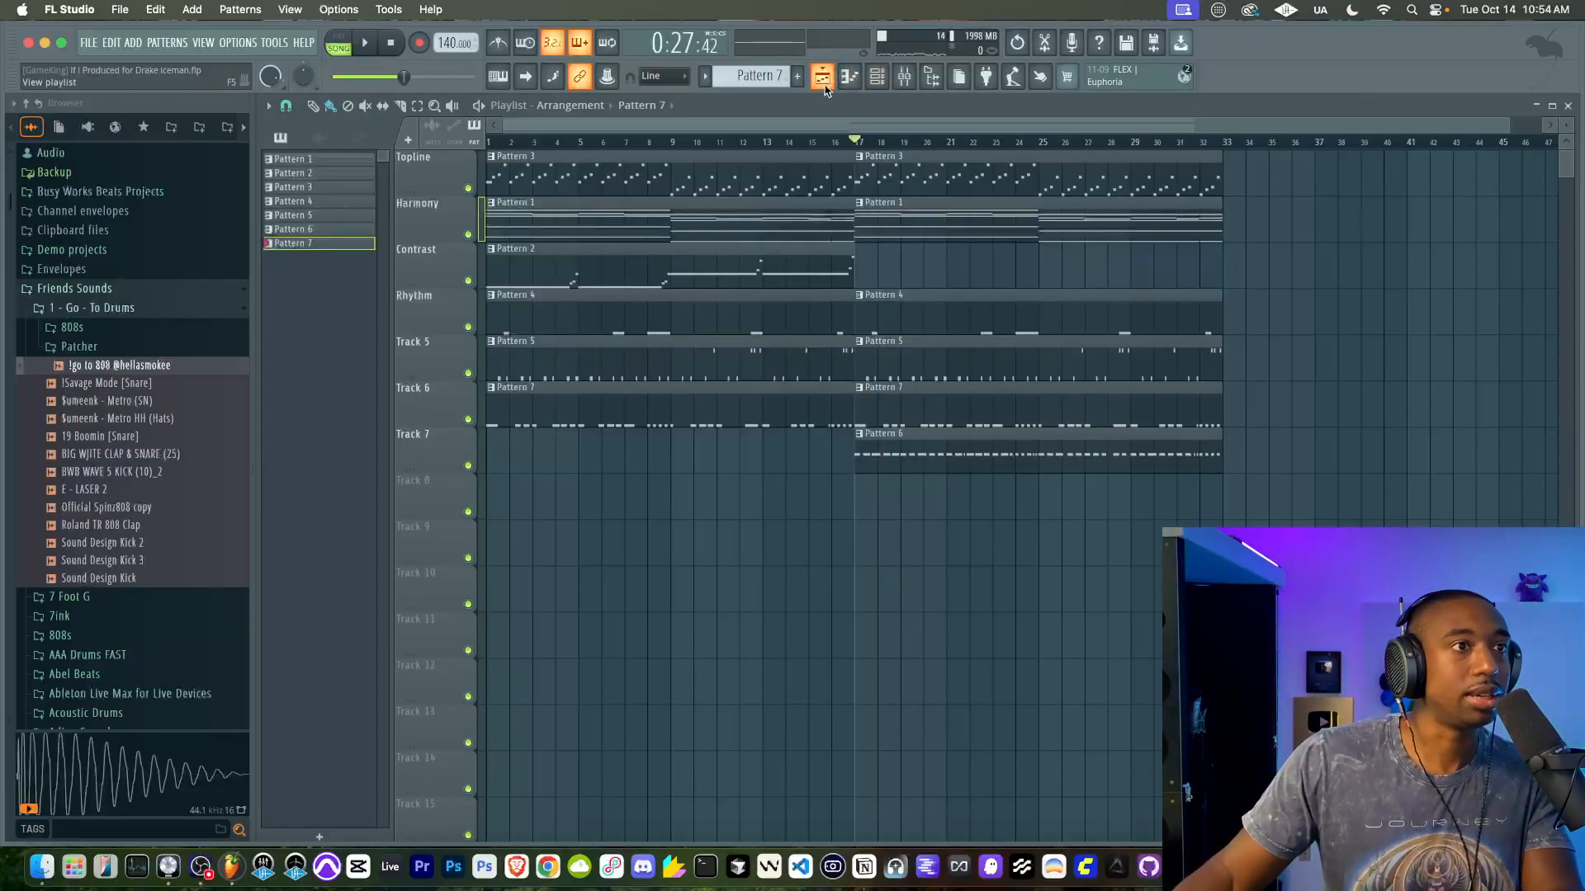
# Step: Paste the copied kick notes into the !go to 808 piano roll of Pattern 6 and deselect them
pyautogui.doubleClick(920, 446)
pyautogui.hscroll(-3, 983, 439)
pyautogui.scroll(-3, 983, 439)
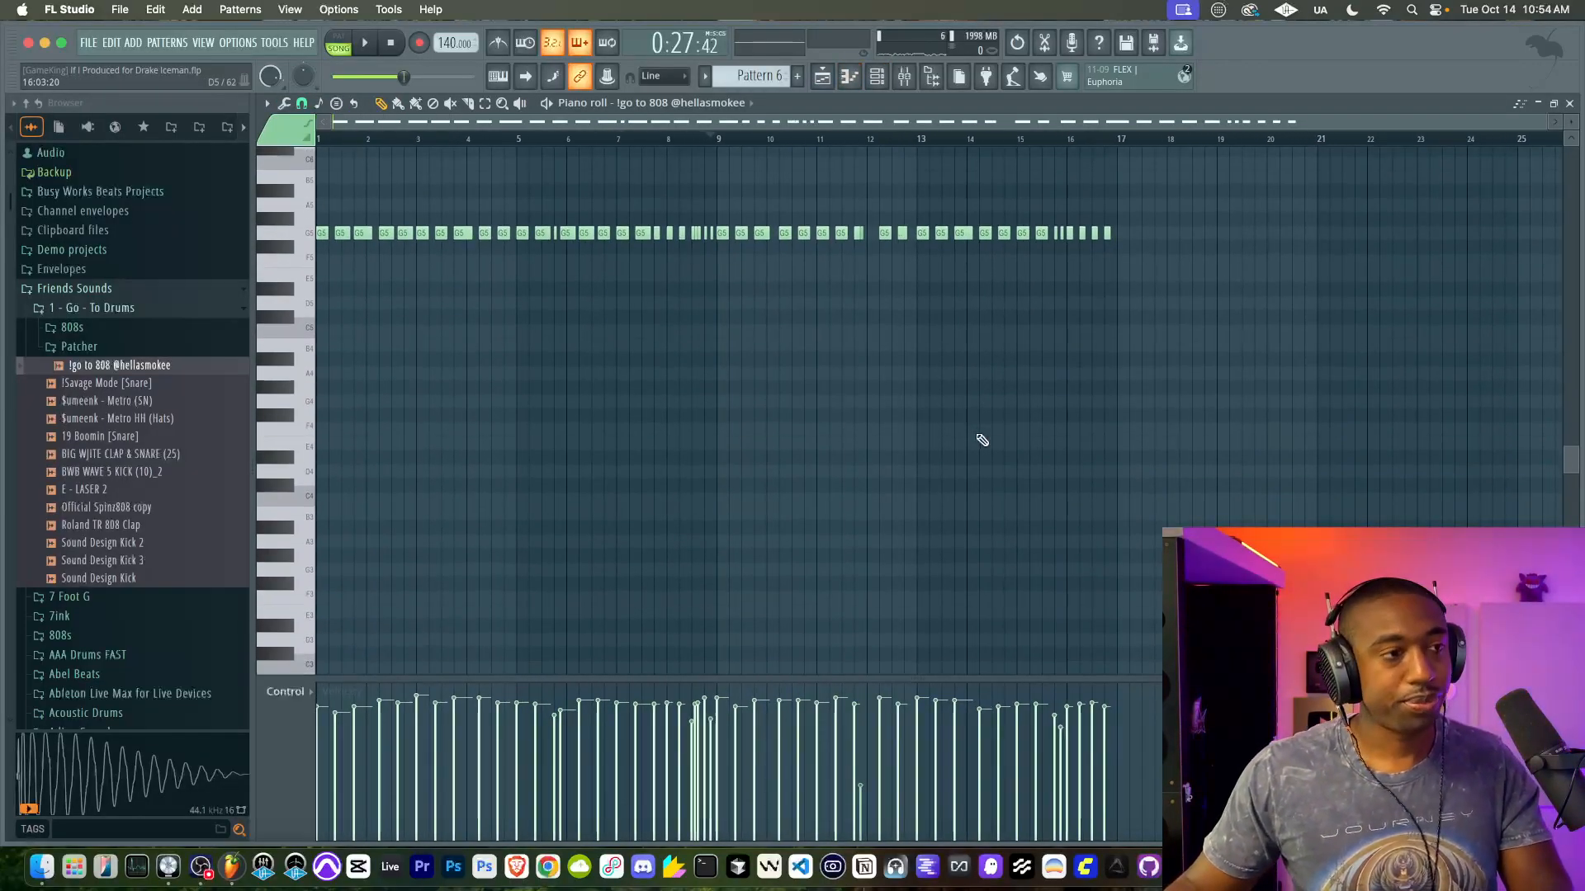
pyautogui.press('super+v')
pyautogui.scroll(6, 699, 305)
pyautogui.scroll(-4, 760, 521)
pyautogui.moveTo(726, 415); pyautogui.dragTo(320, 427)
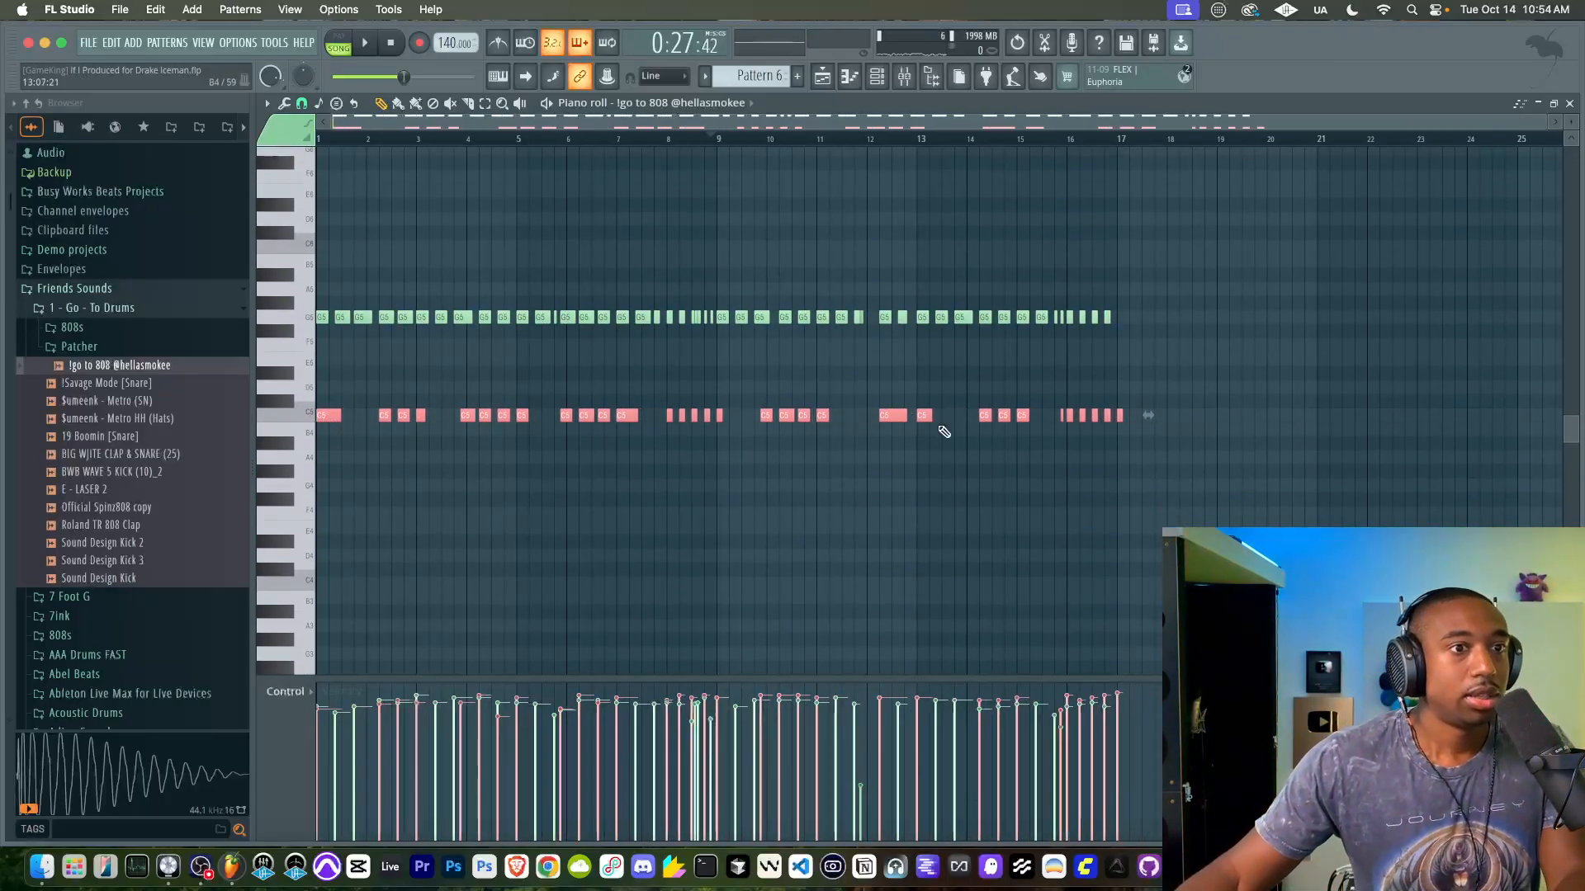
pyautogui.scroll(2, 1159, 407)
pyautogui.press('super+d')
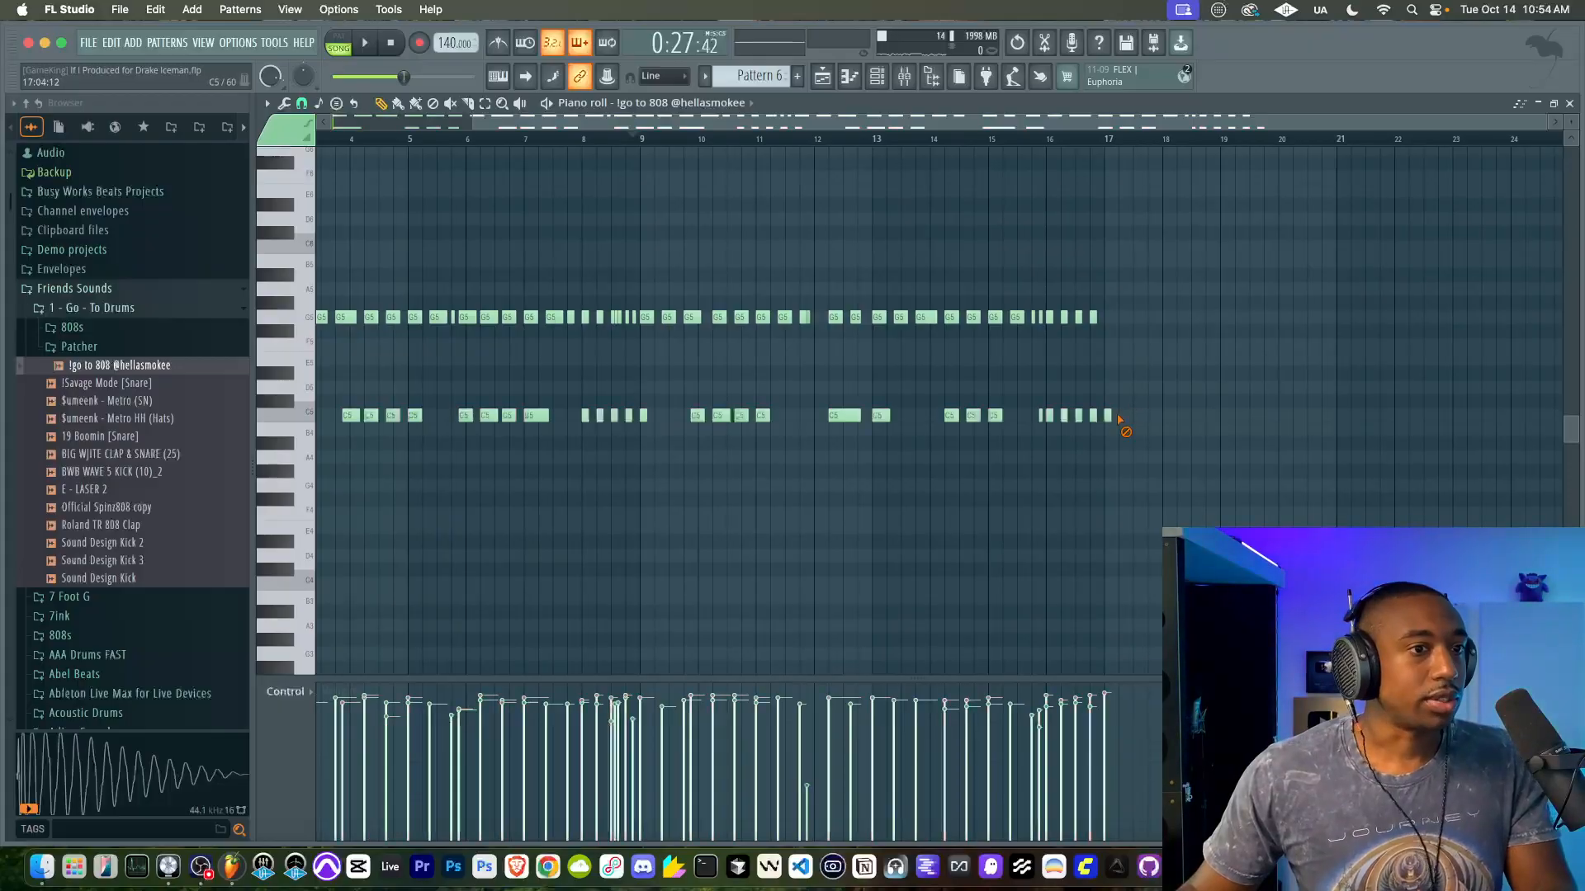
# Step: Try to merge the pasted C5 kick notes with the 808 part by moving them to G5 and gluing the overlaps
pyautogui.hscroll(-3, 1112, 421)
pyautogui.scroll(-1, 1157, 417)
pyautogui.moveTo(1314, 368); pyautogui.dragTo(322, 398)
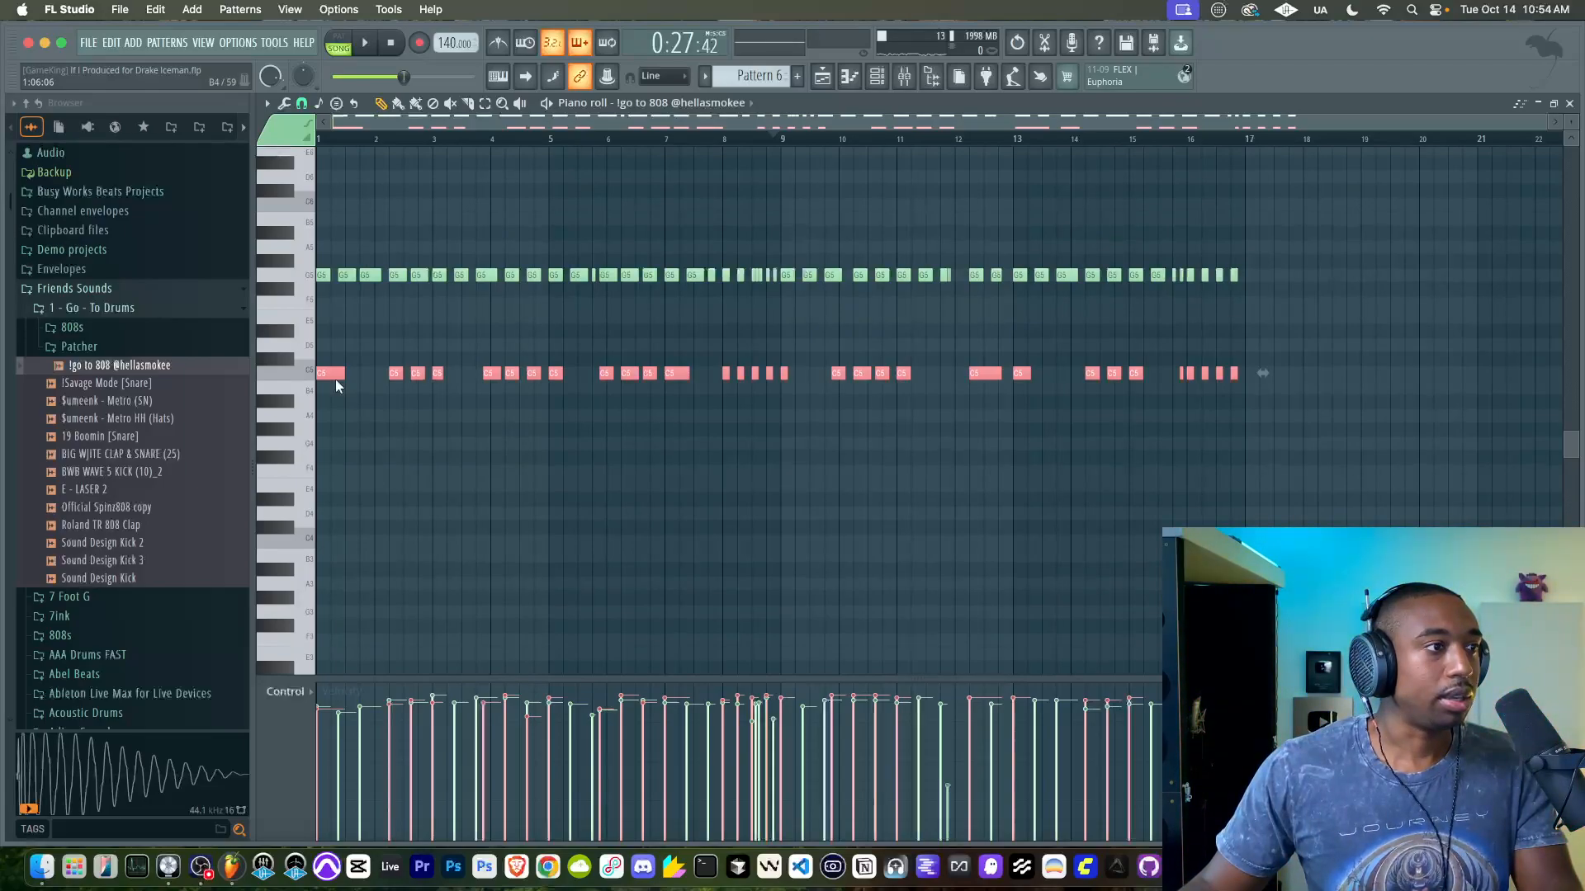
pyautogui.moveTo(335, 379); pyautogui.dragTo(324, 273)
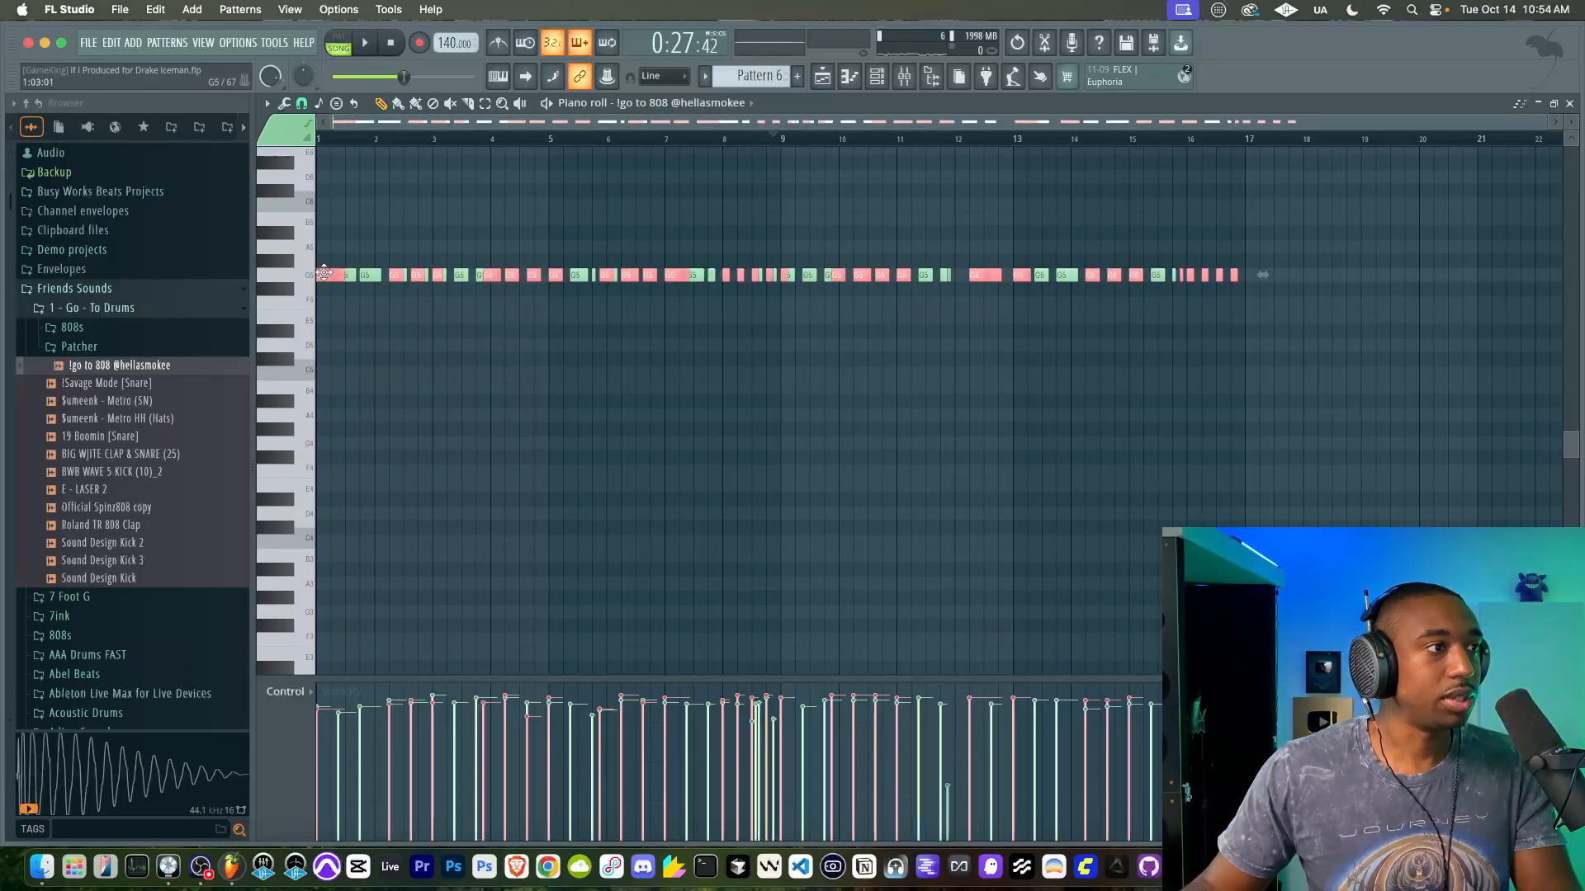
pyautogui.click(365, 230)
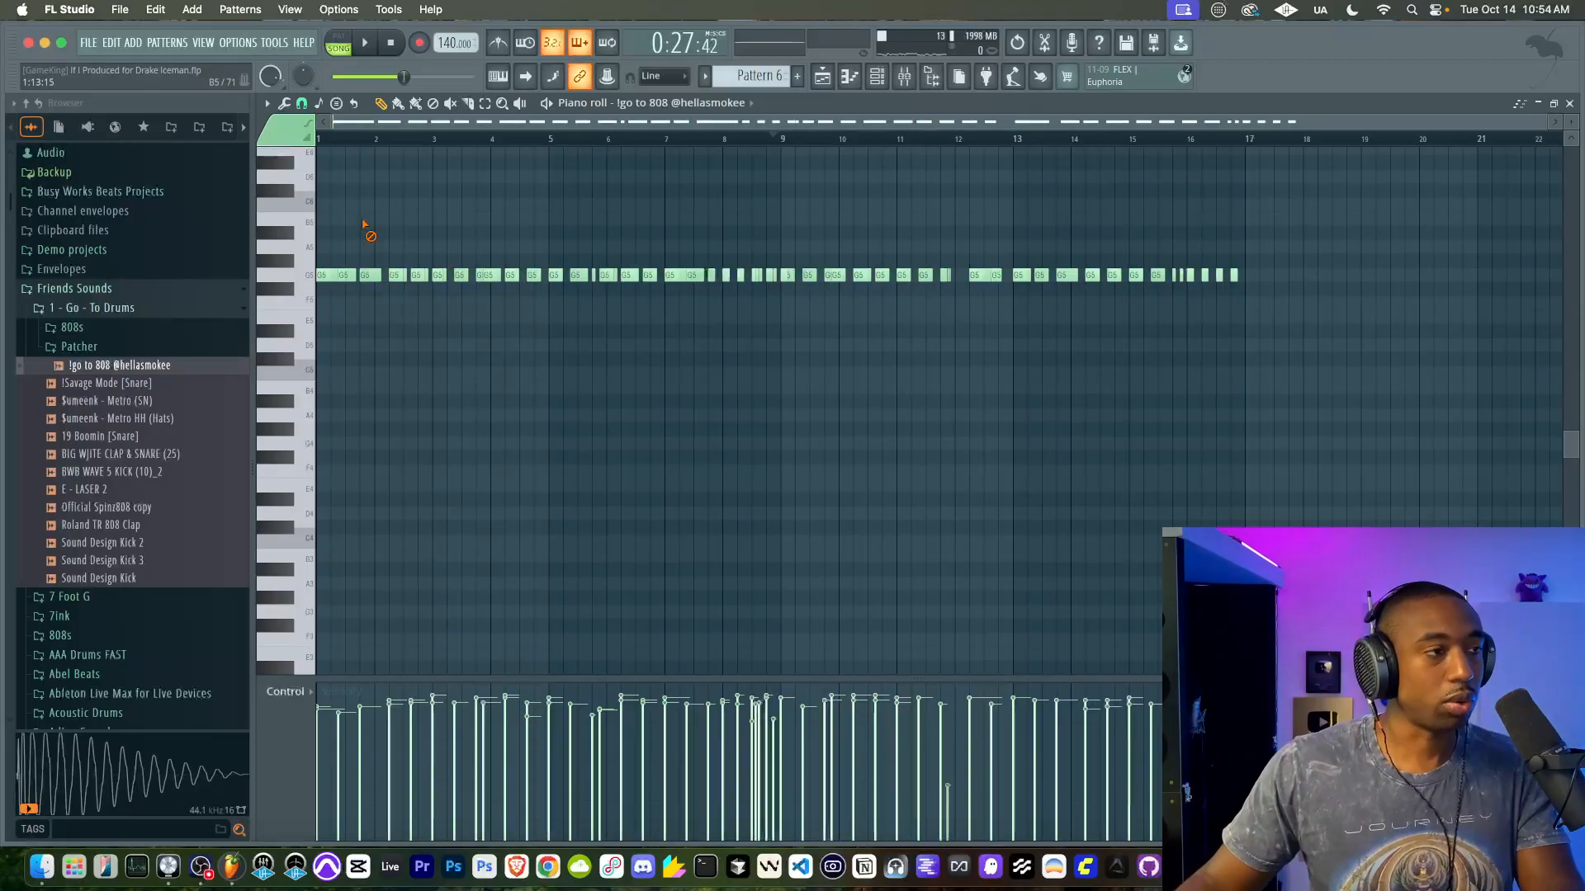
pyautogui.press('super+g')
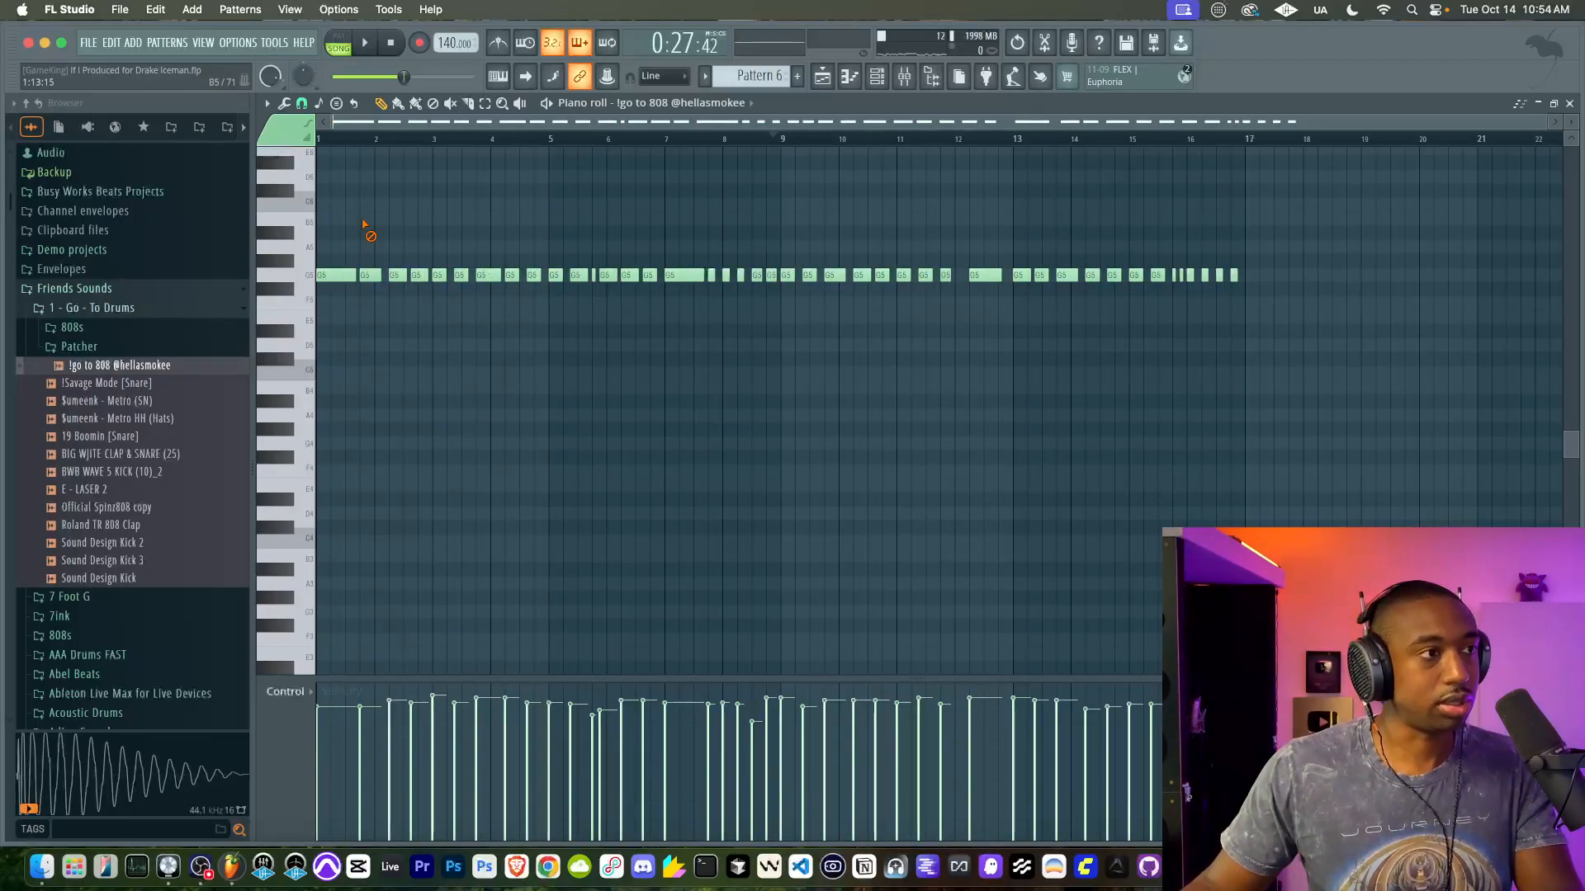
# Step: Undo the glue and move the pasted kick notes back to C5 to compare their timing with the 808 notes
pyautogui.press('super+z')
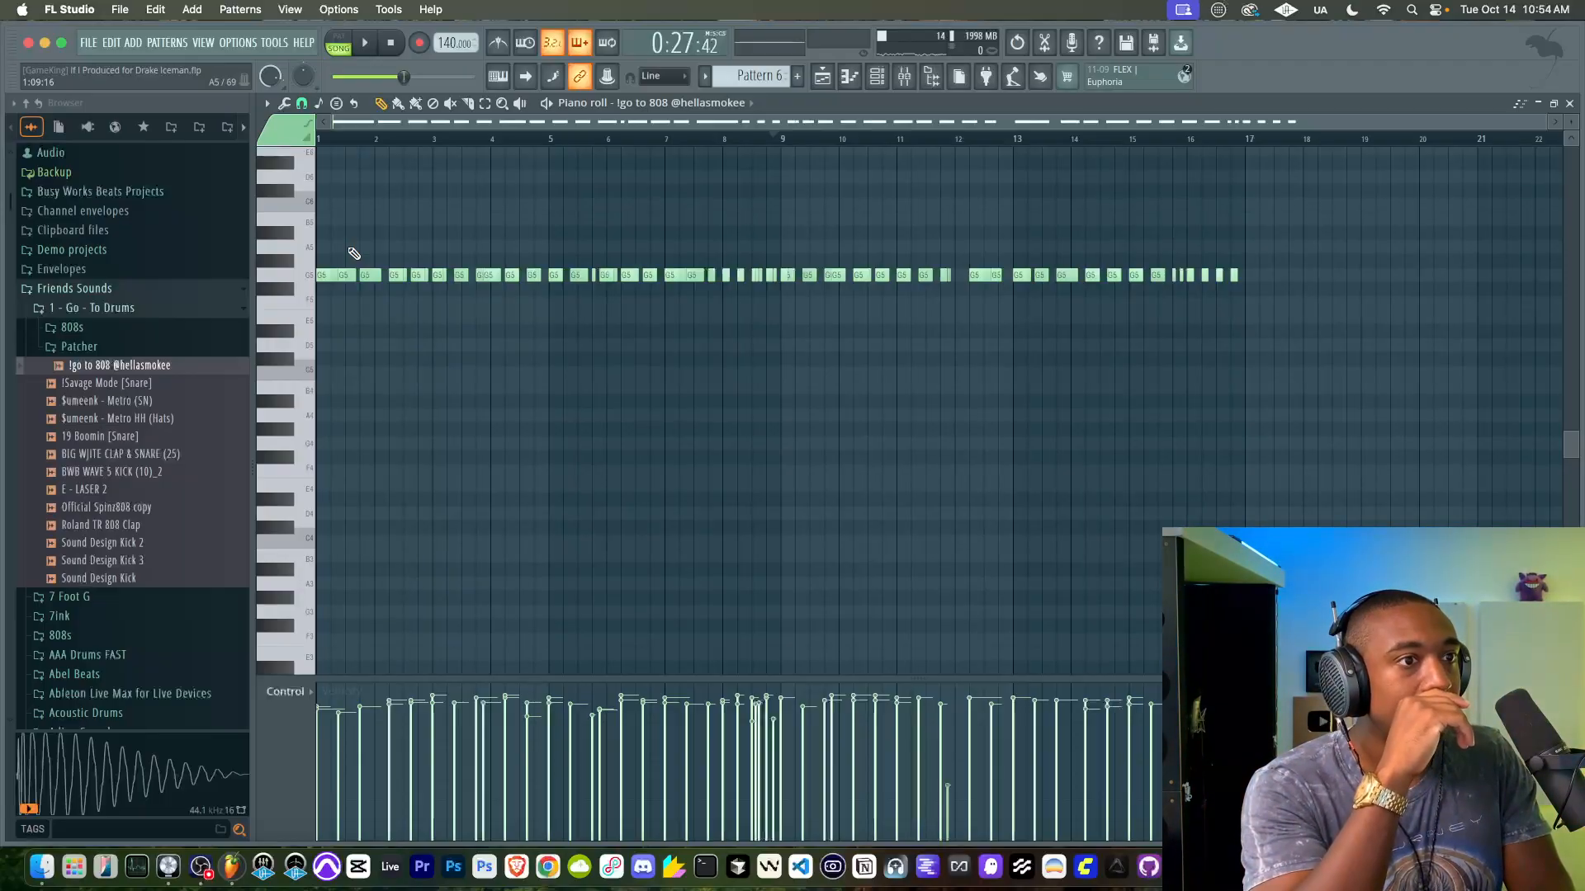
pyautogui.press('super+z')
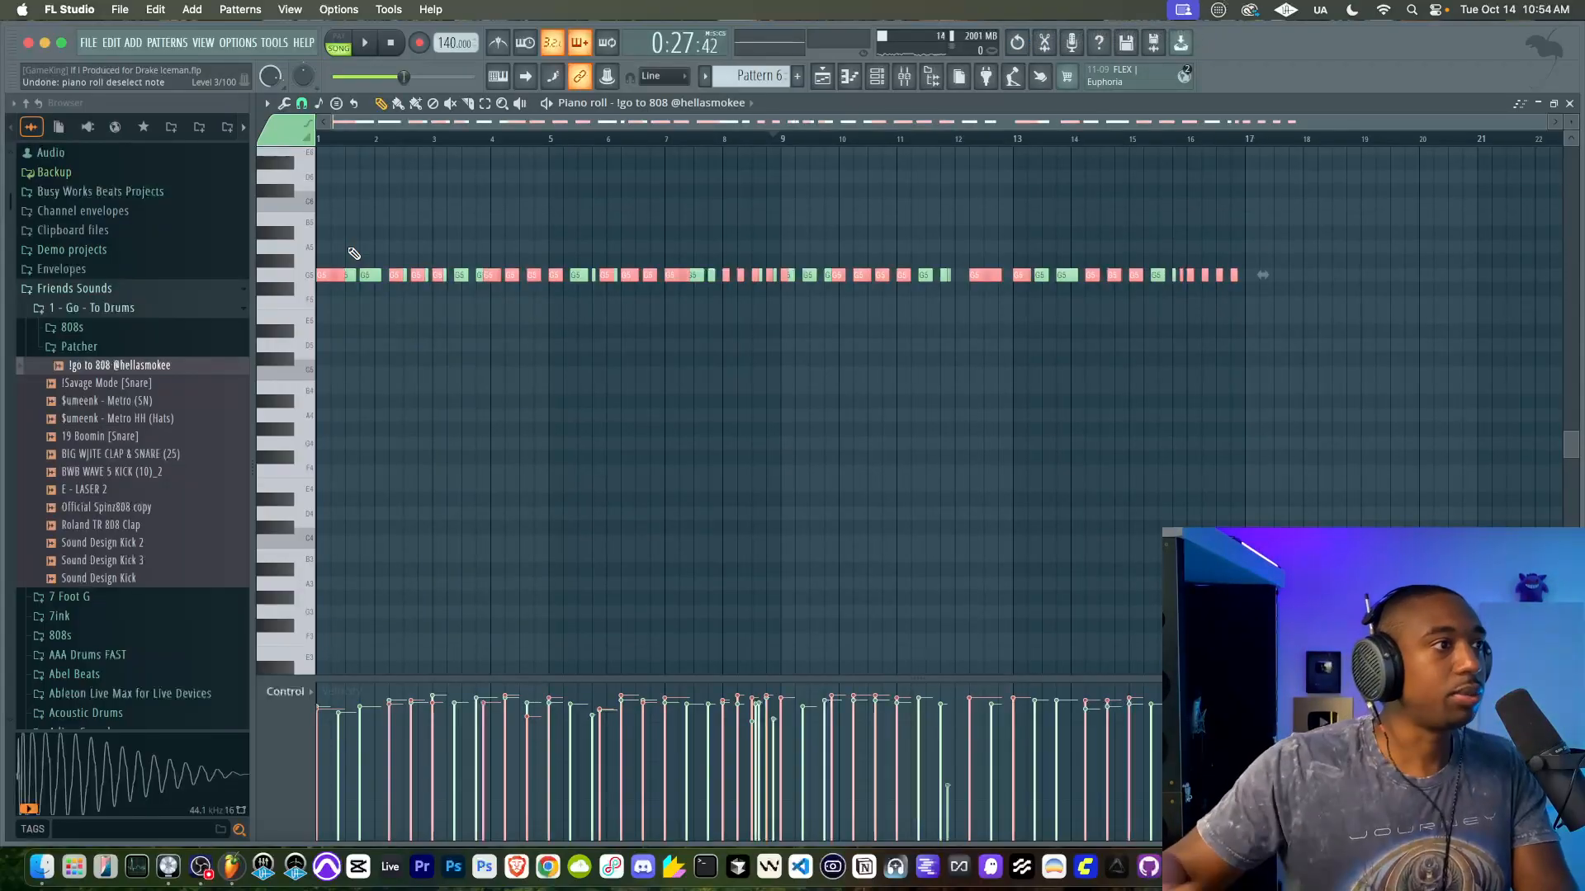
pyautogui.moveTo(334, 278); pyautogui.dragTo(328, 378)
pyautogui.scroll(5, 326, 373)
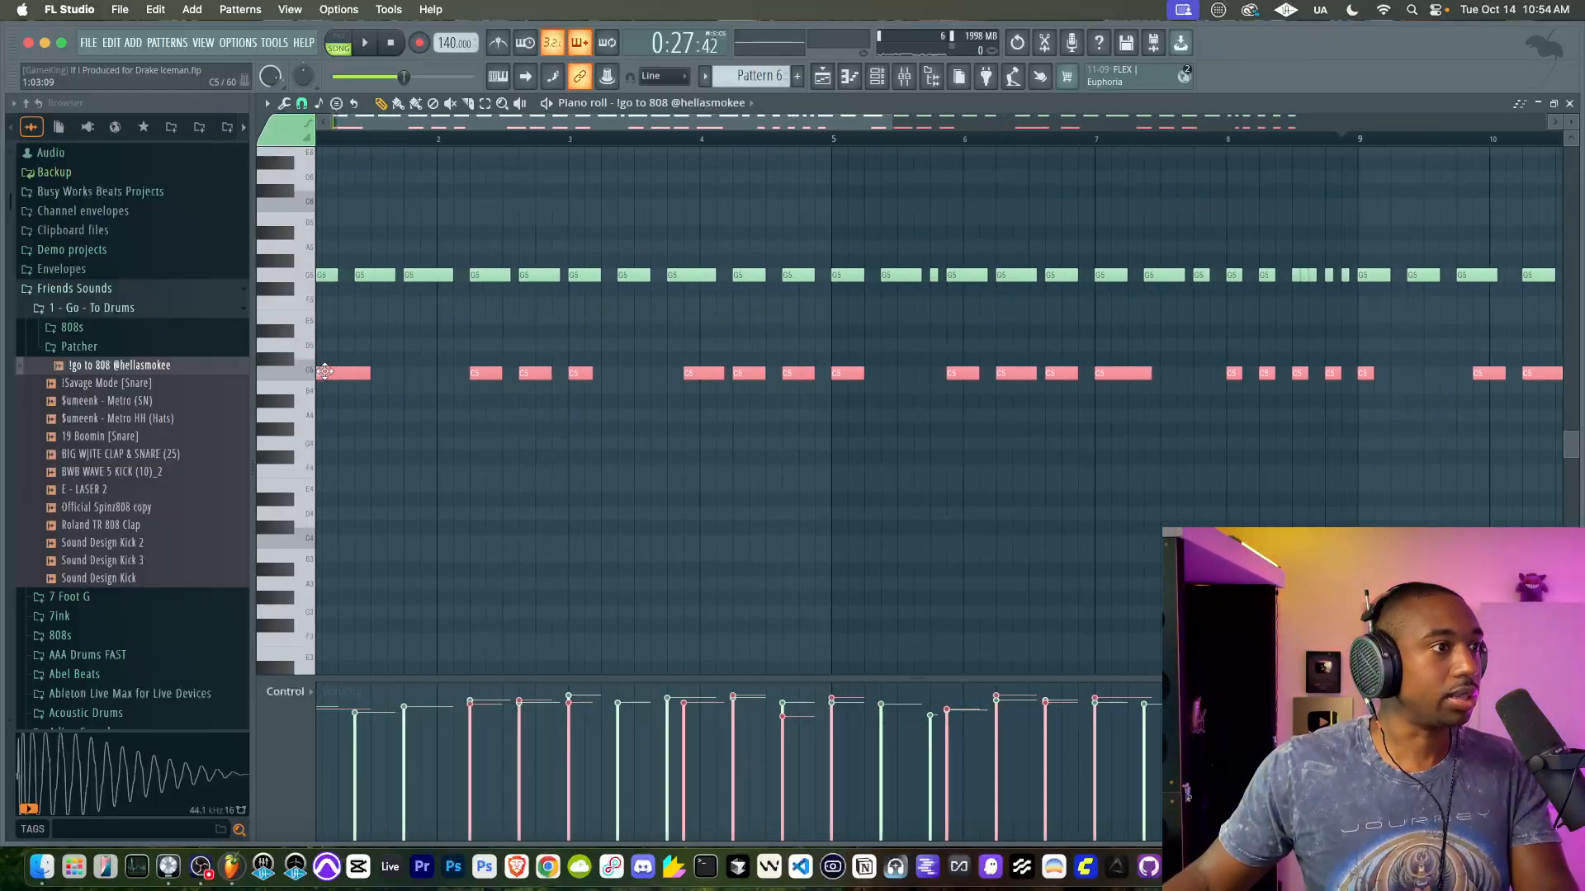
pyautogui.hscroll(10, 780, 360)
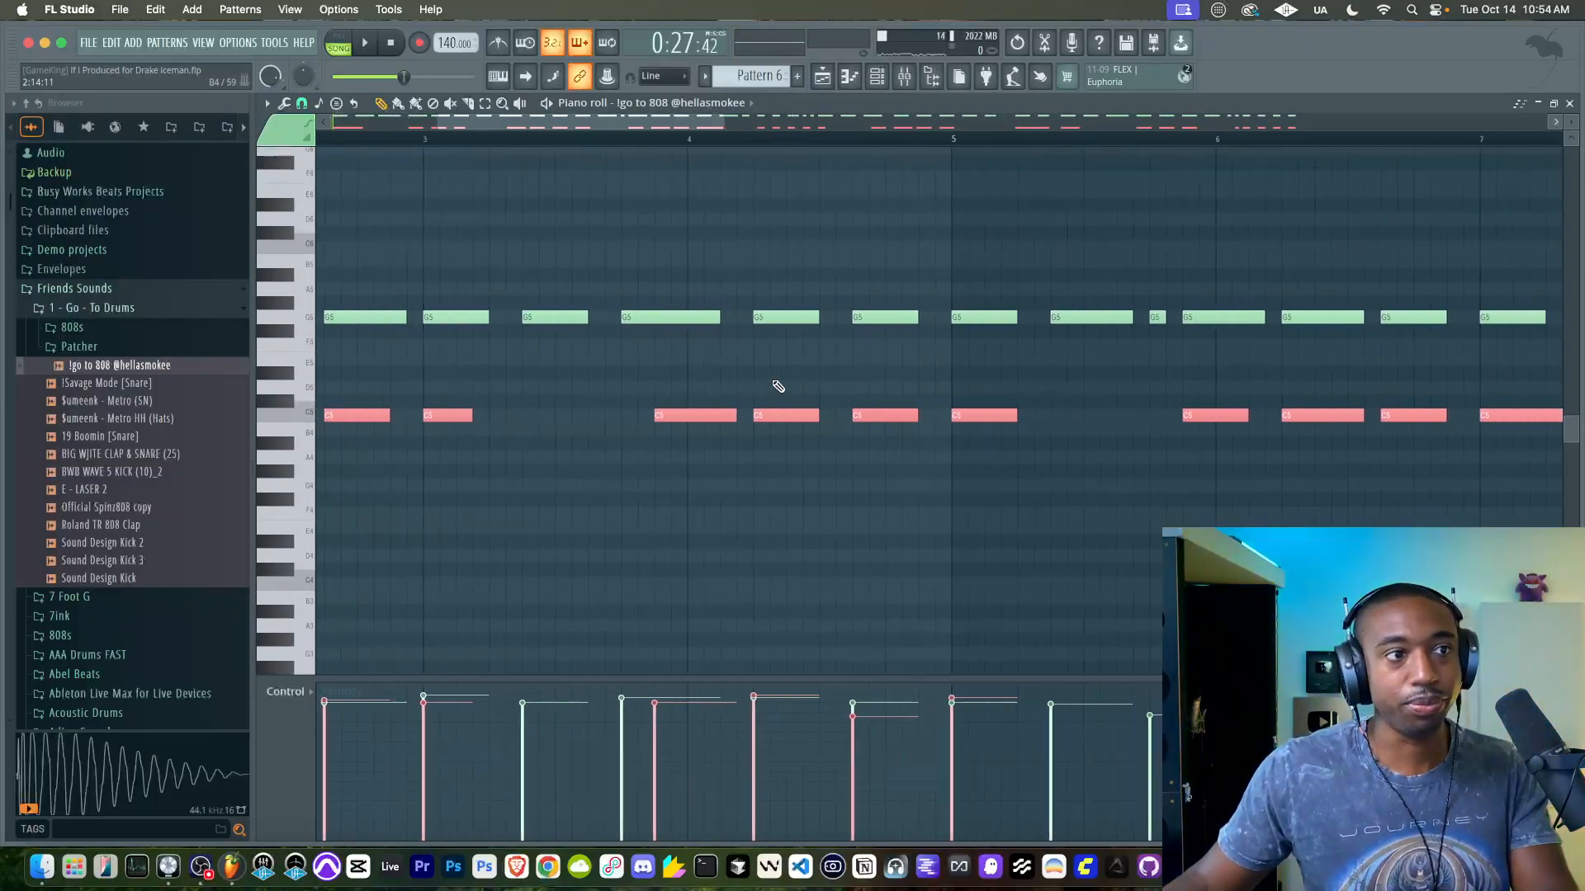
# Step: Shorten the 808's G5 note near the end of bar 9 and add a G5 note aligned with the C5 kick note there
pyautogui.hscroll(3, 778, 386)
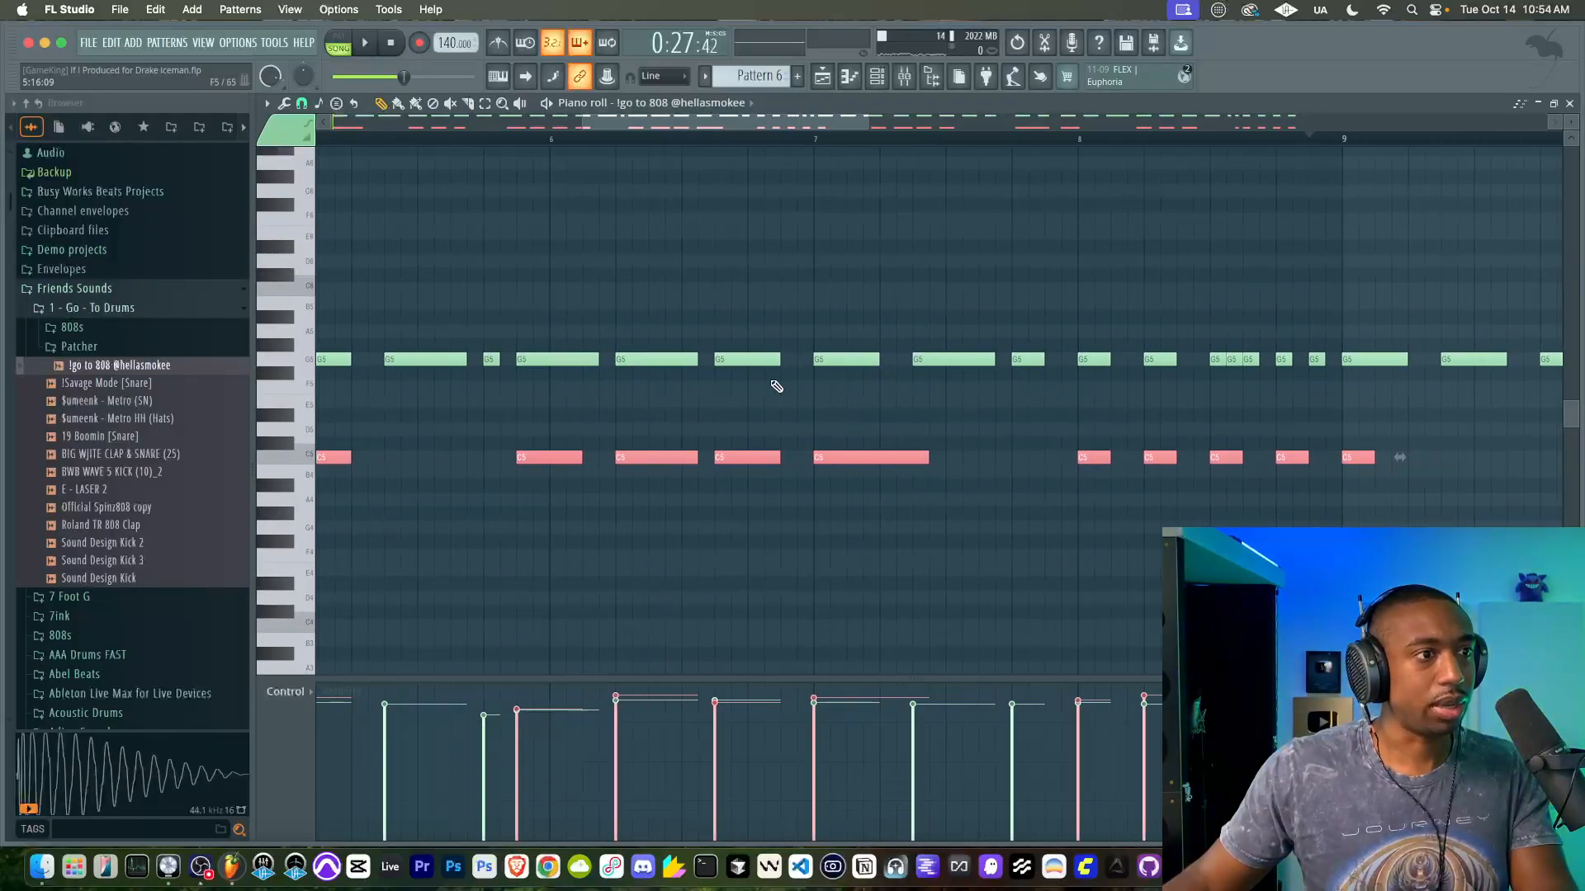
pyautogui.hscroll(5, 776, 387)
pyautogui.scroll(1, 776, 386)
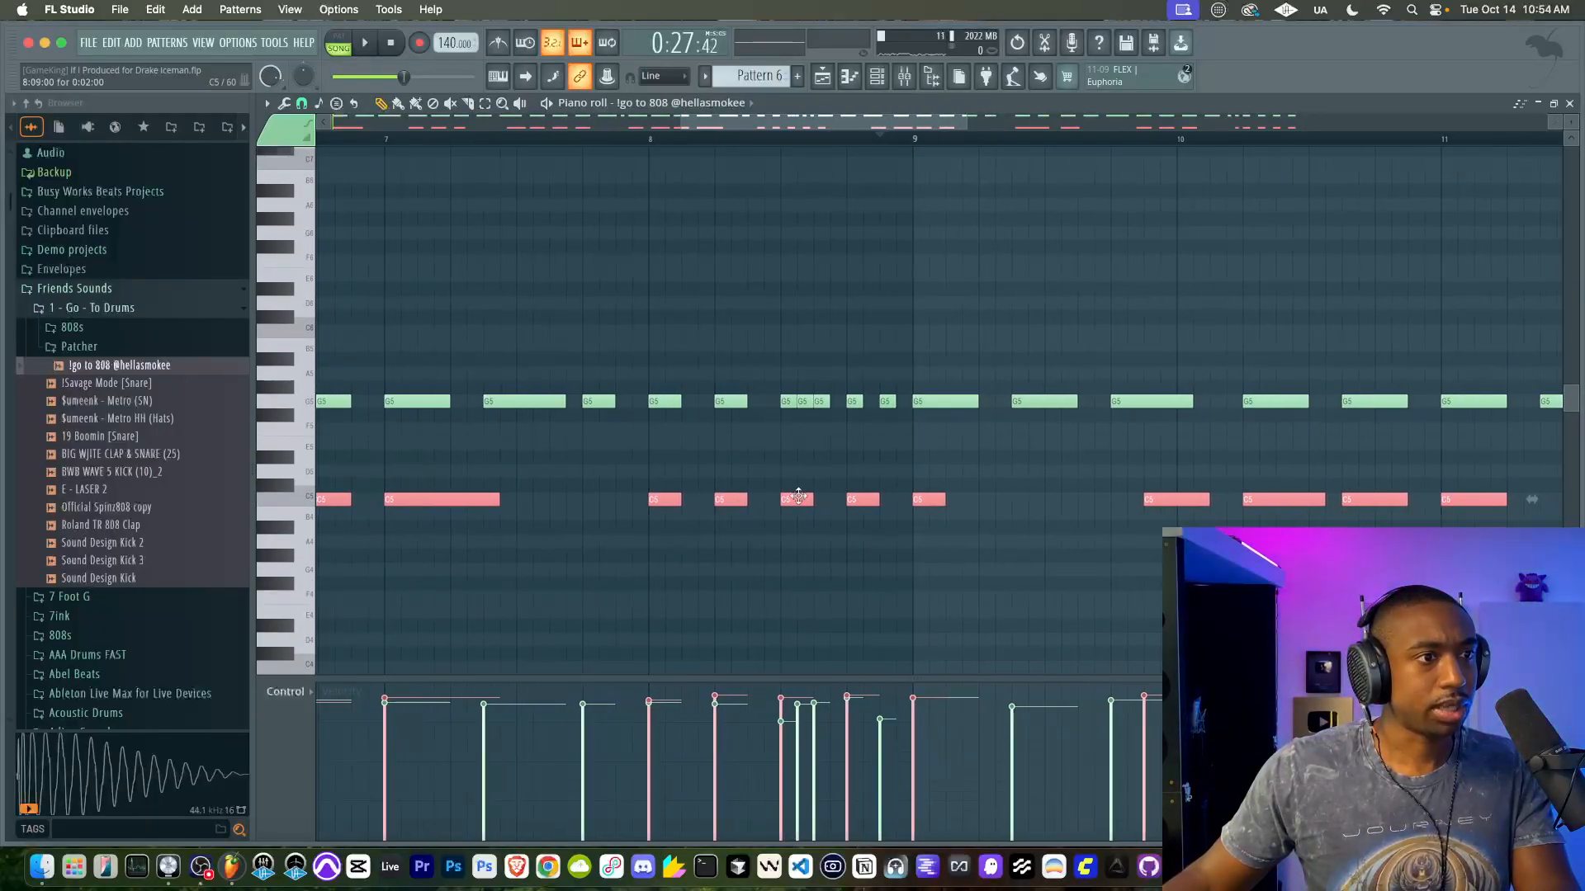
pyautogui.scroll(1, 815, 496)
pyautogui.hscroll(6, 819, 532)
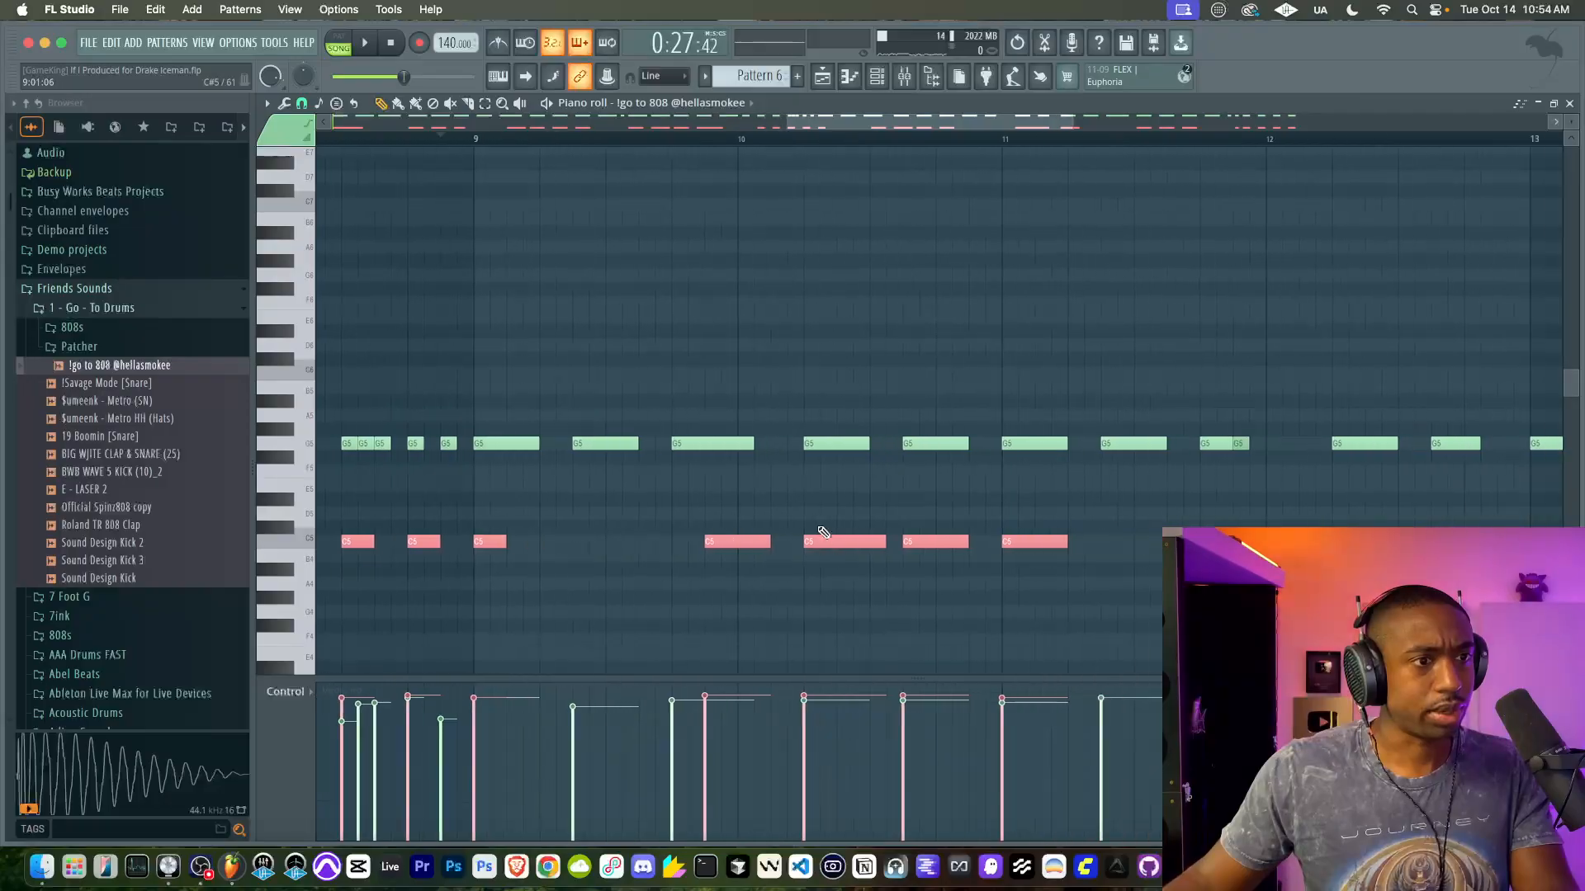
pyautogui.click(700, 541)
pyautogui.moveTo(700, 542); pyautogui.dragTo(665, 444)
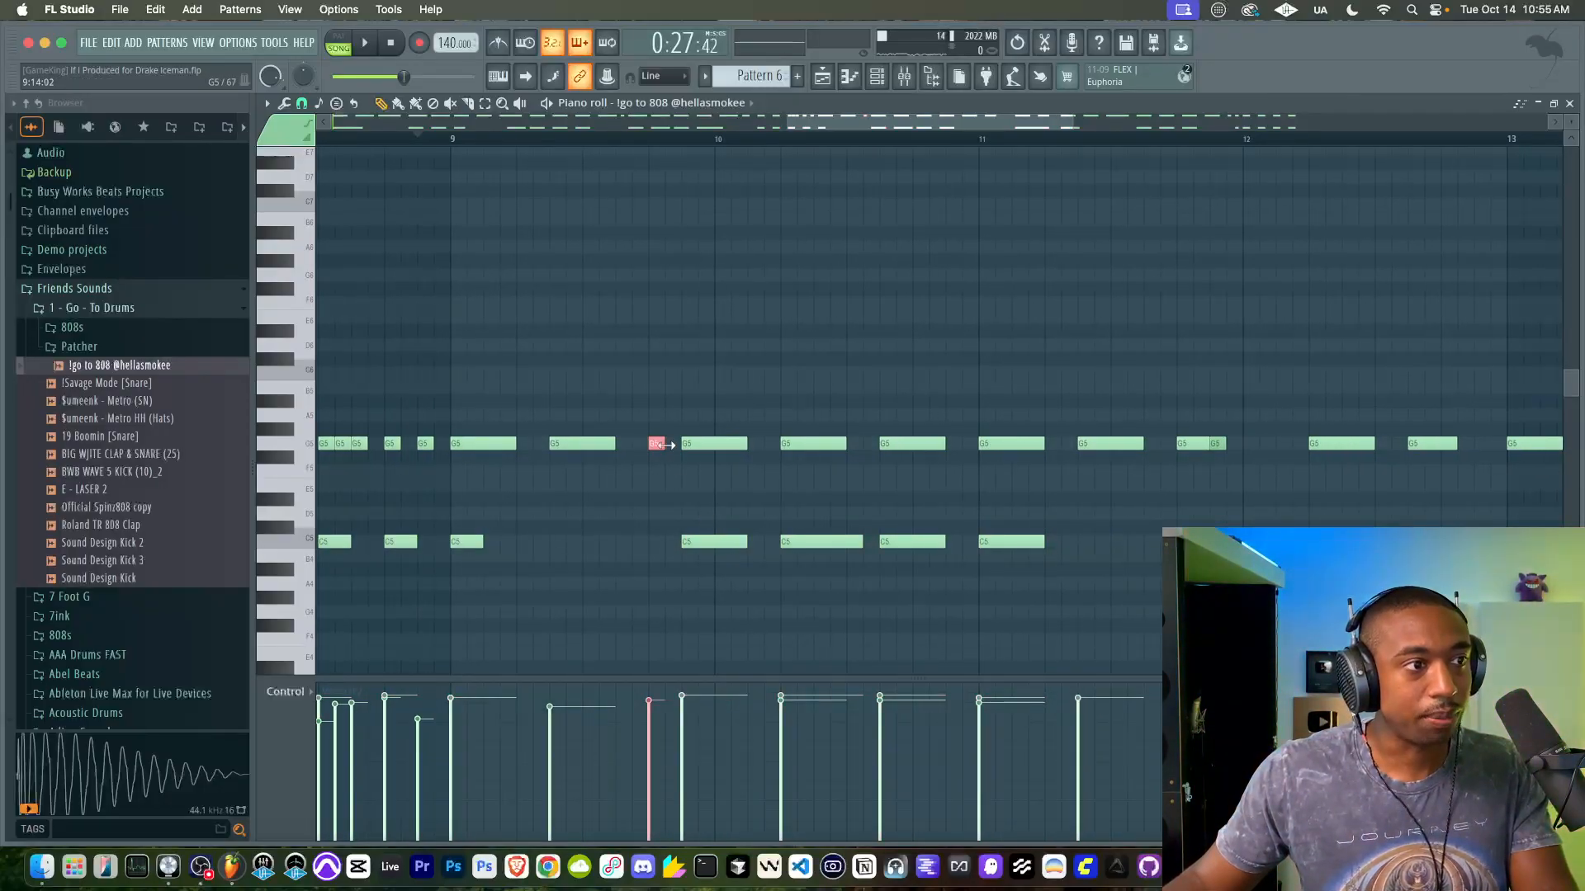
# Step: Check the remaining bars, delete the pasted C5 kick notes from the 808 part, and return to the playlist
pyautogui.hscroll(10, 731, 488)
pyautogui.scroll(3, 732, 495)
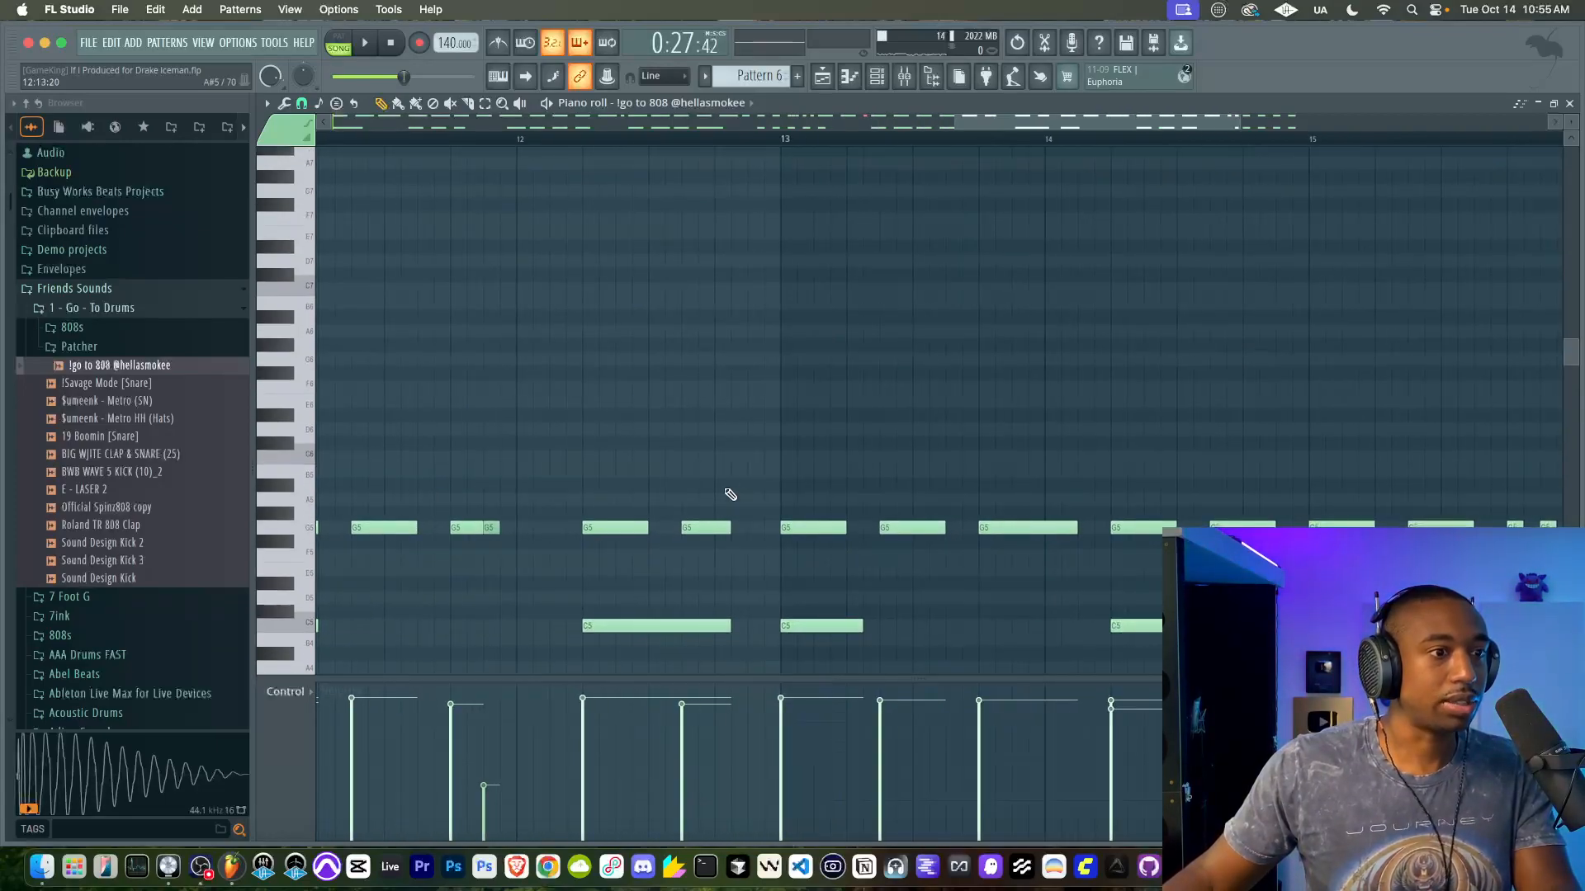
pyautogui.hscroll(6, 692, 522)
pyautogui.scroll(-2, 692, 522)
pyautogui.scroll(-6, 692, 525)
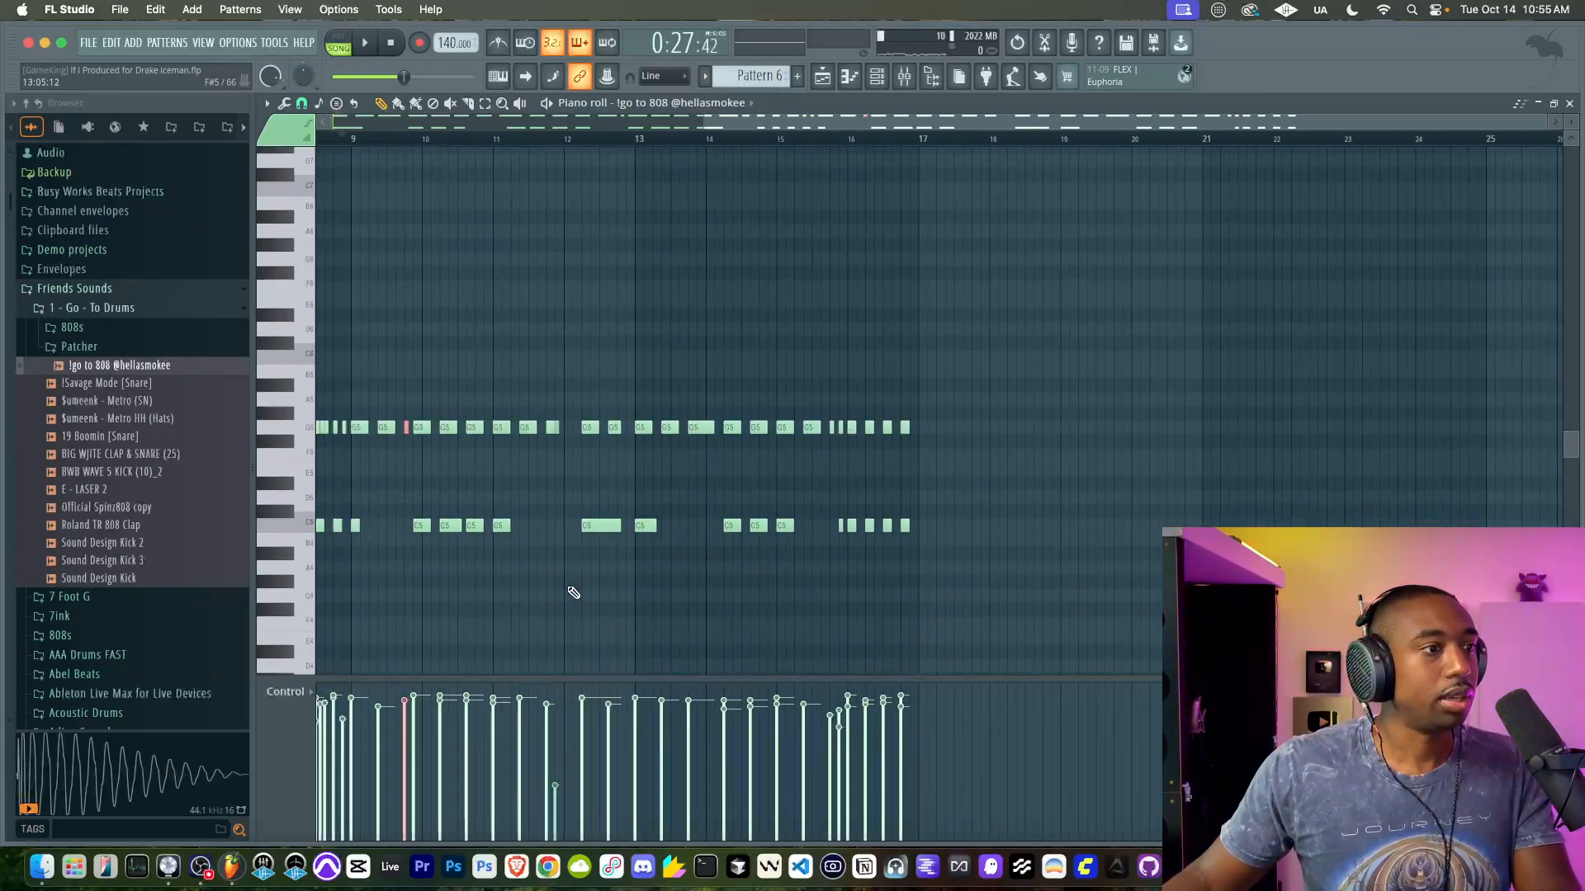
pyautogui.scroll(-5, 578, 577)
pyautogui.click(279, 252)
pyautogui.press('Delete')
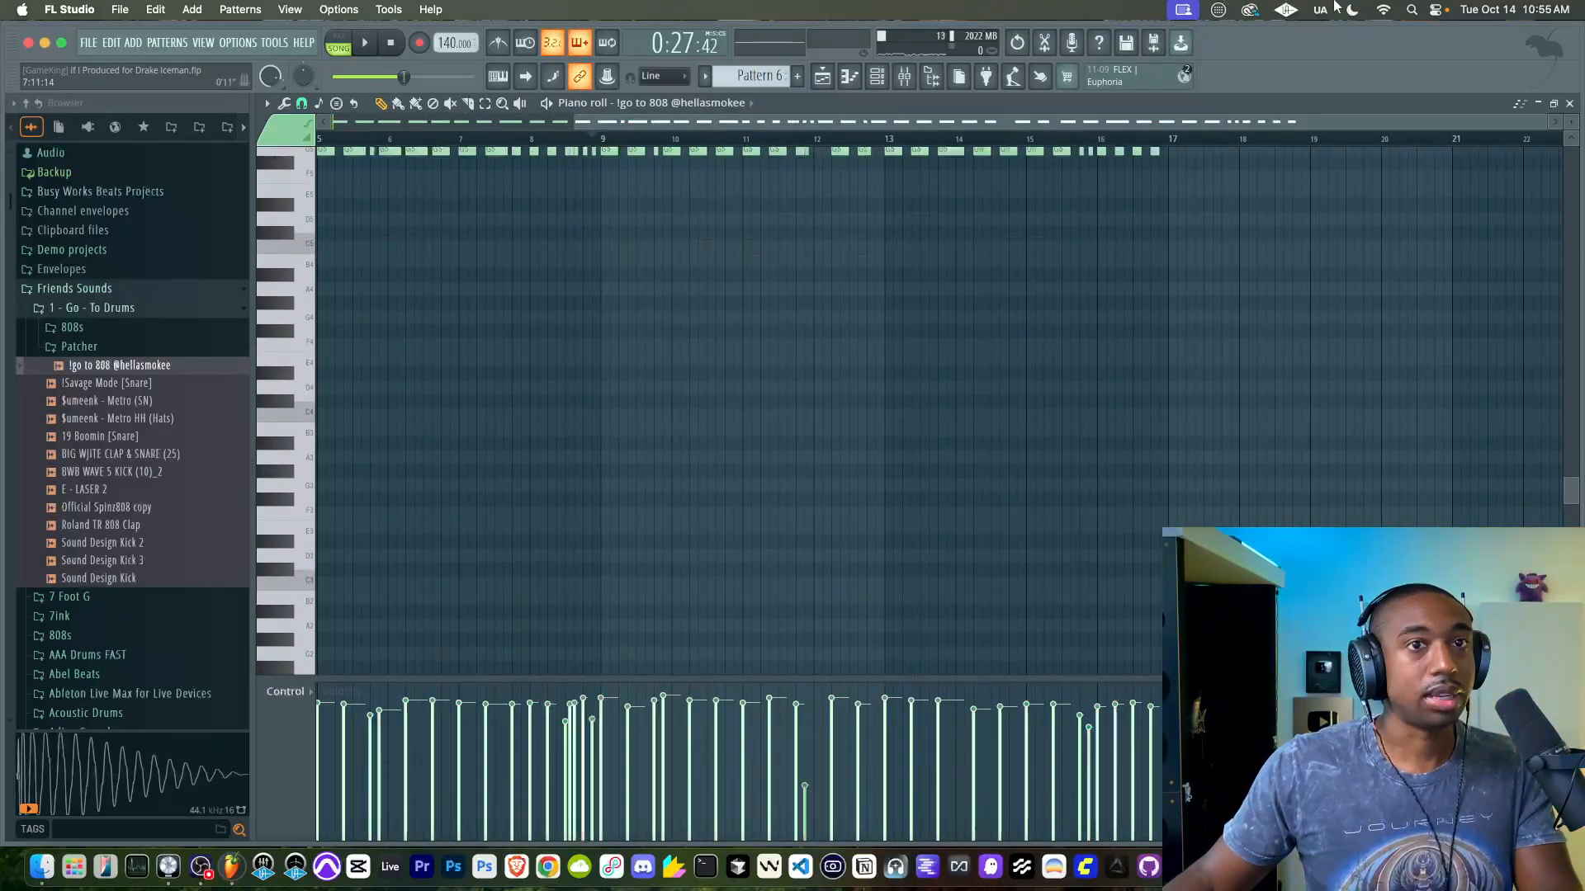
pyautogui.click(1569, 104)
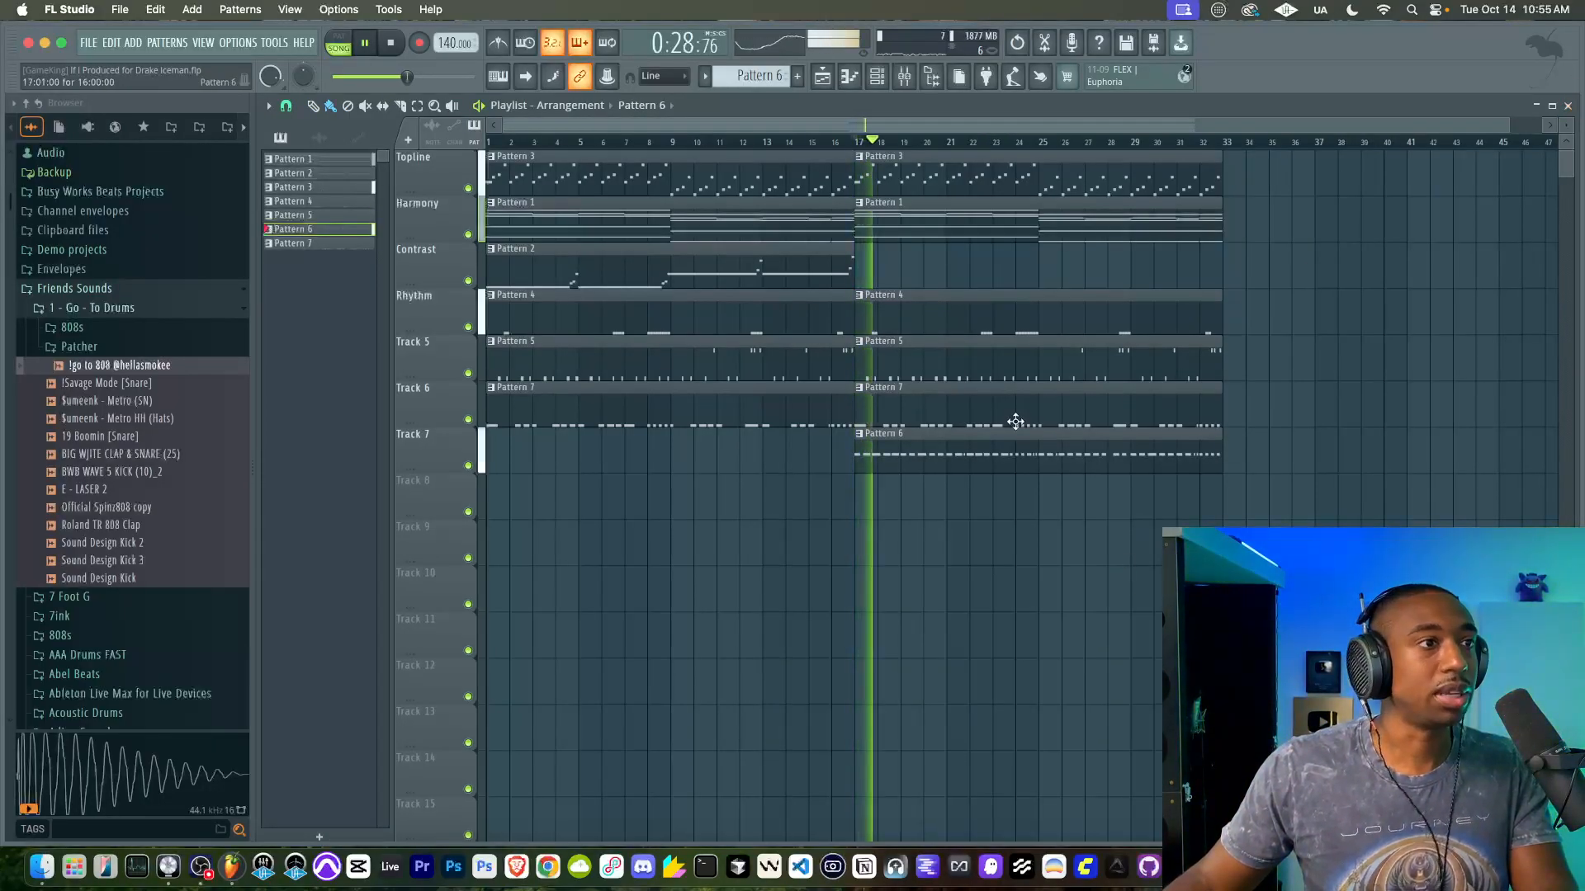
pyautogui.press('F9')
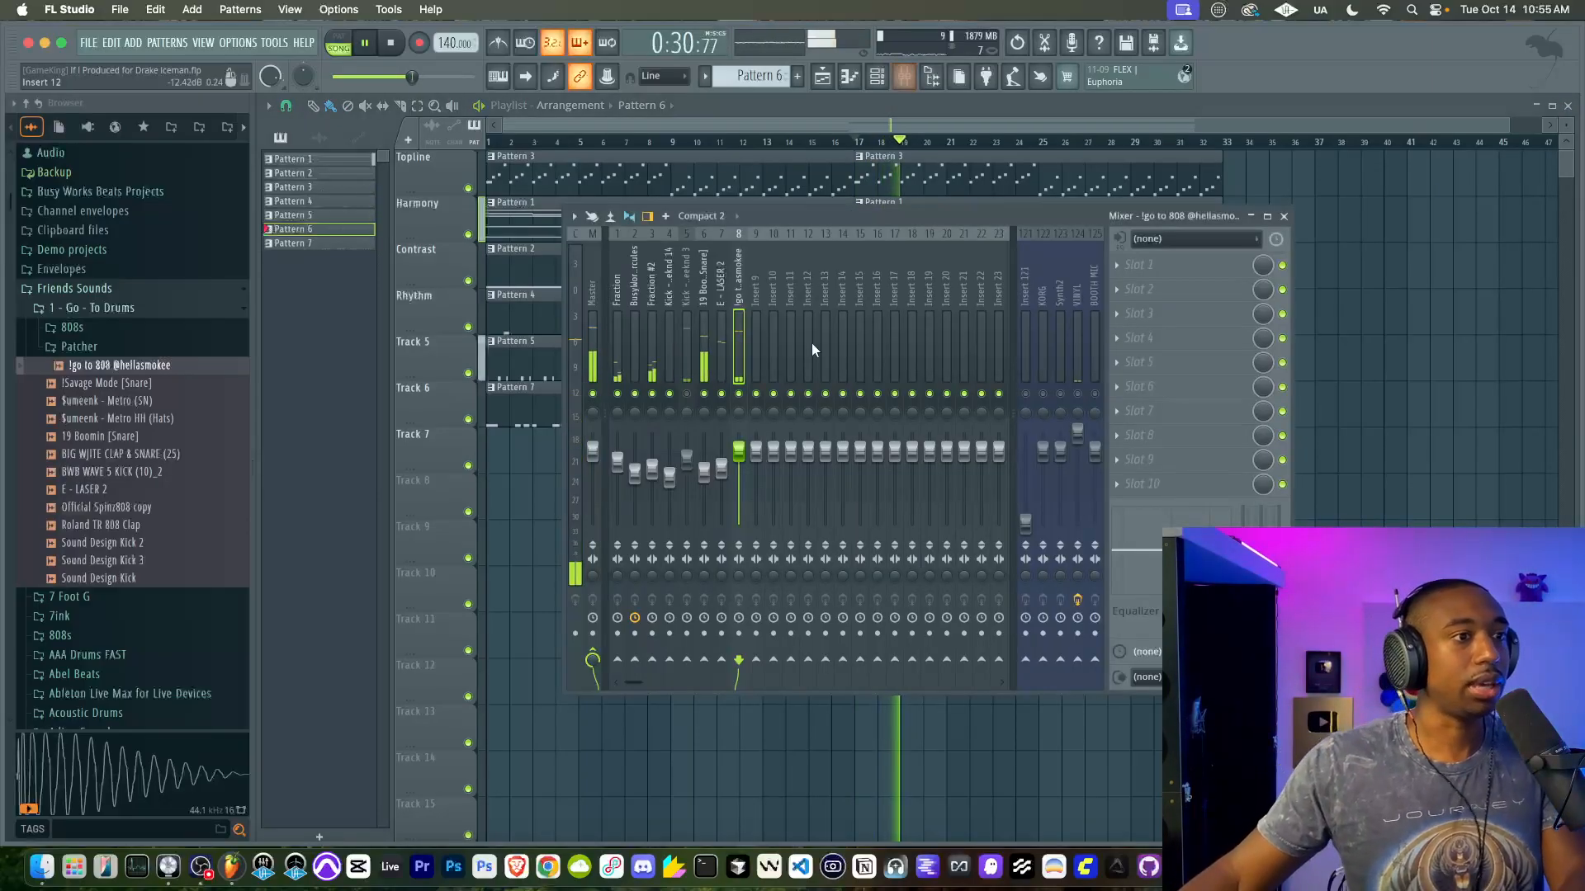
pyautogui.press('F9')
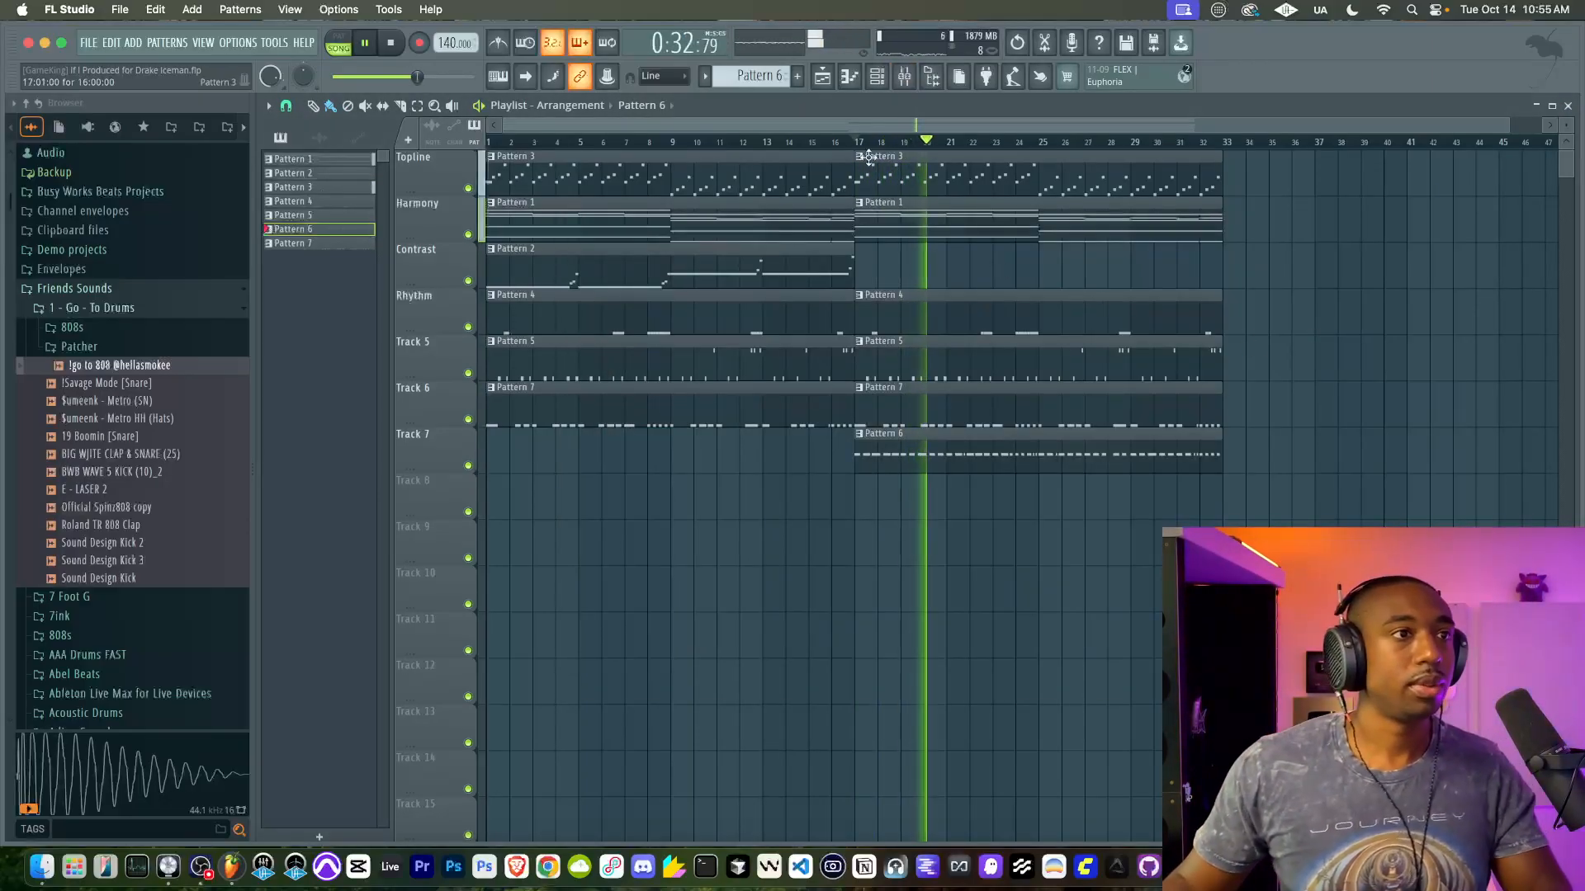
pyautogui.click(876, 78)
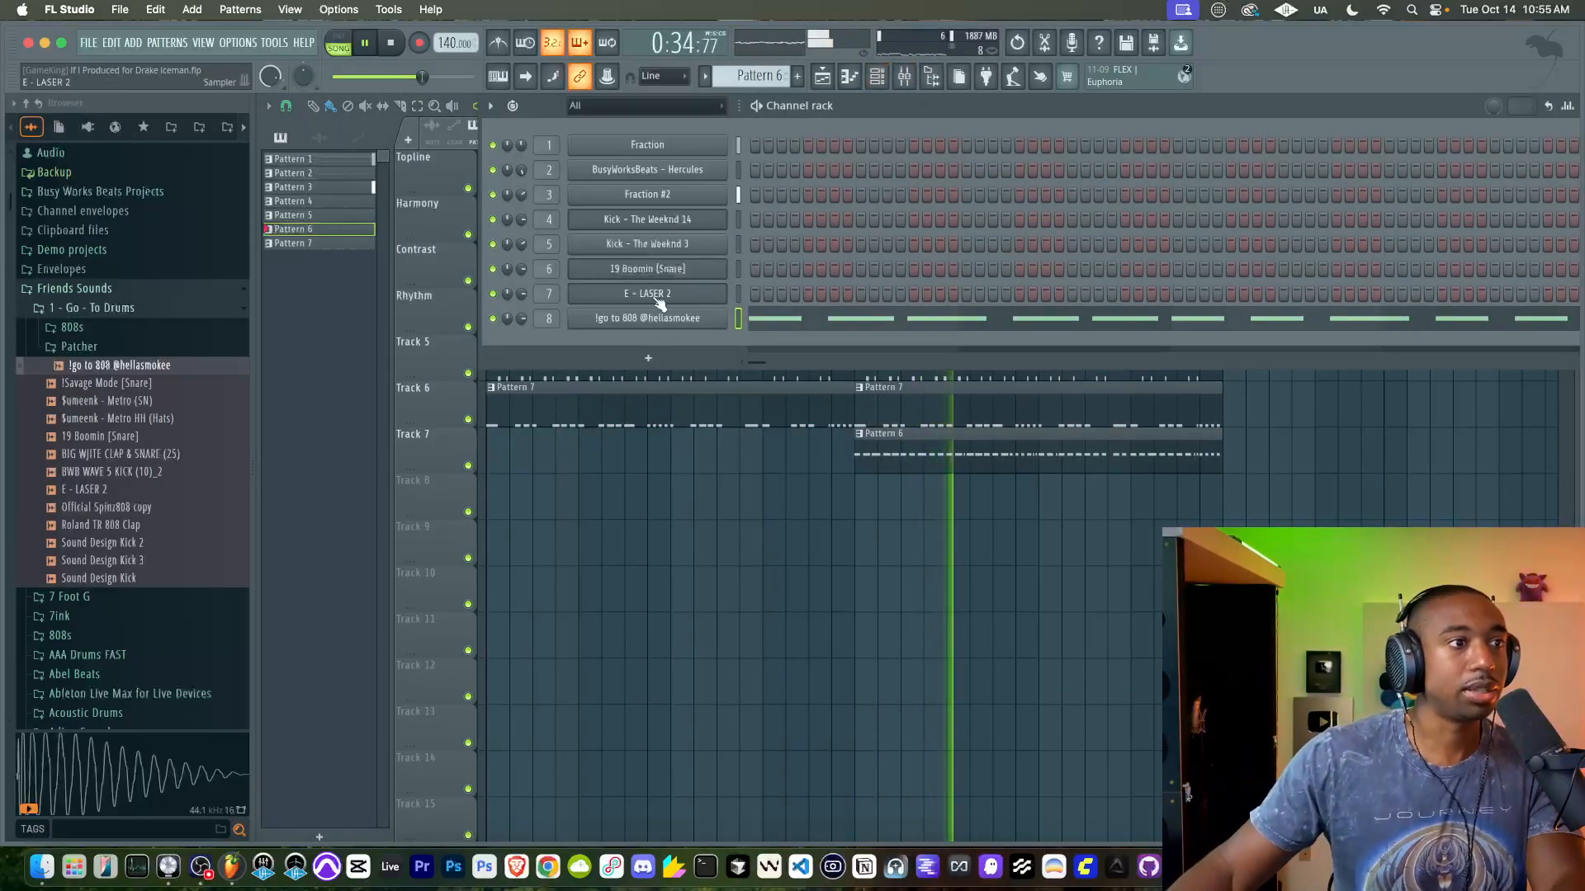
pyautogui.press('F6')
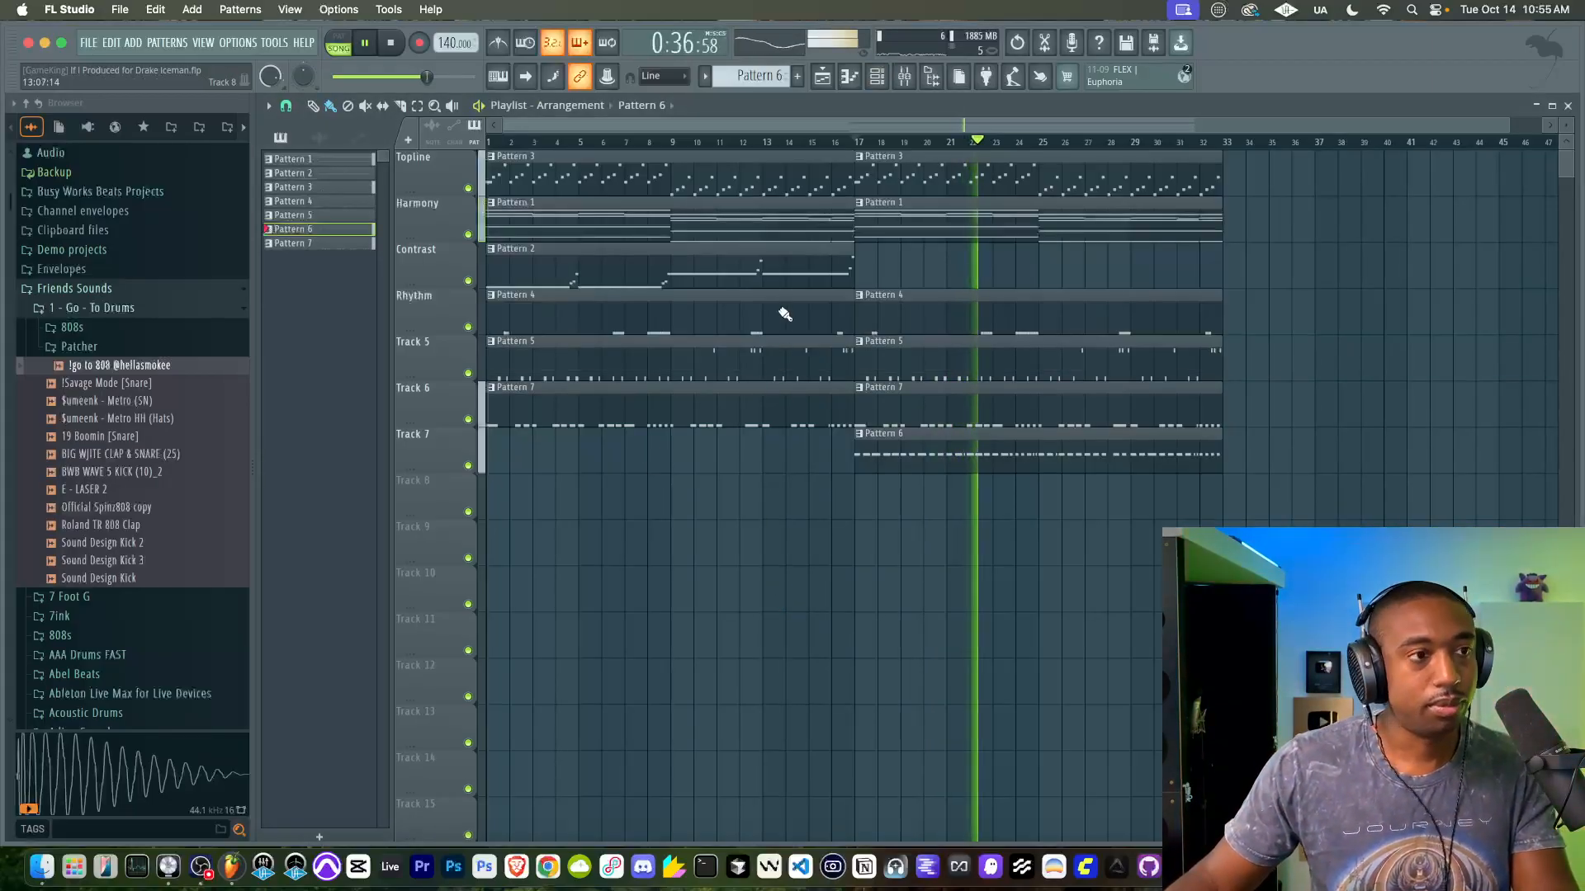
# Step: Set a playlist loop selection over the second 16-bar section, from bar 17 to bar 33
pyautogui.moveTo(1221, 138); pyautogui.dragTo(855, 142)
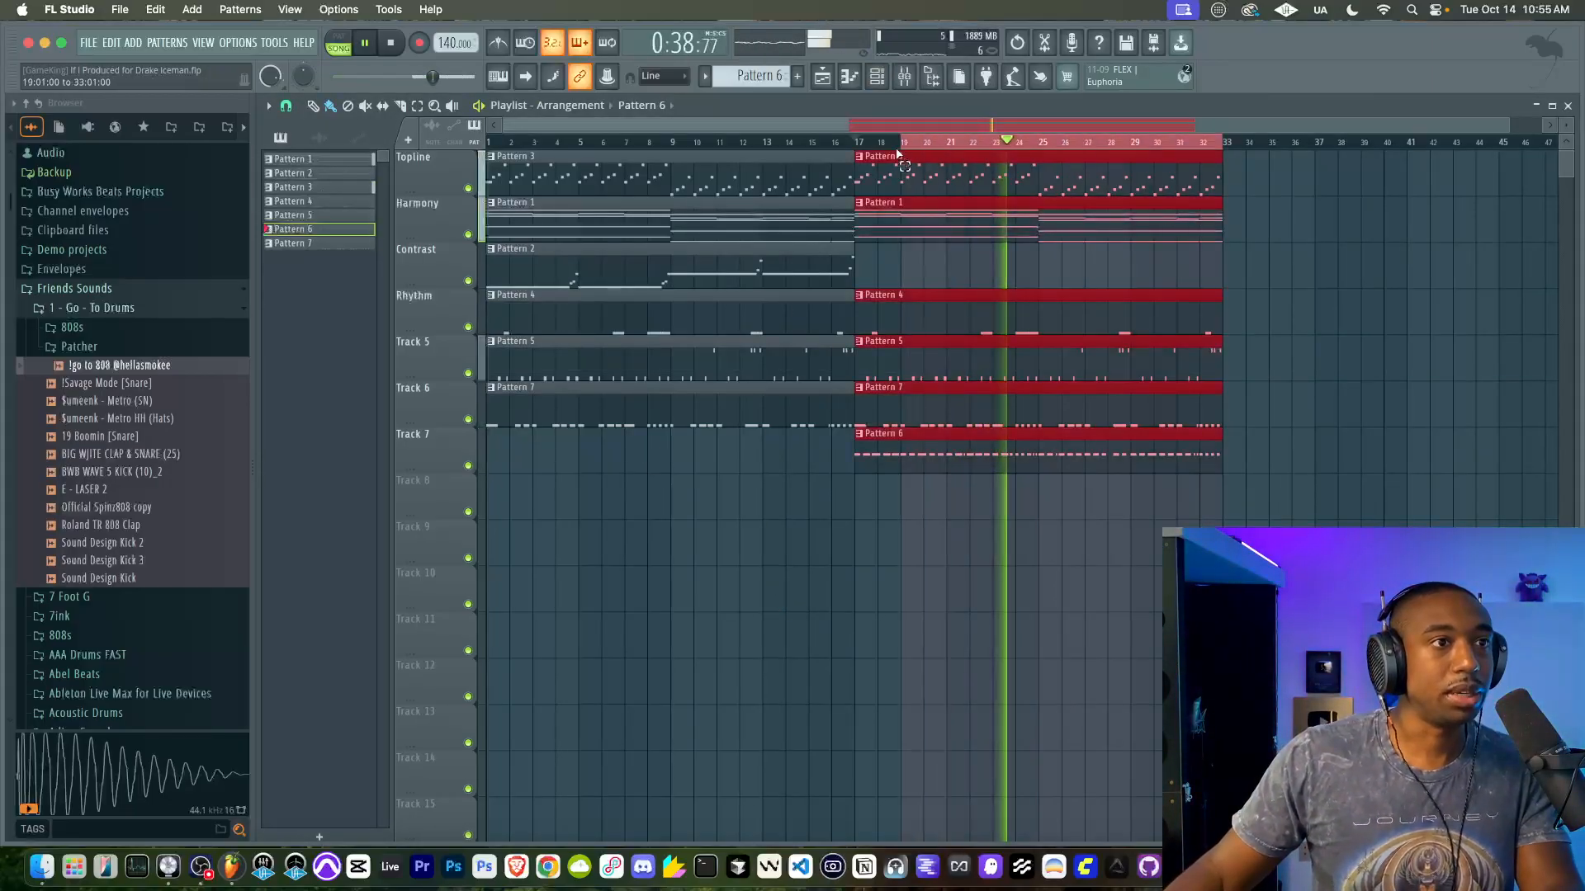
# Step: Load the $umeenk - Metro HH (Hats) sample into a new channel and route it to mixer track 9
pyautogui.press('F6')
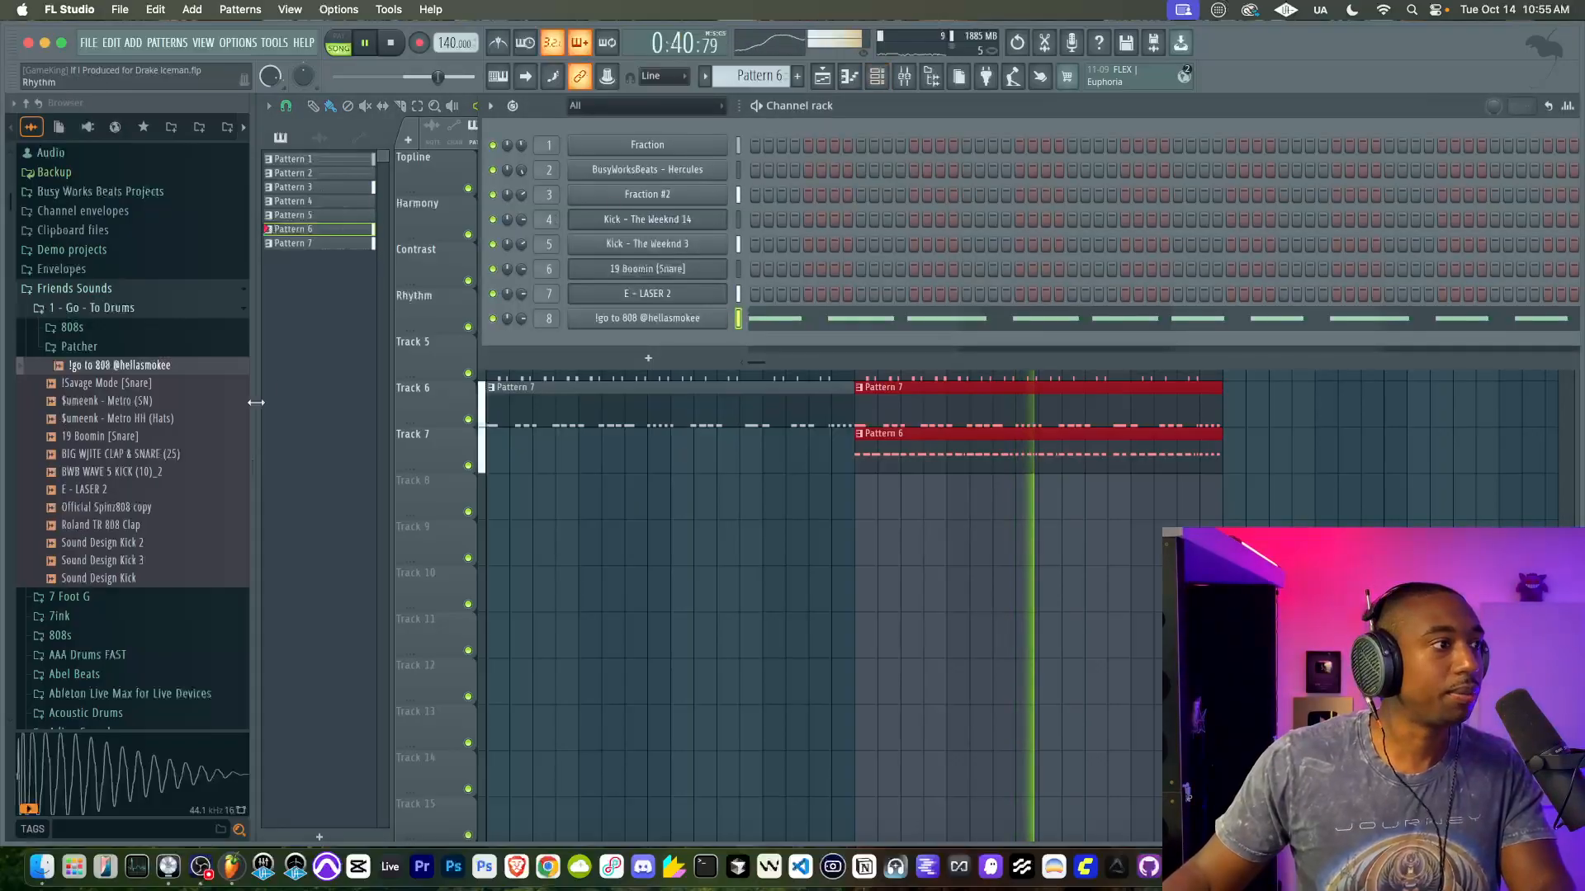
pyautogui.moveTo(161, 402); pyautogui.dragTo(165, 410)
pyautogui.click(166, 419)
pyautogui.rightClick(165, 419)
pyautogui.click(198, 429)
pyautogui.press('F9')
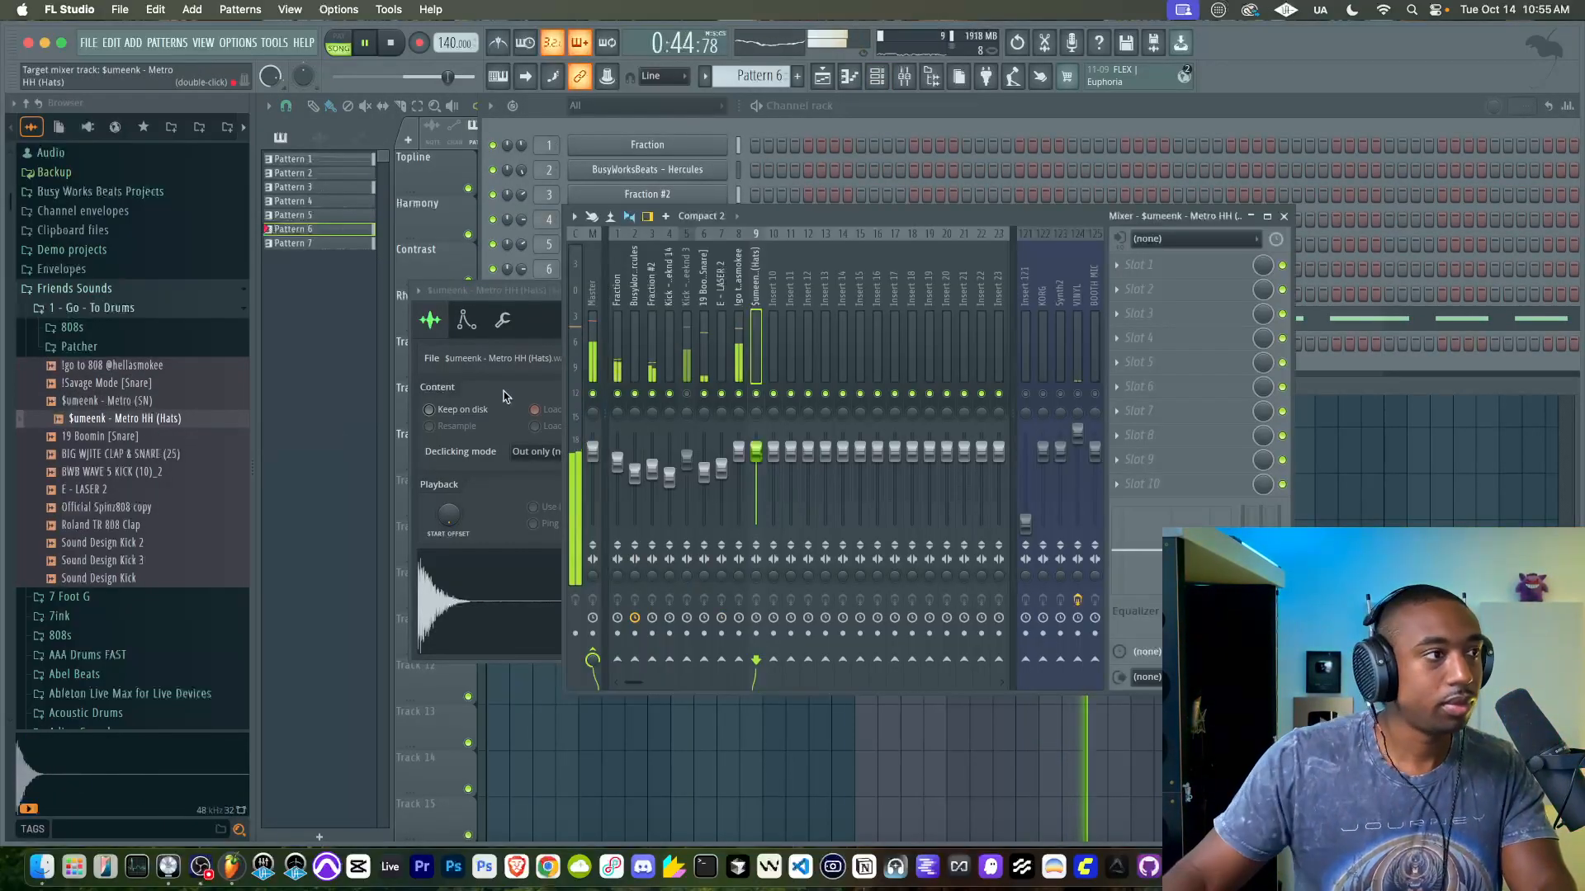
# Step: Load the $umeenk - Metro (SN) sample into a new channel and route it to mixer track 10
pyautogui.click(140, 405)
pyautogui.rightClick(140, 405)
pyautogui.click(167, 434)
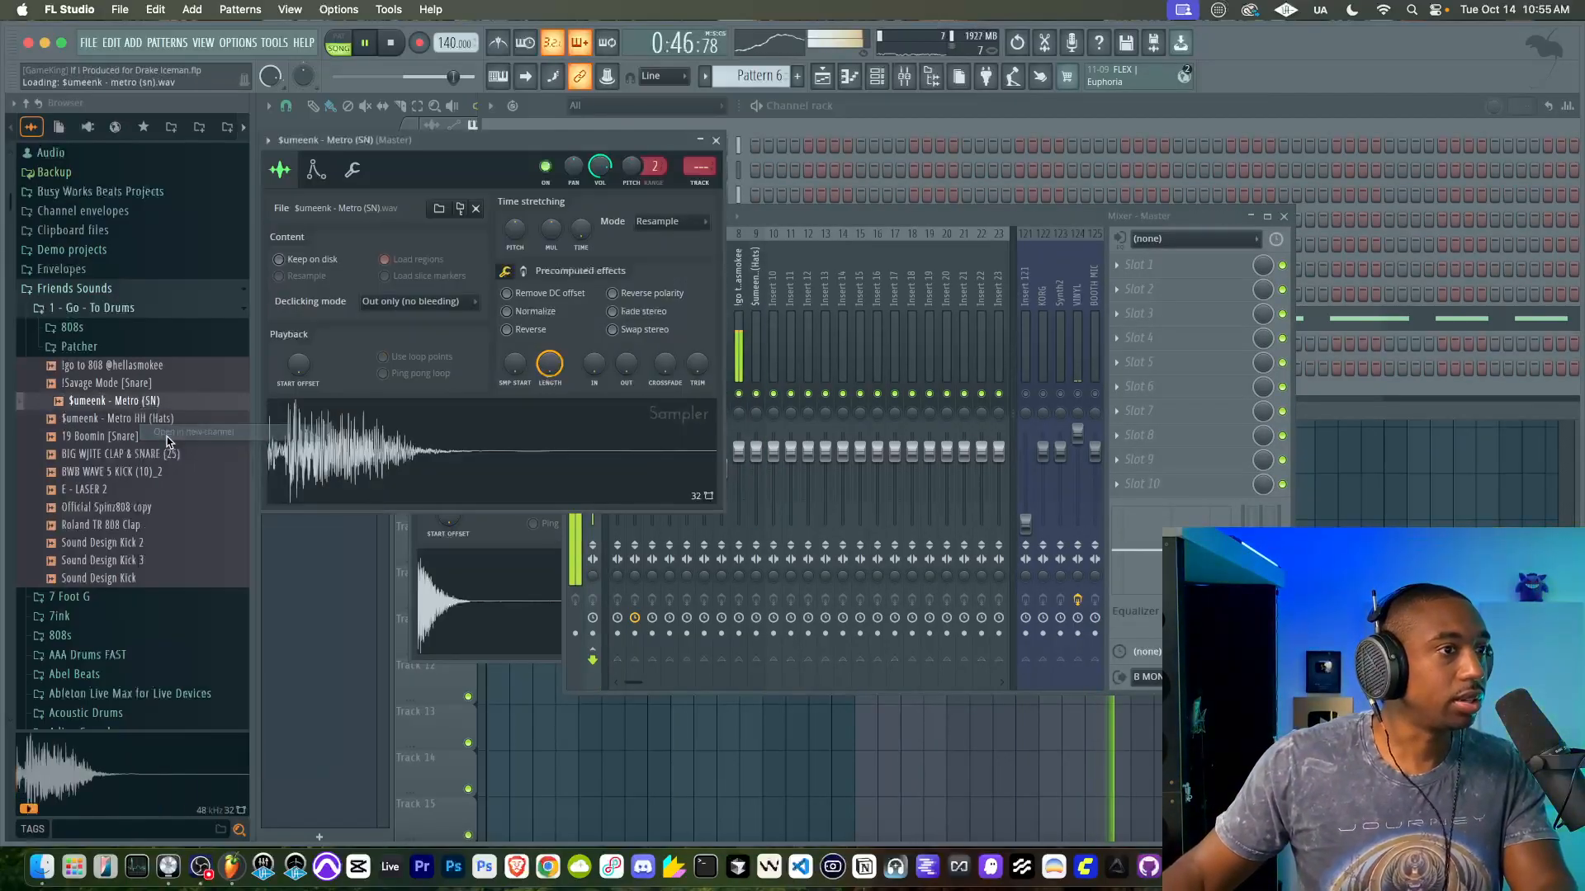
pyautogui.click(878, 113)
pyautogui.scroll(-1, 772, 70)
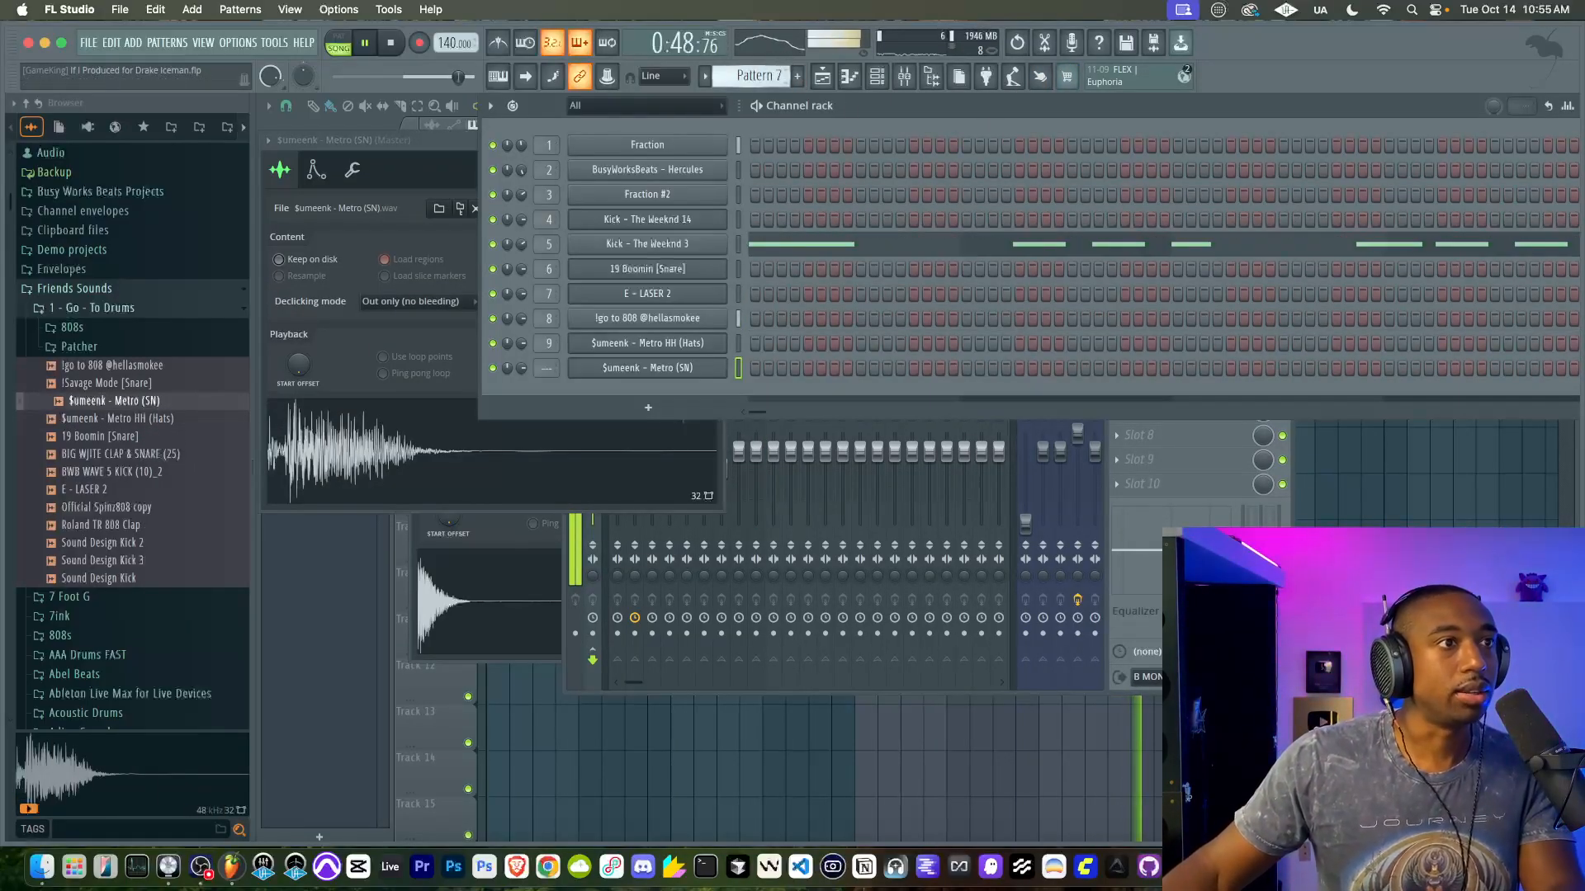
pyautogui.hotkey('ctrl', 'l')
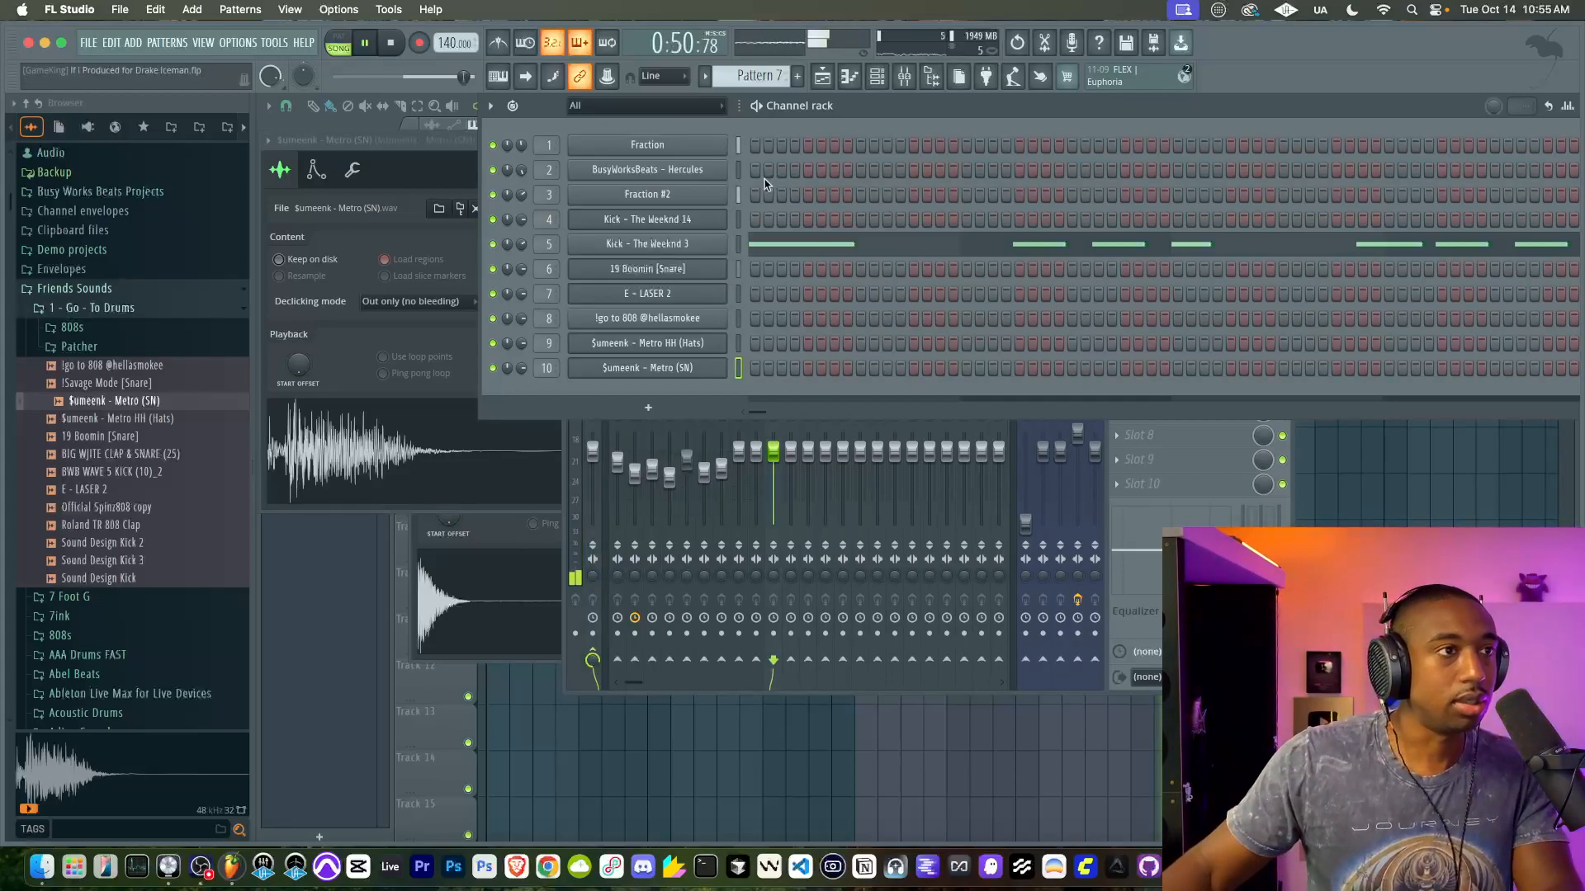
# Step: Put a Metro (SN) hit on step 5 of Pattern 8 and place the pattern on Track 8 every two bars from 17 to 31
pyautogui.scroll(-1, 758, 73)
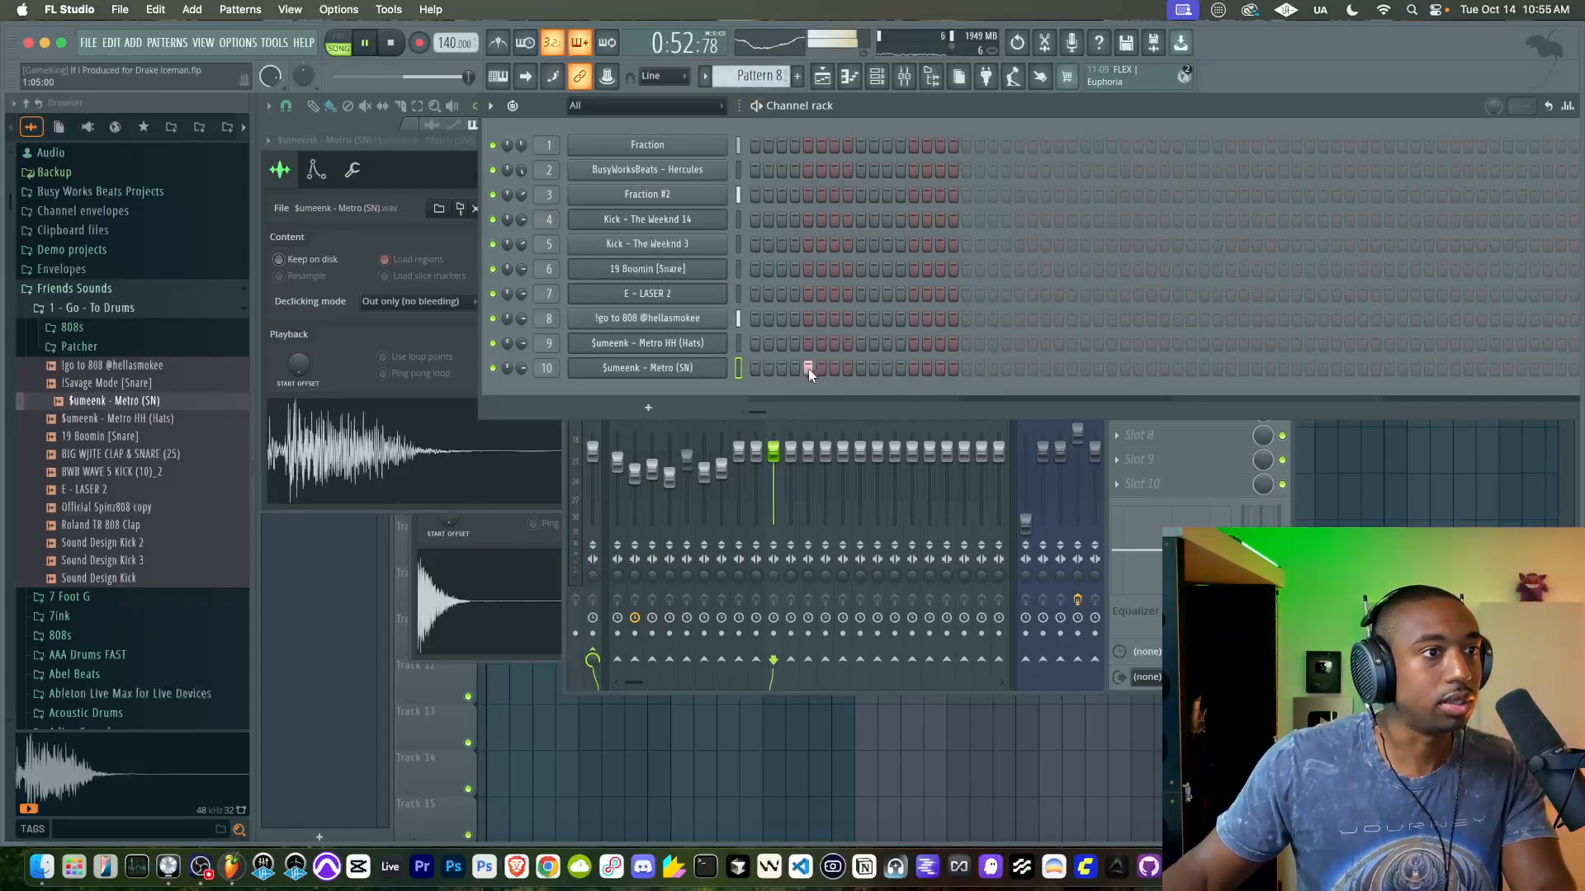
pyautogui.press('F5')
pyautogui.click(864, 485)
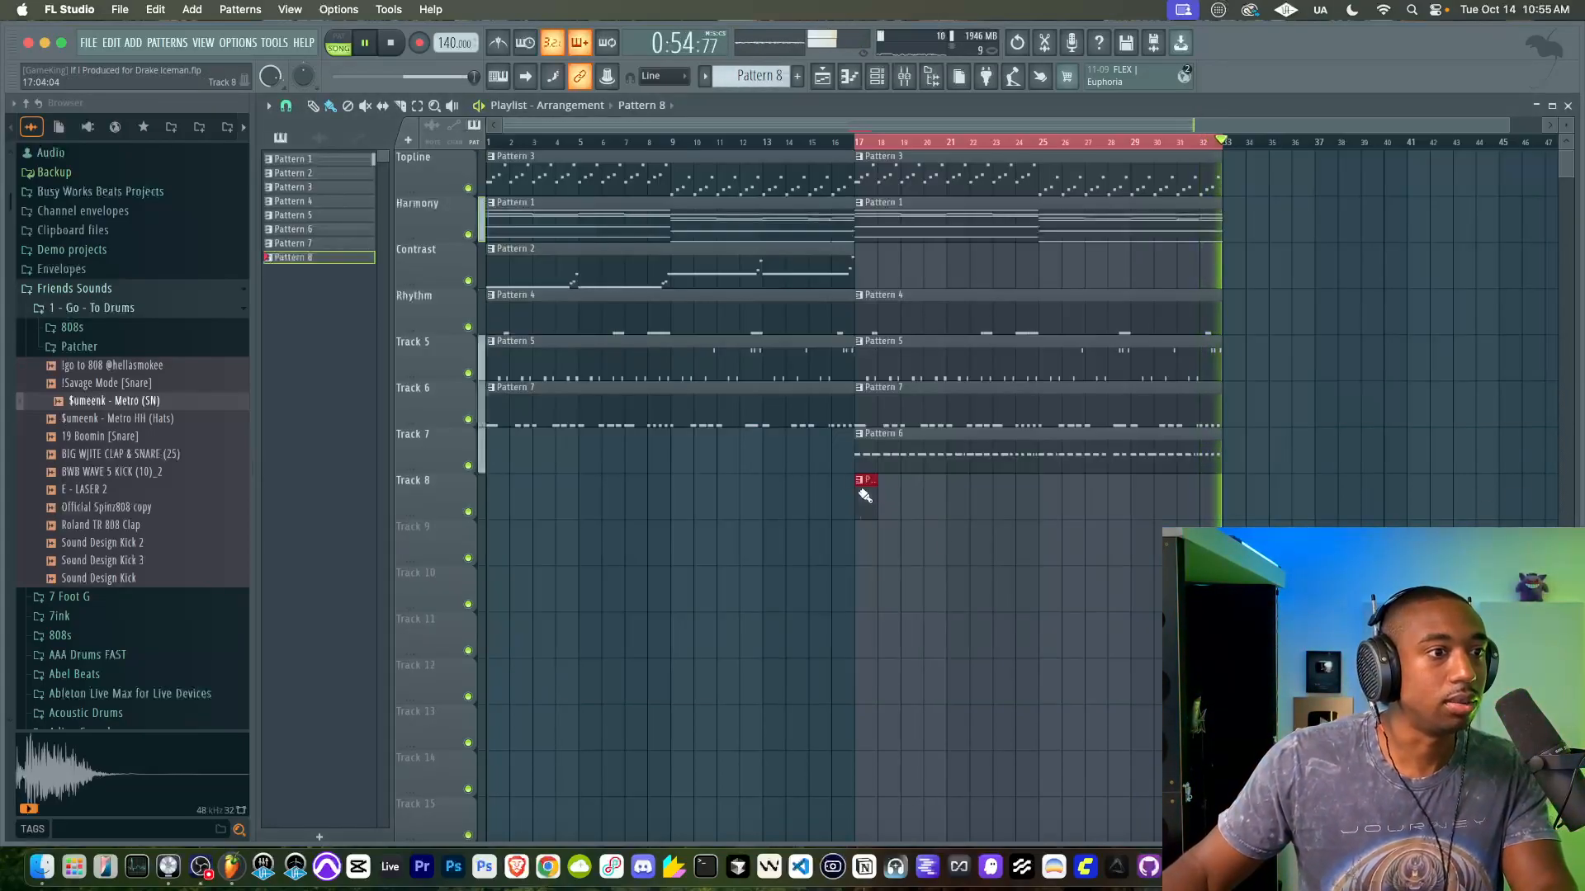
pyautogui.click(912, 502)
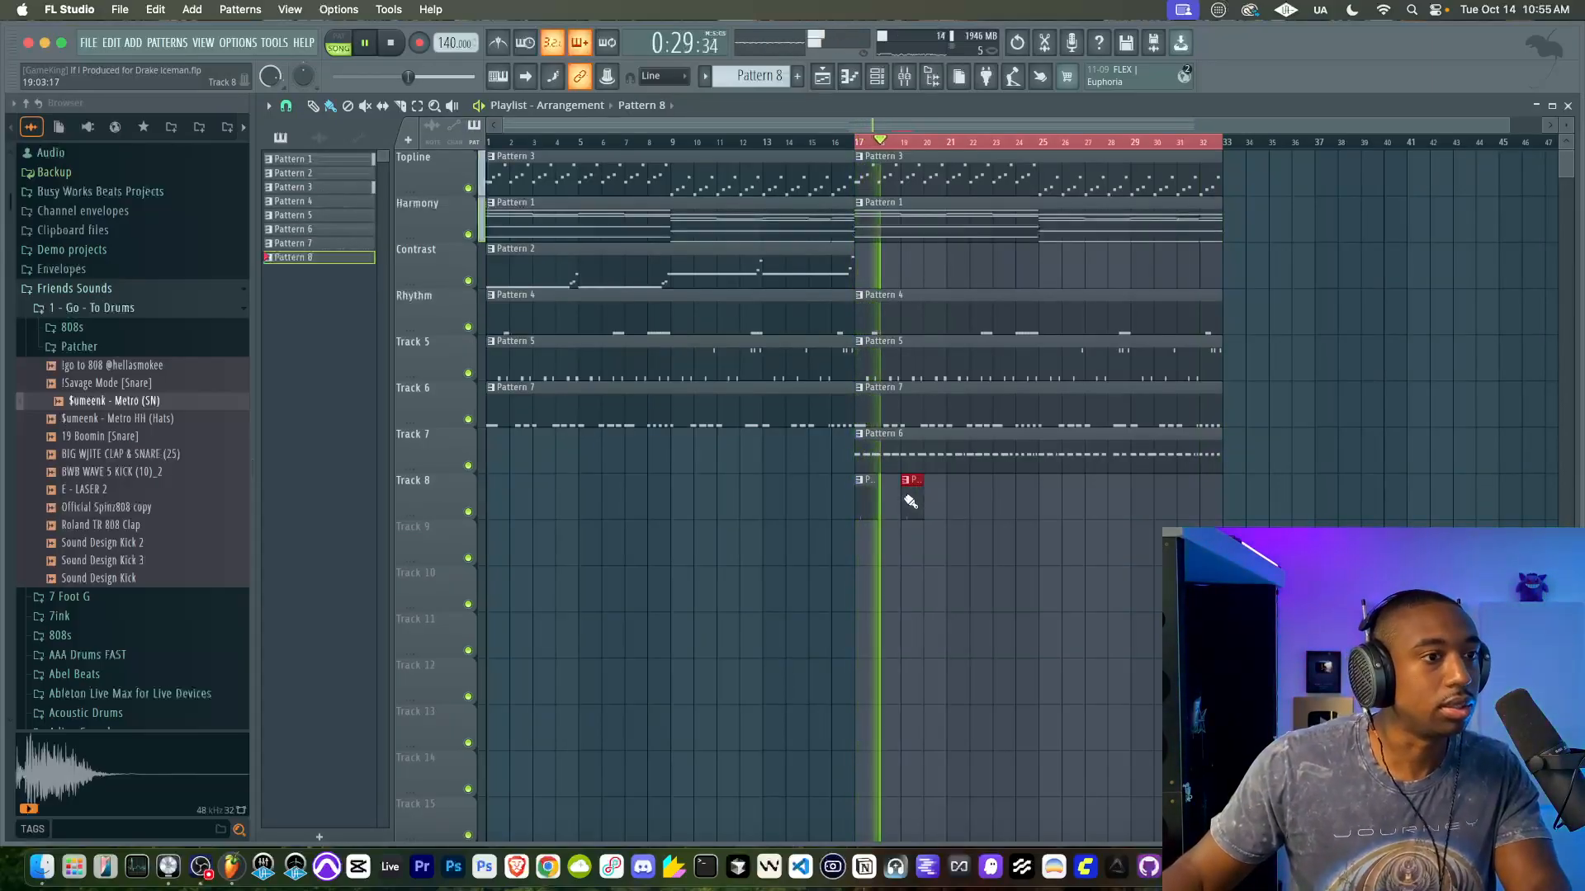
pyautogui.click(954, 504)
pyautogui.click(1001, 503)
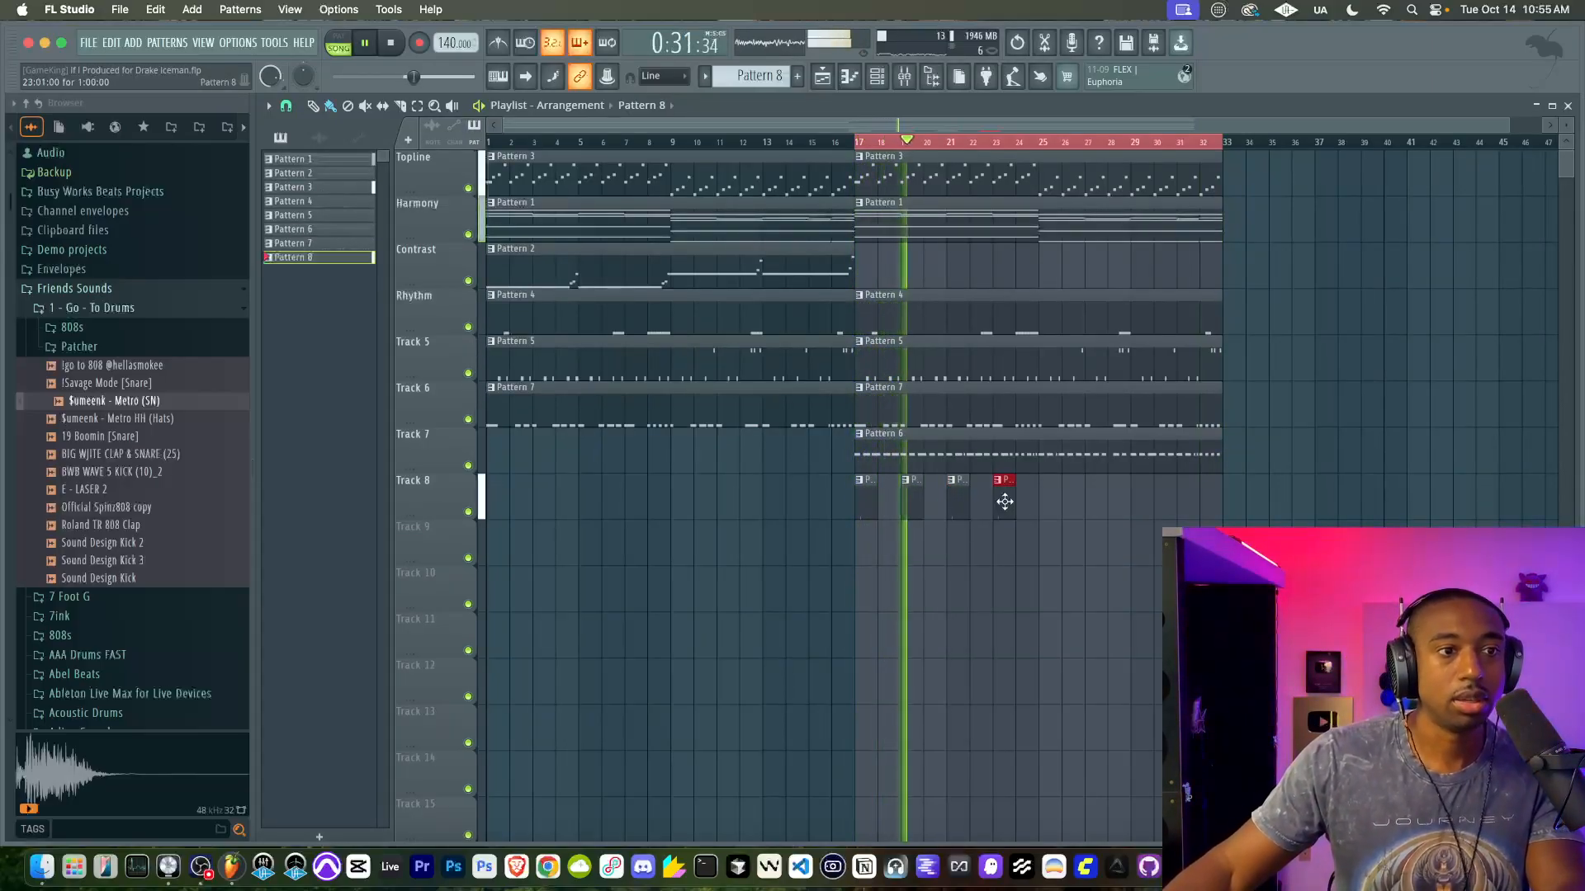
pyautogui.click(1048, 503)
pyautogui.click(1095, 503)
pyautogui.click(1142, 502)
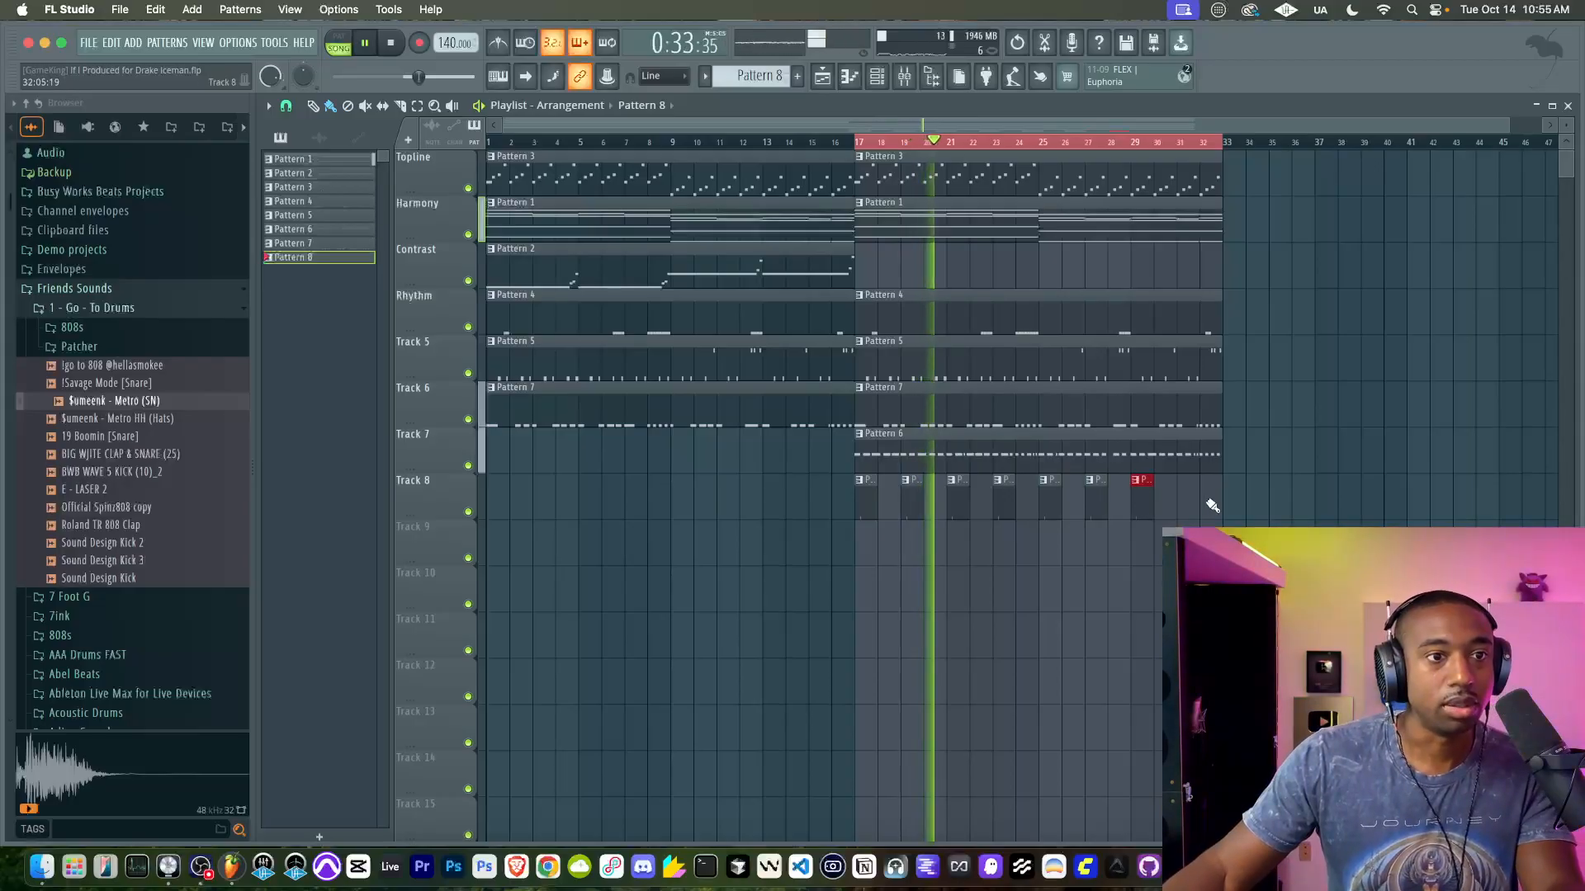
pyautogui.click(1189, 503)
# Step: In new Pattern 9, fill every 2 steps of the $umeenk - Metro HH (Hats) channel across two bars
pyautogui.click(877, 76)
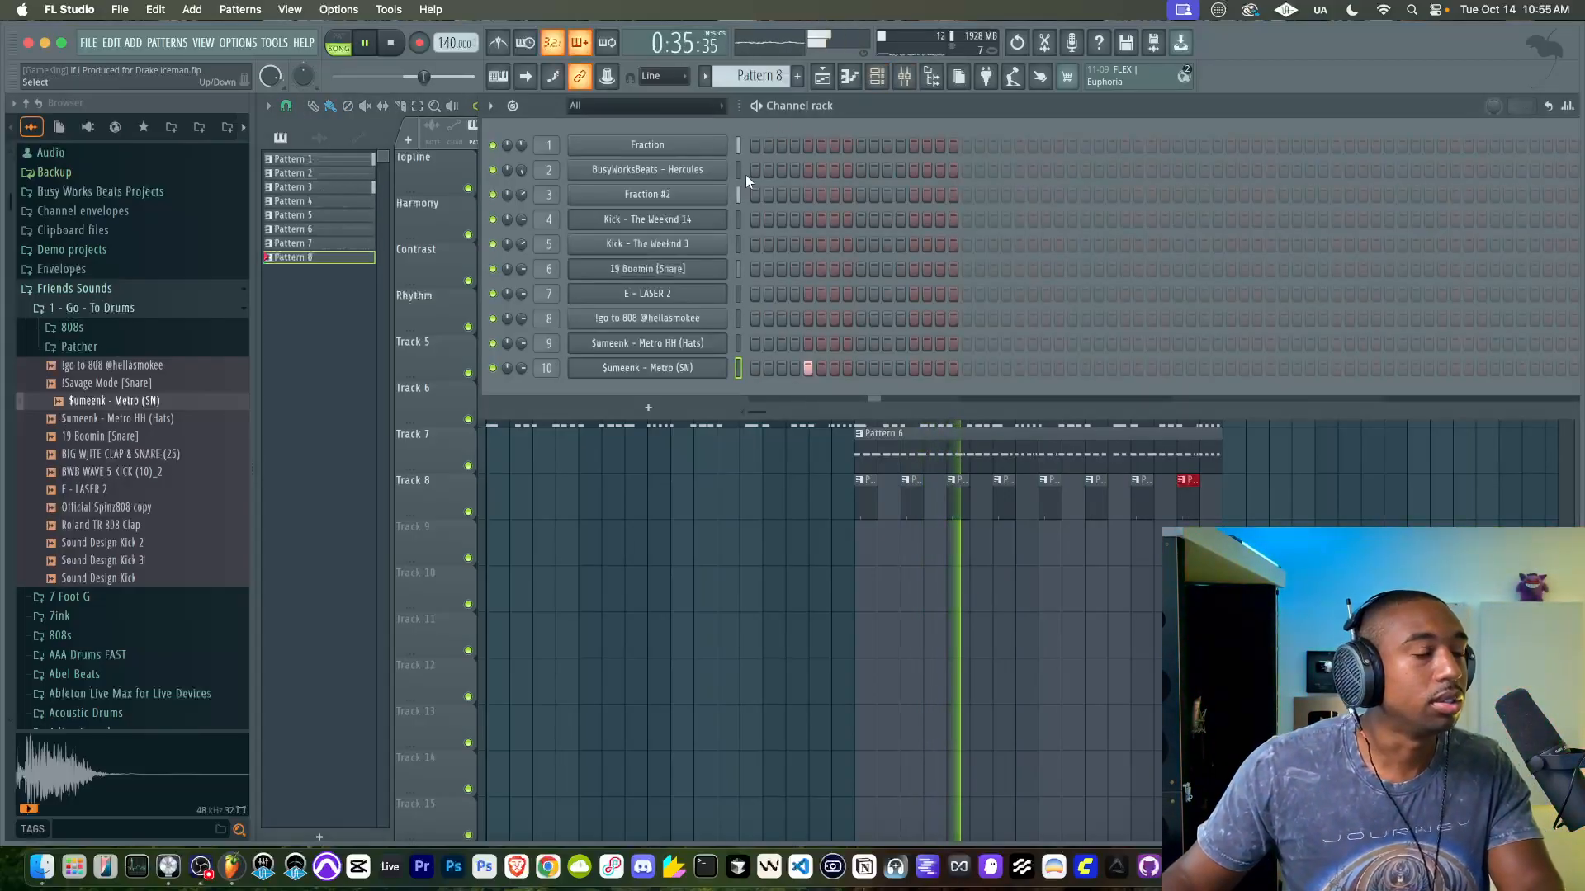
pyautogui.click(797, 76)
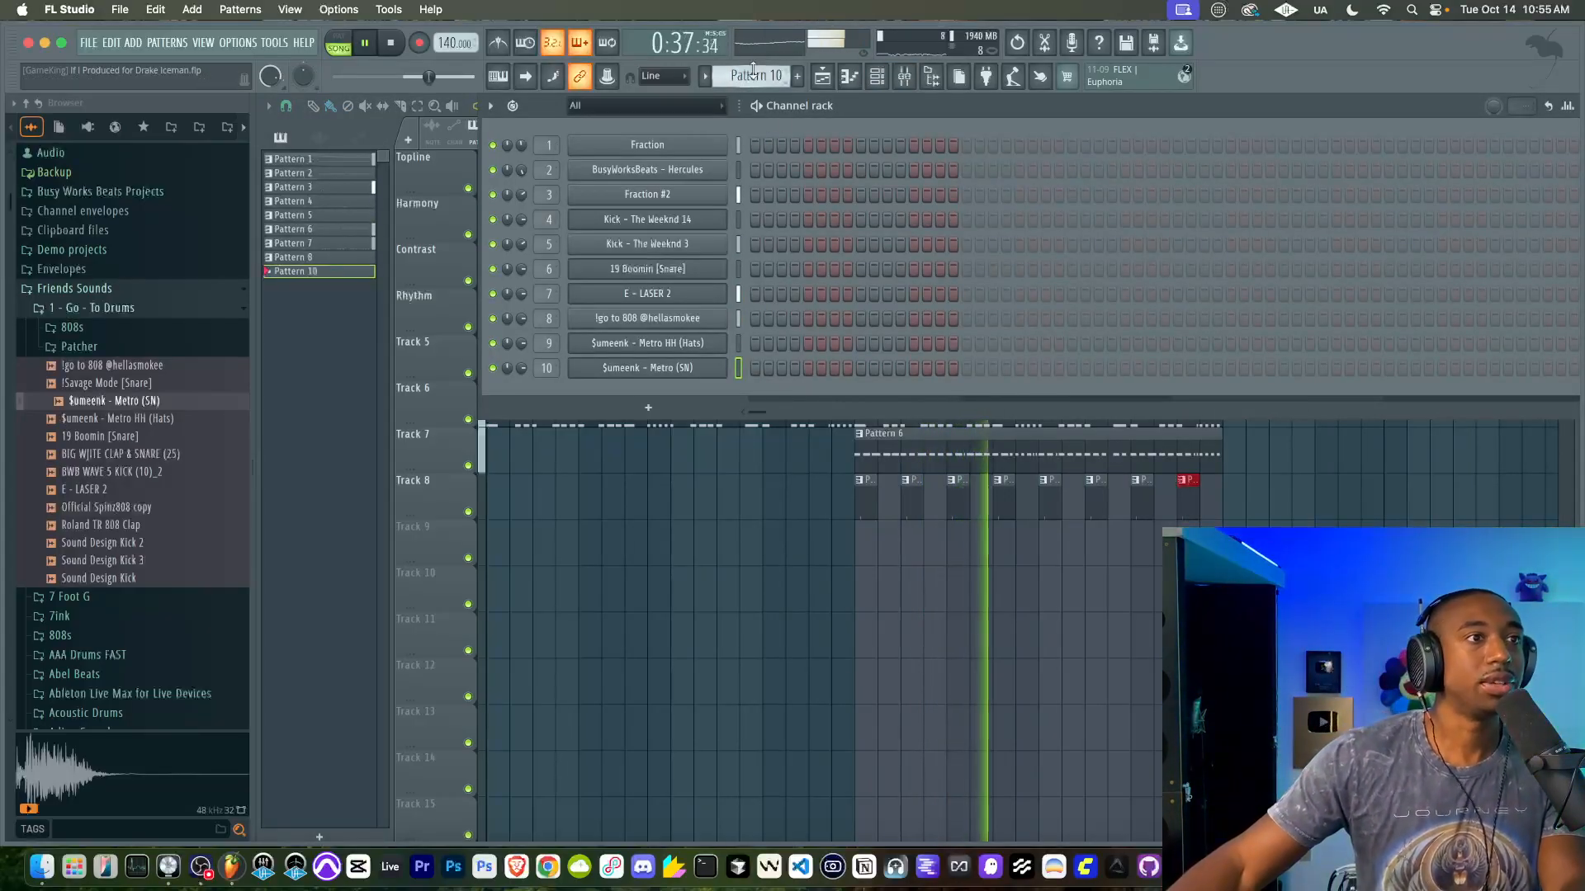
pyautogui.rightClick(685, 340)
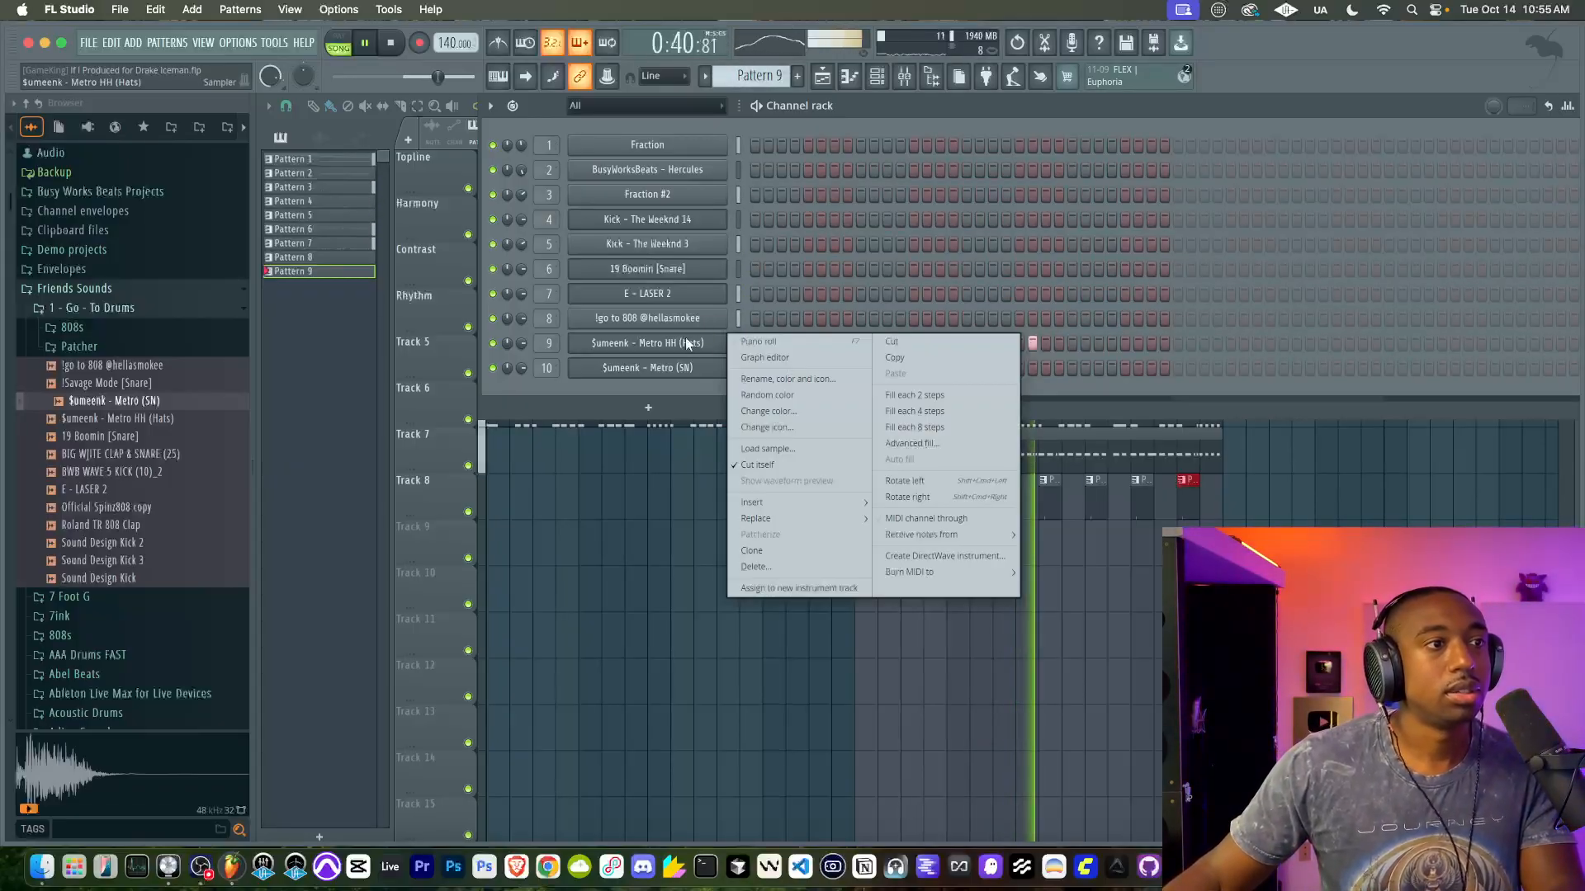
pyautogui.click(914, 394)
# Step: Place Pattern 9 repeatedly on Track 9 so the hats cover bar 17 to bar 33
pyautogui.press('F5')
pyautogui.click(876, 556)
pyautogui.moveTo(876, 556)
pyautogui.mouseDown()
pyautogui.moveTo(1136, 531)
pyautogui.moveTo(1189, 546)
pyautogui.mouseUp()
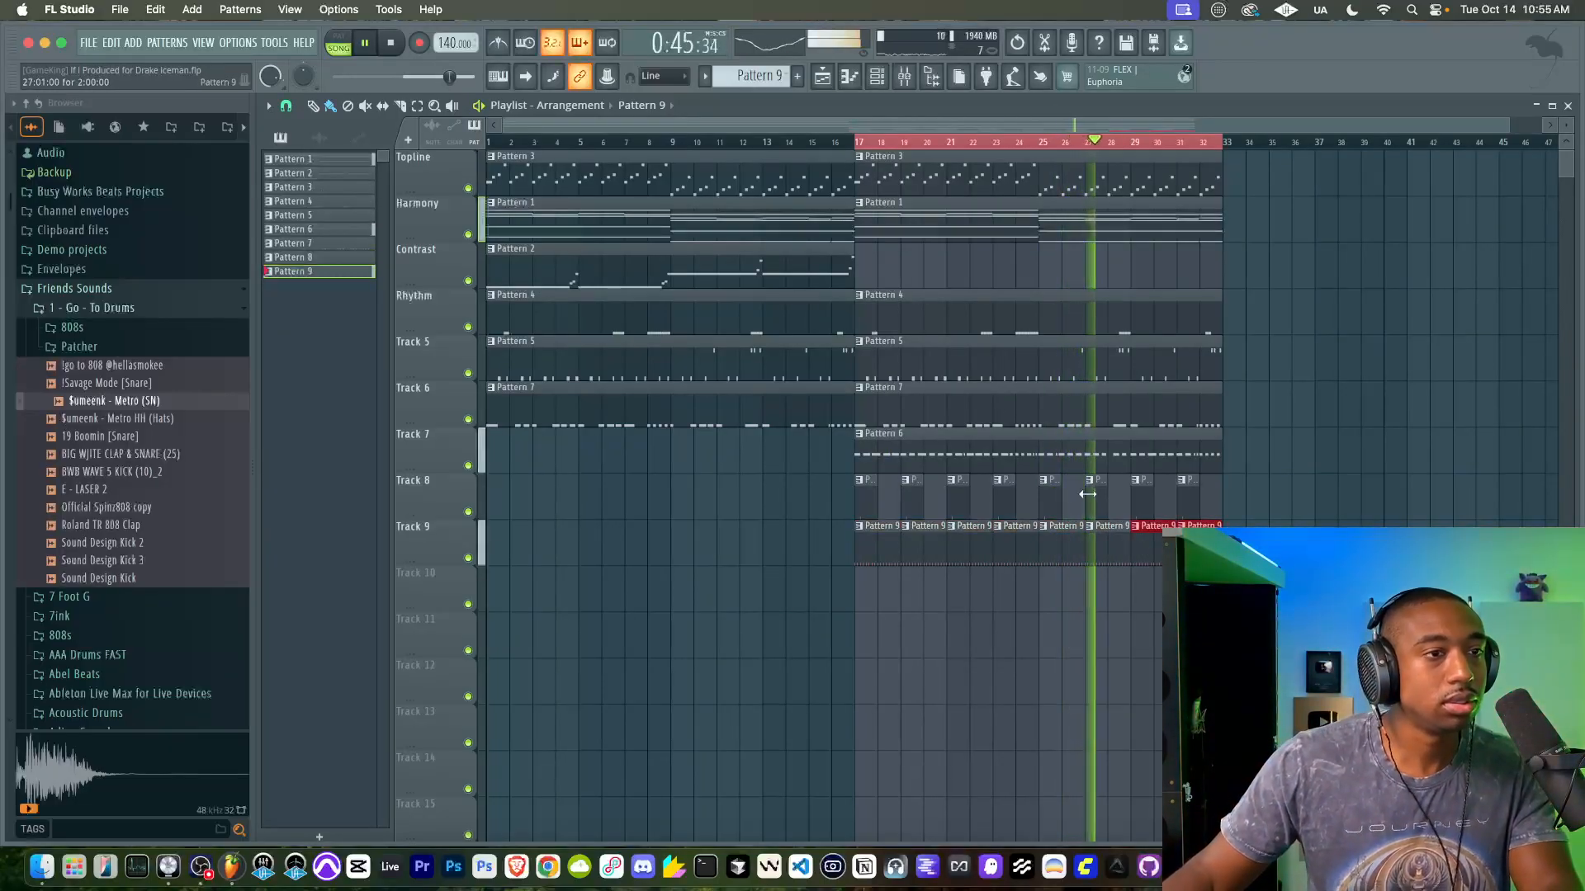
# Step: Clear the playlist's loop selection over the second 16-bar section
pyautogui.click(877, 76)
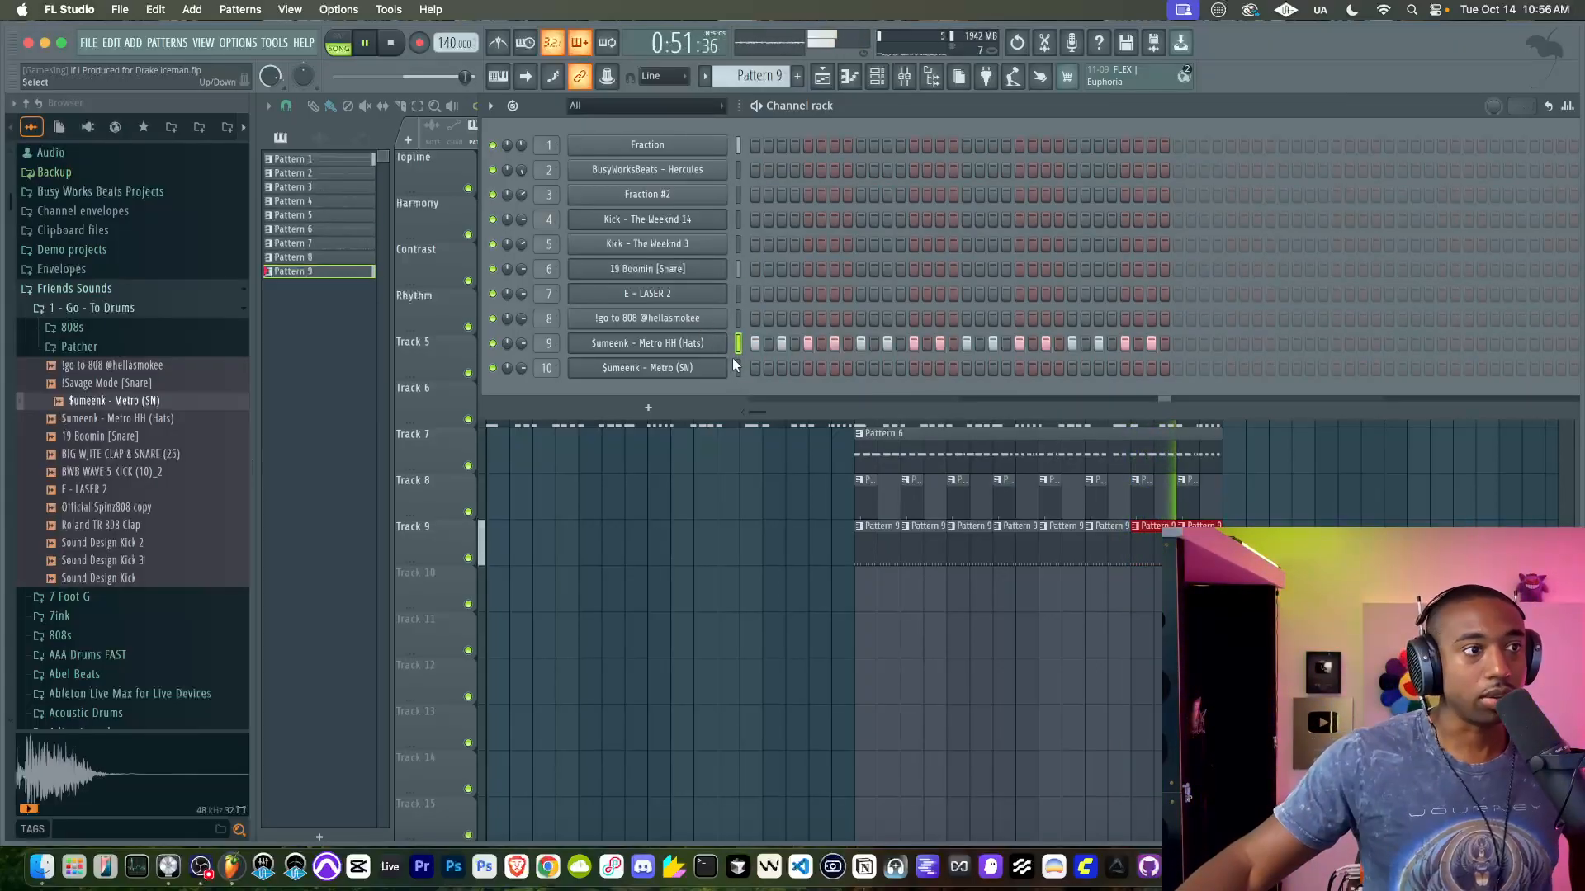
pyautogui.press('F6')
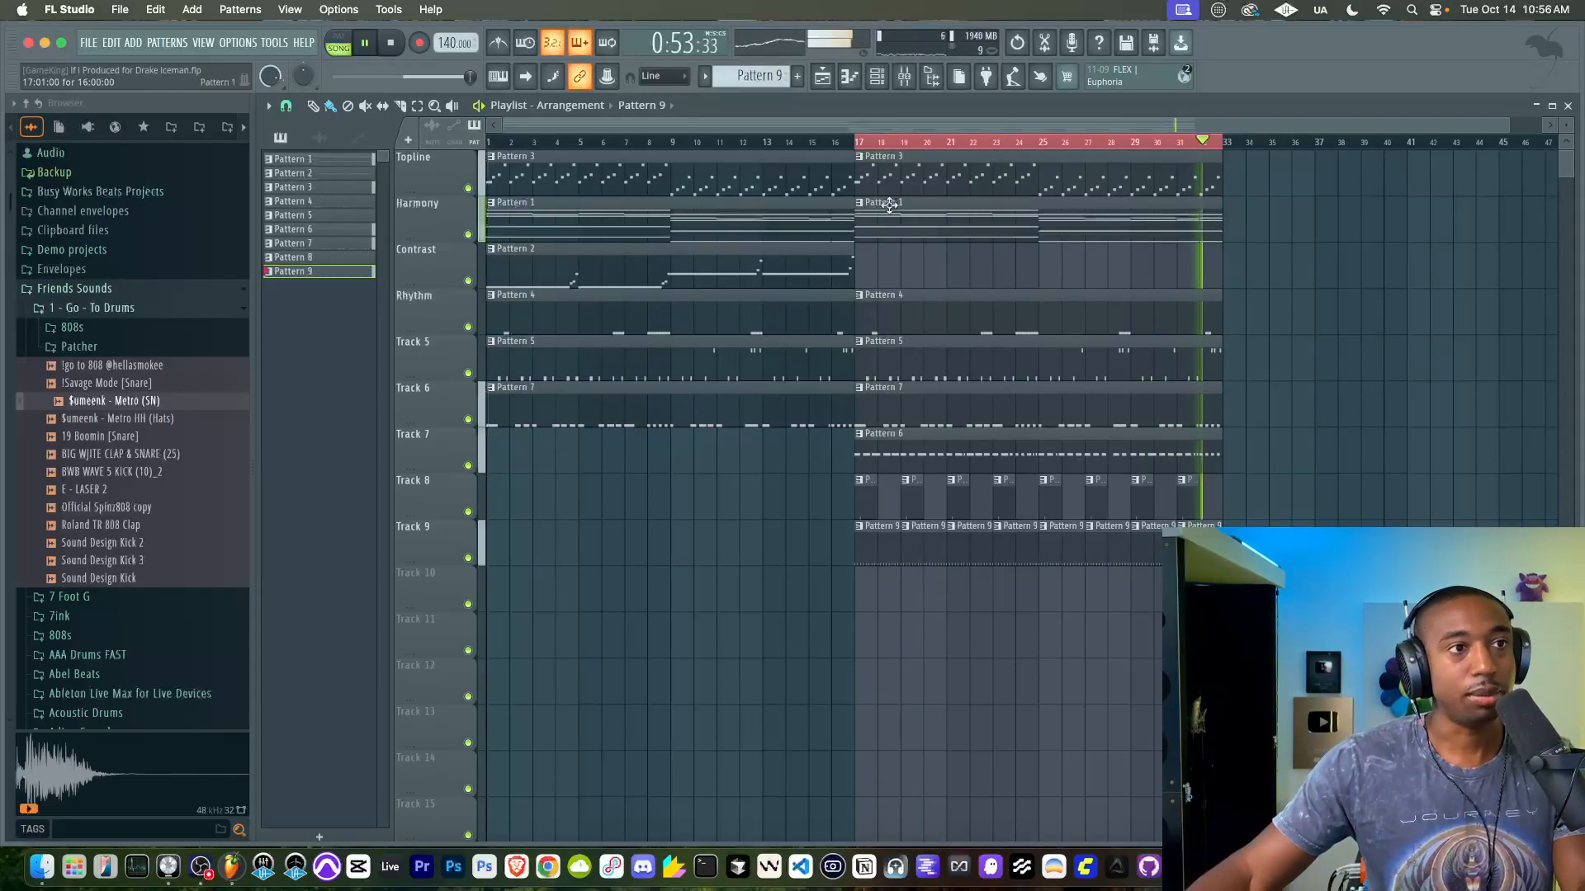
pyautogui.rightClick(903, 145)
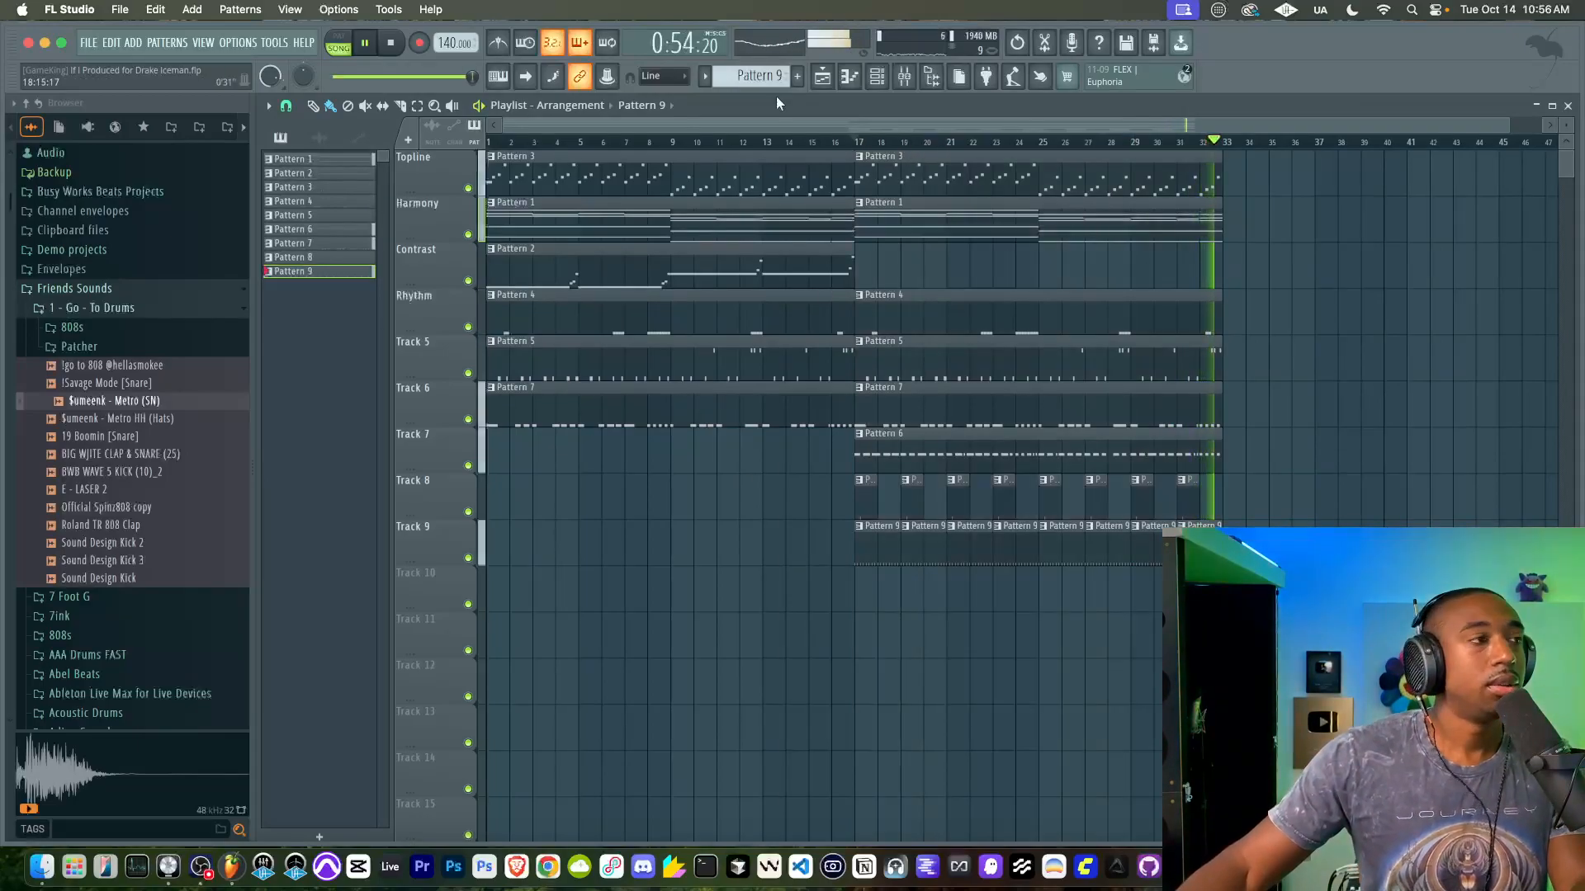
pyautogui.click(904, 76)
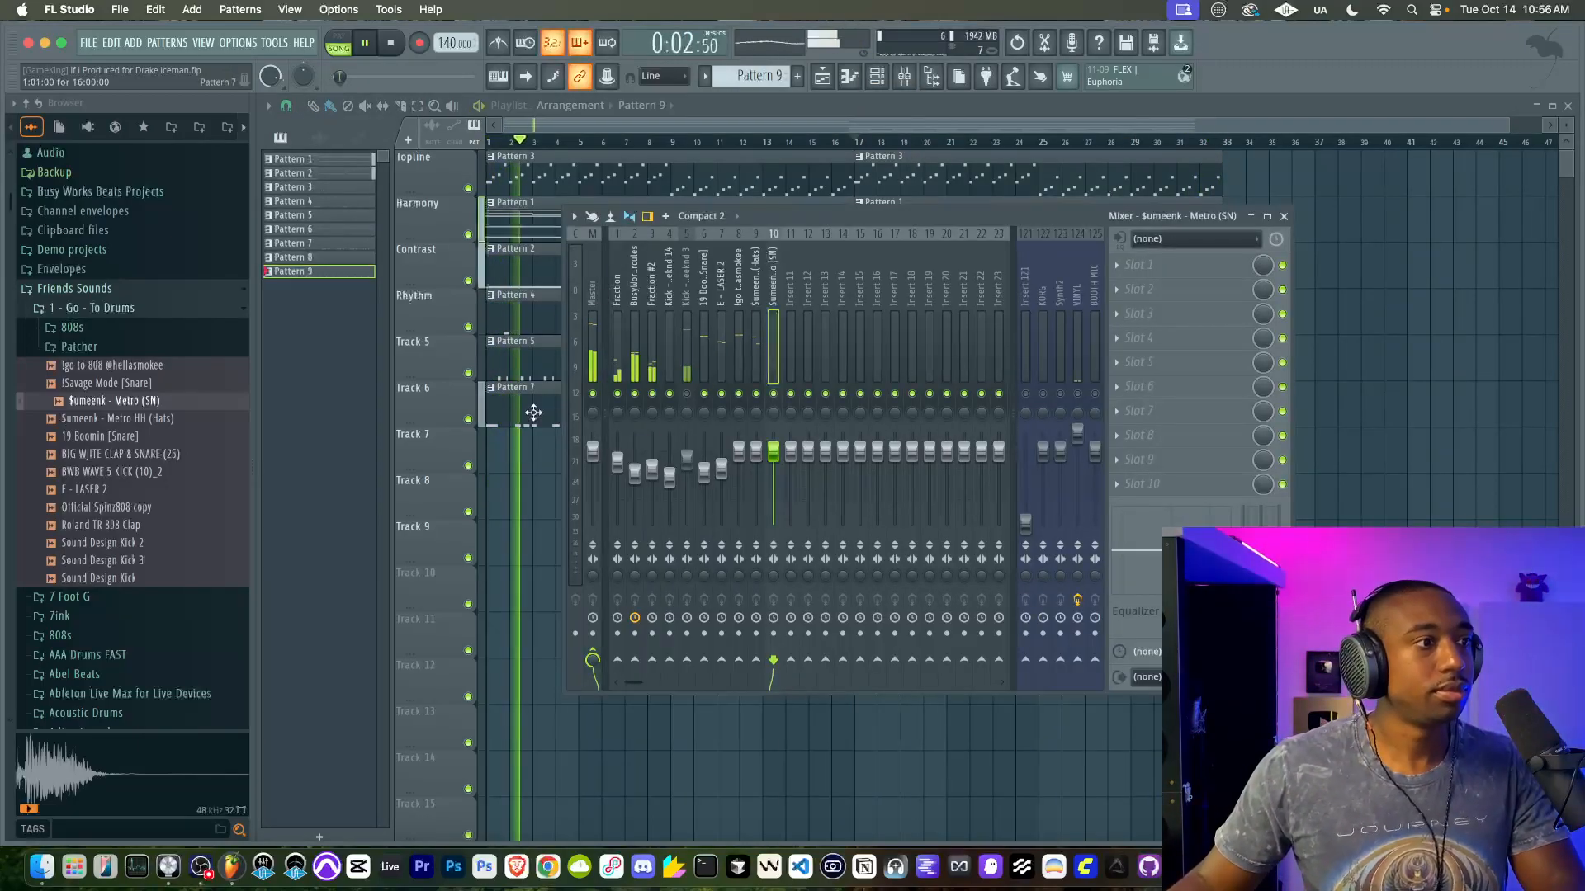
pyautogui.rightClick(535, 453)
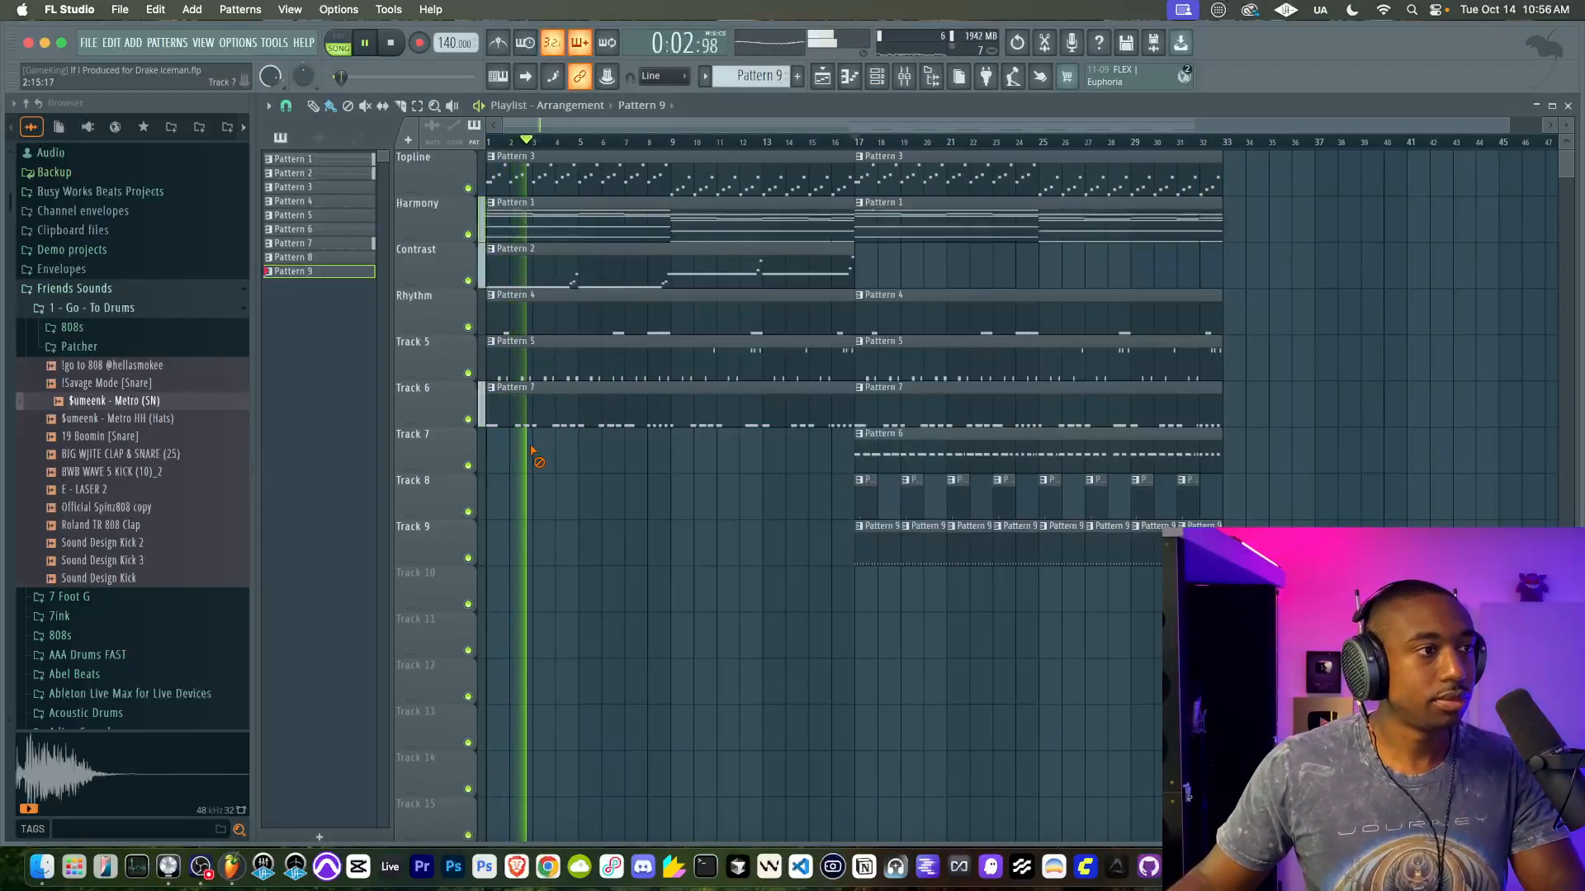
# Step: Try raising the volumes of the Fraction, BusyWorksBeats - Hercules and Fraction #2 mixer tracks together
pyautogui.click(903, 76)
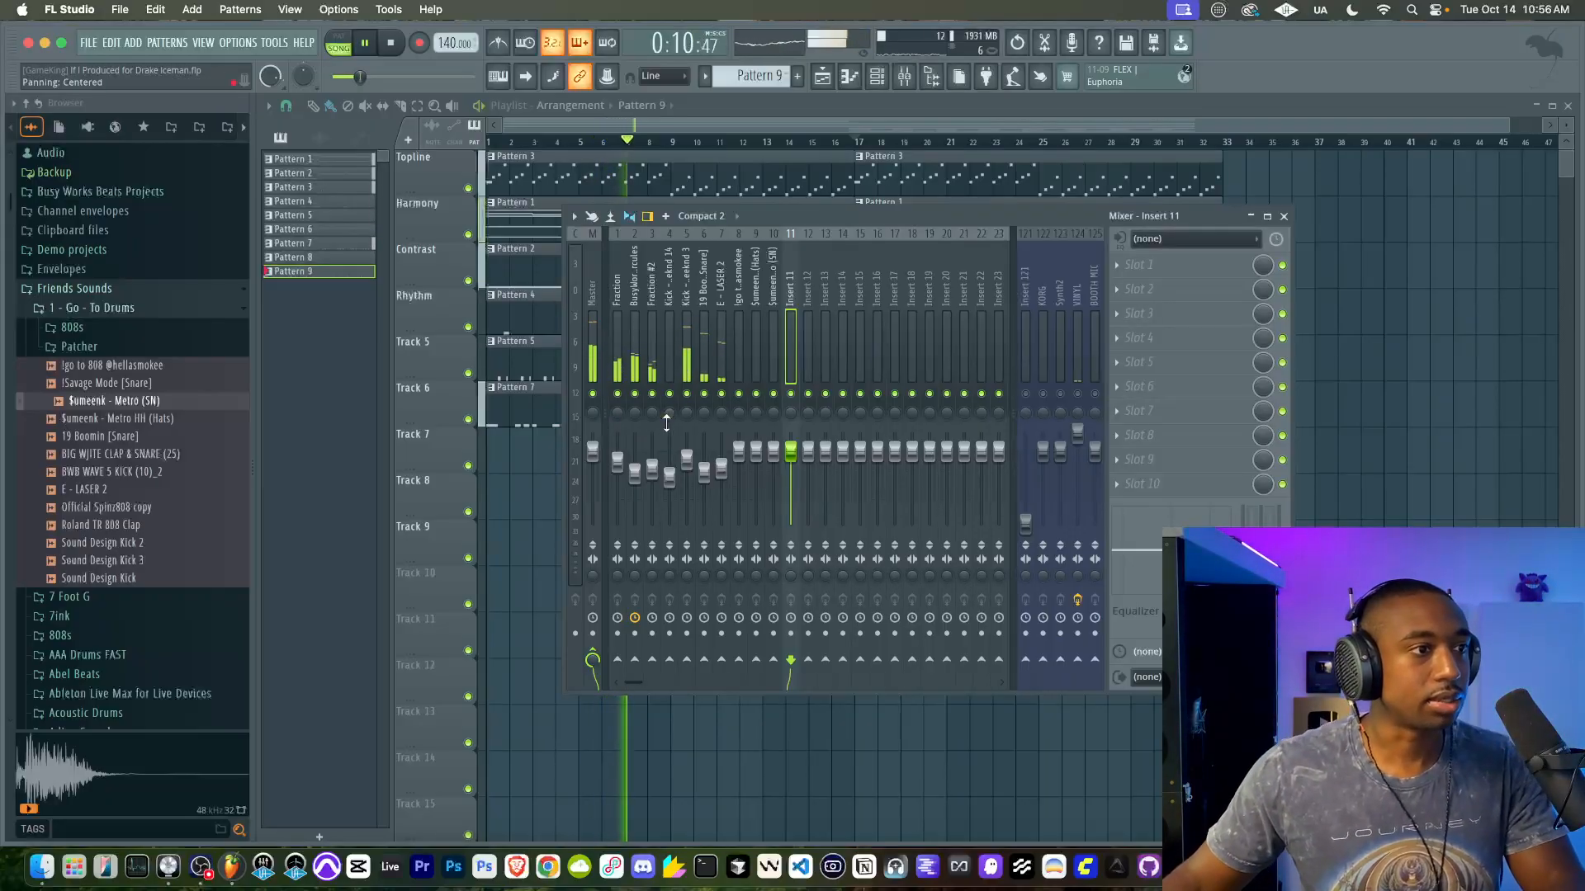
pyautogui.moveTo(658, 348); pyautogui.dragTo(609, 355)
pyautogui.moveTo(649, 465); pyautogui.dragTo(651, 454)
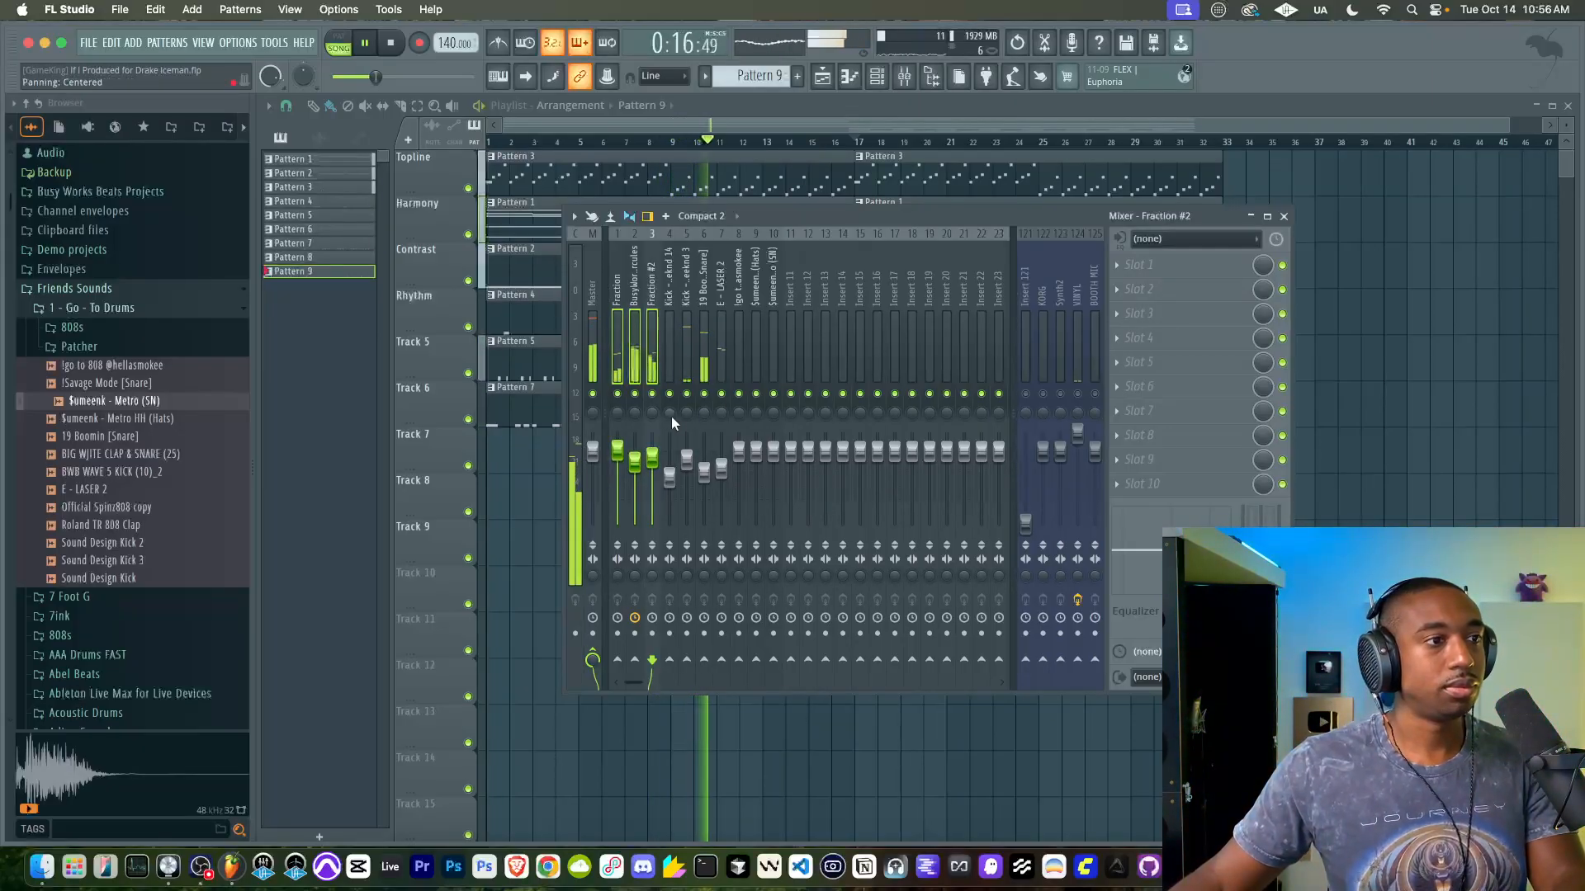
pyautogui.click(632, 369)
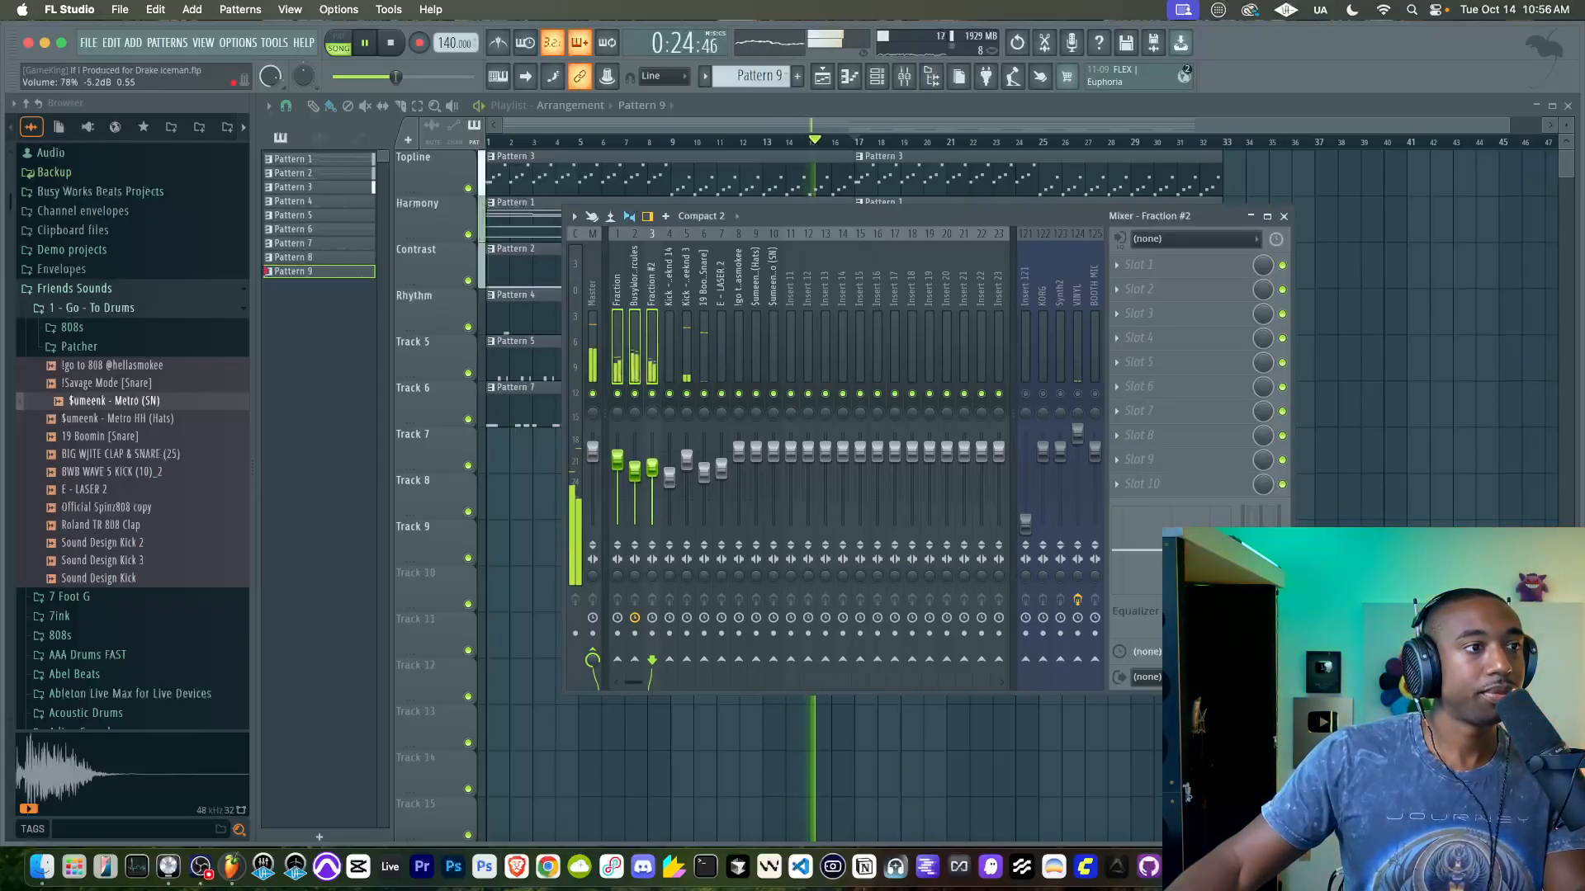
# Step: Raise the volumes of the Fraction #2 and Fraction mixer tracks slightly together
pyautogui.click(649, 356)
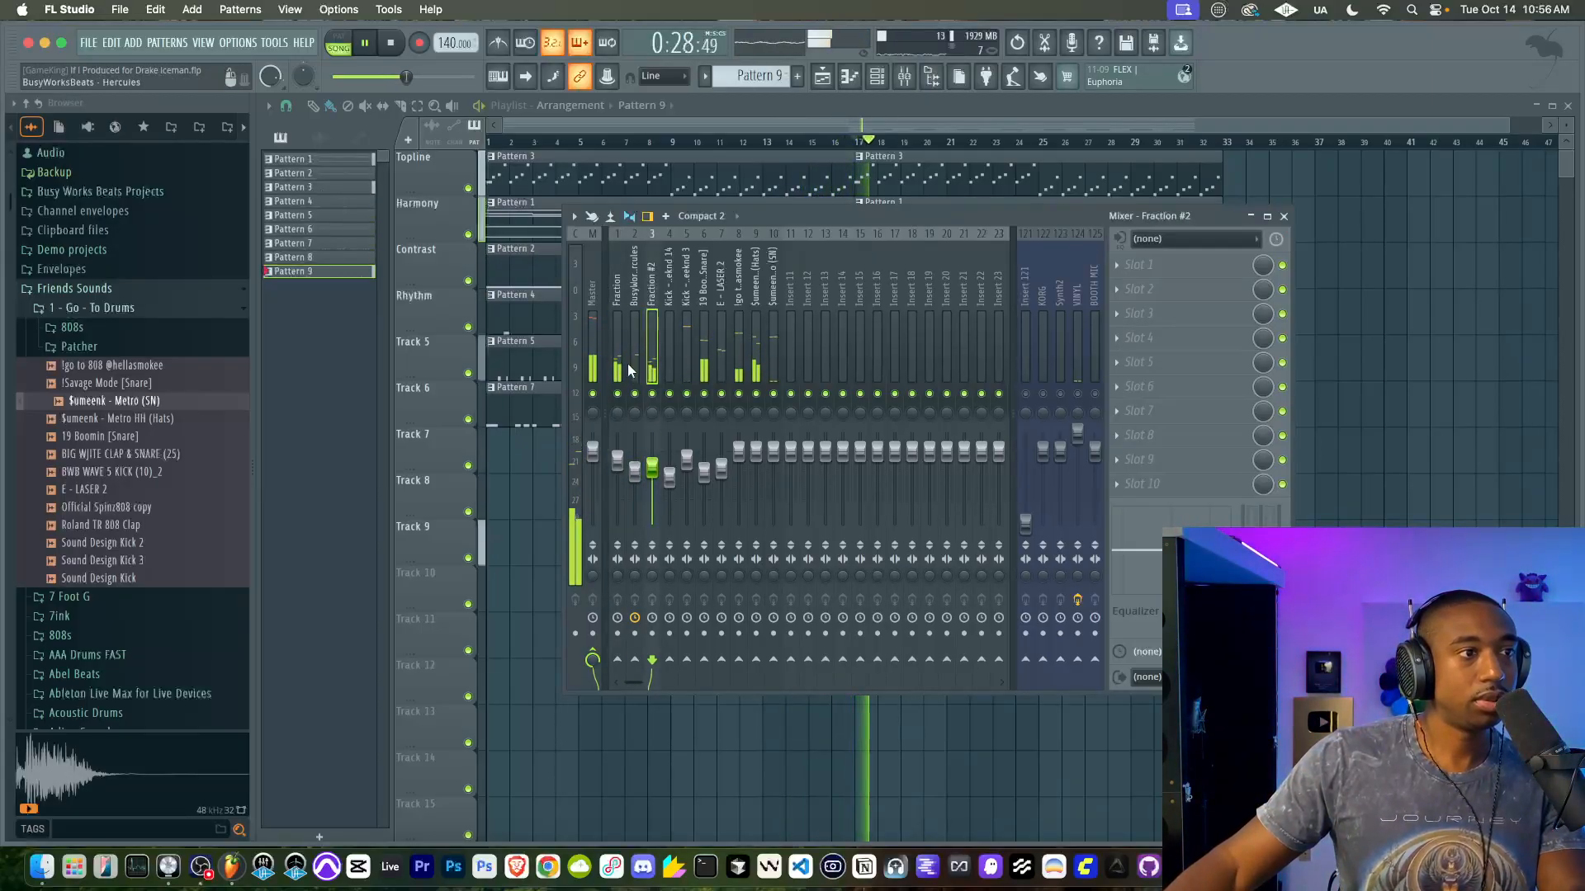
pyautogui.keyDown('ctrl'); pyautogui.click(621, 363); pyautogui.keyUp('ctrl')
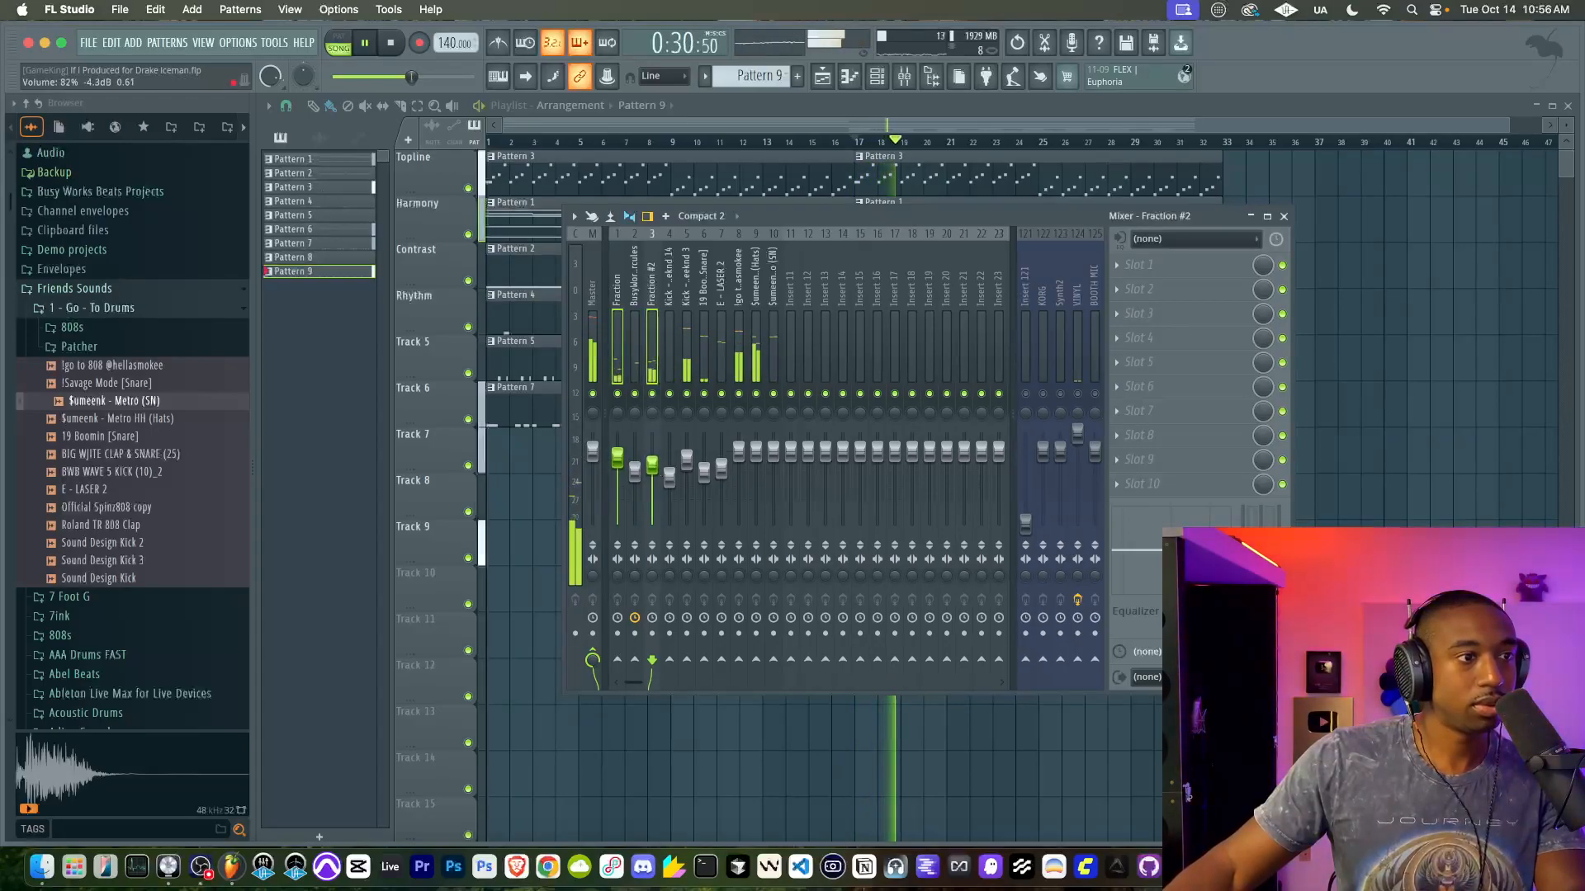
# Step: Add an extra $umeenk - Metro HH (Hats) hit on step 4 of Pattern 9
pyautogui.click(851, 77)
pyautogui.click(851, 78)
pyautogui.click(876, 77)
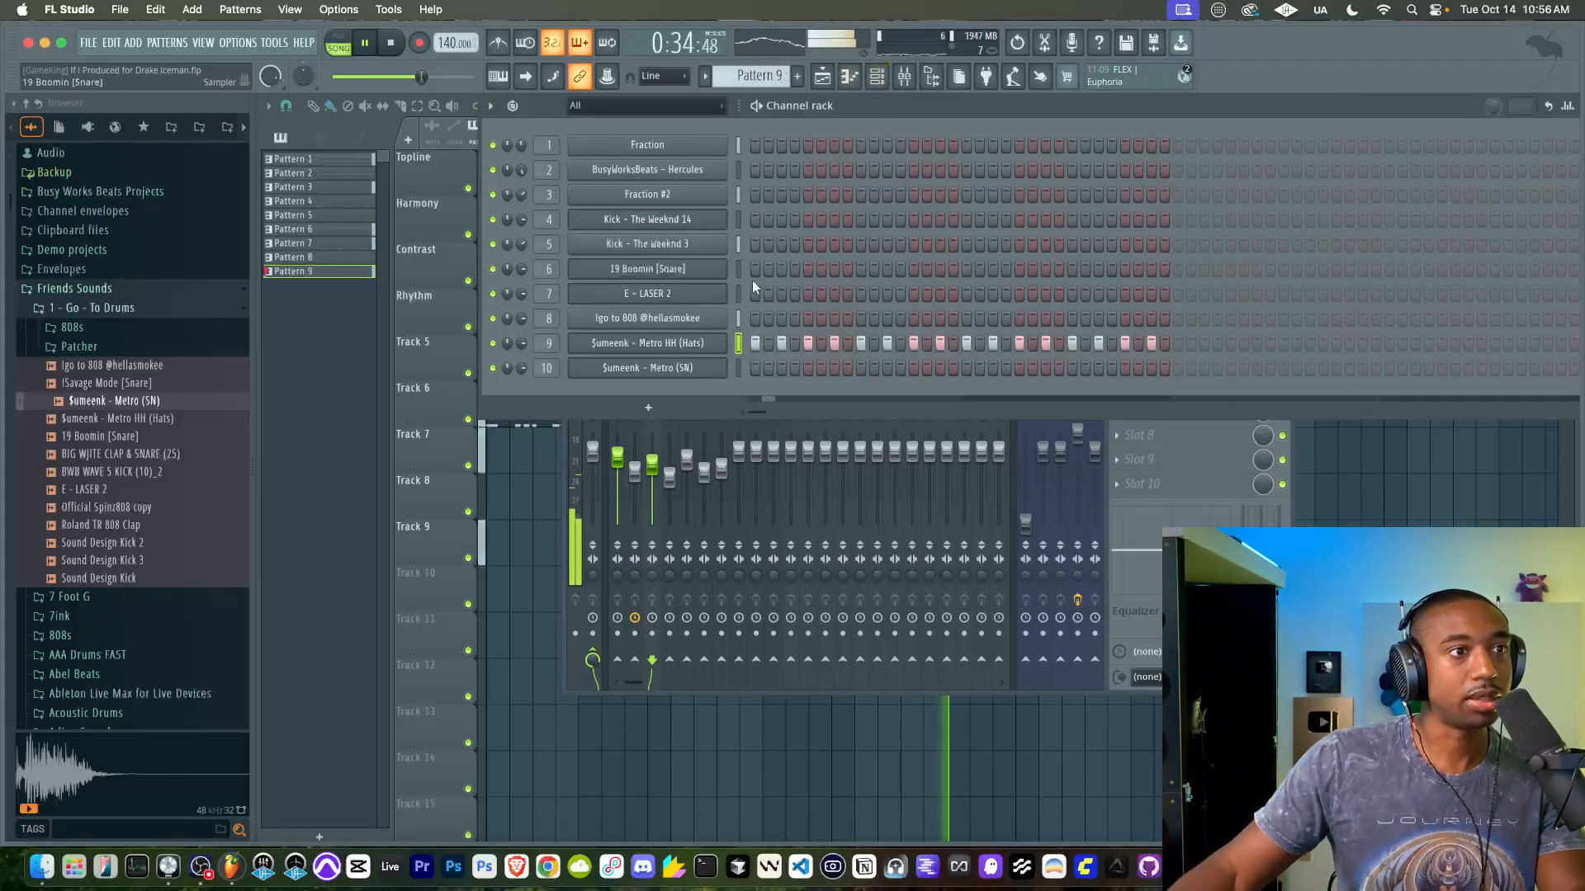
pyautogui.click(795, 344)
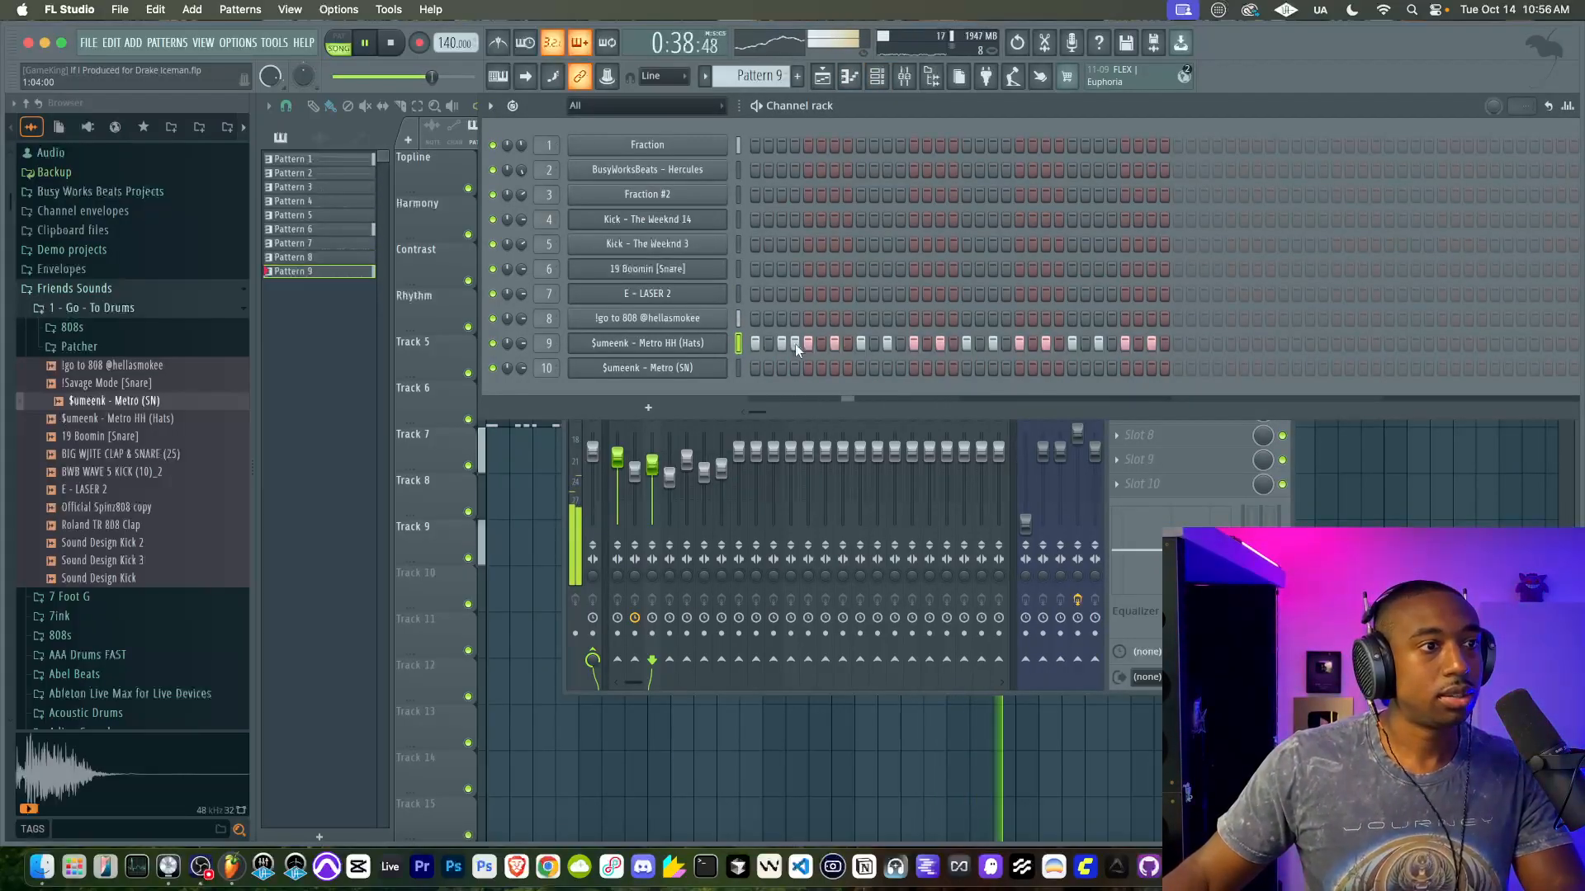
pyautogui.click(1355, 498)
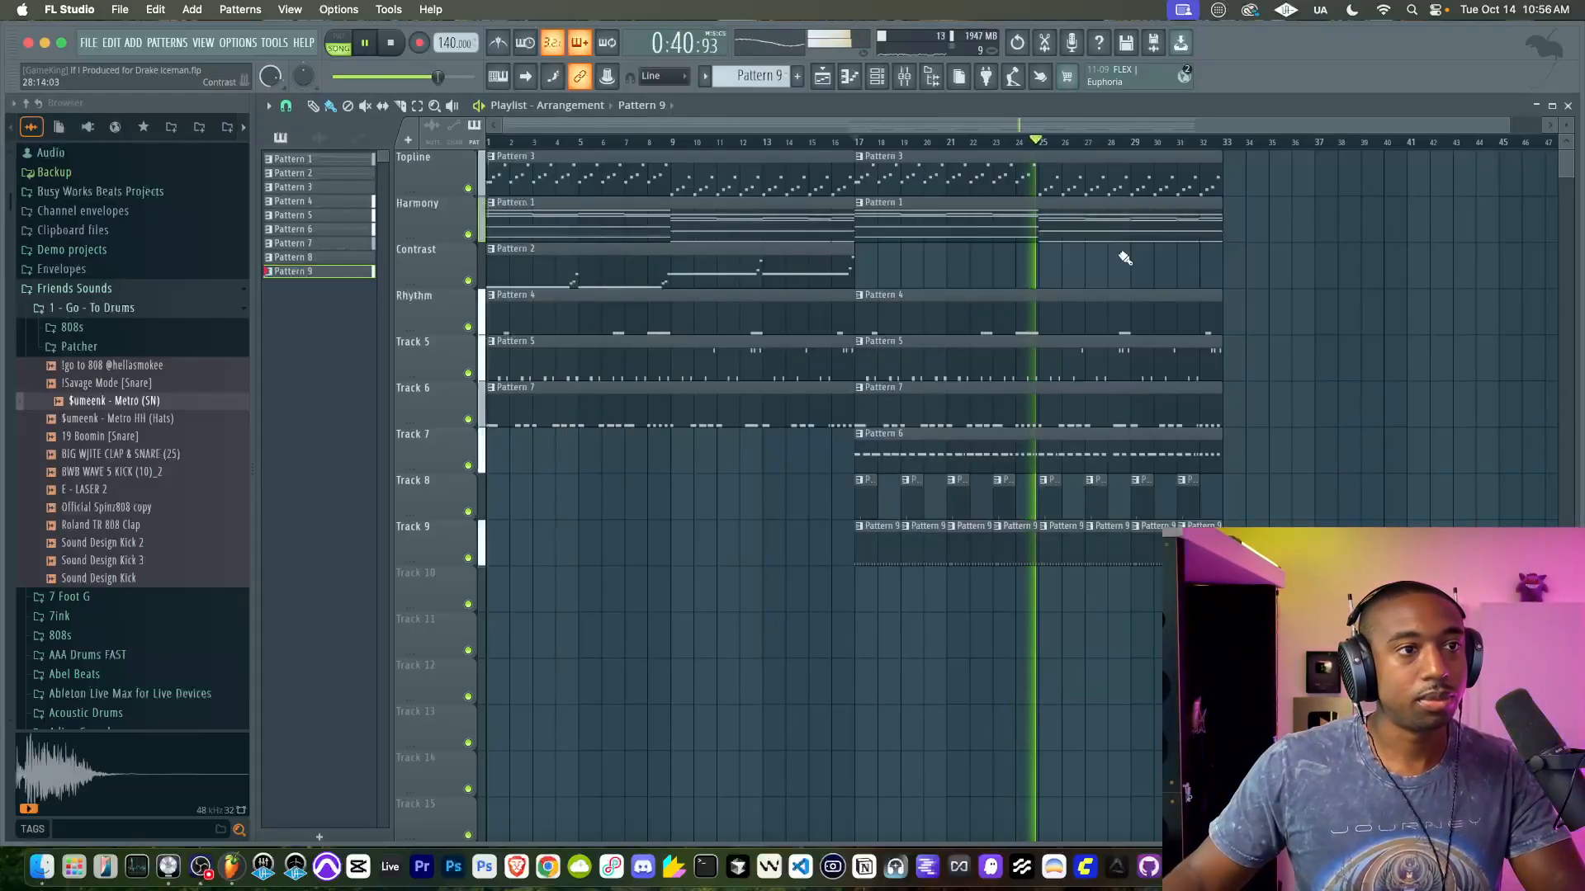
# Step: Remove the Pattern 7 clip covering bars 17 to 33 on Track 6 and replay that section
pyautogui.click(877, 79)
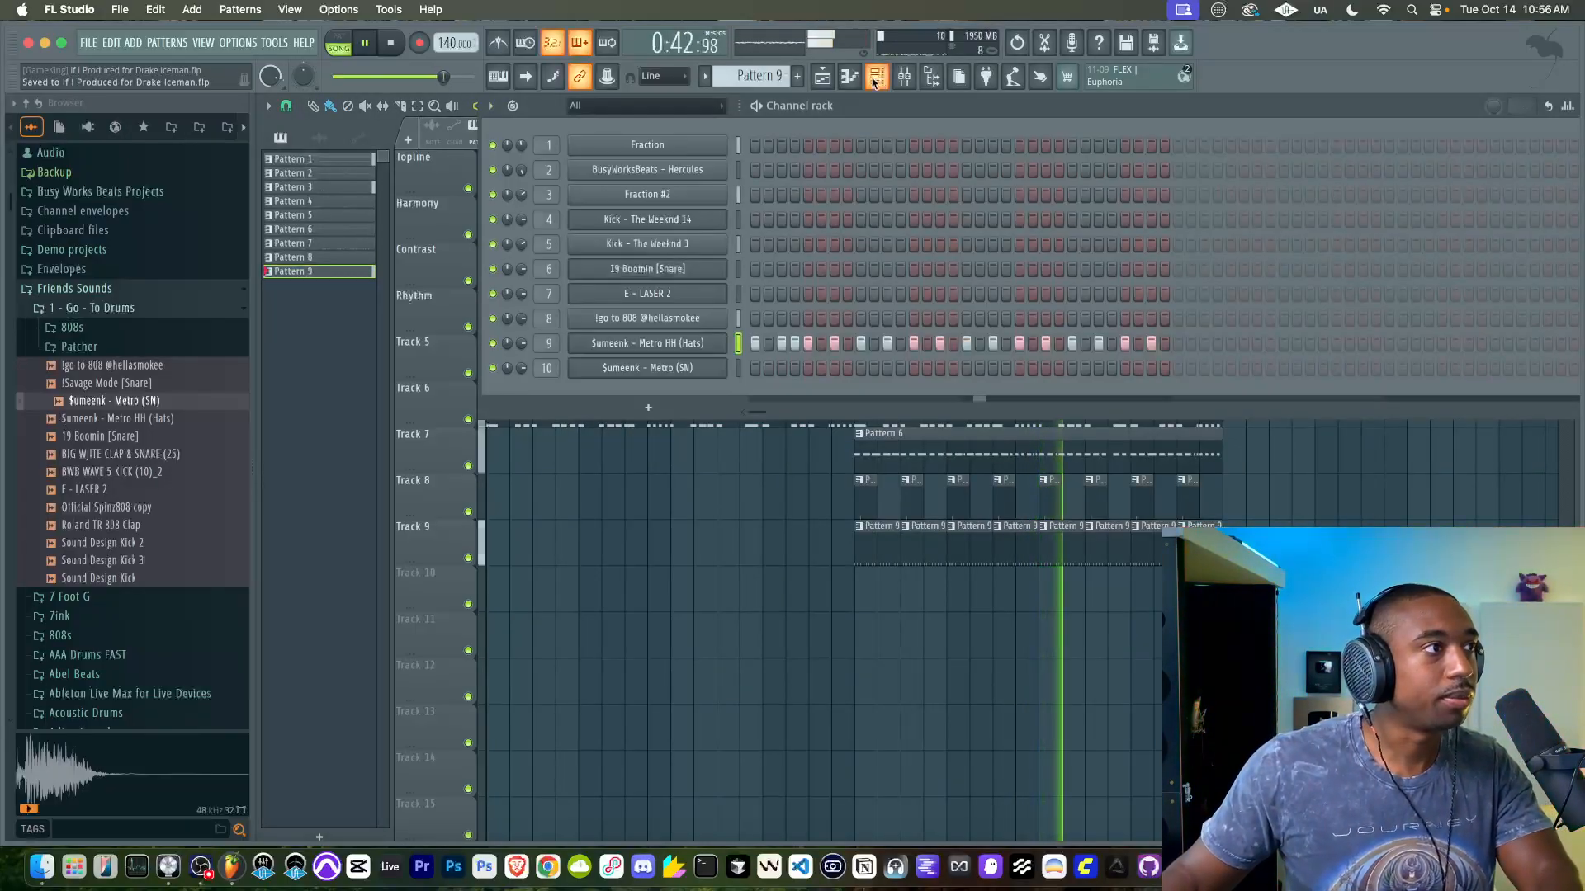
pyautogui.click(841, 419)
pyautogui.press('space')
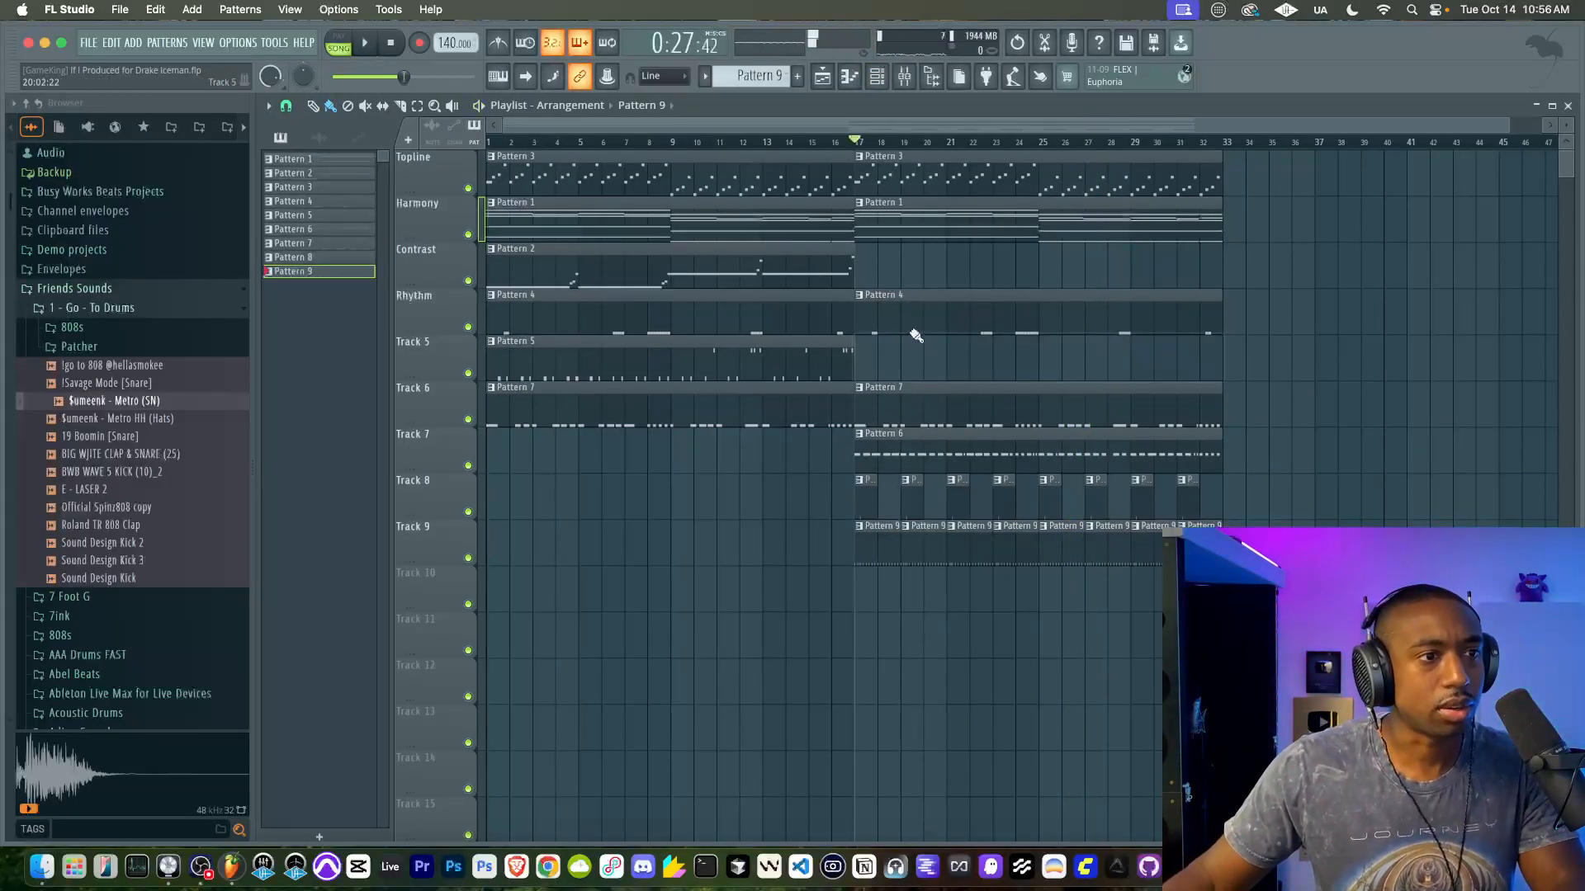
pyautogui.press('space')
pyautogui.click(903, 77)
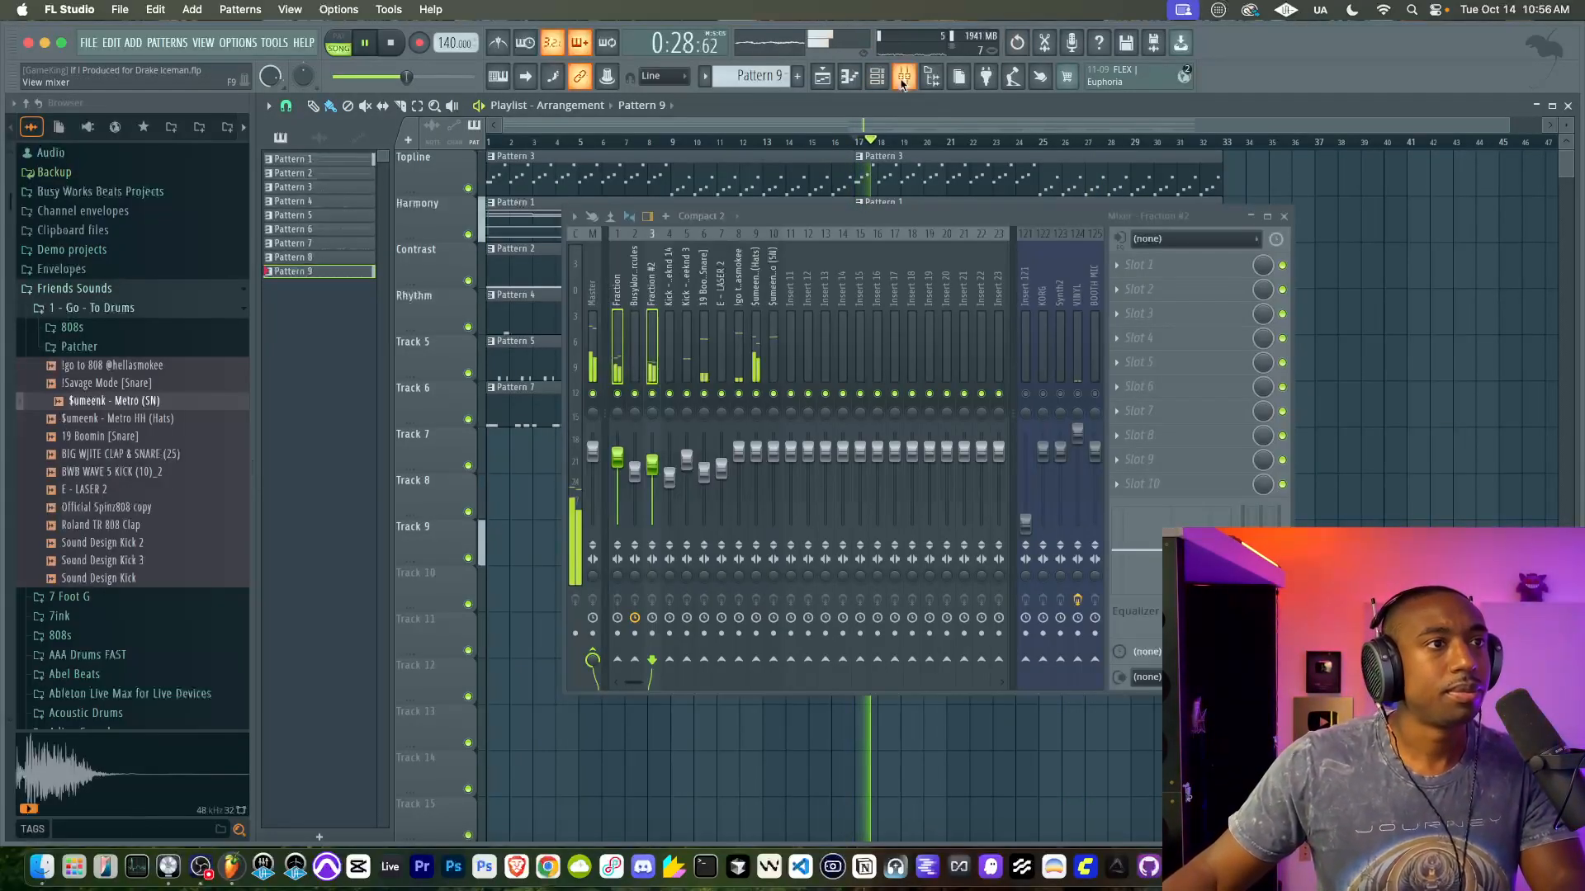
pyautogui.click(878, 77)
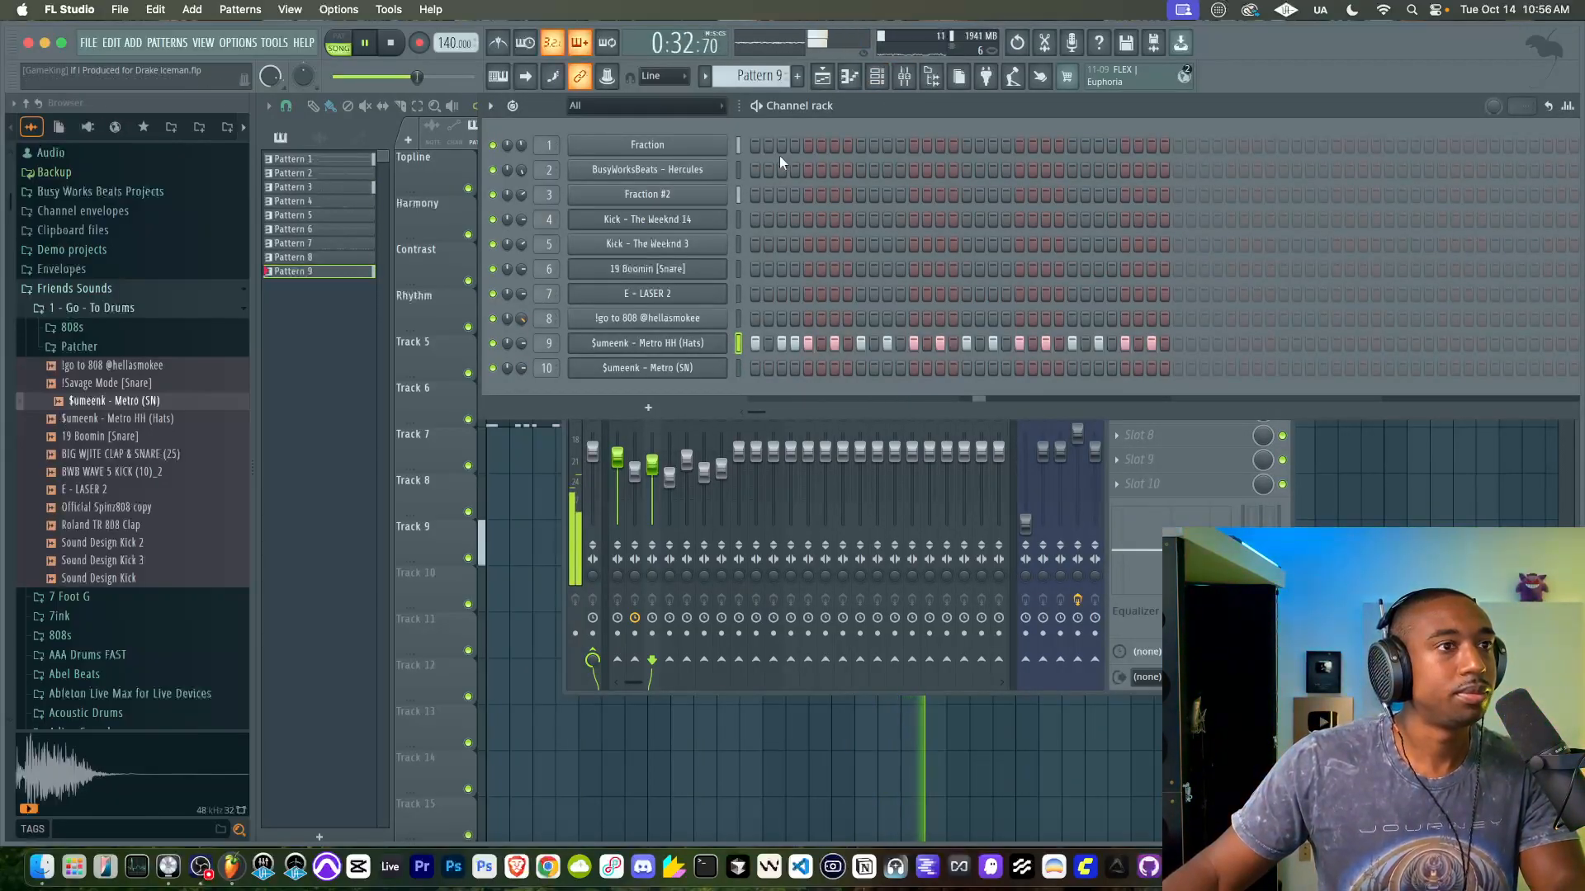
pyautogui.click(936, 78)
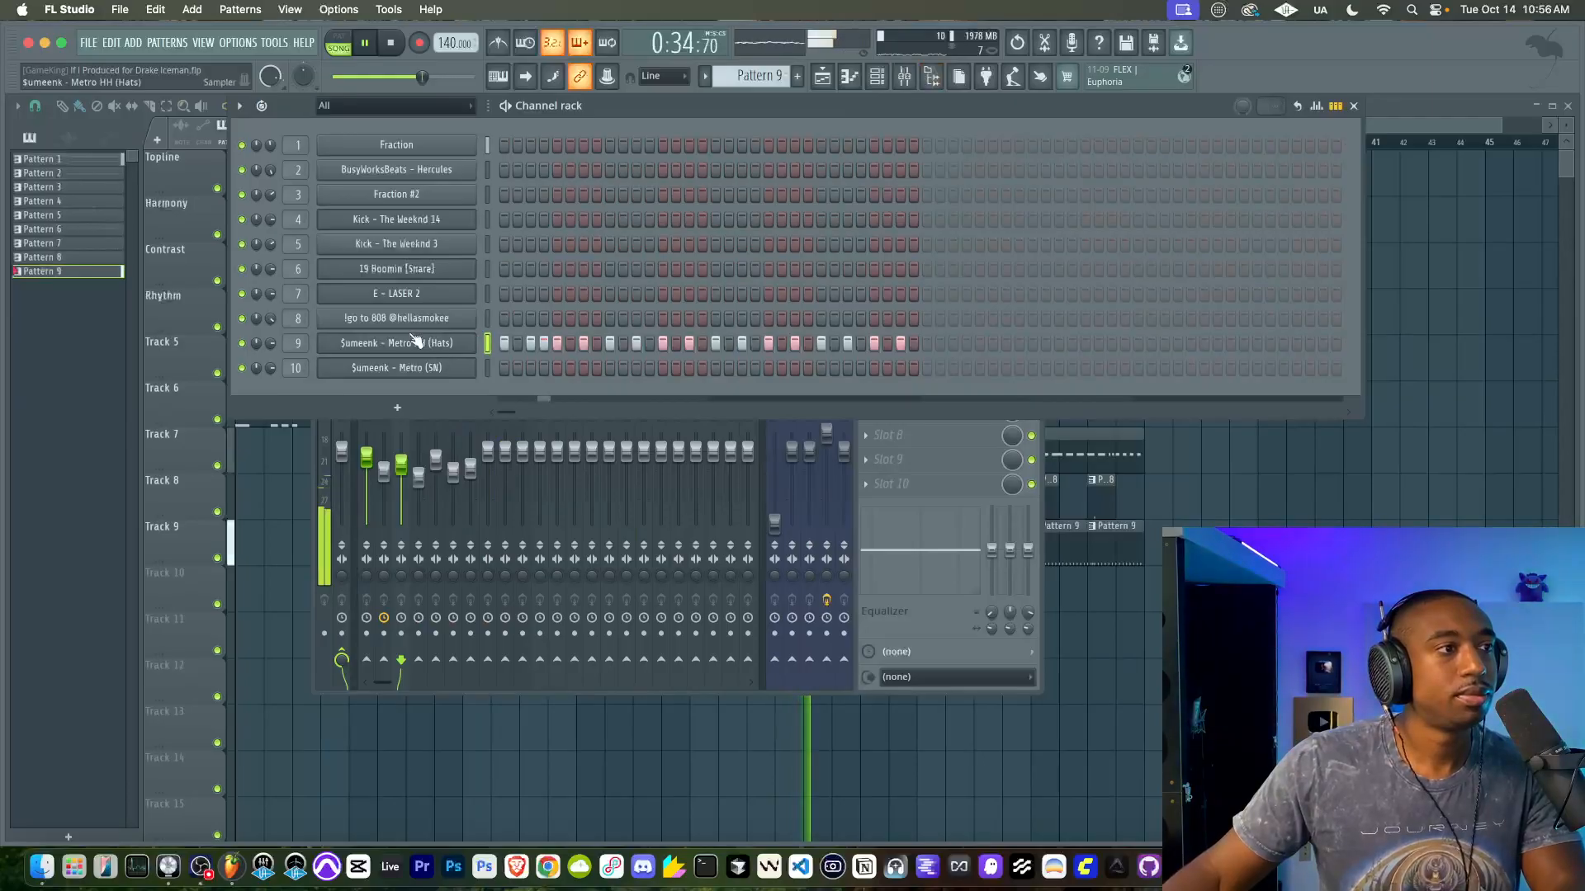
pyautogui.scroll(-1, 770, 78)
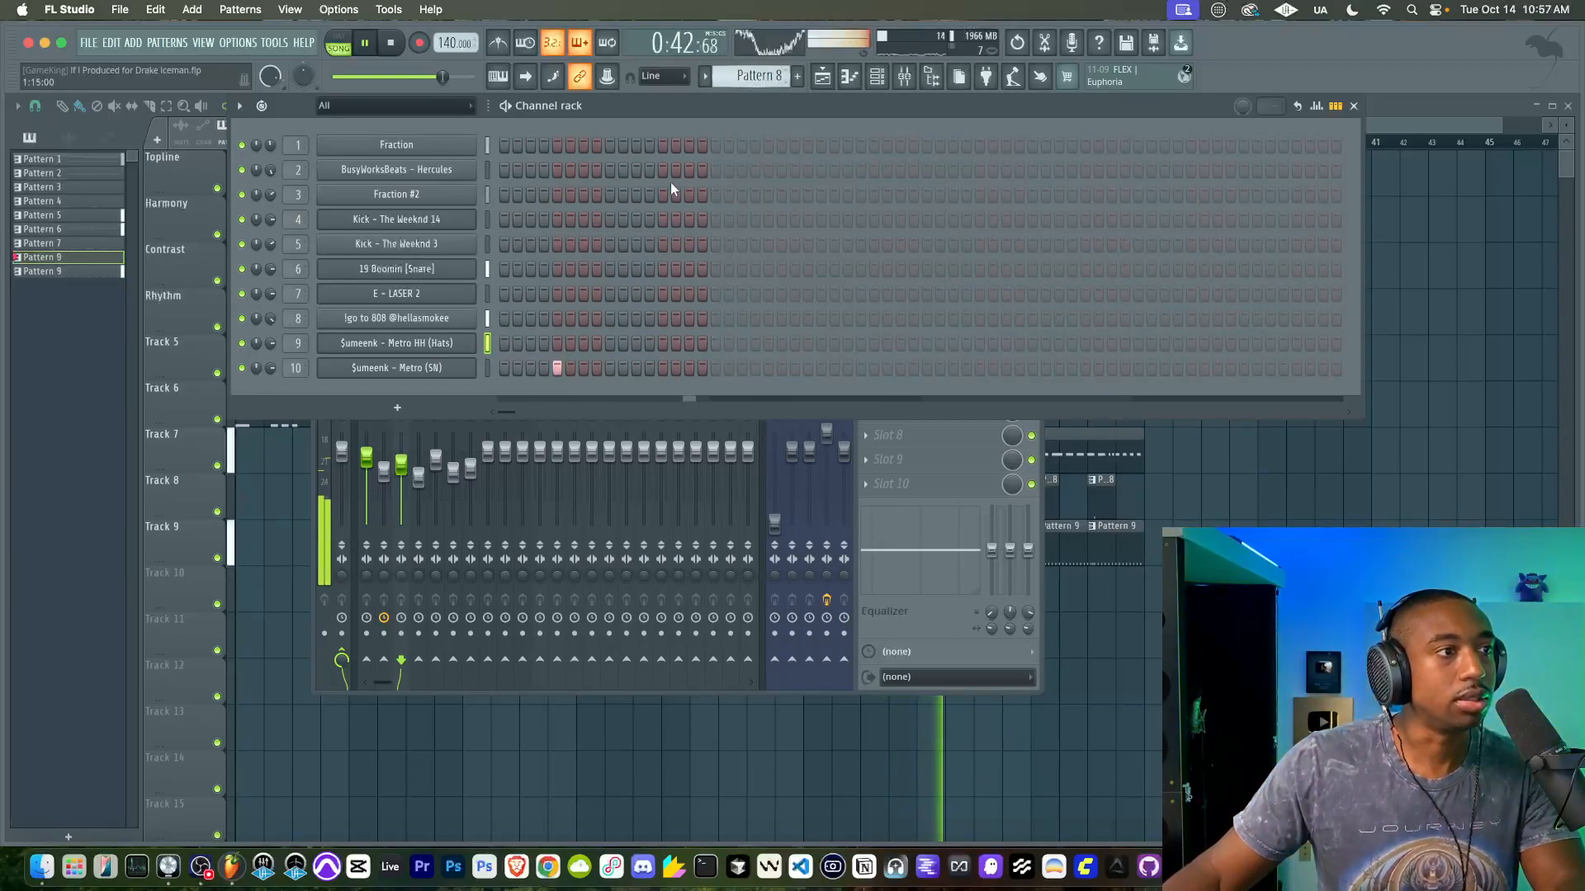
pyautogui.click(558, 317)
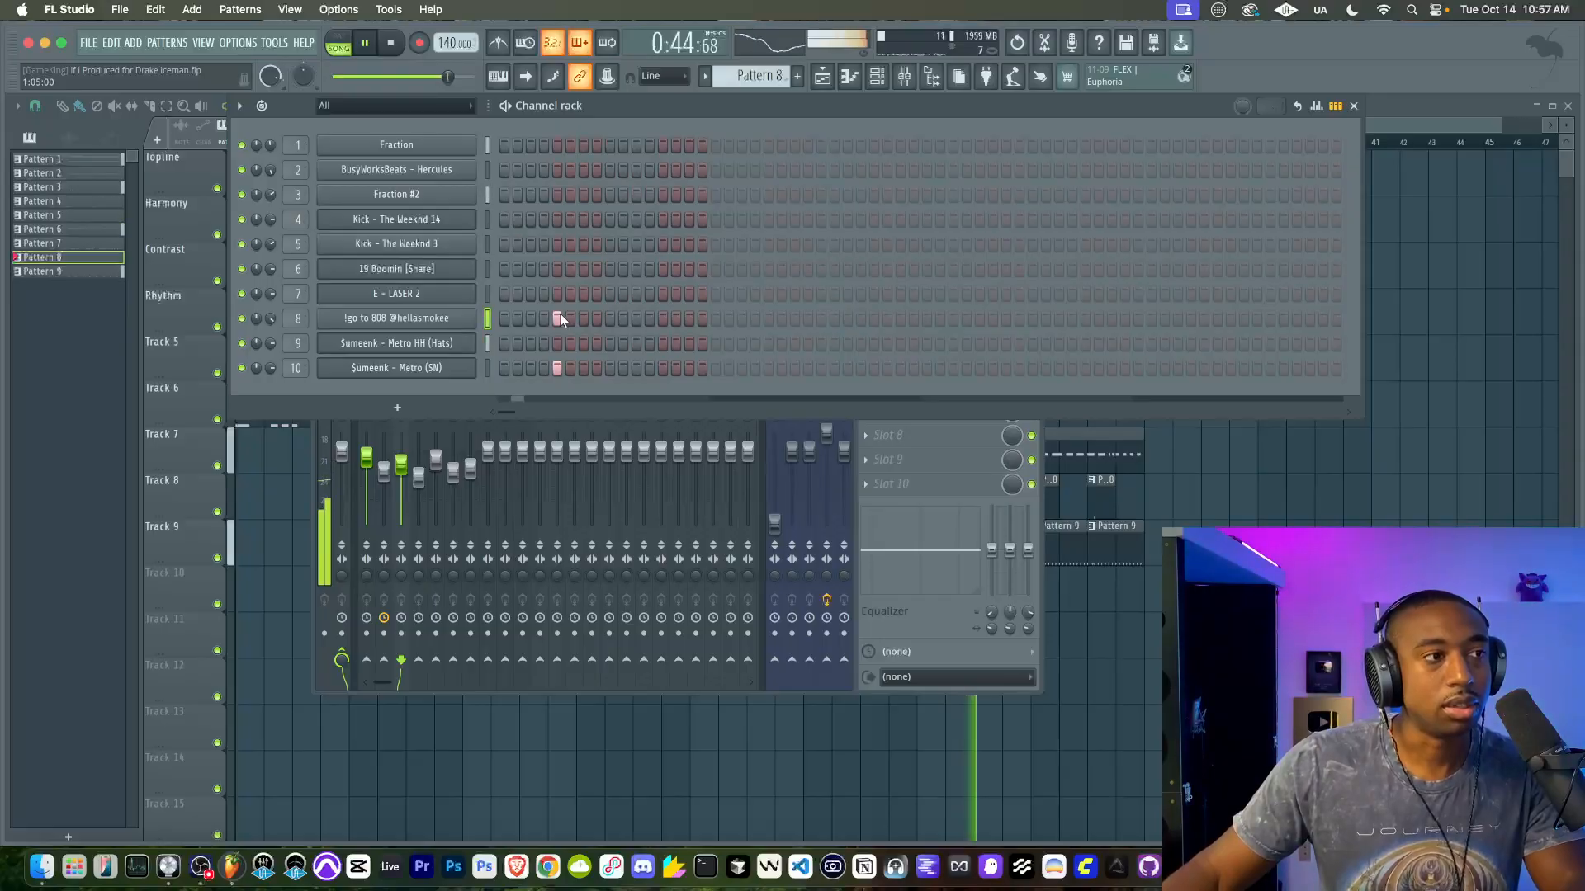
pyautogui.click(1309, 460)
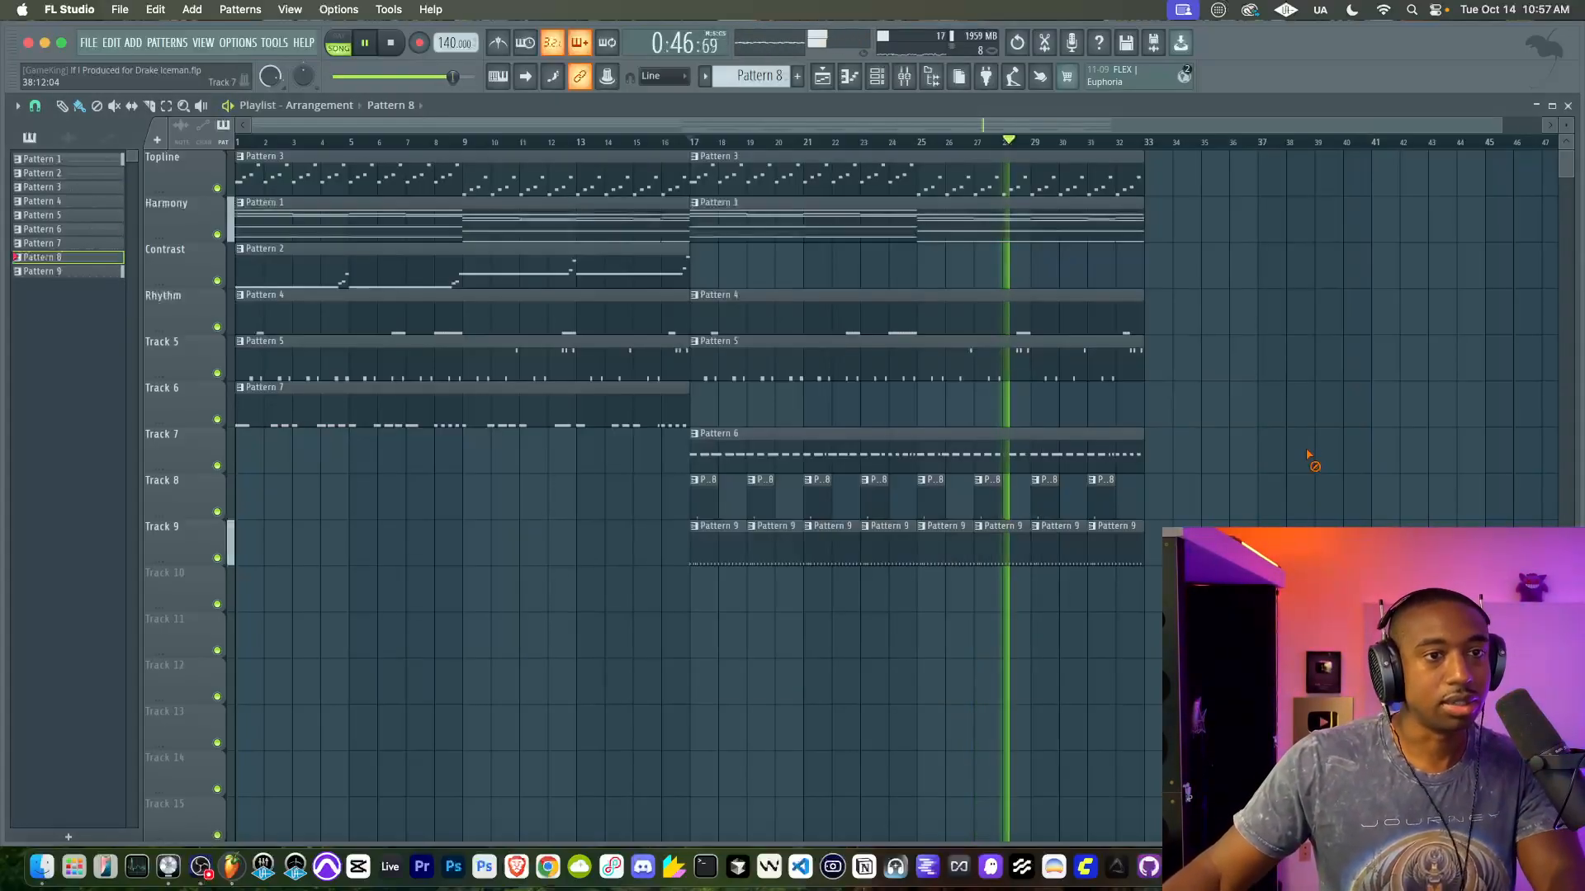
pyautogui.press('F6')
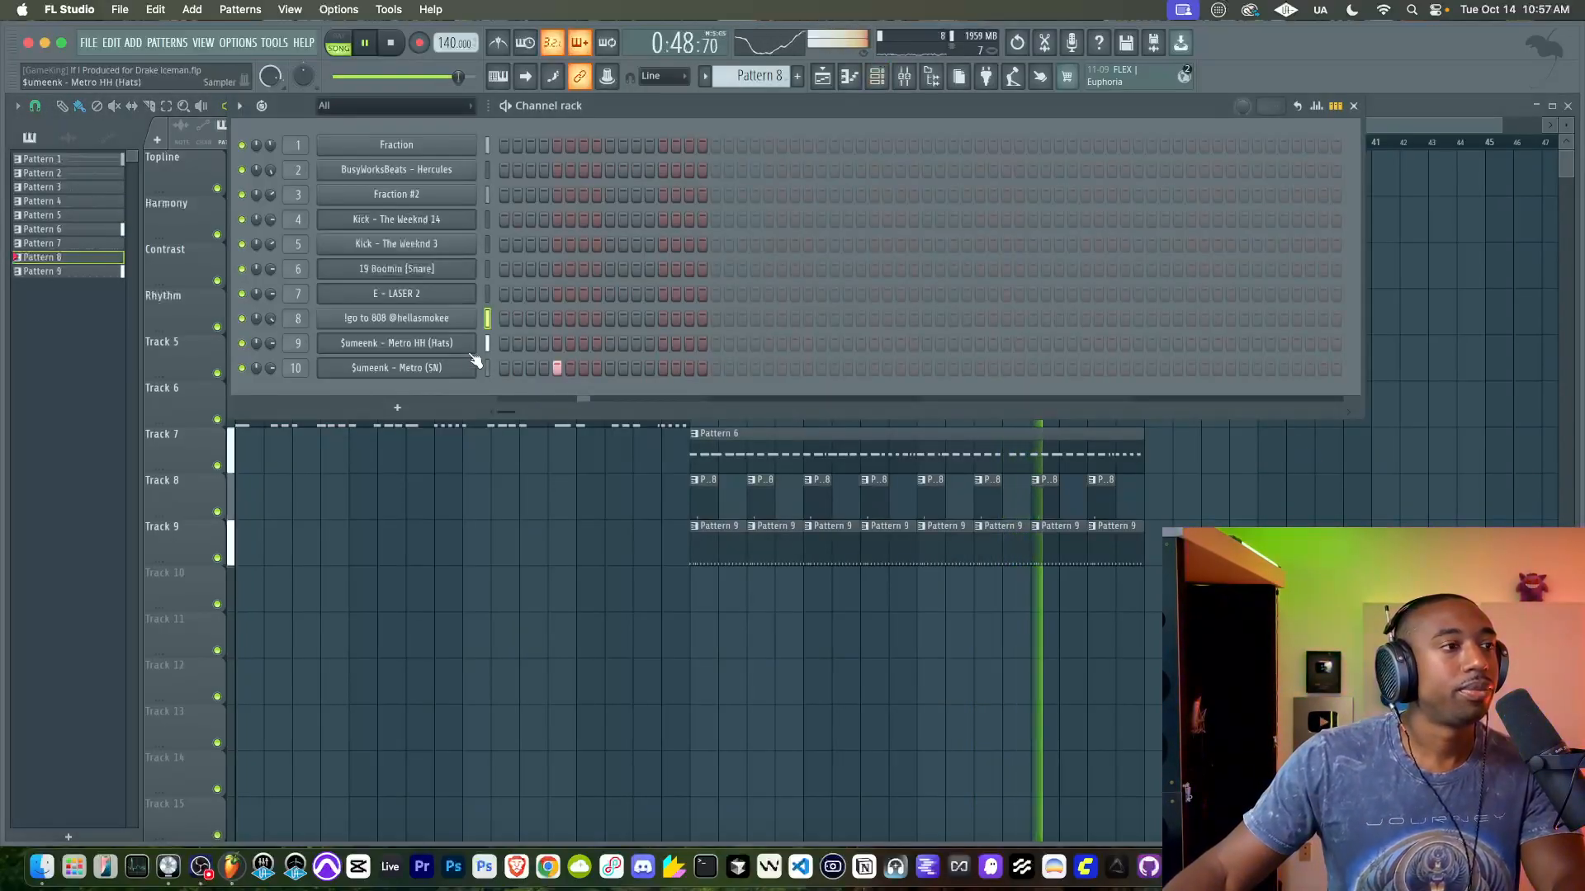
# Step: Inspect the sampler settings of the $umeenk - Metro (SN) and Hats channels, including the time settings of the hats
pyautogui.click(462, 370)
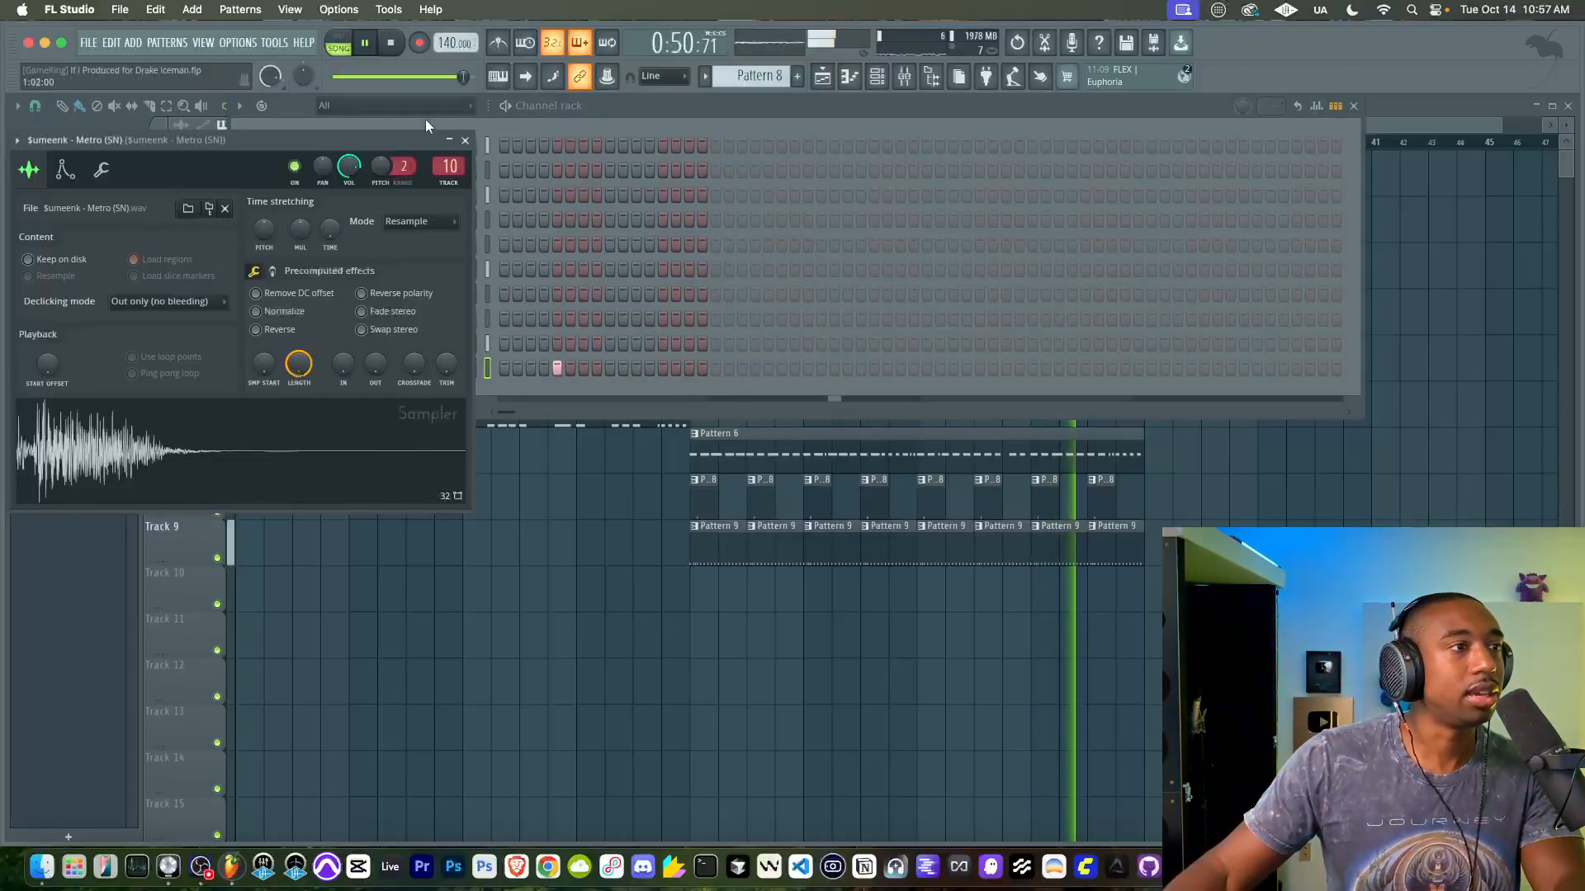
pyautogui.click(465, 139)
pyautogui.click(396, 343)
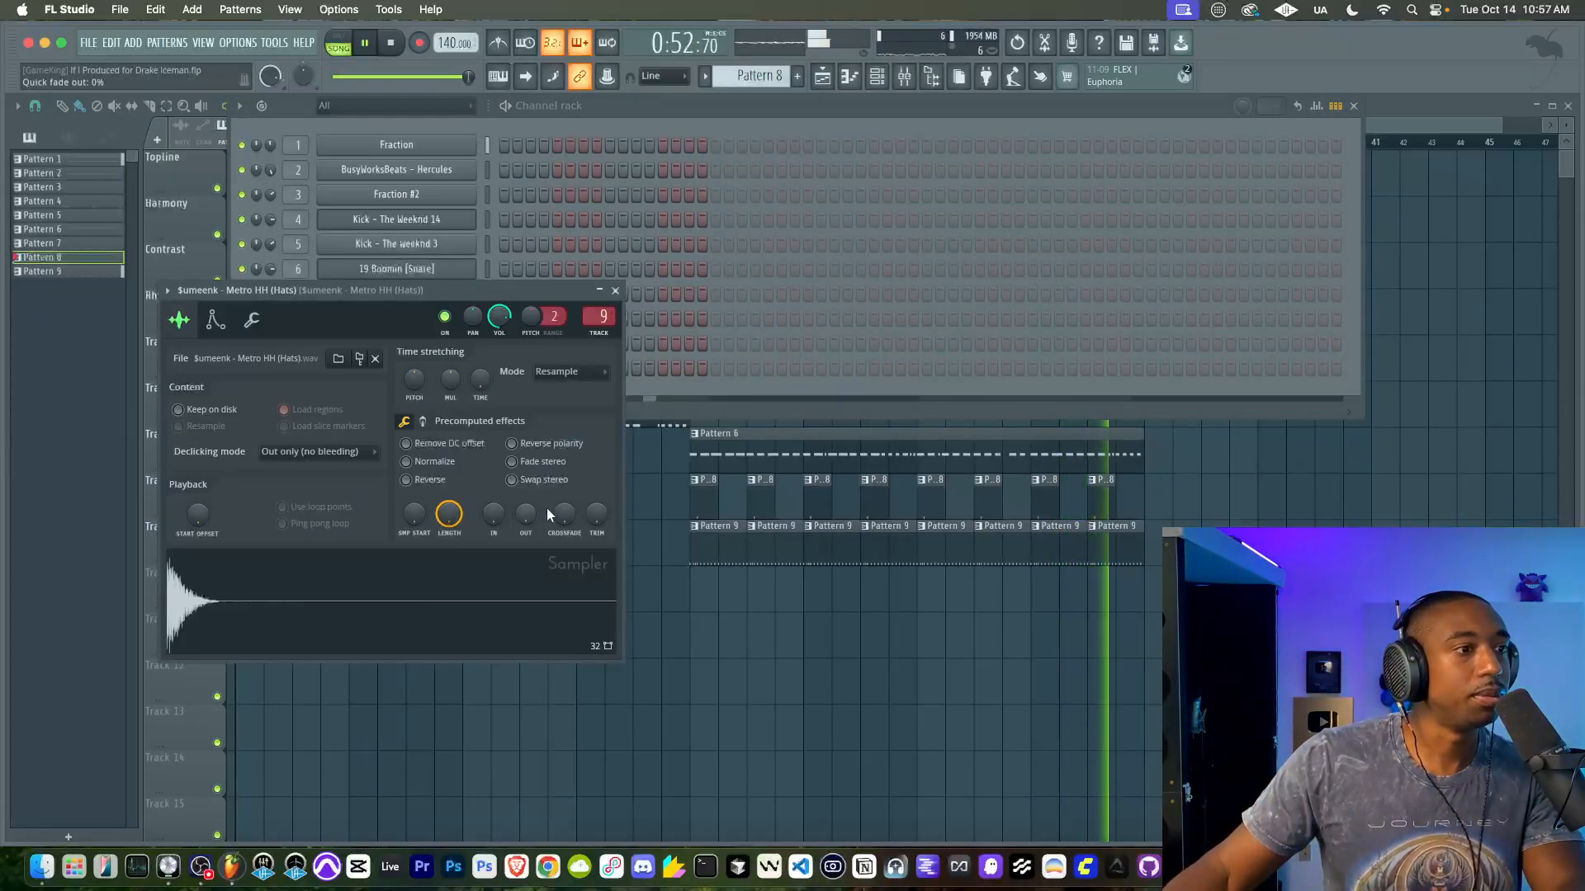
pyautogui.click(252, 319)
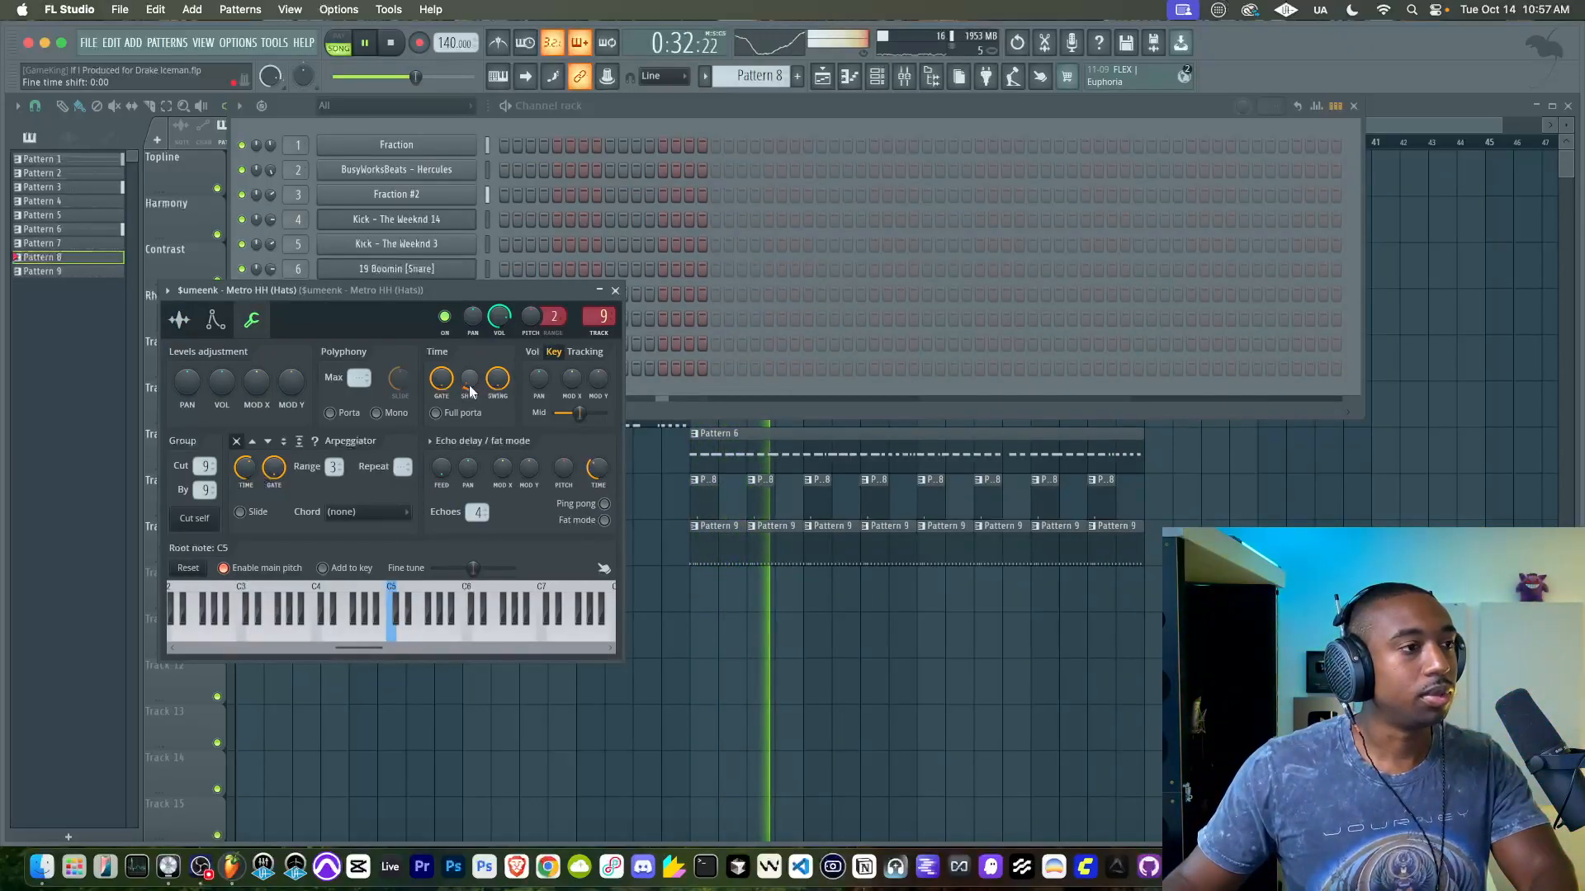
pyautogui.click(615, 291)
pyautogui.press('F6')
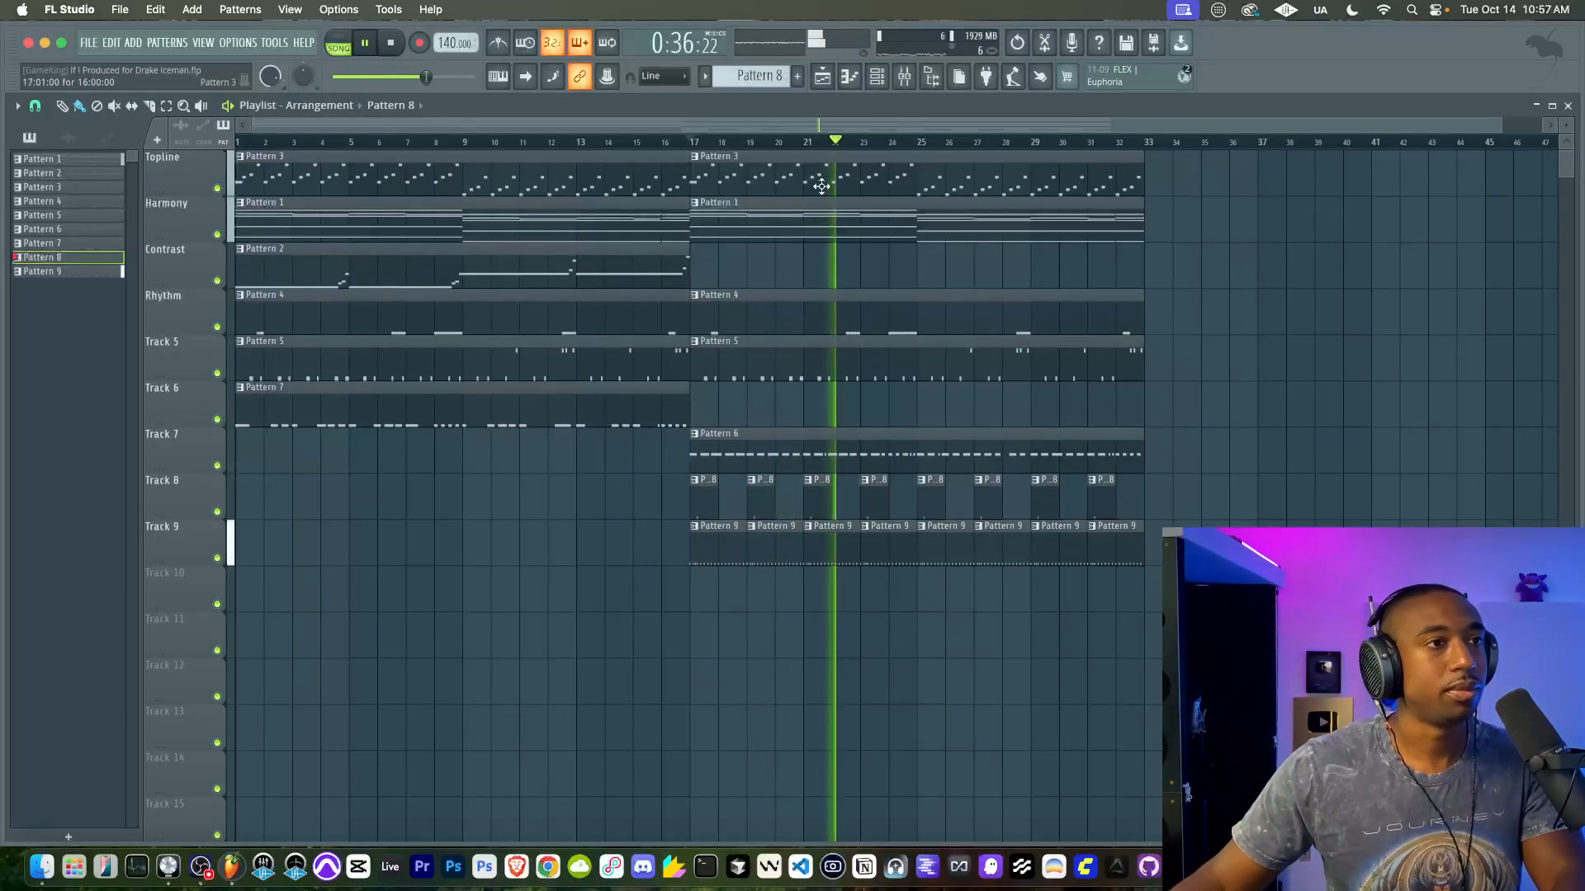
# Step: Delete the last four Pattern 8 clips on Track 8, from bar 25 onward
pyautogui.press('F6')
pyautogui.scroll(-1, 758, 76)
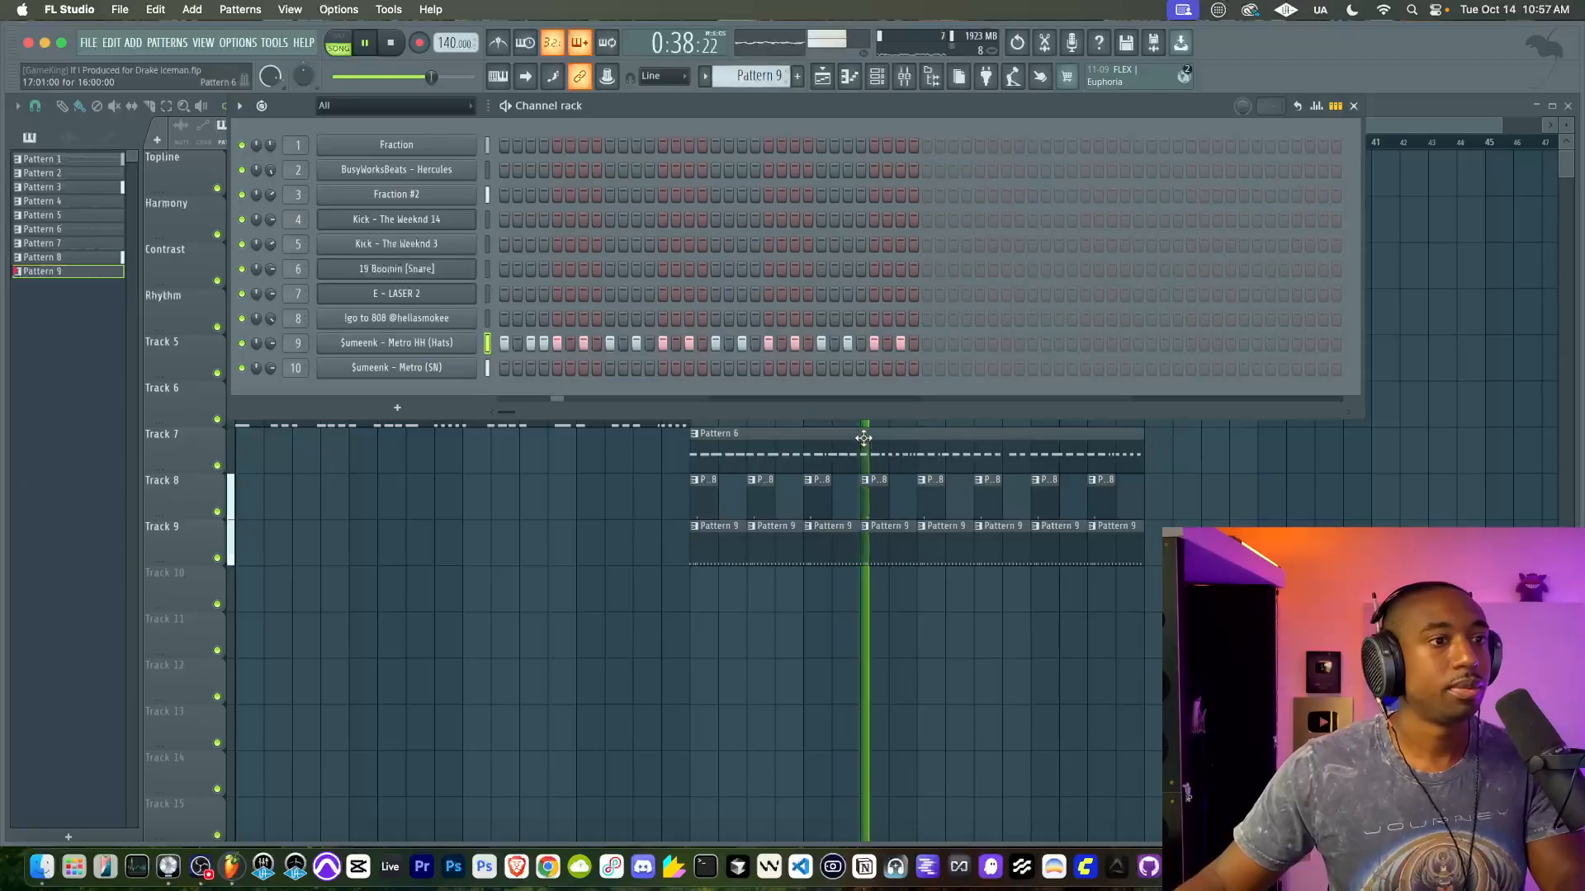
pyautogui.moveTo(918, 496); pyautogui.dragTo(1111, 476)
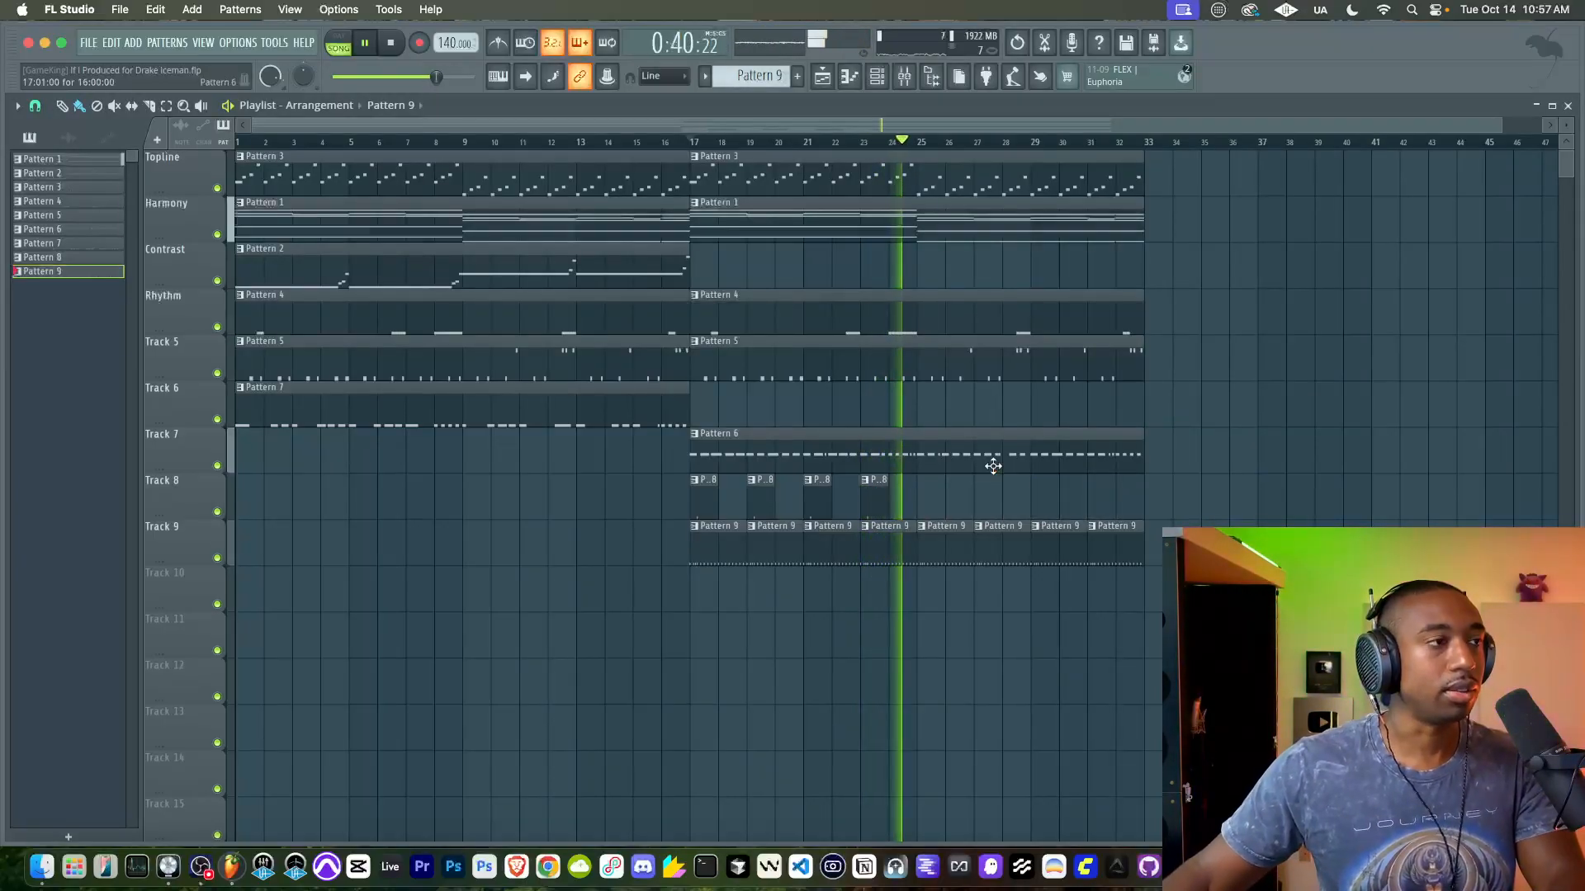
# Step: Select Patterns 1 to 9 together for renaming and colouring, and set the first gradient colour to bright blue
pyautogui.keyDown('shift'); pyautogui.click(95, 161); pyautogui.keyUp('shift')
pyautogui.rightClick(97, 227)
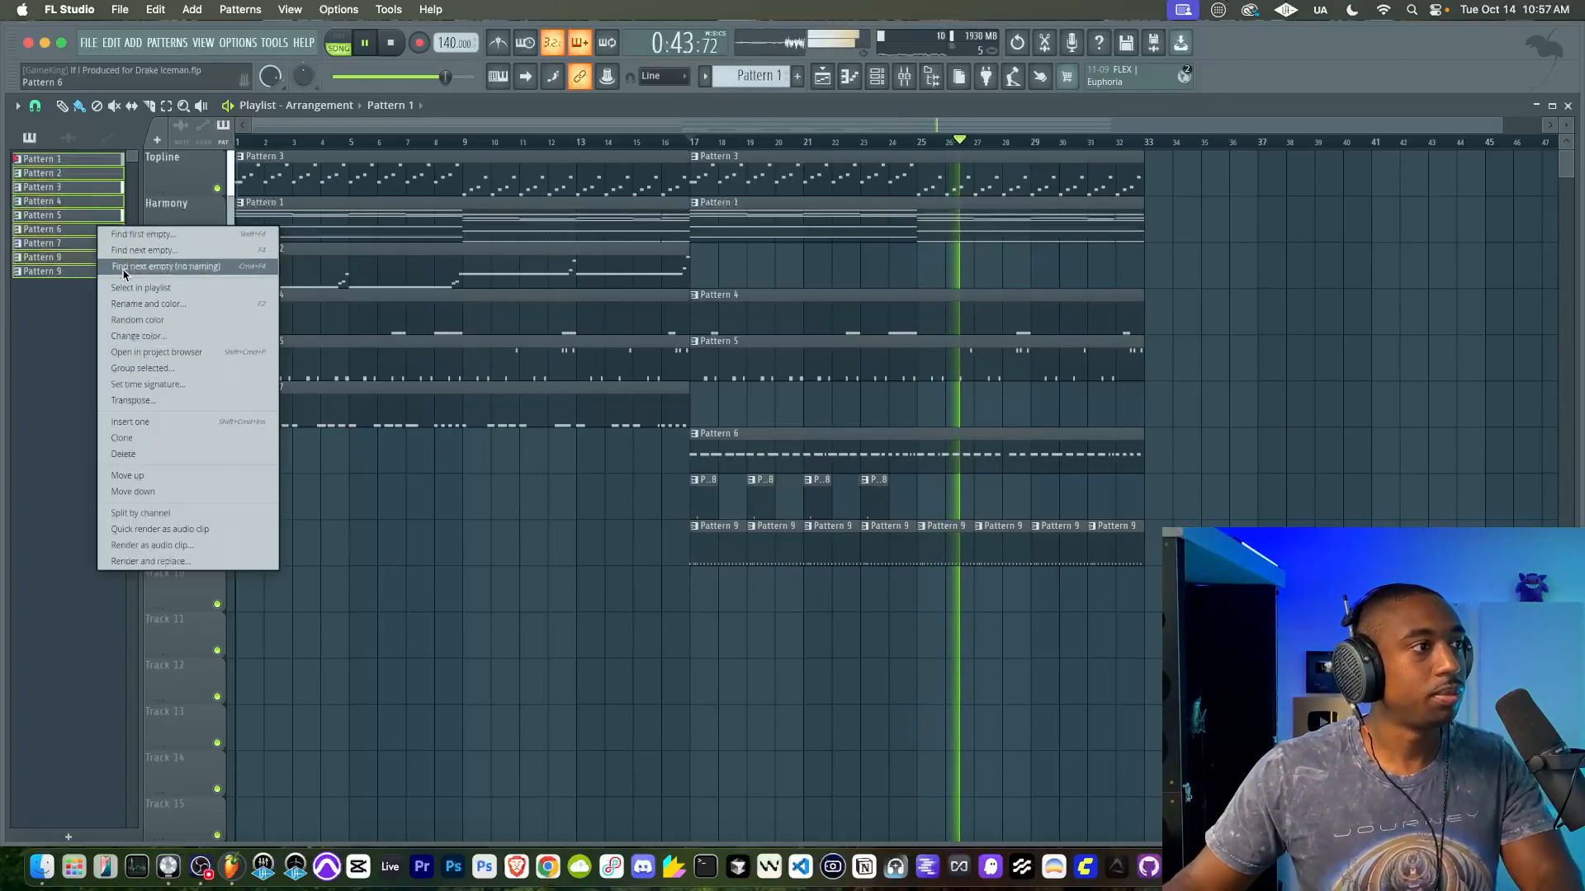
pyautogui.click(148, 304)
pyautogui.click(304, 565)
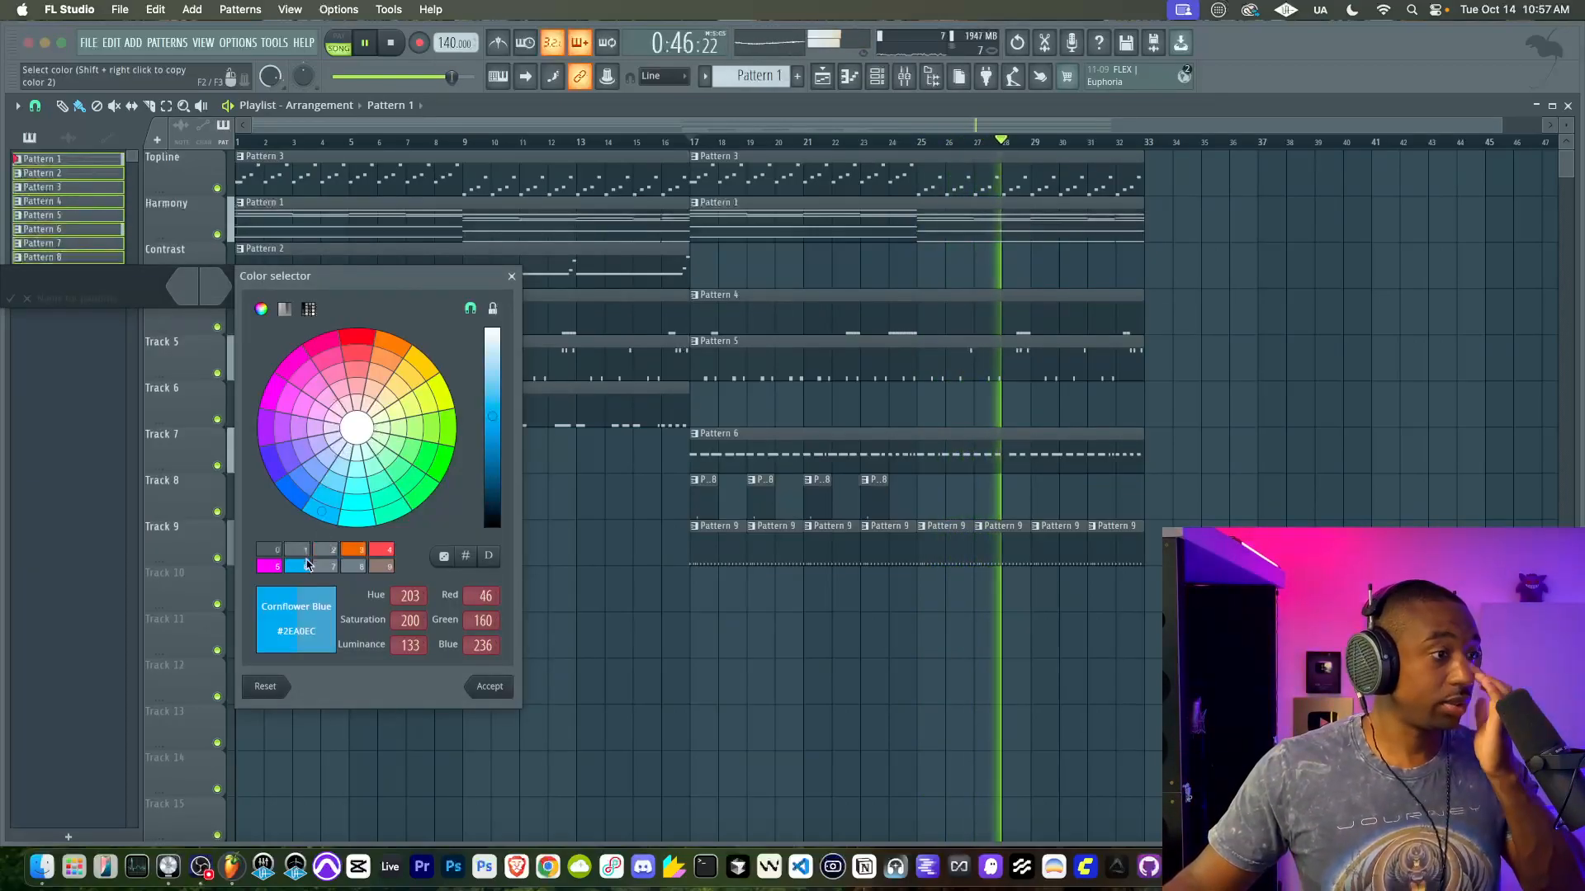
pyautogui.click(317, 552)
pyautogui.press('Return')
pyautogui.click(201, 298)
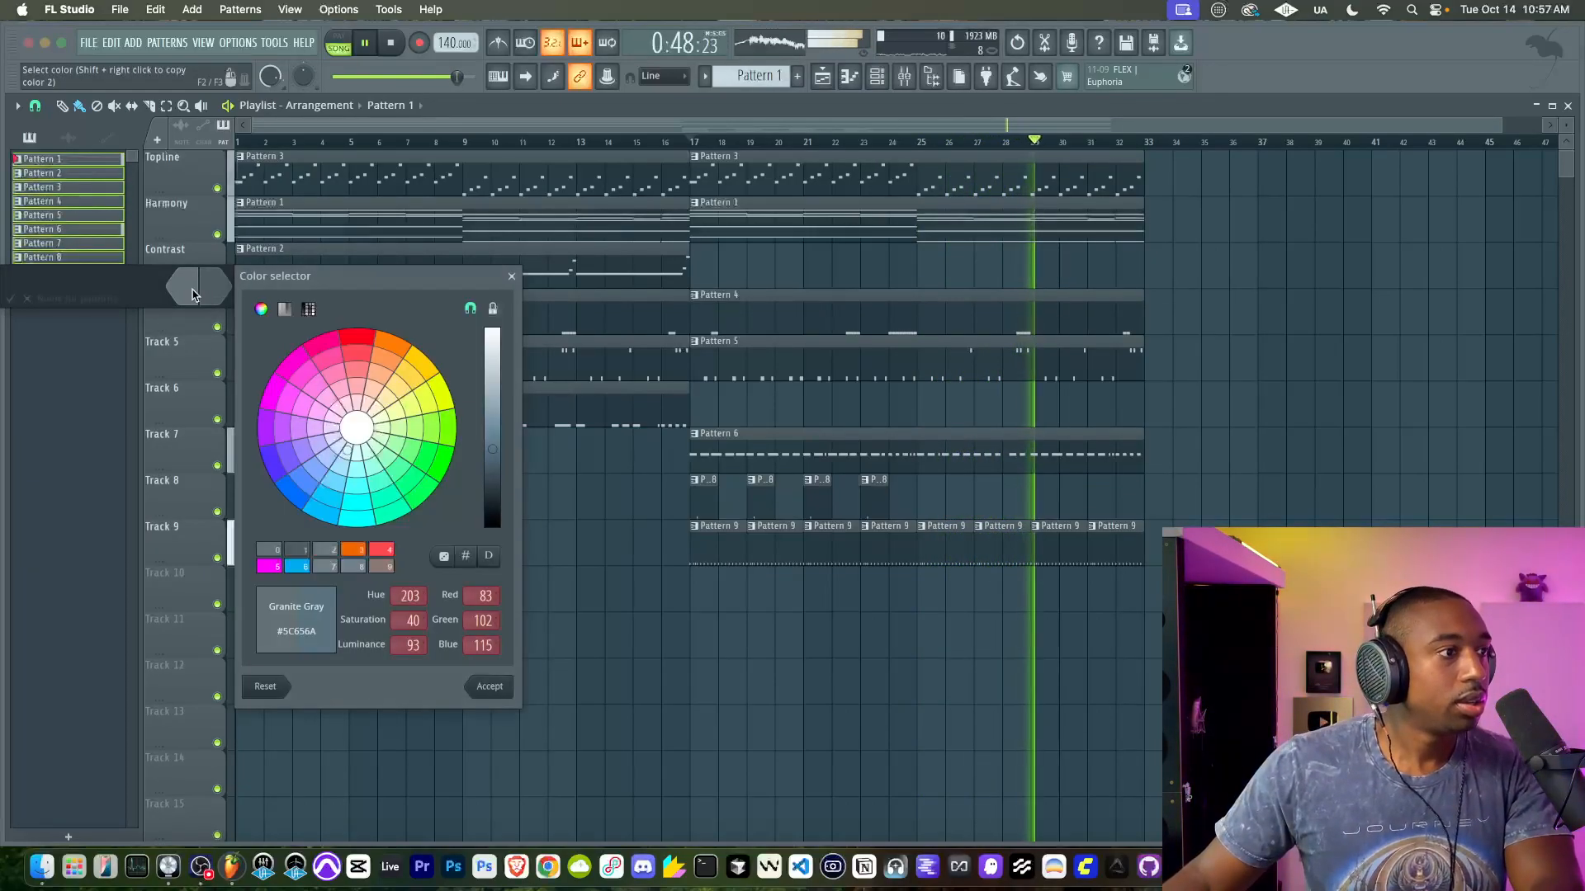
pyautogui.click(307, 568)
pyautogui.press('Return')
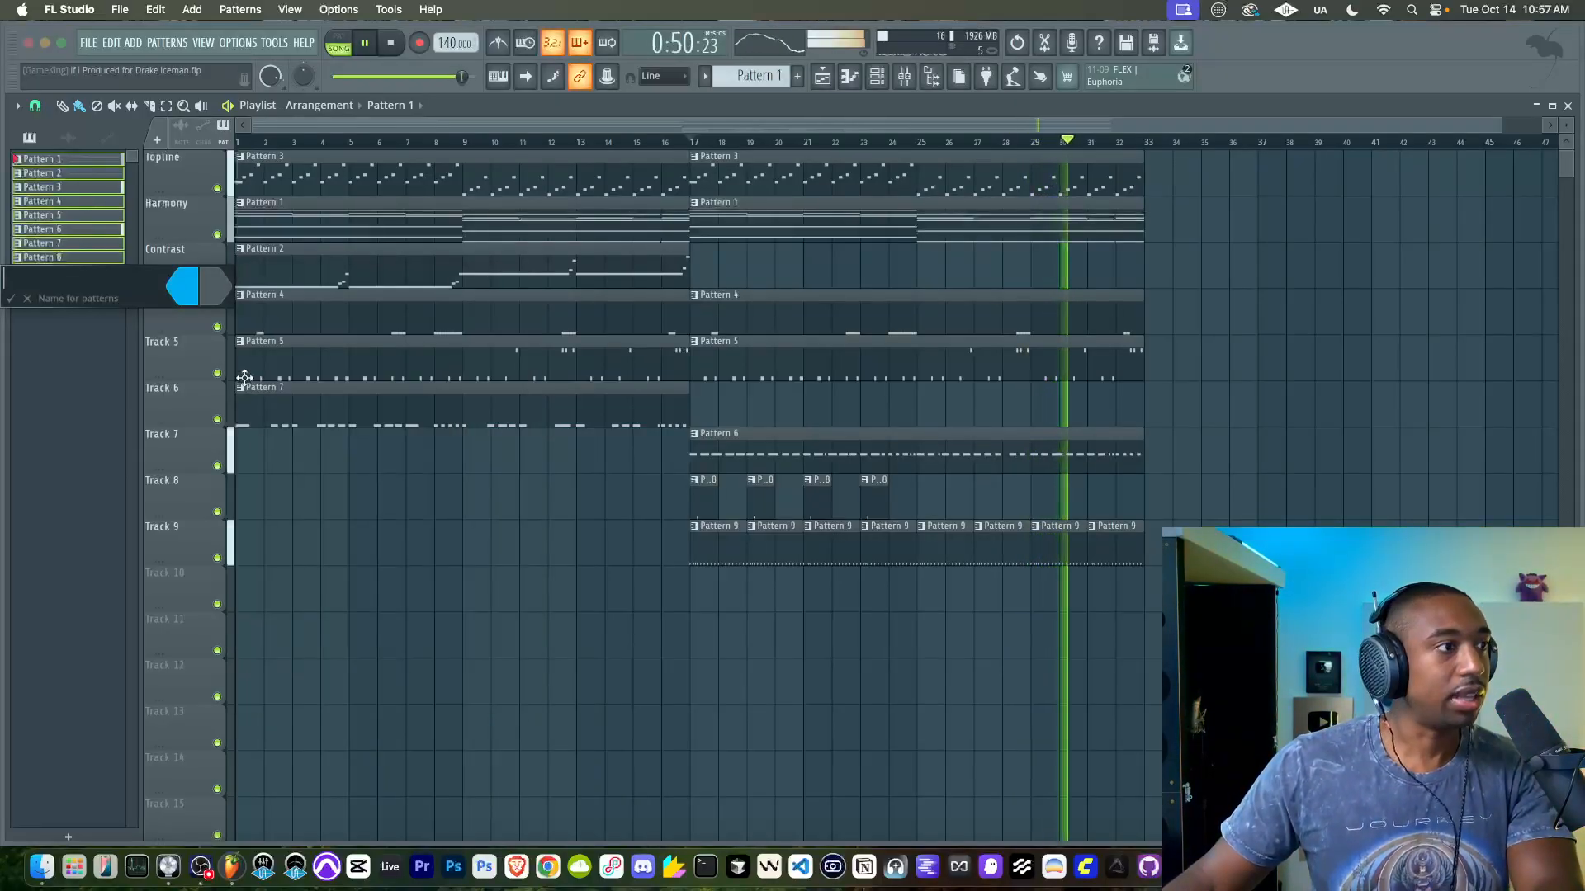
# Step: Set the second gradient colour to magenta and apply the blue-to-magenta gradient to the selected patterns
pyautogui.click(200, 289)
pyautogui.click(299, 554)
pyautogui.click(300, 565)
pyautogui.press('Return')
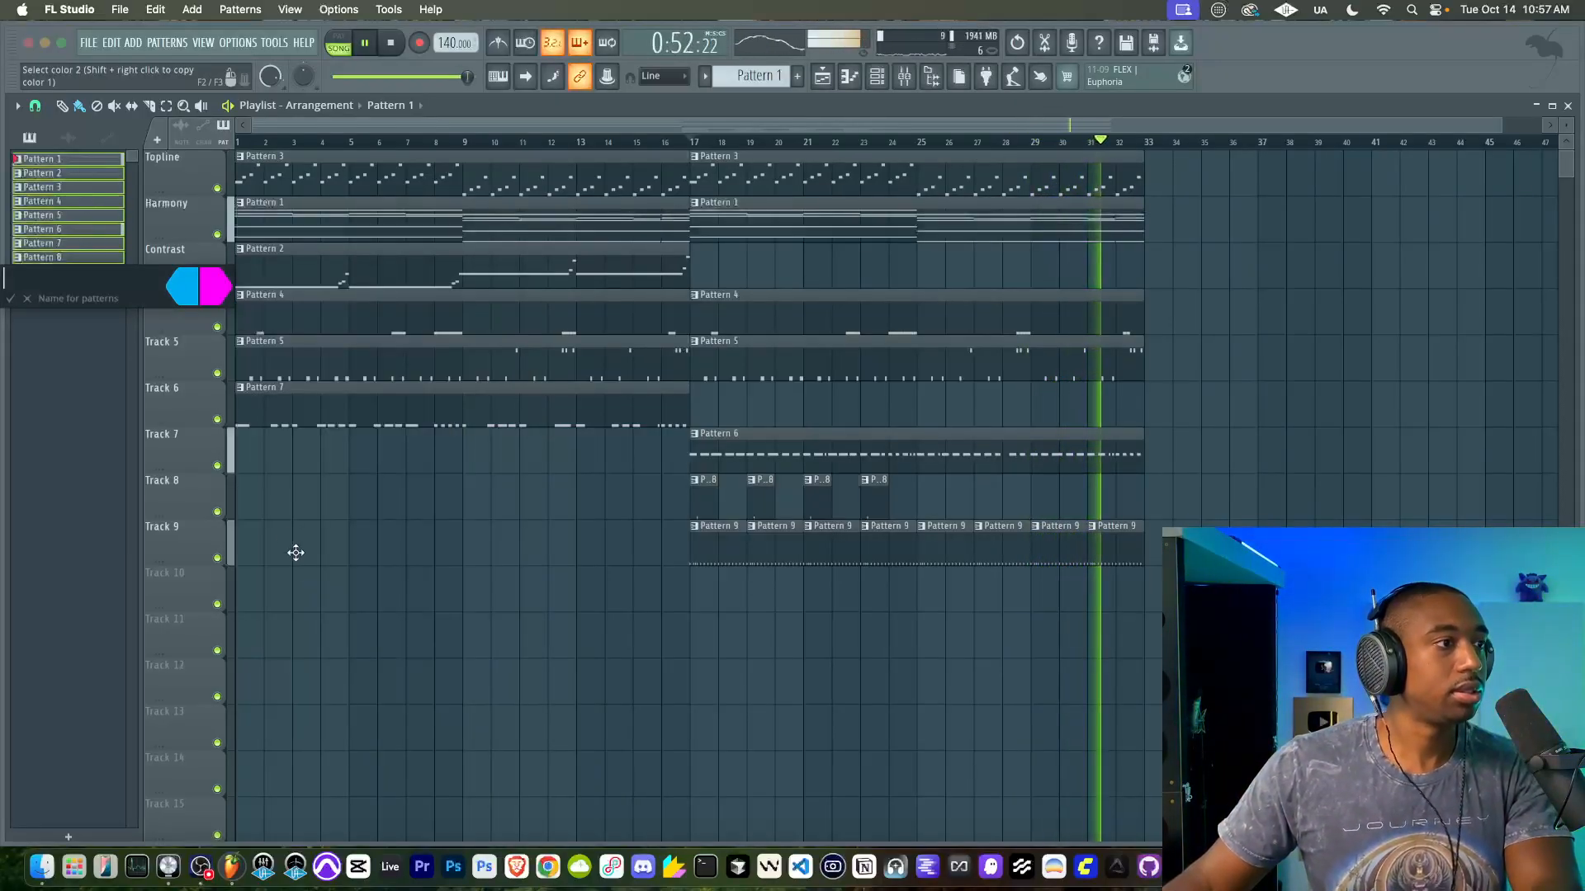
pyautogui.press('Return')
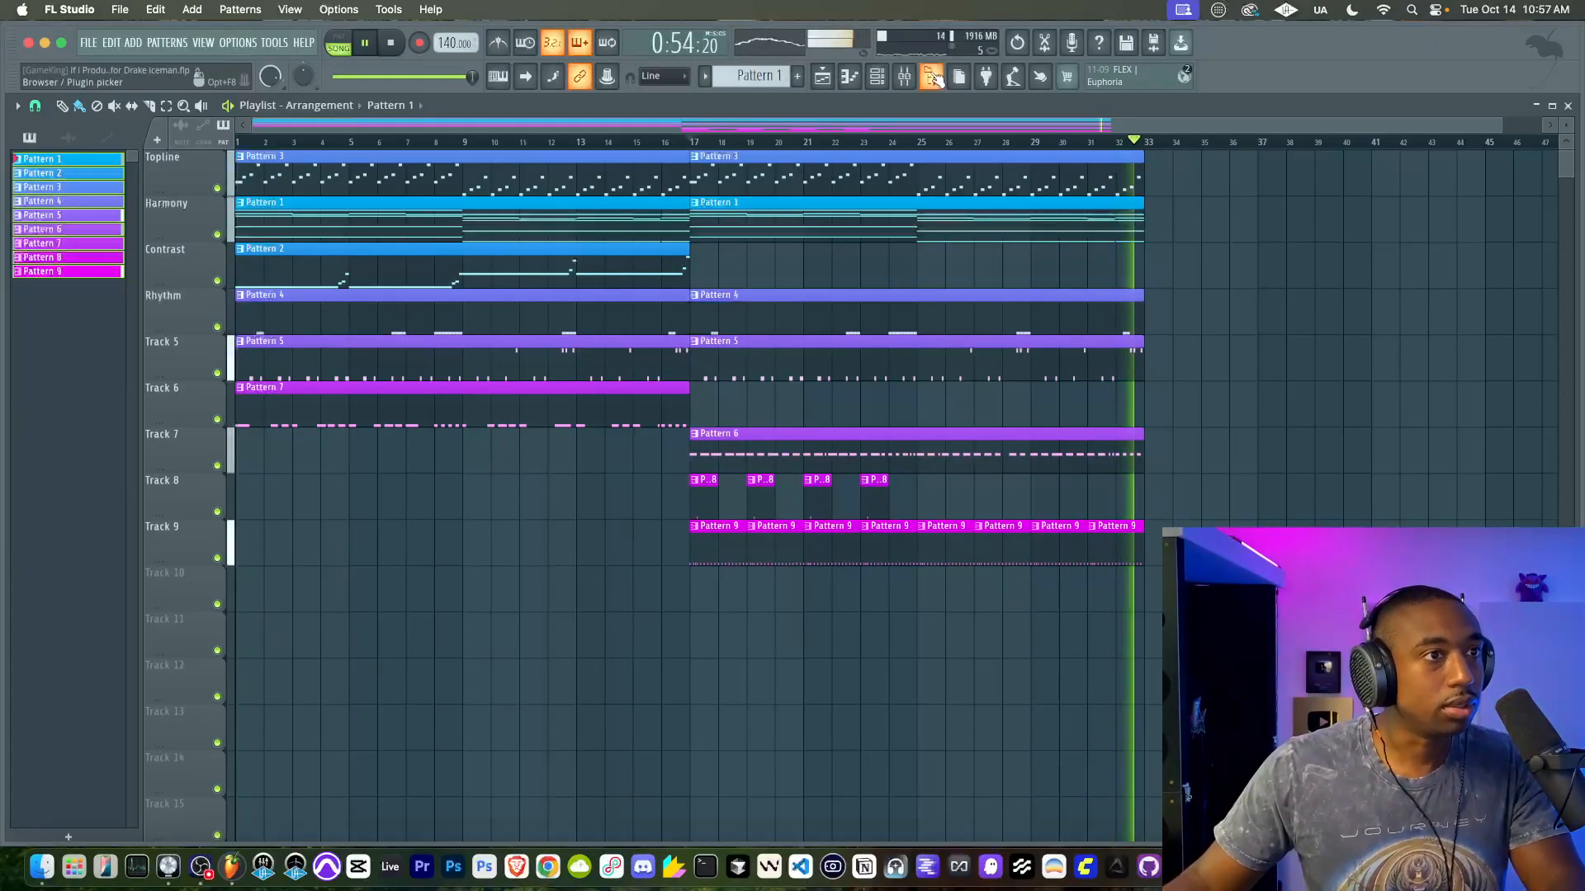
# Step: Show the browser again and set the playlist's loop selection to bars 17 through 32
pyautogui.hotkey('alt', 'F8')
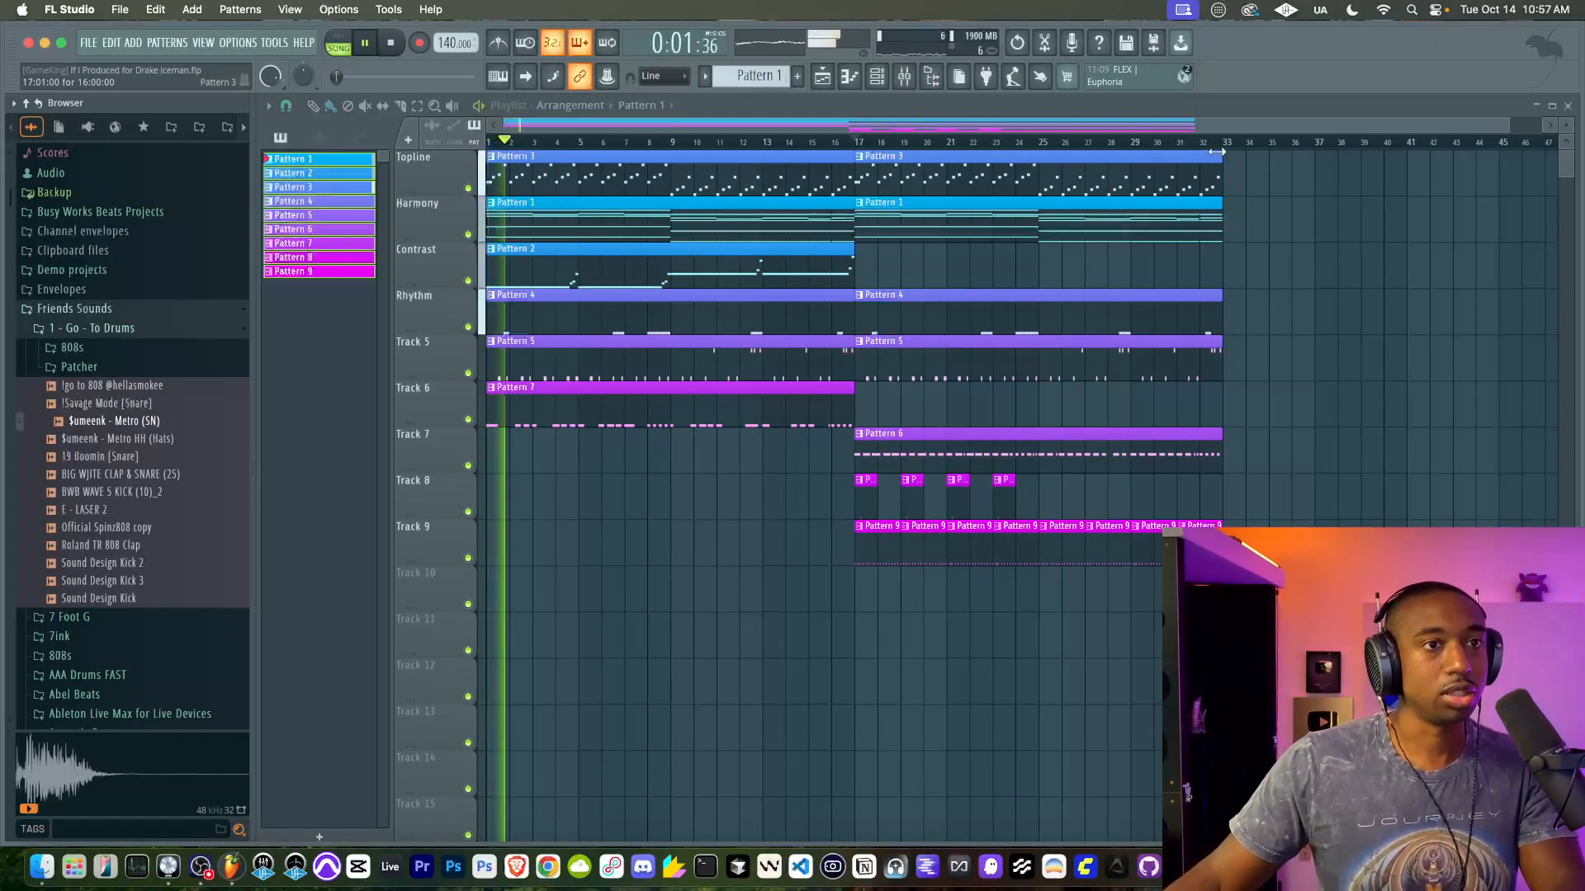
pyautogui.moveTo(1219, 148); pyautogui.dragTo(856, 142)
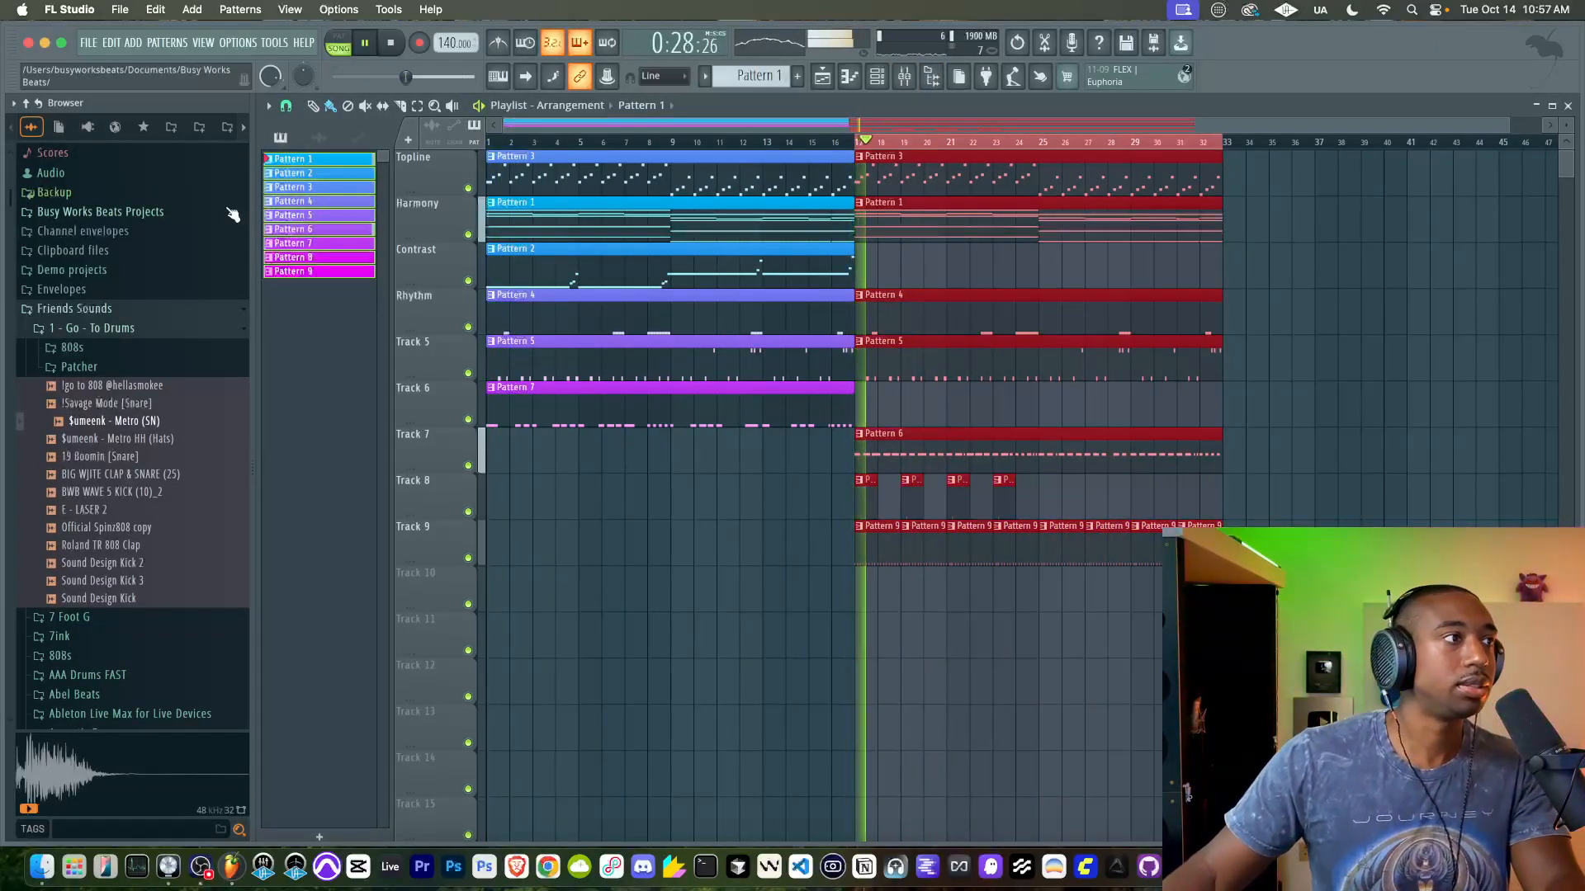
# Step: Browse the Lunch77 sound library to the Open Hats folder of the Lunch77 Metro Boomin Drumkit
pyautogui.click(171, 126)
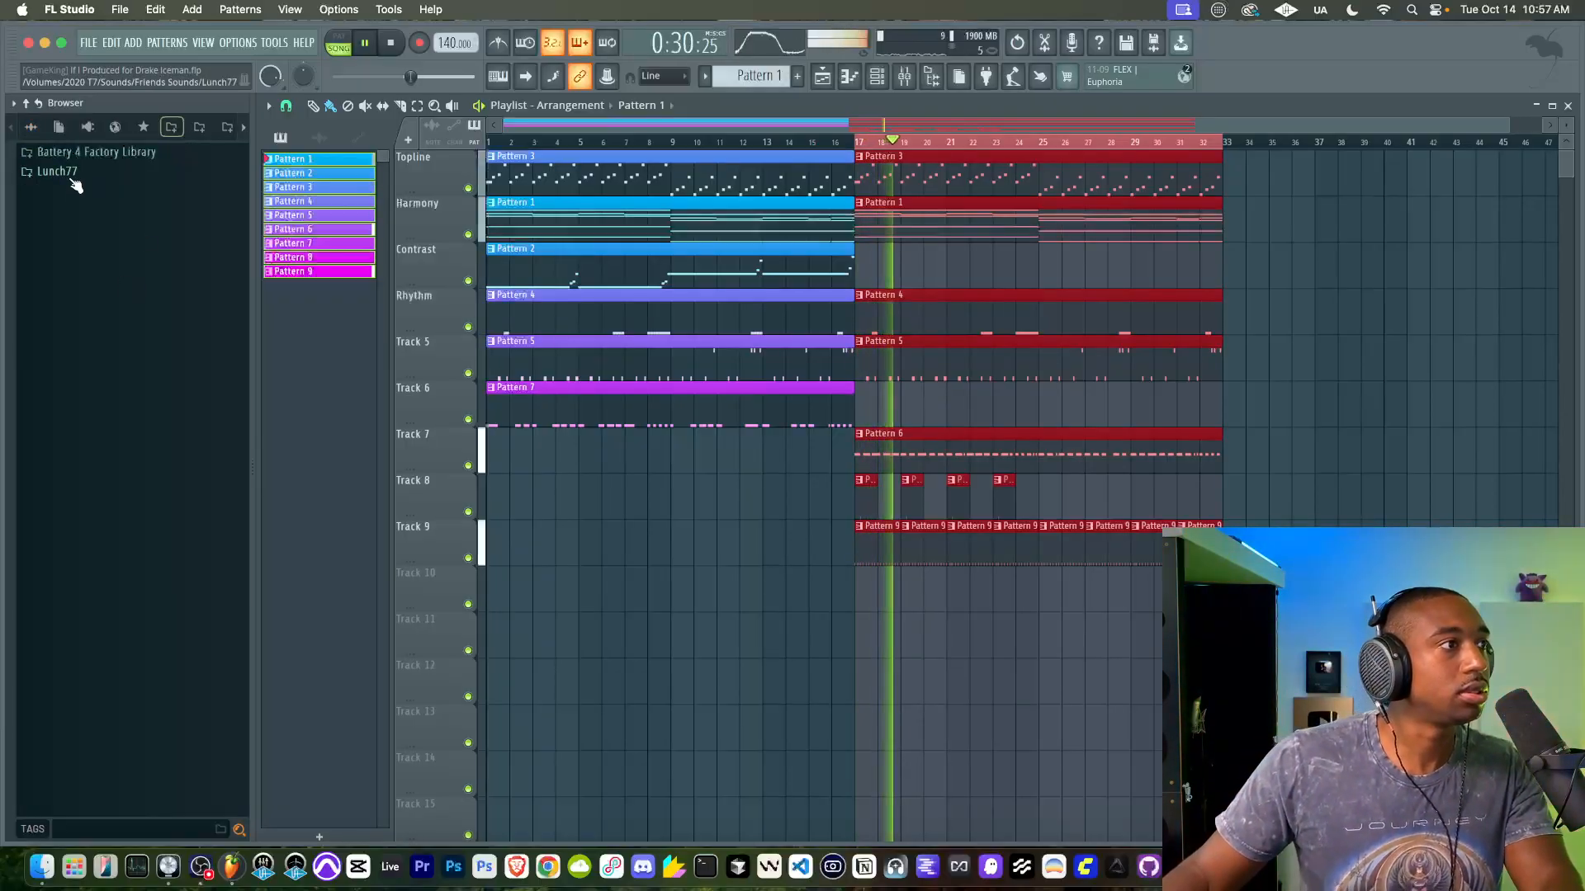
pyautogui.click(73, 178)
pyautogui.scroll(-20, 126, 344)
pyautogui.scroll(15, 126, 344)
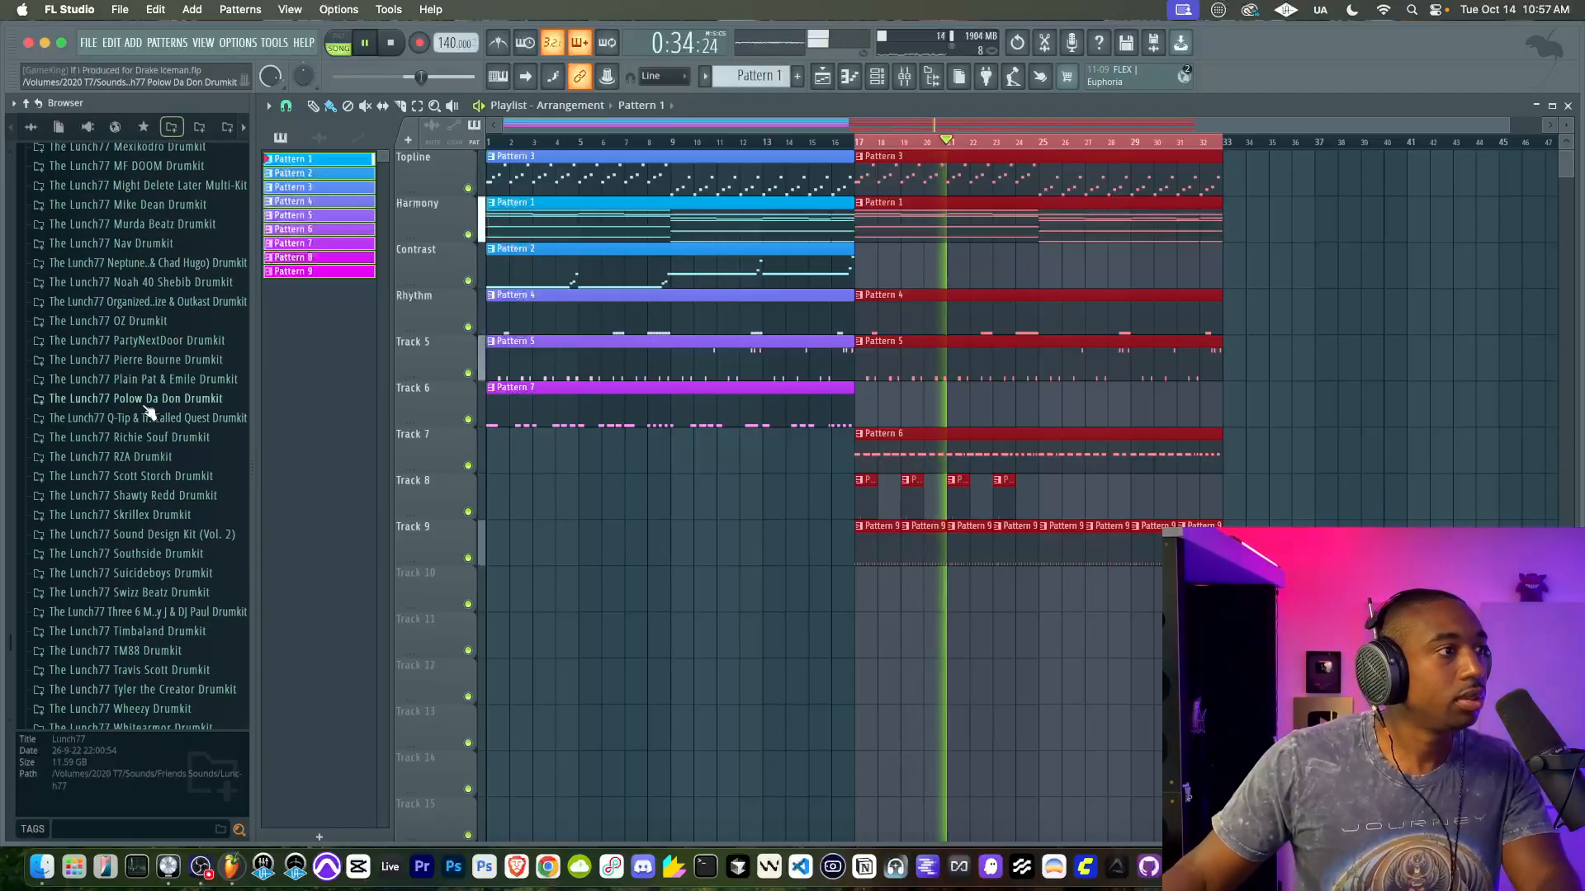
pyautogui.scroll(4, 124, 217)
pyautogui.click(120, 198)
pyautogui.click(100, 354)
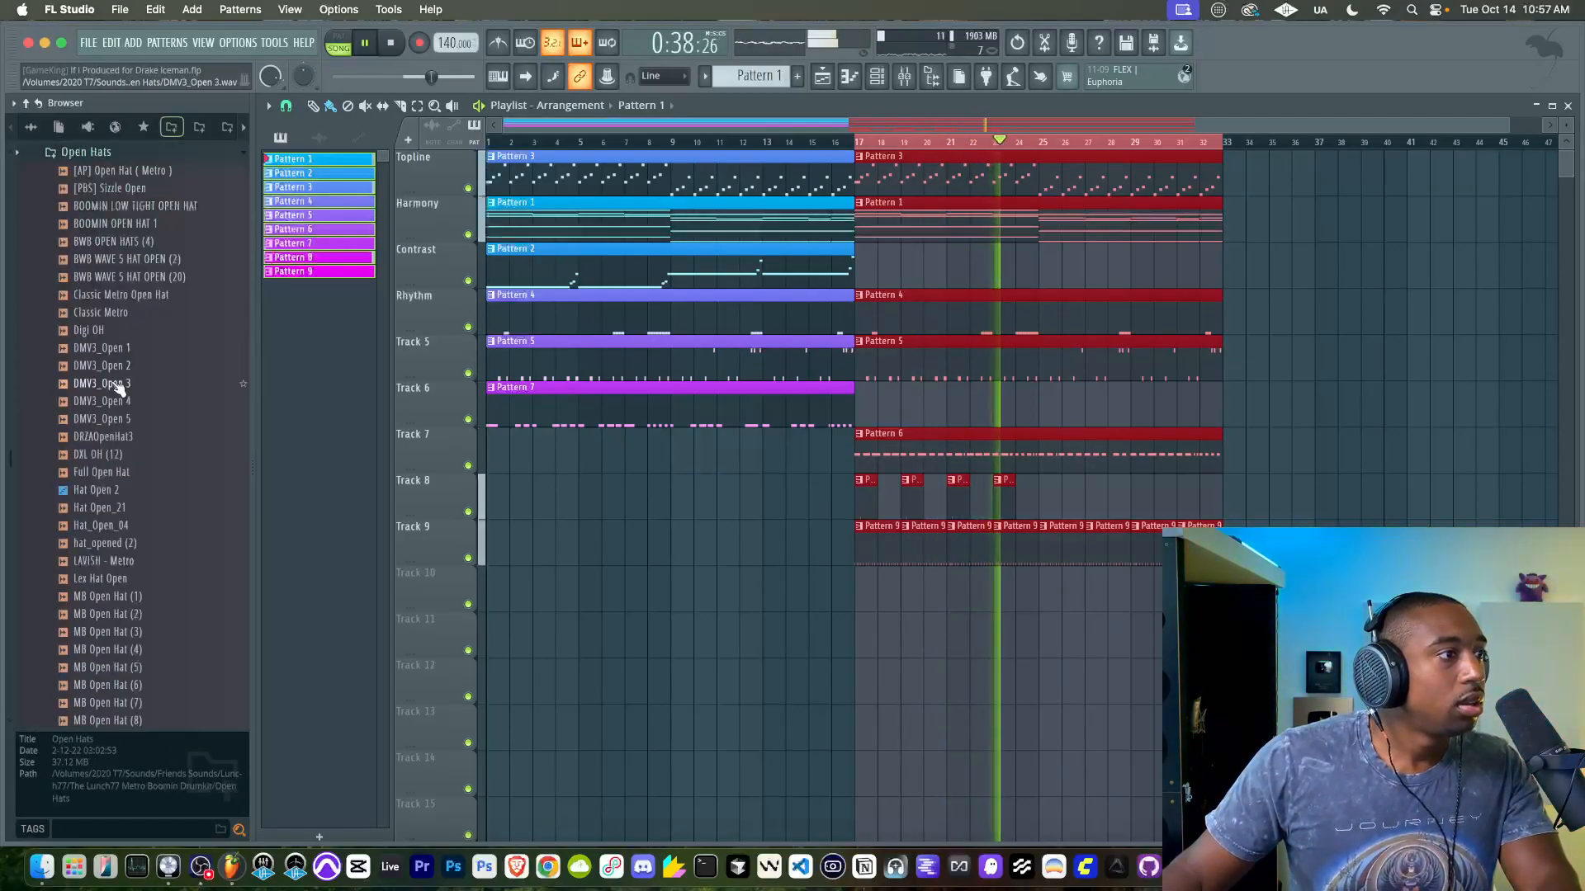
# Step: Load the Classic Metro Open Hat sample into a new channel and route it to mixer track 11
pyautogui.rightClick(111, 297)
pyautogui.click(138, 326)
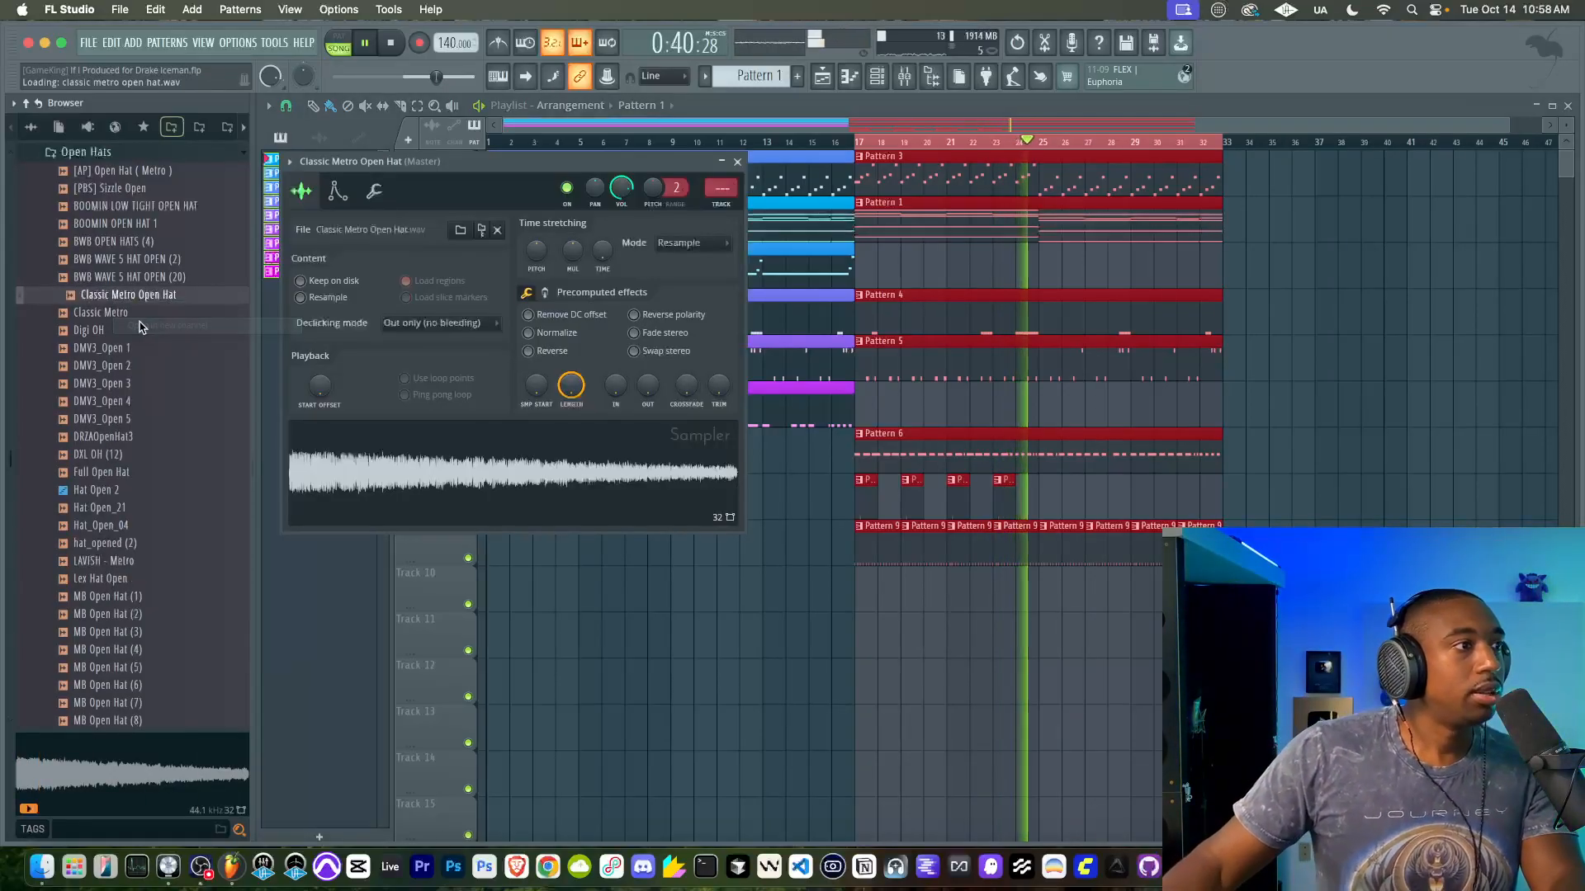
pyautogui.click(148, 315)
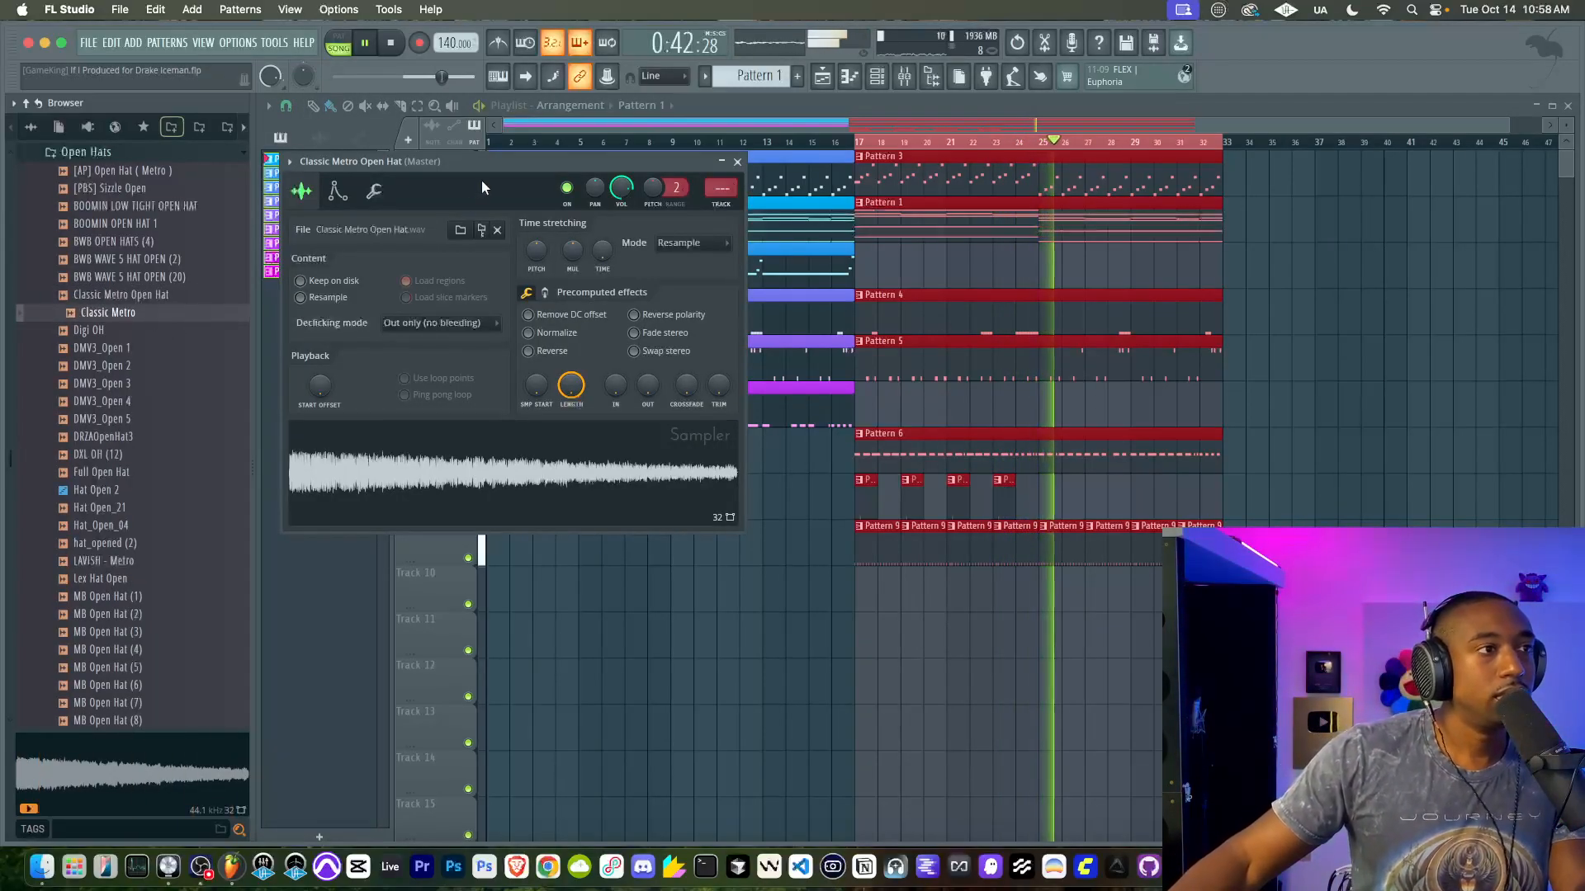
pyautogui.press('super+l')
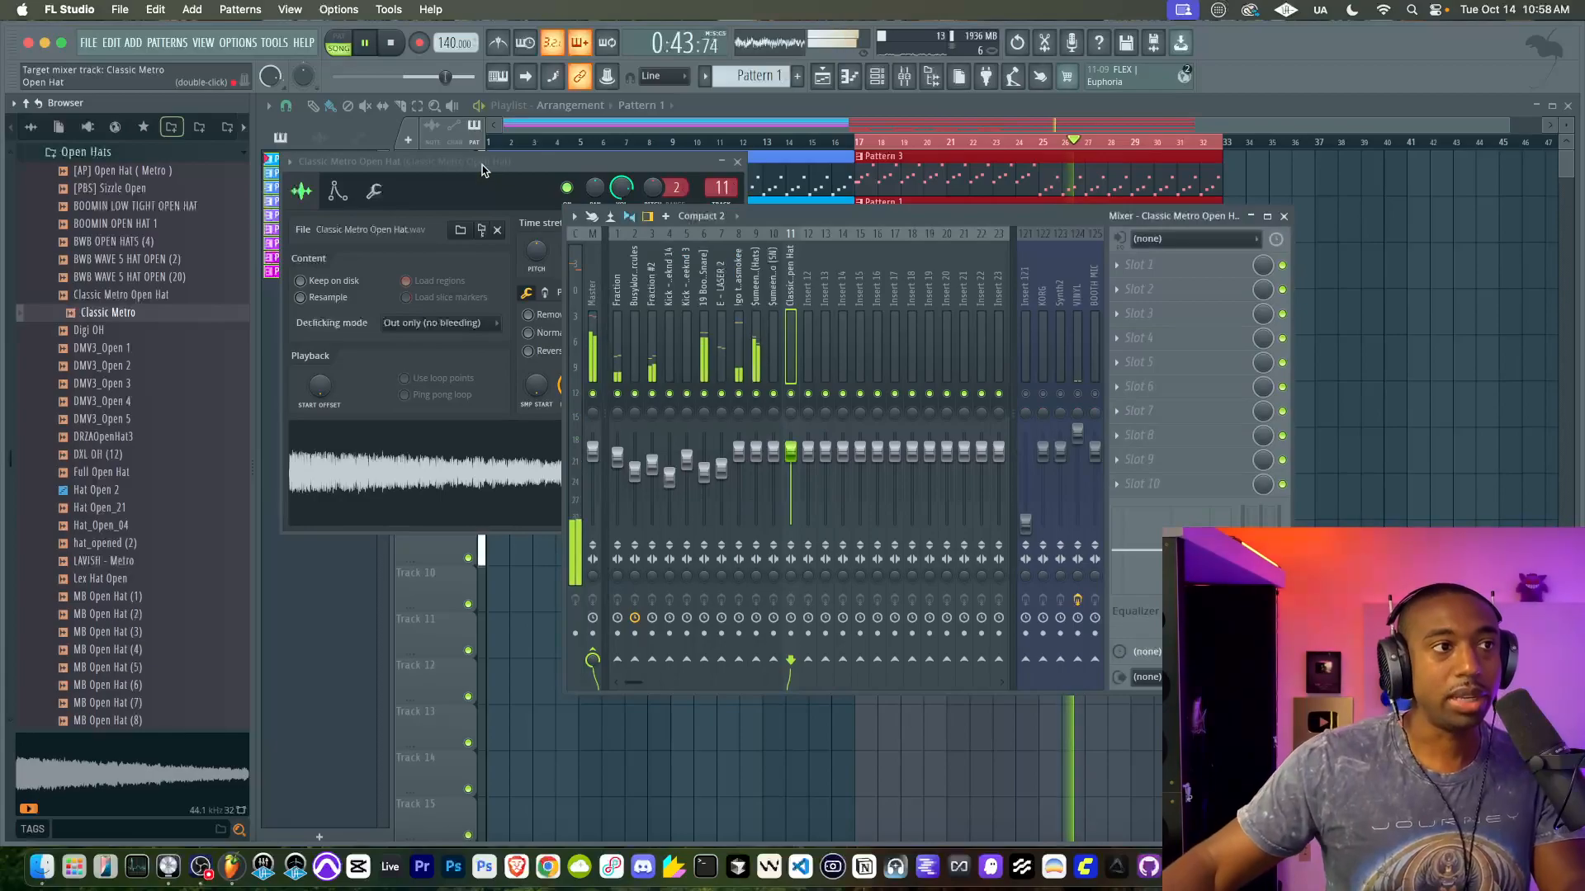
# Step: Create the new empty Pattern 10 and add a Classic Metro Open Hat hit on its fifth step
pyautogui.click(873, 78)
pyautogui.click(770, 76)
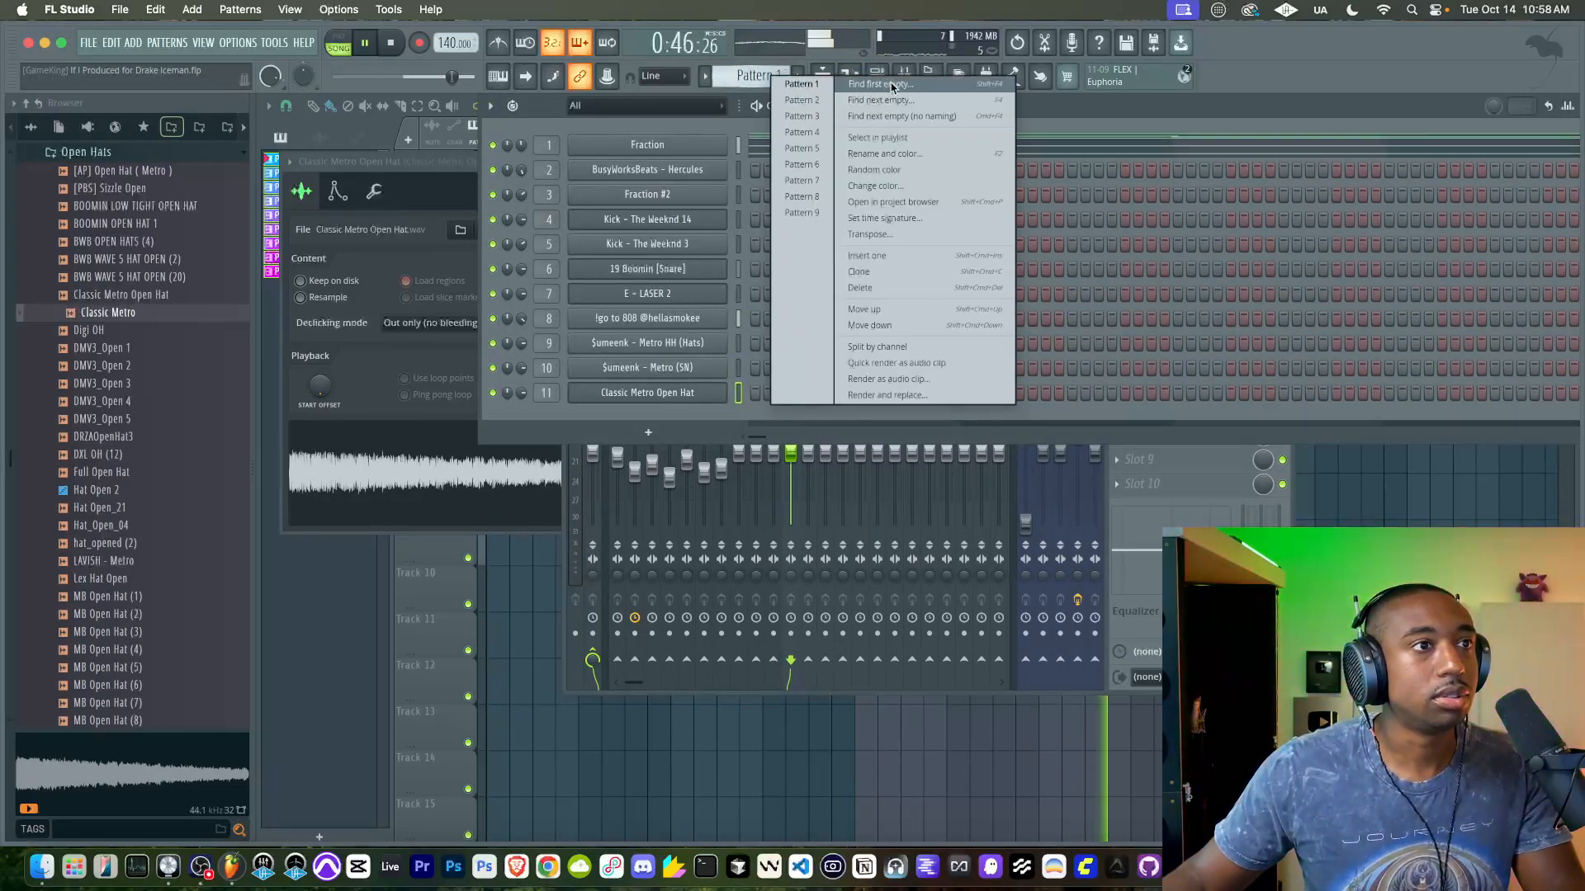
pyautogui.click(893, 83)
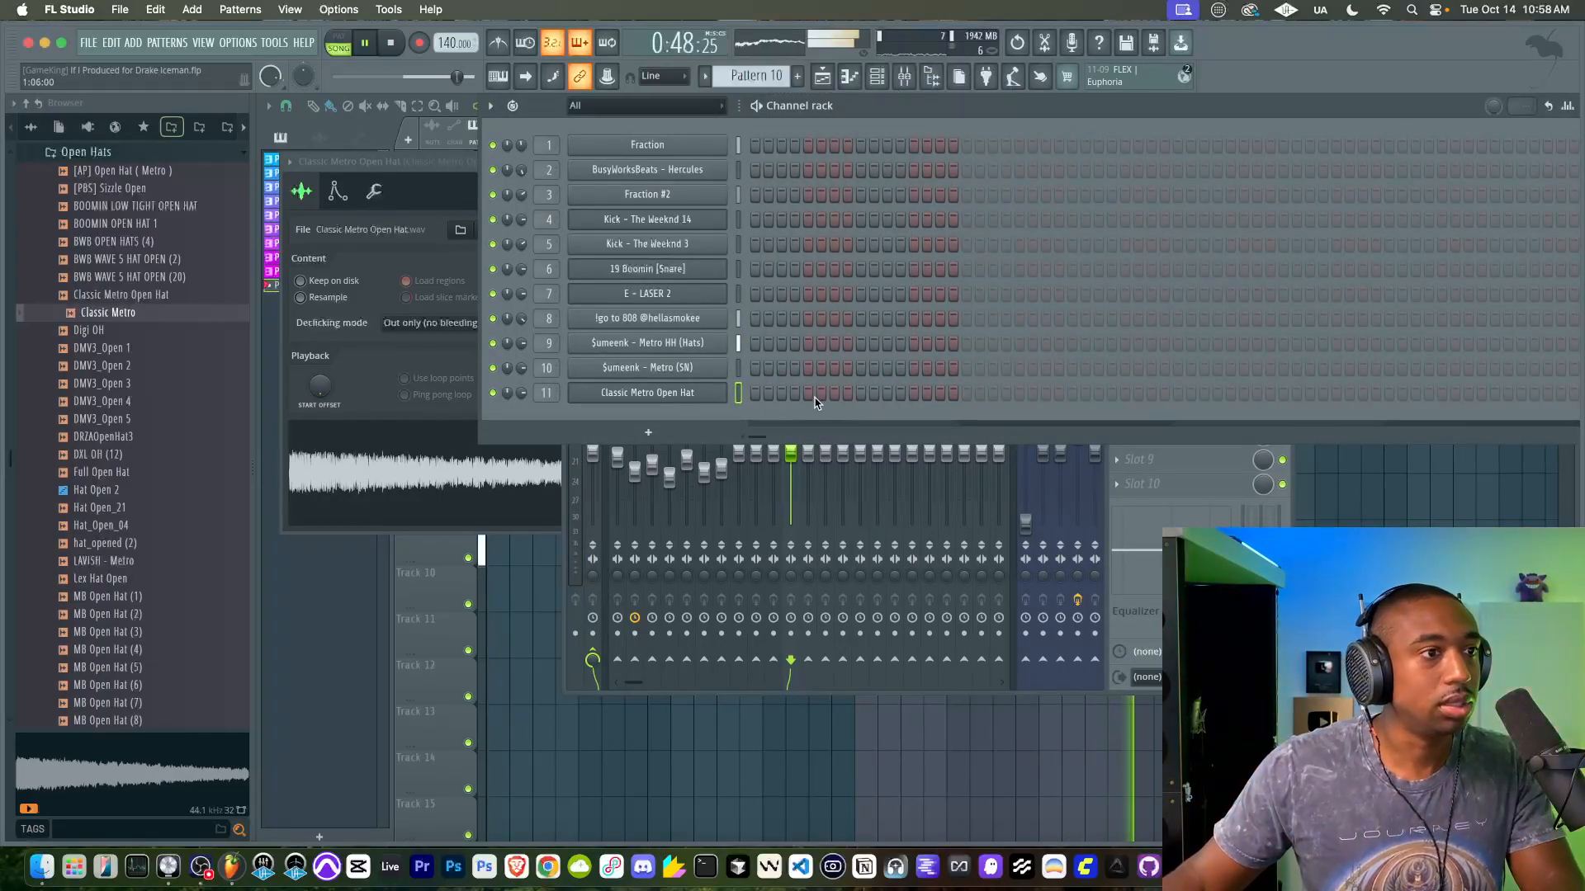
pyautogui.click(480, 100)
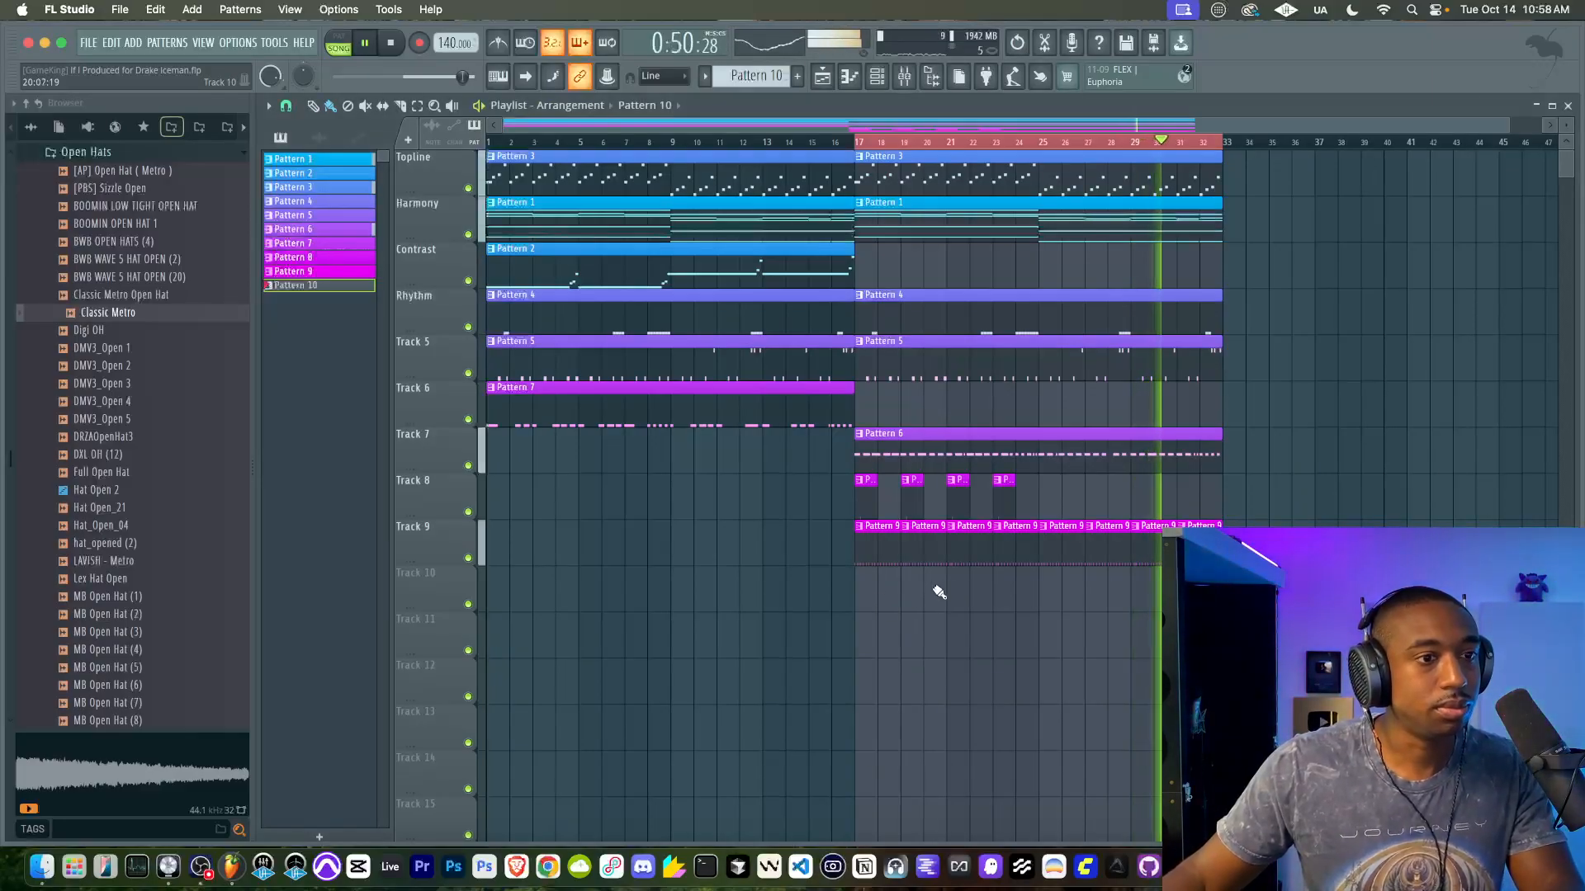
# Step: Place Pattern 10 clips on Track 10 at every other bar from 17 through 29, and save the project
pyautogui.click(1052, 601)
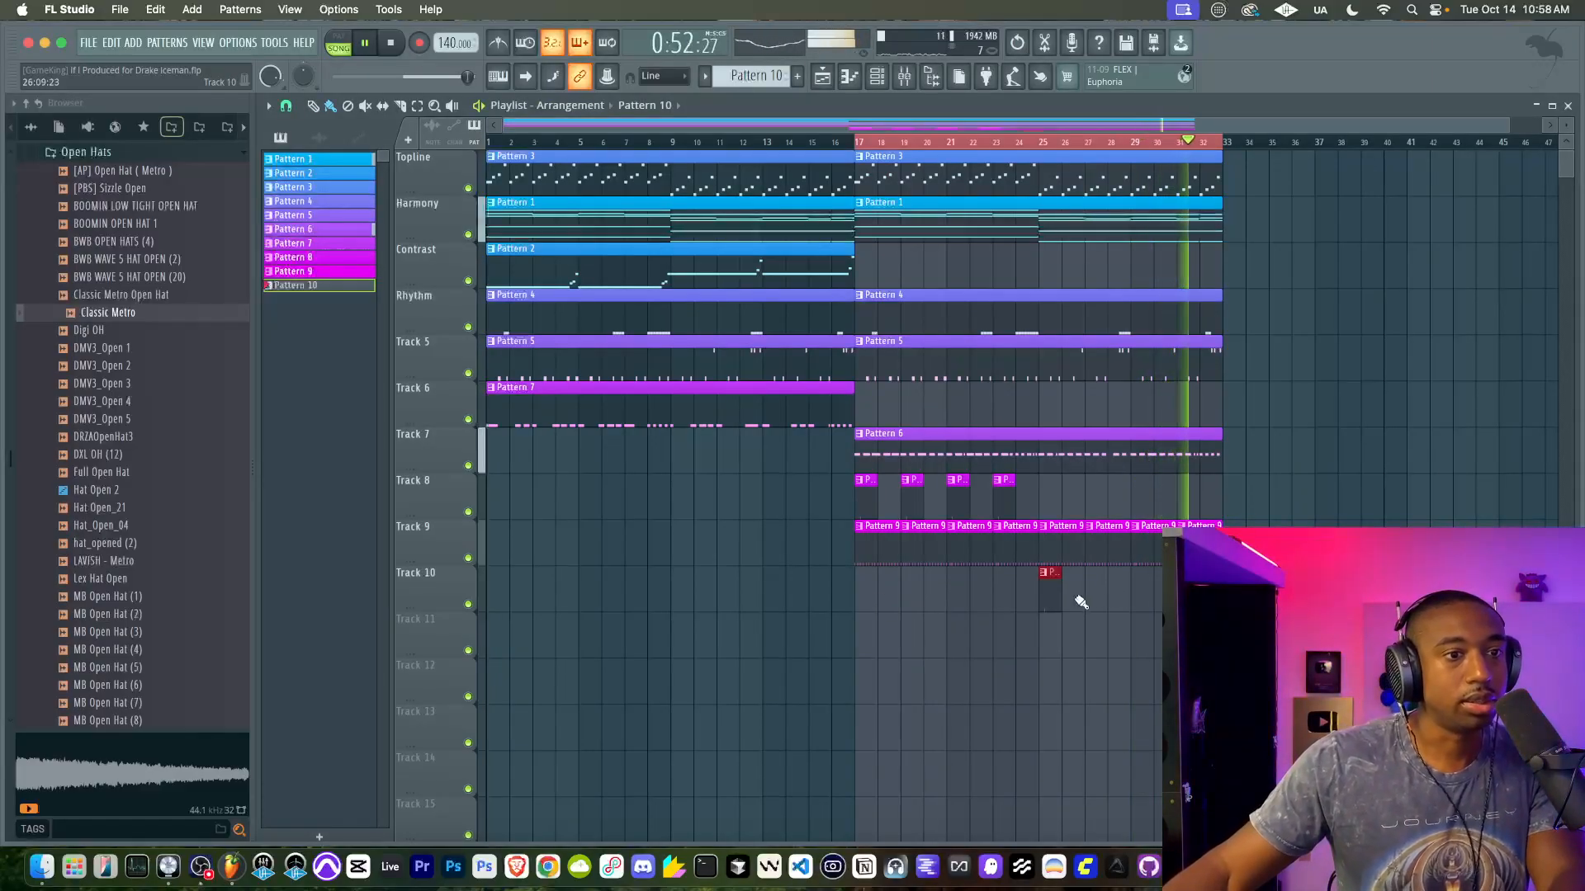
pyautogui.click(1094, 601)
pyautogui.click(1138, 598)
pyautogui.click(896, 601)
pyautogui.click(916, 601)
pyautogui.click(978, 601)
pyautogui.click(1001, 601)
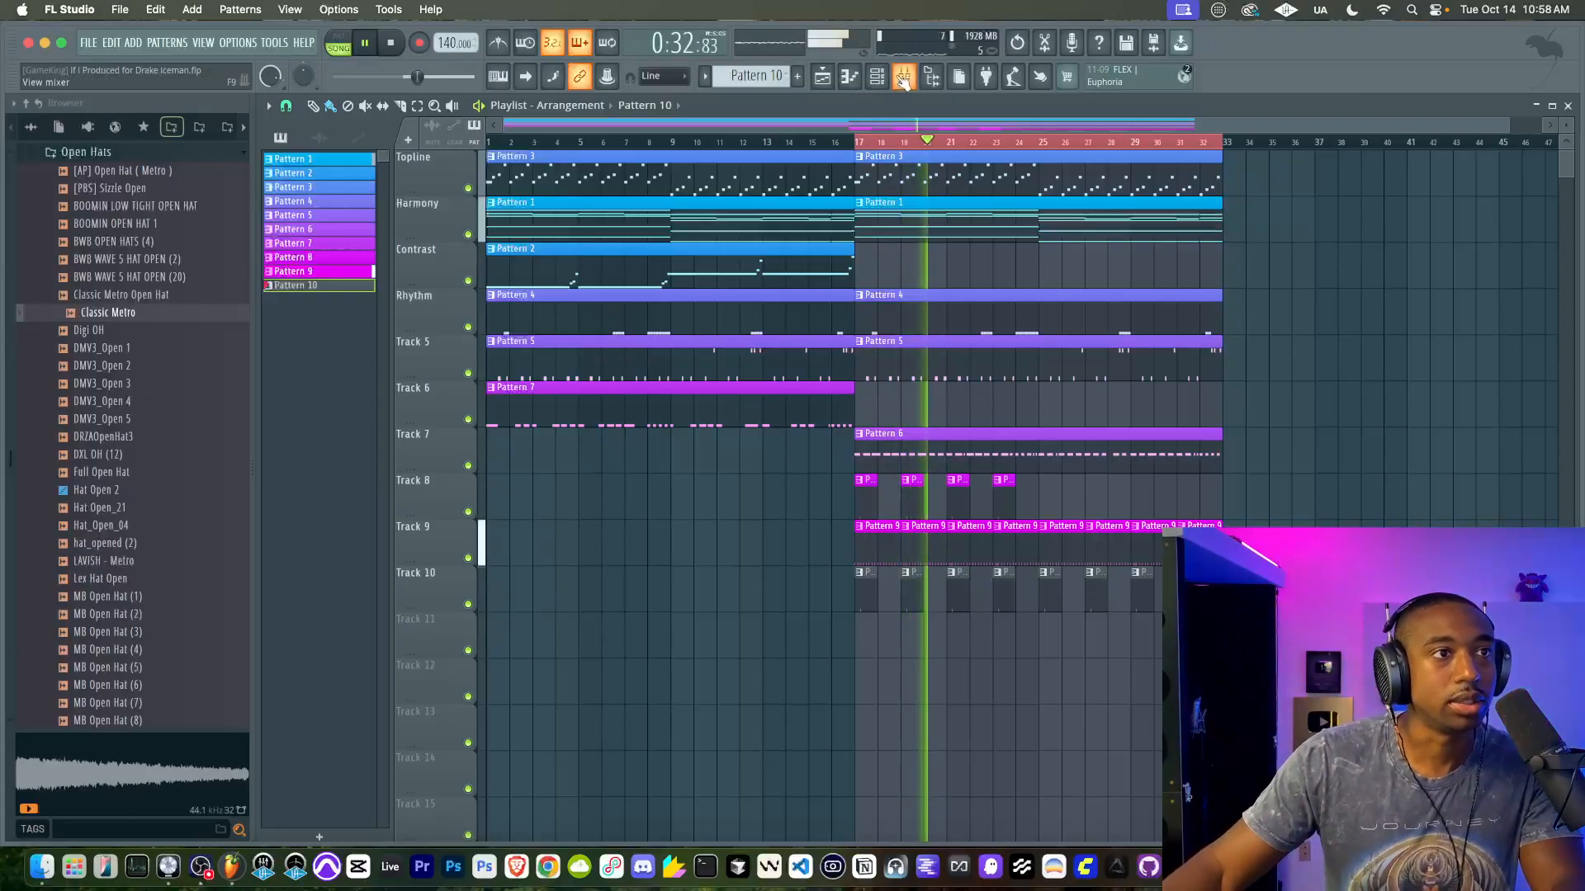
pyautogui.press('super+s')
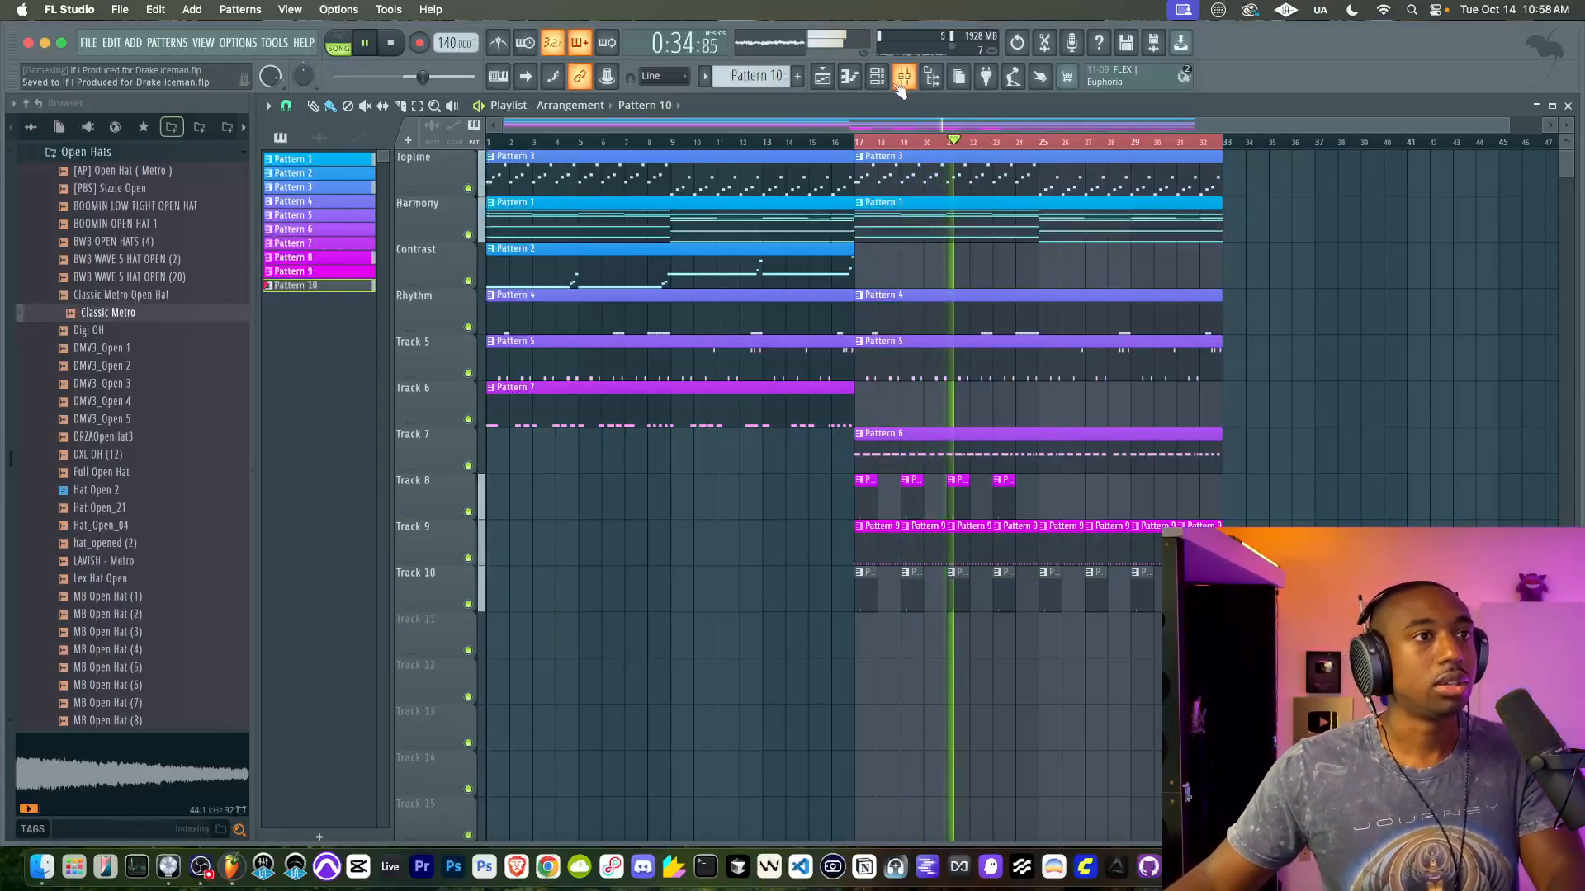
# Step: Open the sampler settings of the 808 channel and show the full folder list in the browser
pyautogui.click(876, 76)
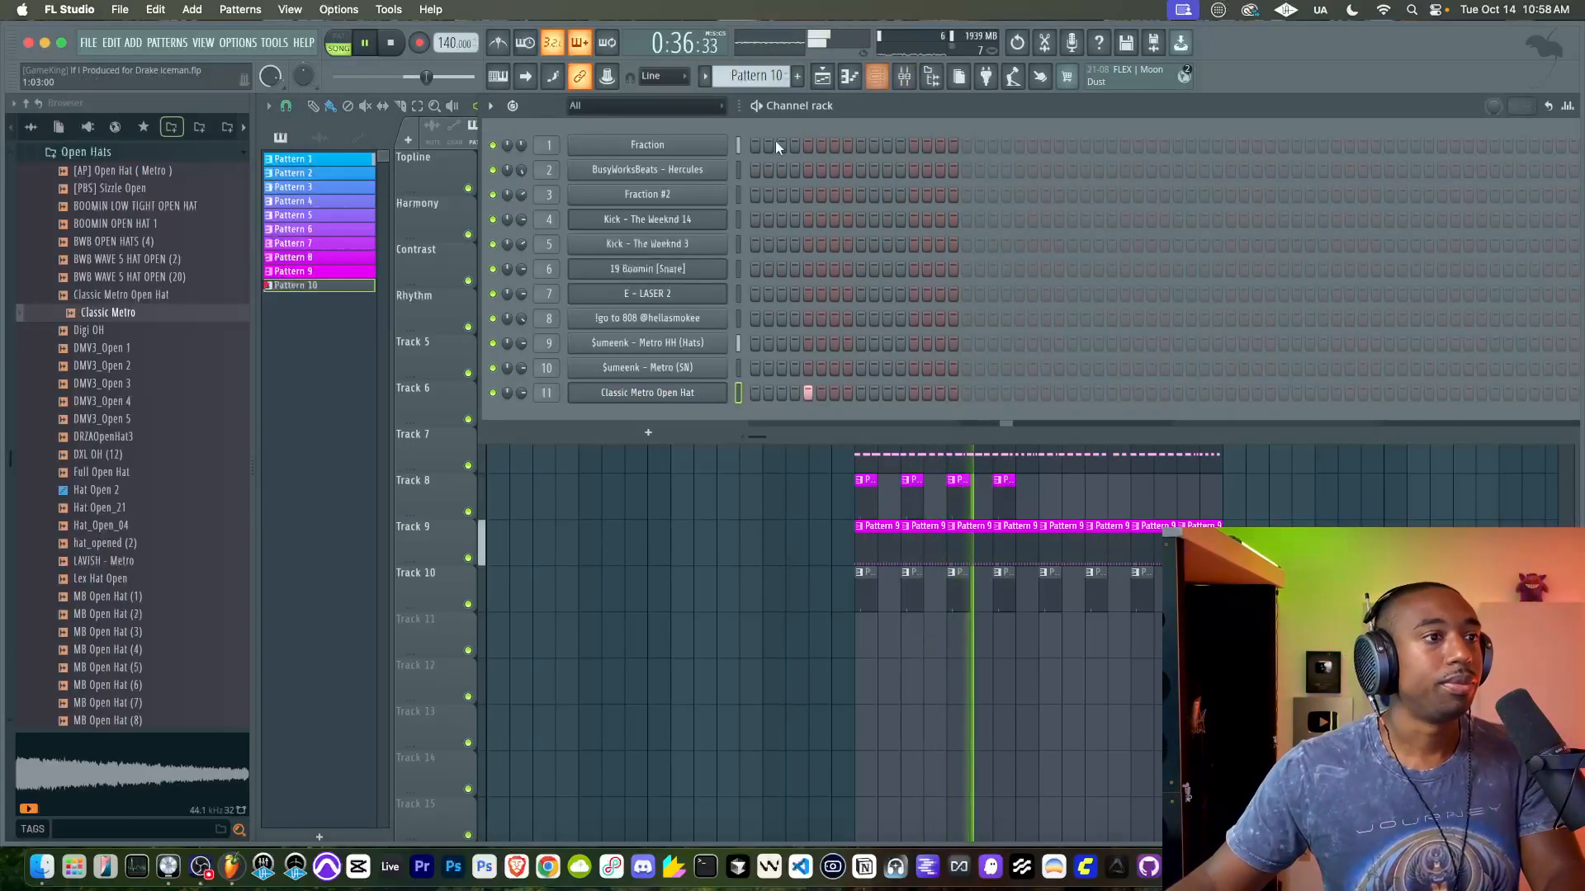
pyautogui.click(722, 317)
pyautogui.click(847, 271)
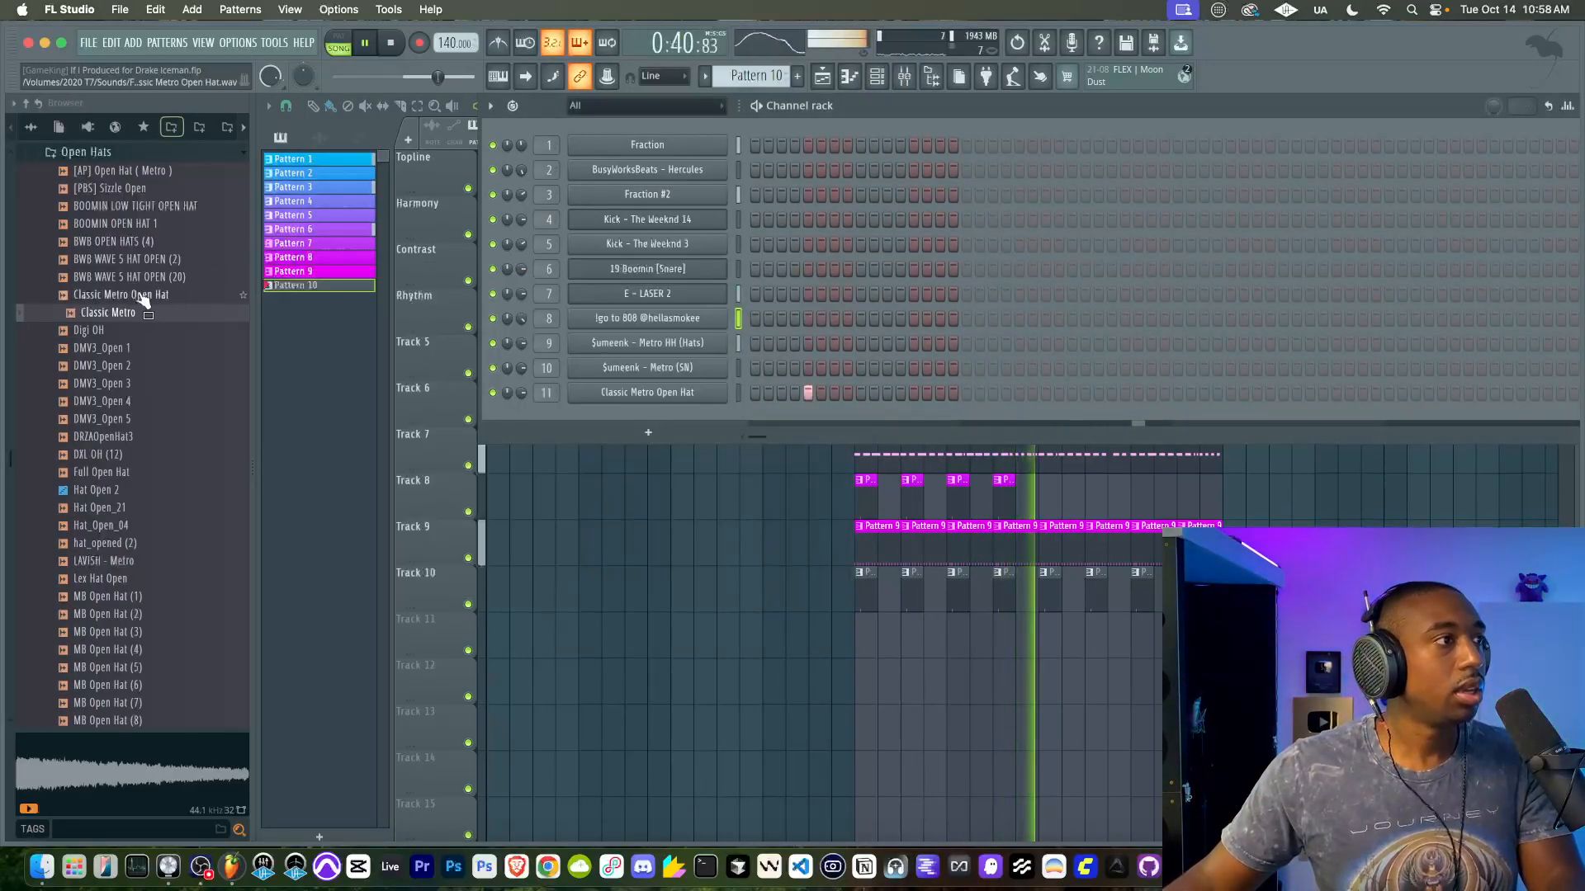
pyautogui.scroll(15, 102, 231)
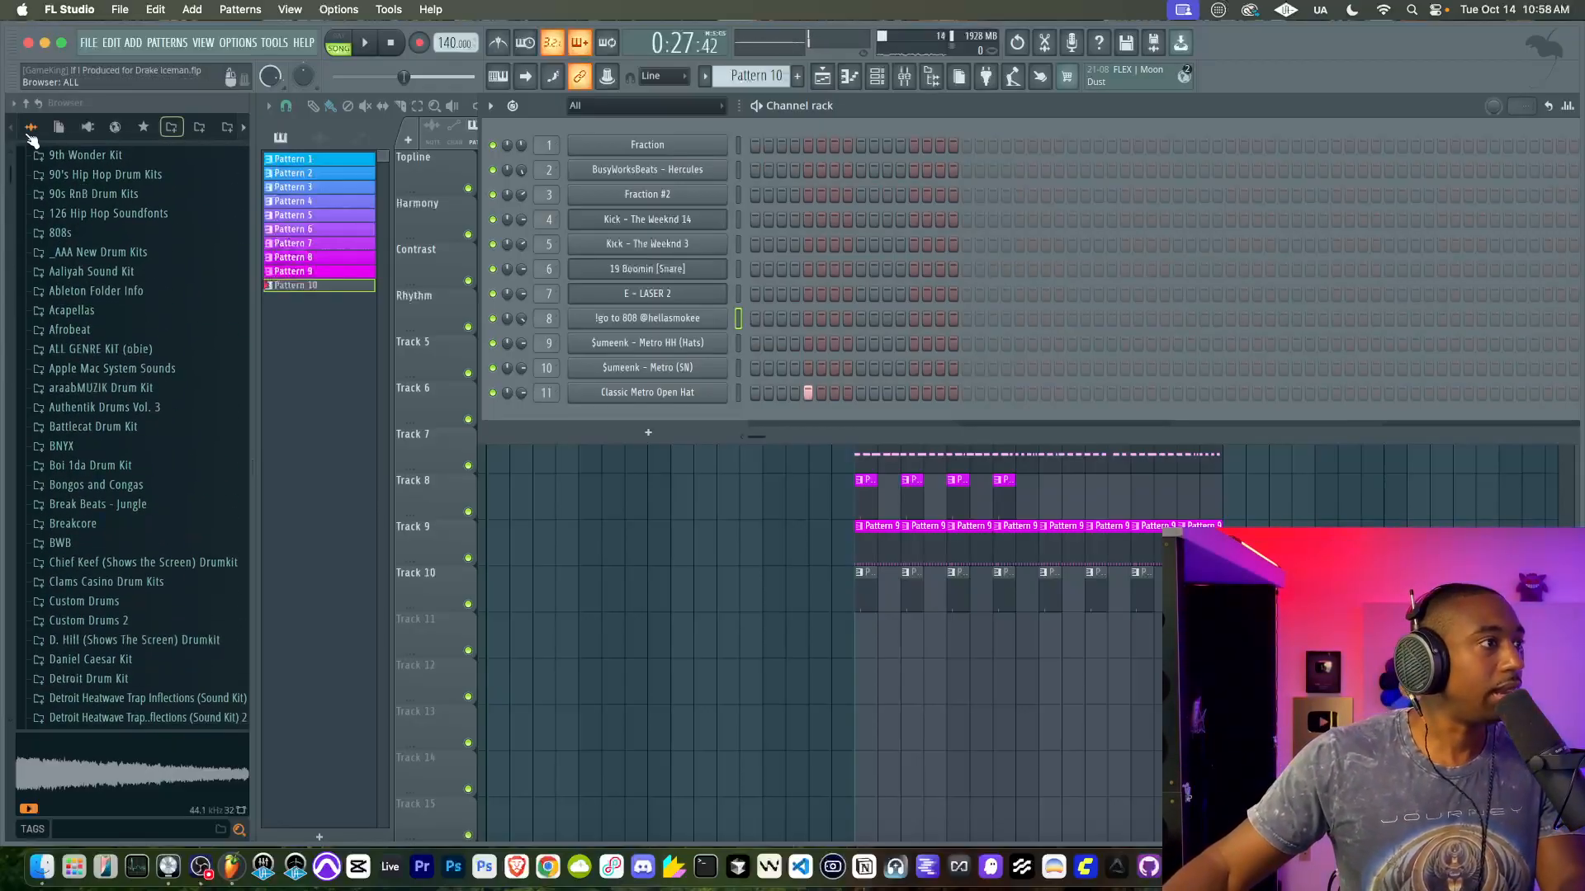
pyautogui.click(29, 128)
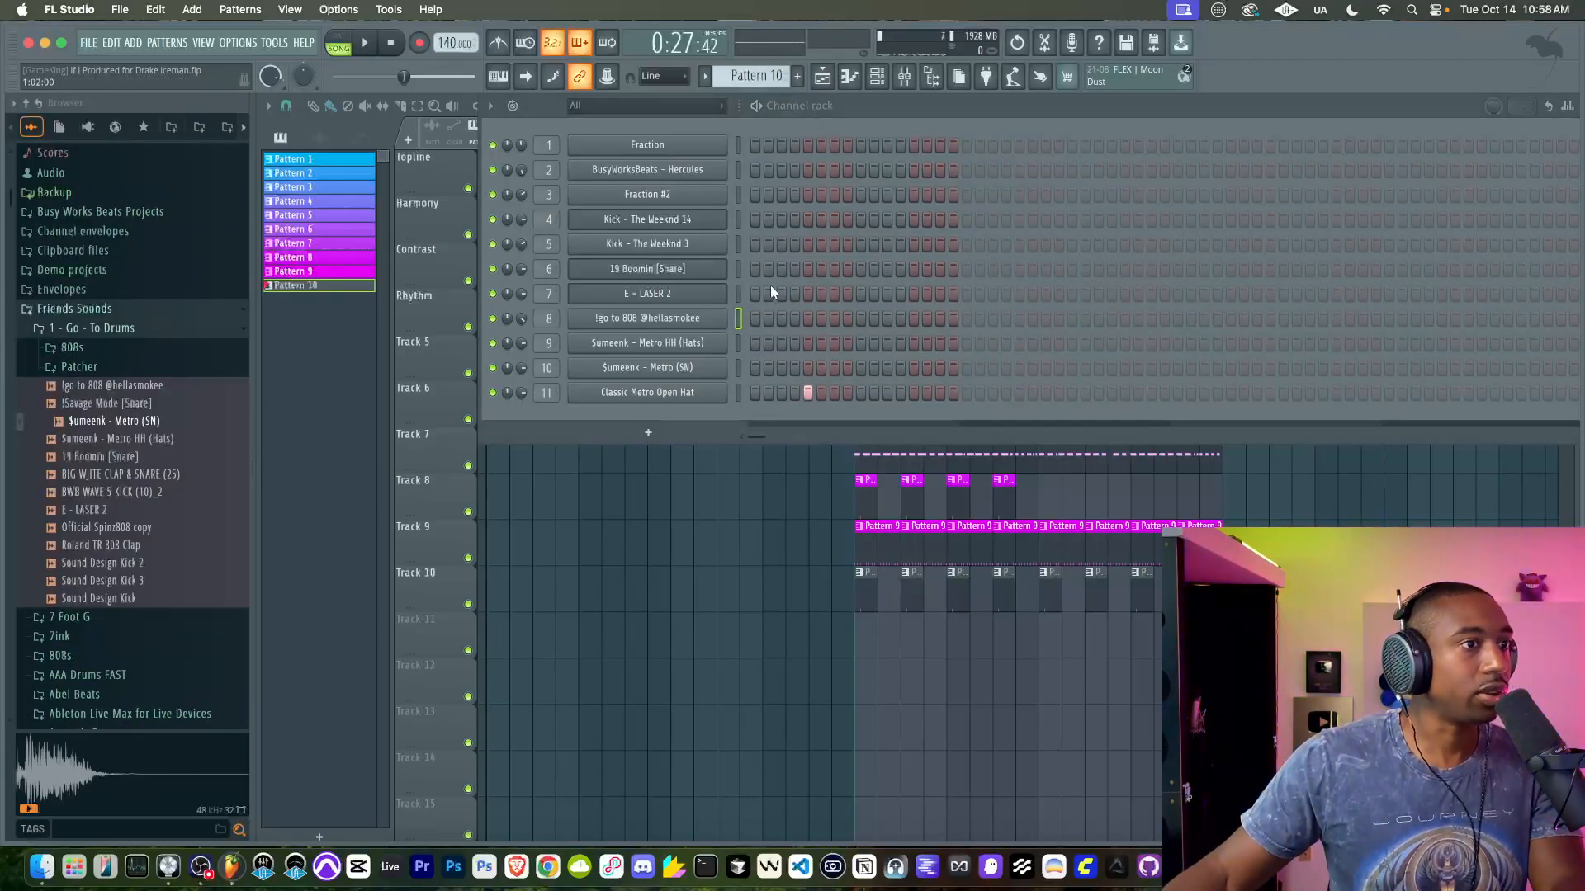
pyautogui.click(690, 320)
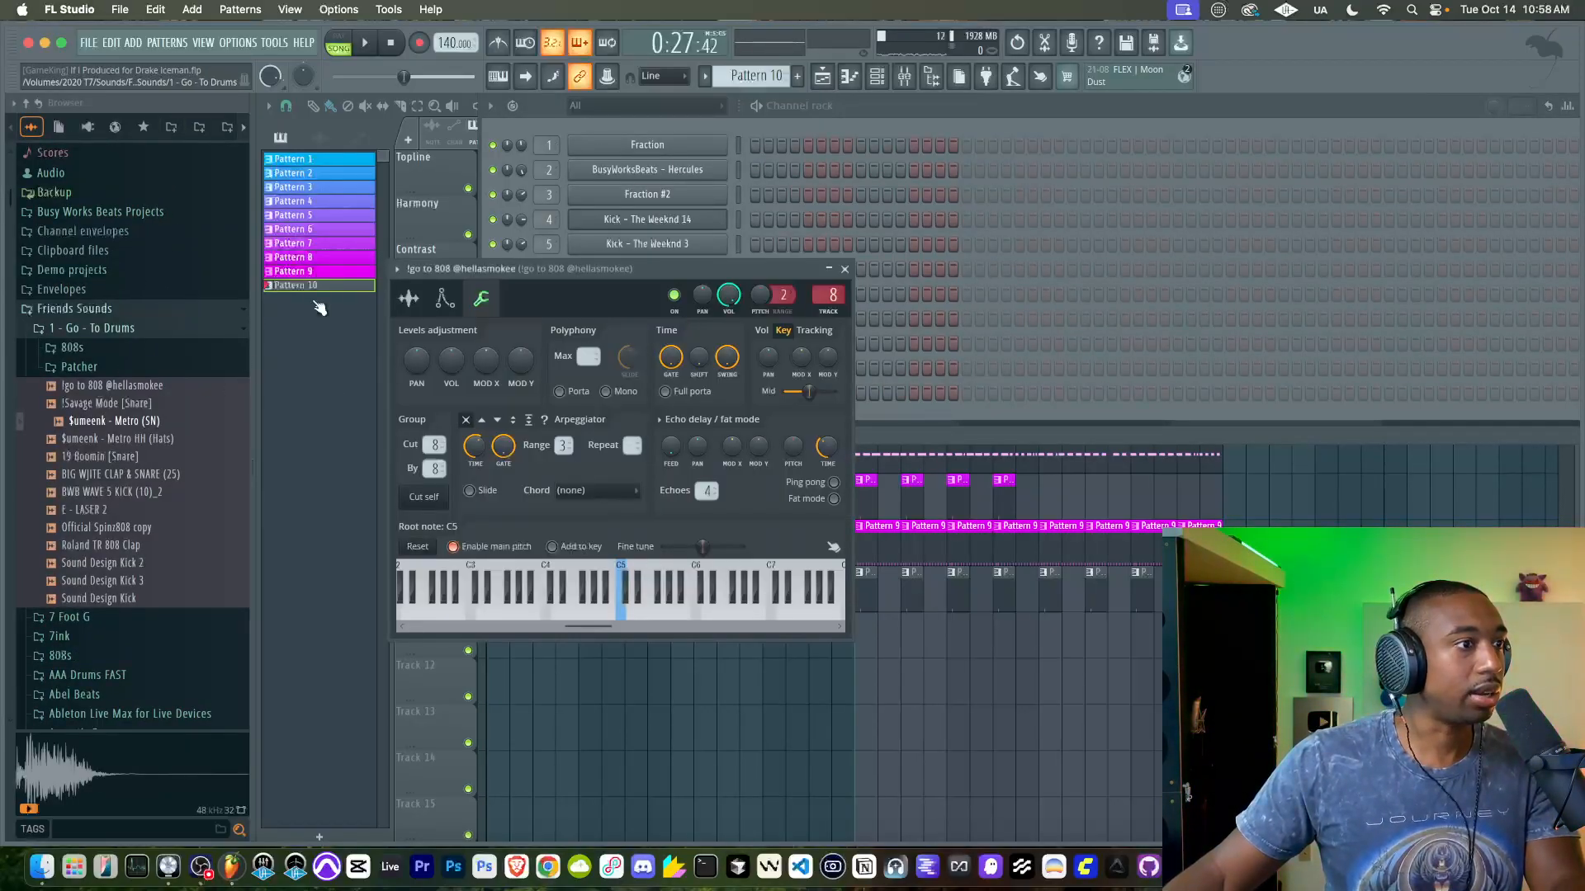
# Step: Browse Busy Works Beats Projects to the 808s folder inside the Drum Kits of Blueprint (ALL SOUNDS)
pyautogui.click(124, 212)
pyautogui.click(123, 251)
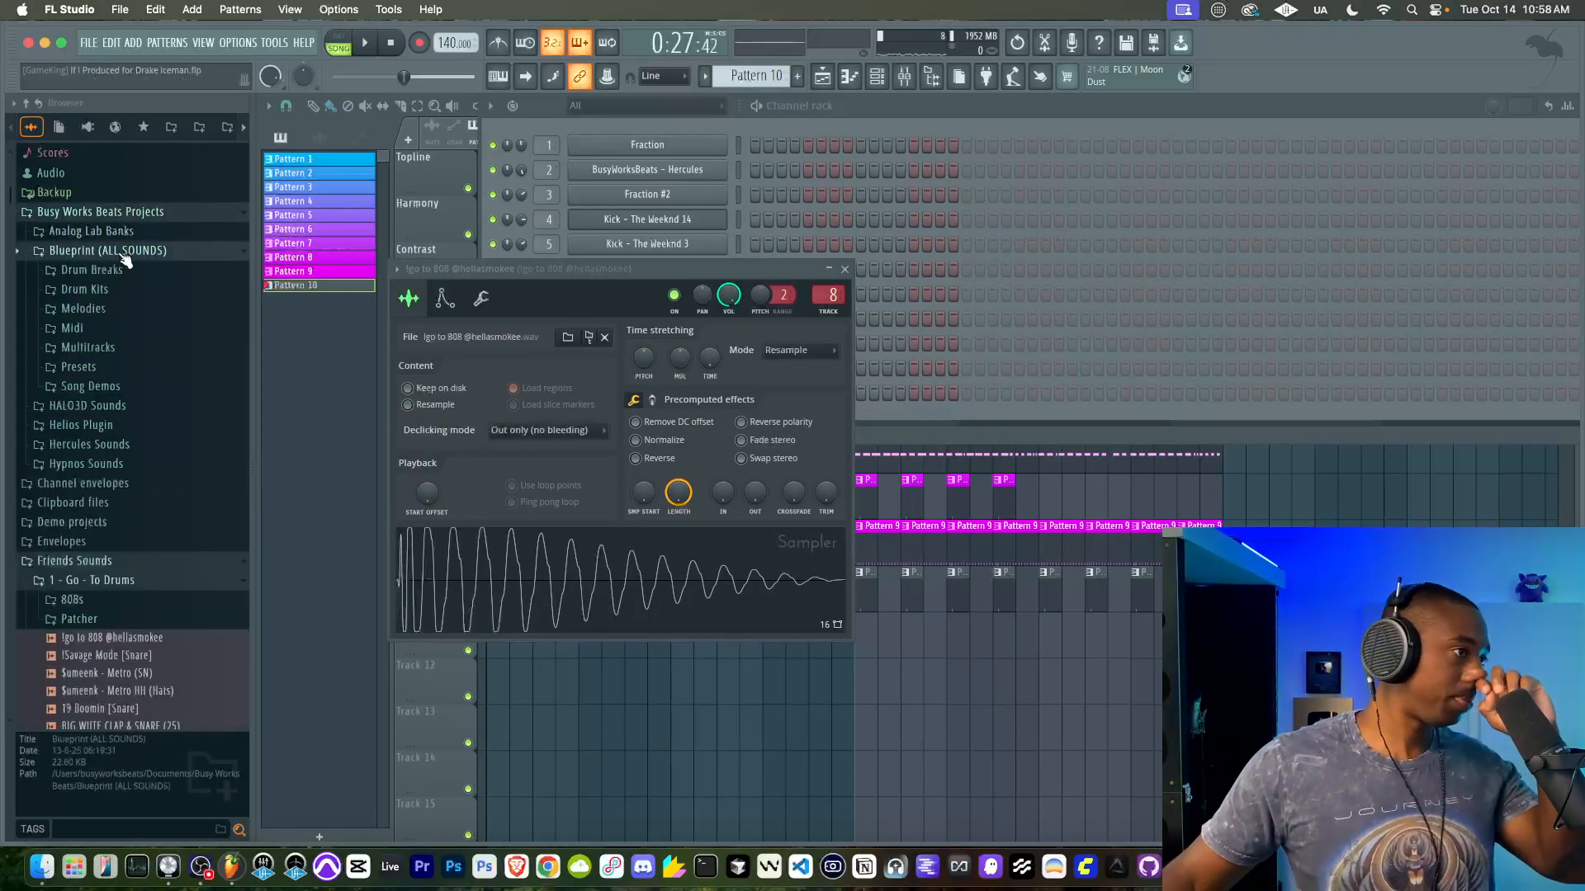
pyautogui.click(109, 299)
pyautogui.click(115, 310)
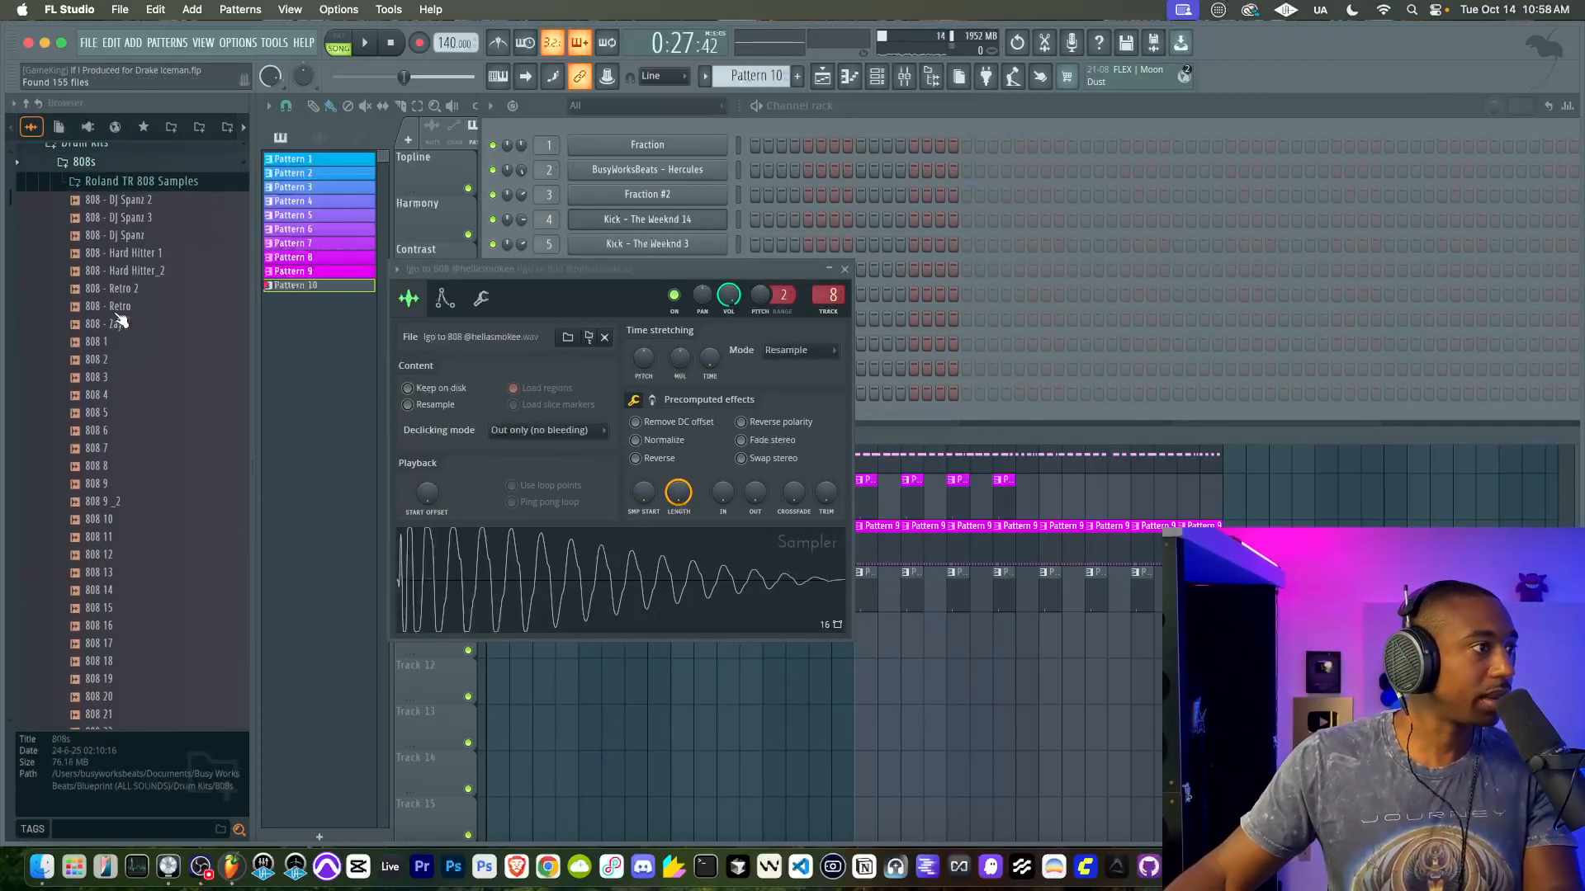
# Step: Preview several 808 samples and replace the 808 channel's sample with 808 - Hard Hitter 1
pyautogui.click(155, 210)
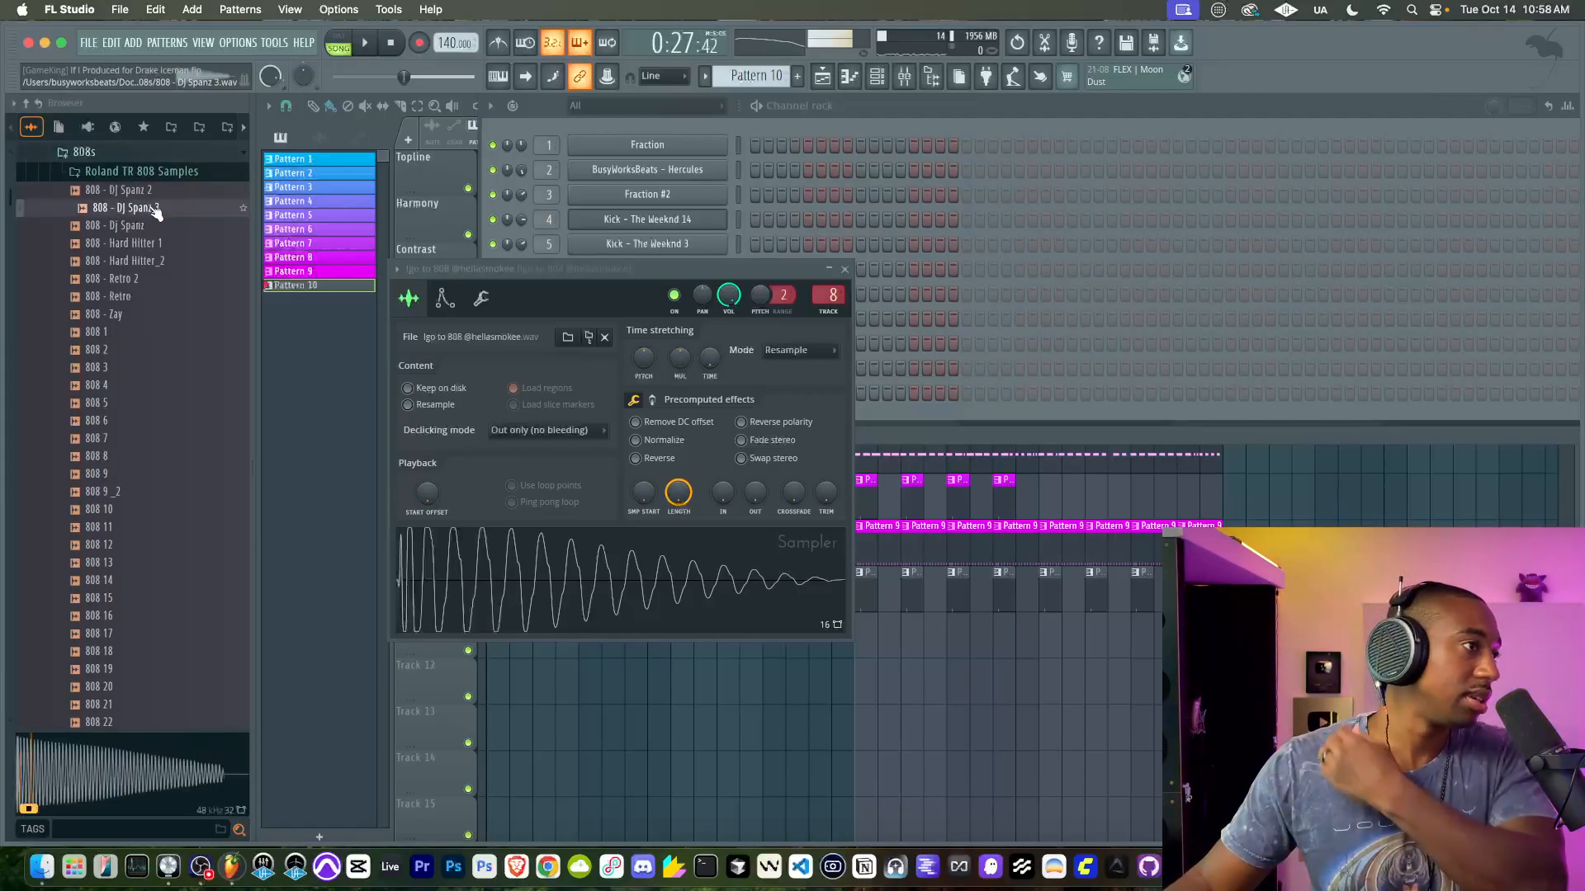
pyautogui.click(155, 260)
pyautogui.click(132, 244)
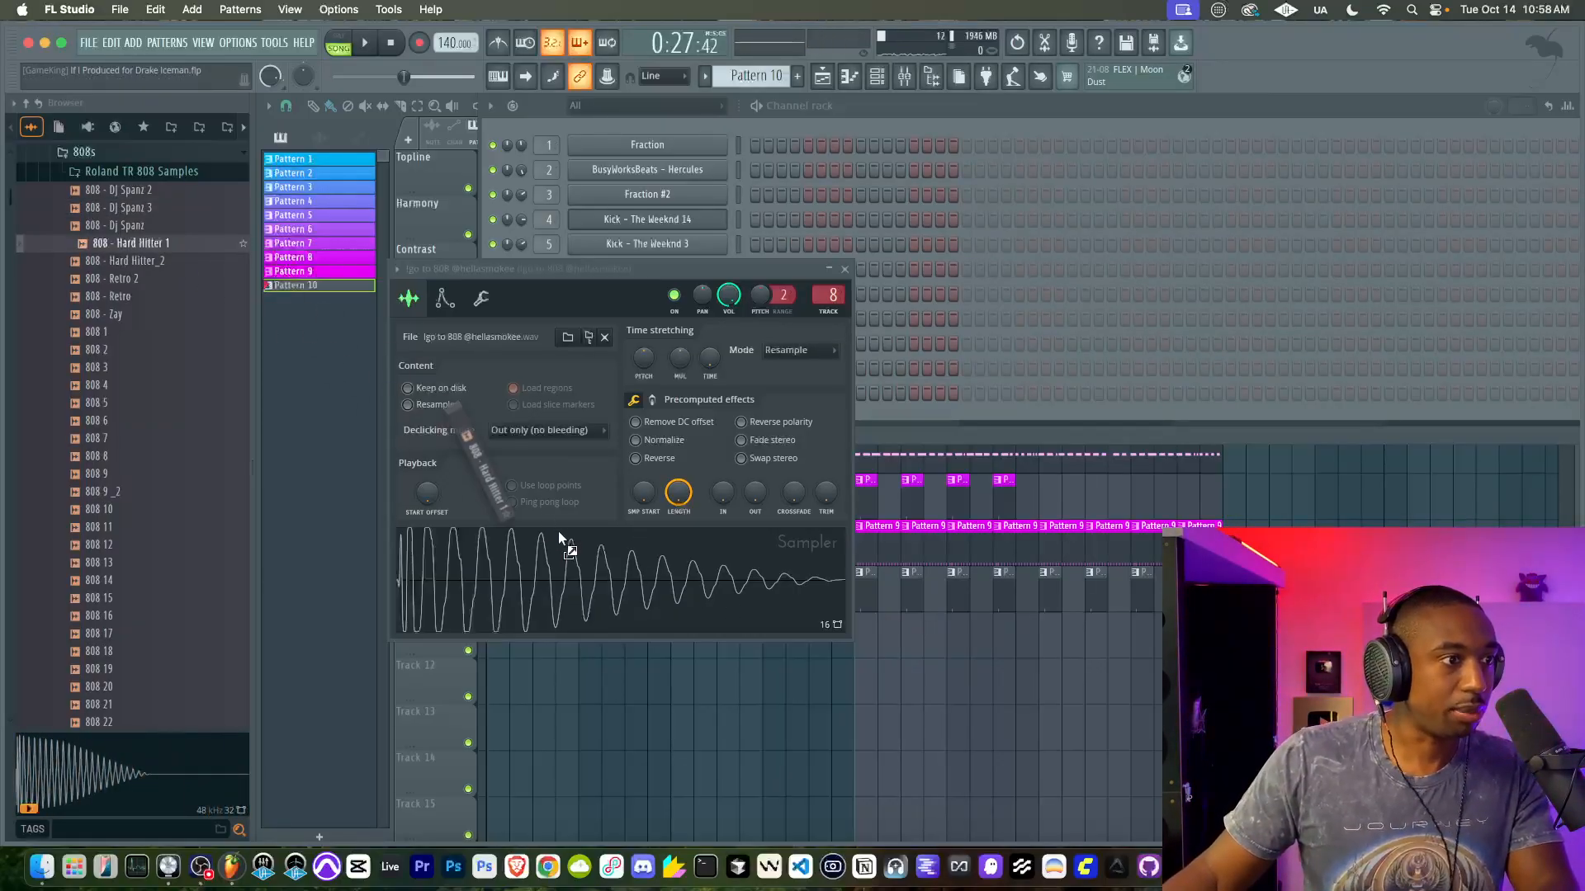
pyautogui.moveTo(555, 533); pyautogui.dragTo(575, 553)
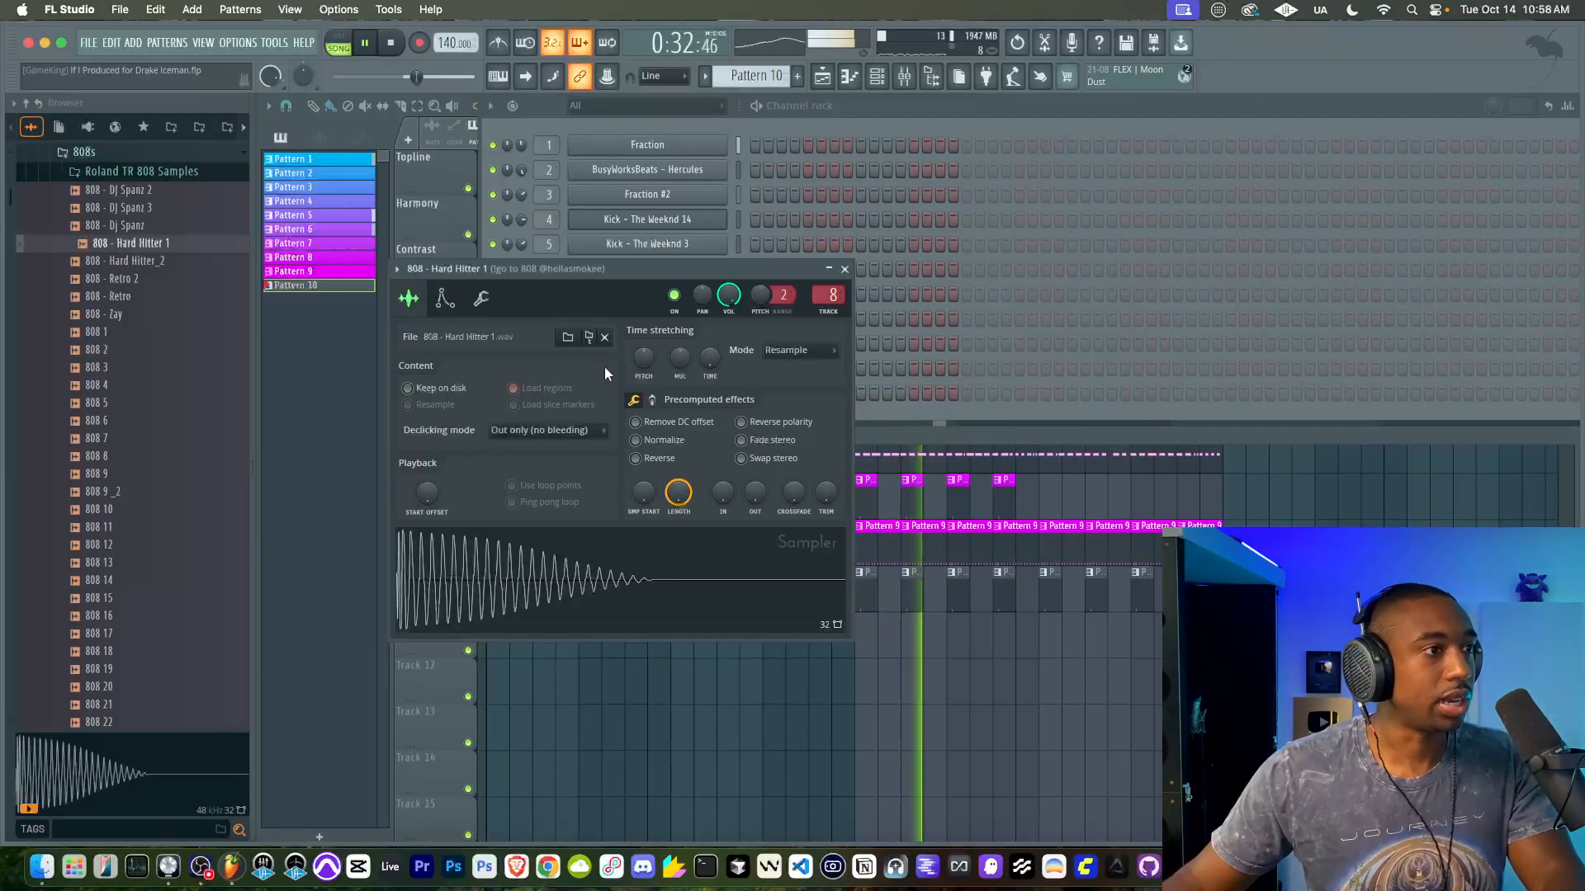
pyautogui.click(844, 269)
pyautogui.press('F6')
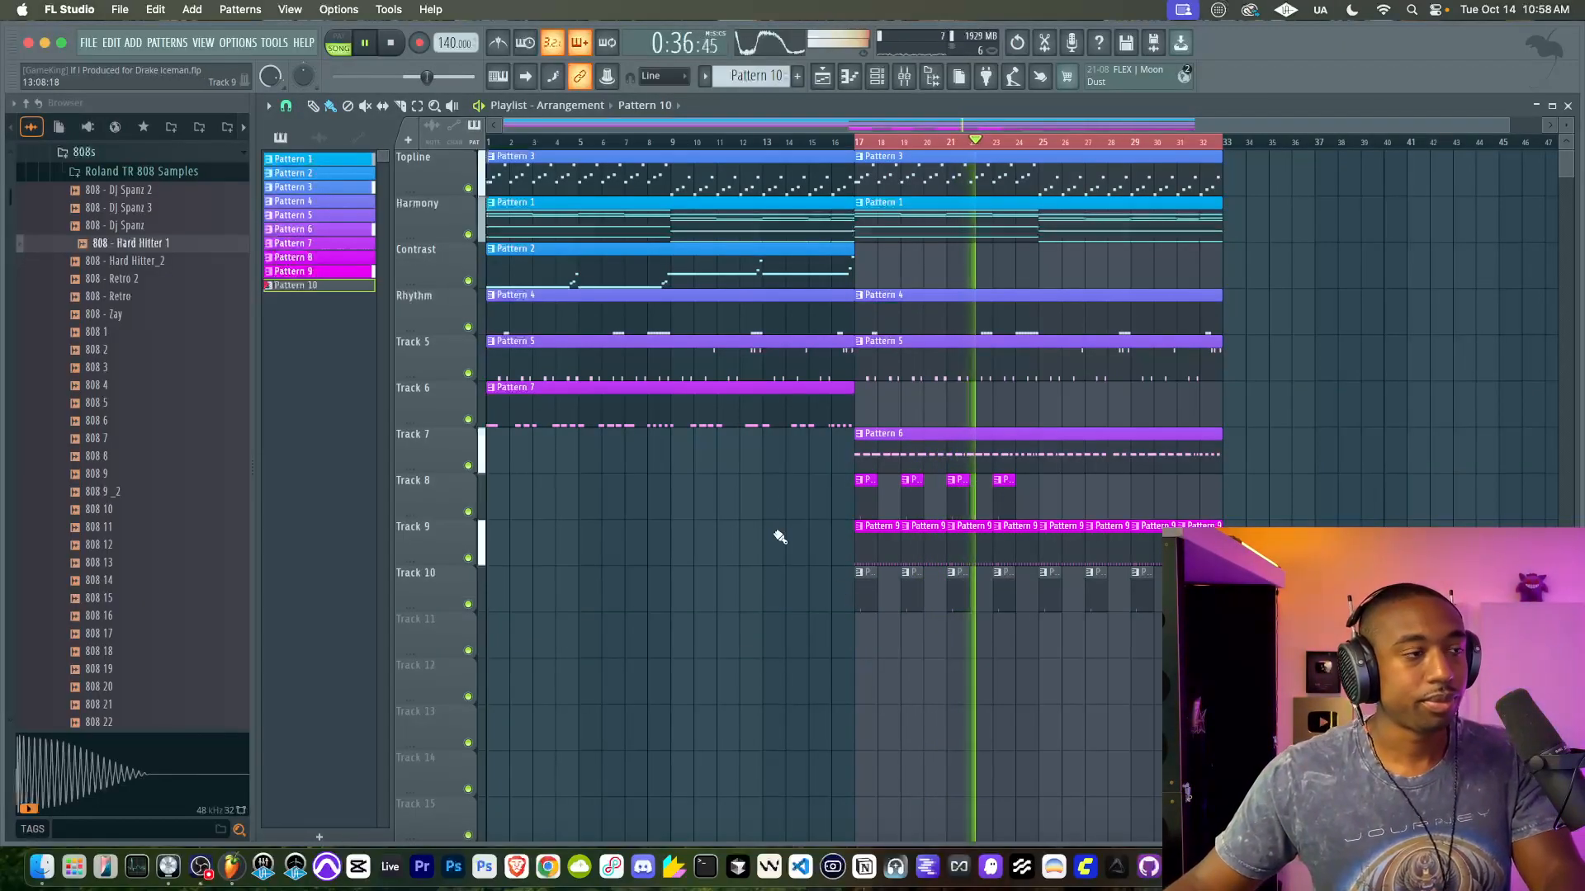
# Step: Colour Pattern 10 with the saved light blue swatch, keeping its name
pyautogui.rightClick(325, 285)
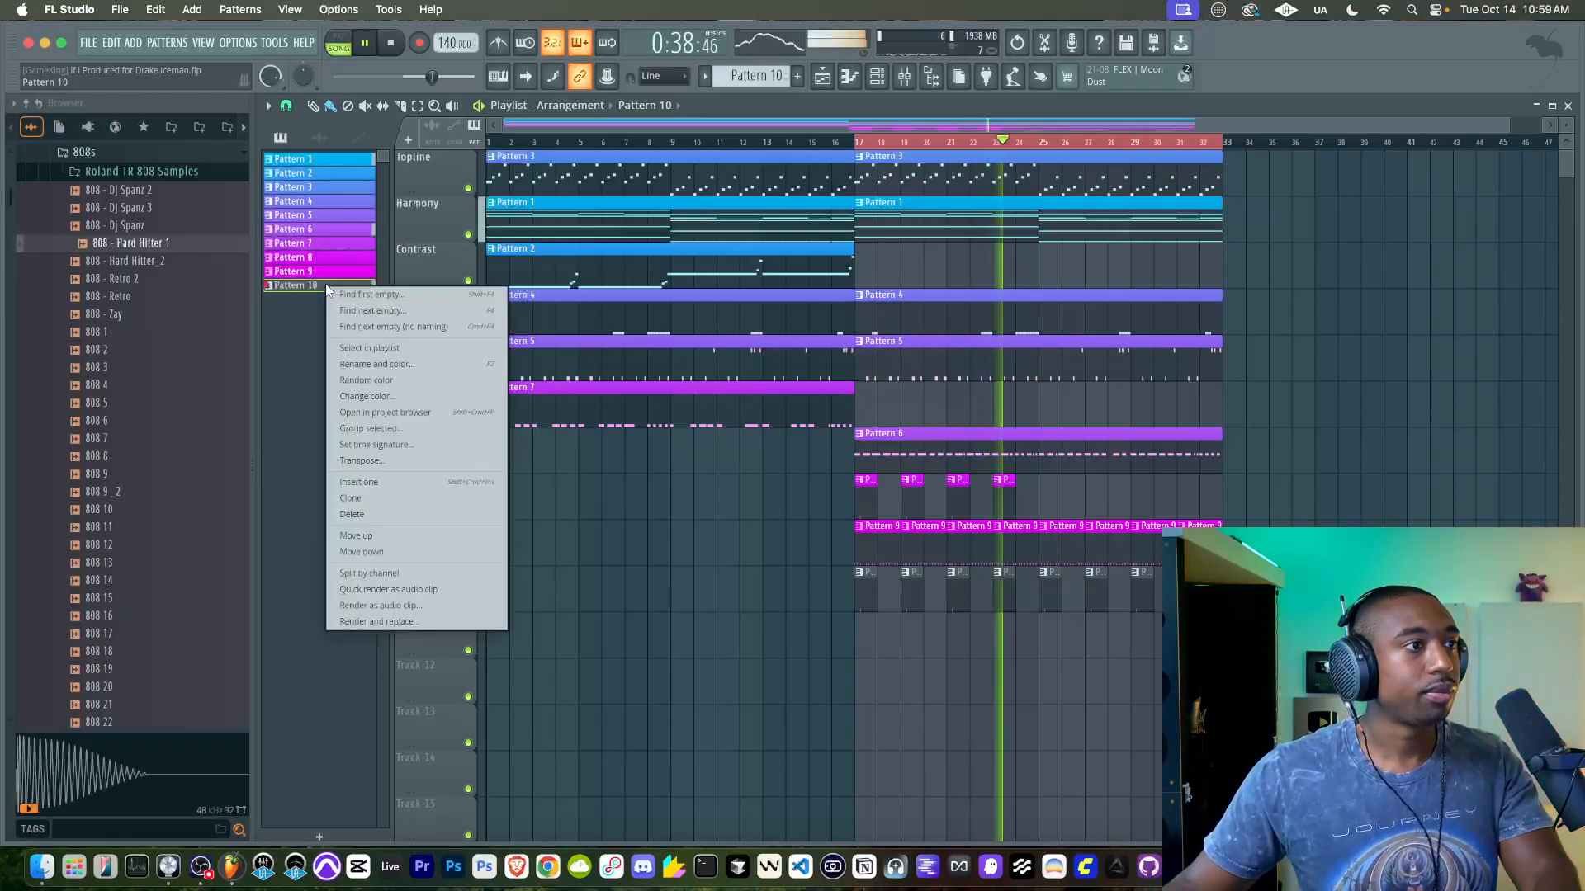
pyautogui.click(379, 364)
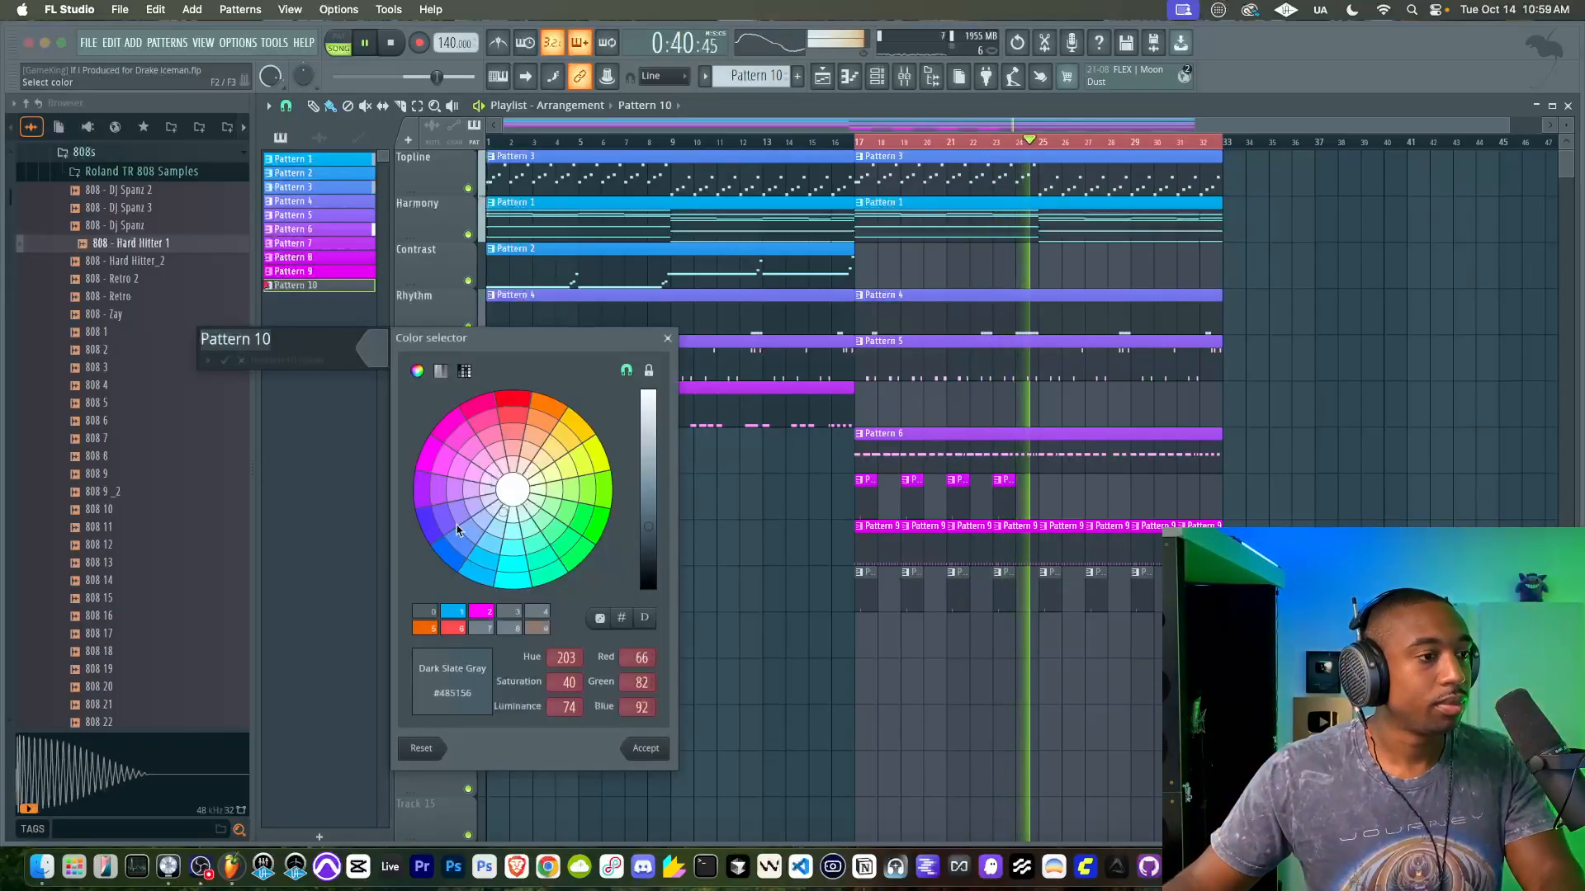
pyautogui.click(453, 611)
pyautogui.click(645, 747)
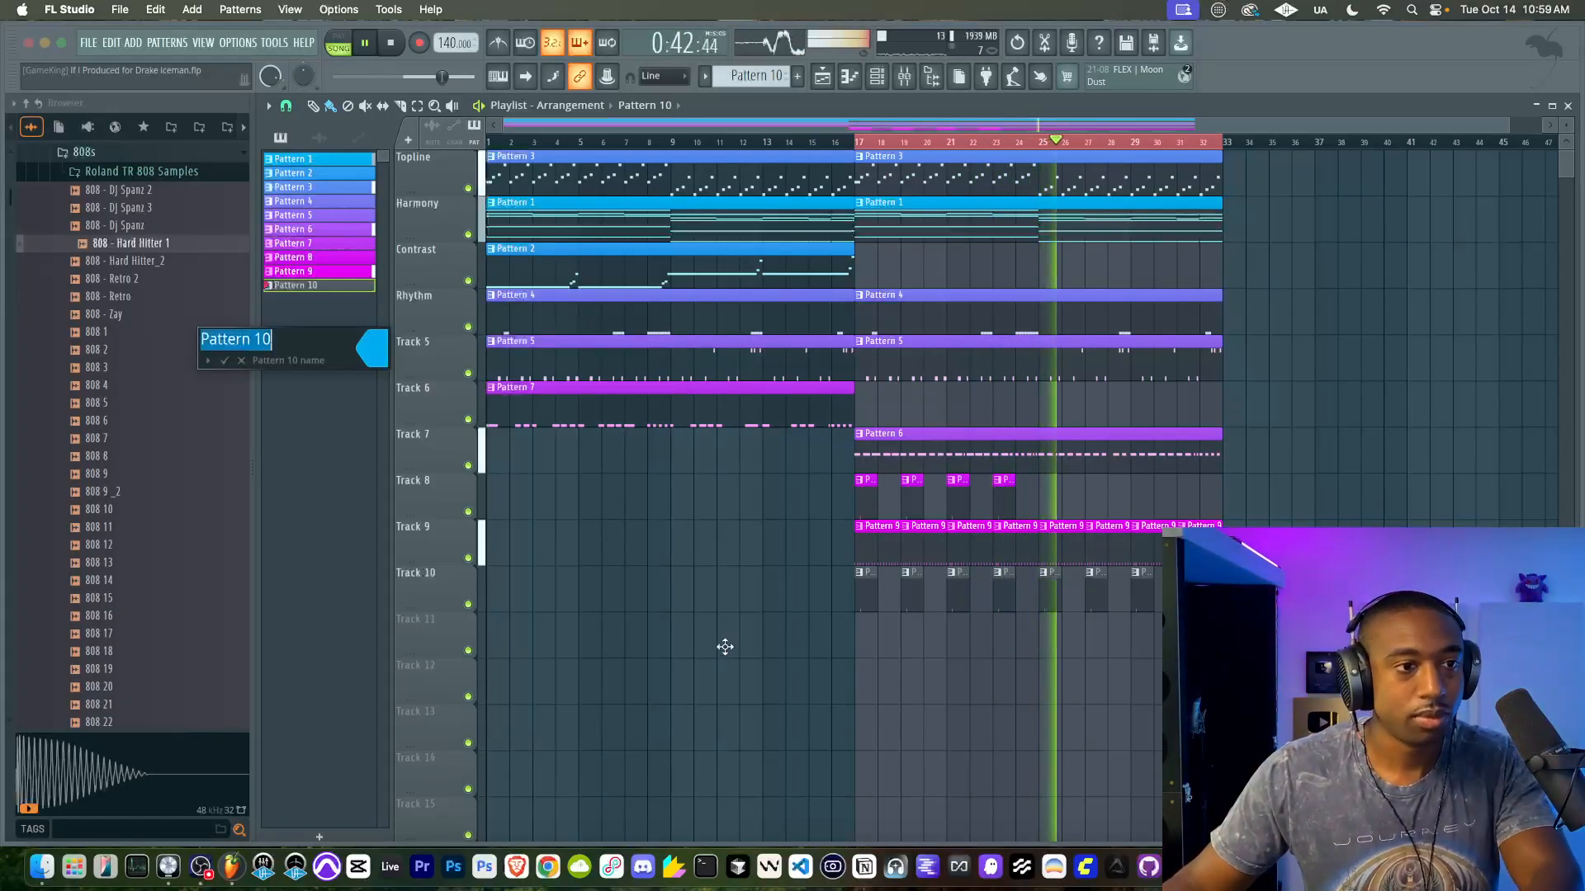
pyautogui.press('Return')
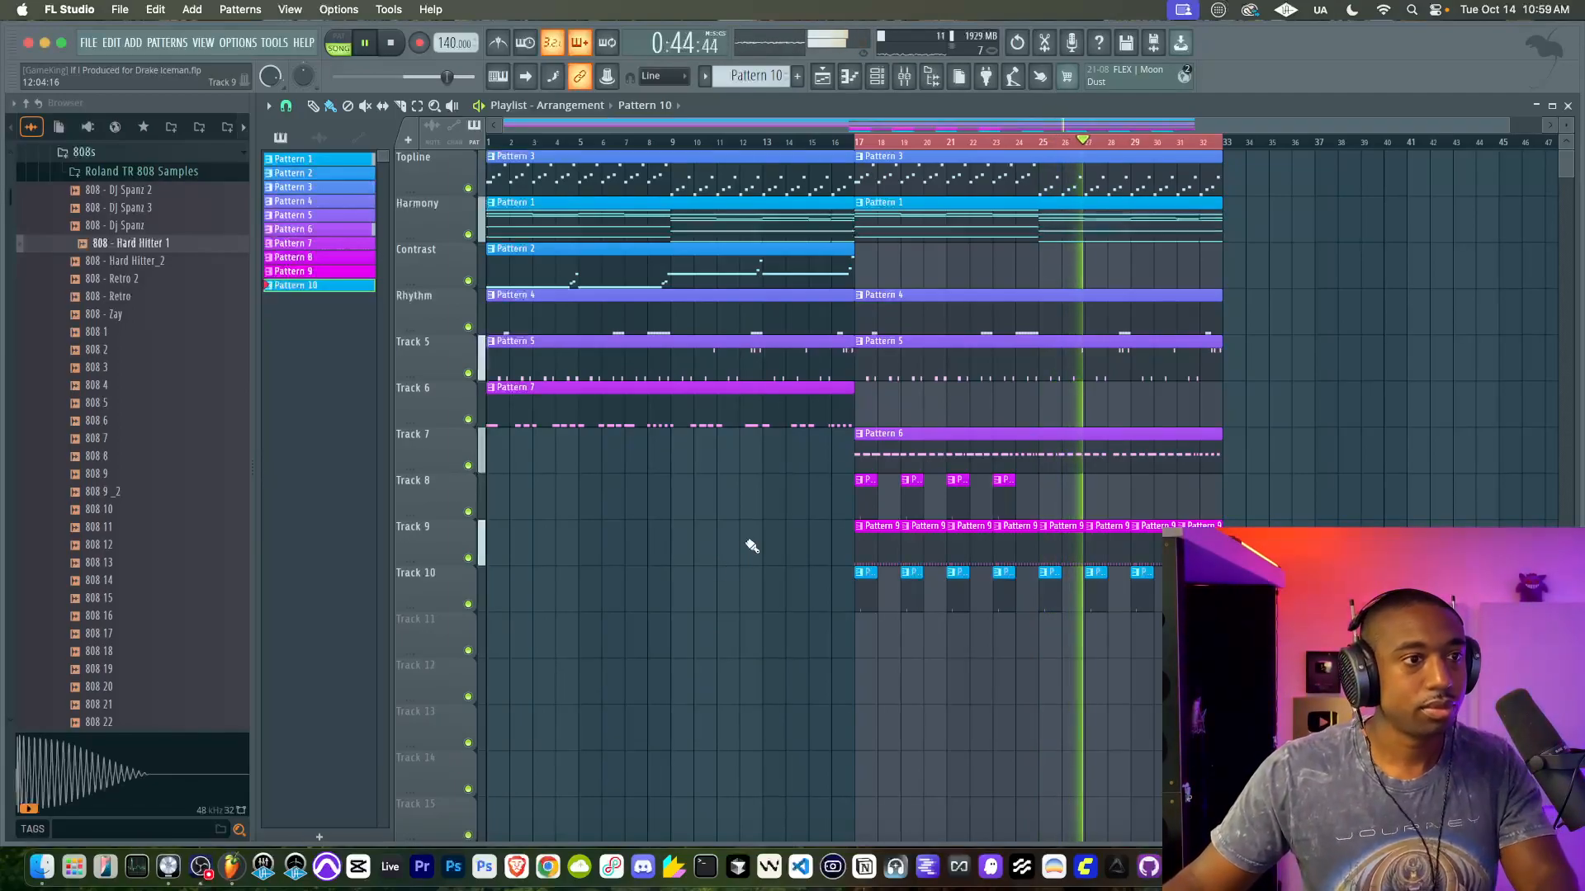
# Step: Transpose Pattern 6's 808 notes from bar 9 onward down five semitones and play the section
pyautogui.doubleClick(976, 436)
pyautogui.press('space')
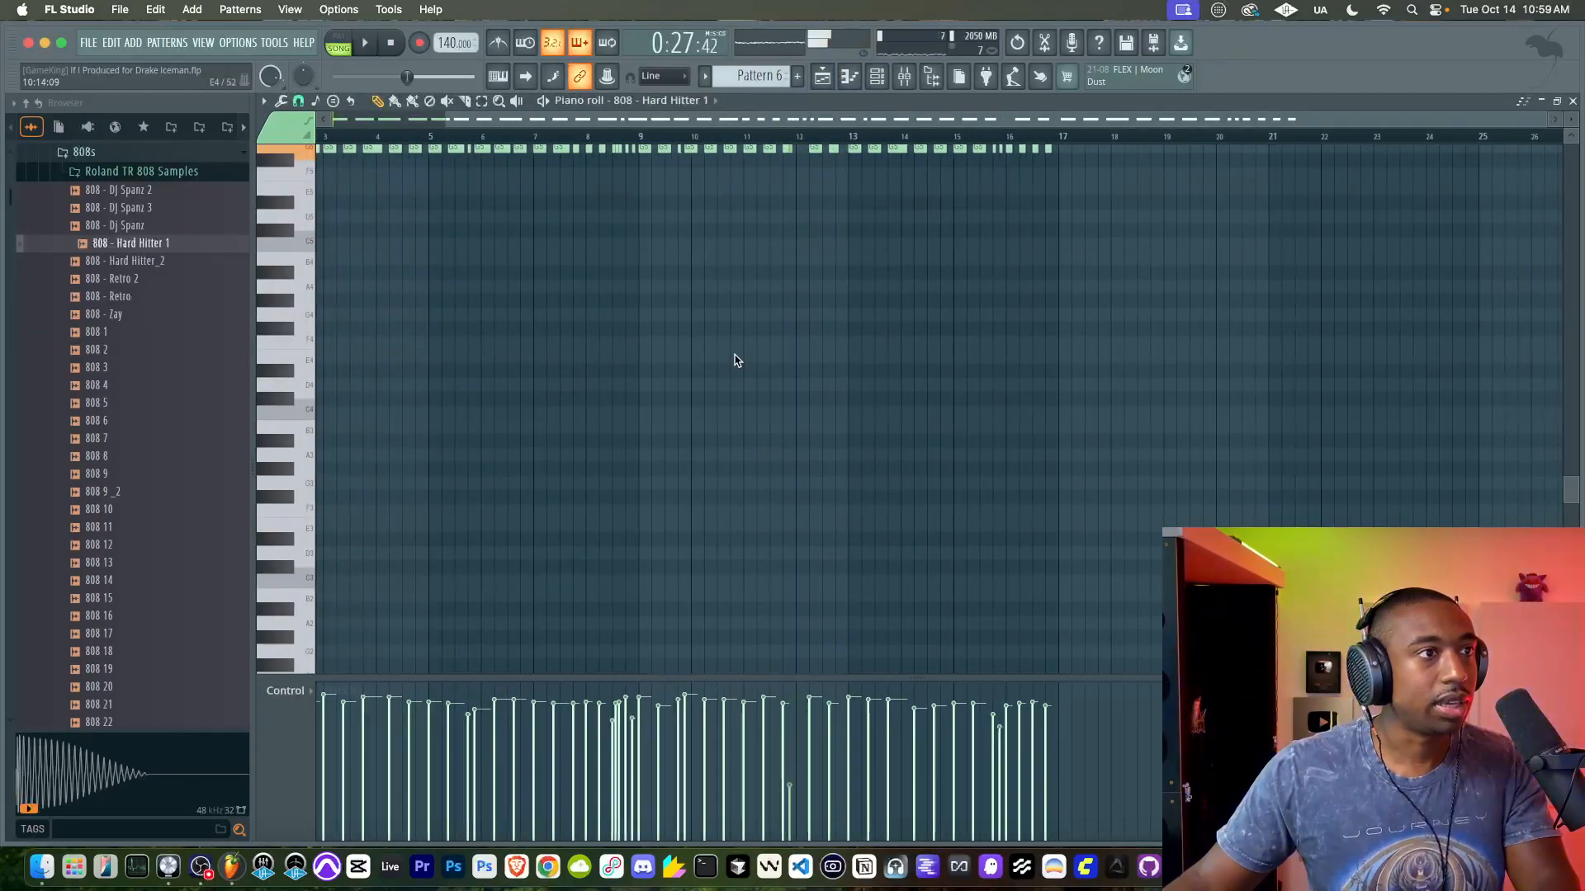
pyautogui.scroll(5, 735, 360)
pyautogui.moveTo(1153, 324); pyautogui.dragTo(755, 370)
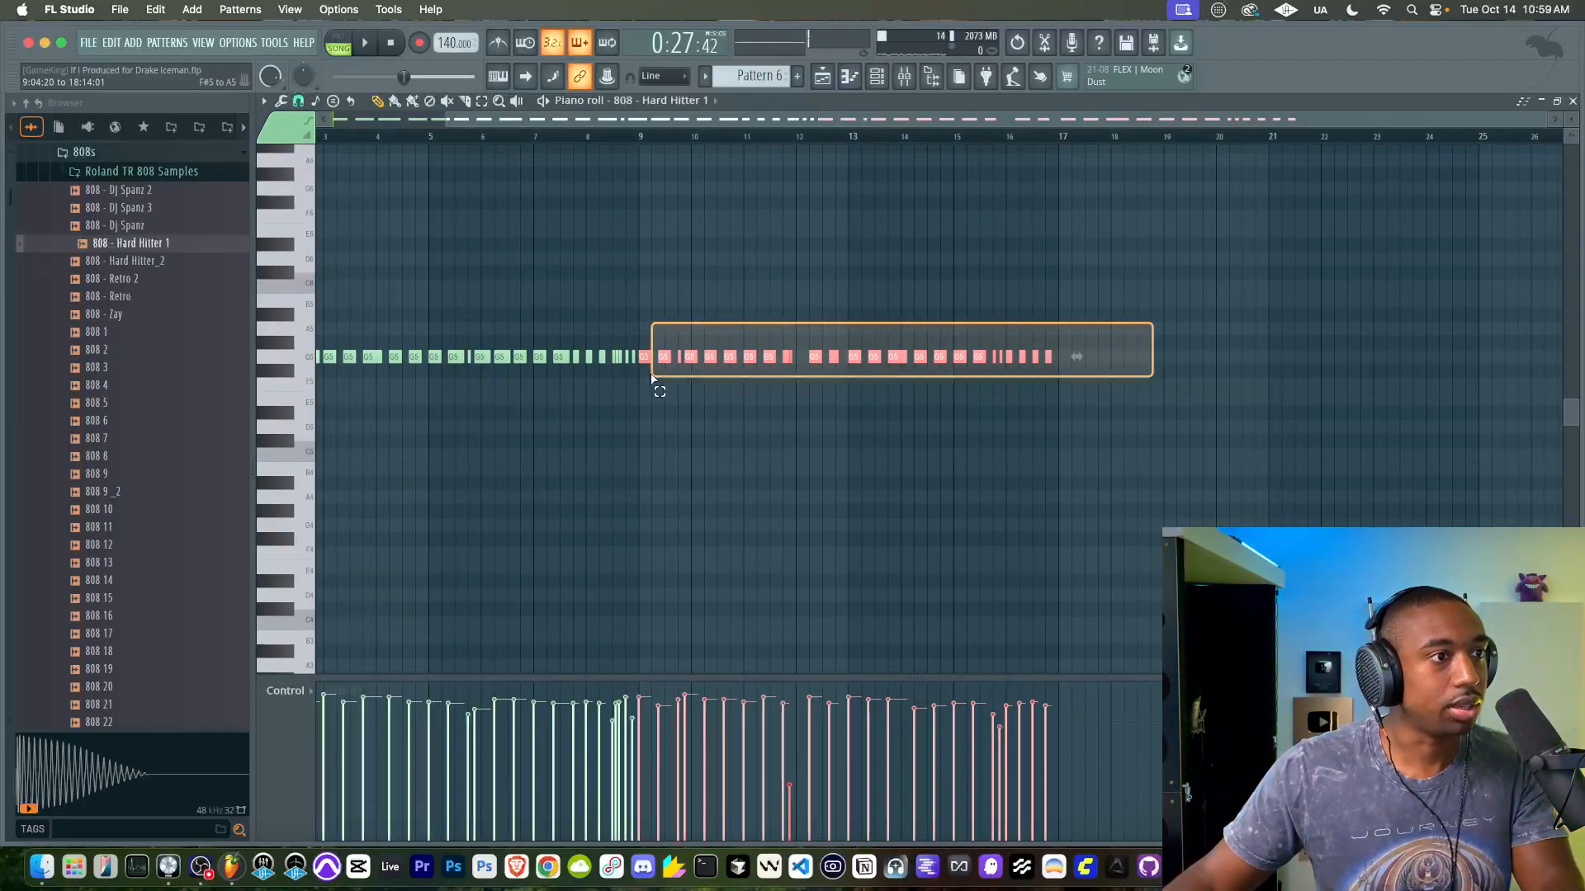
pyautogui.press('Down')
pyautogui.press('Down')
pyautogui.press('Down')
pyautogui.press('Down')
pyautogui.press('Down')
pyautogui.press('space')
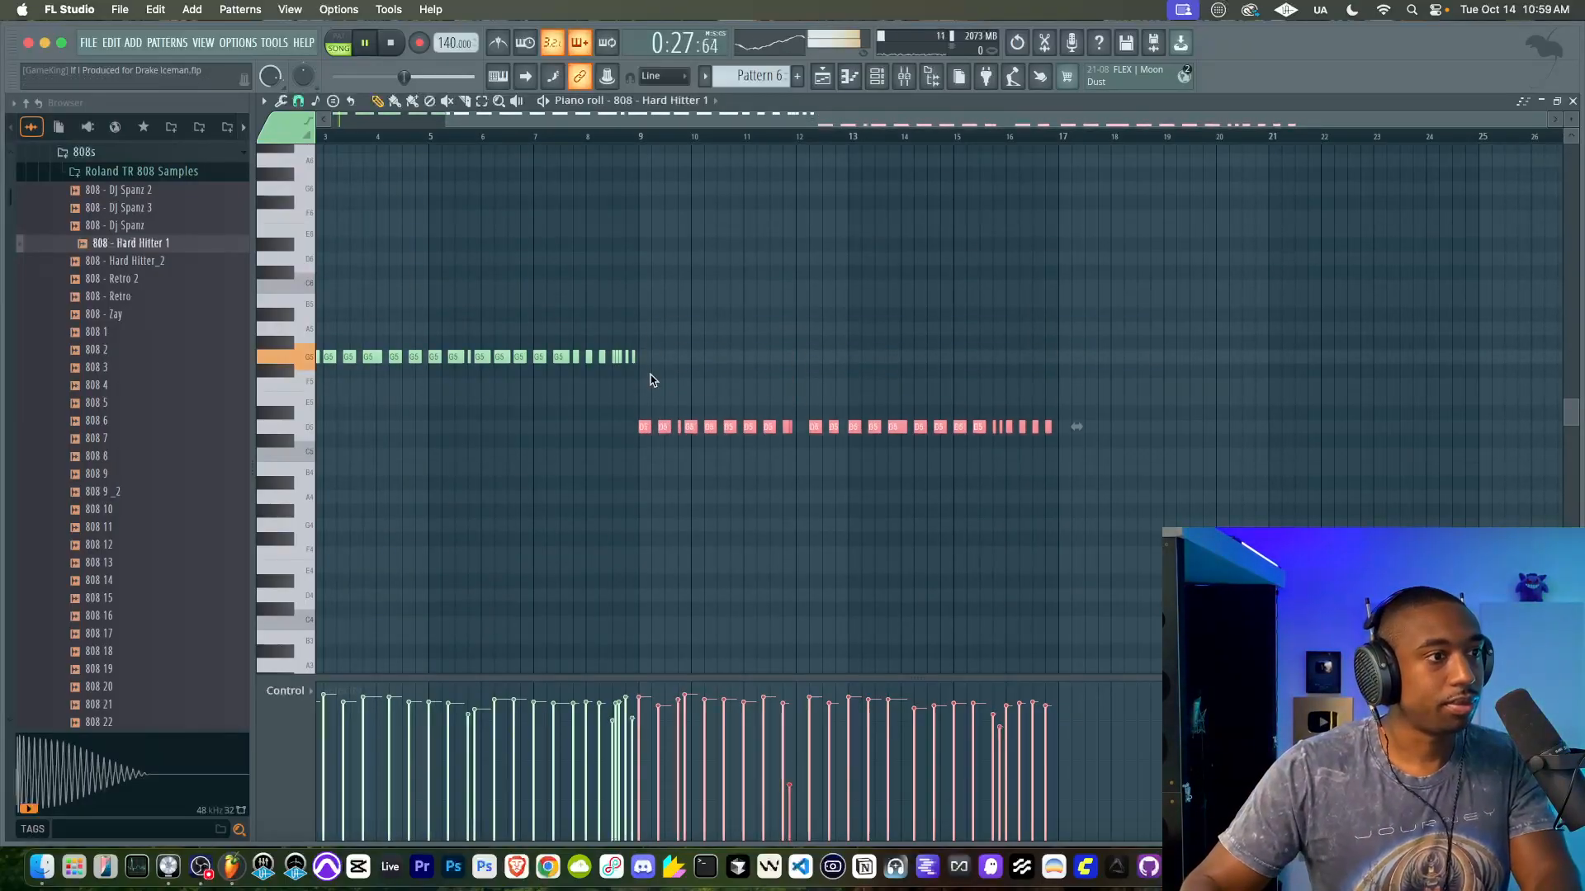
pyautogui.press('F5')
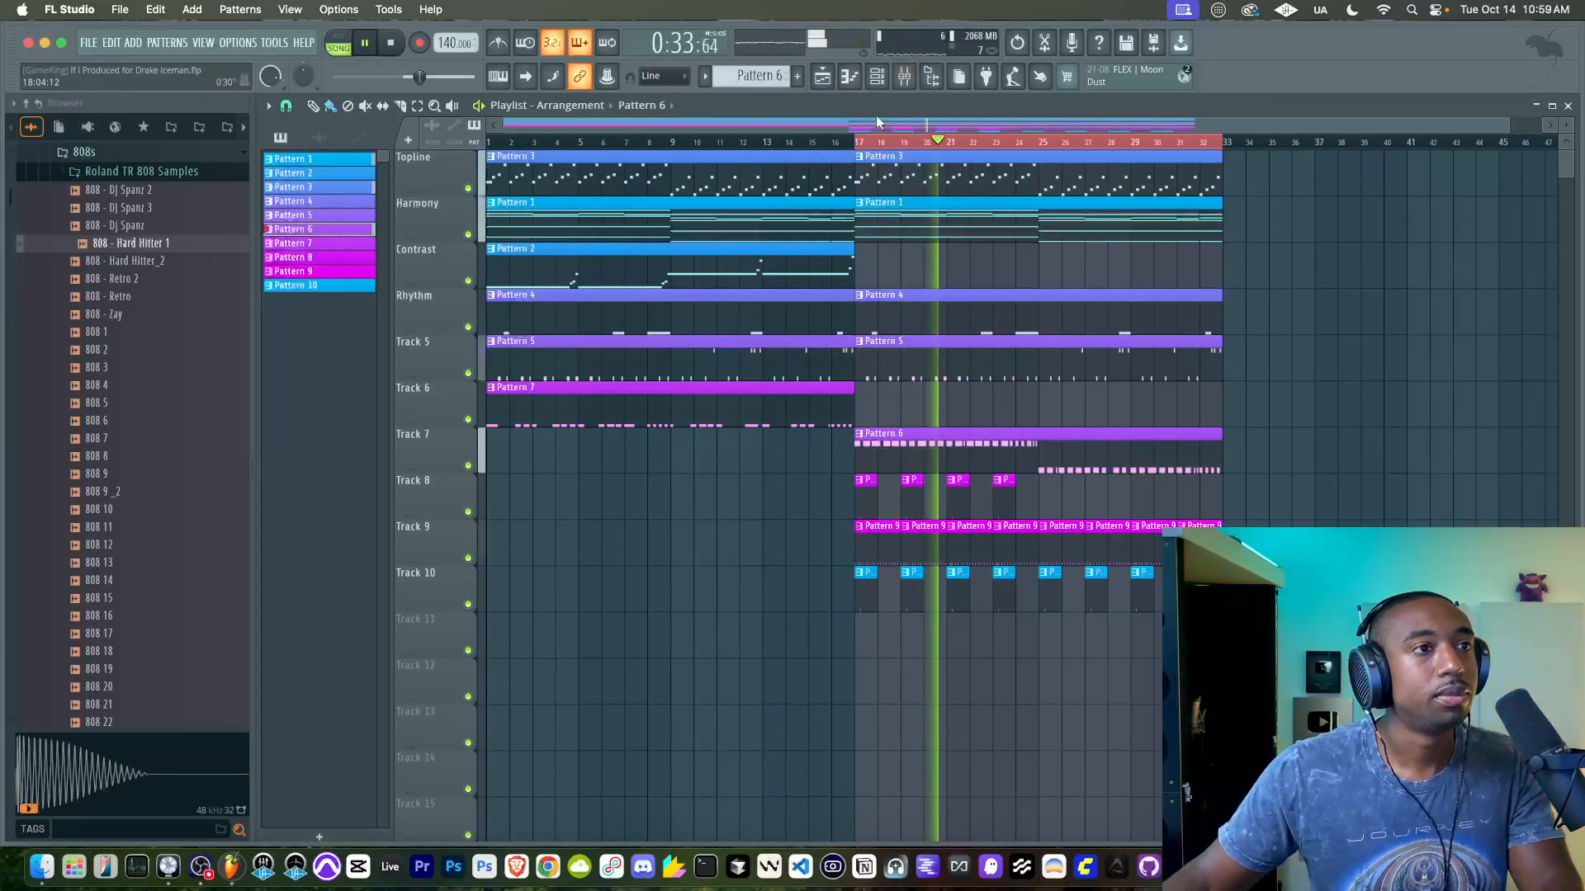
# Step: Add an extra Metro HH hat hit on step 22 of Pattern 9
pyautogui.click(872, 79)
pyautogui.click(826, 588)
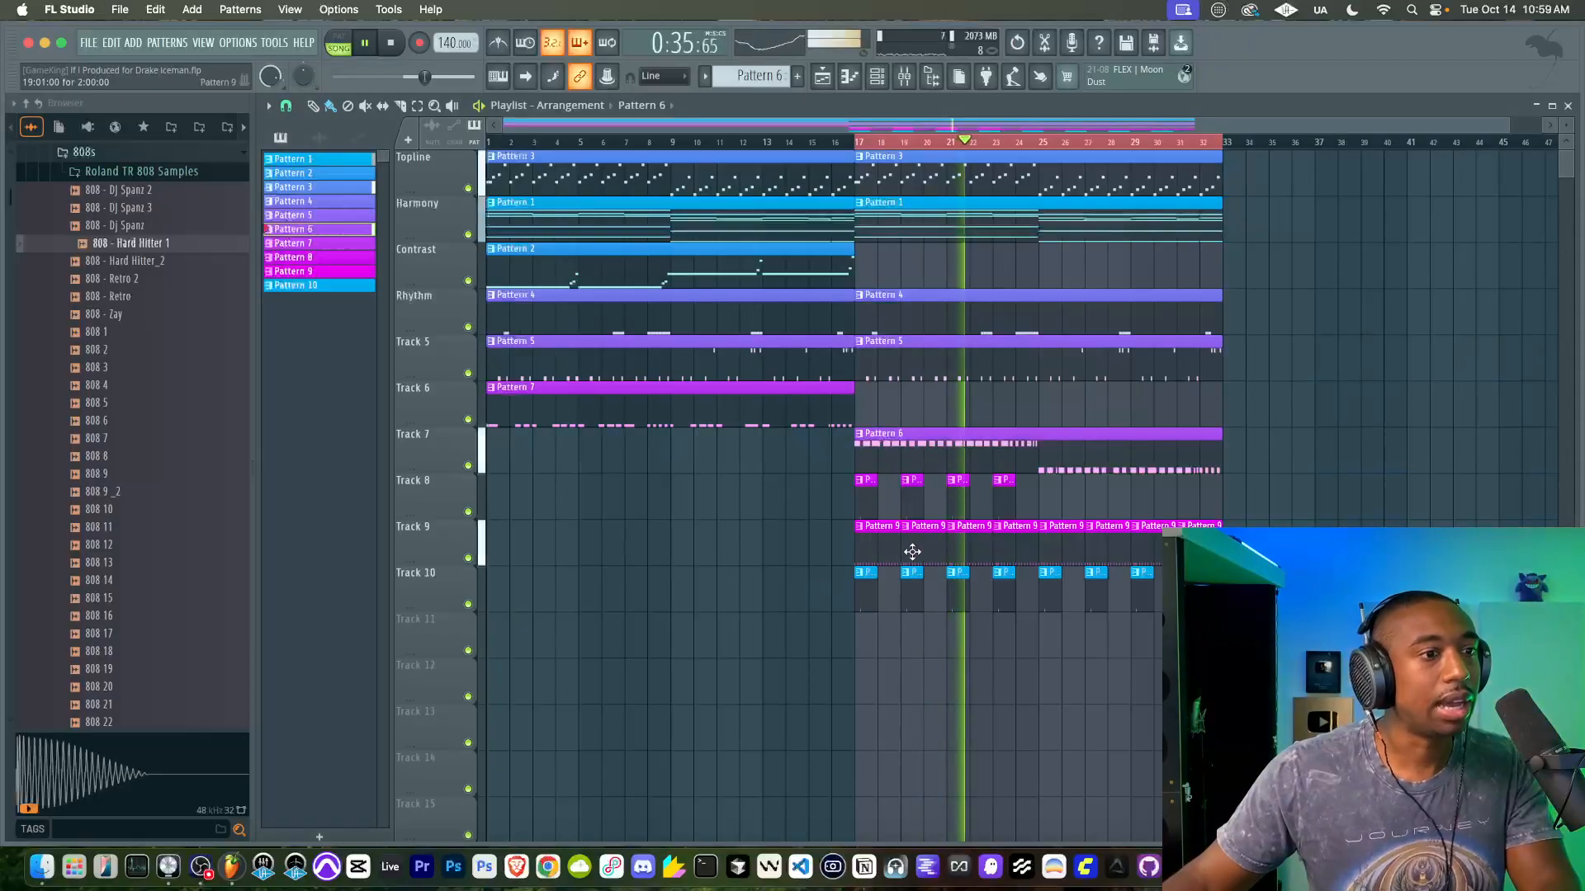
pyautogui.doubleClick(913, 553)
pyautogui.click(870, 81)
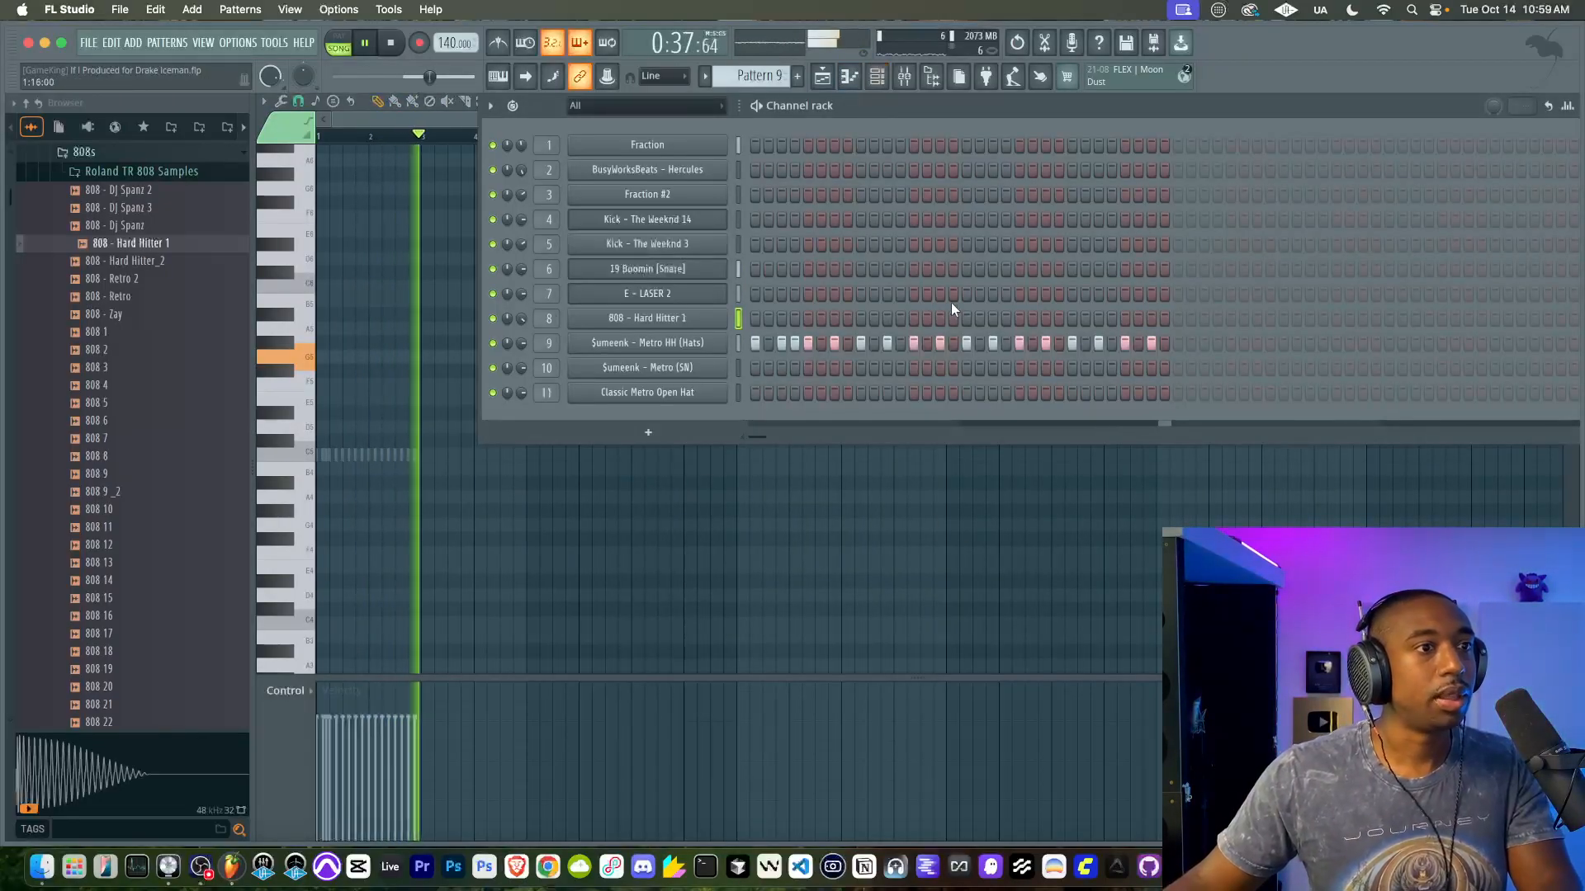
pyautogui.click(1031, 342)
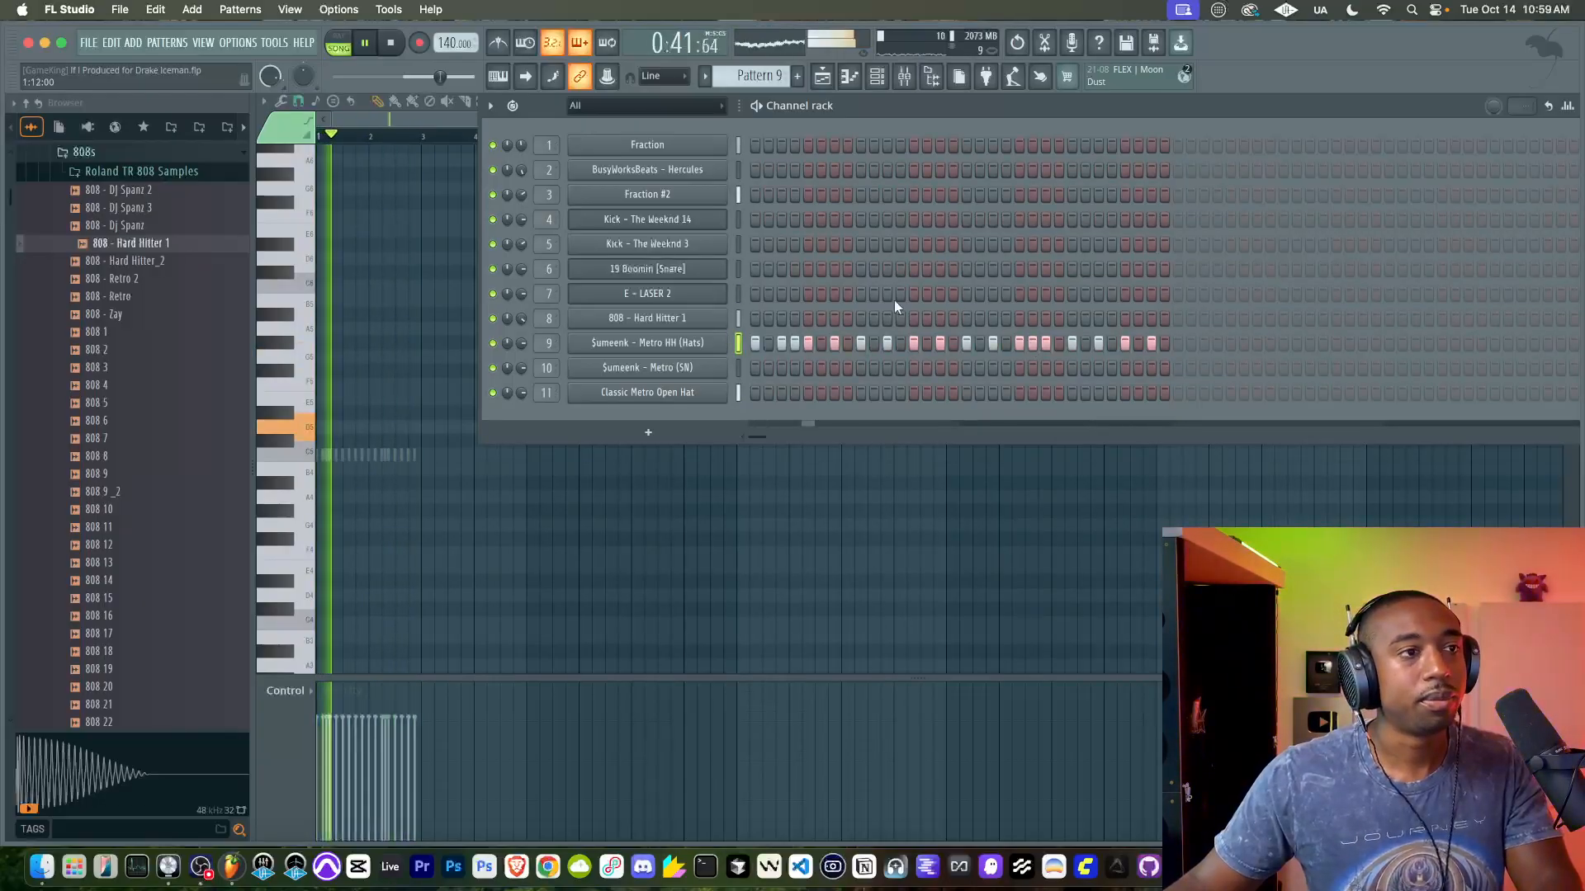
pyautogui.click(739, 311)
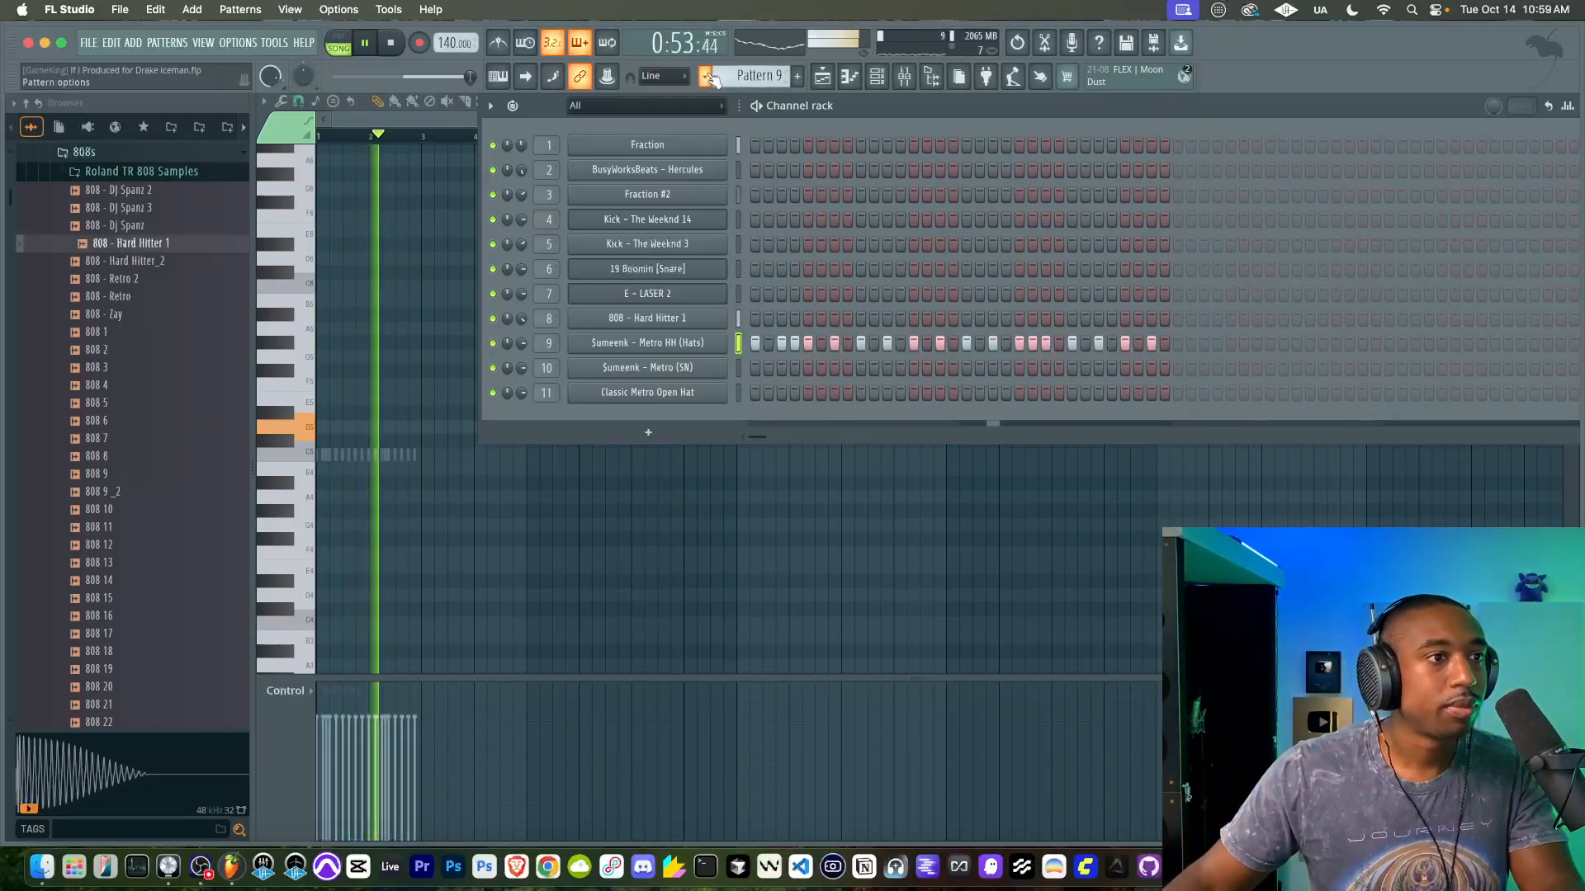
# Step: Clone Pattern 9 and swap the Track 9 hat clips at bars 23 and 31 for the copy
pyautogui.click(747, 75)
pyautogui.click(796, 285)
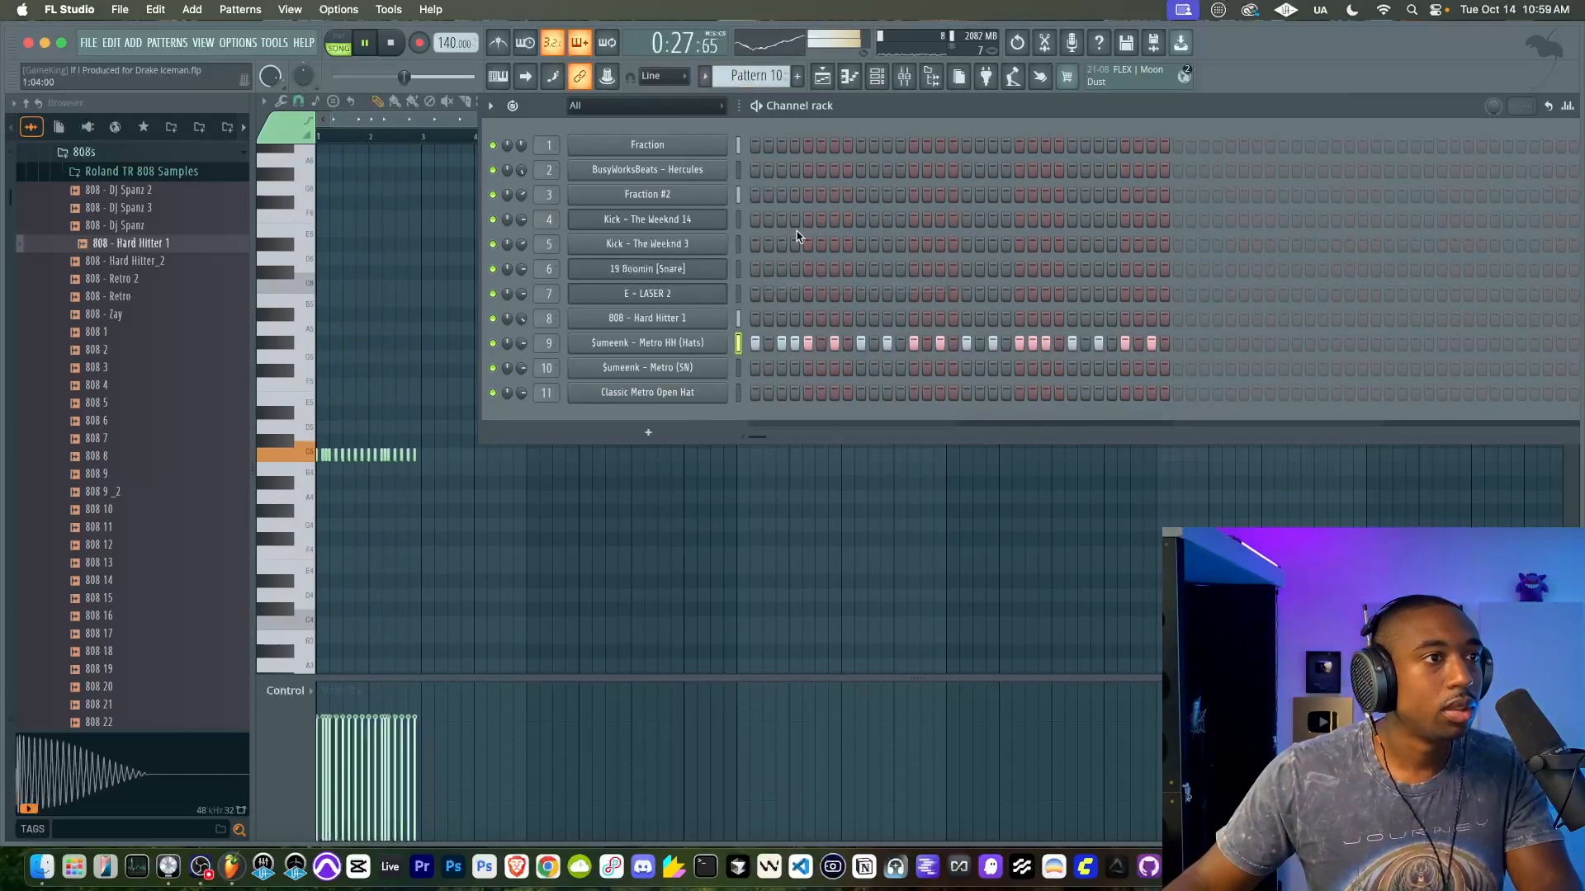
pyautogui.click(819, 74)
pyautogui.click(1013, 545)
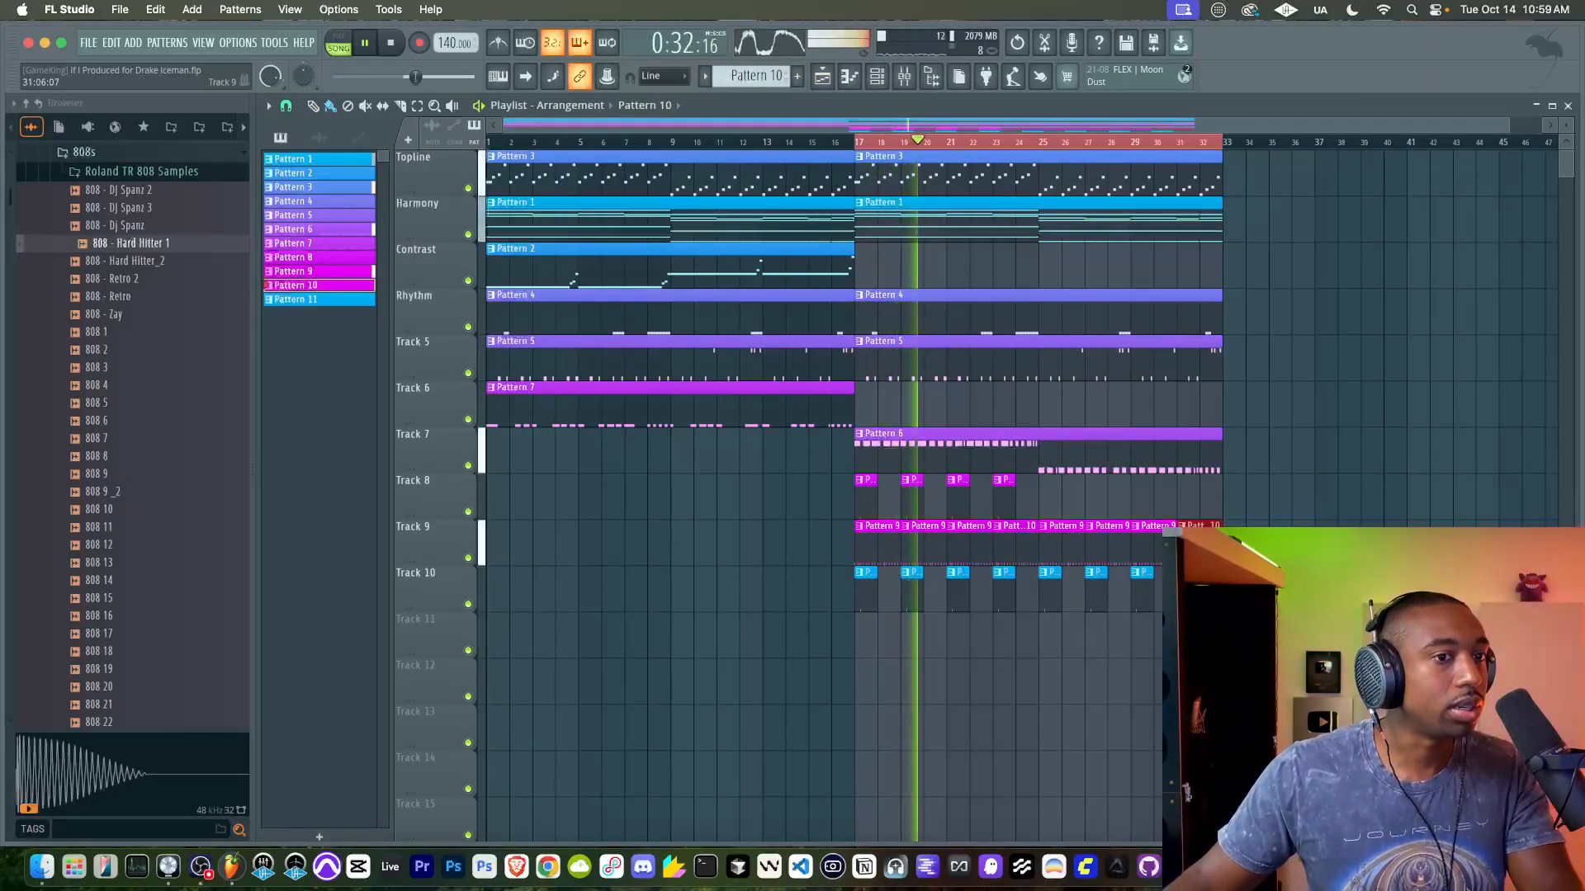
# Step: Lengthen two hat notes near the end of bar 2 in the cloned hat pattern and chop them into rolls
pyautogui.doubleClick(1026, 551)
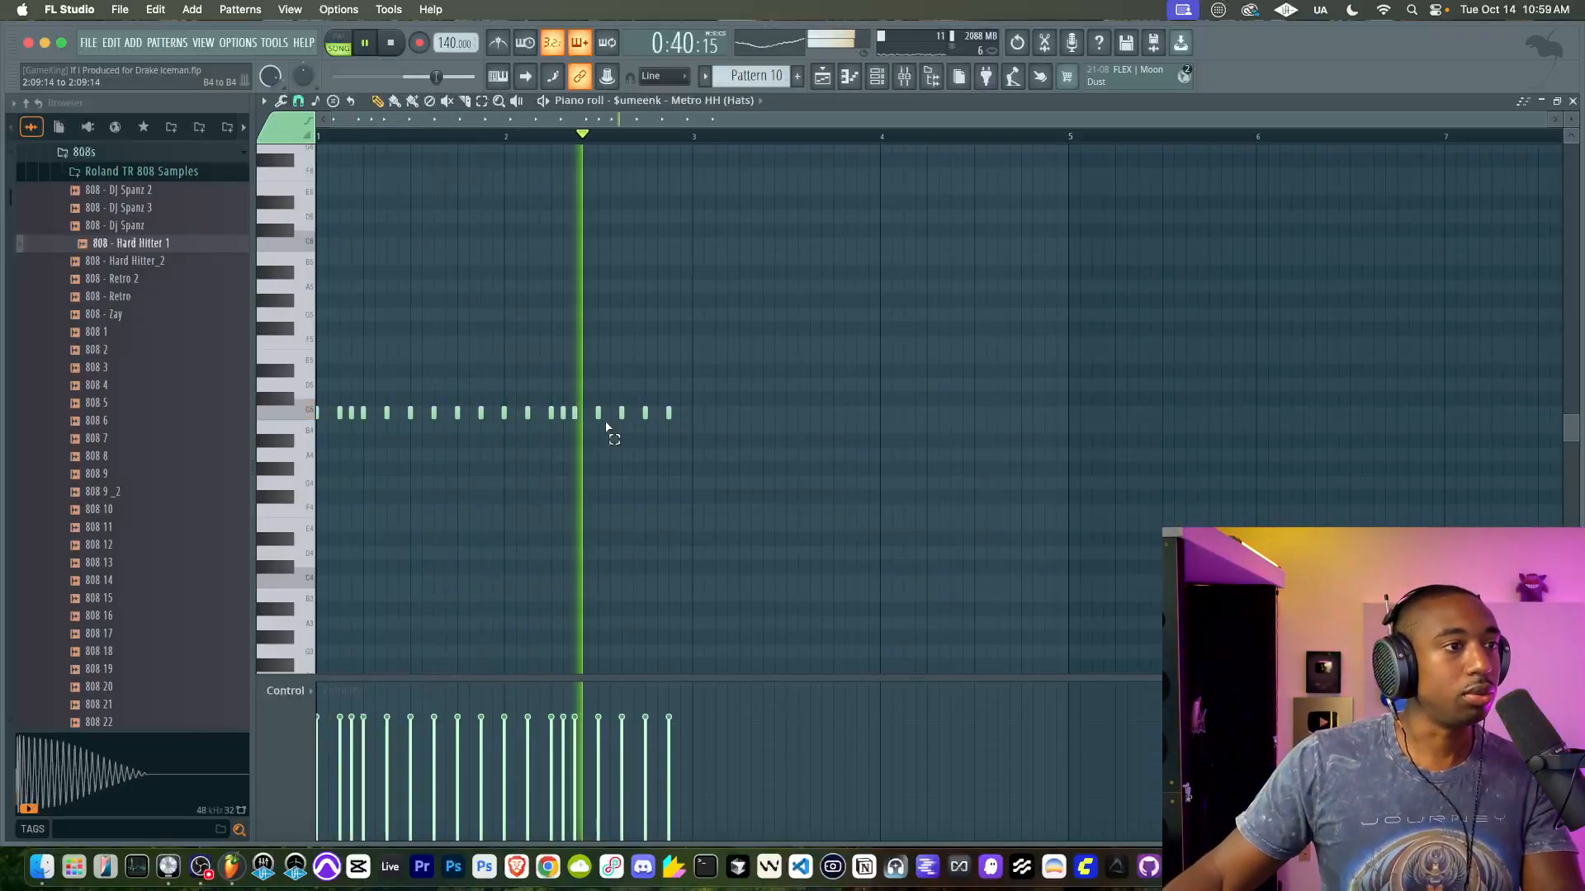
pyautogui.keyDown('shift'); pyautogui.keyDown('super'); pyautogui.click(645, 413); pyautogui.keyUp('super'); pyautogui.keyUp('shift')
pyautogui.moveTo(648, 414); pyautogui.dragTo(660, 413)
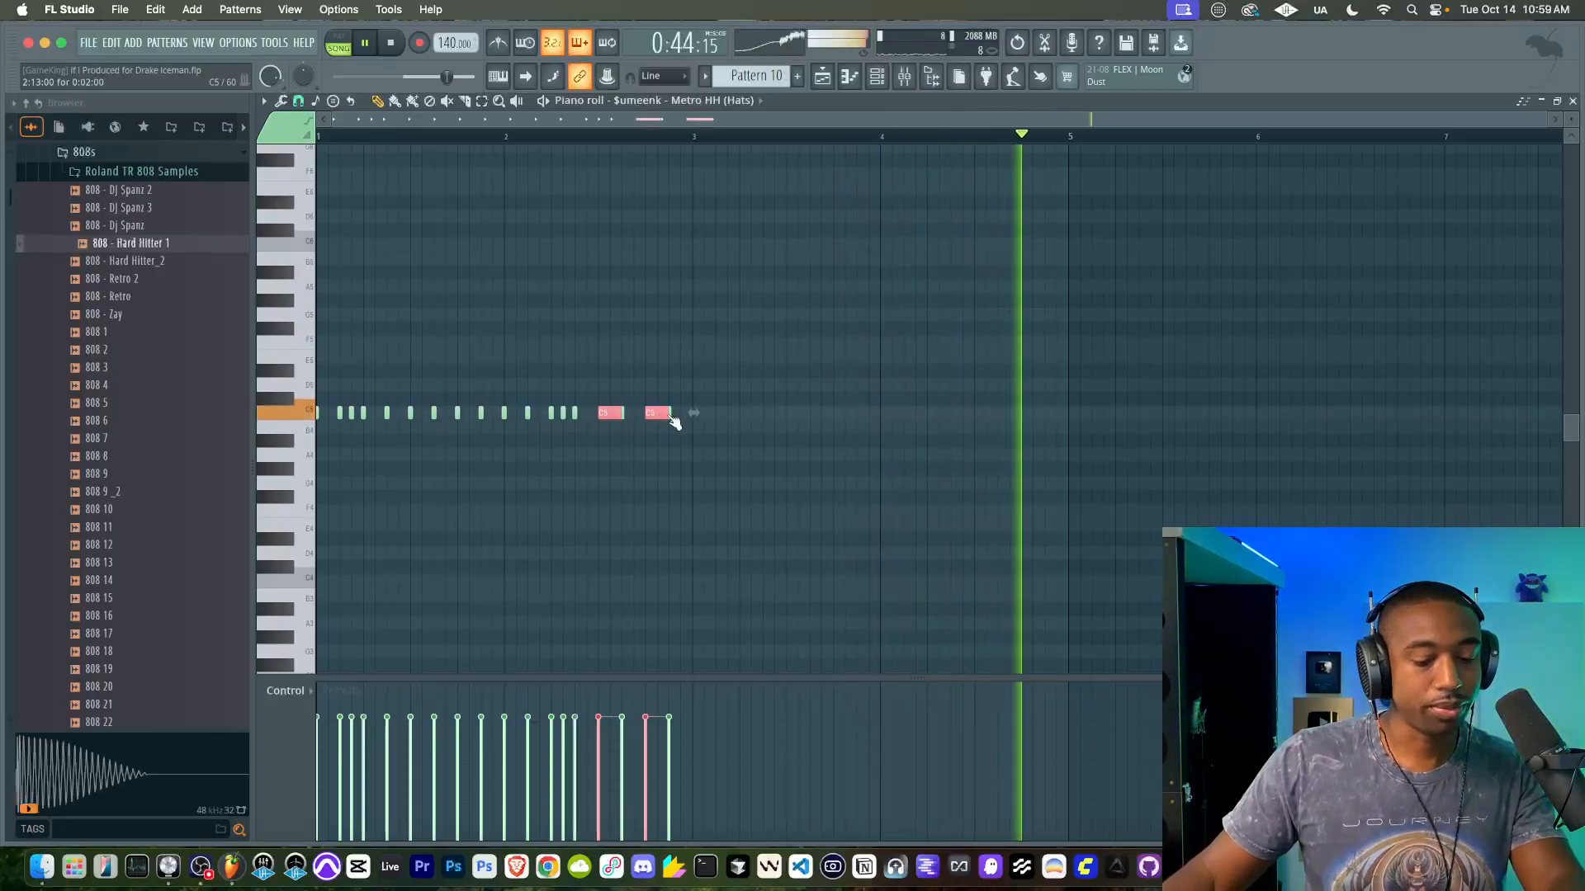
pyautogui.hotkey('alt', 'u')
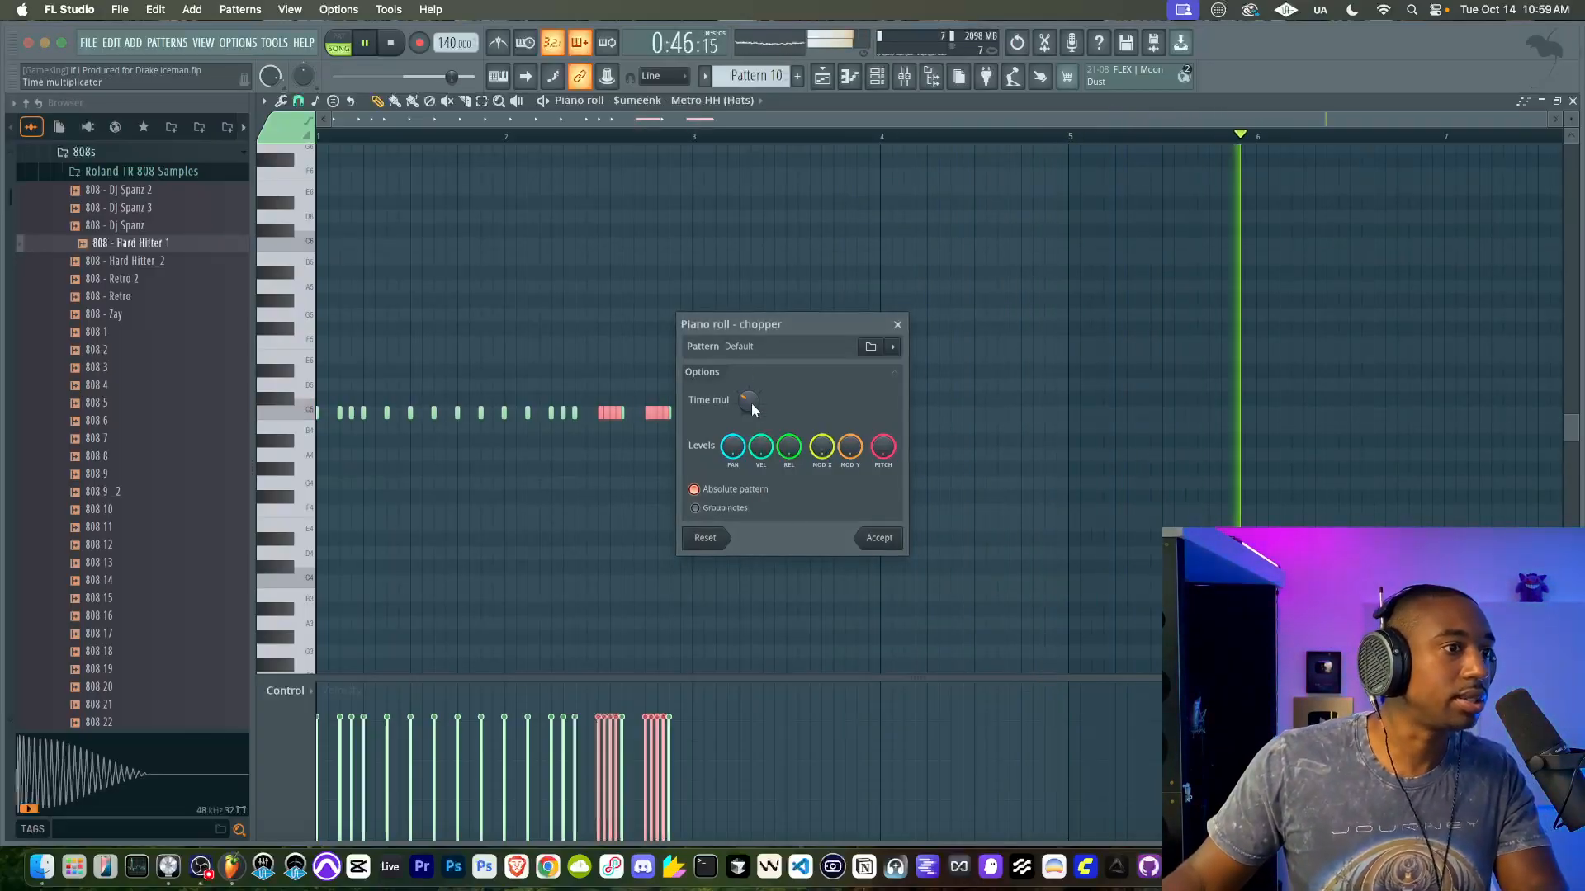
pyautogui.click(887, 539)
pyautogui.click(531, 138)
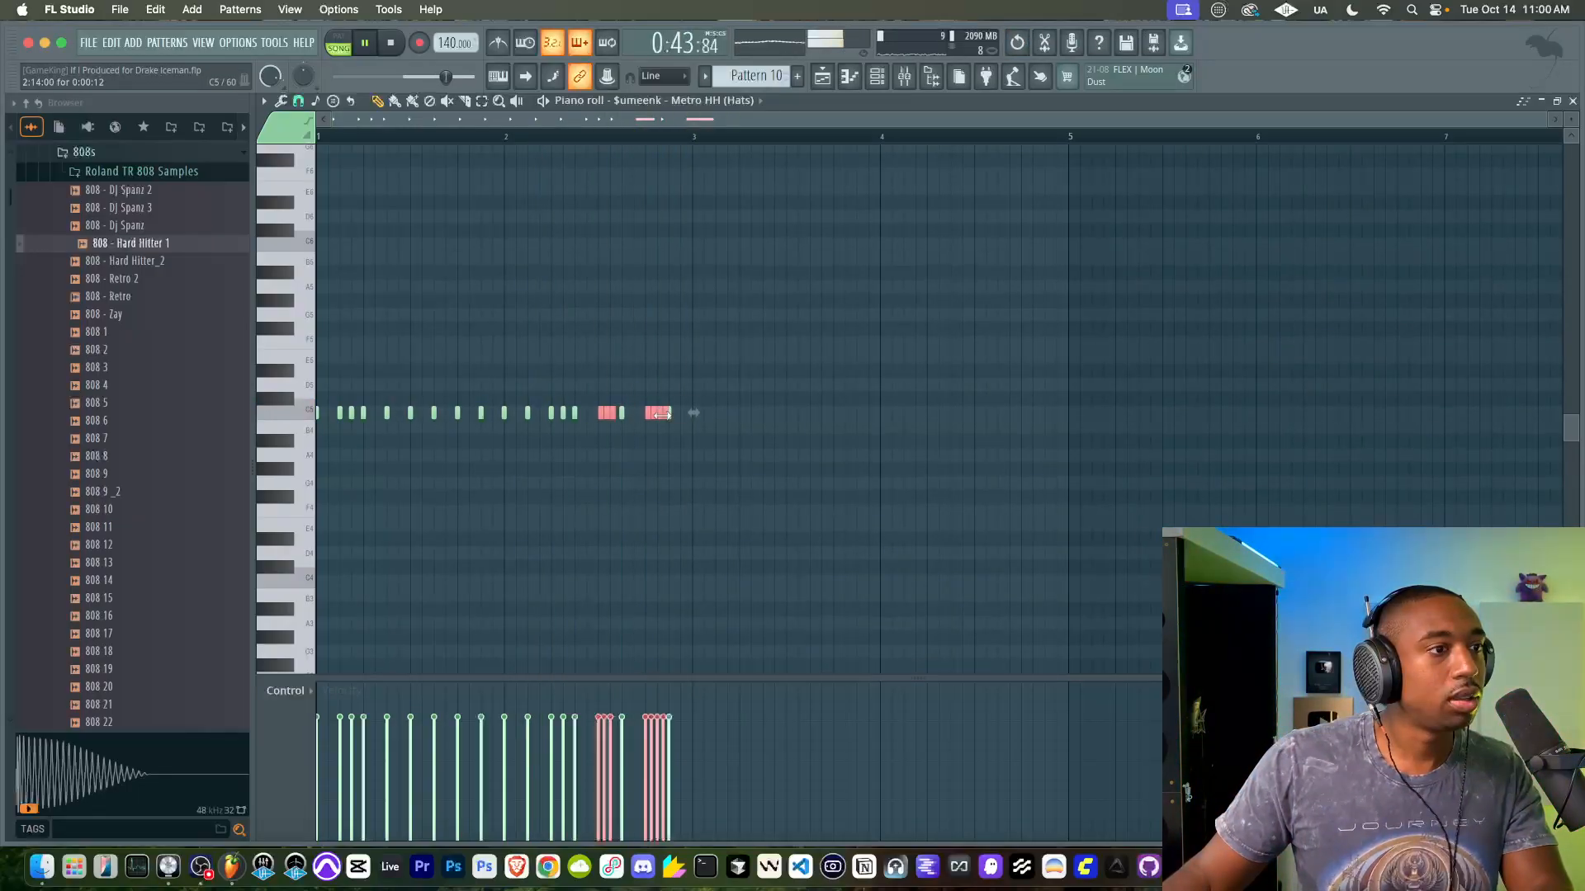
# Step: Play the edited hat rolls from bar 2 and check the Metro HH track's level in the mixer
pyautogui.click(518, 138)
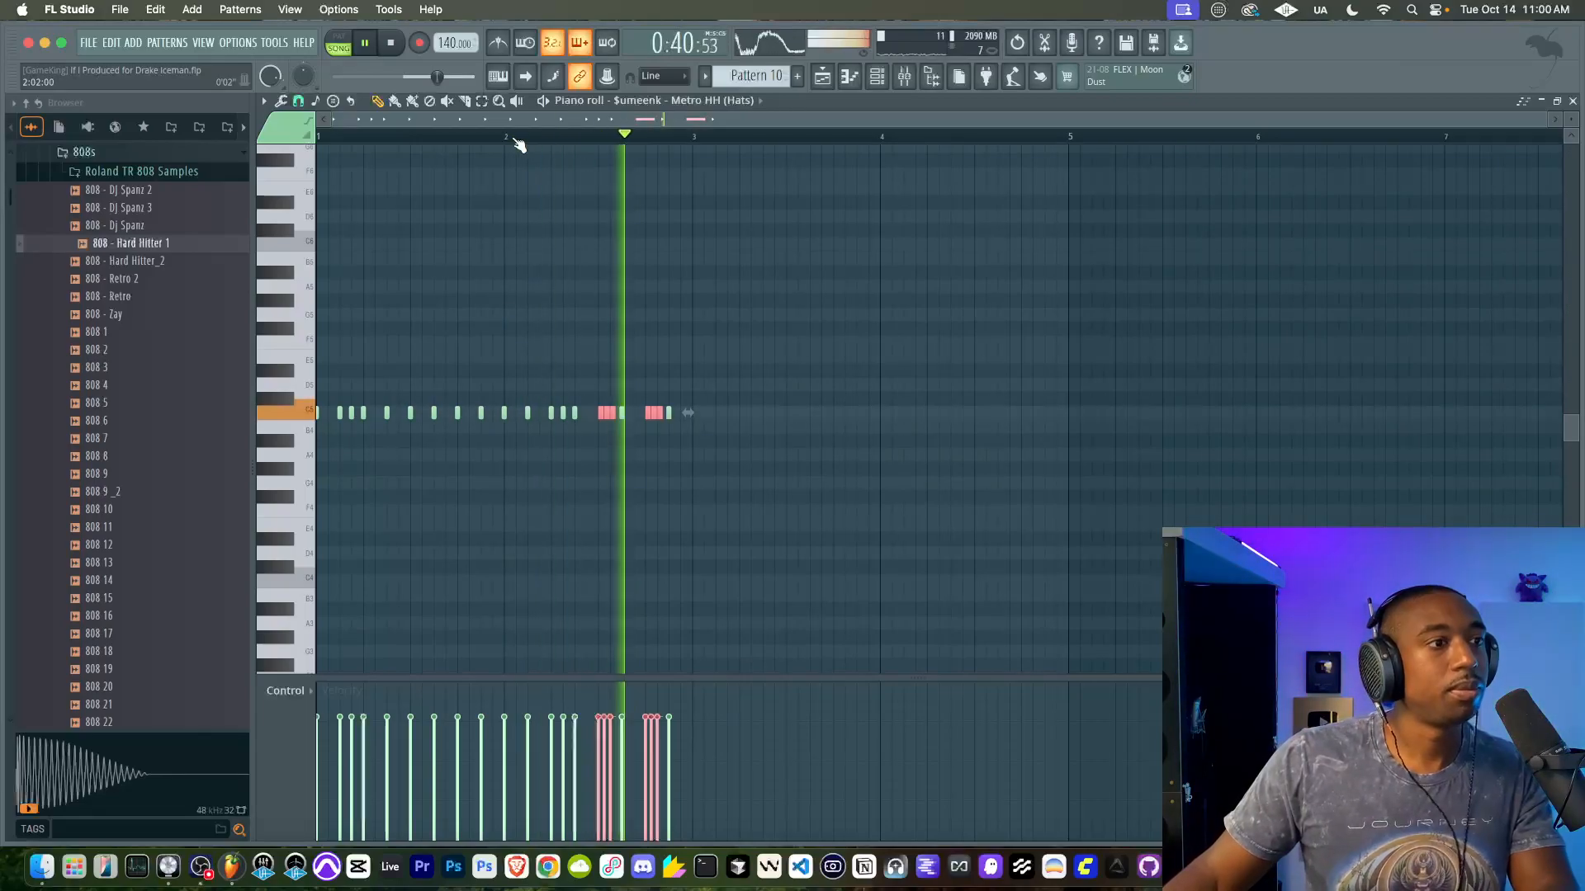
pyautogui.click(823, 76)
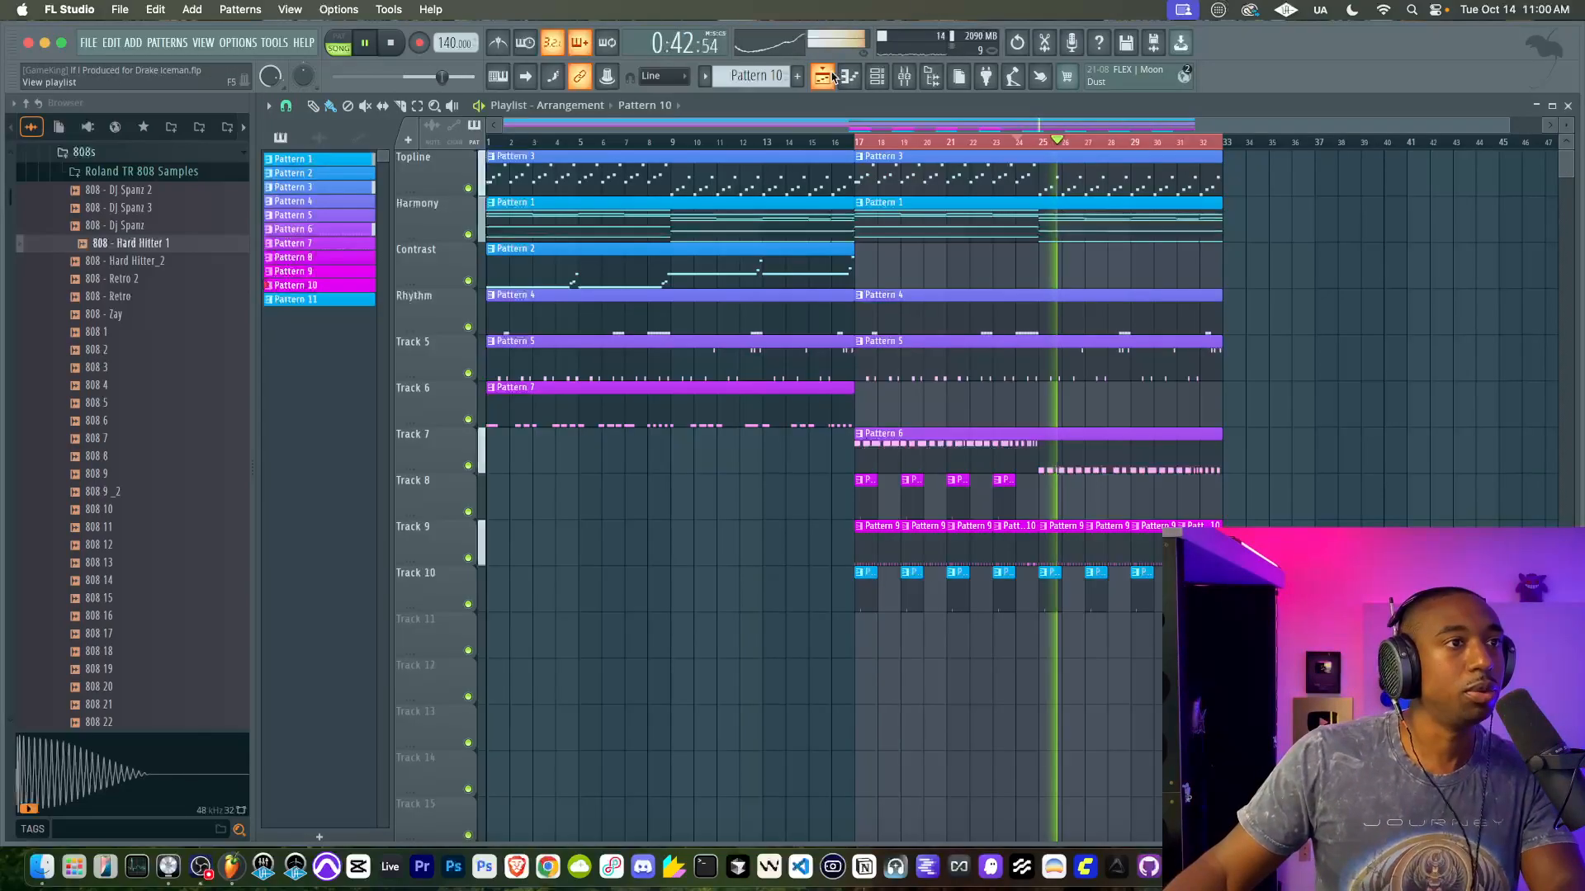
pyautogui.click(876, 75)
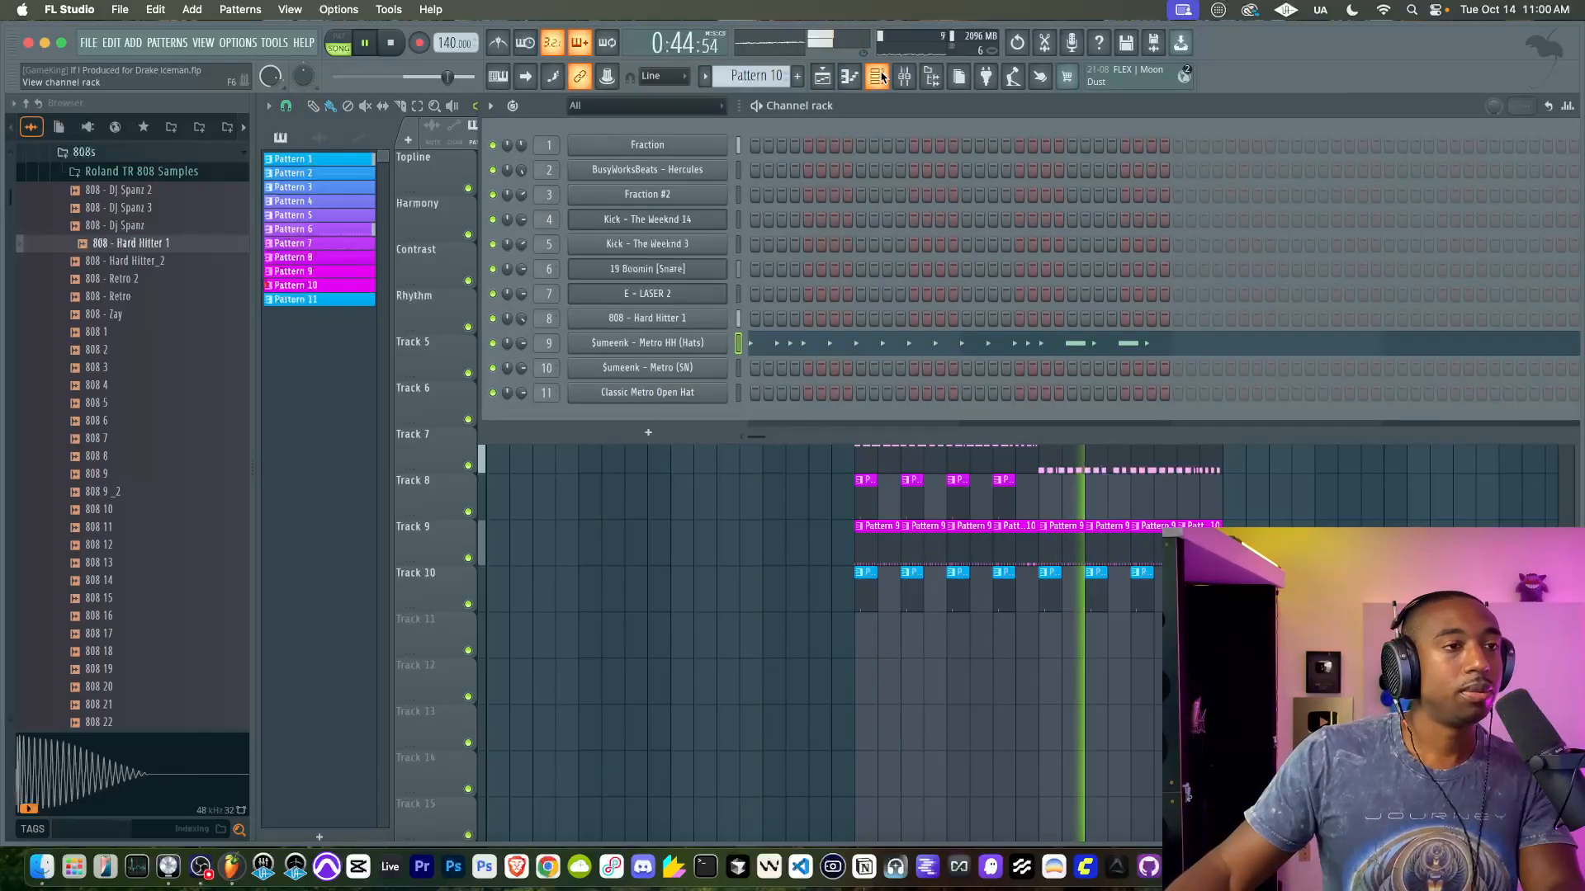
pyautogui.click(903, 77)
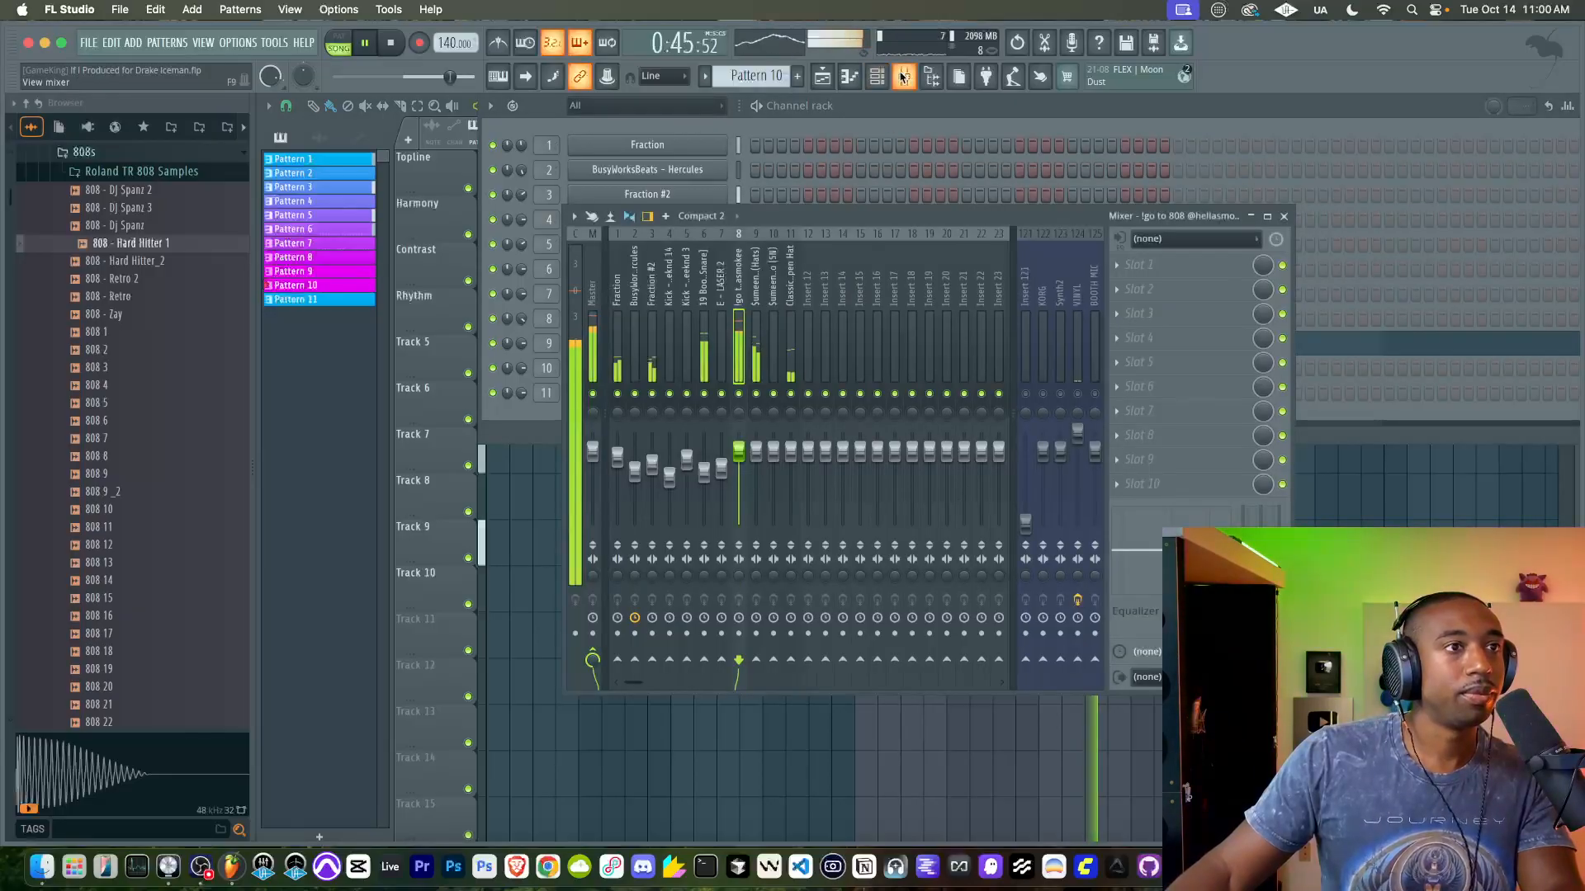
pyautogui.rightClick(758, 466)
pyautogui.press('Escape')
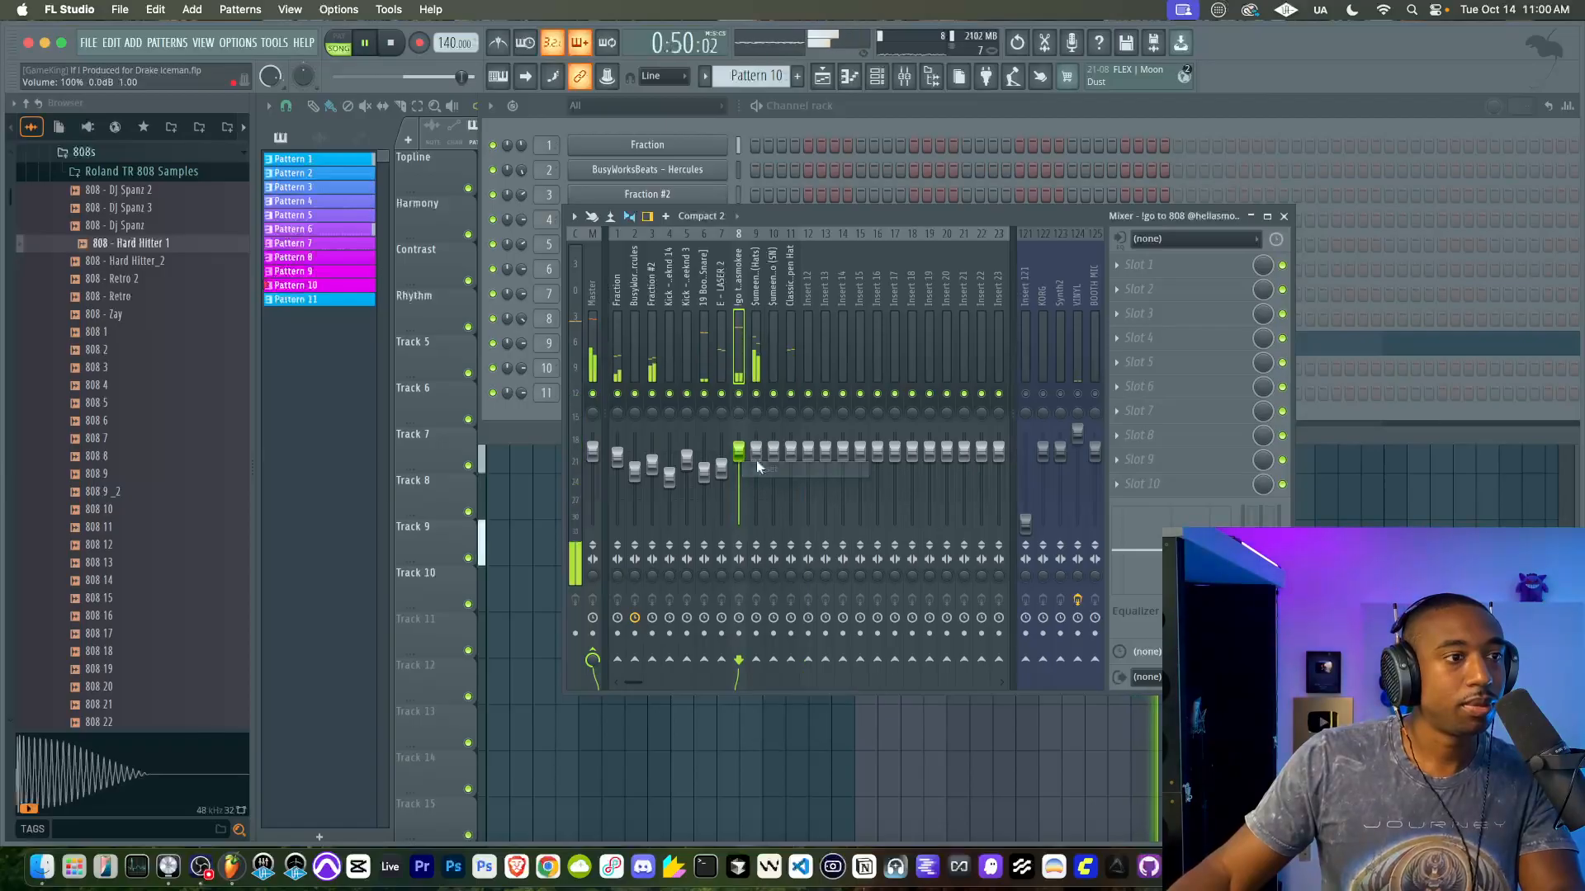
# Step: Clear the time selection over bars 17 to 32 and play the whole arrangement from the start
pyautogui.click(555, 528)
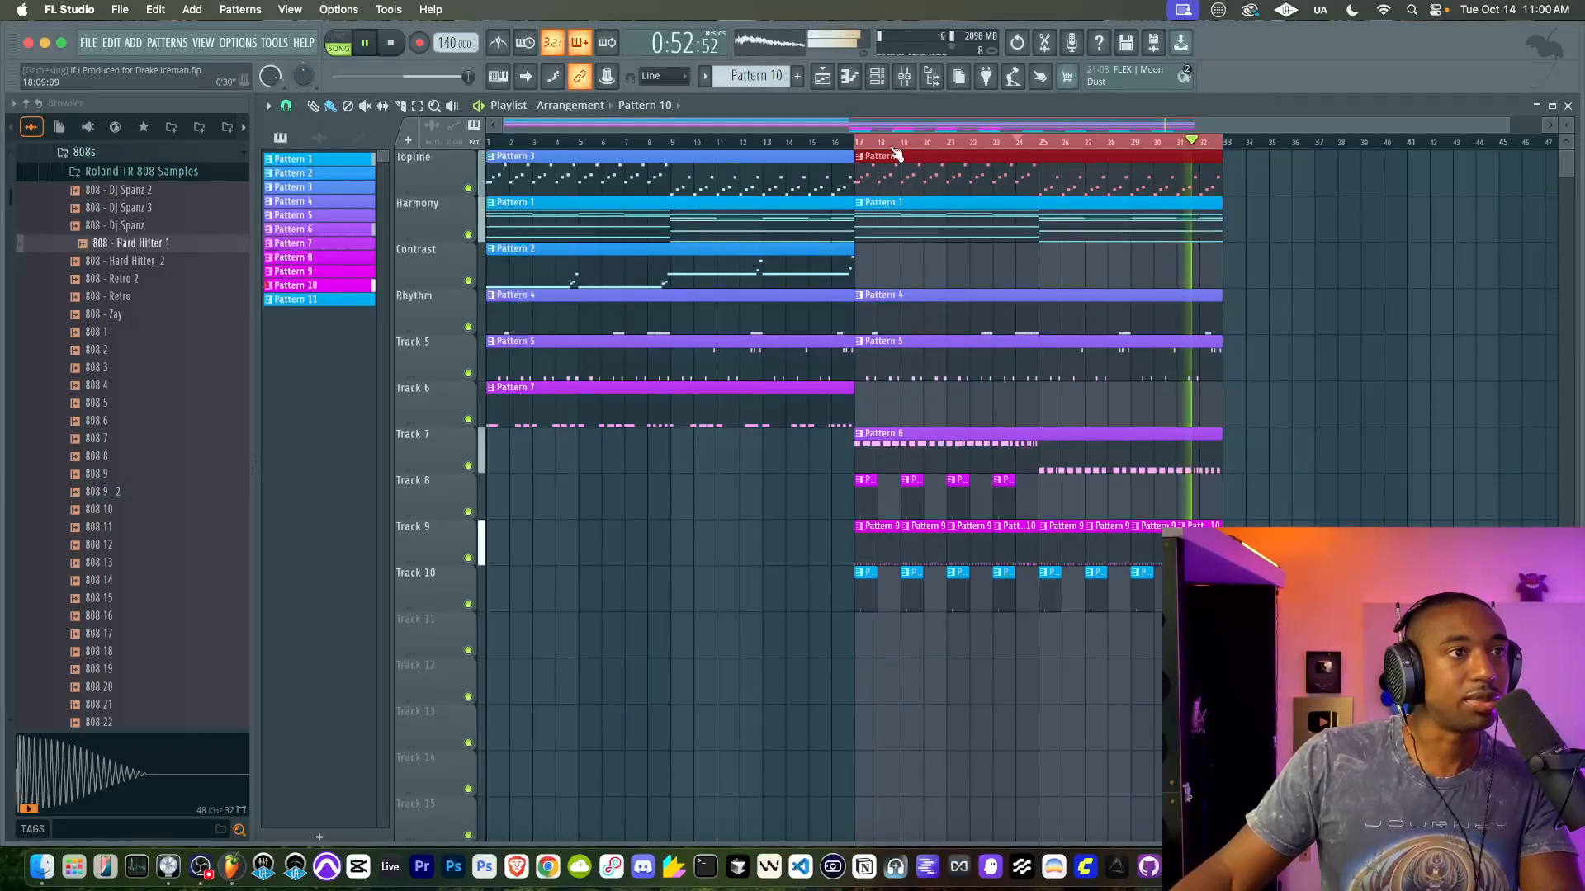
pyautogui.click(854, 140)
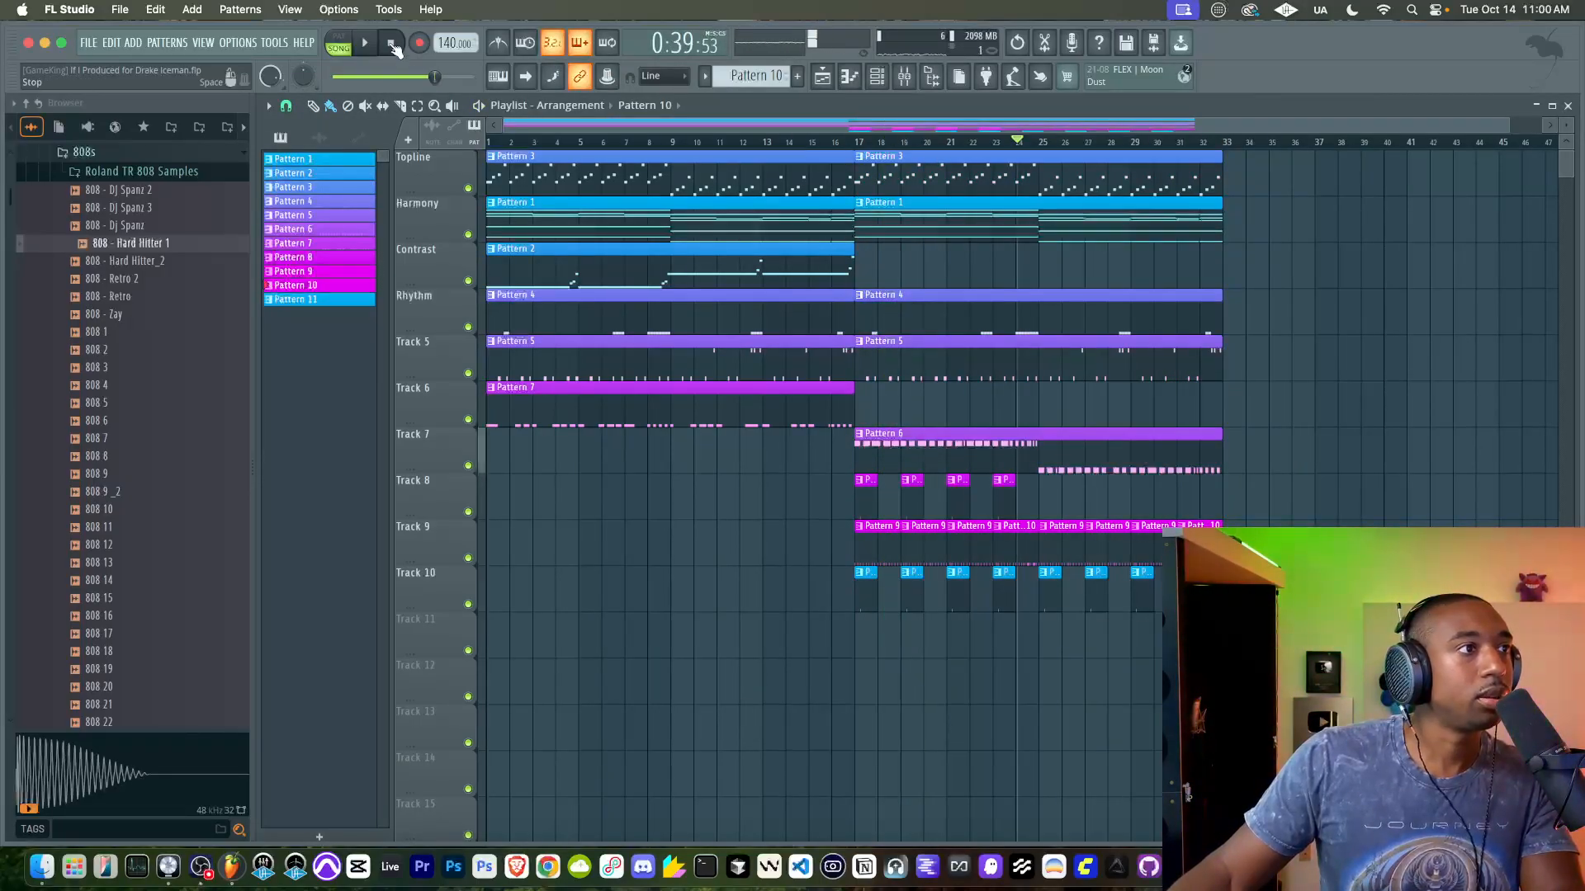
pyautogui.click(391, 42)
pyautogui.press('F6')
pyautogui.press('space')
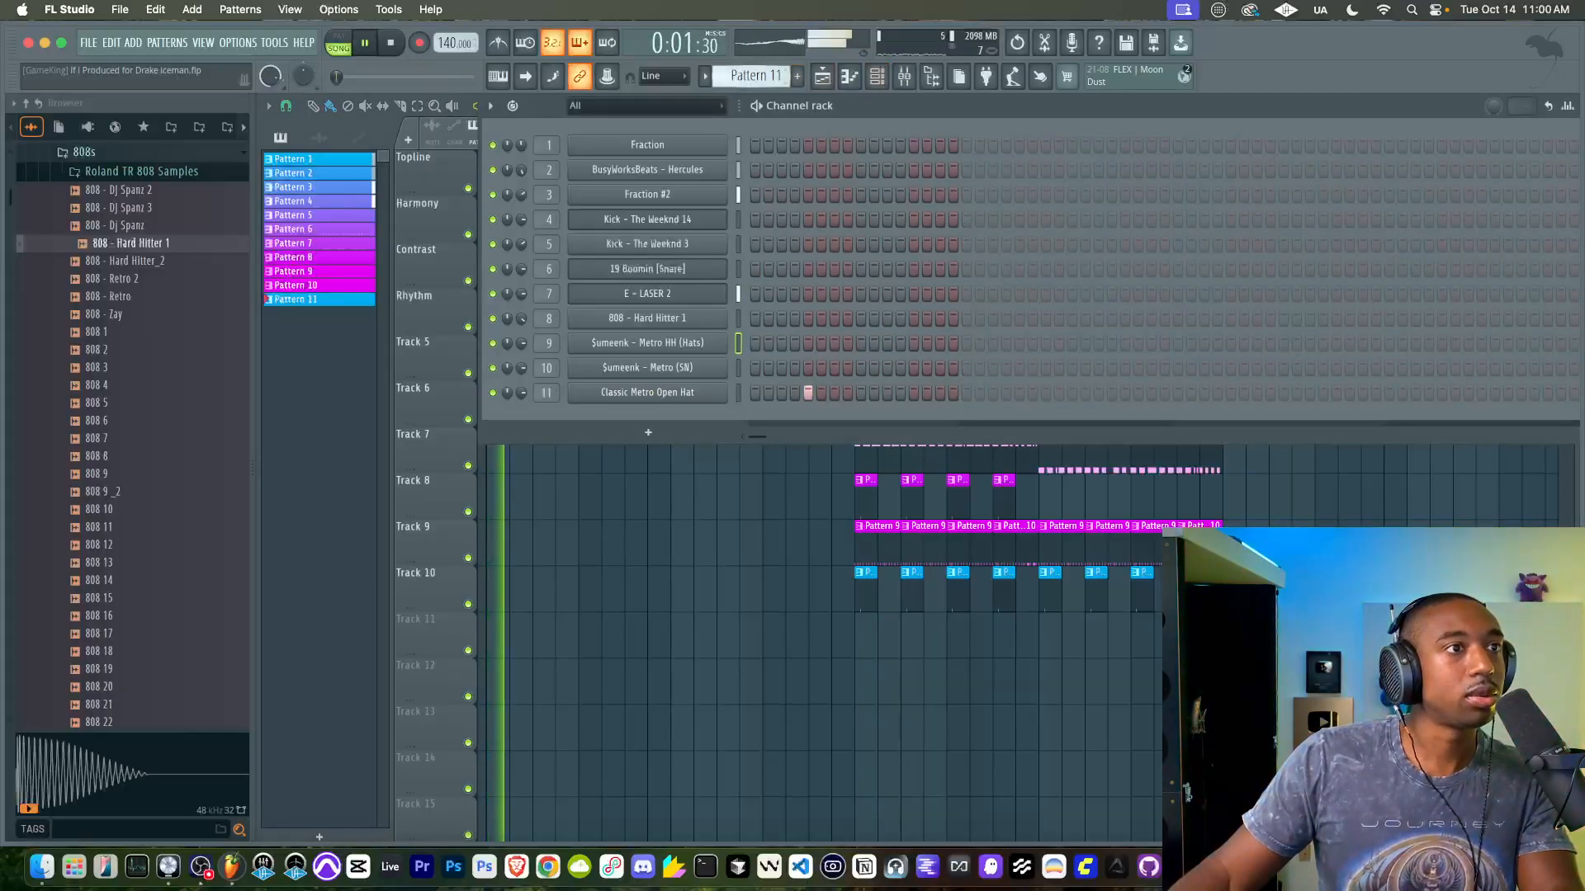
# Step: Create Pattern 12 and add a second BusyWorksBeats - Hercules instrument to the channel rack
pyautogui.click(797, 76)
pyautogui.click(650, 433)
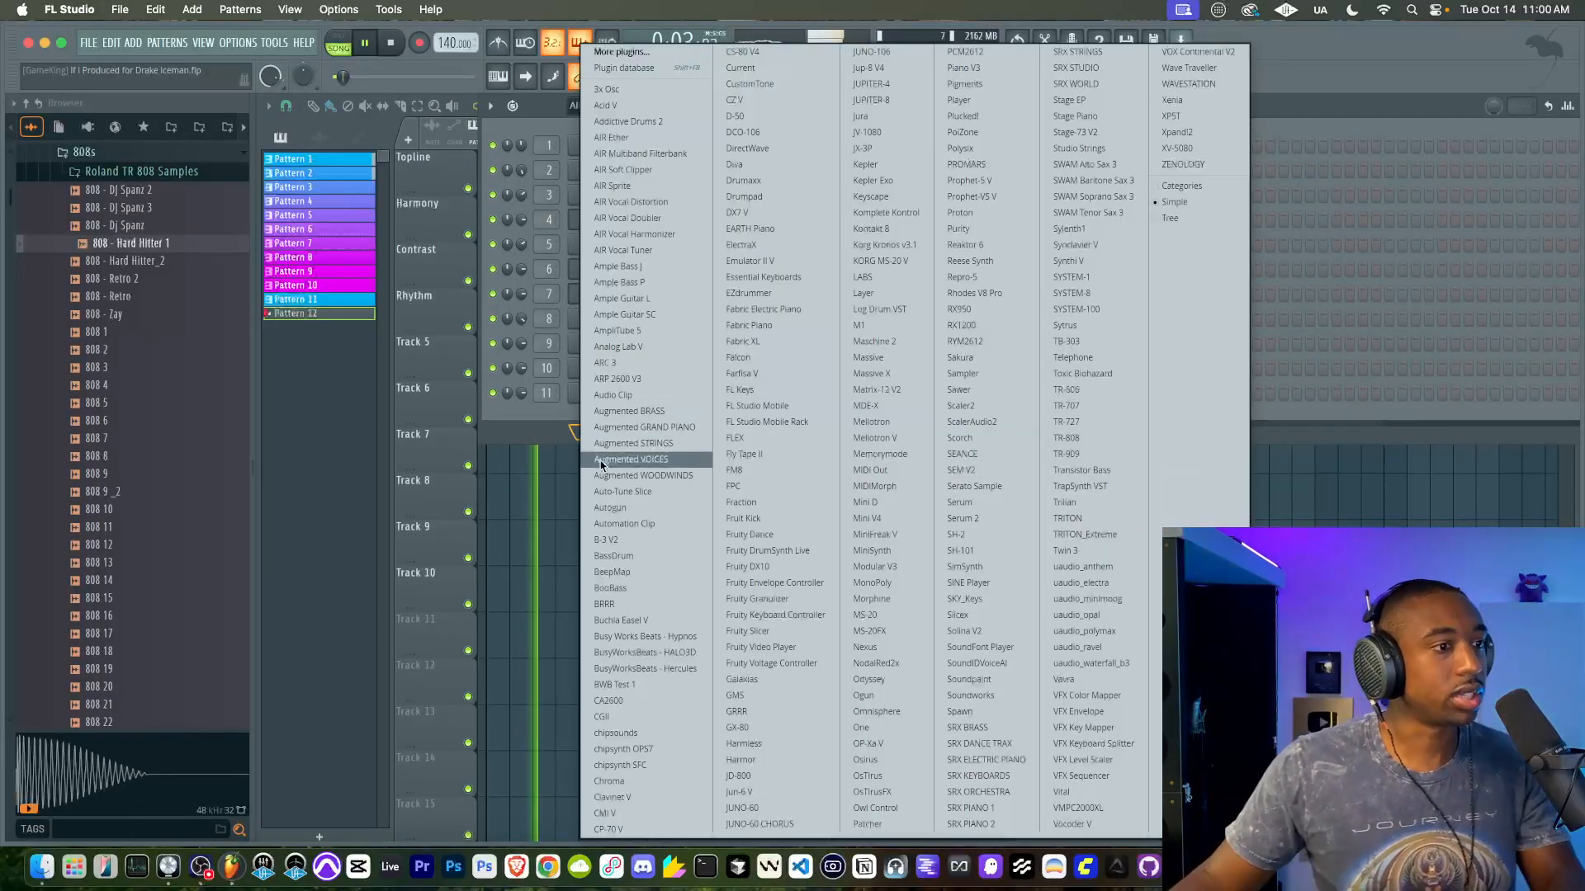
pyautogui.click(645, 669)
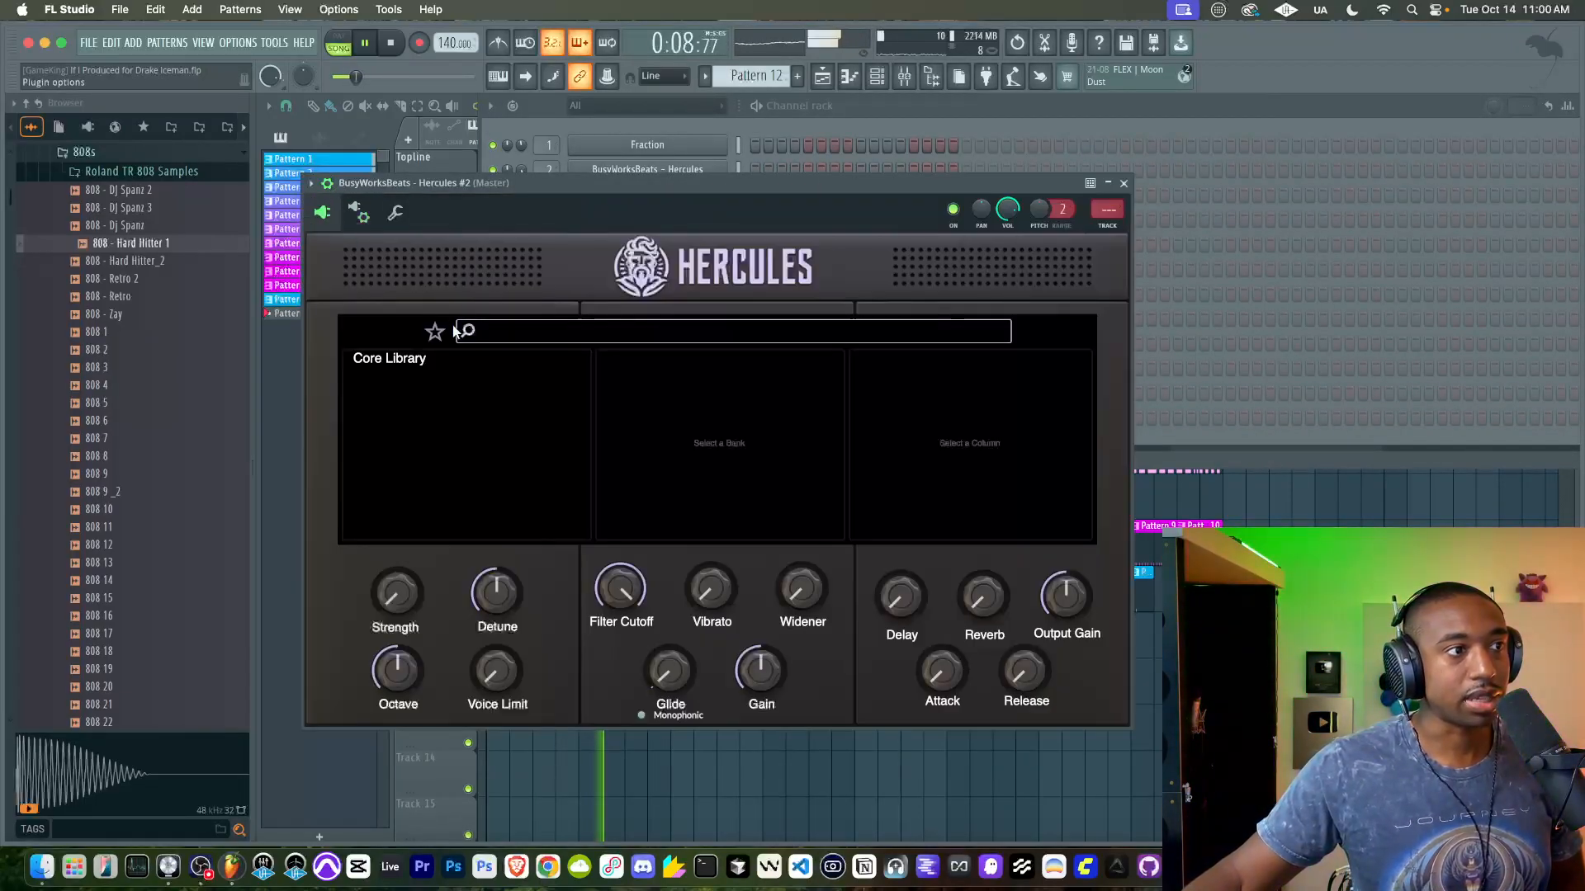
# Step: Load the Bronze pad from the Core Library in the new Hercules and route it to mixer track 12
pyautogui.click(436, 360)
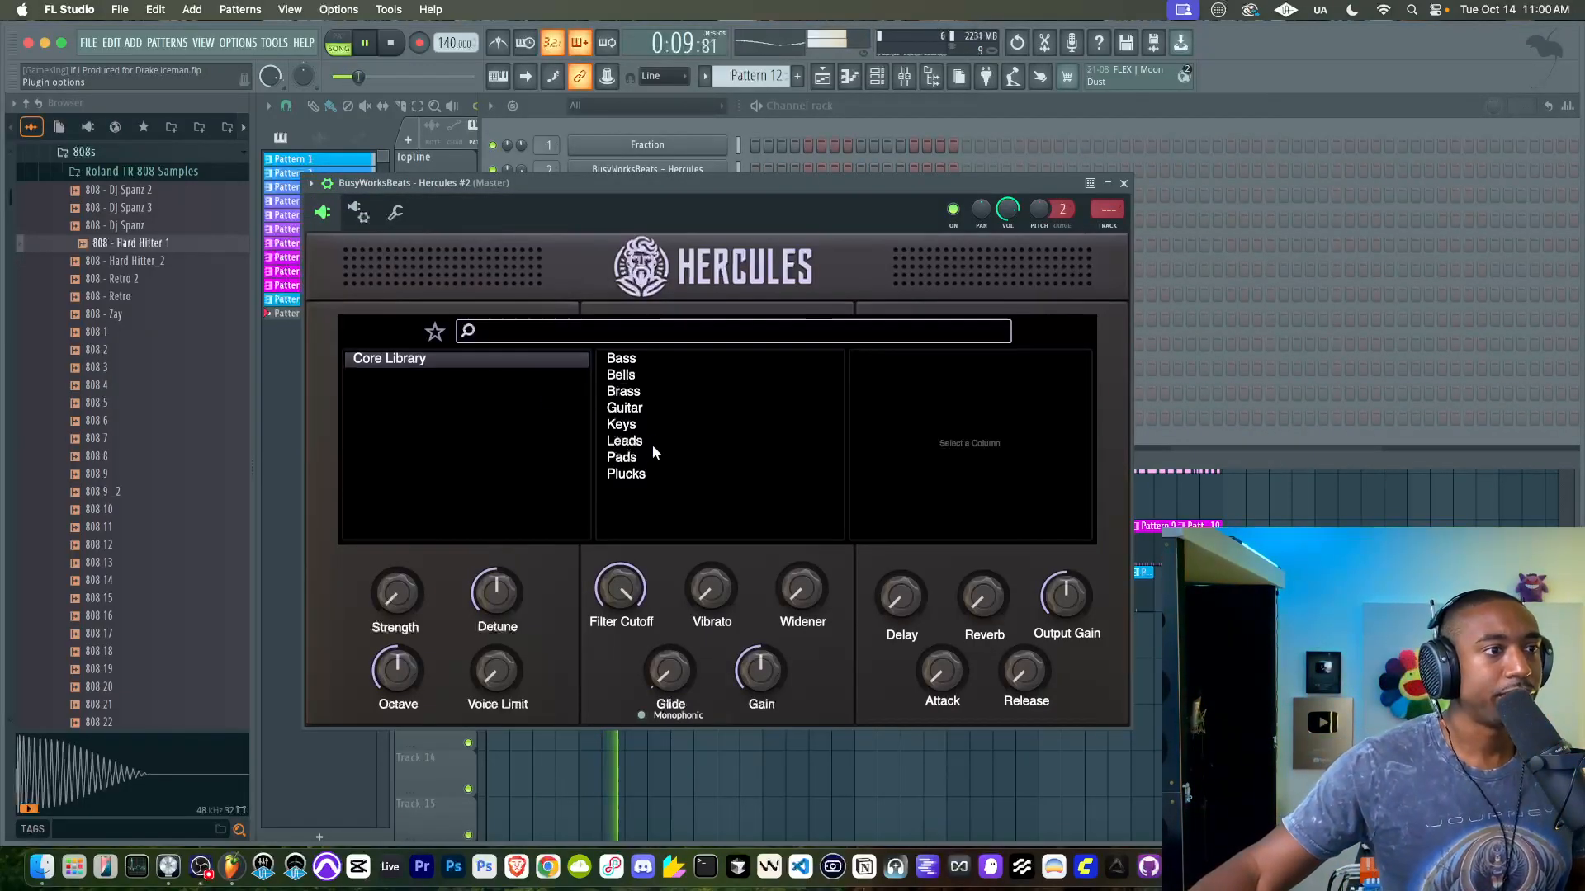
pyautogui.click(627, 459)
pyautogui.scroll(2, 922, 402)
pyautogui.click(916, 381)
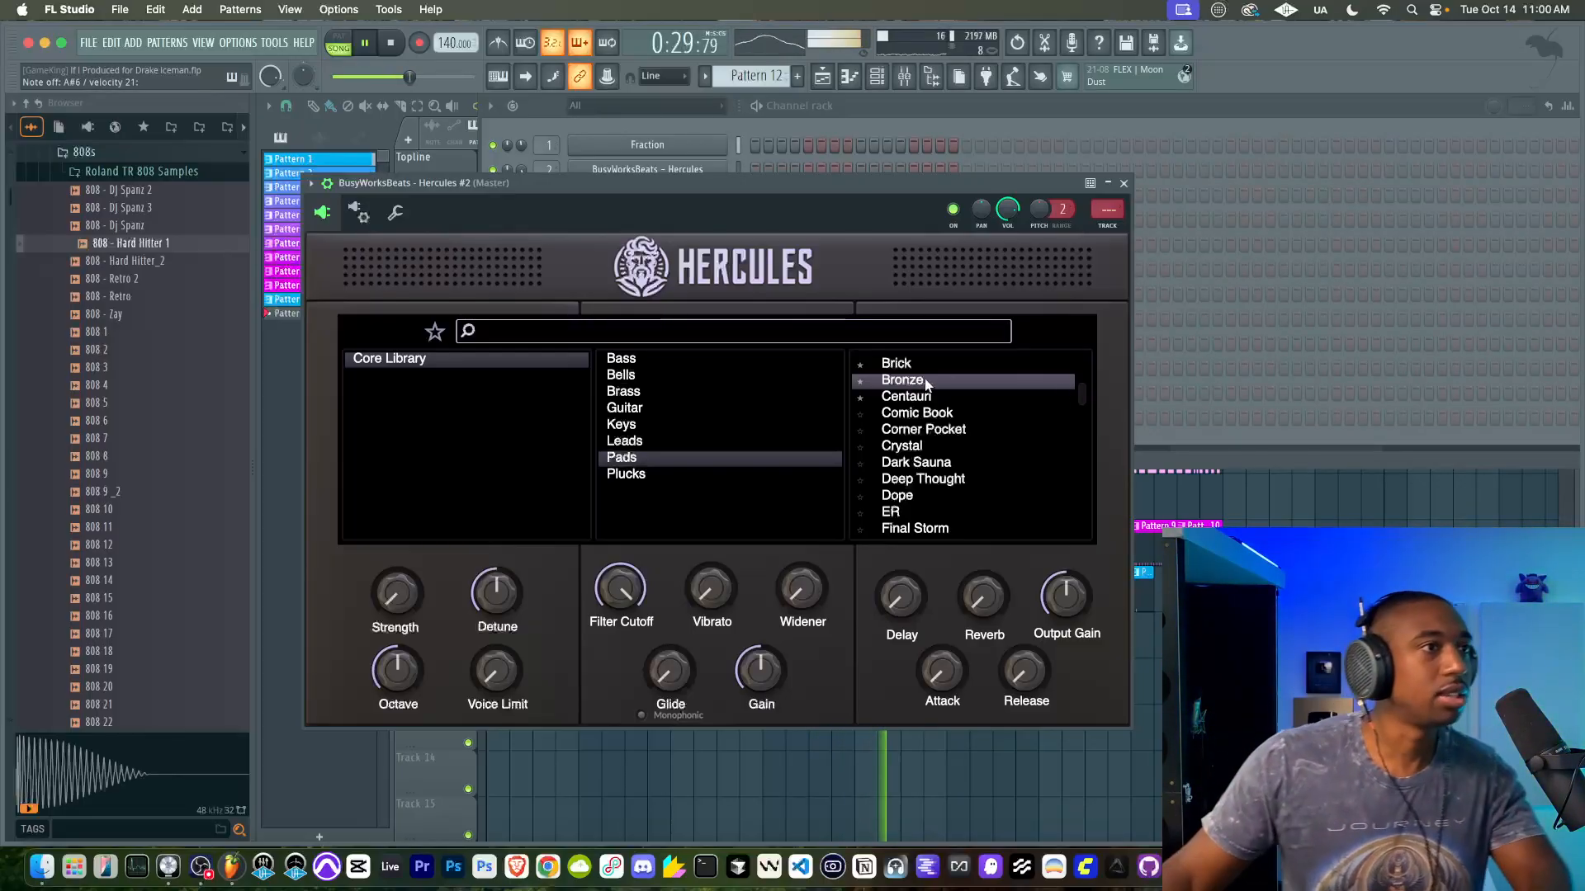
pyautogui.press('F9')
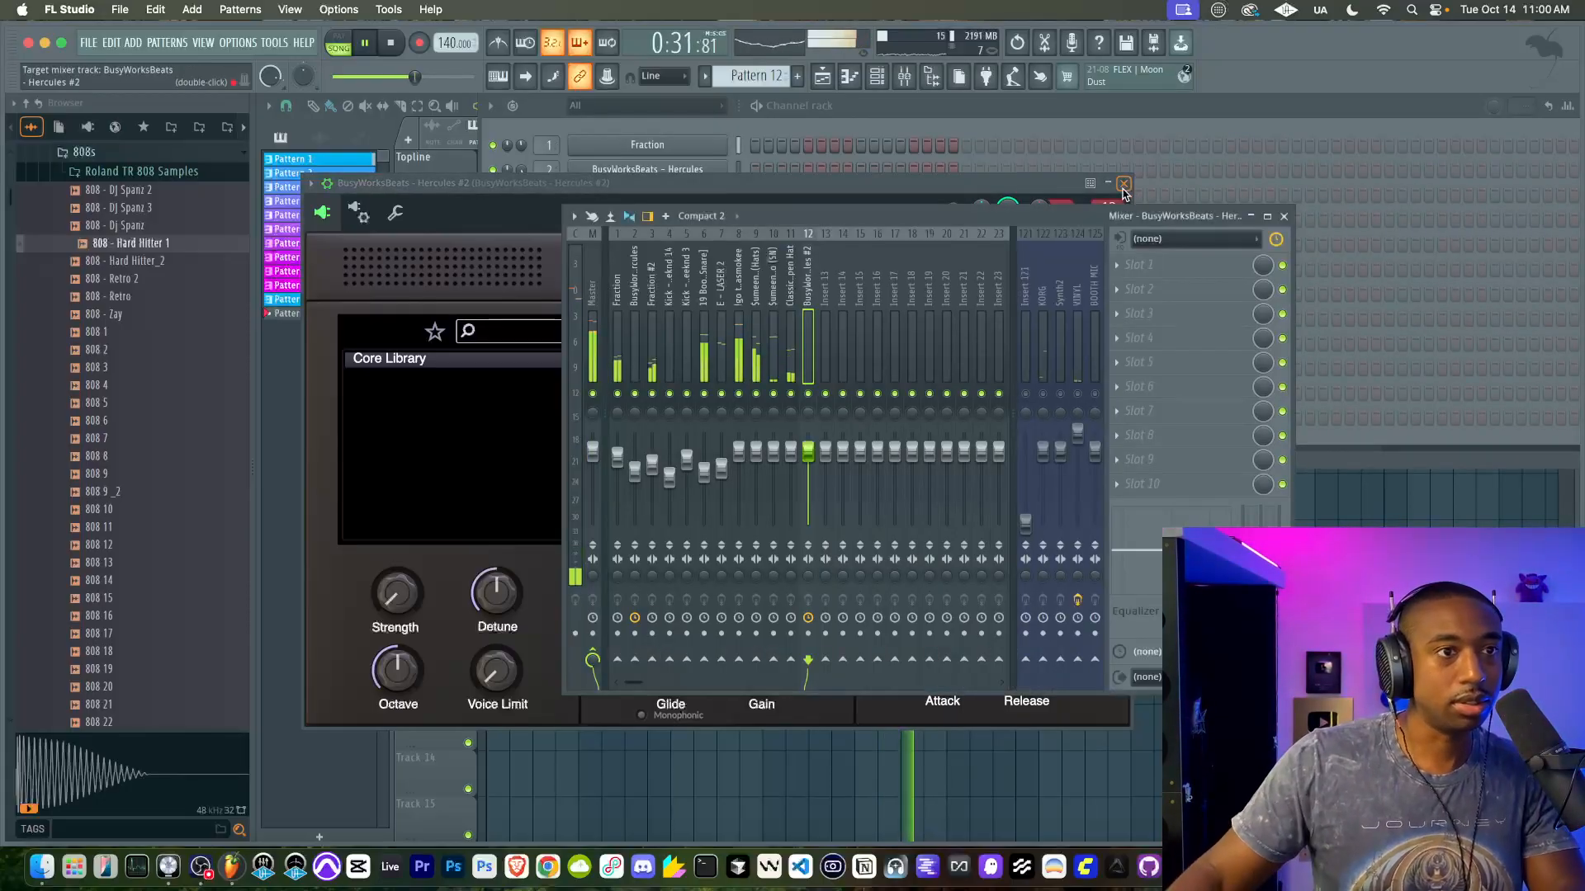
# Step: Select bars 17 to 32 of the arrangement as the playback range and stop playback
pyautogui.press('F5')
pyautogui.moveTo(1215, 143); pyautogui.dragTo(851, 145)
pyautogui.press('space')
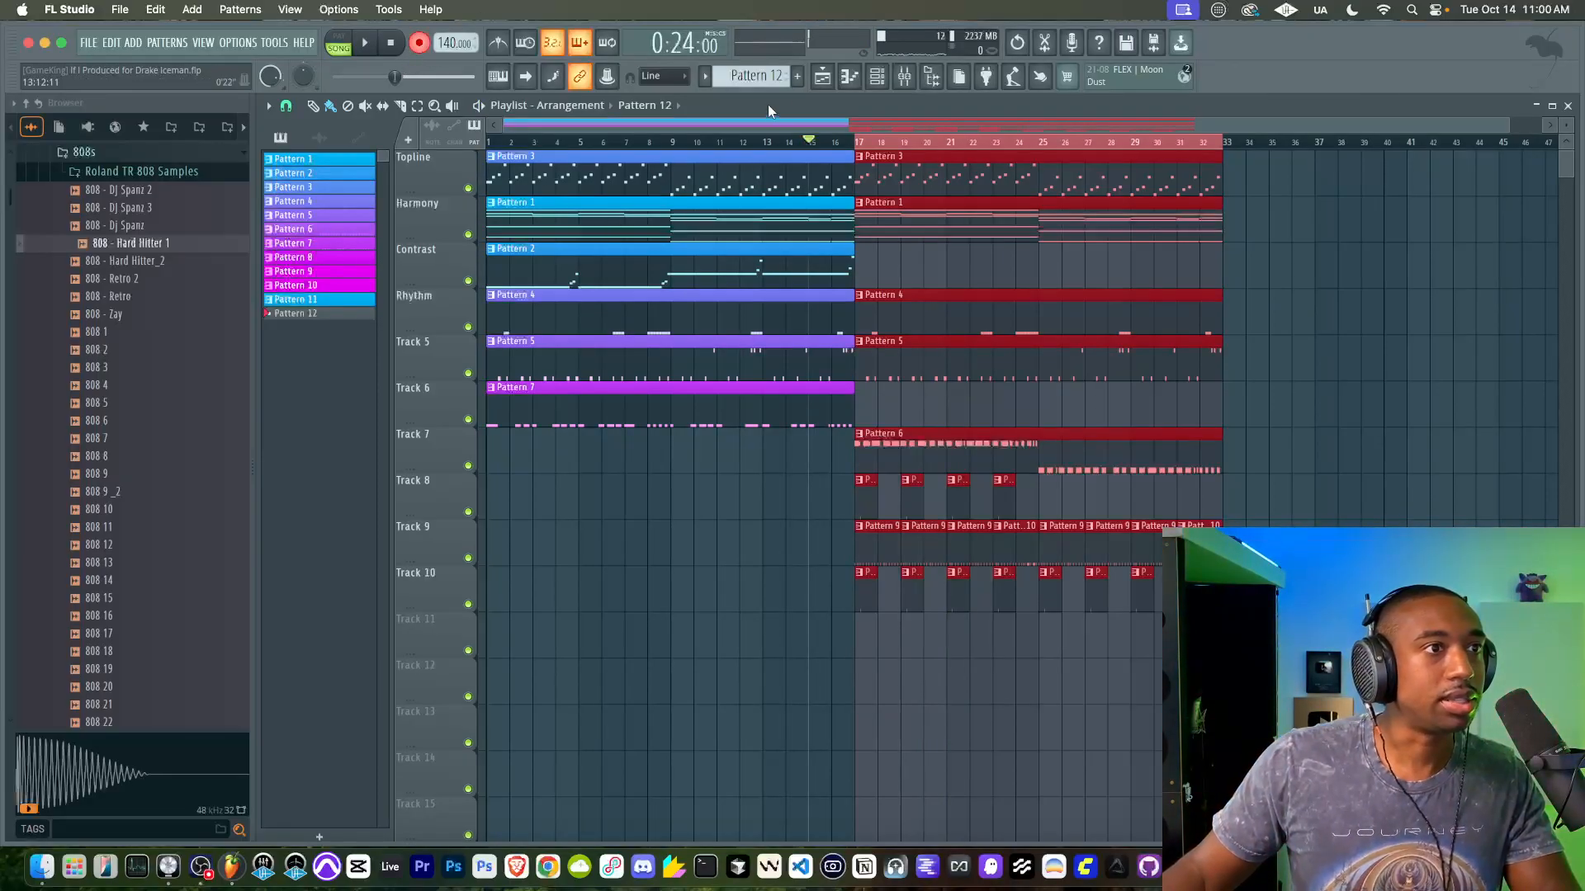
# Step: Record the Hercules #2 chord part live into Pattern 12 over bars 17 to 32 of the arrangement
pyautogui.click(894, 79)
pyautogui.click(697, 646)
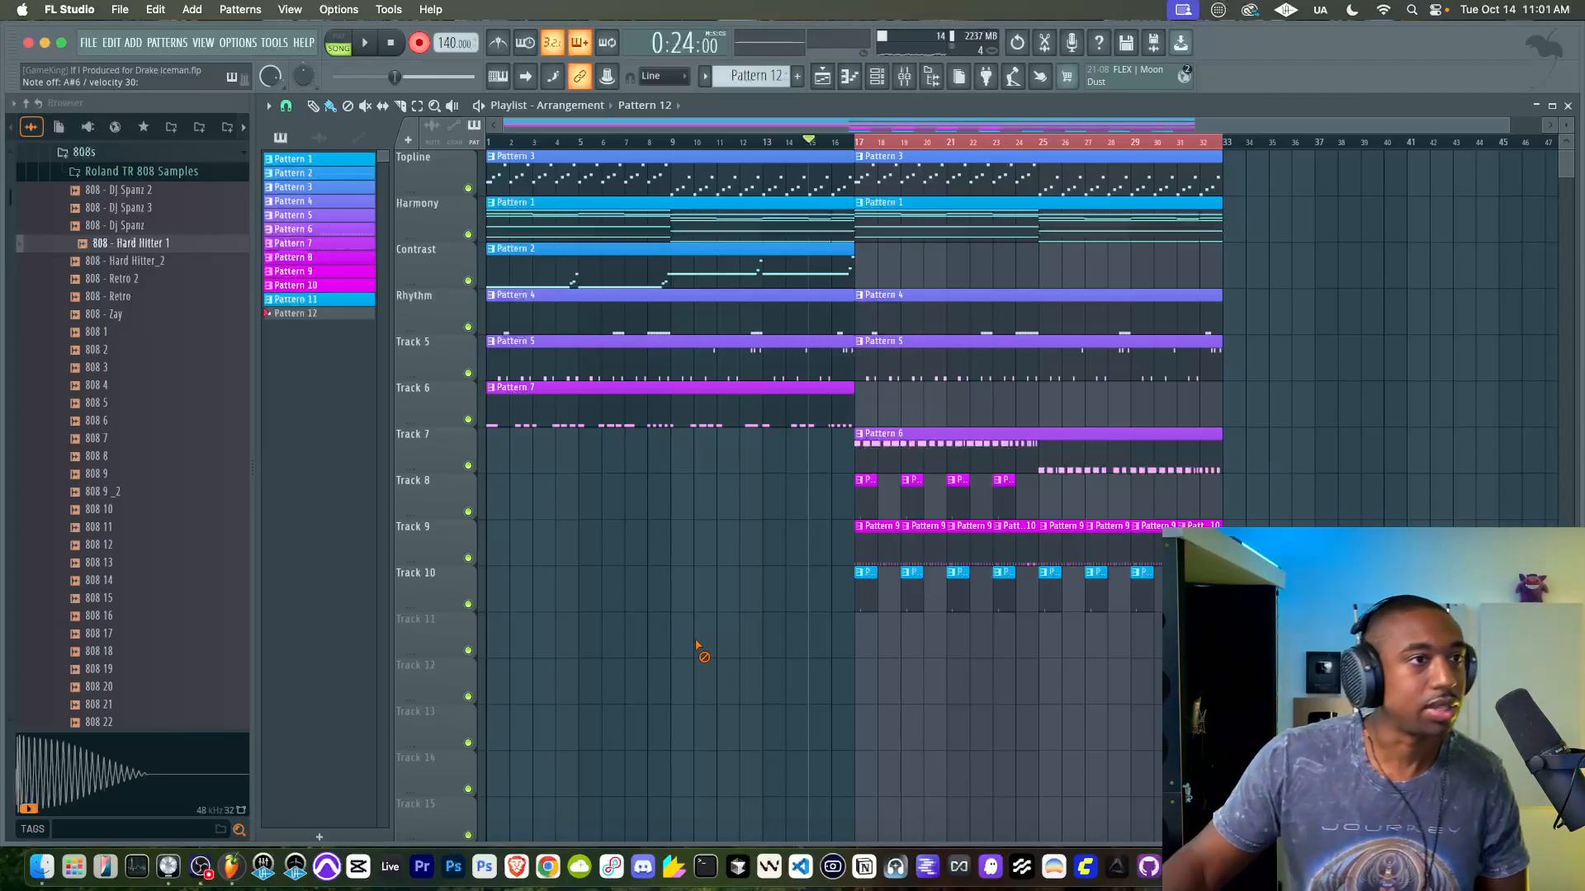
pyautogui.click(382, 47)
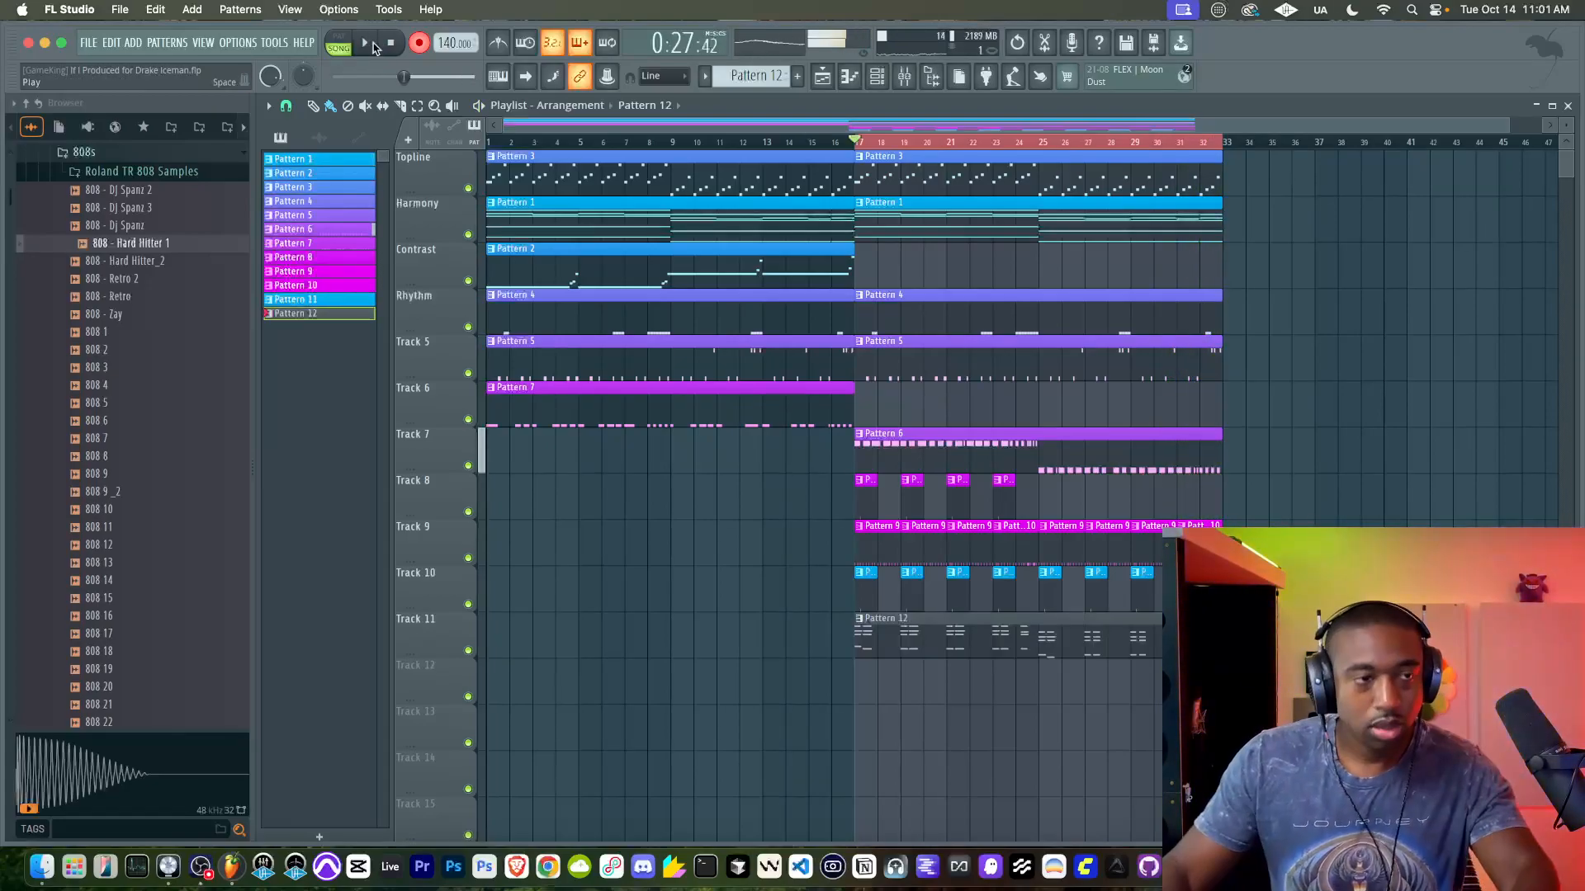
# Step: Review the recorded Hercules #2 chords of Pattern 12 in the piano roll while the section plays
pyautogui.doubleClick(1102, 638)
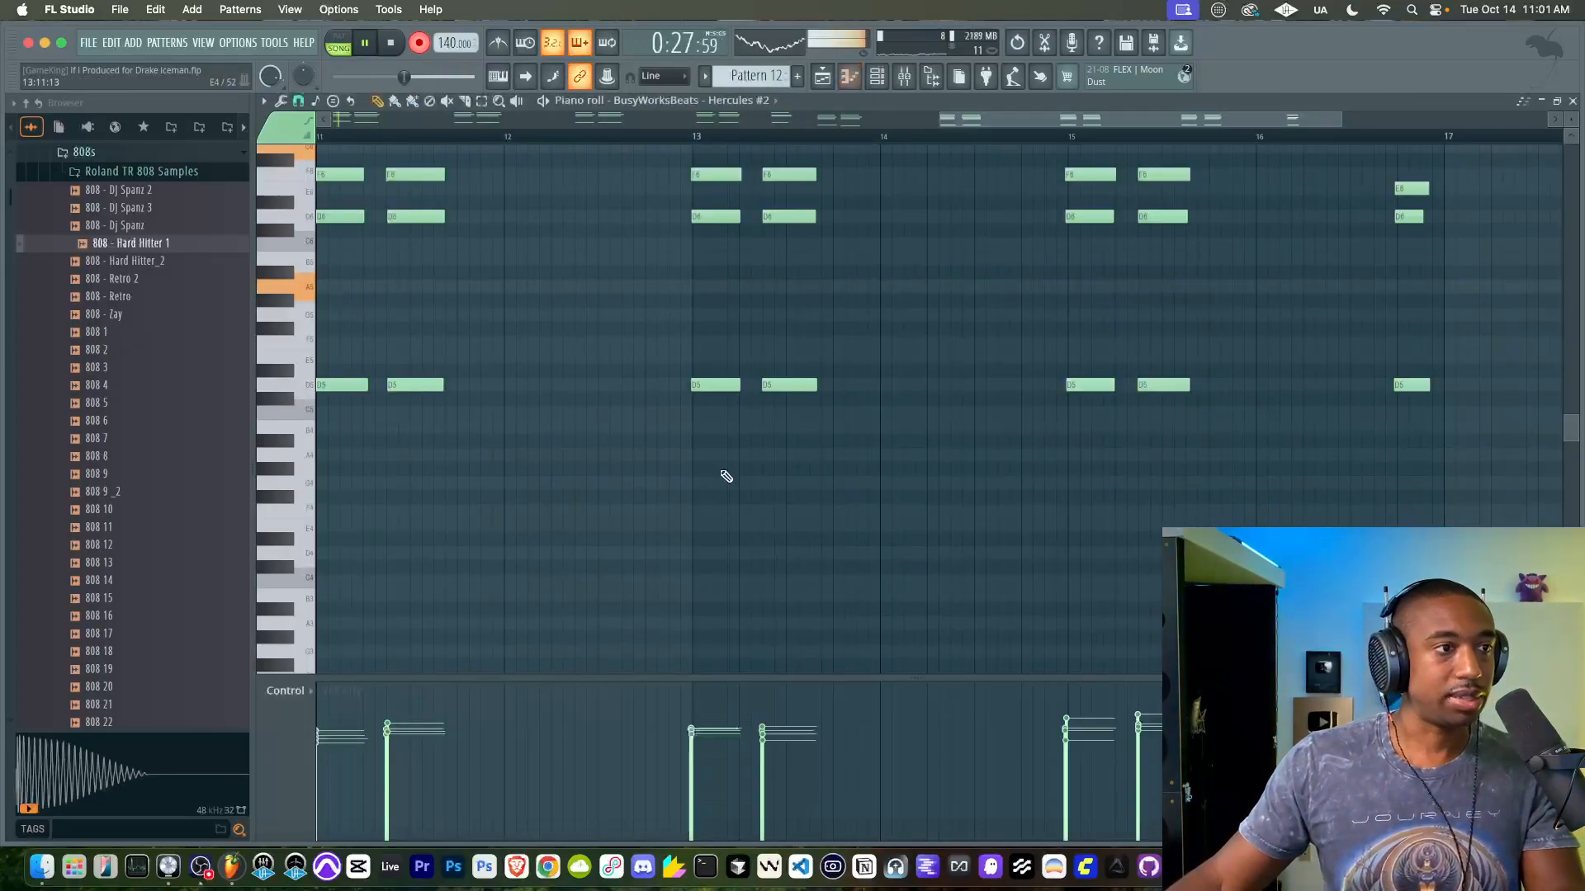
pyautogui.scroll(-3, 622, 420)
pyautogui.hscroll(-2, 622, 420)
pyautogui.moveTo(521, 456); pyautogui.dragTo(512, 437)
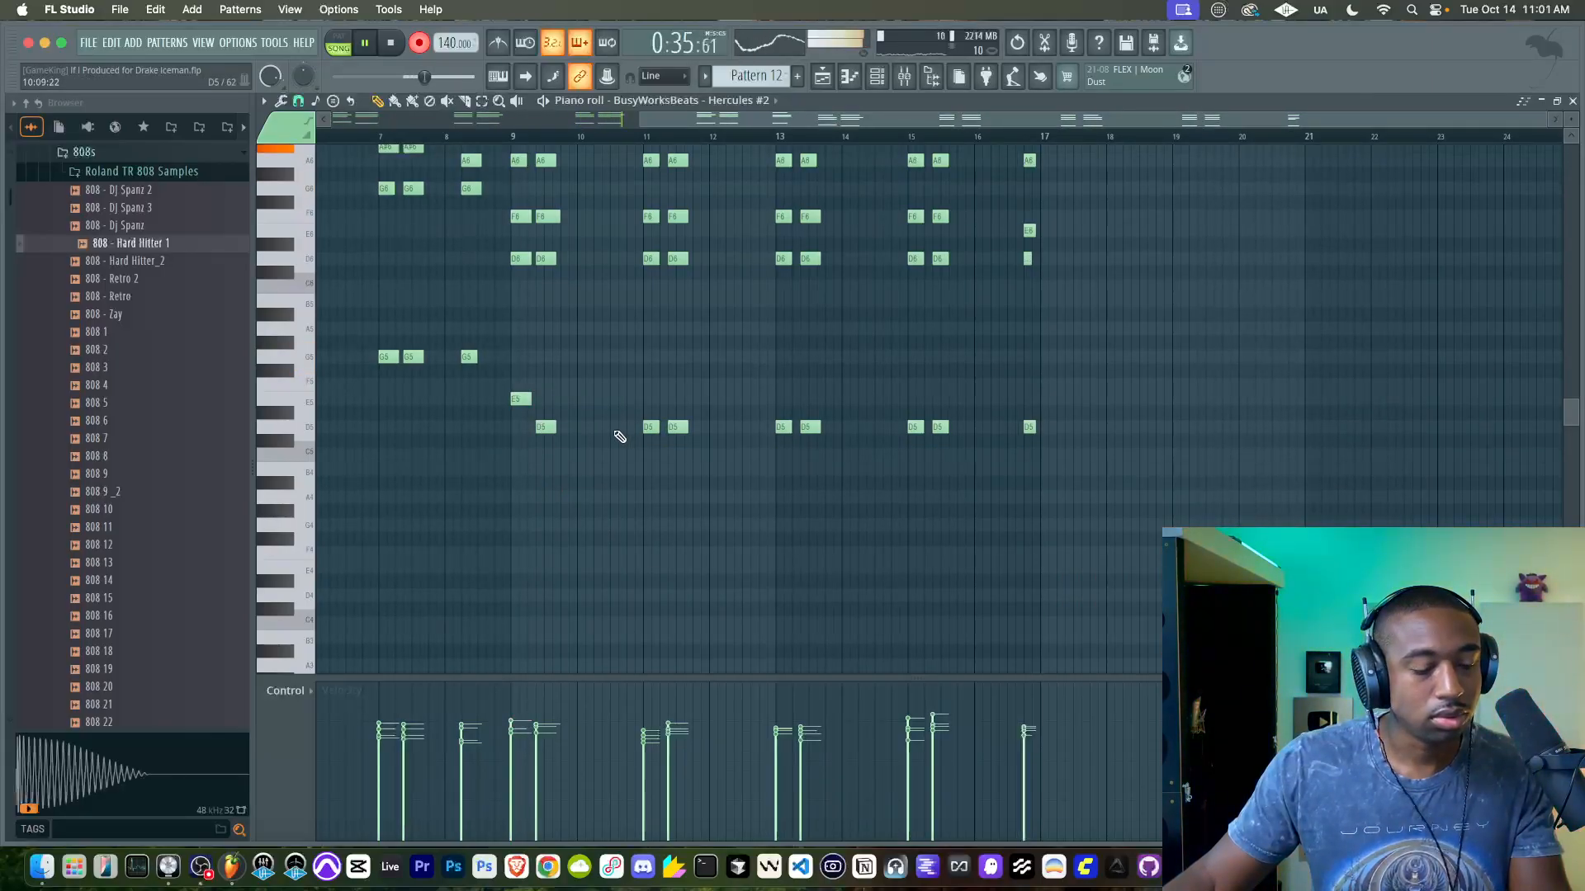
pyautogui.hotkey('ctrl', 'a')
pyautogui.click(619, 454)
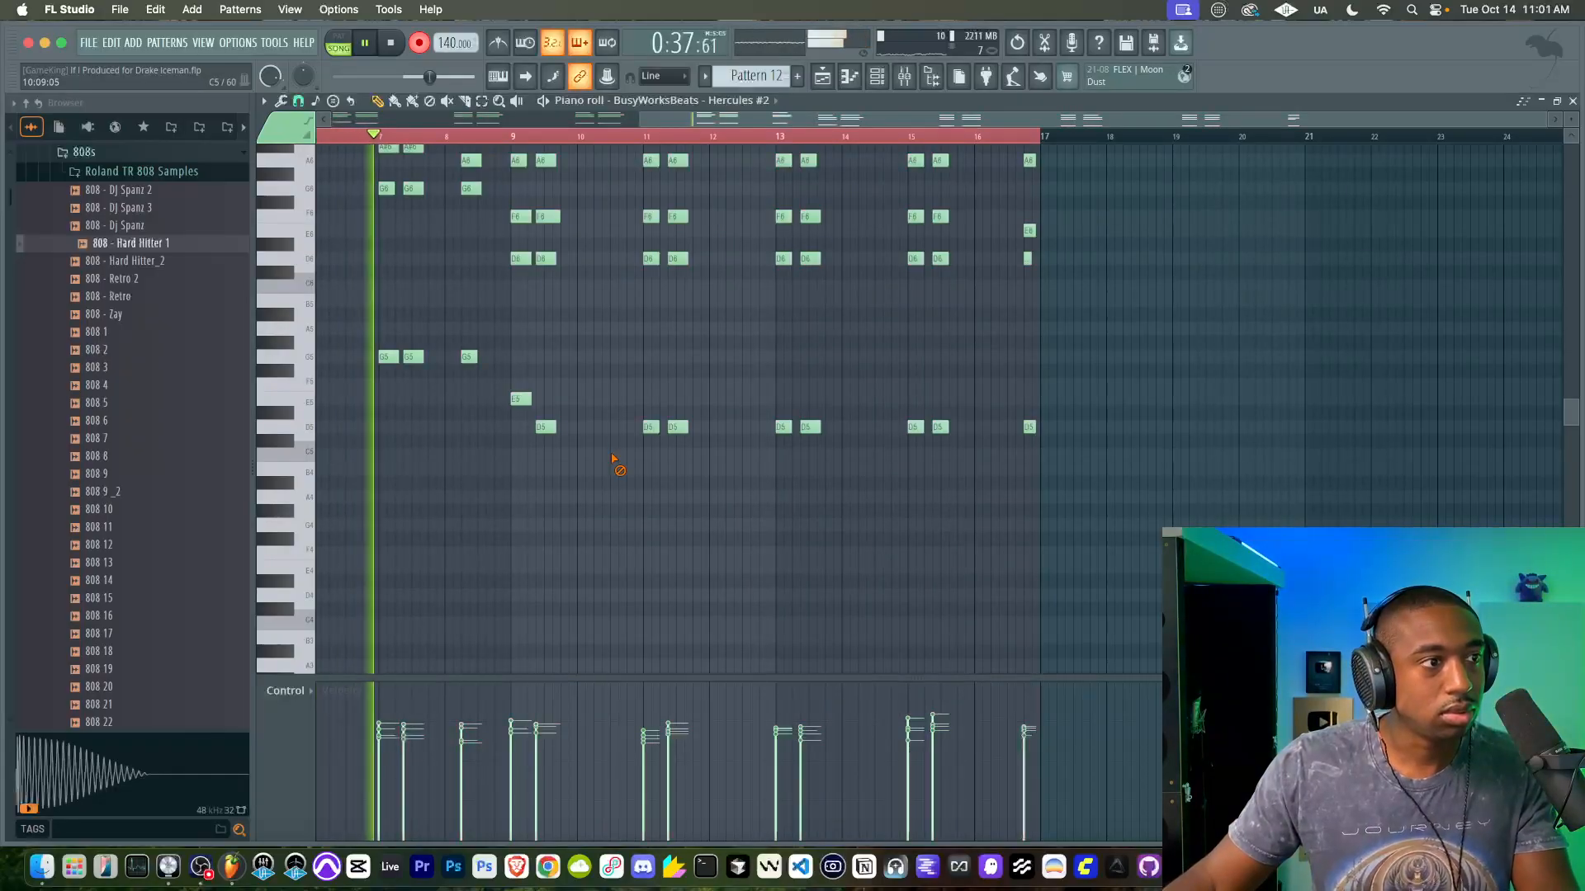
pyautogui.scroll(5, 485, 389)
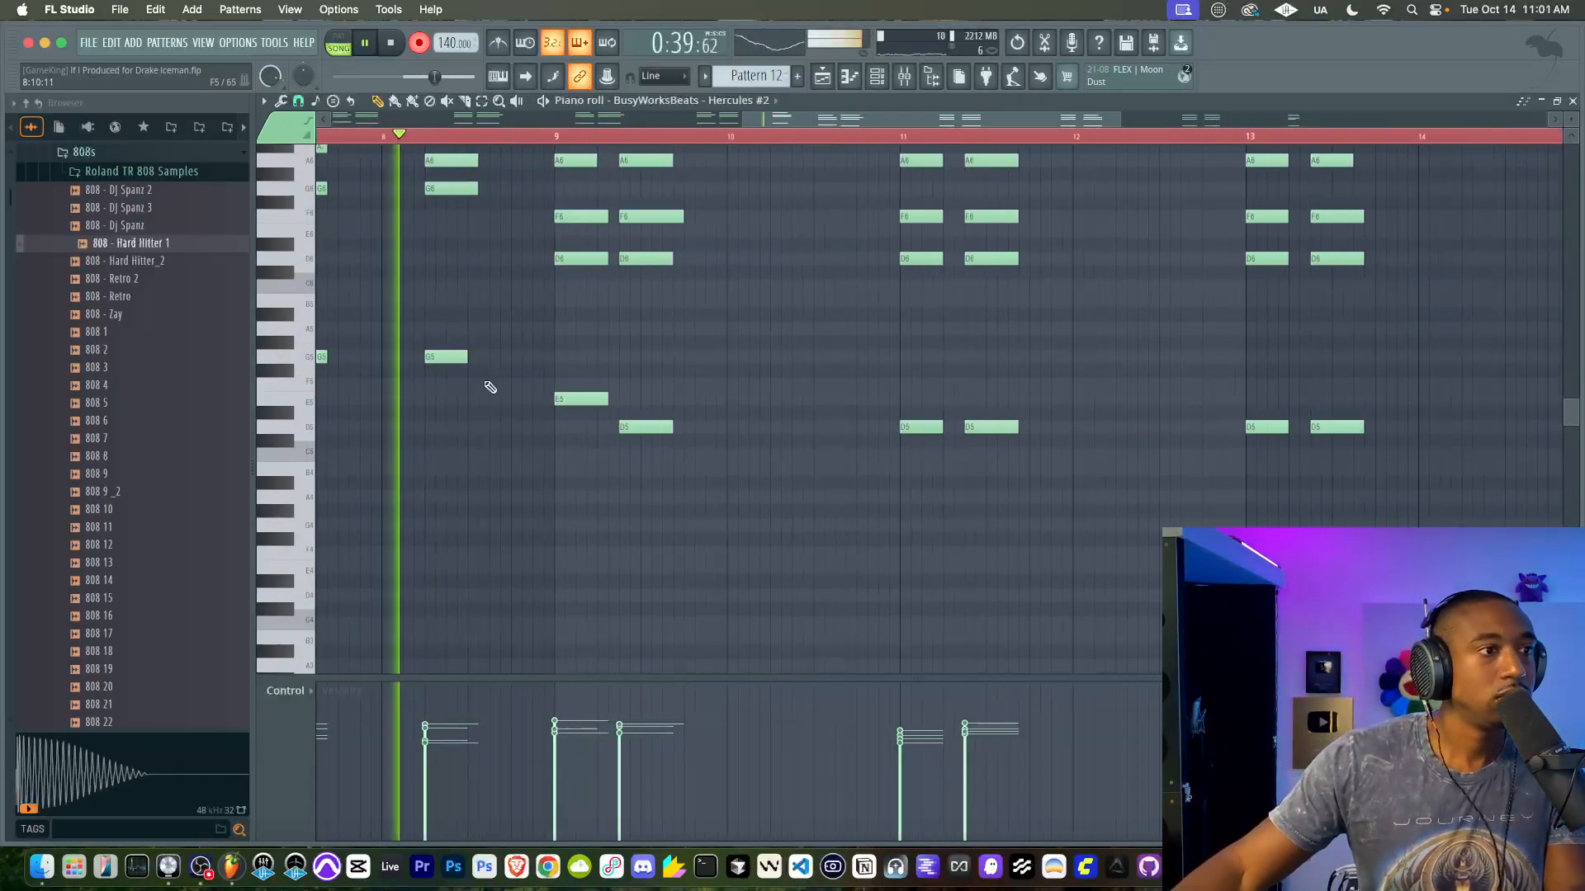
# Step: Switch off recording mode and save the project, returning to the playlist
pyautogui.click(877, 75)
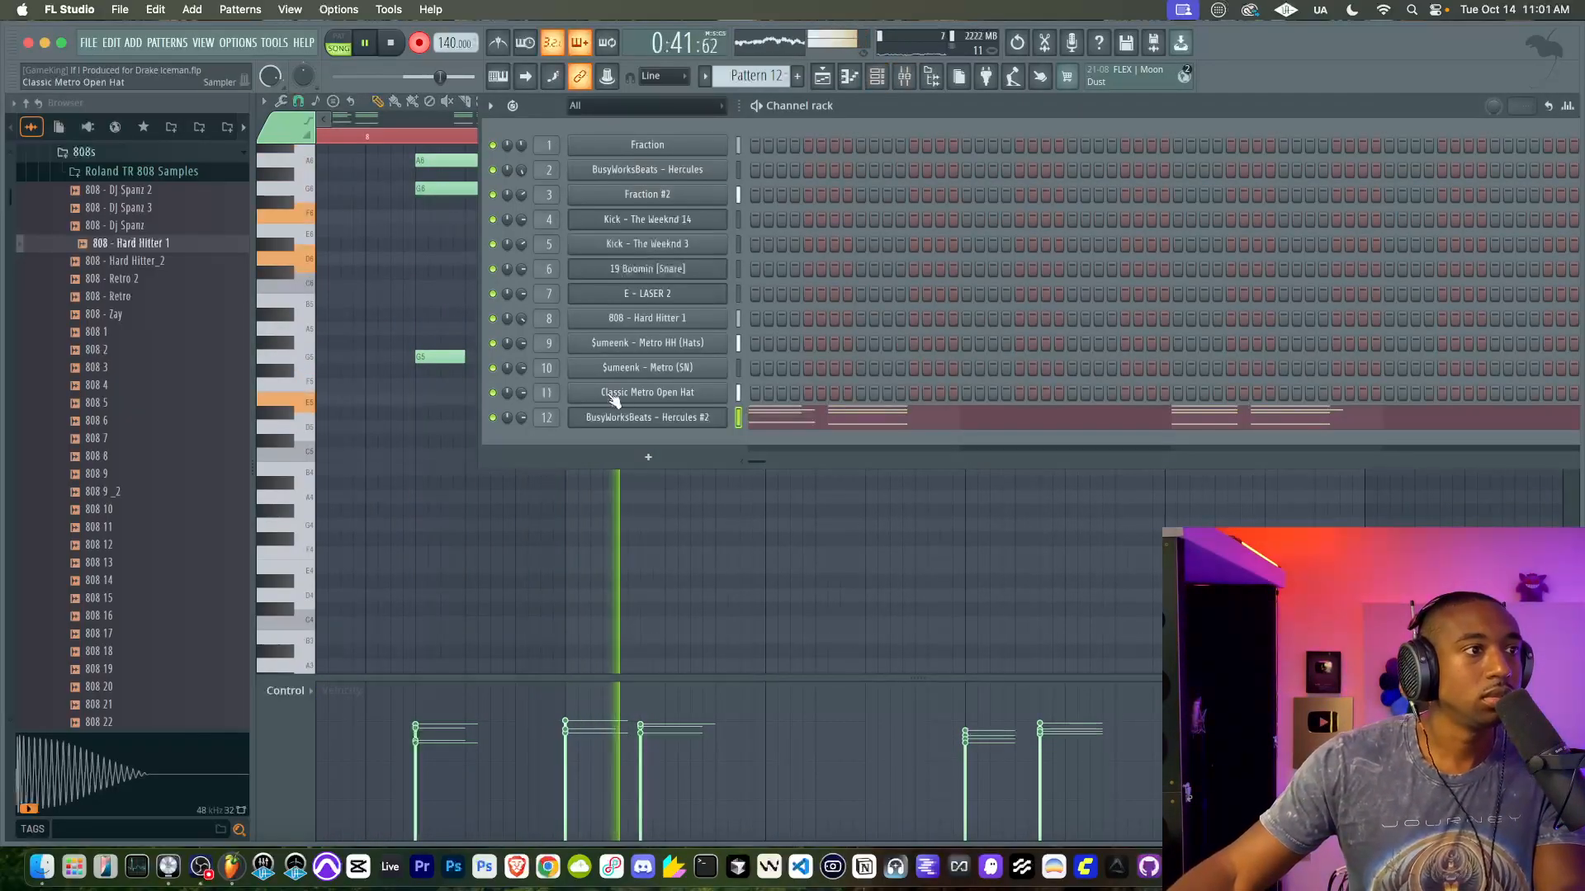
pyautogui.press('F6')
pyautogui.press('cmd+s')
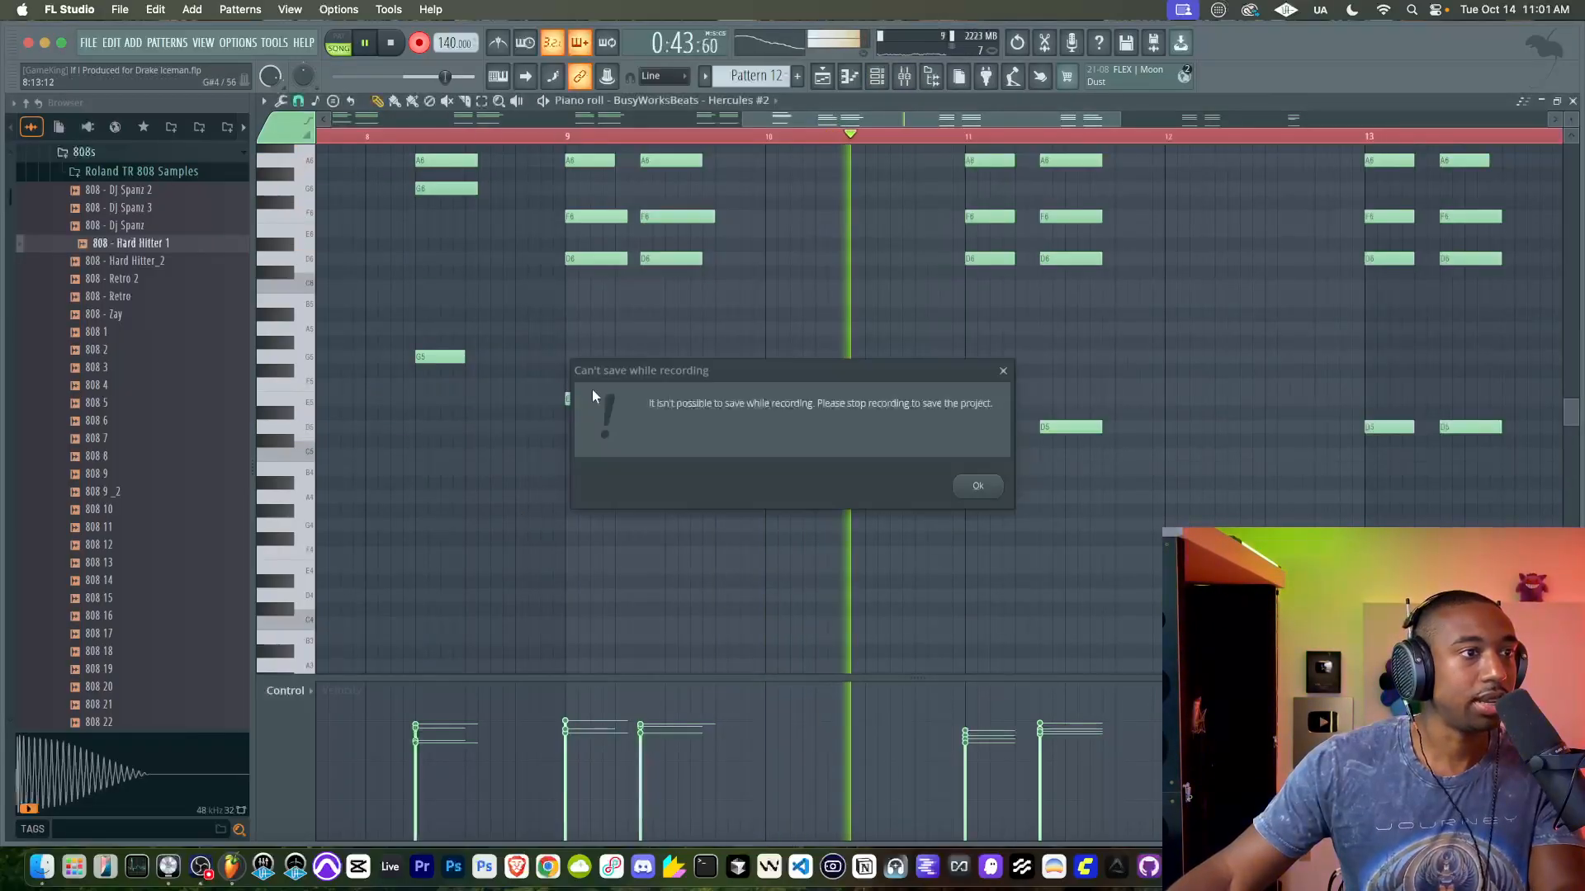
pyautogui.click(974, 485)
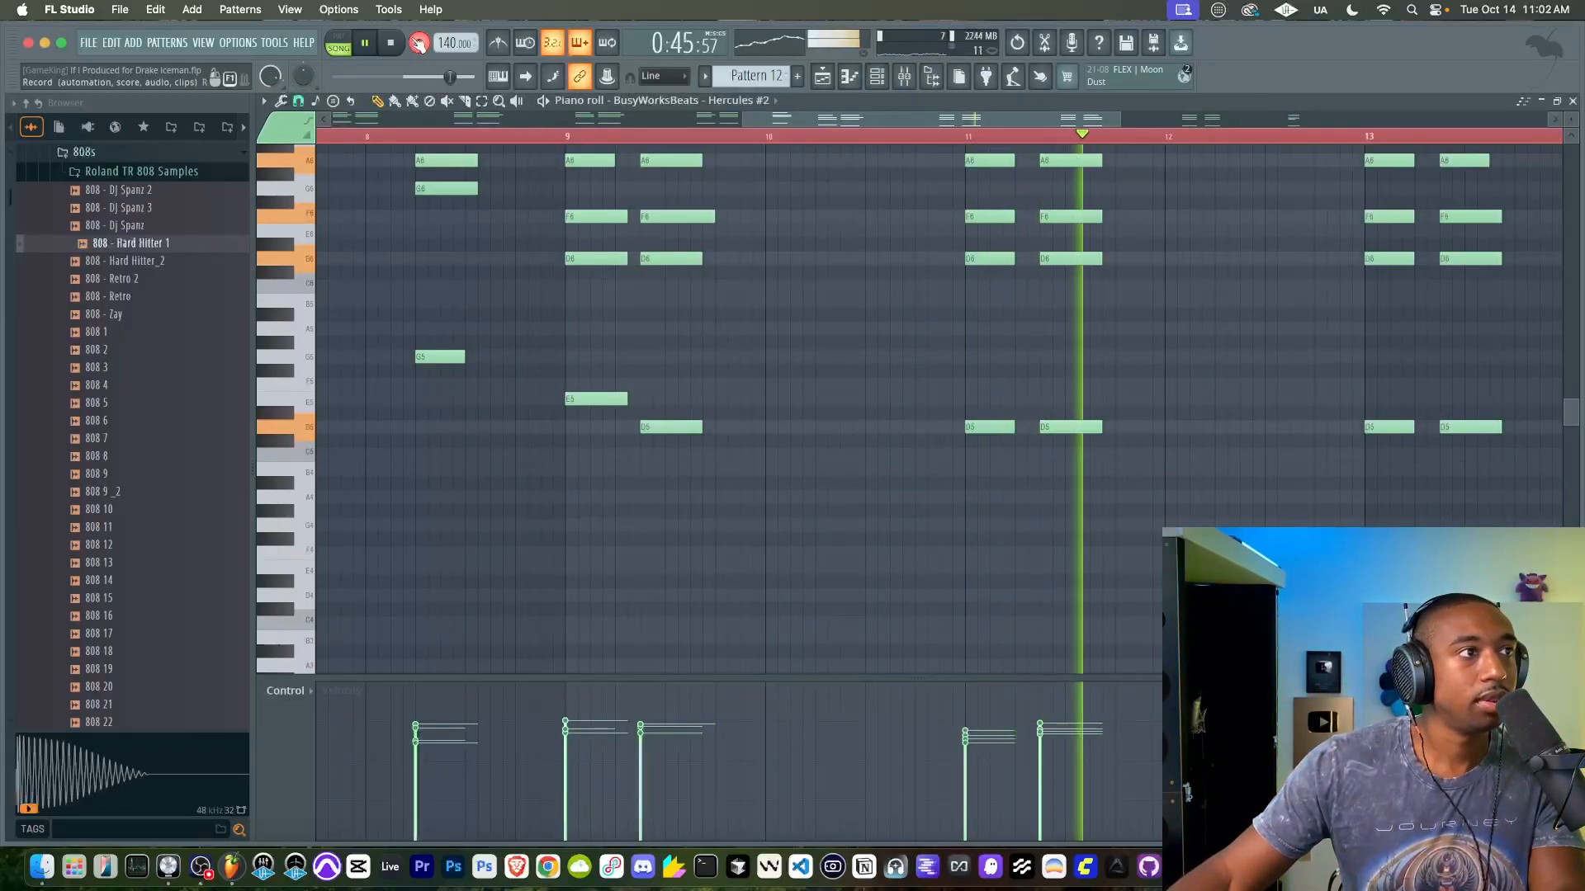
pyautogui.press('F5')
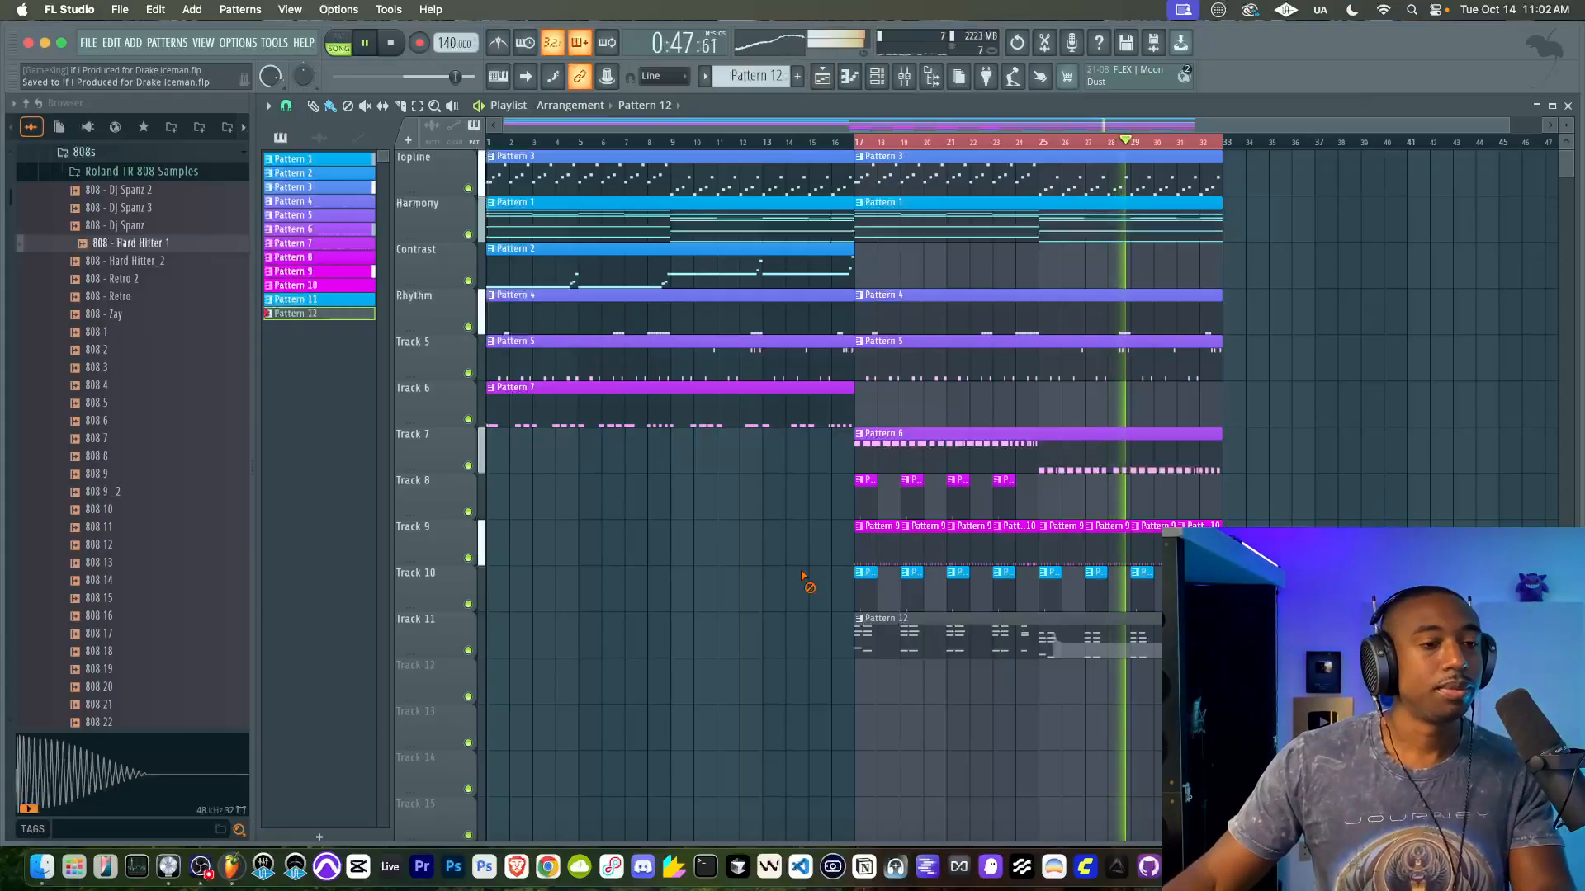
# Step: Replay the section from bar 17 and check Pattern 12's notes in the piano roll again
pyautogui.scroll(-2, 807, 582)
pyautogui.press('space')
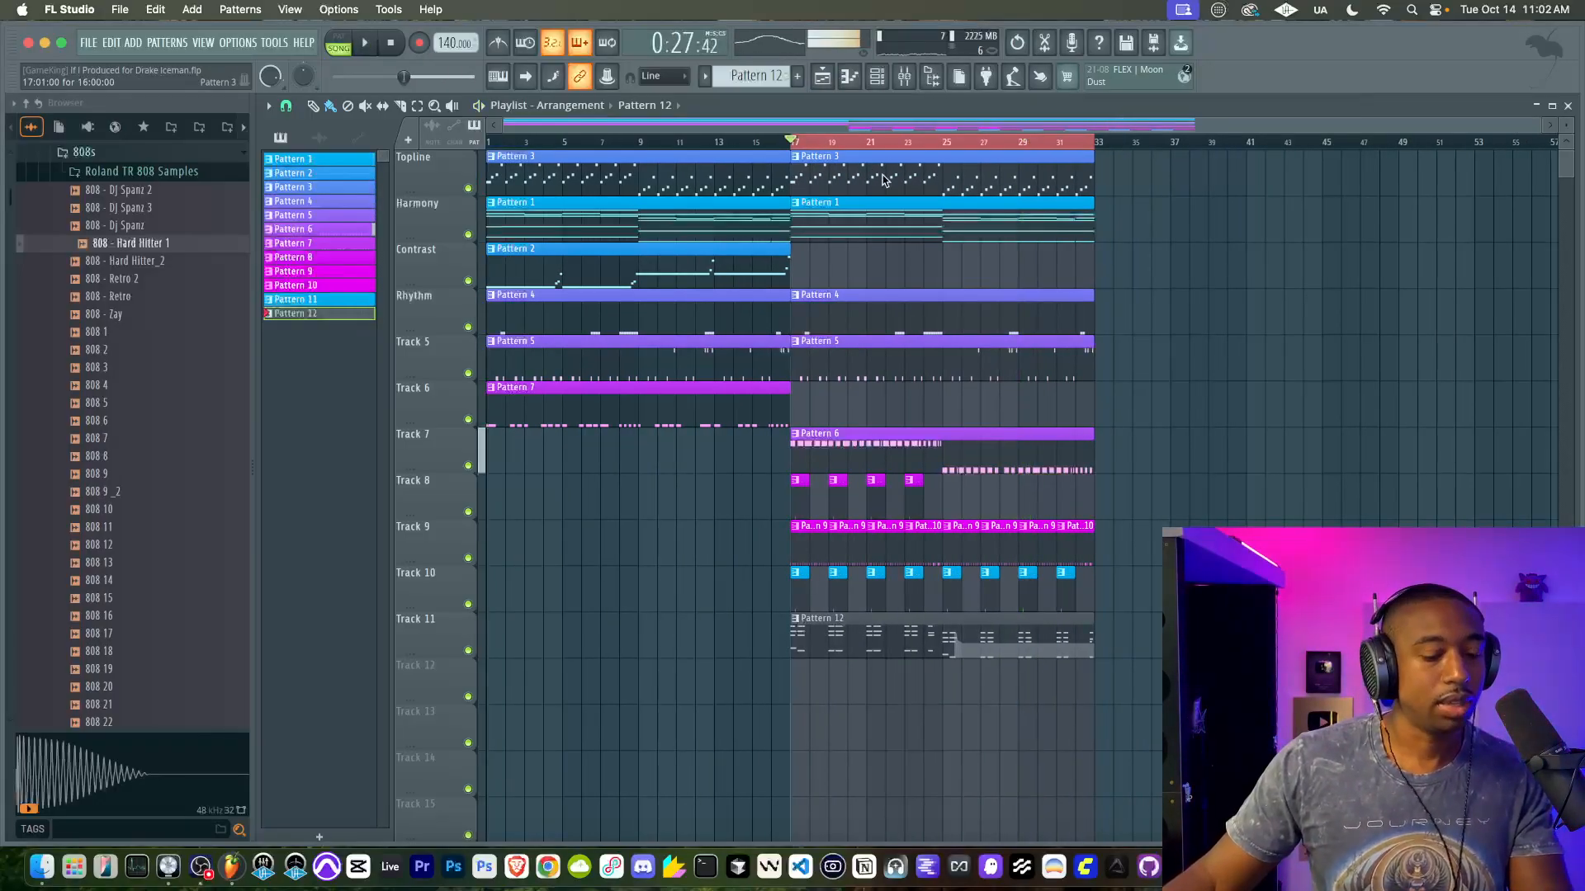
pyautogui.doubleClick(853, 642)
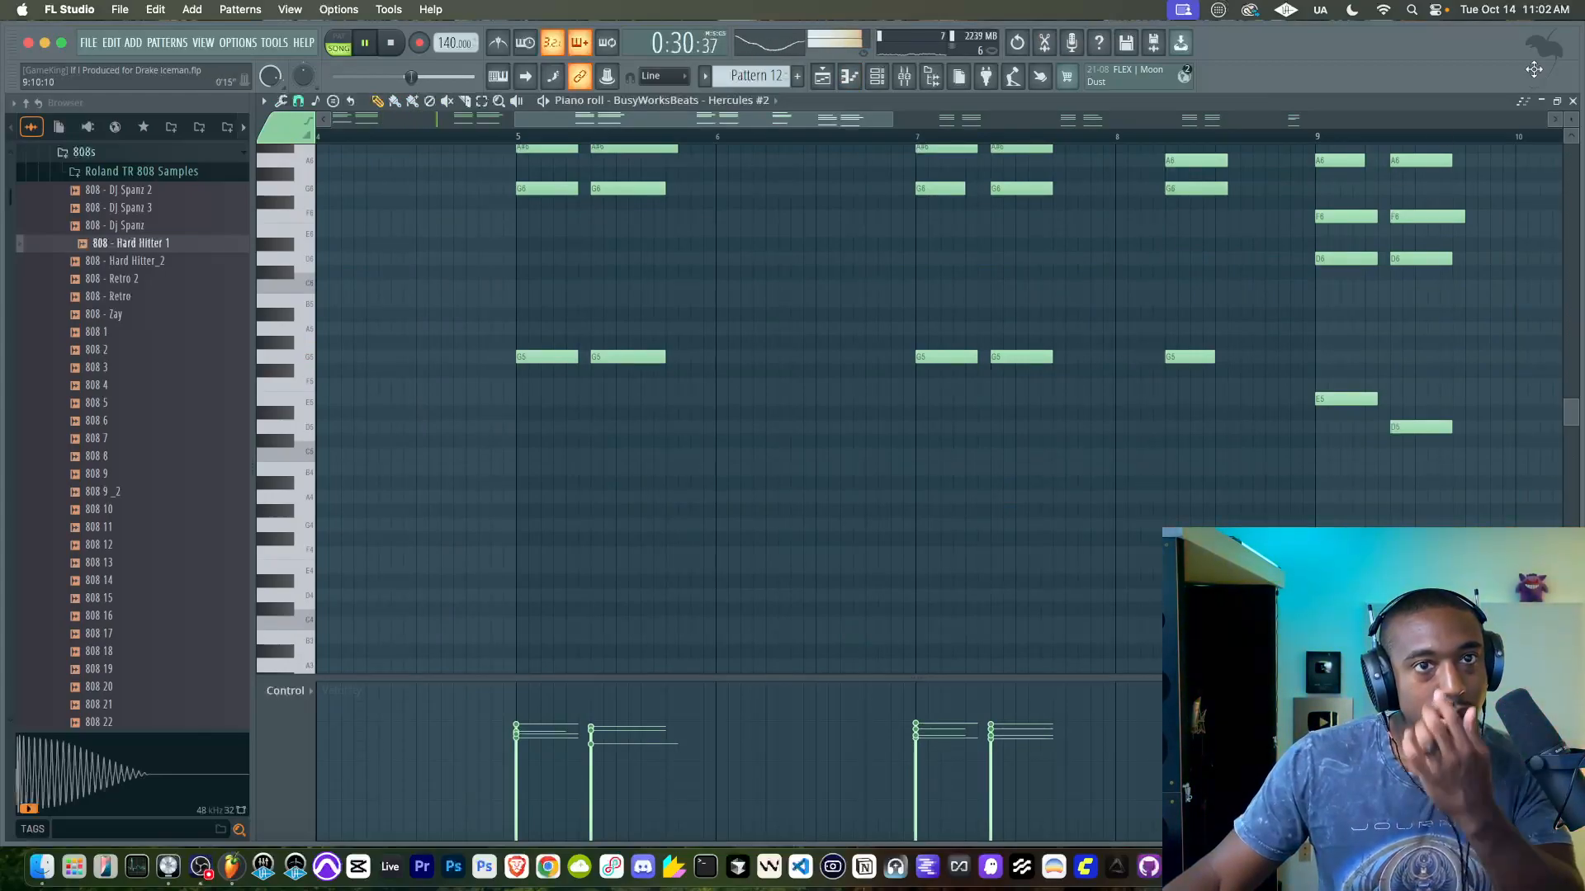
pyautogui.click(1573, 102)
# Step: Add another BusyWorksBeats - Hercules instrument and adjust its wrapper's processing settings to fix the audio buffer size problem
pyautogui.click(876, 76)
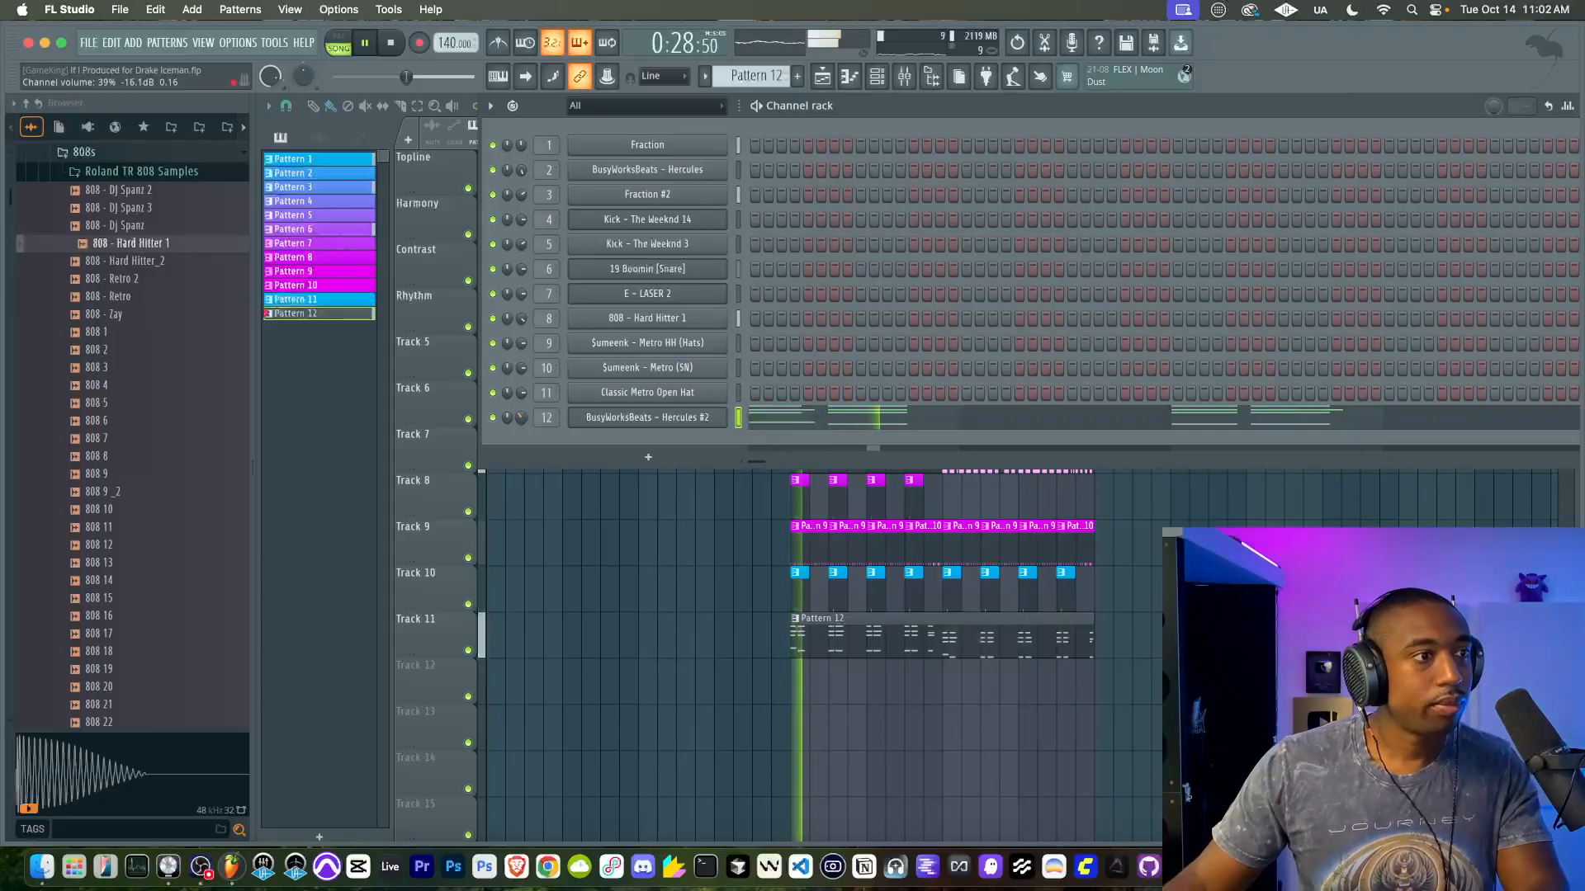
pyautogui.click(648, 456)
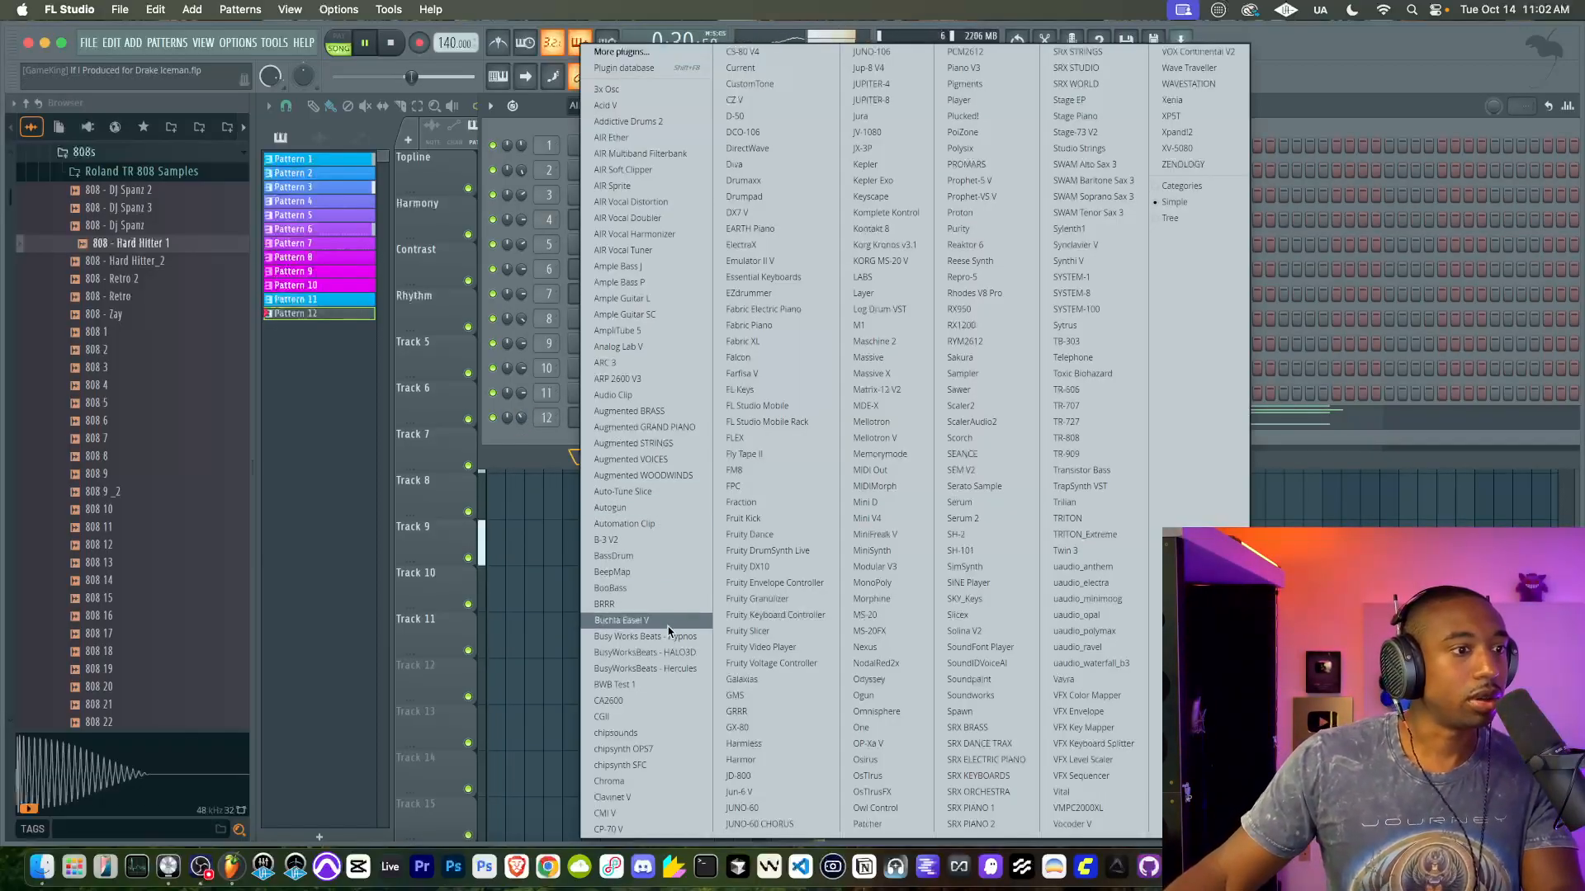
pyautogui.click(682, 669)
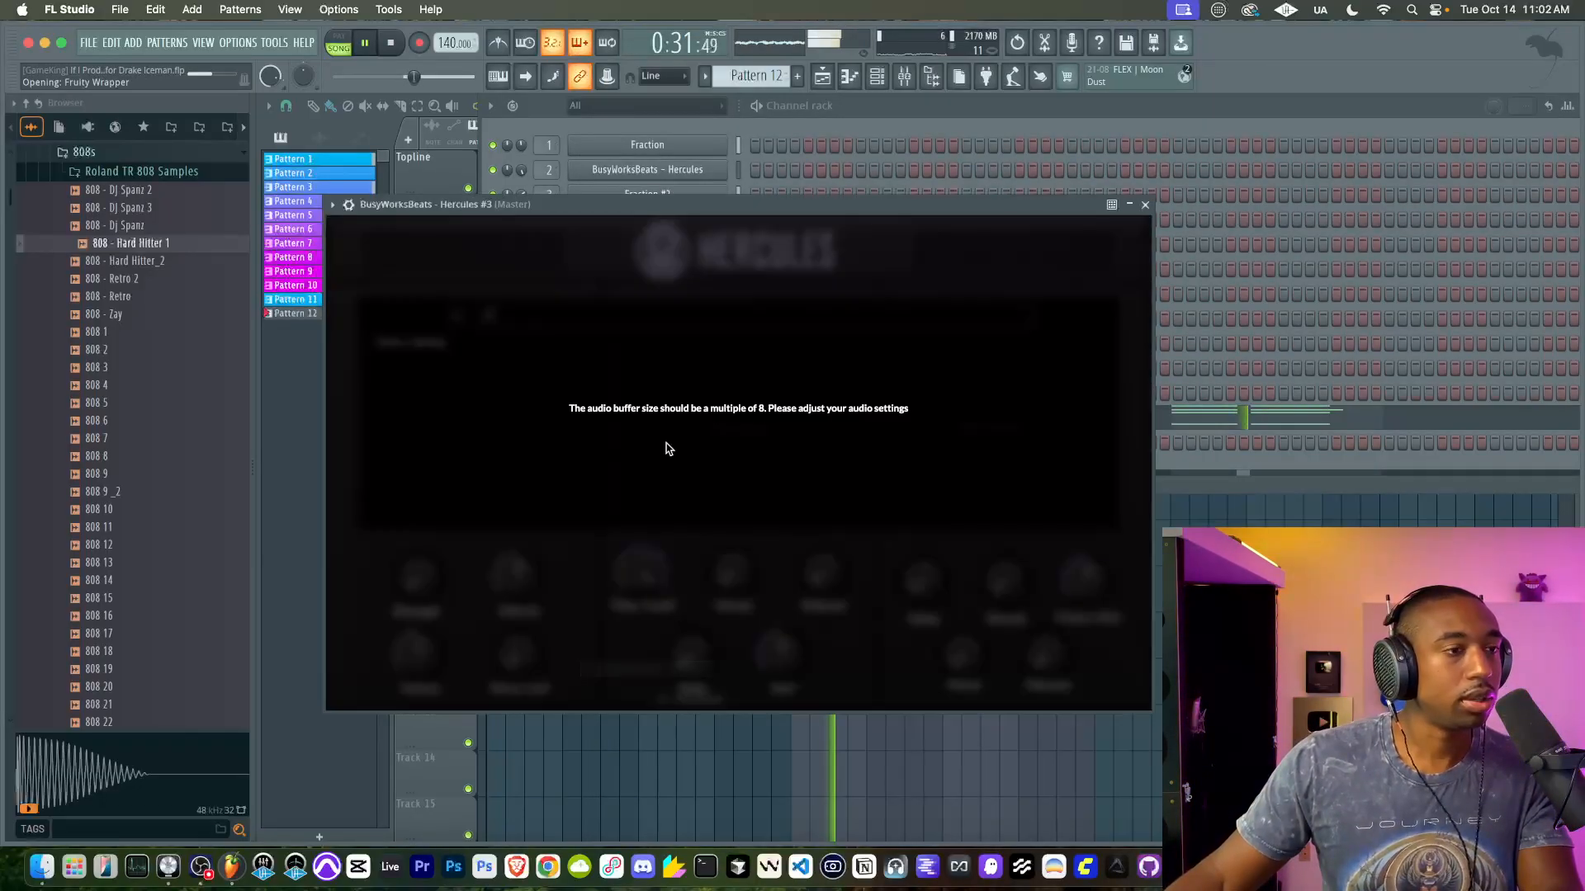
pyautogui.click(349, 204)
pyautogui.click(380, 234)
pyautogui.click(345, 234)
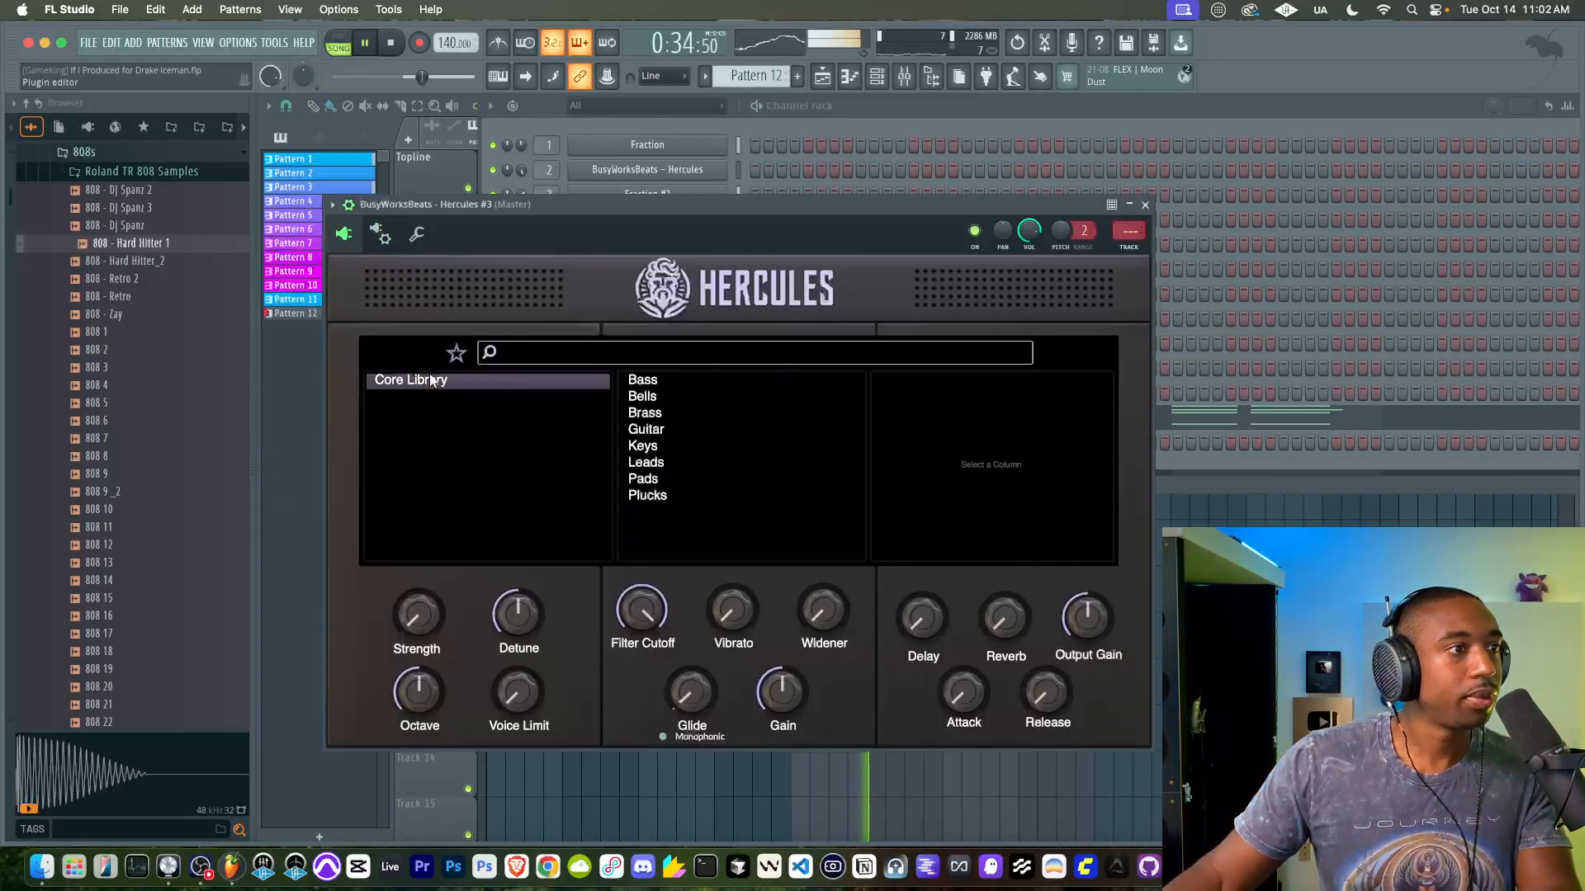
# Step: Load the Drake Keys 2 preset from the Keys category in Hercules #3 and route it to mixer track 13
pyautogui.click(677, 449)
pyautogui.click(675, 461)
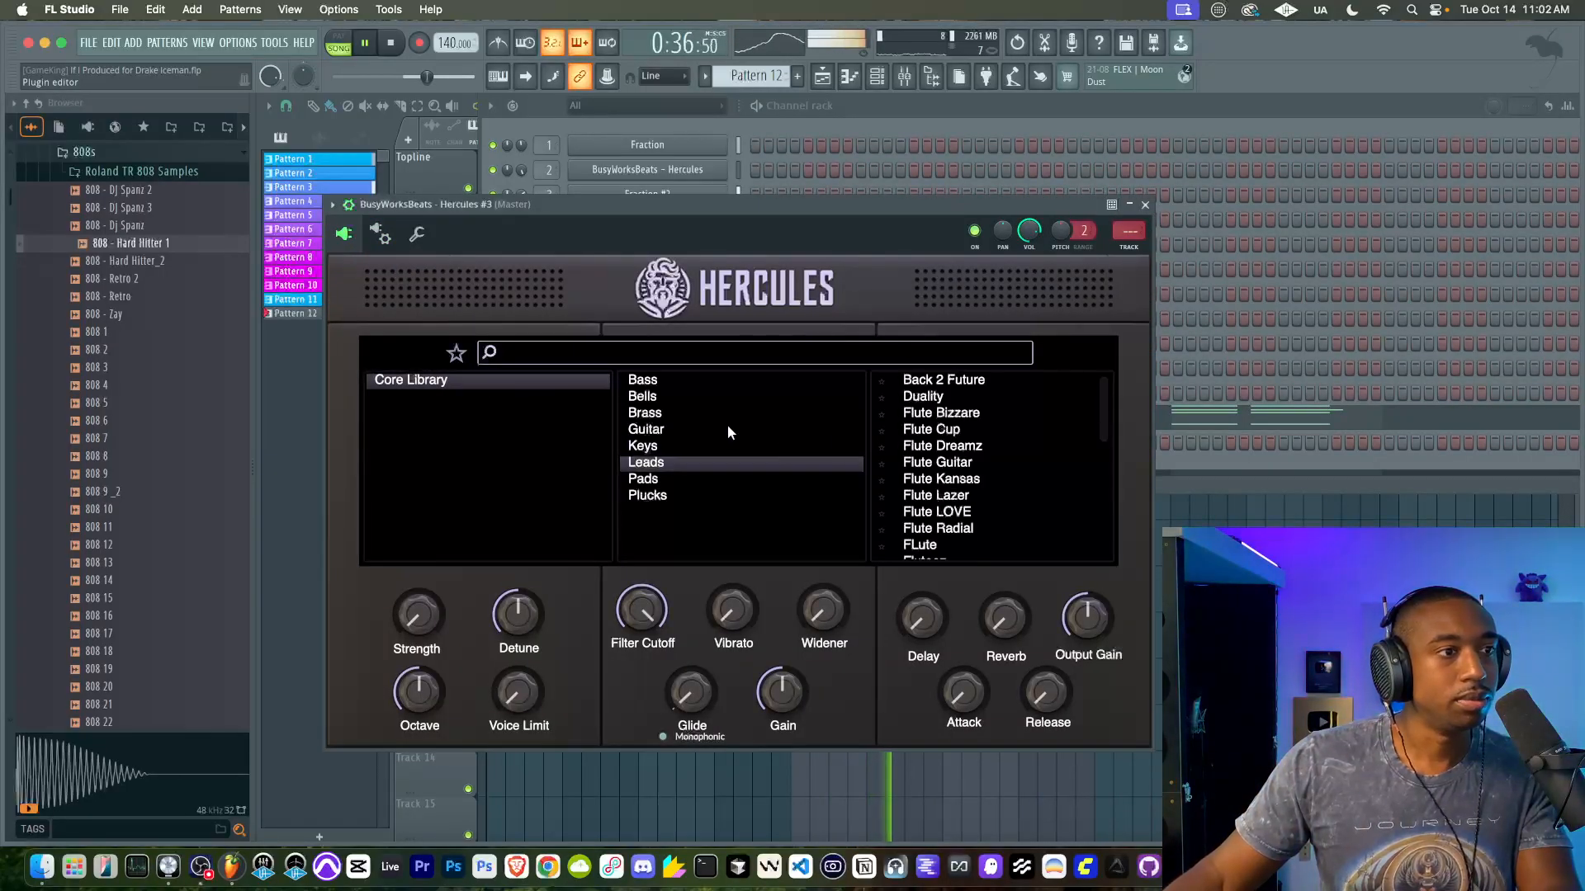
pyautogui.click(682, 446)
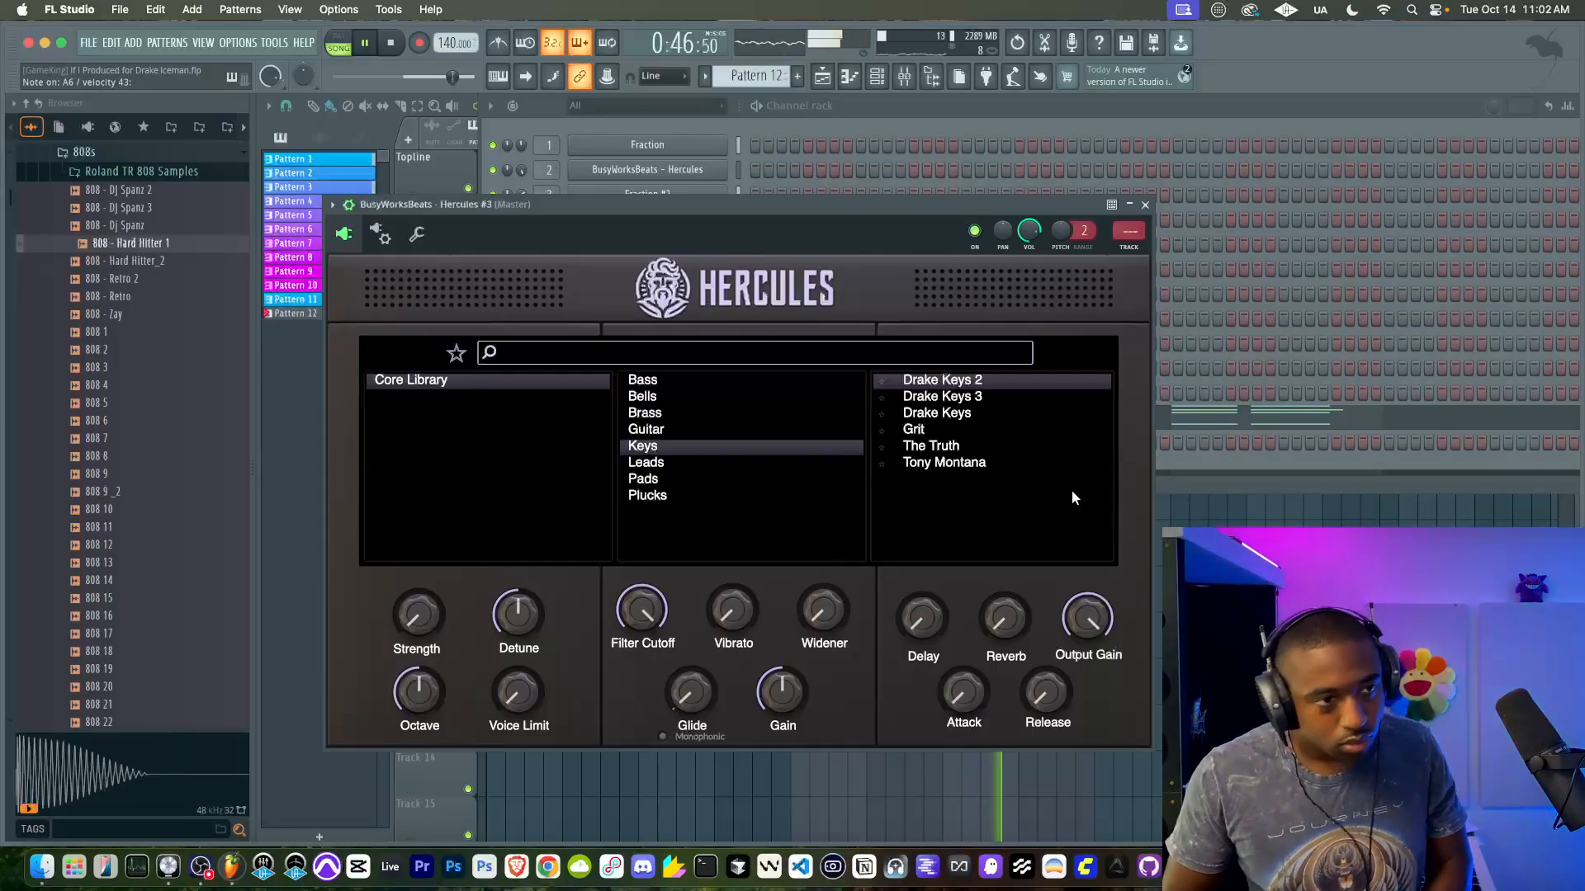
pyautogui.press('F9')
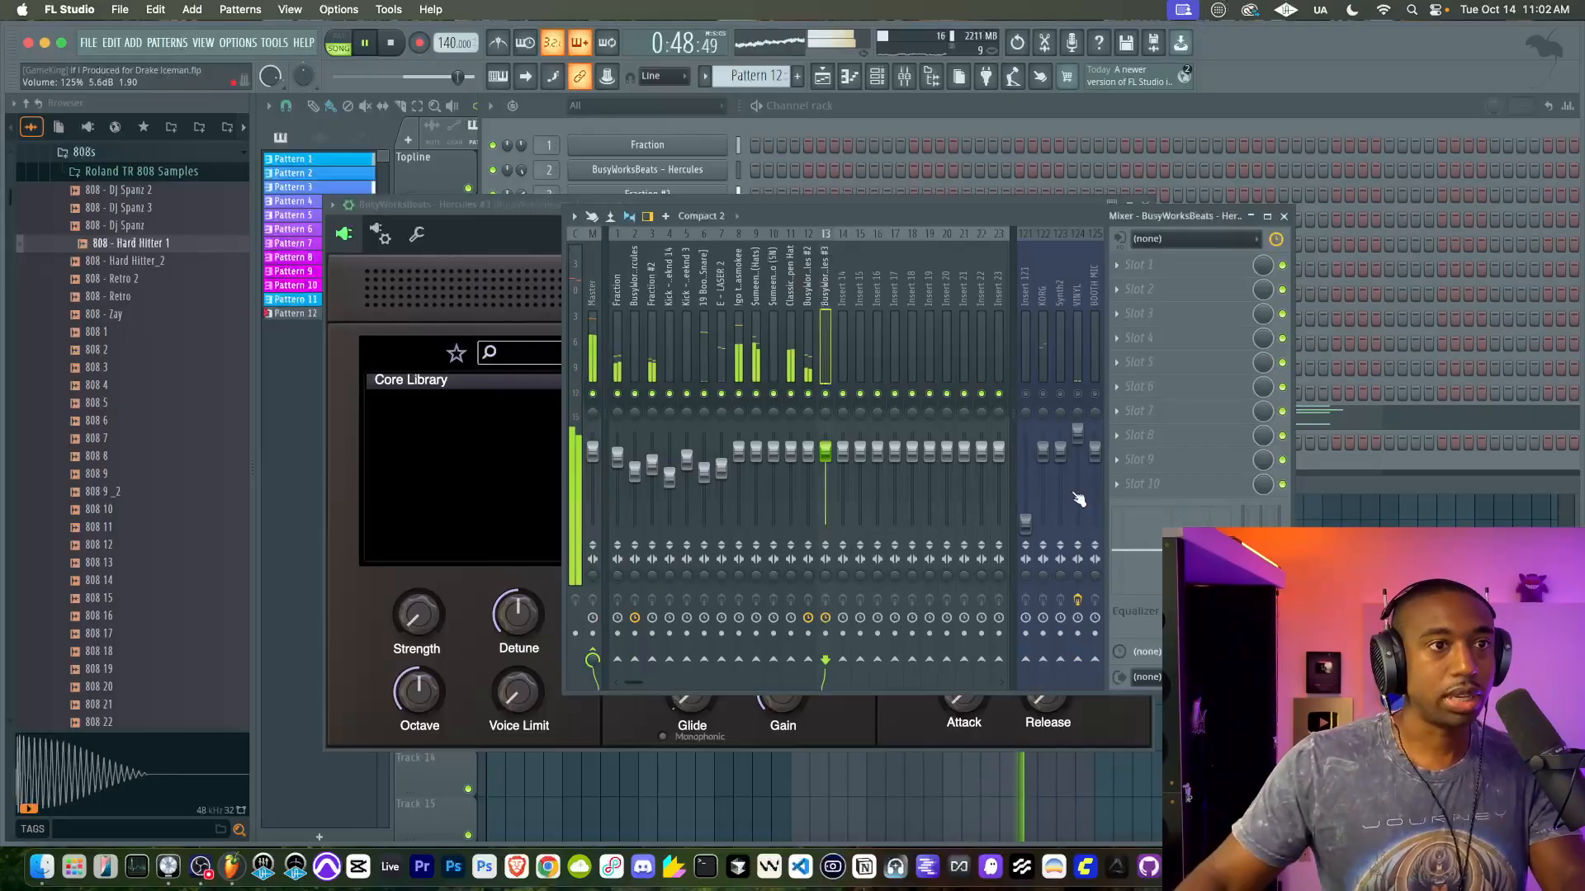
# Step: Create Pattern 13 and record the Hercules #3 keys live into it over bars 17 to 32, with recording mode armed
pyautogui.press('F5')
pyautogui.press('space')
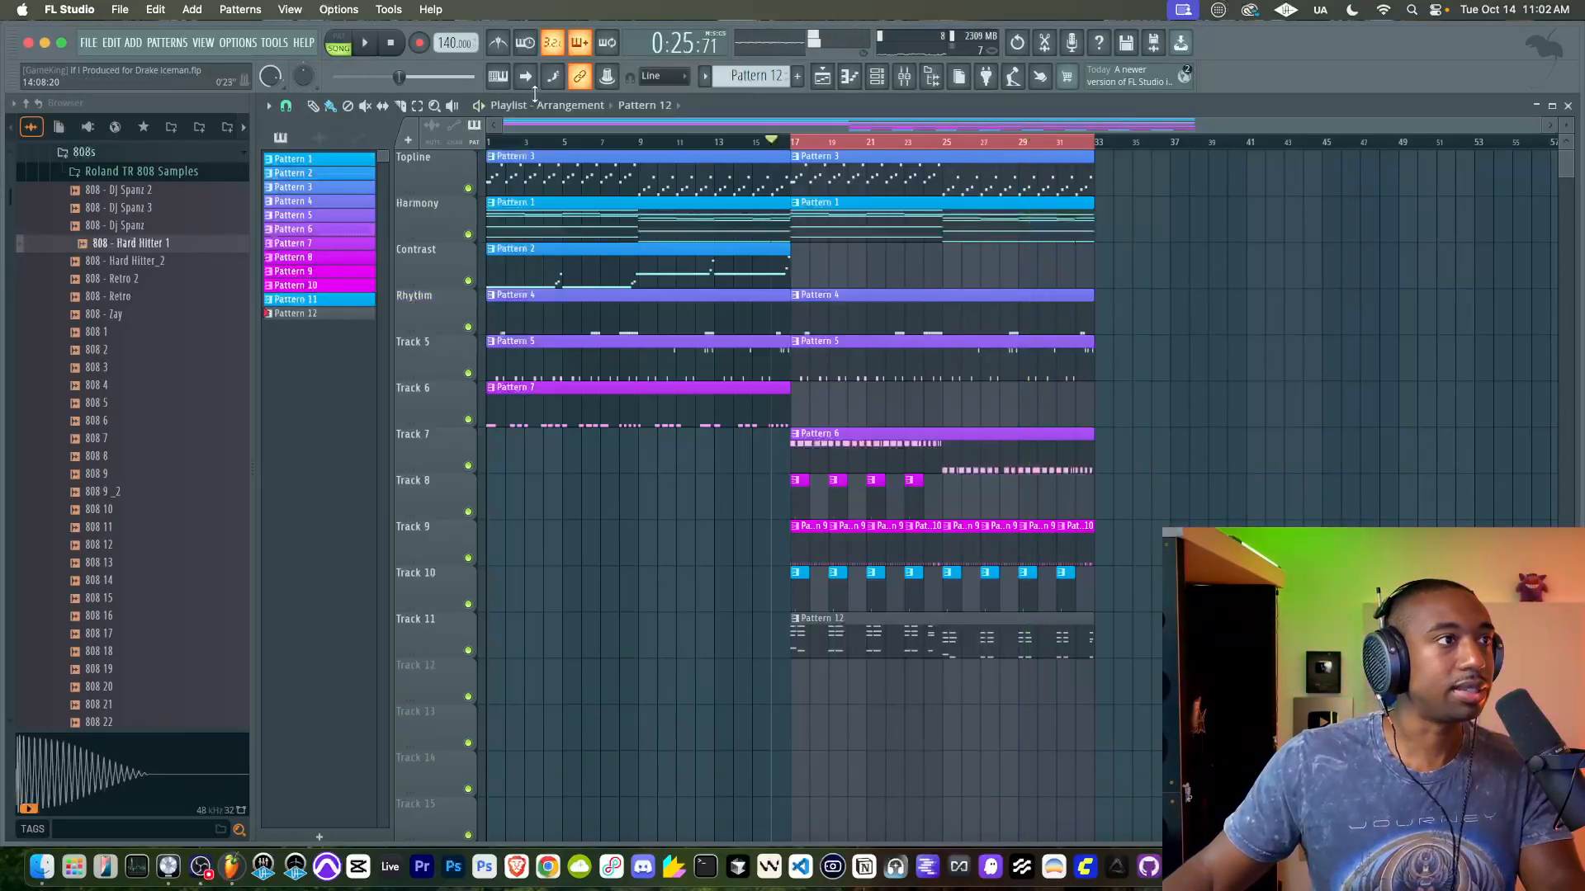
pyautogui.click(876, 77)
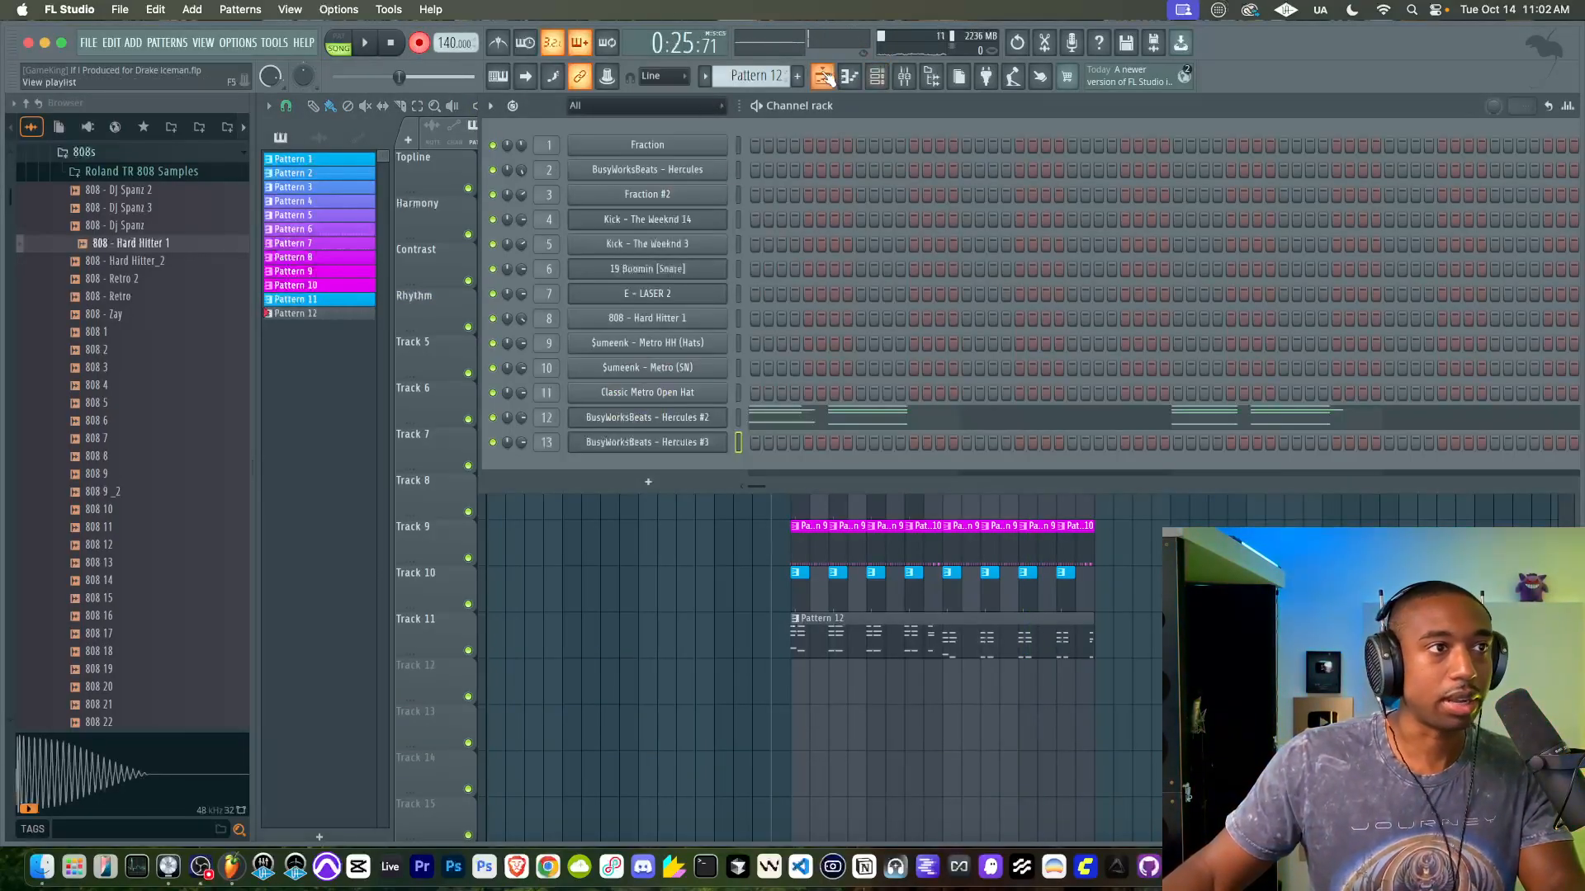
pyautogui.click(798, 76)
pyautogui.rightClick(695, 564)
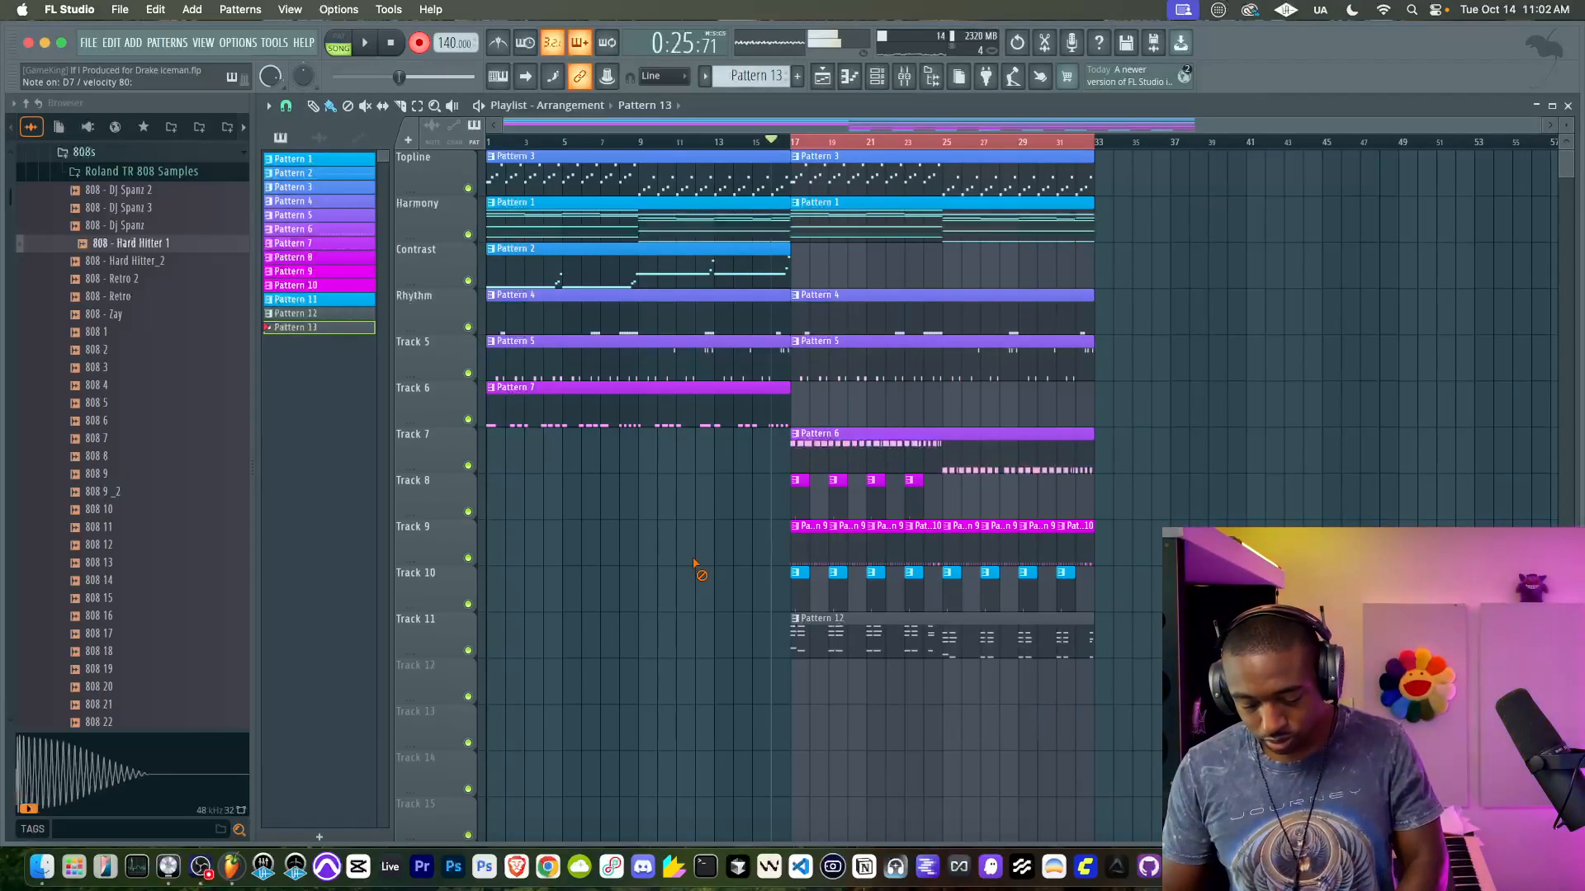
pyautogui.press('space')
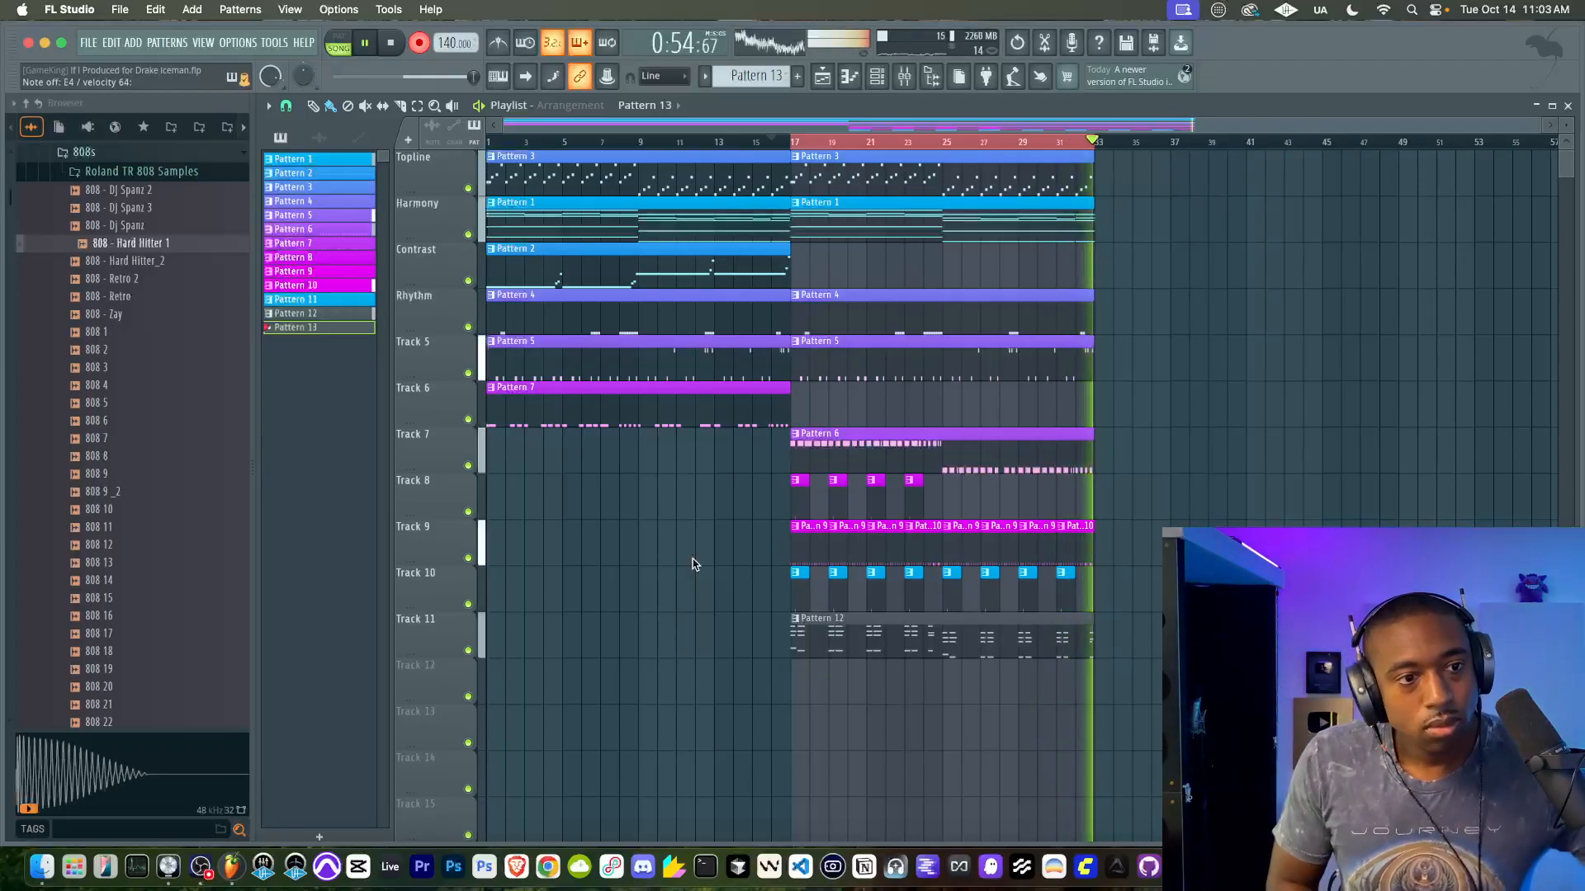
pyautogui.press('space')
pyautogui.press('space')
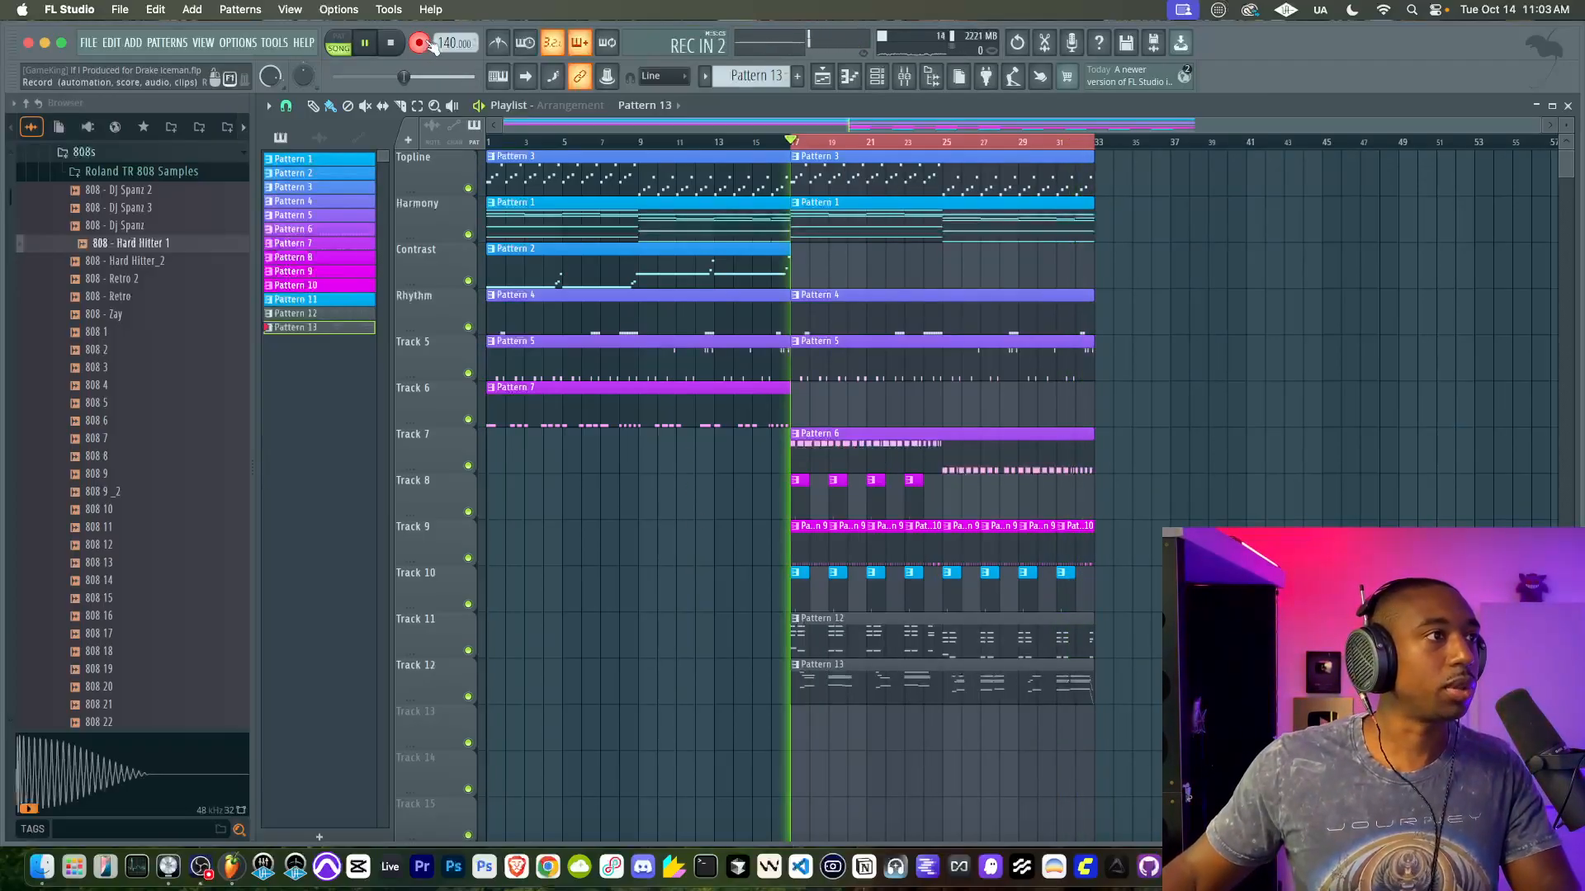
# Step: Insert Gross Beat in the first effect slot of the Hercules #3 mixer track
pyautogui.press('F6')
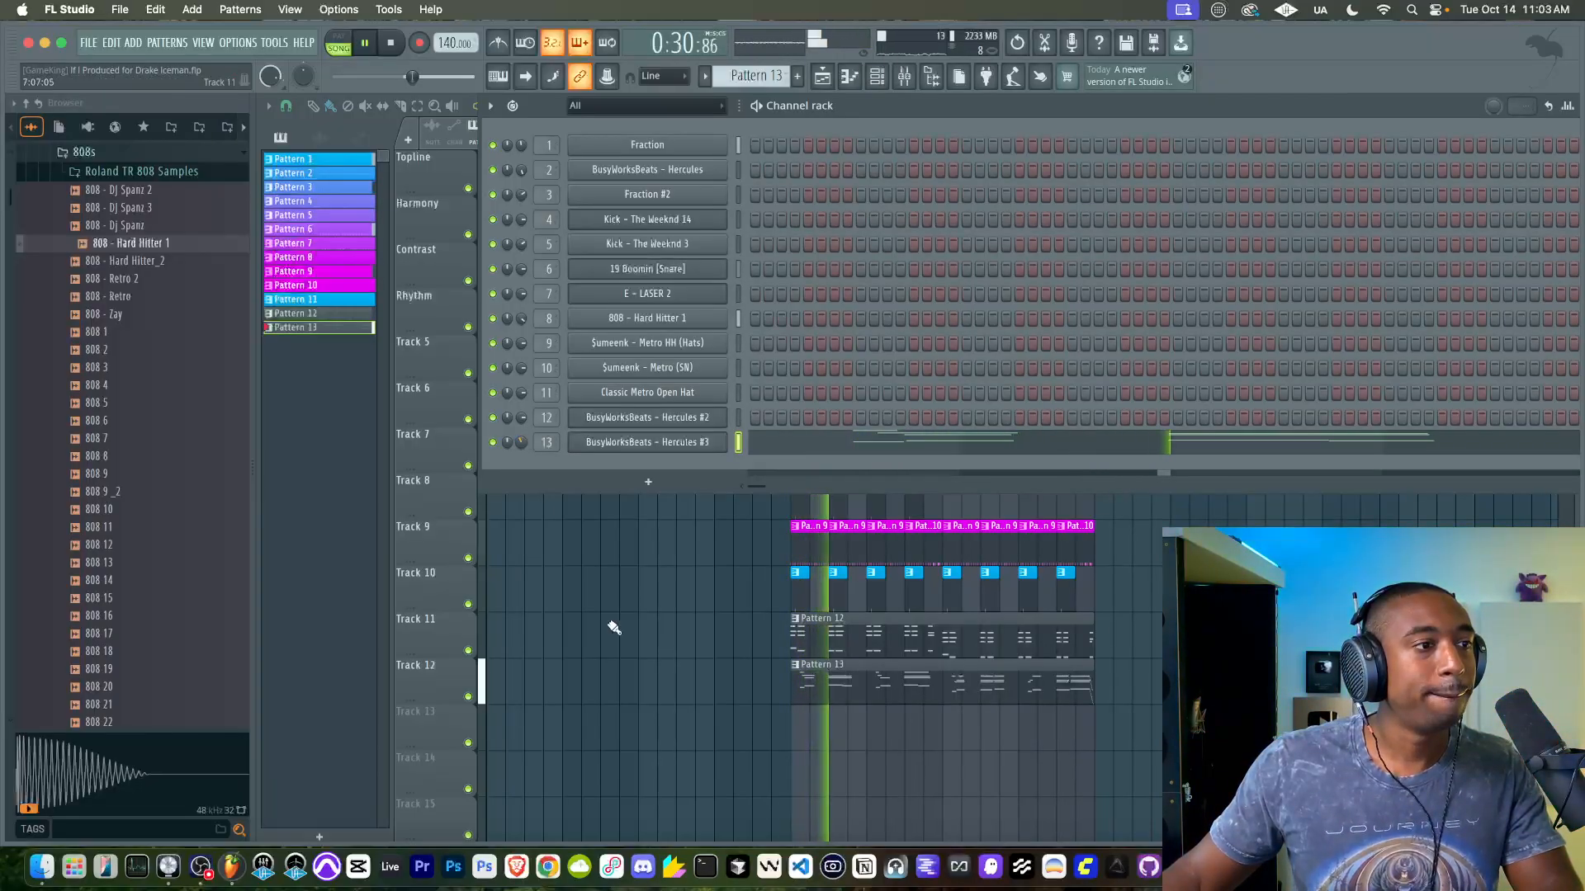
pyautogui.press('F6')
pyautogui.click(904, 76)
pyautogui.press('space')
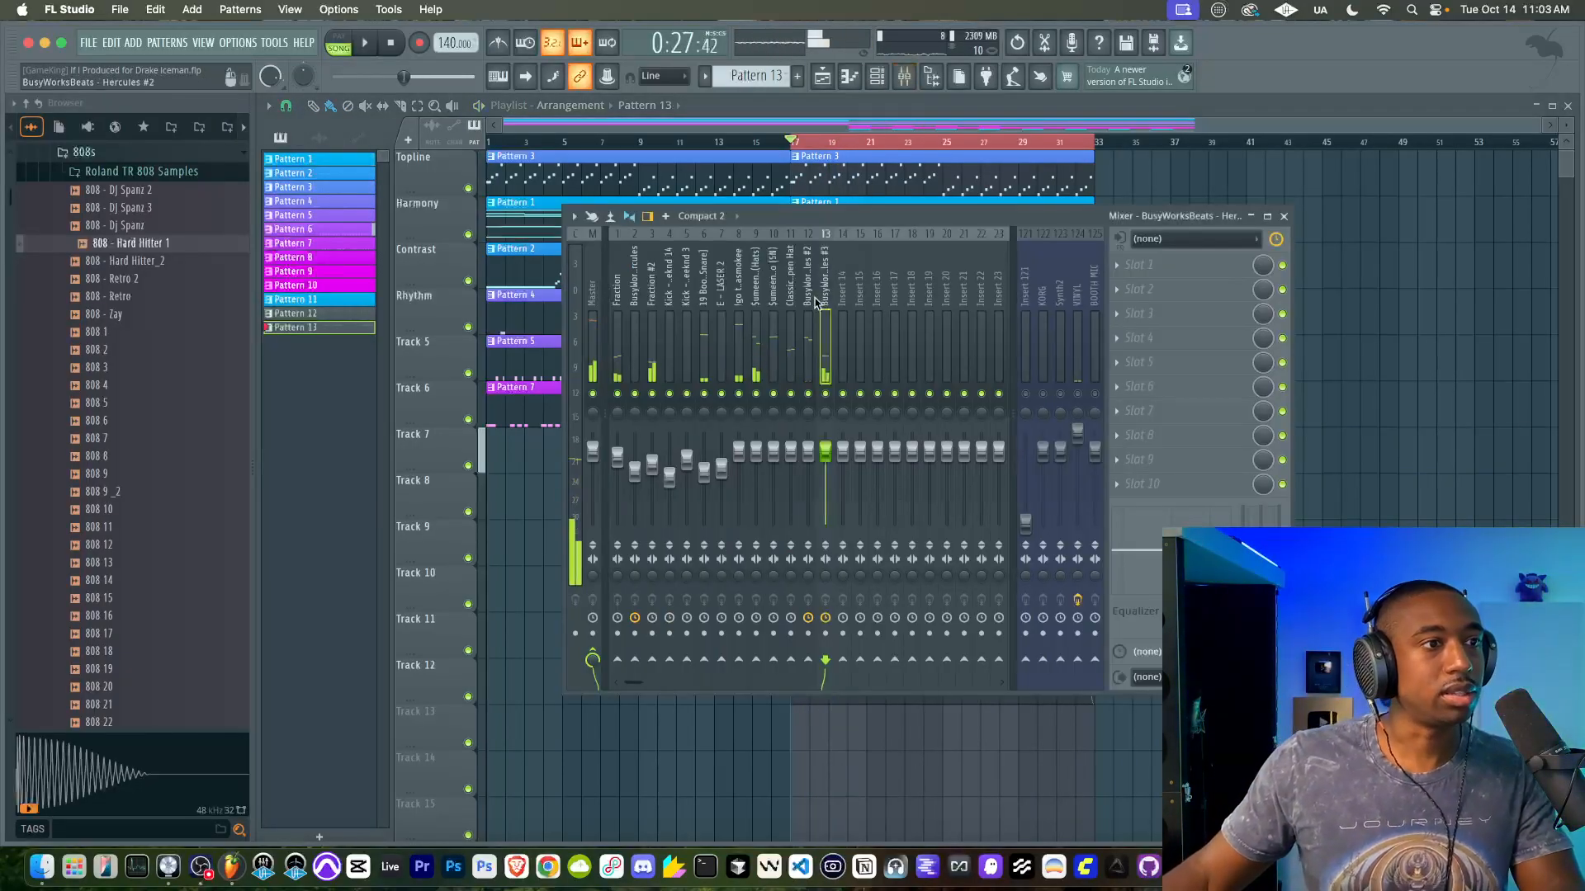
pyautogui.click(1136, 275)
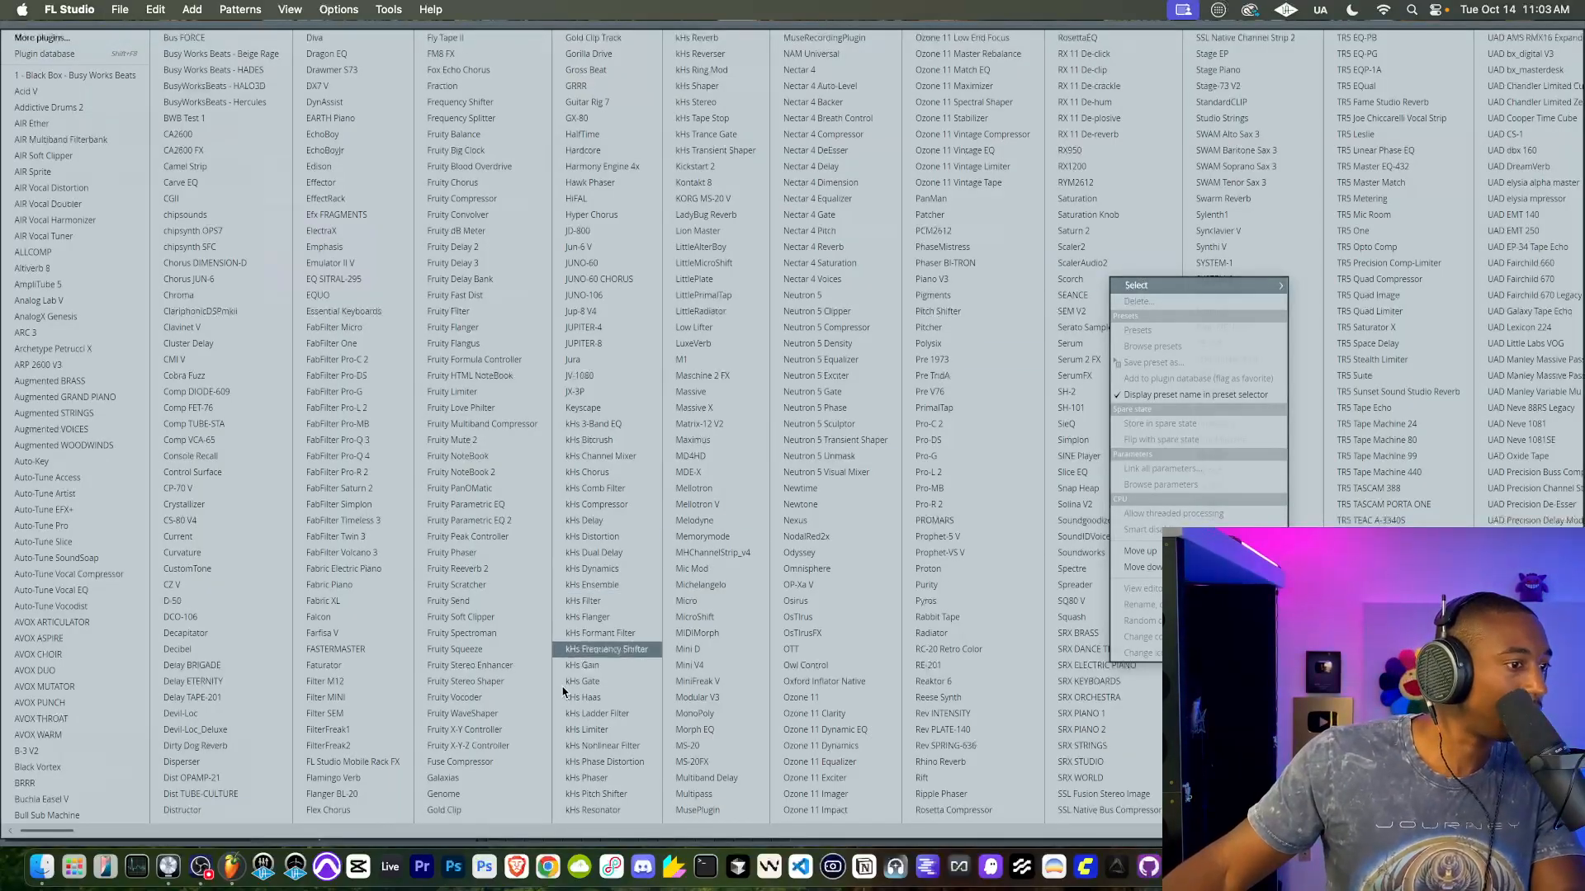
pyautogui.click(588, 69)
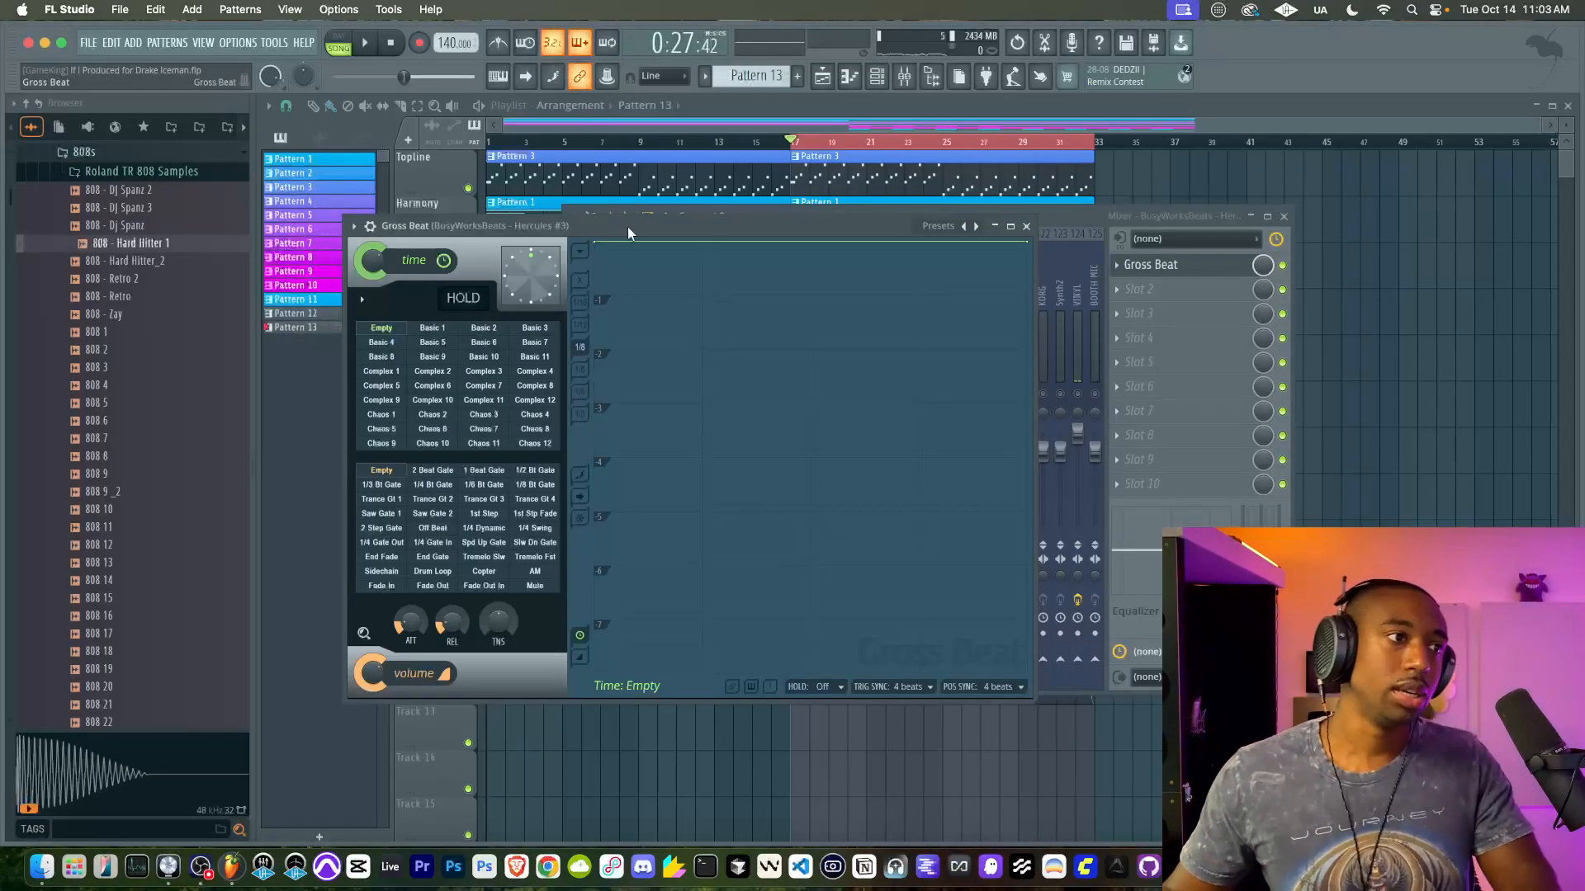
# Step: Audition Gross Beat's volume gates during playback and apply the 1 Beat Gate to Hercules #3
pyautogui.click(477, 475)
pyautogui.click(474, 487)
pyautogui.click(441, 483)
pyautogui.click(448, 475)
pyautogui.press('space')
pyautogui.click(467, 477)
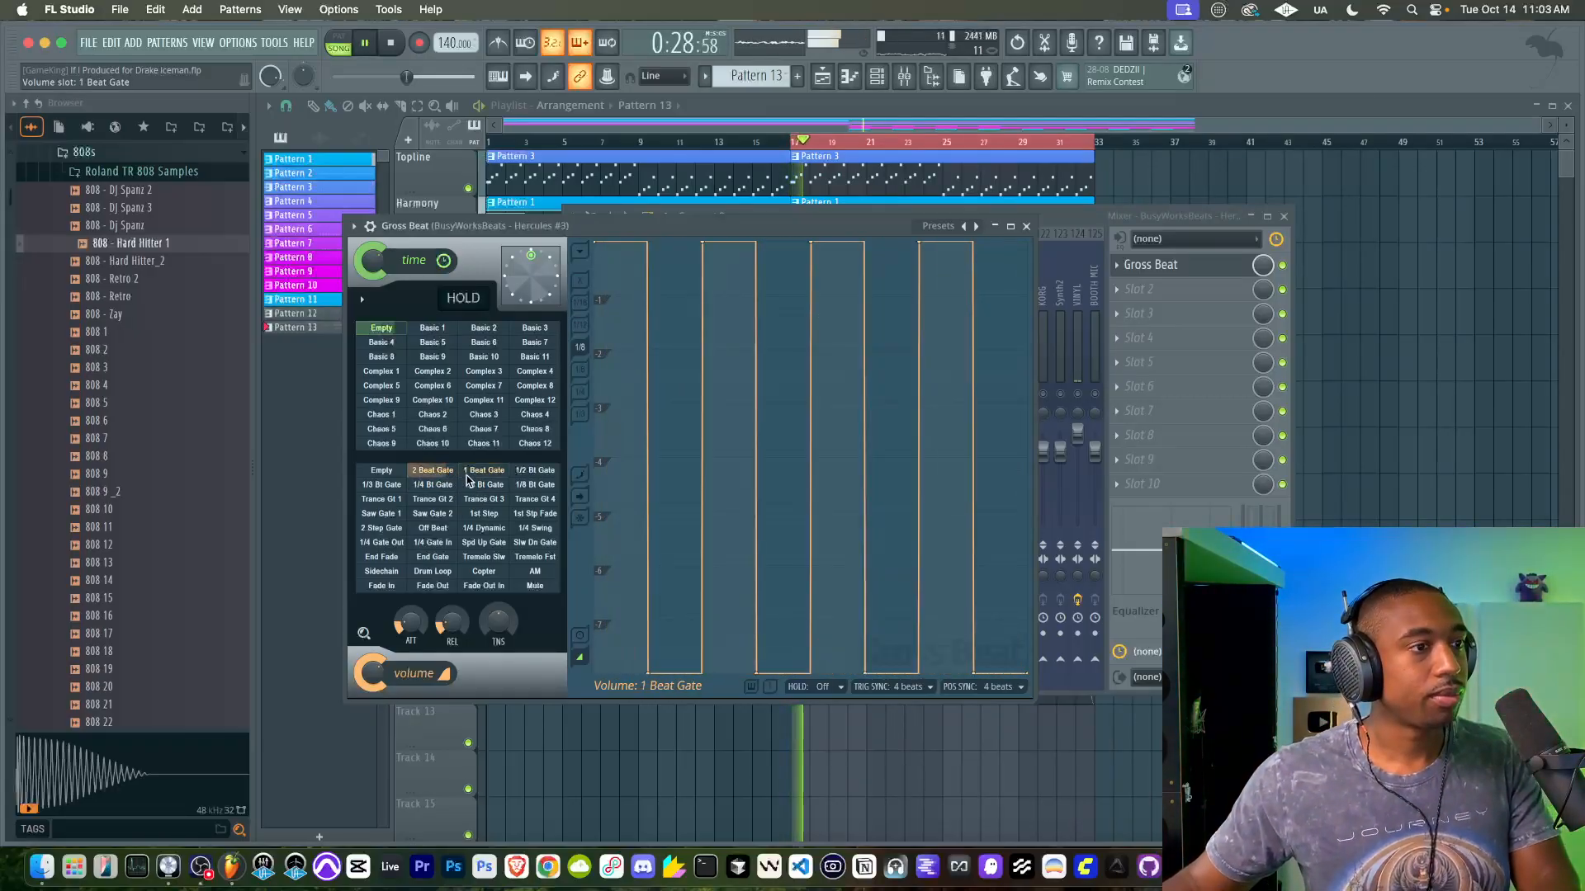
pyautogui.click(1026, 225)
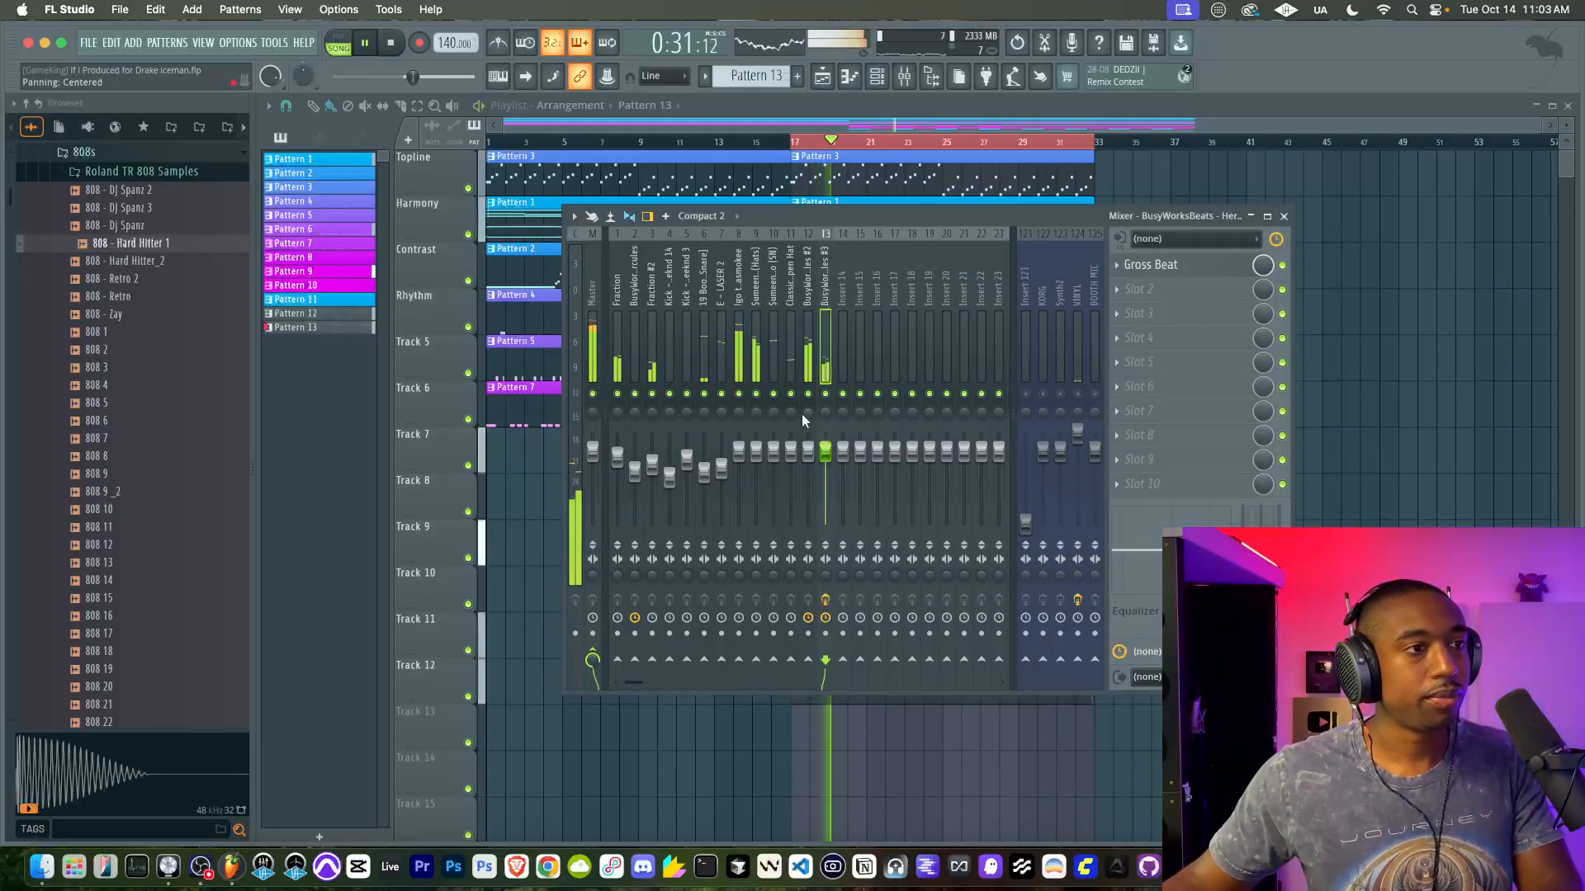
pyautogui.press('F9')
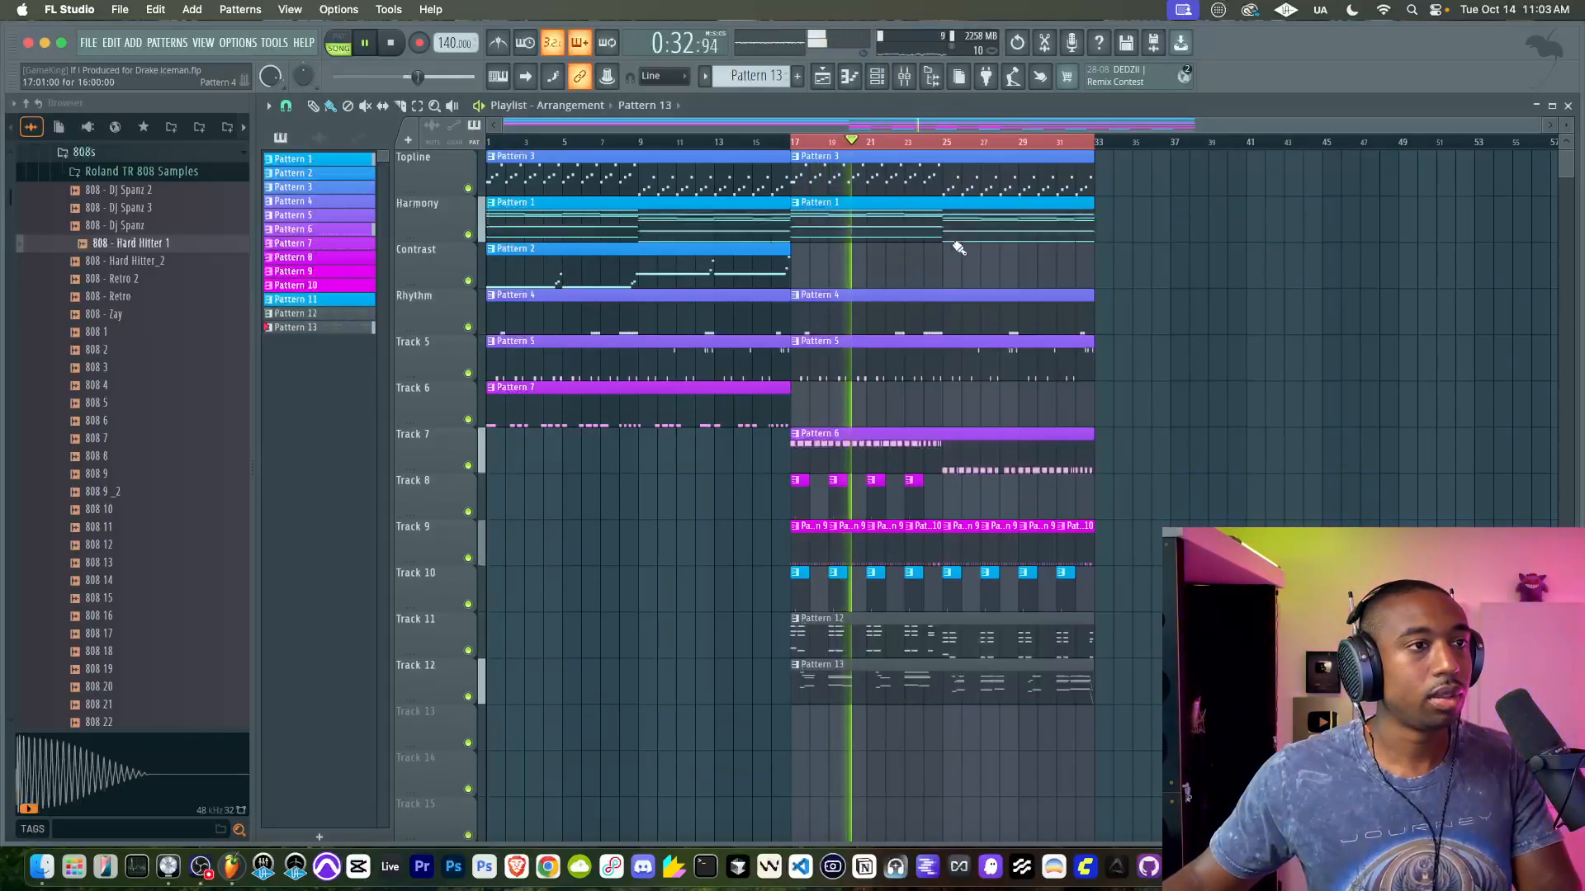
# Step: Add ValhallaVintageVerb to the Hercules #3 mixer track in the slot ahead of Gross Beat
pyautogui.press('F9')
pyautogui.press('space')
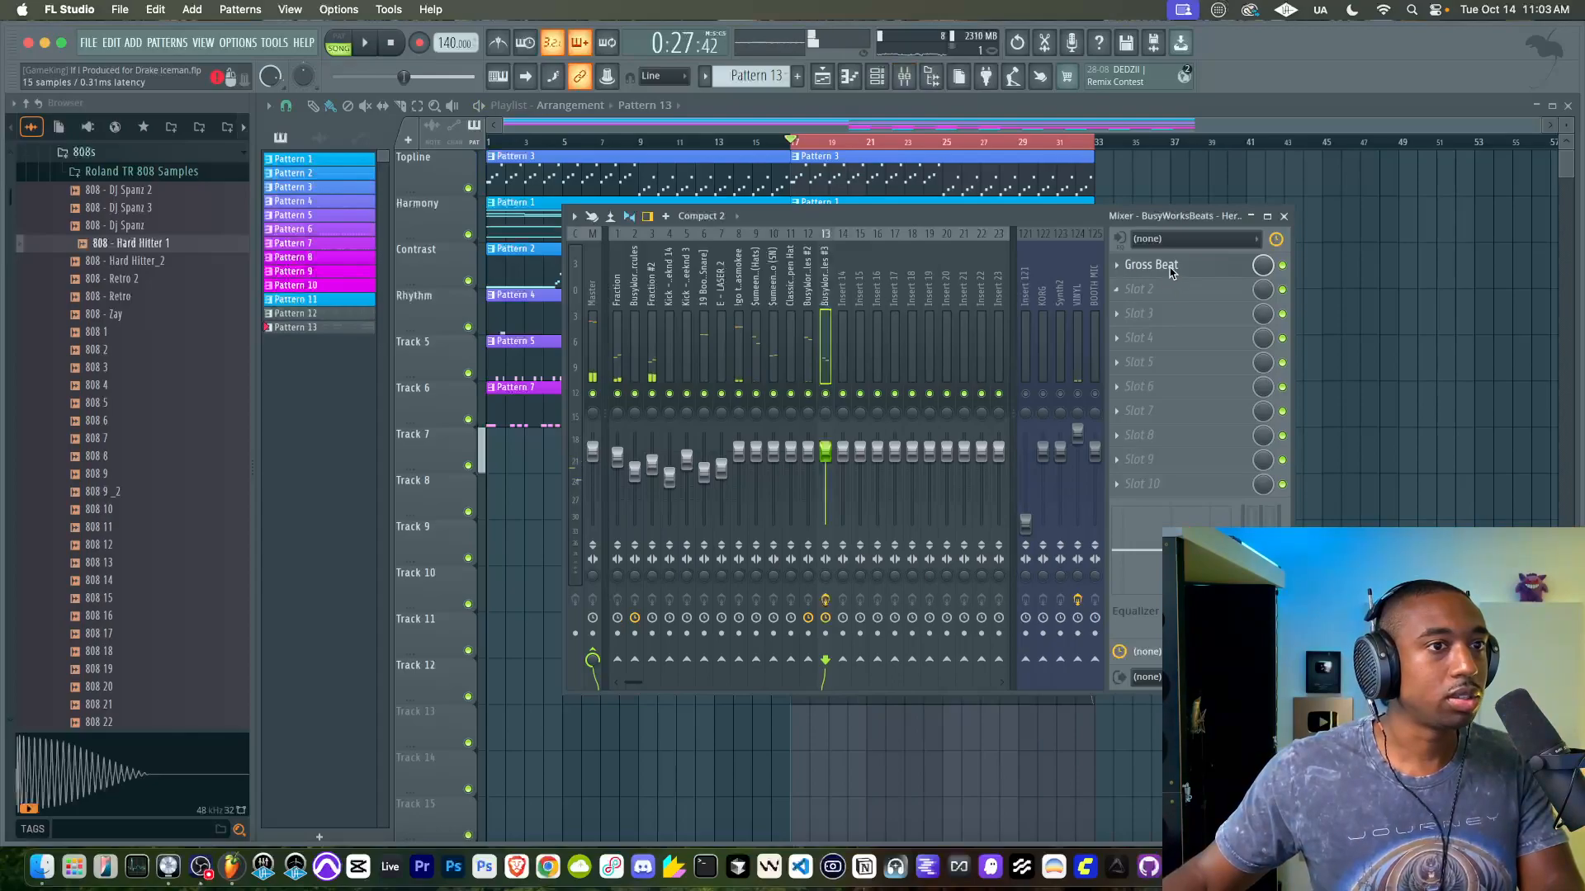
pyautogui.click(1166, 272)
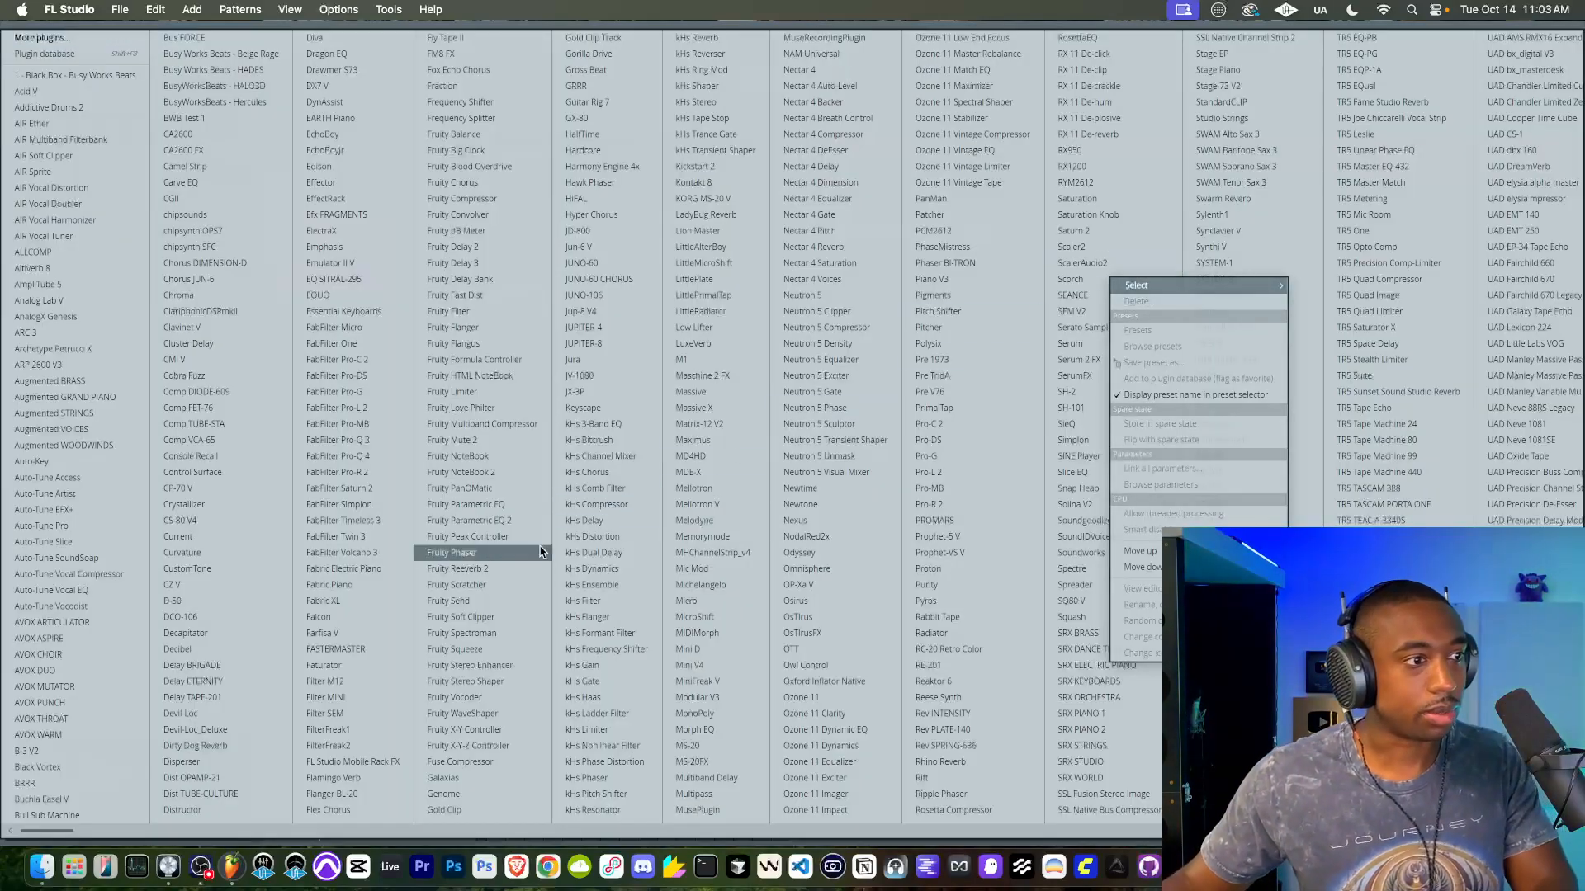
pyautogui.hscroll(5, 537, 552)
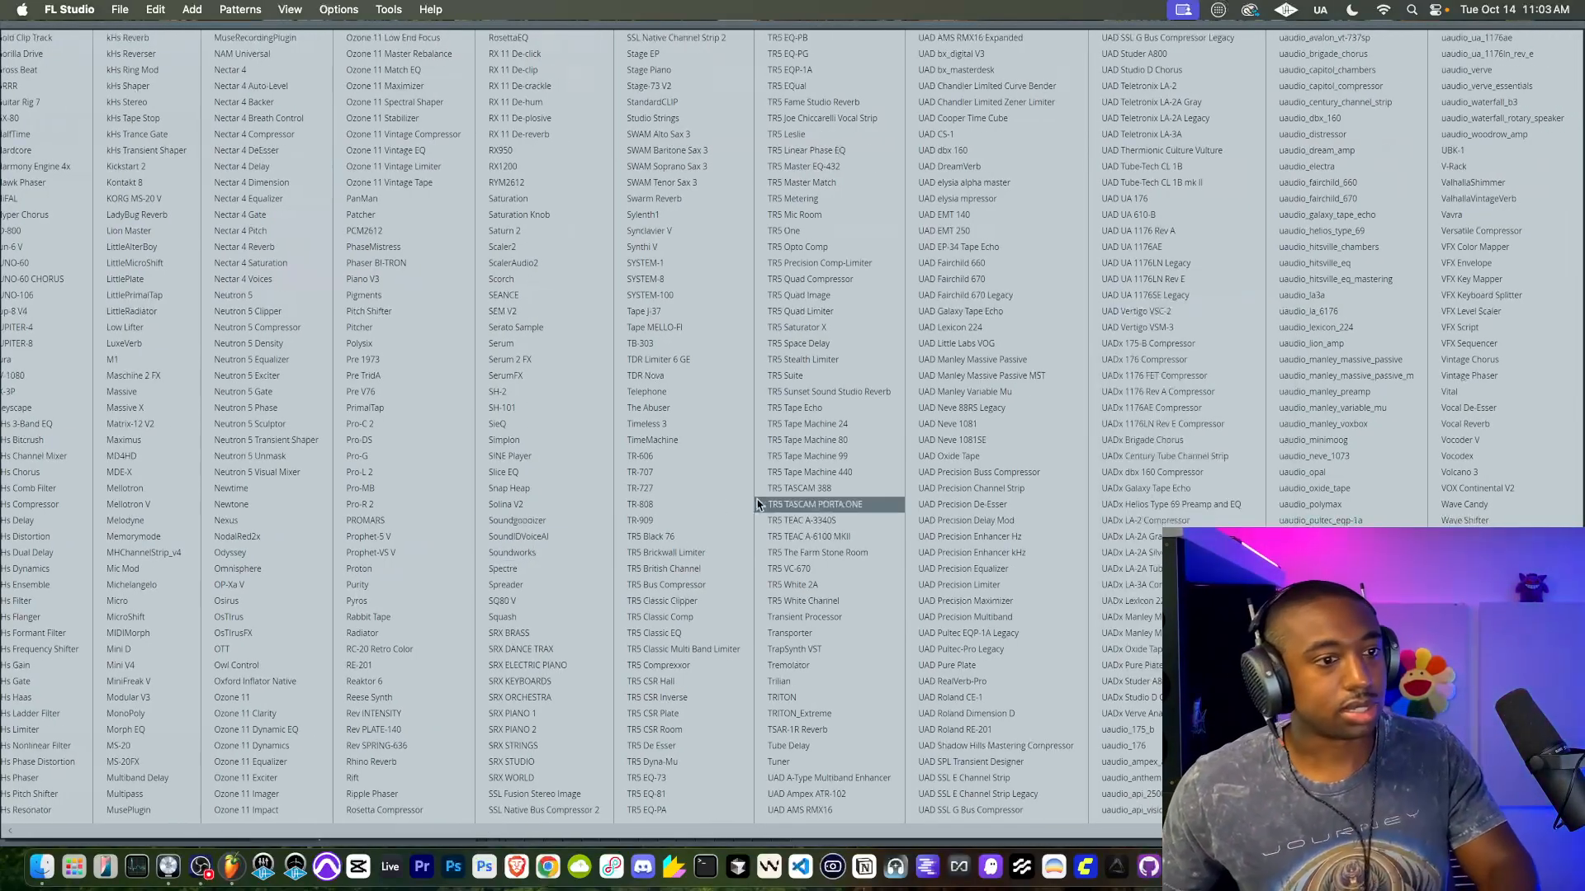
pyautogui.click(1483, 199)
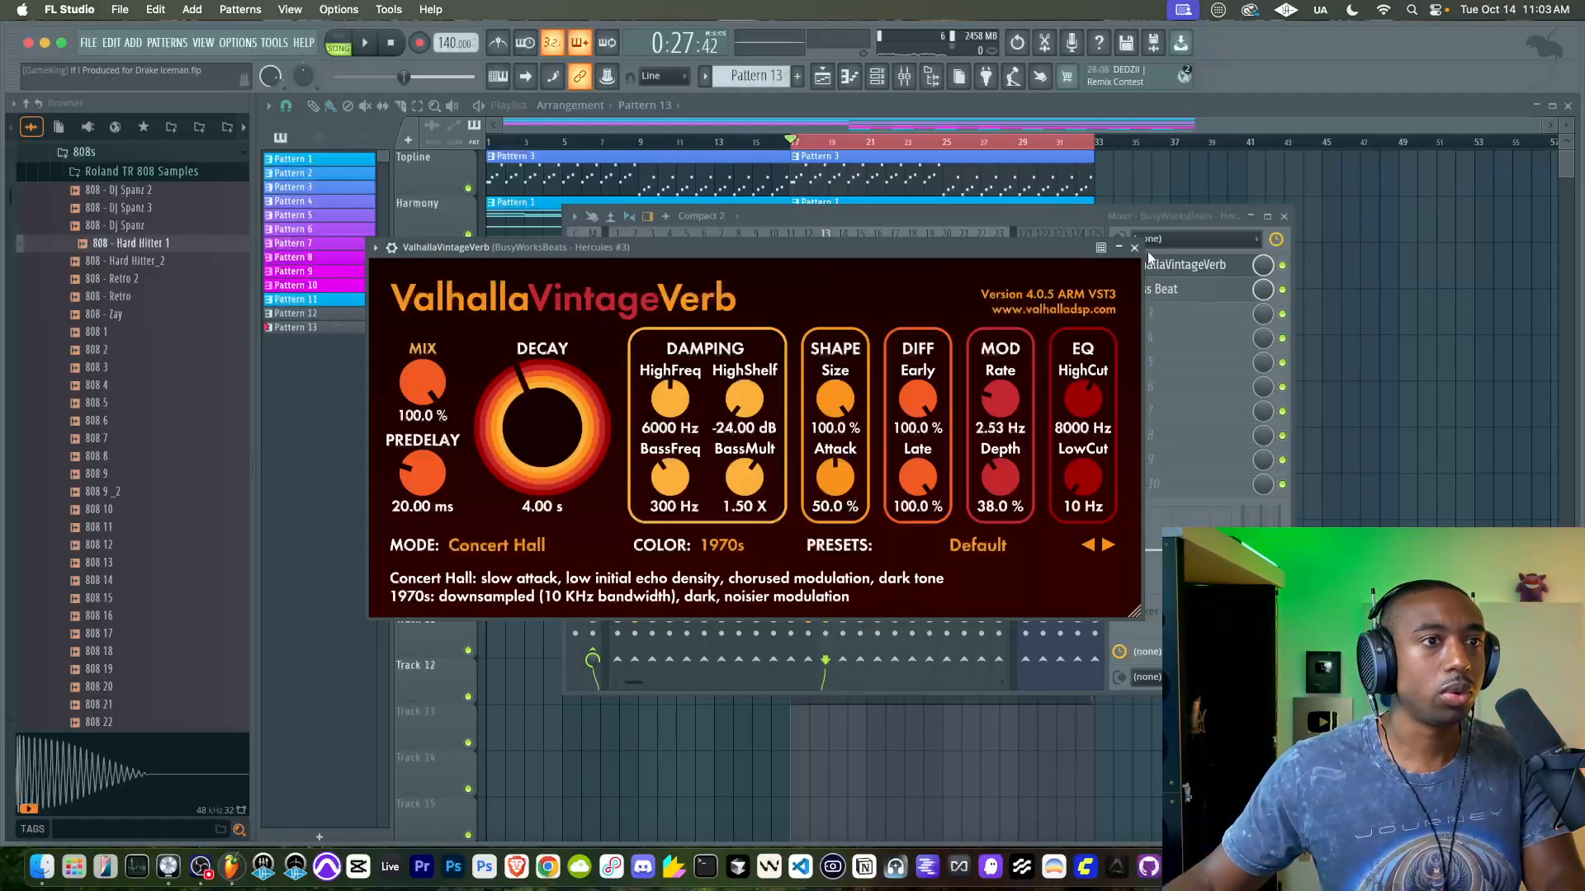
# Step: Replace ValhallaVintageVerb with ValhallaShimmer on the Hercules #3 mixer track and move it to the slot below Gross Beat
pyautogui.click(1148, 271)
pyautogui.click(1116, 267)
pyautogui.moveTo(1139, 287)
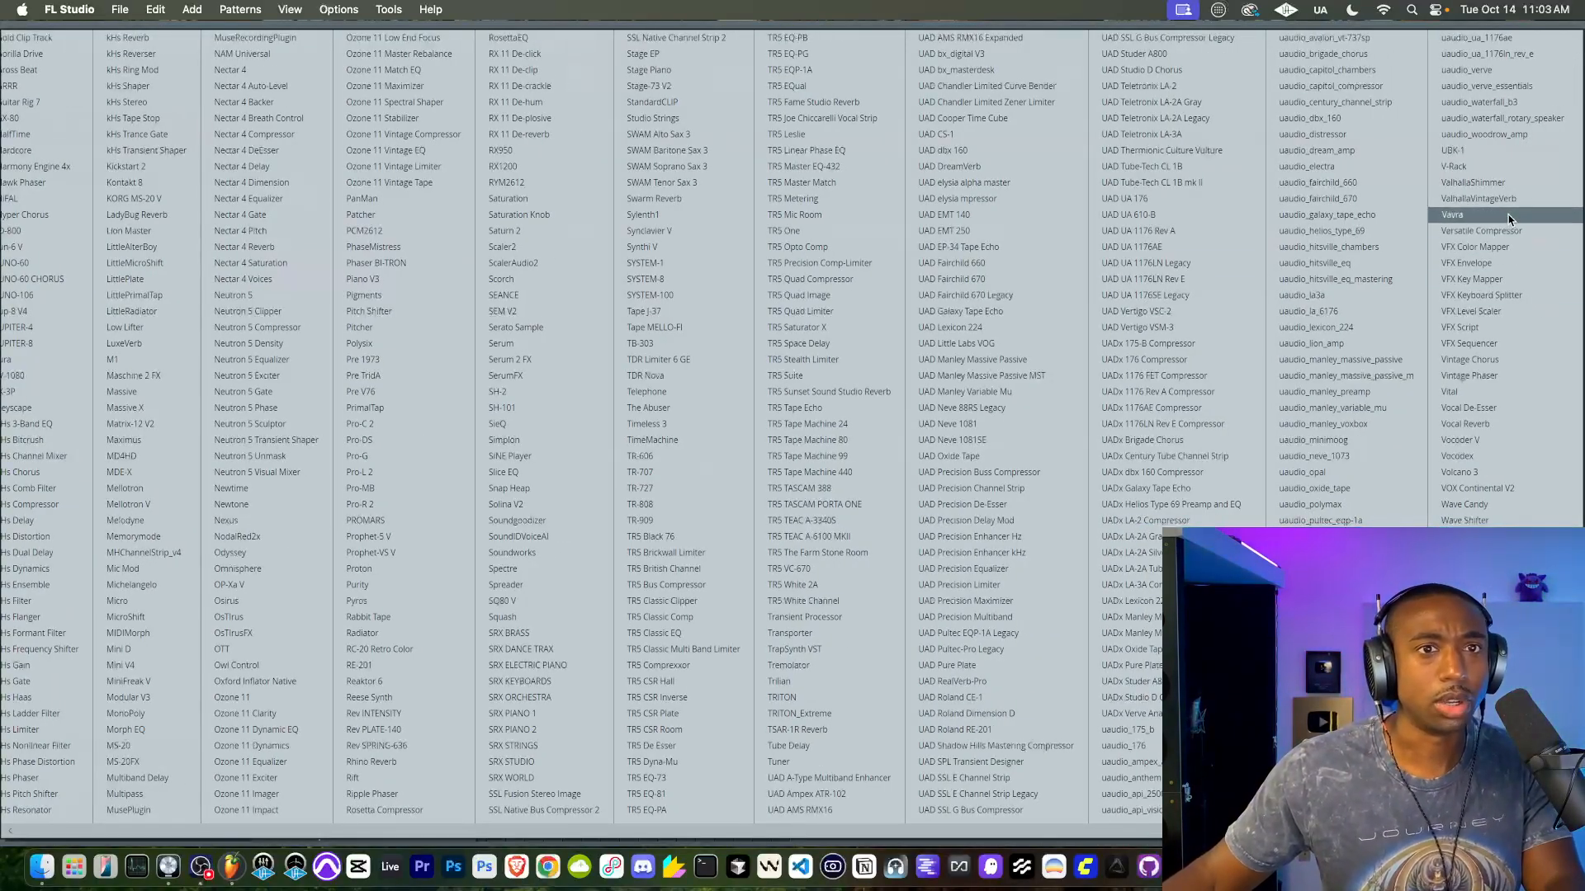
pyautogui.click(1474, 182)
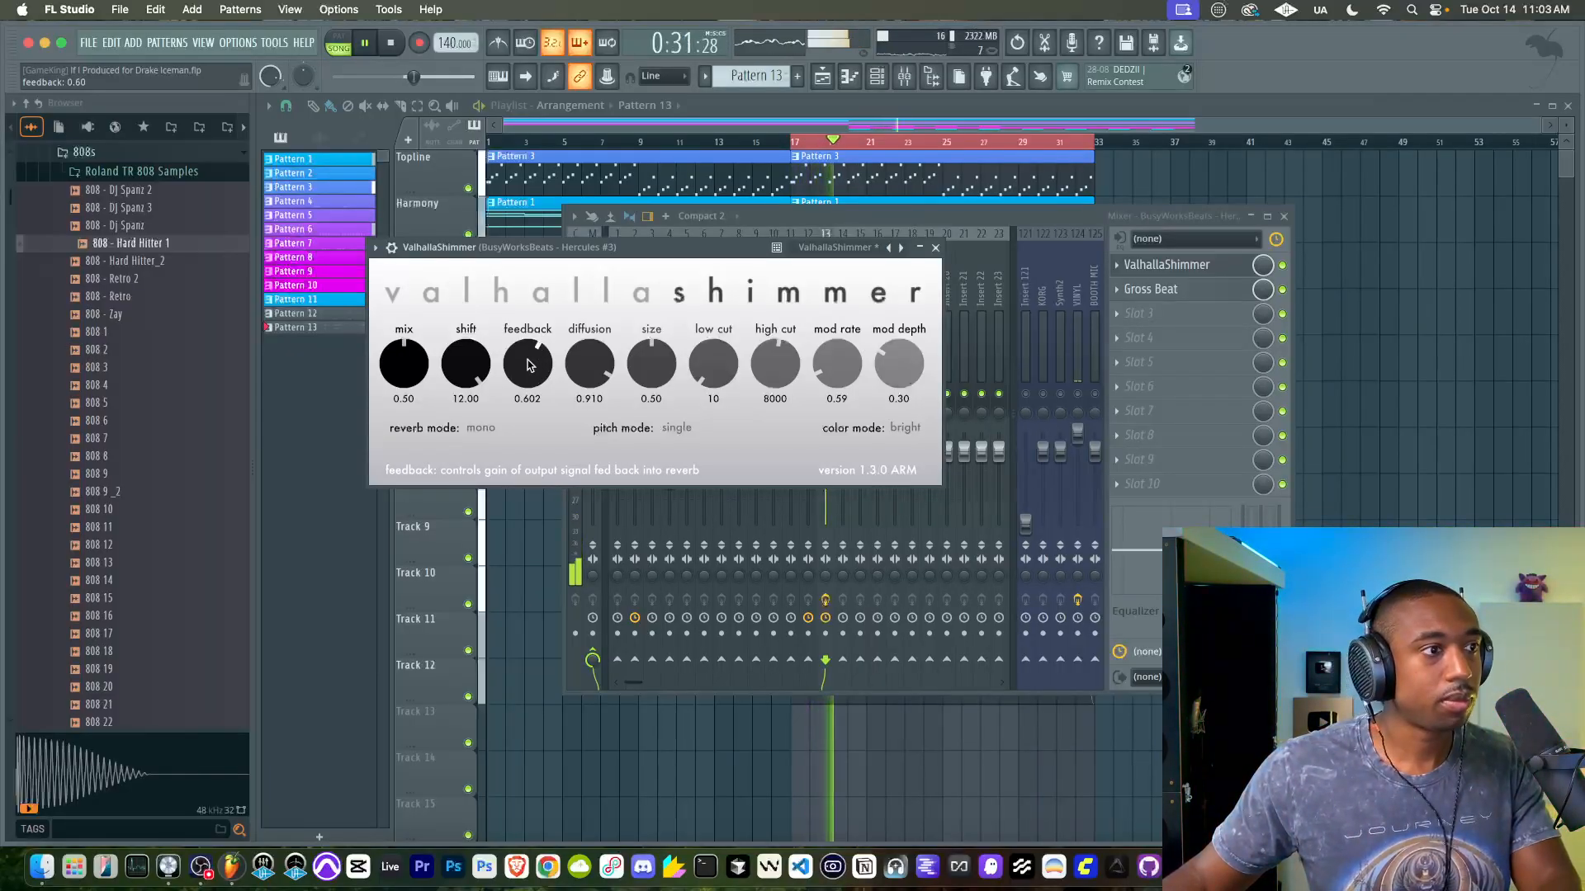
pyautogui.click(936, 248)
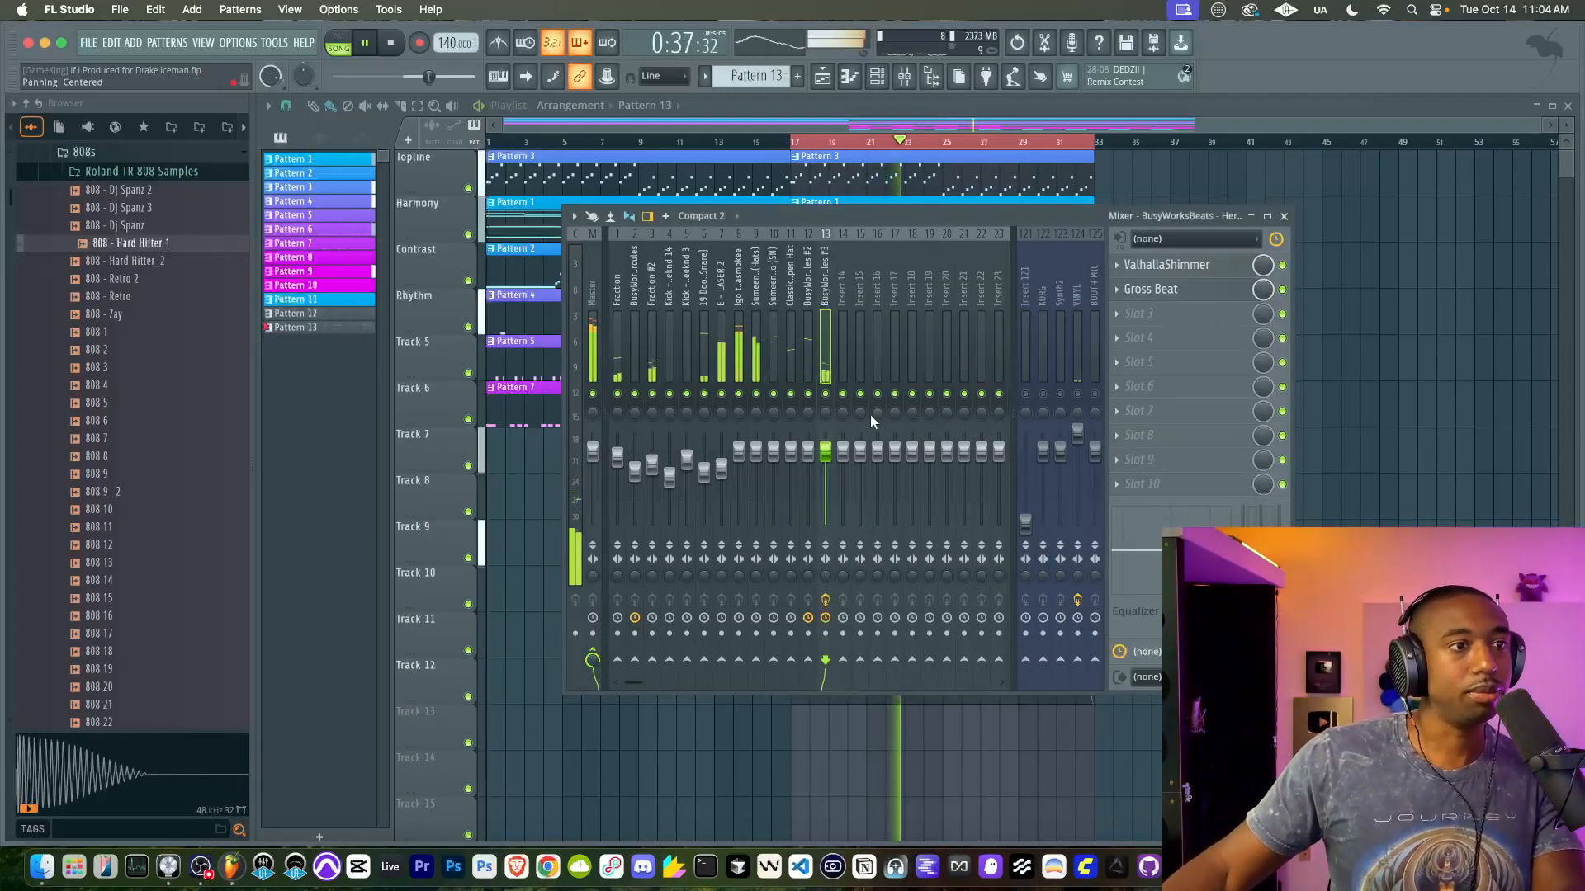
pyautogui.scroll(2, 1176, 291)
pyautogui.scroll(-1, 1181, 484)
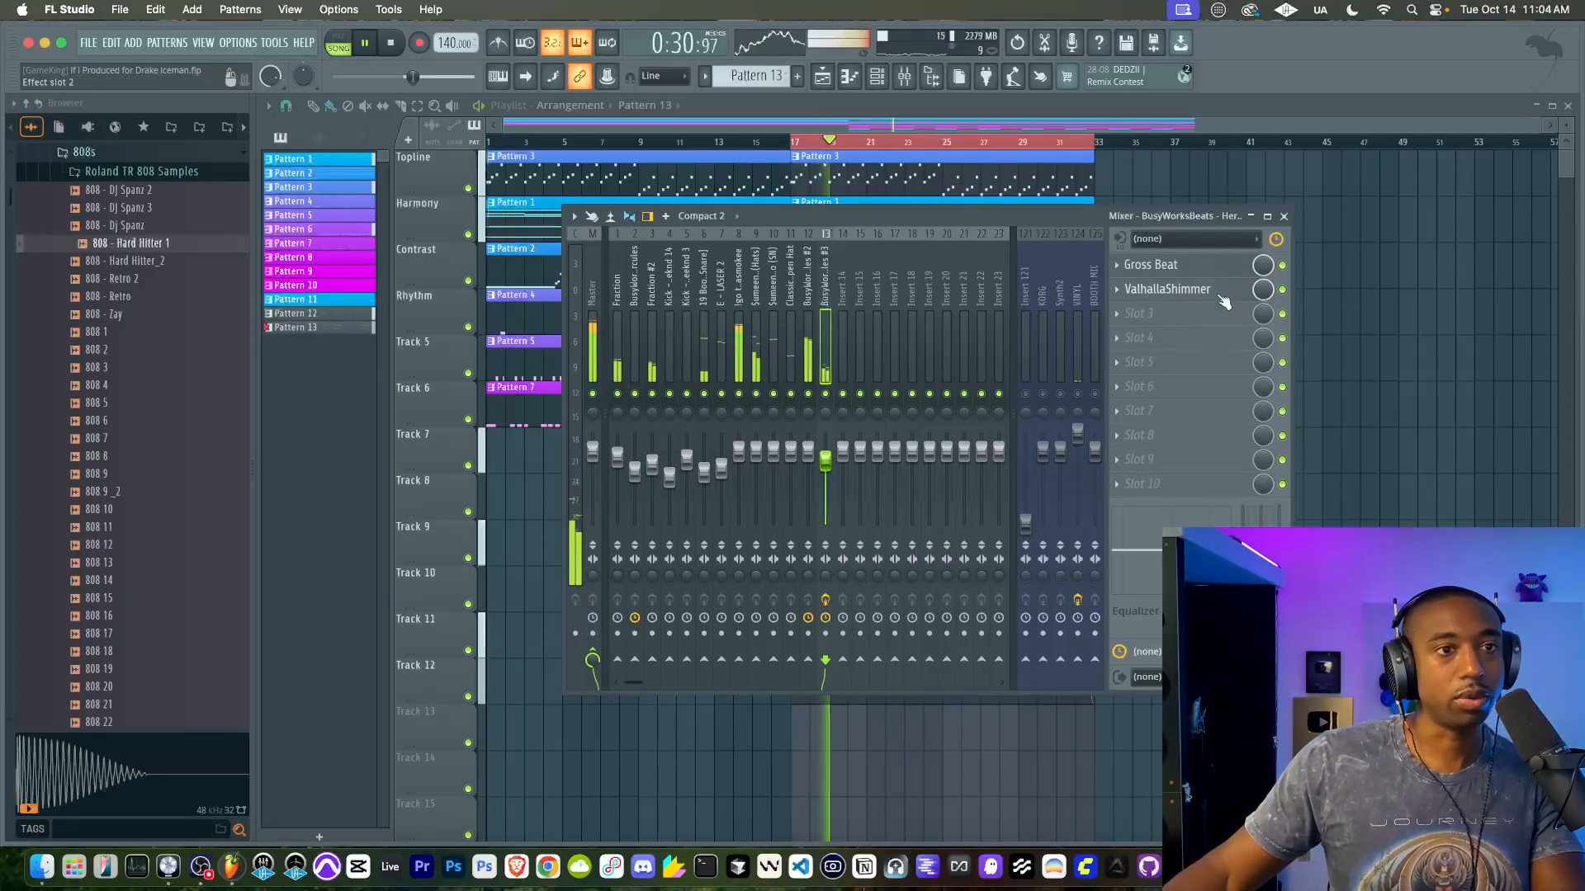
# Step: Lower the Hercules #3 mixer level to about -5.1 dB and the Hercules #2 level to about -5.7 dB
pyautogui.press('F9')
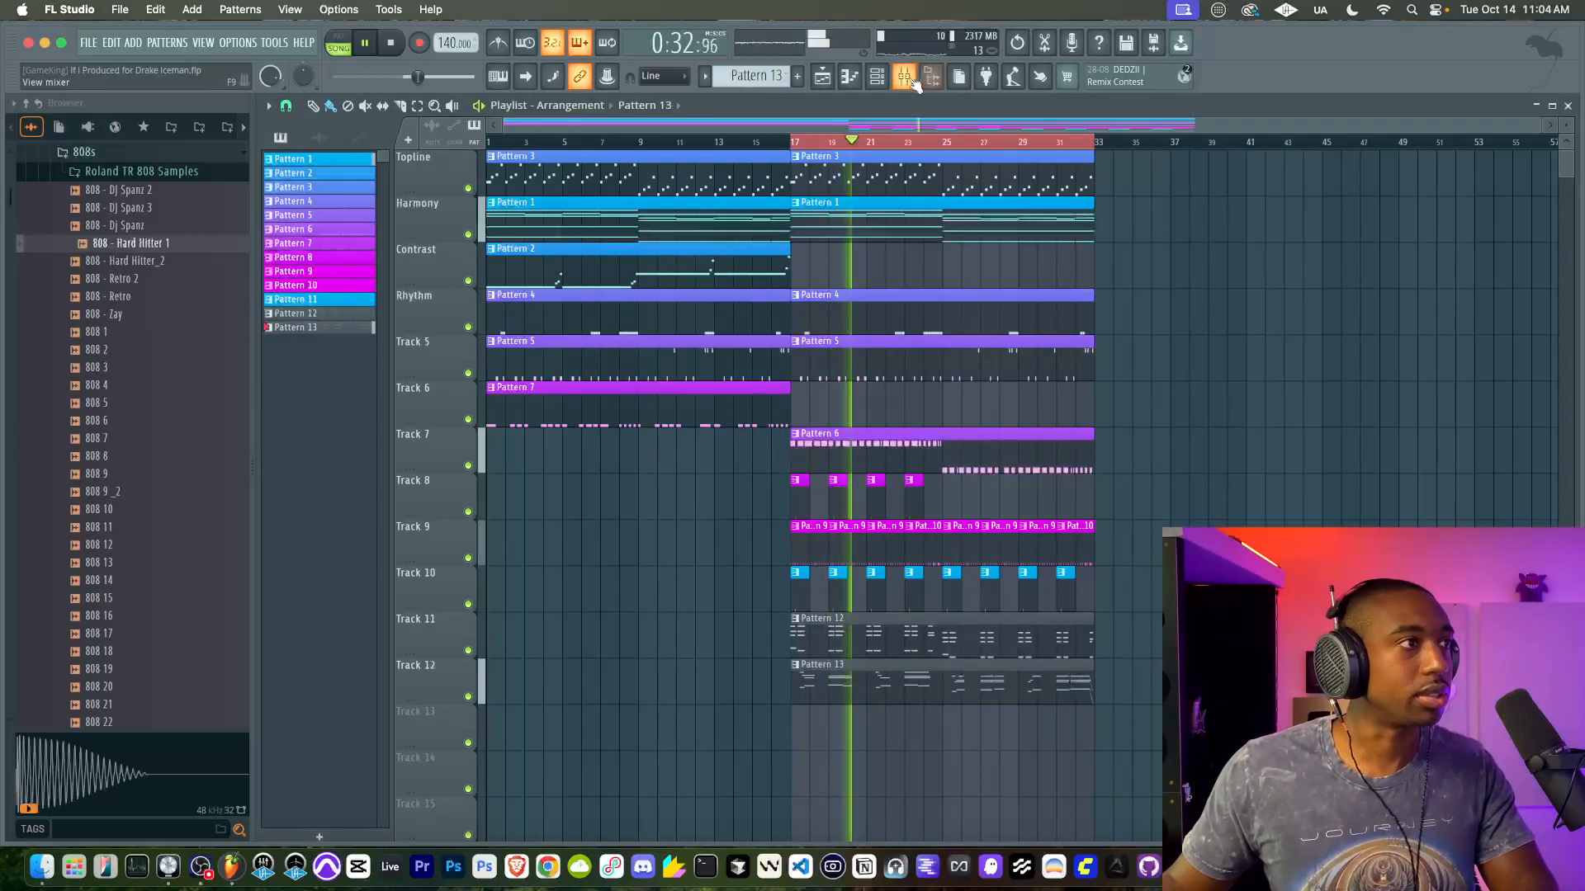
pyautogui.press('F9')
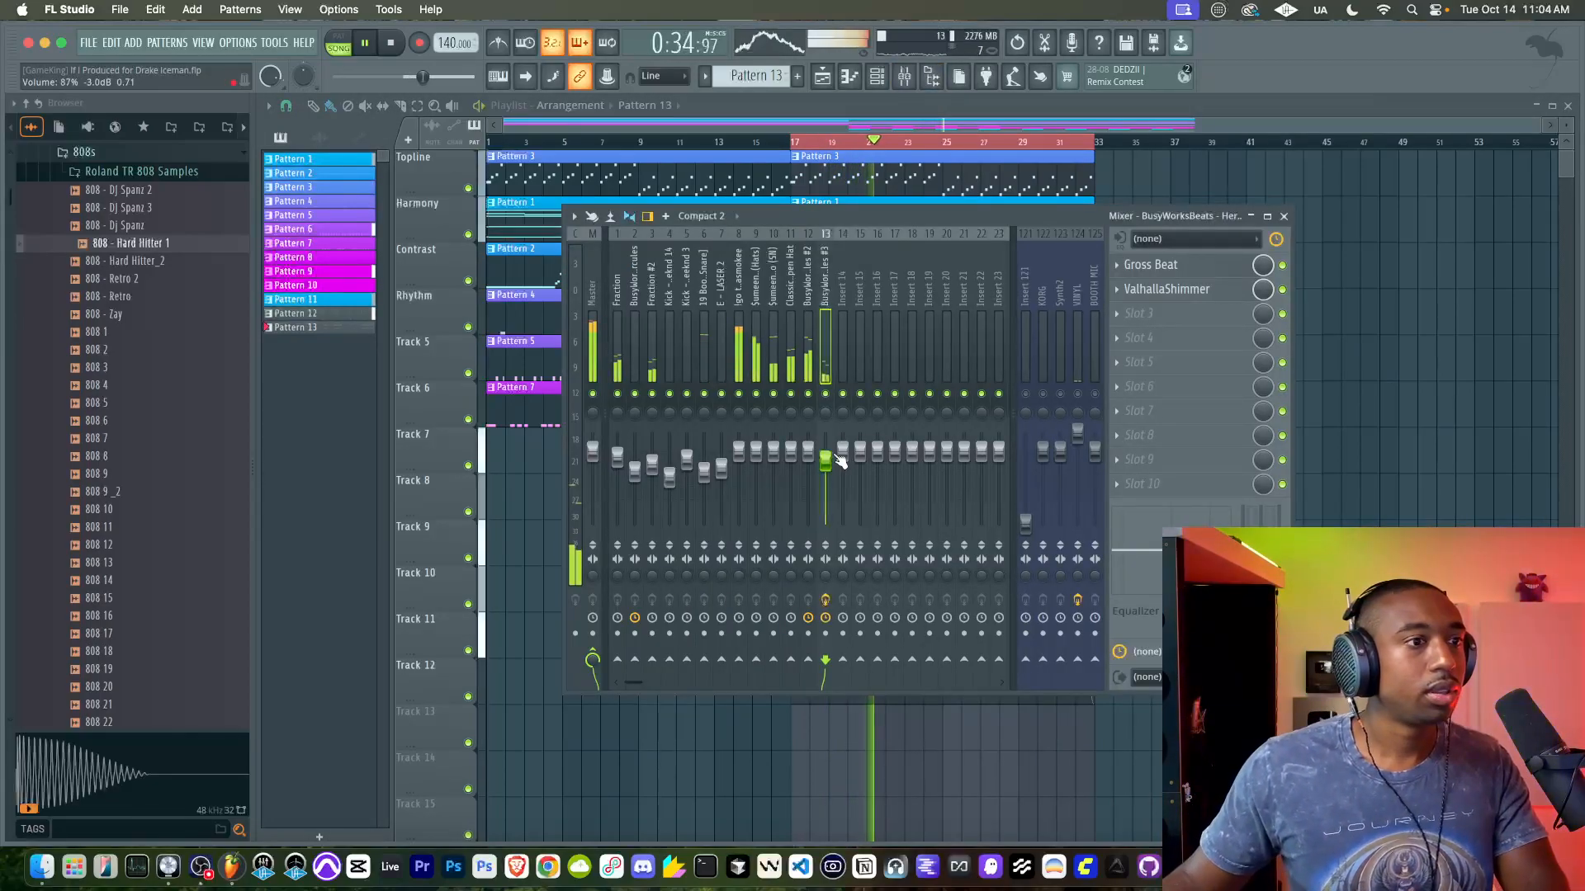
pyautogui.press('space')
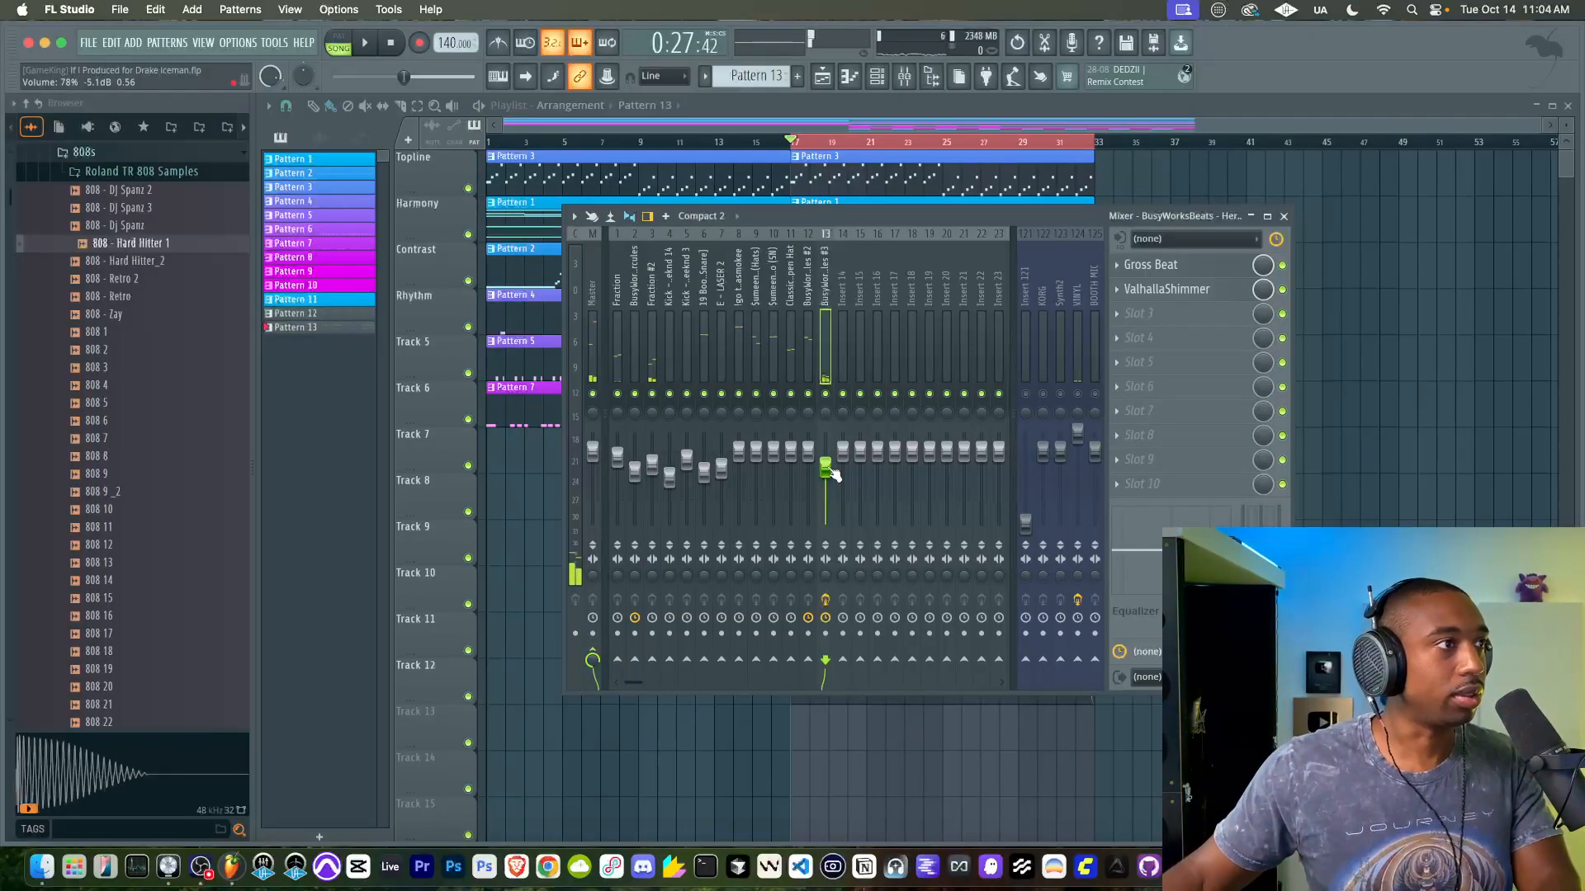
pyautogui.press('space')
pyautogui.press('Left')
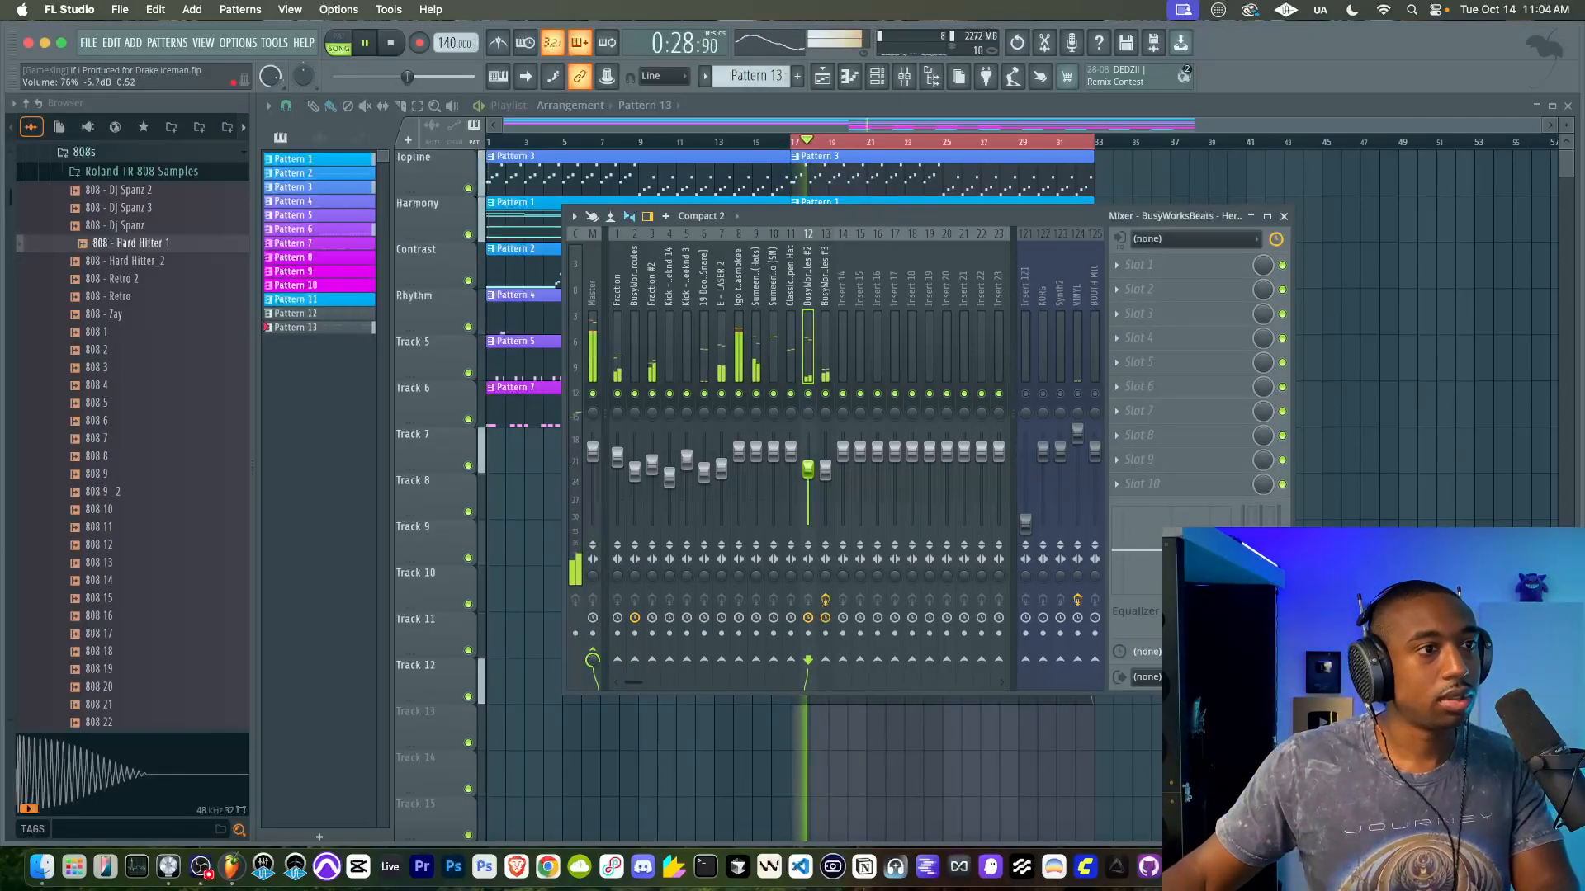
pyautogui.press('F9')
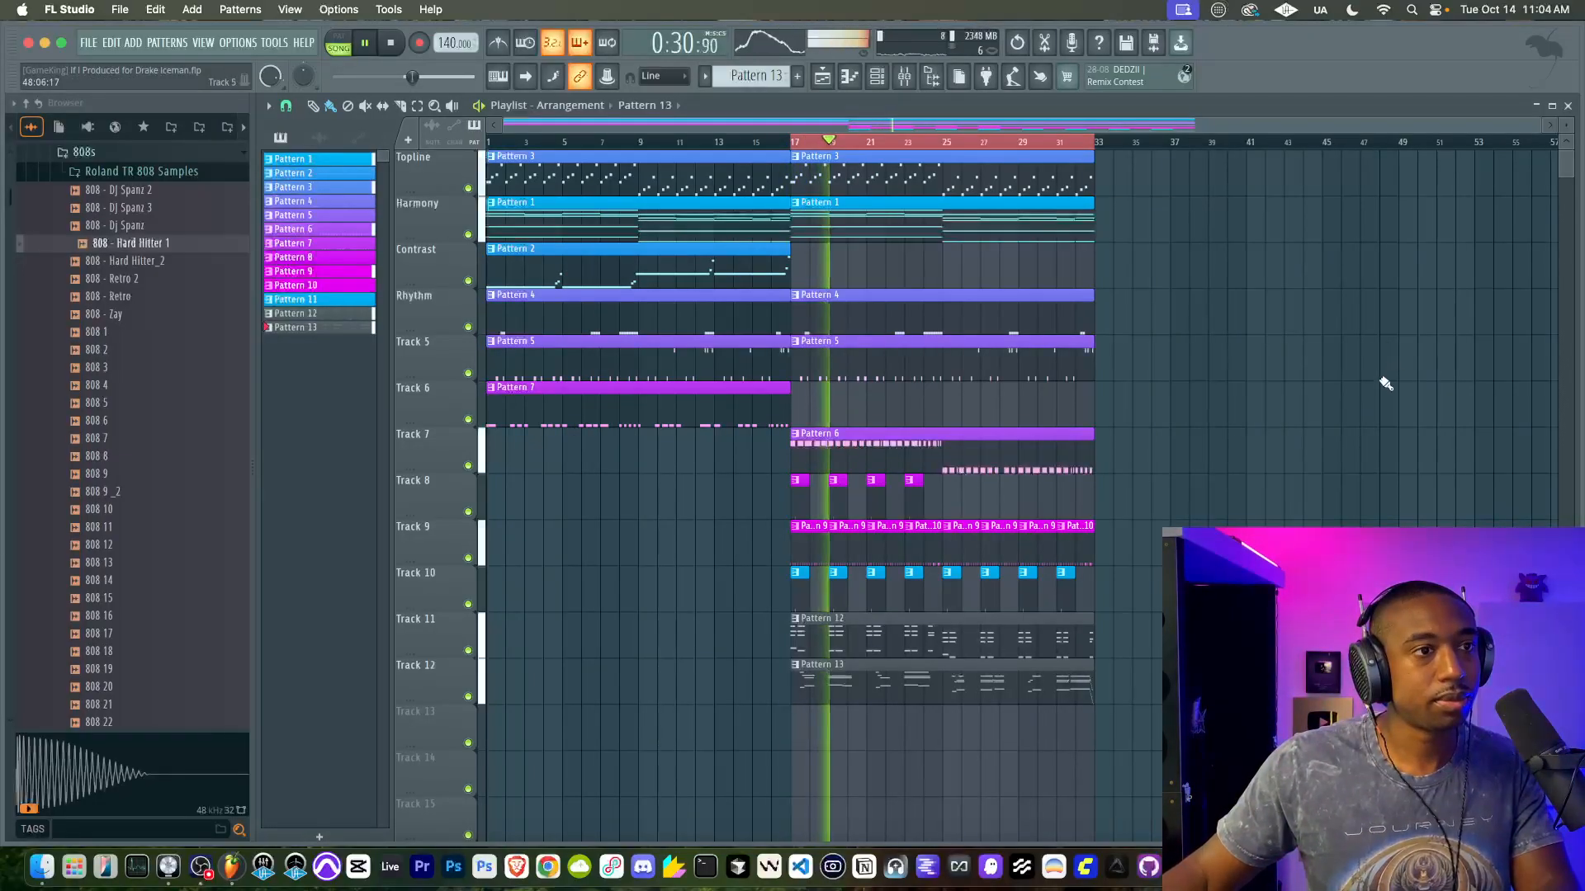
# Step: Delete the Pattern 9 and Pattern 10 clips from Track 9 across bars 17 to 32
pyautogui.click(878, 79)
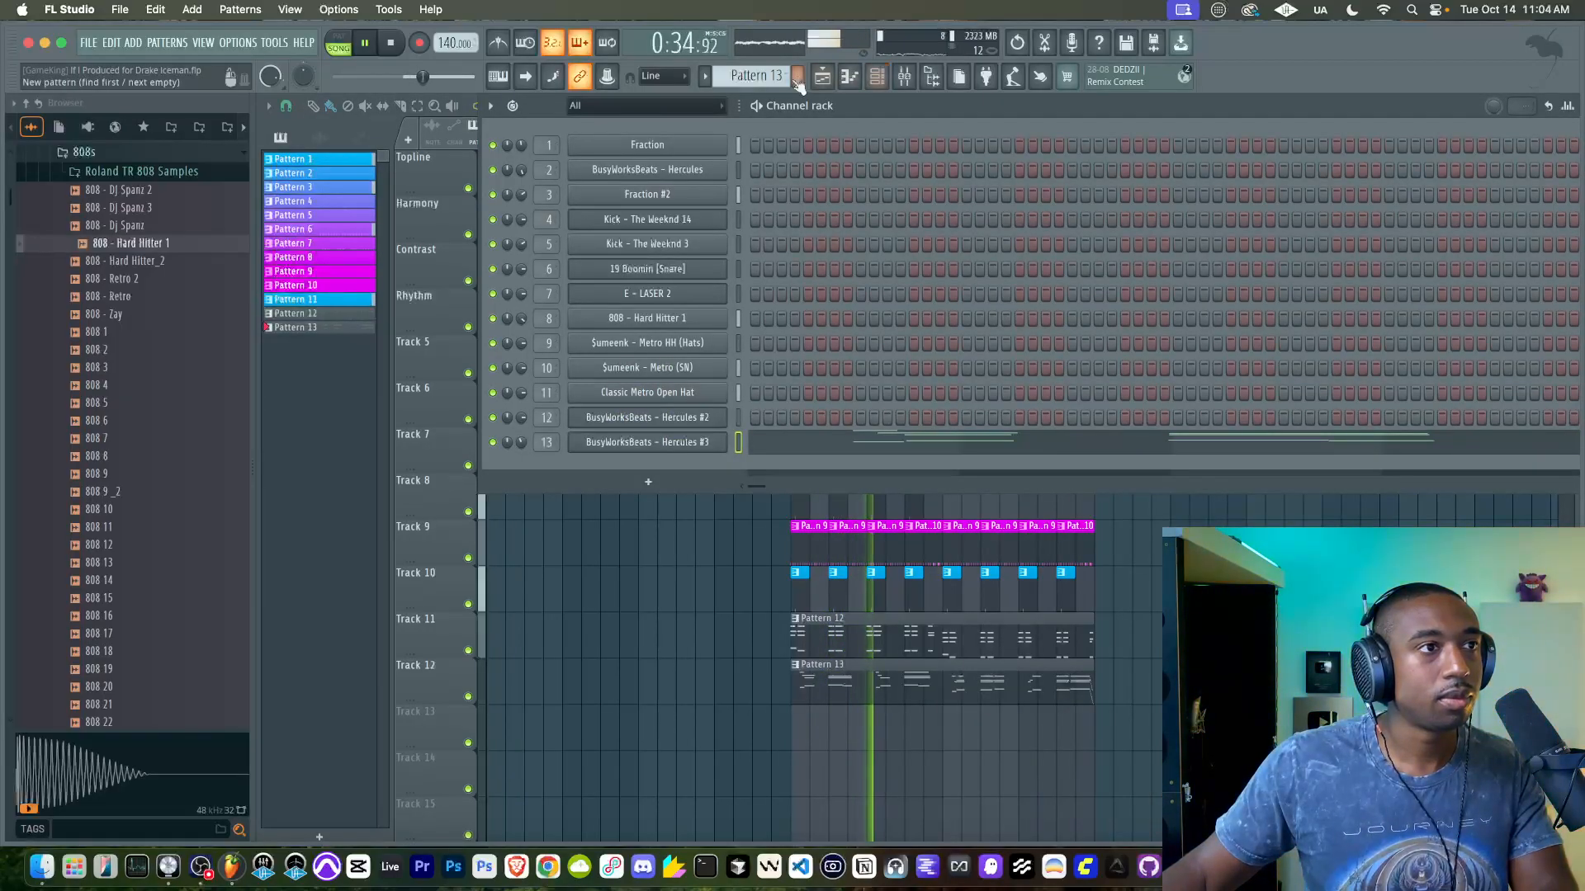
pyautogui.press('F4')
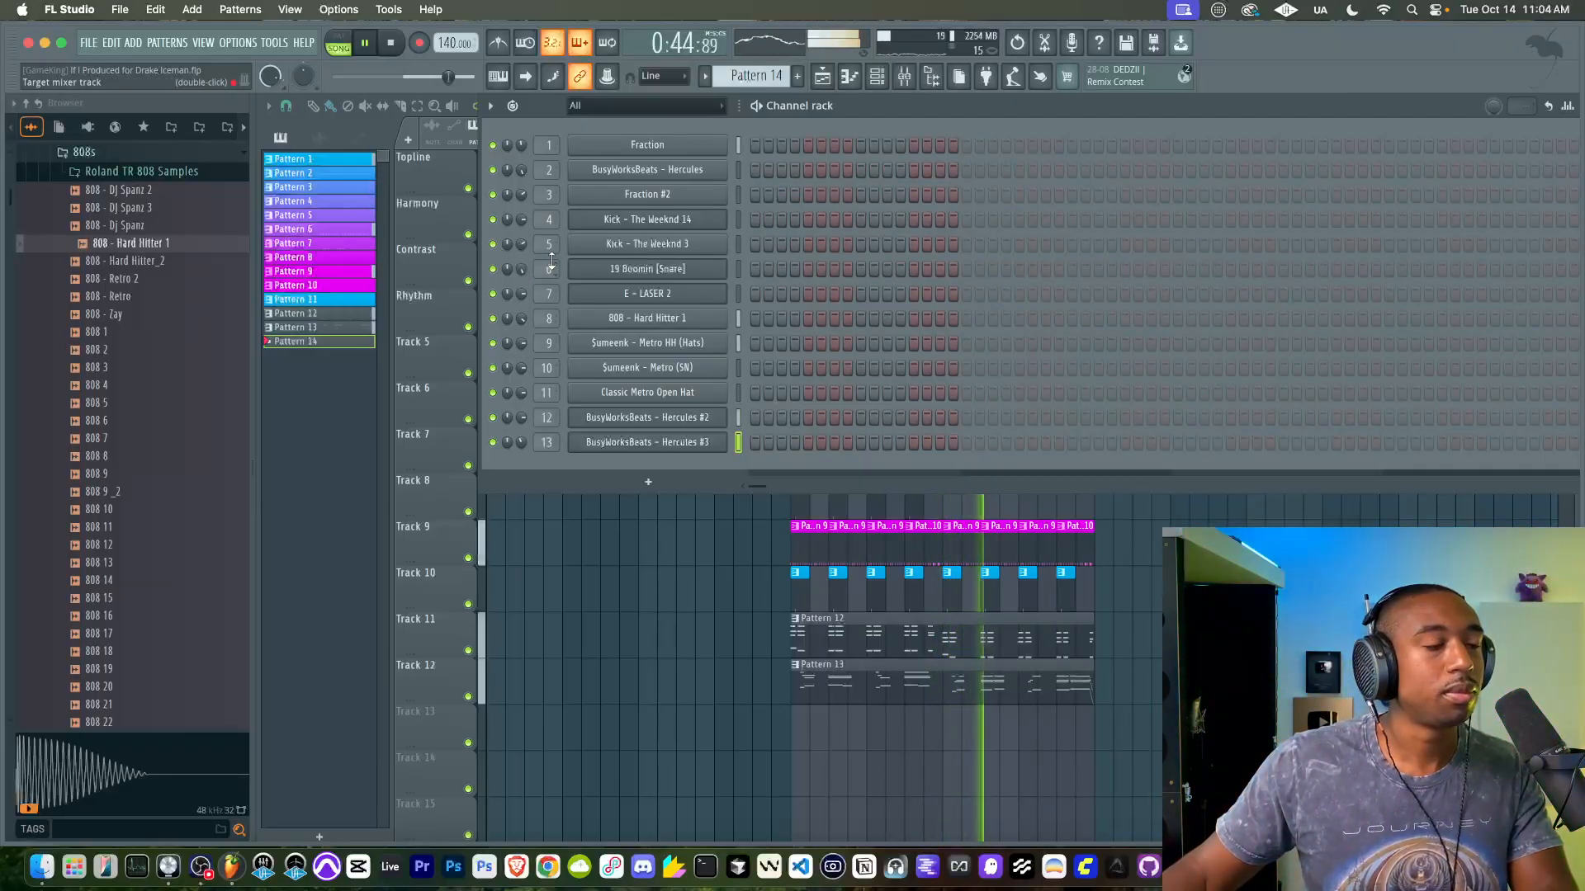
pyautogui.moveTo(727, 547); pyautogui.dragTo(1119, 533)
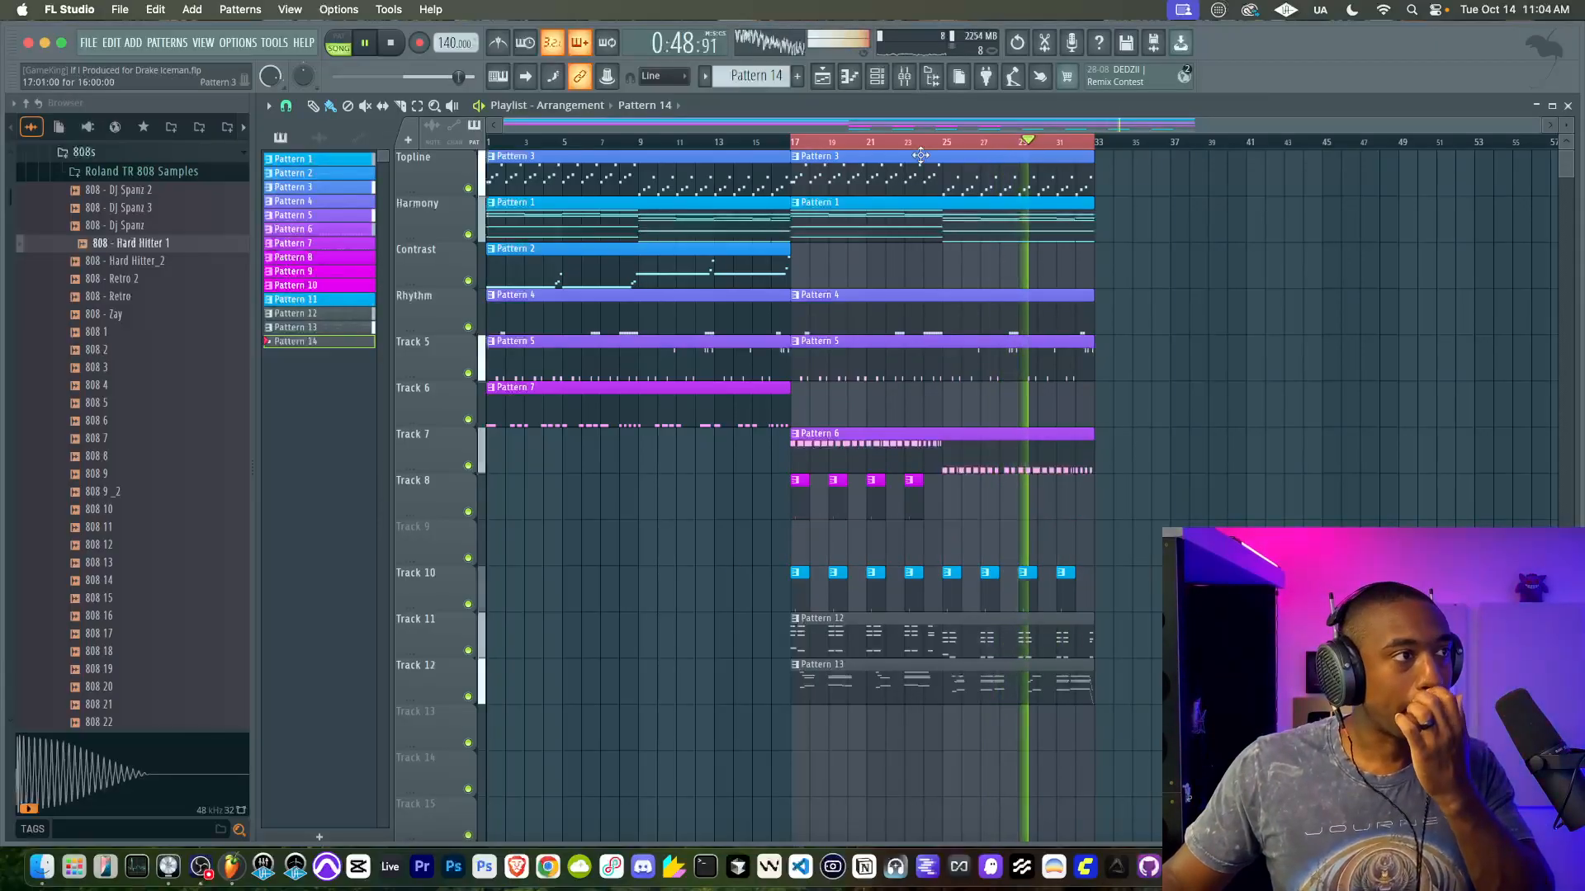
pyautogui.click(878, 77)
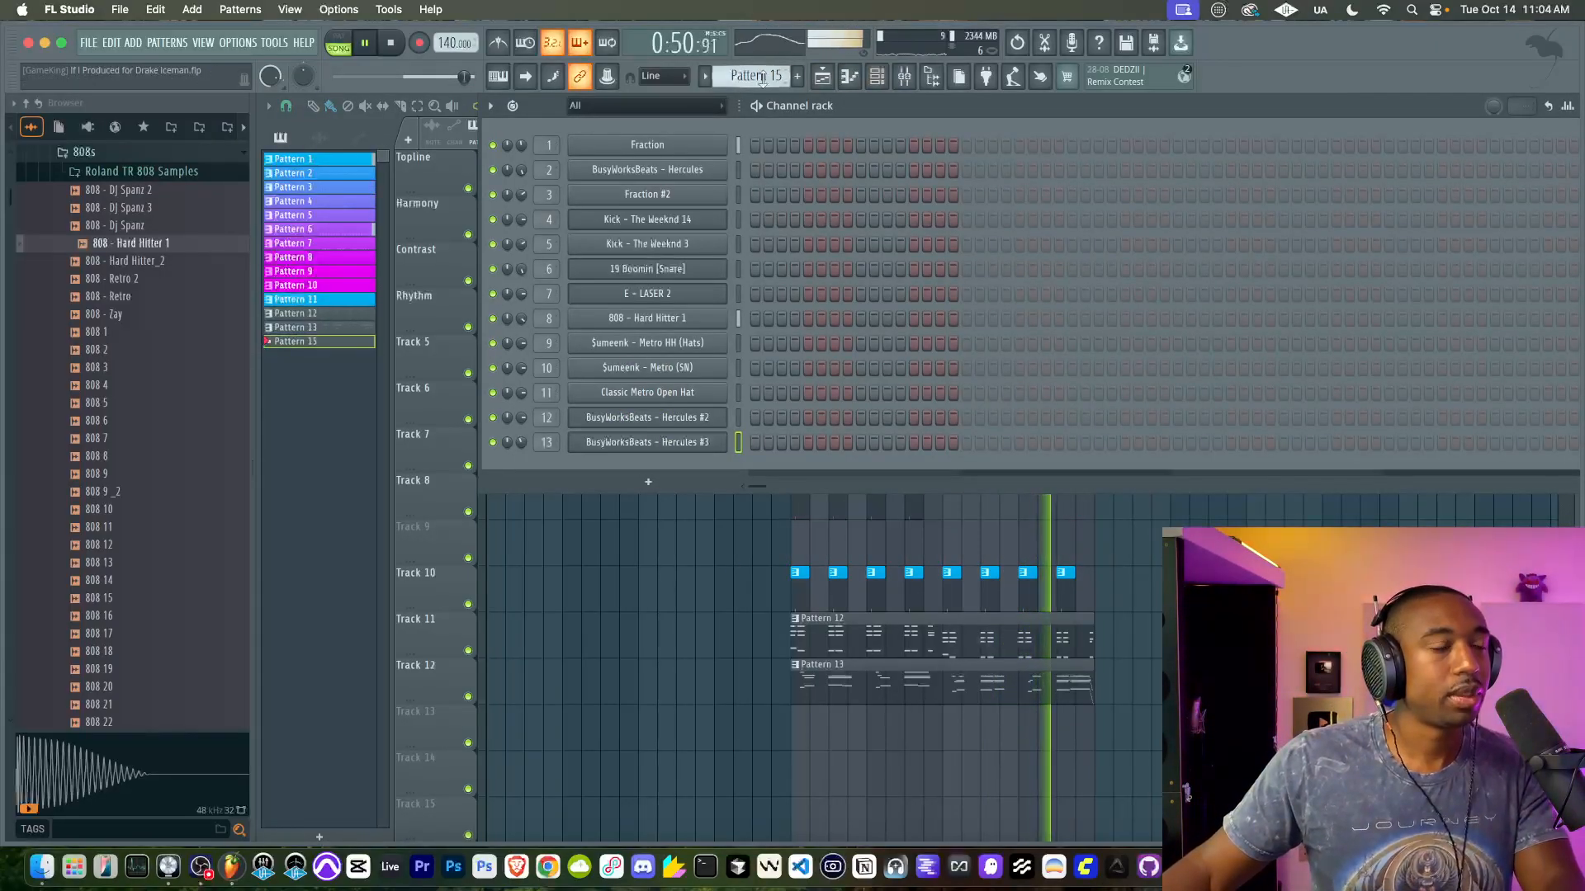
pyautogui.click(721, 559)
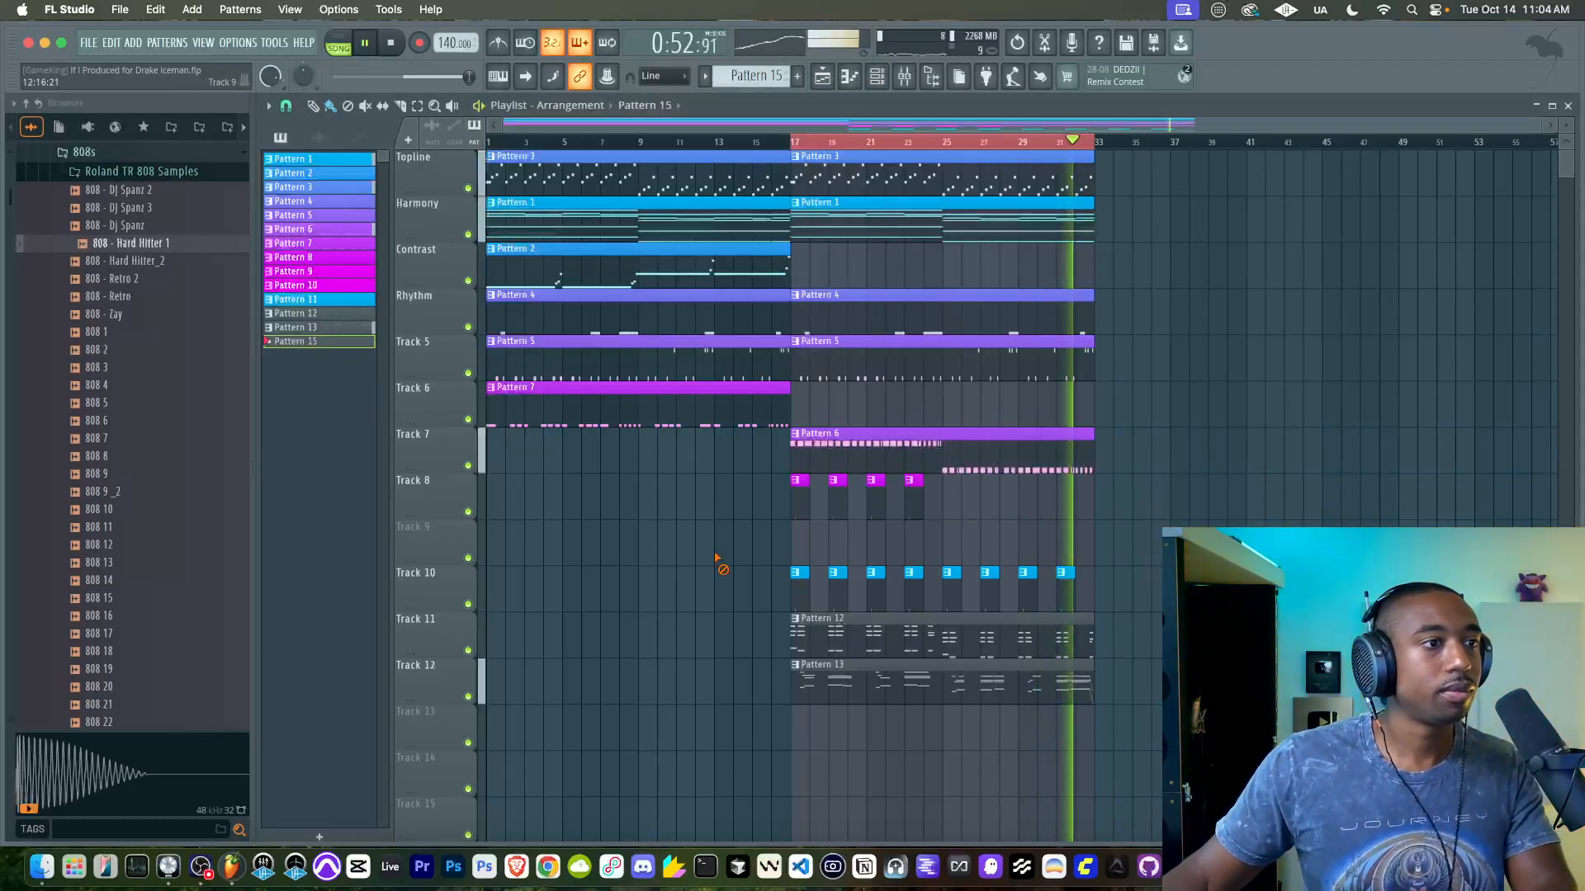
pyautogui.click(876, 79)
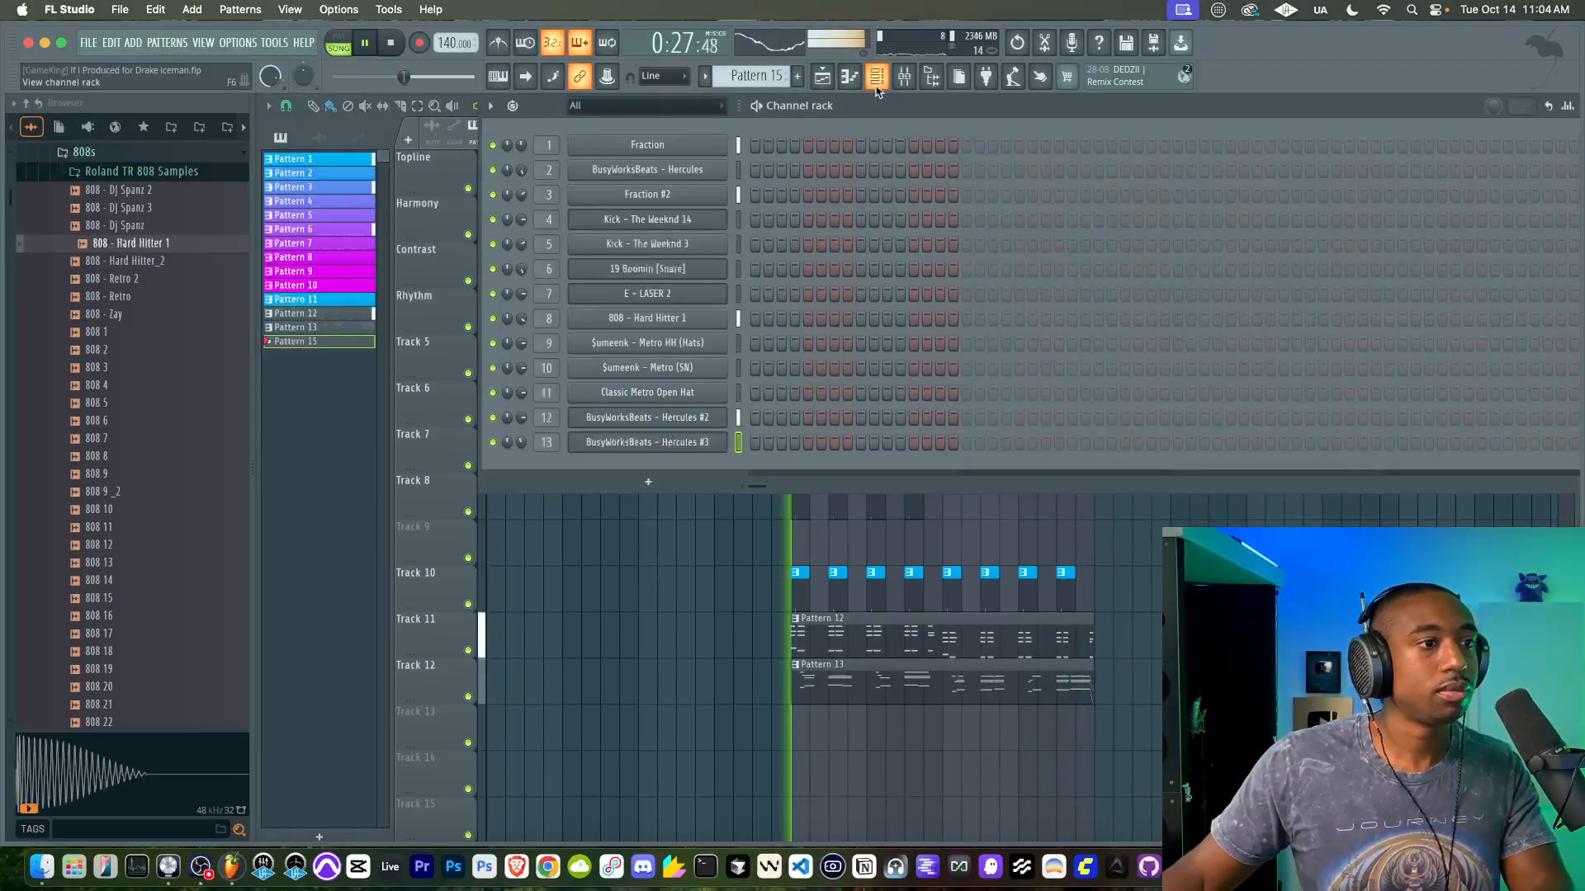
pyautogui.click(754, 555)
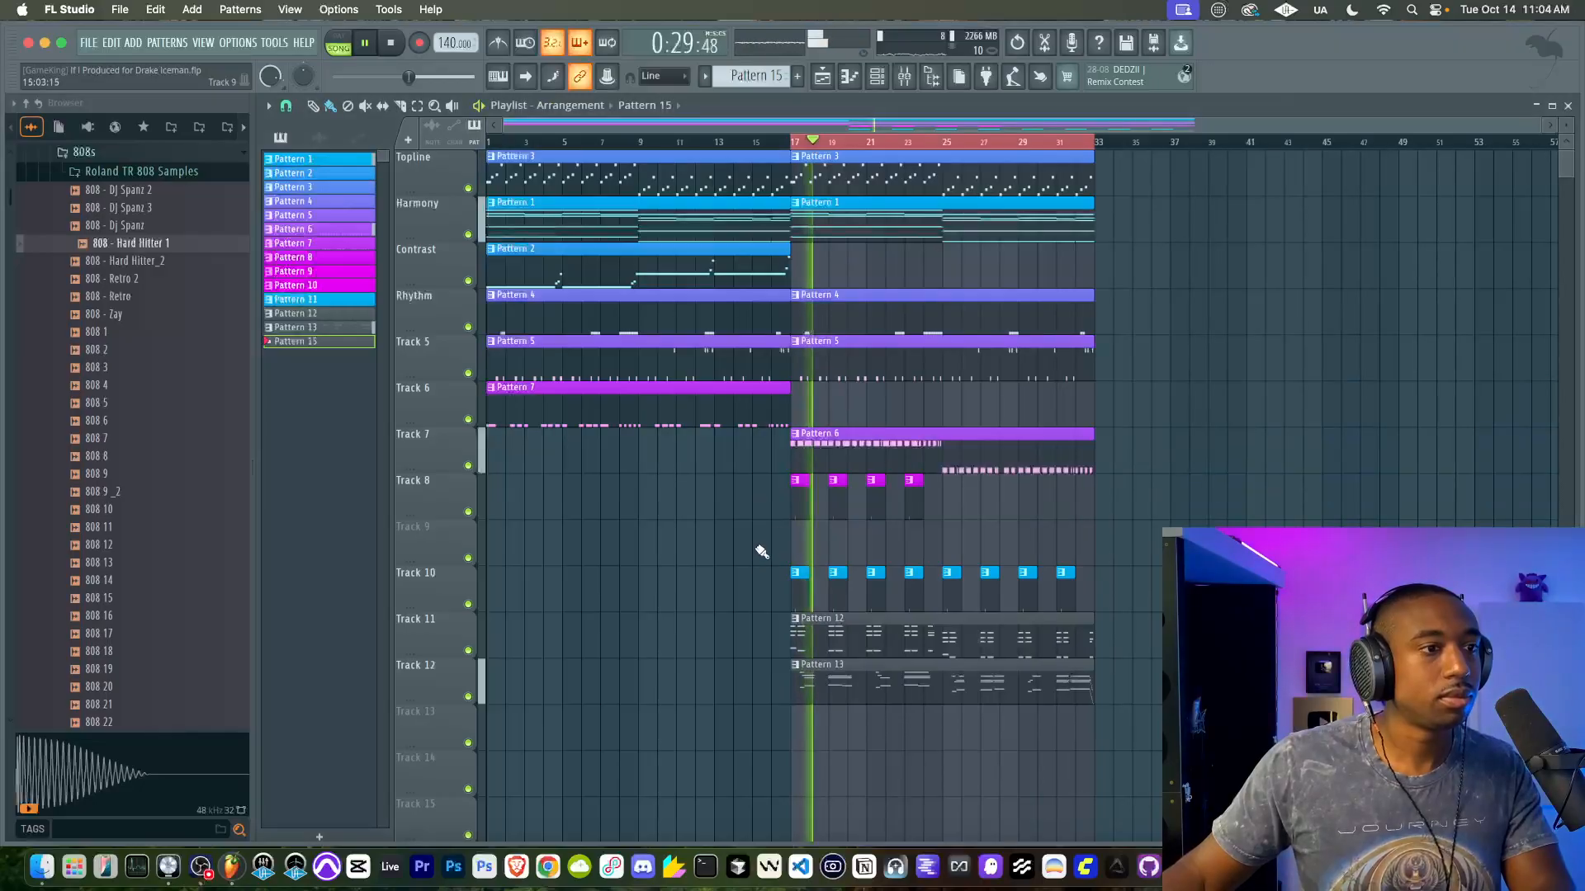
# Step: Try the Sumeenk - Metro (SN) hit on the first step of Pattern 8 and return it to the fifth step
pyautogui.doubleClick(799, 508)
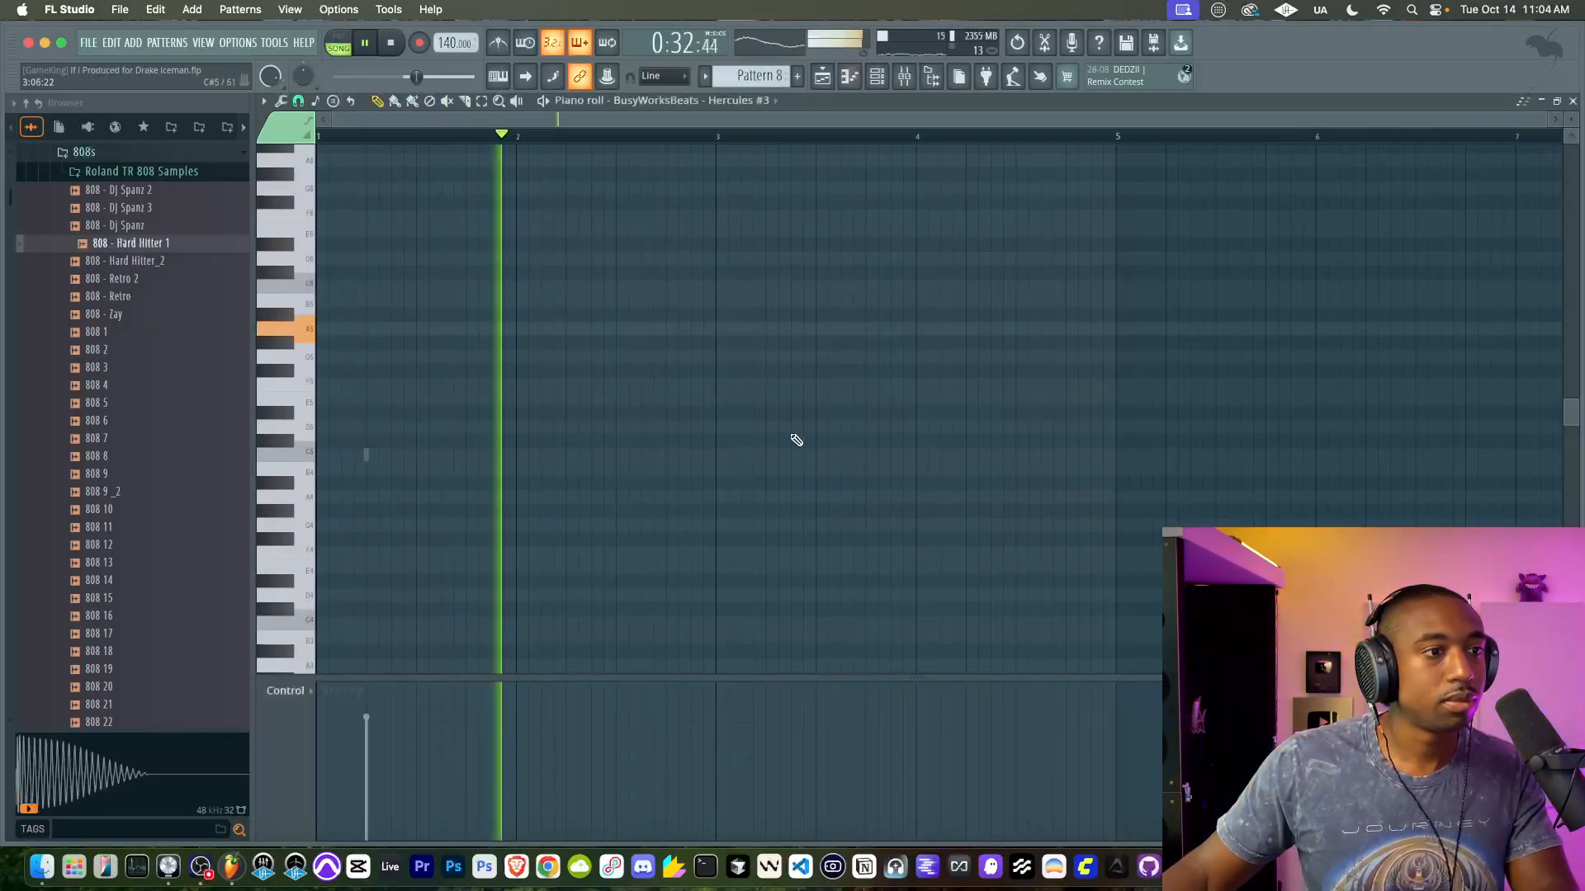
pyautogui.click(896, 86)
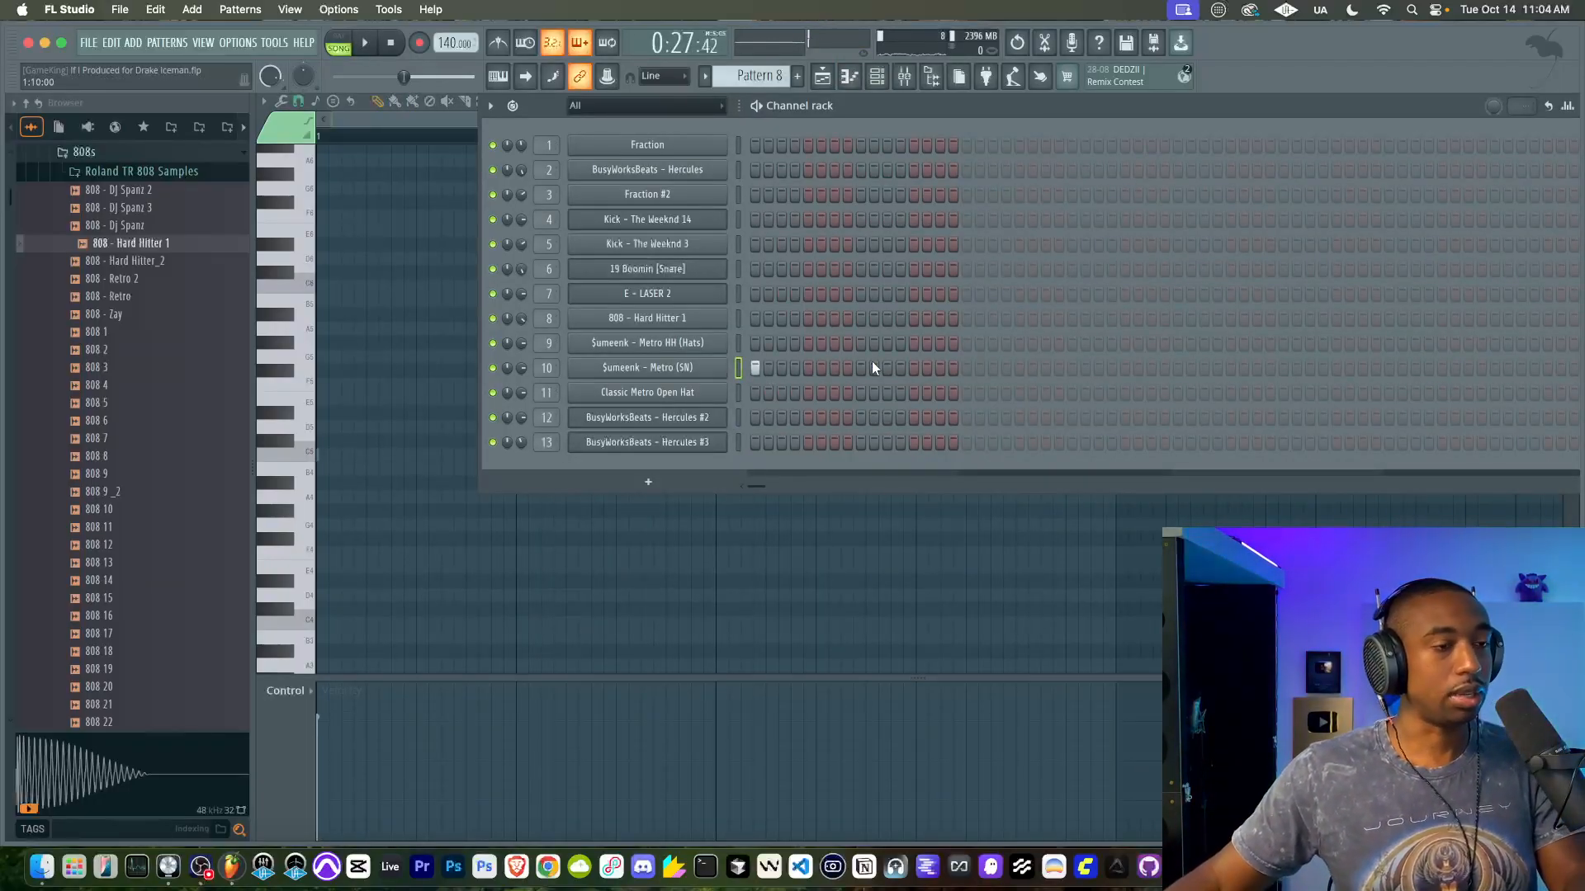
pyautogui.press('space')
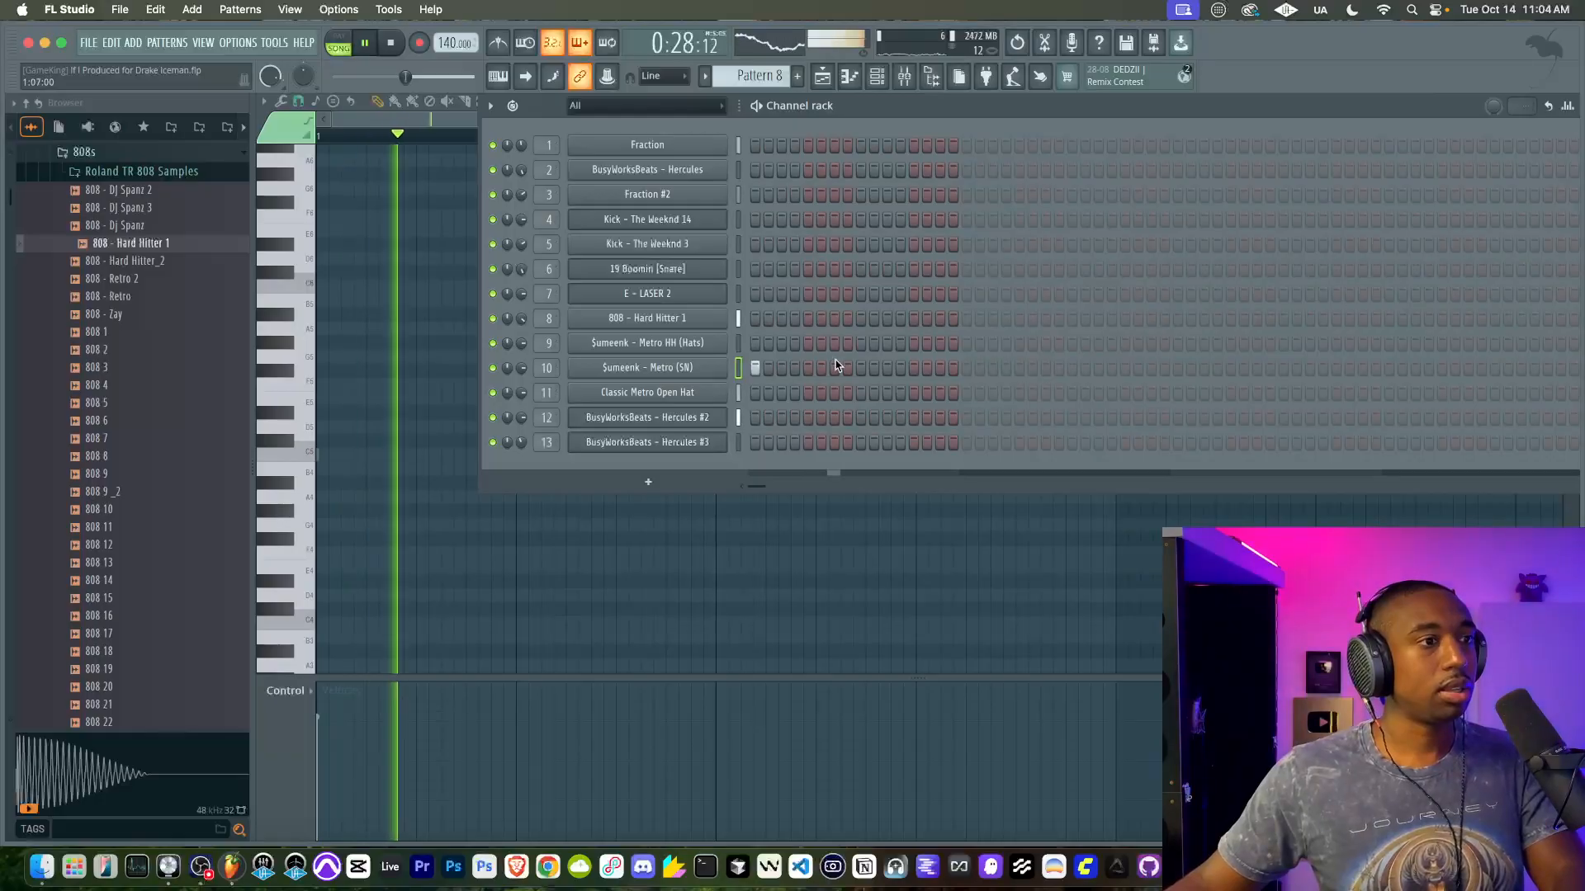
pyautogui.press('space')
pyautogui.click(757, 369)
pyautogui.click(807, 368)
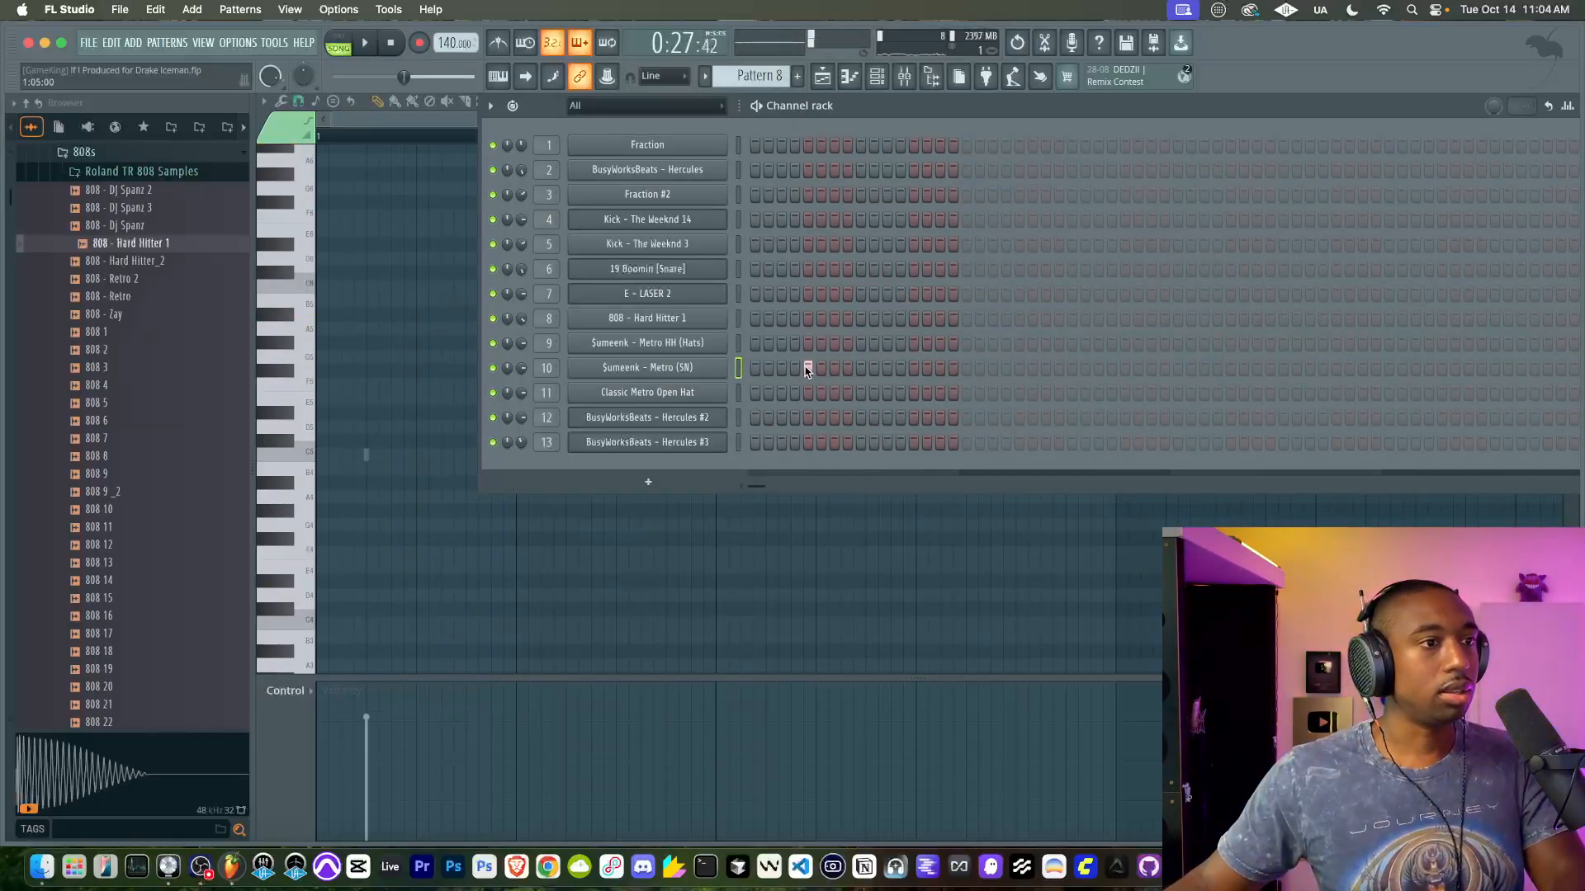
# Step: Move the Classic Metro Open Hat hit in Pattern 11 from the fifth step to the first step
pyautogui.scroll(-3, 786, 76)
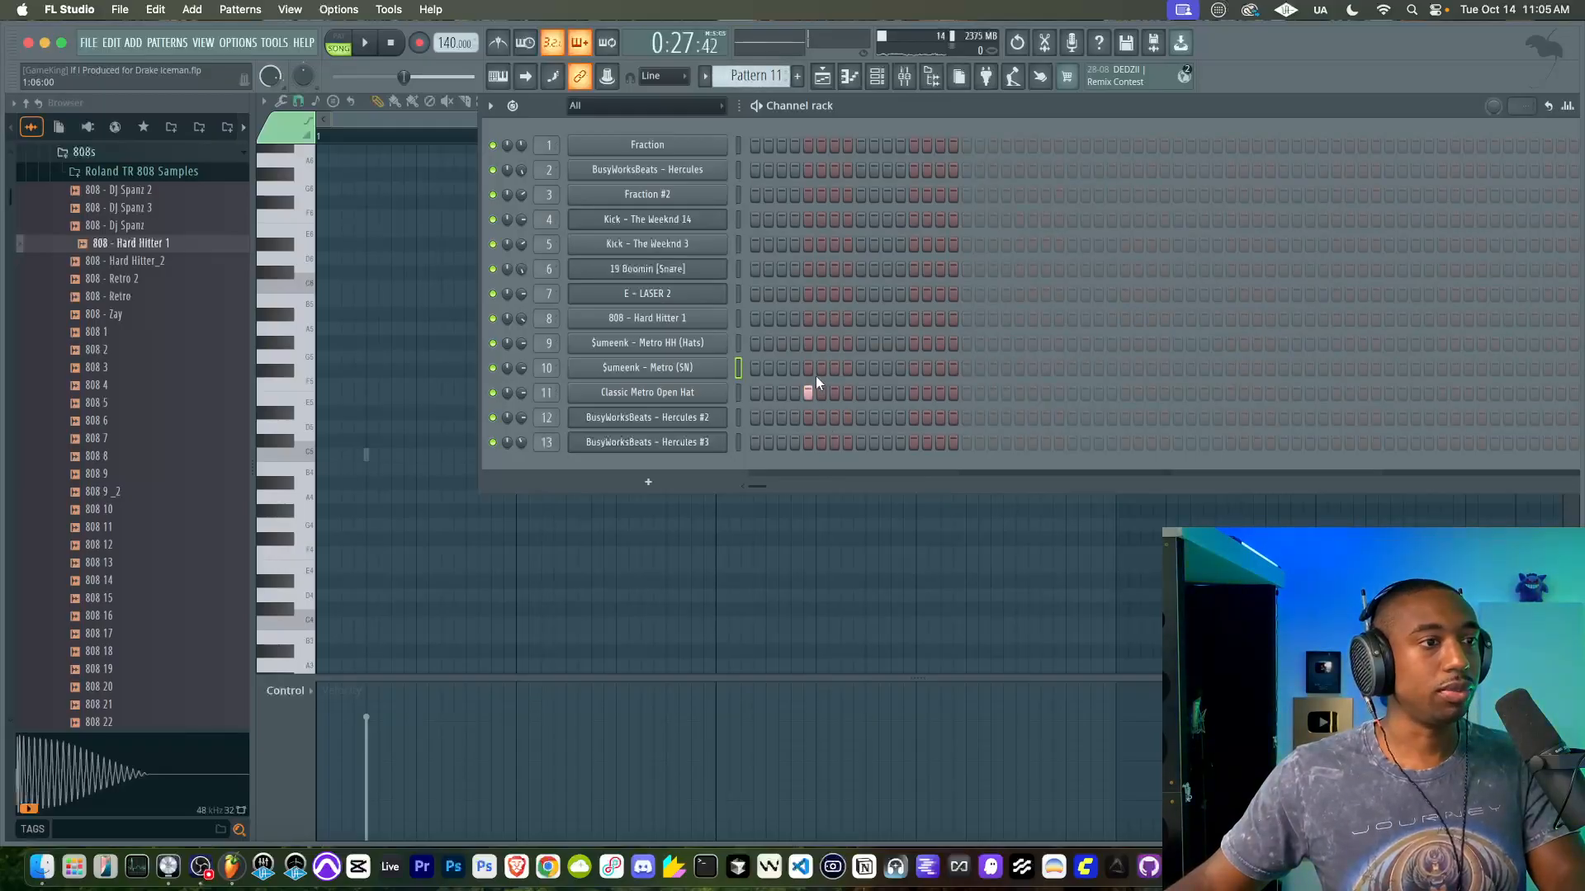
pyautogui.click(806, 395)
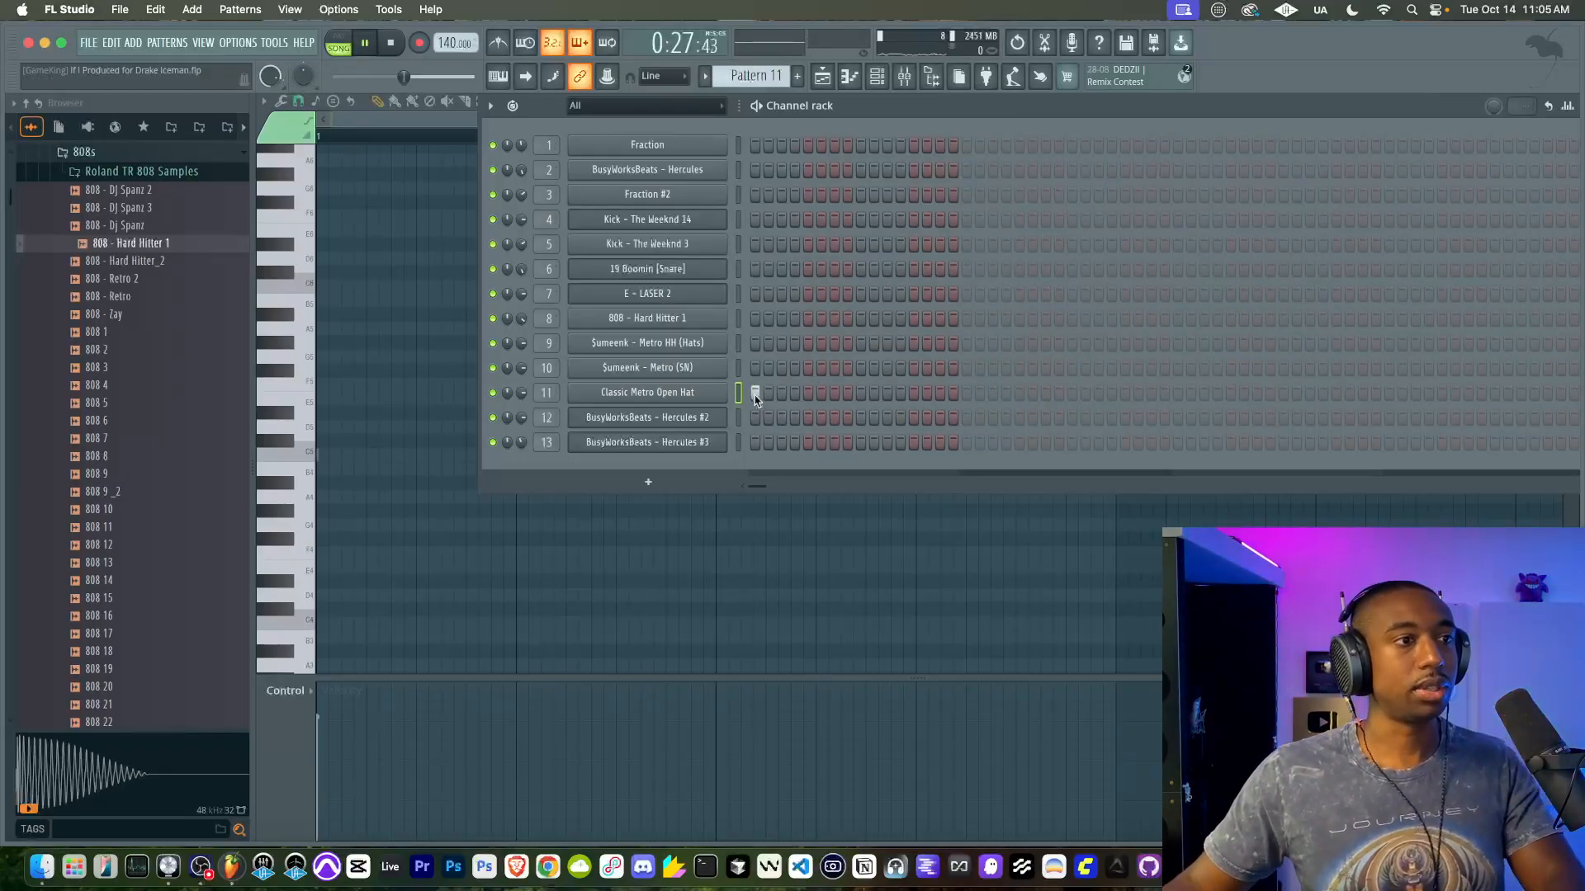
pyautogui.press('space')
# Step: Set the Classic Metro Open Hat's time shift to 0:01 and add a hit on step 17 of Pattern 11
pyautogui.click(627, 391)
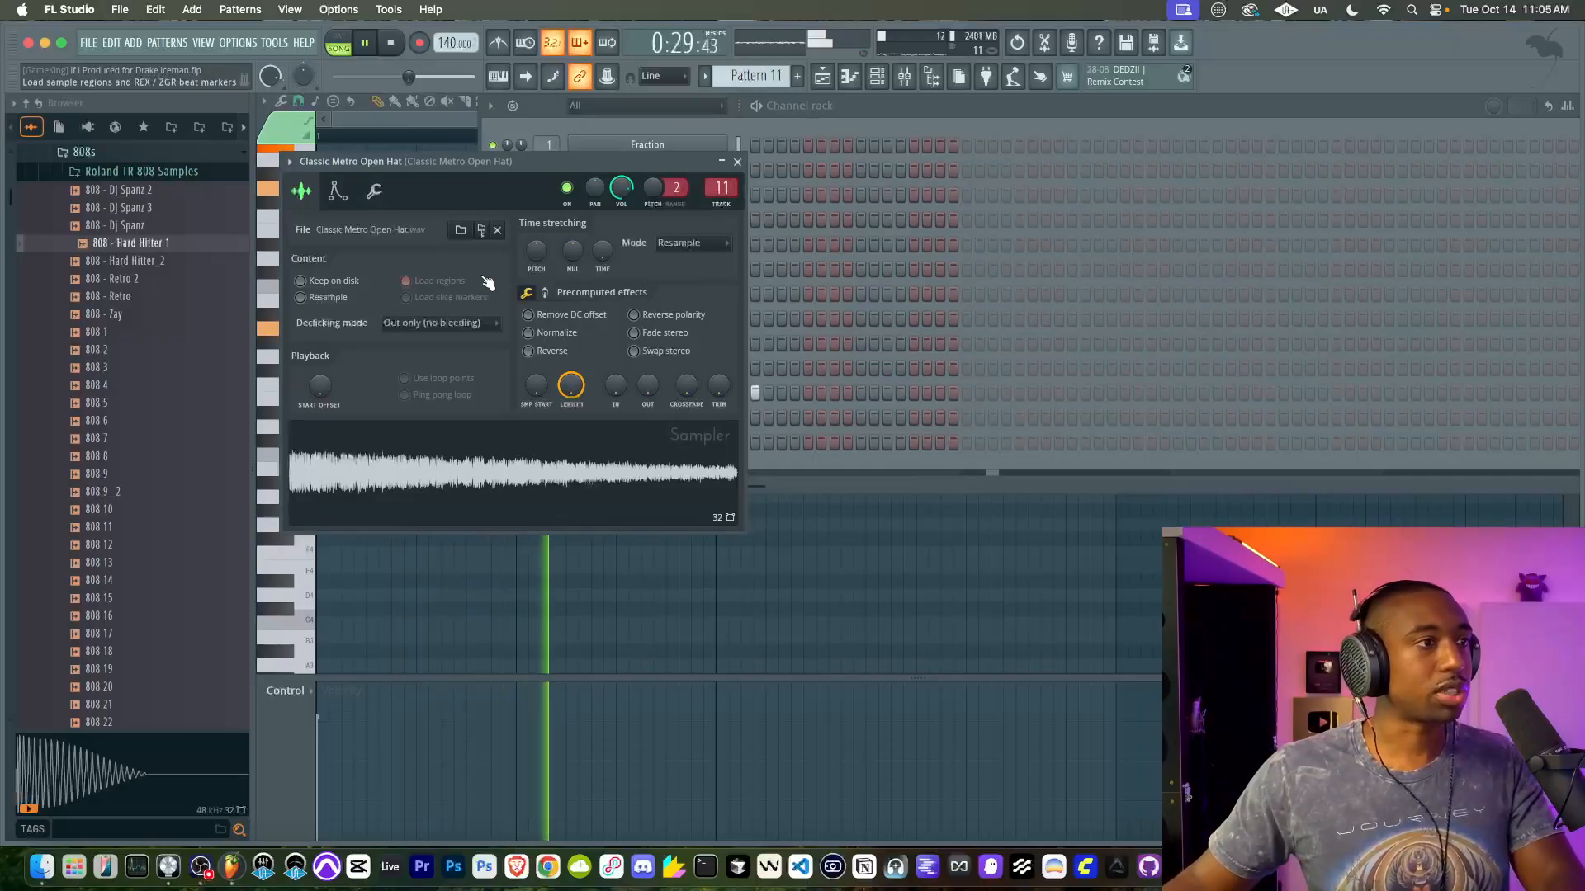
pyautogui.click(374, 191)
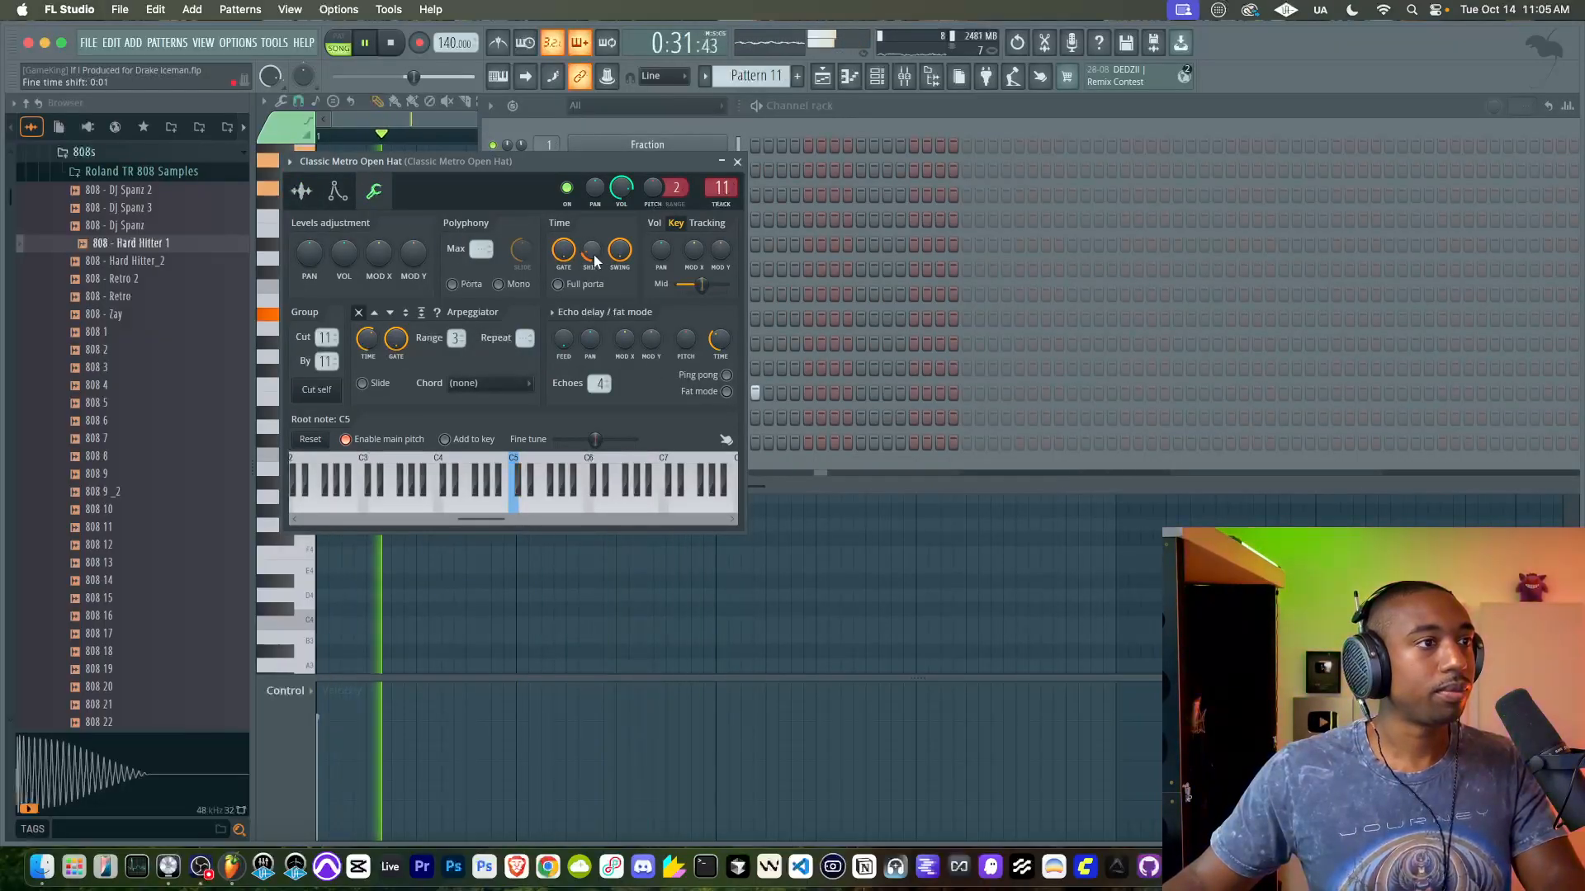
pyautogui.click(738, 162)
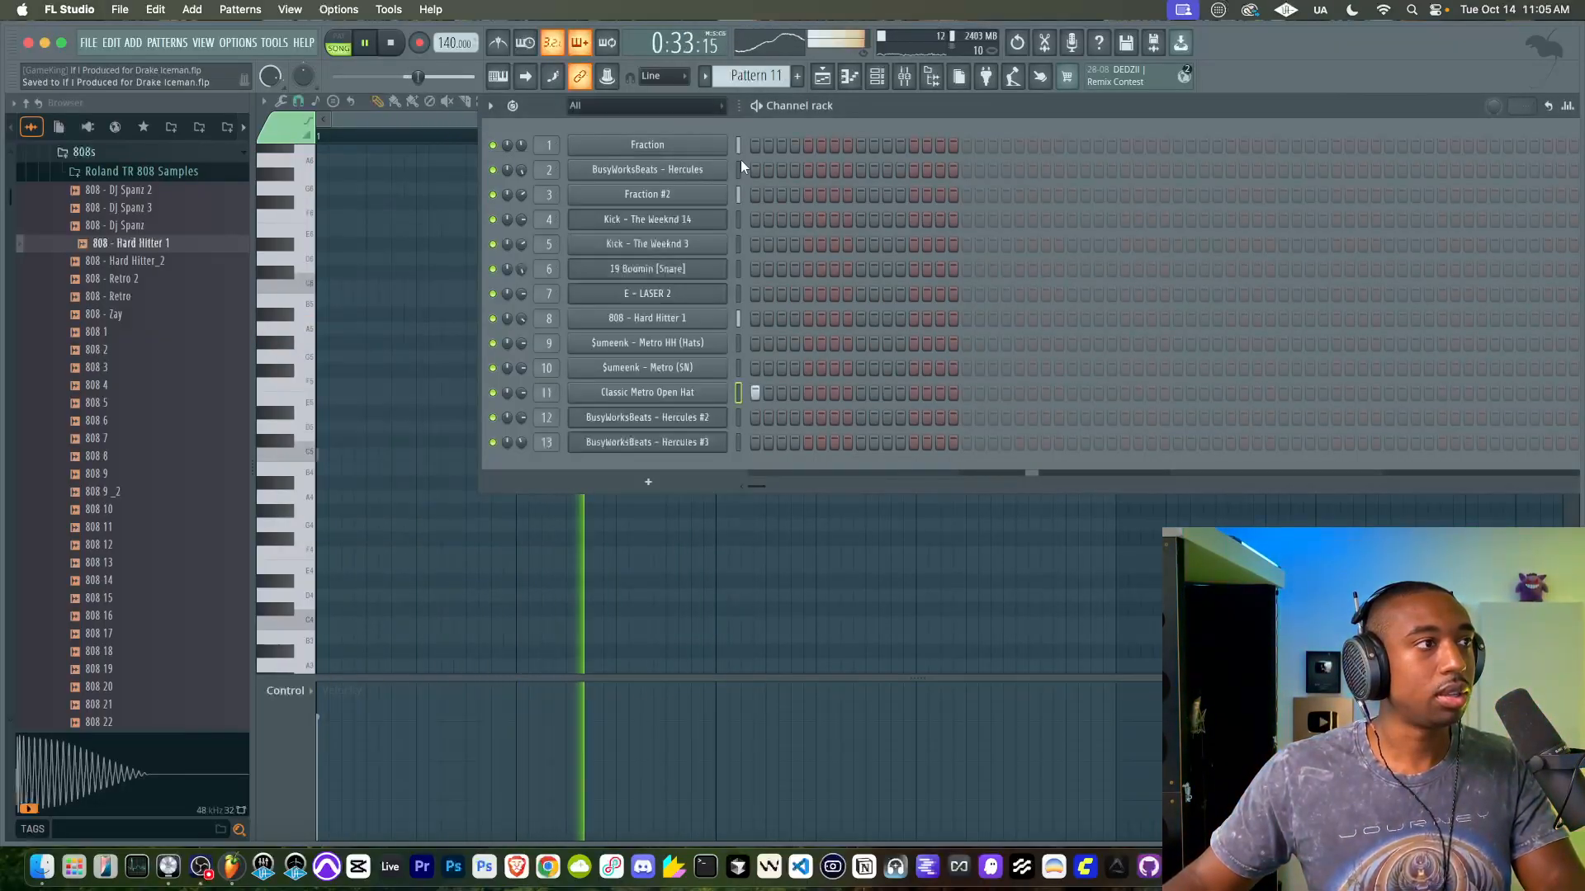
pyautogui.click(966, 392)
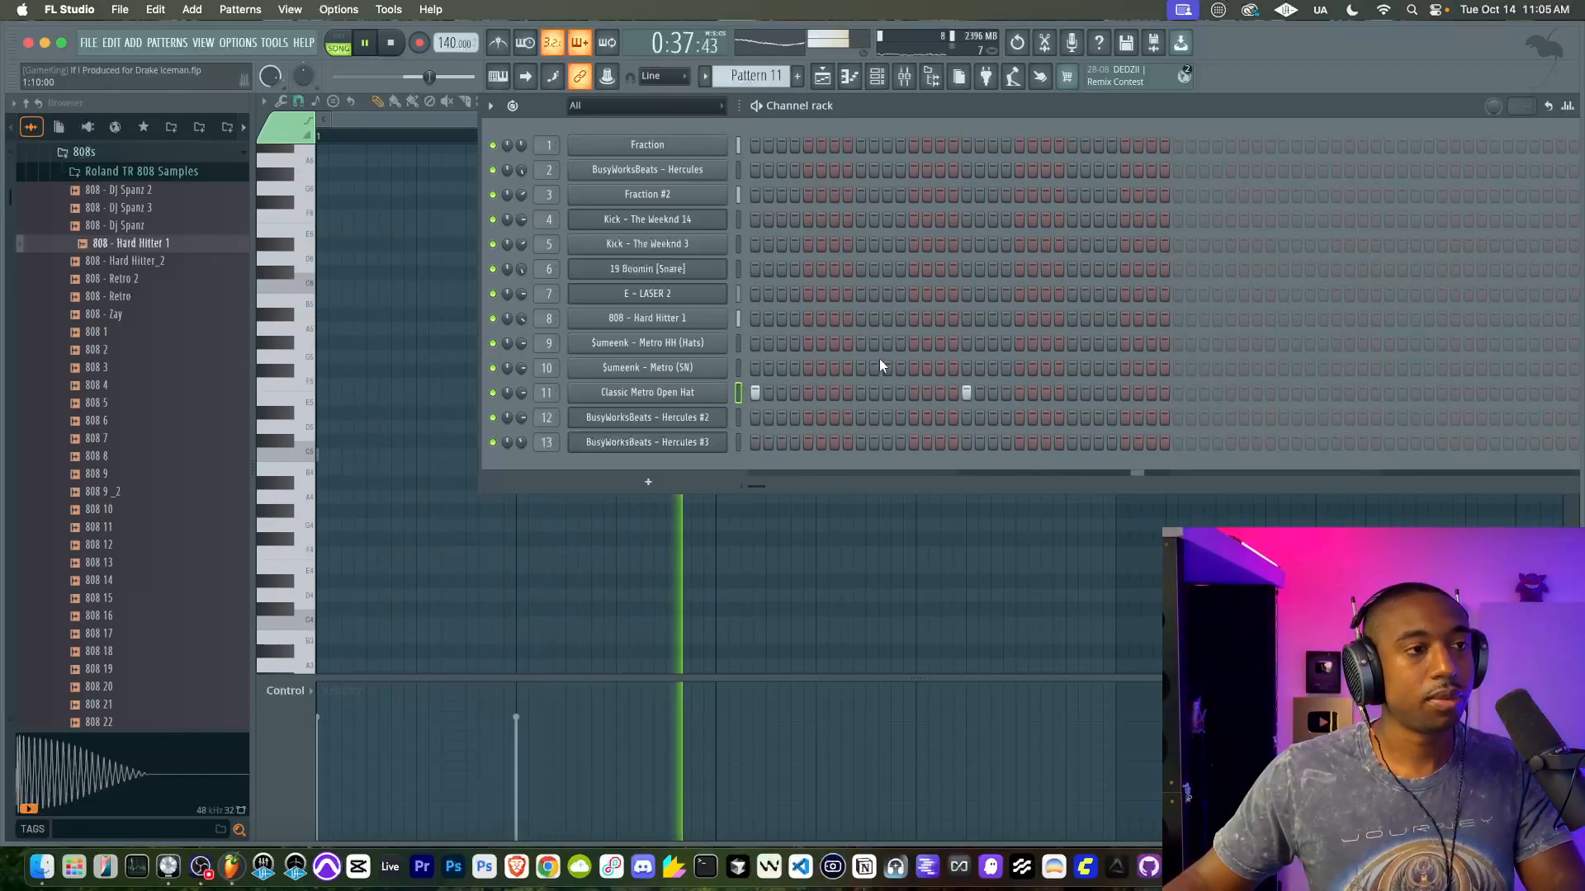
# Step: Try extra Classic Metro Open Hat hits on steps 9 and 25 of Pattern 11 and remove them again
pyautogui.click(862, 388)
pyautogui.click(1071, 391)
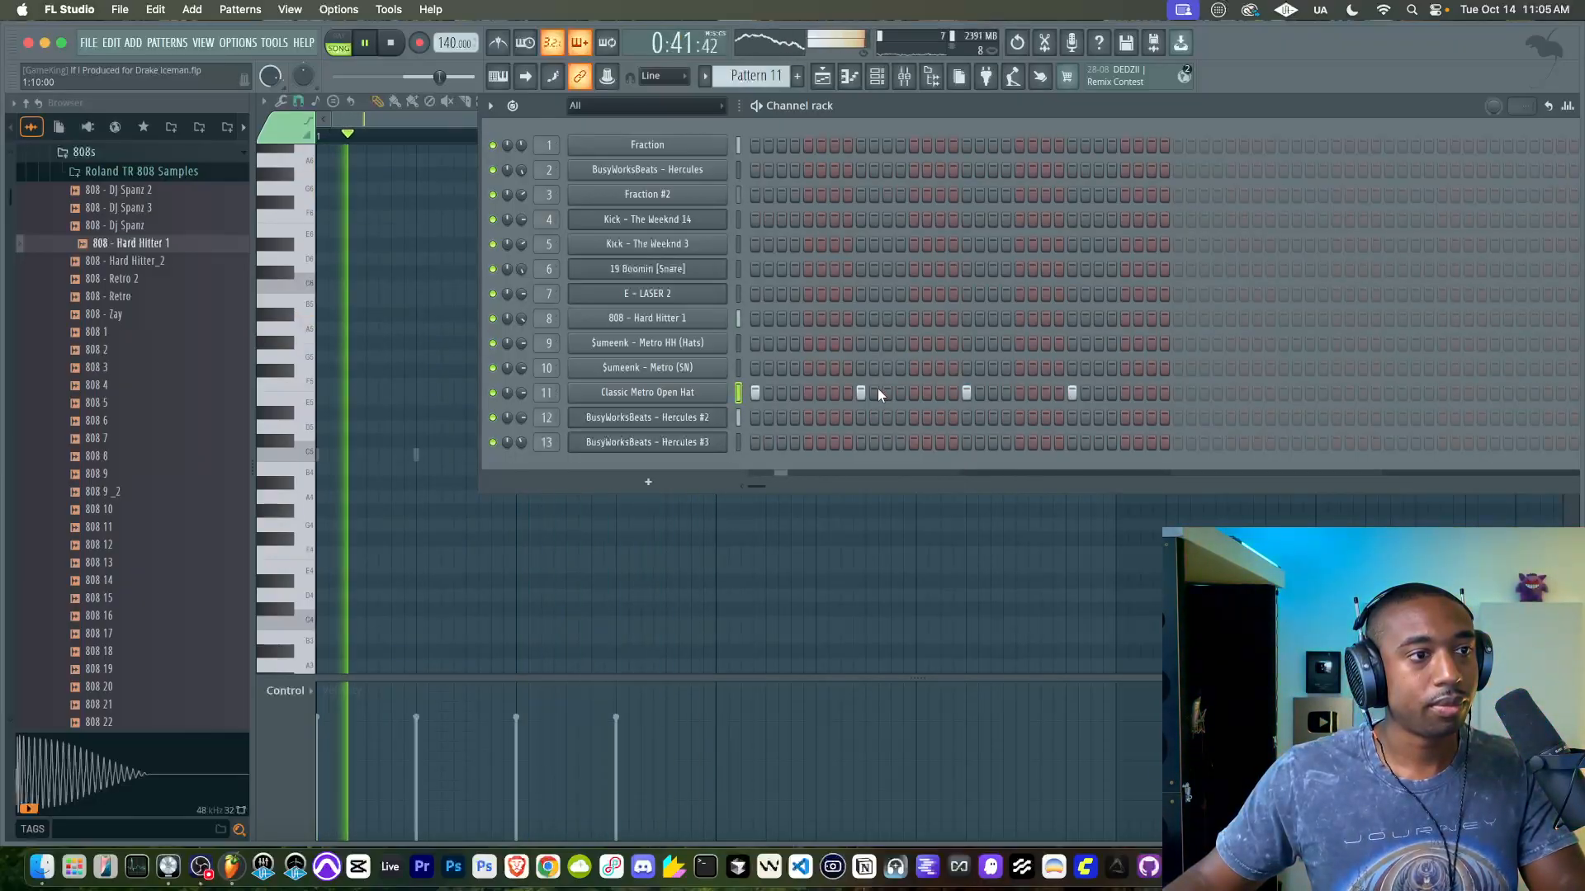
pyautogui.click(863, 391)
pyautogui.click(1069, 391)
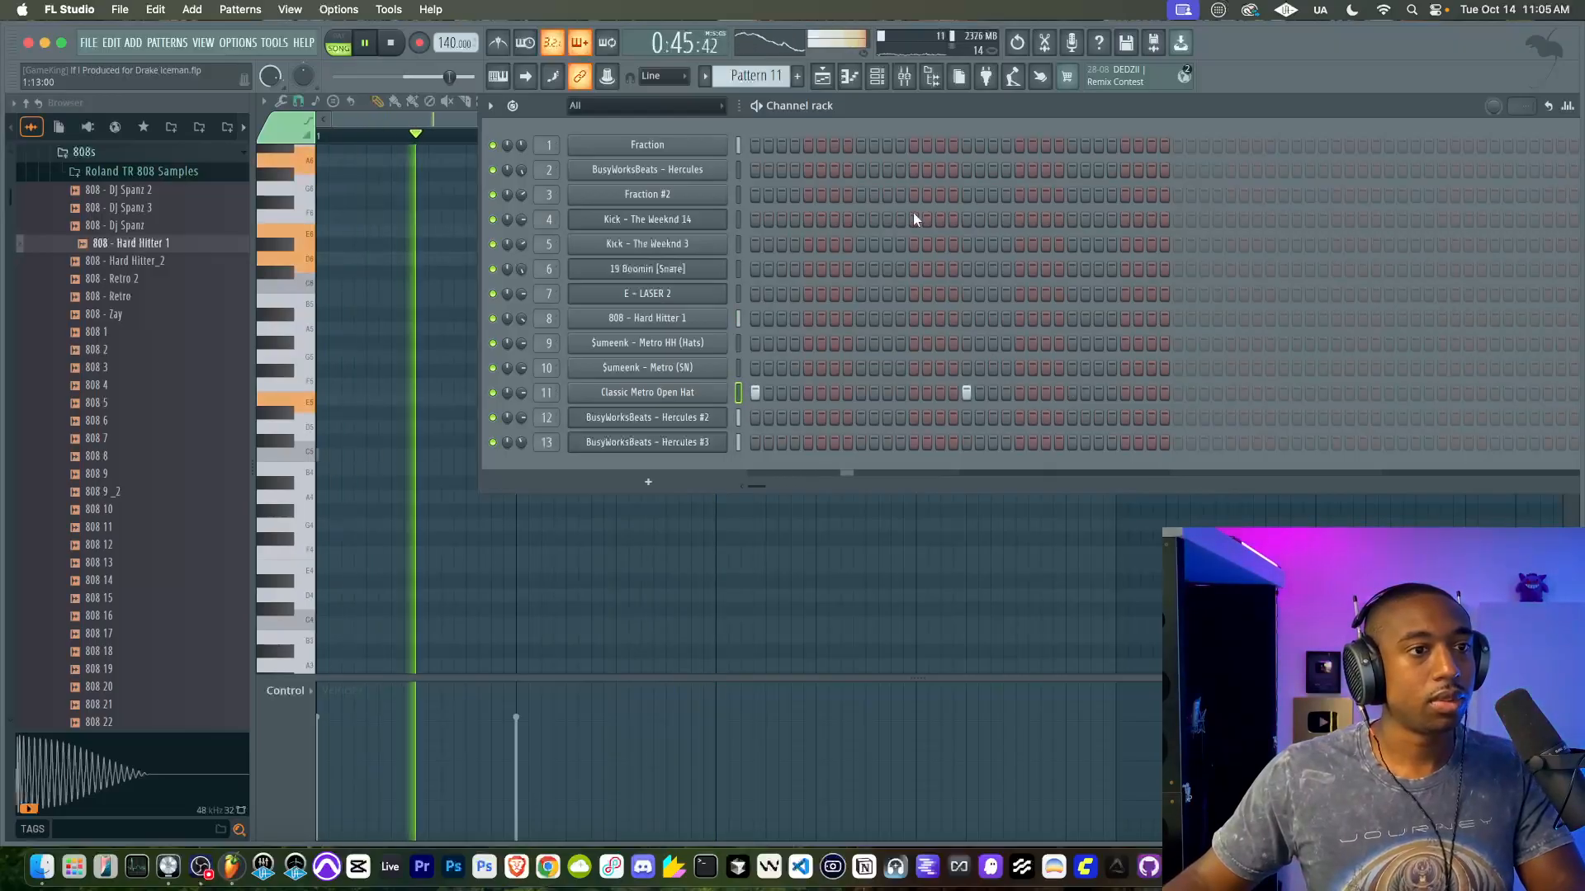
# Step: Make the last Pattern 11 clip on Track 10 unique and assign that new pattern to the clip at bar 23
pyautogui.click(822, 76)
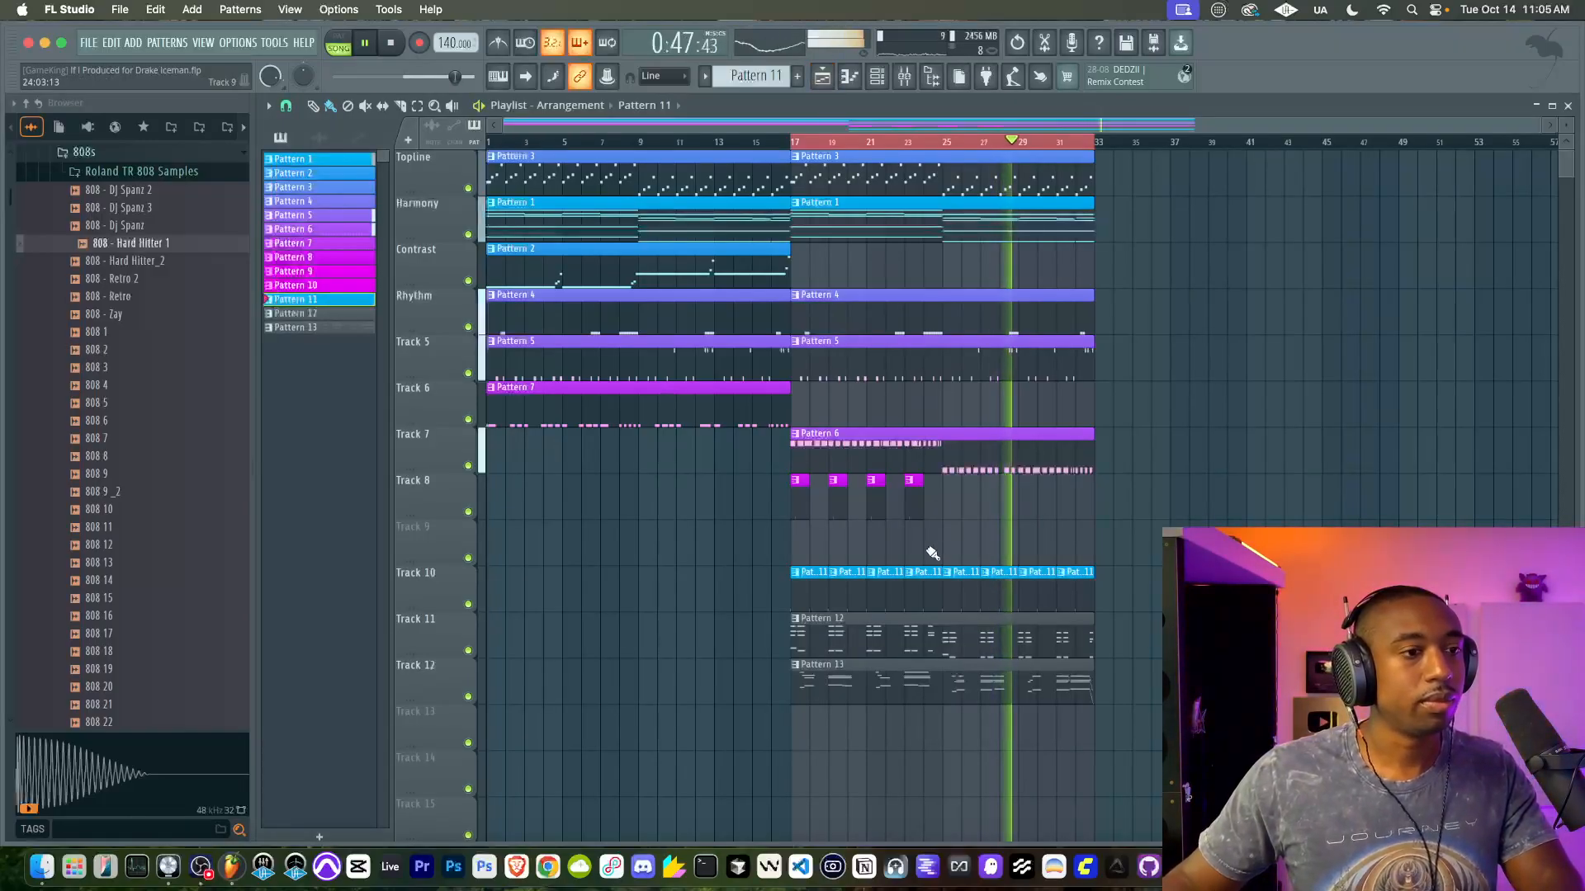
pyautogui.click(1062, 572)
pyautogui.click(1114, 729)
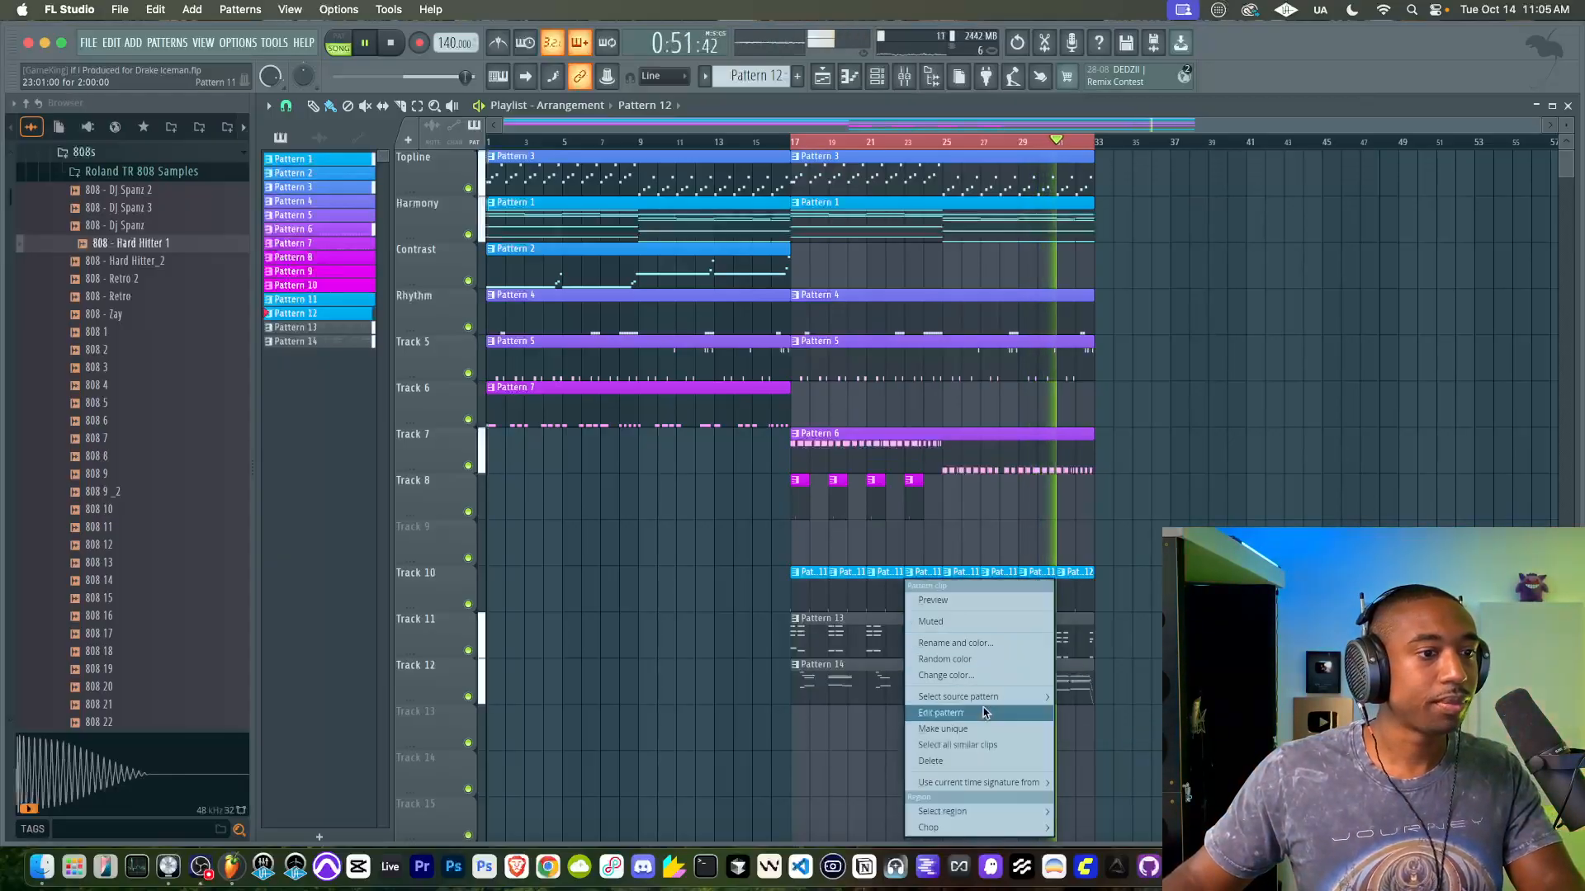
pyautogui.moveTo(982, 697)
pyautogui.click(1089, 798)
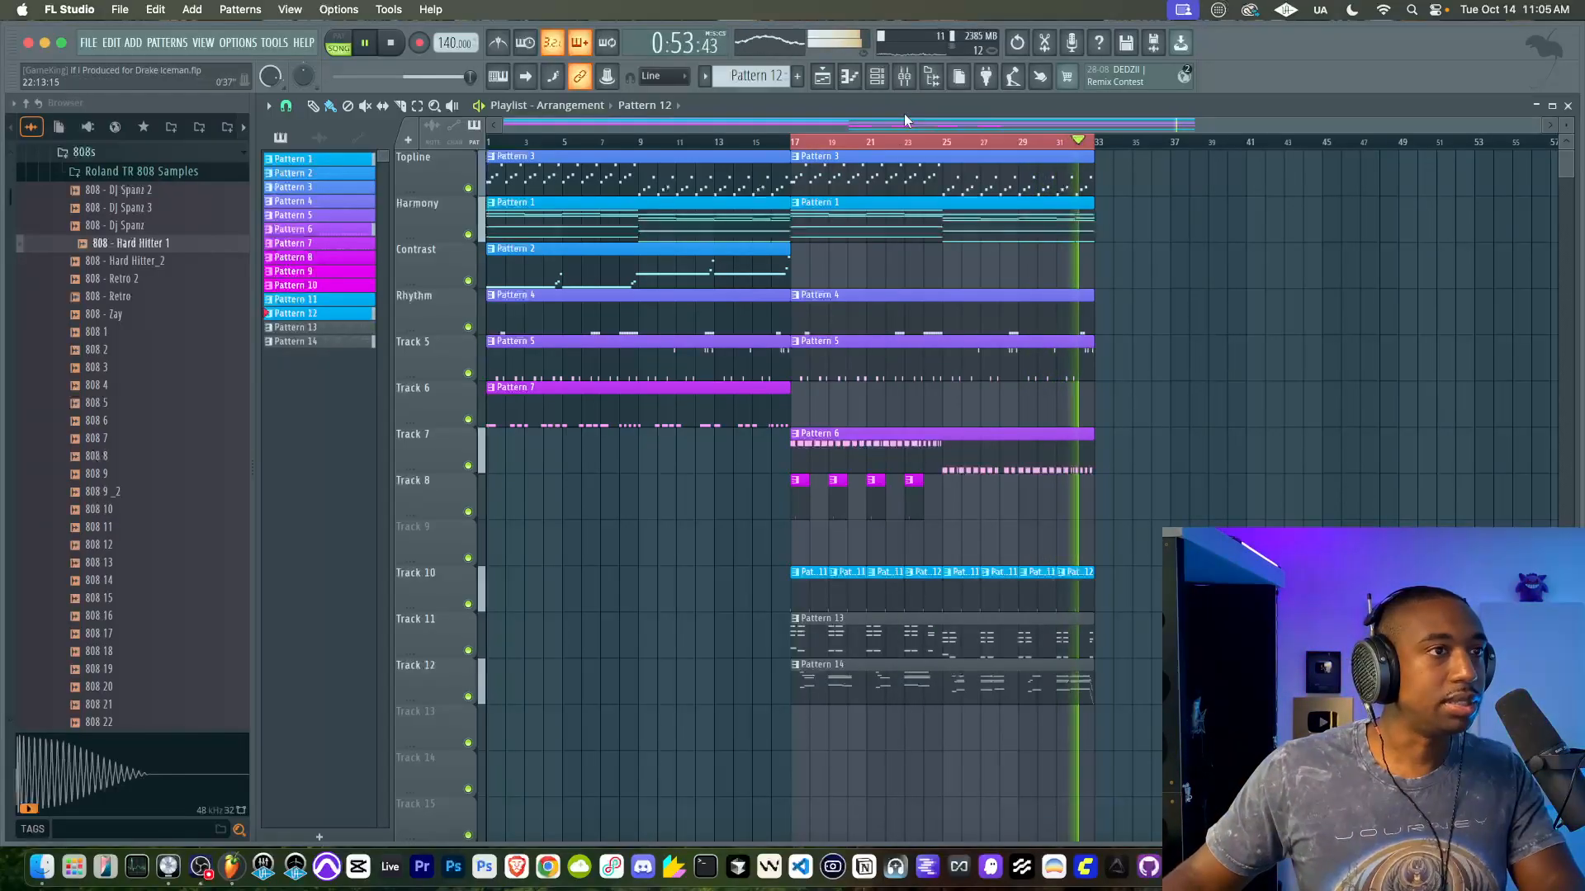
# Step: Add a Classic Metro Open Hat hit on step 25 of Pattern 12
pyautogui.press('F6')
pyautogui.click(1072, 393)
pyautogui.press('F6')
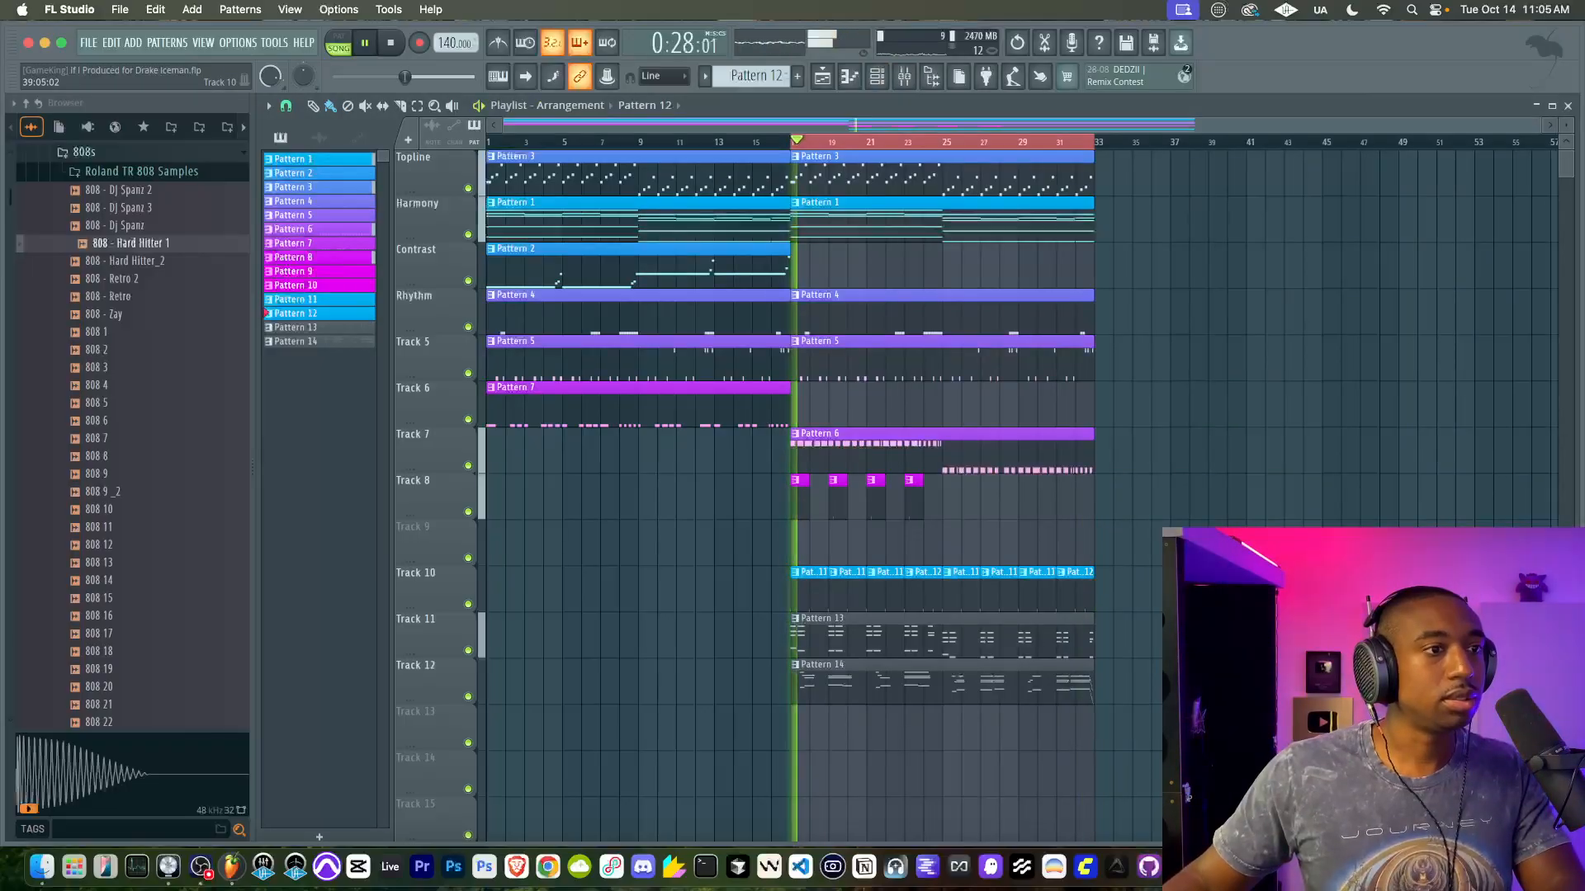
# Step: Record high 808 - Hard Hitter 1 fill notes into Pattern 6 at the ends of bars 8 and 16
pyautogui.click(876, 80)
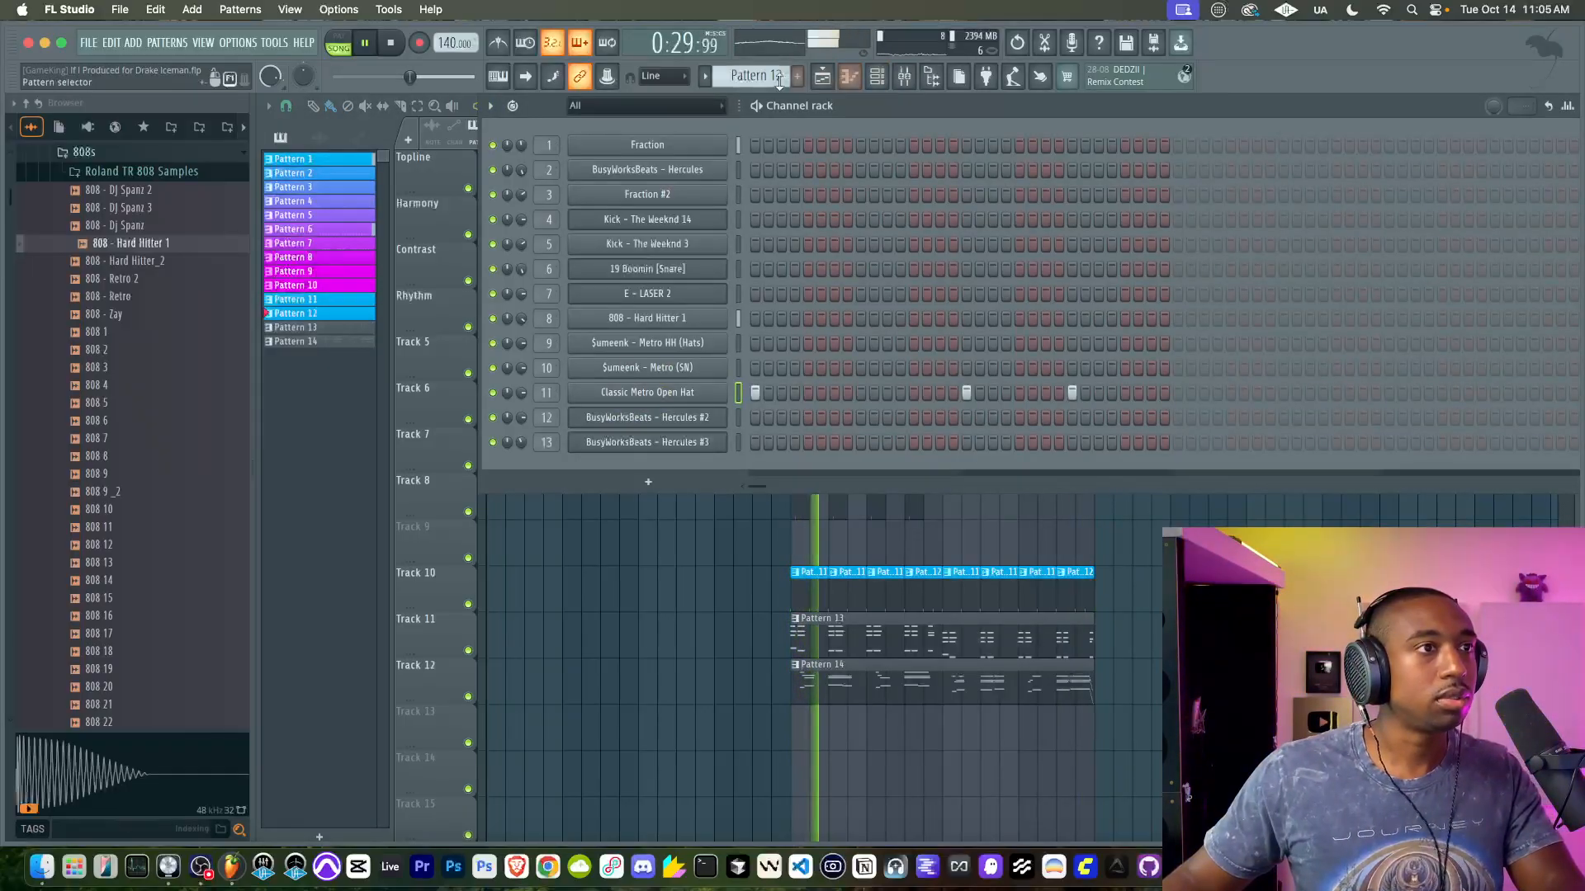
pyautogui.scroll(-2, 769, 76)
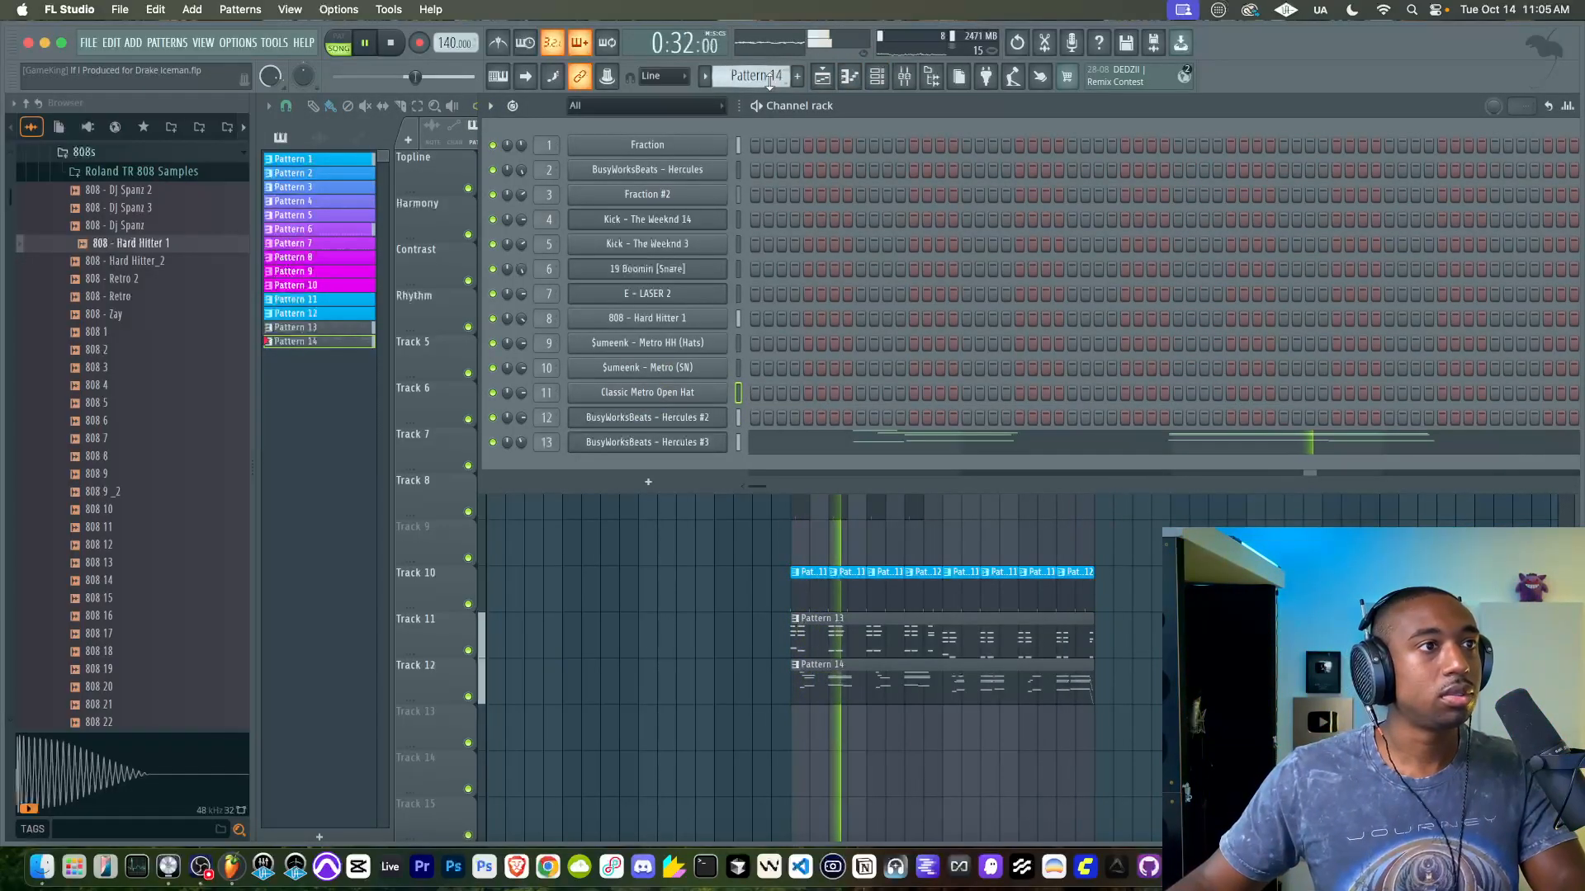
pyautogui.rightClick(737, 541)
pyautogui.doubleClick(850, 438)
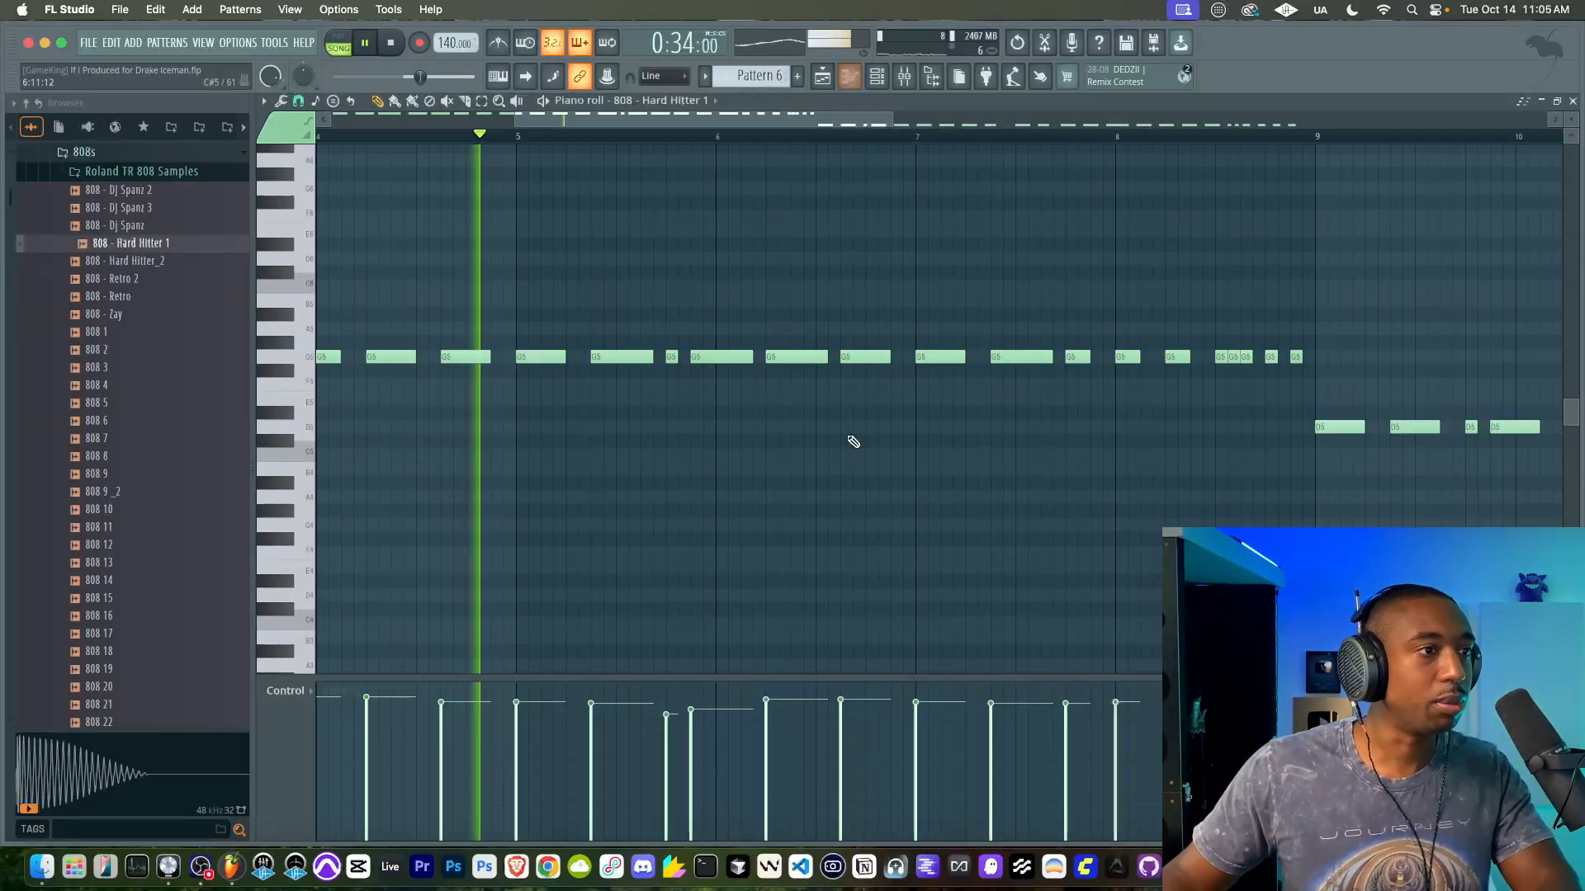
pyautogui.hscroll(-5, 679, 377)
pyautogui.scroll(1, 679, 377)
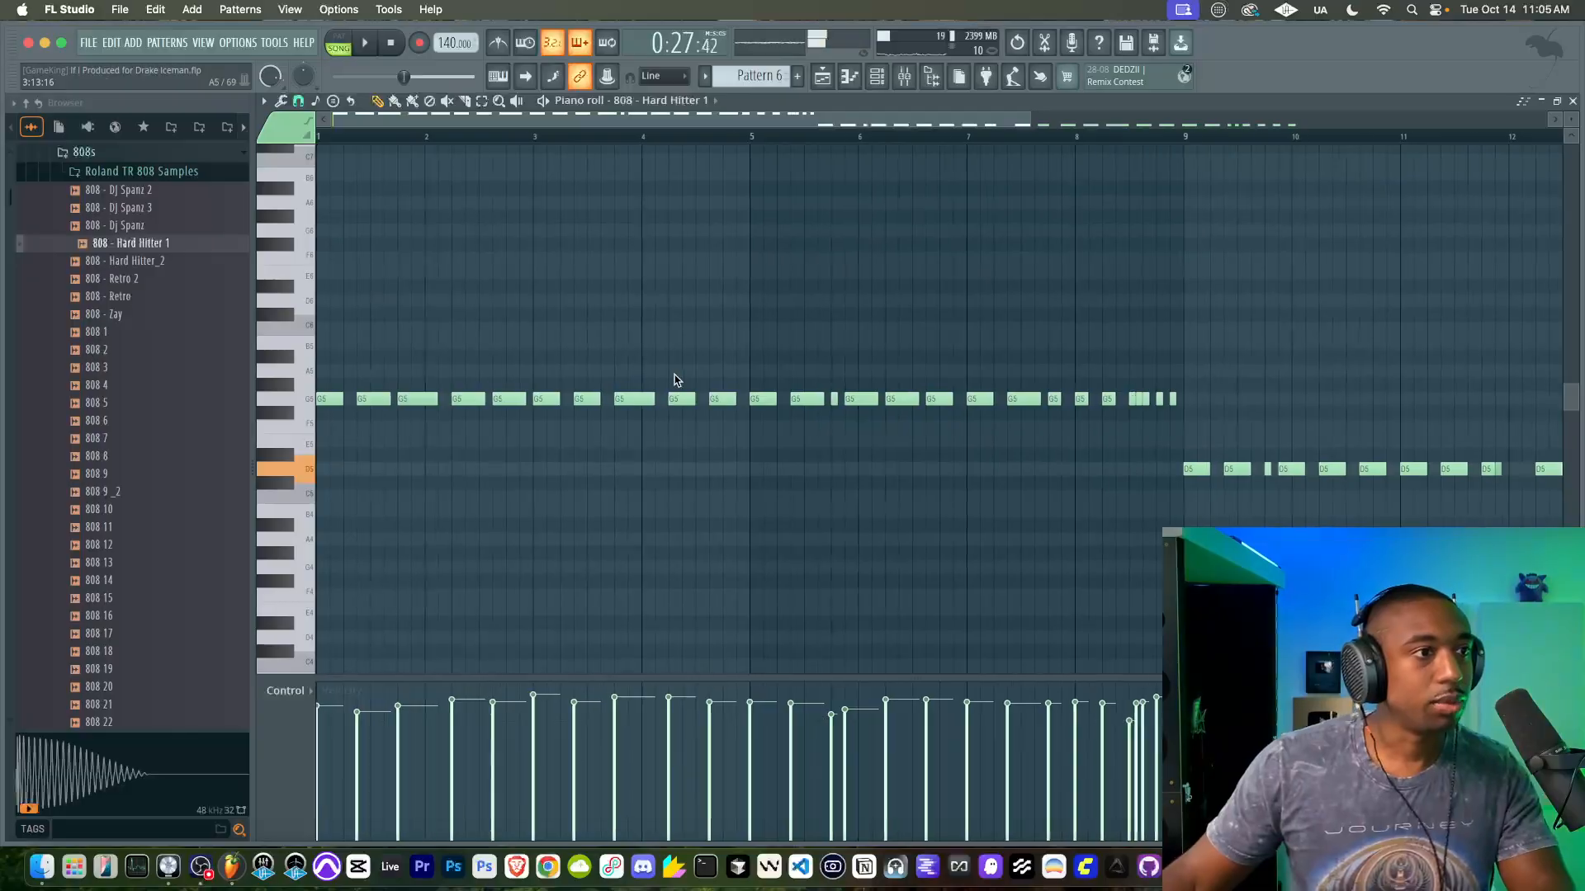
pyautogui.scroll(-3, 676, 381)
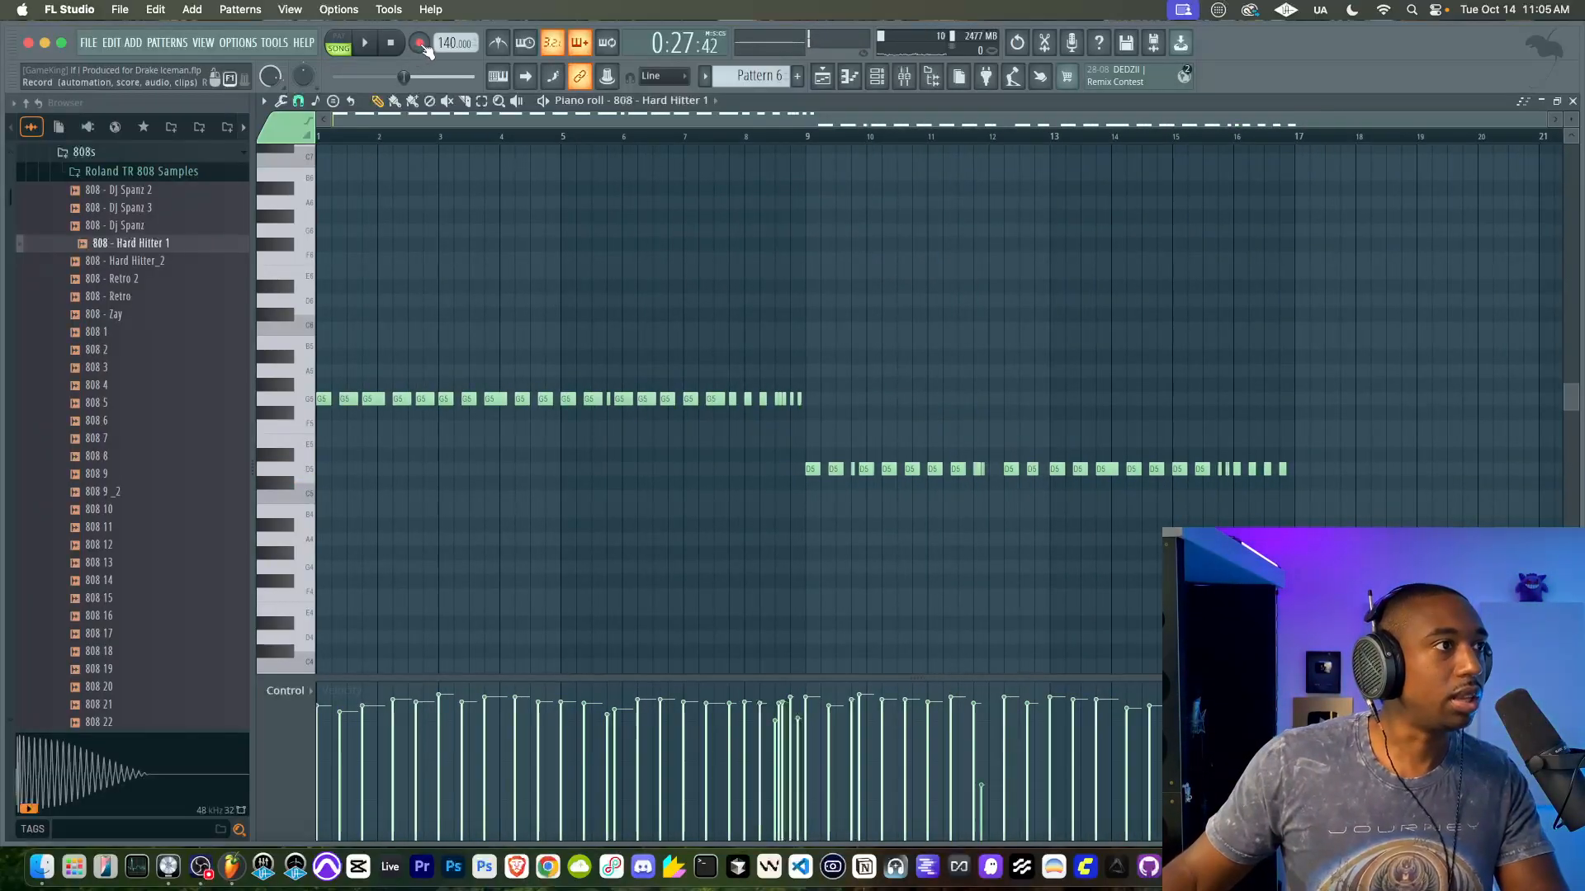
pyautogui.press('space')
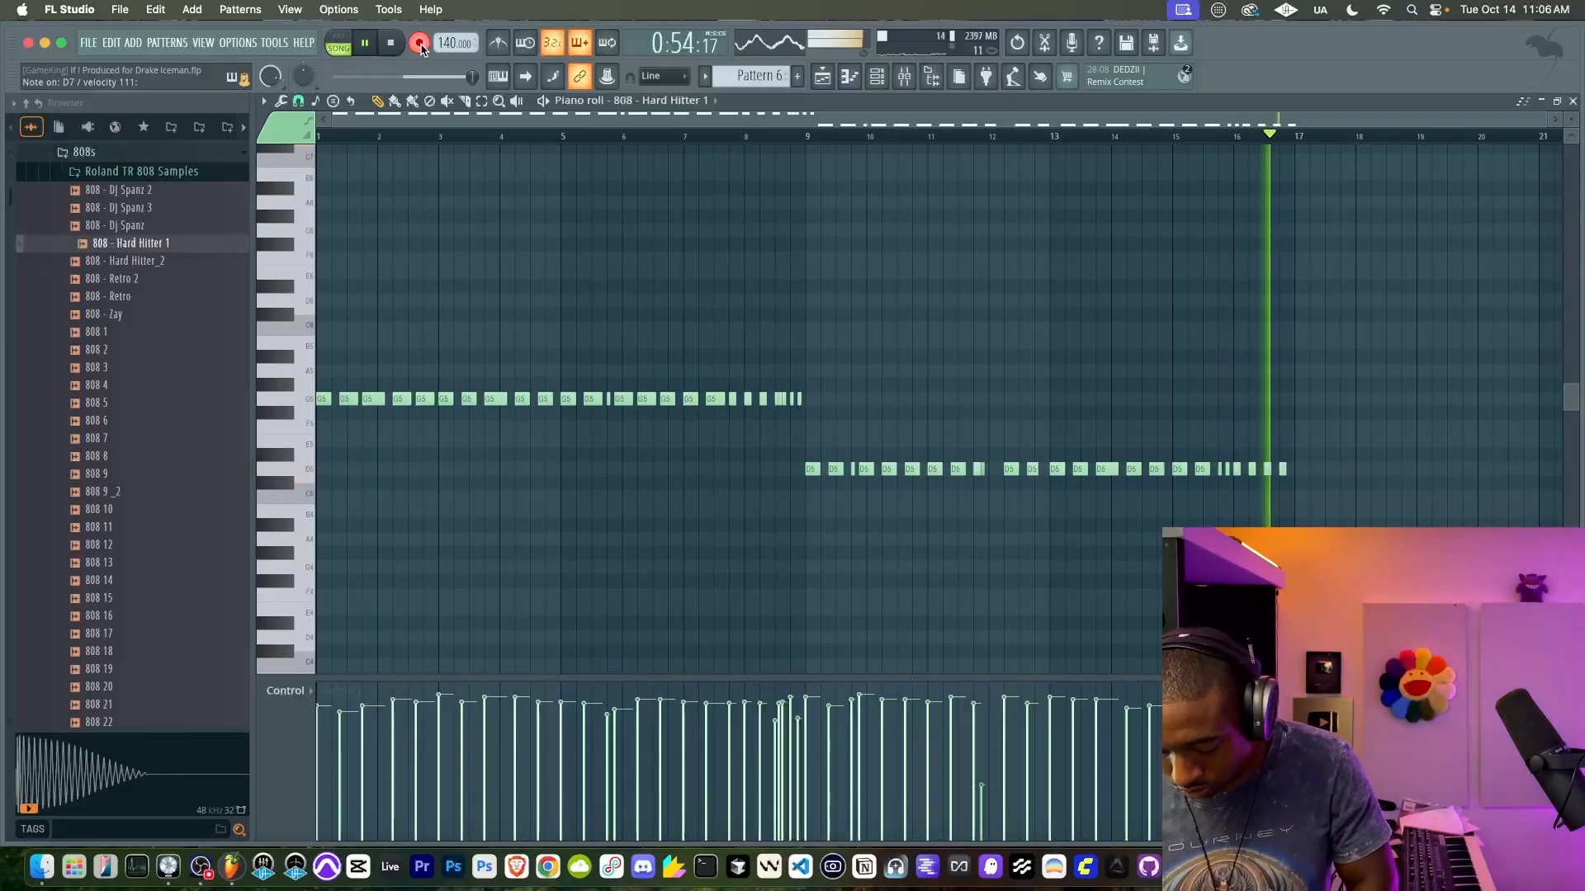
pyautogui.press('space')
pyautogui.press('space')
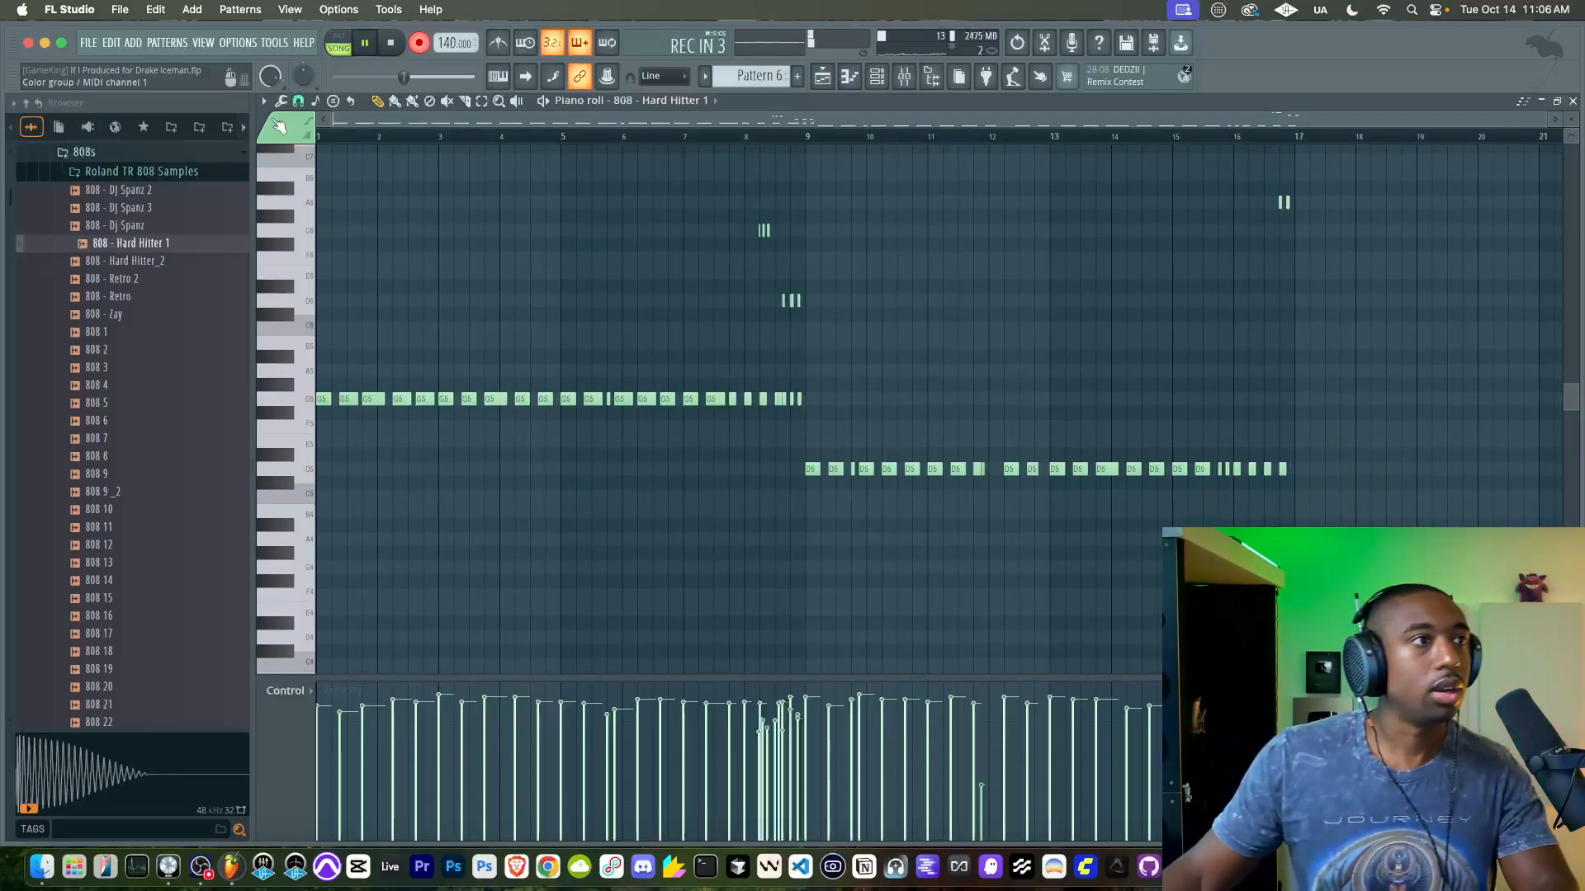
# Step: Delete the older low G5 and D5 notes that overlap the new fills at the ends of bars 8 and 16
pyautogui.moveTo(834, 368); pyautogui.dragTo(761, 402)
pyautogui.press('Delete')
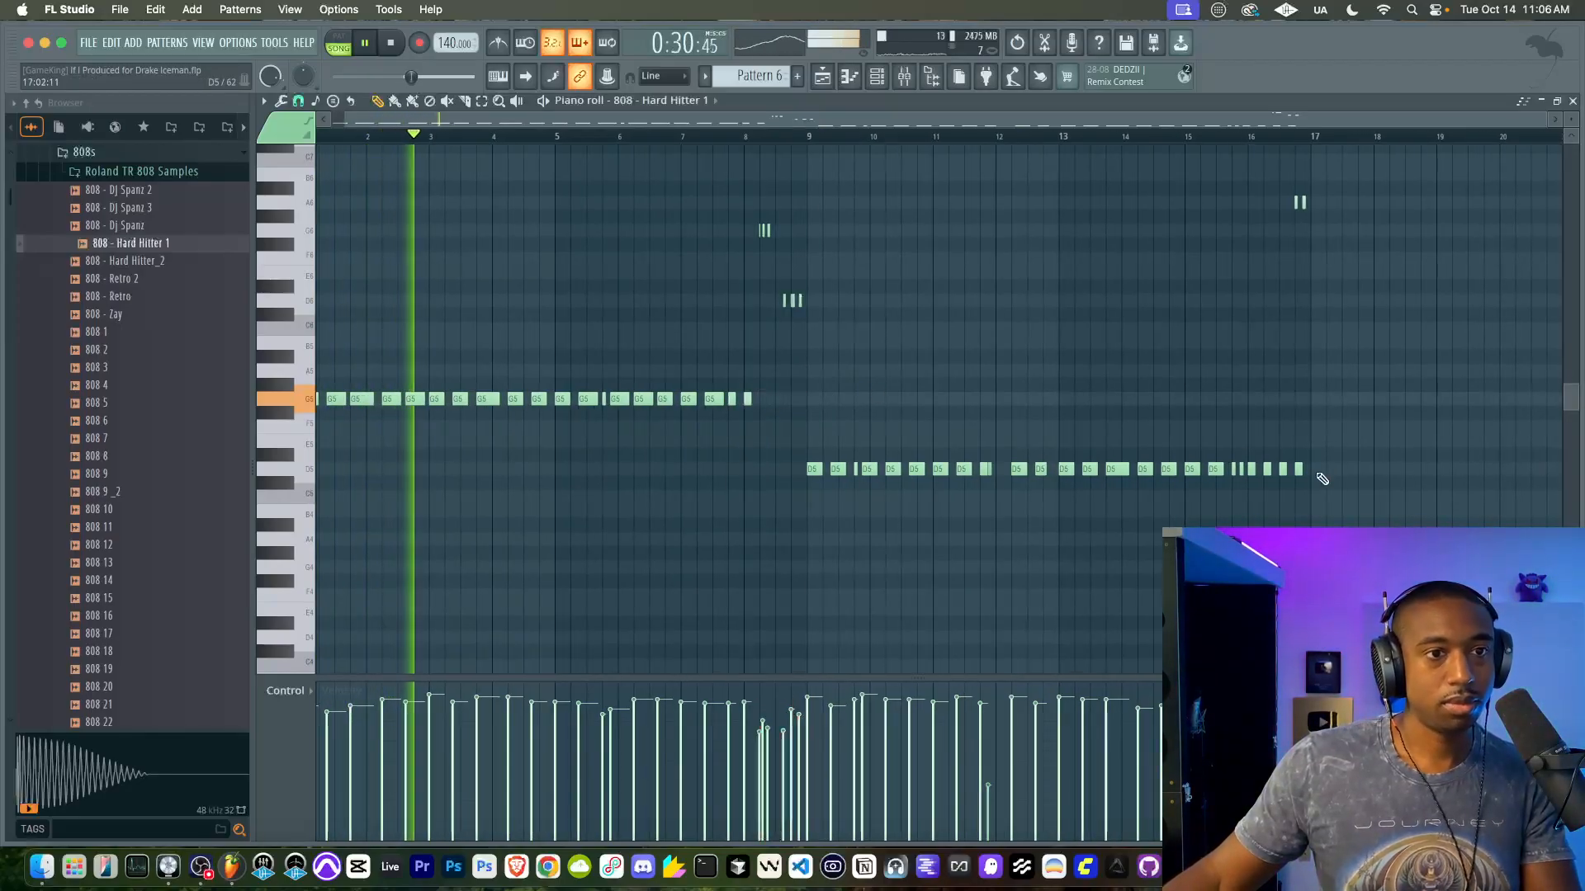
pyautogui.scroll(4, 1317, 471)
pyautogui.scroll(-3, 1330, 421)
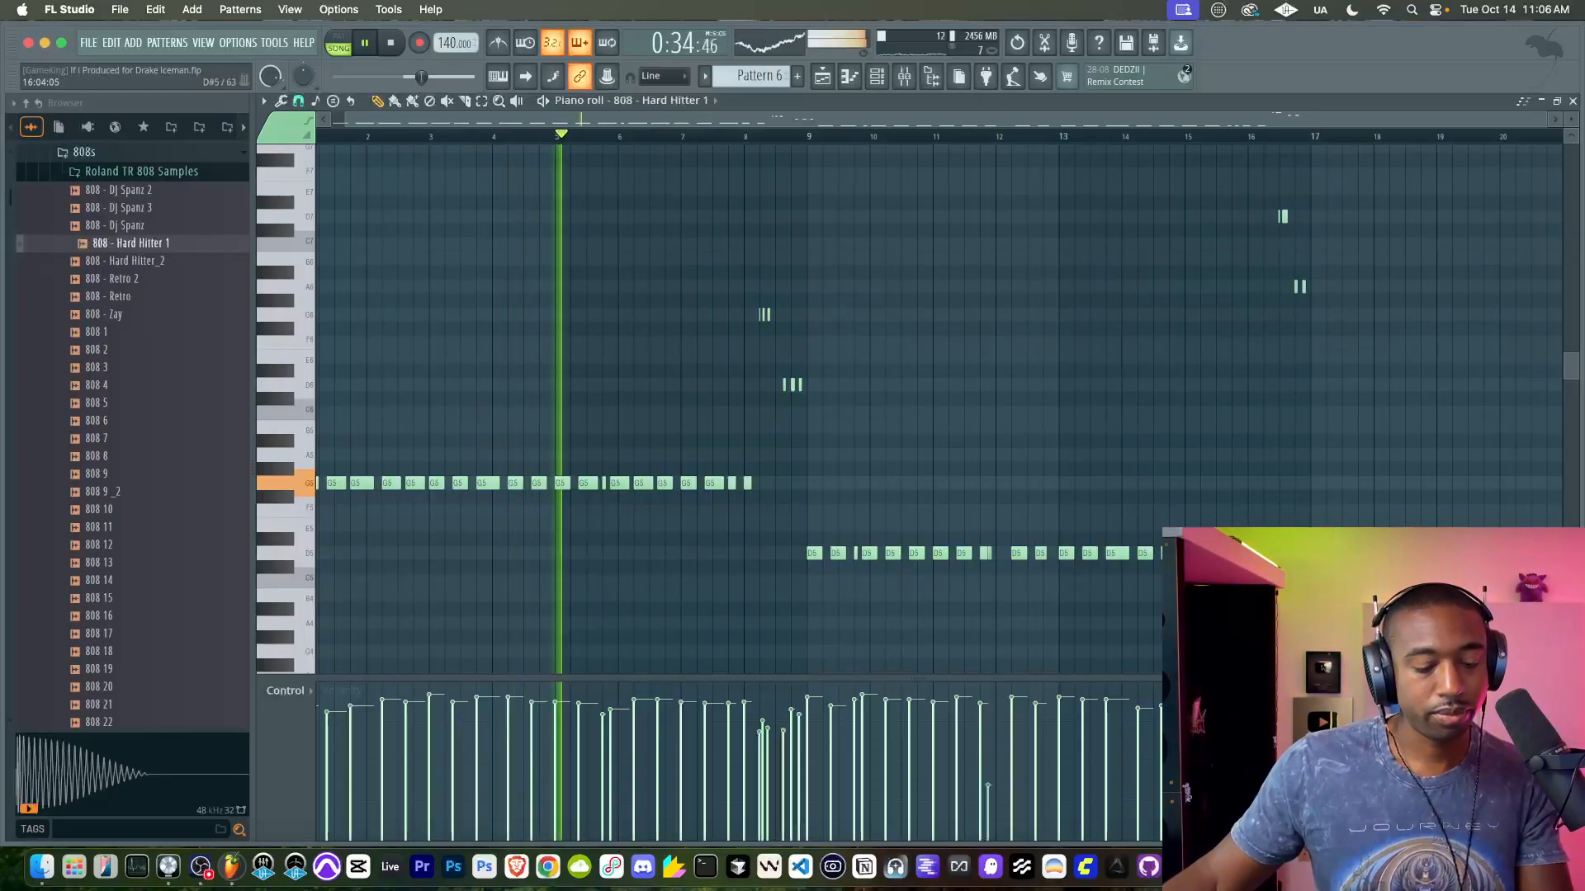
# Step: Try quantizing the new 808 fills with a 1/3 beat snap and moving a D7 note in bar 16, and undo both
pyautogui.press('super+z')
pyautogui.click(299, 100)
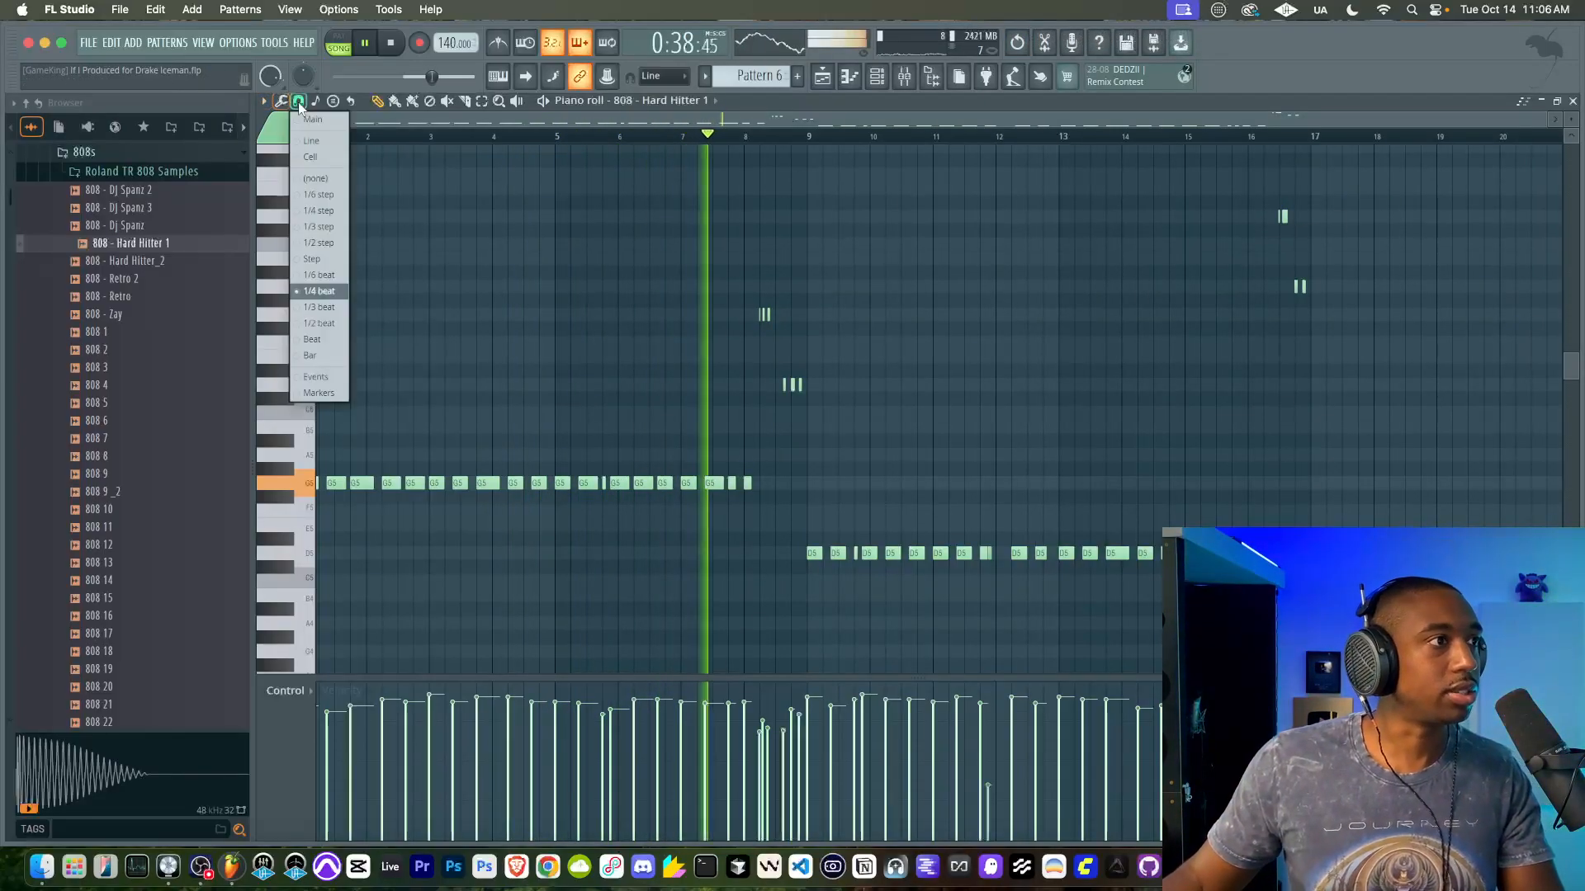
pyautogui.click(335, 307)
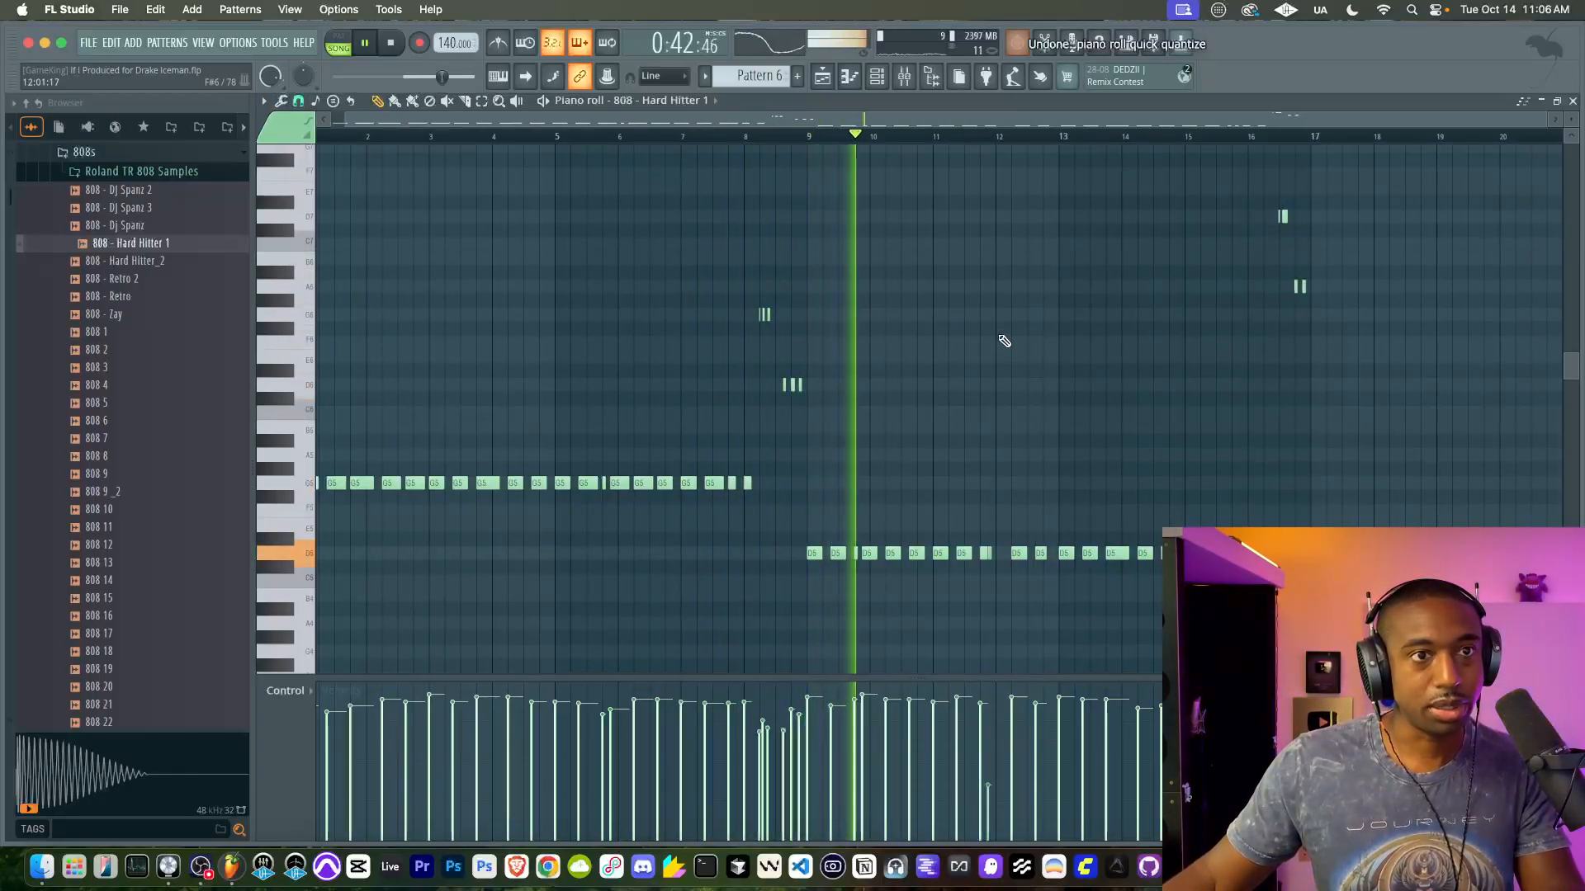
pyautogui.keyDown('ctrl'); pyautogui.scroll(3, 1339, 224); pyautogui.keyUp('ctrl')
pyautogui.keyDown('ctrl'); pyautogui.scroll(5, 1227, 234); pyautogui.keyUp('ctrl')
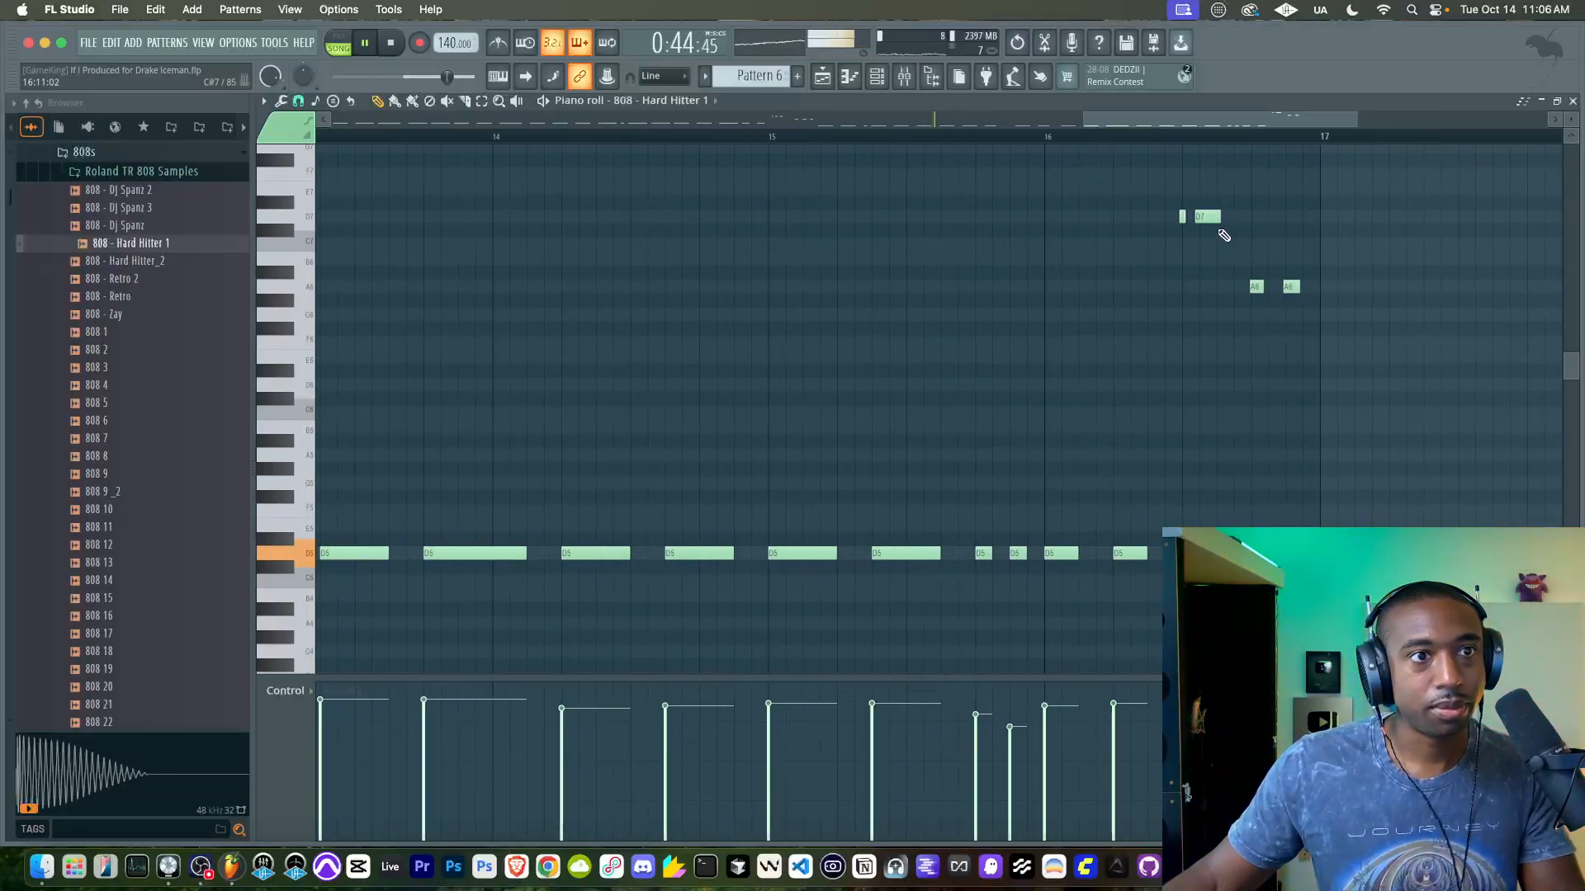
pyautogui.moveTo(1202, 214); pyautogui.dragTo(1230, 219)
pyautogui.press('super+z')
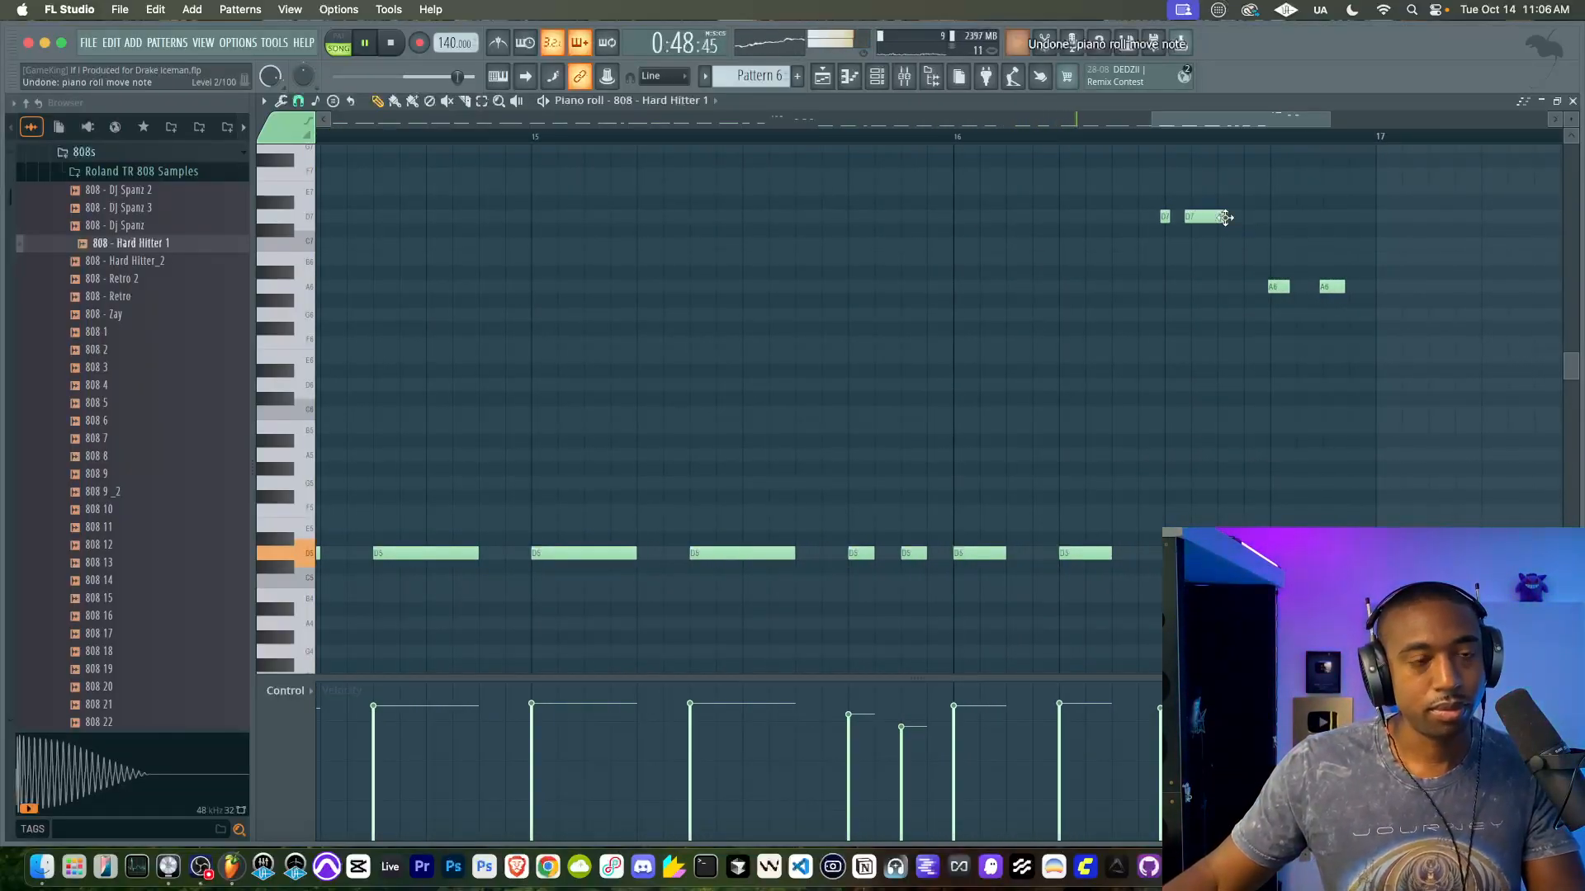
# Step: Align the 808 fills in bars 8 and 16 to the grid as one-step notes, with three adjacent D7 notes in bar 16
pyautogui.hscroll(-10, 1090, 348)
pyautogui.keyDown('ctrl'); pyautogui.scroll(-2, 1091, 348); pyautogui.keyUp('ctrl')
pyautogui.hscroll(-10, 661, 357)
pyautogui.keyDown('ctrl'); pyautogui.scroll(-2, 661, 357); pyautogui.keyUp('ctrl')
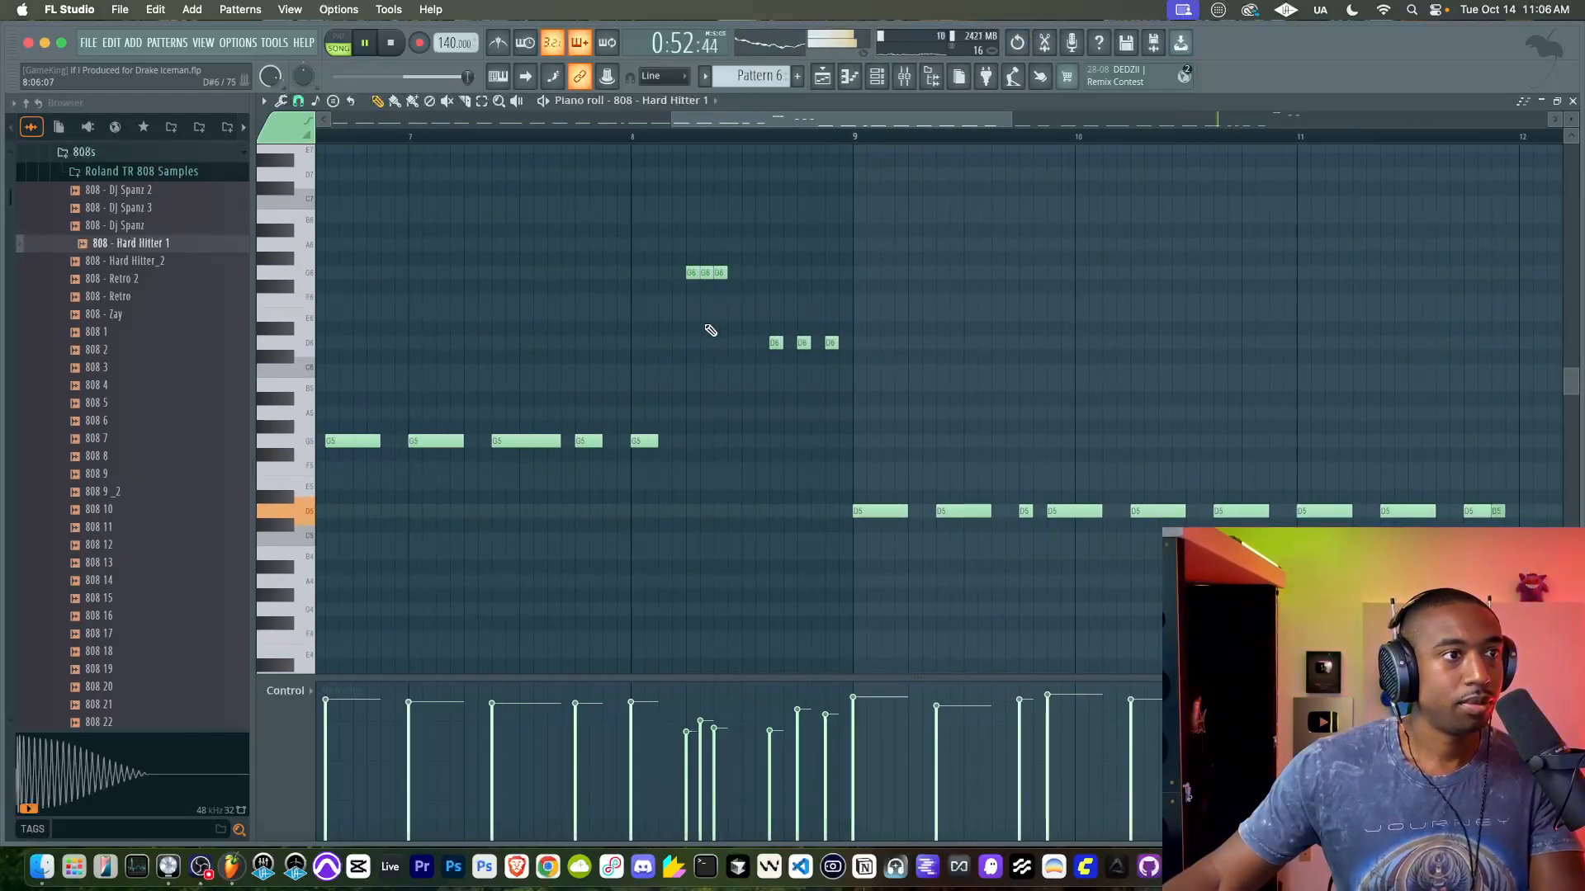
pyautogui.keyDown('ctrl'); pyautogui.scroll(-3, 718, 325); pyautogui.keyUp('ctrl')
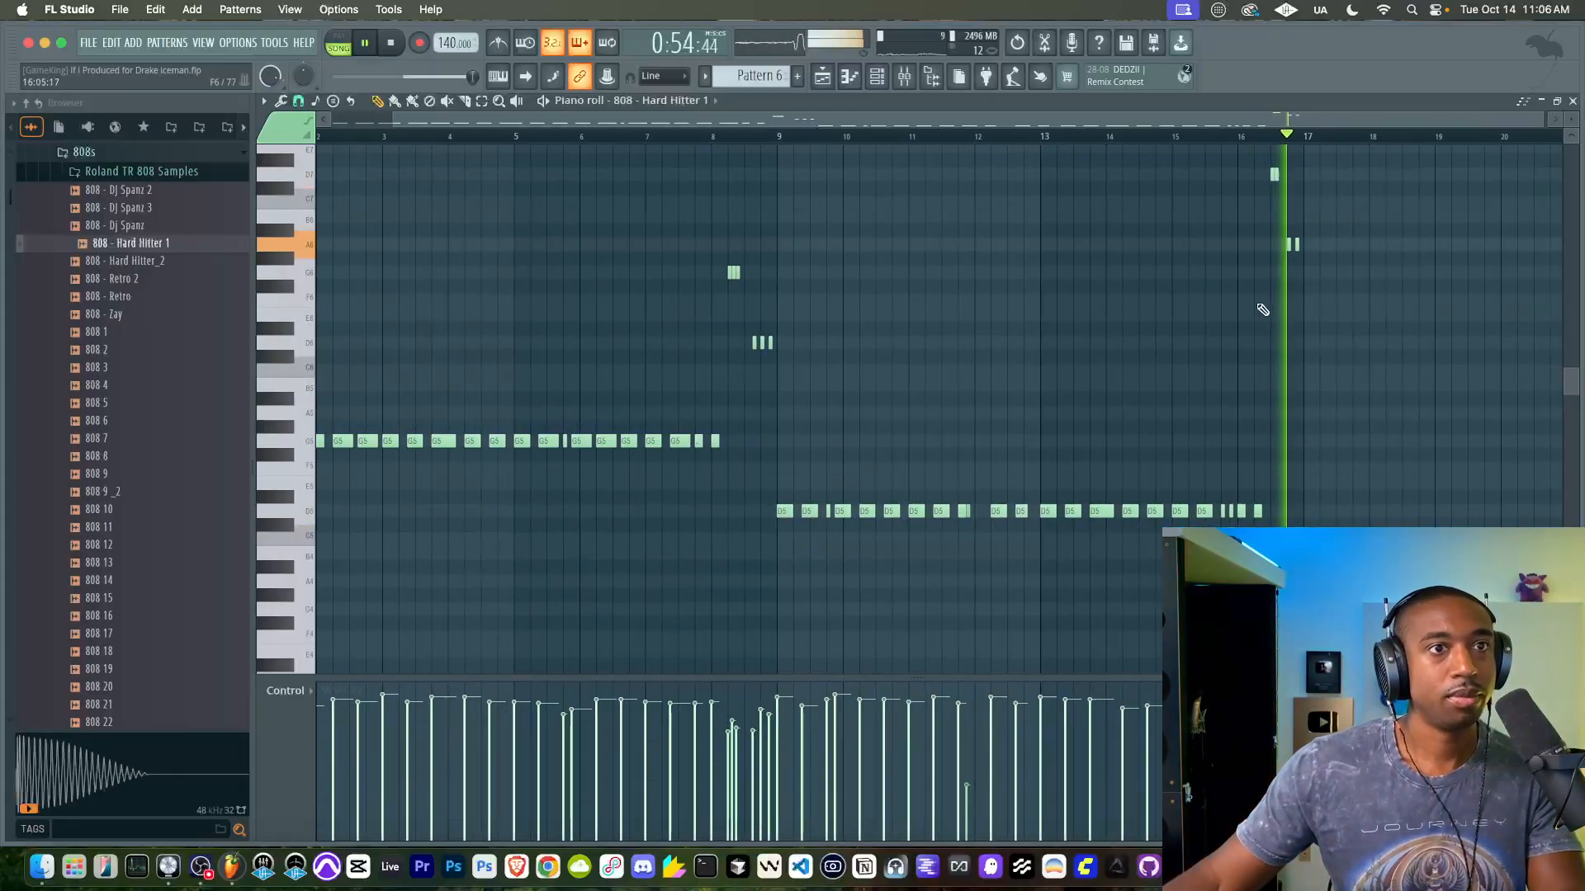
pyautogui.keyDown('ctrl'); pyautogui.scroll(2, 1268, 314); pyautogui.keyUp('ctrl')
pyautogui.keyDown('ctrl'); pyautogui.scroll(2, 1271, 206); pyautogui.keyUp('ctrl')
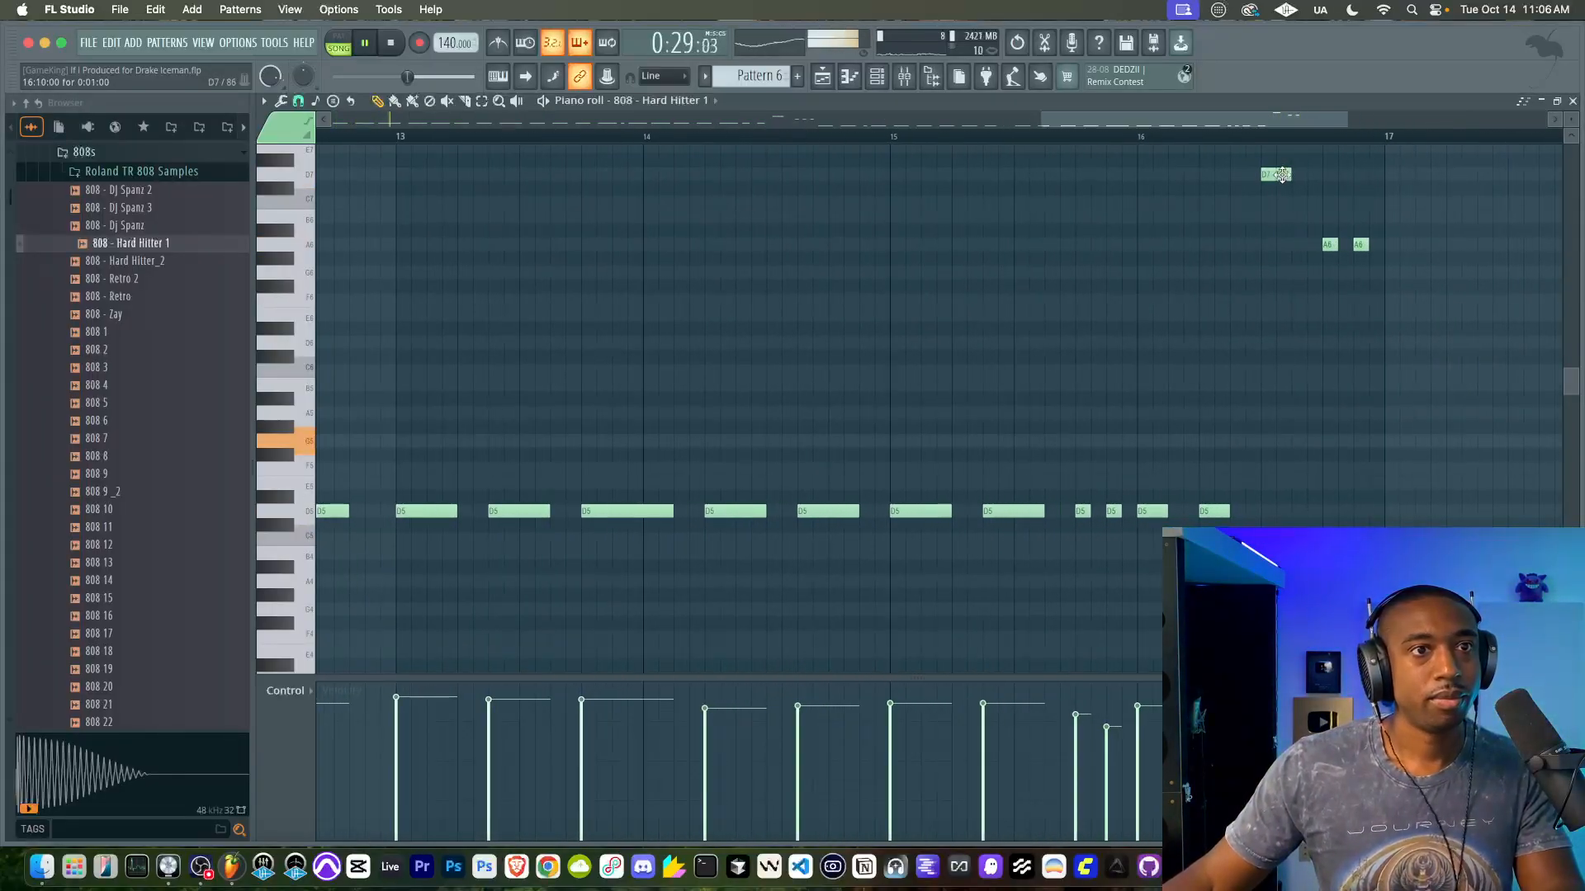
pyautogui.keyDown('ctrl'); pyautogui.scroll(-2, 1289, 174); pyautogui.keyUp('ctrl')
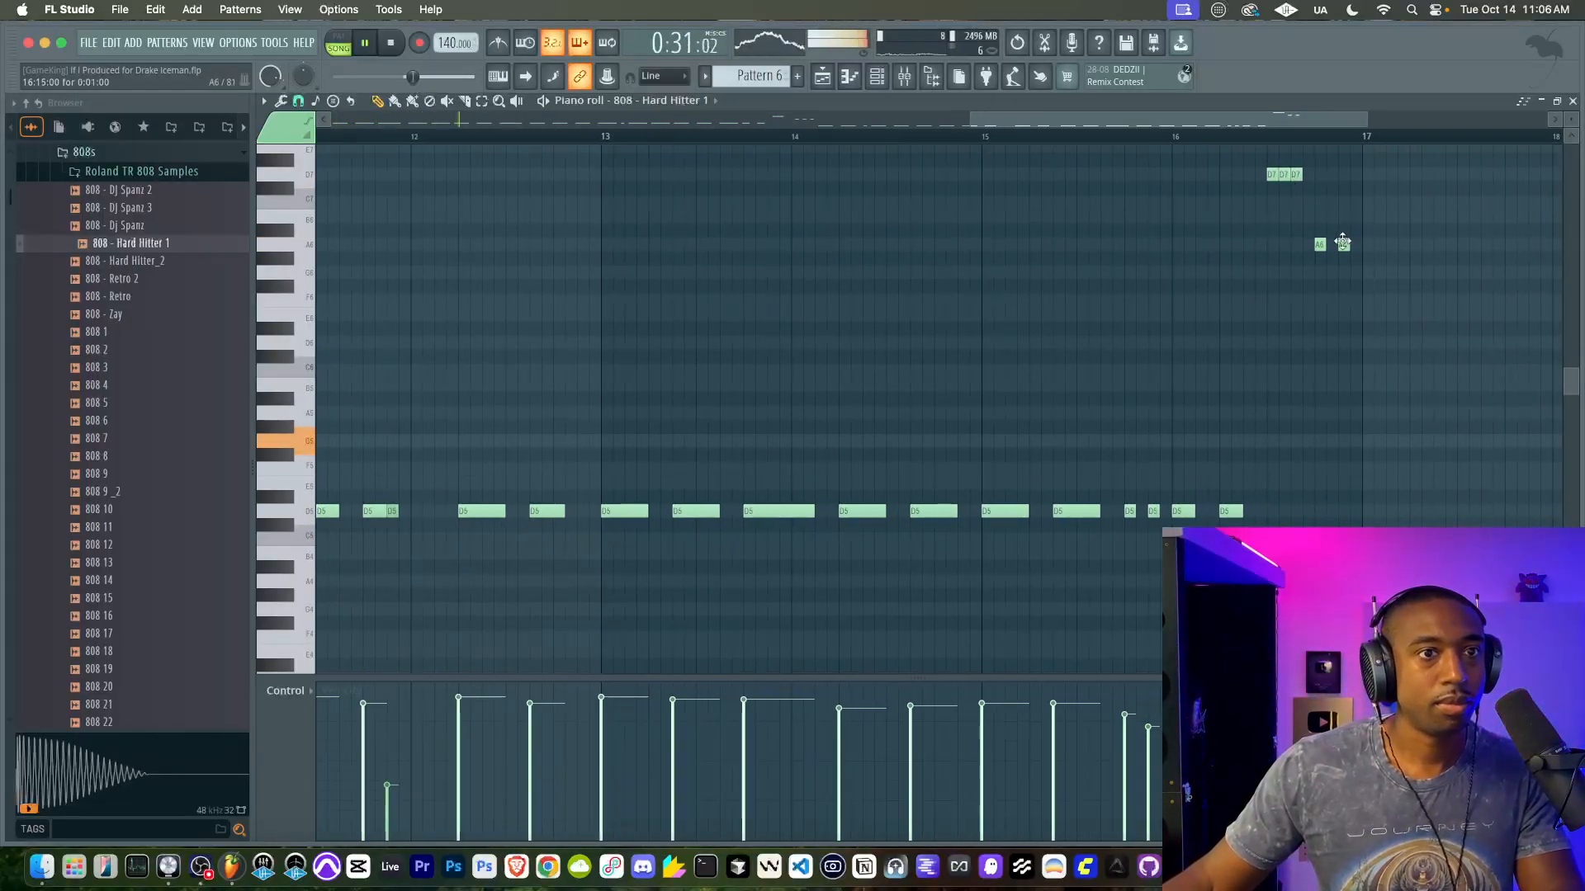
pyautogui.keyDown('ctrl'); pyautogui.scroll(-1, 1341, 243); pyautogui.keyUp('ctrl')
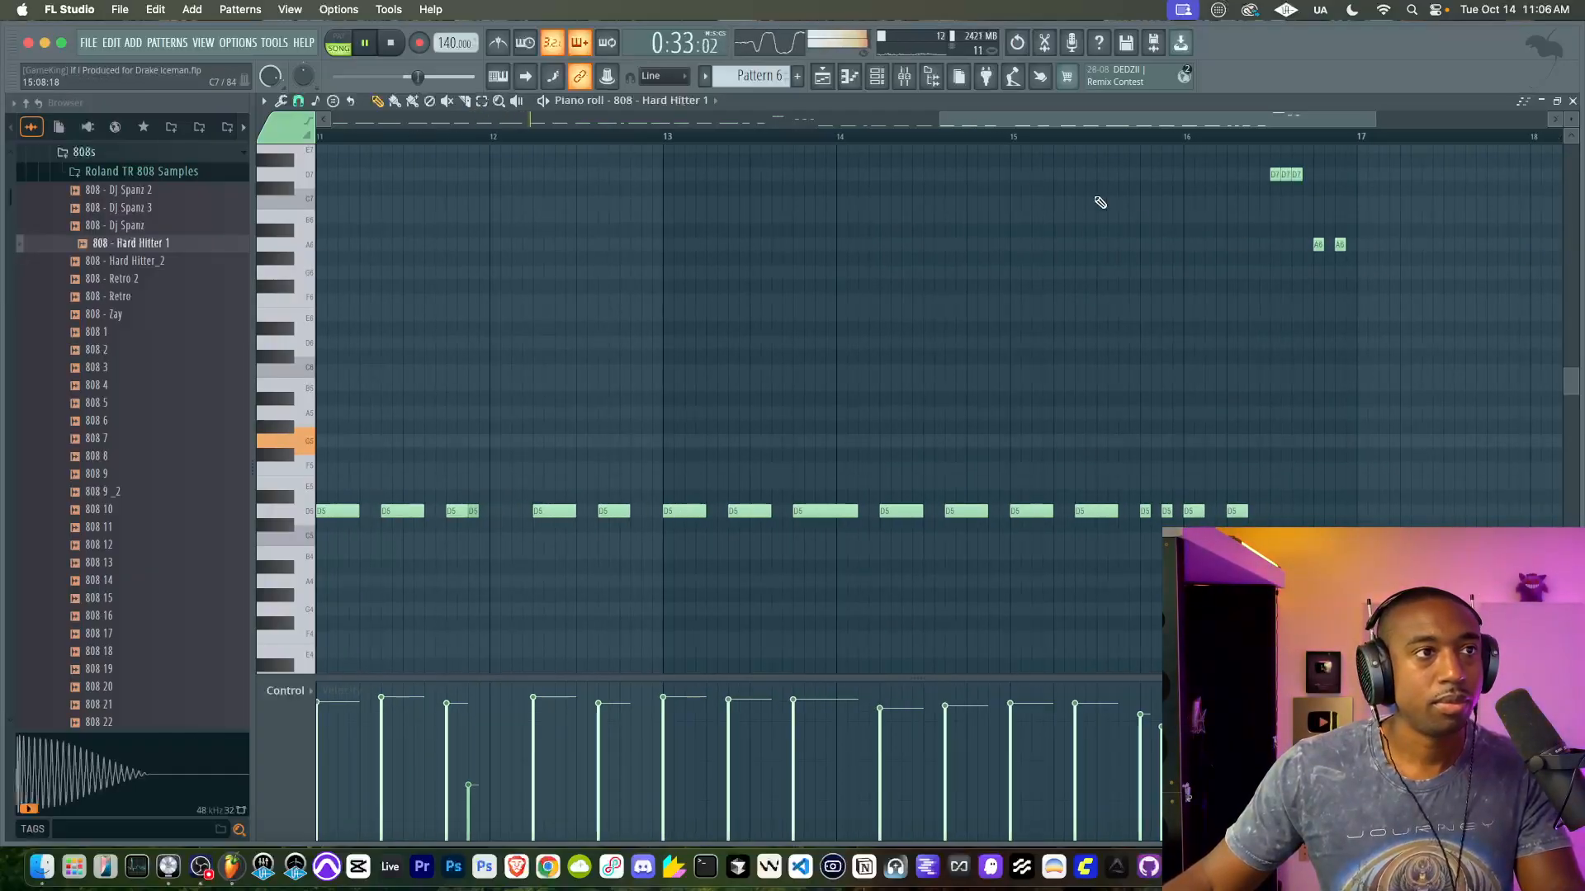
# Step: Shift the Classic Metro Open Hat hits later in Pattern 11, and move those in Pattern 12 to steps 5, 21 and 29
pyautogui.click(878, 79)
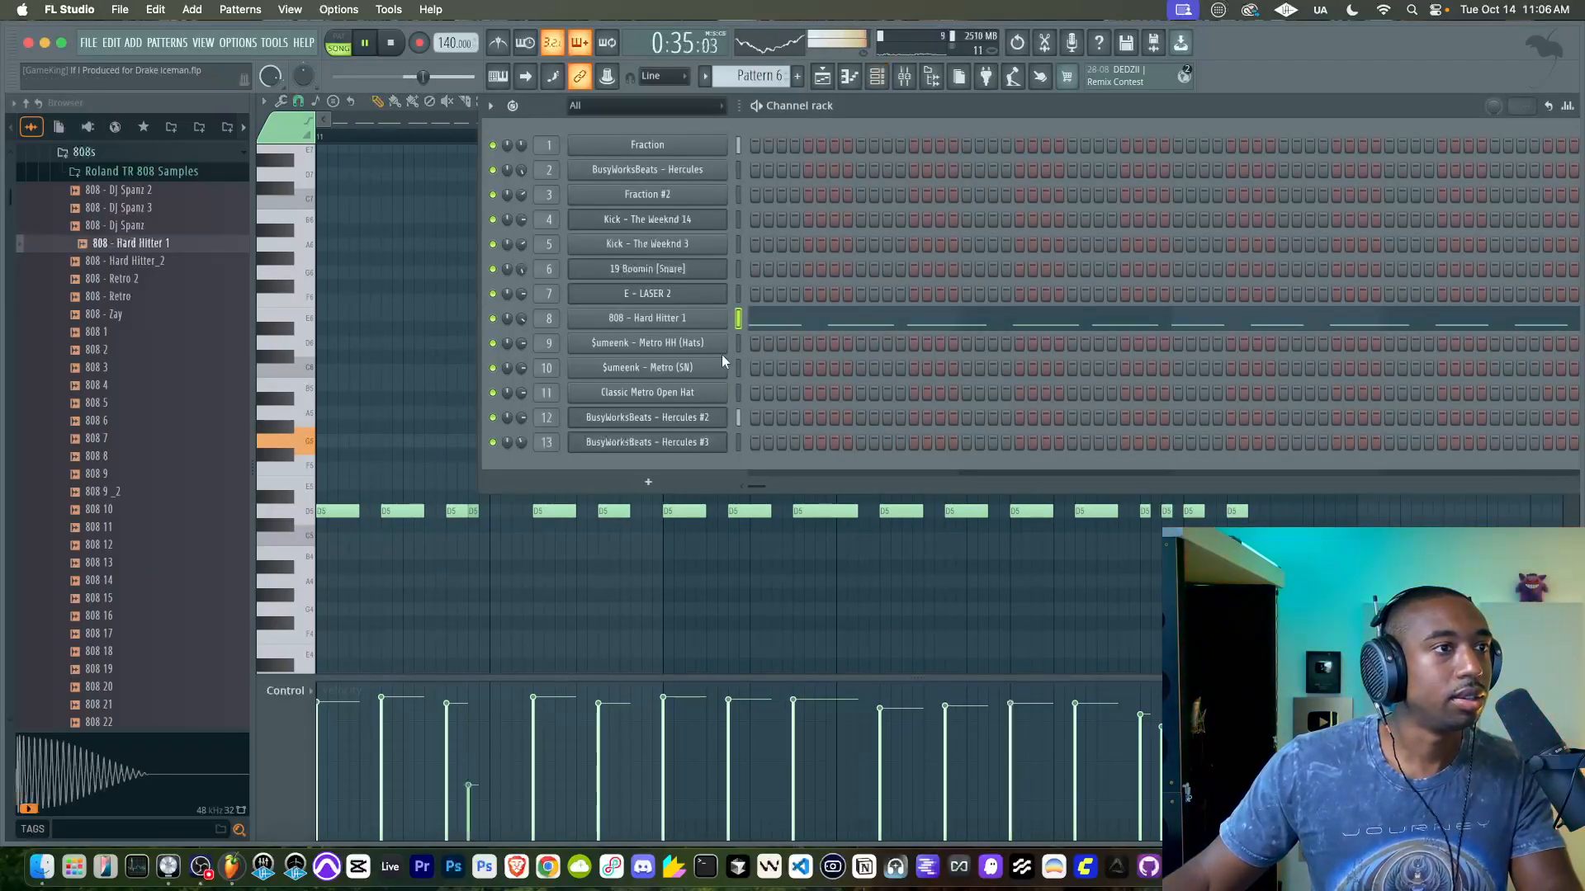
pyautogui.scroll(5, 773, 69)
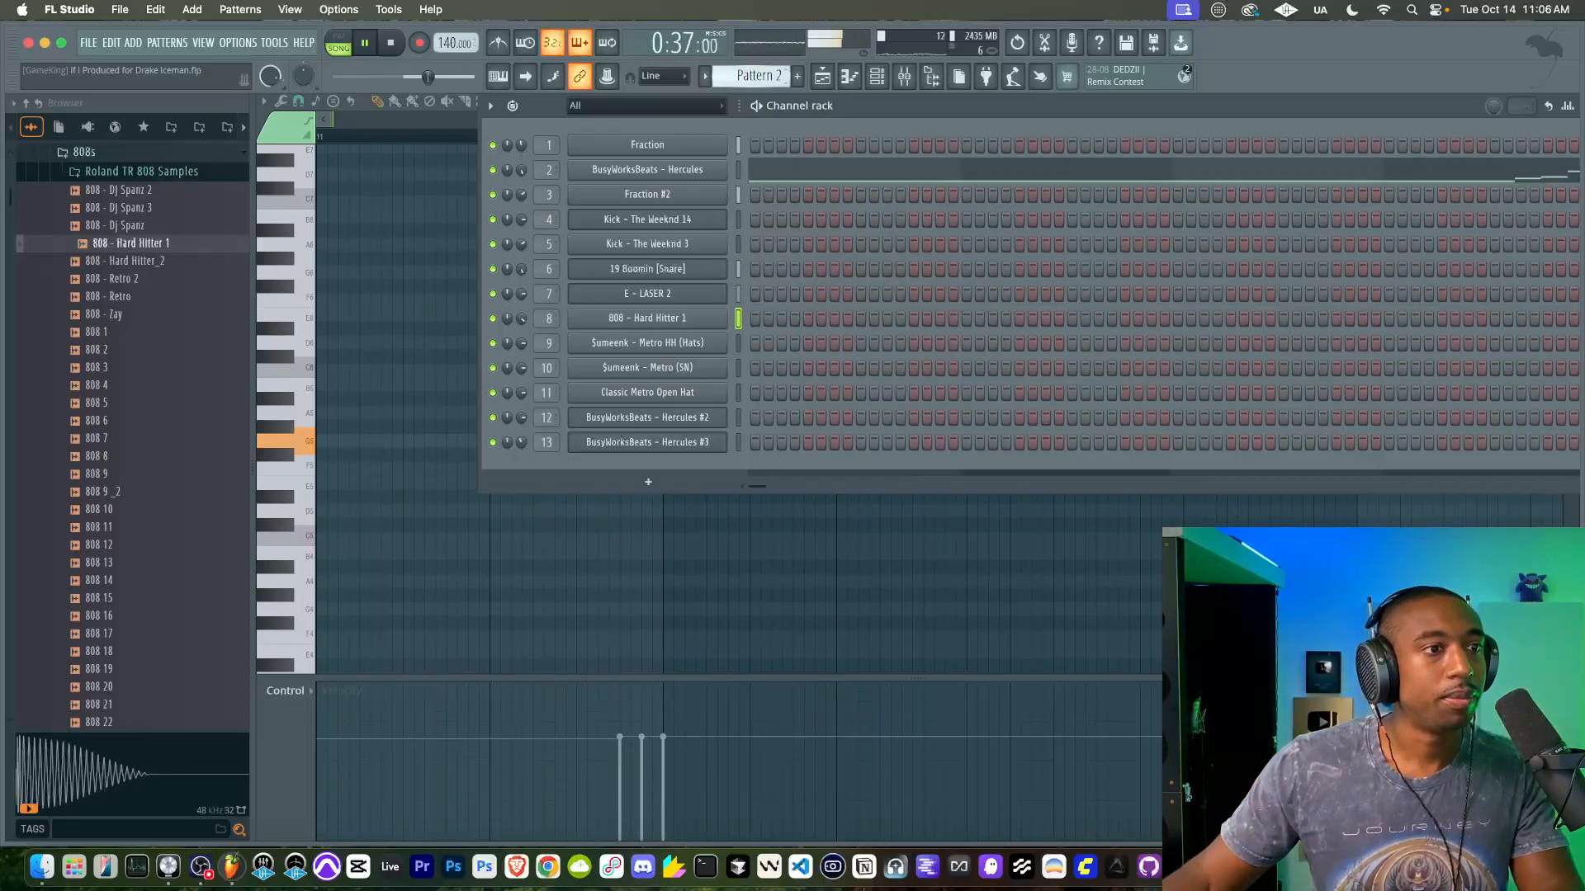
pyautogui.scroll(-8, 756, 75)
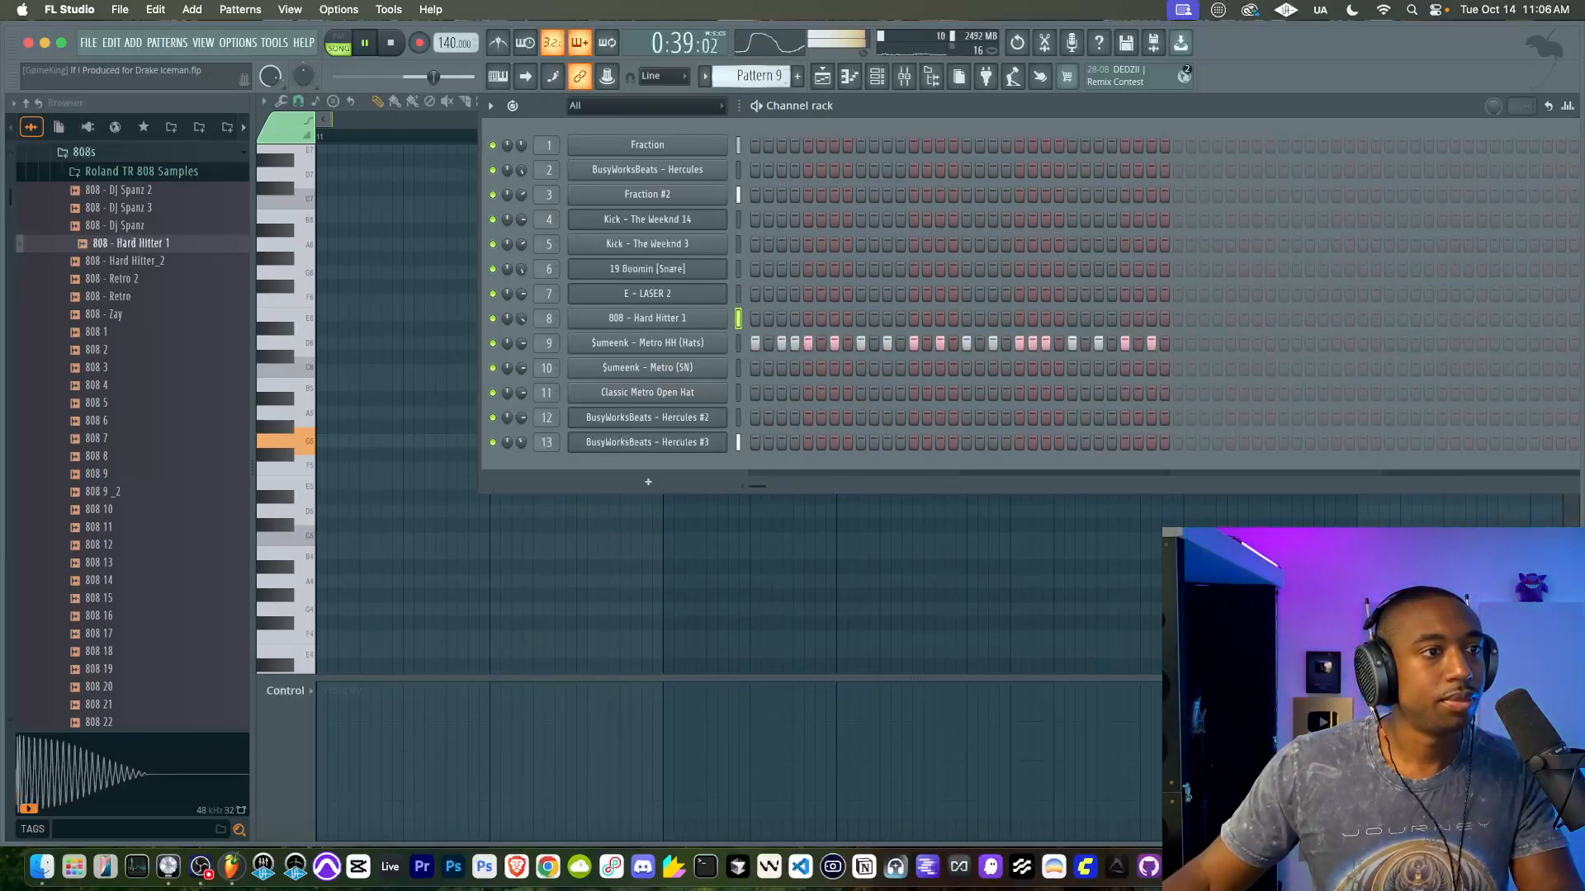
pyautogui.click(701, 395)
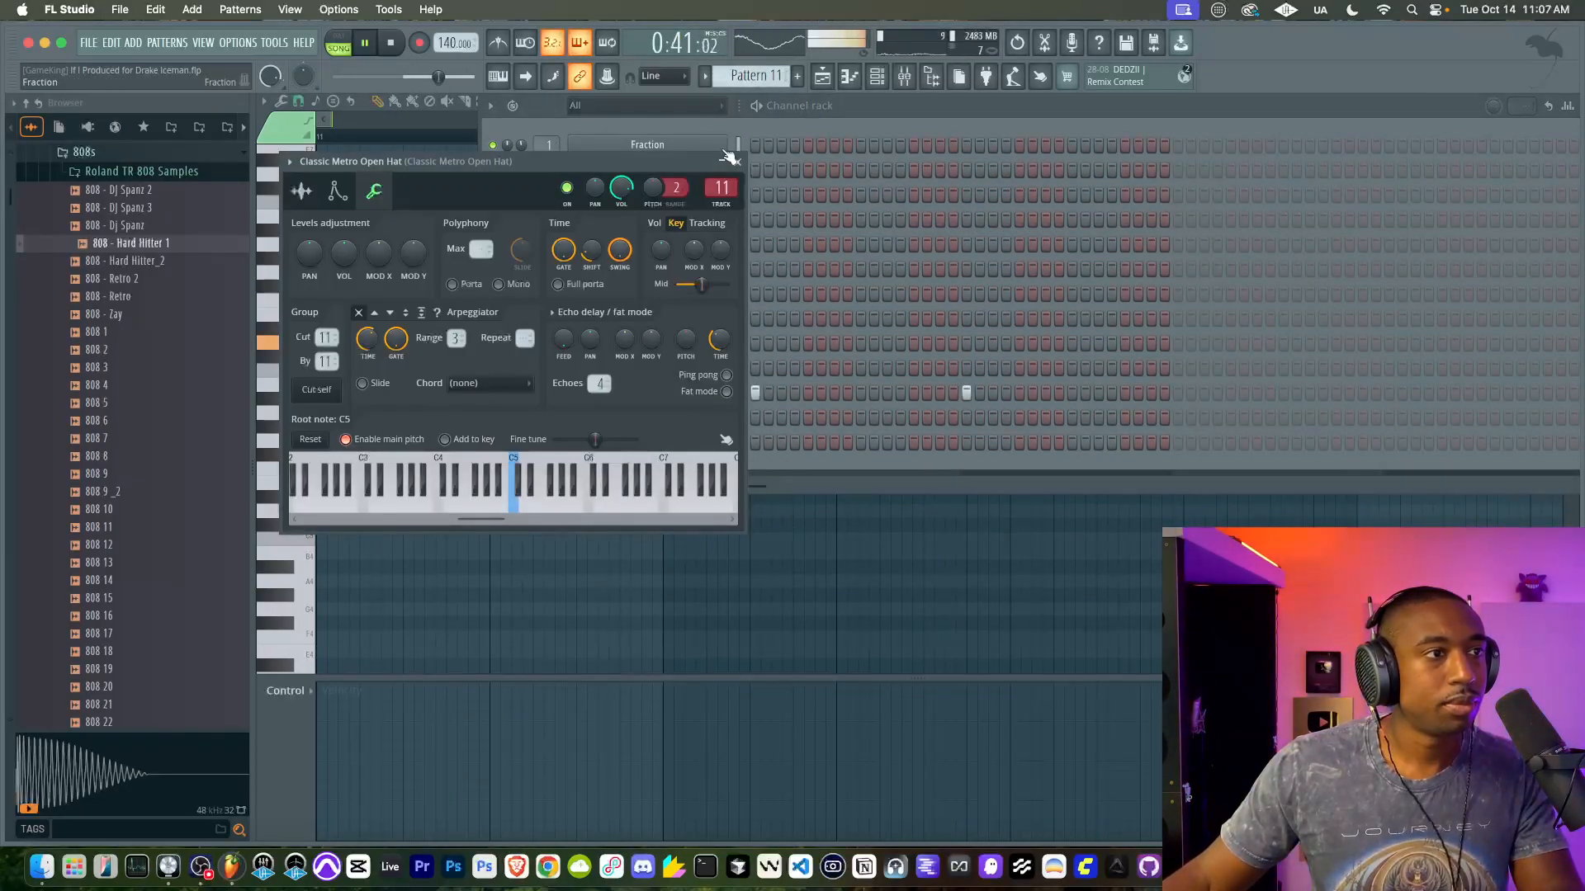
pyautogui.click(738, 161)
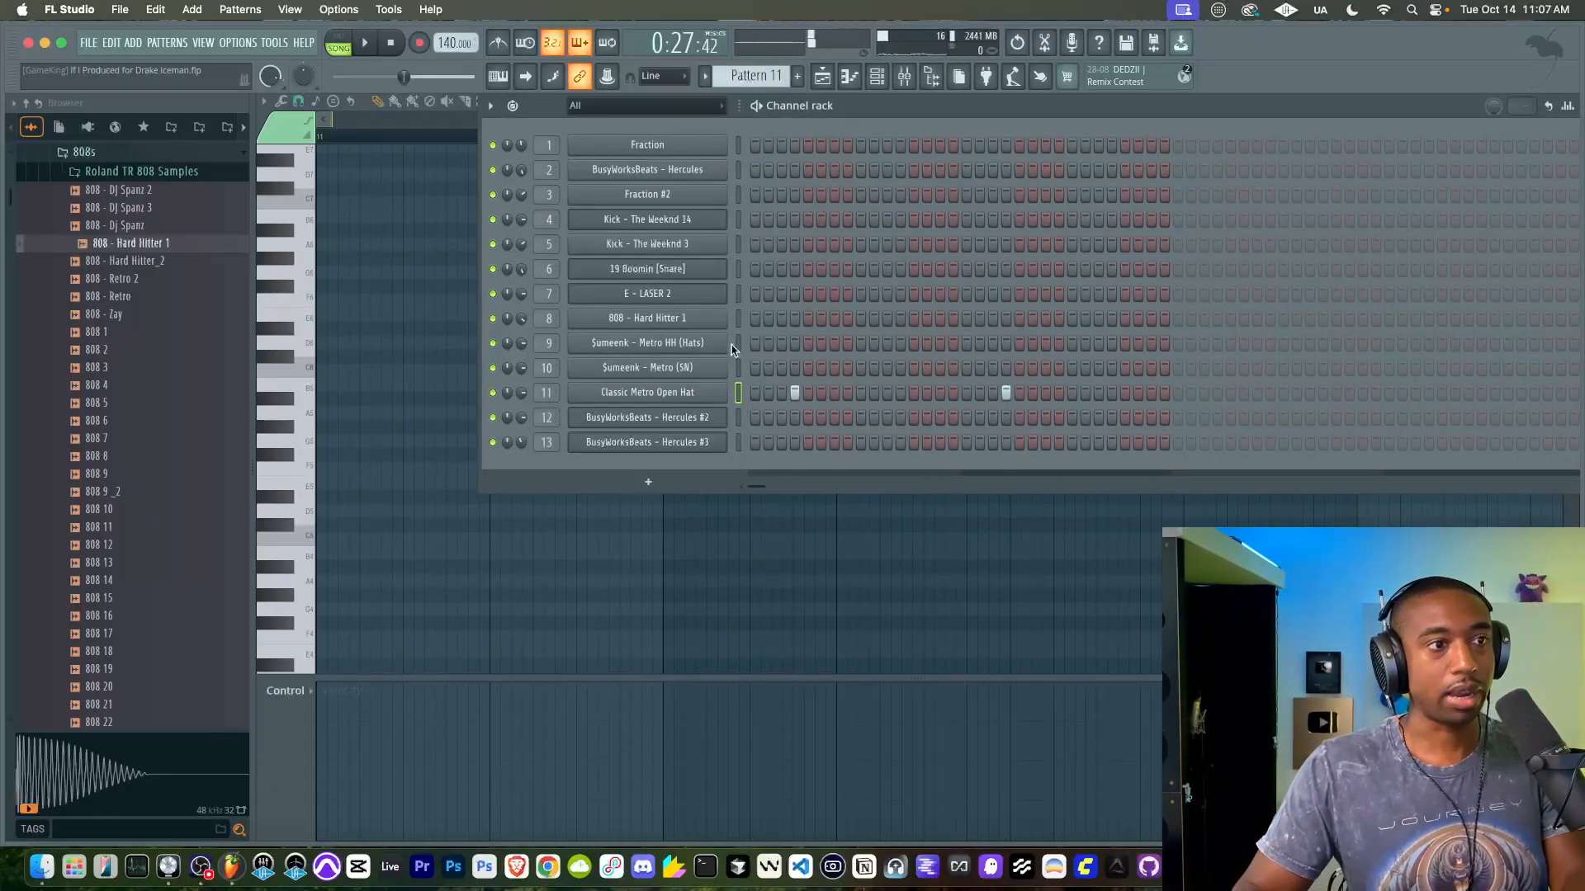
pyautogui.press('space')
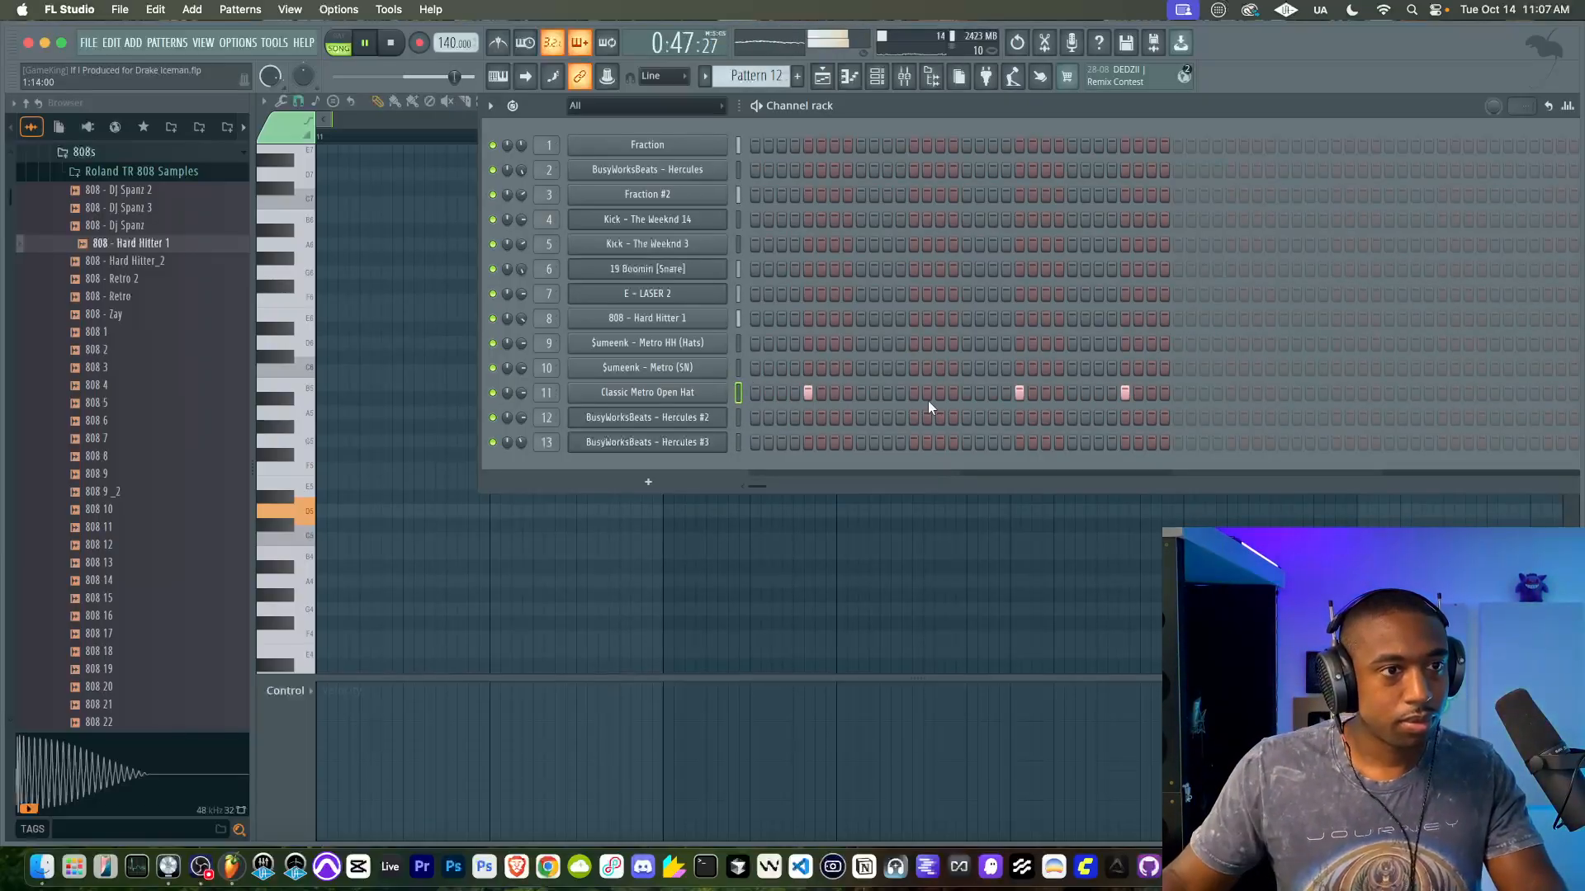
# Step: Select the $umeenk - Metro HH (Hats) channel and switch to the new empty Pattern 16
pyautogui.click(825, 78)
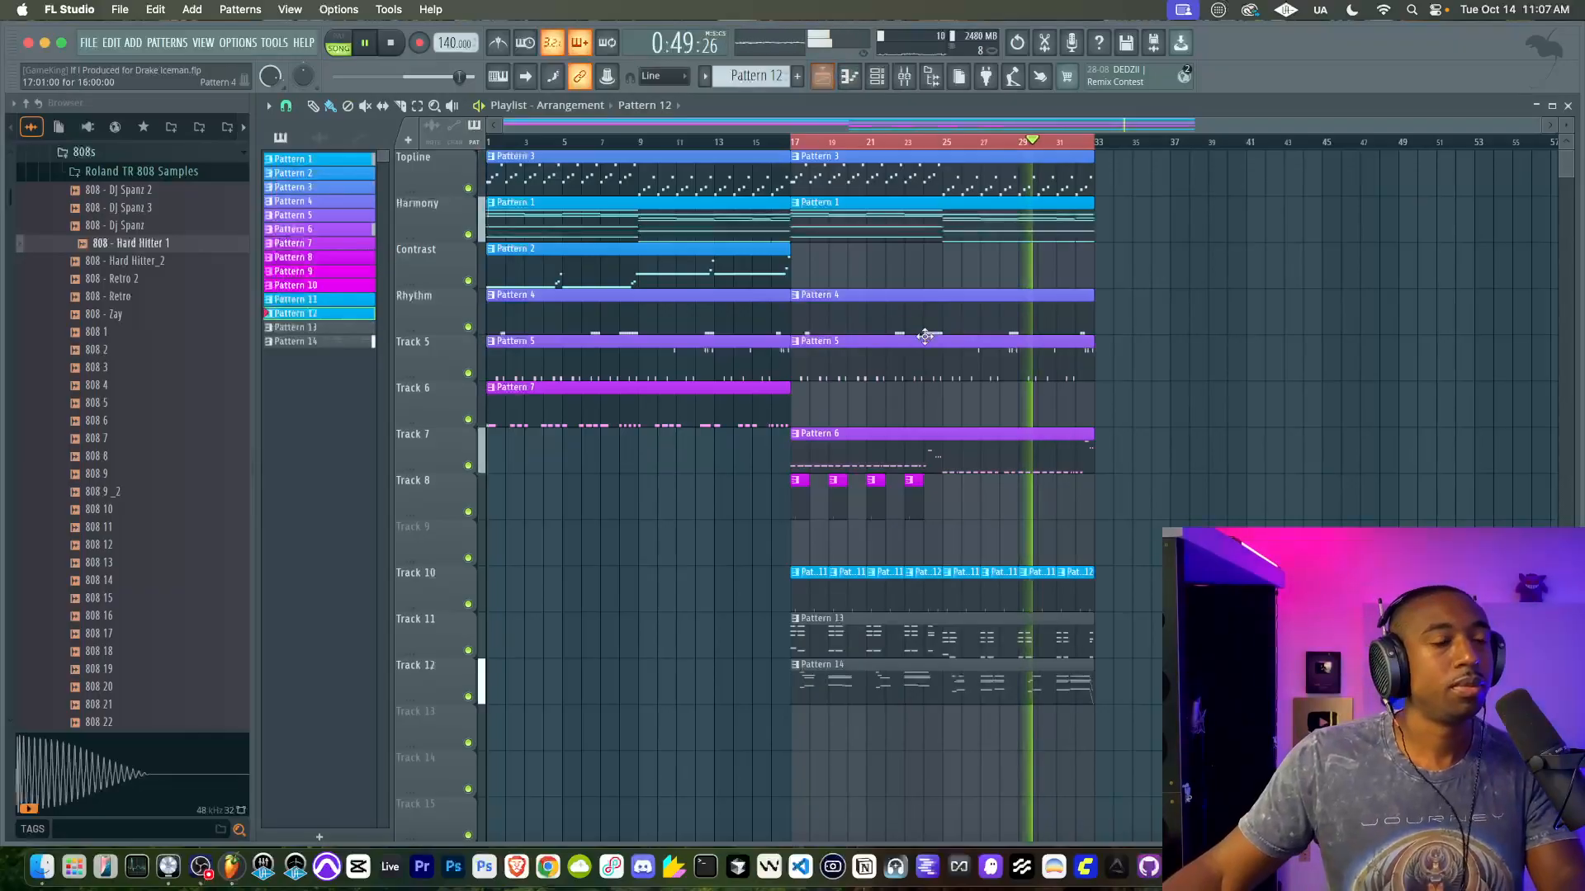
pyautogui.press('F6')
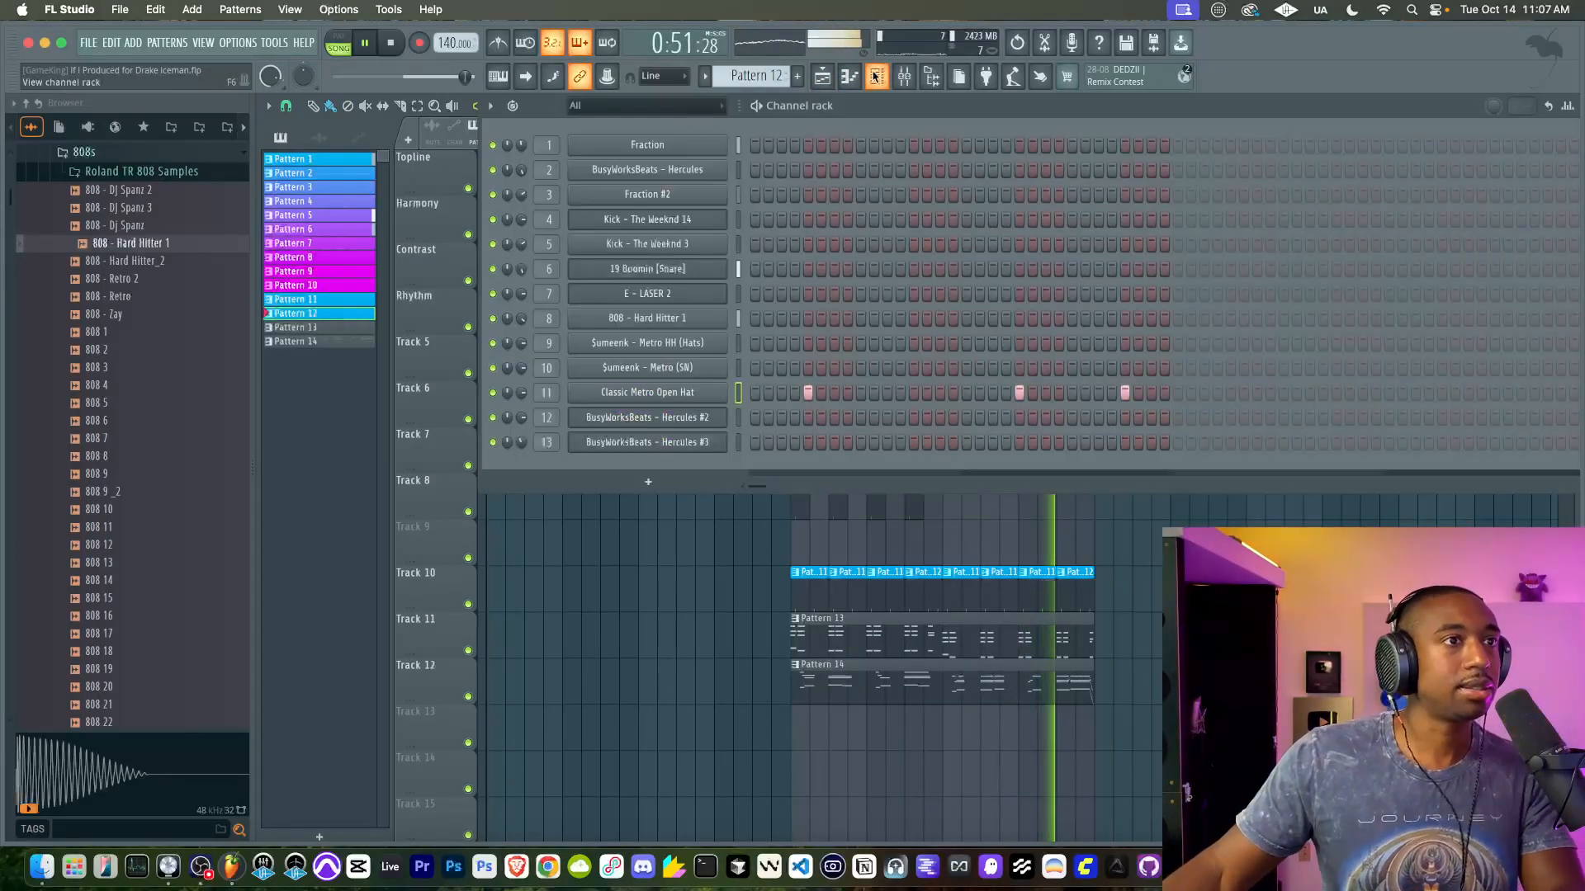
pyautogui.click(738, 345)
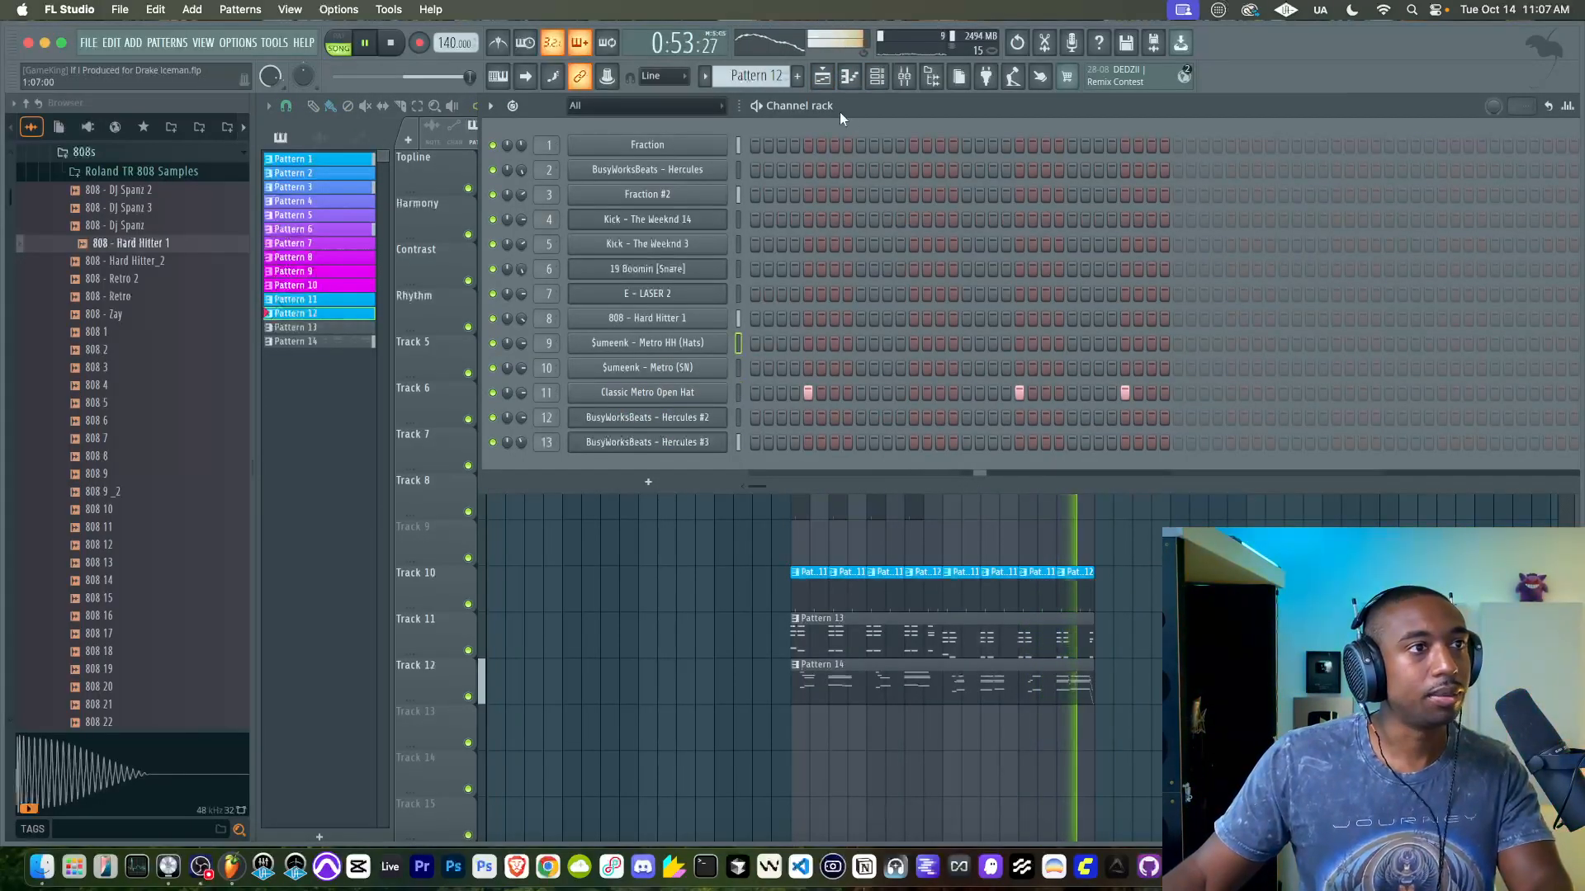
pyautogui.scroll(-1, 755, 75)
pyautogui.click(797, 75)
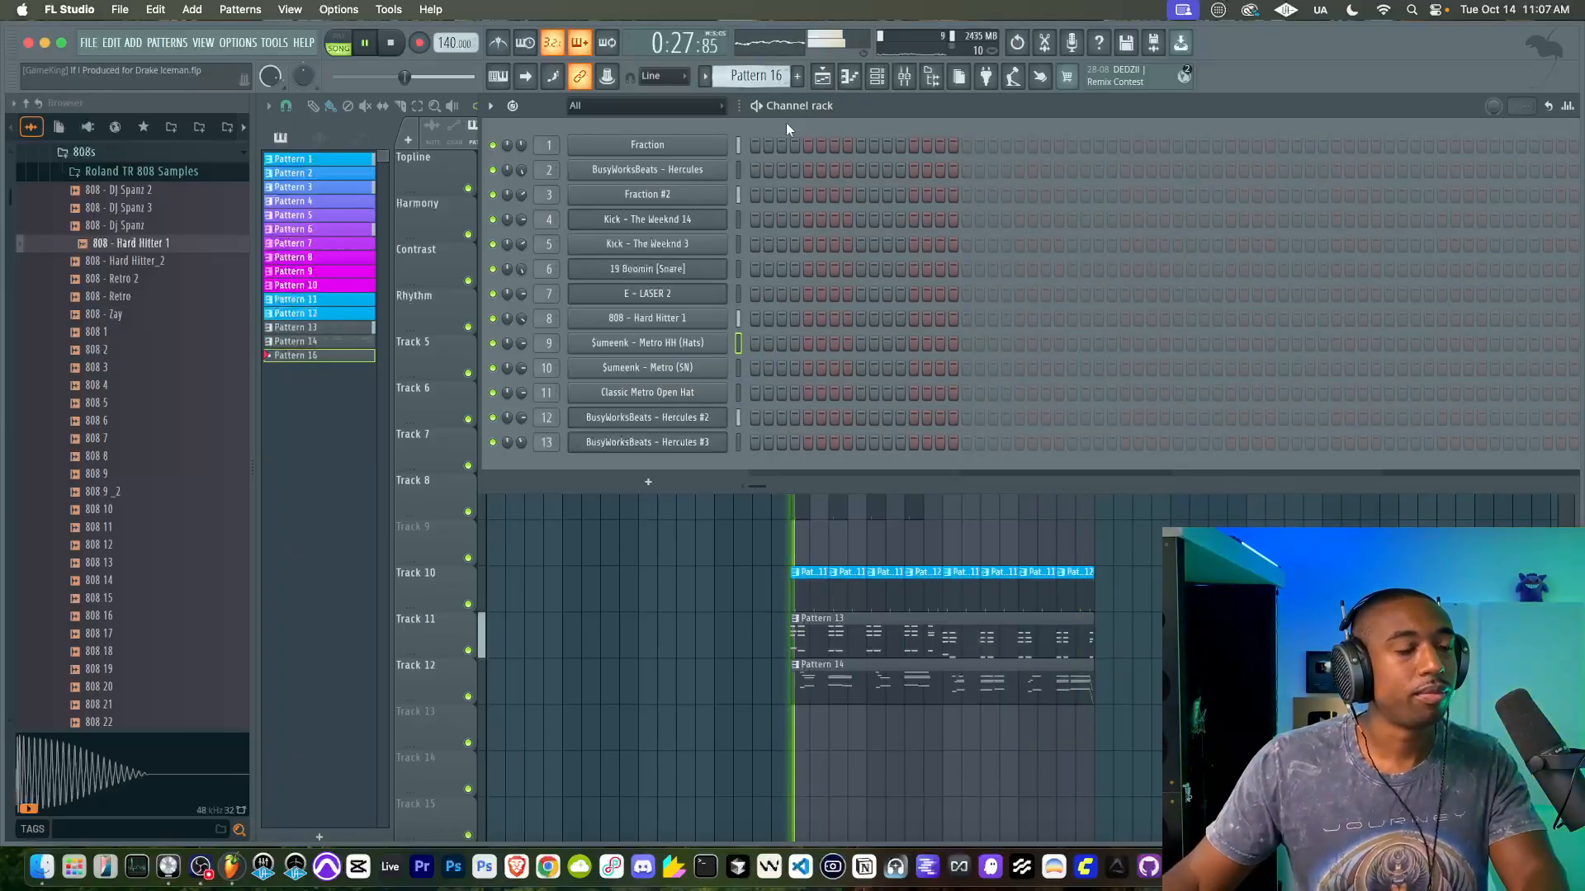
pyautogui.click(1062, 545)
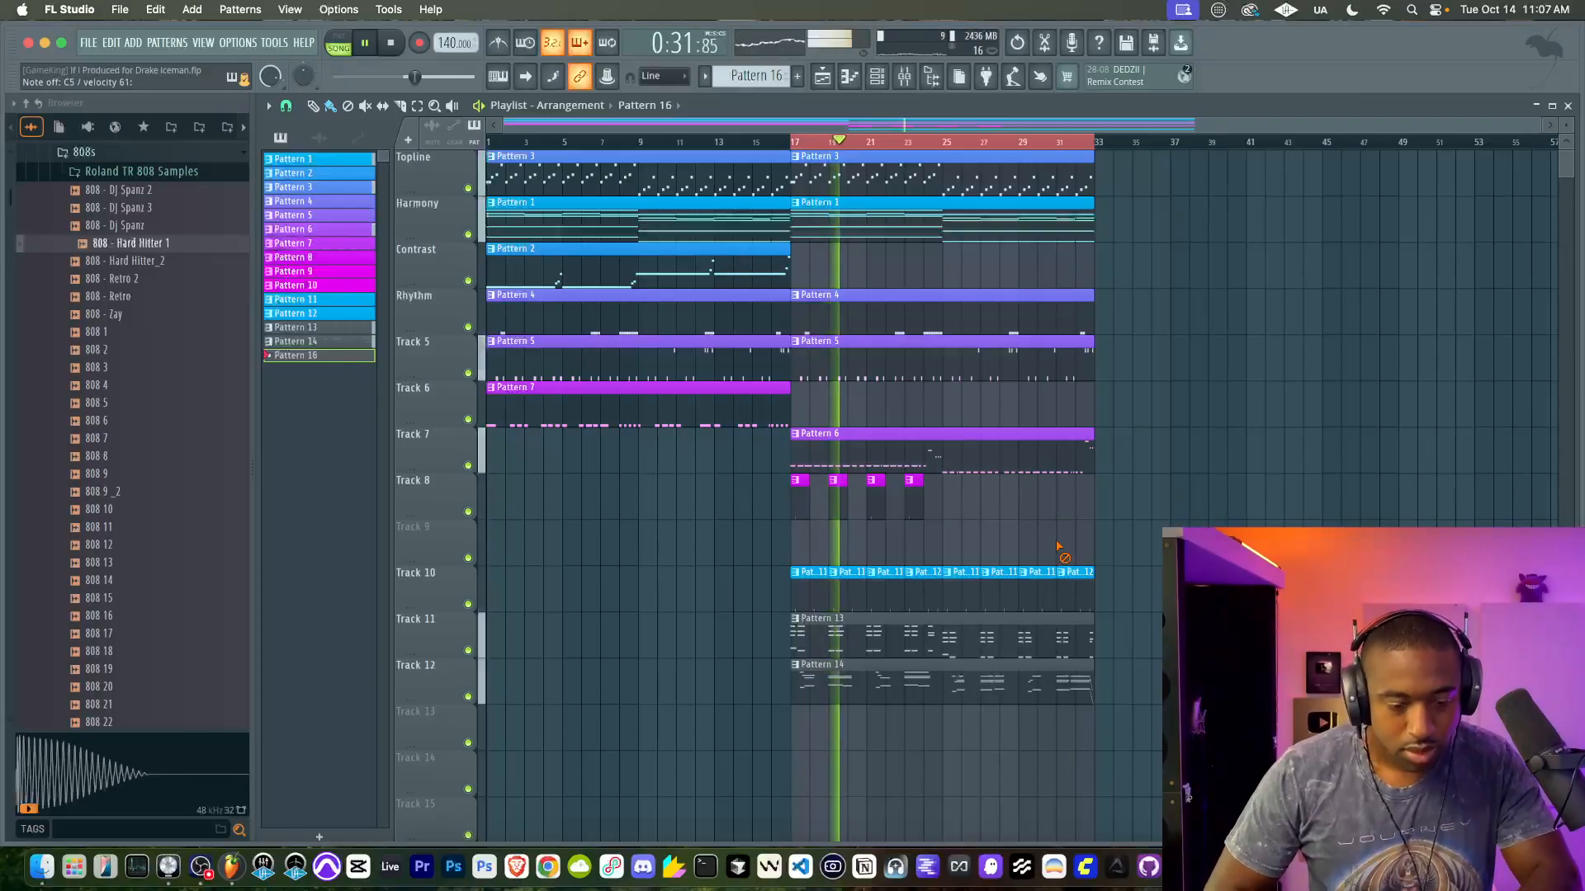
# Step: Record a $umeenk - Metro HH (Hats) part into Pattern 16 over the playlist from bar 17, retaking the first attempt
pyautogui.press('space')
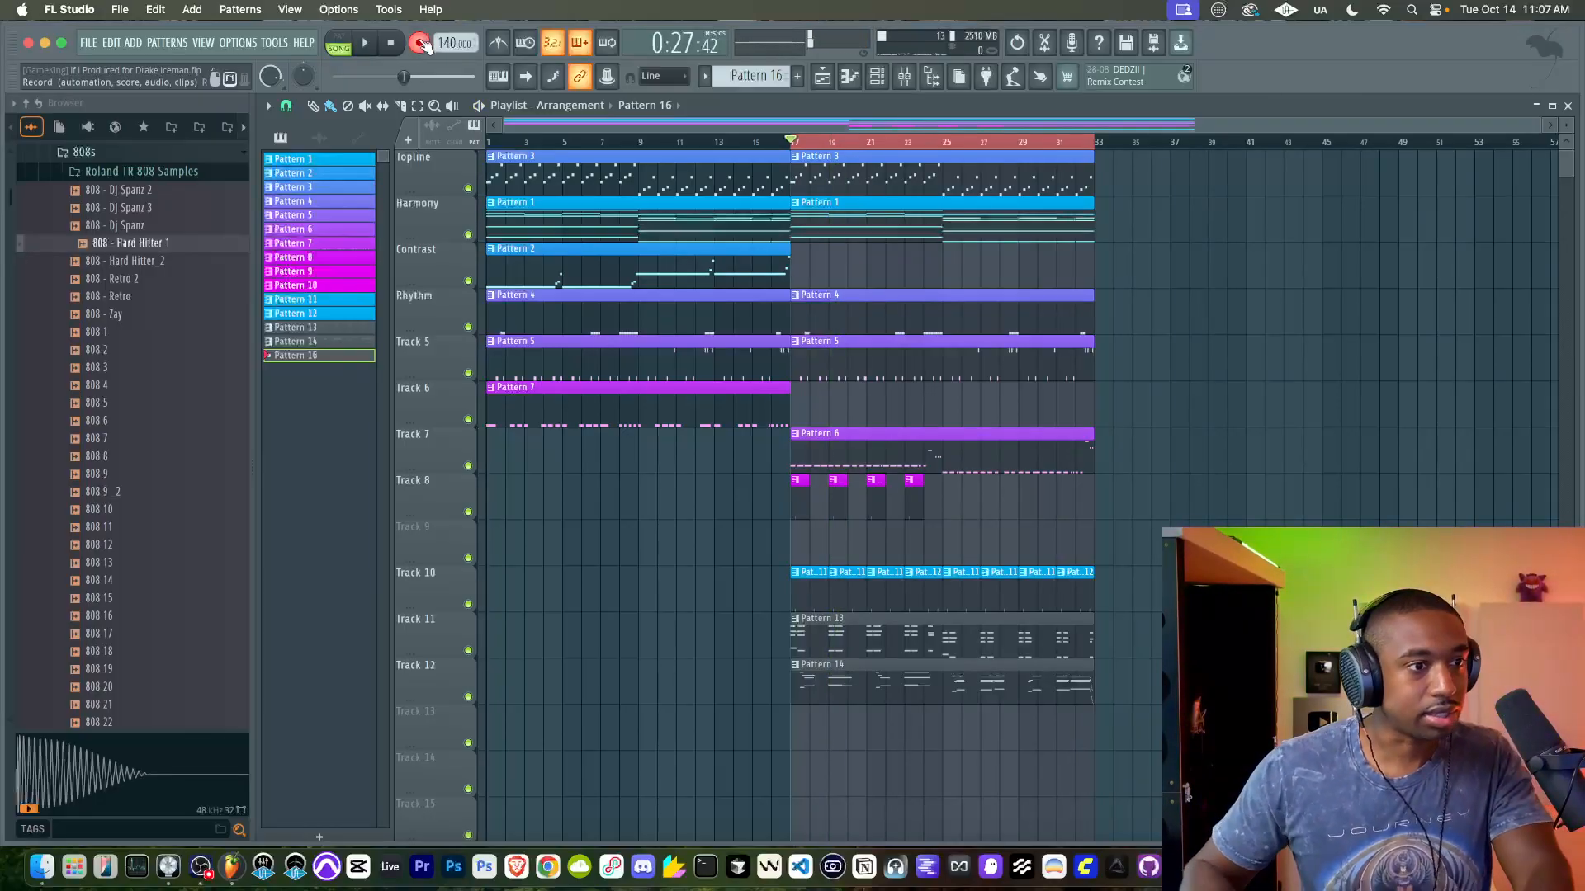
pyautogui.press('space')
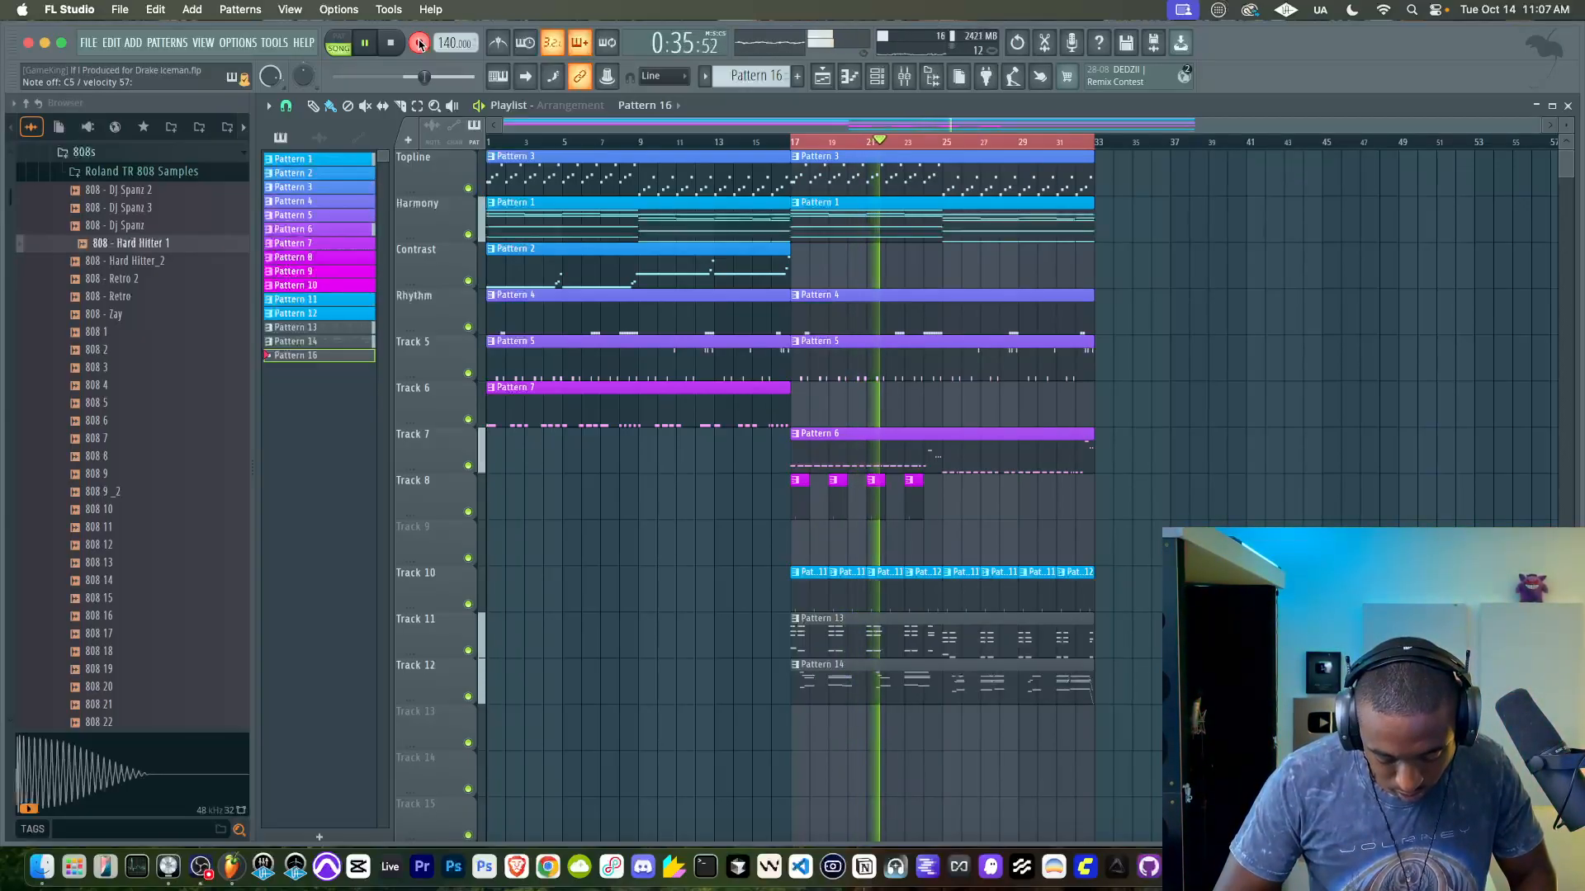
pyautogui.press('space')
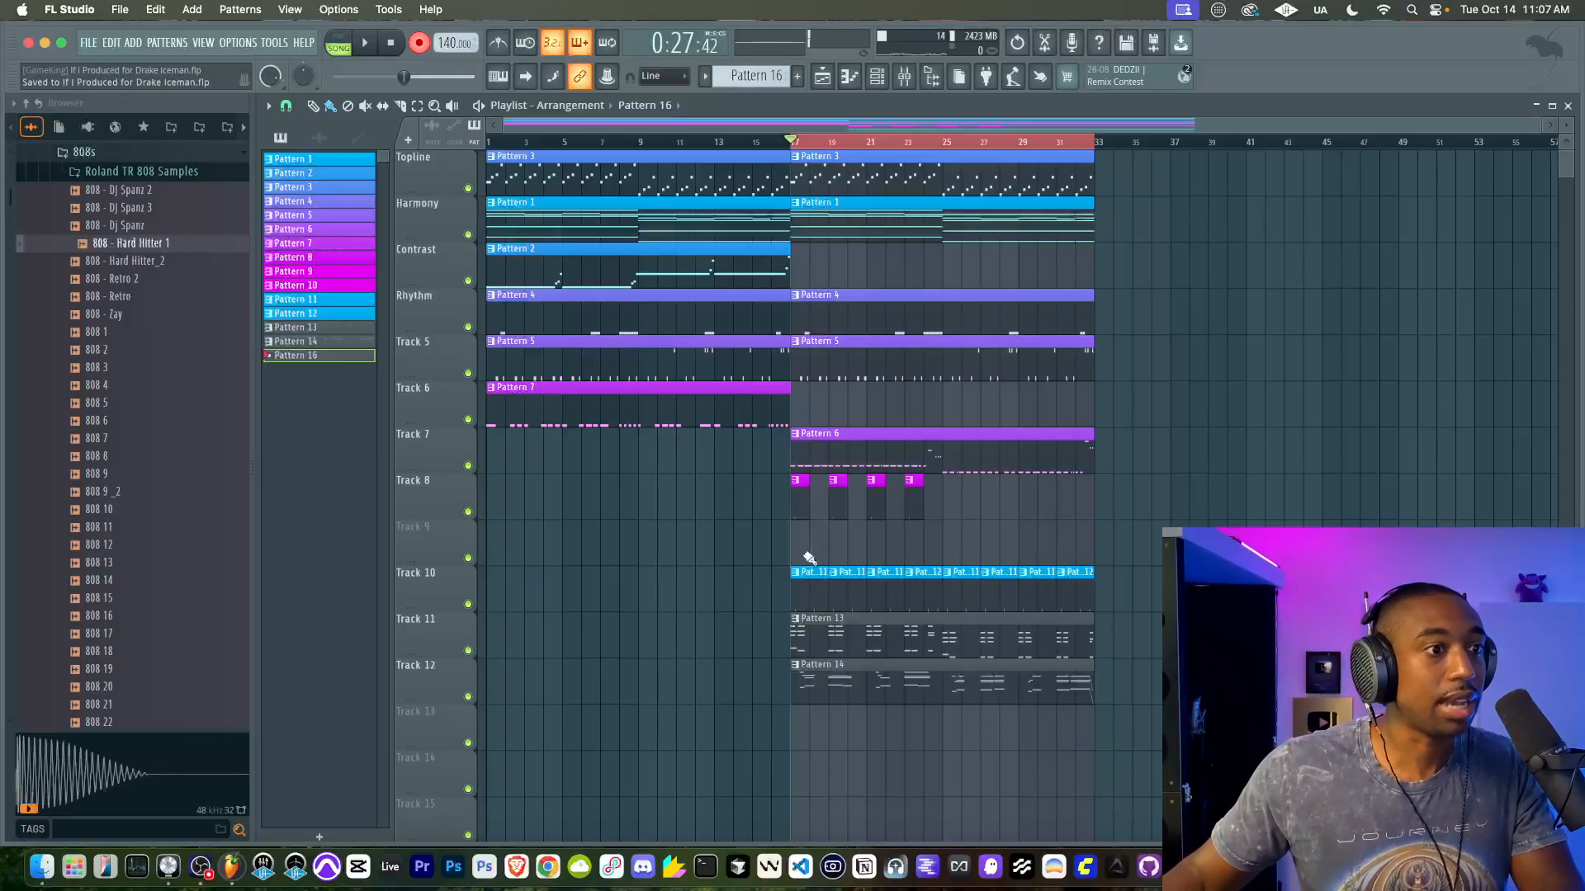
pyautogui.press('space')
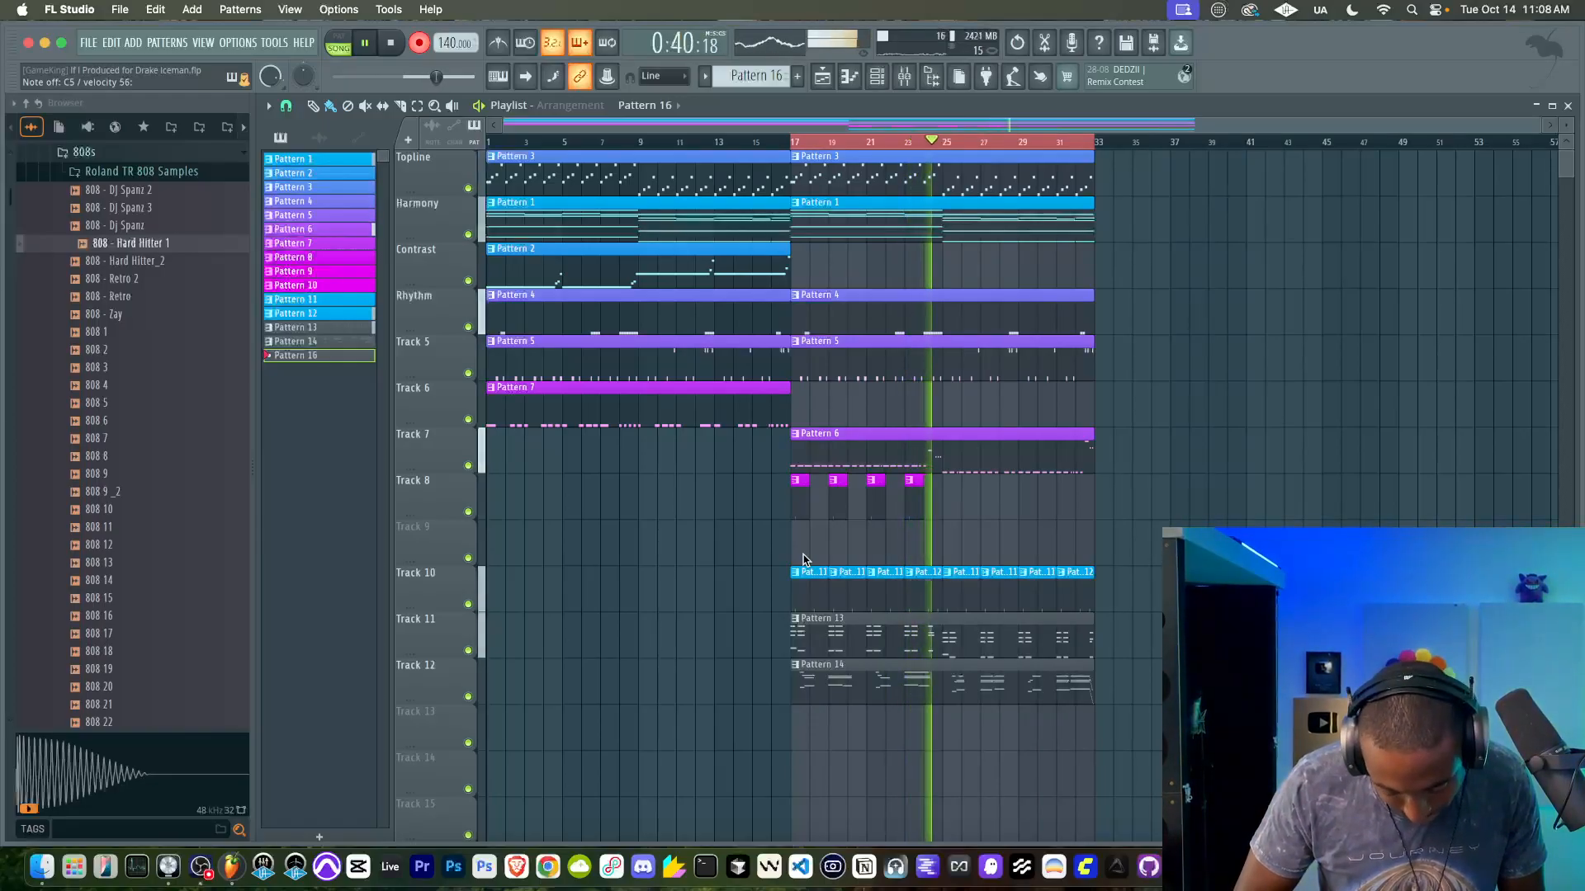
pyautogui.press('space')
# Step: Place Pattern 16 on Track 9 at bar 17 and open its hat notes in the piano roll
pyautogui.click(803, 560)
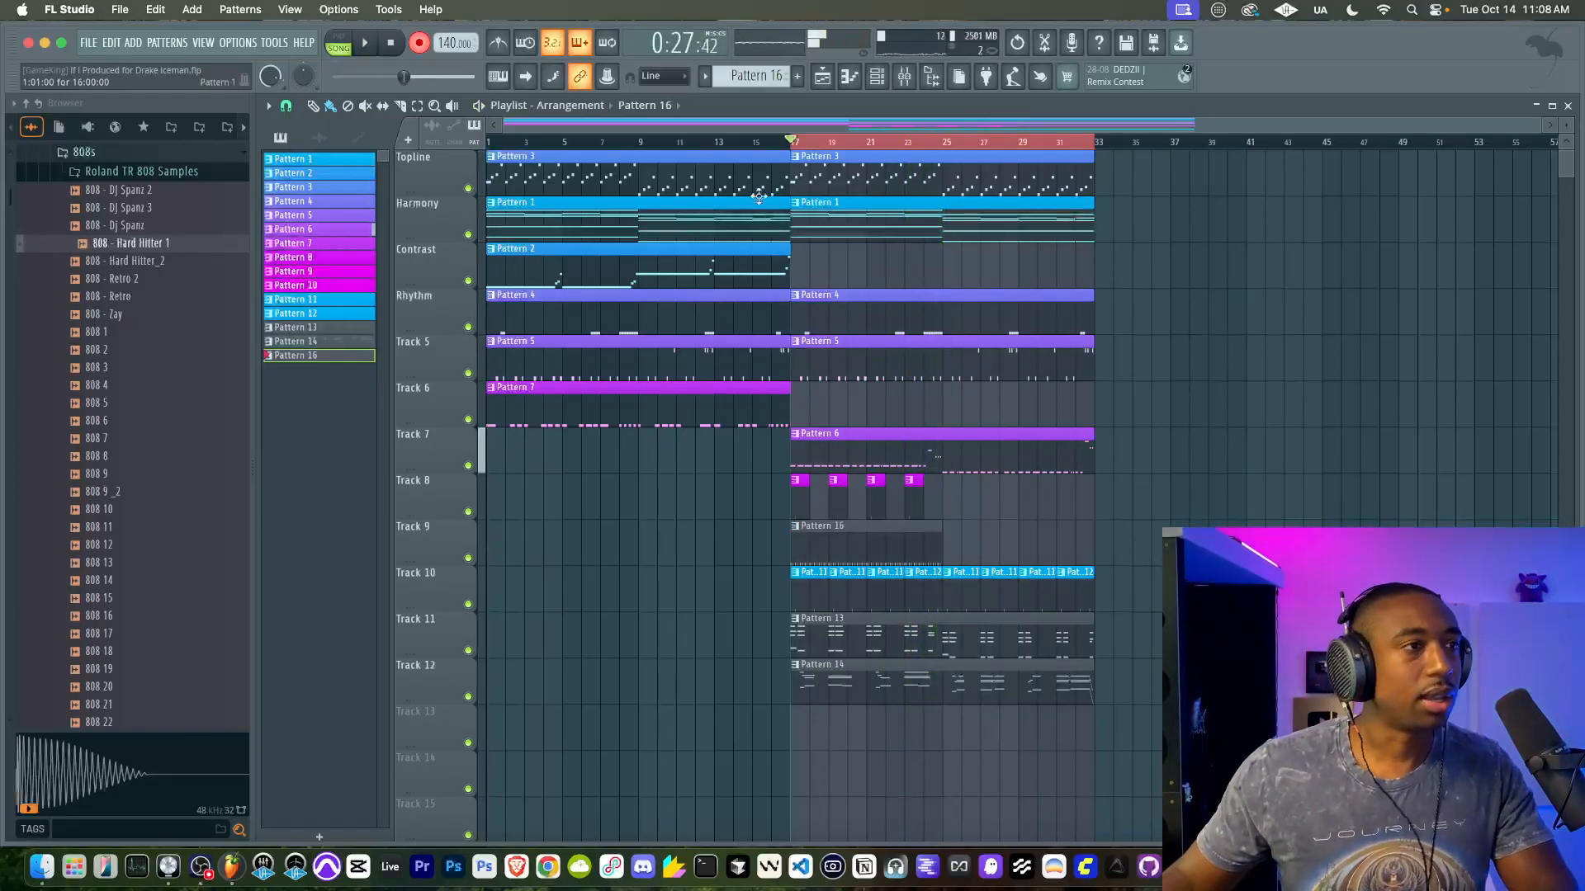
pyautogui.doubleClick(855, 530)
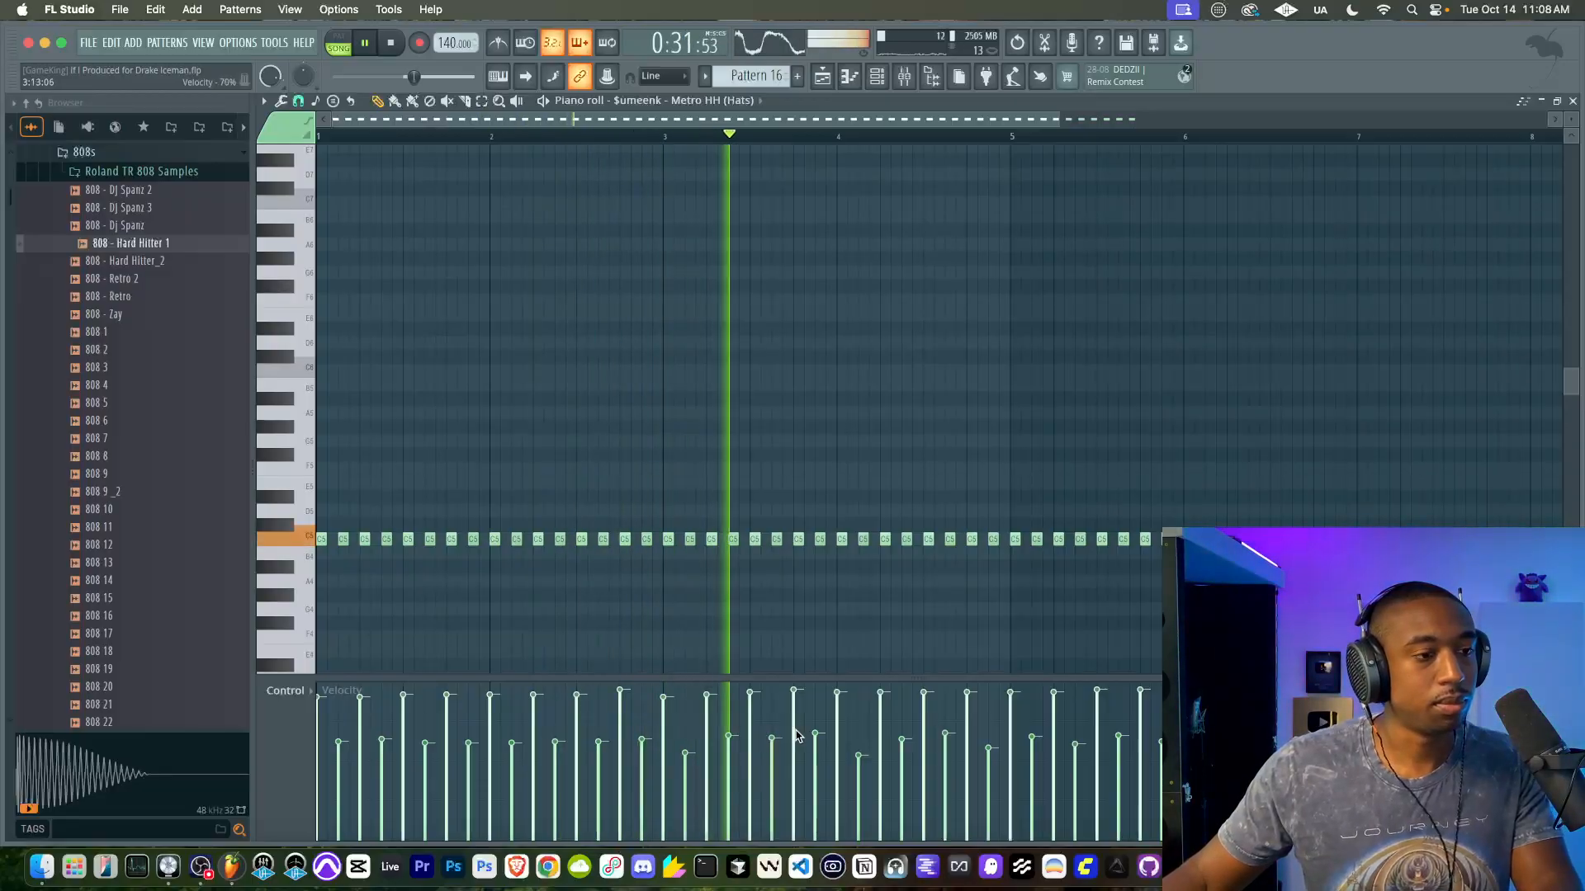
# Step: Check the cut group and mixer track assignment of the $umeenk - Metro HH (Hats) channel and return to the playlist
pyautogui.scroll(-2, 781, 590)
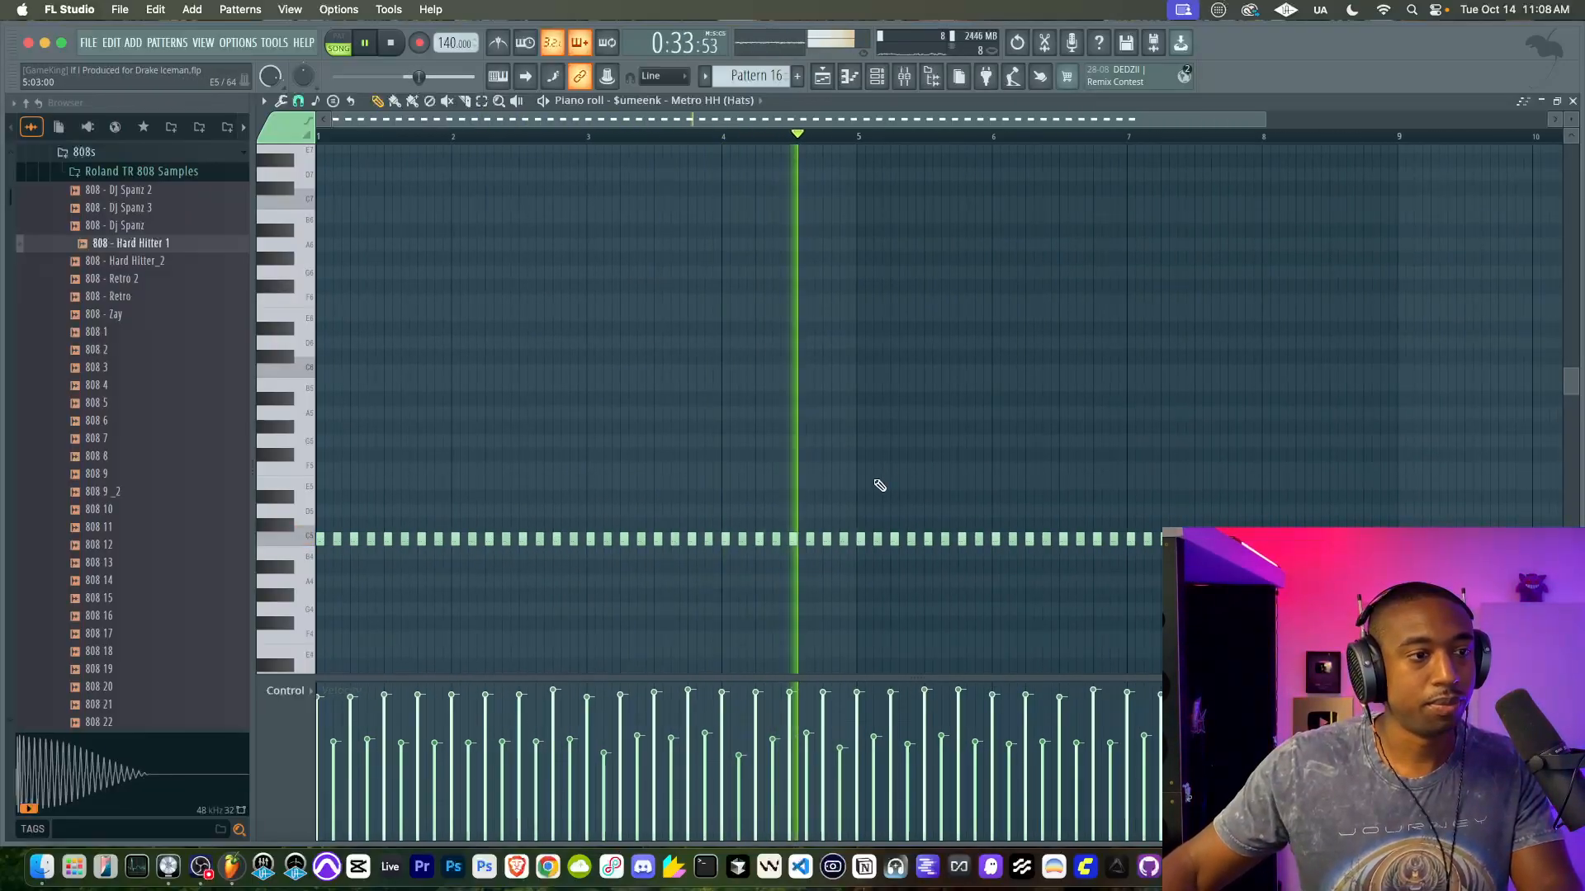
pyautogui.click(877, 76)
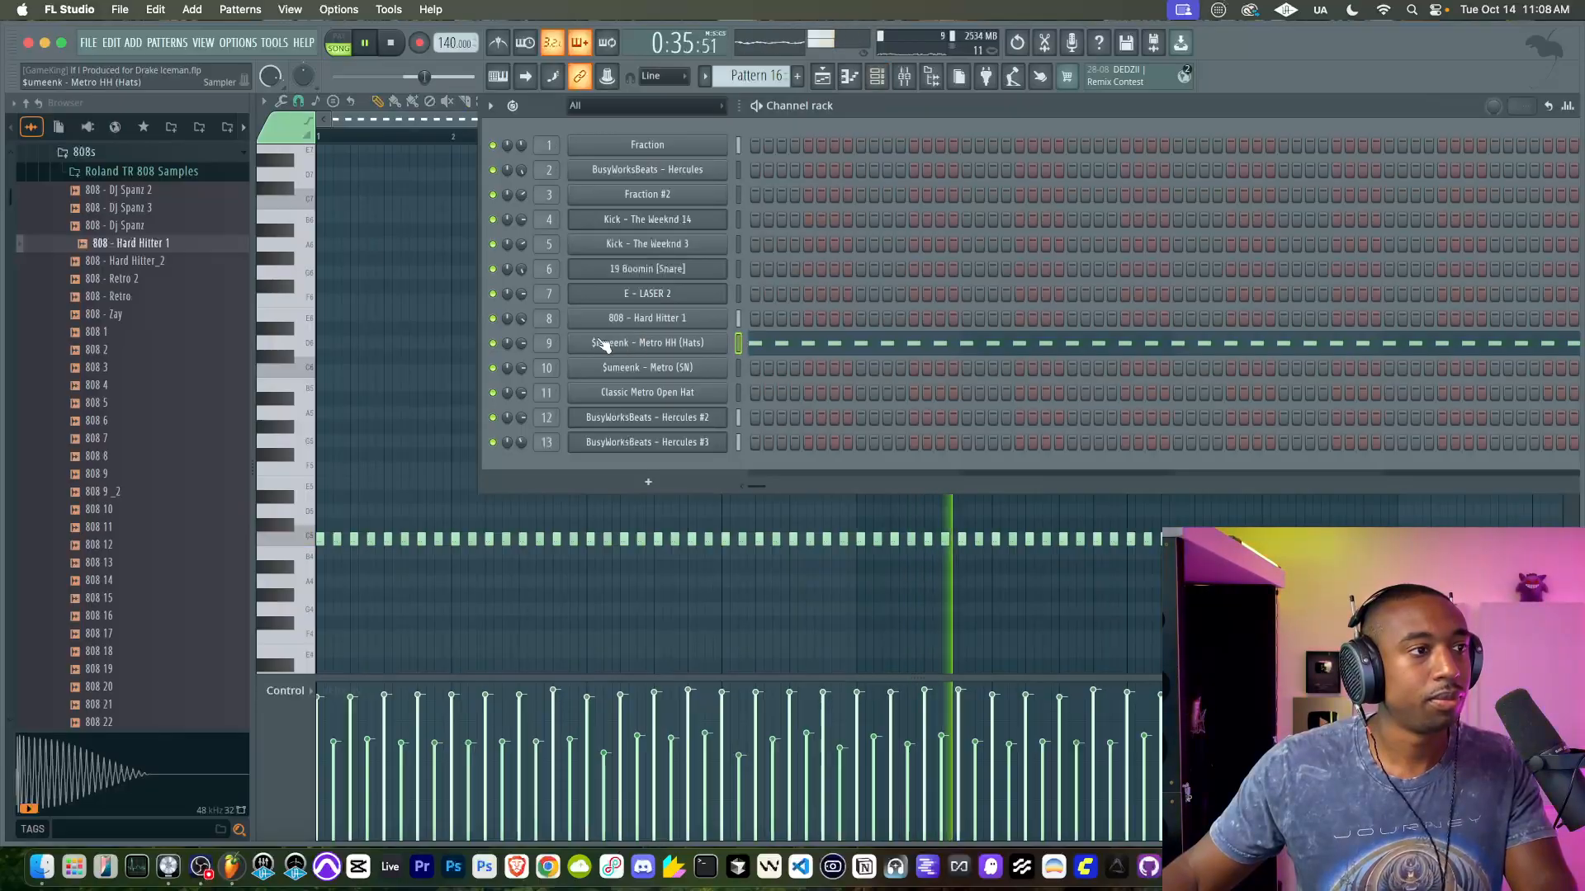
pyautogui.click(607, 345)
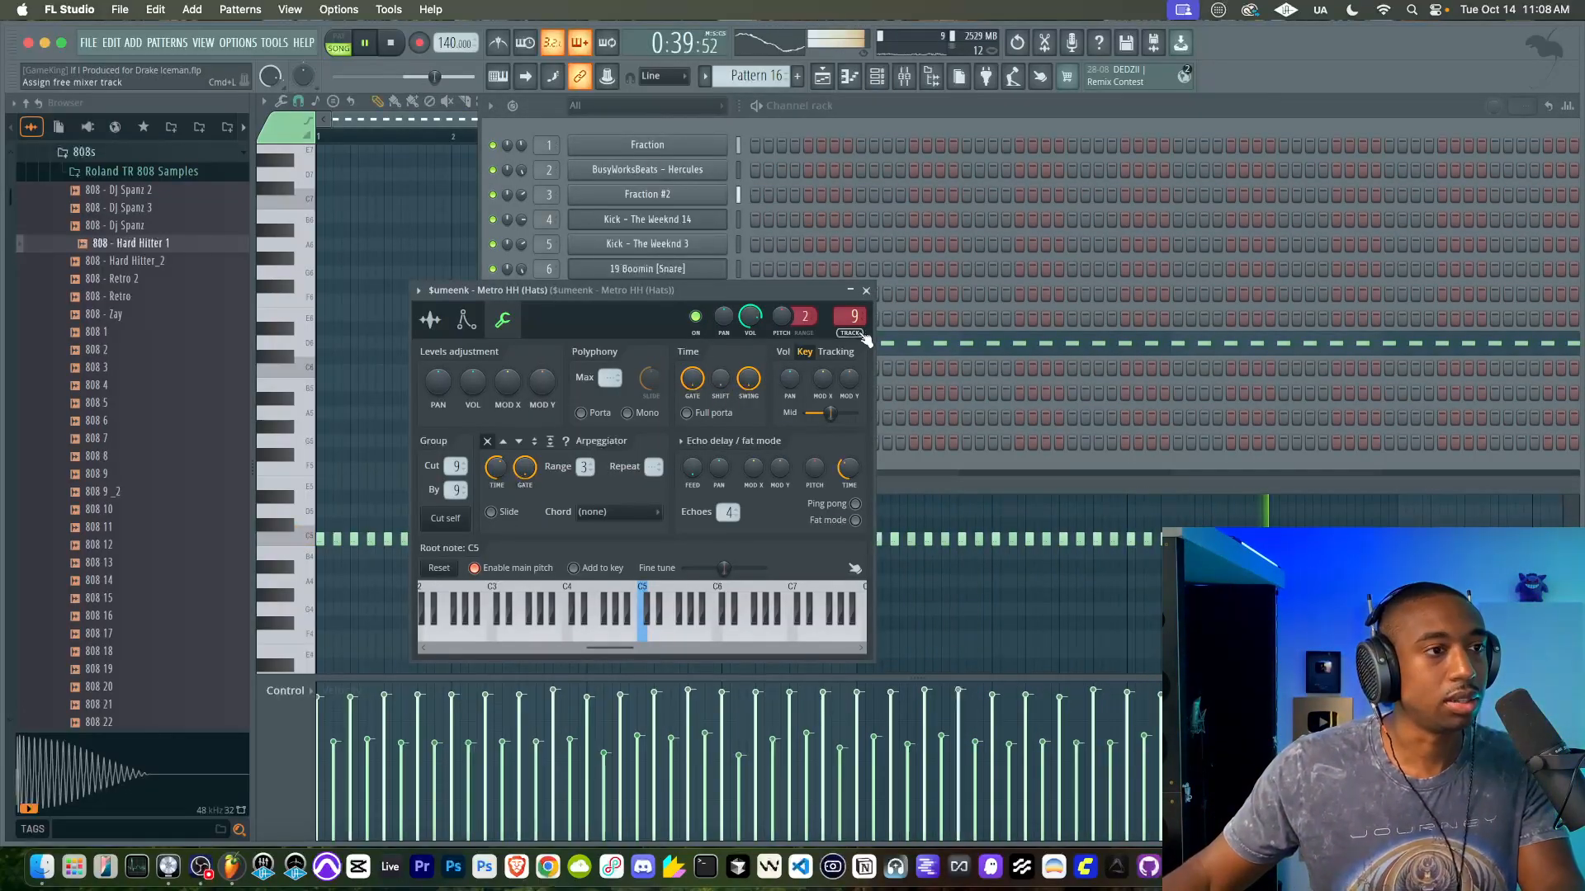
pyautogui.click(866, 291)
pyautogui.click(835, 76)
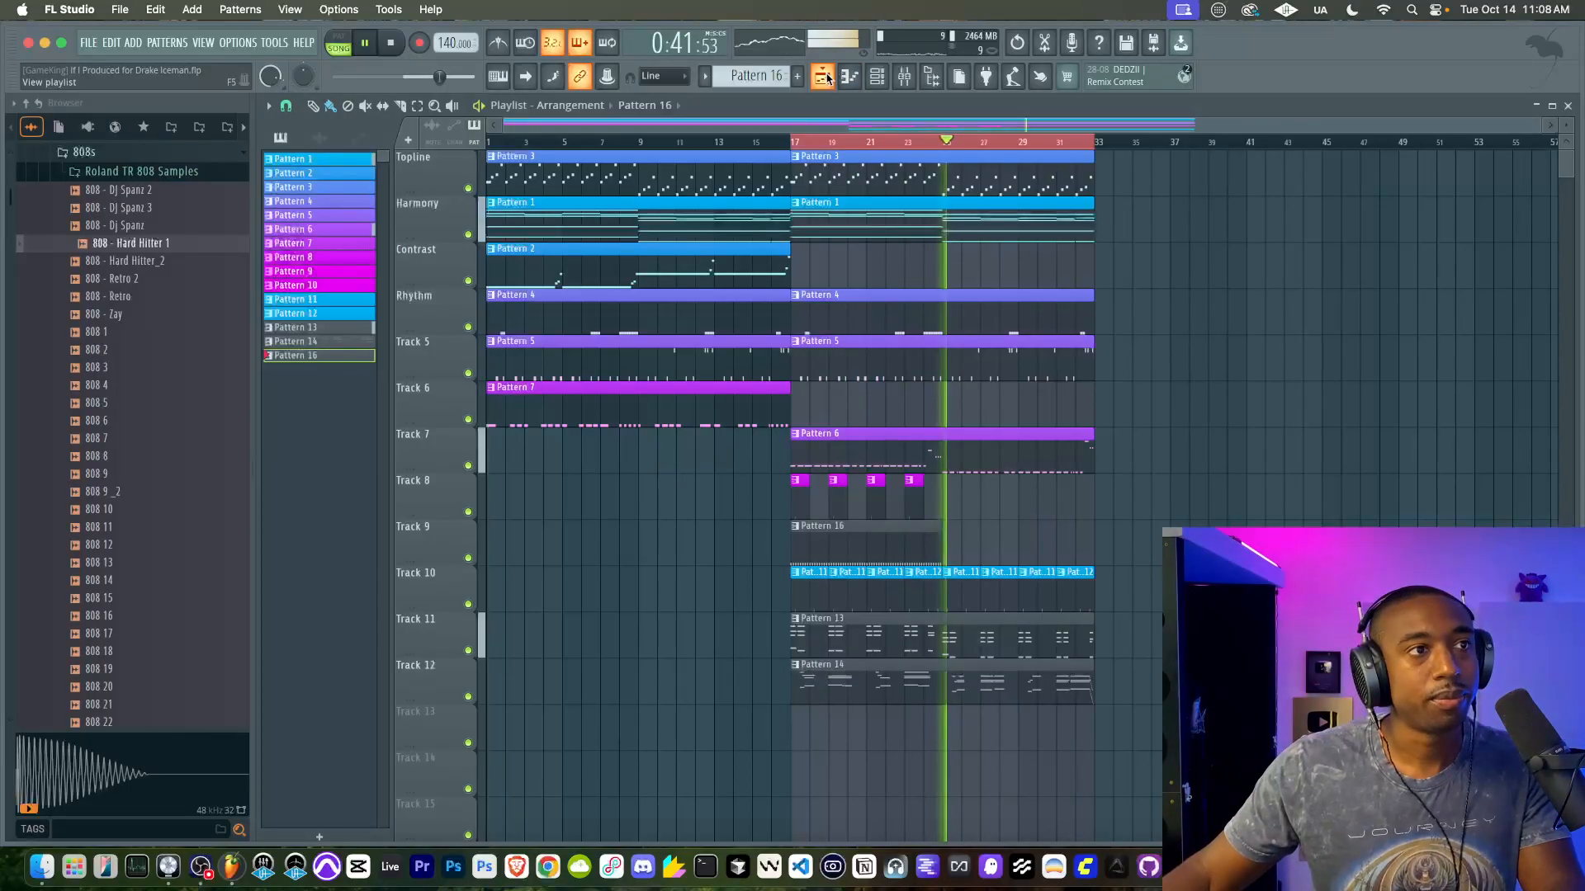
# Step: Save the project and glance over the channel rack before returning to the playlist
pyautogui.hotkey('ctrl', 's')
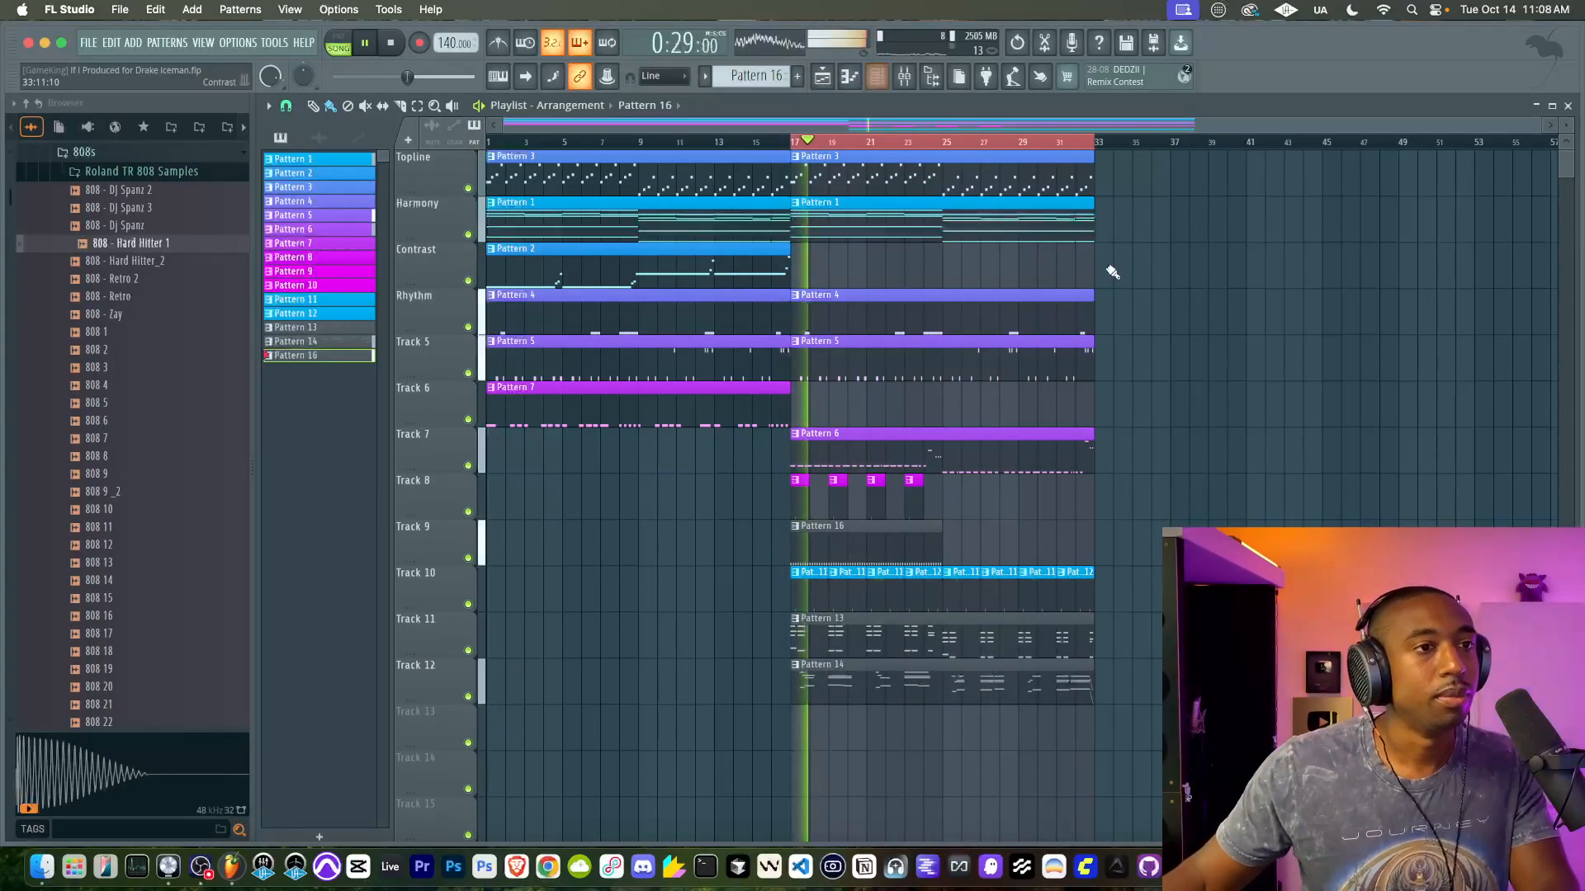
pyautogui.click(880, 77)
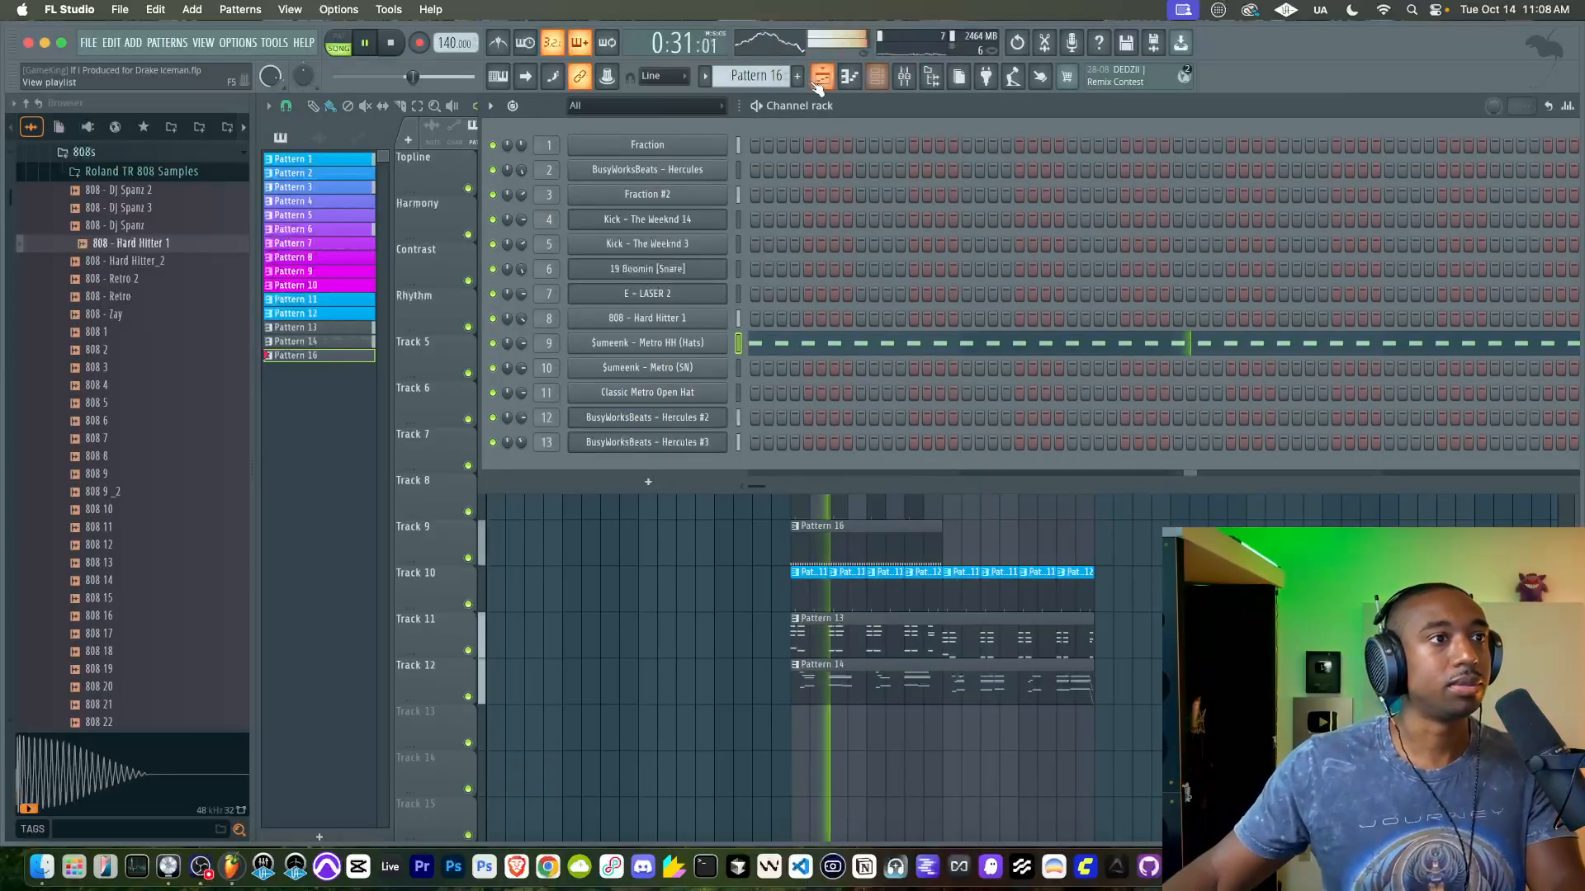
pyautogui.click(823, 77)
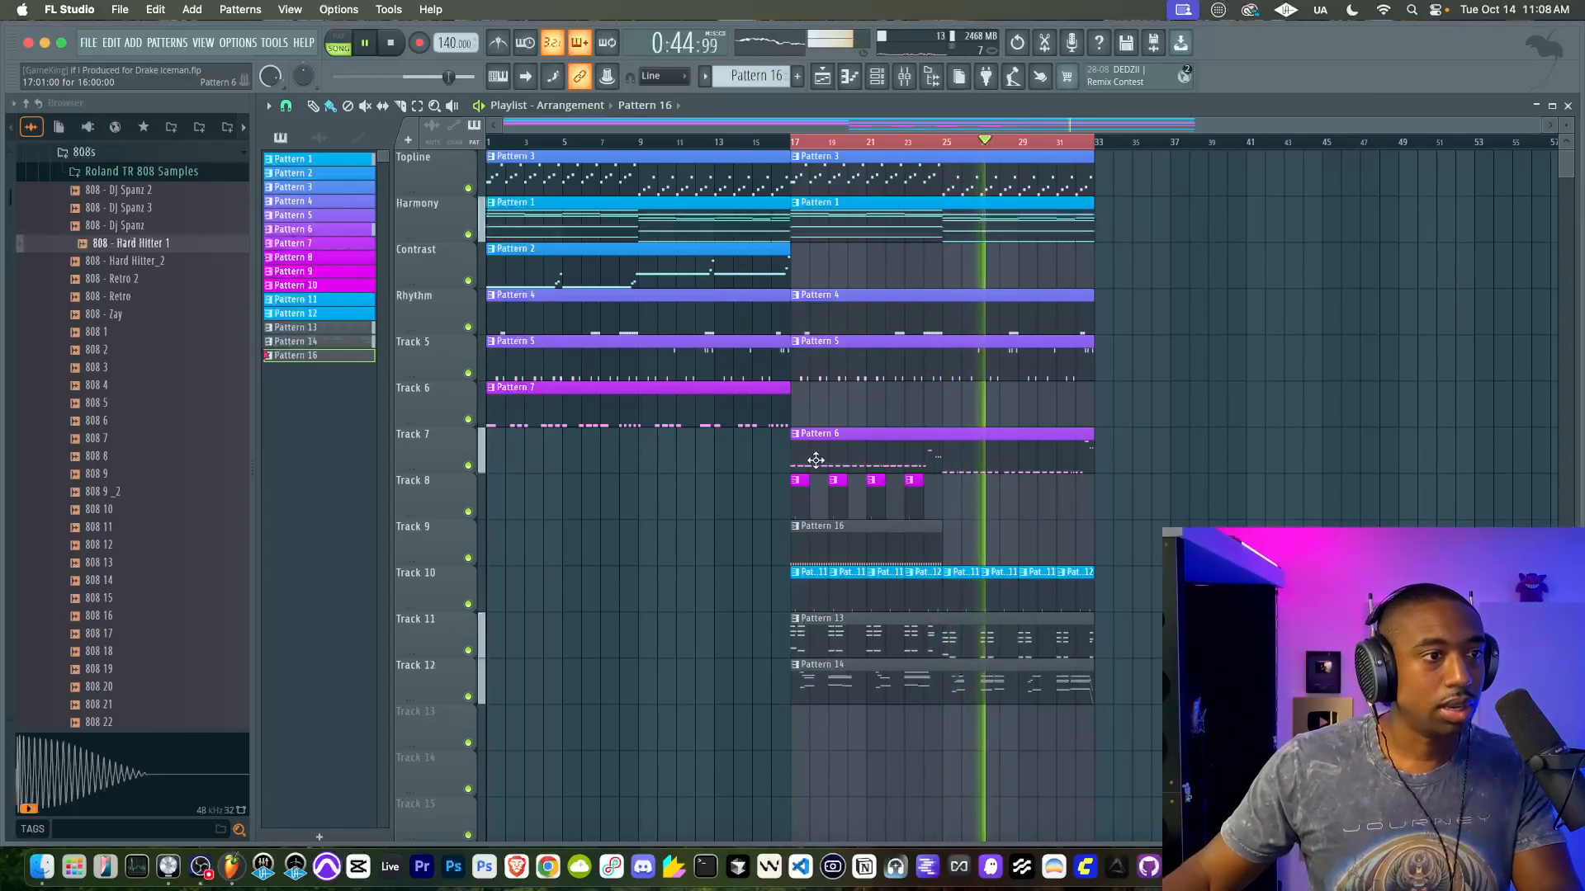
# Step: Trim and slice Pattern 6 on Track 7, keeping only the two short fills just before bars 25 and 33
pyautogui.moveTo(792, 462); pyautogui.dragTo(927, 462)
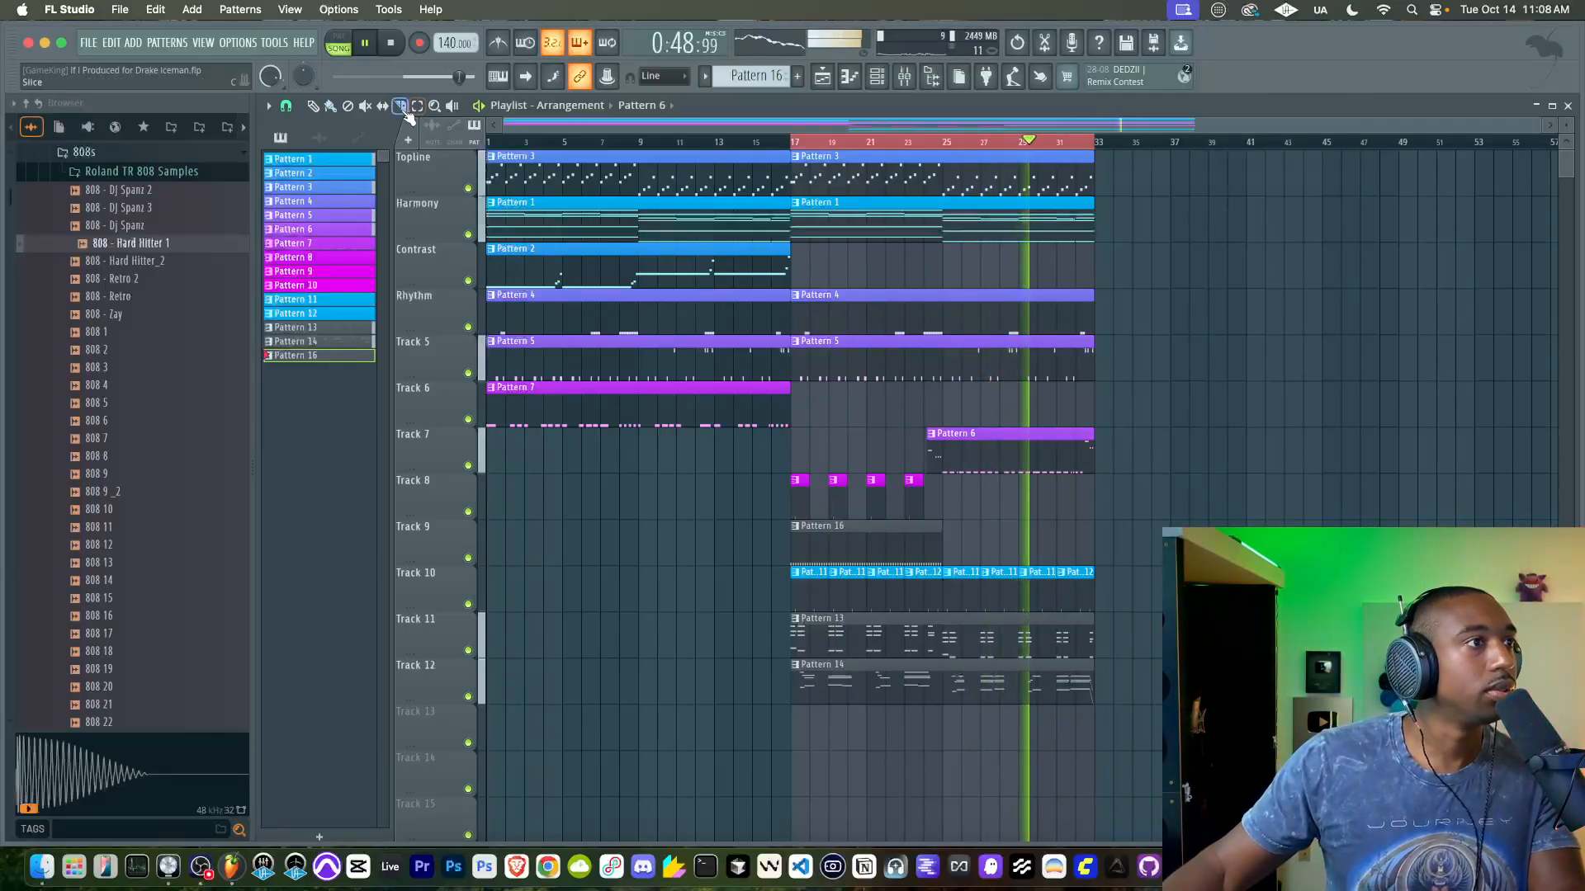
pyautogui.click(1086, 452)
pyautogui.keyDown('super'); pyautogui.click(1070, 449); pyautogui.keyUp('super')
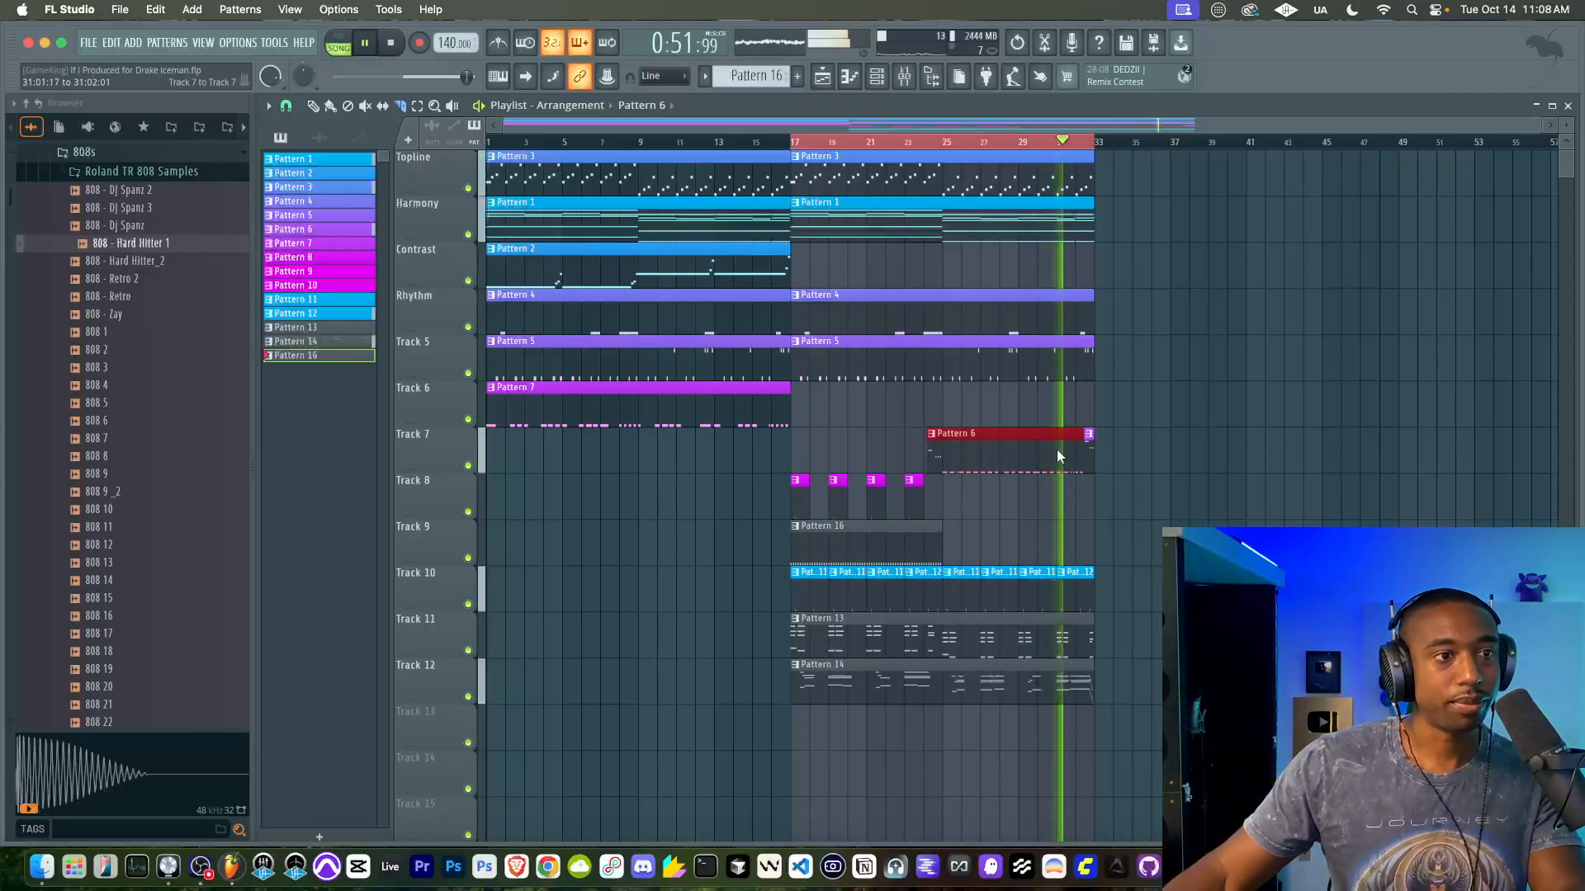
pyautogui.click(943, 444)
pyautogui.keyDown('super'); pyautogui.click(985, 454); pyautogui.keyUp('super')
pyautogui.rightClick(984, 452)
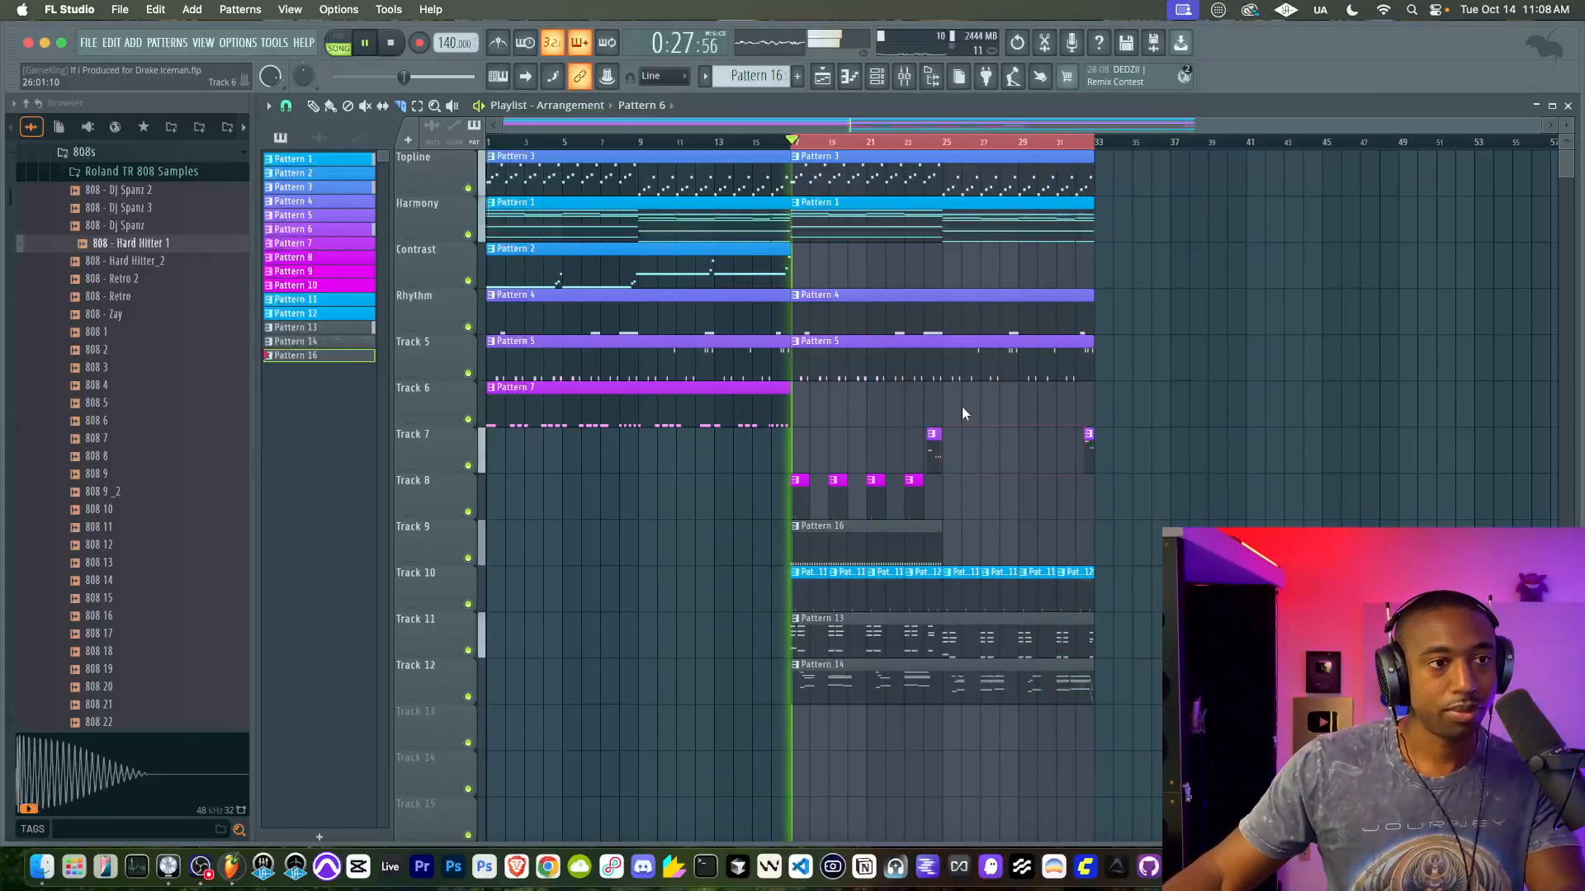
# Step: Create Pattern 17, select the 808 - Hard Hitter 1 channel and record an 808 part over playlist bars 17 to 33
pyautogui.press('F6')
pyautogui.scroll(-1, 767, 78)
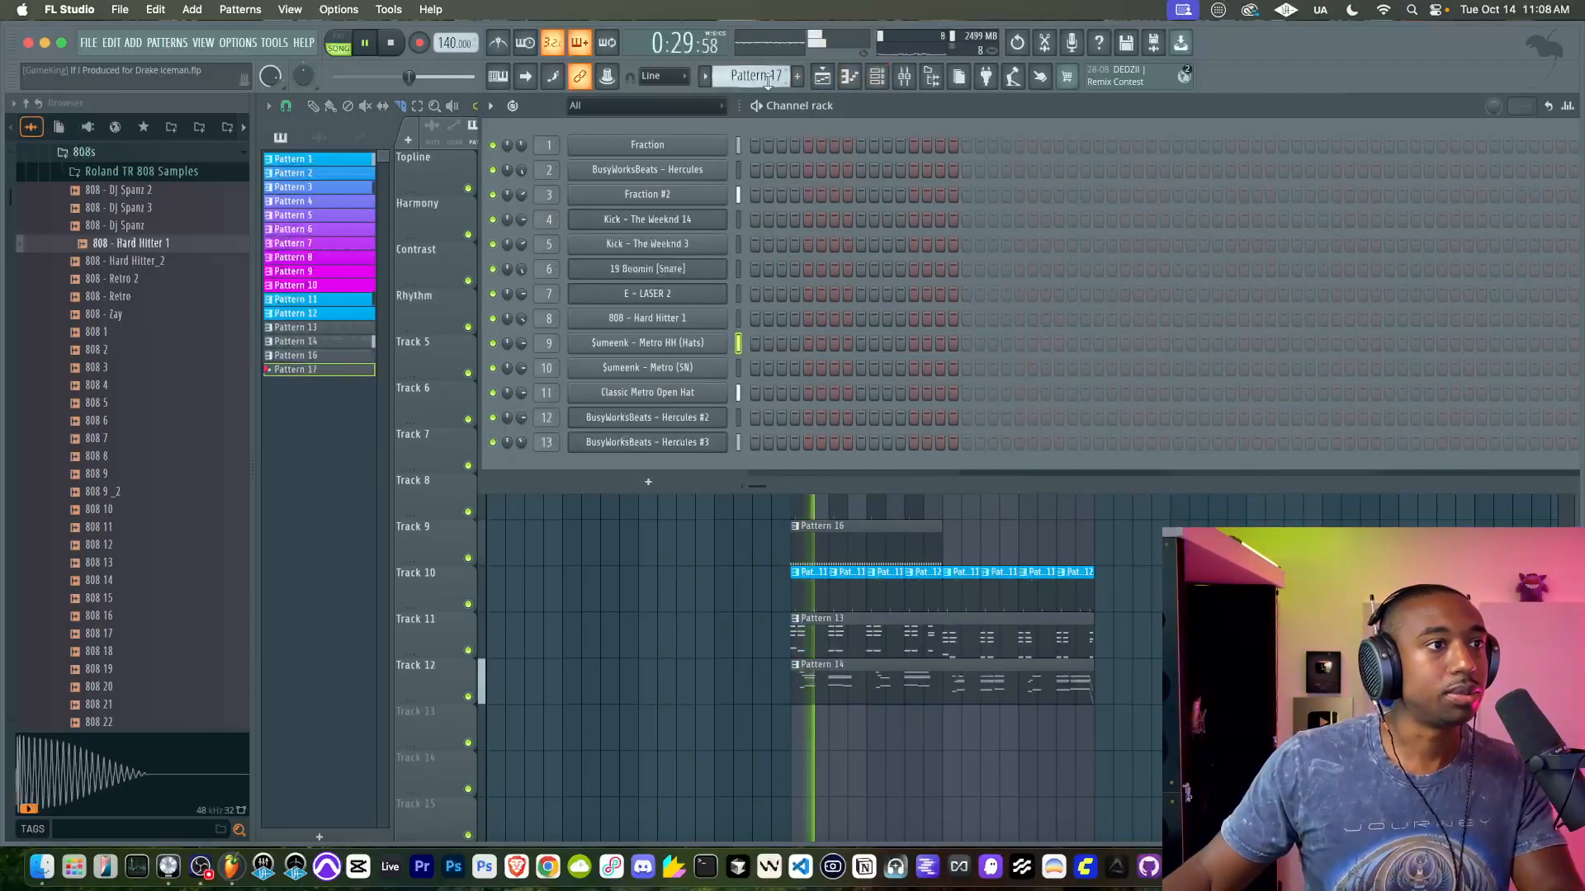
pyautogui.click(737, 342)
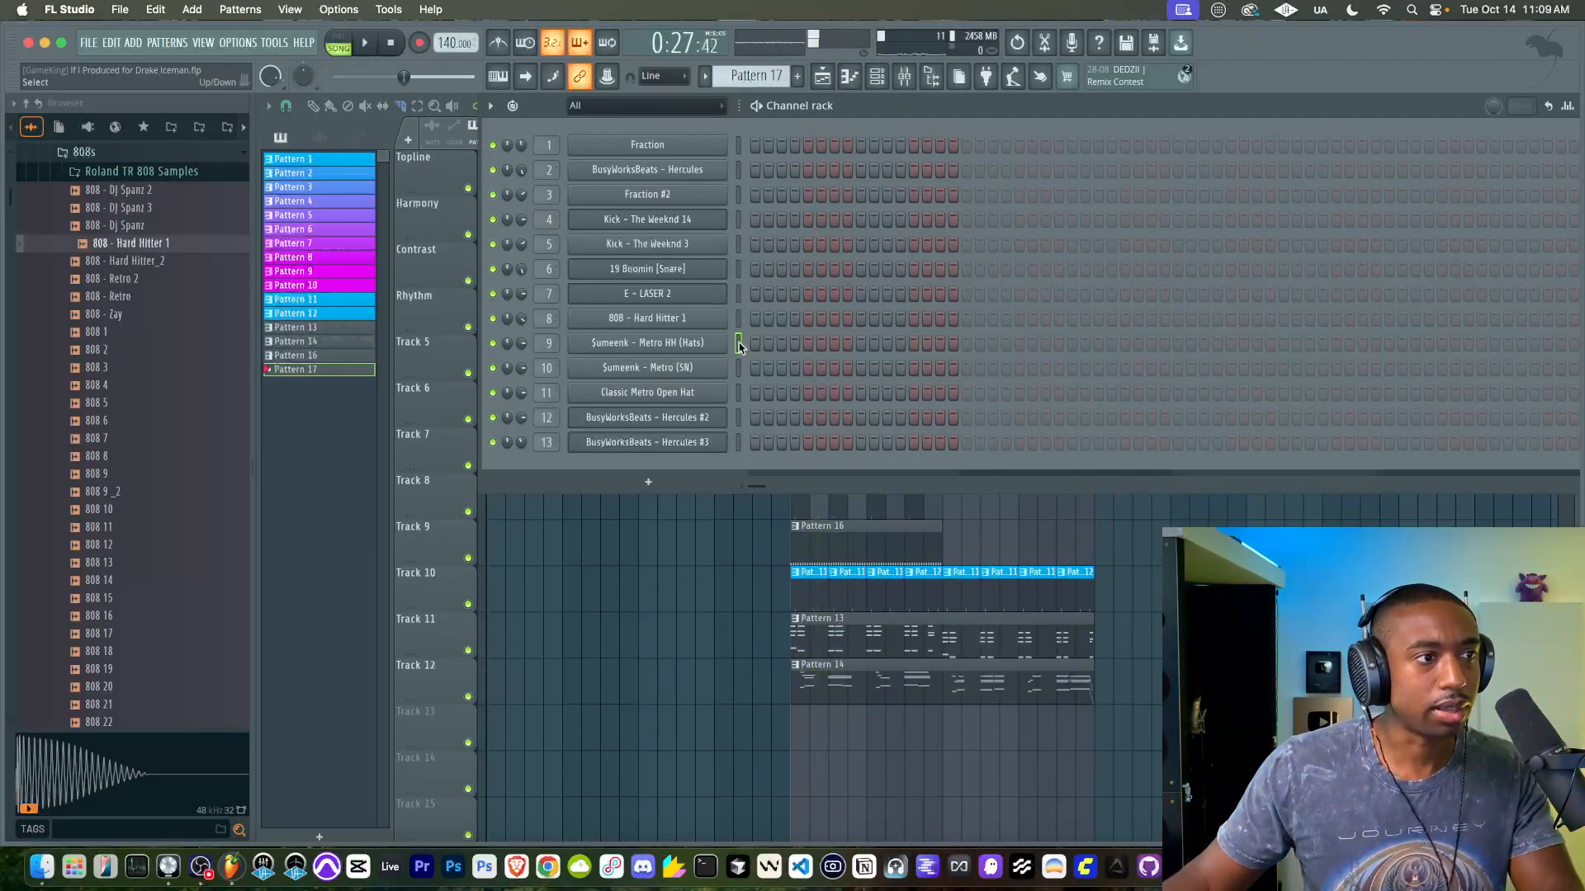
pyautogui.press('F6')
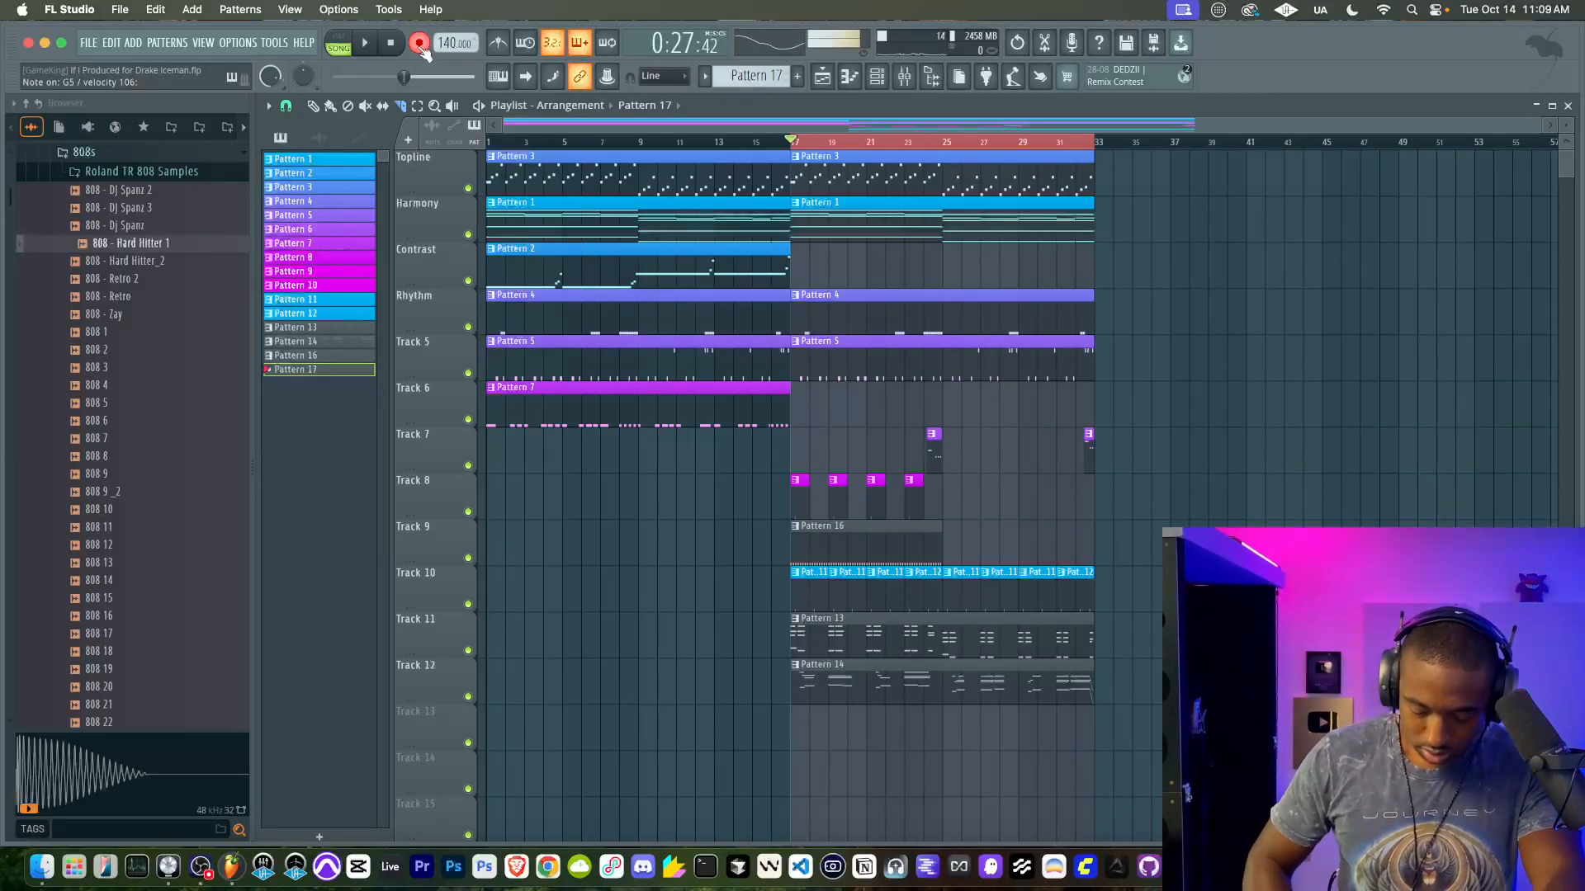
pyautogui.press('space')
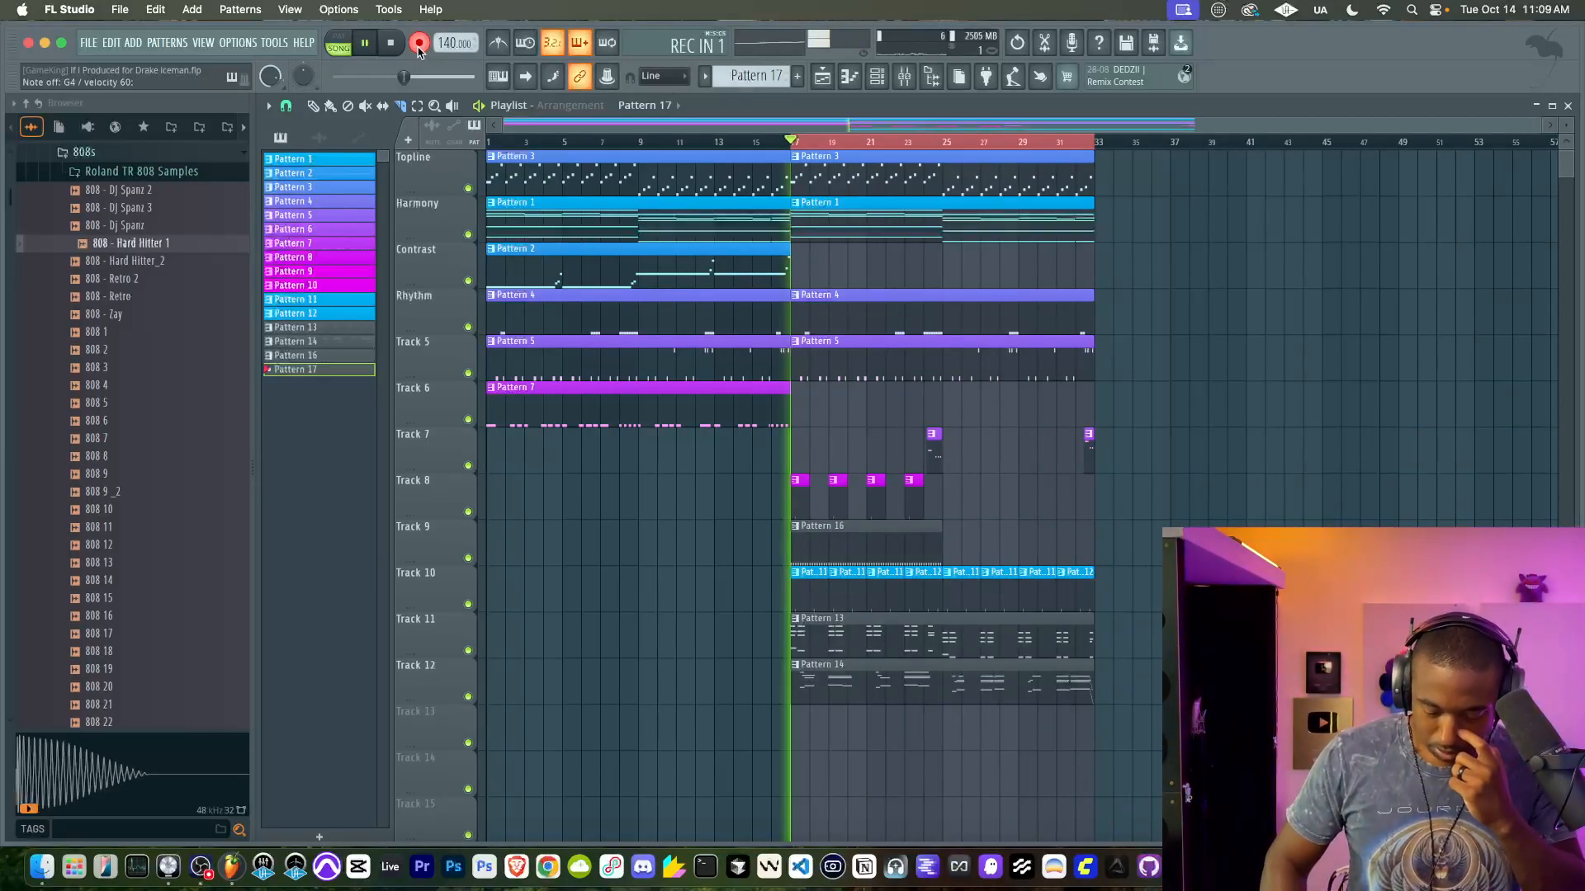
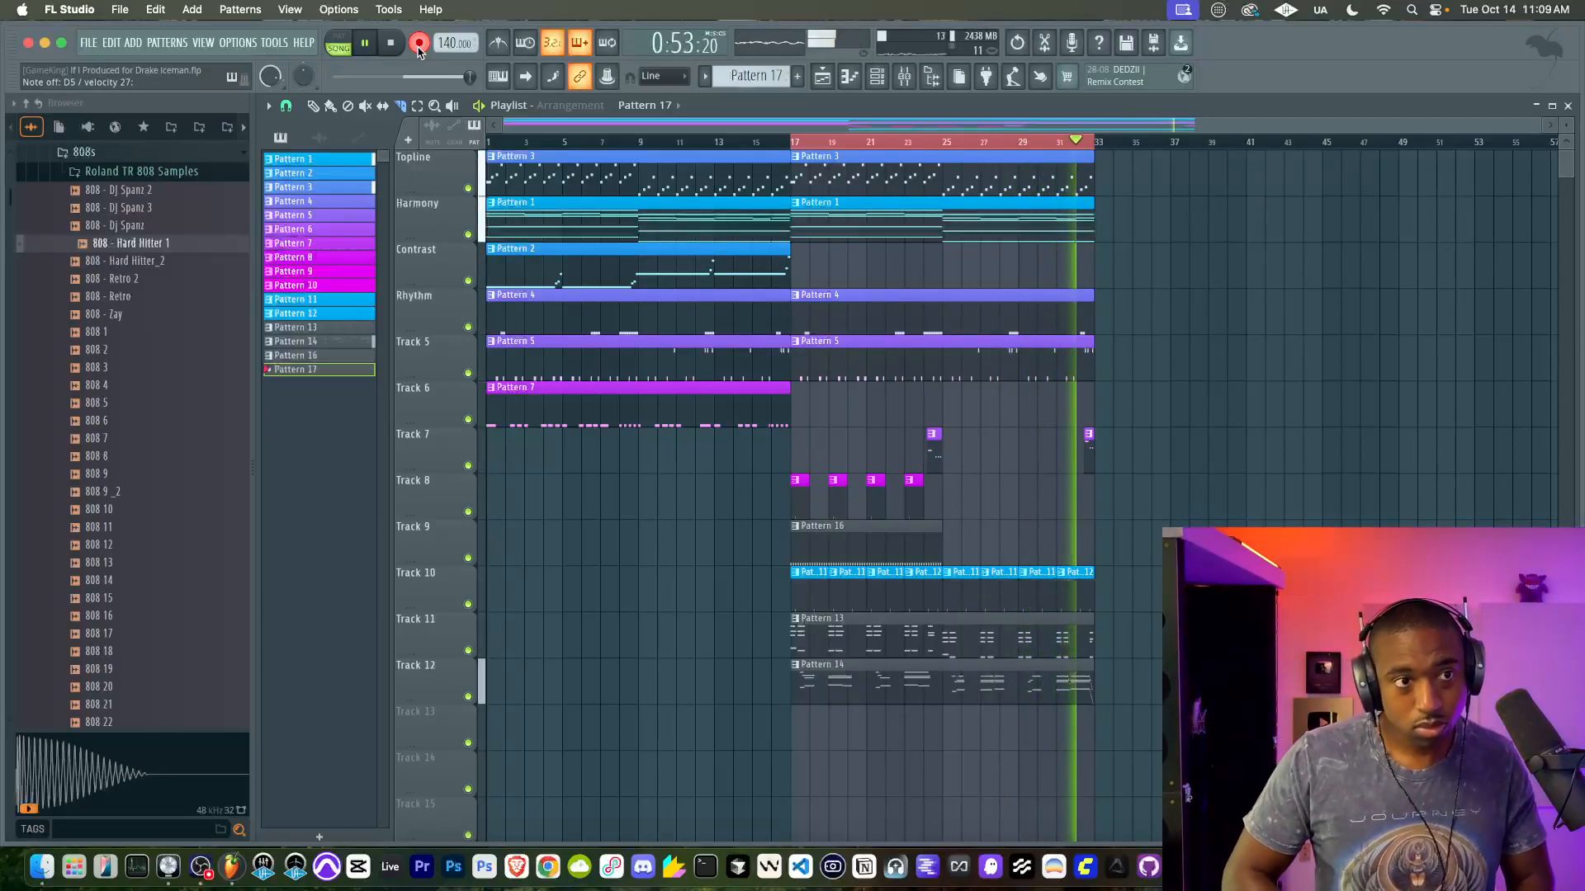
pyautogui.press('space')
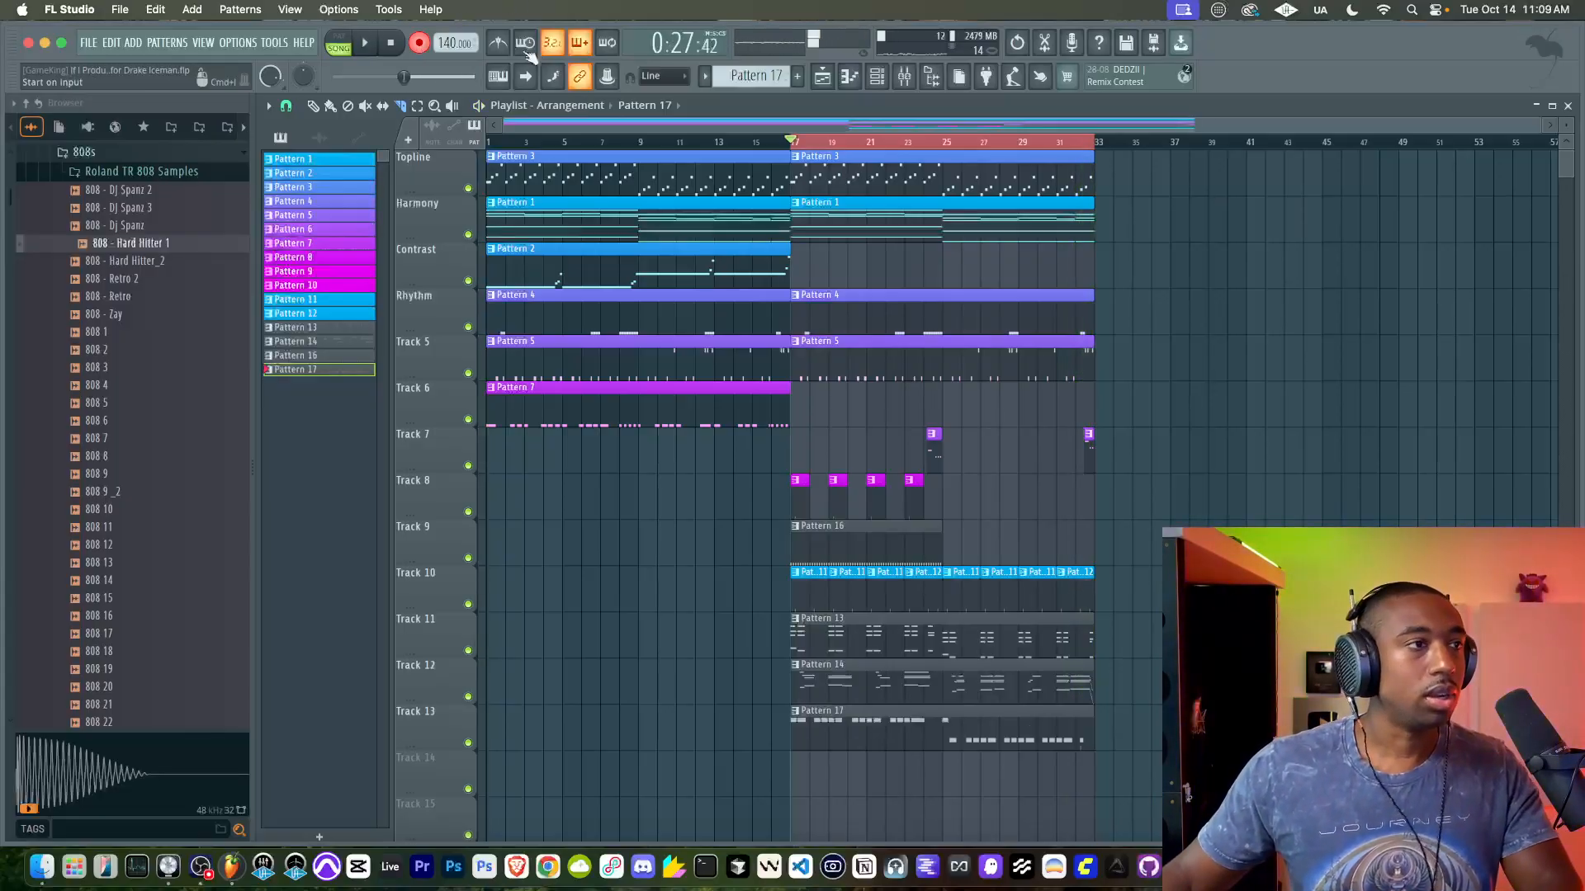
# Step: Insert an empty playlist track at Track 8 and move the Pattern 17 clip up from Track 14 onto it
pyautogui.rightClick(460, 512)
pyautogui.click(504, 627)
pyautogui.click(817, 757)
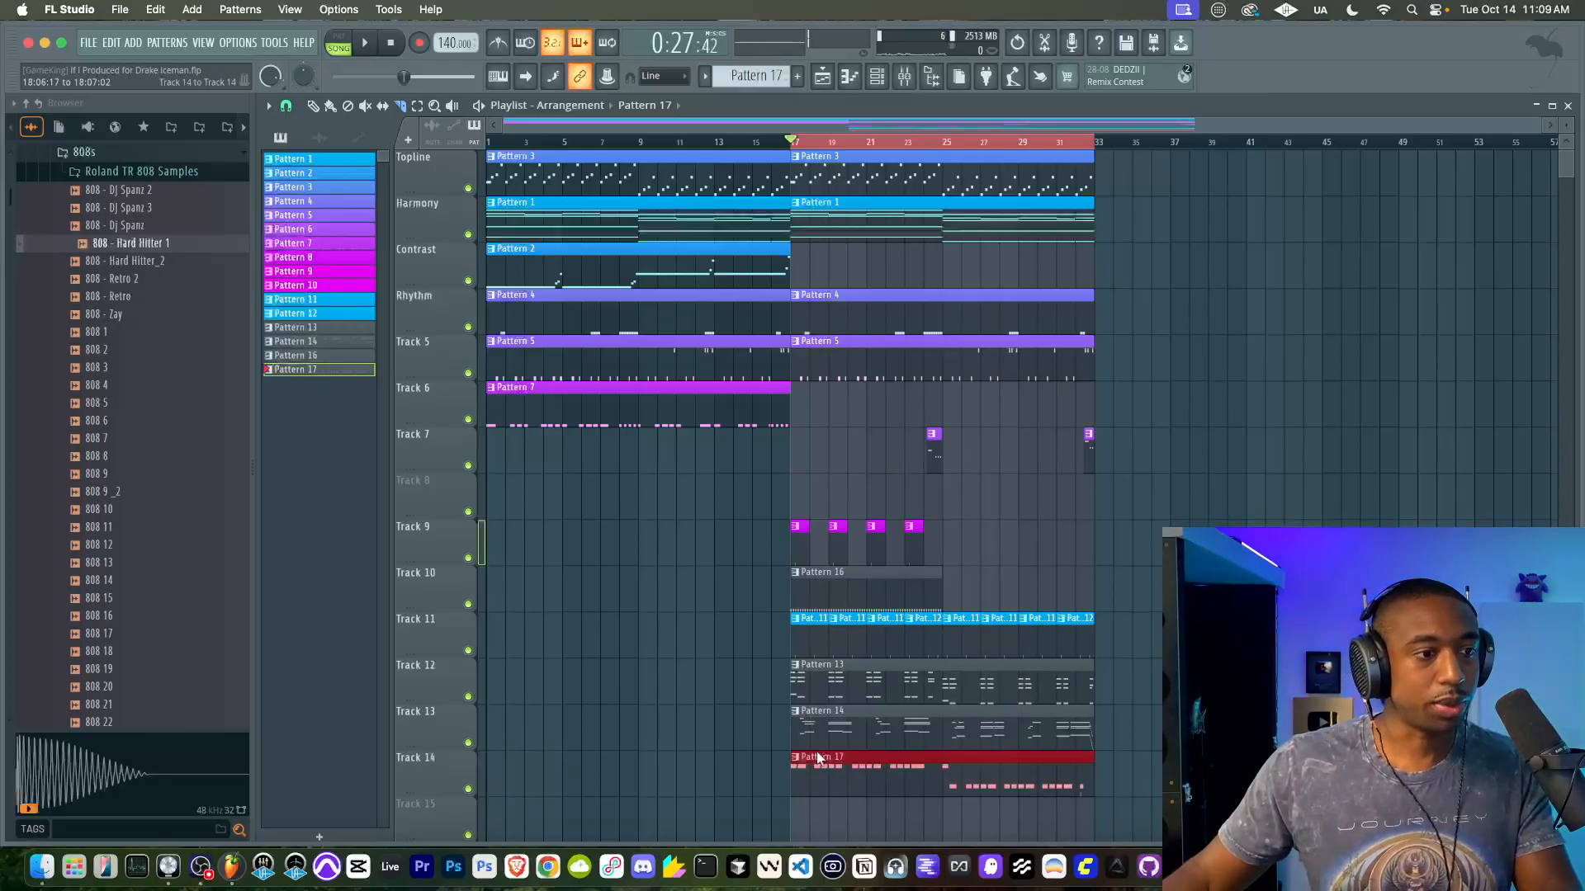
pyautogui.hotkey('shift', 'Up')
pyautogui.hotkey('shift', 'Up')
pyautogui.hotkey('shift', 'Up')
pyautogui.hotkey('shift', 'Up')
pyautogui.hotkey('shift', 'Up')
pyautogui.hotkey('shift', 'Up')
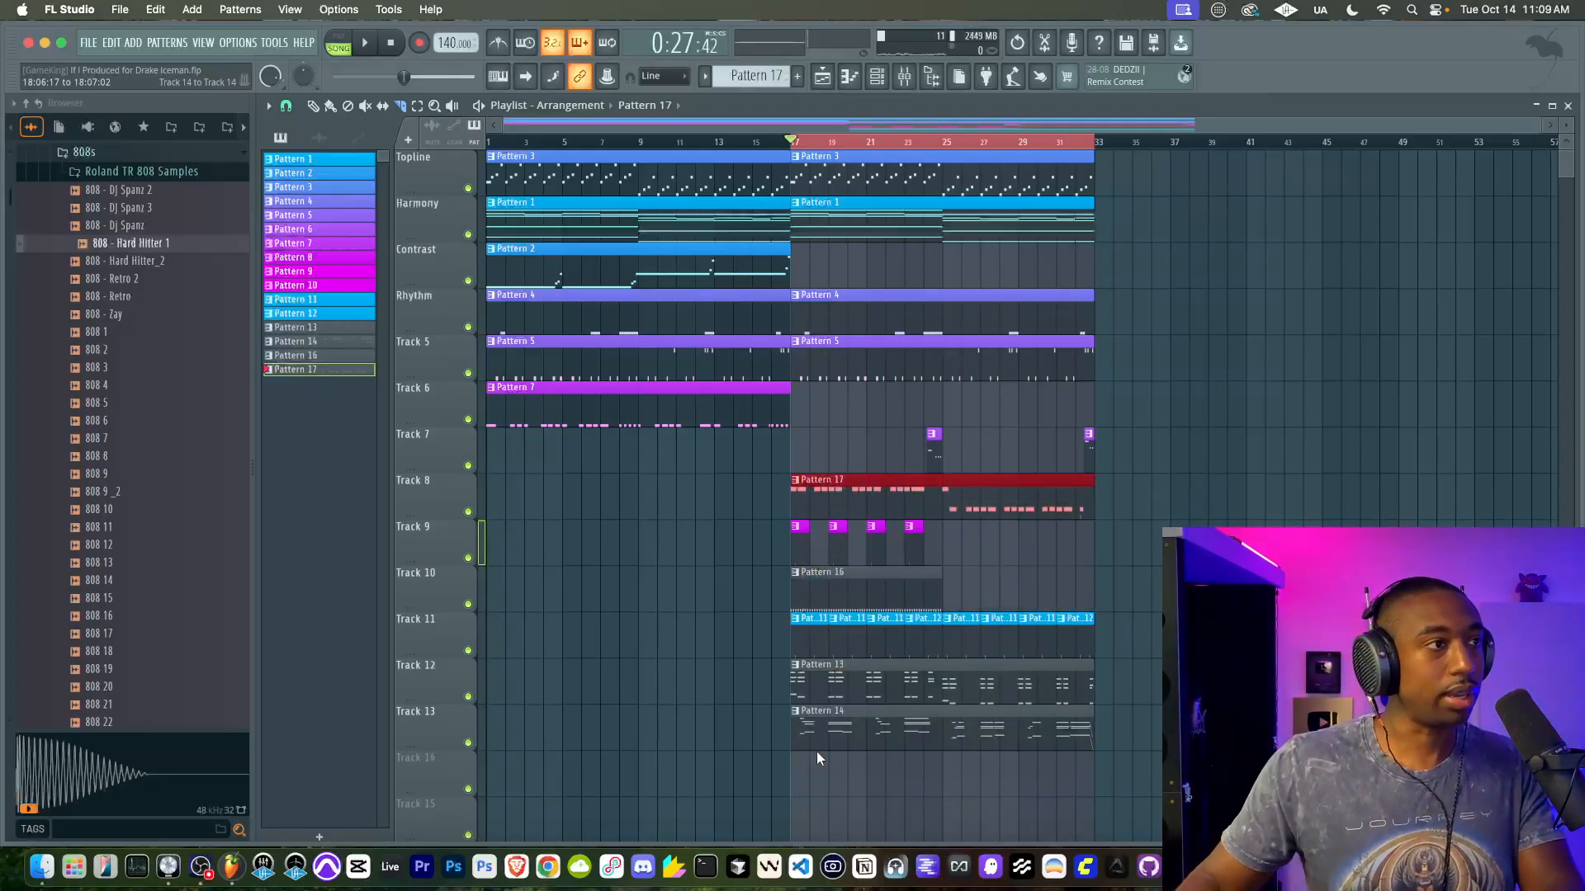
# Step: In Pattern 17's 808 part, lower the G5 note at bar 9 to D5 and delete the stray short note at bar 16
pyautogui.doubleClick(911, 506)
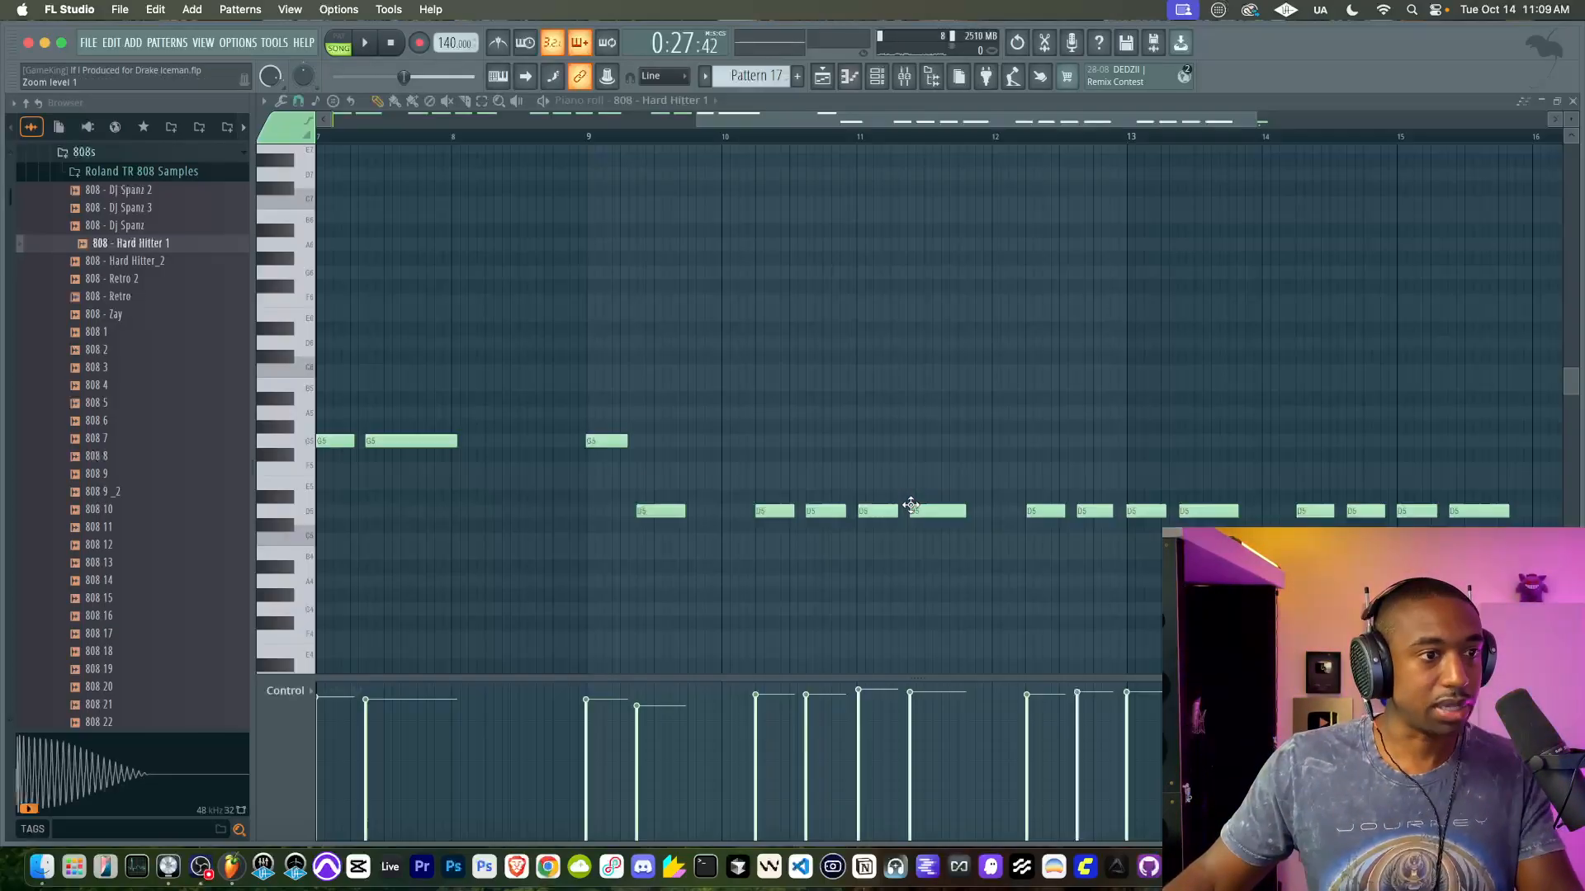
pyautogui.press('space')
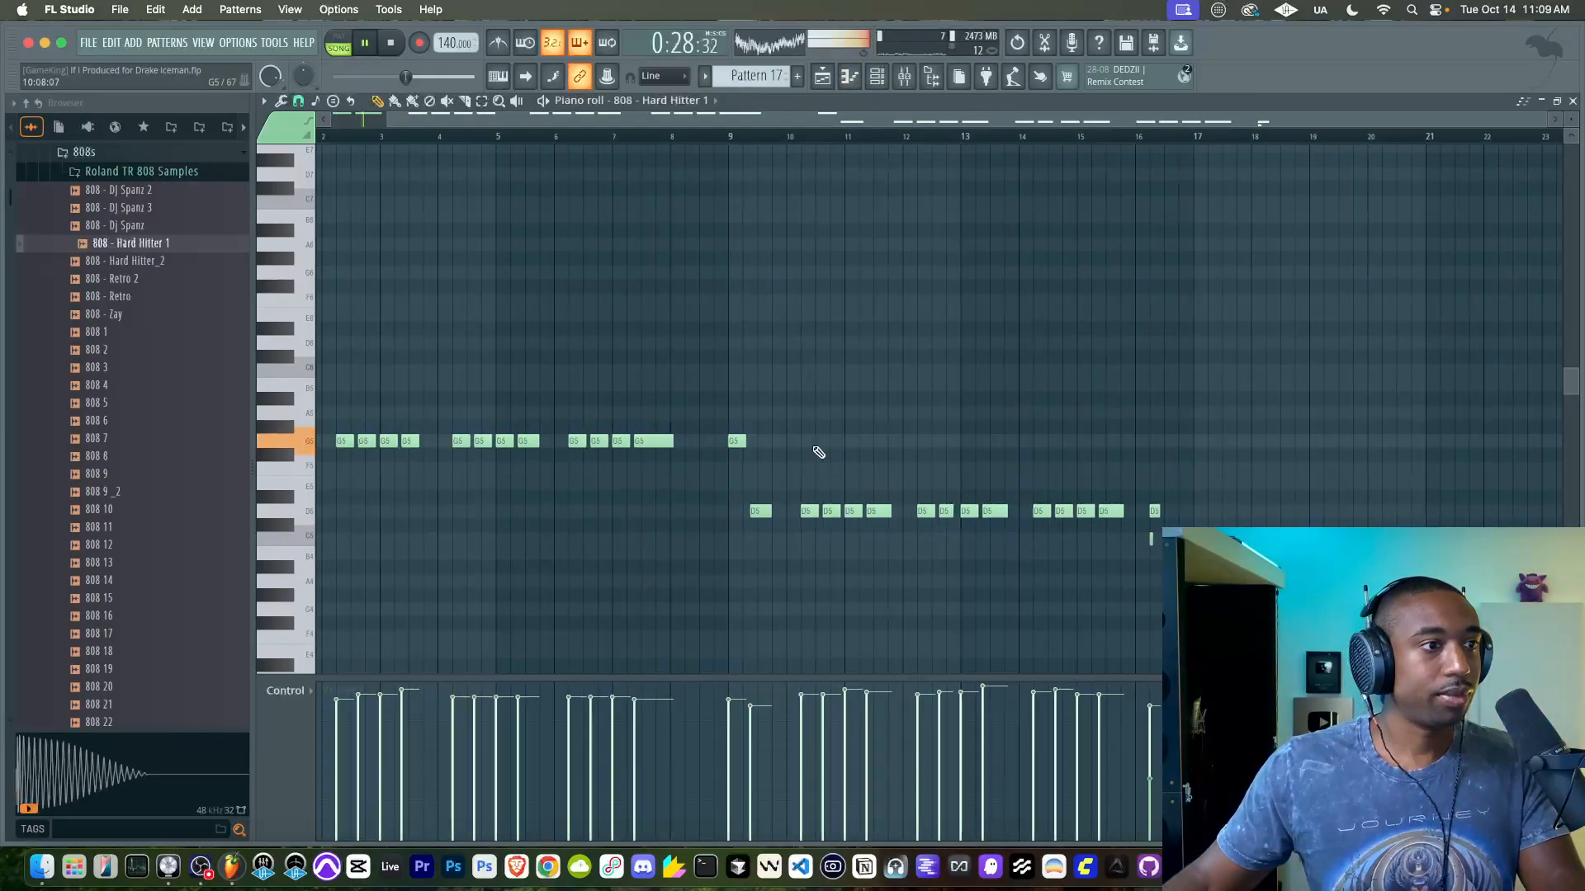
pyautogui.click(735, 442)
pyautogui.hotkey('shift', 'Down')
pyautogui.hotkey('shift', 'Down')
pyautogui.hotkey('shift', 'Down')
pyautogui.hotkey('shift', 'Down')
pyautogui.hotkey('shift', 'Down')
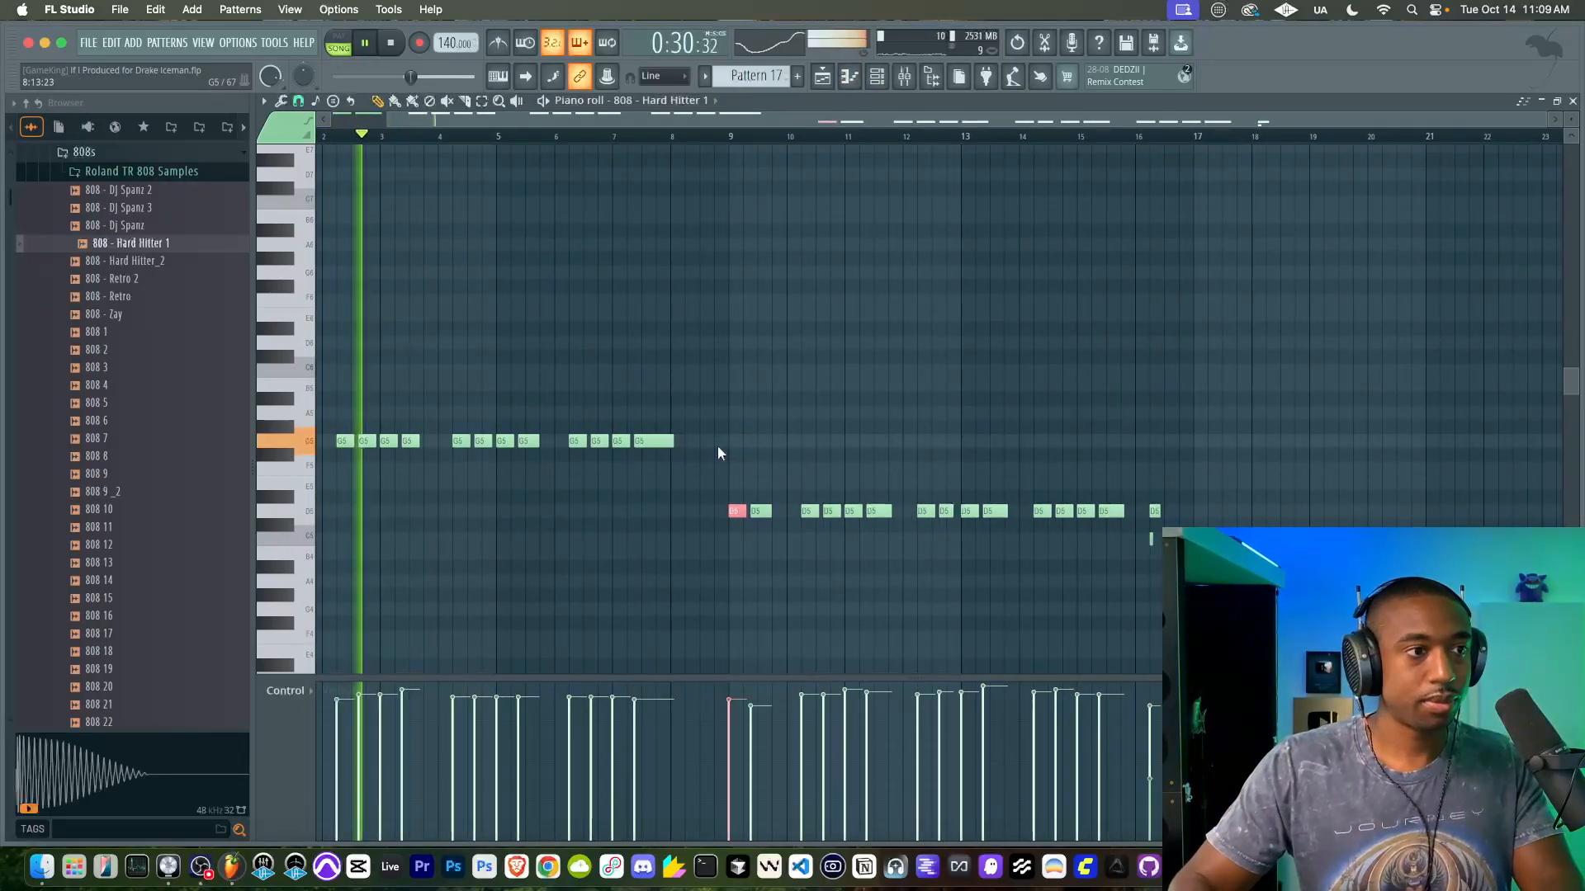
pyautogui.rightClick(1150, 539)
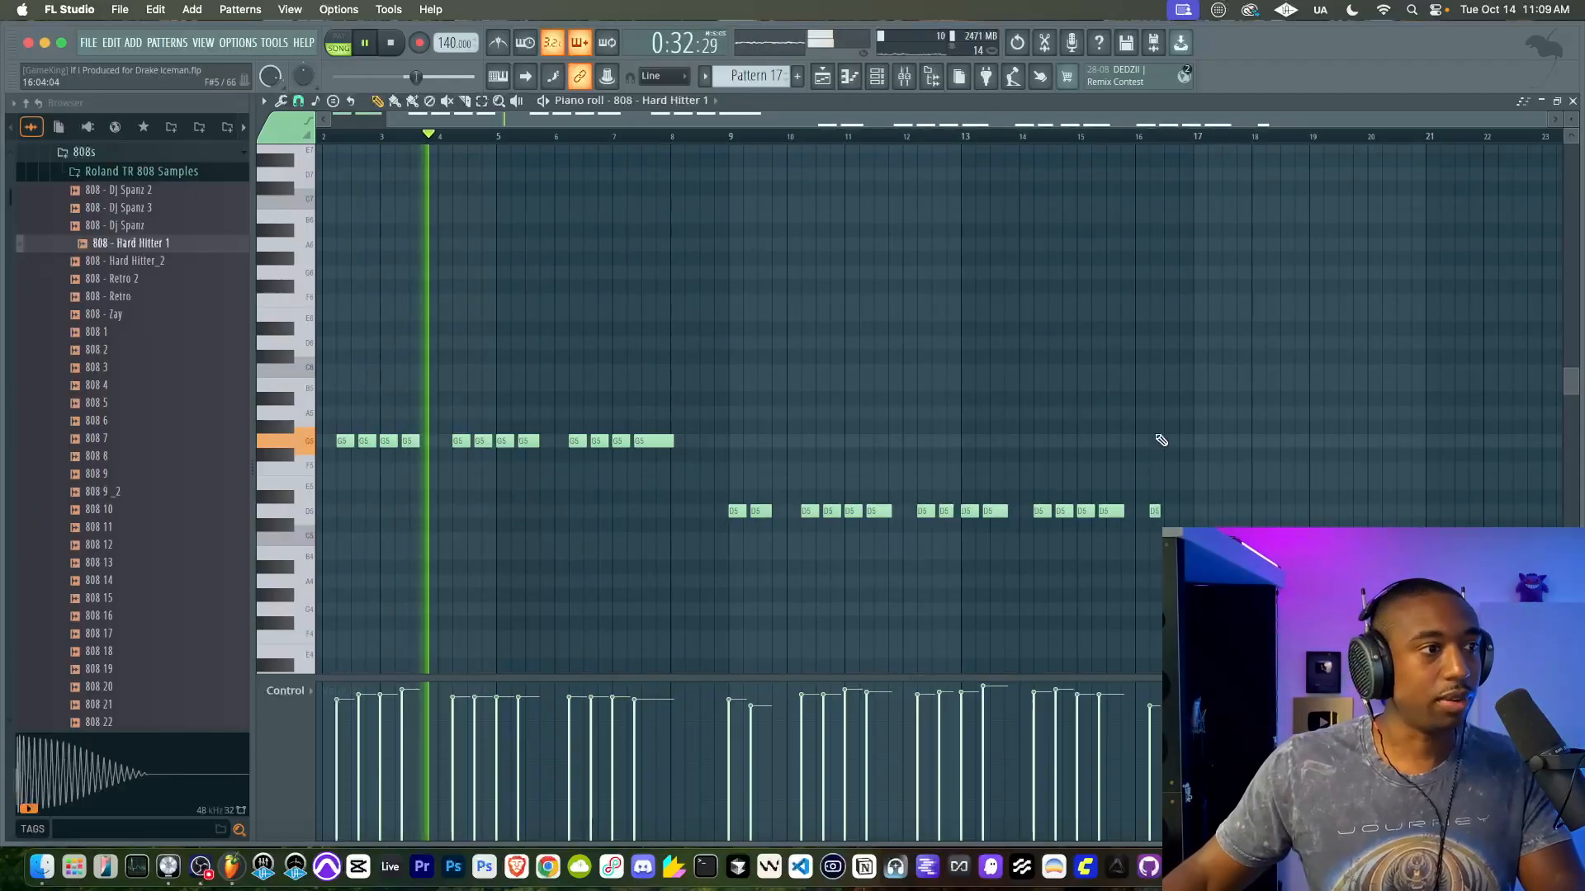
pyautogui.press('F5')
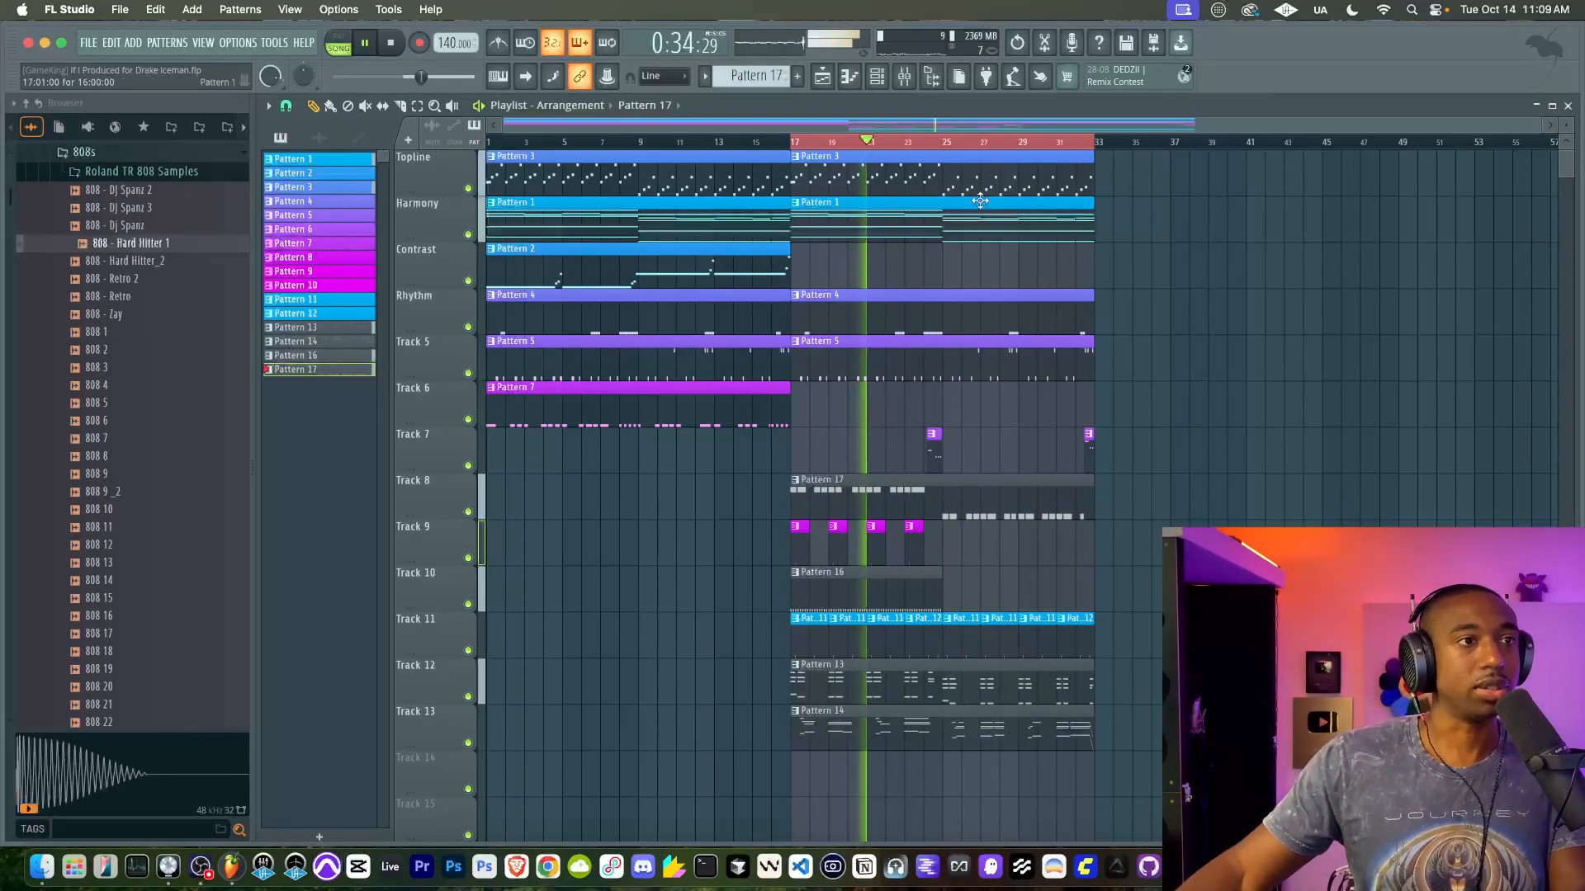
# Step: Set the 808's fader on mixer track 8 to 100% (0.0 dB) and return to the playlist
pyautogui.press('F6')
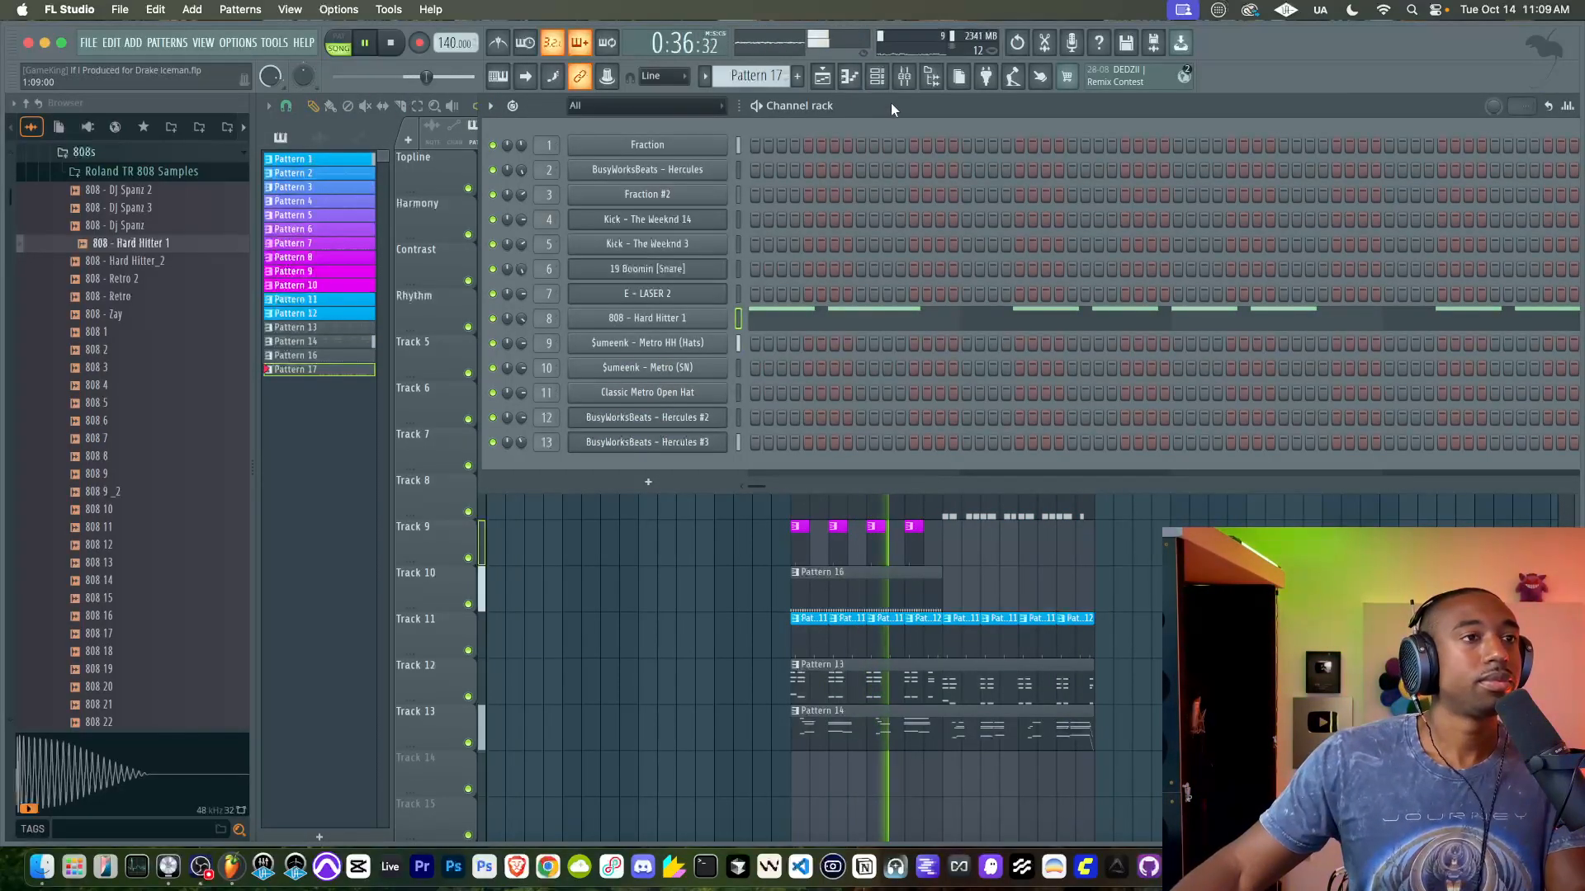
pyautogui.click(905, 76)
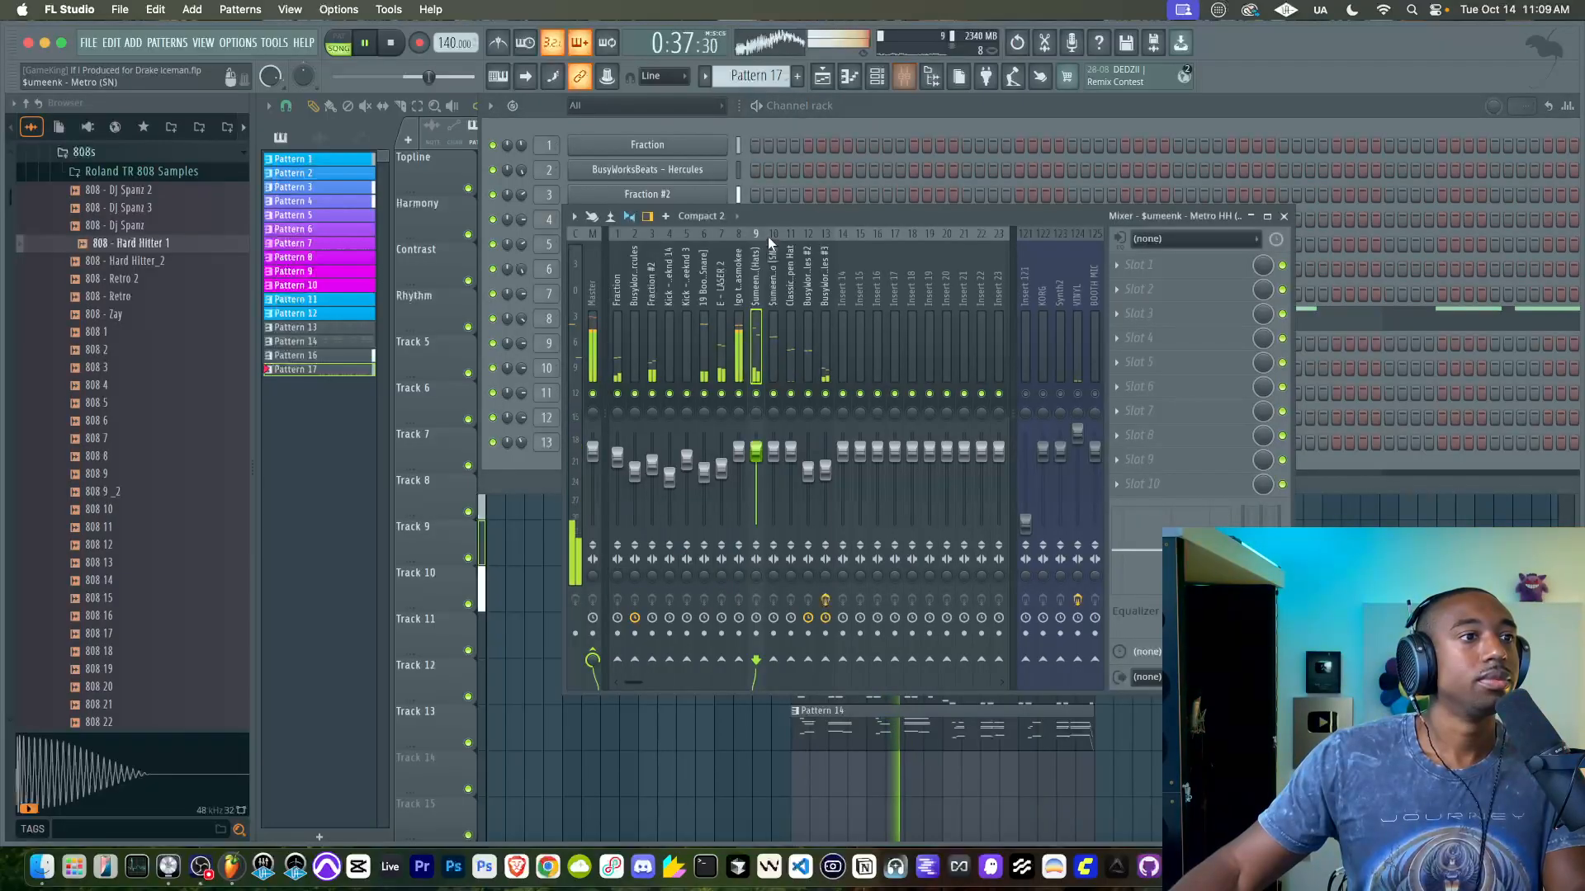
pyautogui.click(739, 450)
pyautogui.moveTo(739, 452); pyautogui.dragTo(739, 450)
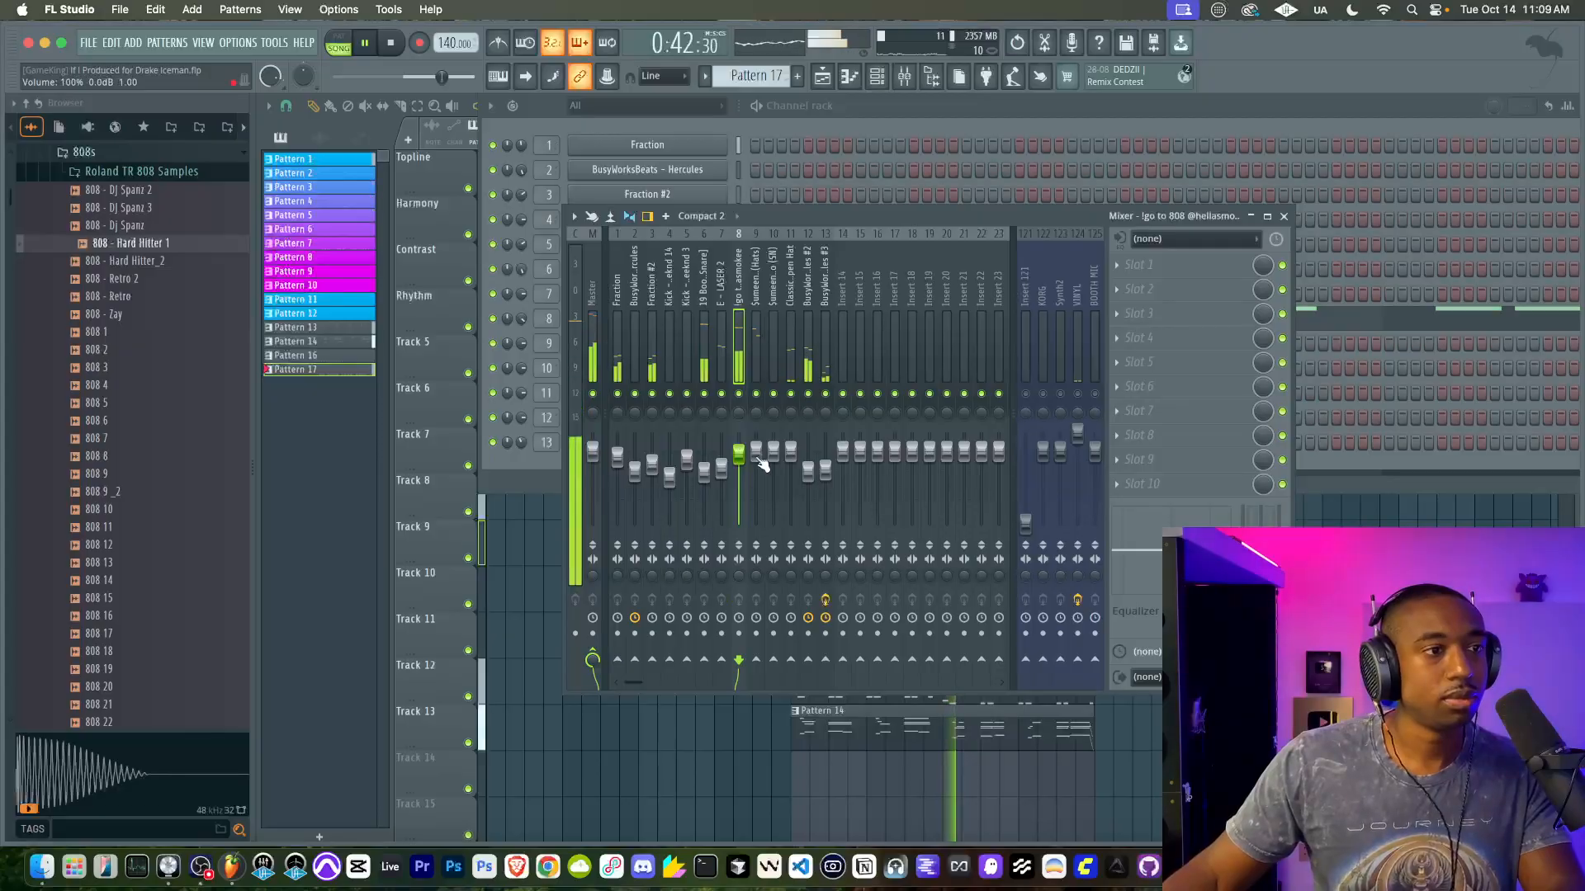
pyautogui.rightClick(738, 456)
pyautogui.click(761, 466)
pyautogui.click(990, 743)
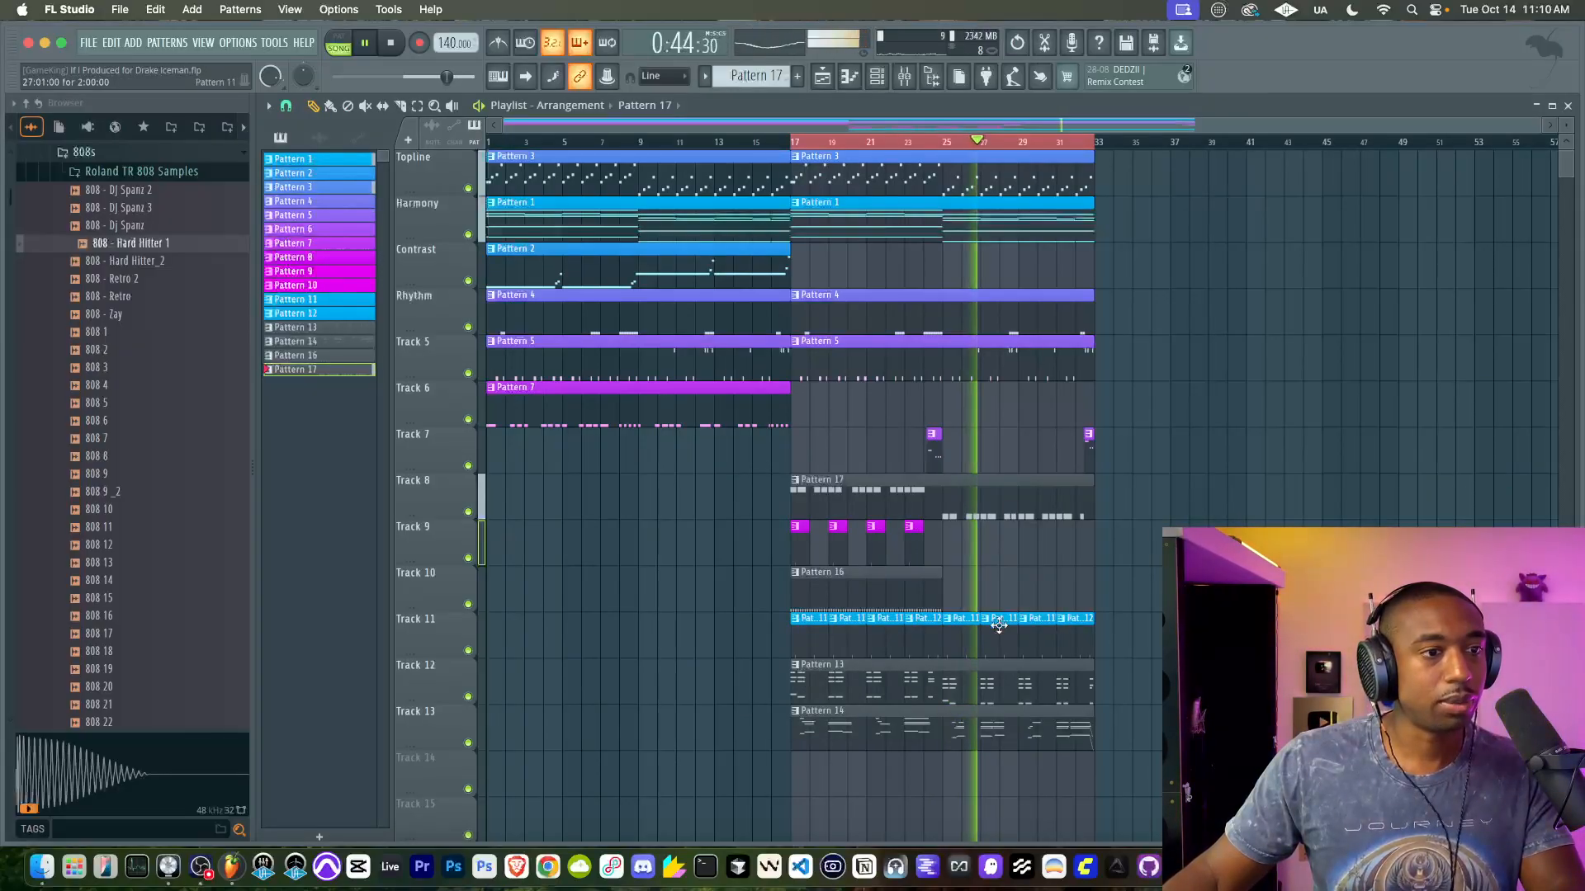
# Step: Review Pattern 17's 808 - Hard Hitter 1 notes in the piano roll and return to the playlist
pyautogui.doubleClick(968, 494)
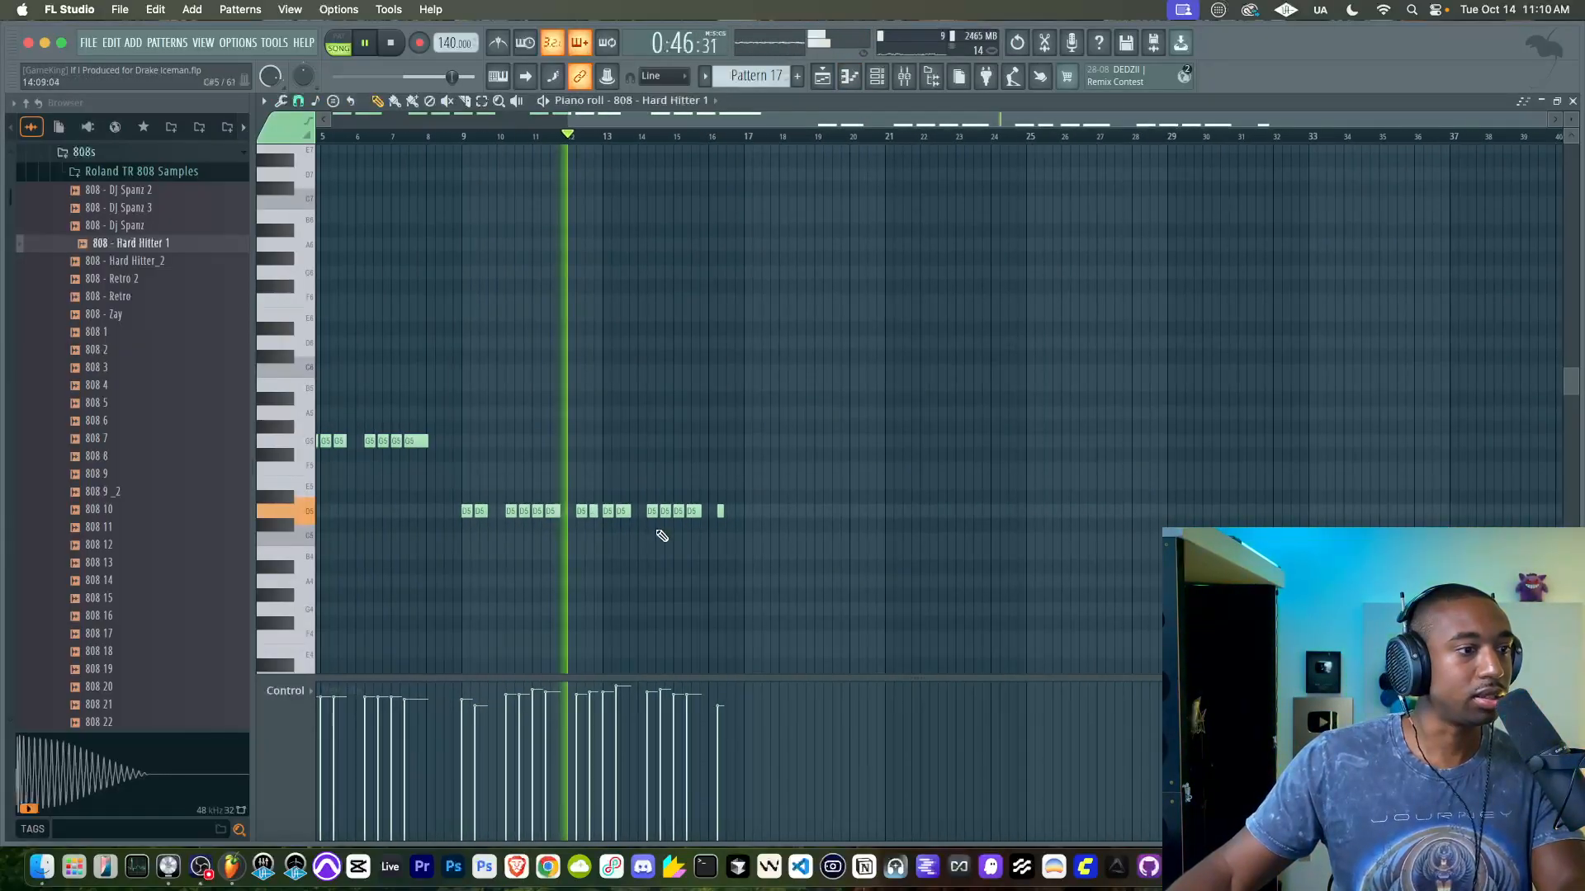
pyautogui.hscroll(-4, 749, 558)
pyautogui.scroll(-4, 1001, 410)
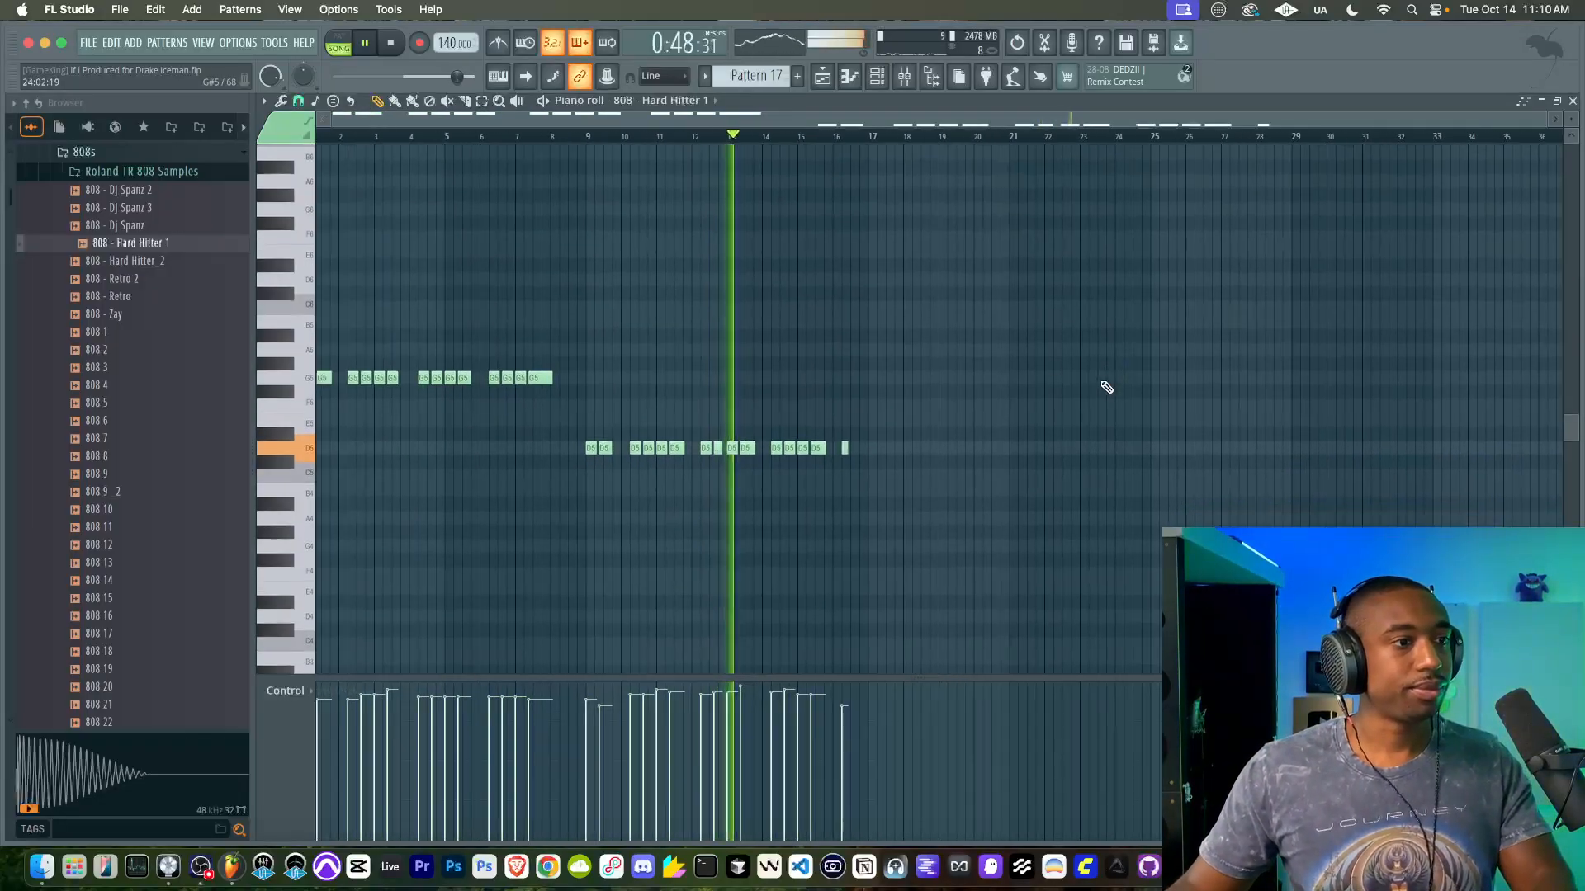
pyautogui.press('F5')
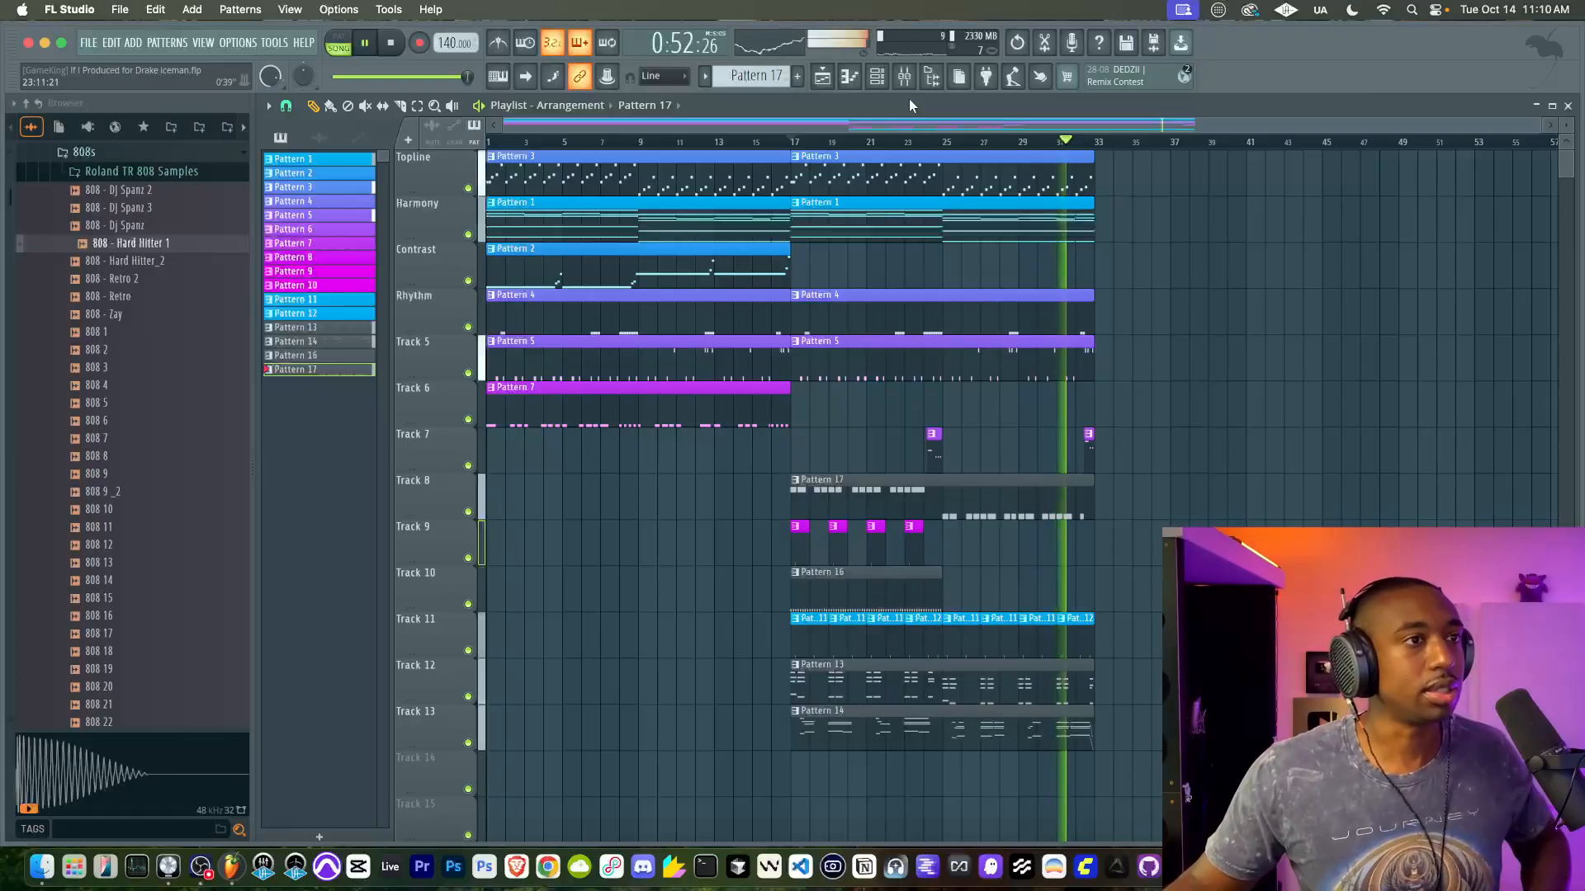
# Step: Raise the BusyWorksBeats - Hercules mixer fader to 88% (-2.7 dB) and the Fraction fader to slightly above 100%
pyautogui.click(905, 78)
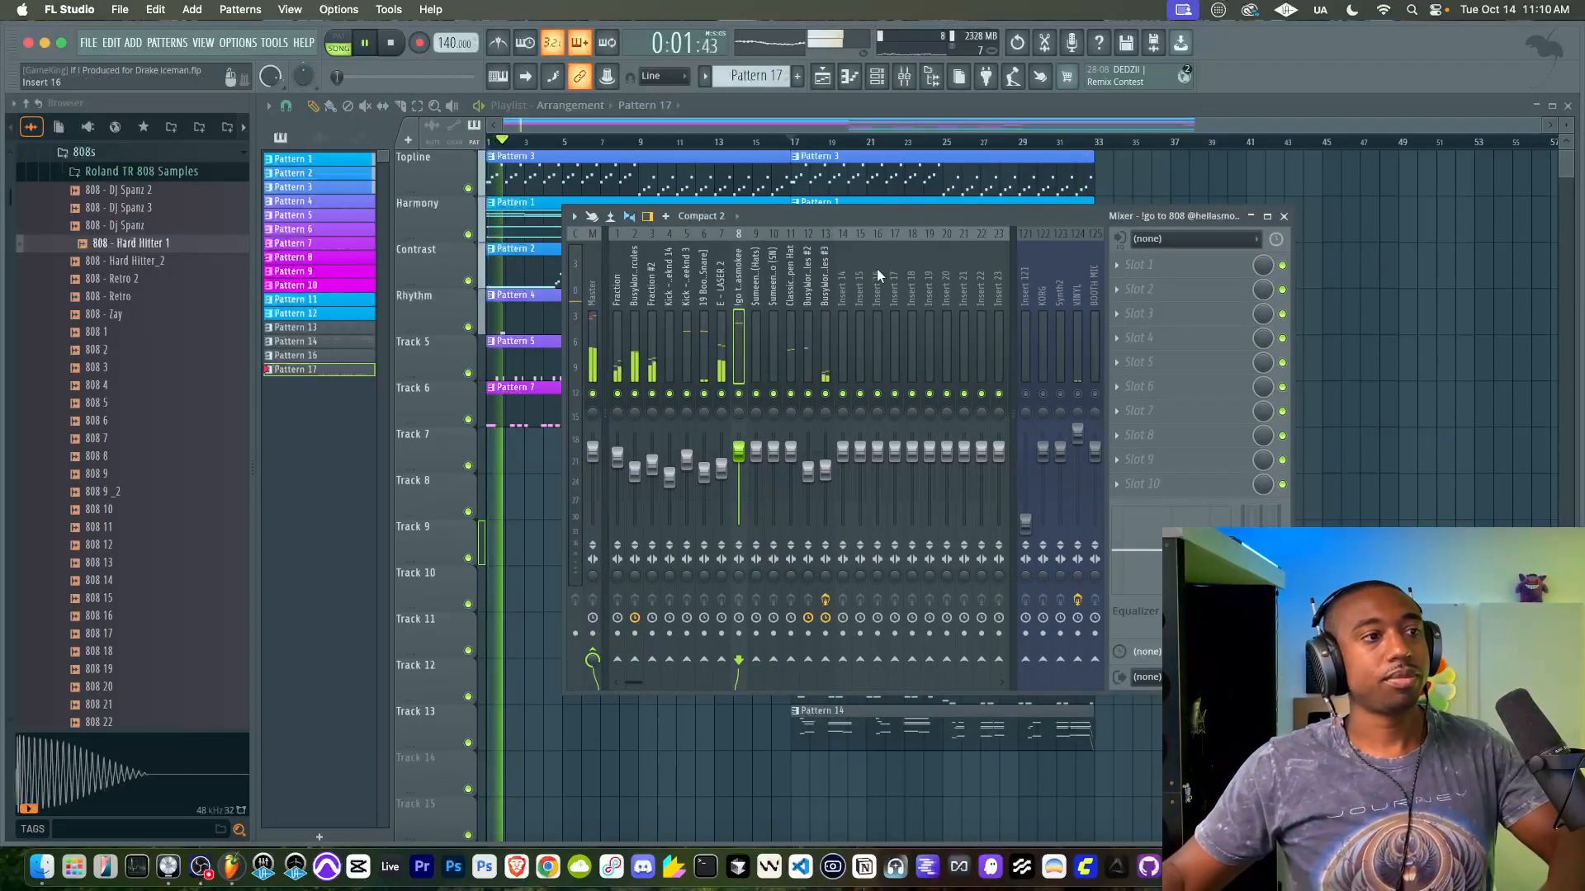
pyautogui.click(635, 471)
pyautogui.moveTo(635, 471); pyautogui.dragTo(635, 458)
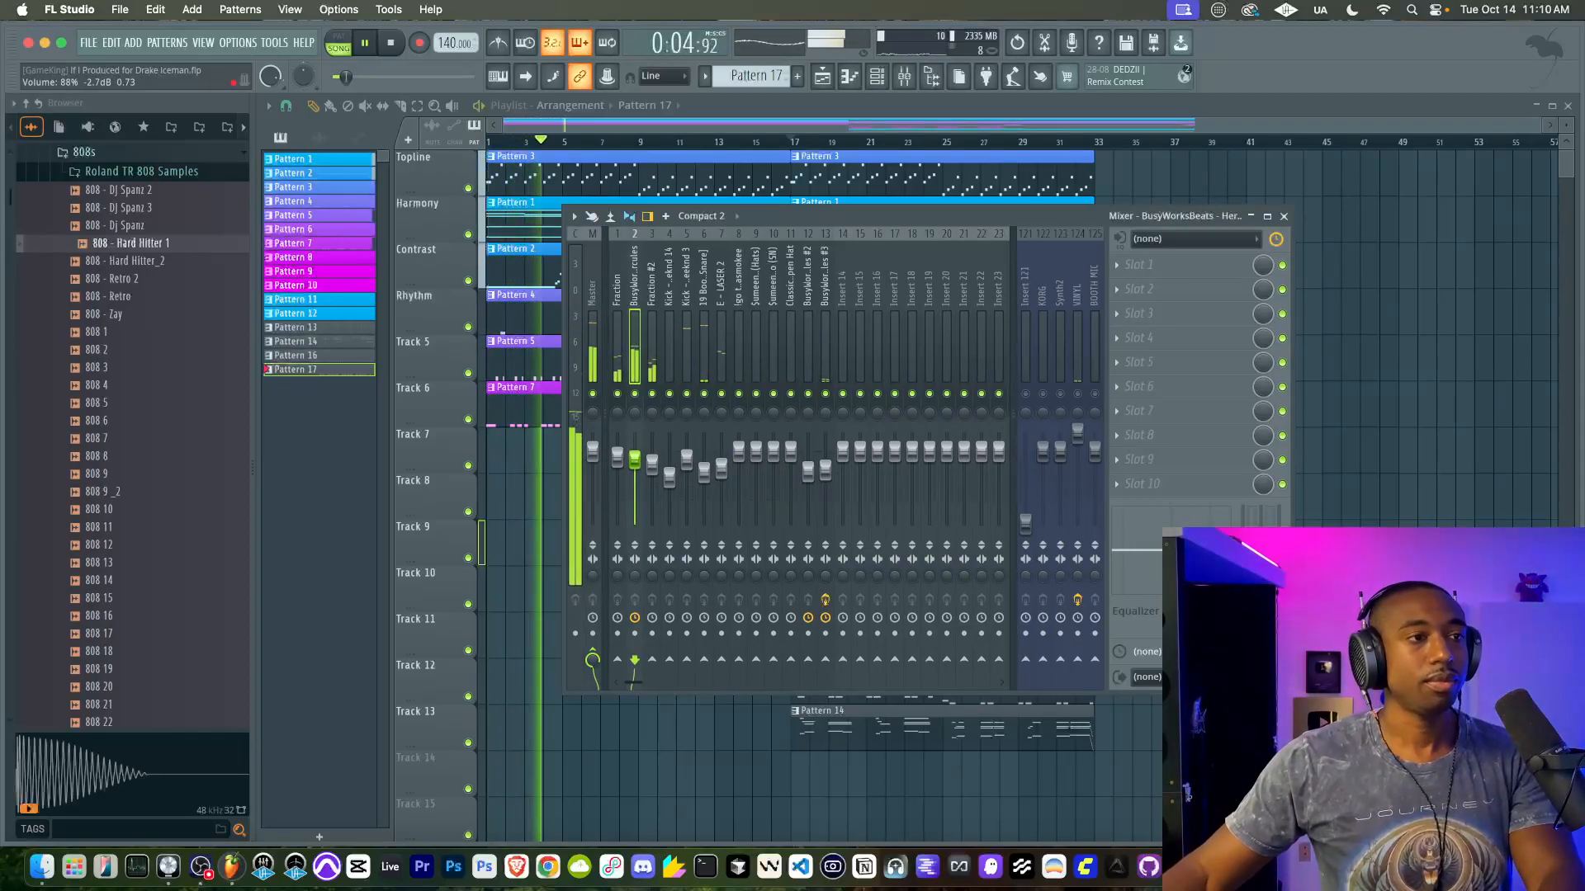
pyautogui.click(617, 450)
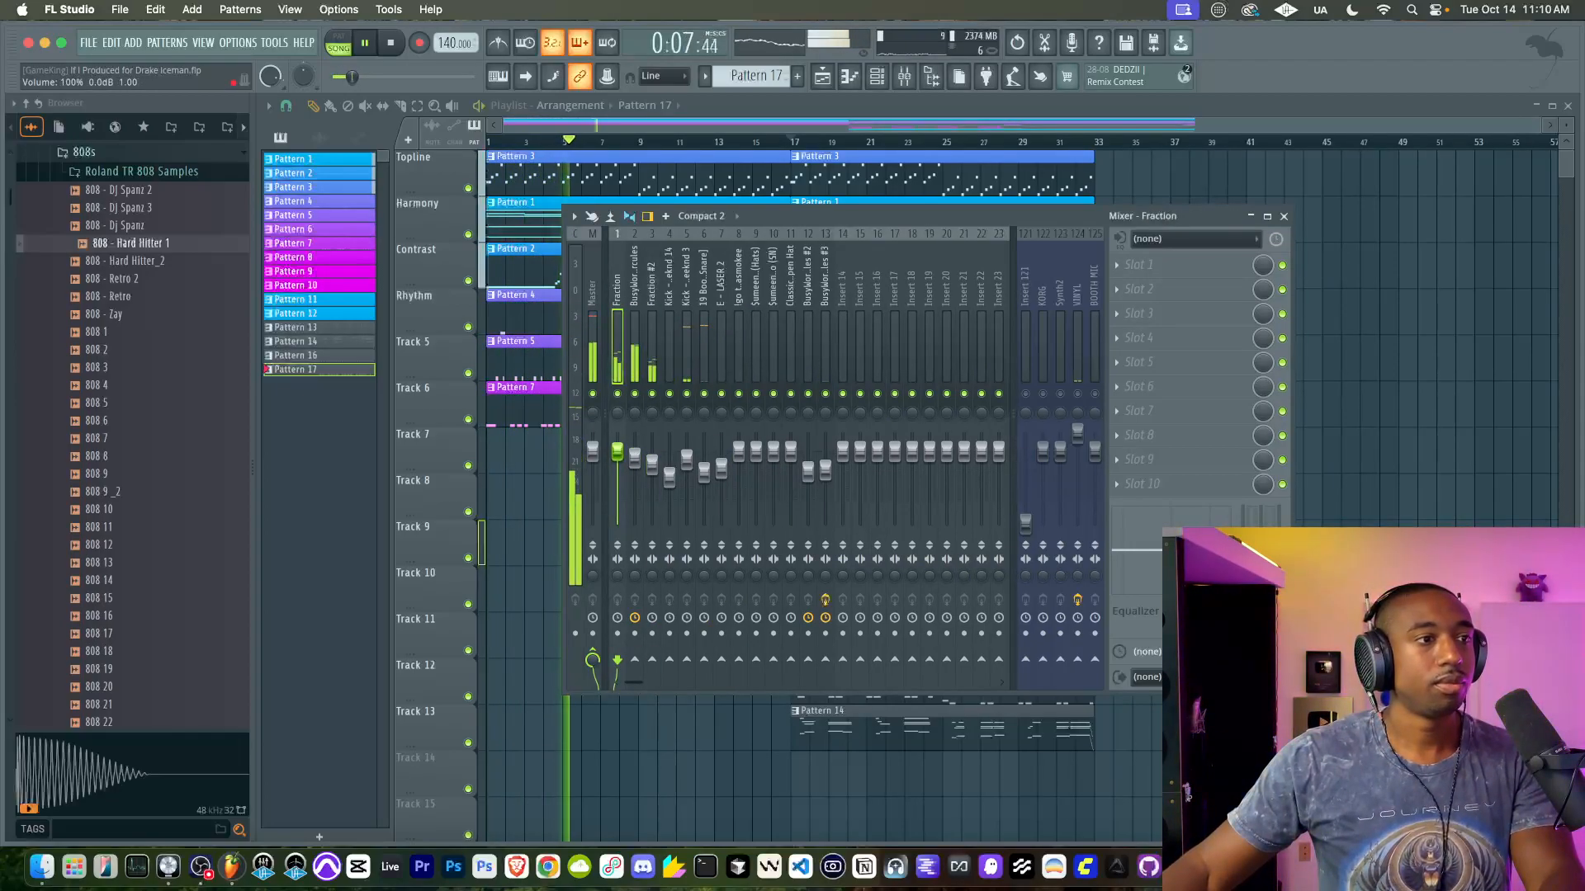
pyautogui.click(637, 453)
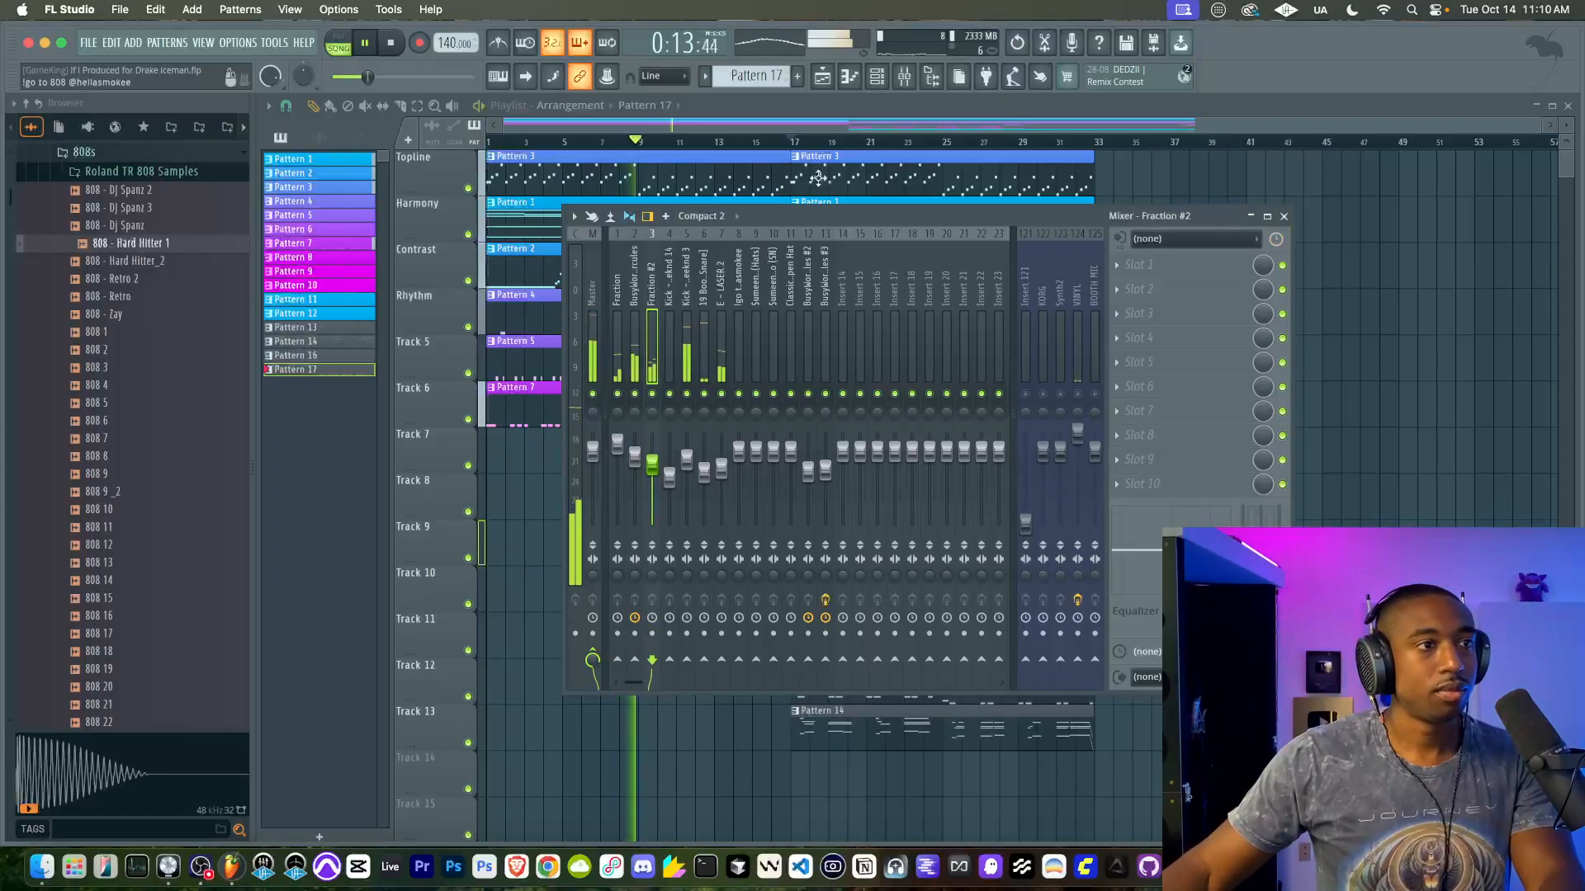
# Step: Review Pattern 3's Fraction #2 notes in the piano roll and the mixer levels, ending back at the playlist
pyautogui.click(756, 183)
pyautogui.doubleClick(756, 182)
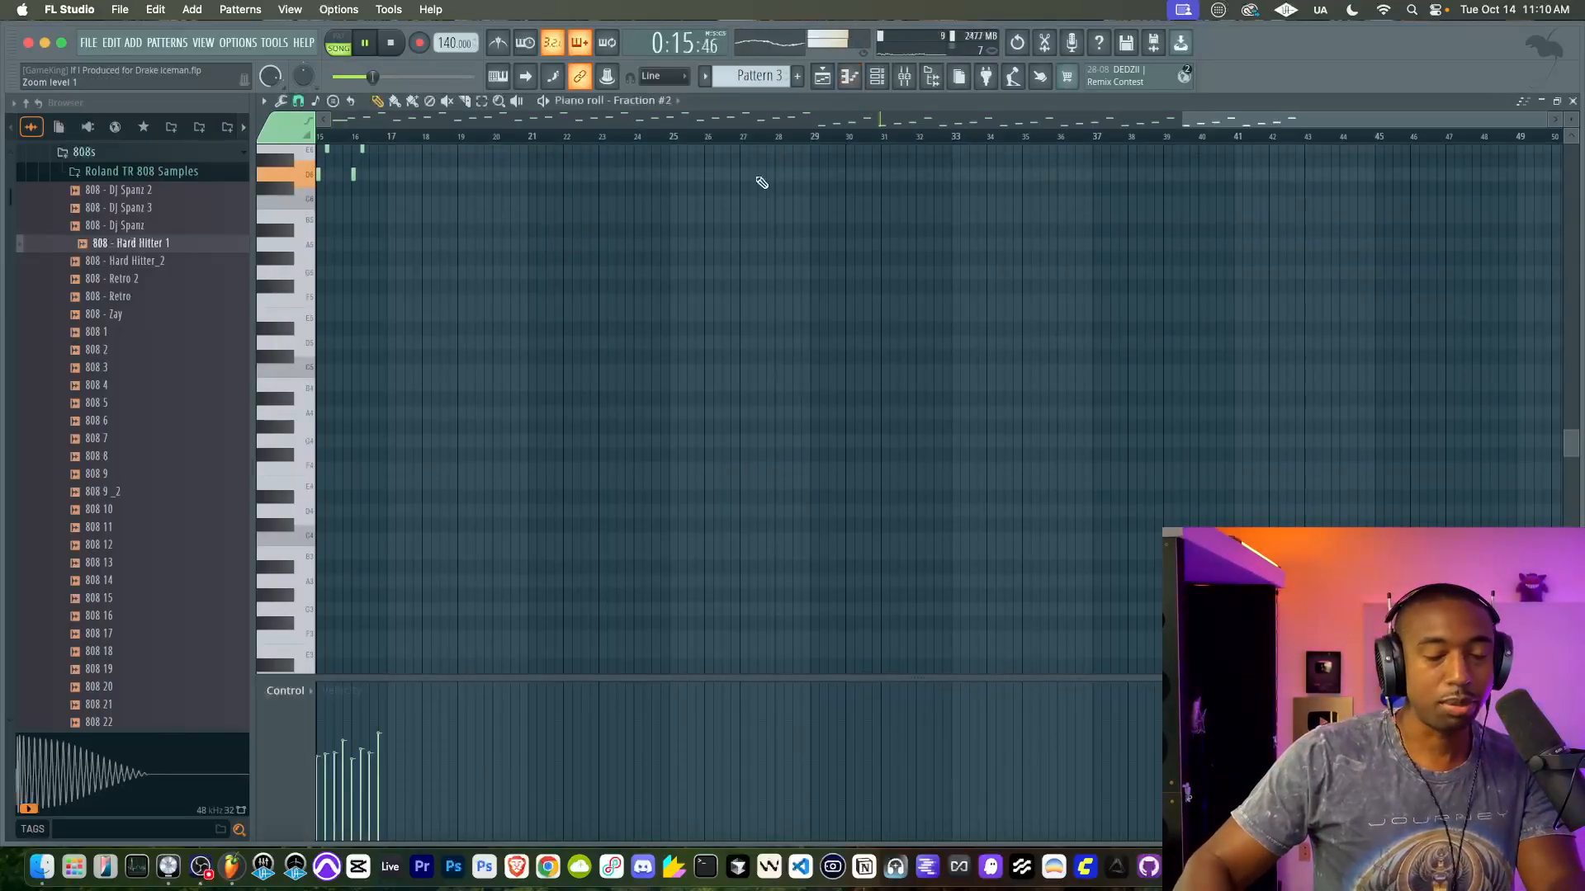
pyautogui.press('super+s')
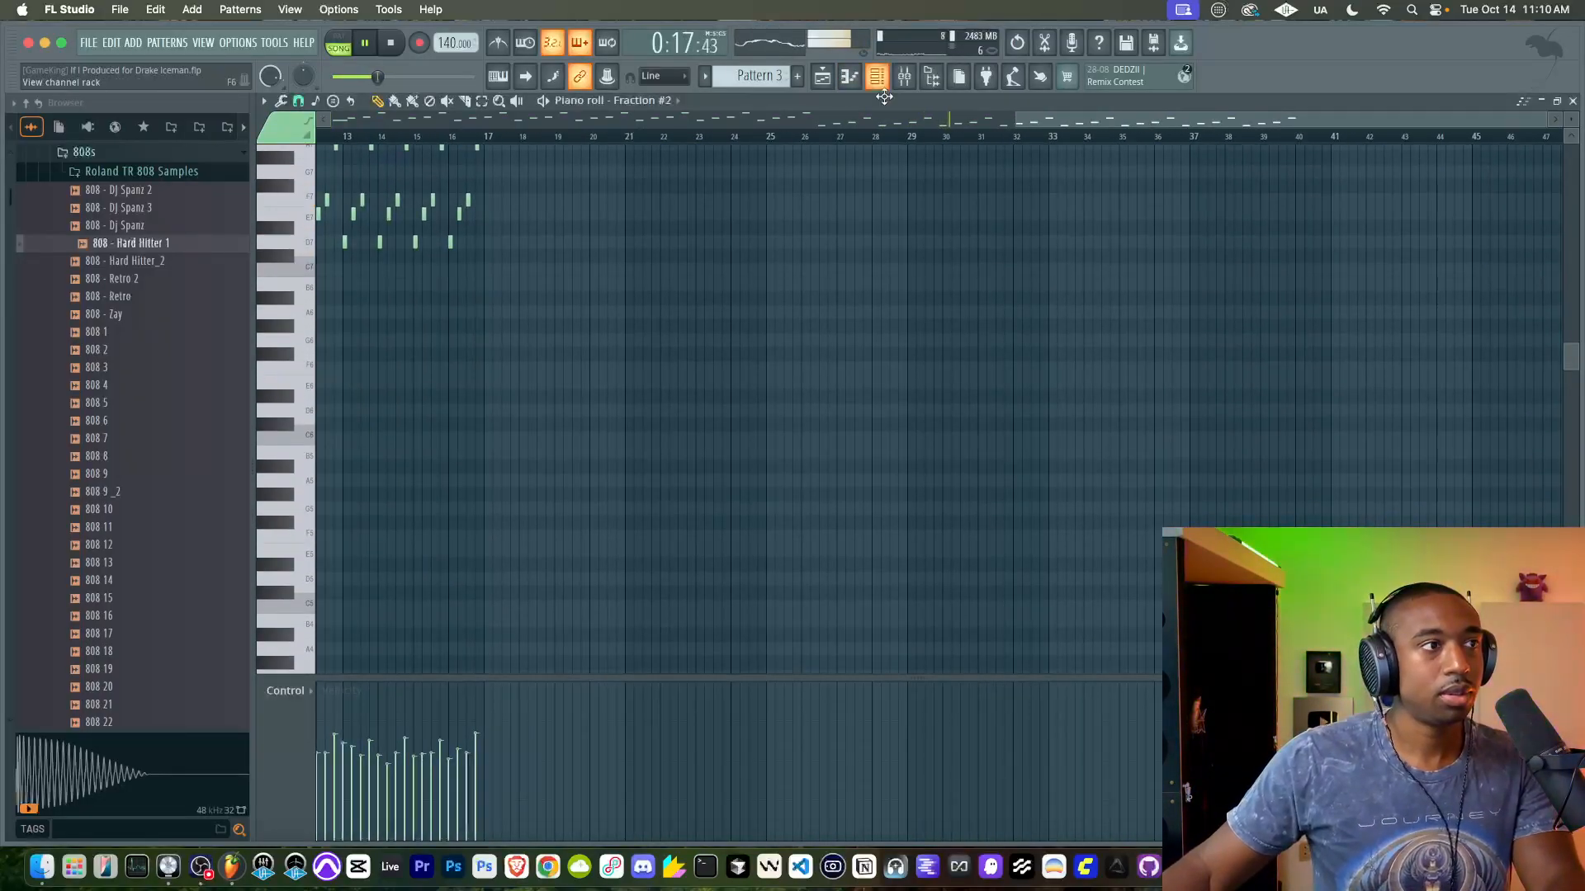
pyautogui.scroll(5, 852, 195)
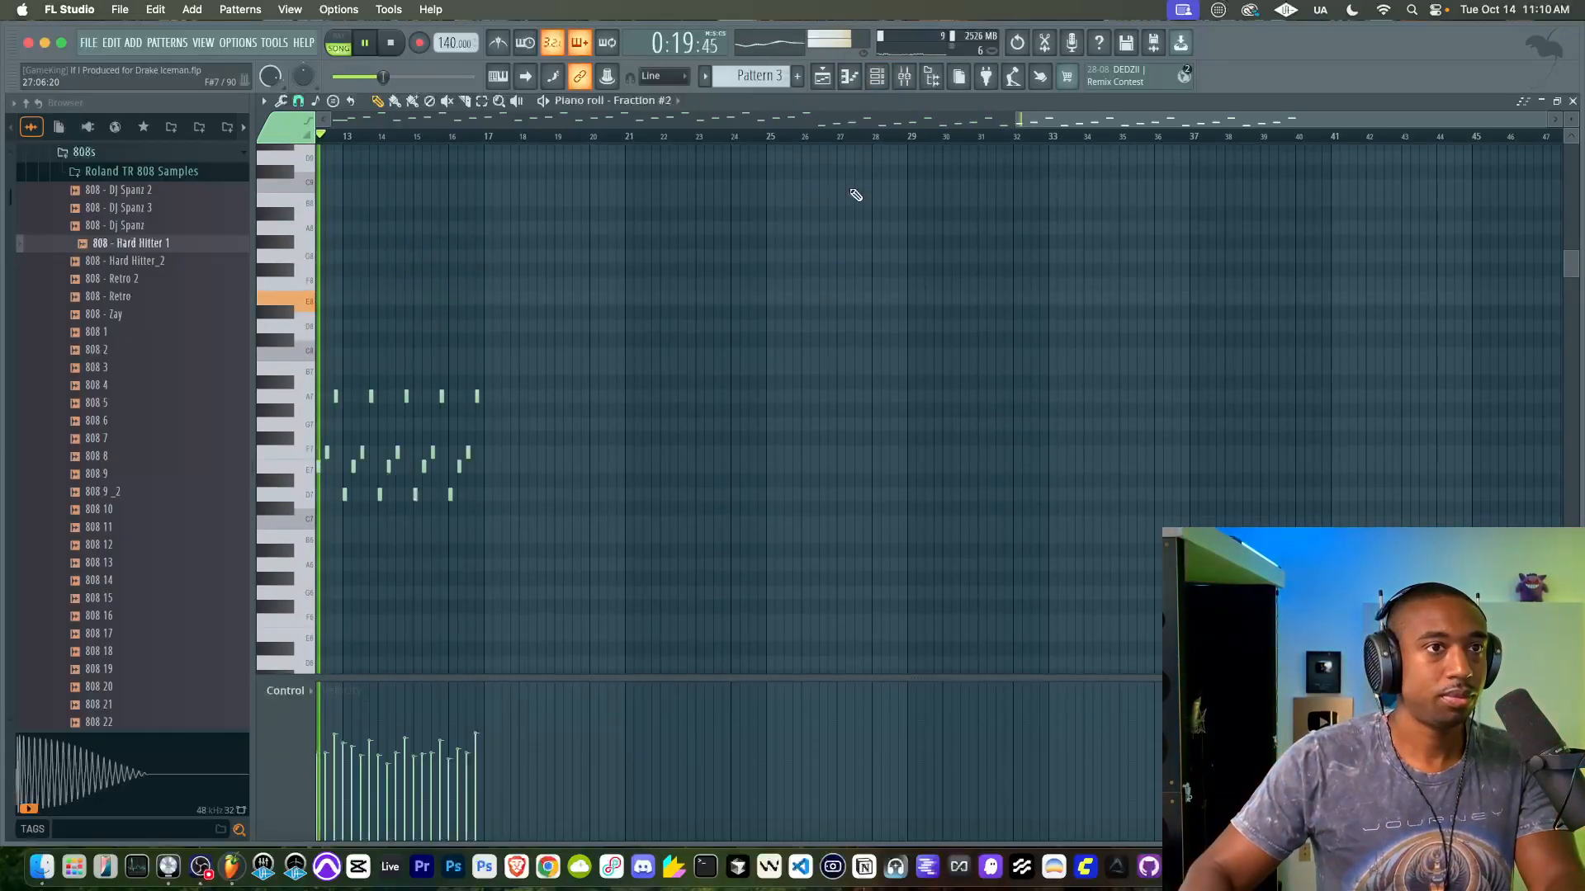
pyautogui.press('F5')
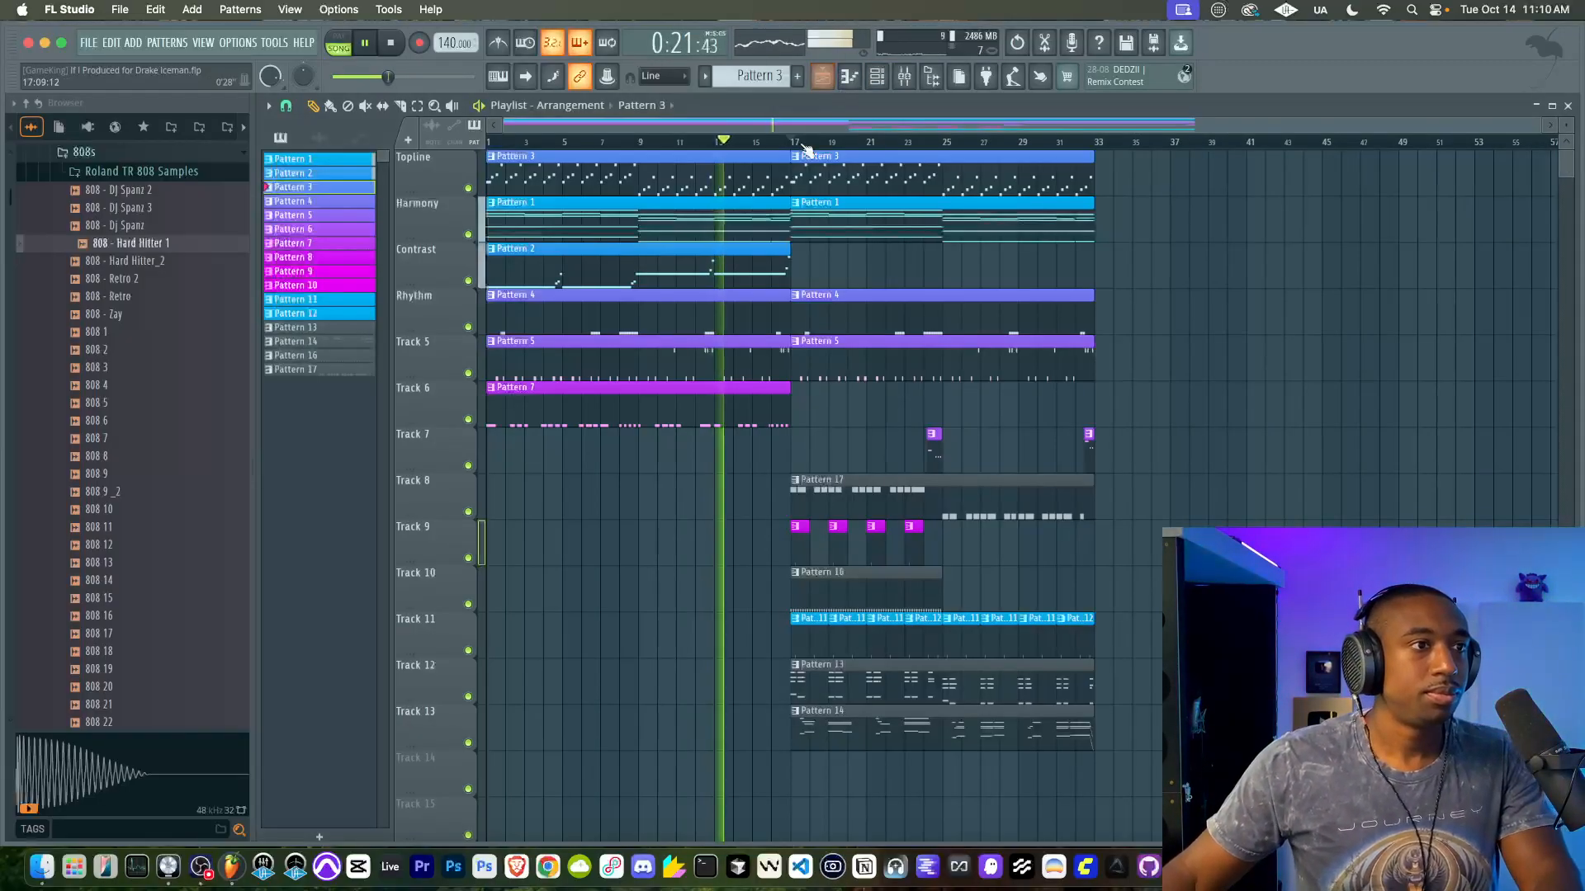
pyautogui.click(906, 79)
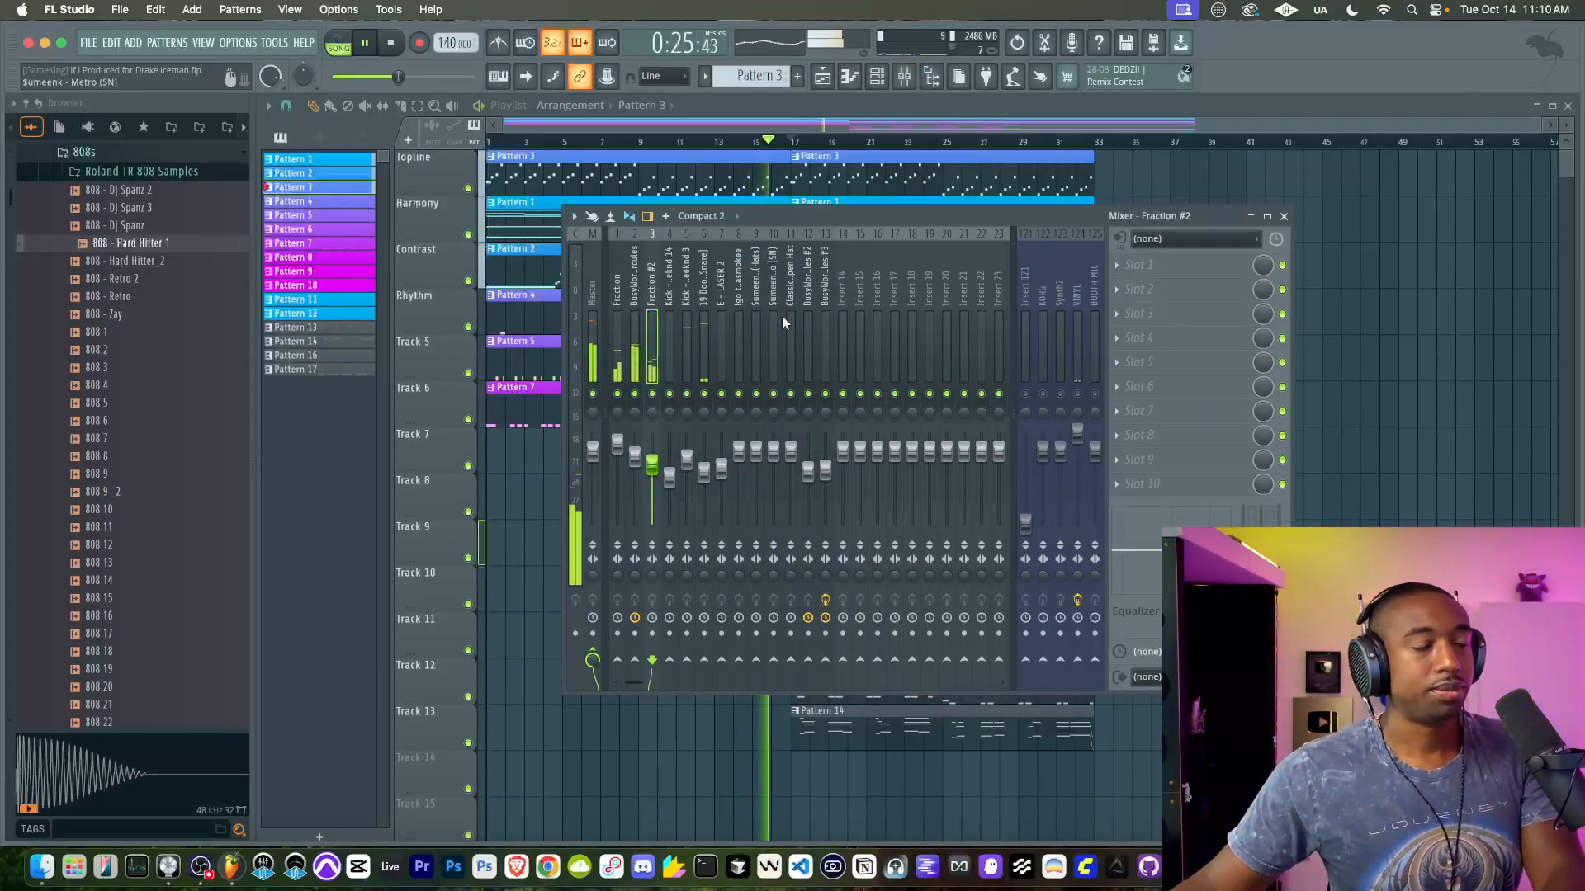
pyautogui.press('F9')
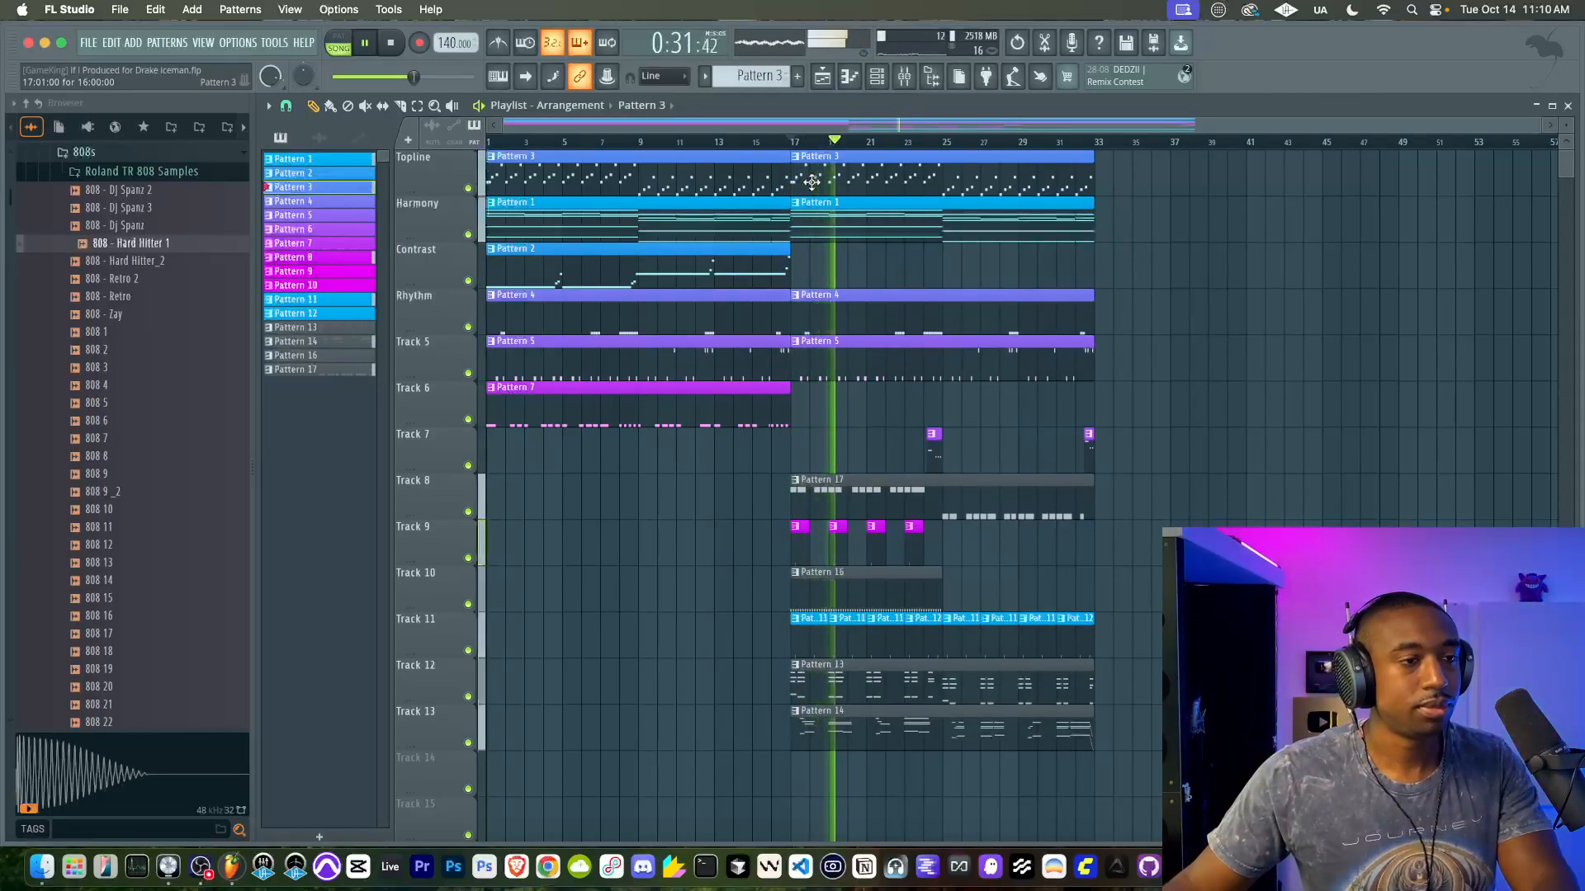
# Step: Open the Fraction #2 synth, audition Broken Glass Bells and Disney Bells from the Bells presets, and lower its gain to -5.8 dB
pyautogui.click(875, 80)
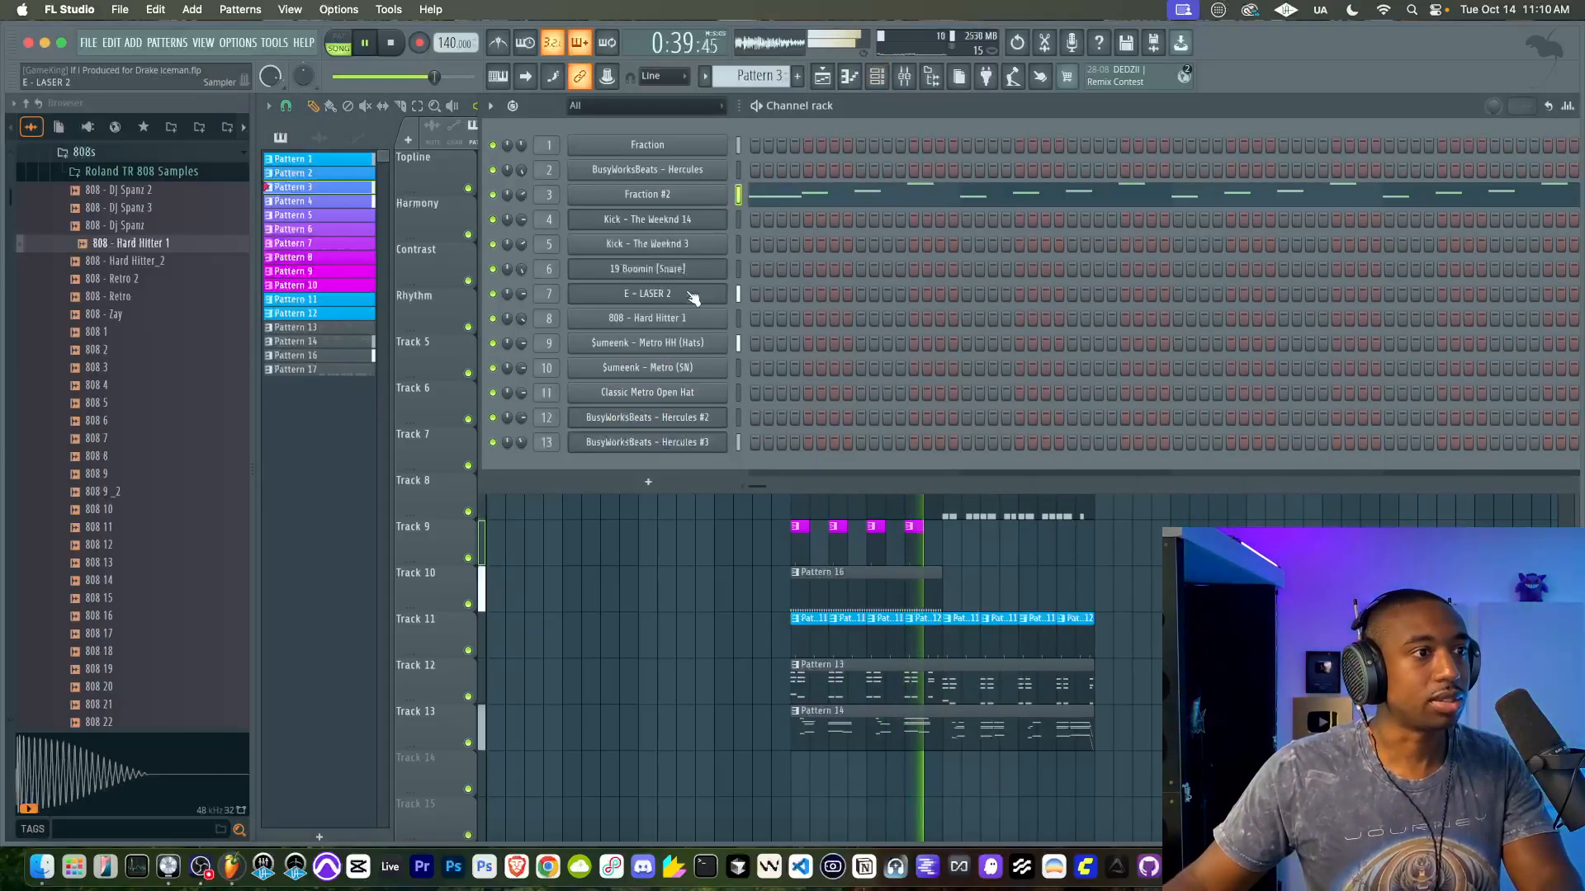
pyautogui.click(677, 195)
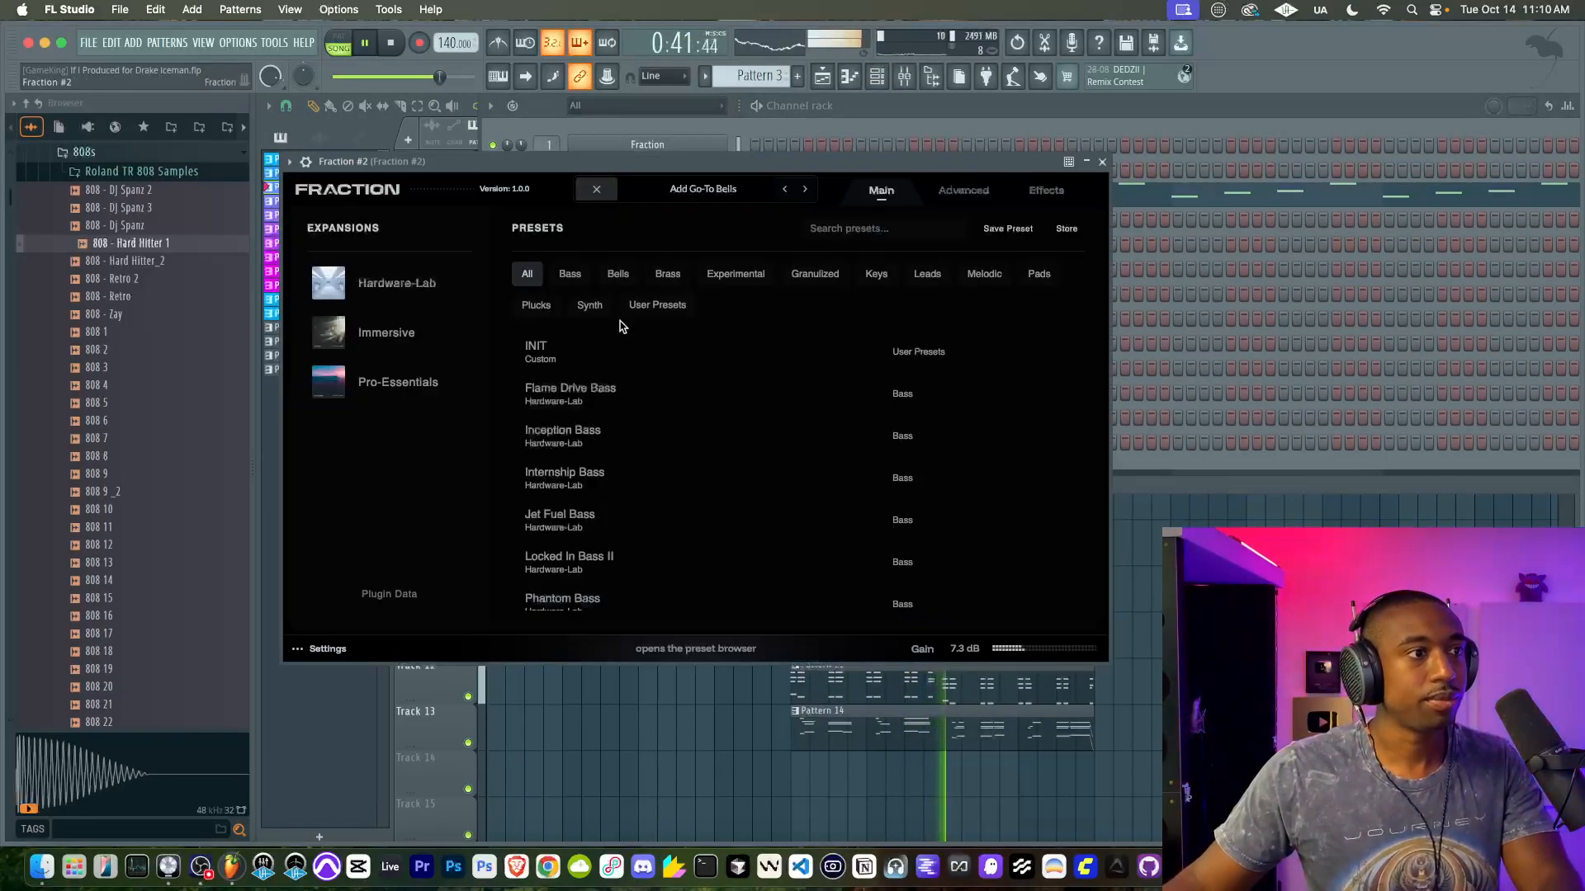
pyautogui.click(615, 277)
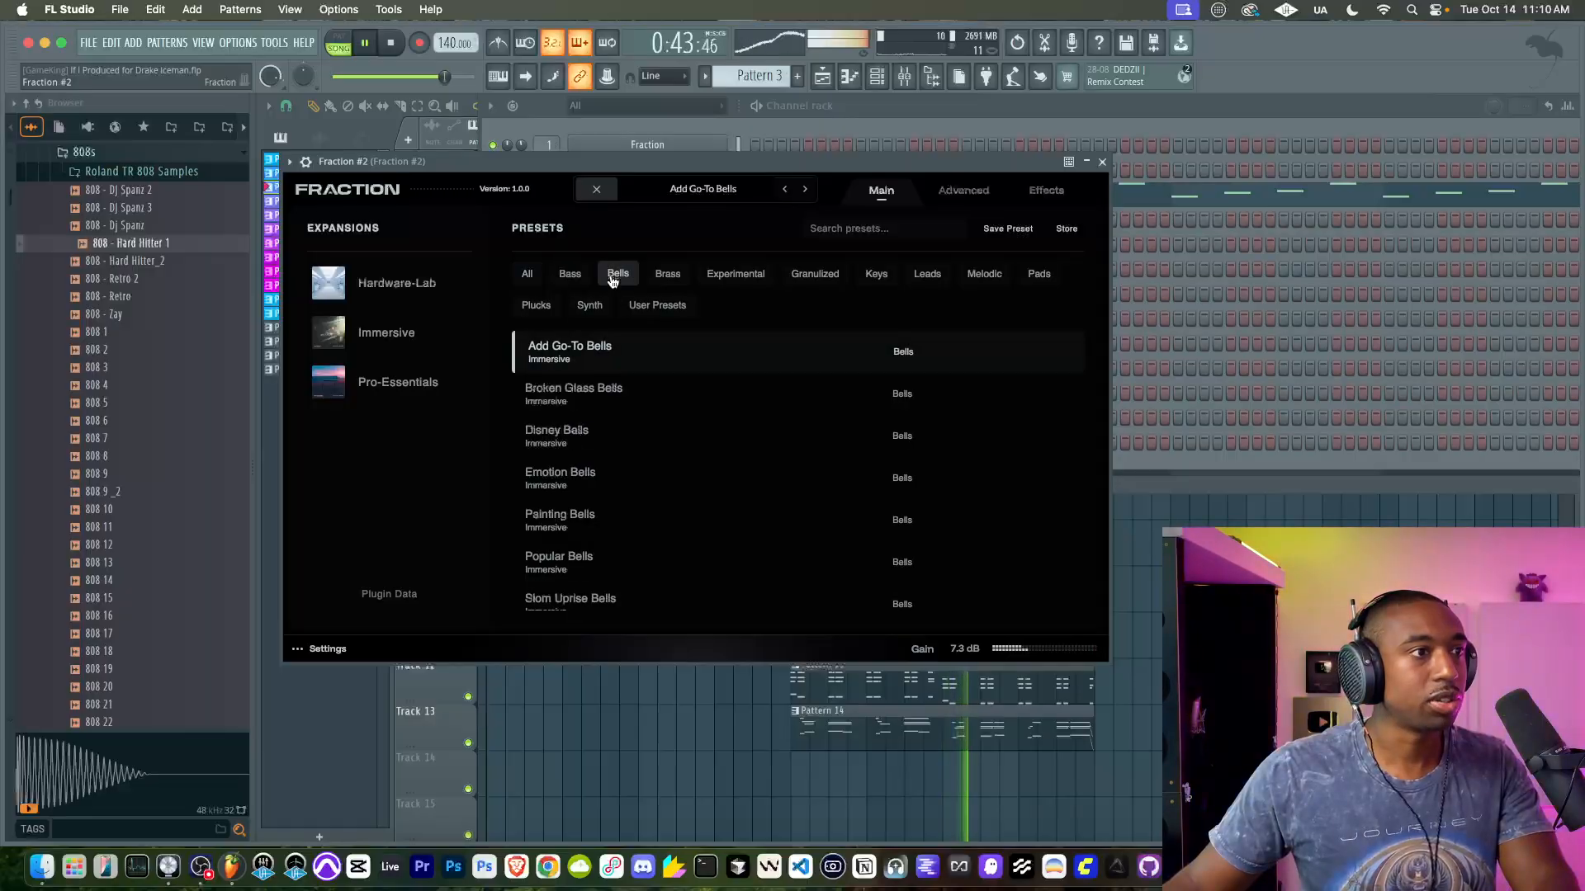
pyautogui.click(618, 393)
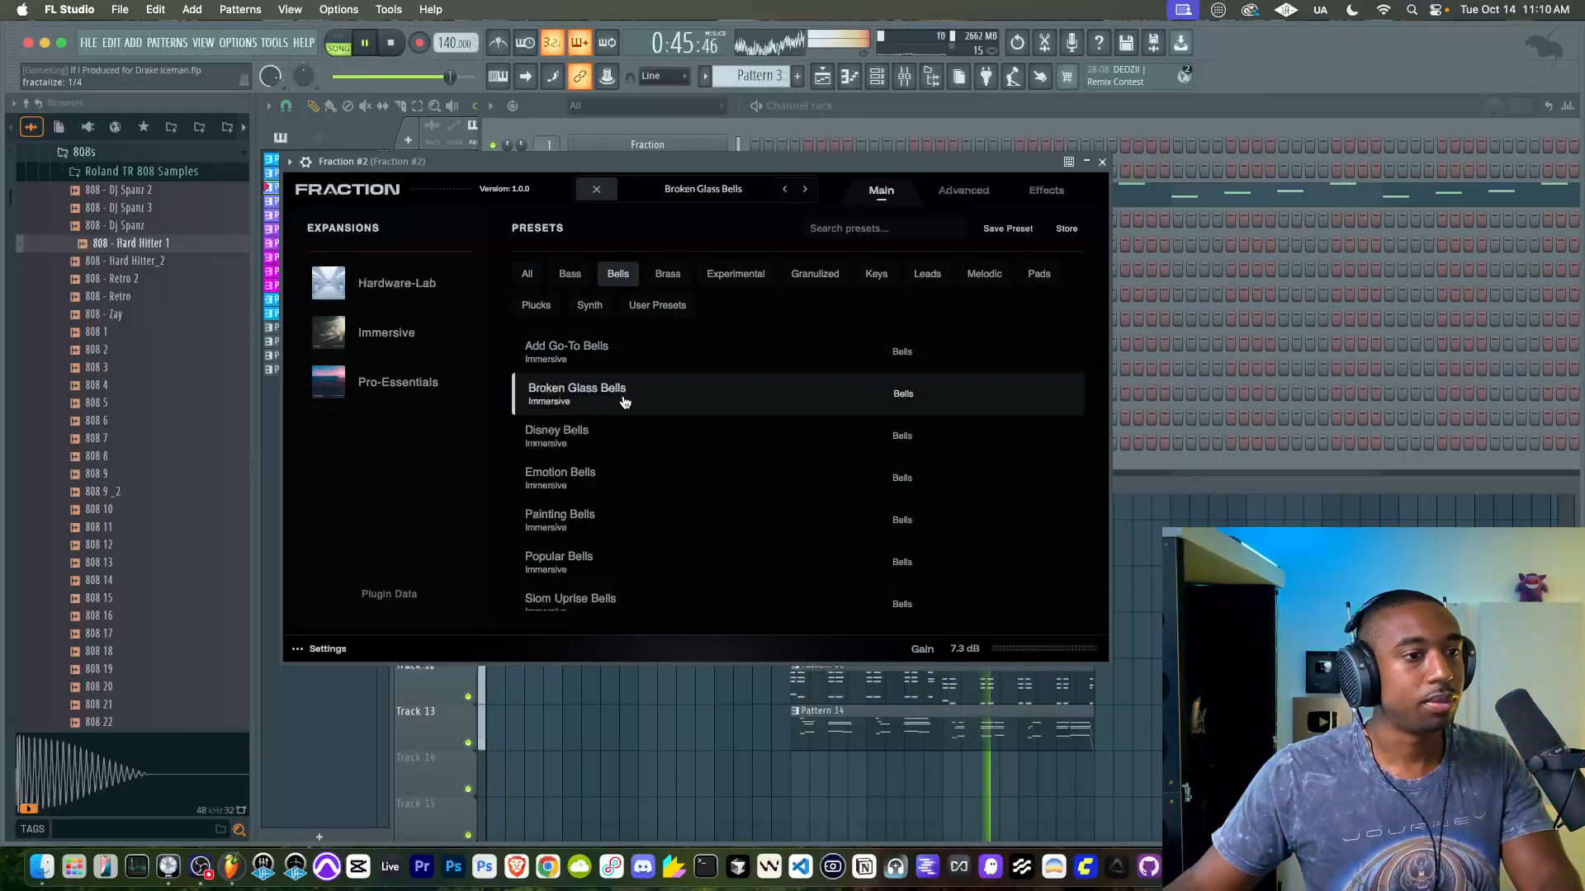
pyautogui.click(632, 445)
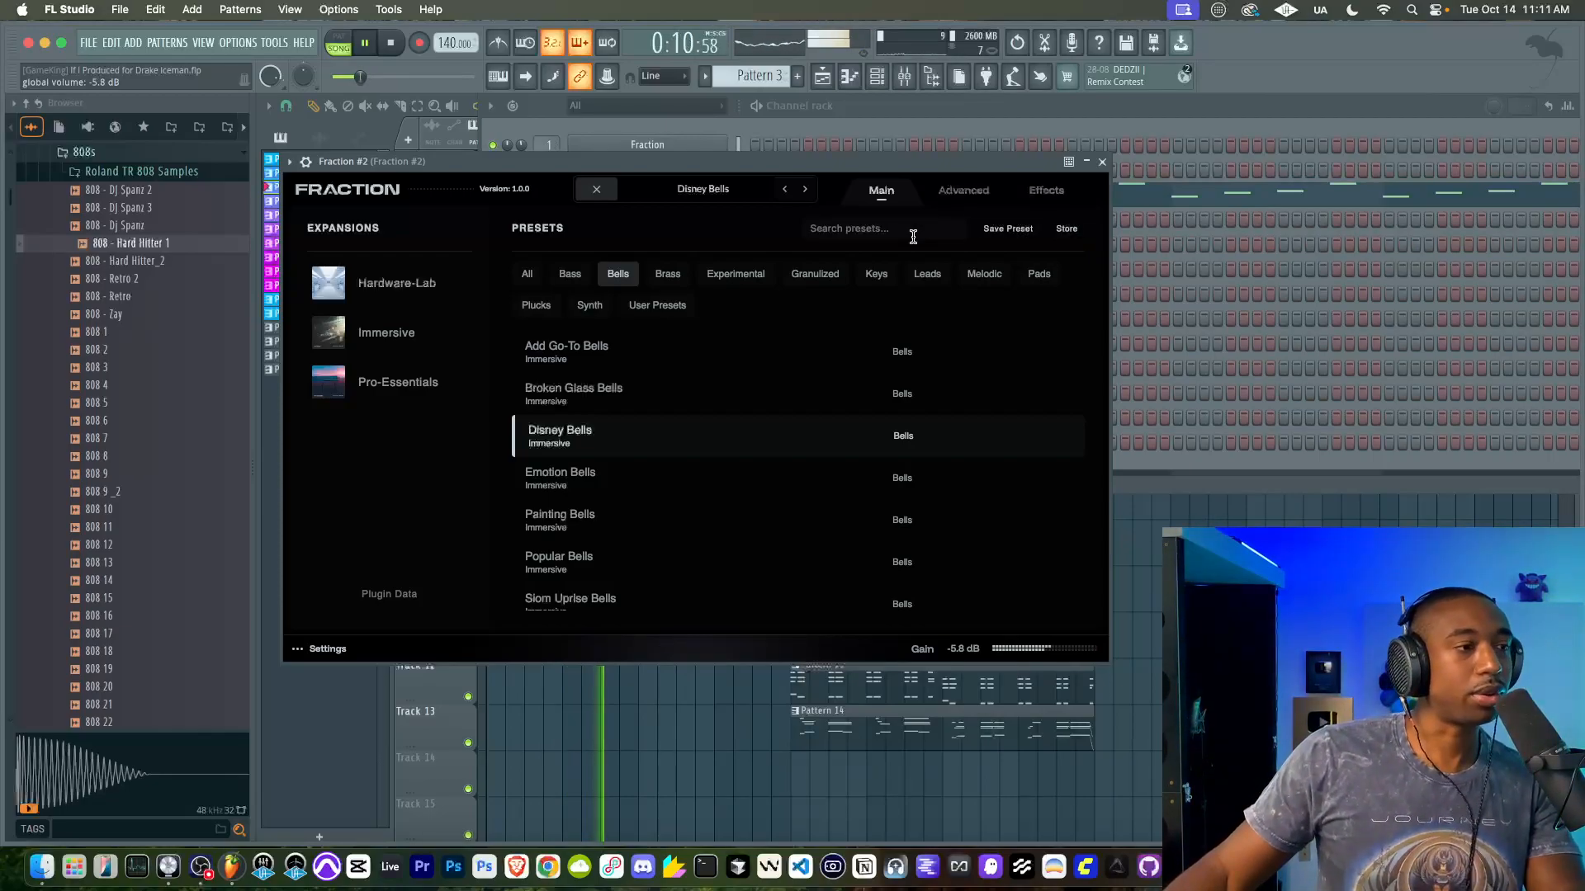
# Step: On the Disney Bells preset, enable Pitch Mod and the filter, and set the global filter to about 2786
pyautogui.click(963, 190)
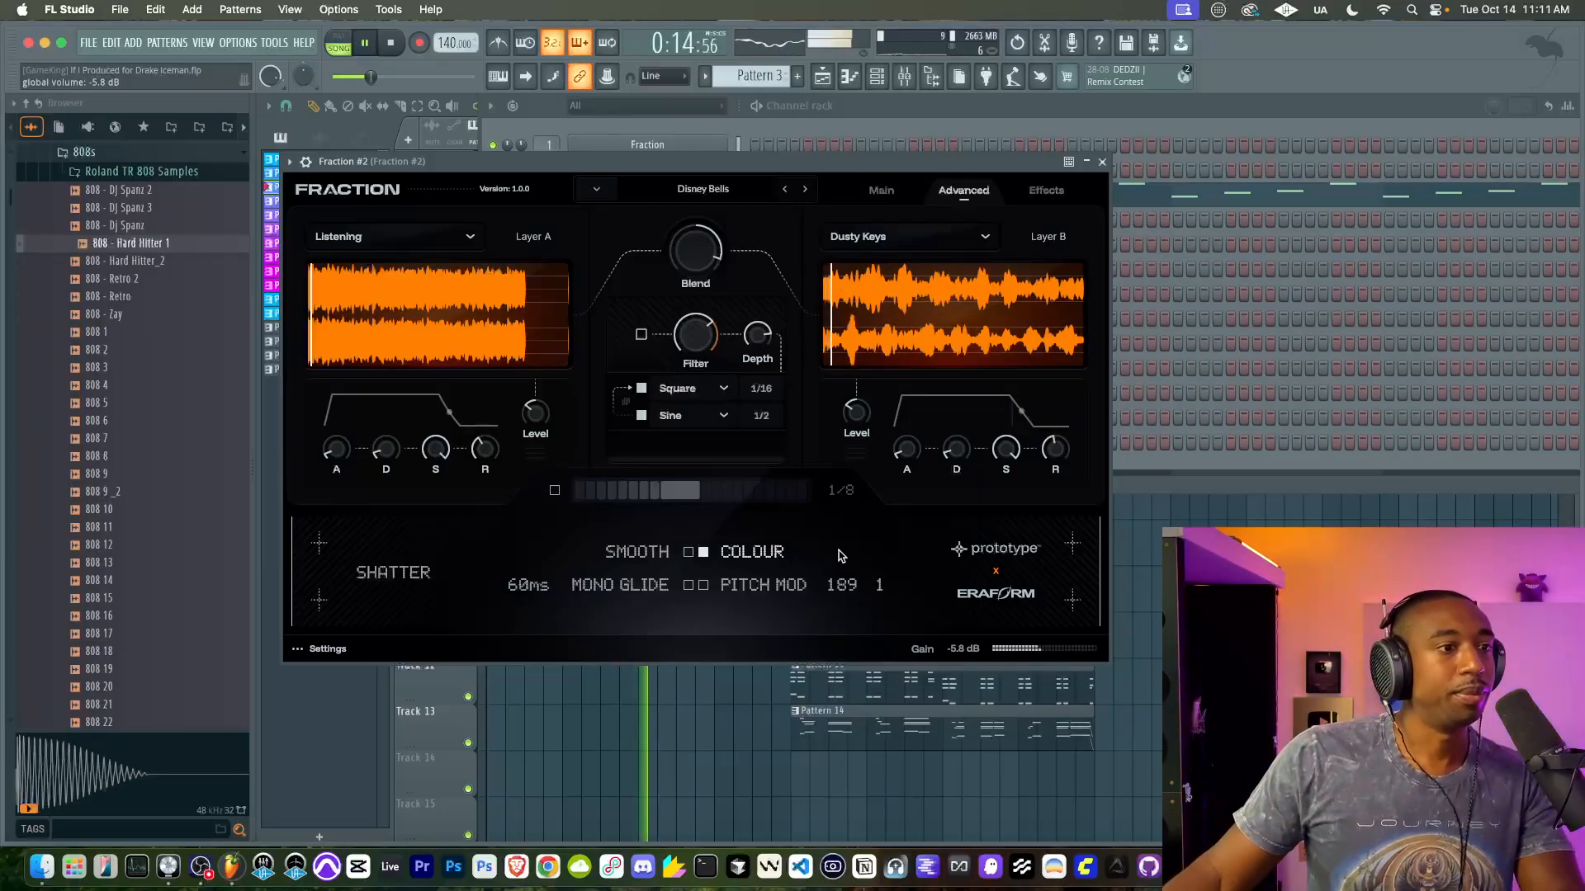
pyautogui.click(703, 585)
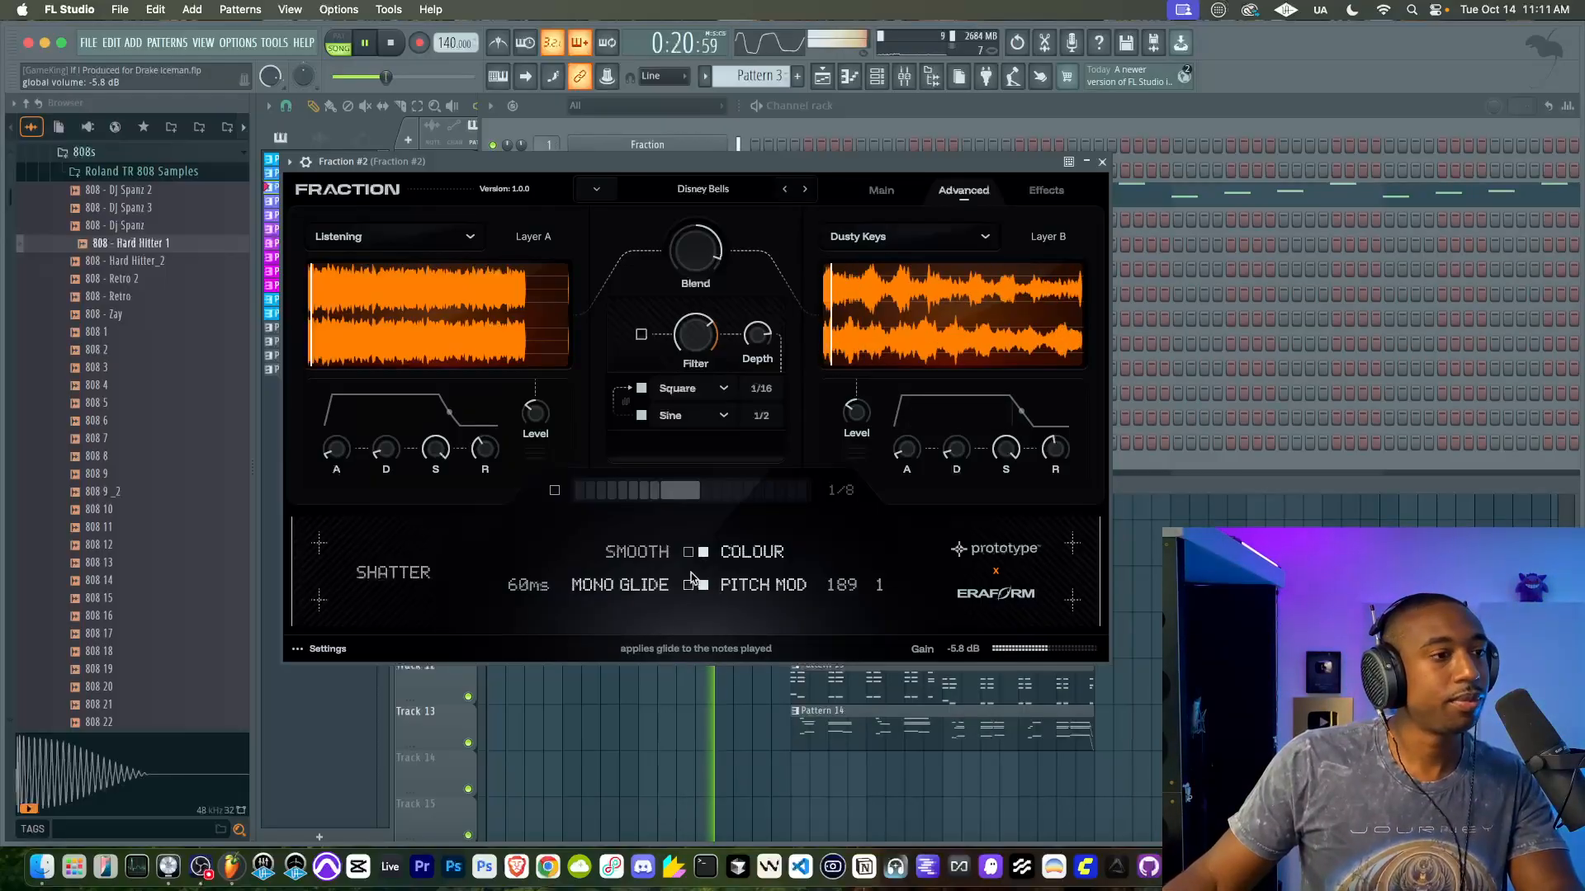
pyautogui.click(554, 490)
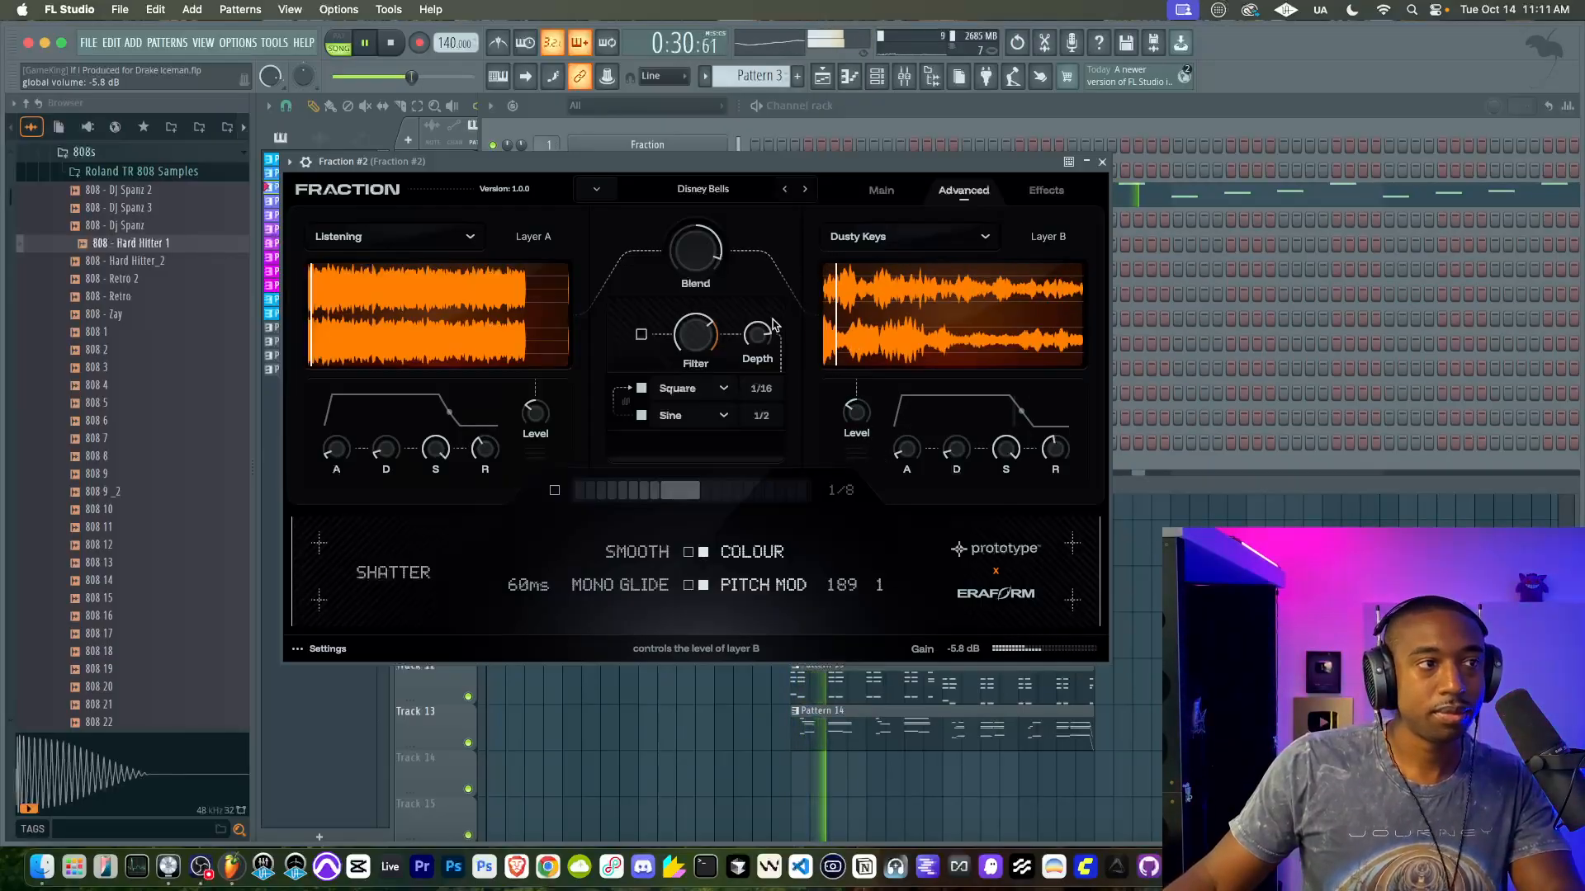
pyautogui.click(644, 337)
pyautogui.moveTo(695, 345)
pyautogui.mouseDown()
pyautogui.moveTo(680, 375)
pyautogui.moveTo(691, 334)
pyautogui.mouseUp()
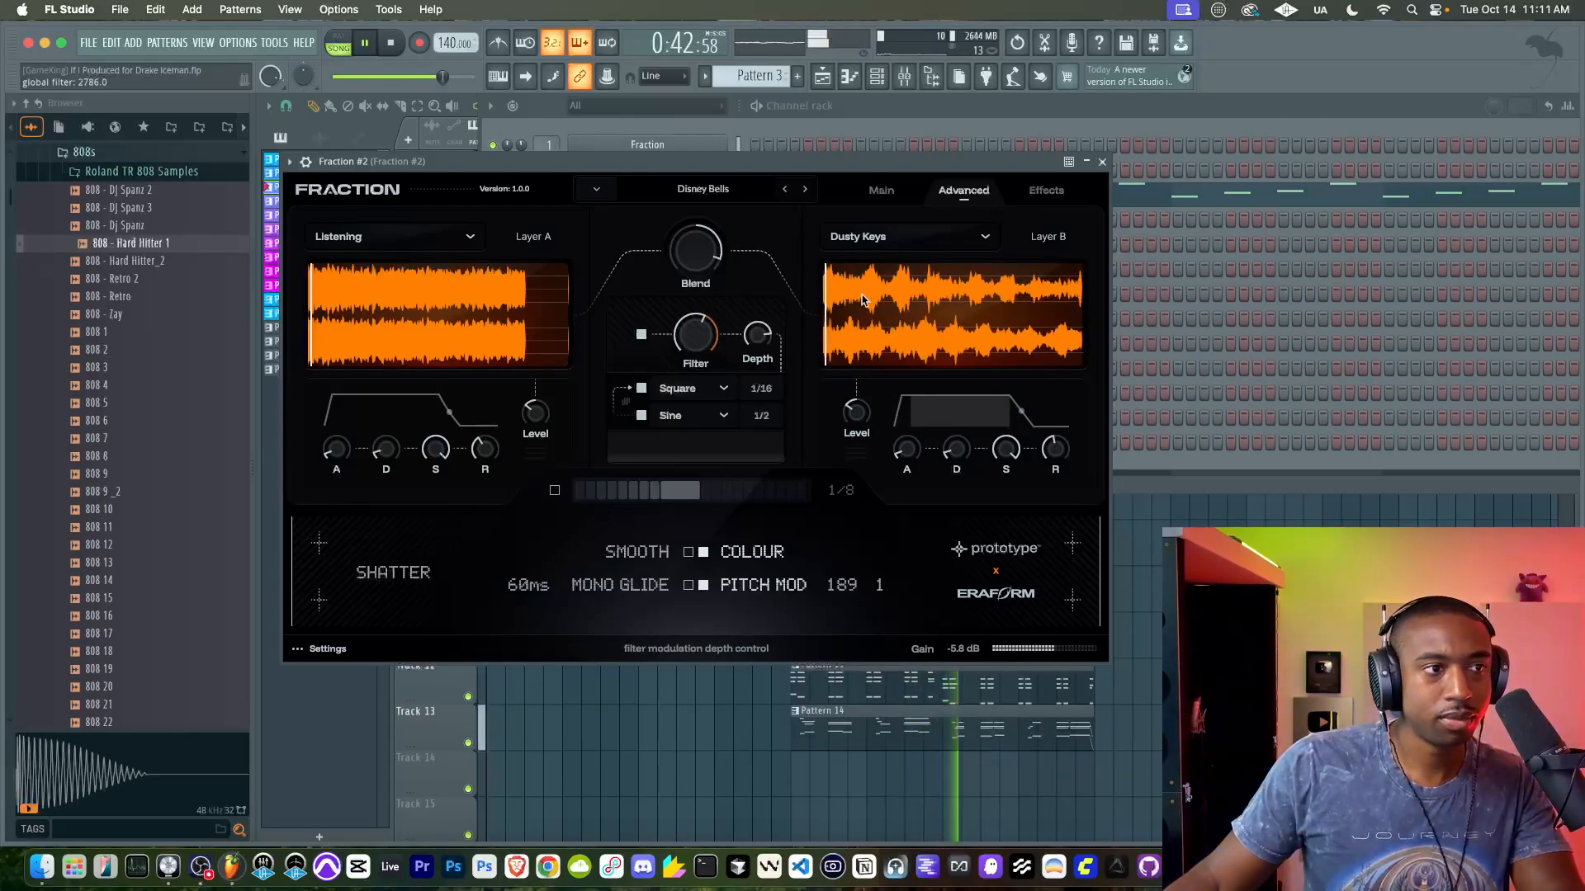
# Step: Try Fraction #2's reverb mix at 95% and a raised delay mix, resetting both to 0%
pyautogui.click(1046, 191)
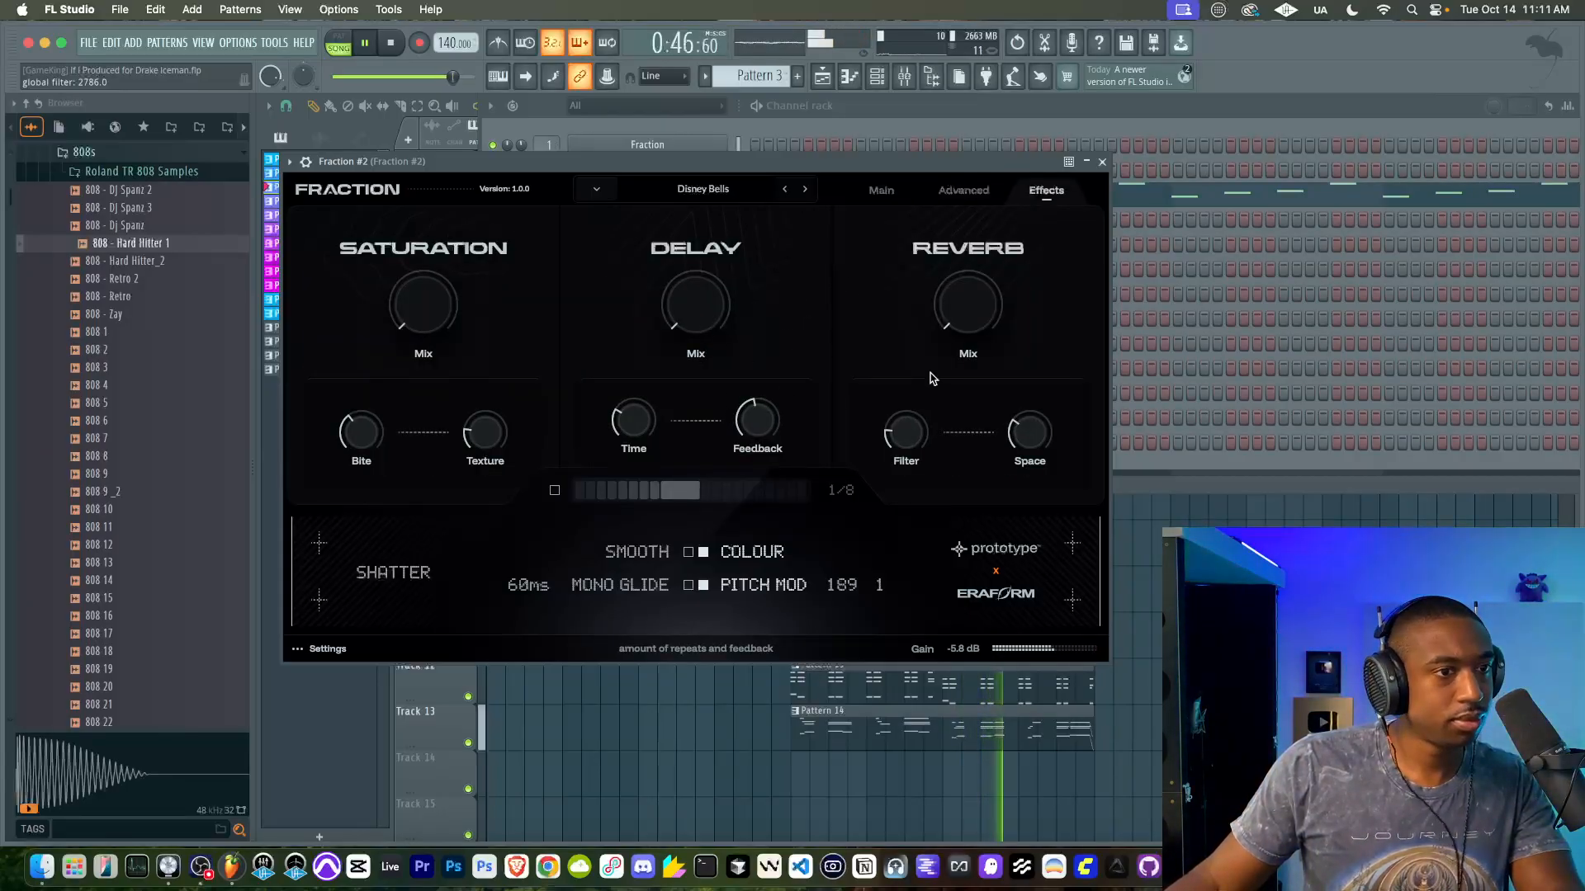
pyautogui.moveTo(979, 221); pyautogui.dragTo(981, 198)
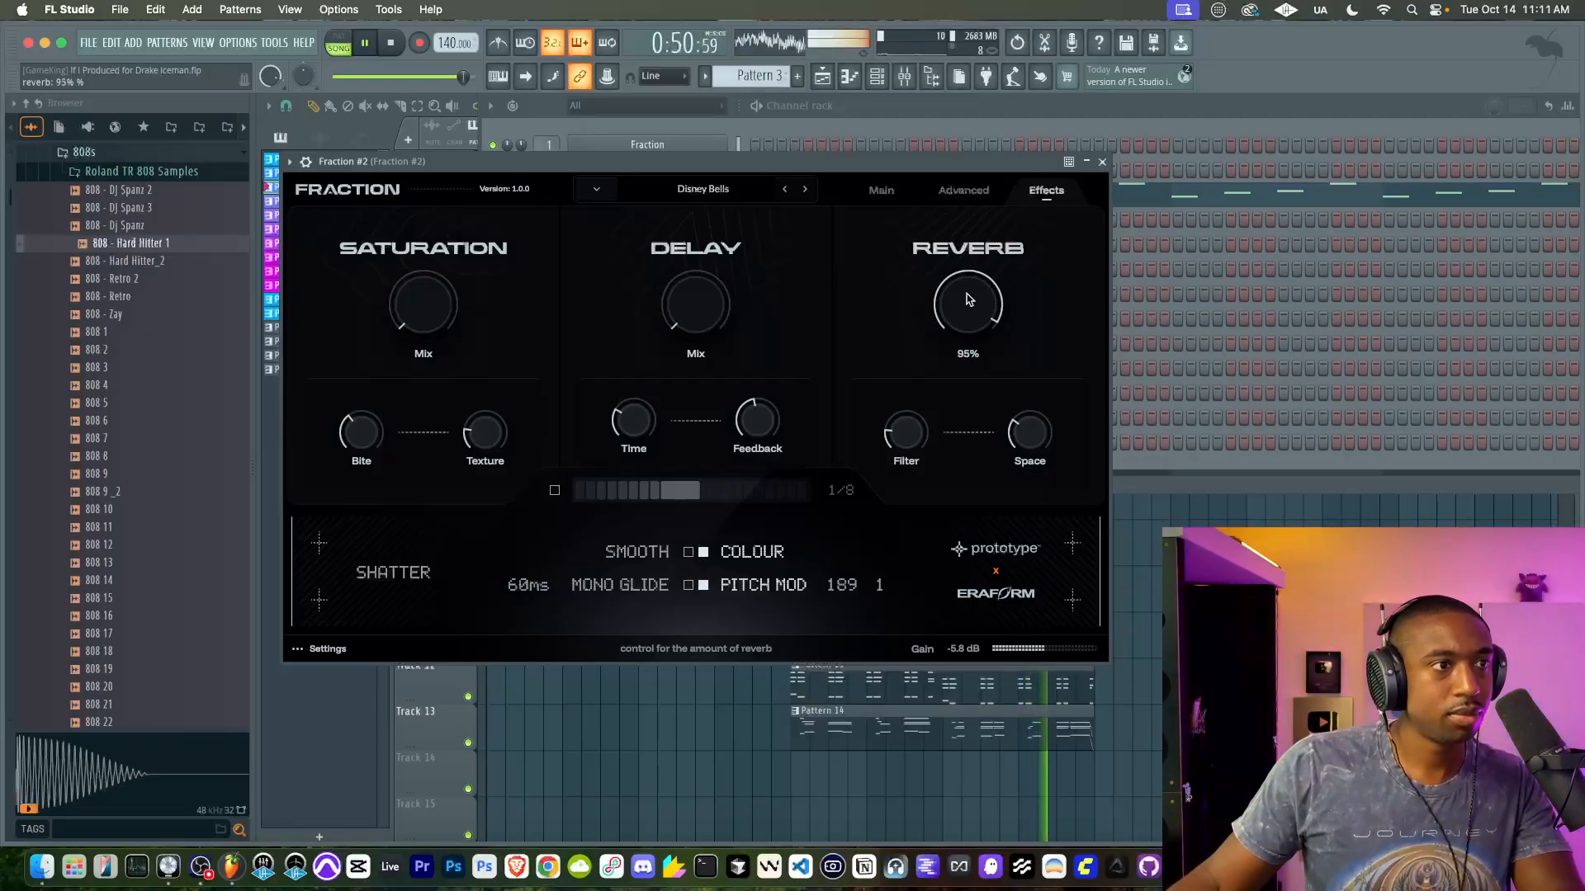
pyautogui.moveTo(683, 301); pyautogui.dragTo(719, 162)
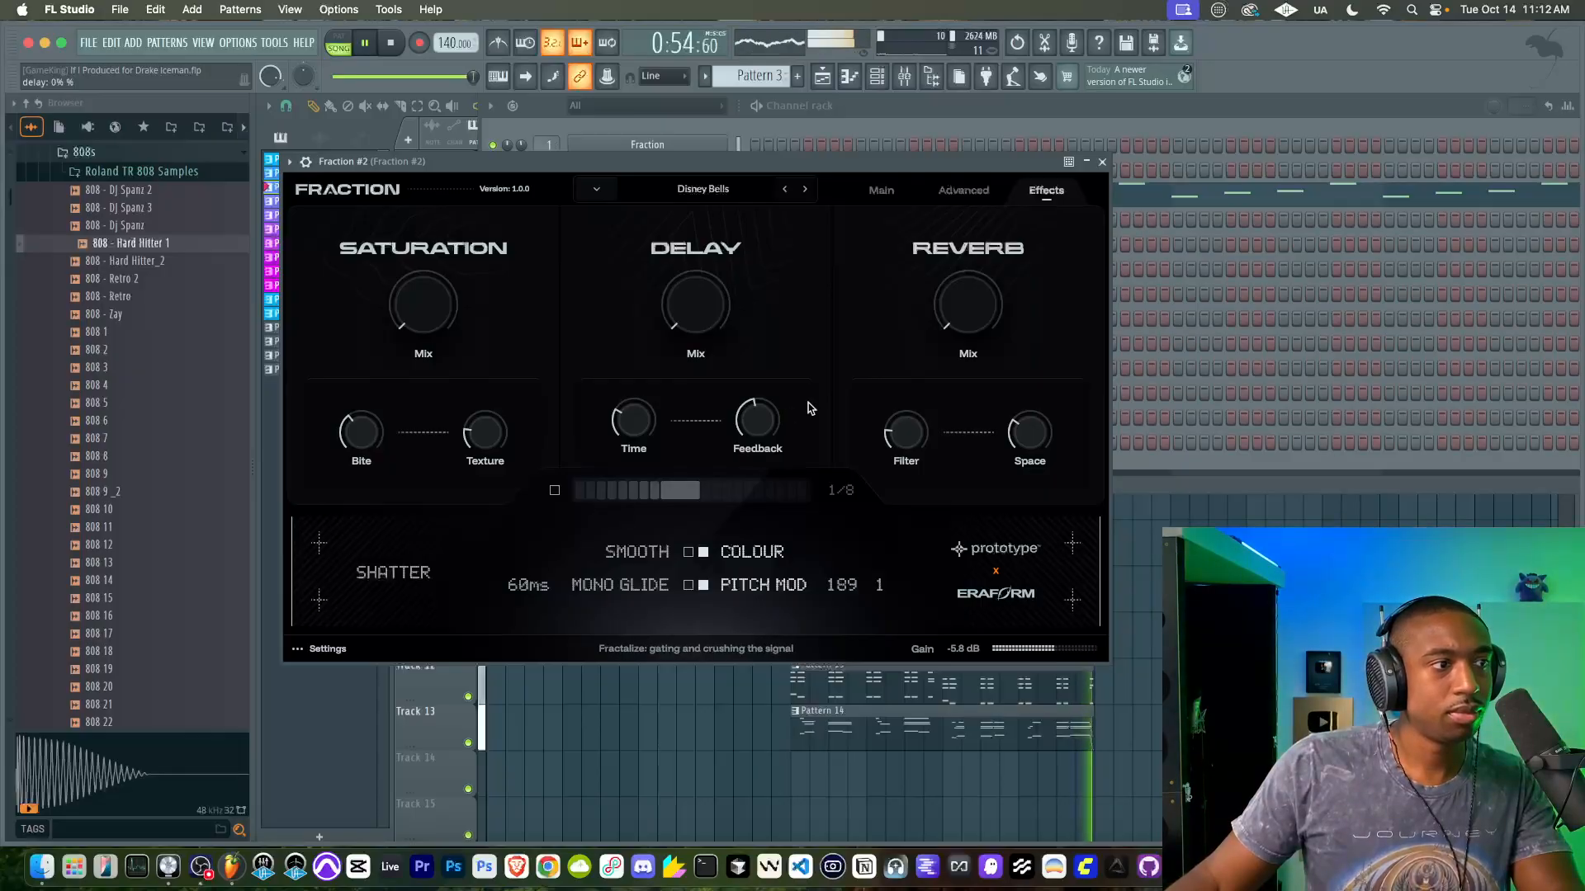
# Step: Audition Emotion Bells, load the Painting Bells preset in Fraction #2, and return to the playlist
pyautogui.click(882, 191)
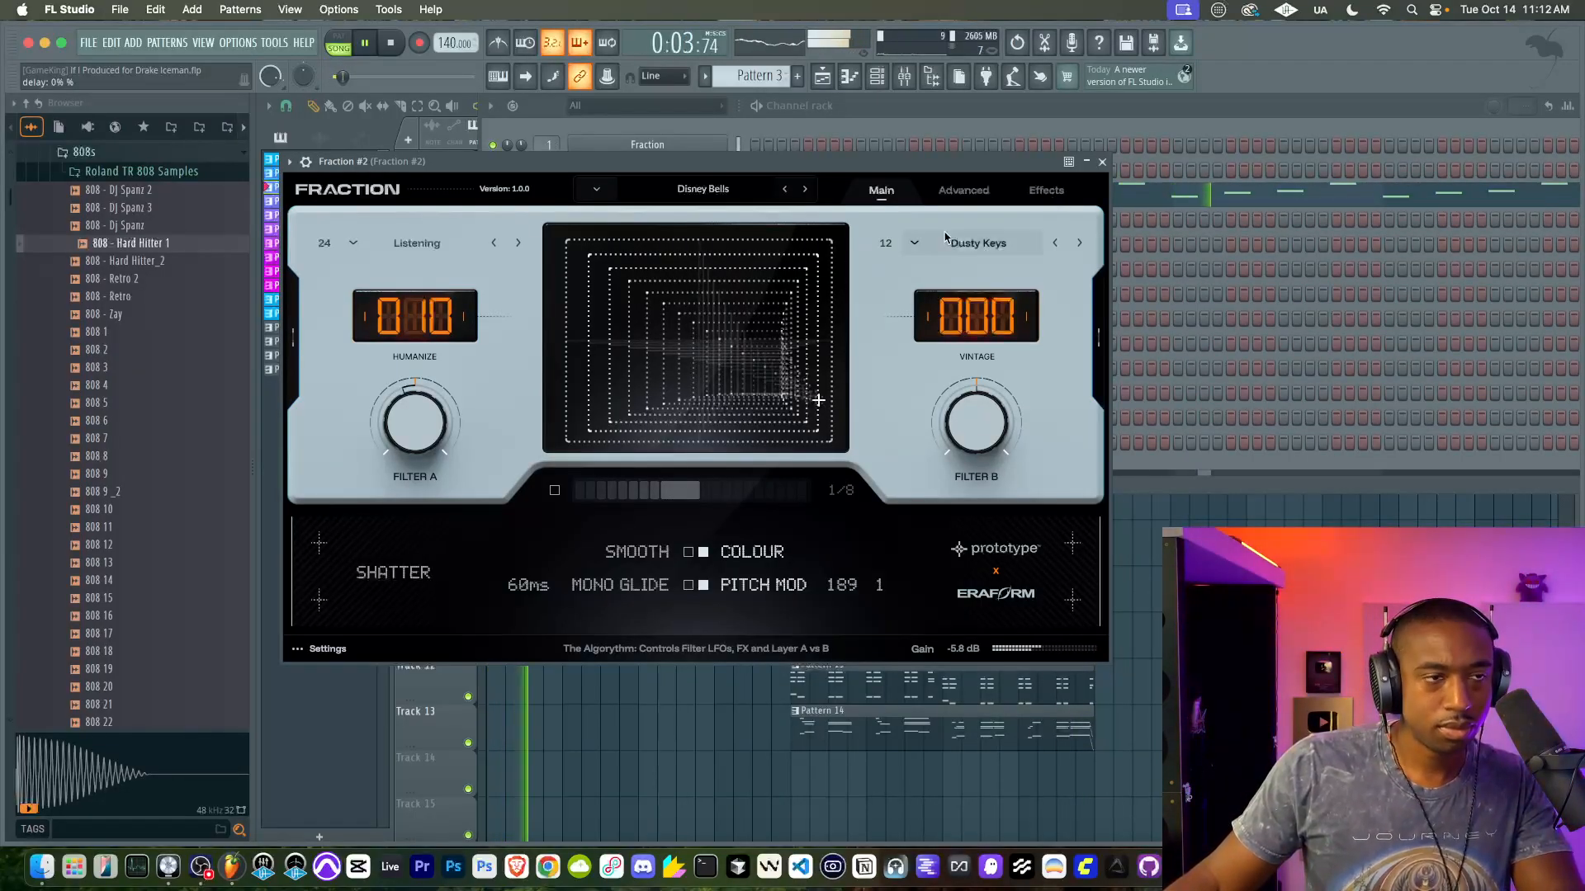
pyautogui.click(879, 191)
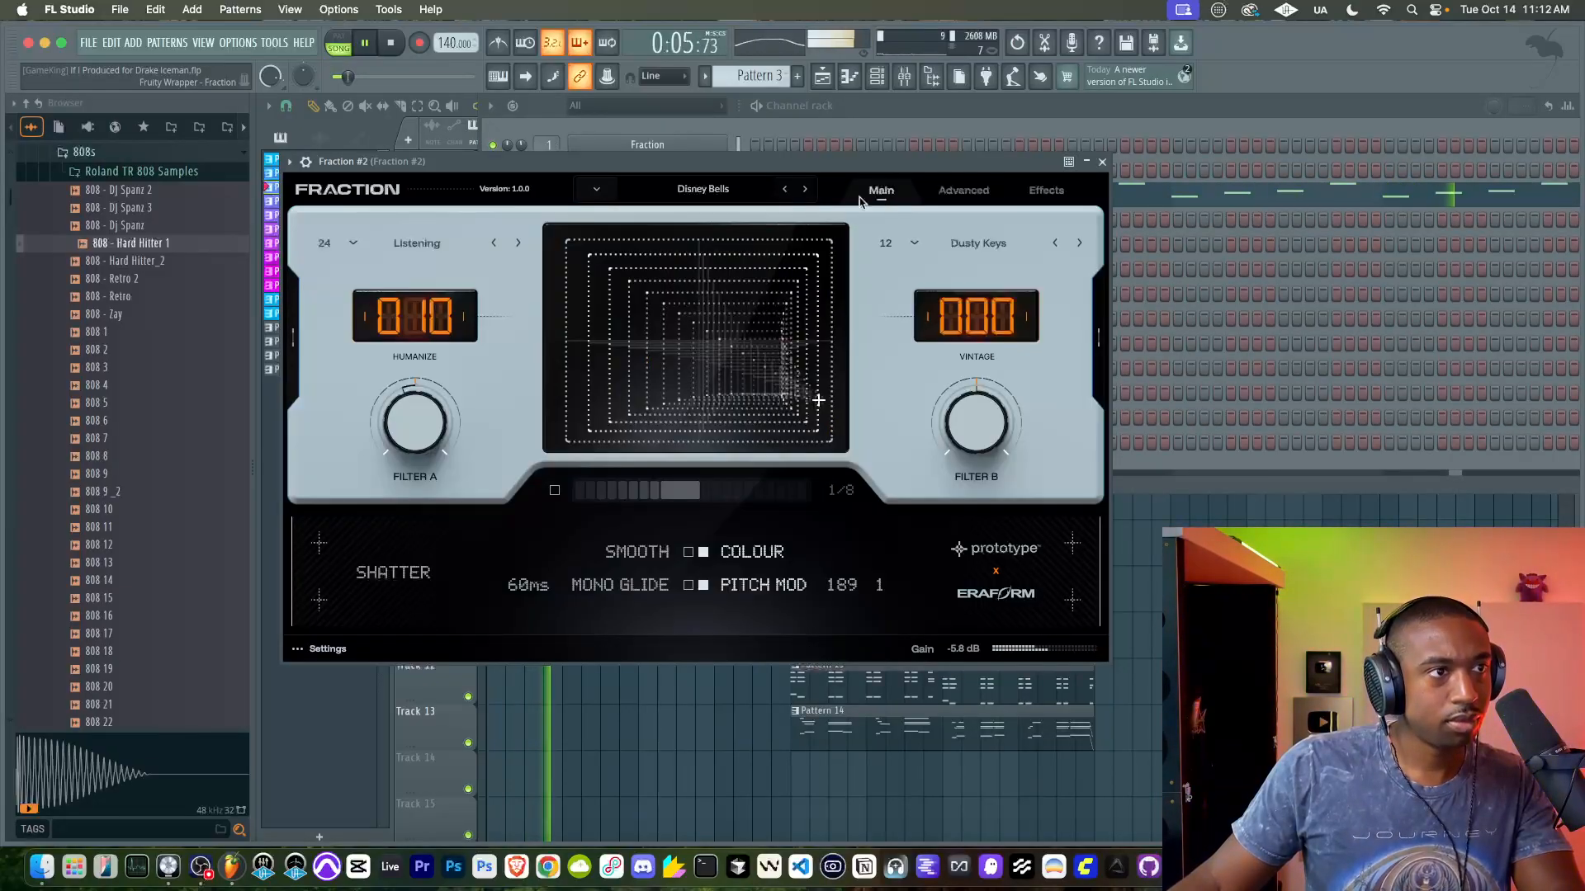
pyautogui.click(612, 190)
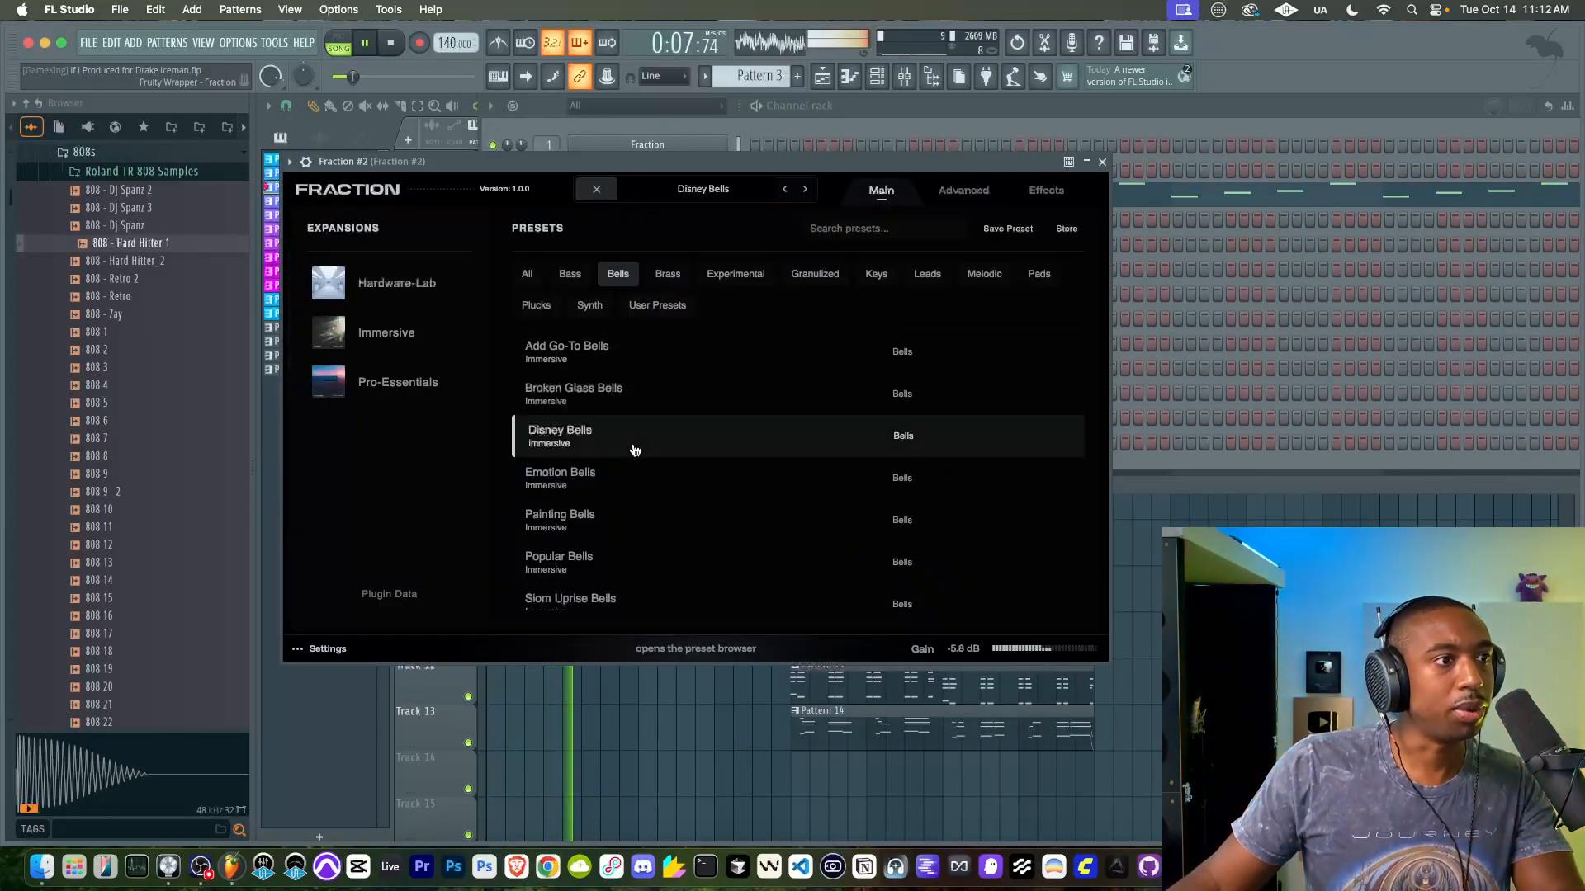
pyautogui.click(624, 469)
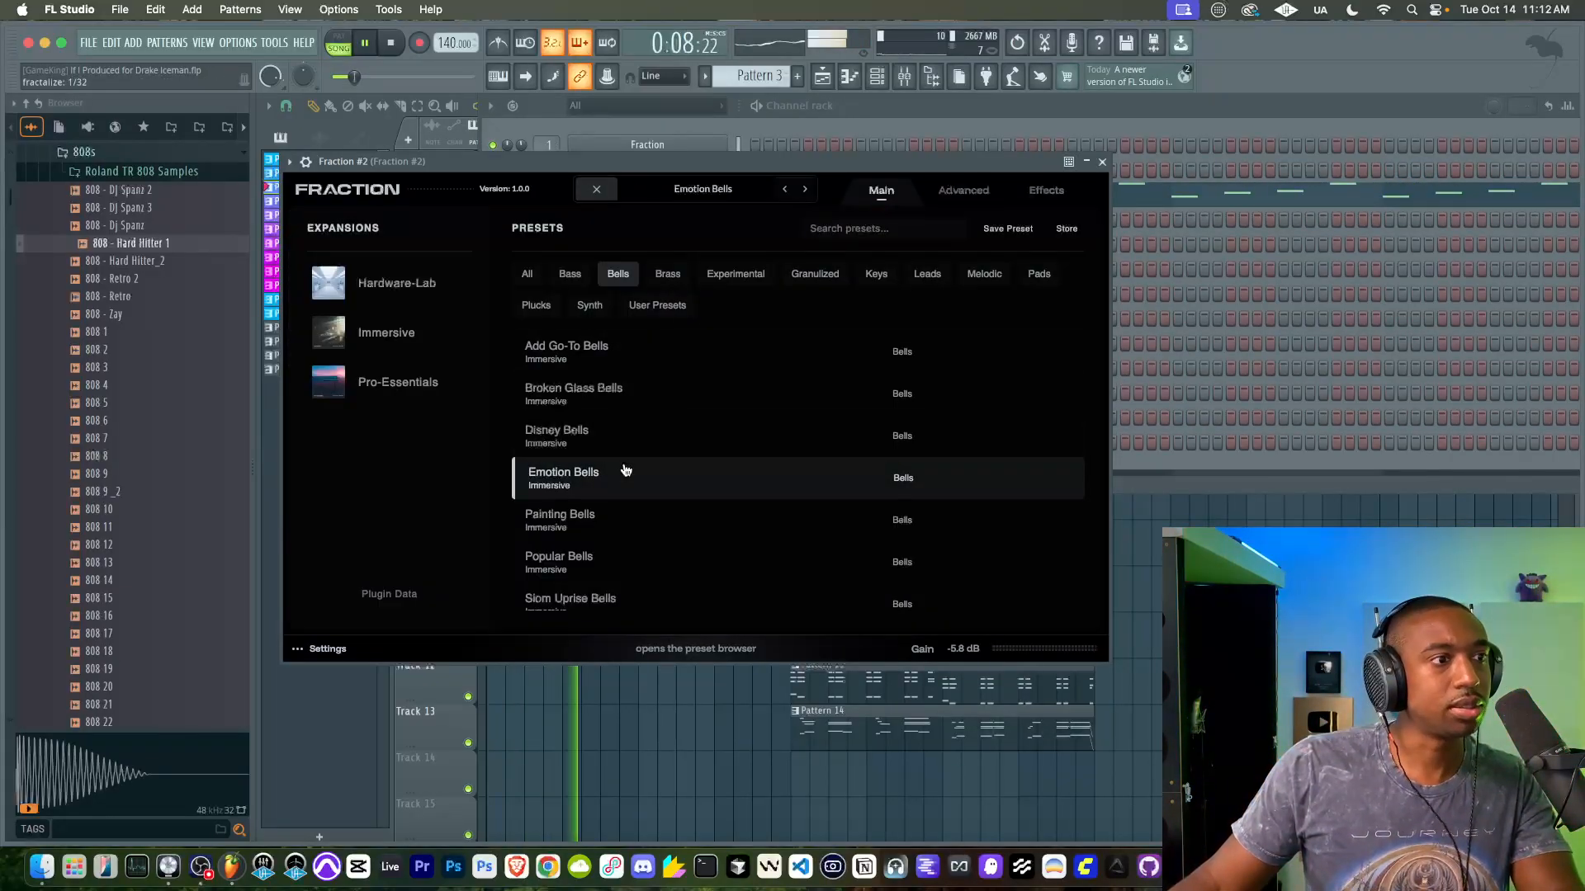
pyautogui.click(639, 510)
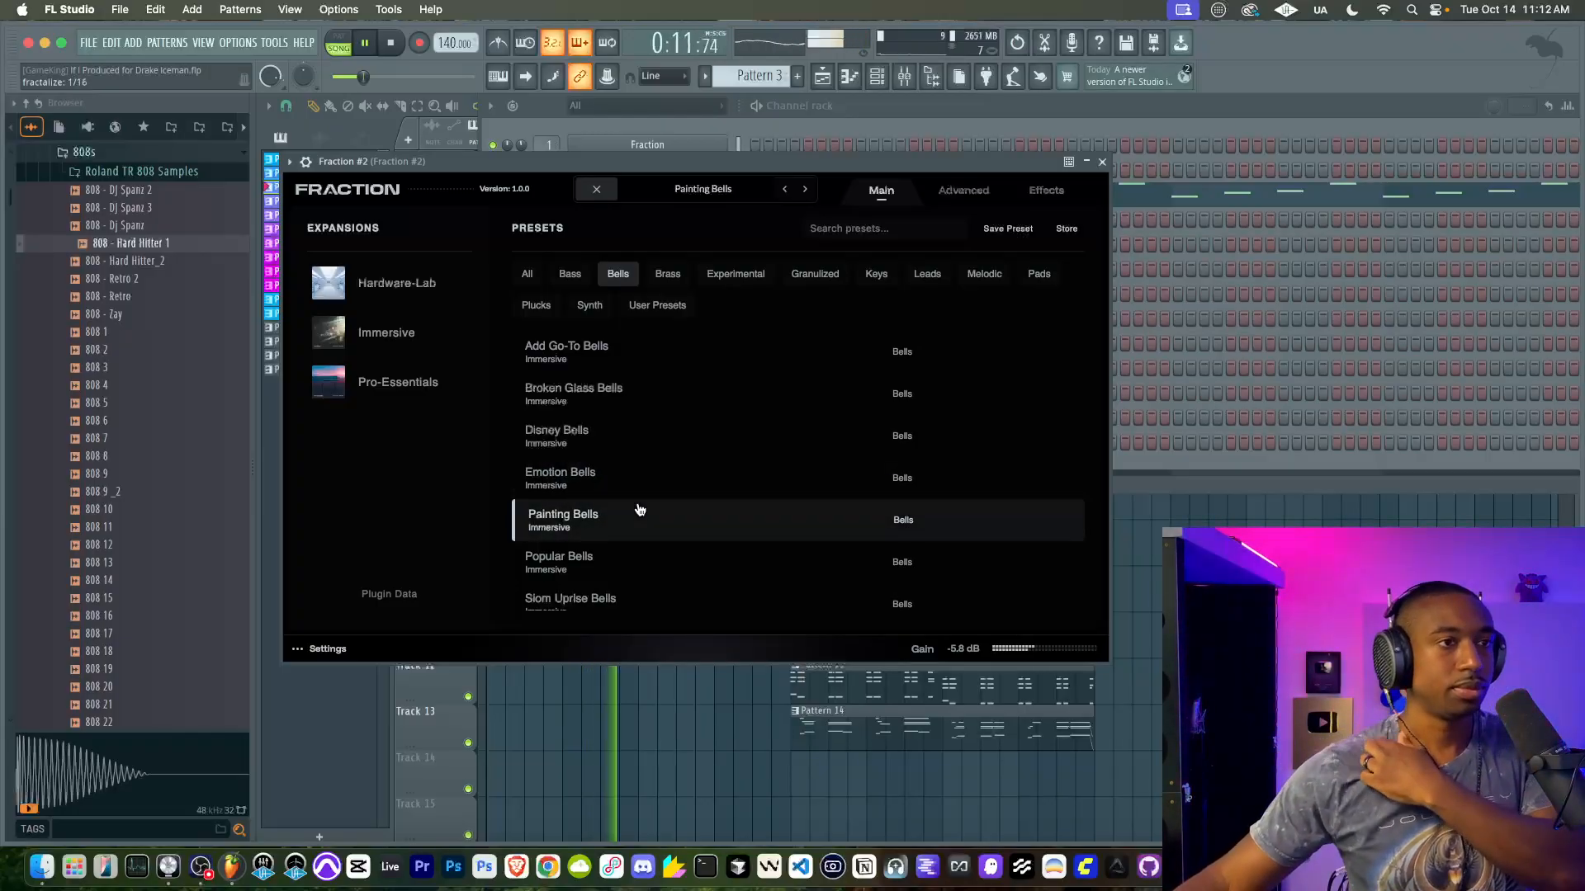
pyautogui.scroll(-3, 640, 510)
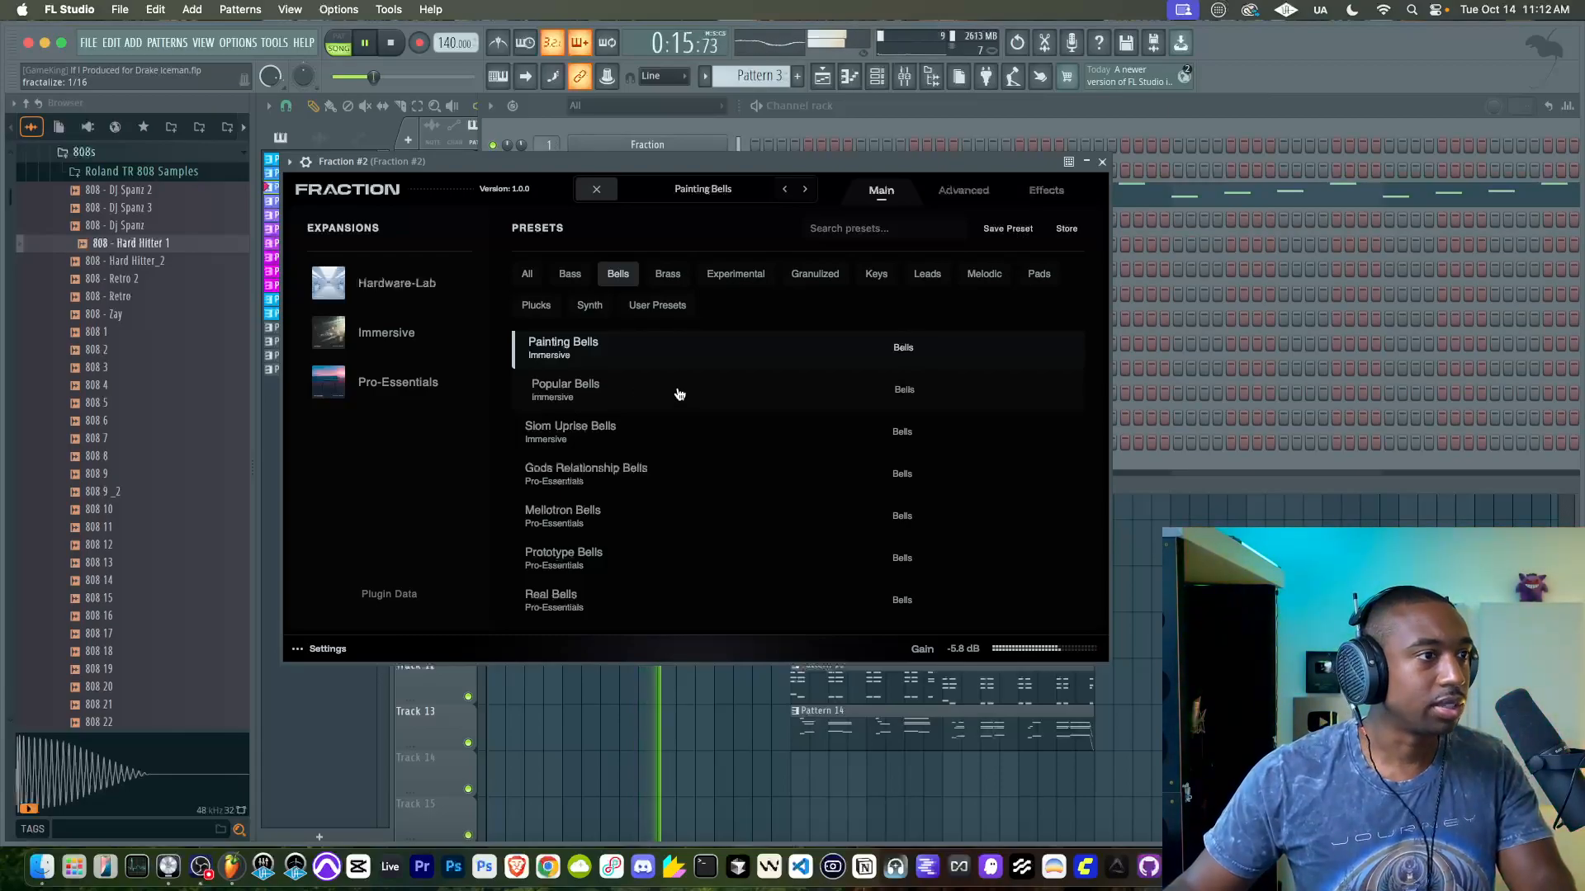
pyautogui.click(1102, 163)
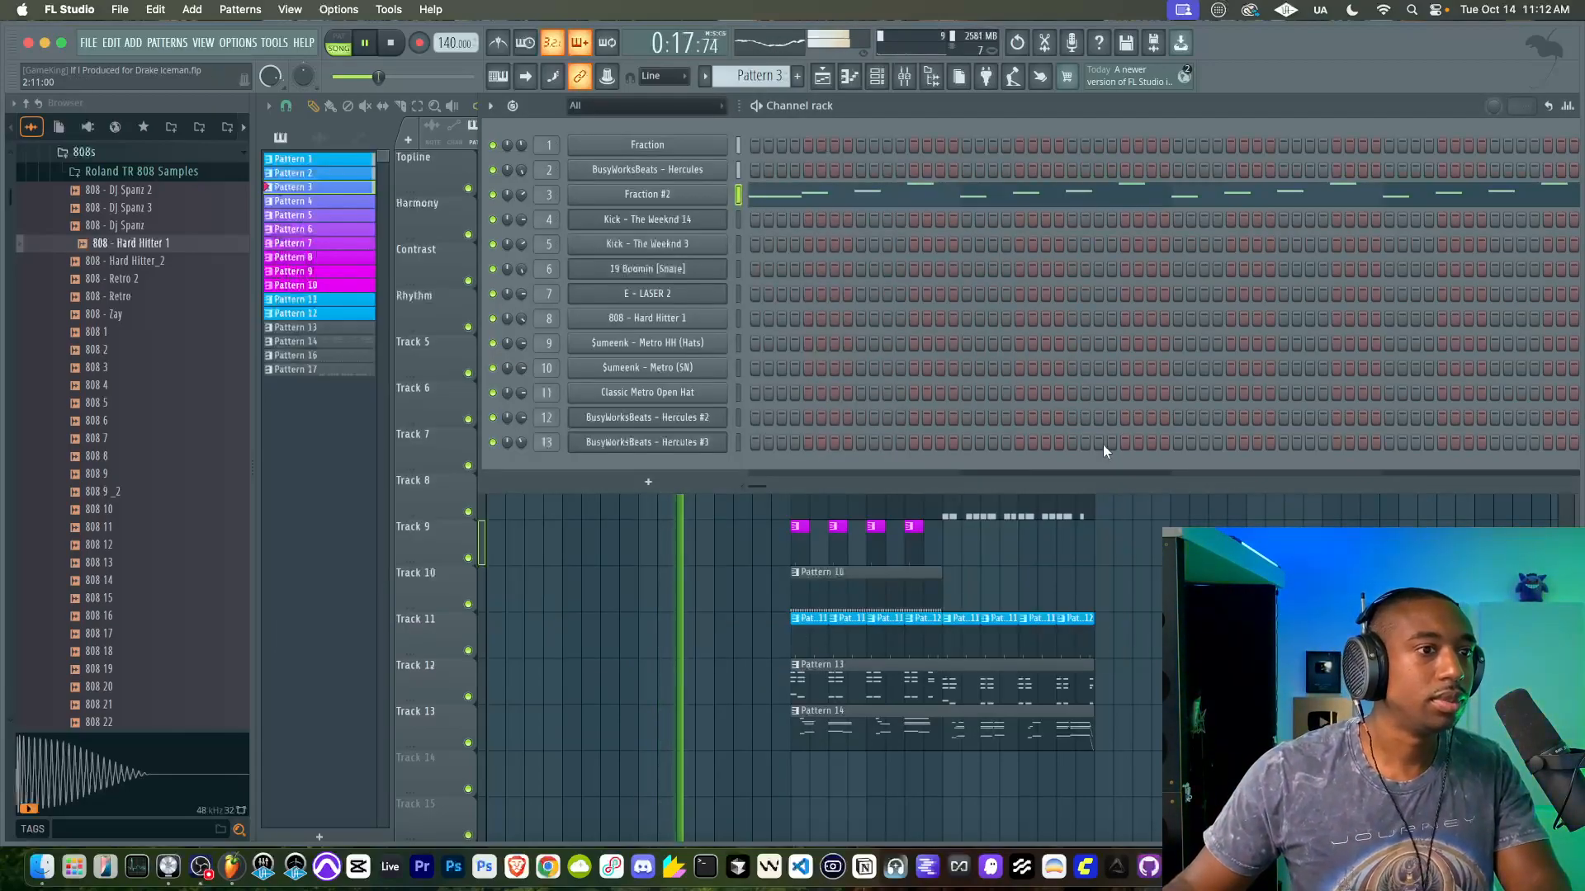
pyautogui.click(1125, 542)
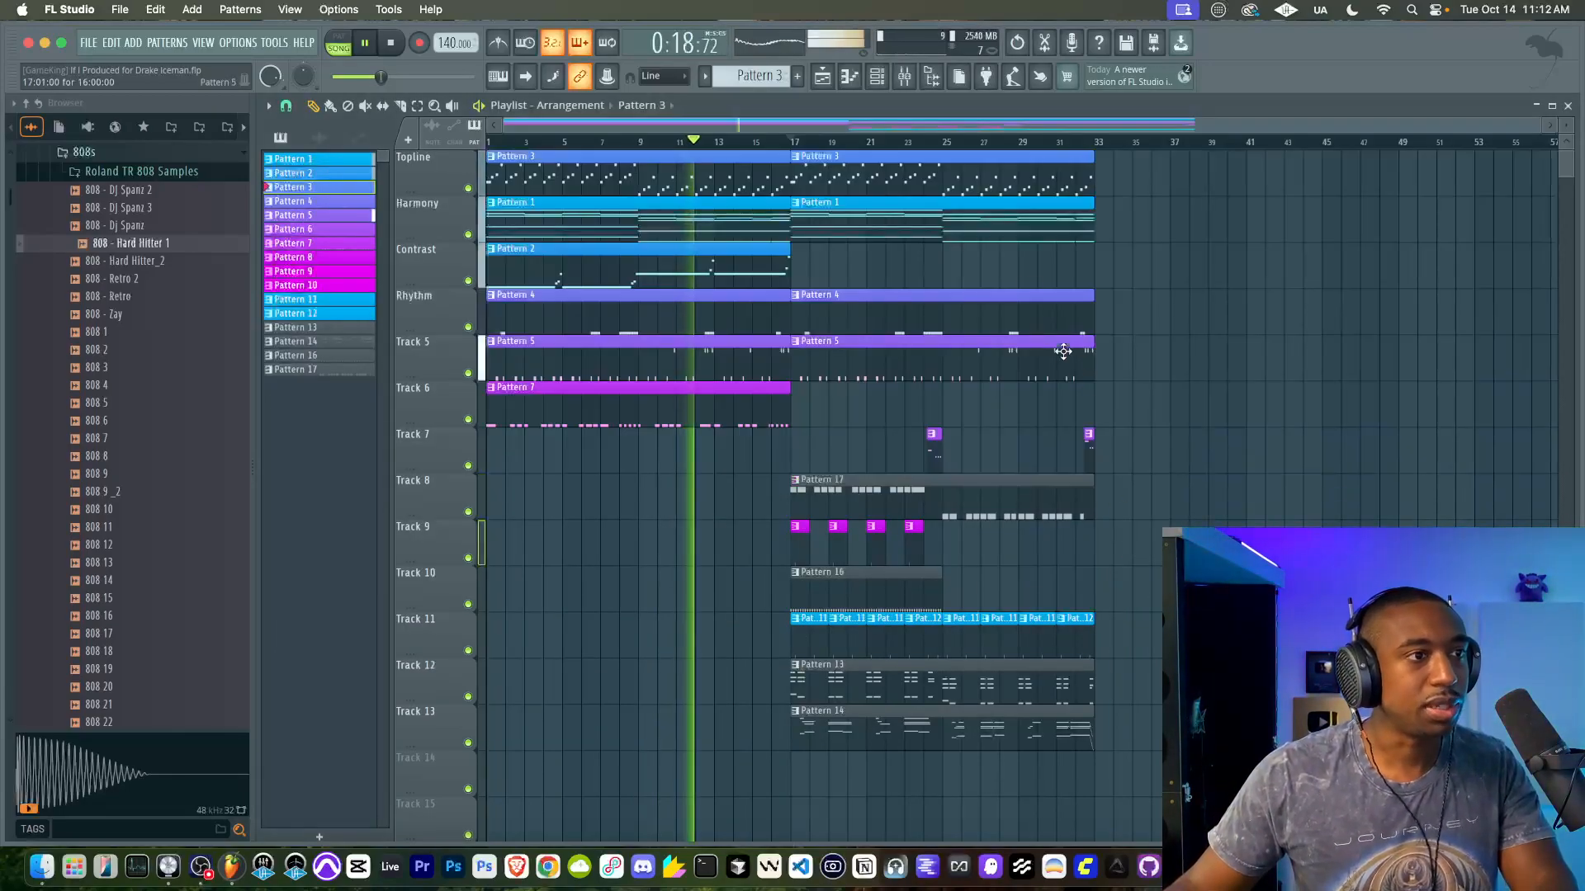
# Step: Set up a sidechain send to the BusyWorksBeats - Hercules track in the mixer and select that track
pyautogui.click(876, 76)
pyautogui.click(904, 76)
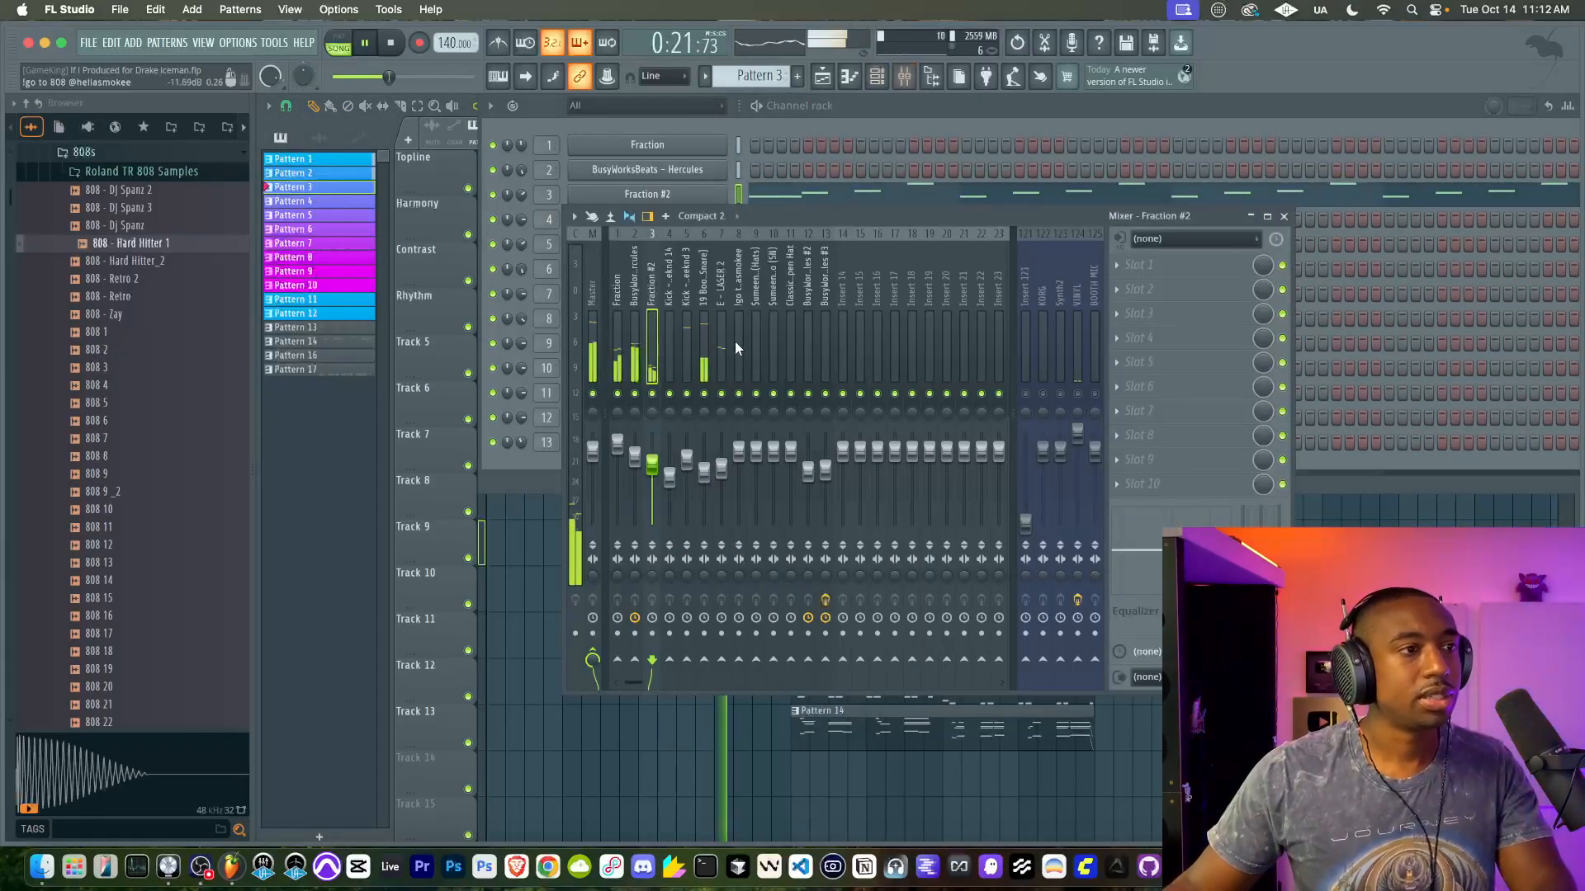
pyautogui.rightClick(635, 659)
pyautogui.click(661, 702)
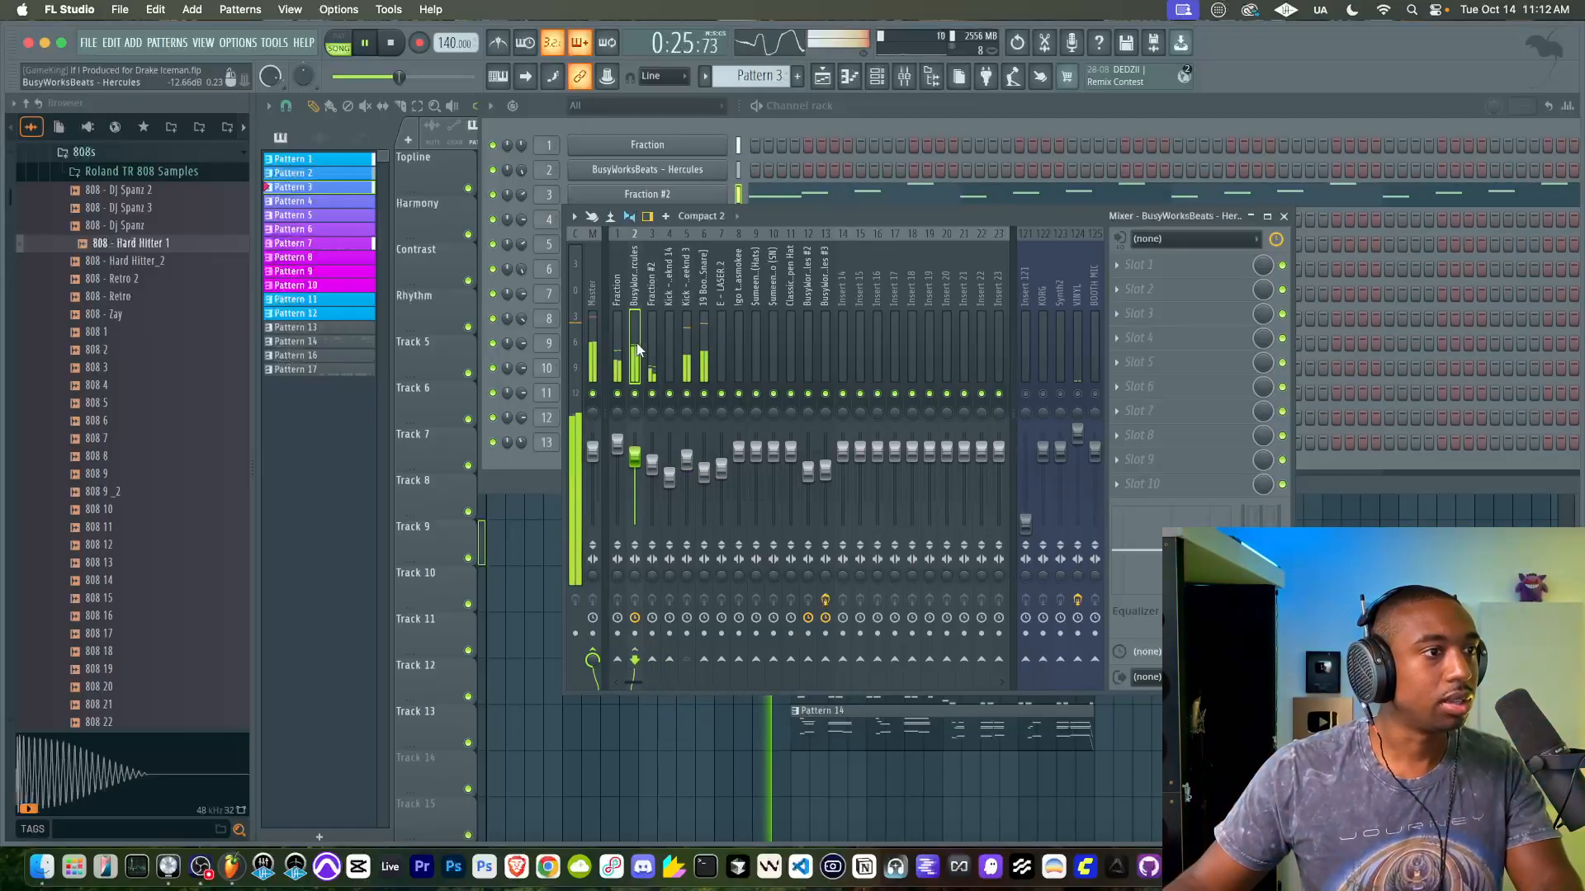
# Step: Add Fruity Limiter to the BusyWorksBeats - Hercules track in compressor mode with a lowered threshold and a ratio of about 2.6:1
pyautogui.click(1149, 264)
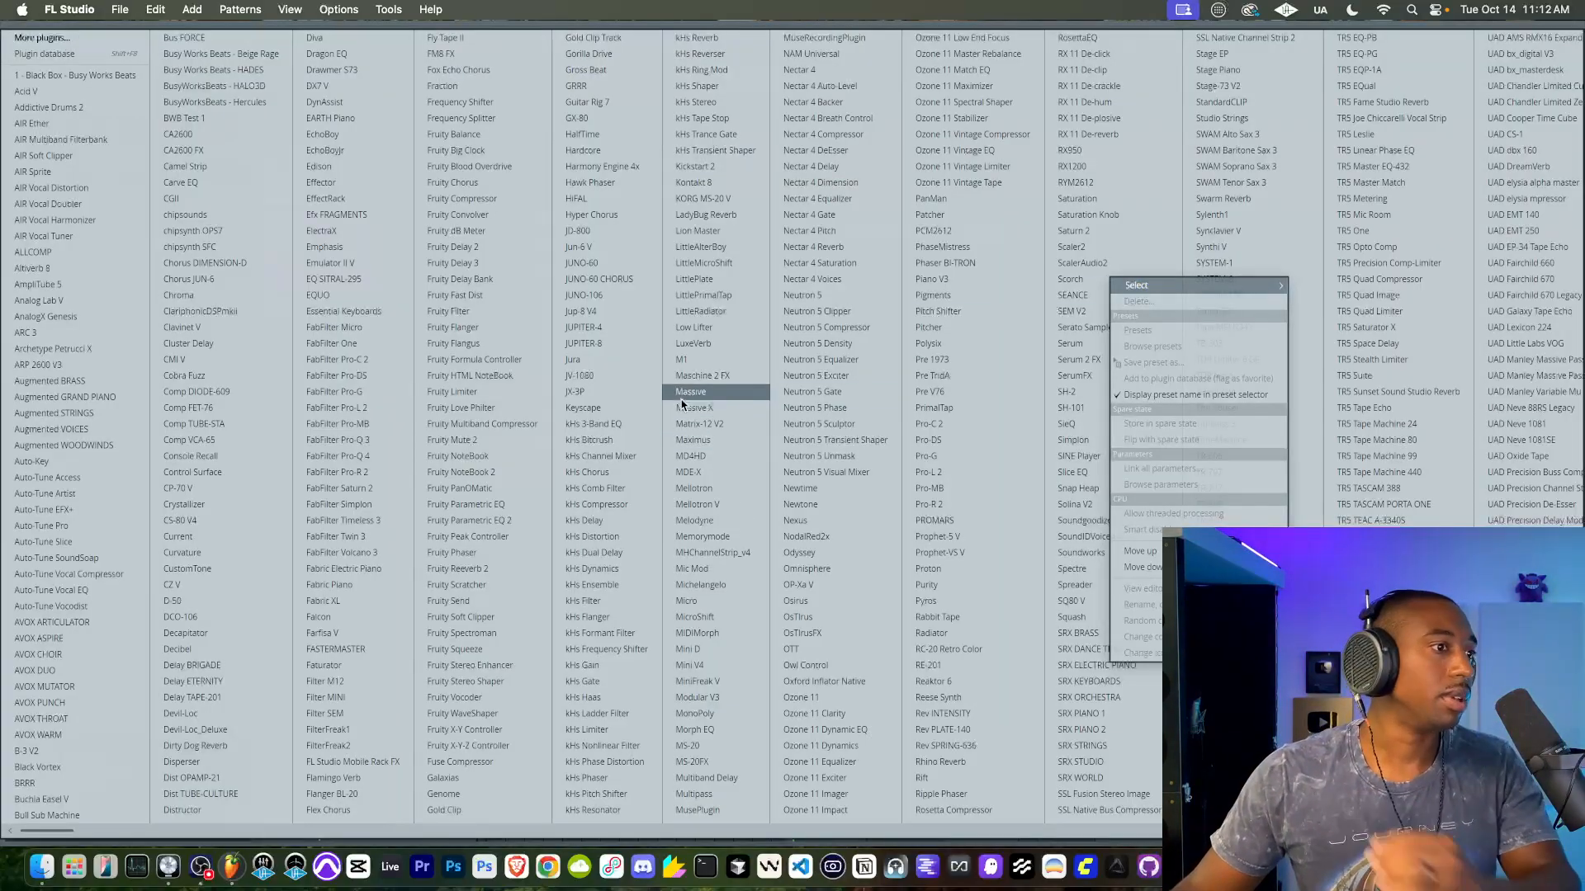
pyautogui.click(454, 392)
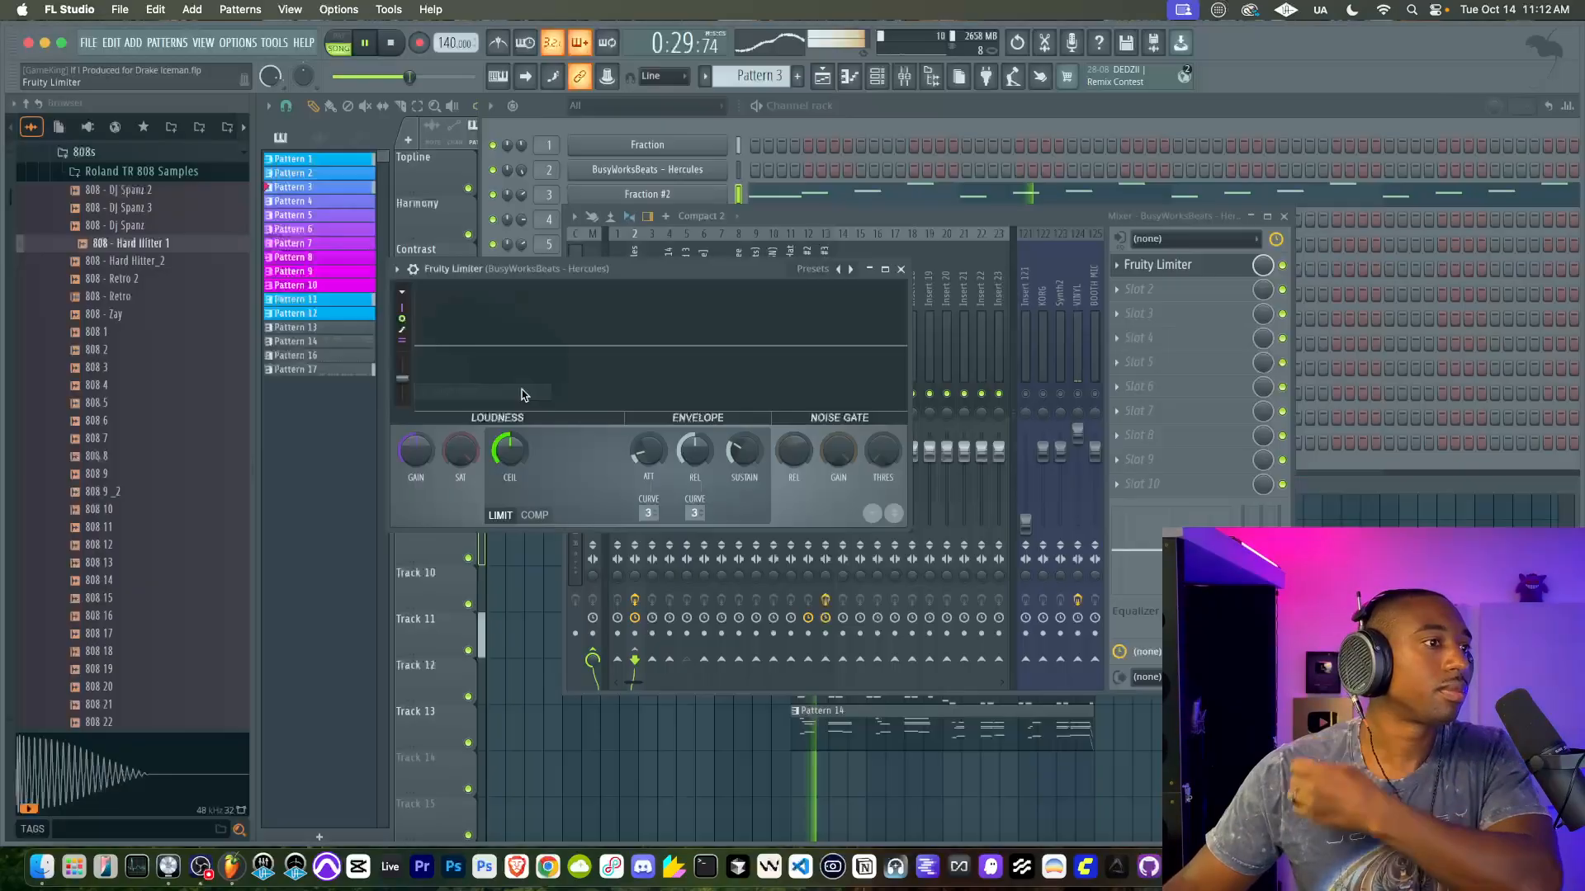
pyautogui.click(534, 515)
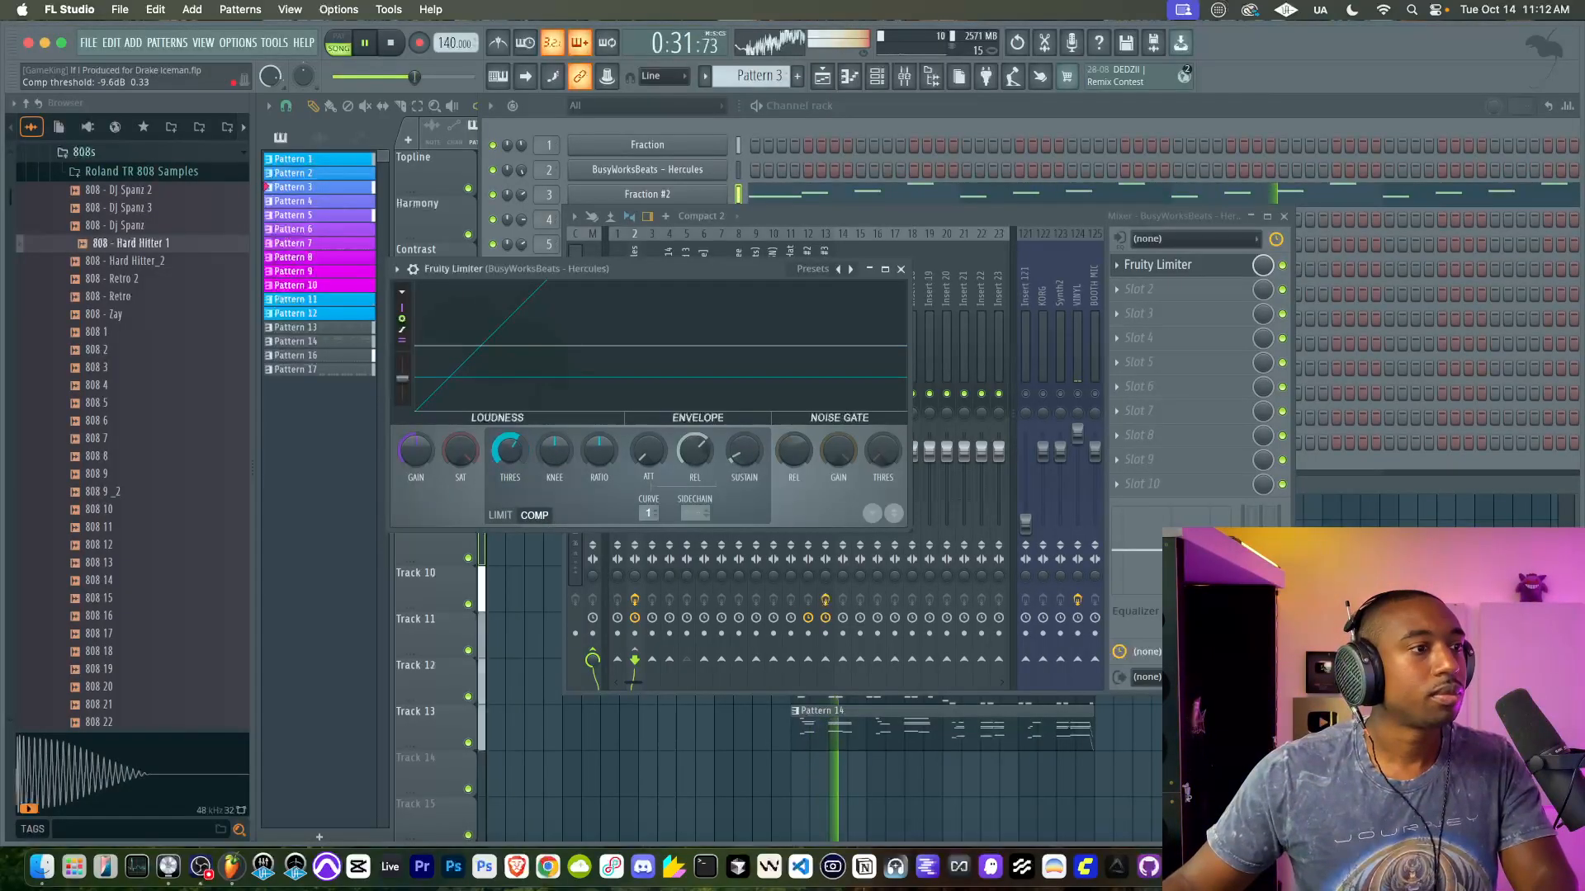
pyautogui.scroll(6, 597, 452)
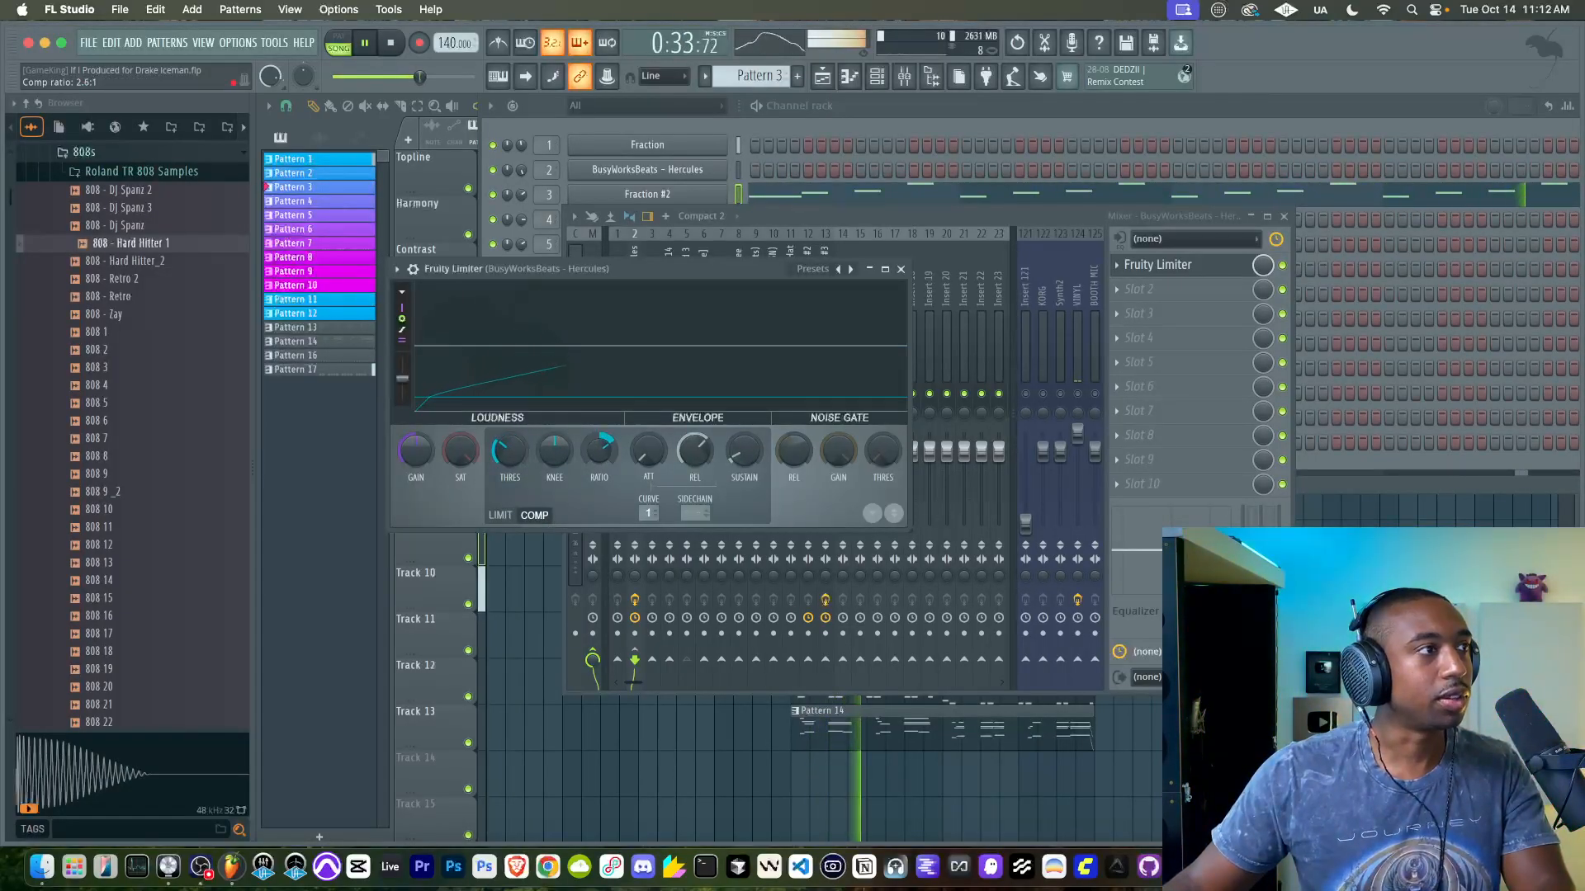
pyautogui.scroll(-4, 518, 454)
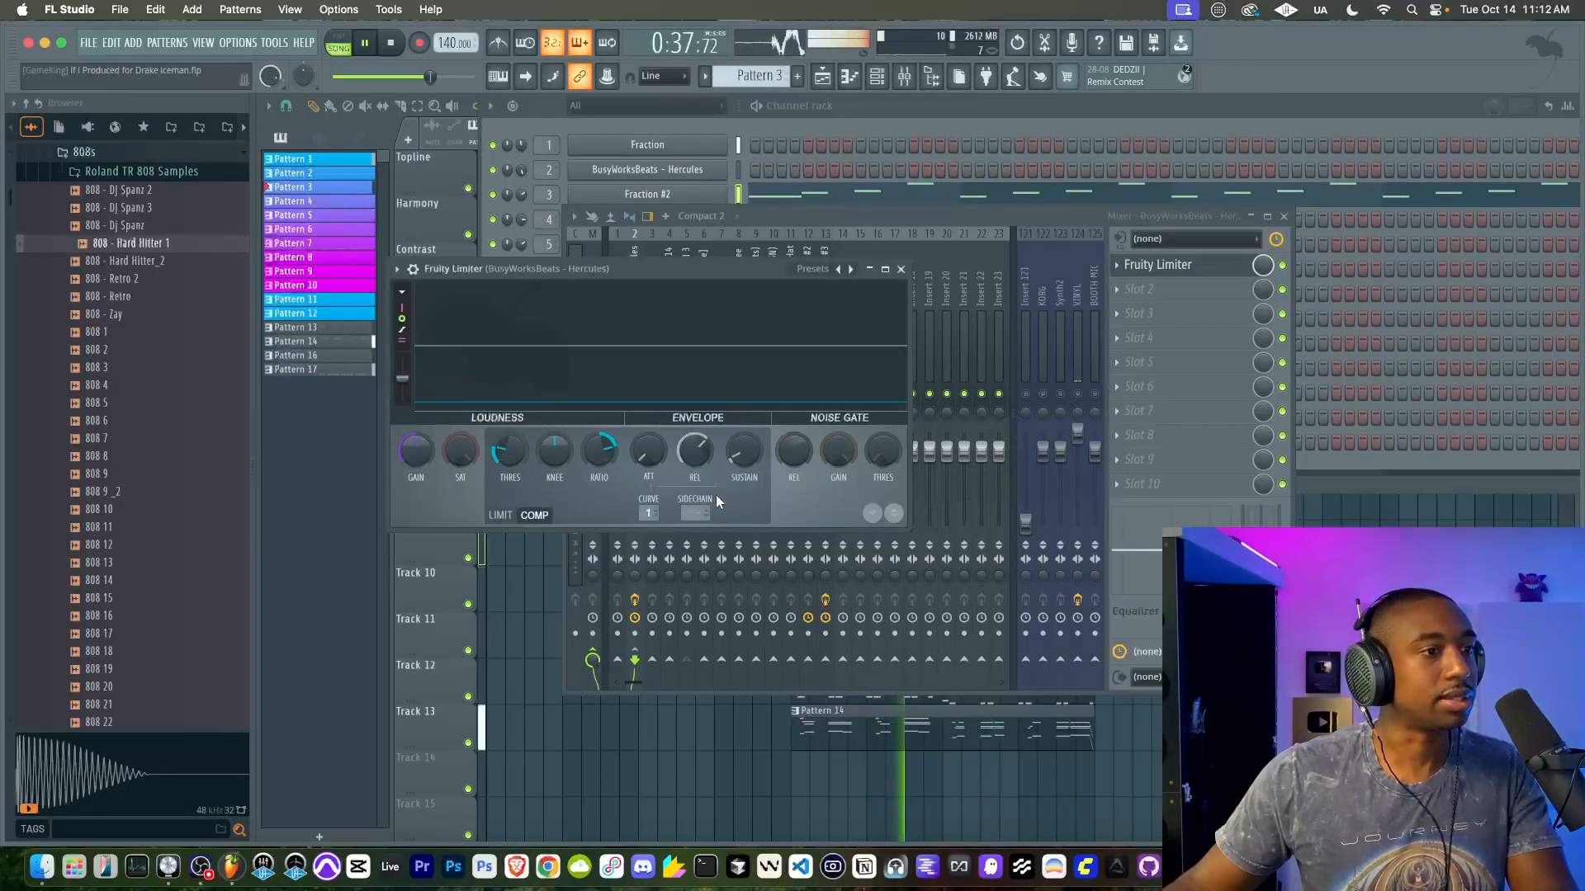
# Step: Set the Fruity Limiter's sidechain input to 1 and restart song playback from the beginning
pyautogui.click(696, 514)
pyautogui.click(740, 547)
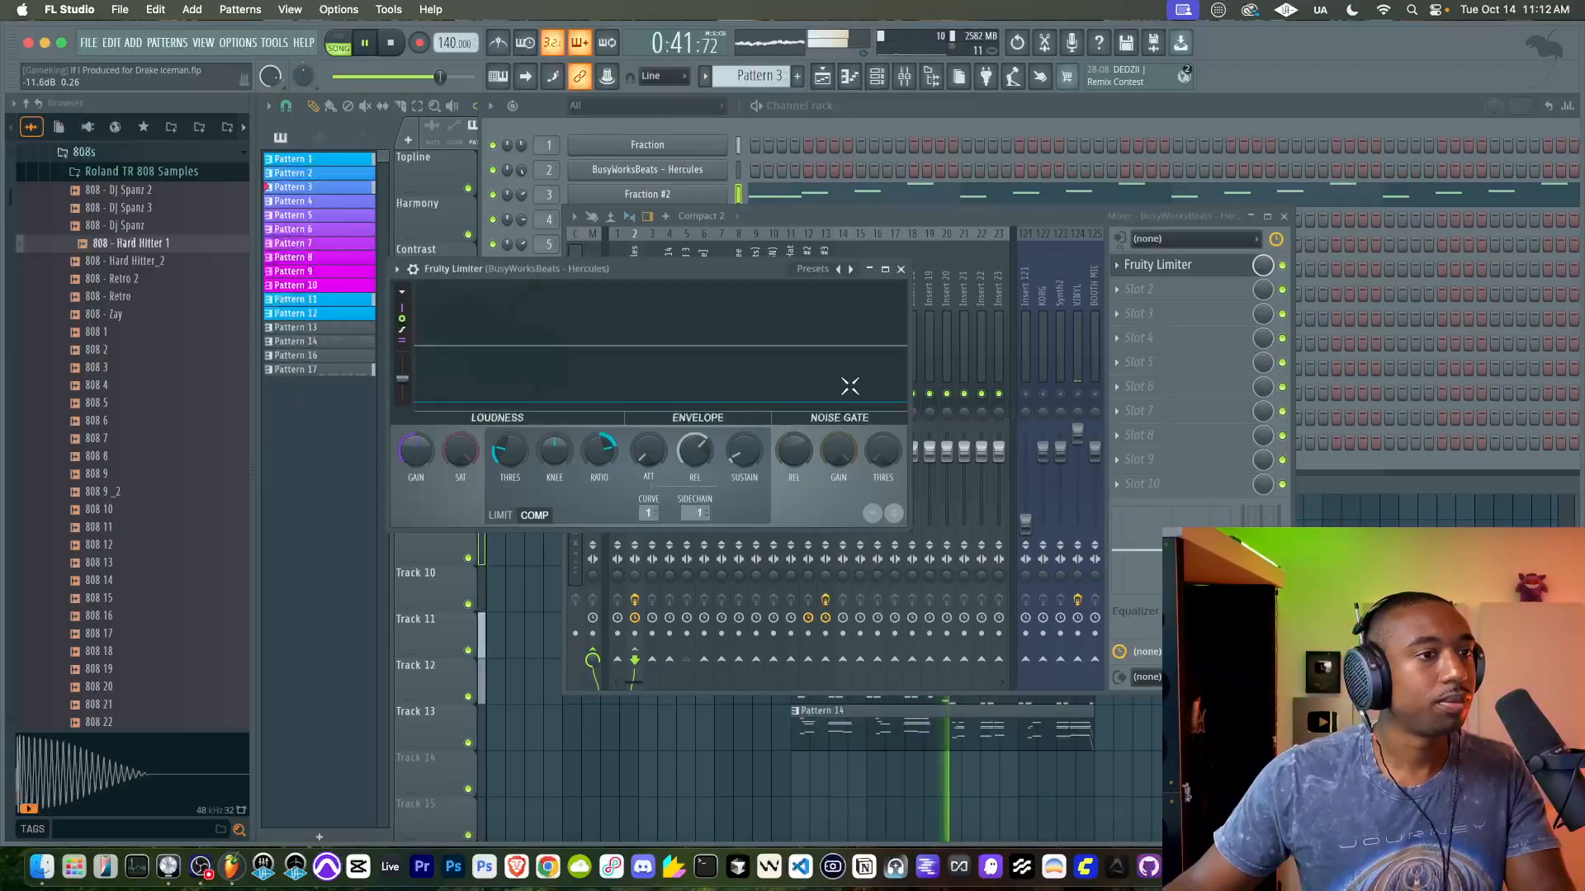
pyautogui.press('space')
pyautogui.click(392, 43)
pyautogui.press('space')
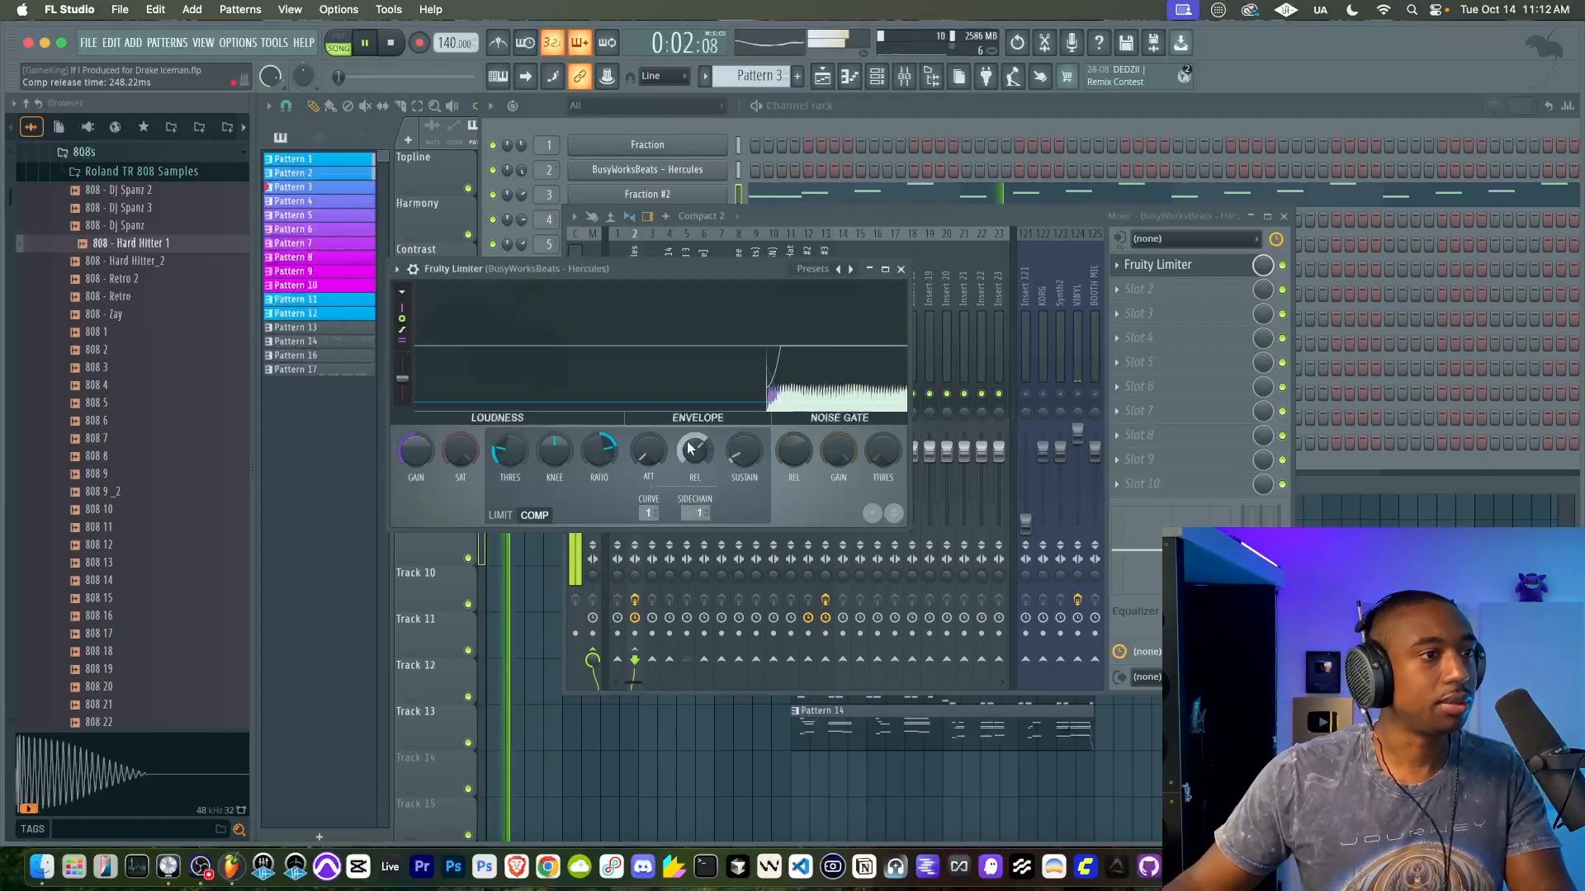
# Step: Set the Fruity Limiter's compressor release to about 91 ms, close it, select Insert 14 and return to the playlist
pyautogui.moveTo(508, 450)
pyautogui.mouseDown()
pyautogui.moveTo(507, 468)
pyautogui.moveTo(505, 448)
pyautogui.mouseUp()
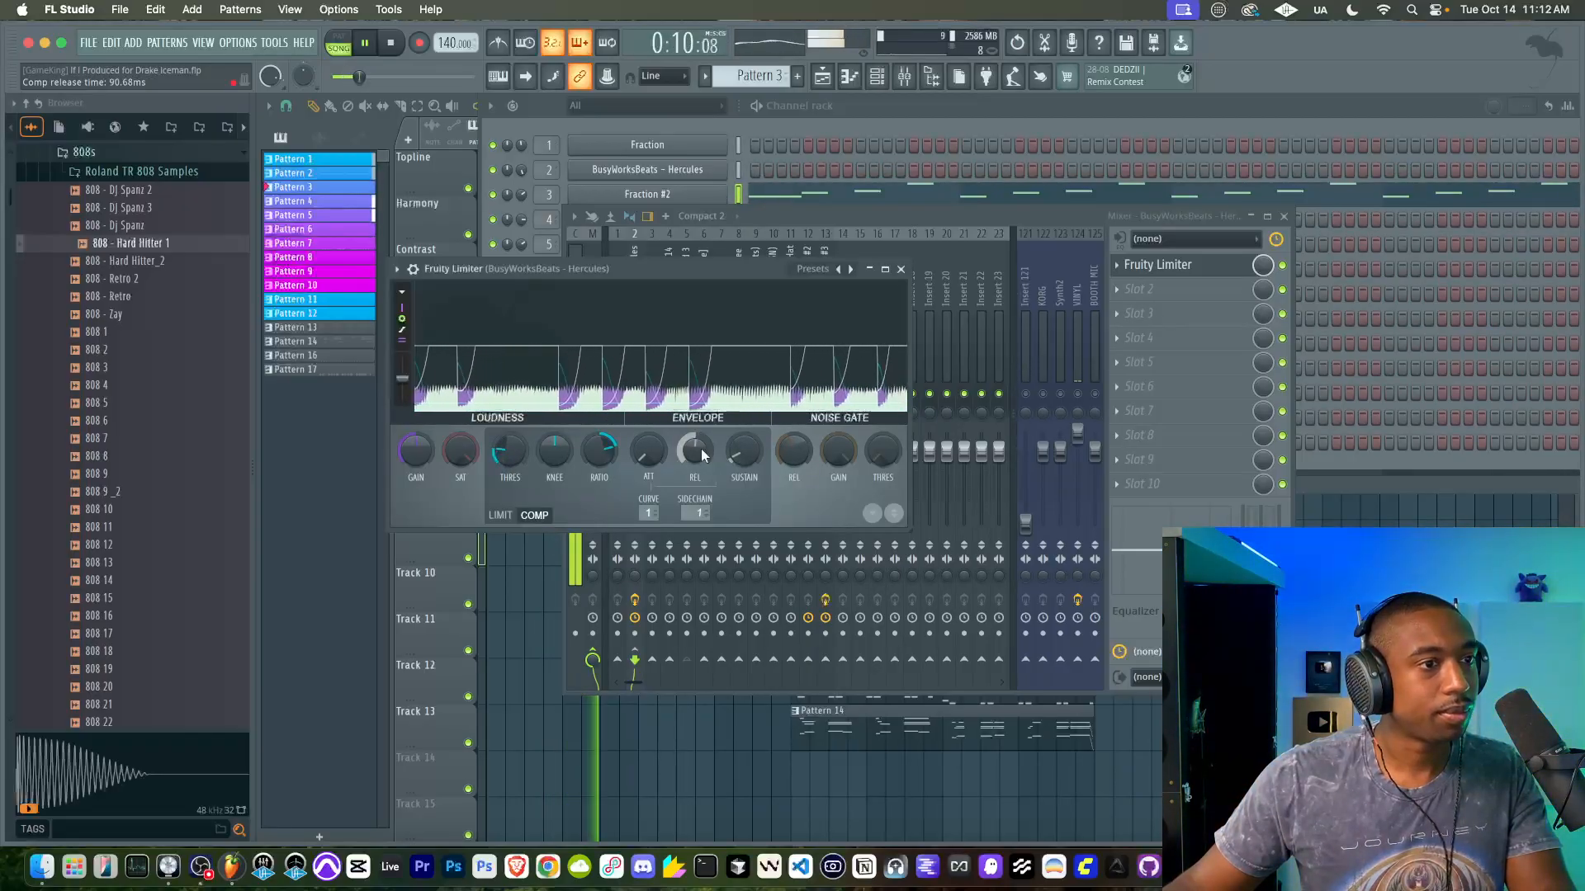
pyautogui.click(901, 269)
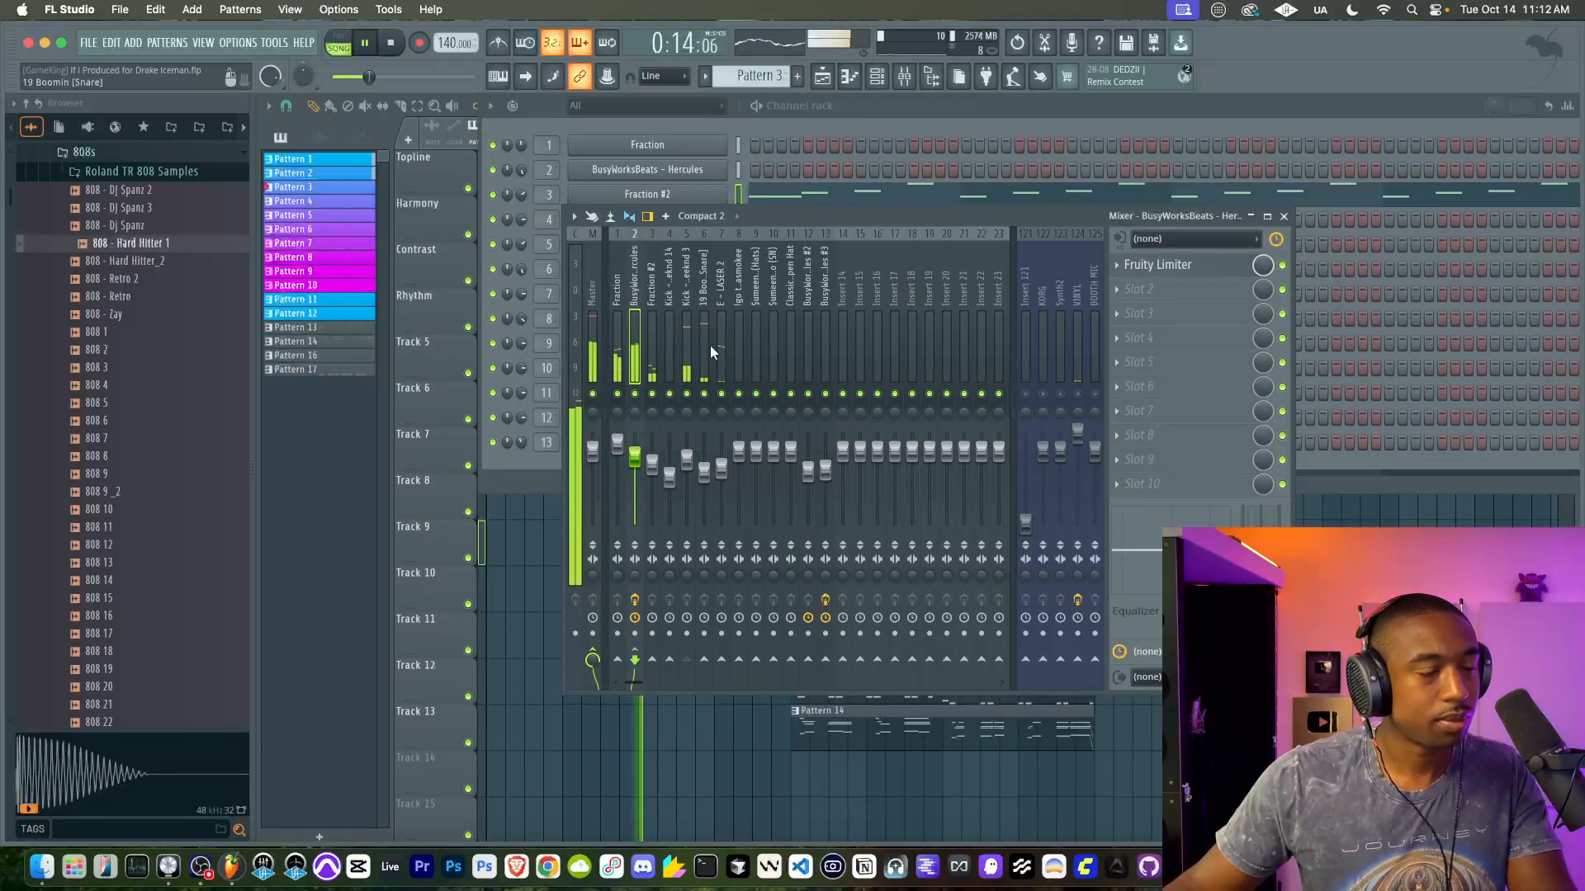
pyautogui.click(837, 335)
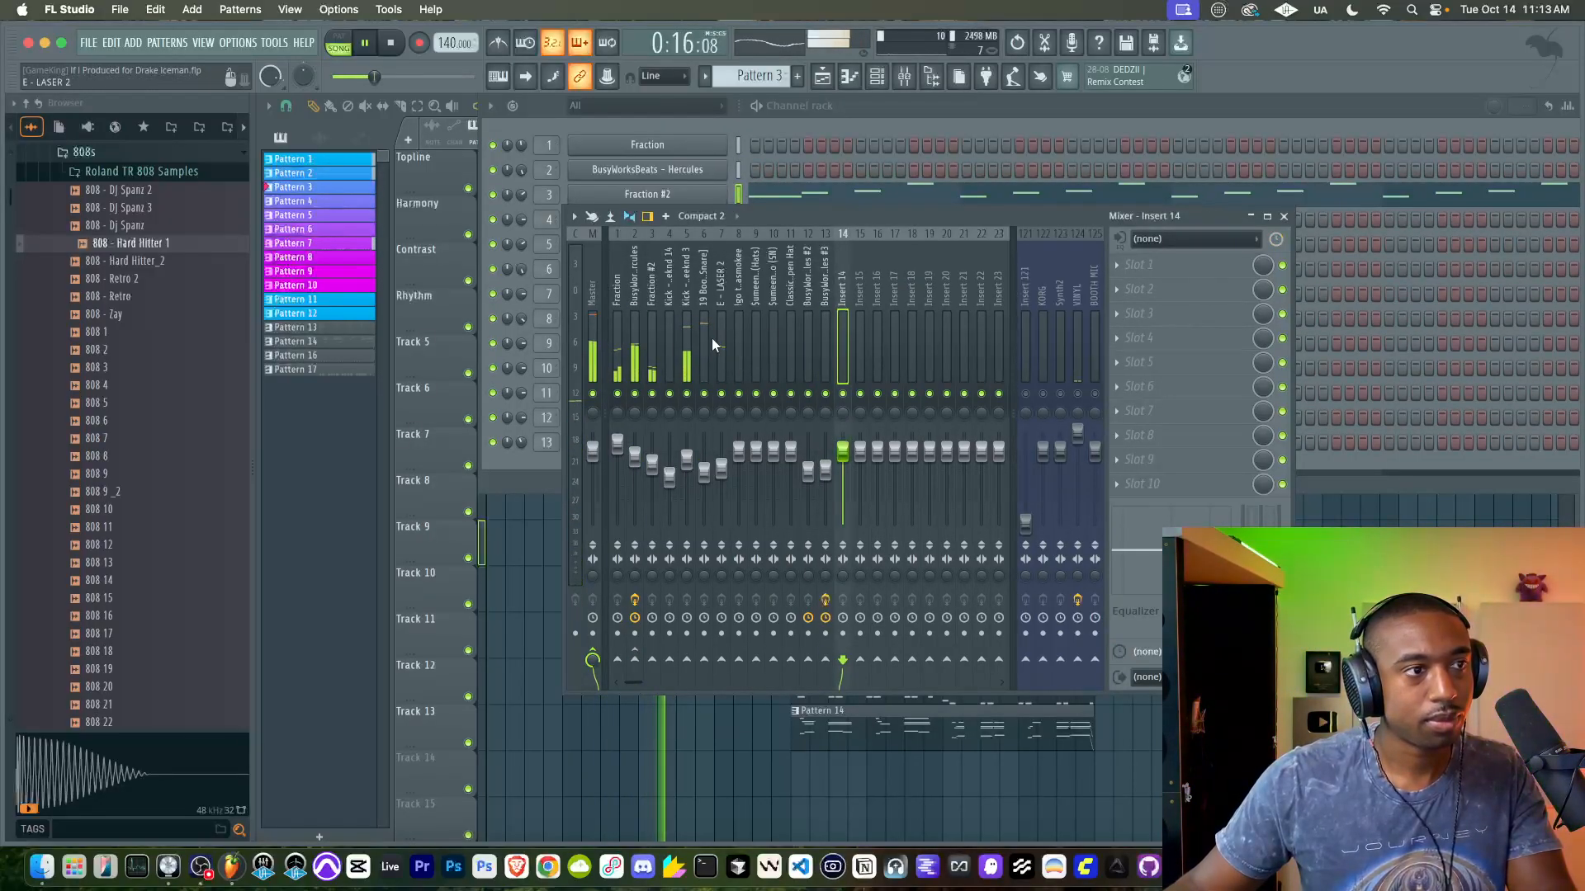
pyautogui.click(1345, 536)
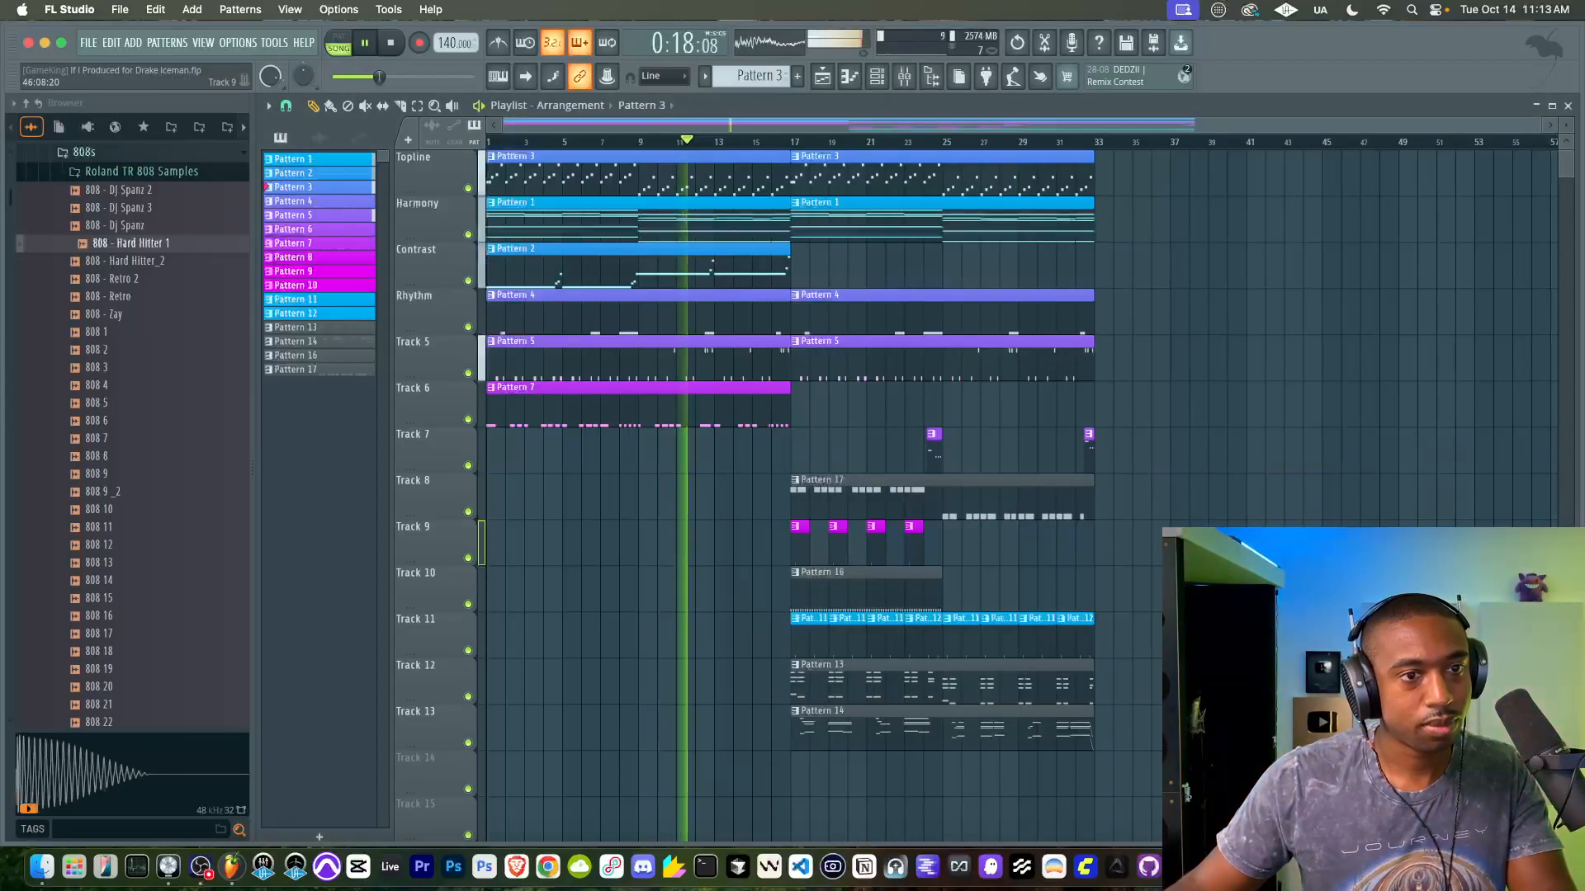
# Step: Open the channel rack and switch to the new empty Pattern 19
pyautogui.press('F6')
pyautogui.press('+')
pyautogui.press('-')
pyautogui.press('F6')
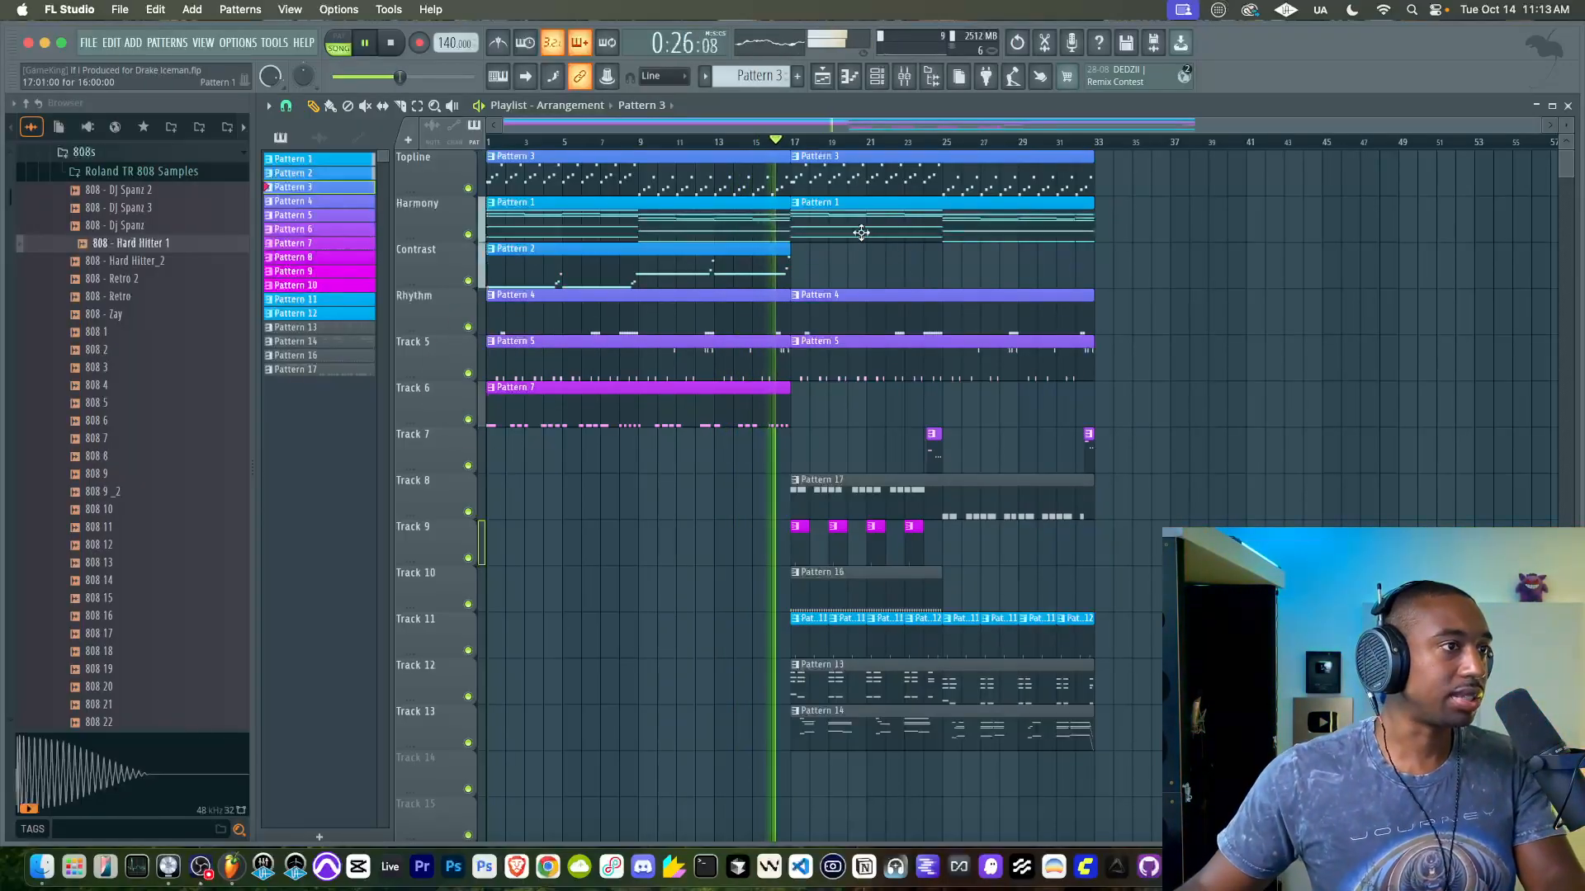
pyautogui.click(879, 80)
pyautogui.press('+')
pyautogui.press('+')
pyautogui.press('+')
pyautogui.press('+')
pyautogui.press('+')
pyautogui.press('+')
pyautogui.press('+')
pyautogui.press('+')
pyautogui.press('+')
pyautogui.press('+')
pyautogui.press('+')
pyautogui.press('+')
pyautogui.press('+')
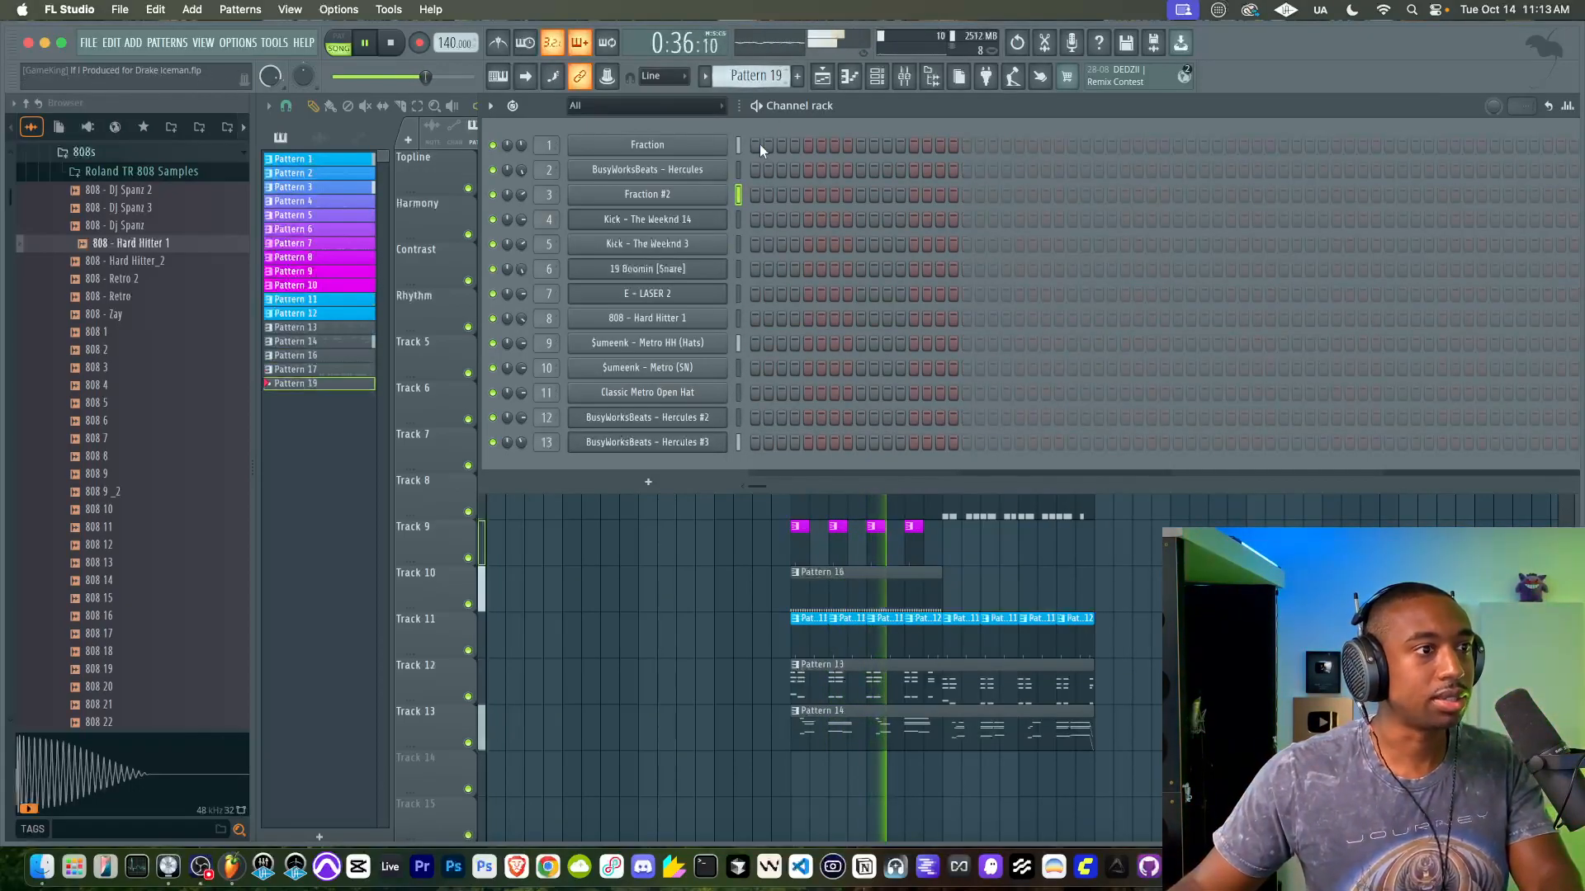
pyautogui.click(648, 481)
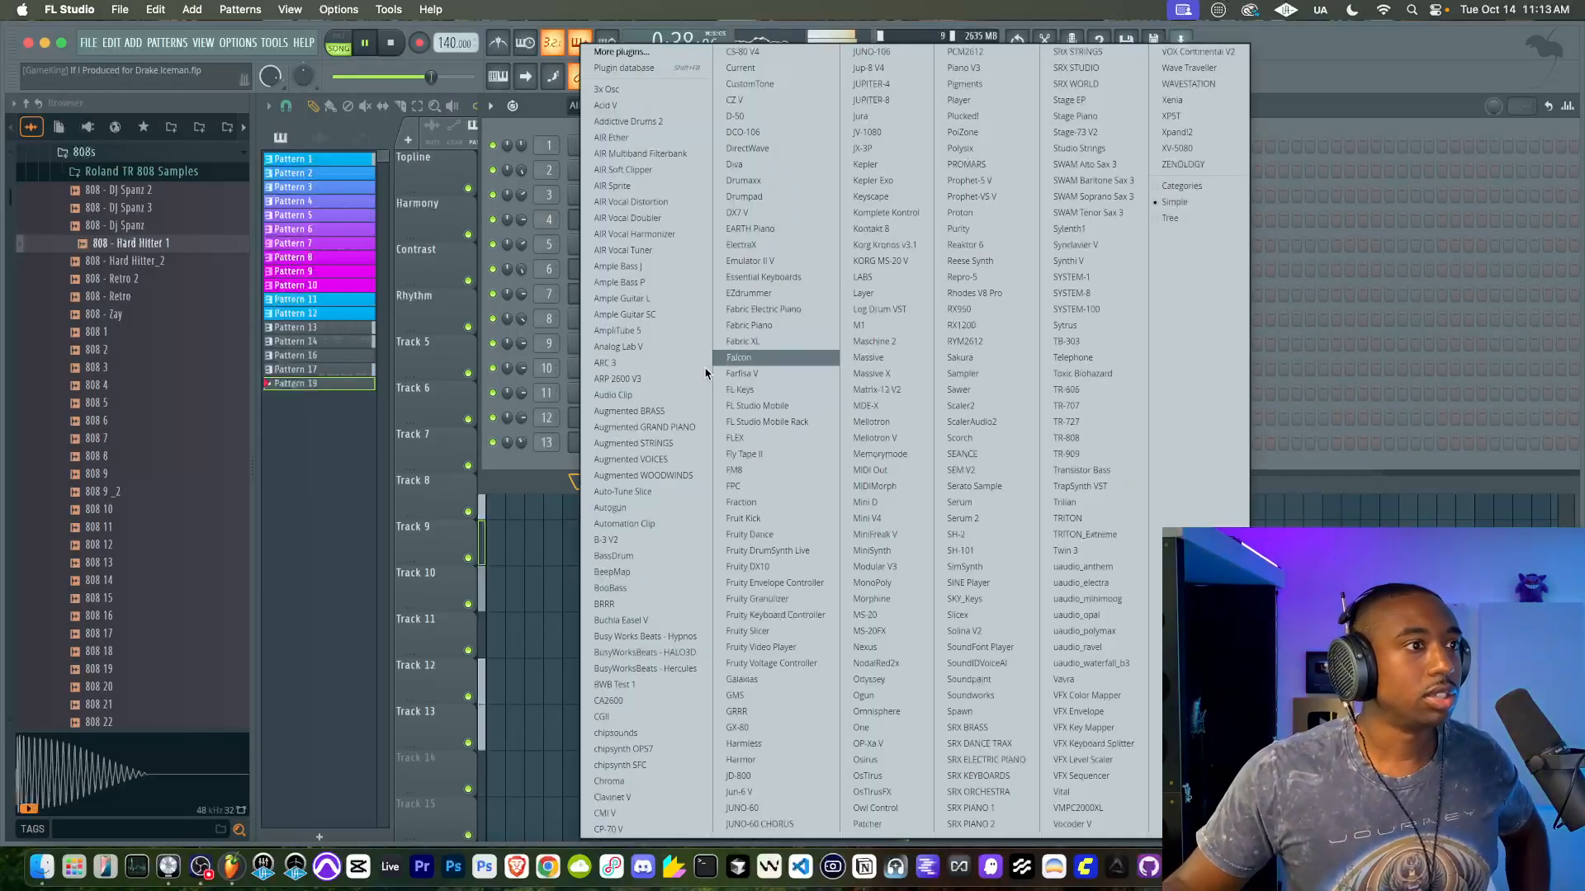
pyautogui.press('Escape')
pyautogui.press('space')
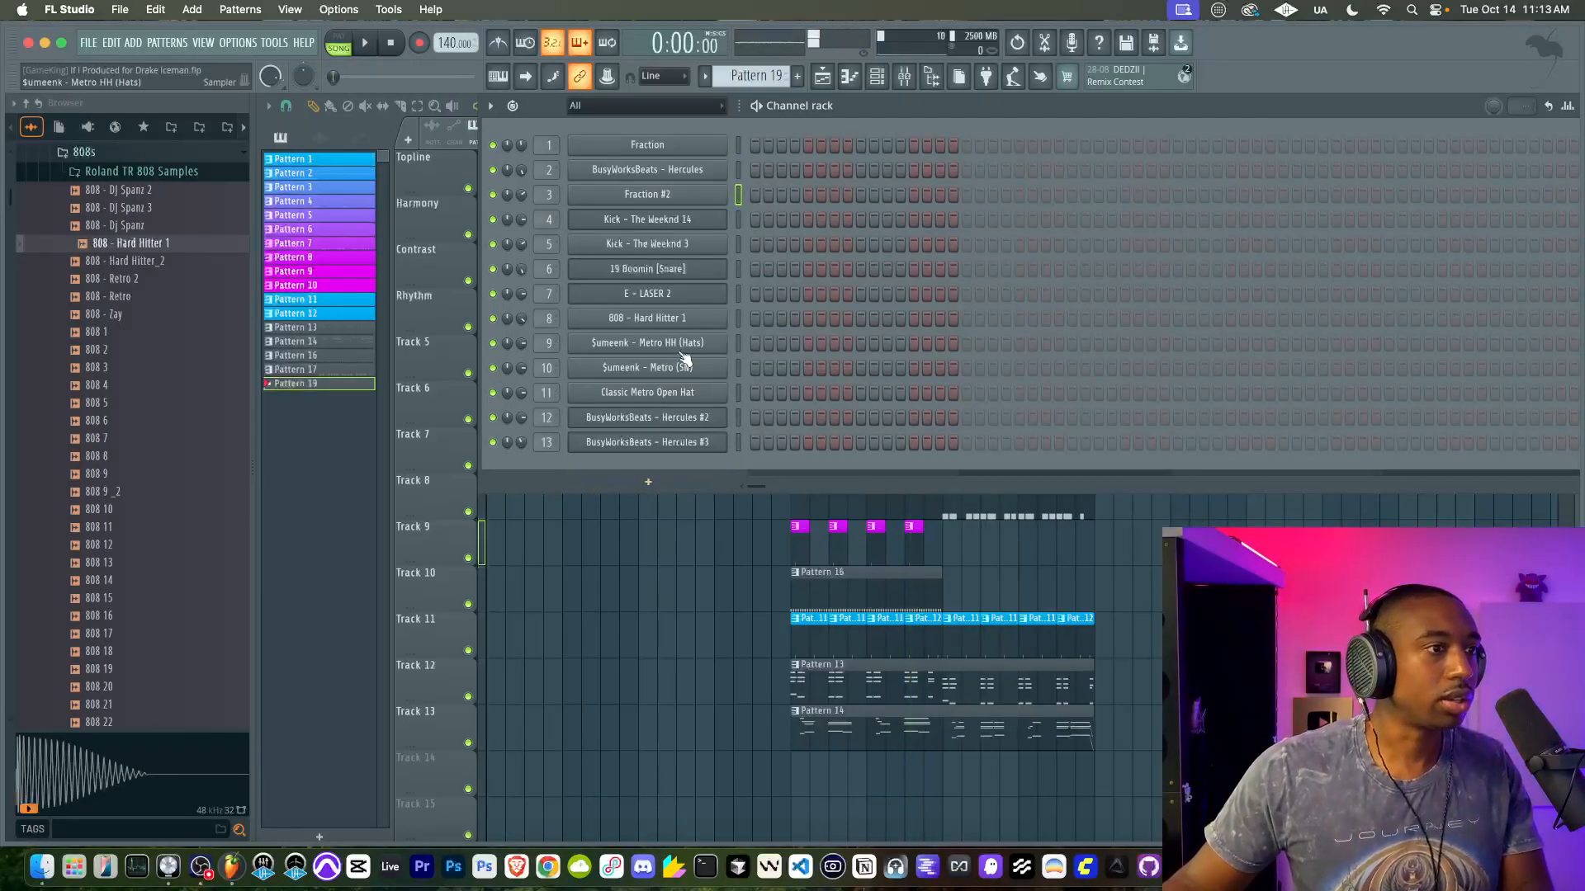
# Step: Check the BusyWorksBeats - Hercules #3 and Hercules #2 instruments and close their windows
pyautogui.click(683, 444)
pyautogui.moveTo(657, 237); pyautogui.dragTo(640, 515)
pyautogui.click(671, 417)
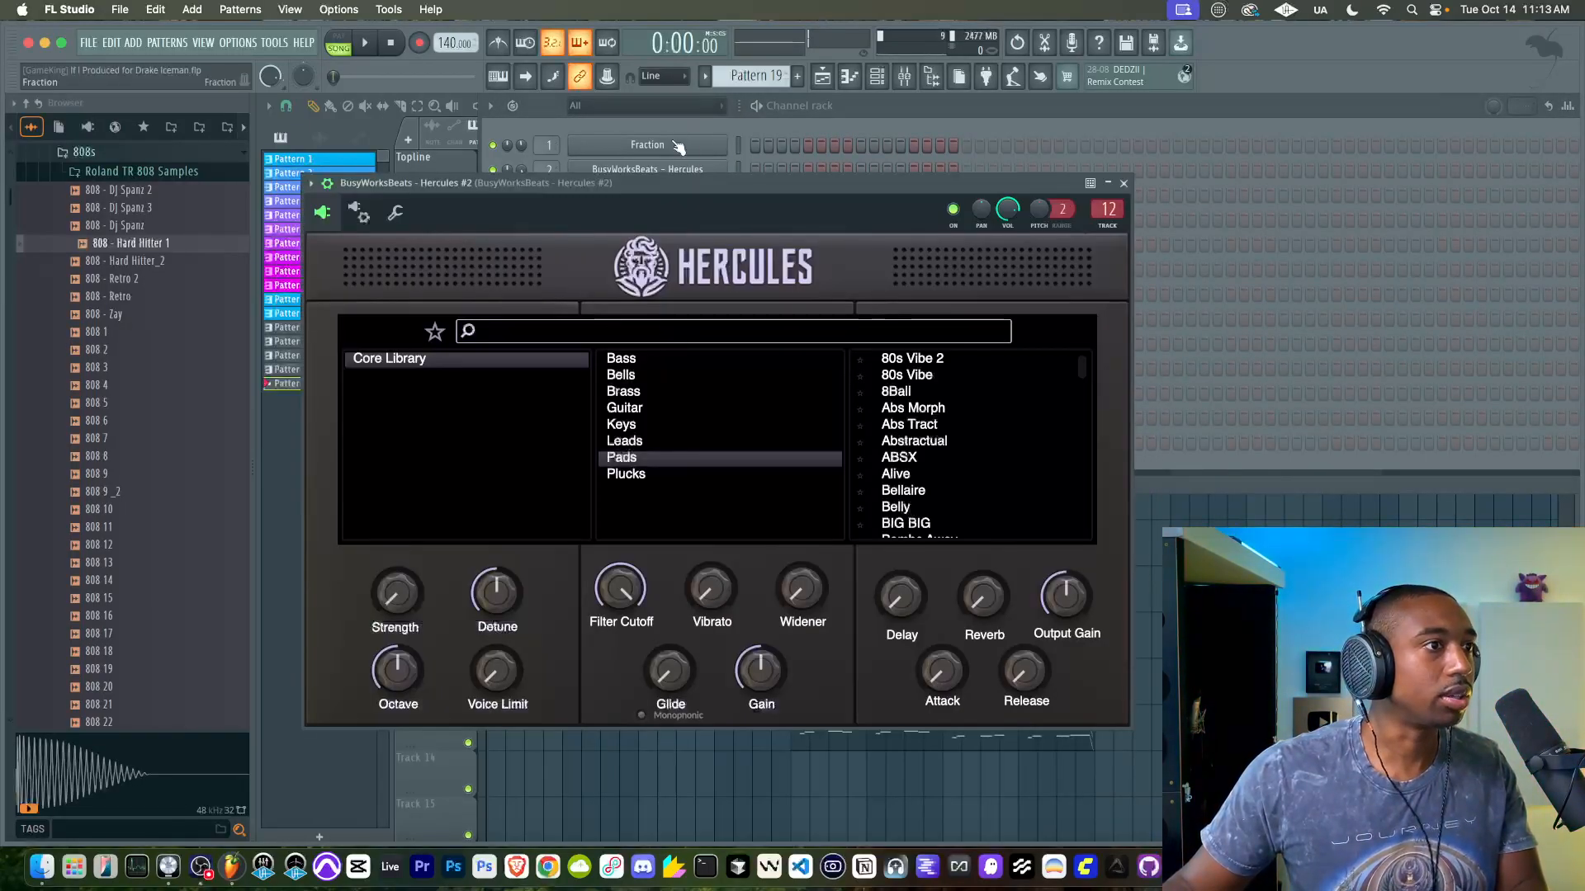
pyautogui.moveTo(651, 185); pyautogui.dragTo(636, 428)
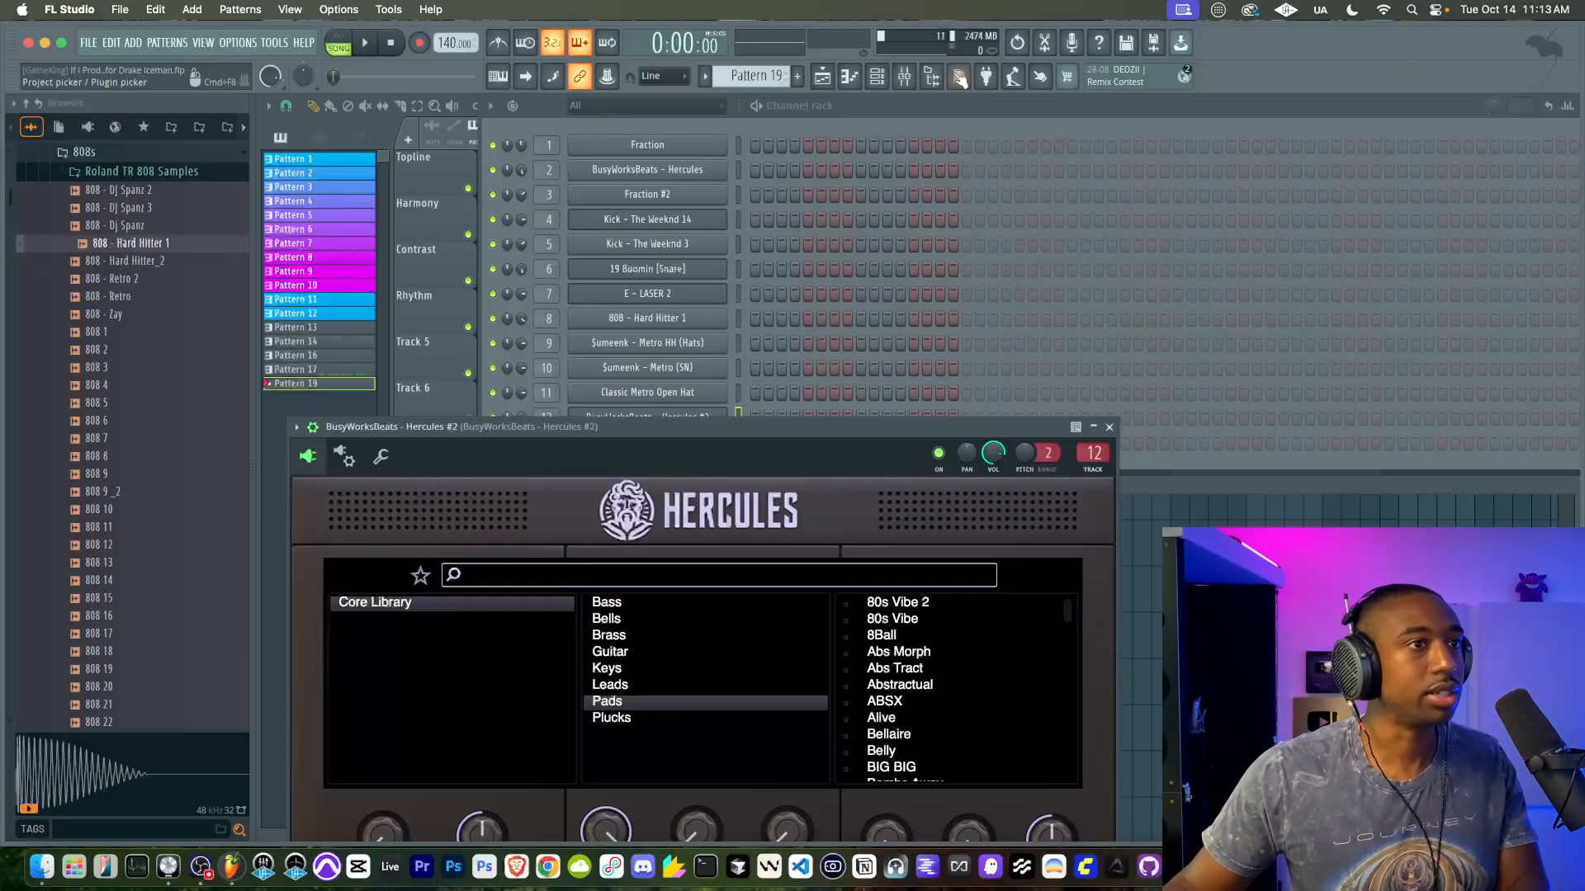
pyautogui.click(1110, 428)
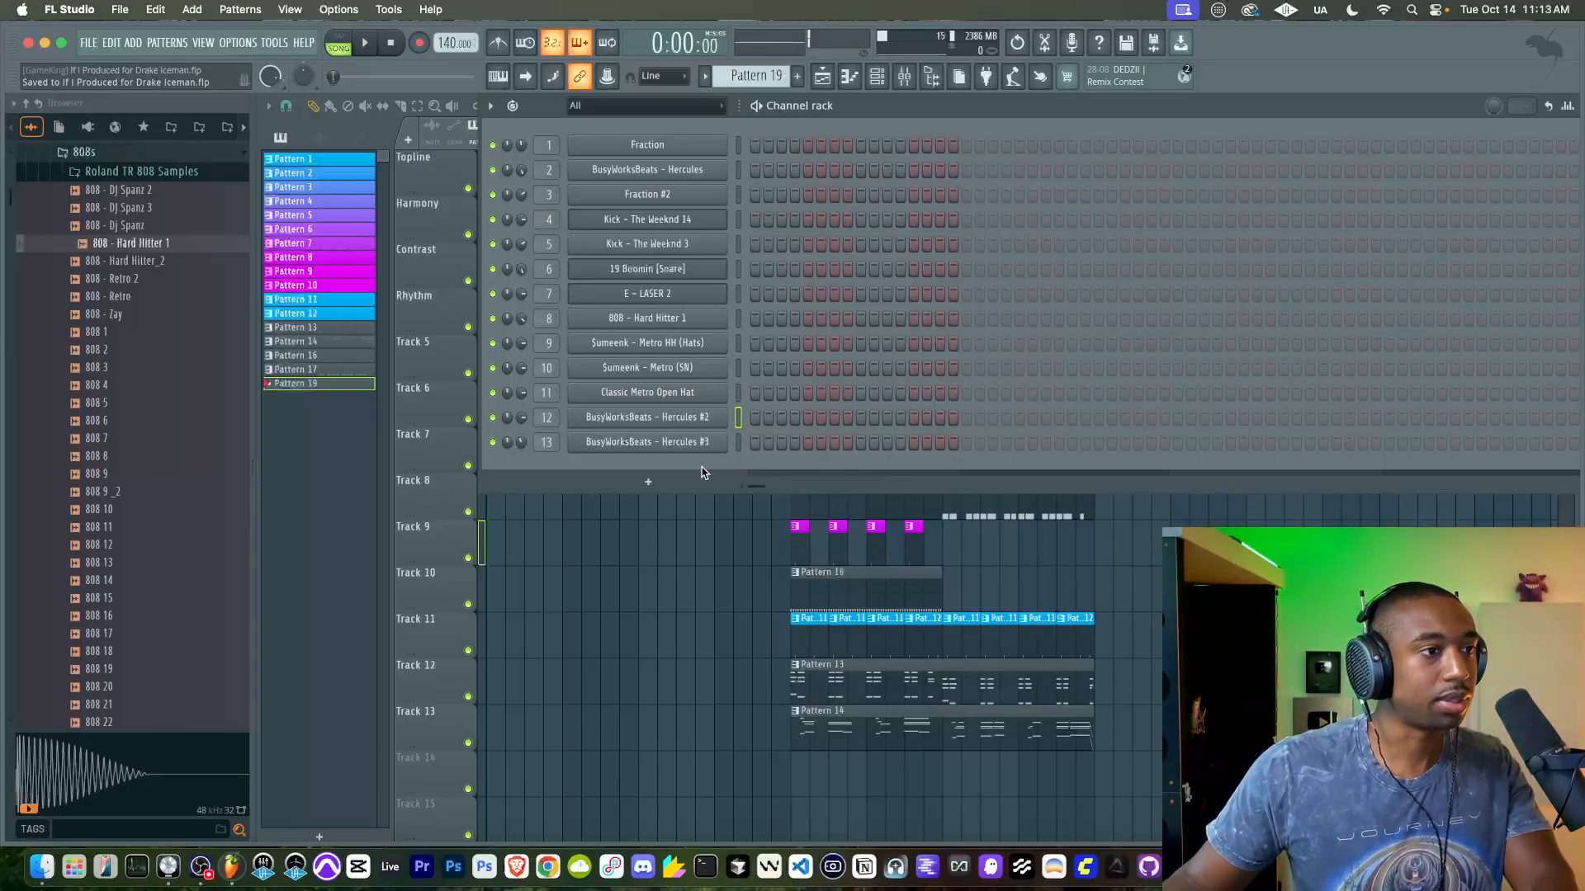
# Step: Add another Fraction instrument to the channel rack and load the Granulized preset Aqua Zen Synth
pyautogui.click(690, 487)
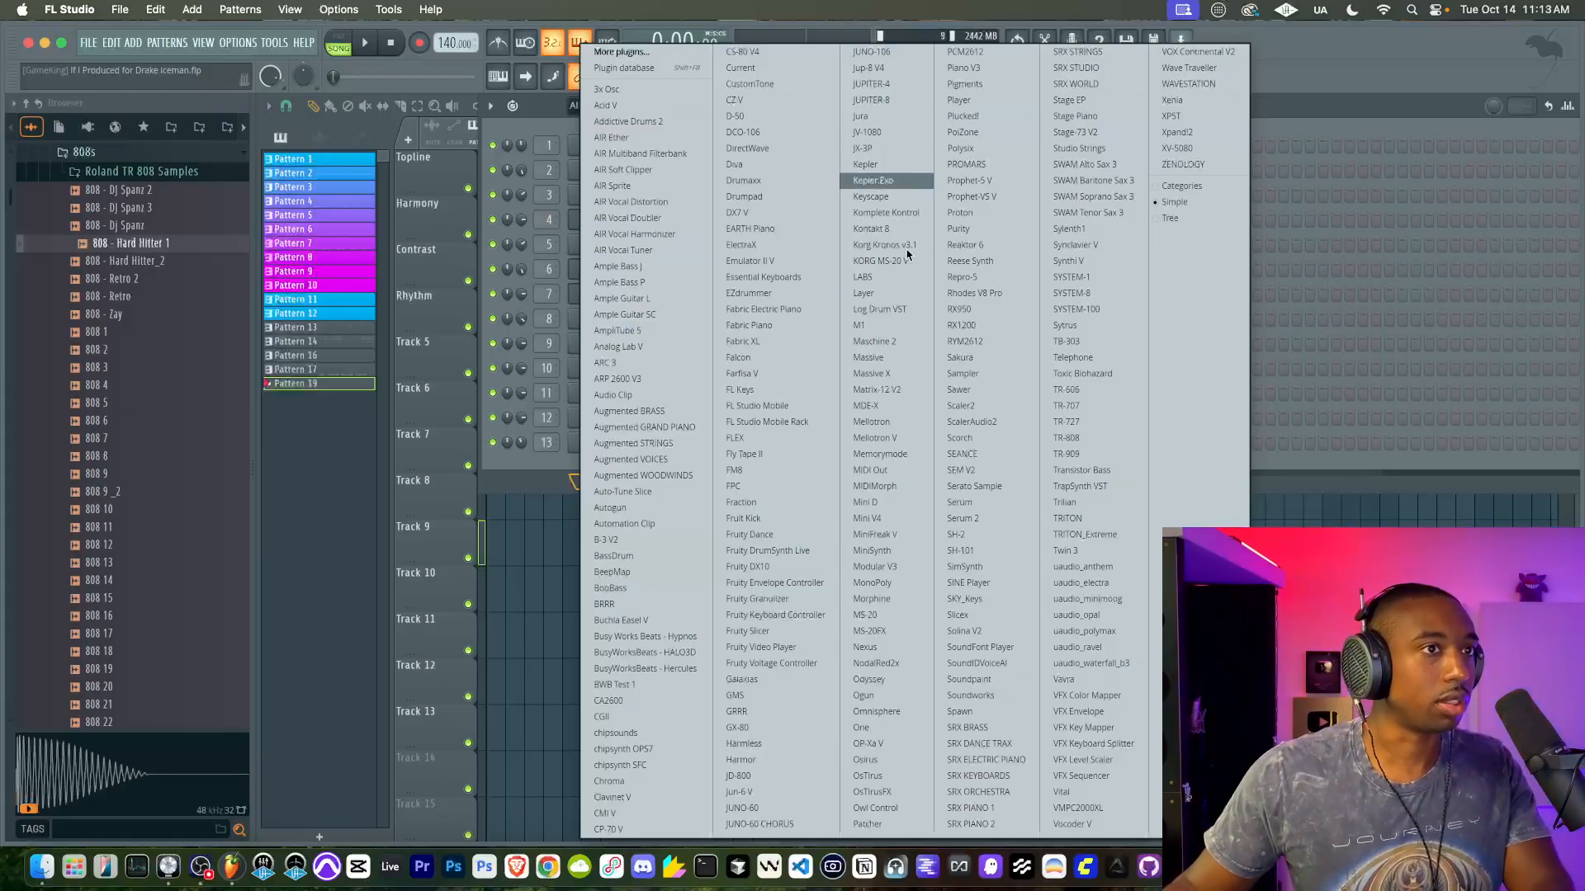
pyautogui.click(823, 502)
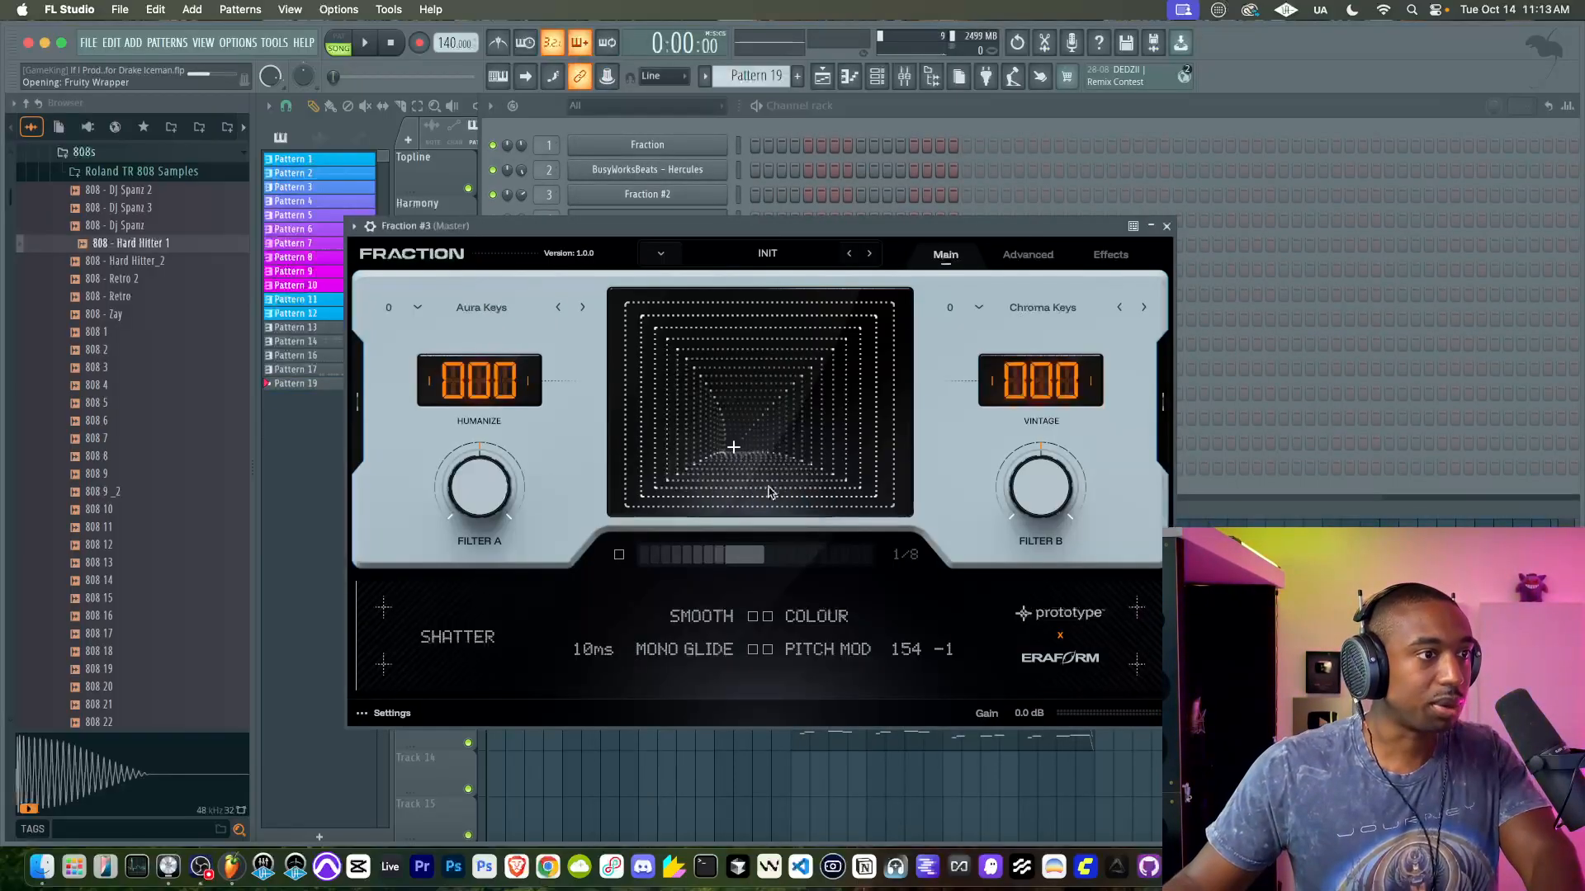
pyautogui.press('space')
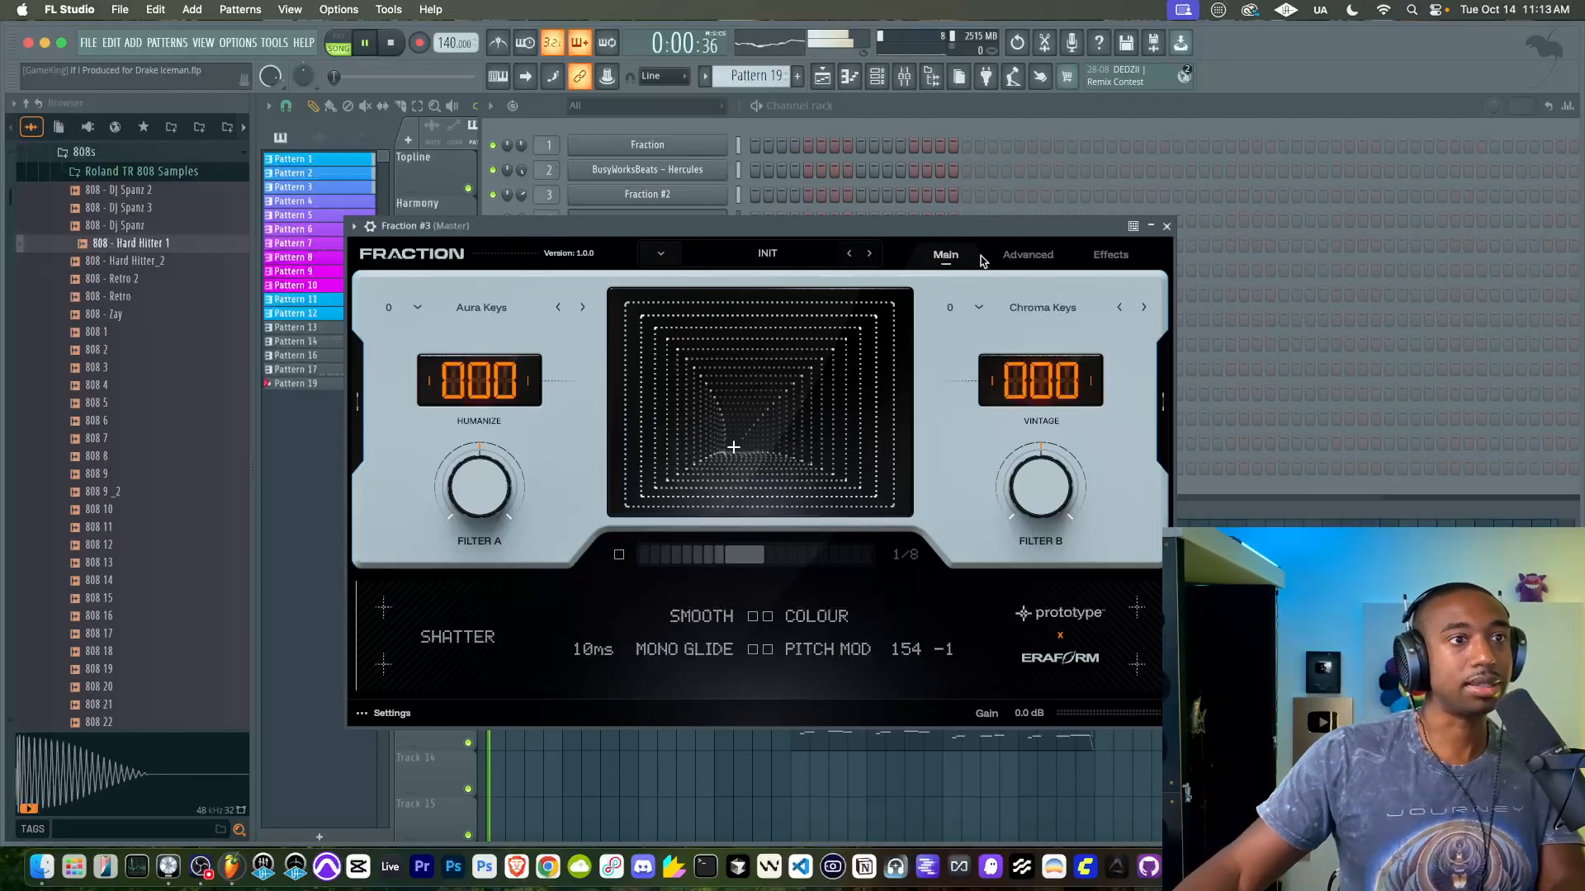
pyautogui.click(660, 254)
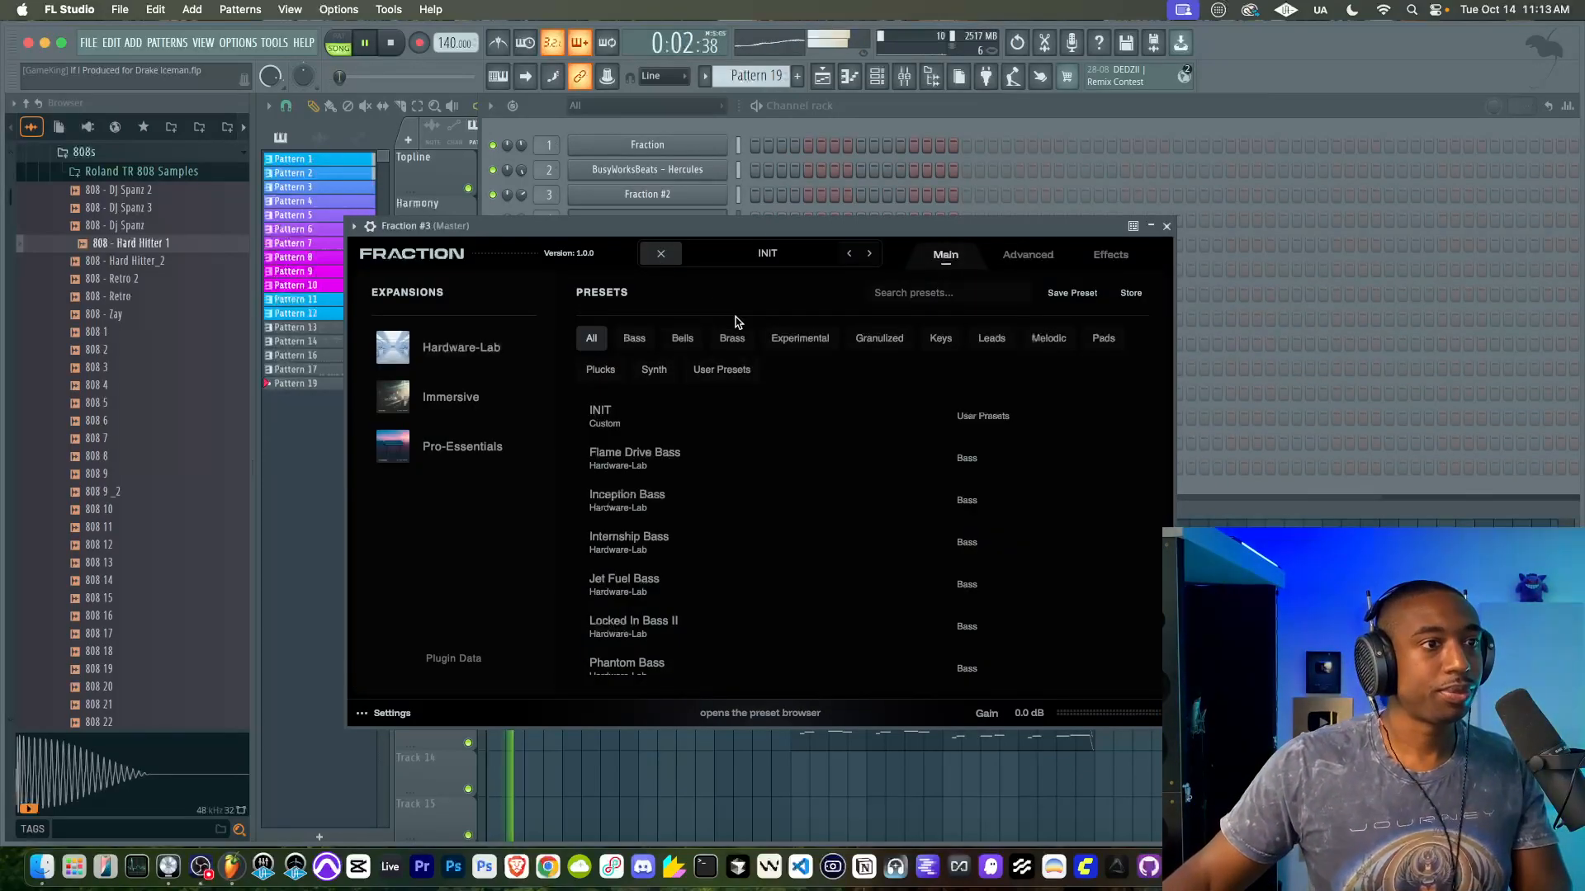
pyautogui.click(879, 339)
pyautogui.press('space')
pyautogui.click(696, 416)
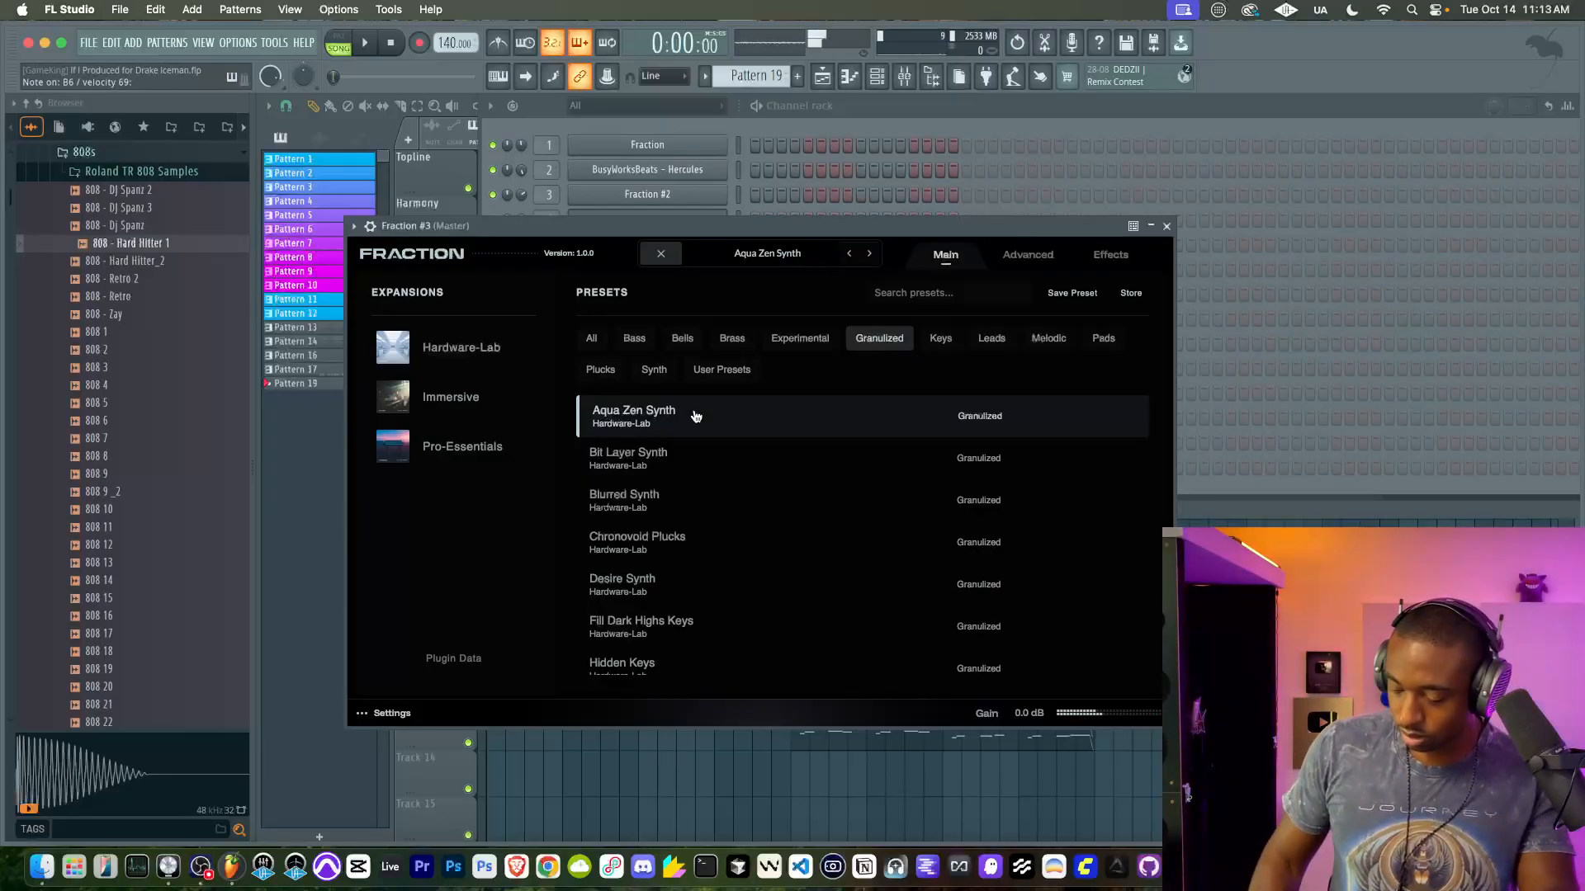
pyautogui.scroll(-5, 696, 416)
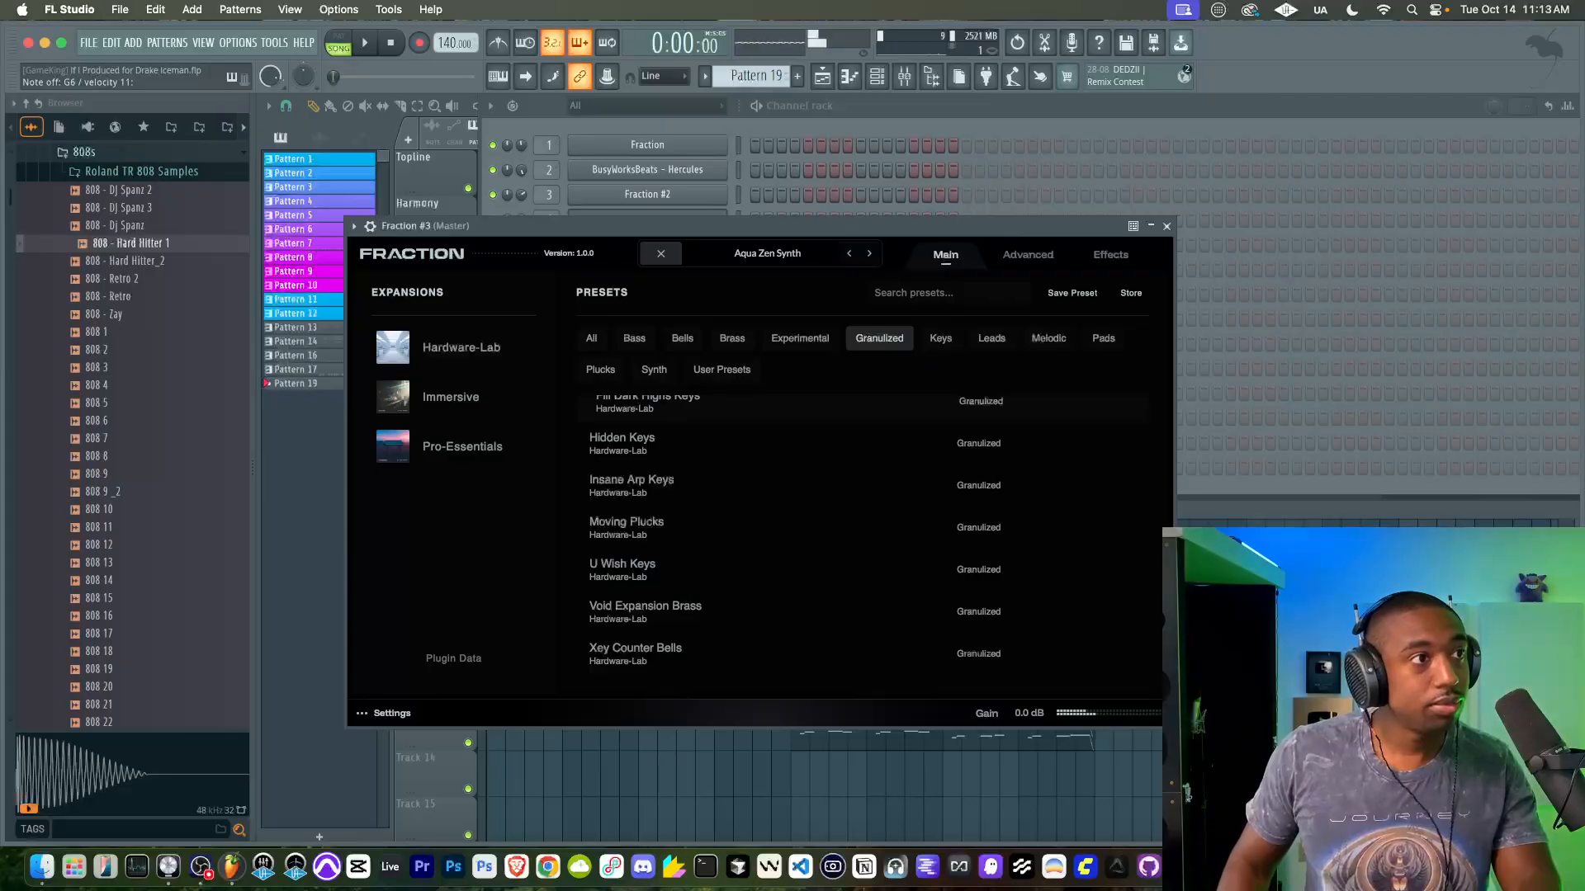
# Step: Route the Fraction #3 channel to mixer track 14 and return to the playlist with the song playing
pyautogui.click(844, 105)
pyautogui.press('space')
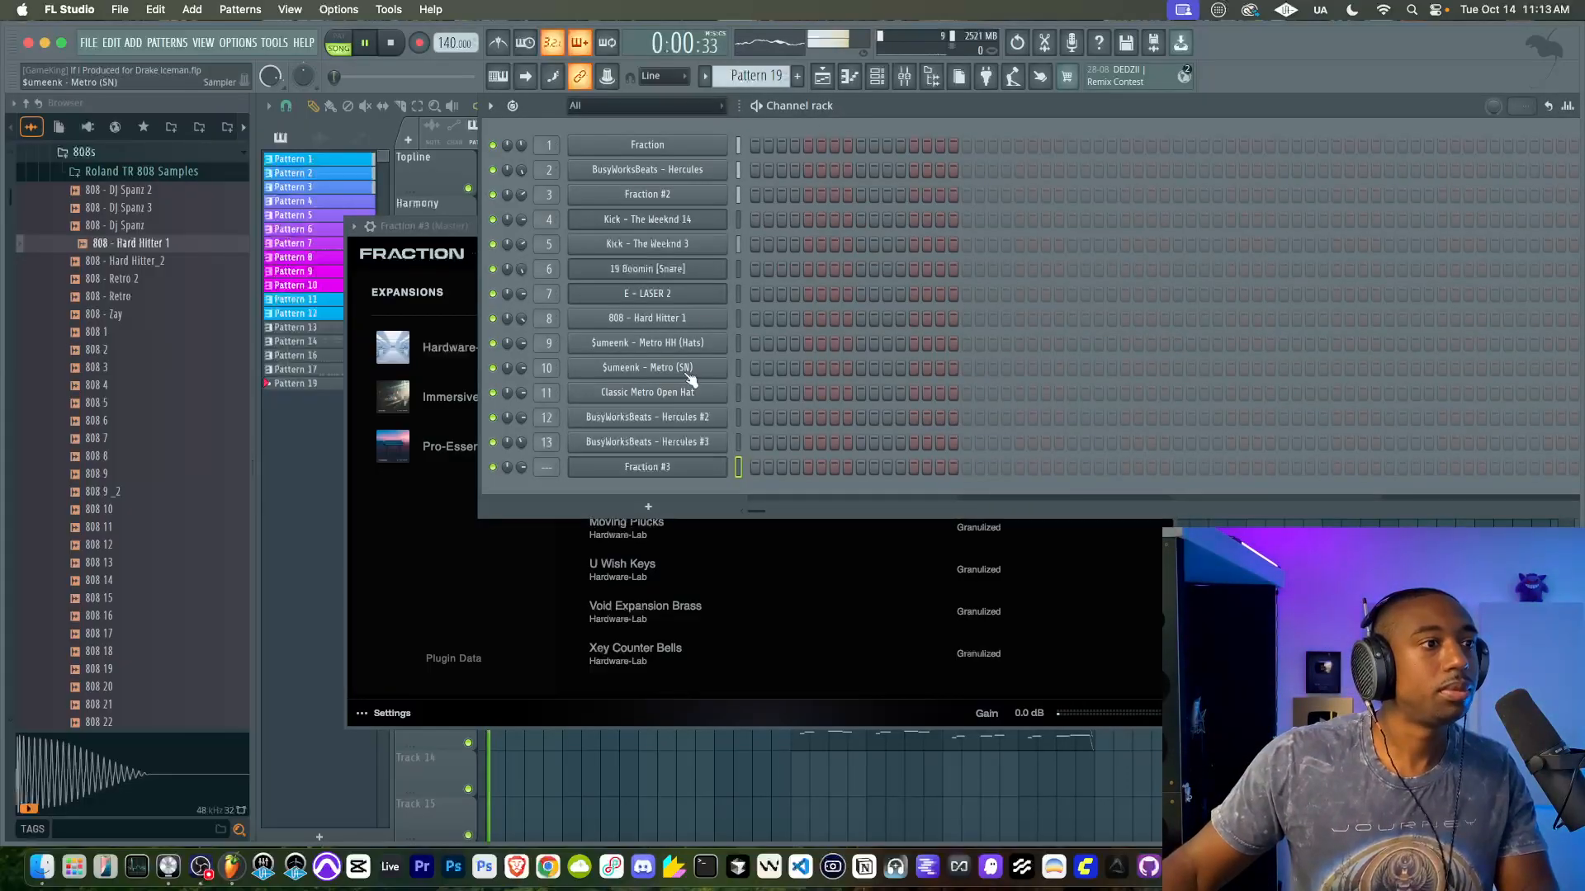
pyautogui.doubleClick(549, 468)
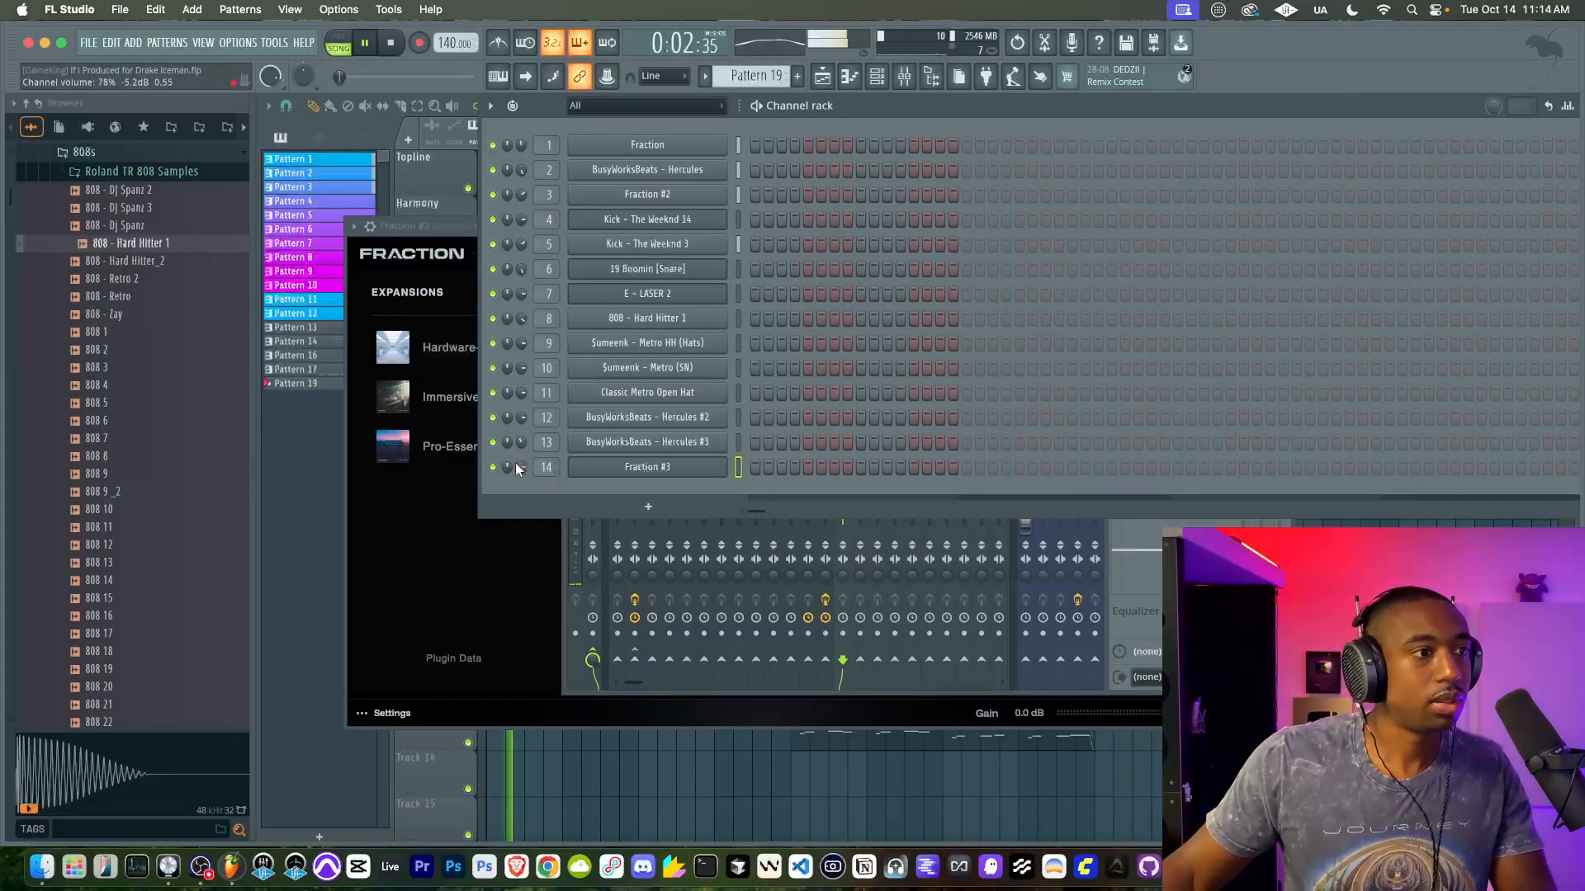
pyautogui.press('F5')
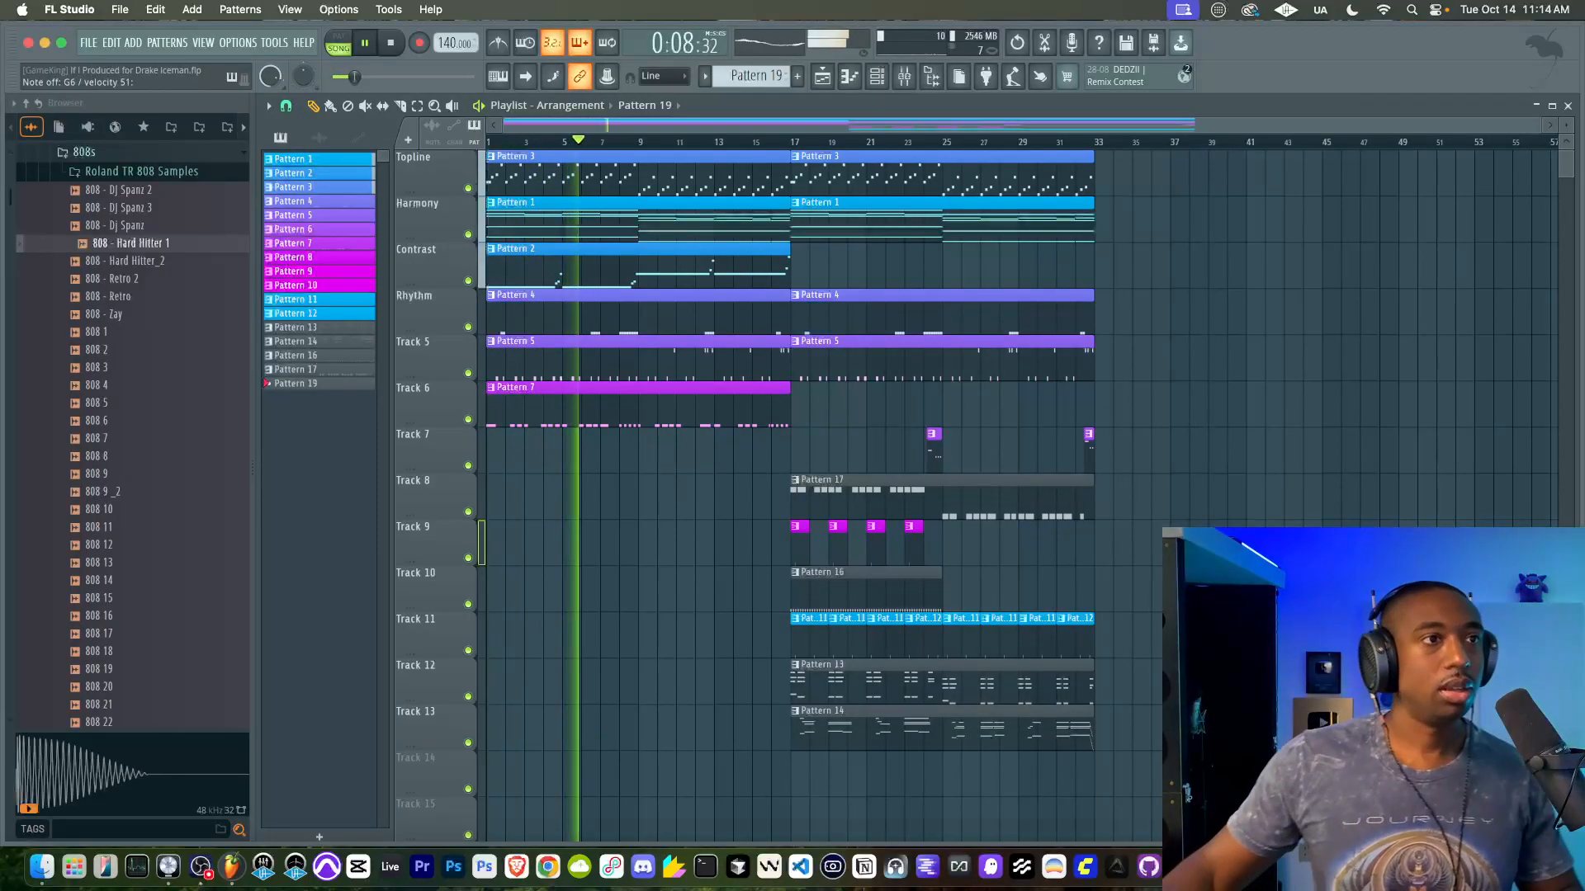
# Step: Stop playback, reopen Fraction #3 and examine its Advanced page and plugin settings
pyautogui.press('space')
pyautogui.click(879, 77)
pyautogui.click(660, 465)
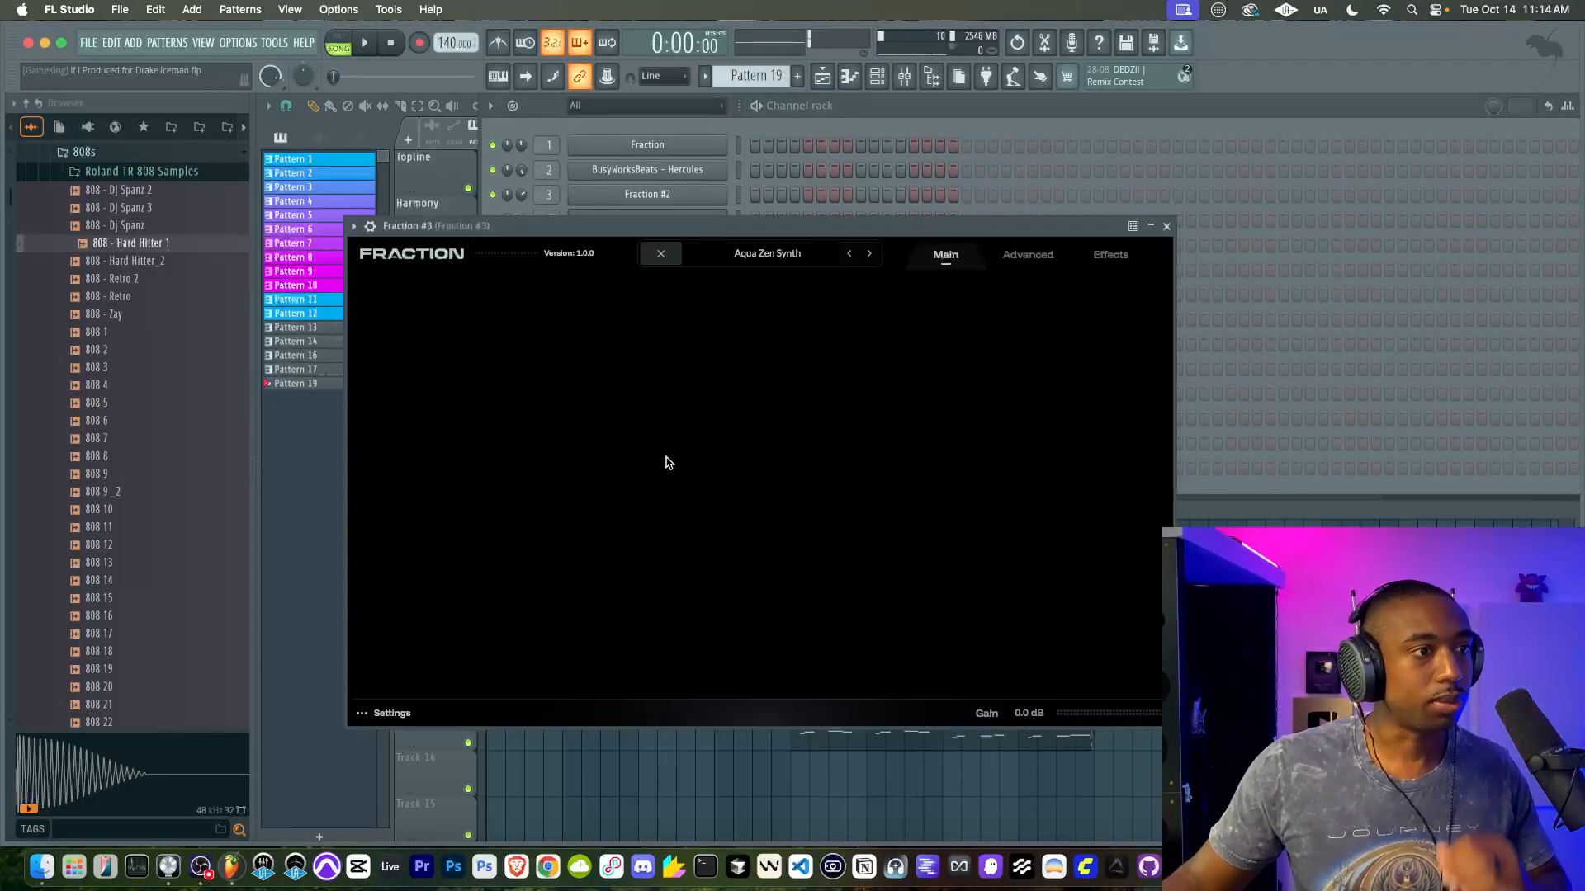
pyautogui.click(1024, 262)
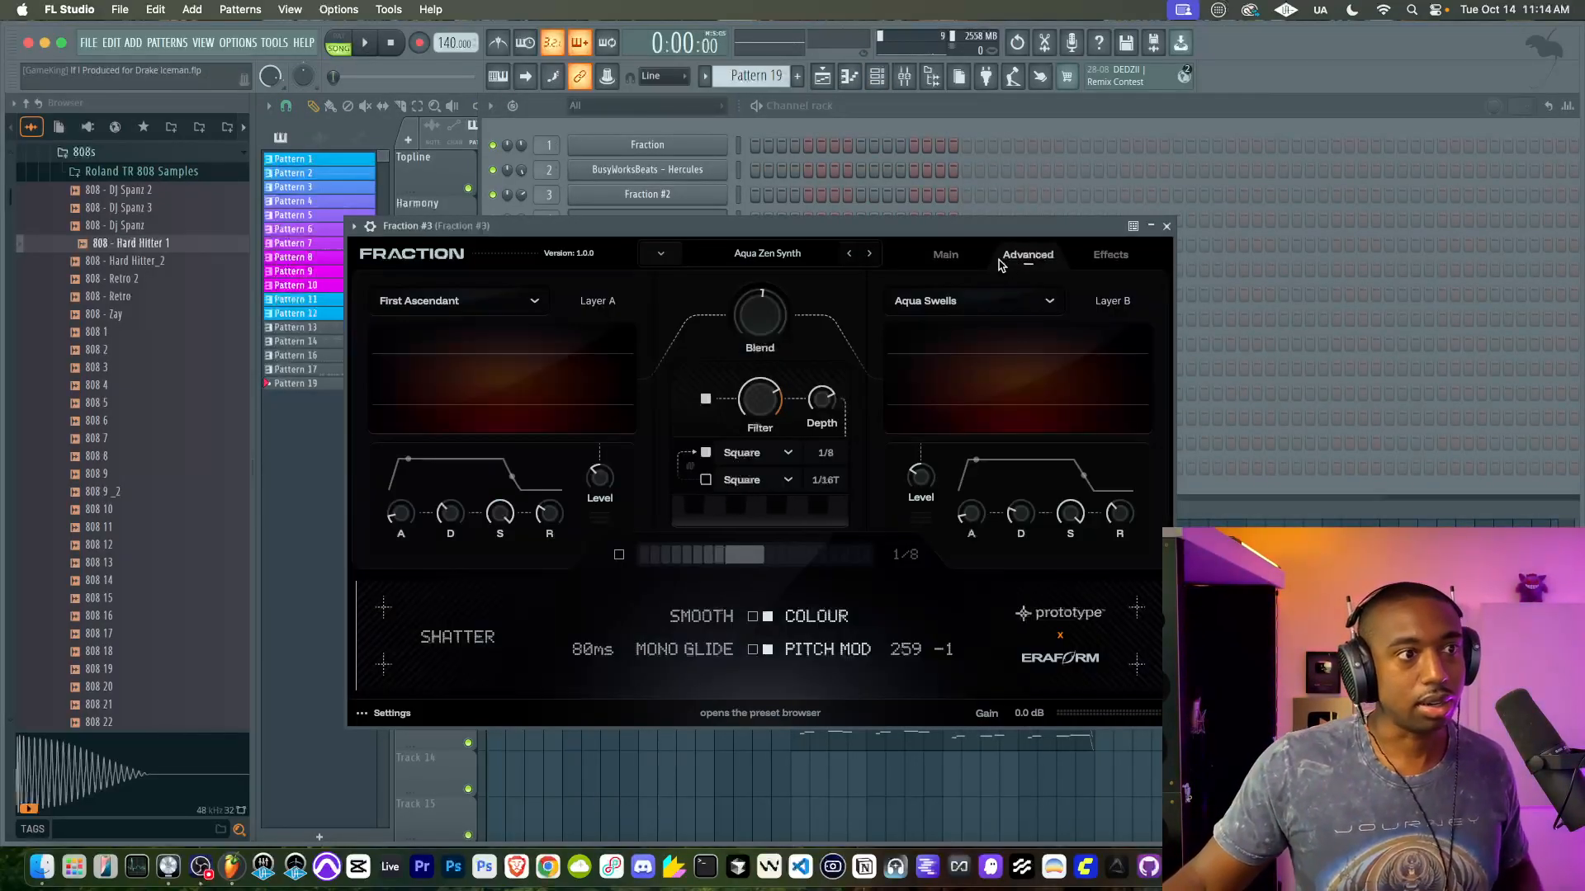
pyautogui.click(976, 264)
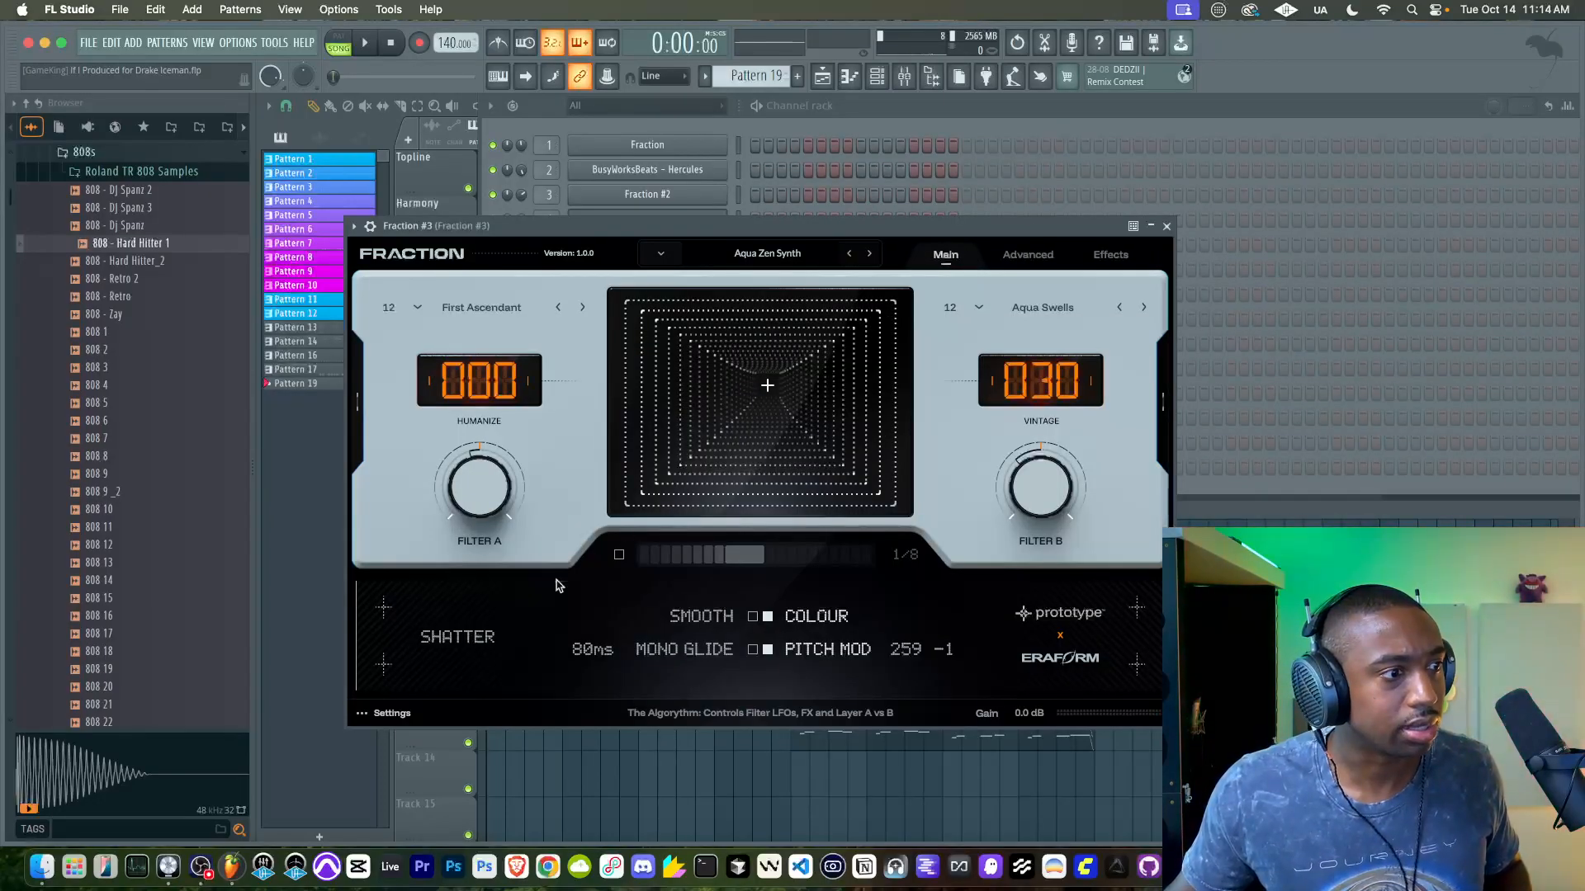
pyautogui.click(404, 713)
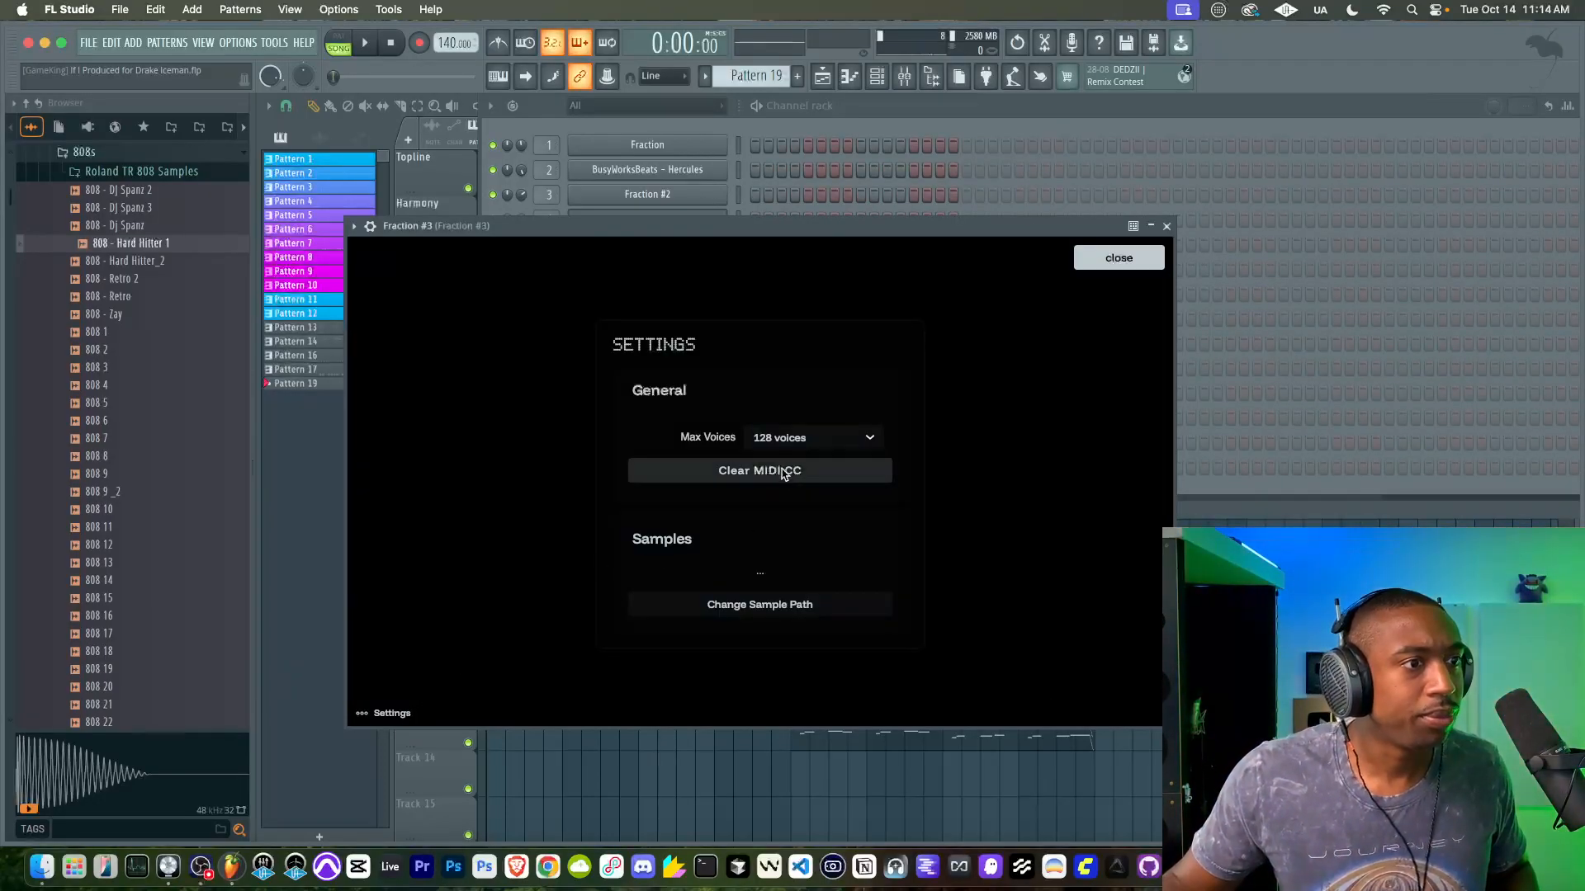
pyautogui.click(1114, 263)
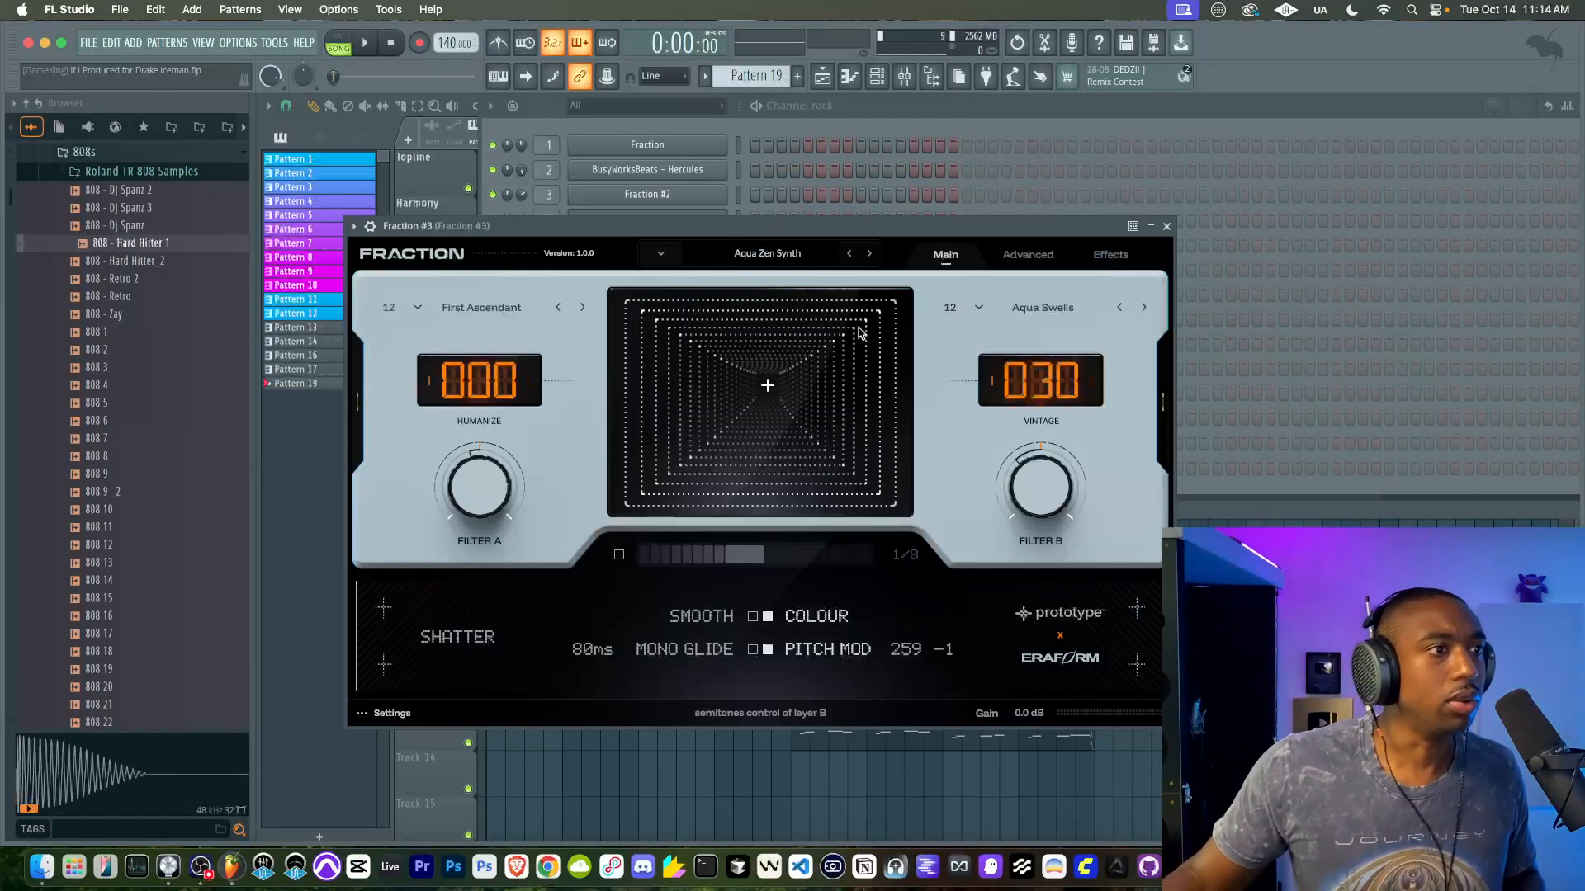
# Step: Show Fraction #3's wrapper controls and set its pitch range to 12 semitones
pyautogui.click(373, 227)
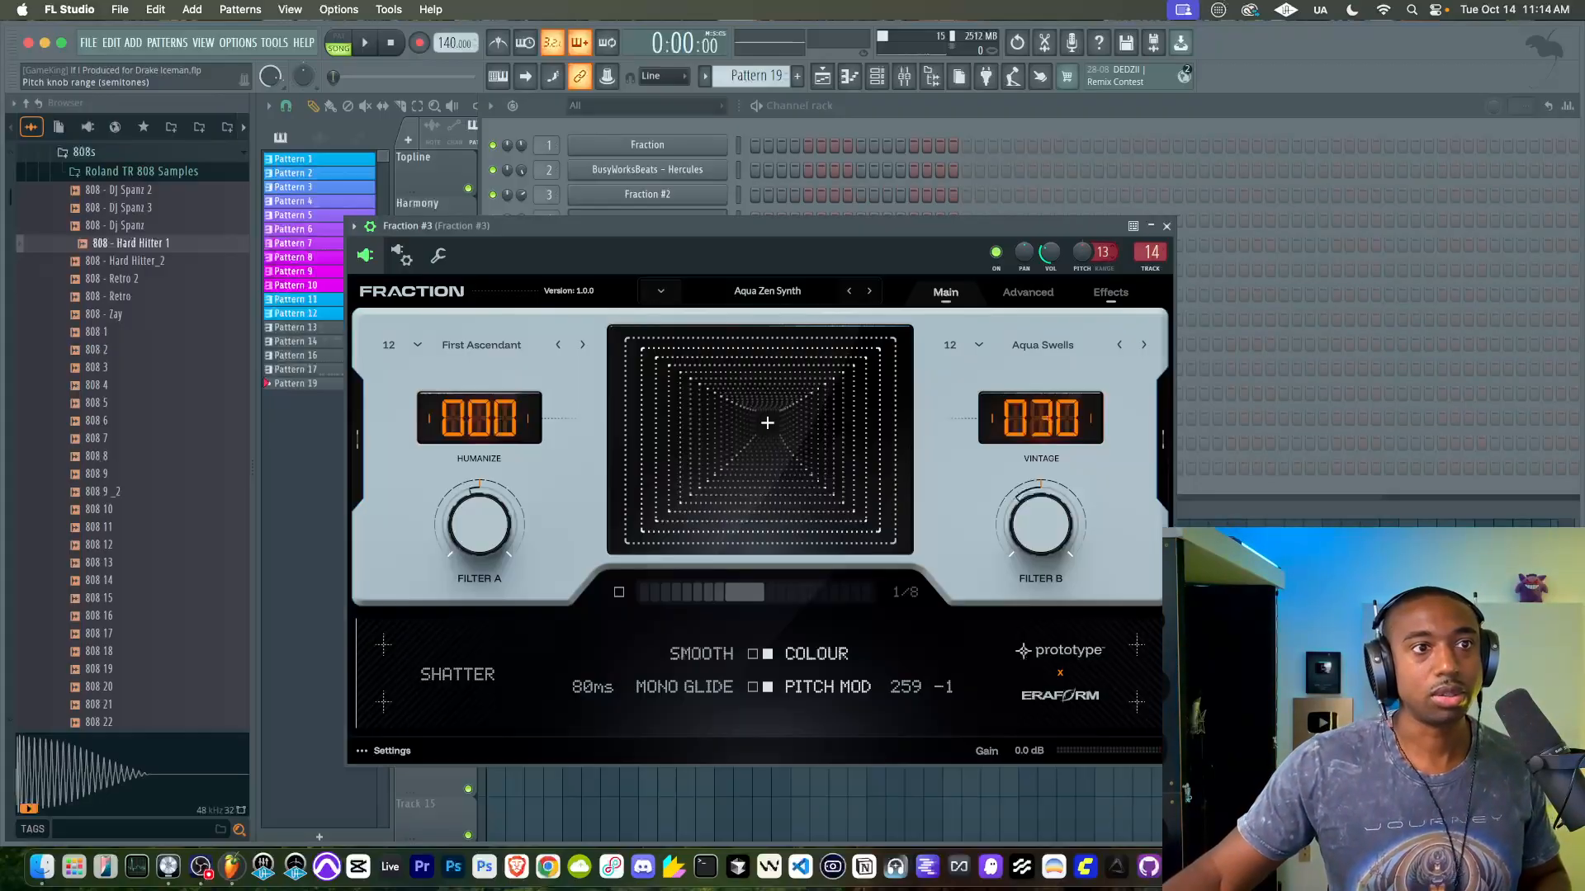
pyautogui.click(1107, 257)
pyautogui.click(1095, 273)
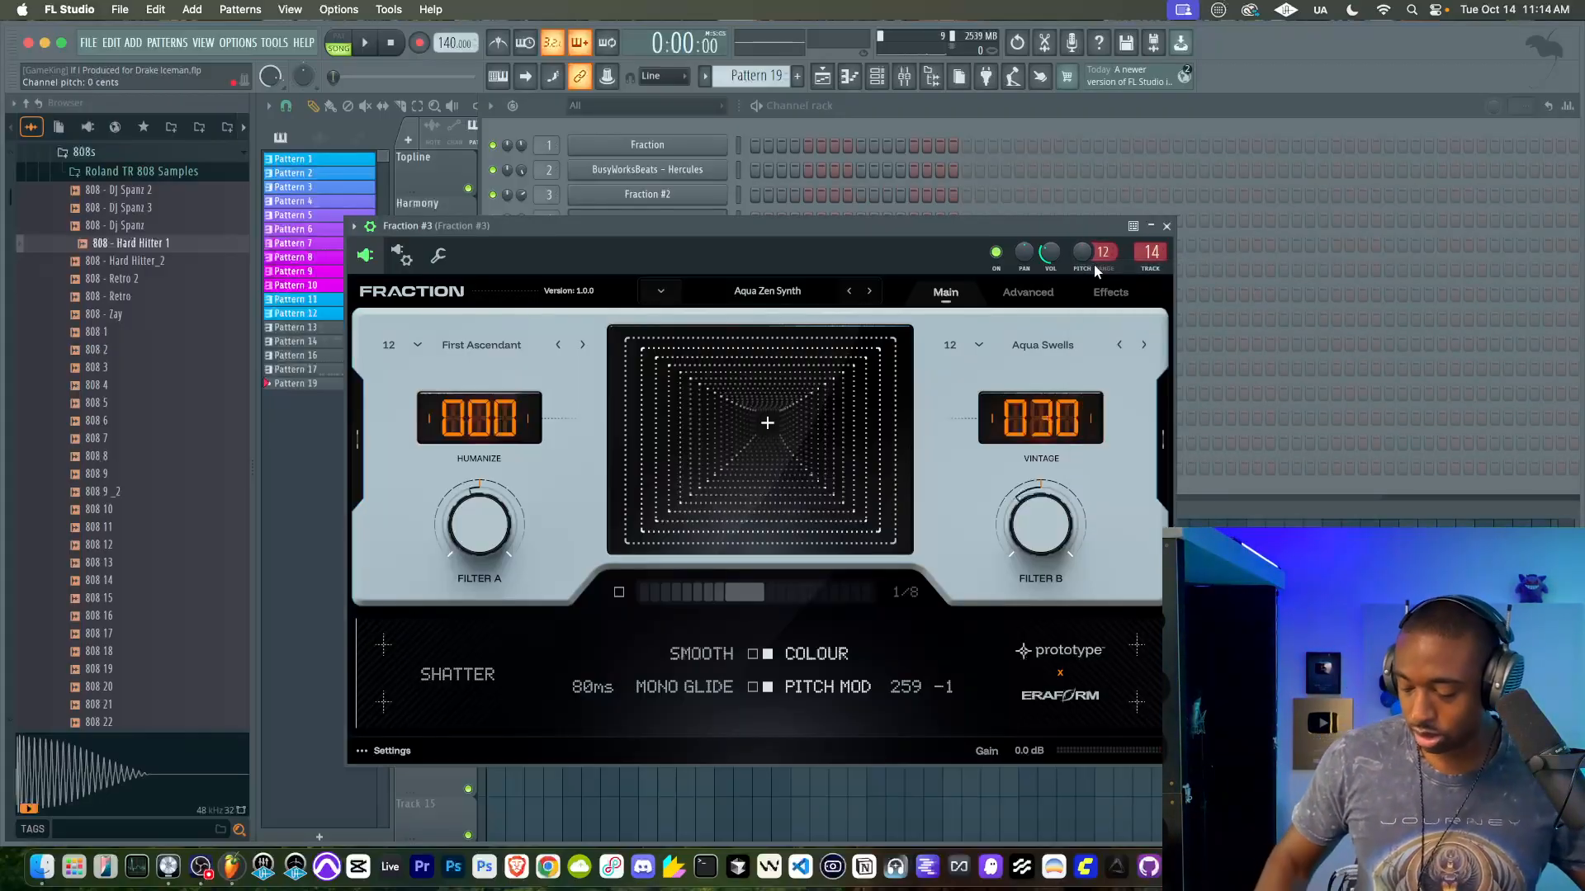
pyautogui.scroll(-12, 1095, 273)
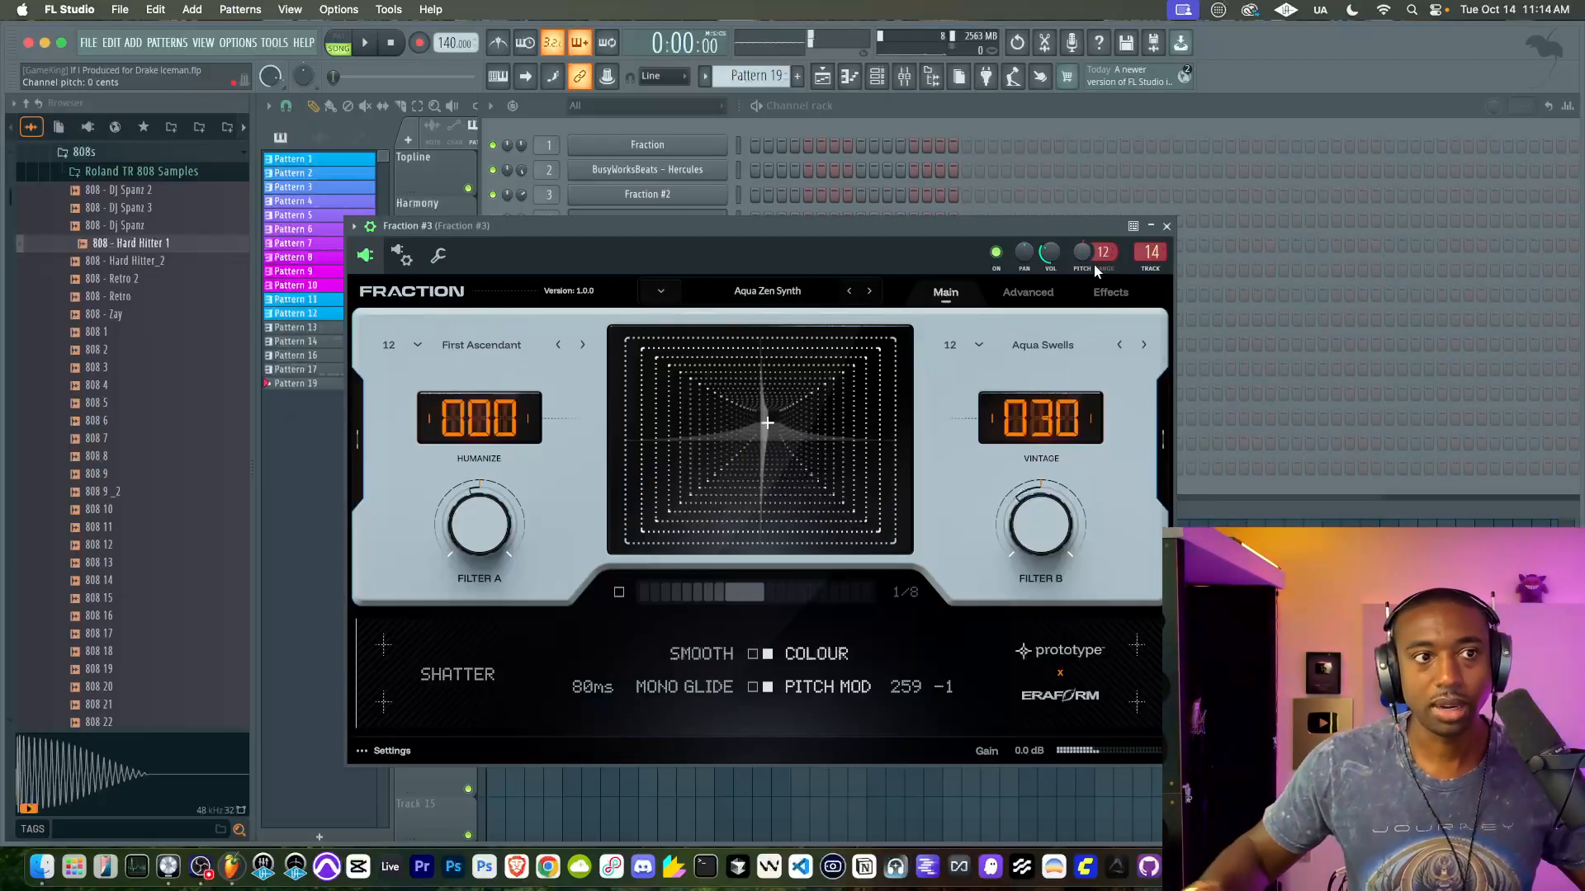
# Step: Review Fraction #3's Effects, Advanced and Main pages for the Aqua Zen Synth preset
pyautogui.click(1110, 293)
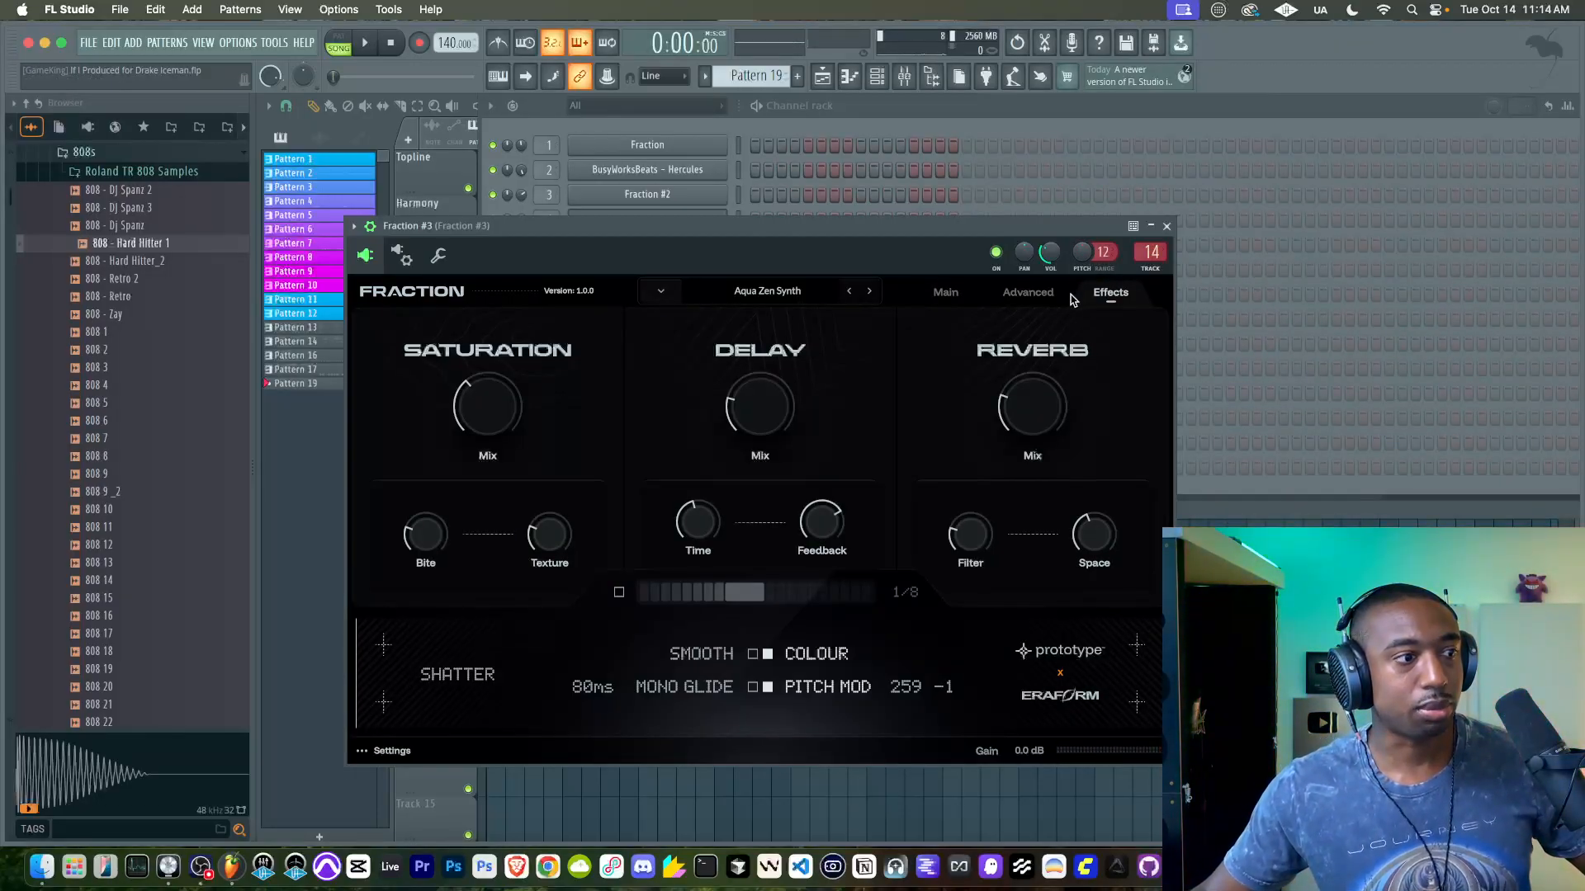
pyautogui.click(1034, 296)
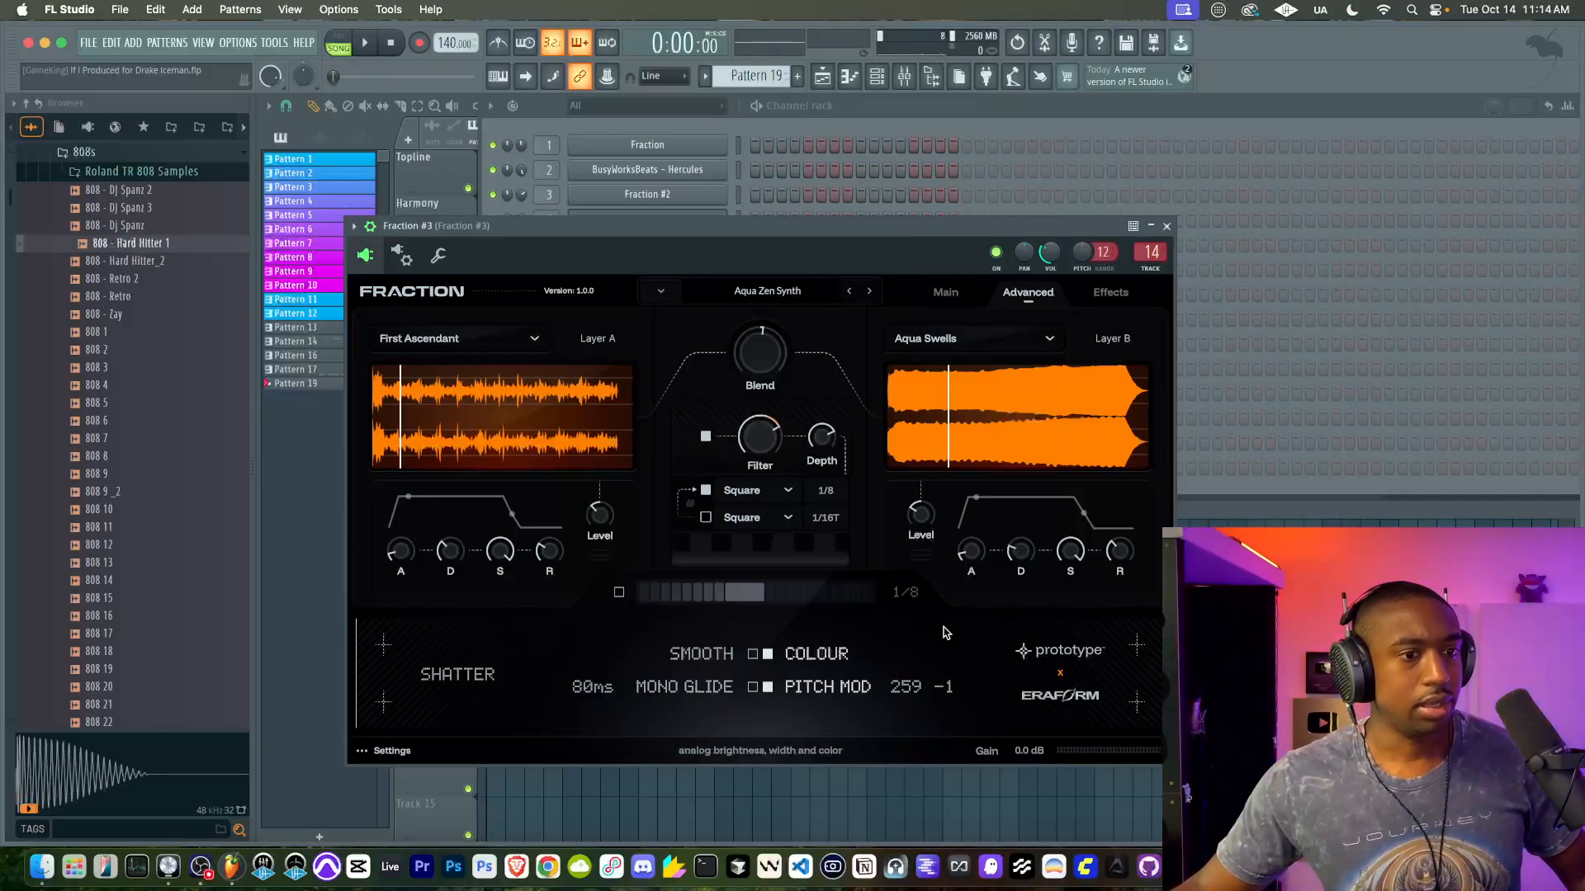
pyautogui.click(946, 294)
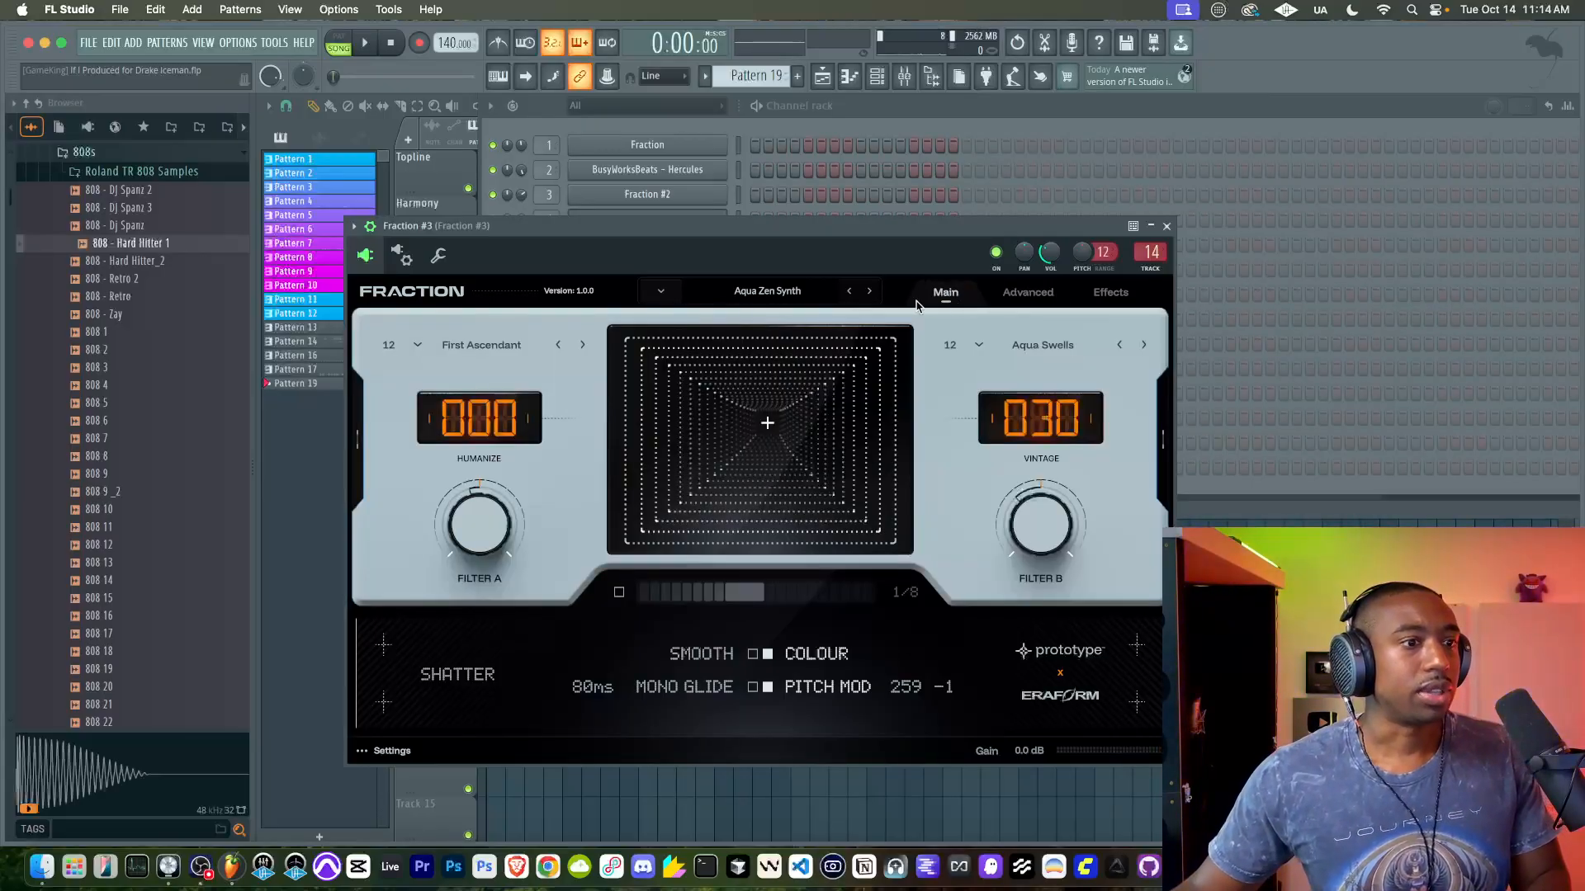
pyautogui.click(1022, 297)
pyautogui.click(981, 299)
# Step: Audition the Granulized preset Chronovoid Plucks in Fraction #3, and load Desire Synth
pyautogui.click(652, 295)
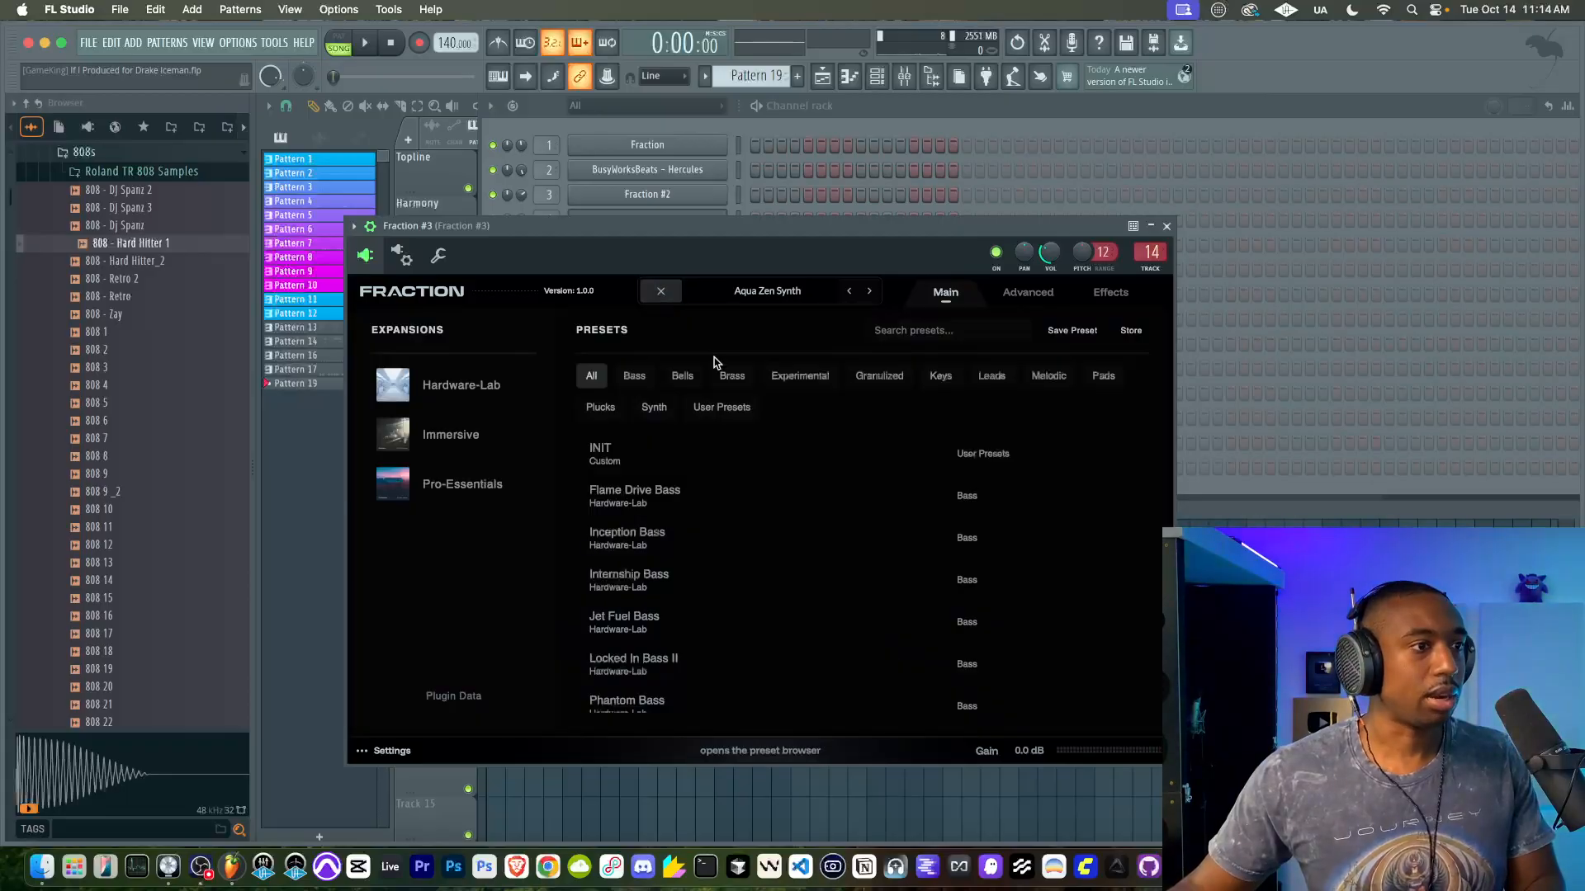
pyautogui.click(879, 377)
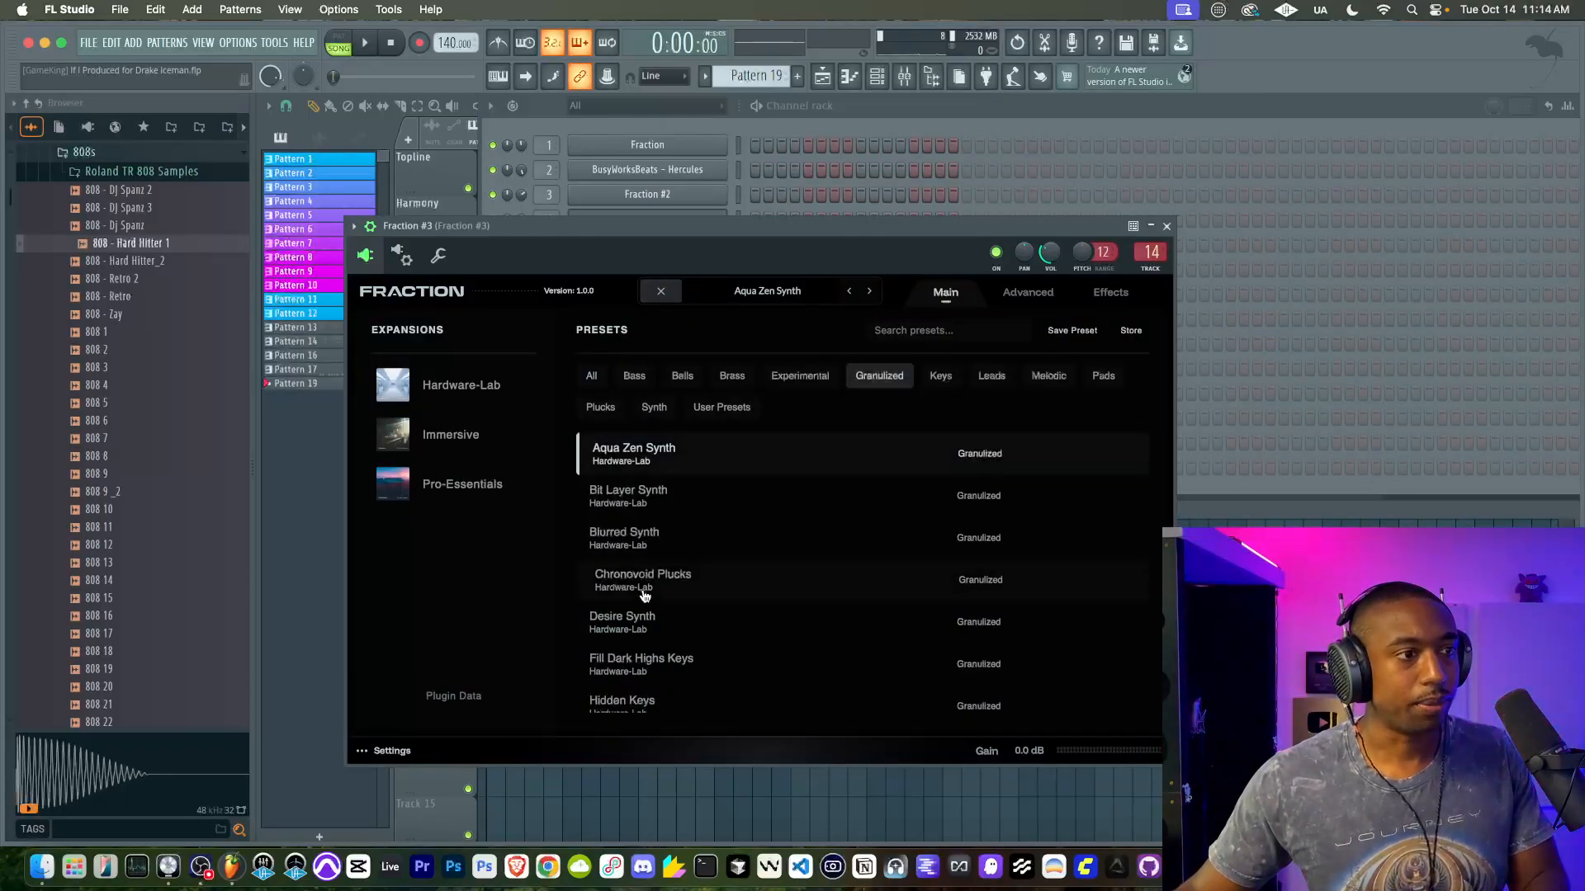
pyautogui.click(644, 593)
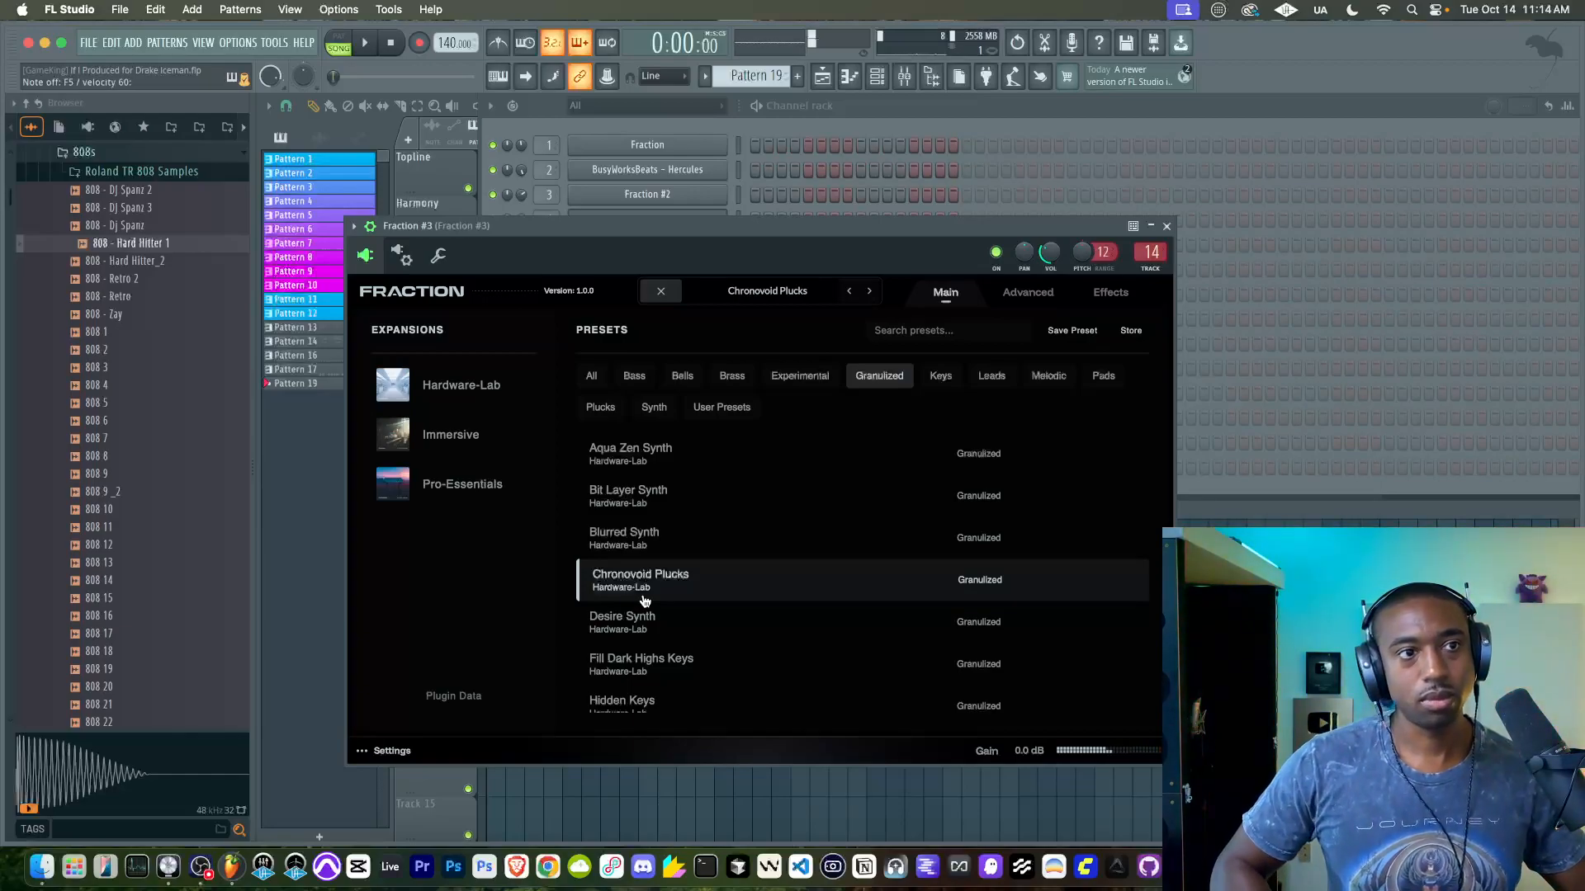
pyautogui.click(664, 629)
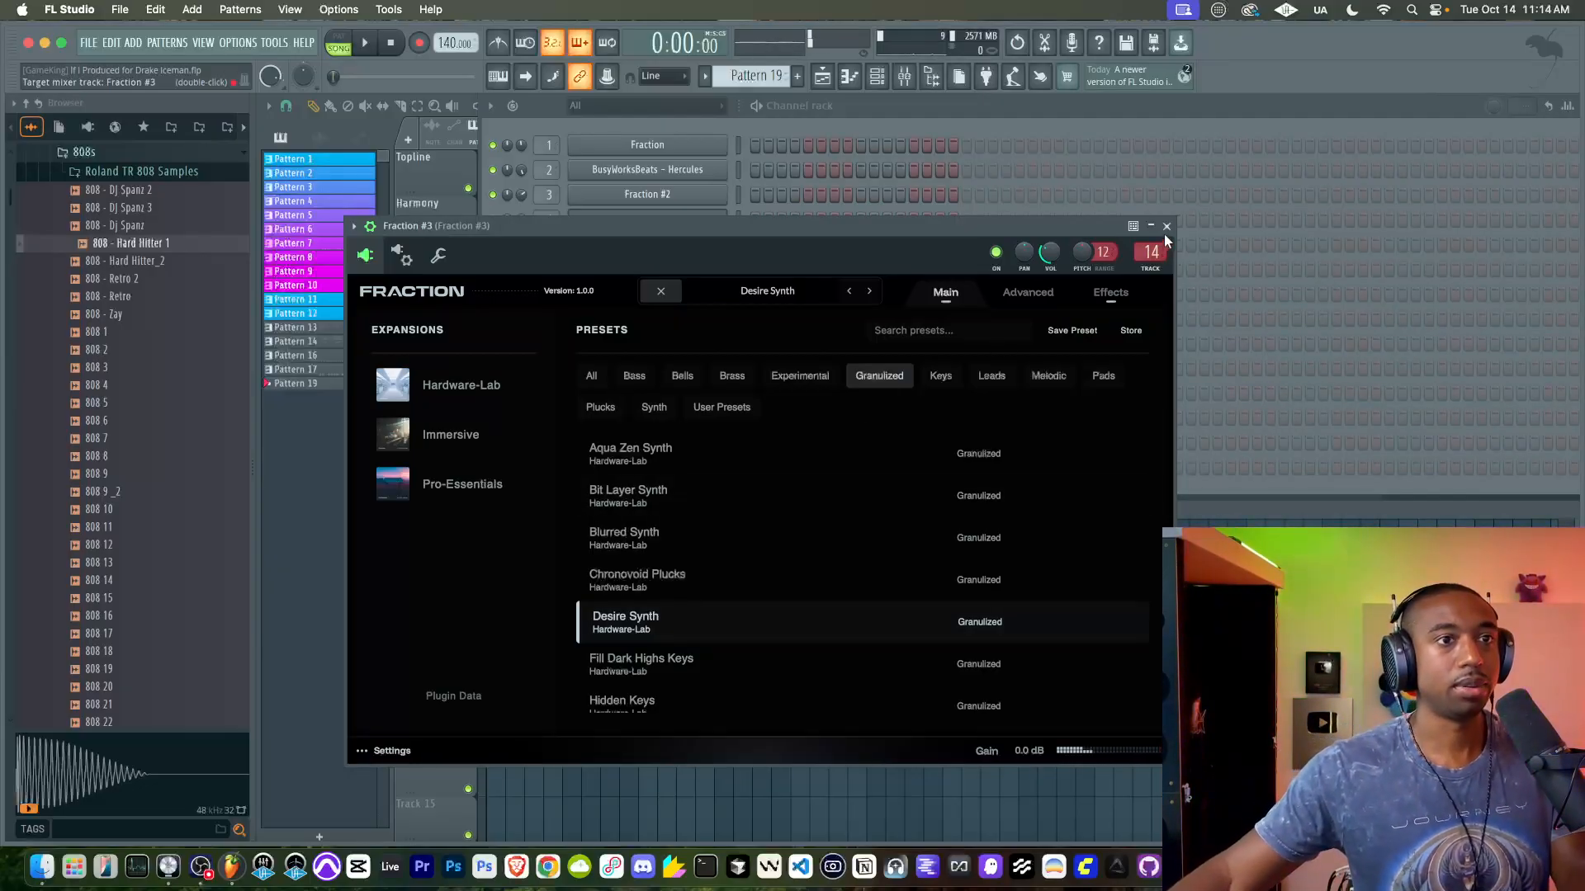
# Step: Record a sustained Fraction #3 part into Pattern 19 over the arrangement's second section
pyautogui.scroll(-3, 862, 569)
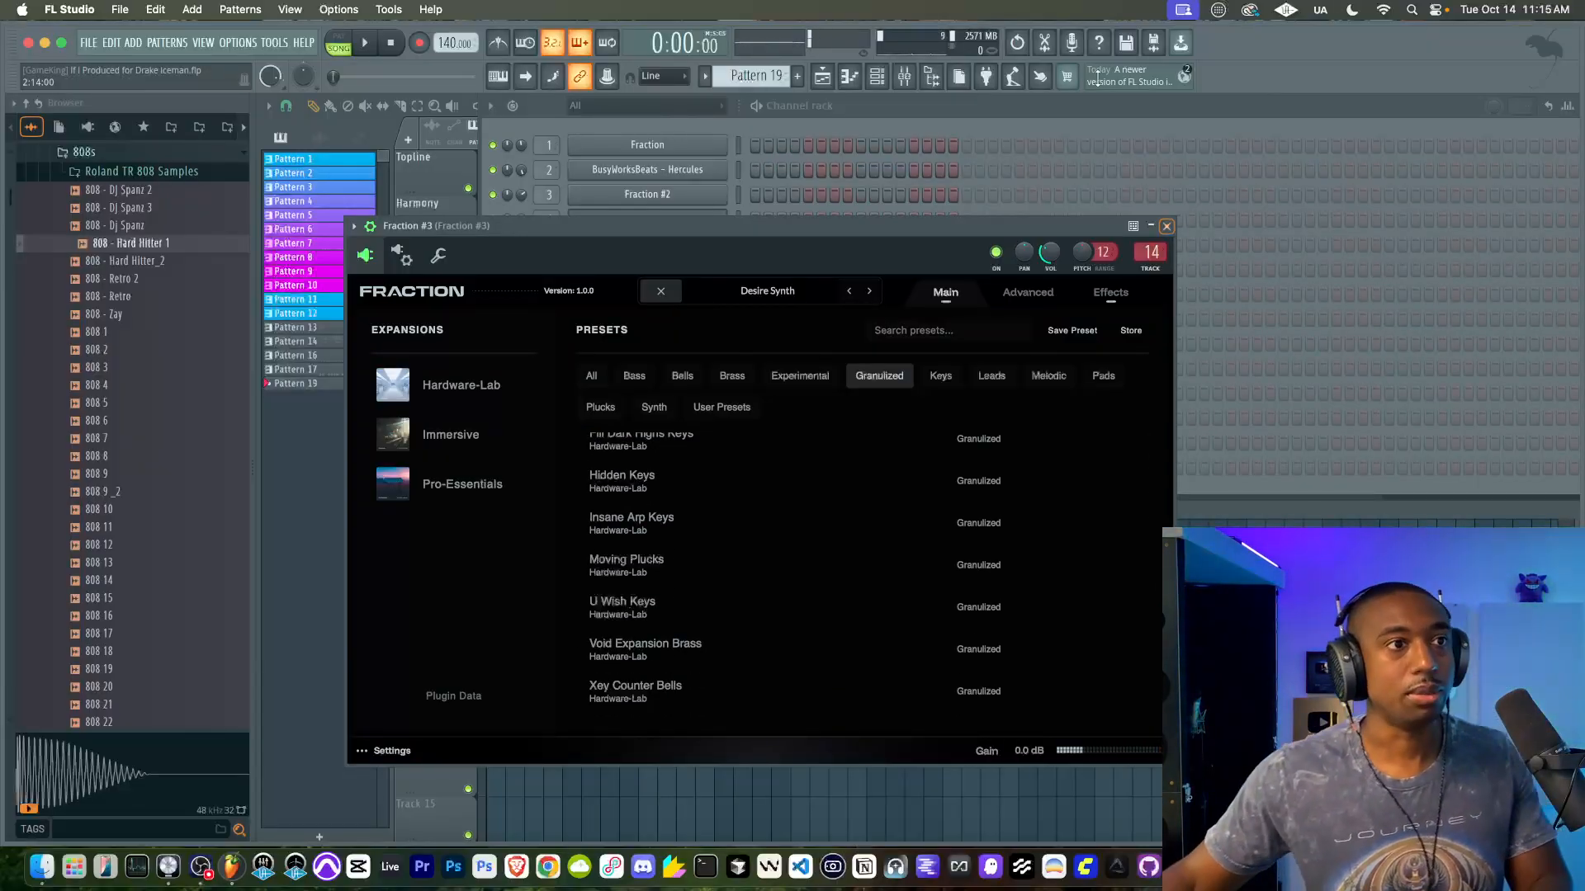
pyautogui.click(1038, 118)
pyautogui.press('space')
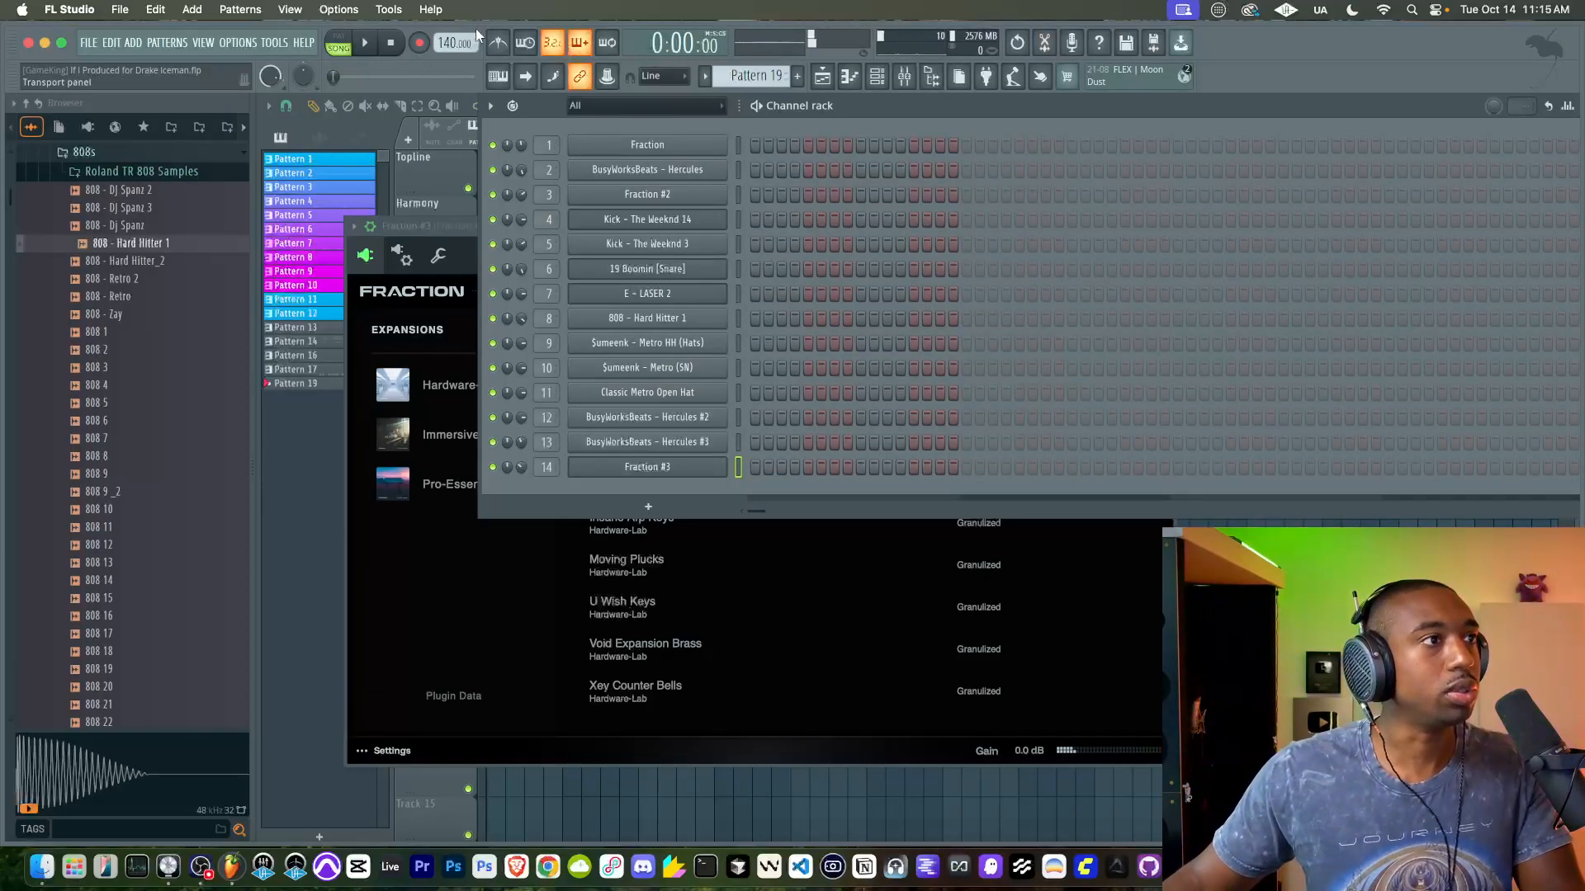
pyautogui.press('F5')
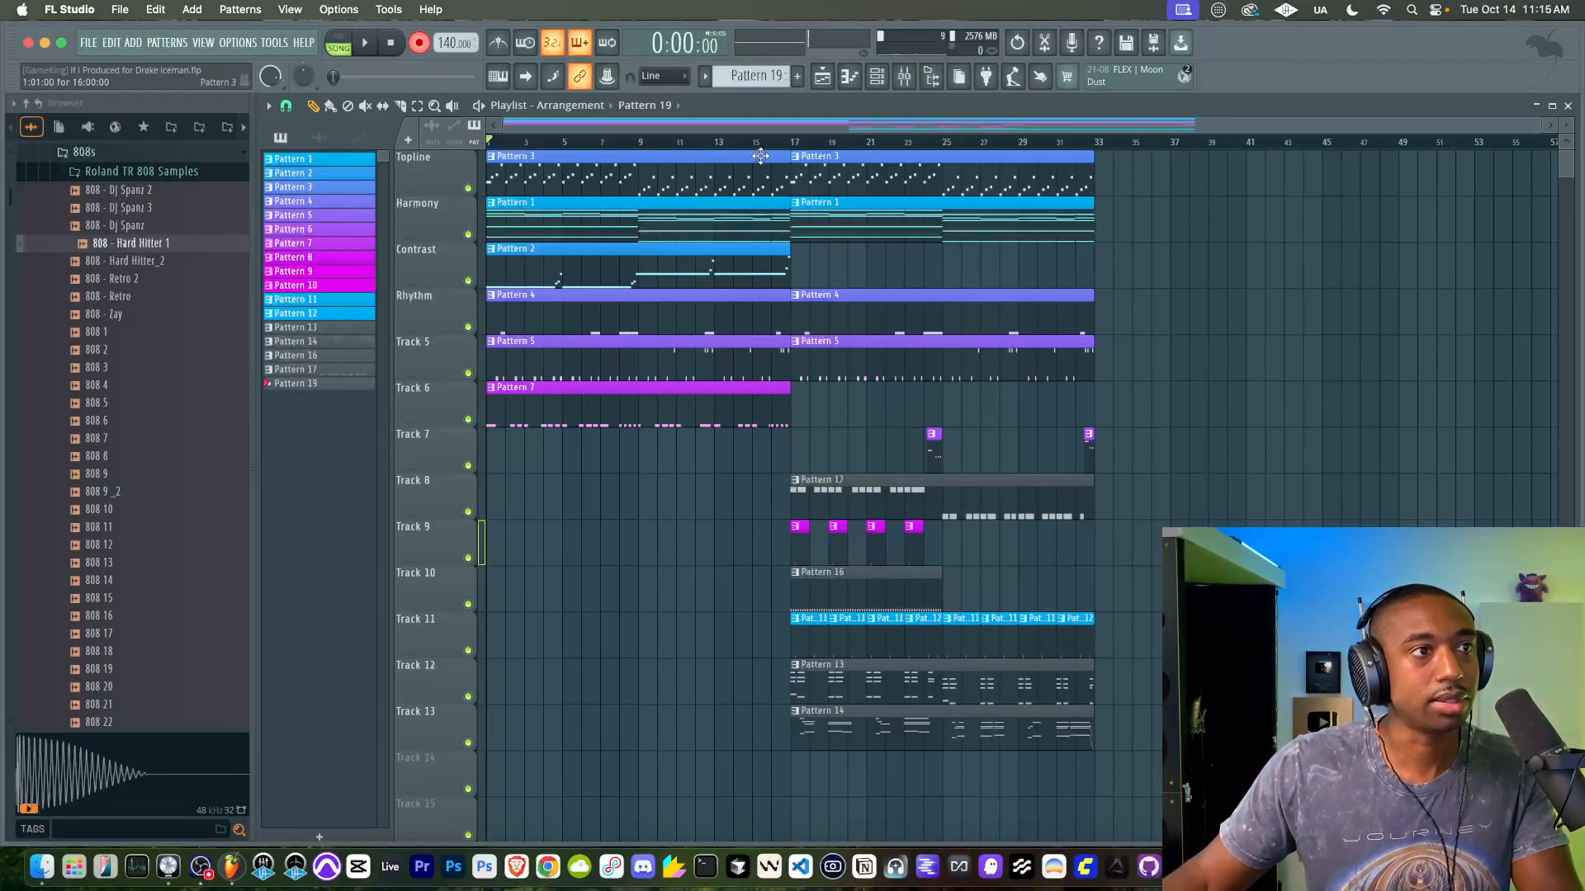
pyautogui.press('space')
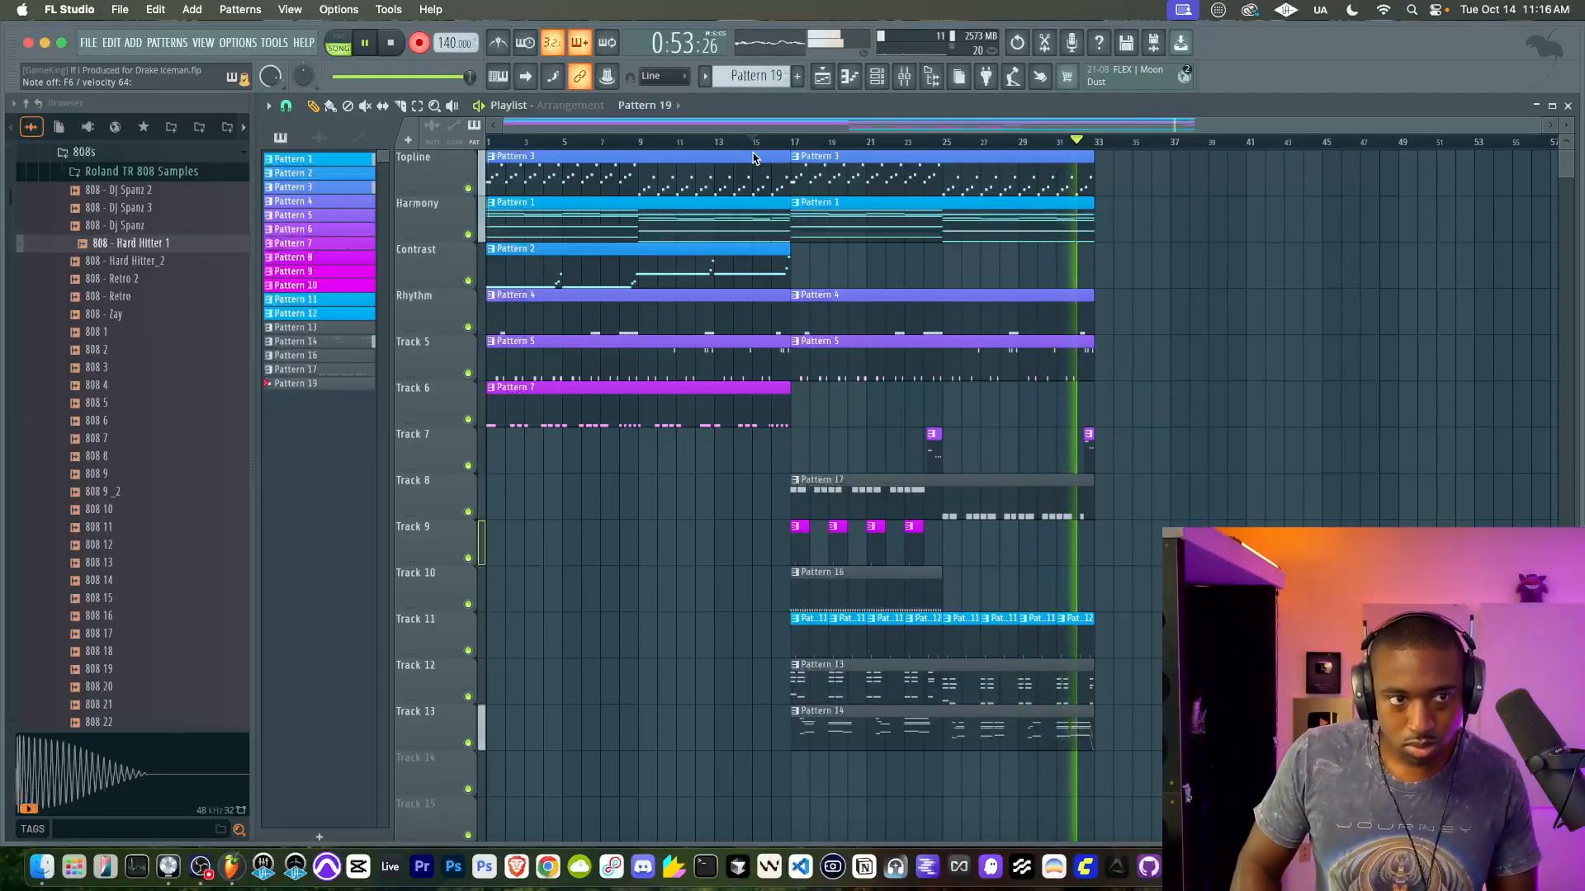
pyautogui.press('space')
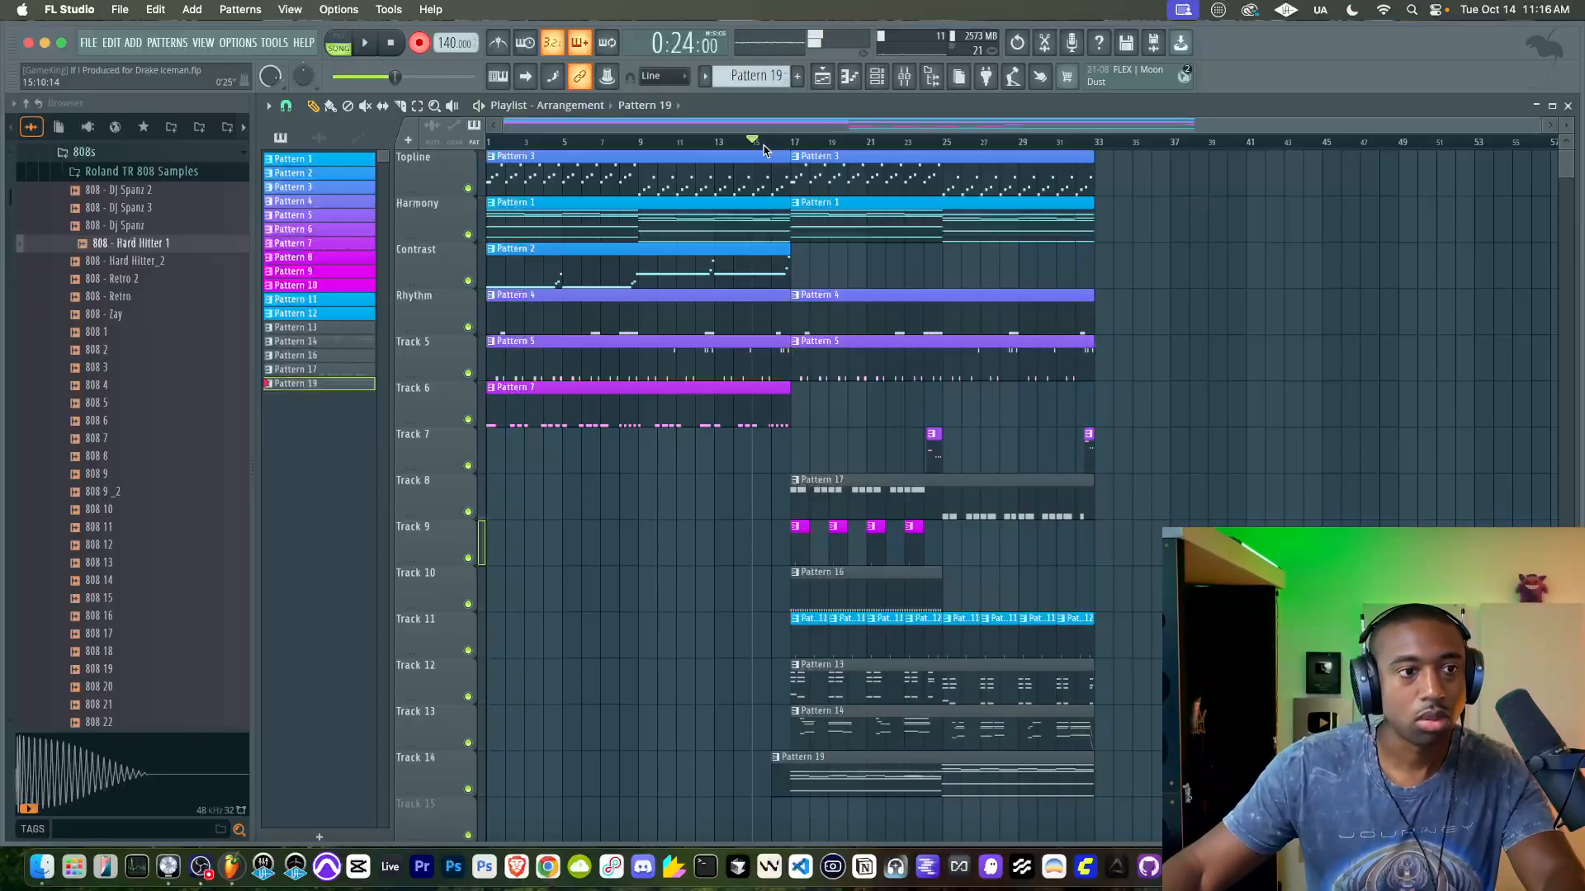
# Step: Play back the recorded take and inspect Pattern 19's Fraction #3 notes in the piano roll
pyautogui.press('space')
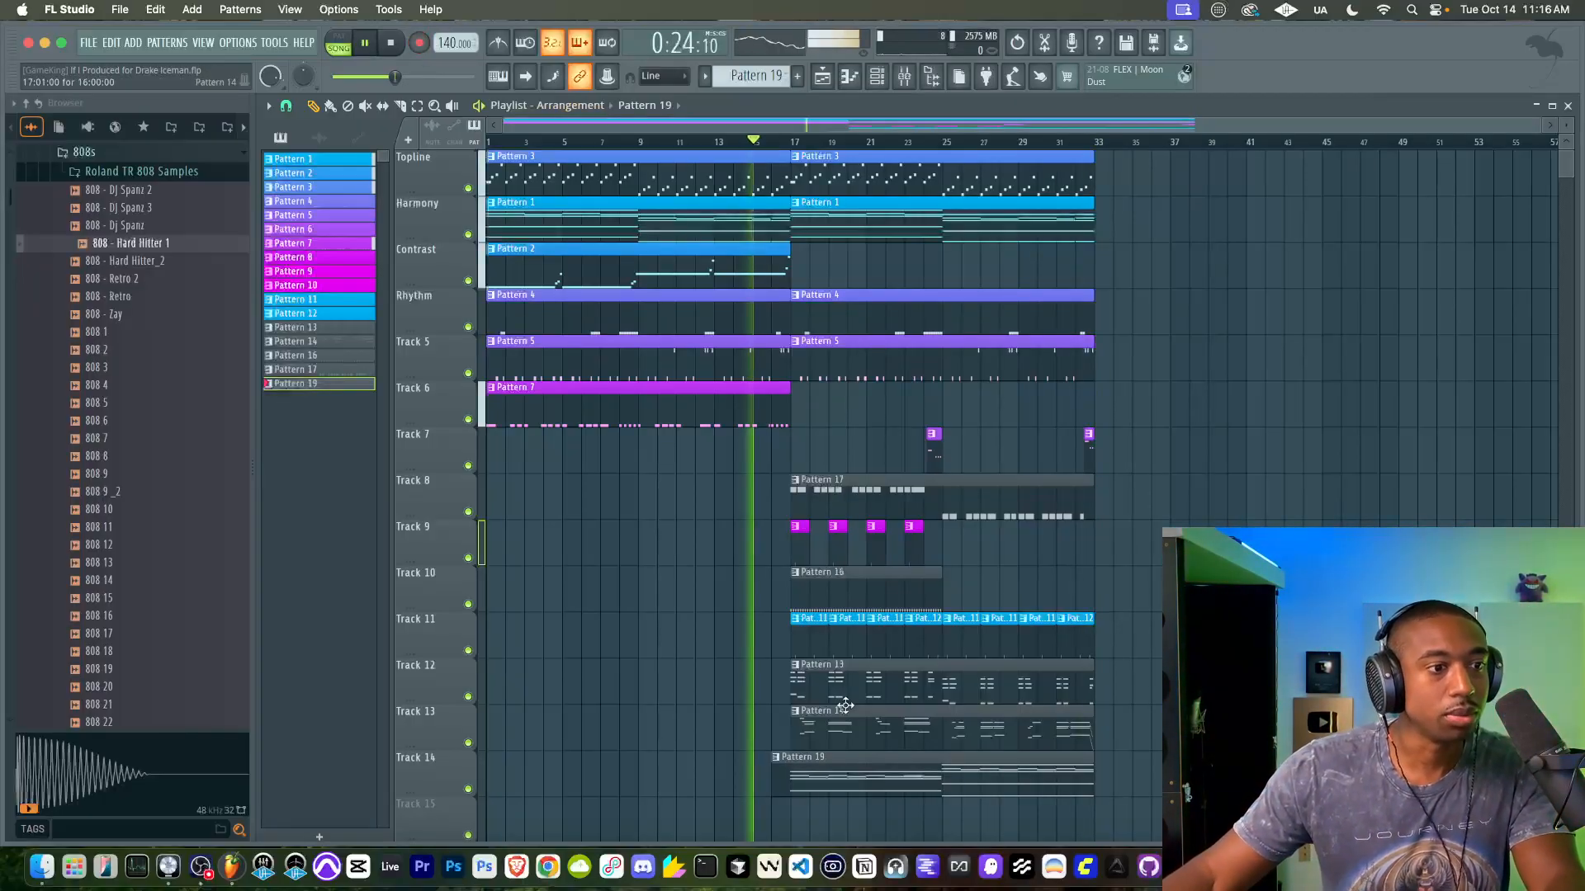
pyautogui.doubleClick(824, 757)
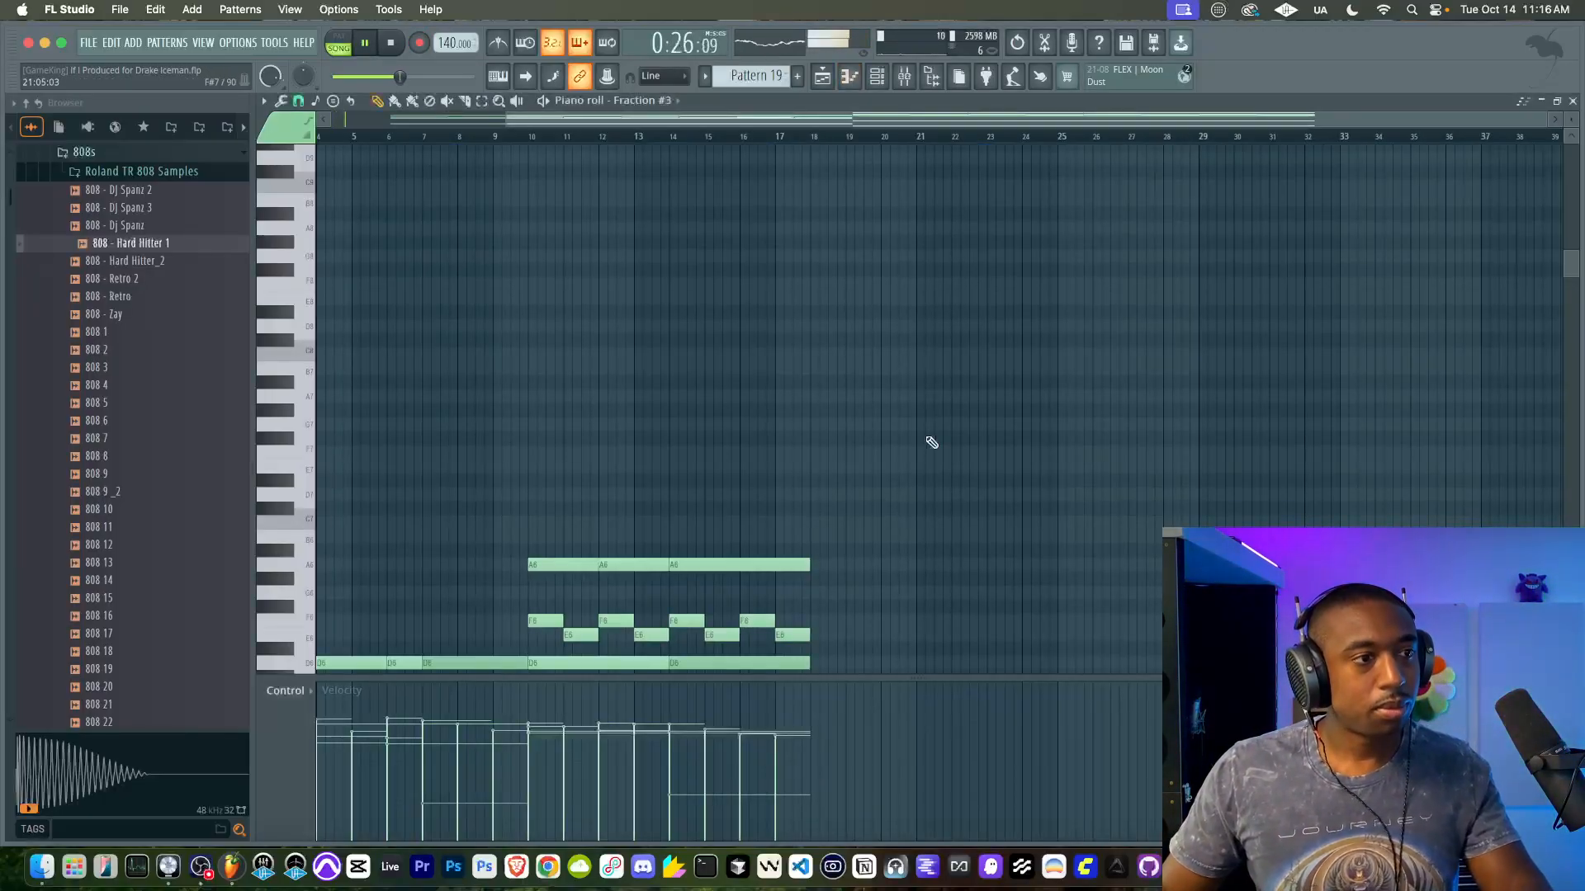
pyautogui.click(1572, 101)
# Step: Duplicate the Pattern 16 clip on Track 10 to bar 25, and trim the Pattern 19 clip's start to bar 17
pyautogui.moveTo(879, 591); pyautogui.dragTo(1023, 588)
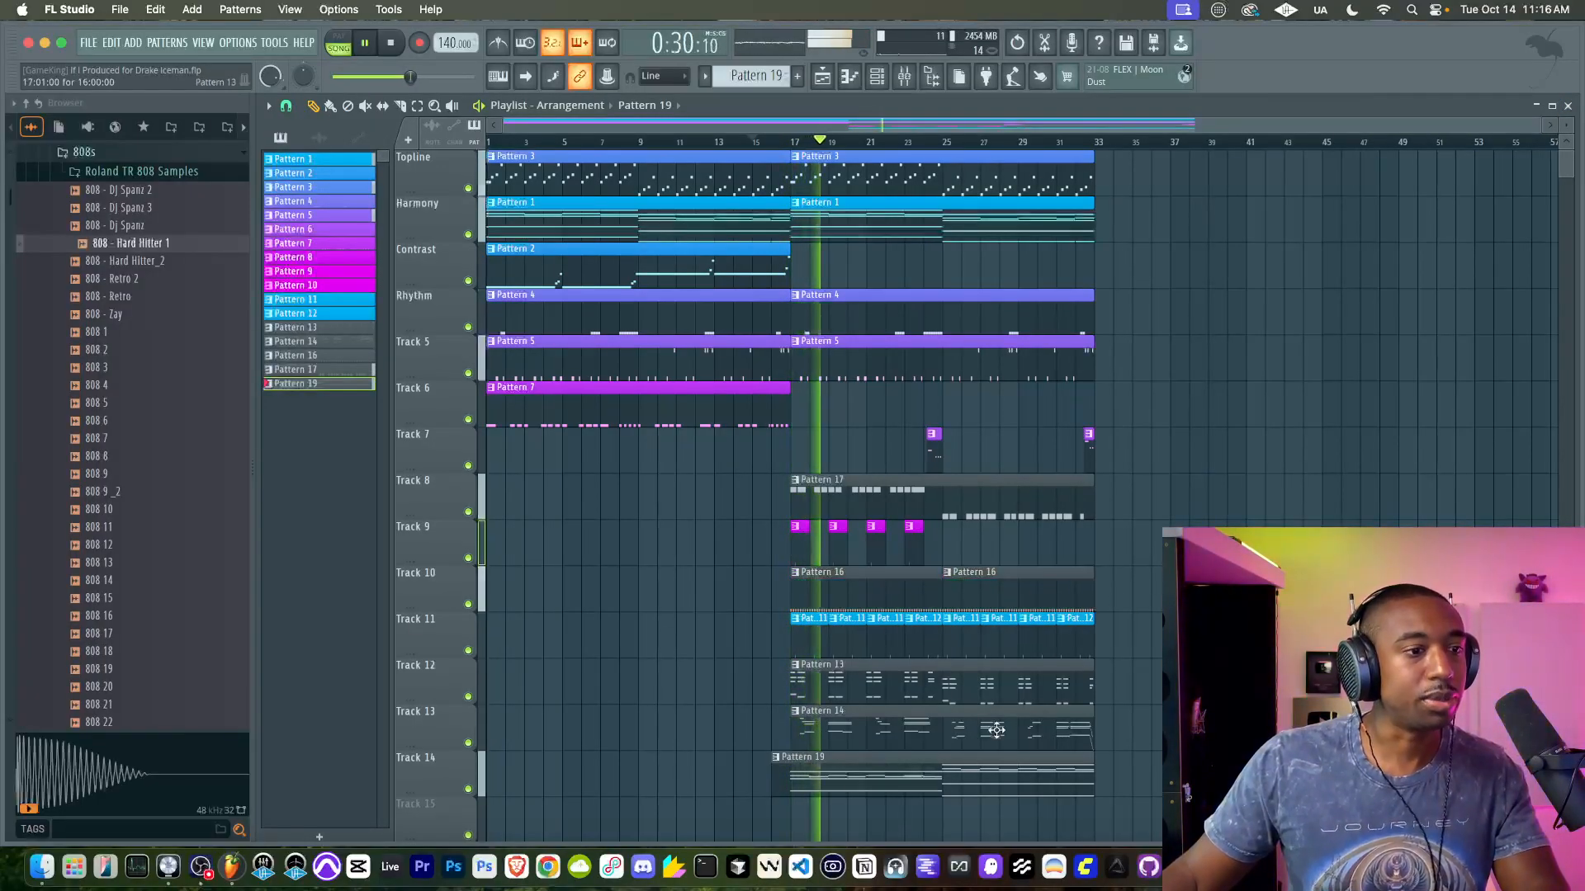
pyautogui.moveTo(773, 763); pyautogui.dragTo(790, 764)
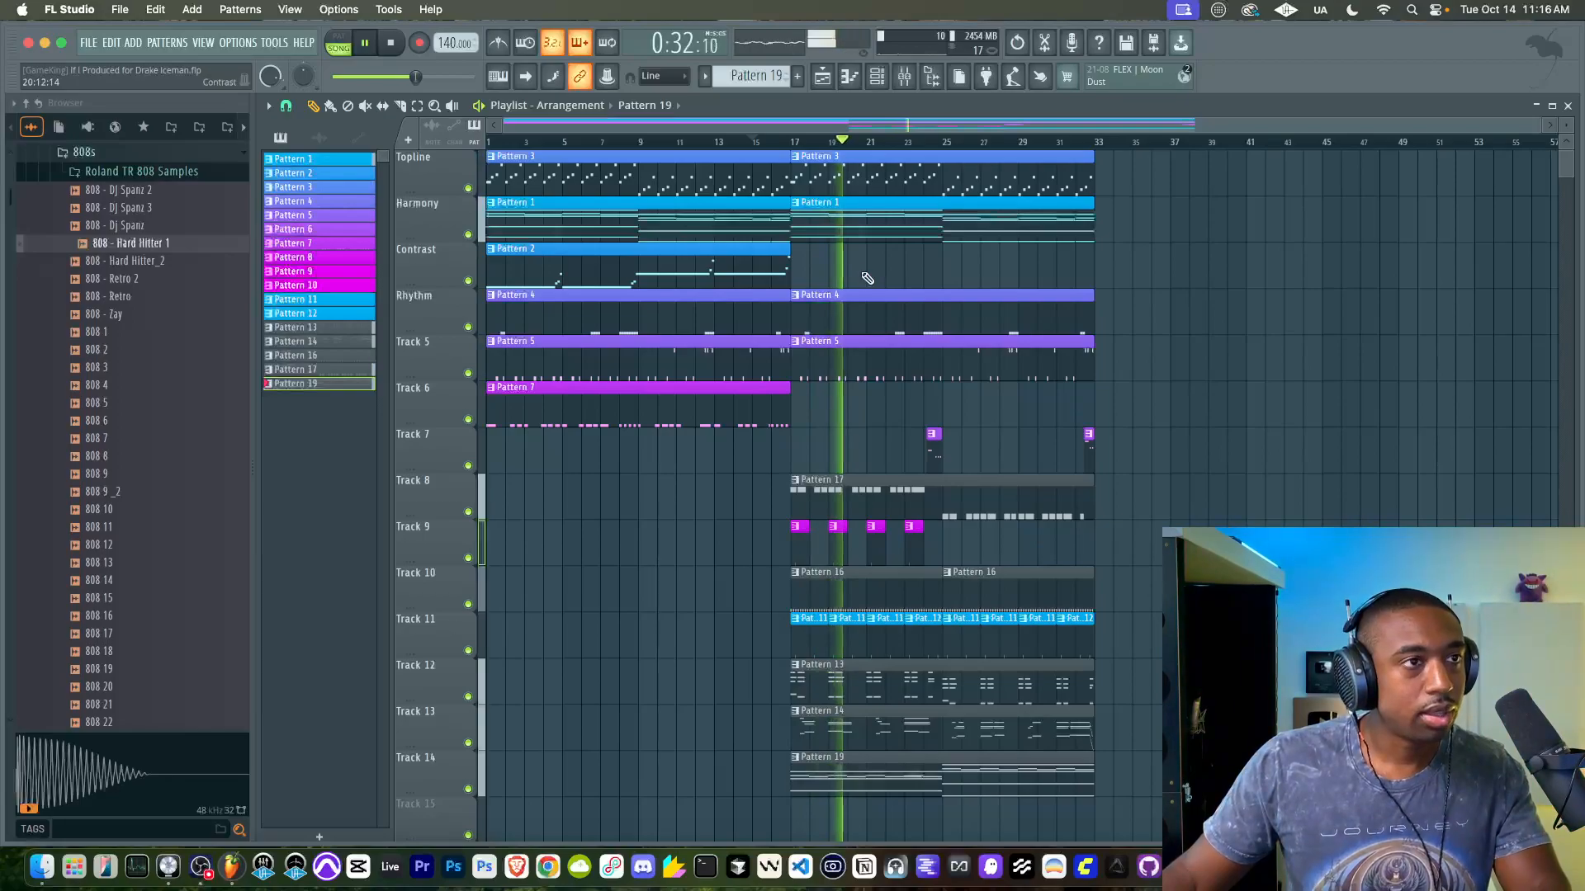
# Step: Examine the miscellaneous settings of the $umeenk - Metro HH (Hats) channel during playback
pyautogui.click(902, 81)
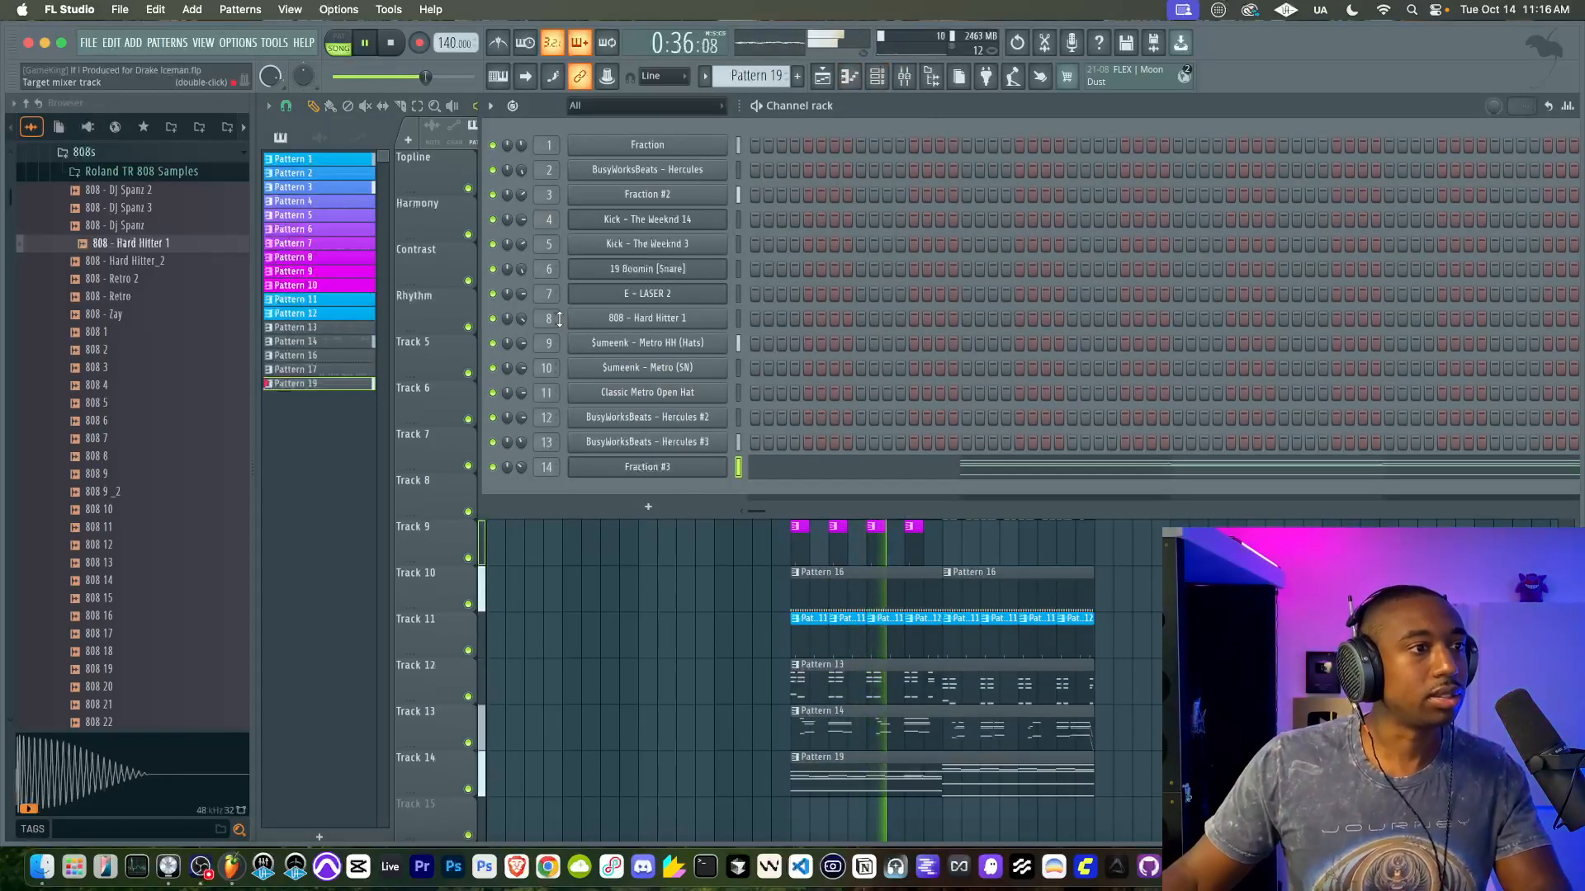
pyautogui.scroll(-2, 521, 343)
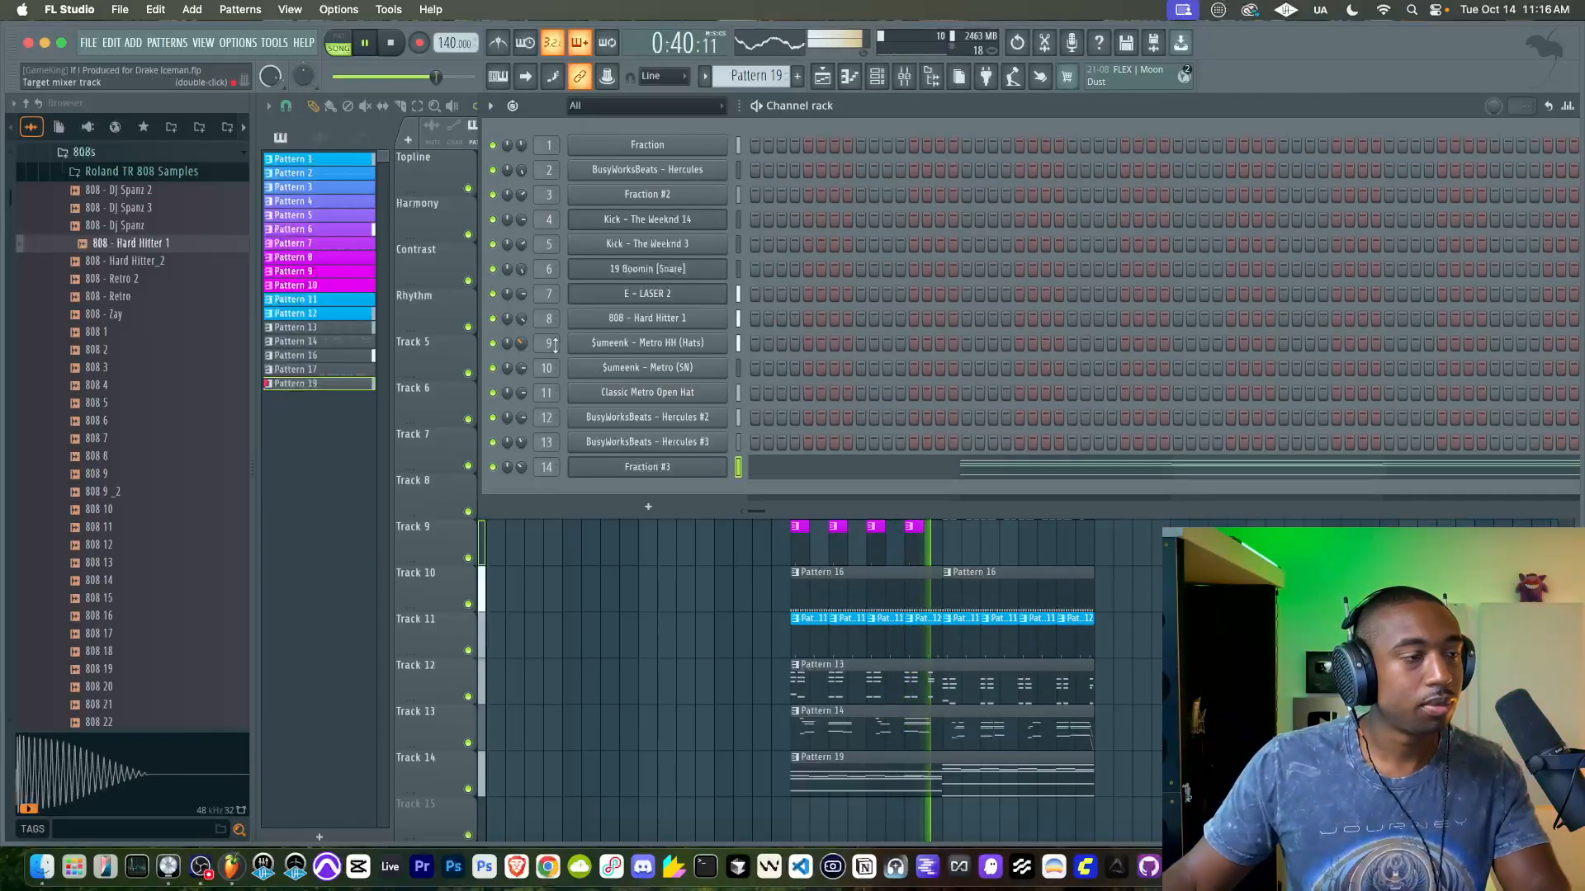
pyautogui.click(648, 342)
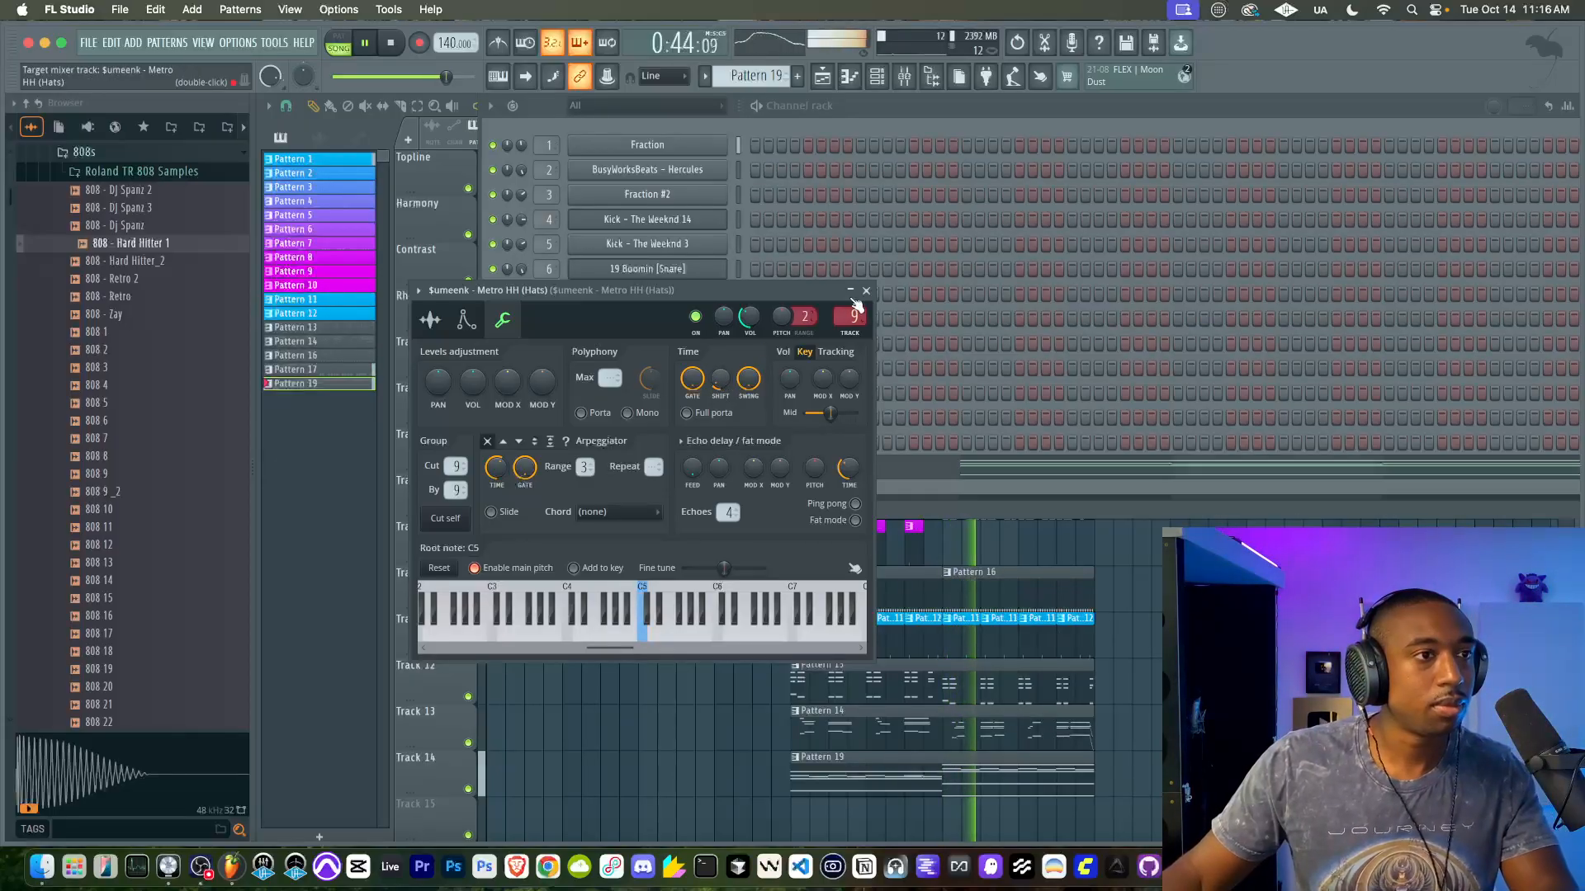
pyautogui.click(866, 290)
# Step: Set the playback quality of Michelangelo on the BEAT MIX track to Pristine
pyautogui.press('space')
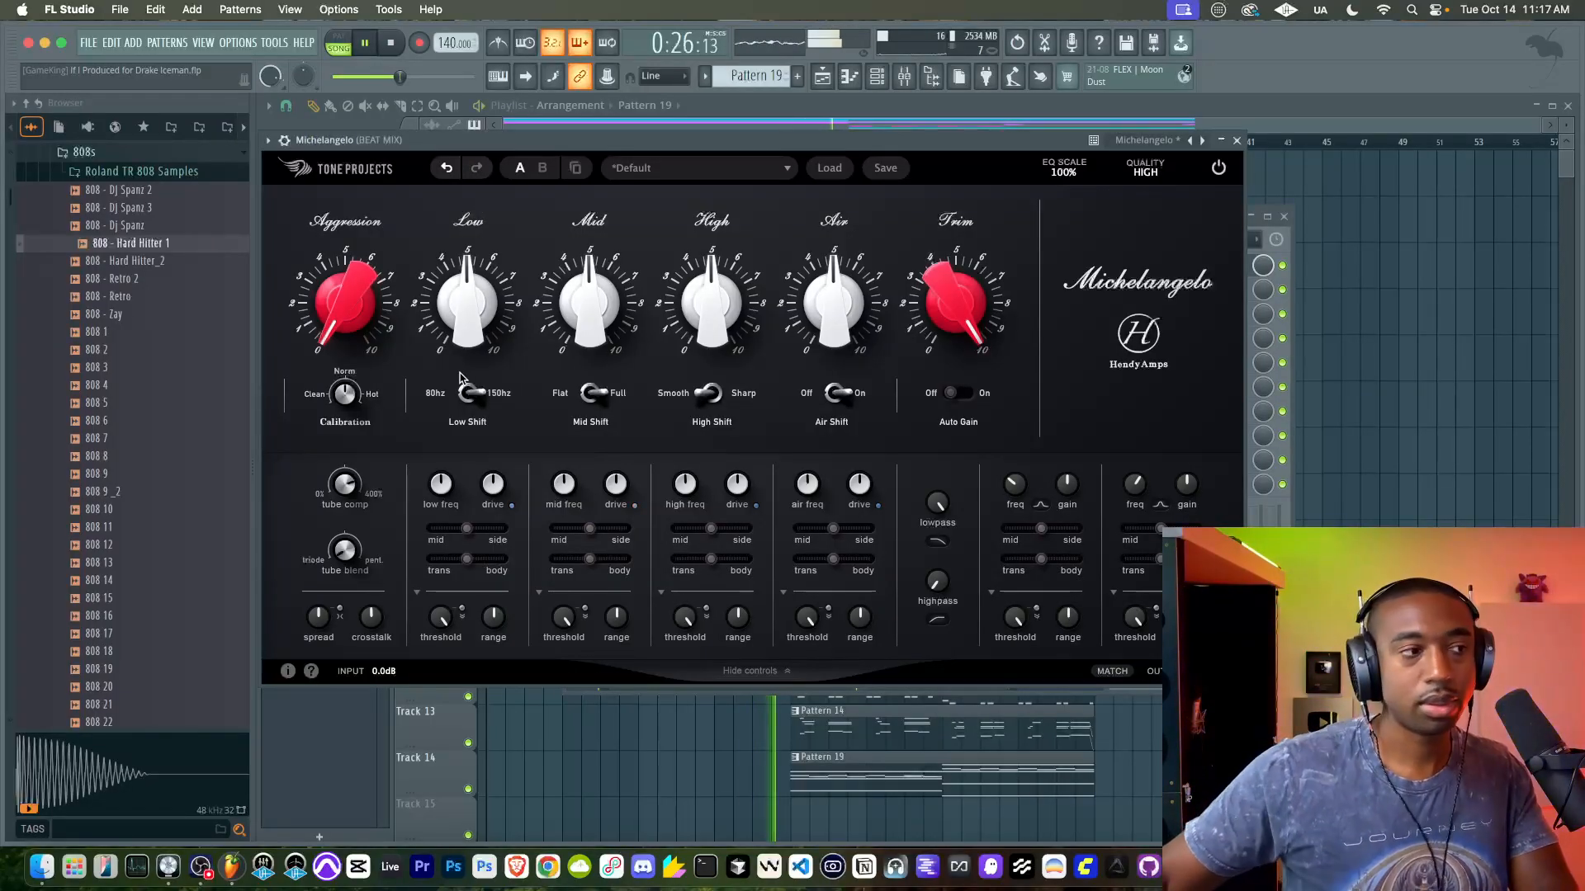
pyautogui.click(1147, 171)
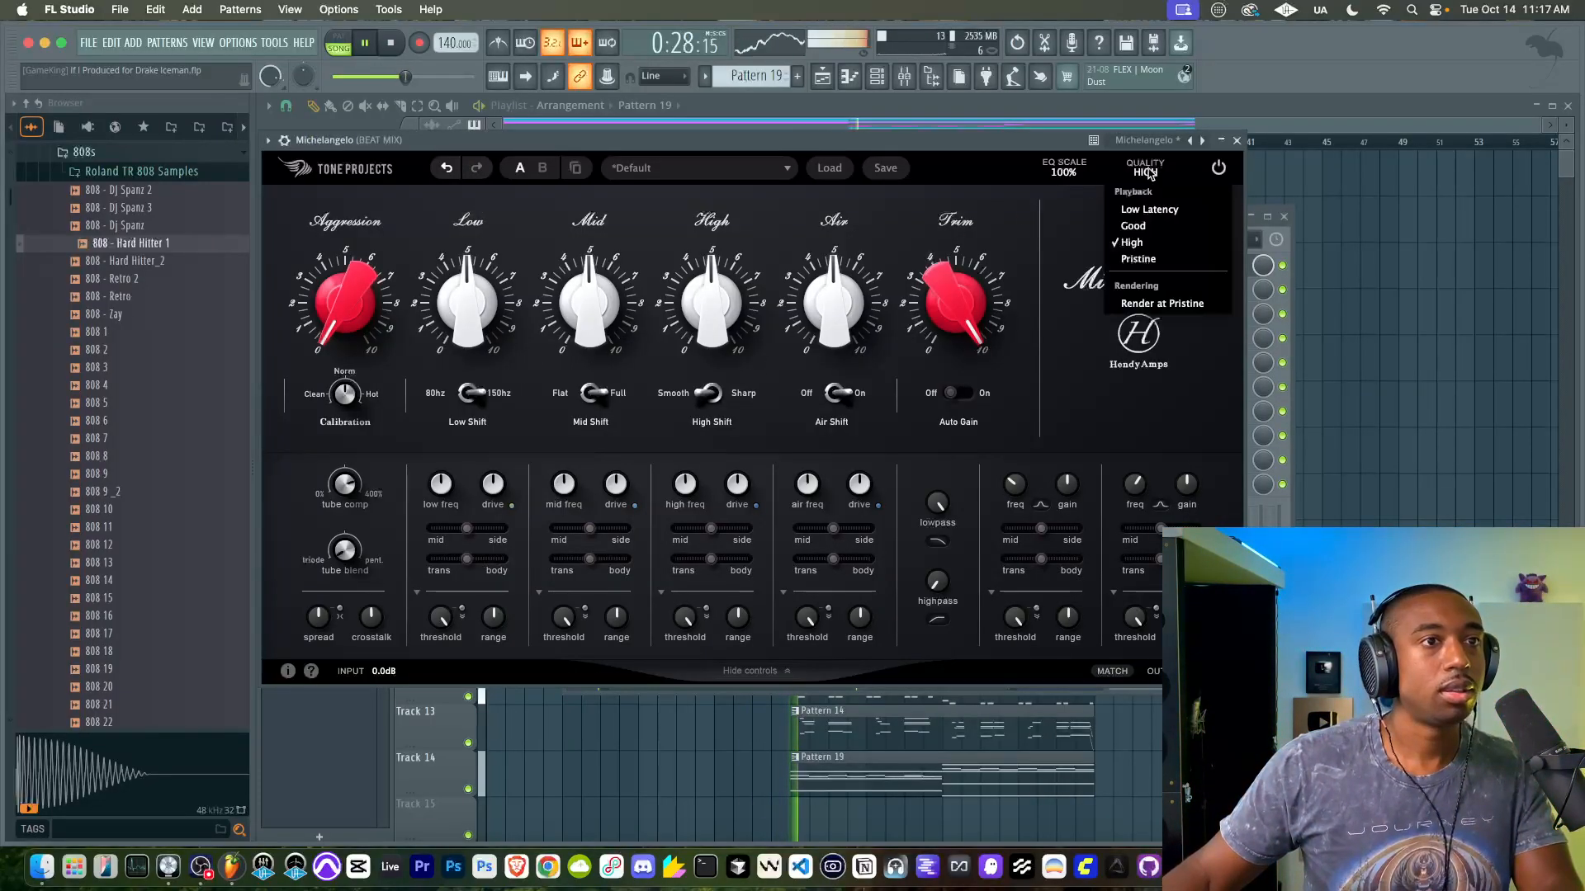
pyautogui.click(1139, 258)
pyautogui.click(1237, 140)
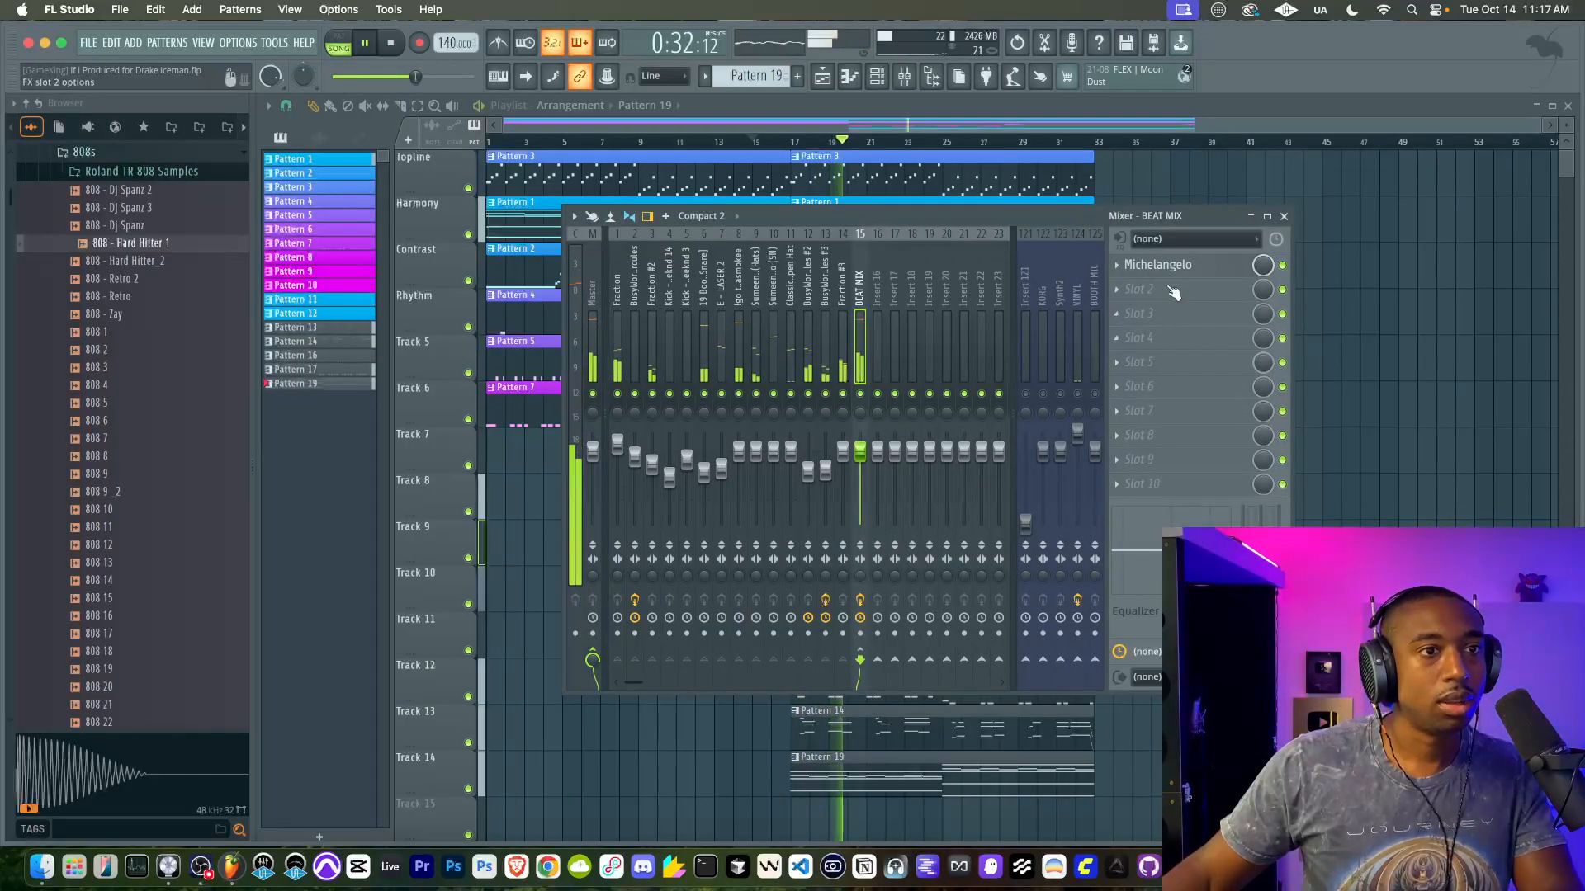
# Step: Copy Michelangelo with its settings from BEAT MIX onto the 808 mixer track, and switch off the BEAT MIX instance
pyautogui.click(1119, 266)
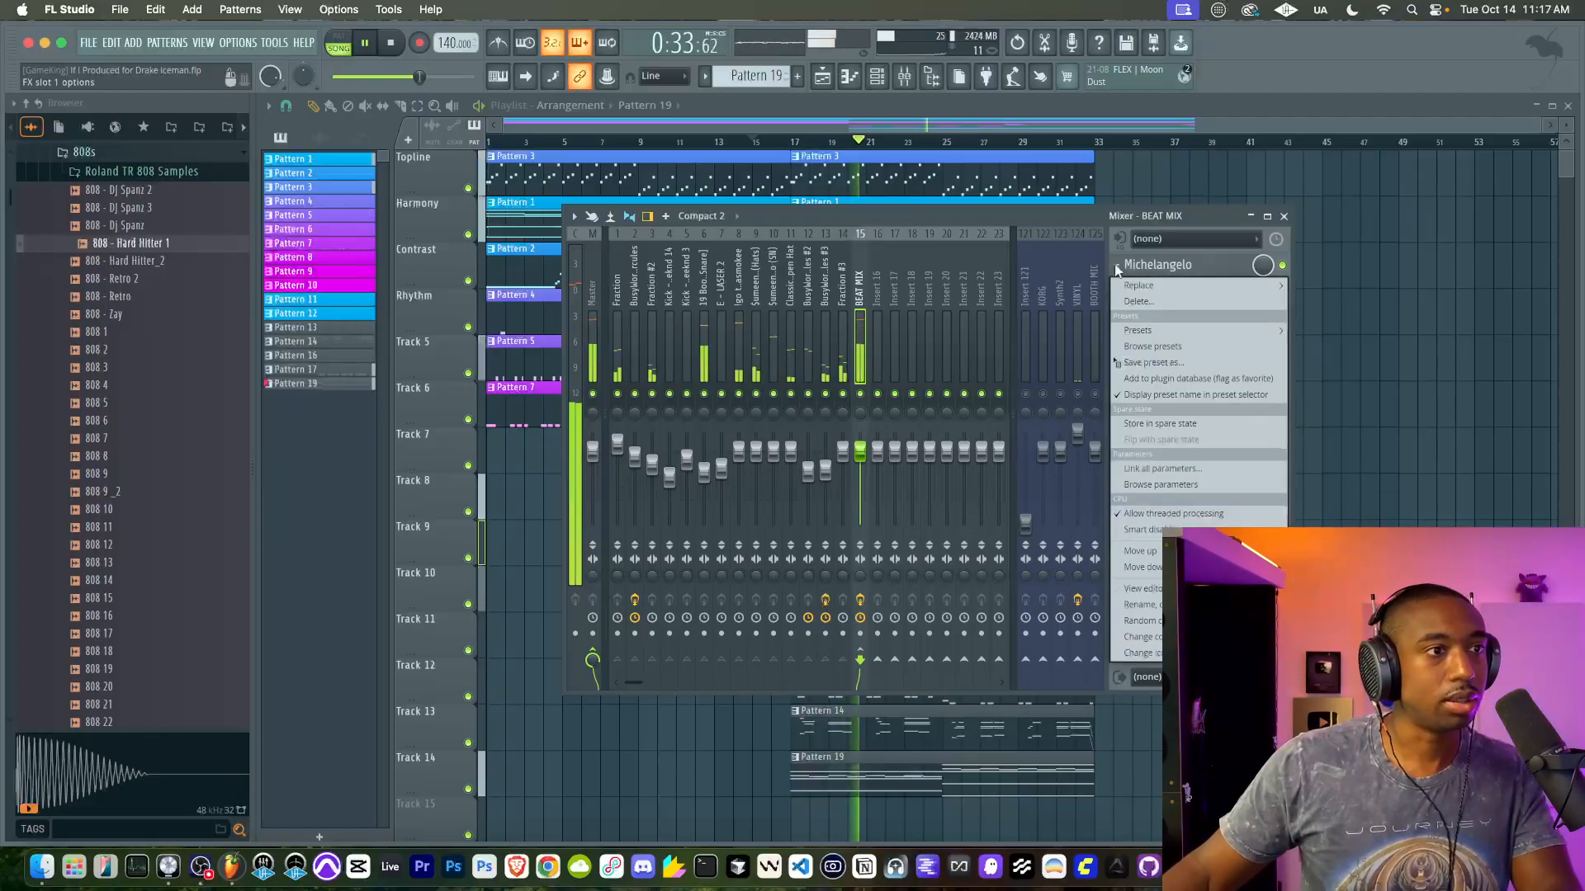
pyautogui.click(1131, 361)
pyautogui.moveTo(1131, 363); pyautogui.dragTo(736, 331)
pyautogui.click(1286, 182)
pyautogui.click(859, 276)
pyautogui.click(1282, 265)
# Step: Replay the change into the second section, and raise Tube Comp to 324.5 in the 808 track's Michelangelo
pyautogui.press('space')
pyautogui.press('space')
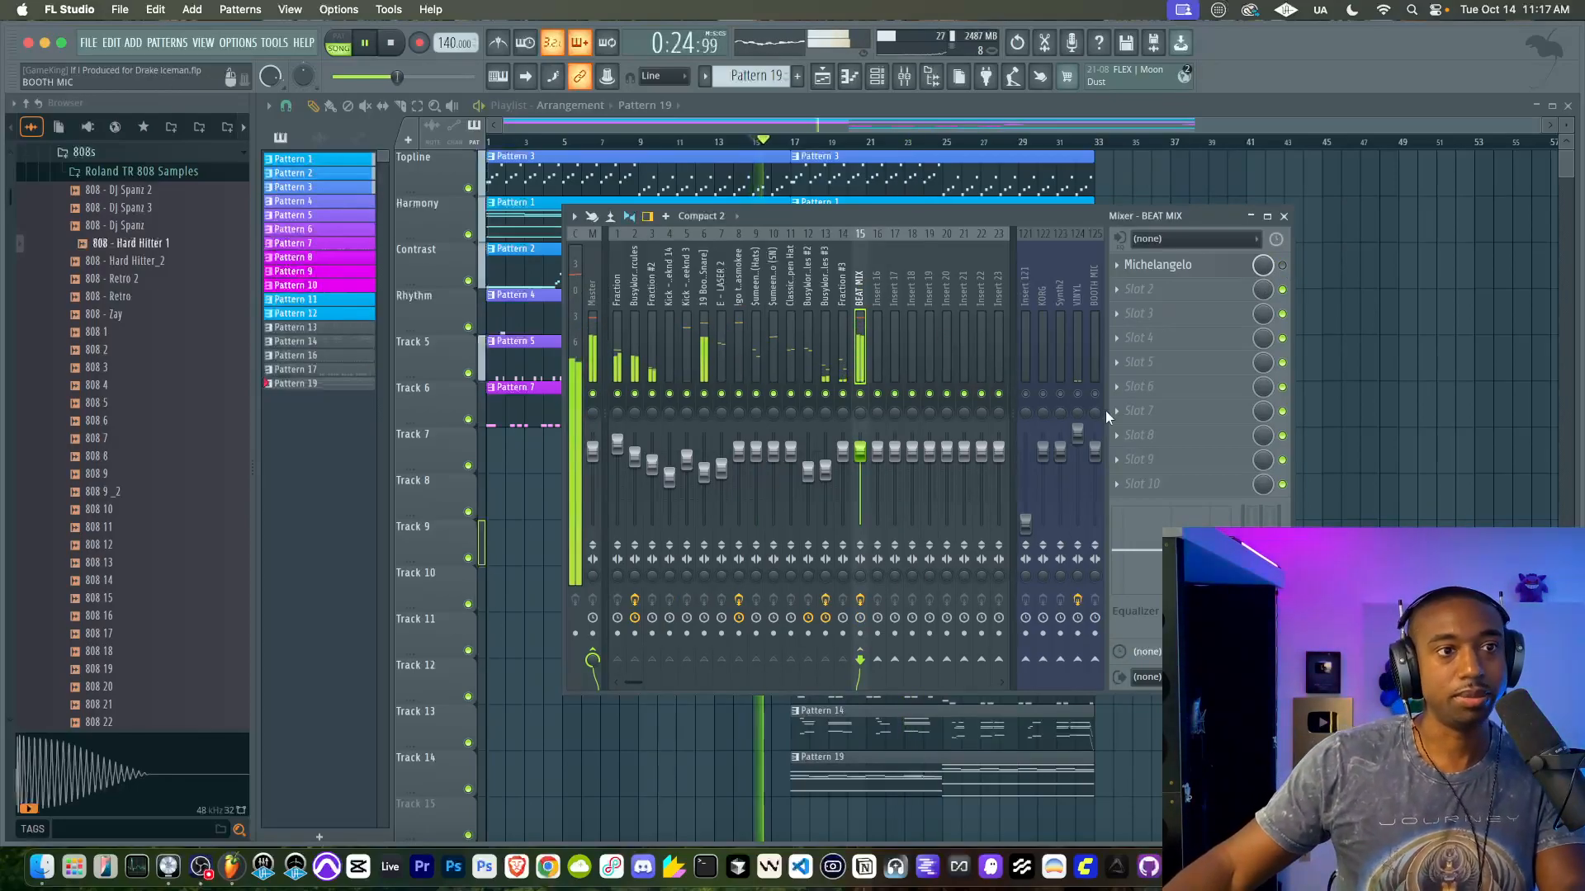
pyautogui.press('F9')
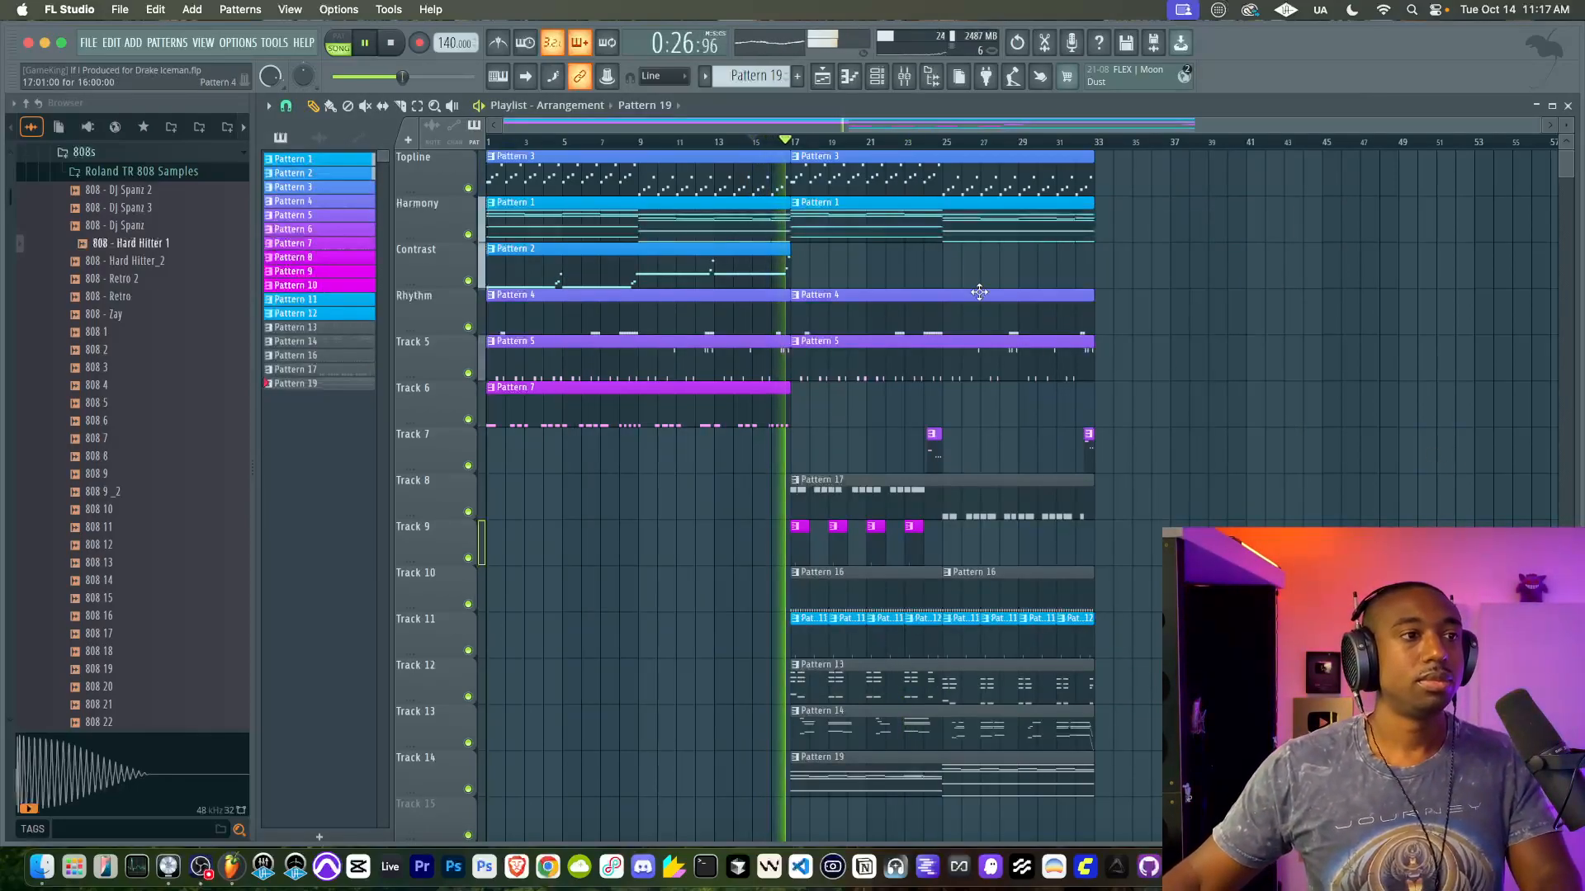
pyautogui.click(905, 77)
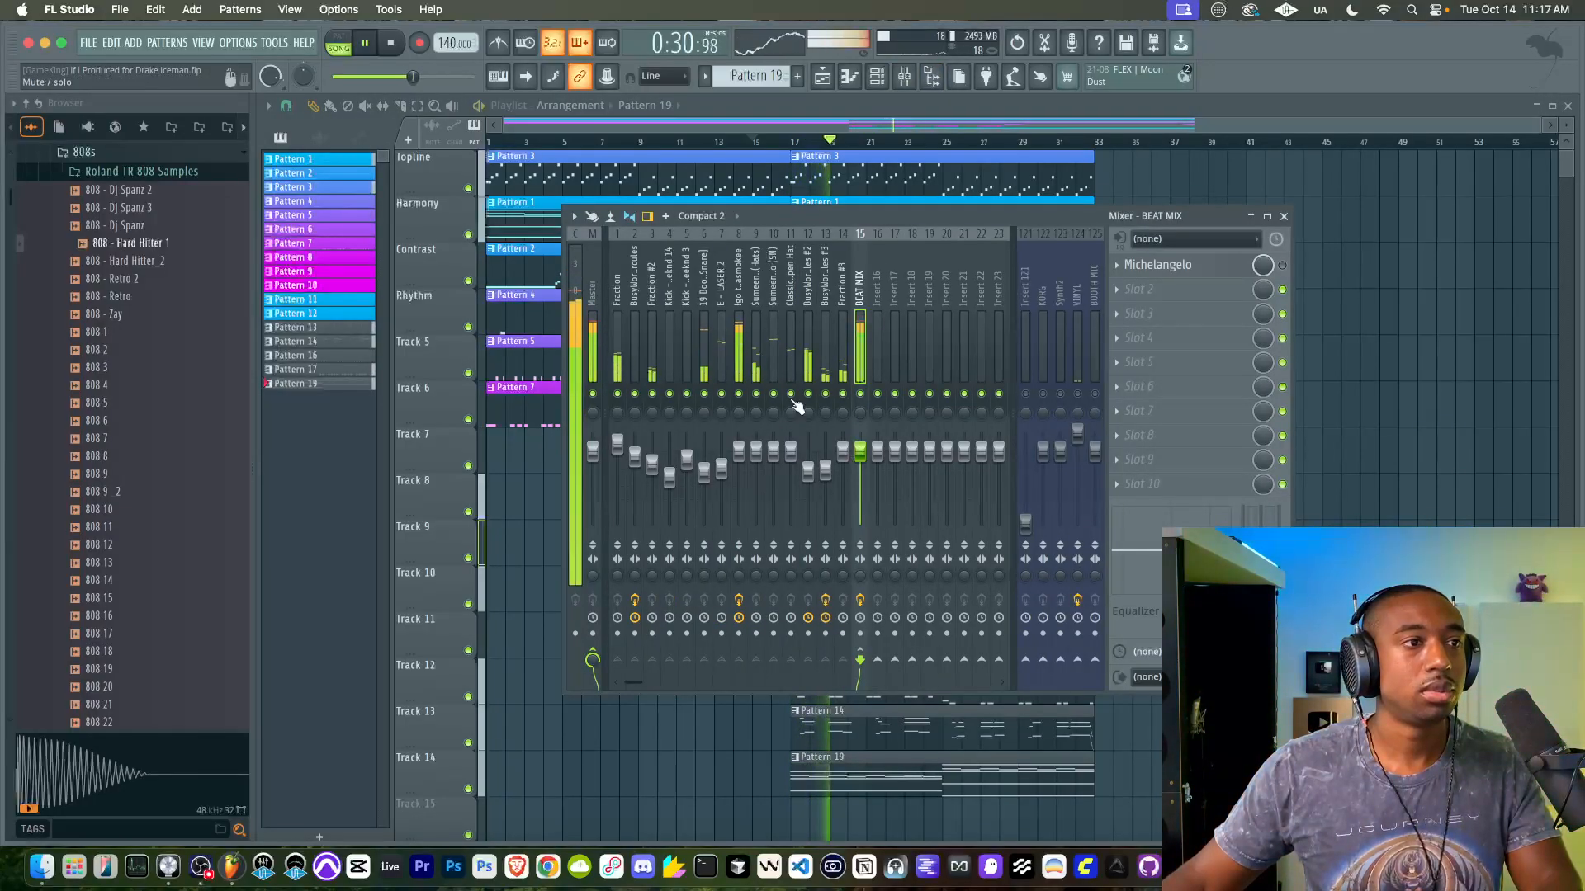
pyautogui.click(735, 350)
pyautogui.click(1179, 271)
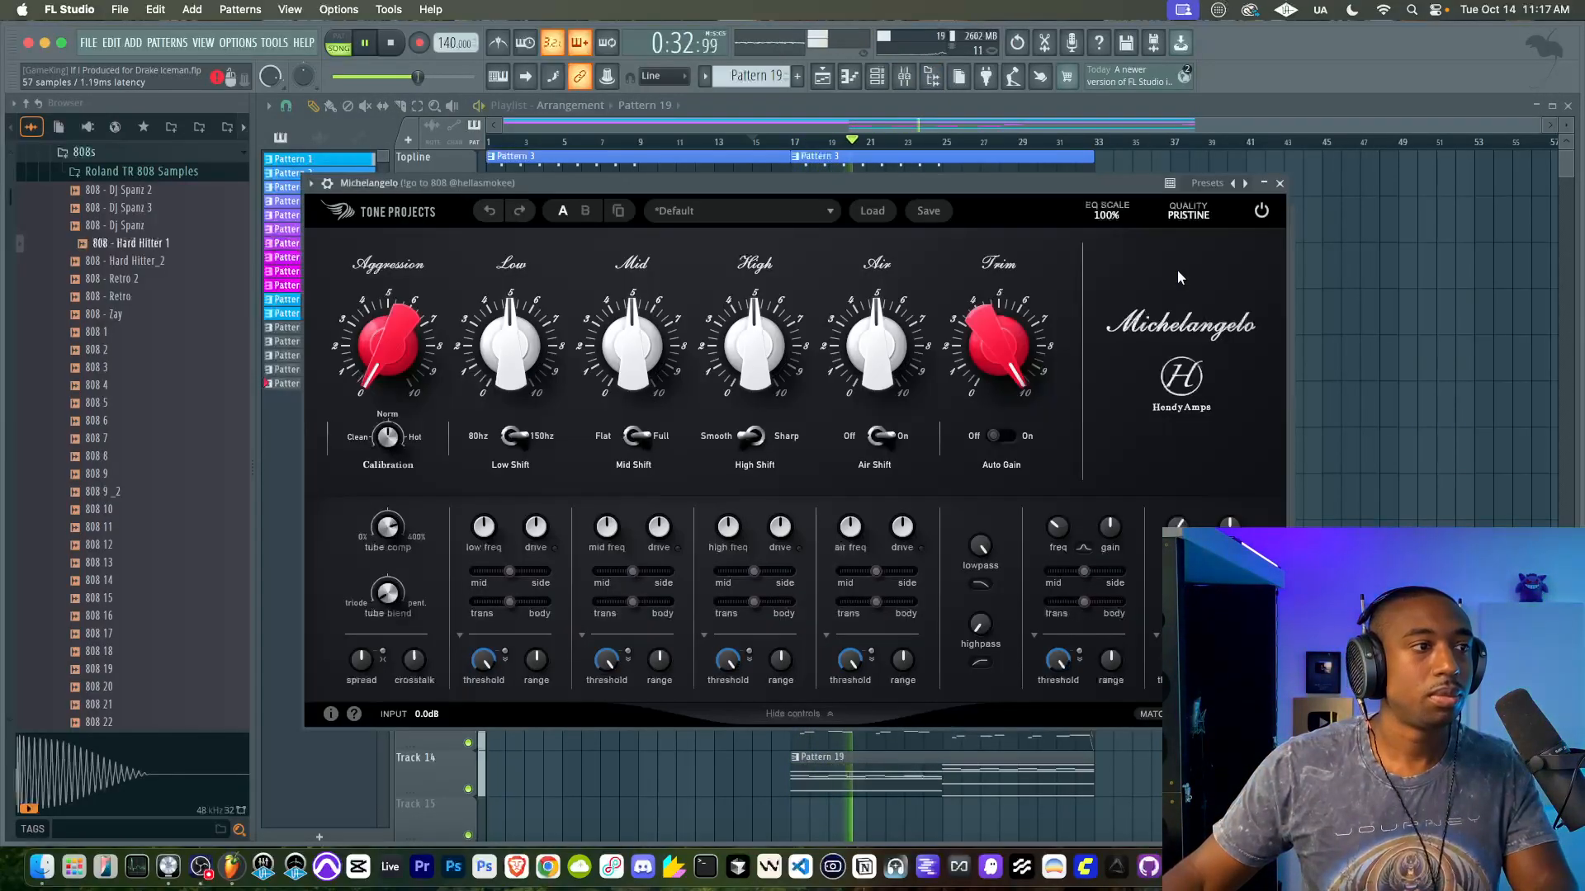
pyautogui.moveTo(387, 527); pyautogui.dragTo(384, 505)
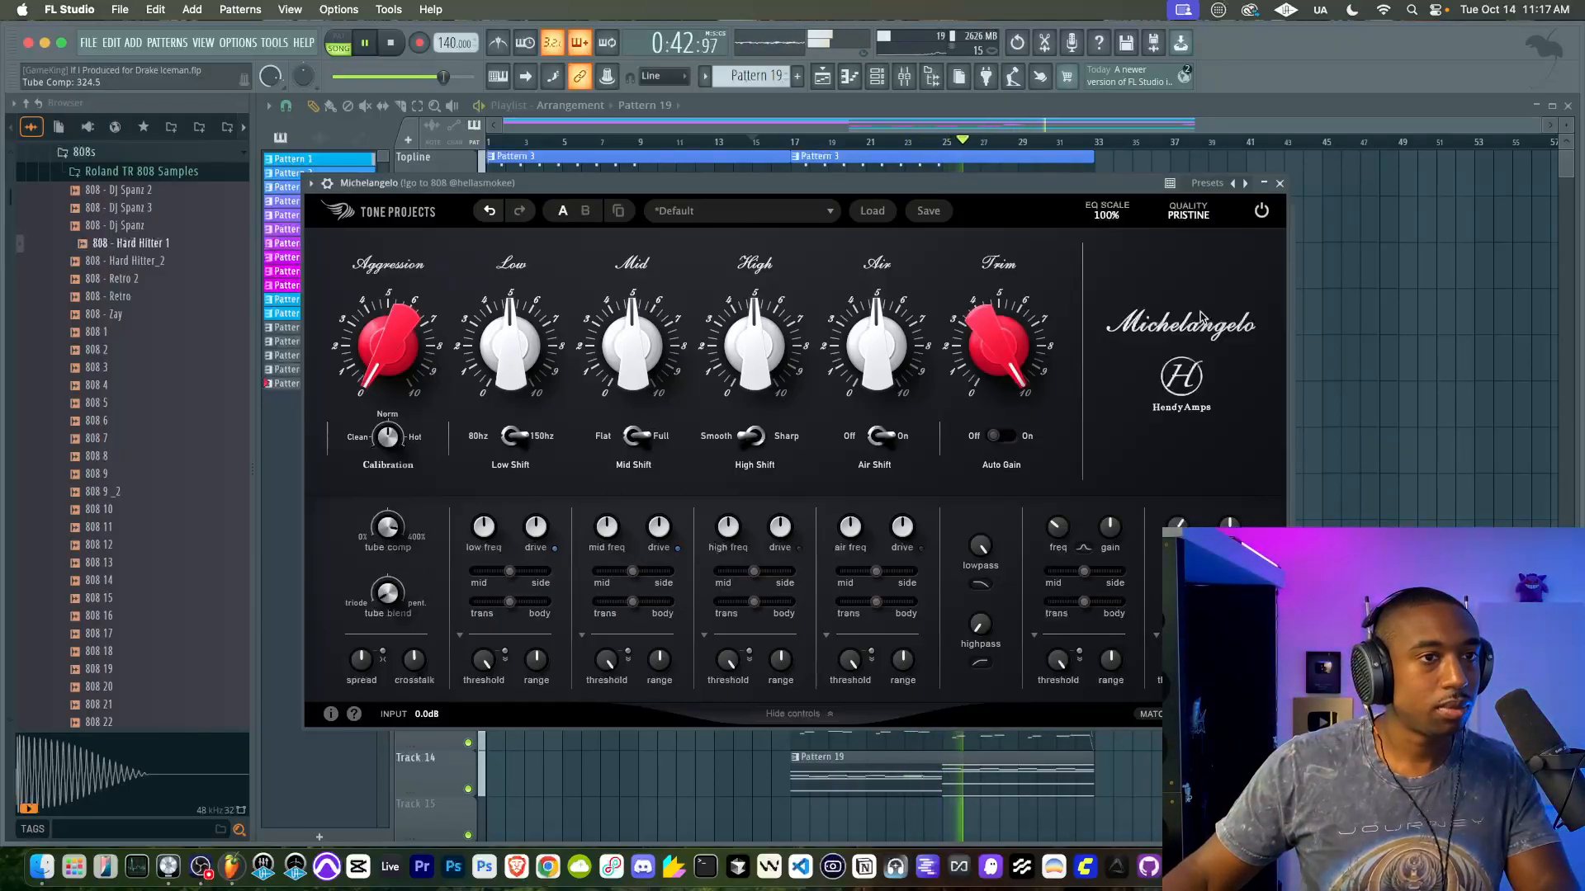
pyautogui.click(1279, 186)
pyautogui.press('Escape')
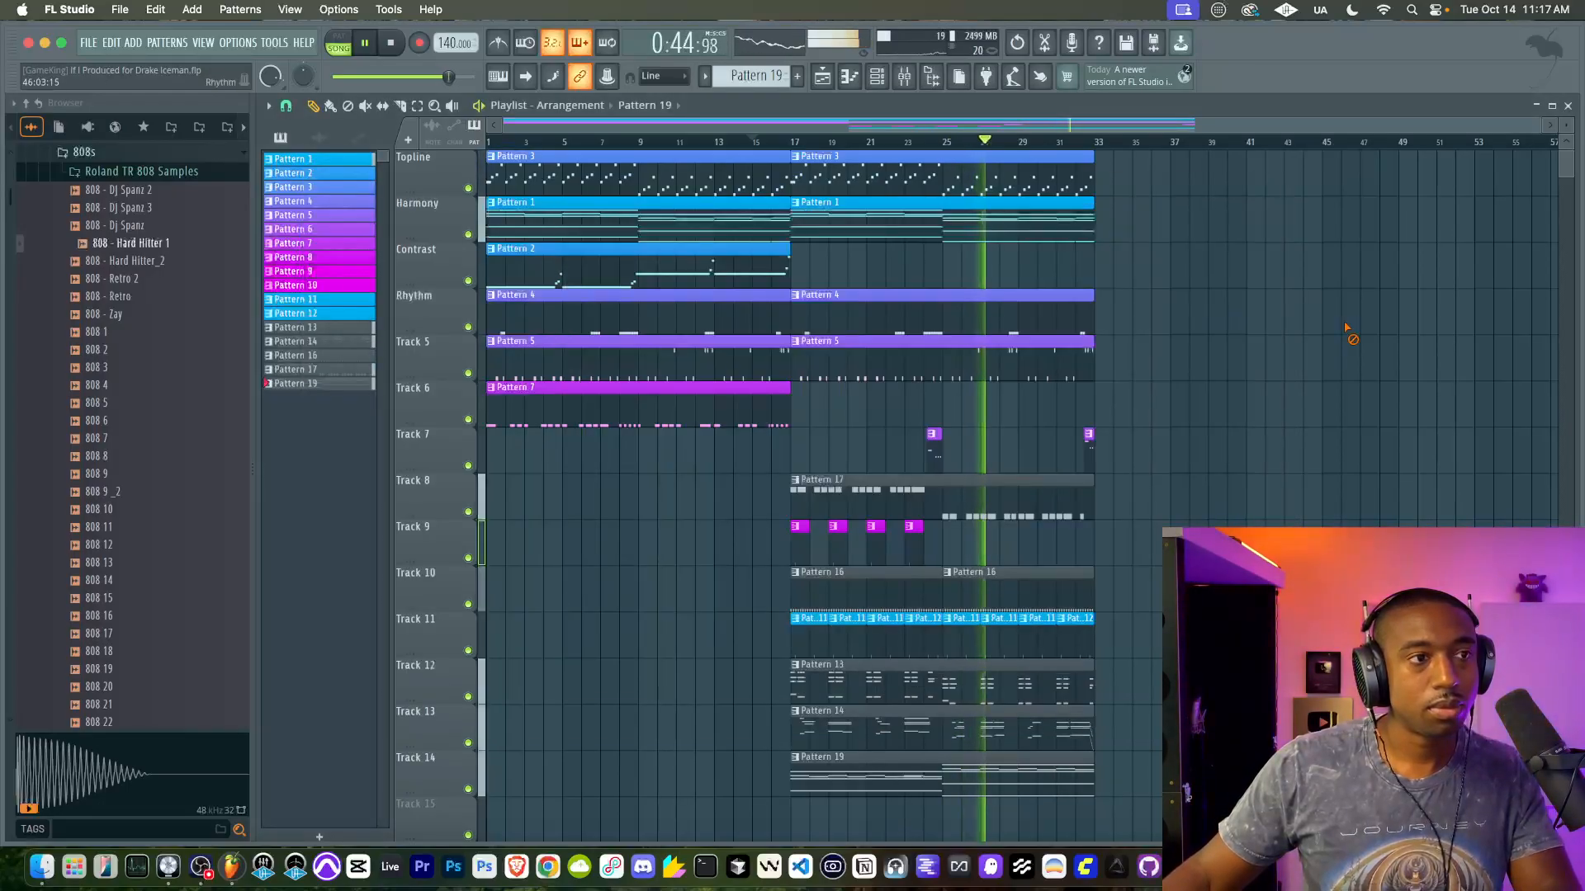
# Step: Examine the 808 - Hard Hitter 1 channel's miscellaneous and time shift settings while the second section plays
pyautogui.click(873, 78)
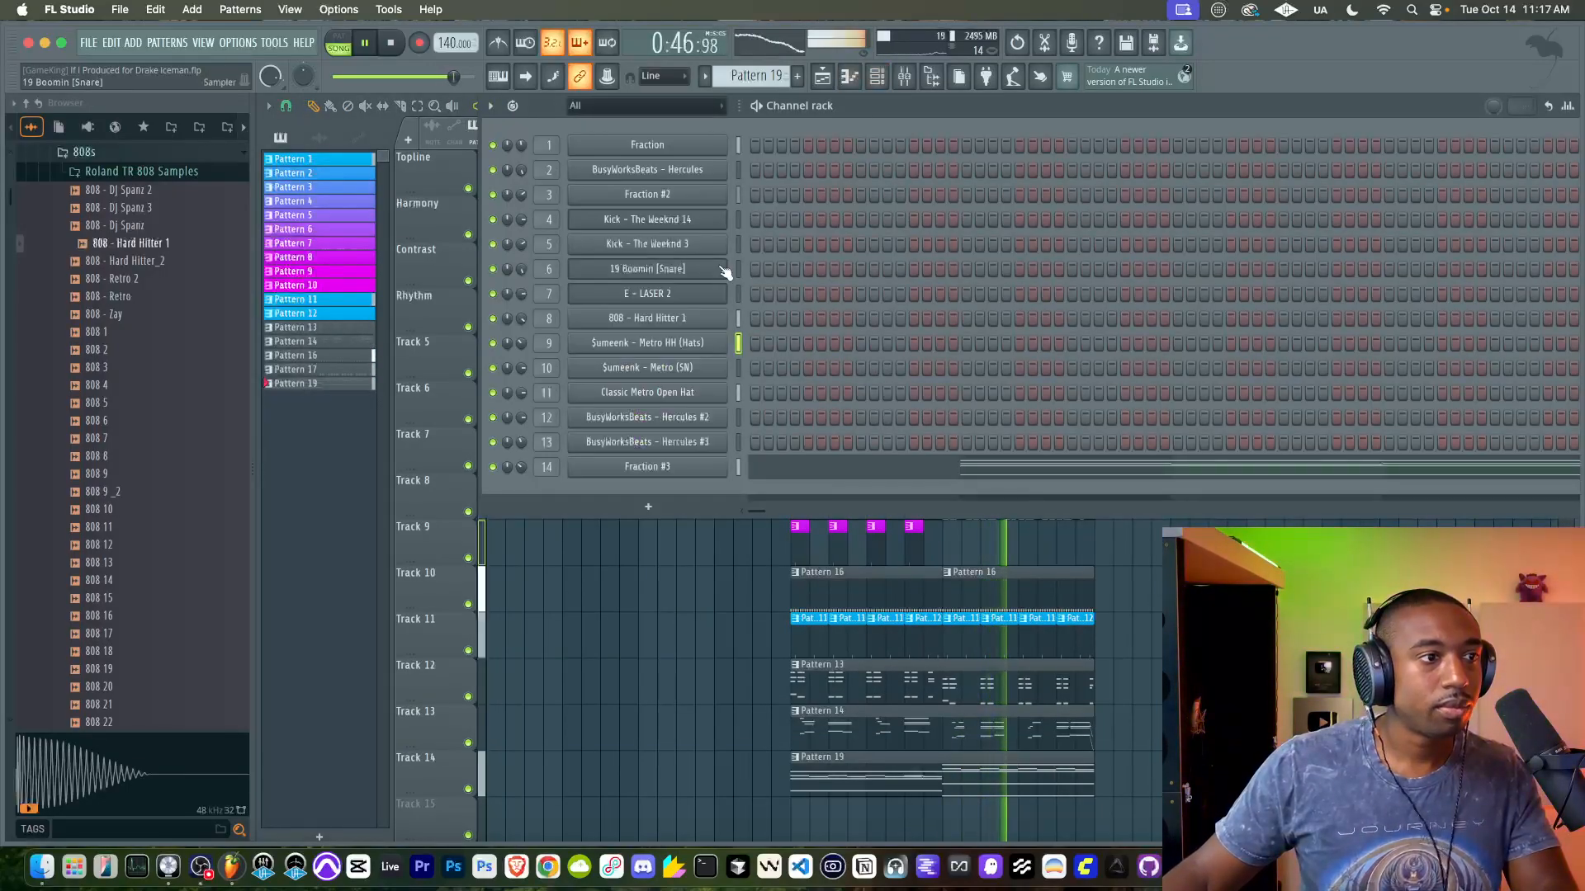
pyautogui.click(691, 577)
pyautogui.press('space')
pyautogui.click(874, 77)
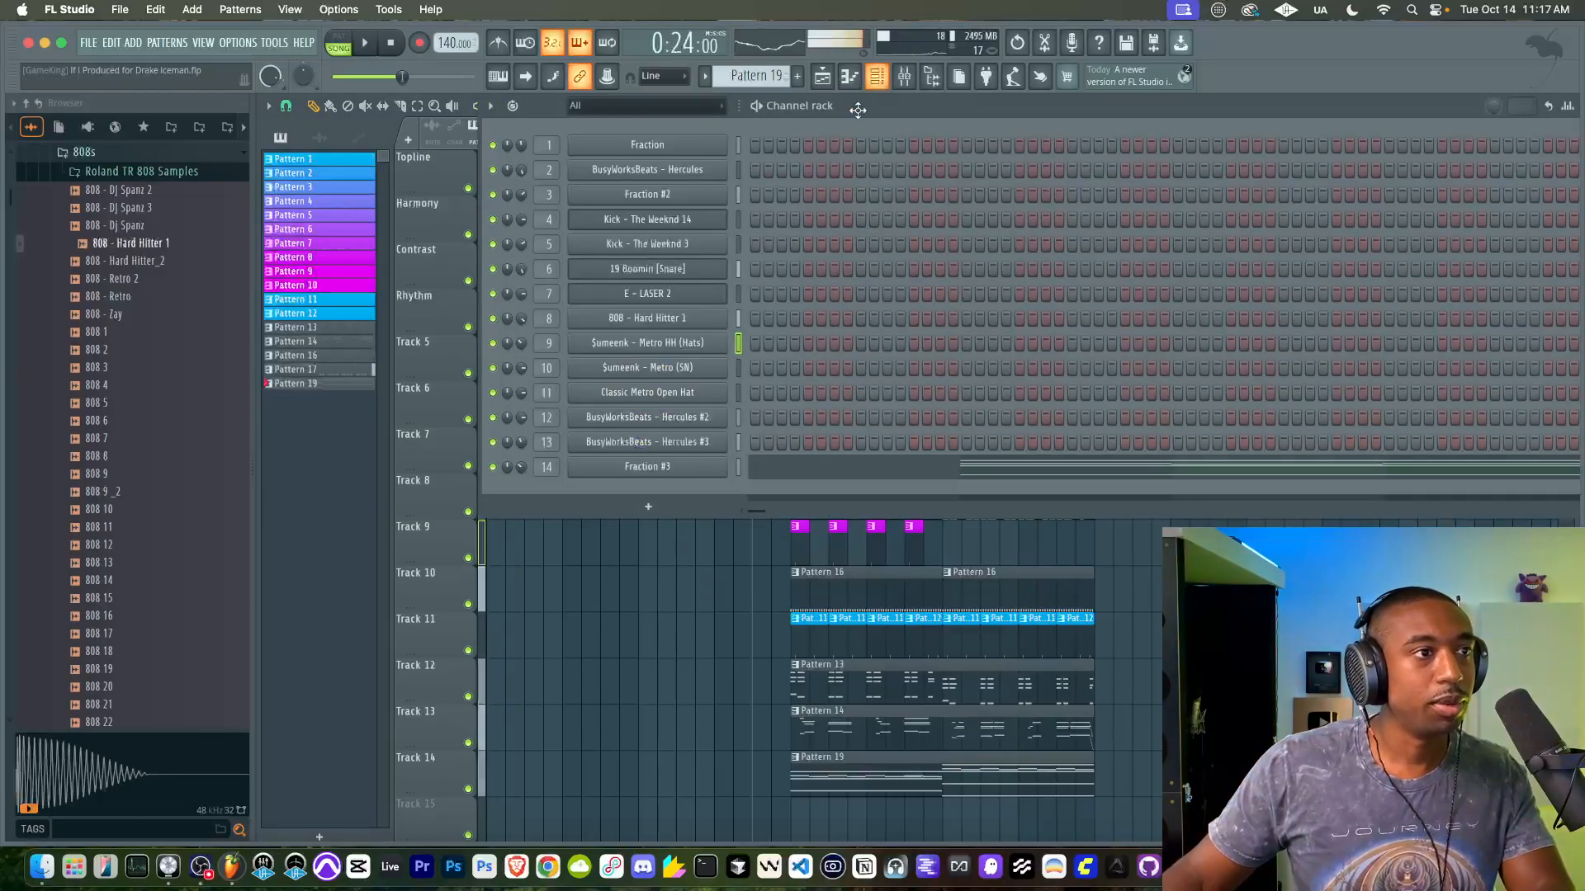
pyautogui.click(665, 318)
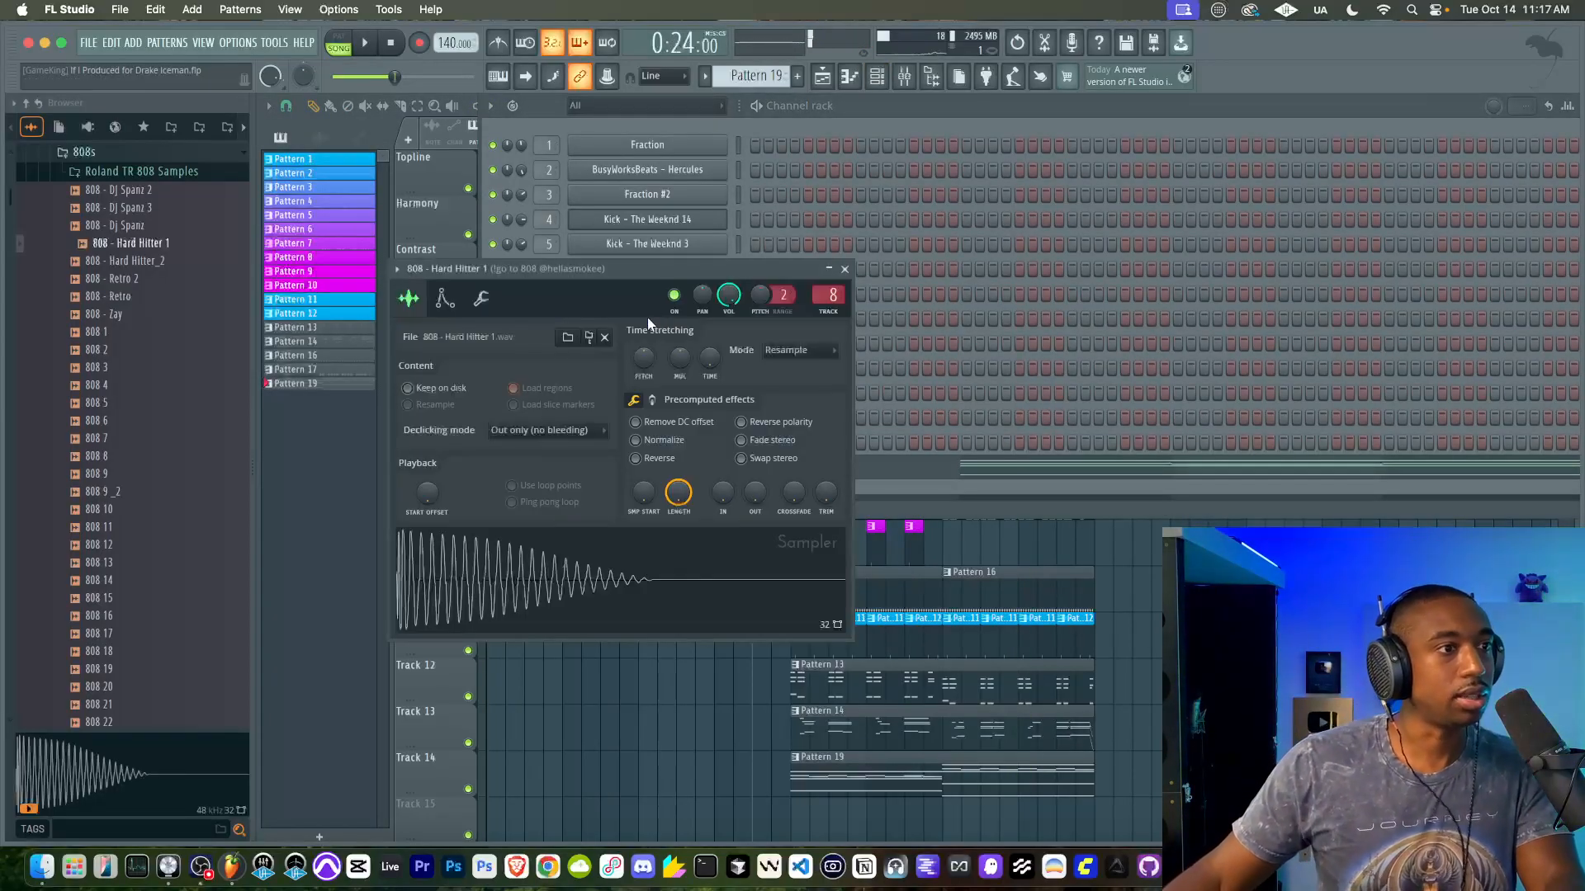
pyautogui.click(477, 302)
pyautogui.press('space')
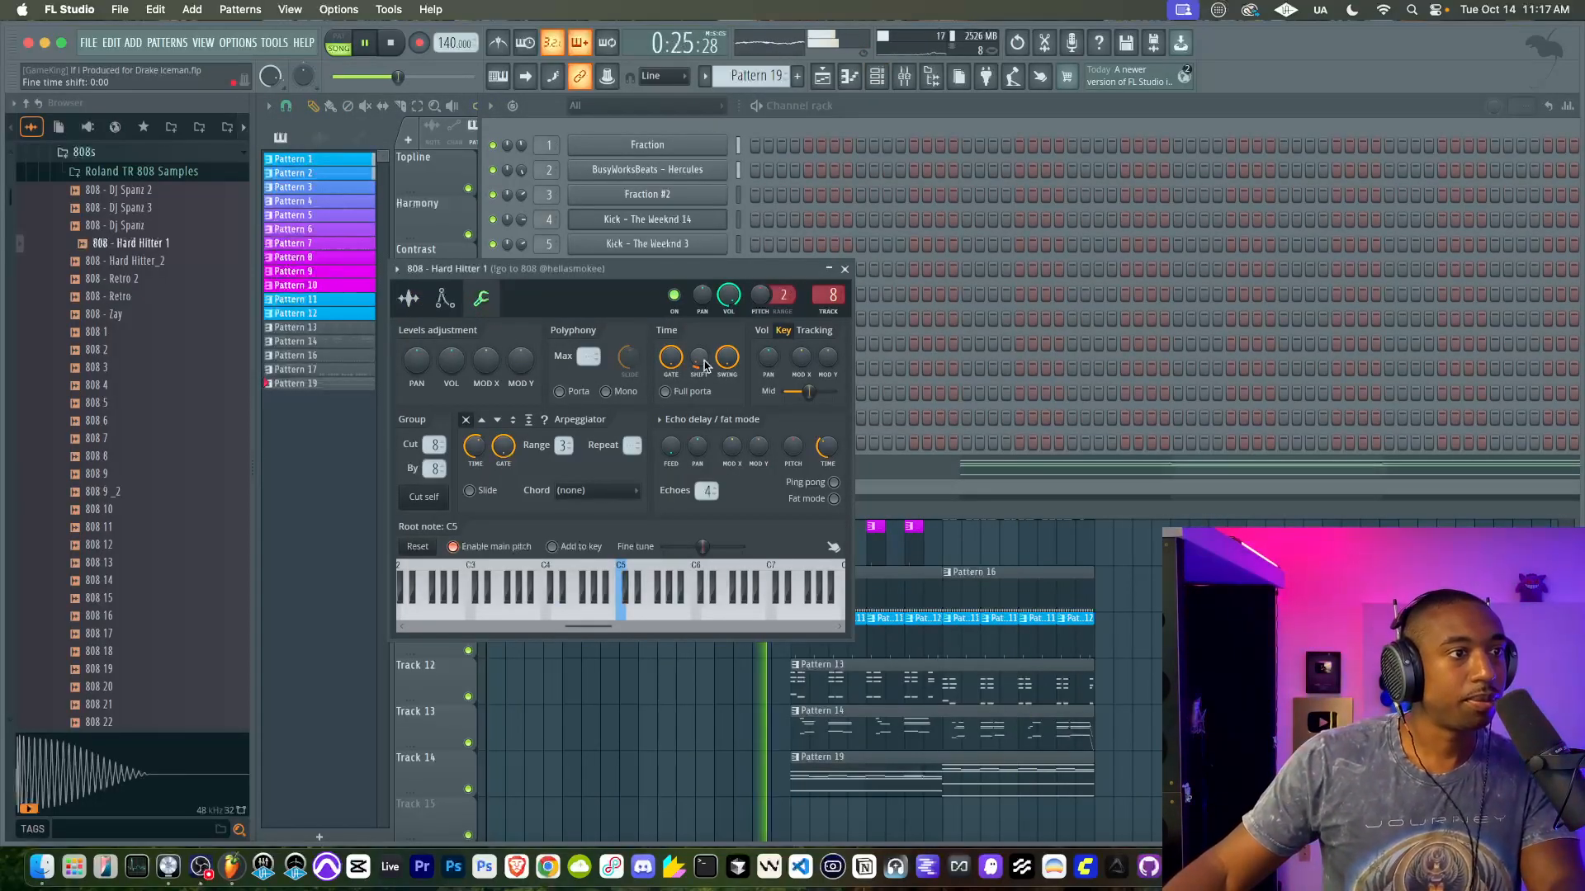
pyautogui.rightClick(1184, 547)
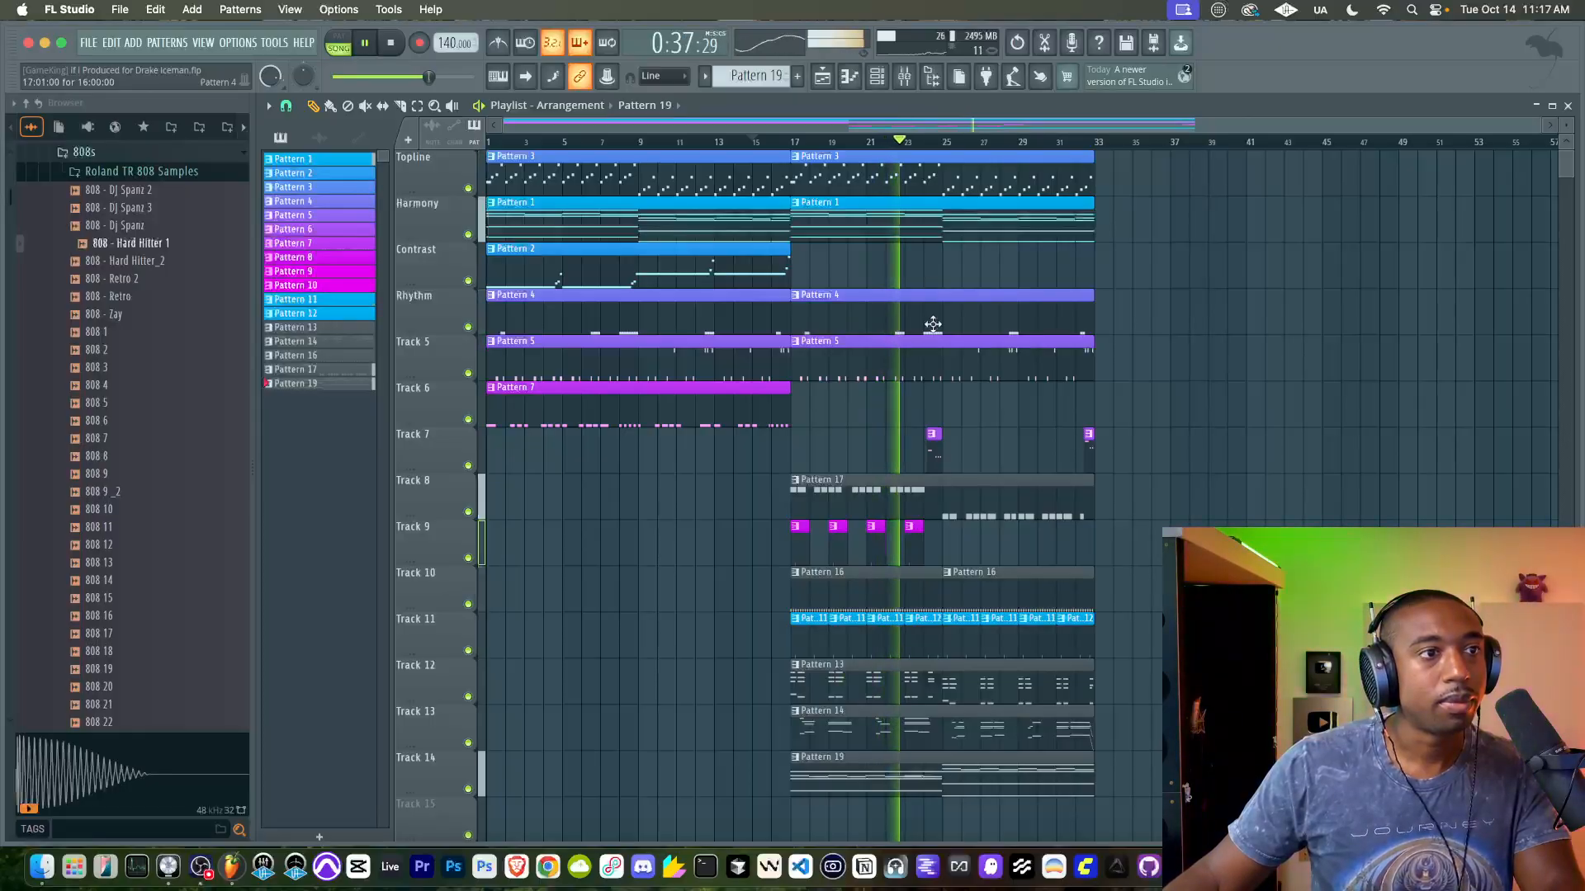
# Step: Open Pattern 16 and raise the echo delay feedback on the $umeenk - Metro HH (Hats) channel
pyautogui.scroll(-5, 940, 425)
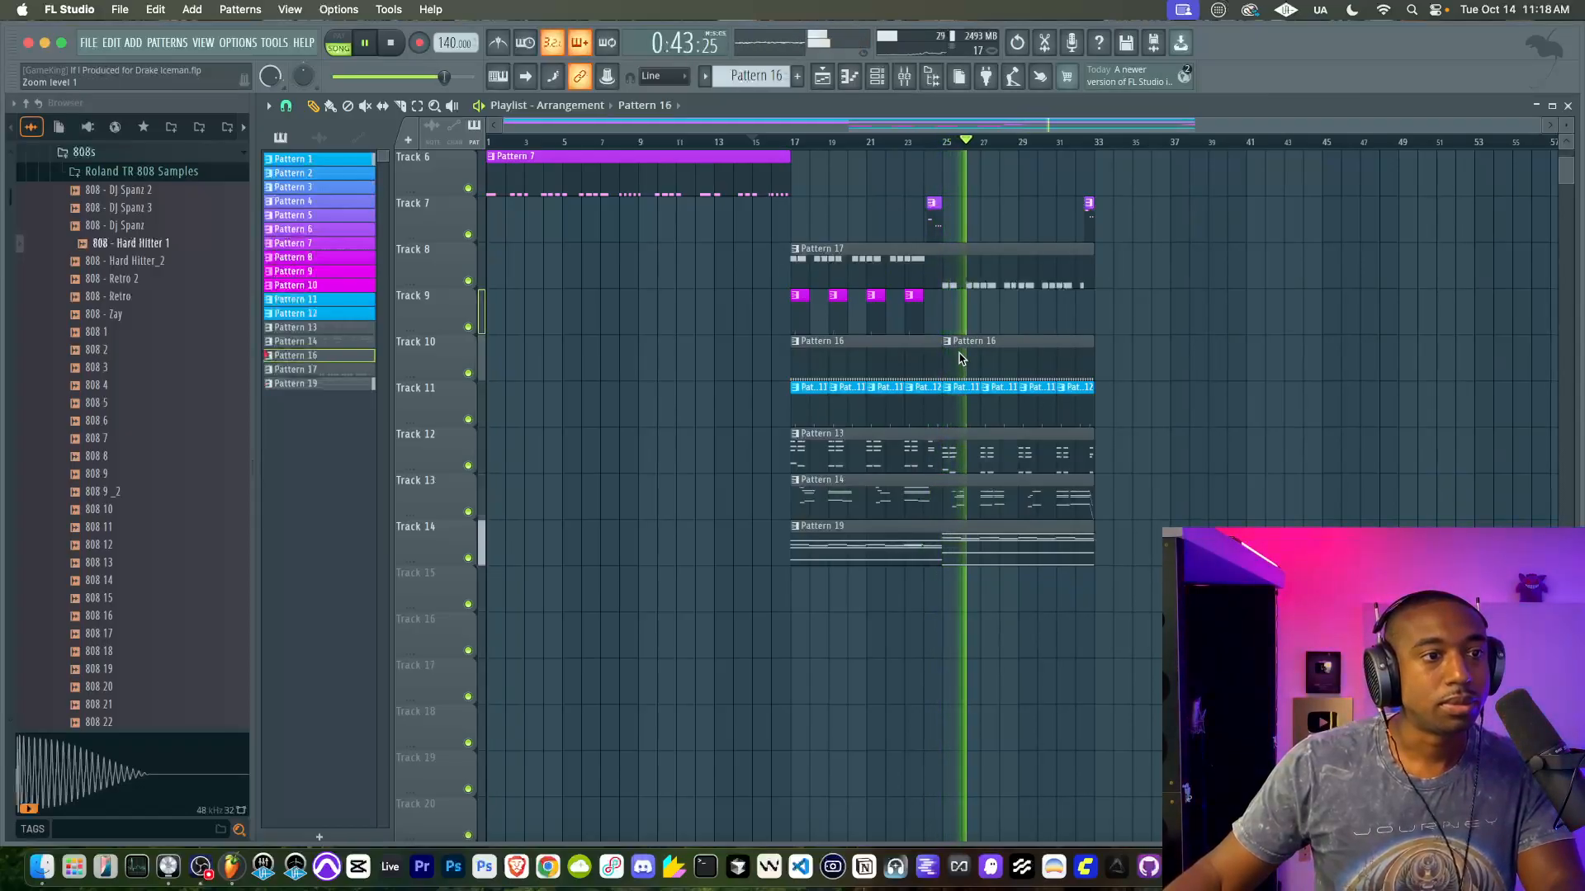
pyautogui.doubleClick(959, 353)
pyautogui.press('F6')
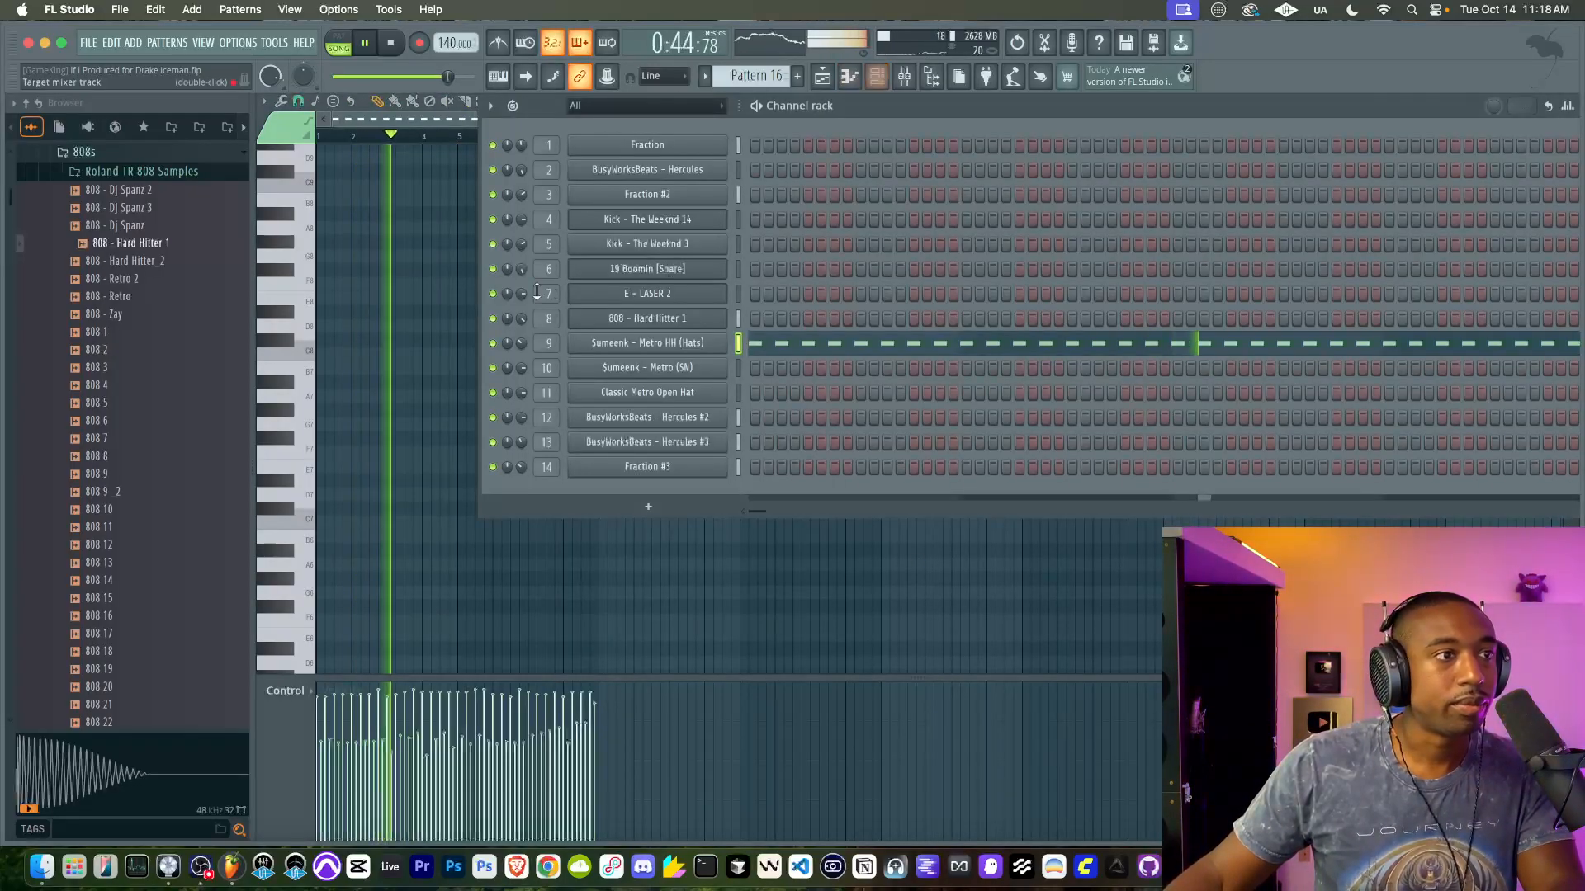
pyautogui.click(646, 345)
pyautogui.moveTo(694, 469); pyautogui.dragTo(694, 446)
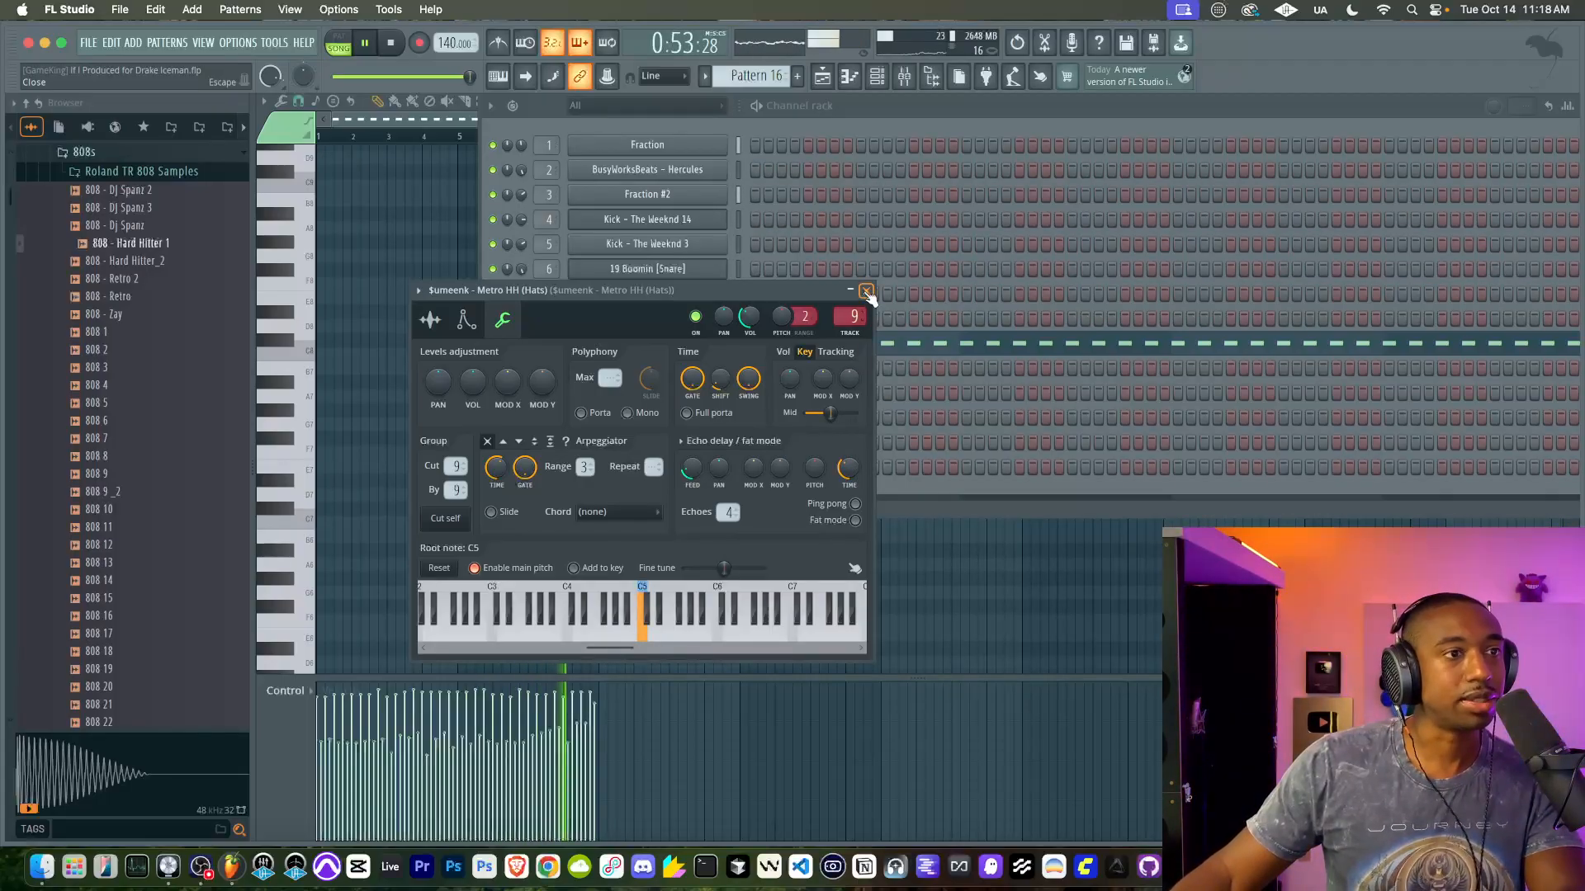
pyautogui.click(866, 291)
# Step: Play the arrangement from bar 16 to hear the hi-hats in the second section
pyautogui.click(819, 78)
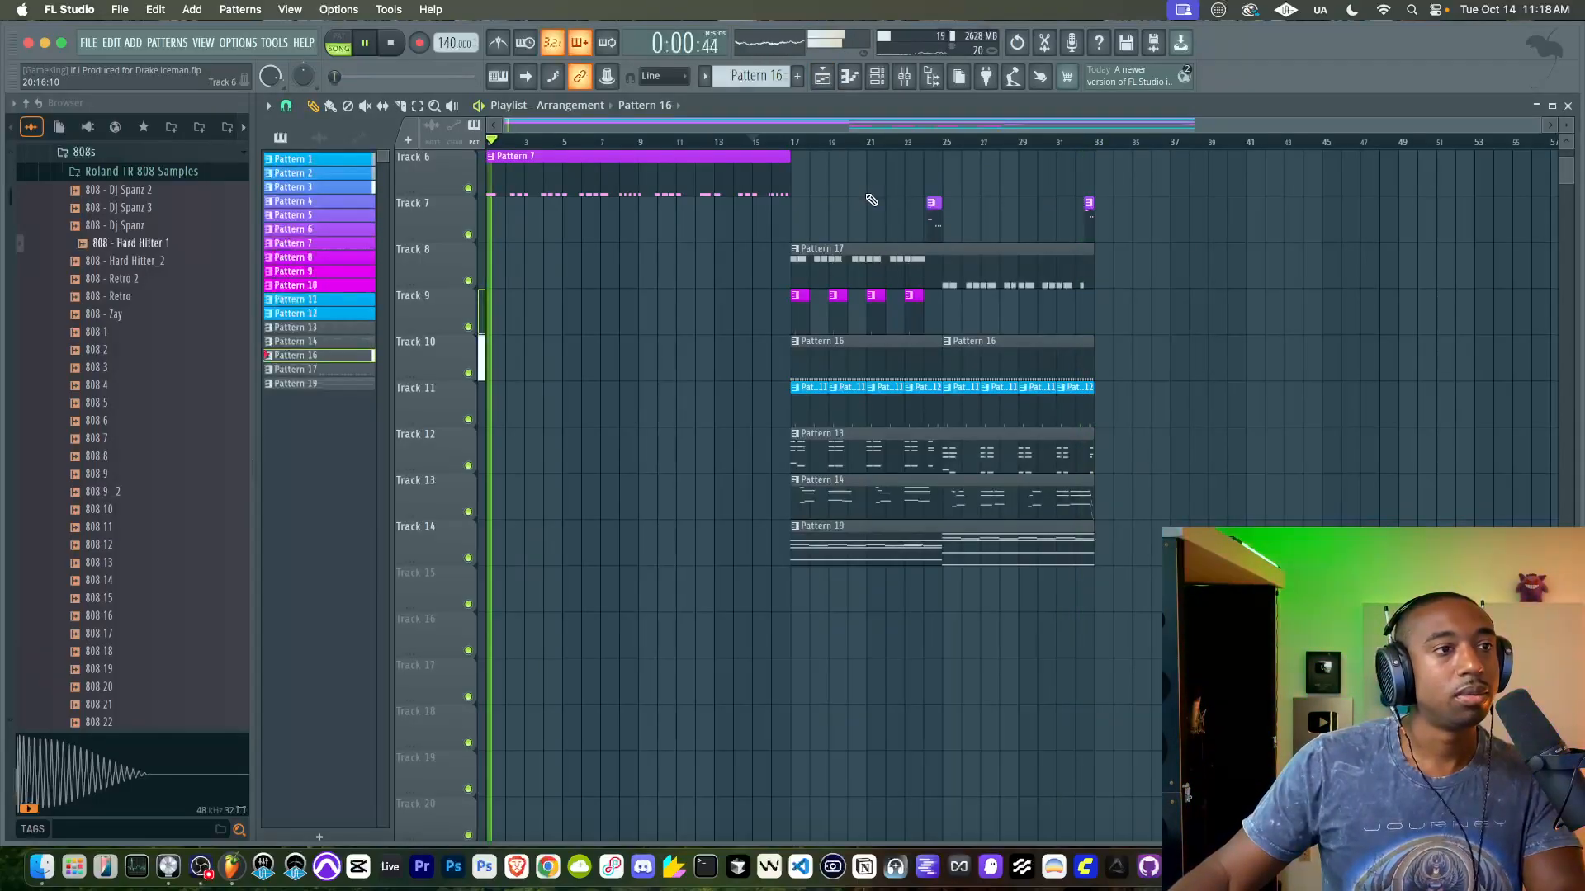
pyautogui.click(770, 141)
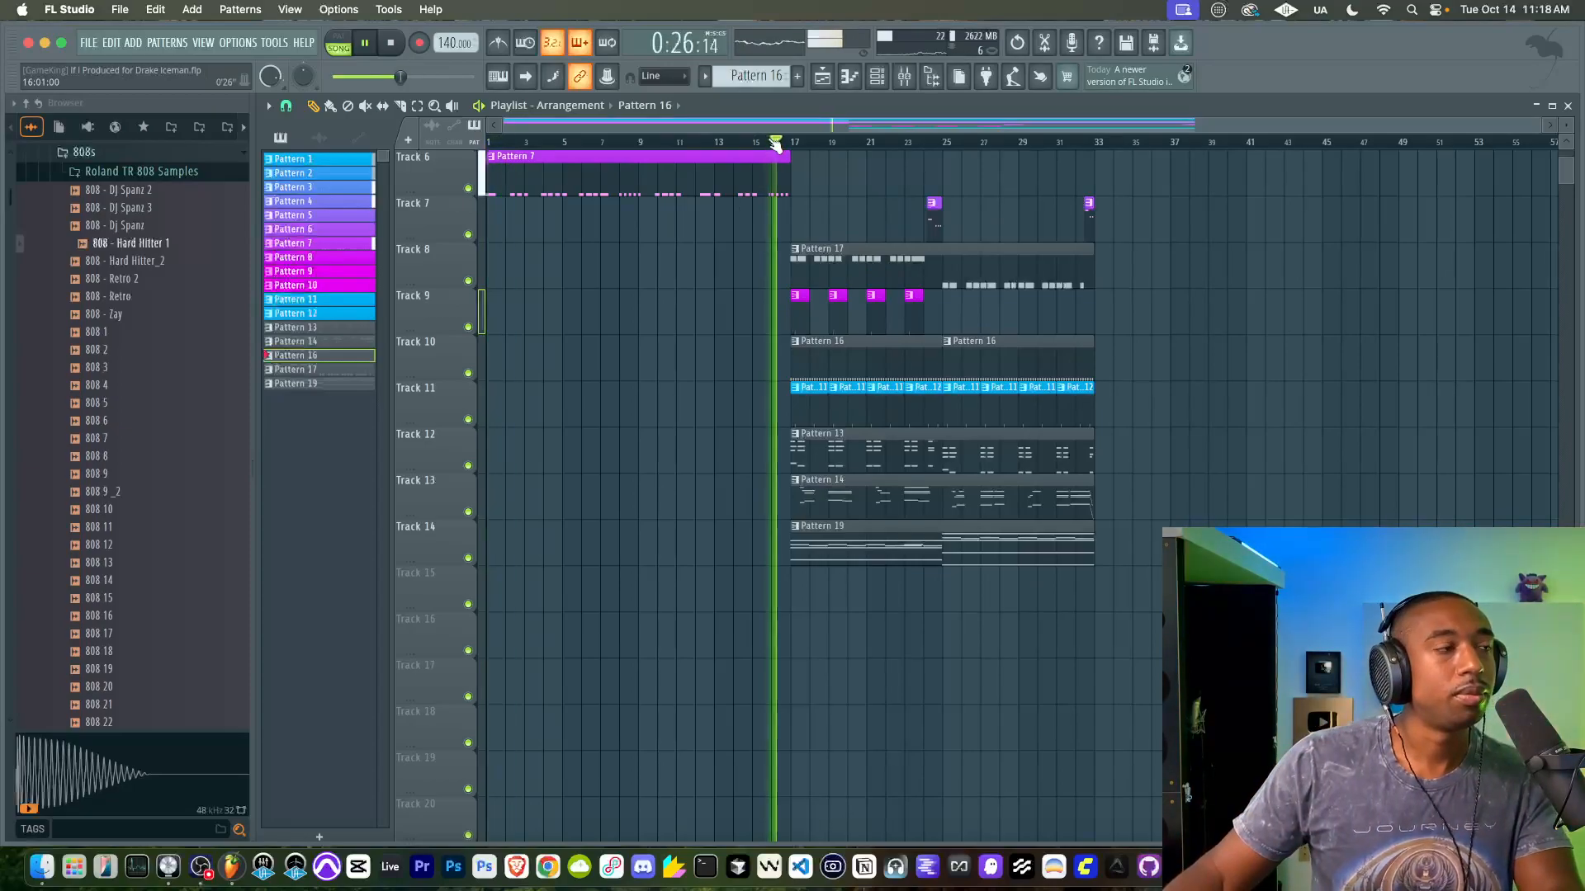
pyautogui.scroll(5, 796, 227)
pyautogui.scroll(1, 796, 227)
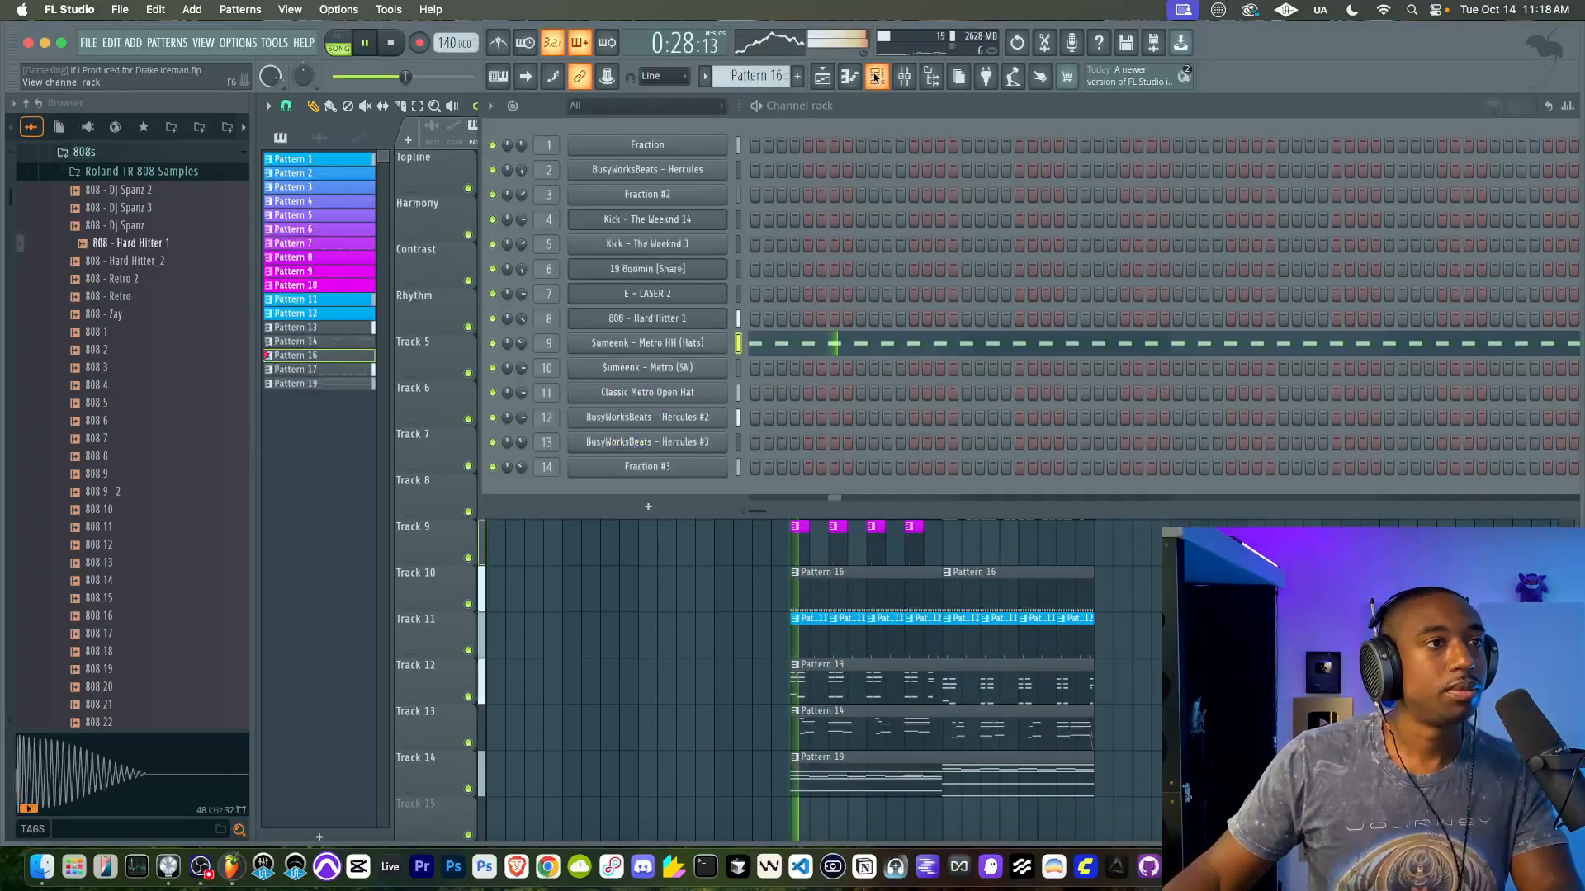
# Step: Replace Michelangelo with AIR Soft Clipper on the BEAT MIX mixer track and adjust the clipper's drive
pyautogui.press('F6')
pyautogui.click(912, 82)
pyautogui.click(863, 314)
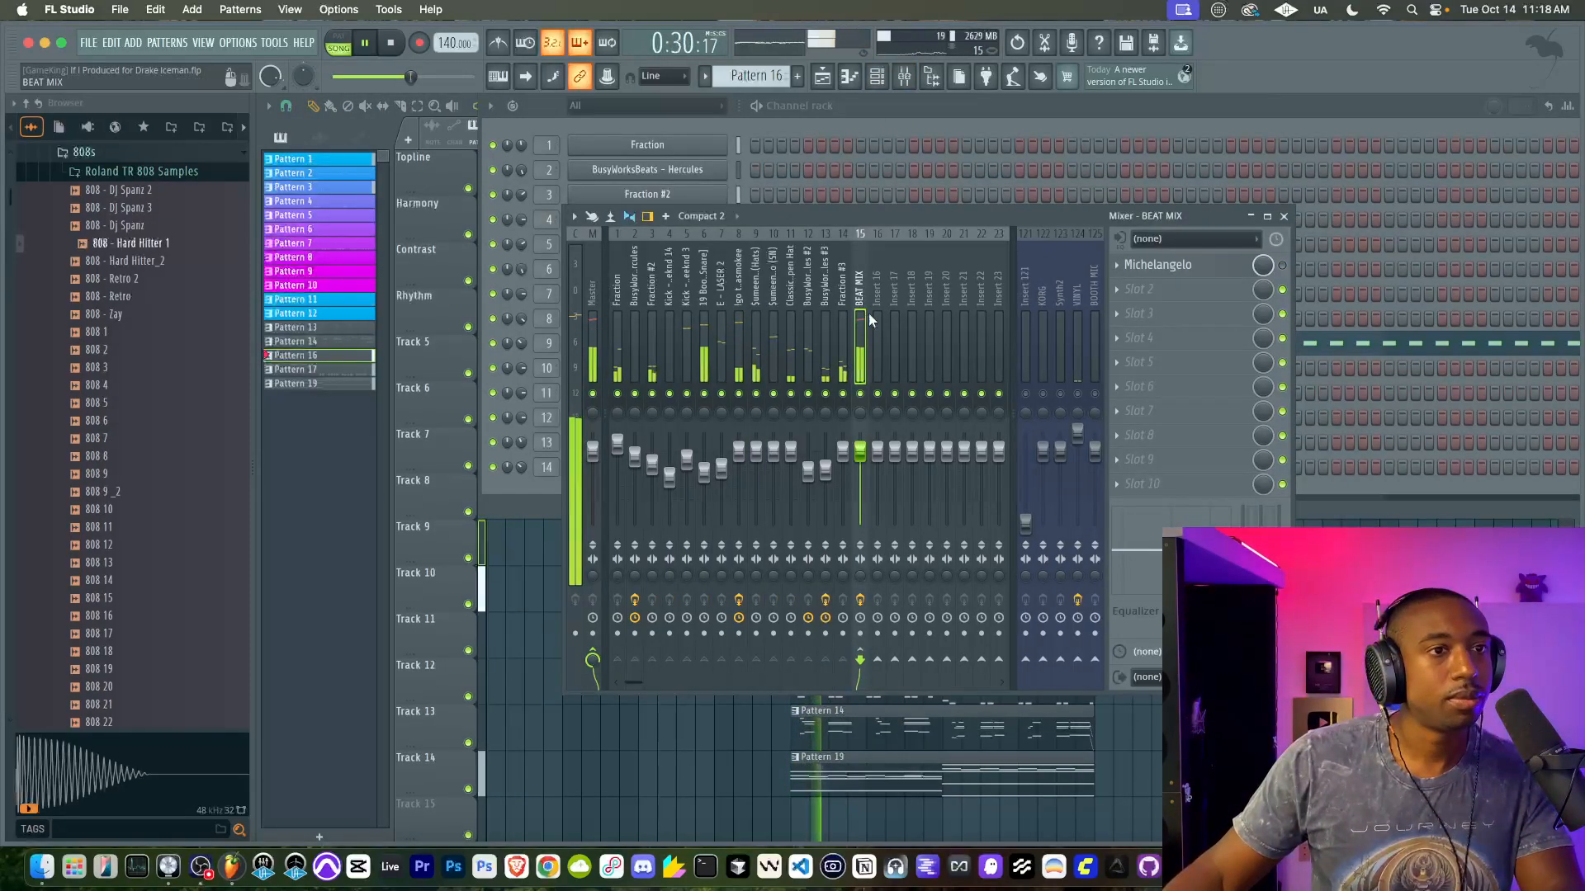
pyautogui.click(1135, 289)
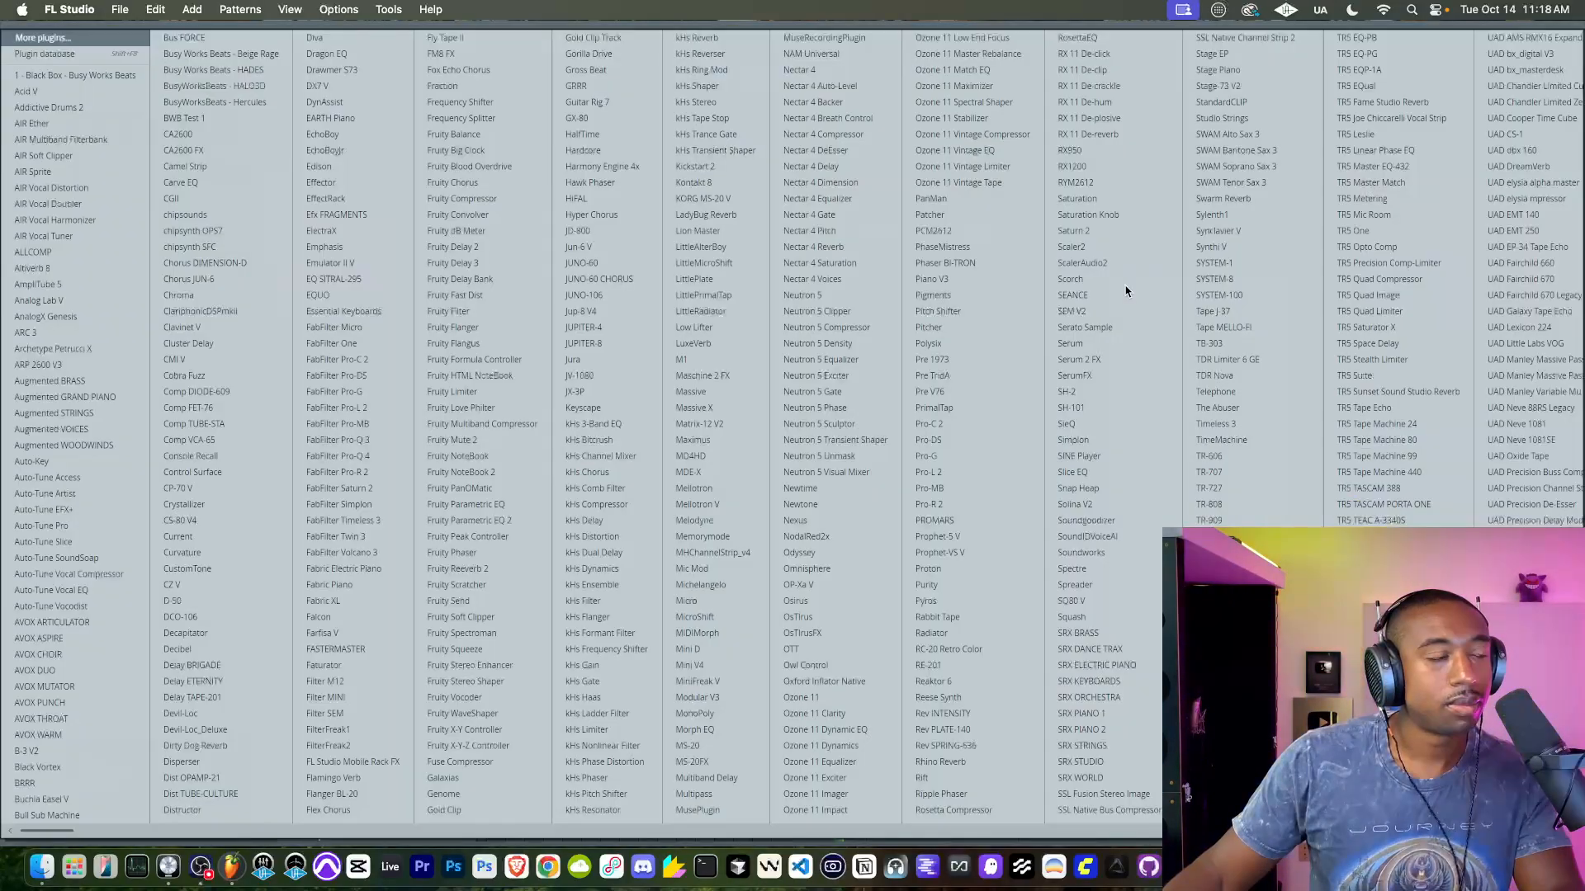
pyautogui.click(105, 154)
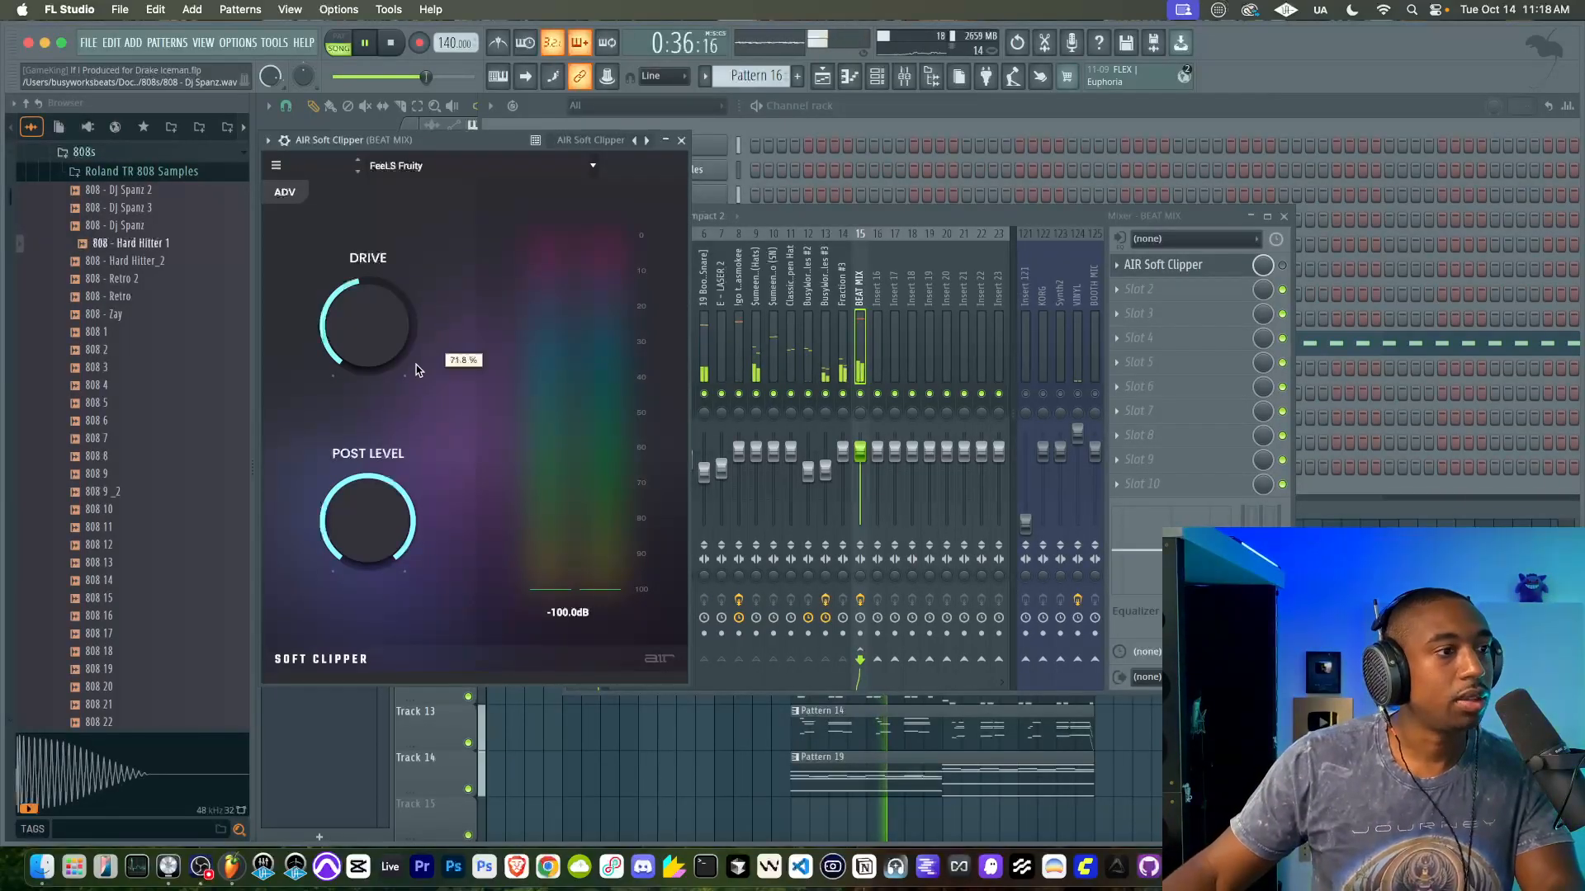
pyautogui.click(681, 141)
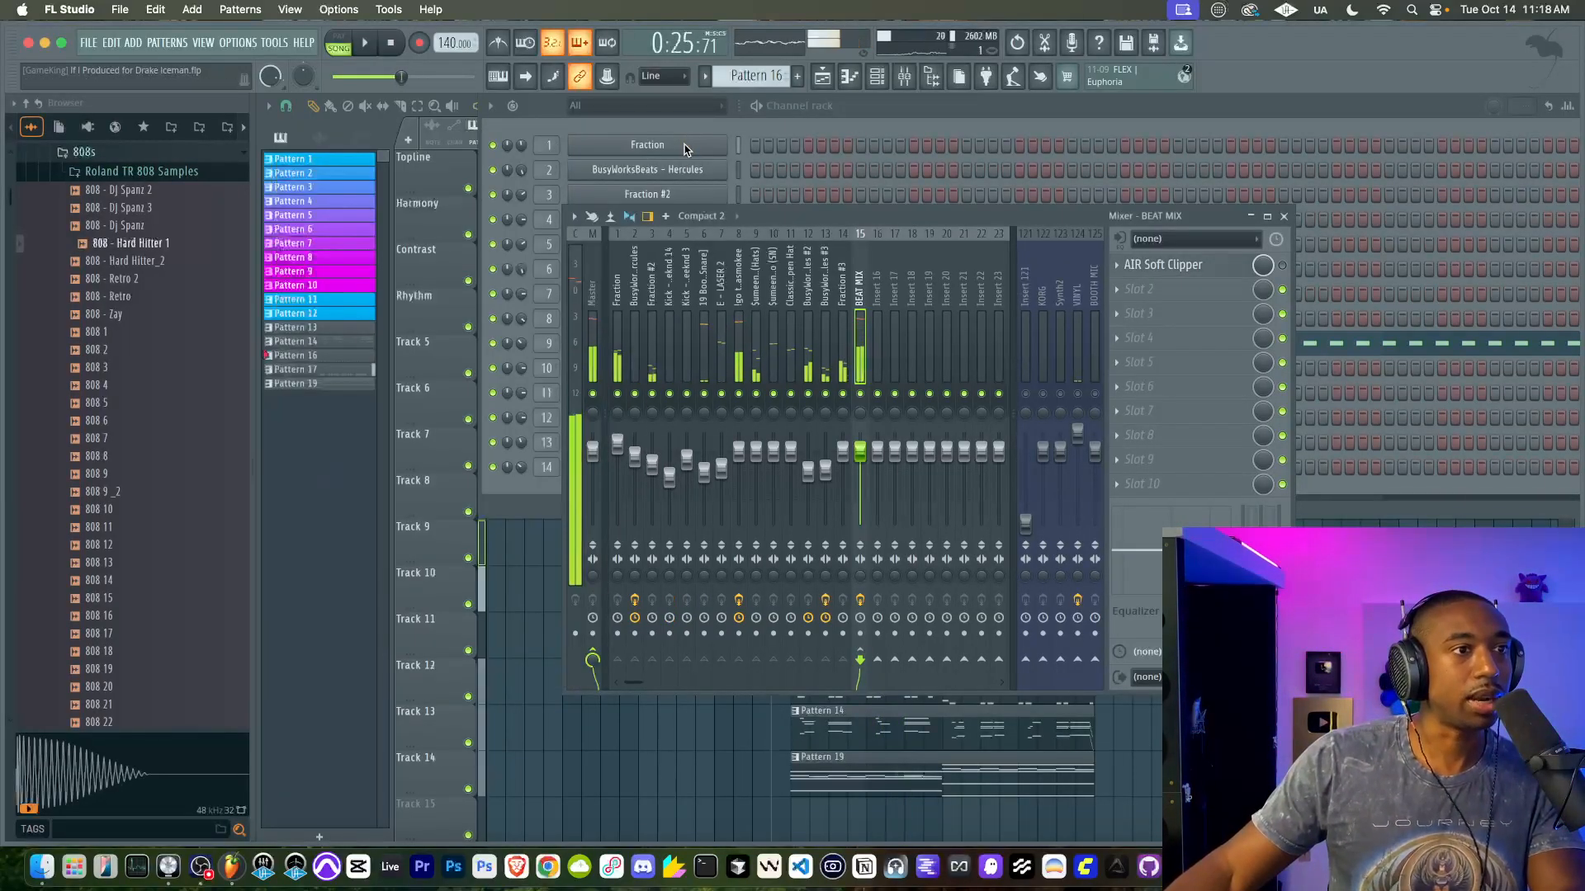
# Step: Play the second section and lower the mixer levels of Fraction #3 and BusyWorksBeats - Hercules #2
pyautogui.press('F5')
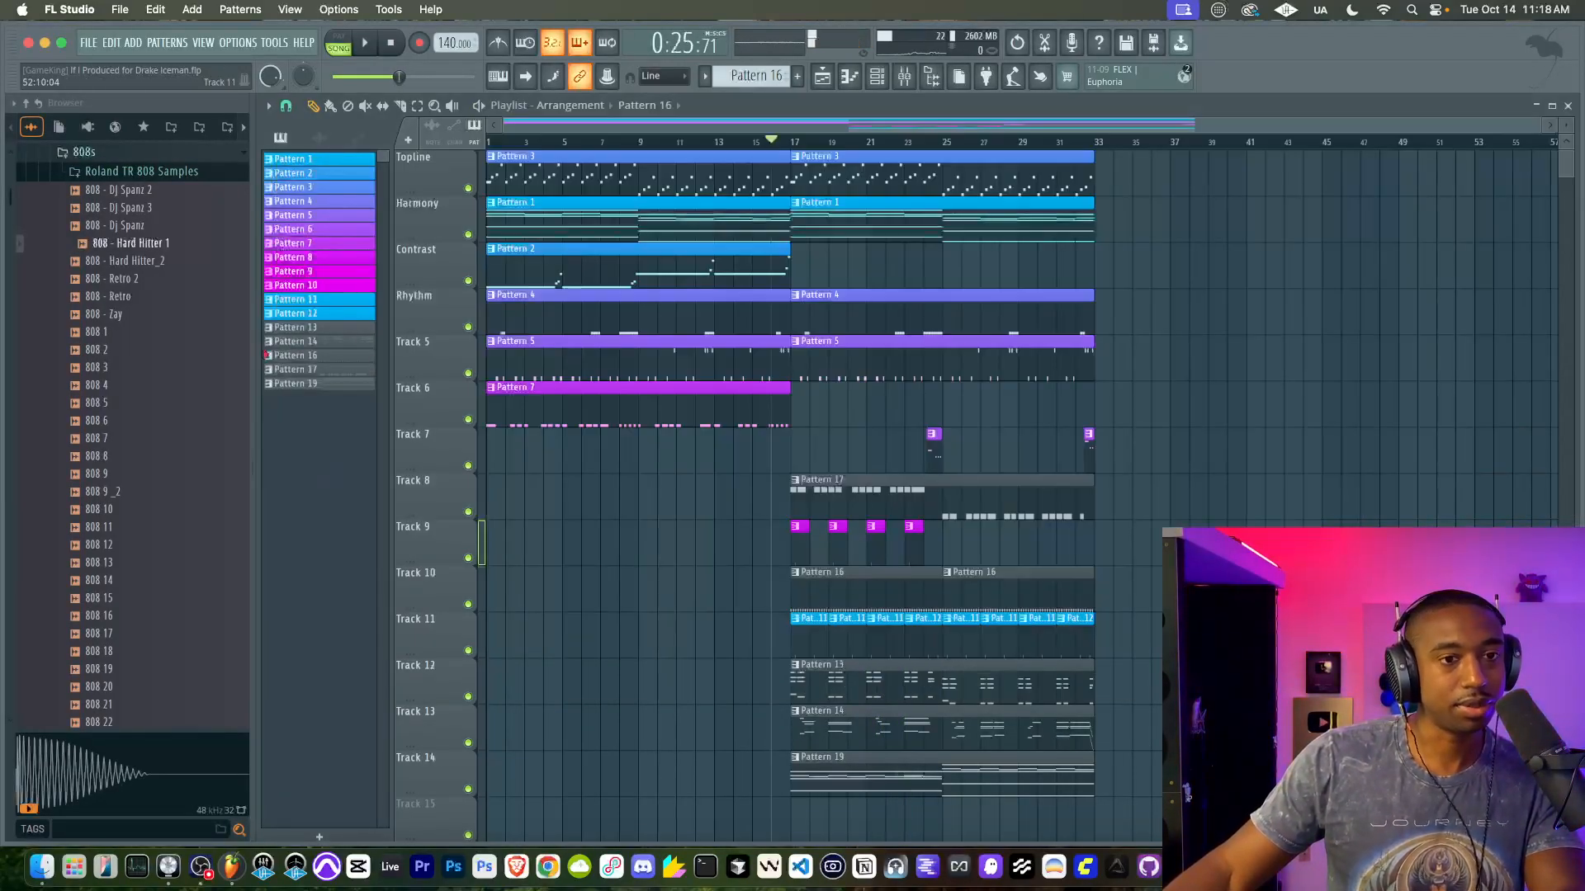
pyautogui.click(905, 78)
pyautogui.press('space')
pyautogui.moveTo(842, 450); pyautogui.dragTo(843, 471)
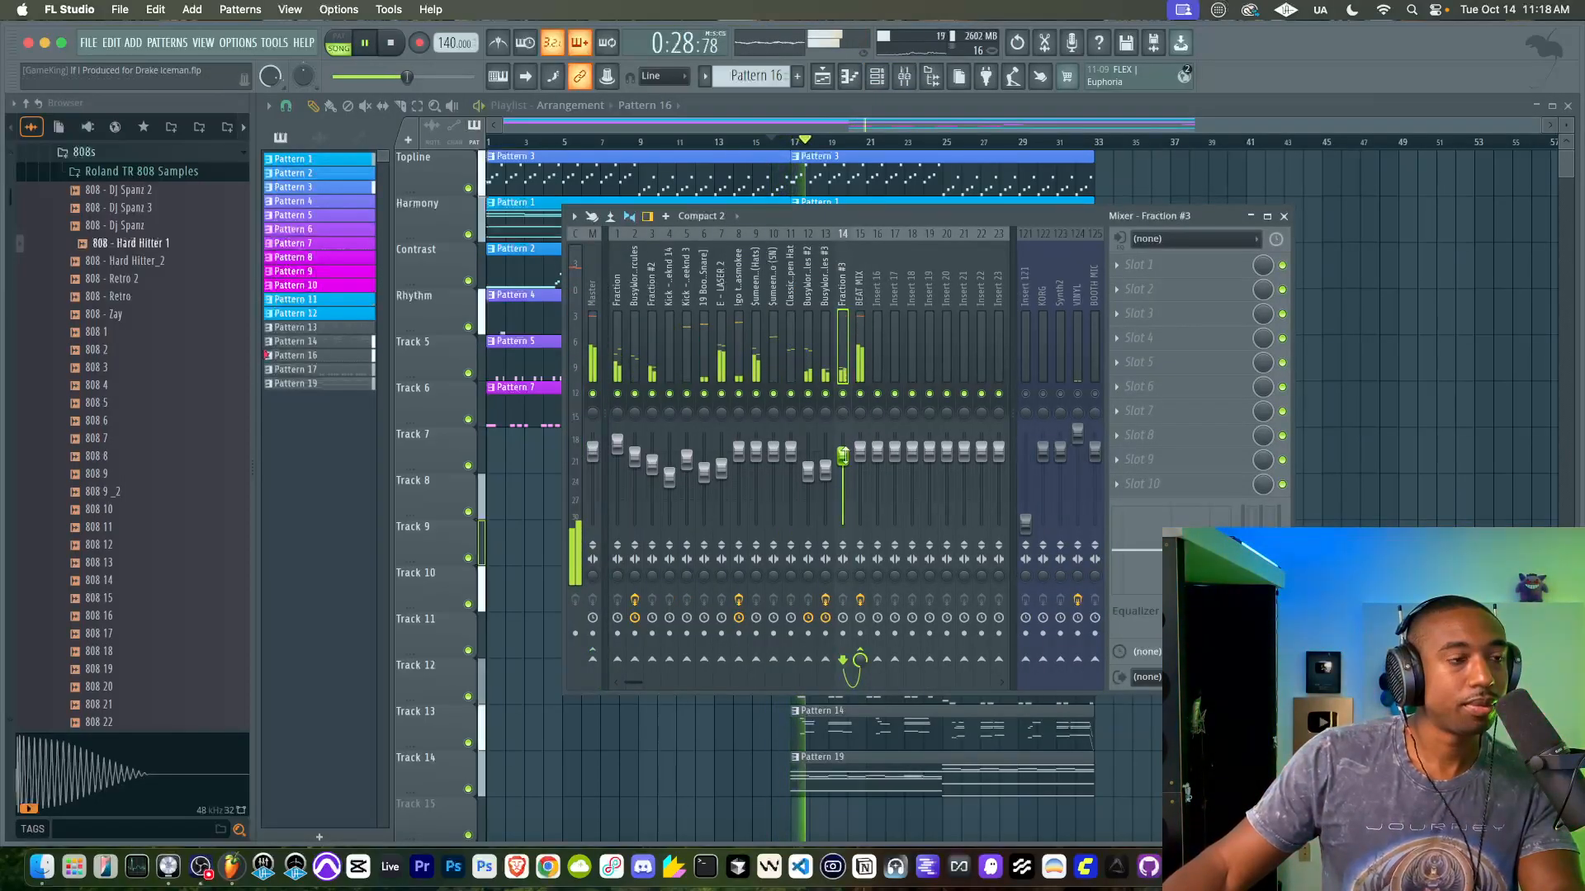
pyautogui.moveTo(808, 470); pyautogui.dragTo(808, 482)
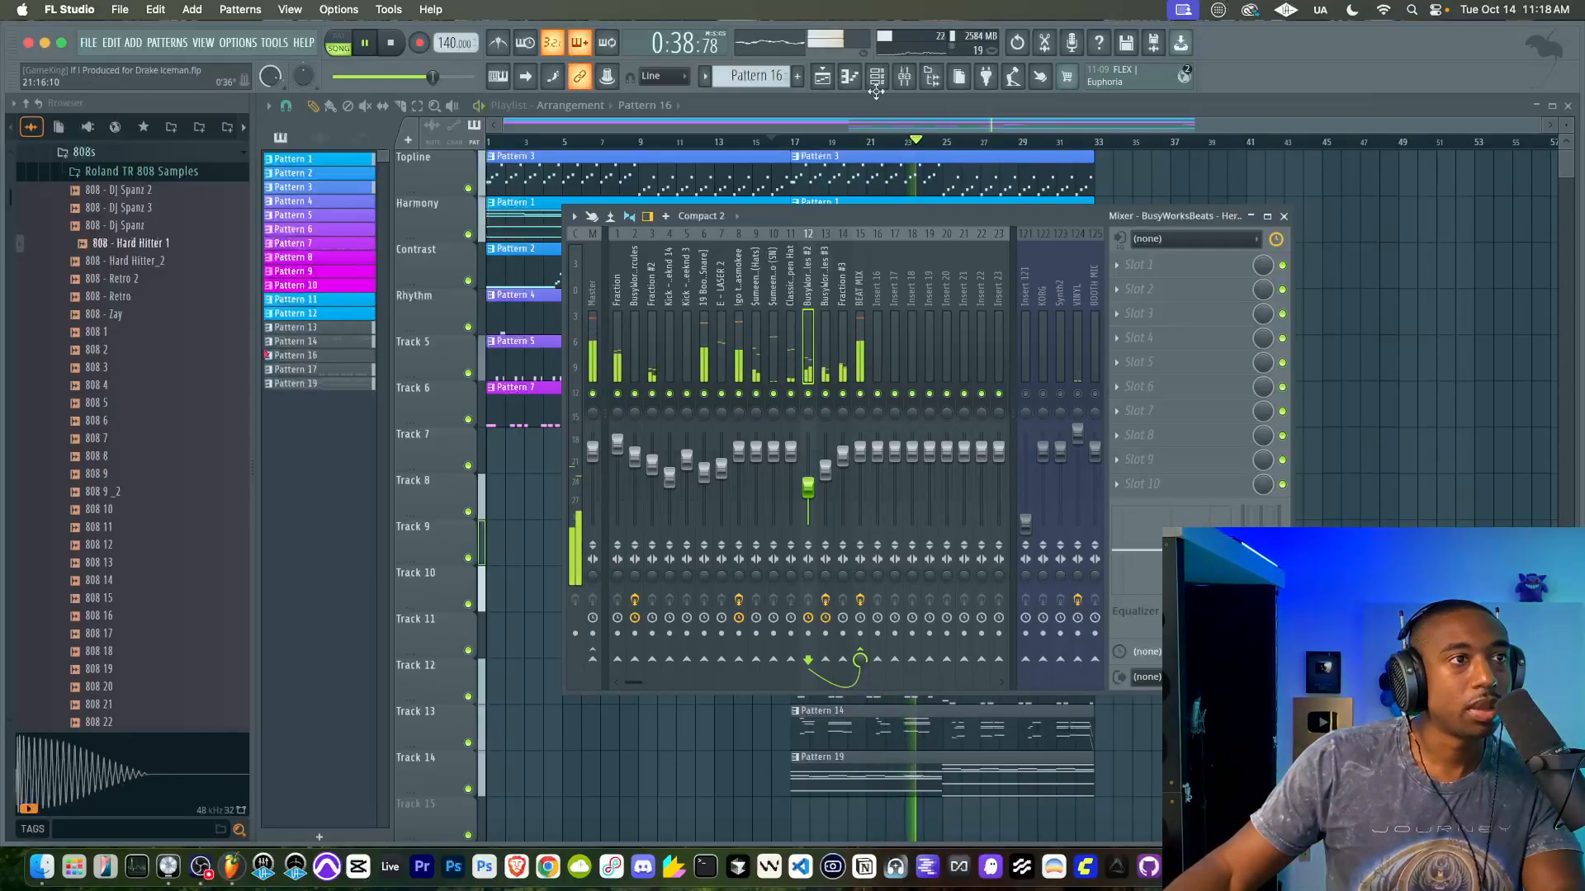
# Step: Turn the echo delay feedback on the $umeenk - Metro HH (Hats) channel back down to zero
pyautogui.press('F6')
pyautogui.click(687, 341)
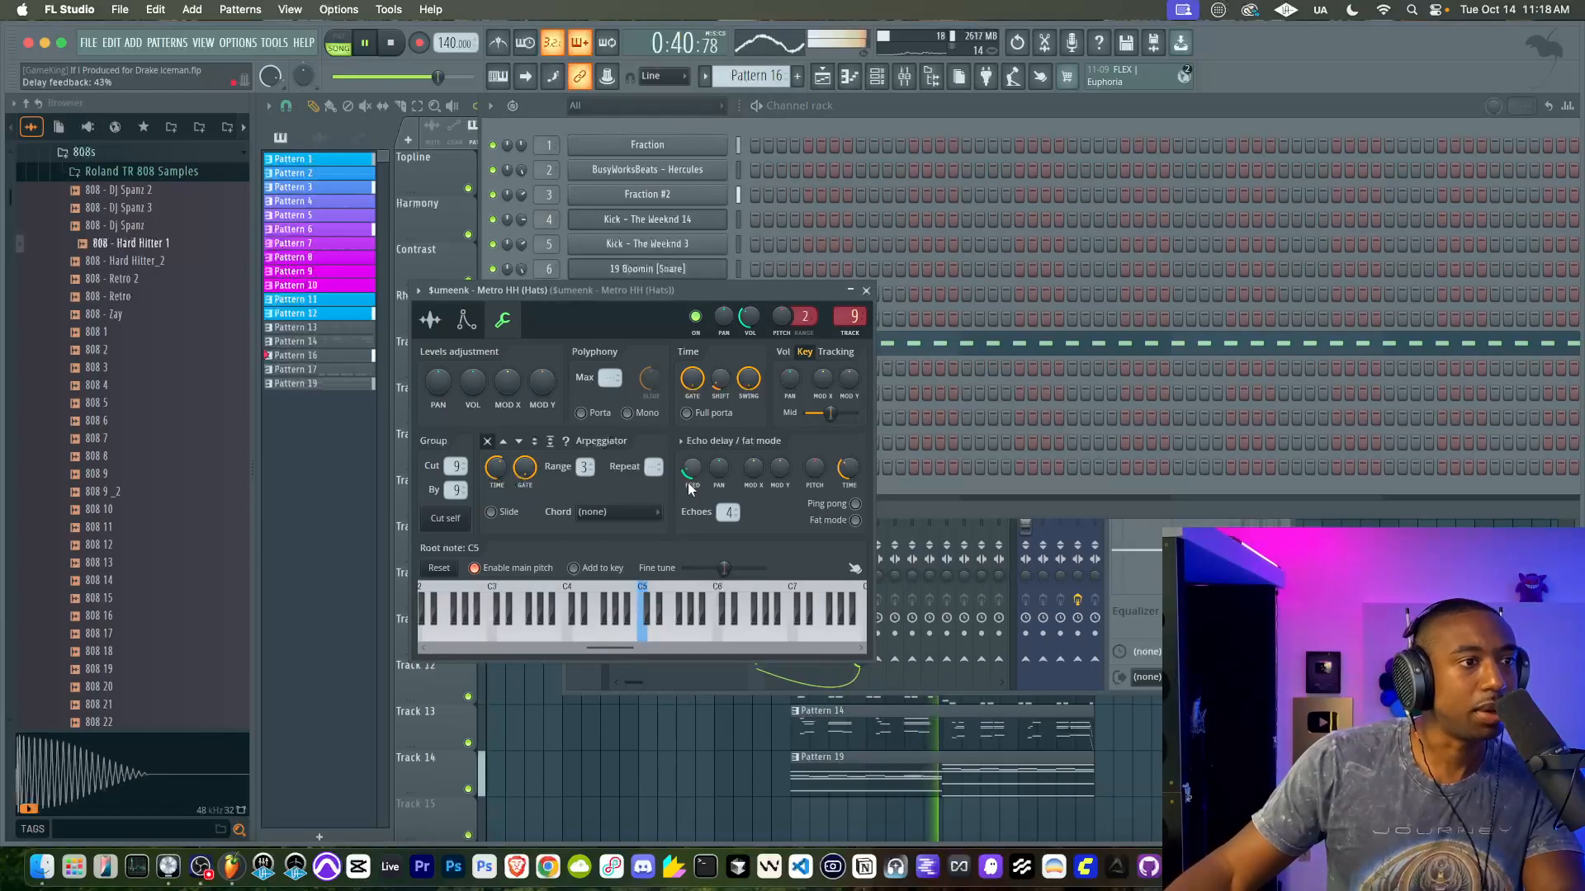
pyautogui.press('F5')
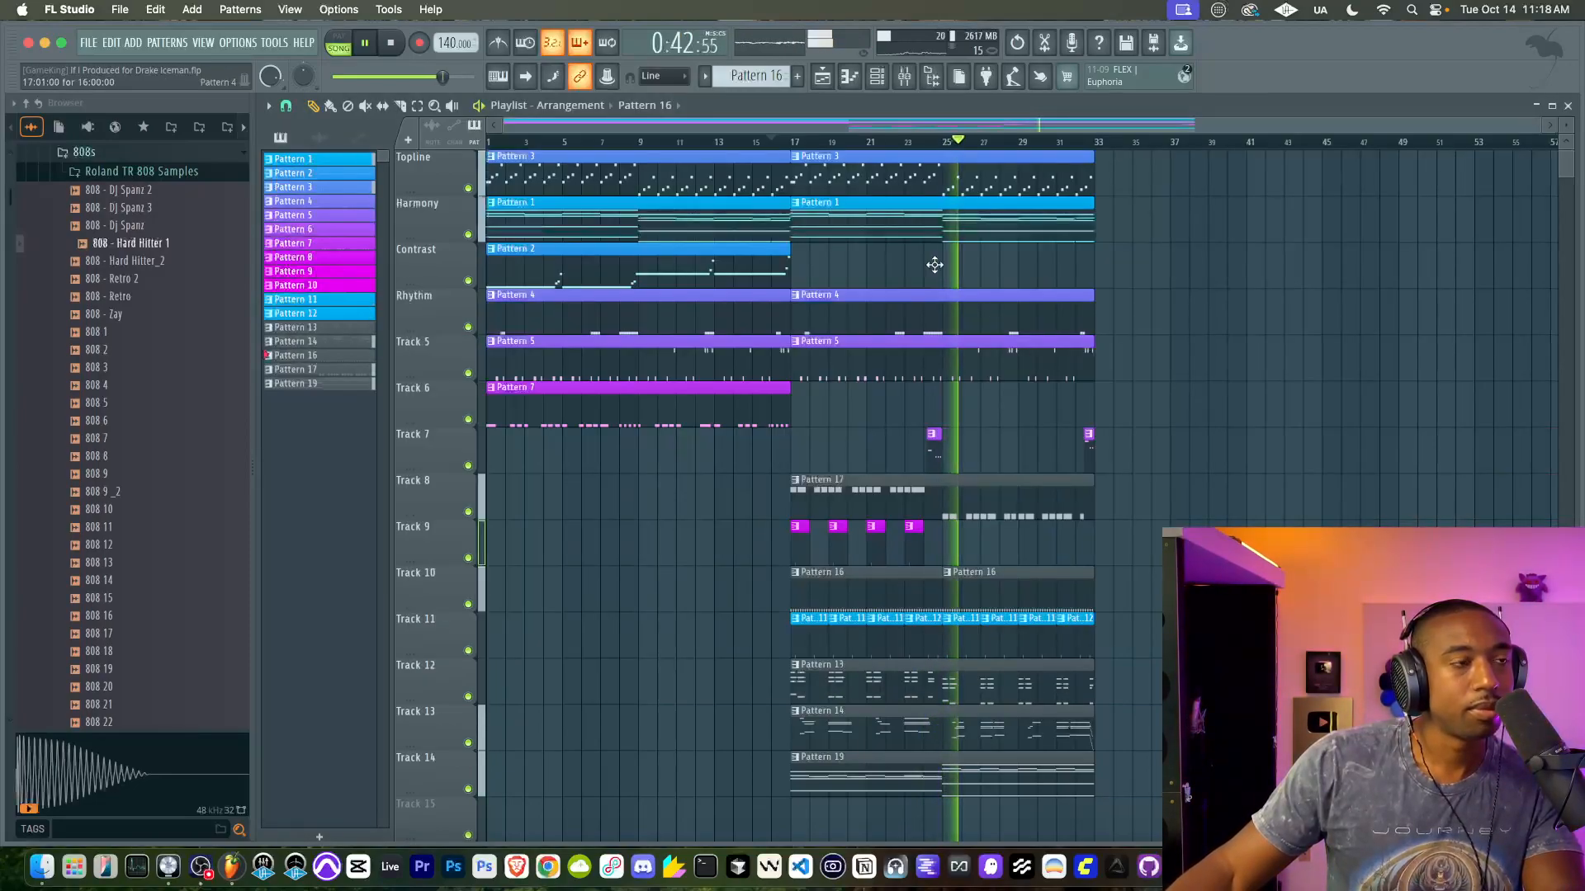
pyautogui.click(877, 80)
pyautogui.click(652, 368)
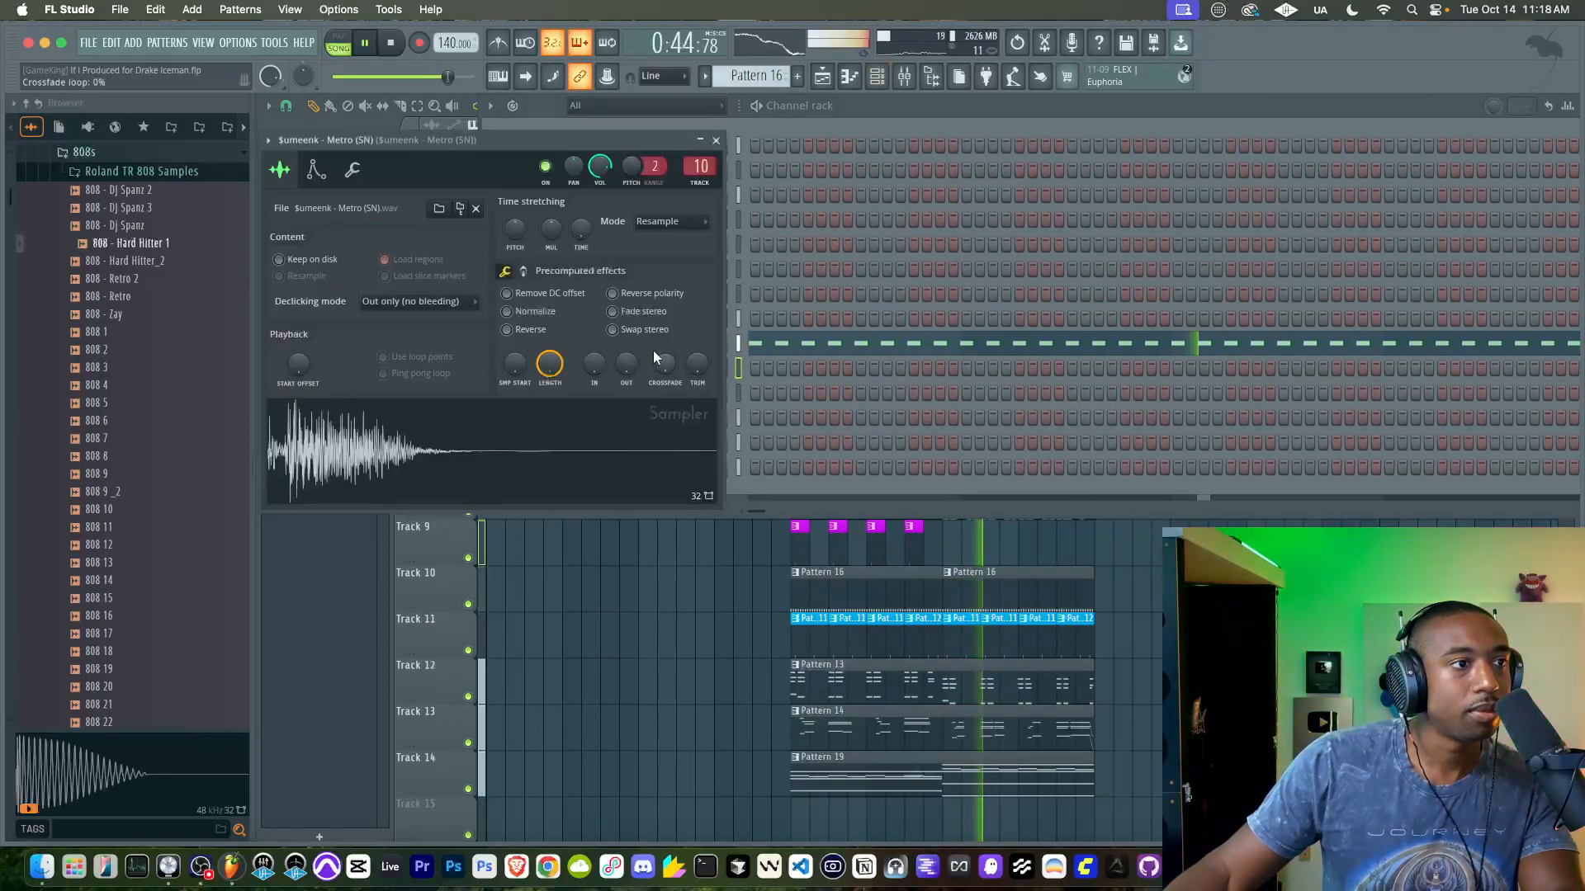
pyautogui.click(701, 167)
pyautogui.click(695, 349)
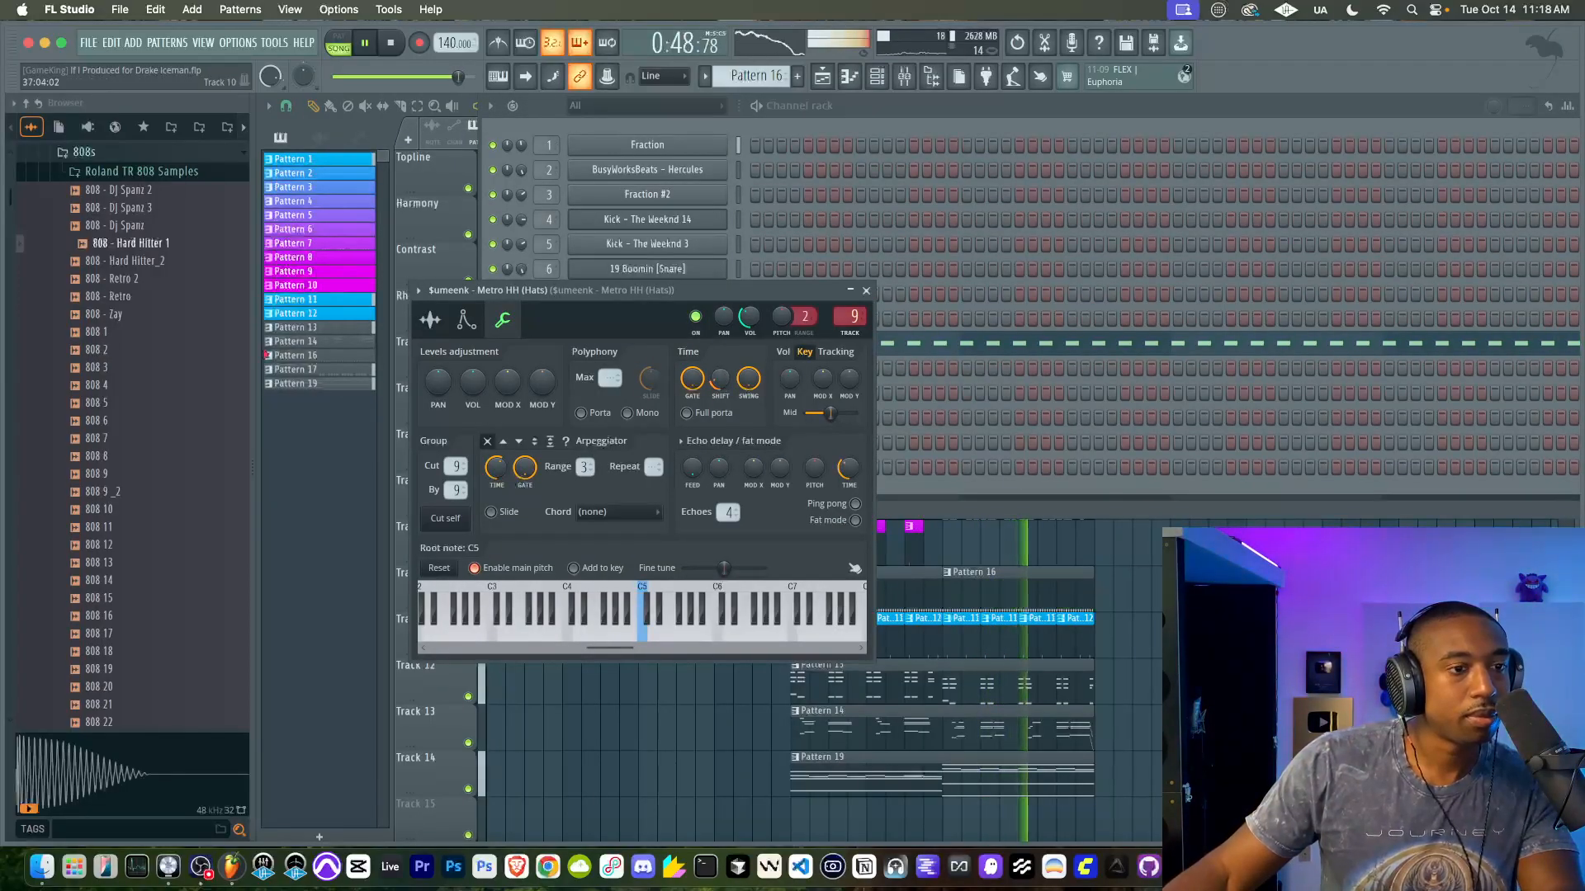
pyautogui.click(878, 77)
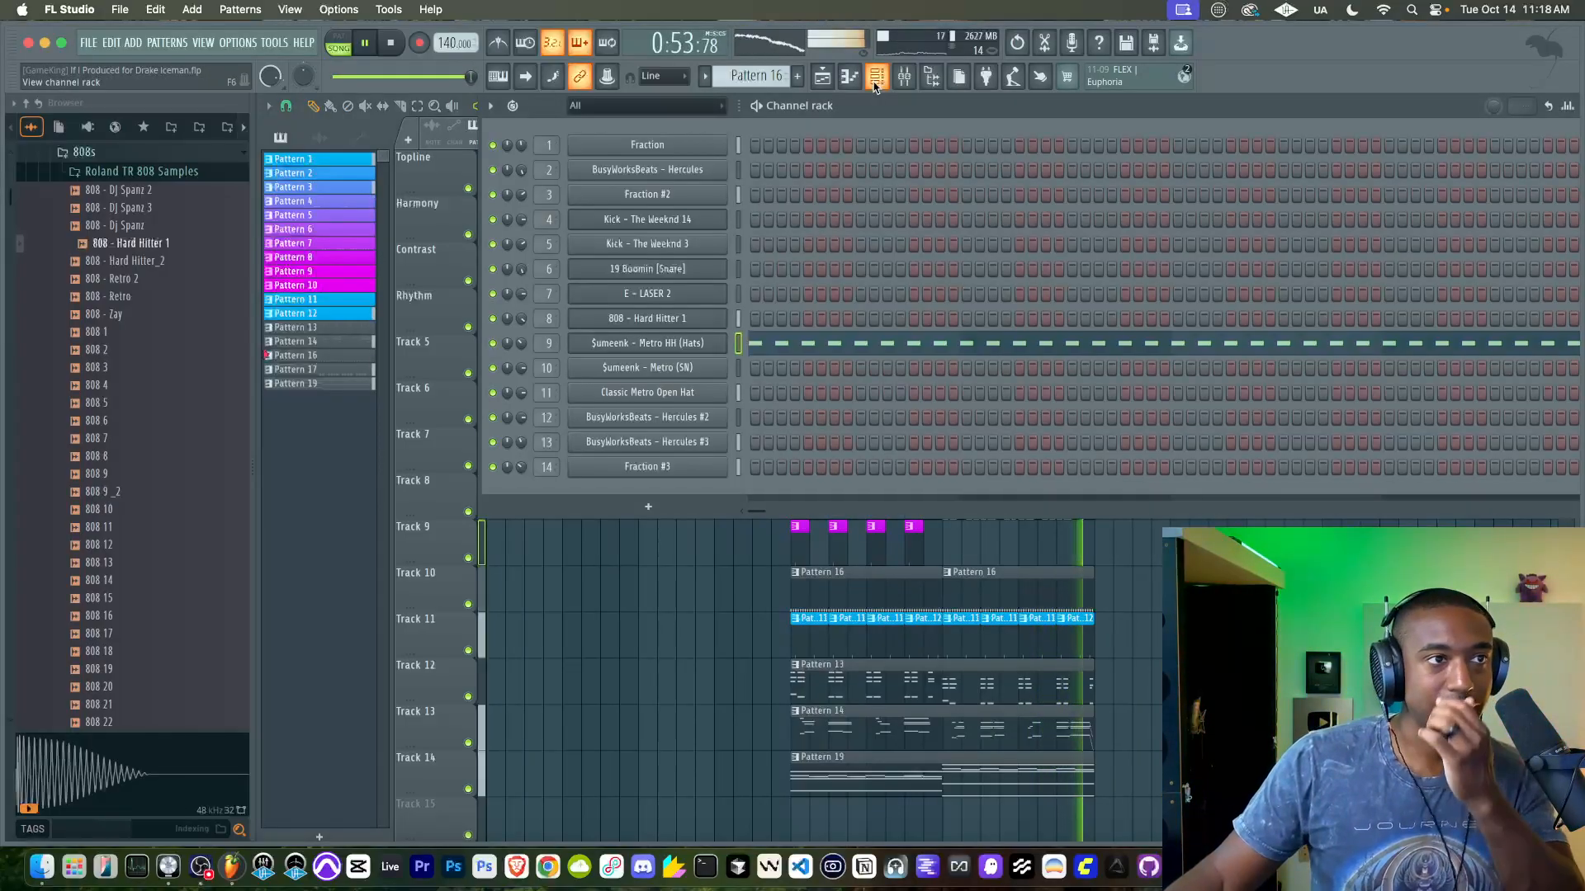
# Step: Check the miscellaneous and time shift settings of the 19 Boomin [Snare] and $umeenk - Metro (SN) channels while the second section plays
pyautogui.click(875, 77)
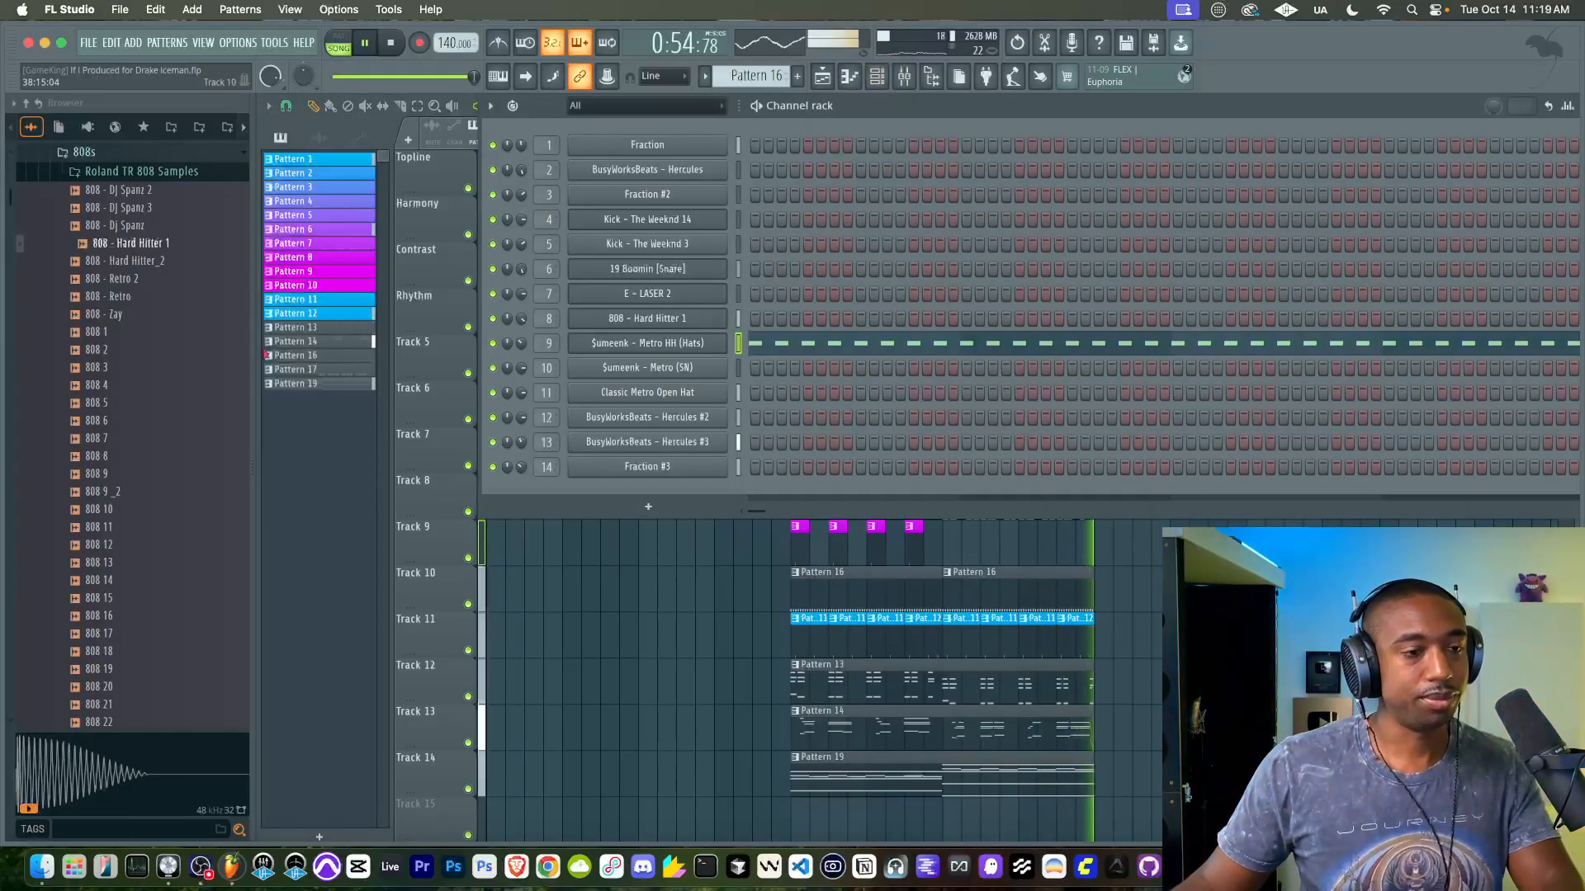
pyautogui.click(876, 77)
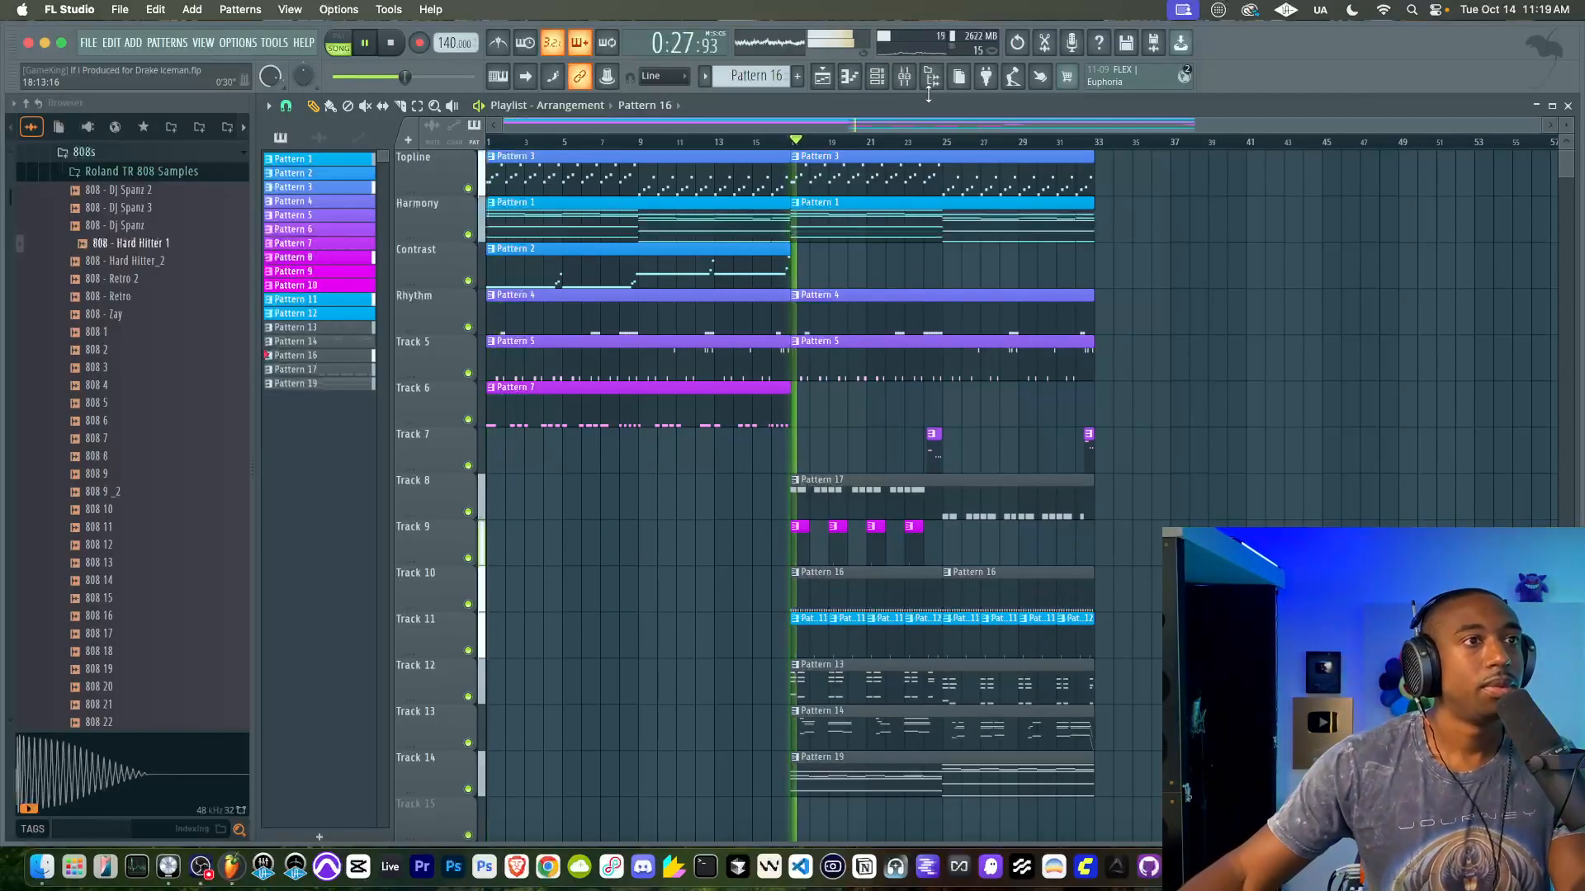
pyautogui.click(876, 78)
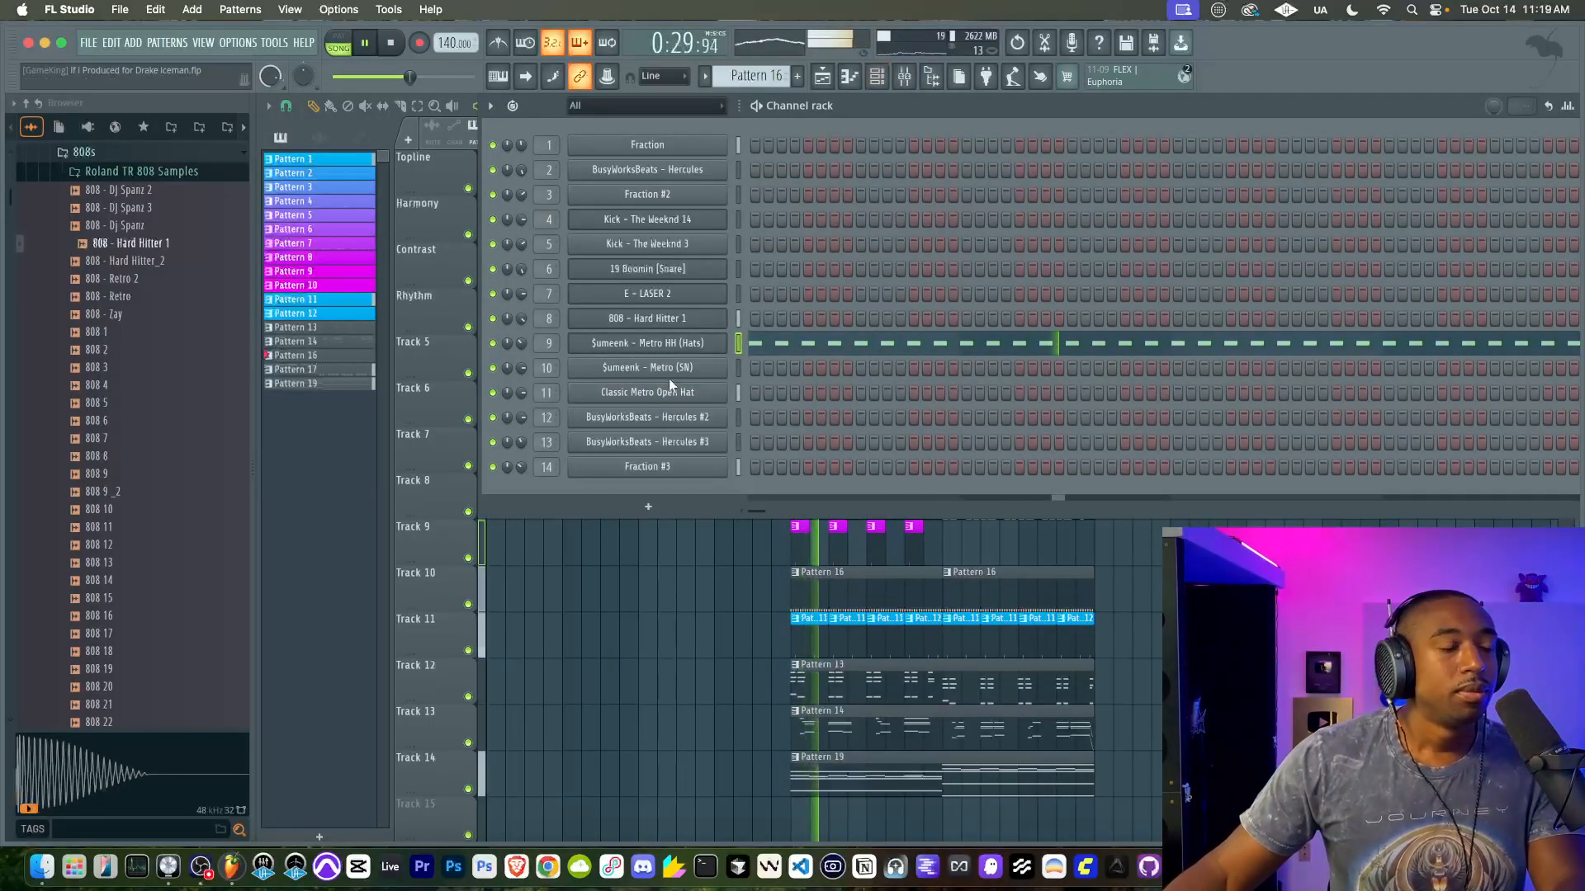
pyautogui.click(670, 270)
pyautogui.click(439, 256)
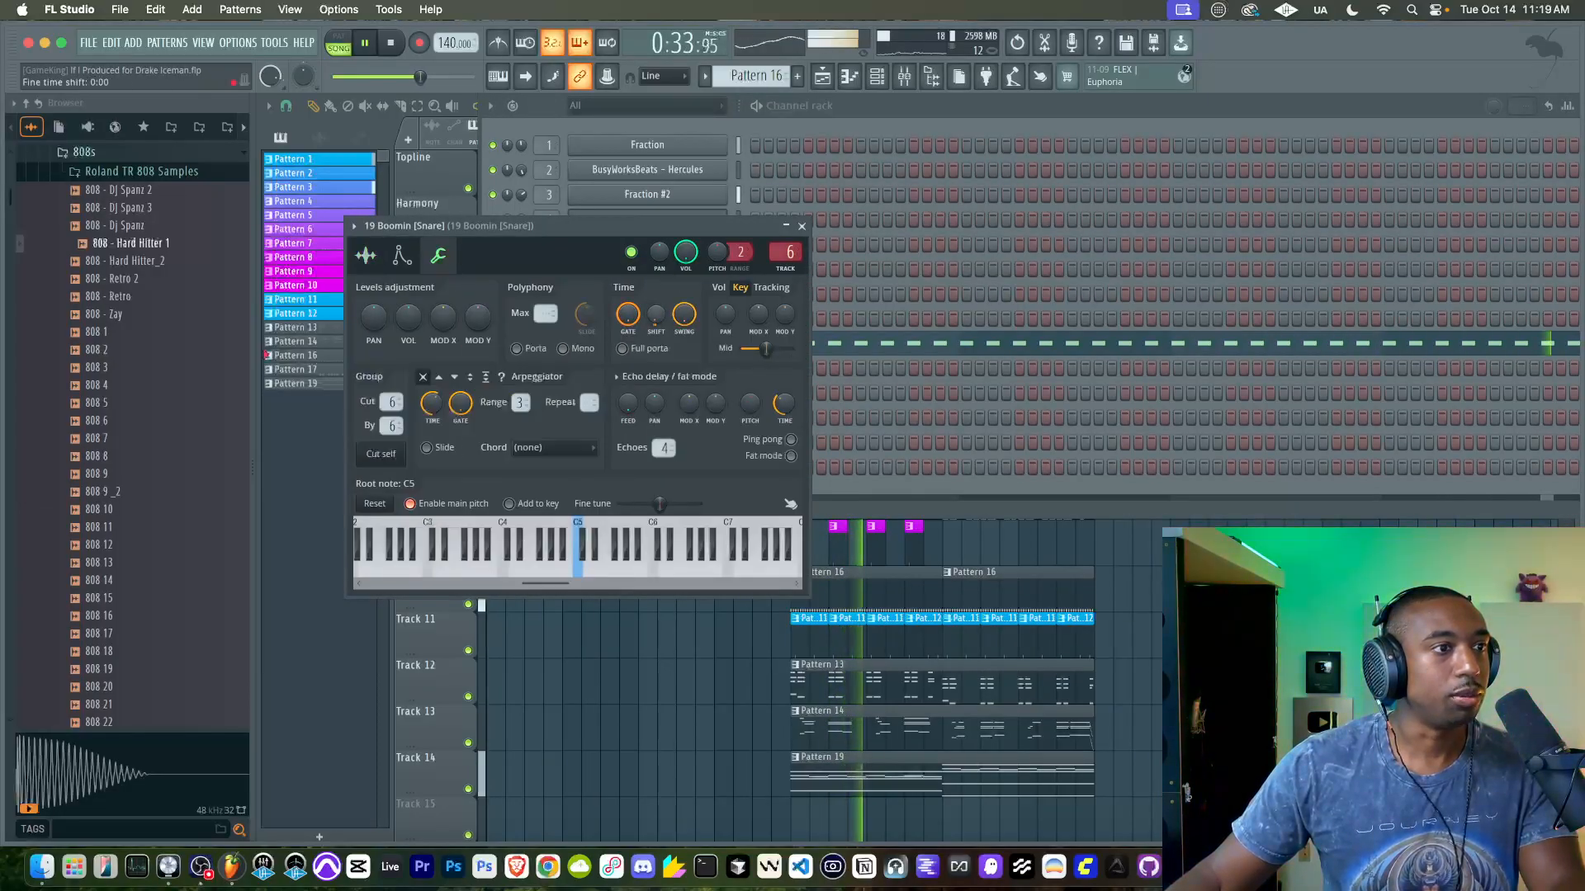
pyautogui.click(803, 228)
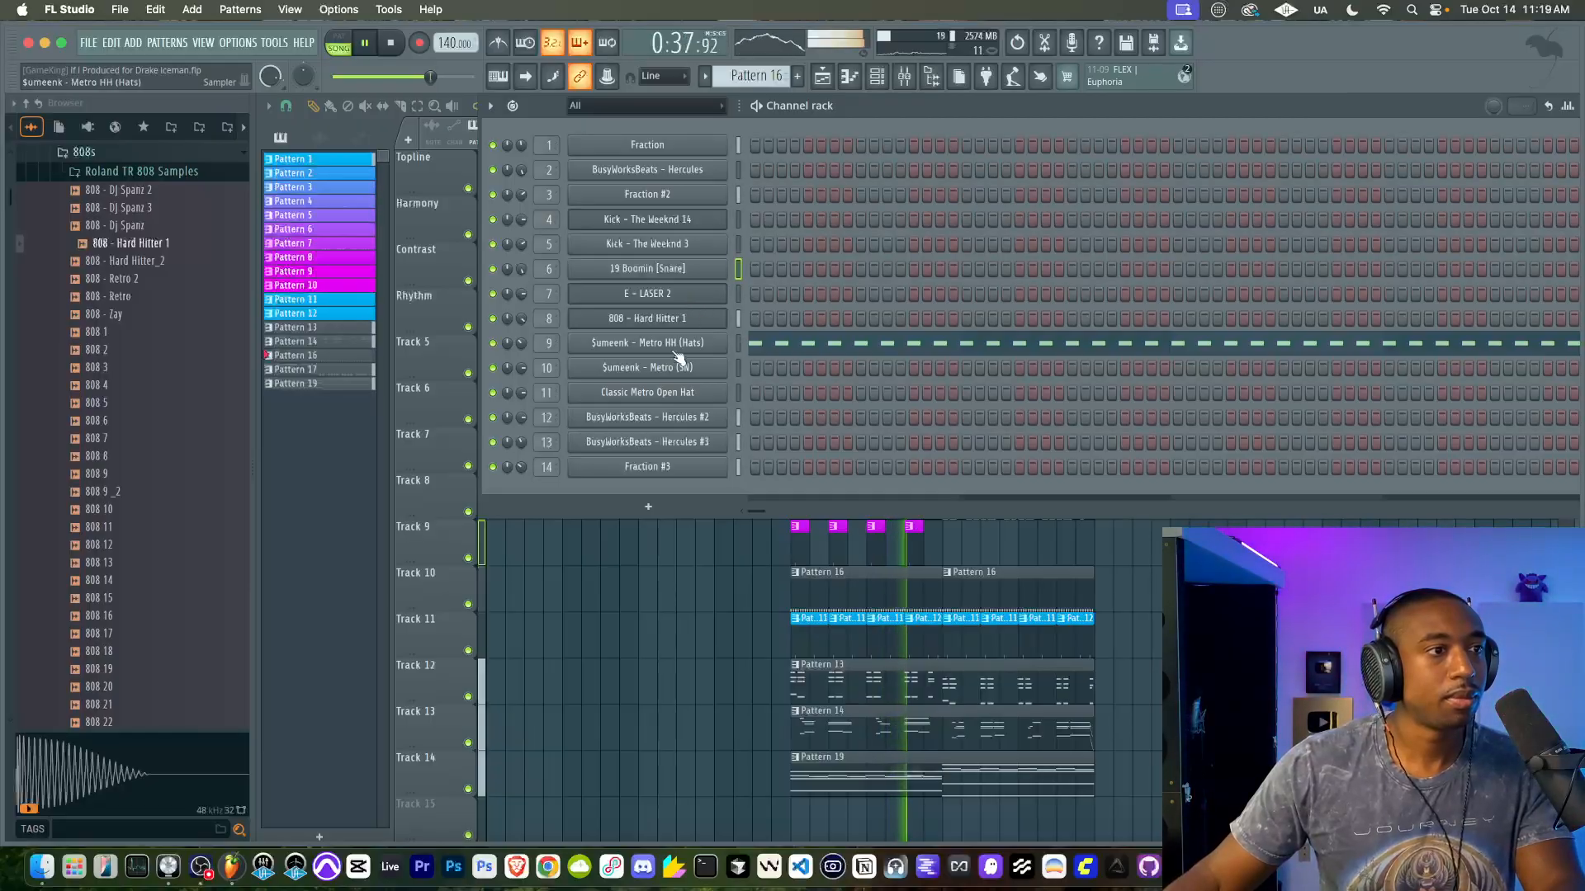
pyautogui.click(672, 373)
pyautogui.click(353, 170)
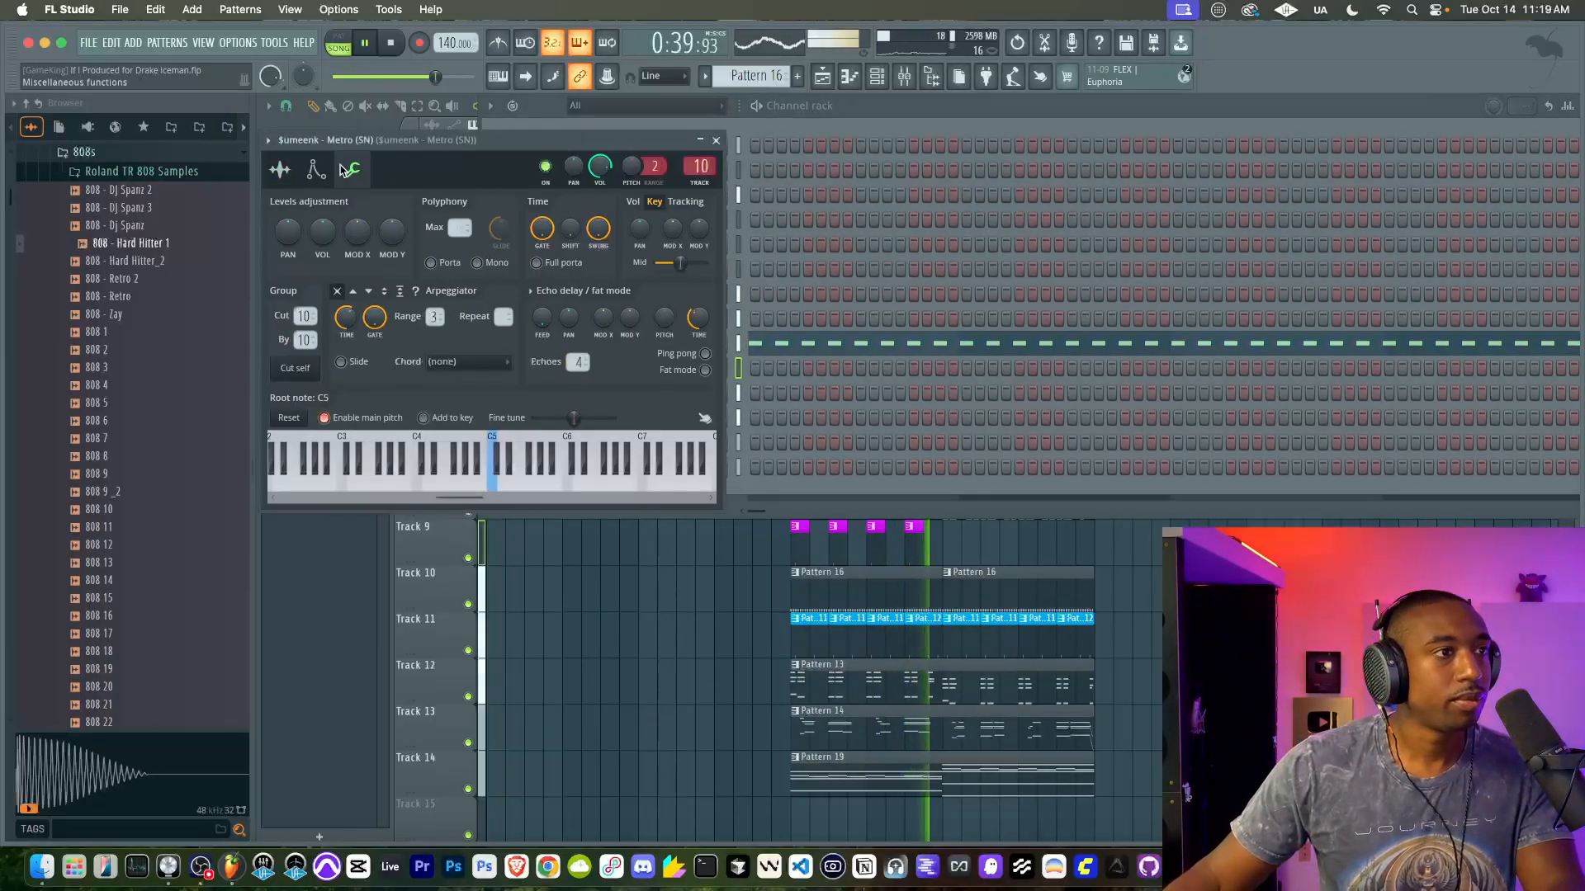
pyautogui.click(715, 140)
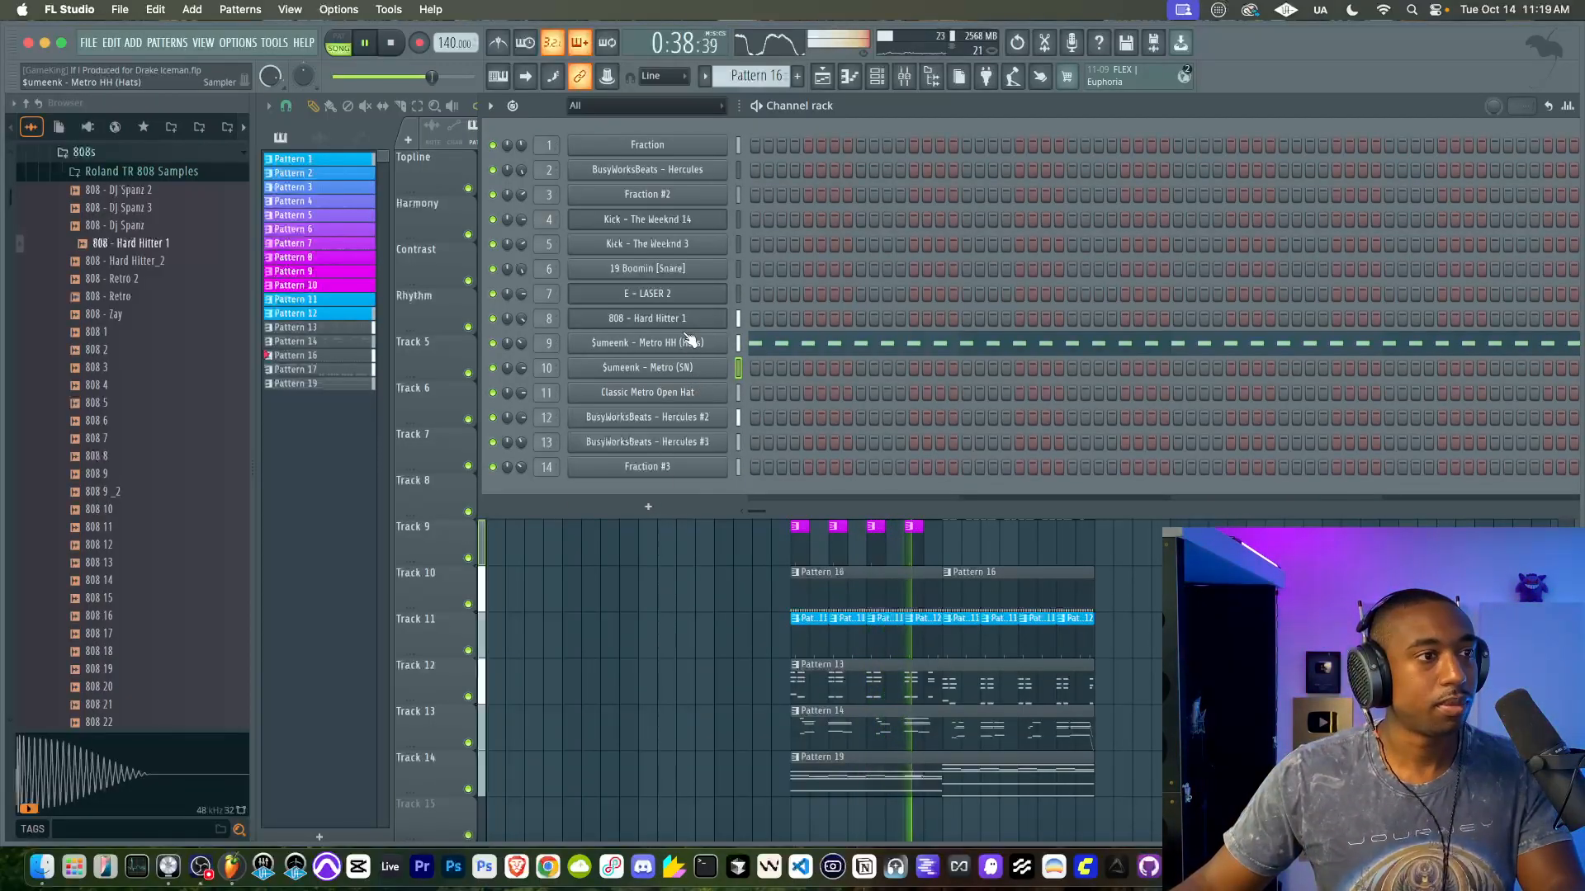
# Step: Return to the playlist arrangement and save the project
pyautogui.click(648, 545)
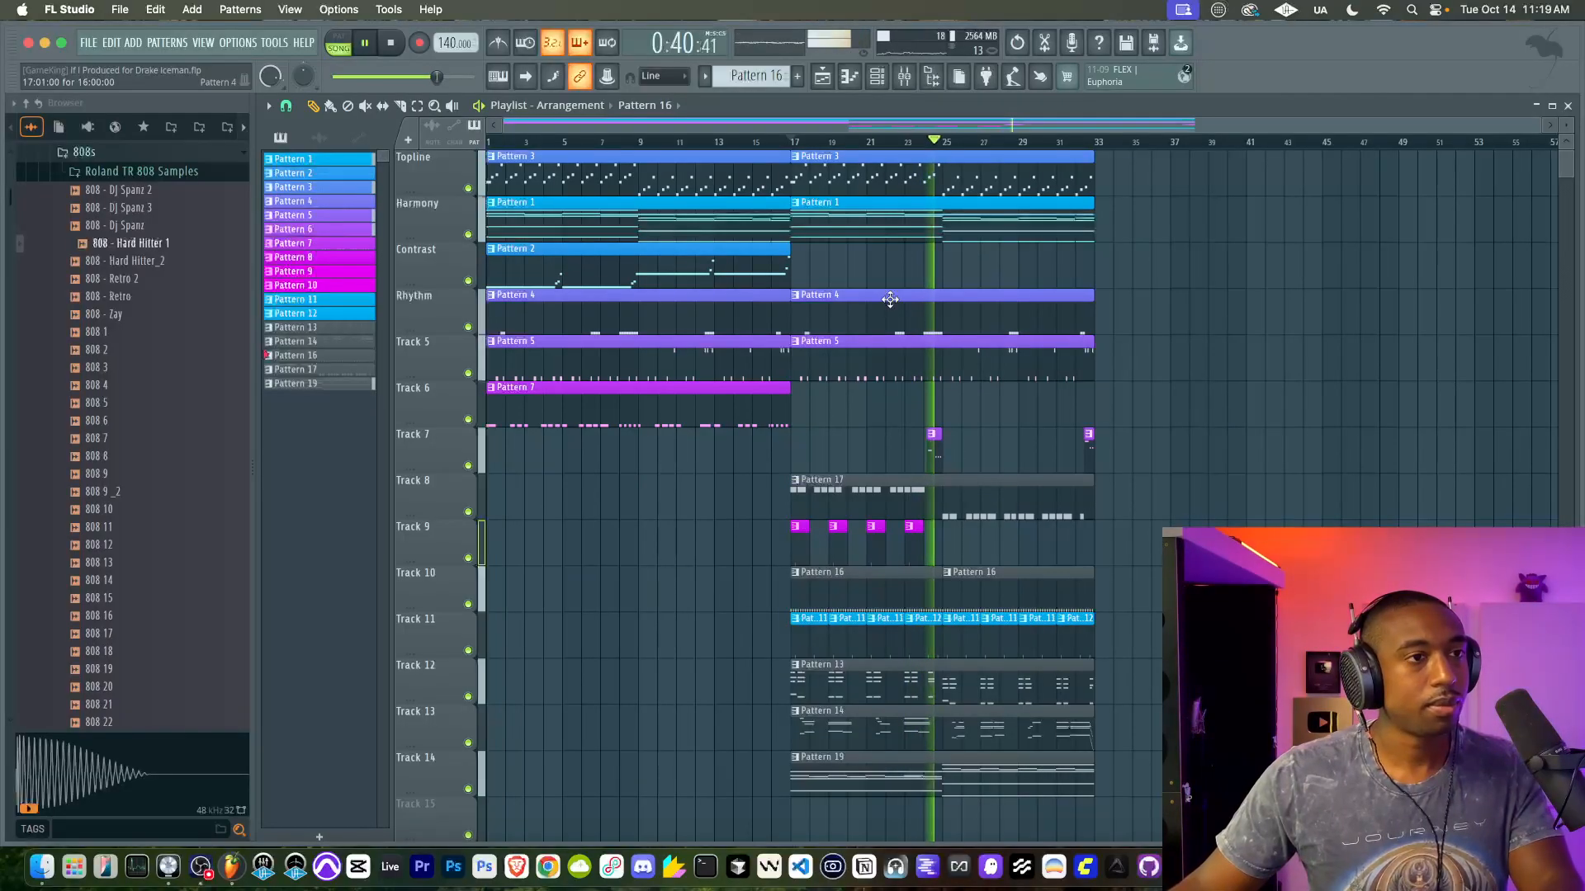
pyautogui.scroll(-5, 890, 300)
pyautogui.scroll(5, 884, 159)
pyautogui.press('super+s')
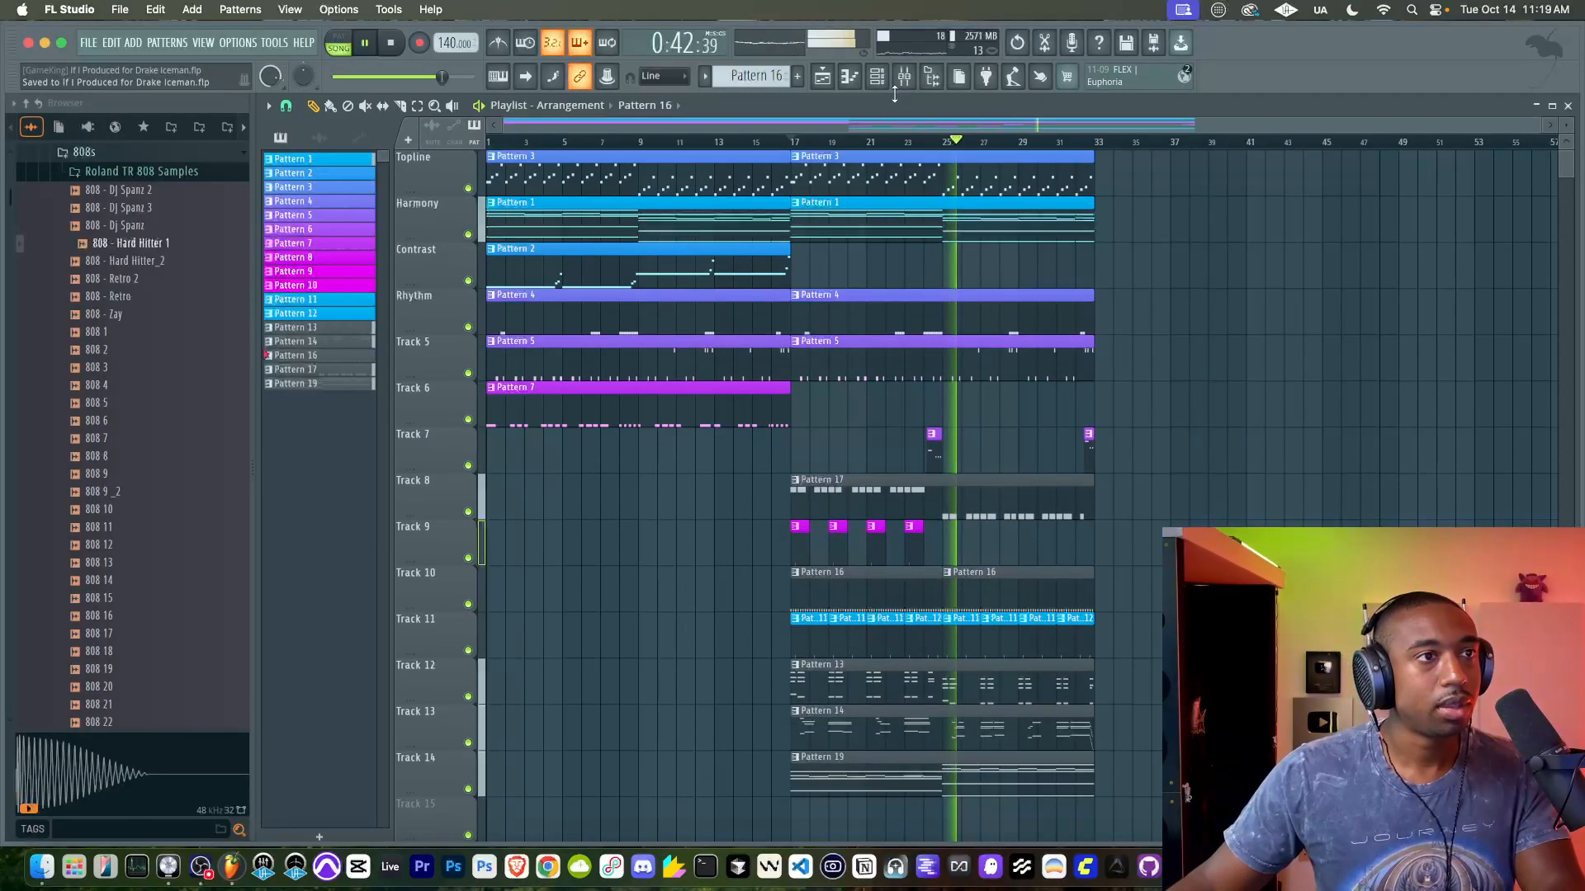
# Step: Delete the second Pattern 3 clip from the Topline track and play the arrangement from bar 17
pyautogui.click(876, 76)
pyautogui.click(755, 551)
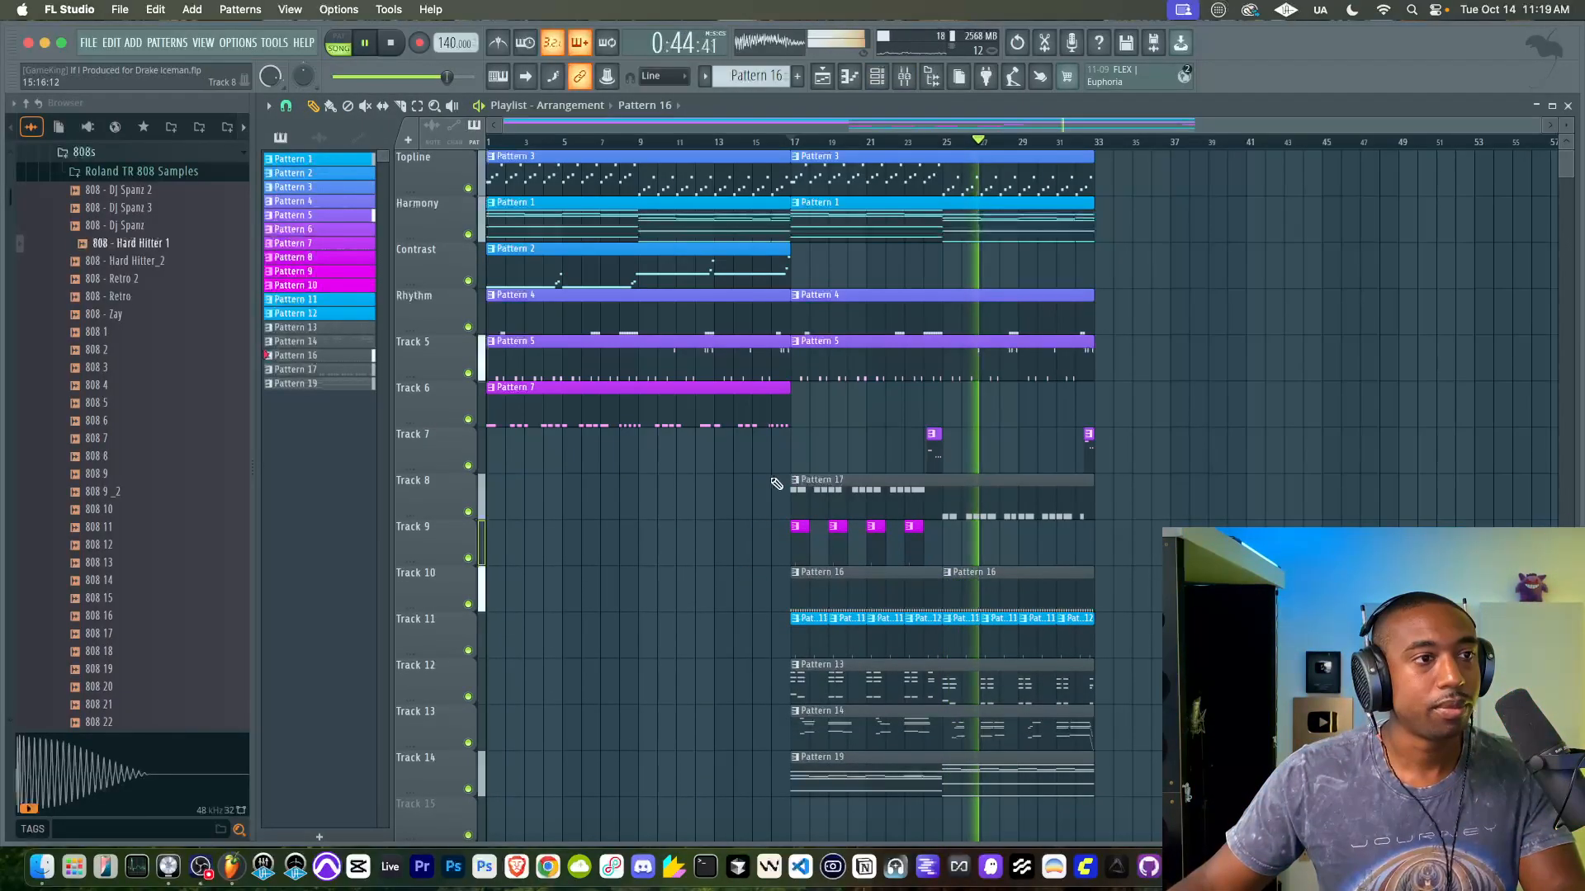
pyautogui.rightClick(813, 165)
pyautogui.click(796, 142)
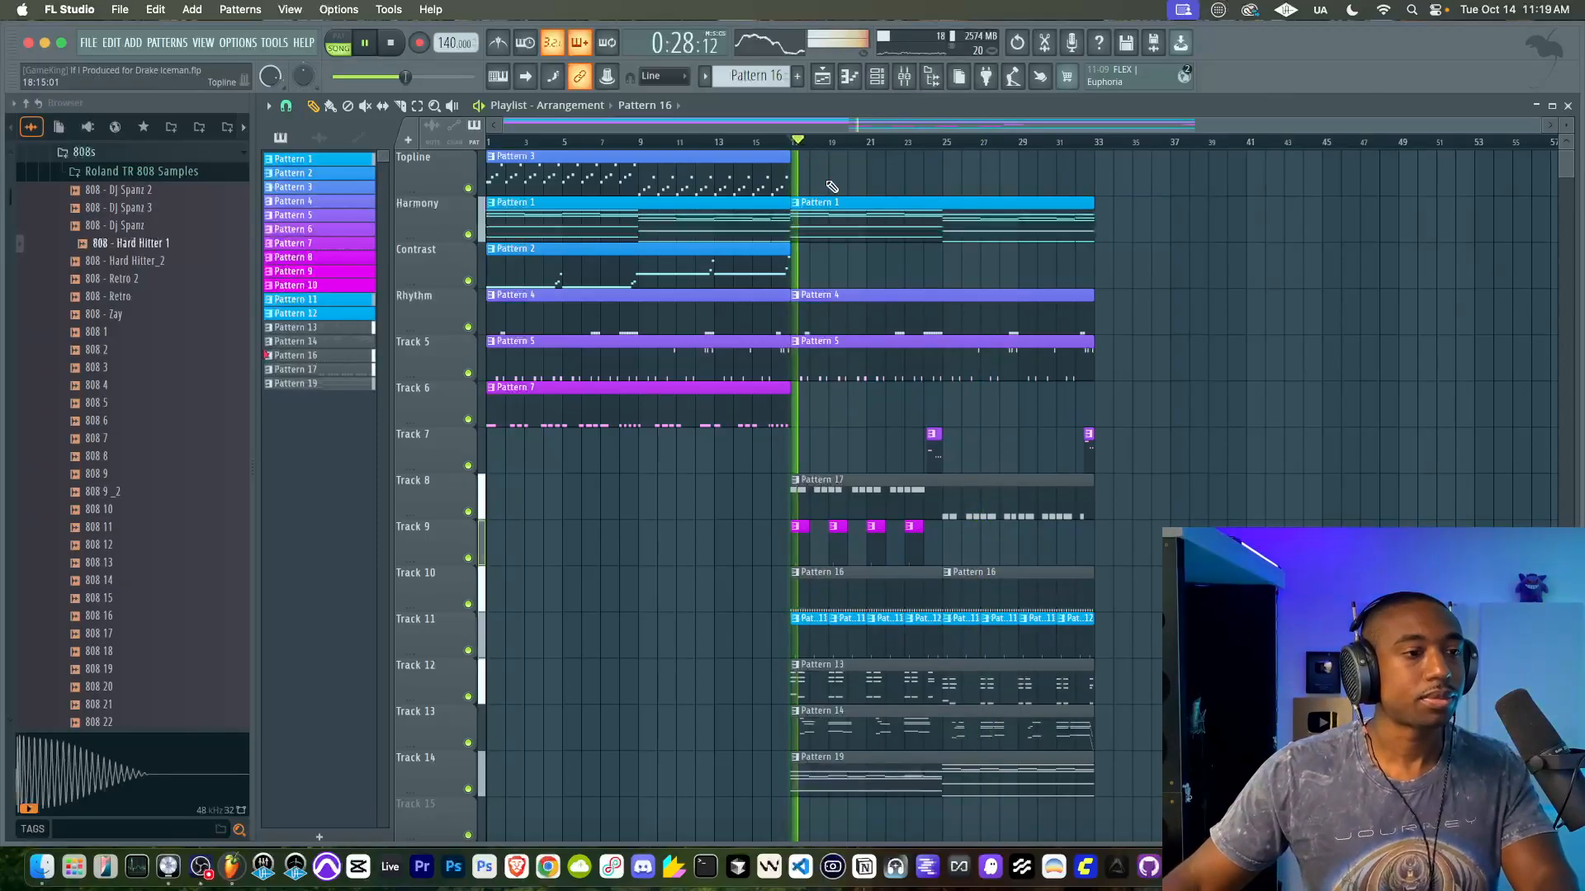
# Step: Create the empty Pattern 20 and add a new Fraction instrument channel
pyautogui.click(876, 76)
pyautogui.moveTo(754, 76); pyautogui.dragTo(754, 54)
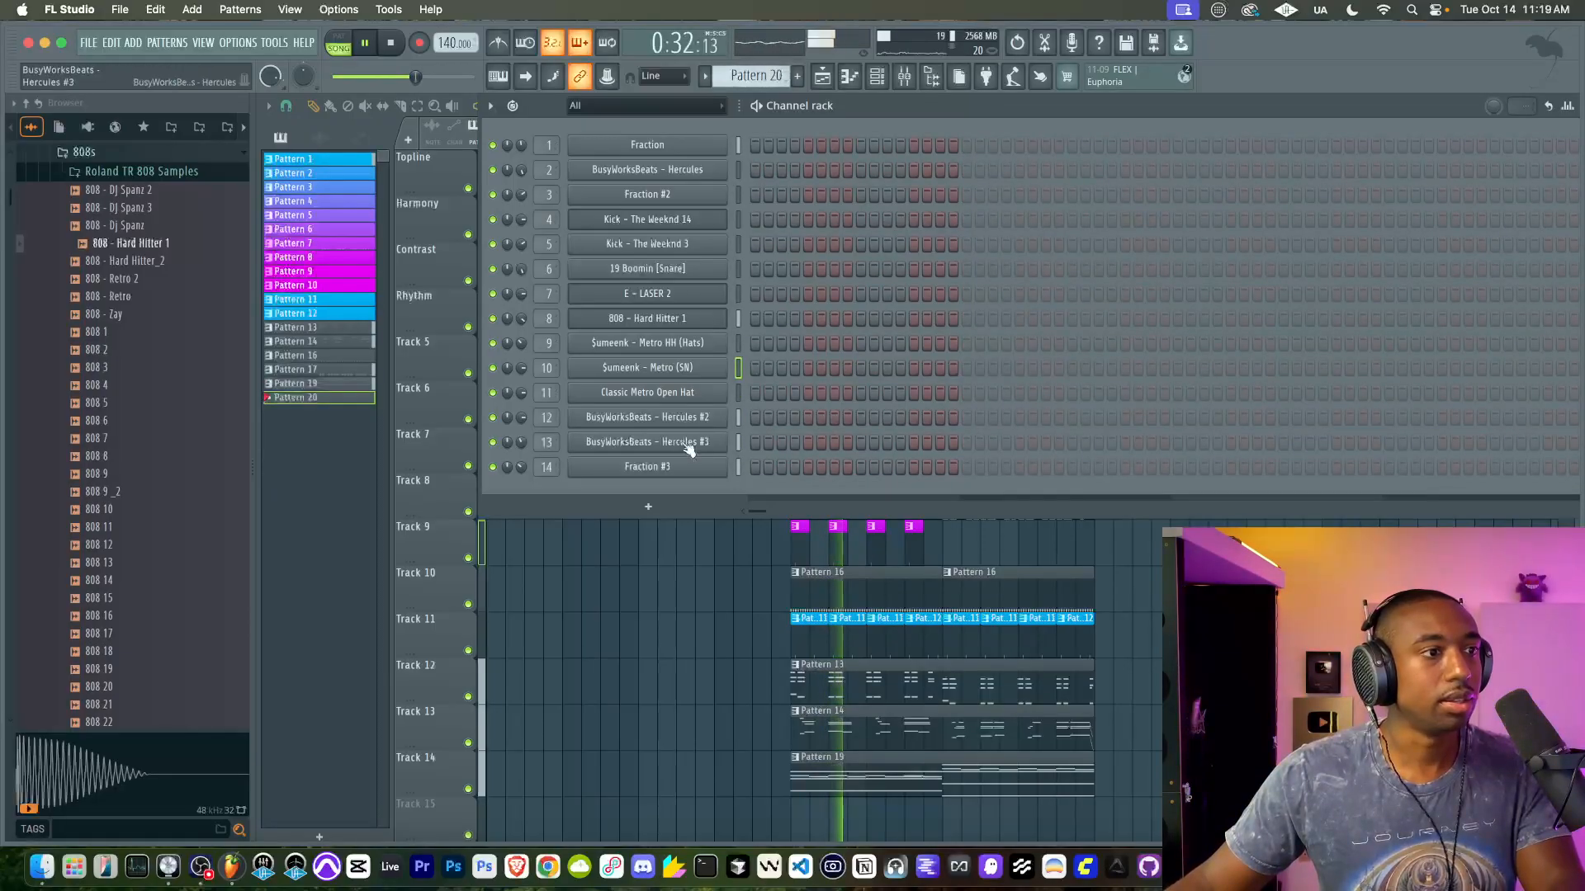
pyautogui.click(660, 509)
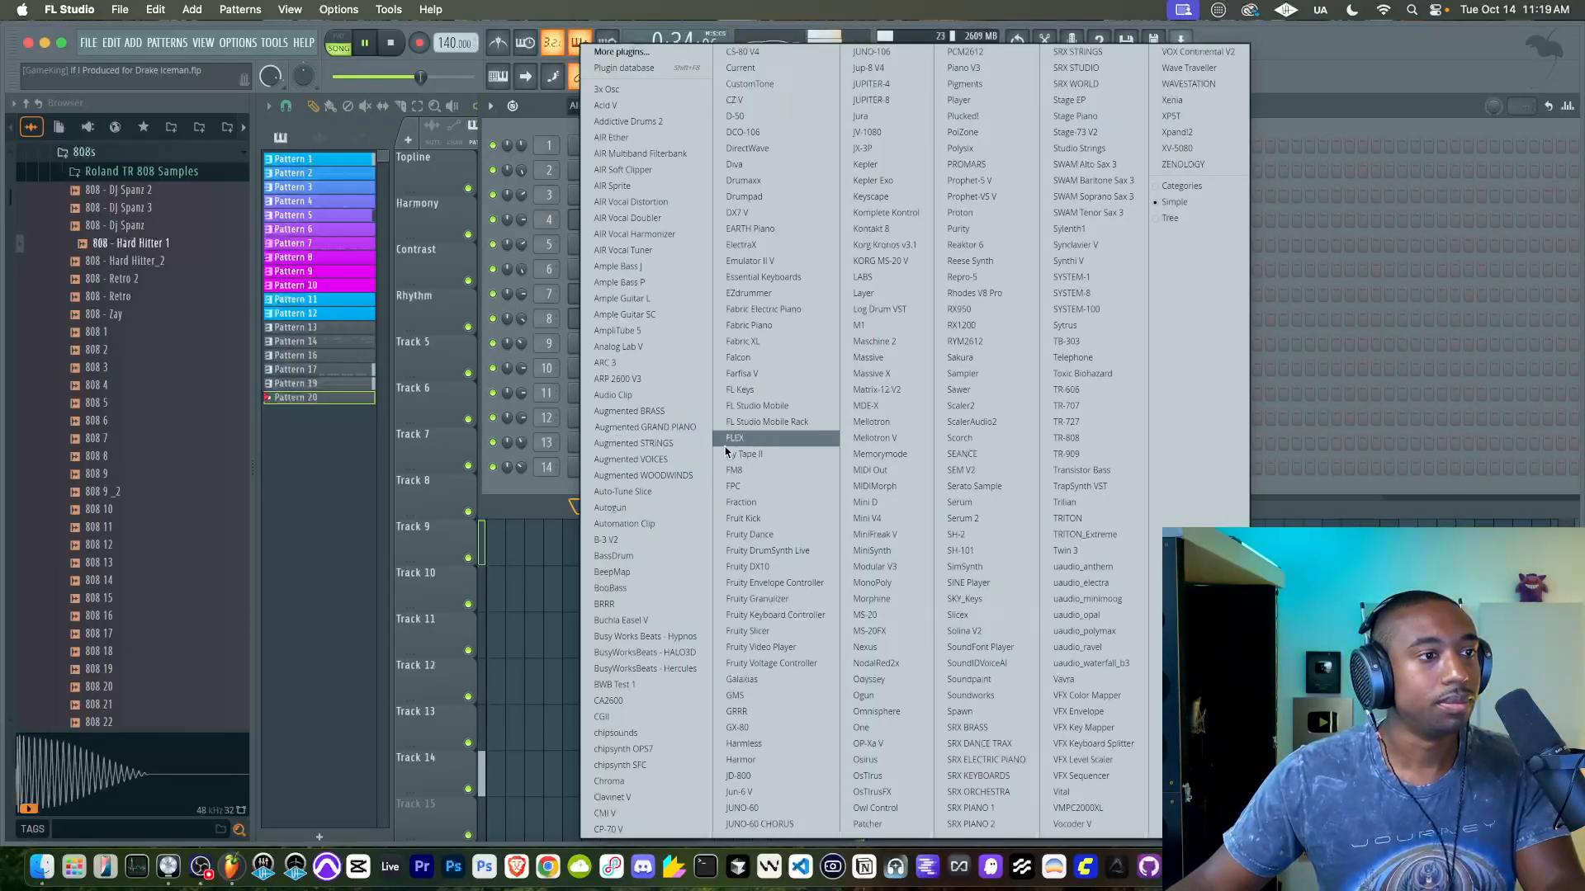
pyautogui.click(755, 503)
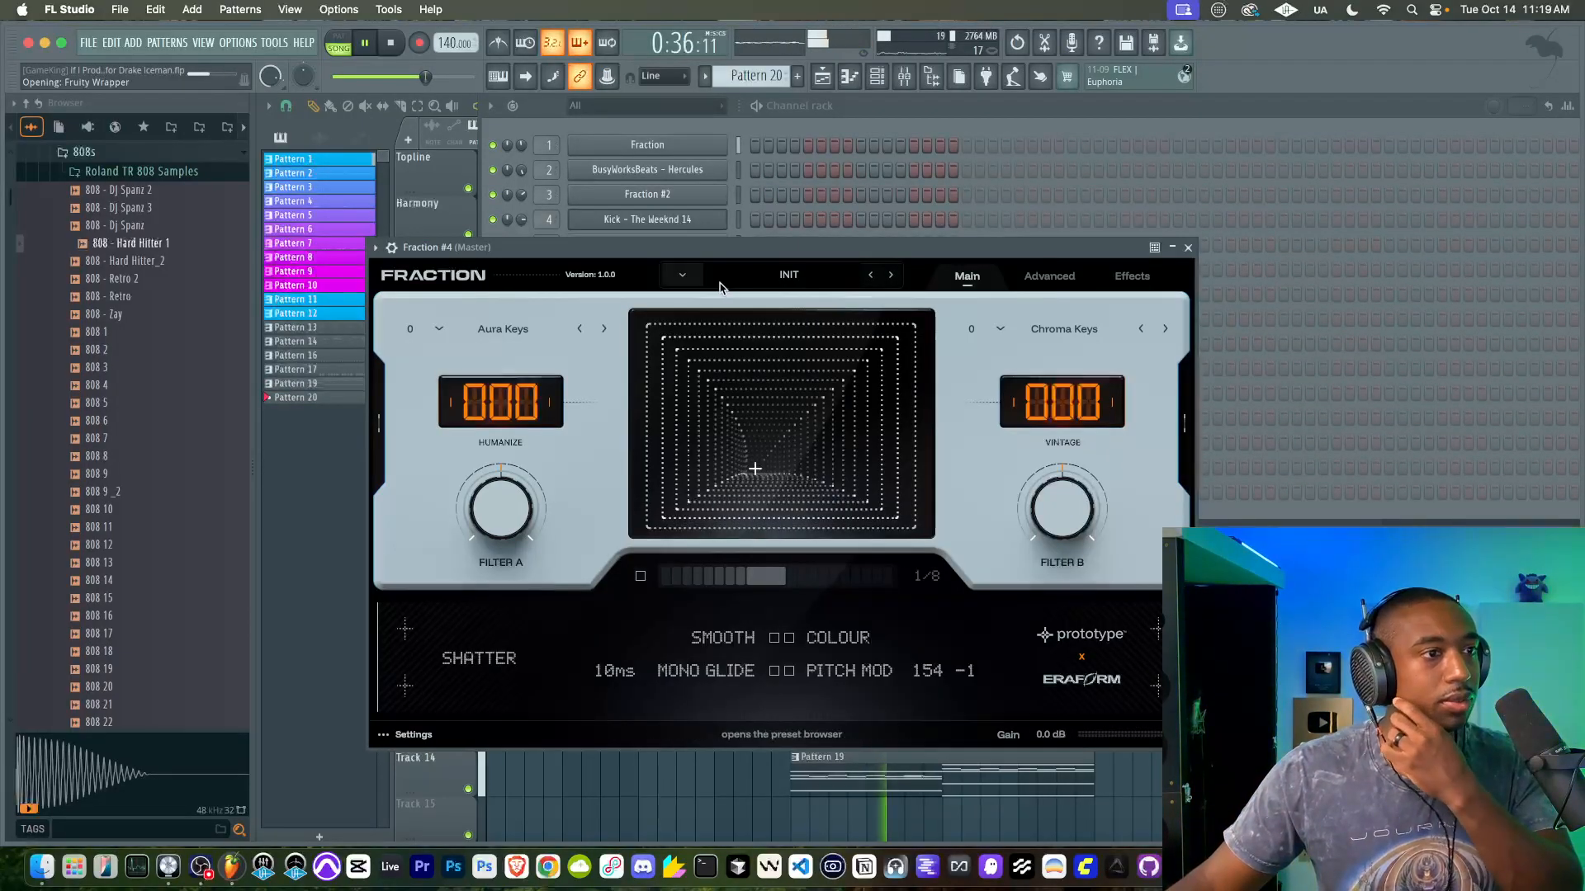
# Step: Audition Fraction's Real Bells, Simple Echo Bells, Prototype Bells and Mellotron Bells presets over the beat
pyautogui.click(819, 283)
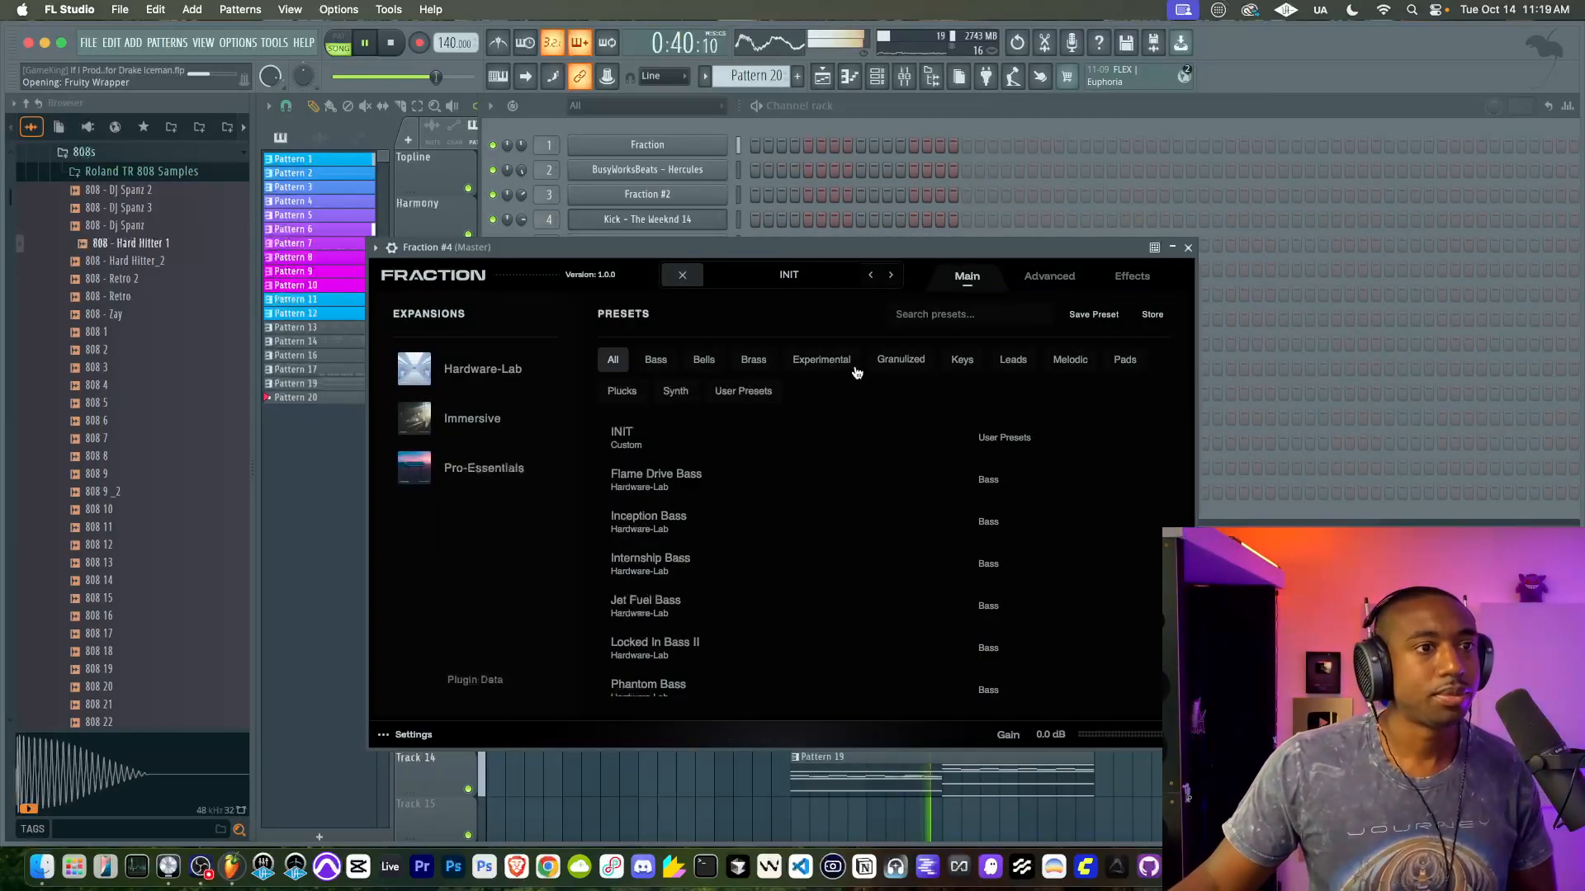
pyautogui.click(706, 360)
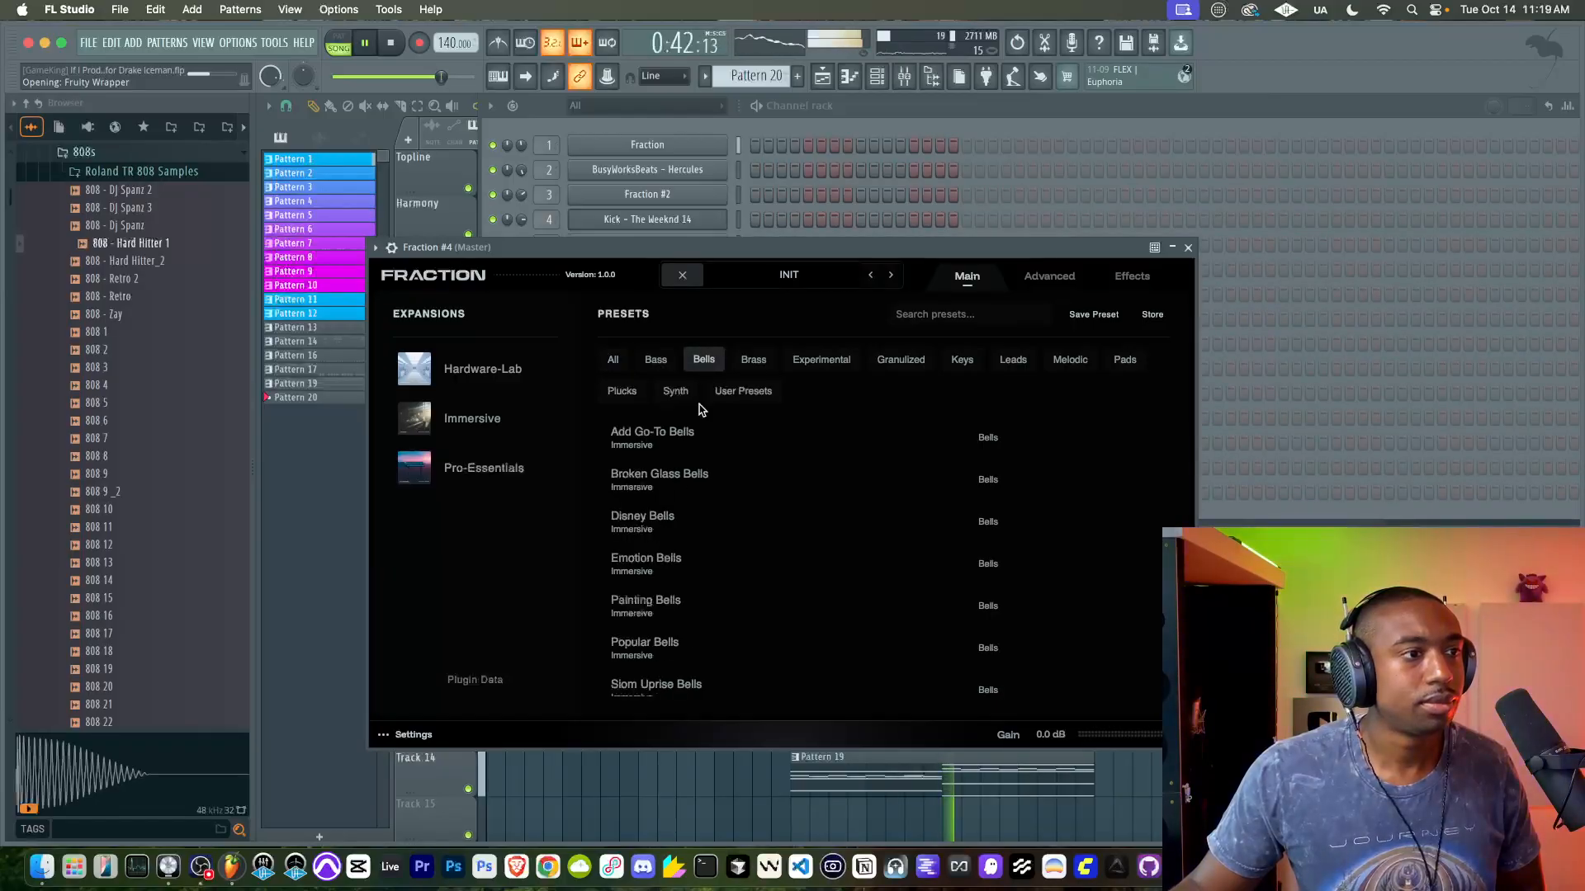
pyautogui.scroll(-4, 680, 592)
pyautogui.click(694, 593)
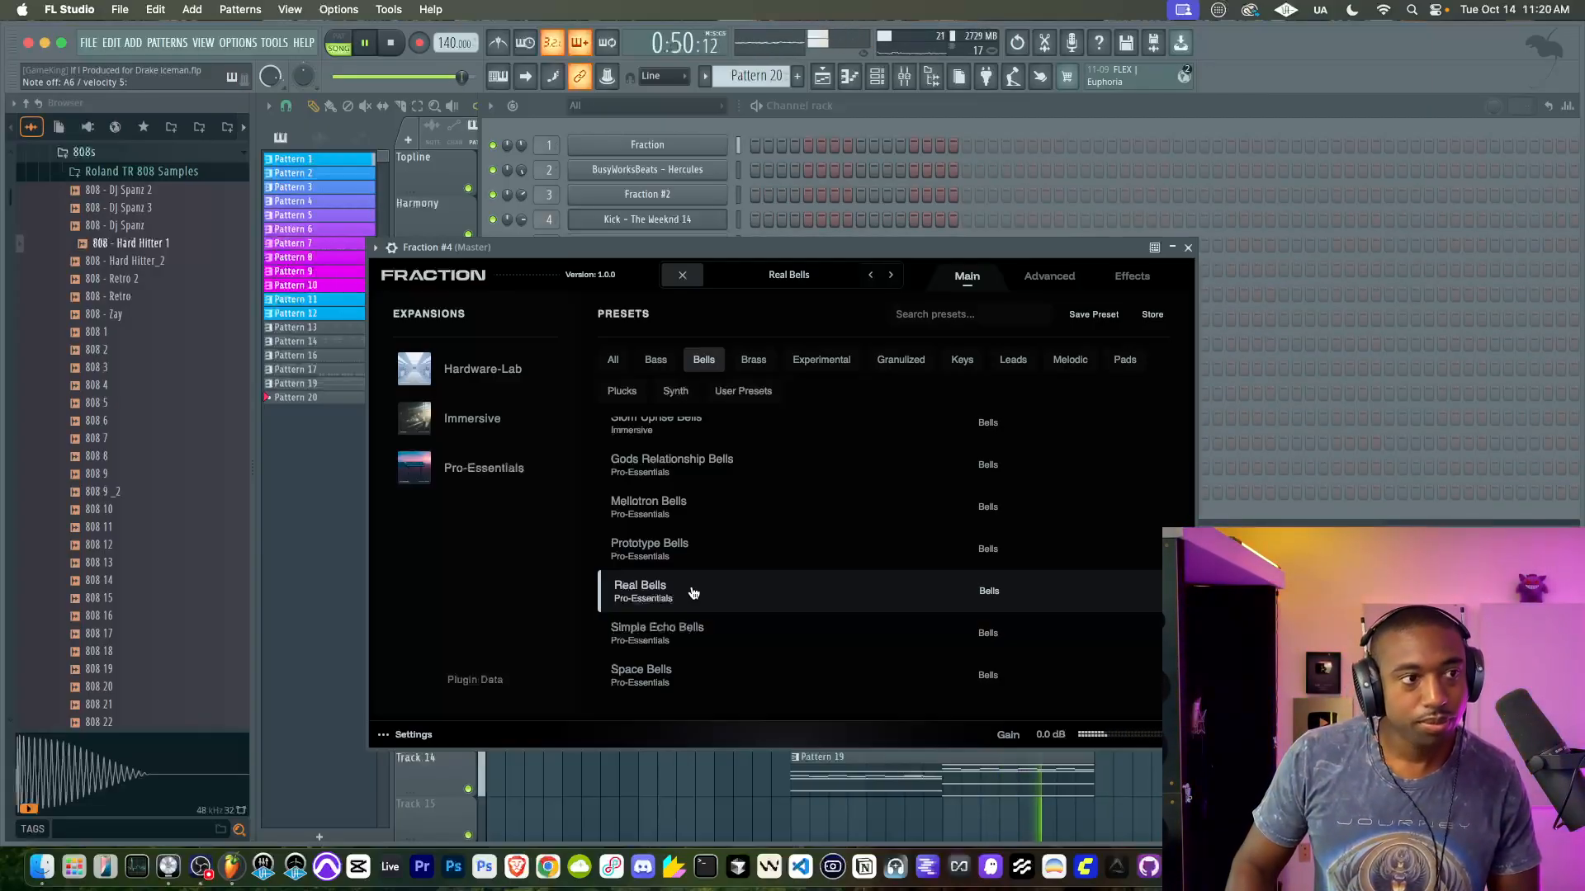
pyautogui.click(703, 631)
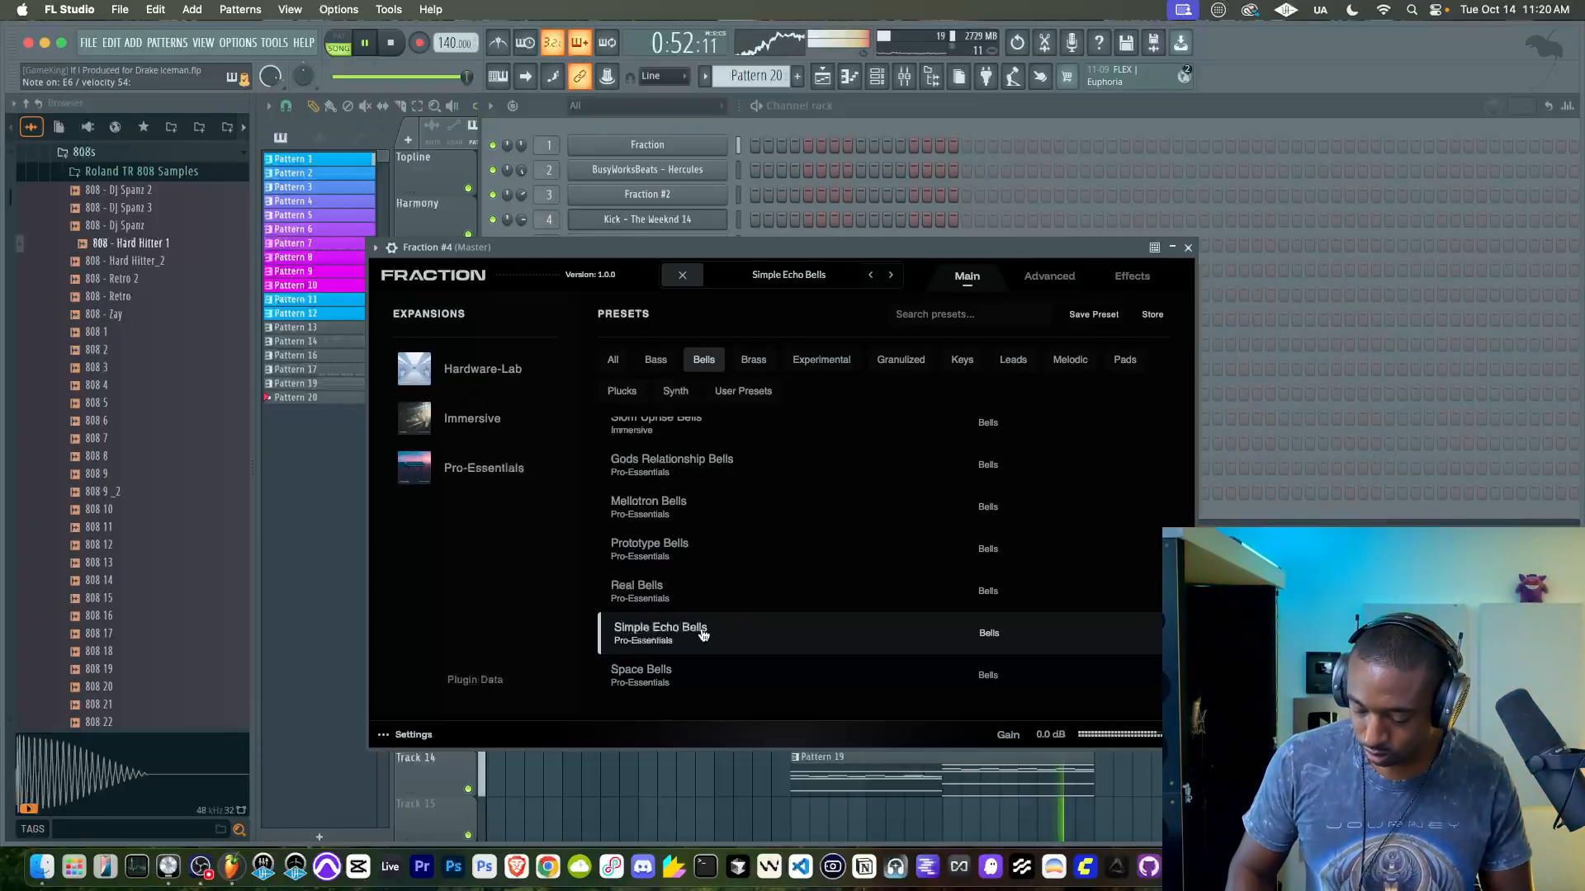
pyautogui.click(704, 545)
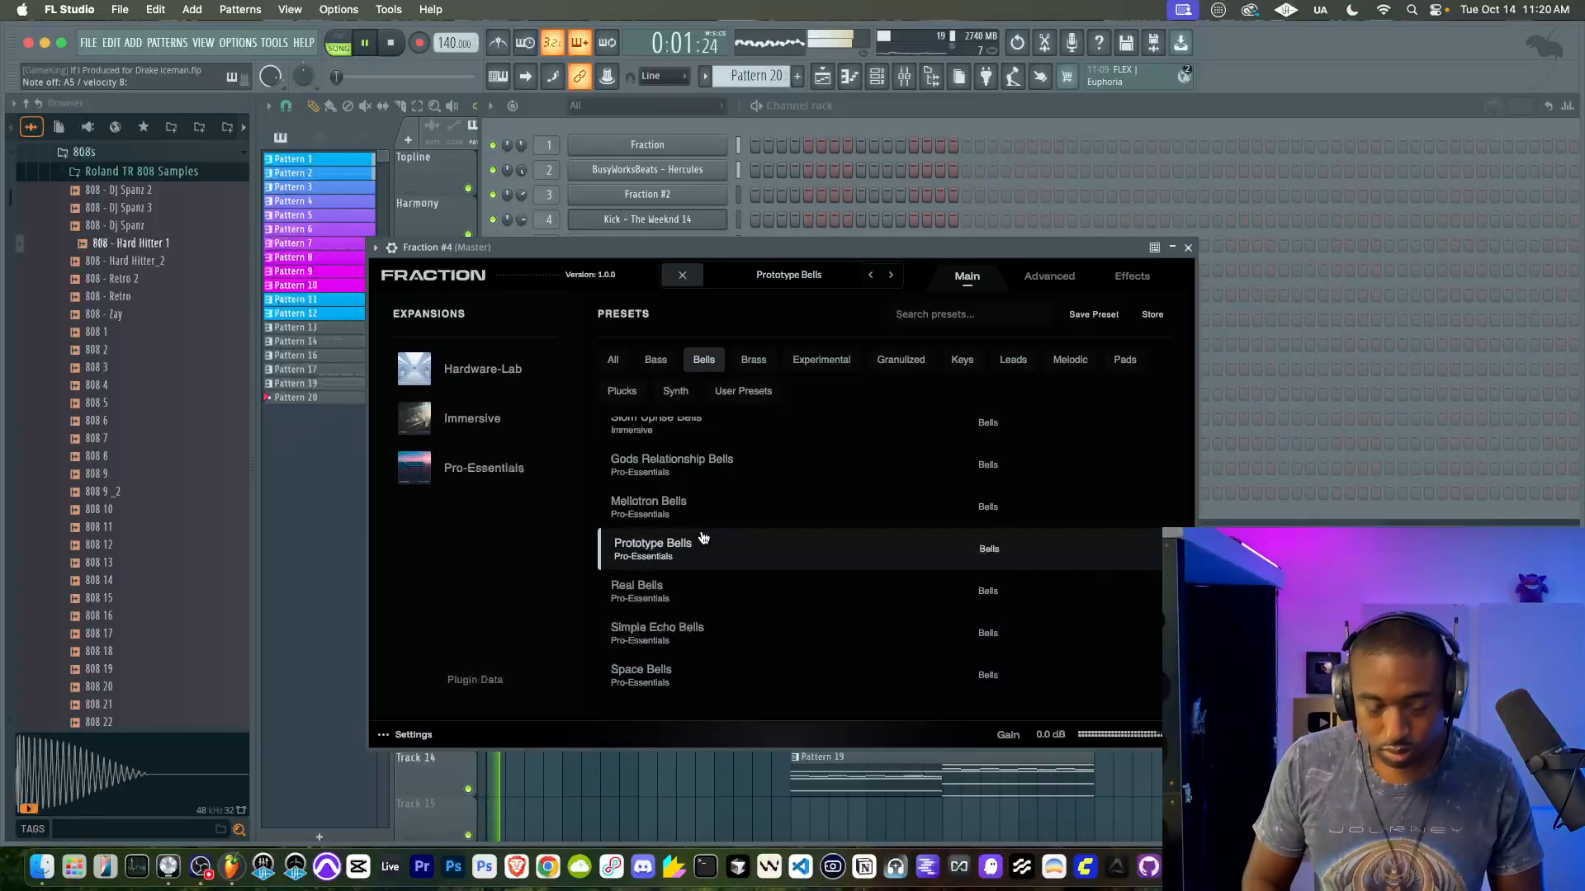
pyautogui.click(704, 521)
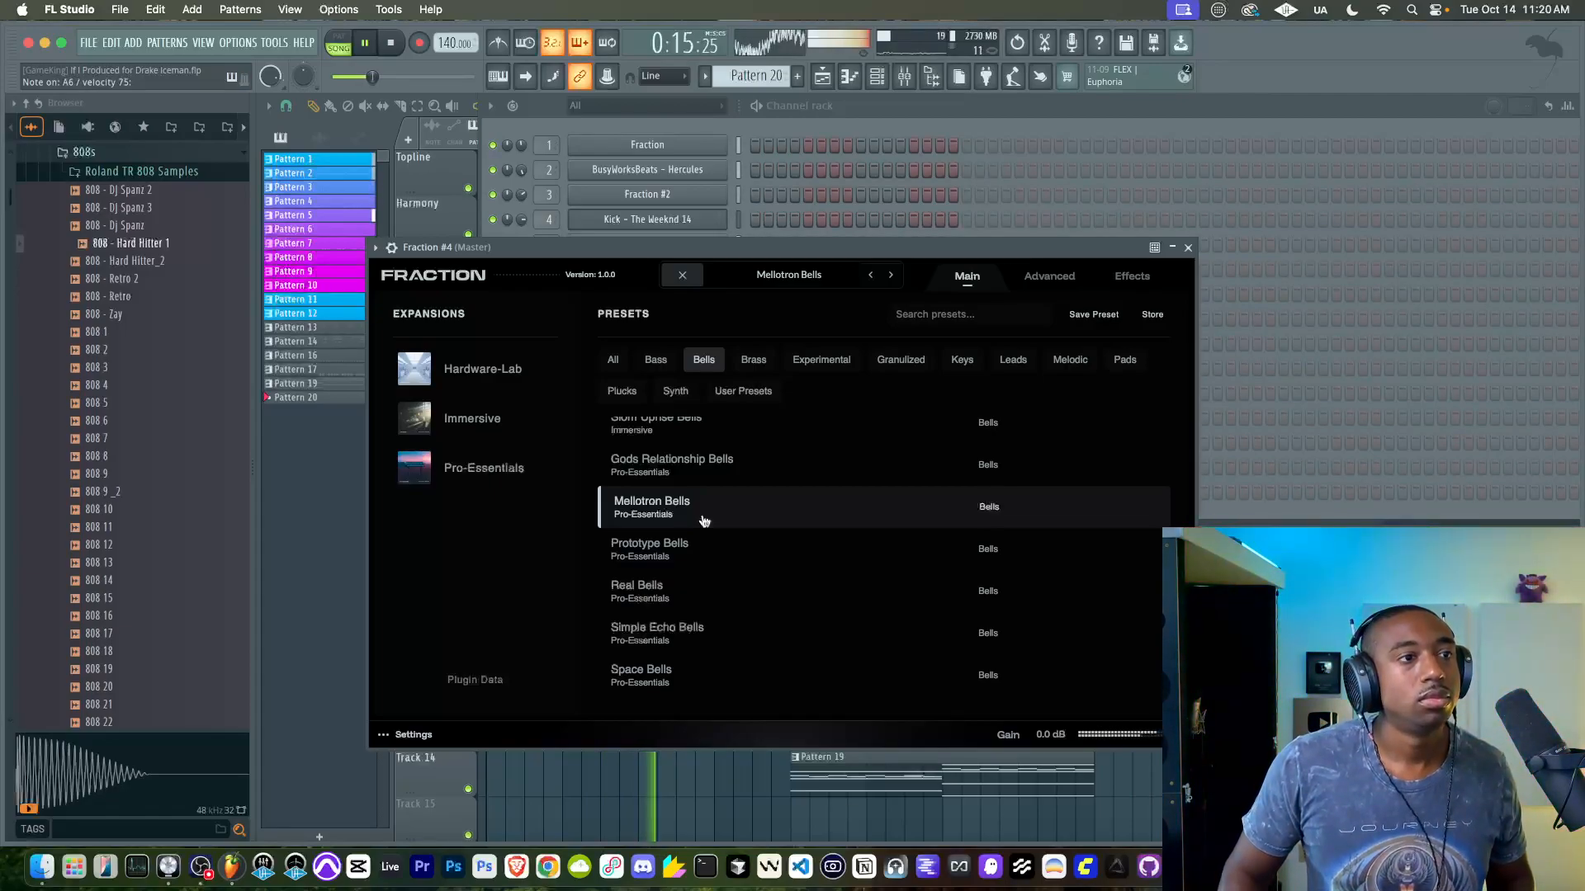
# Step: Audition Fraction's Echo Ensemble Keys and Fractionless Keys presets, and load Hacked Transient Plucks for the new part
pyautogui.scroll(5, 746, 451)
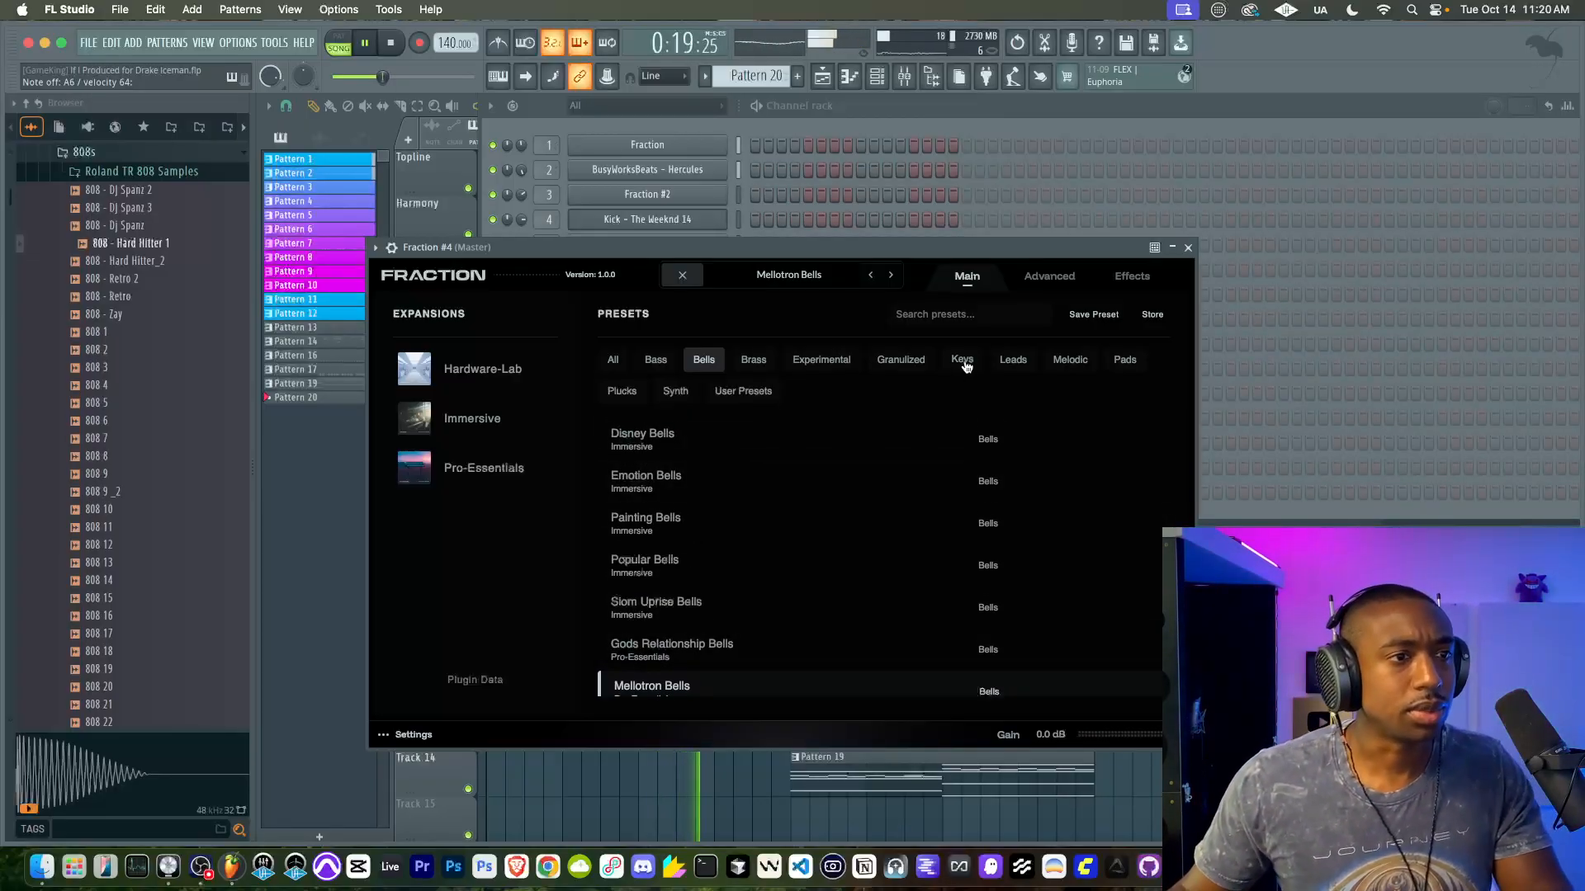
pyautogui.click(963, 363)
pyautogui.click(751, 450)
pyautogui.click(752, 478)
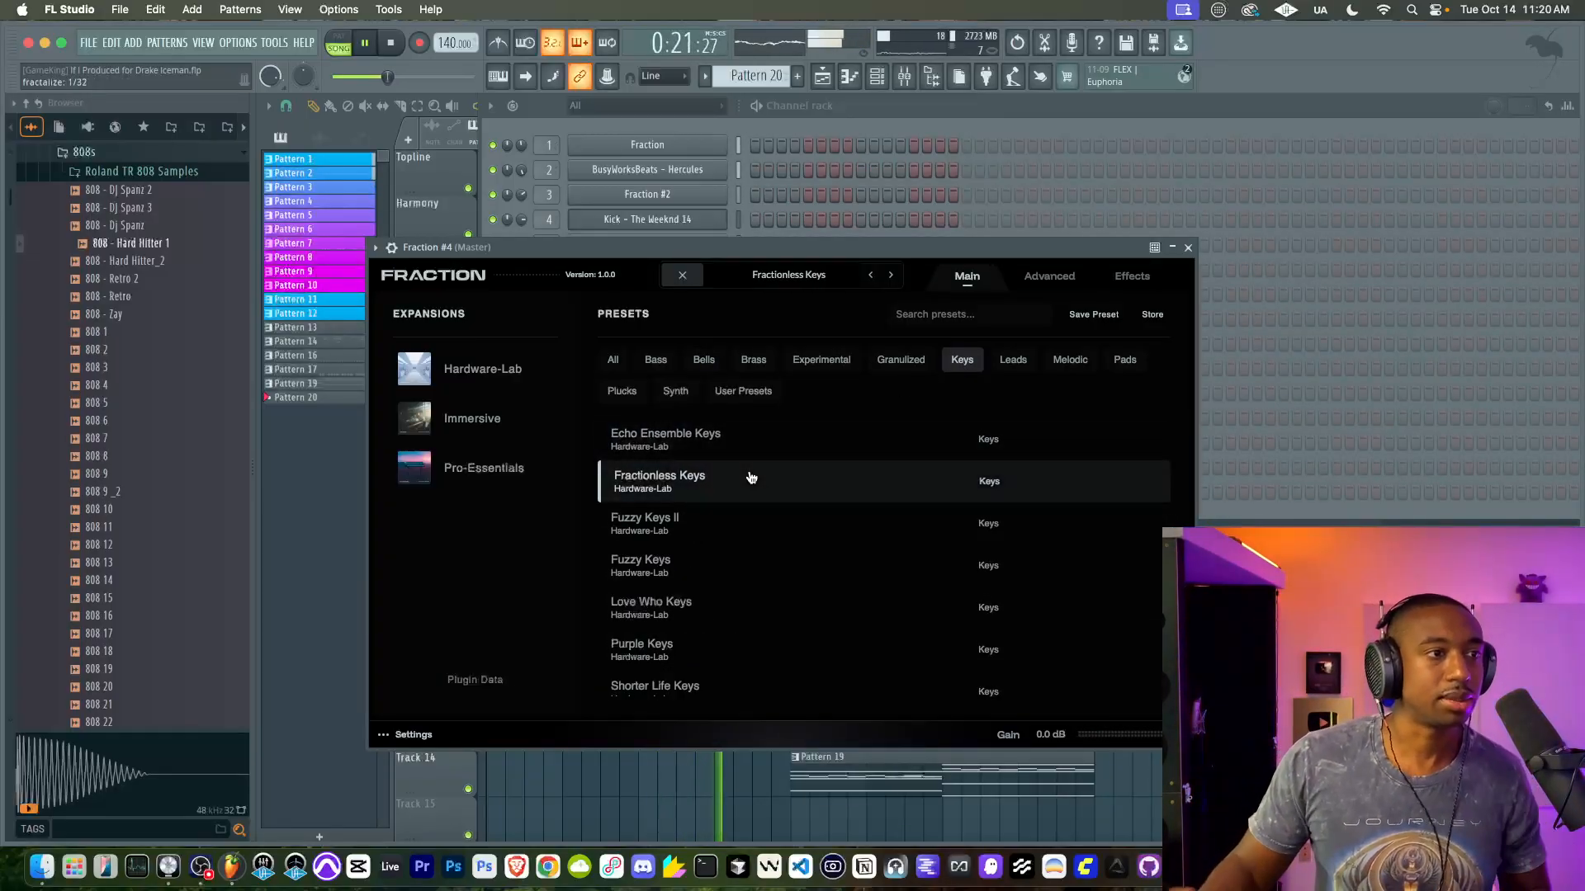
pyautogui.click(625, 393)
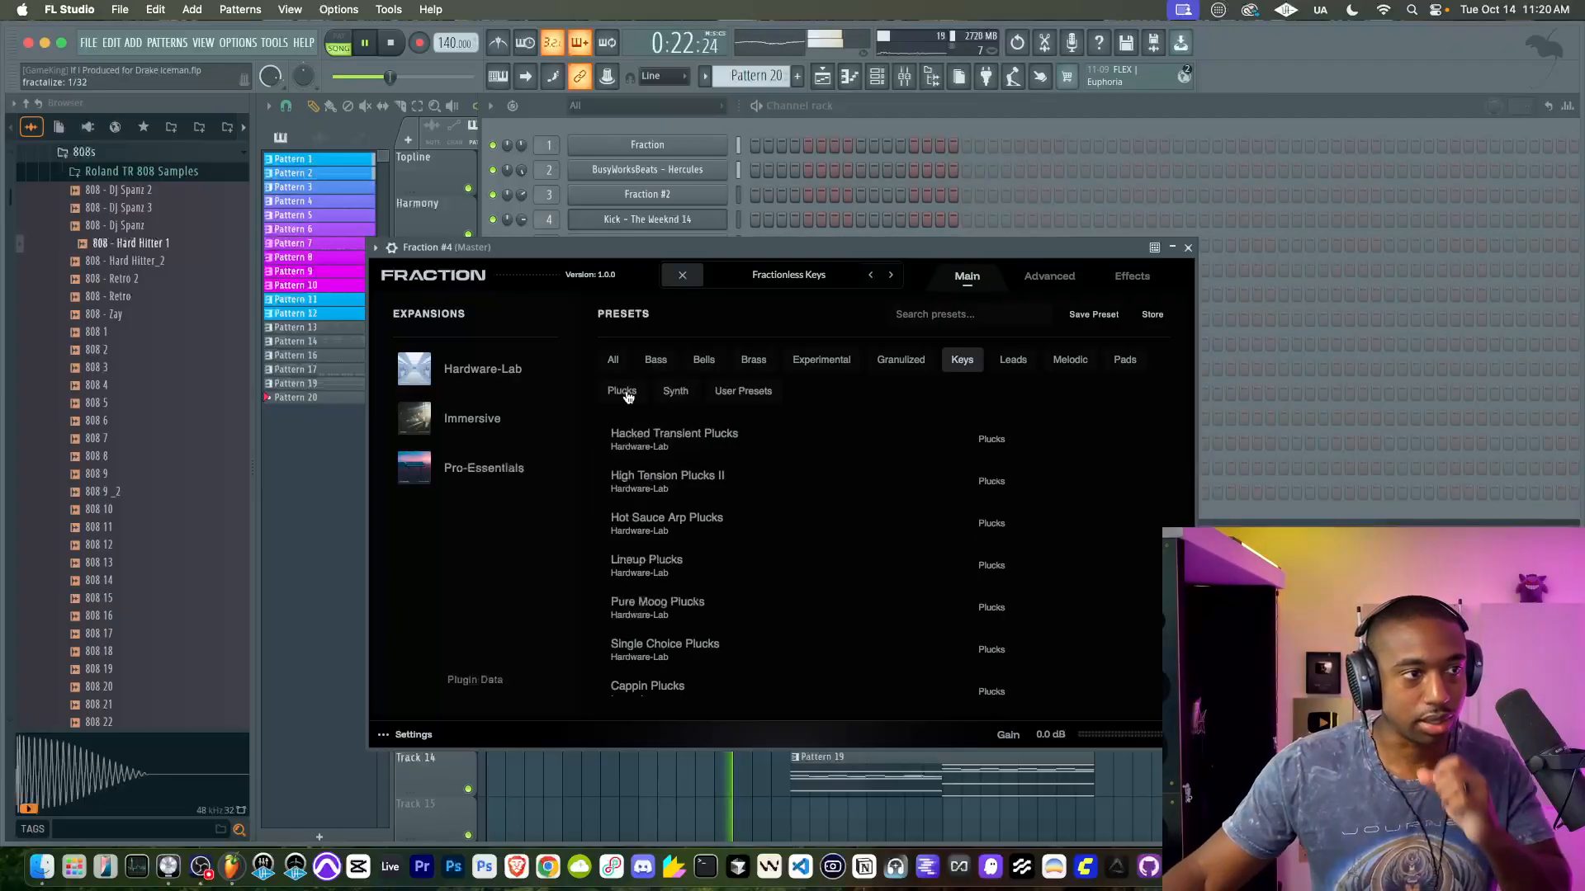
pyautogui.click(706, 453)
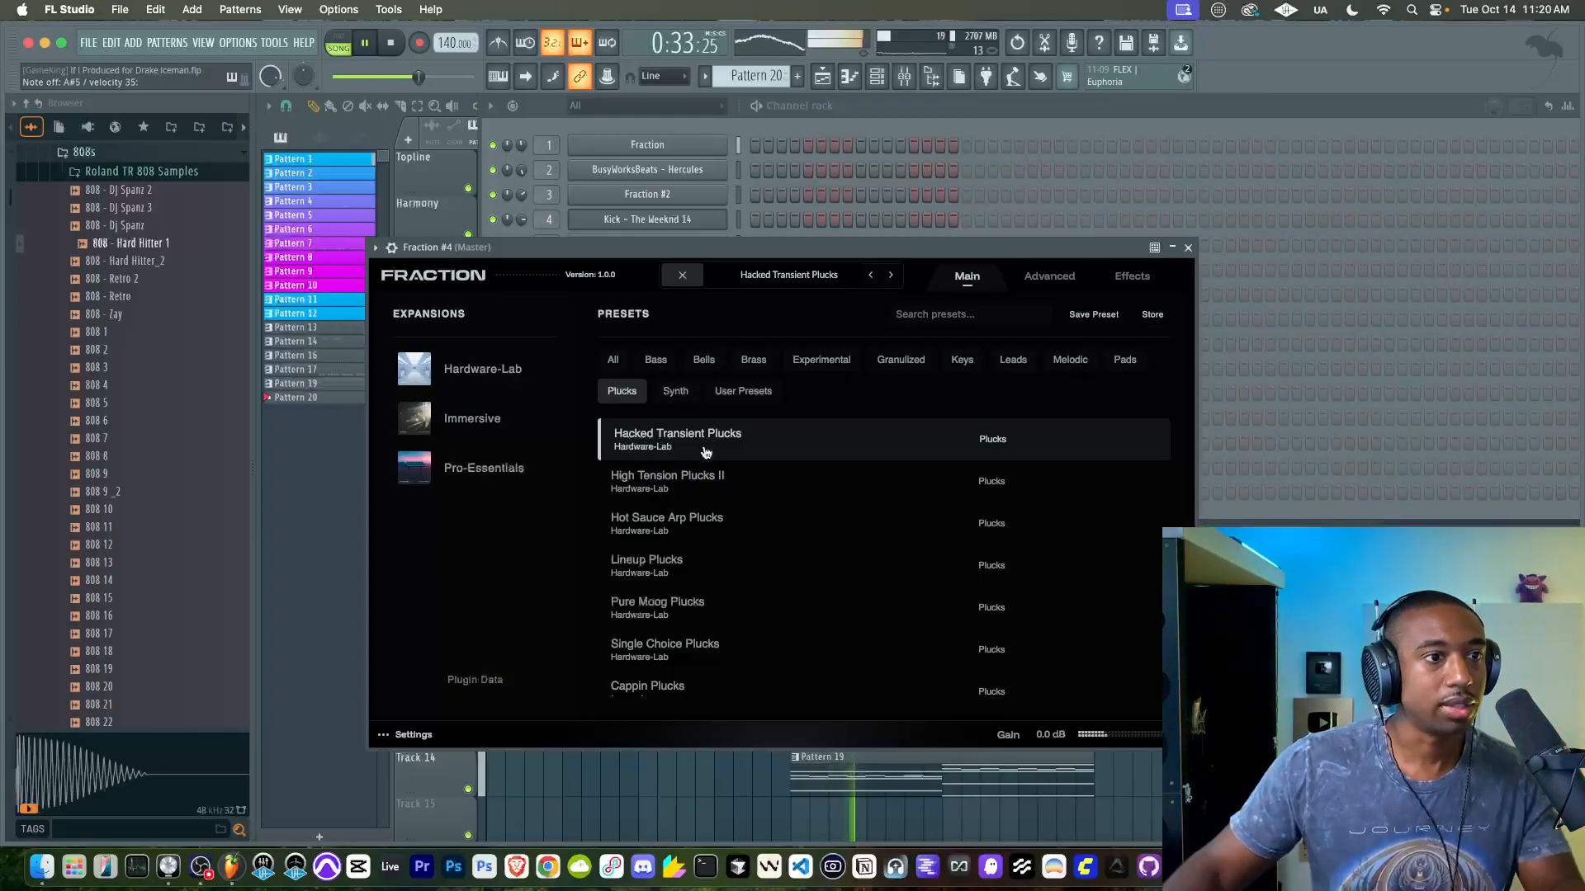
# Step: Close Fraction, stop playback and route the Fraction #4 channel to mixer track 16
pyautogui.click(1188, 248)
pyautogui.press('space')
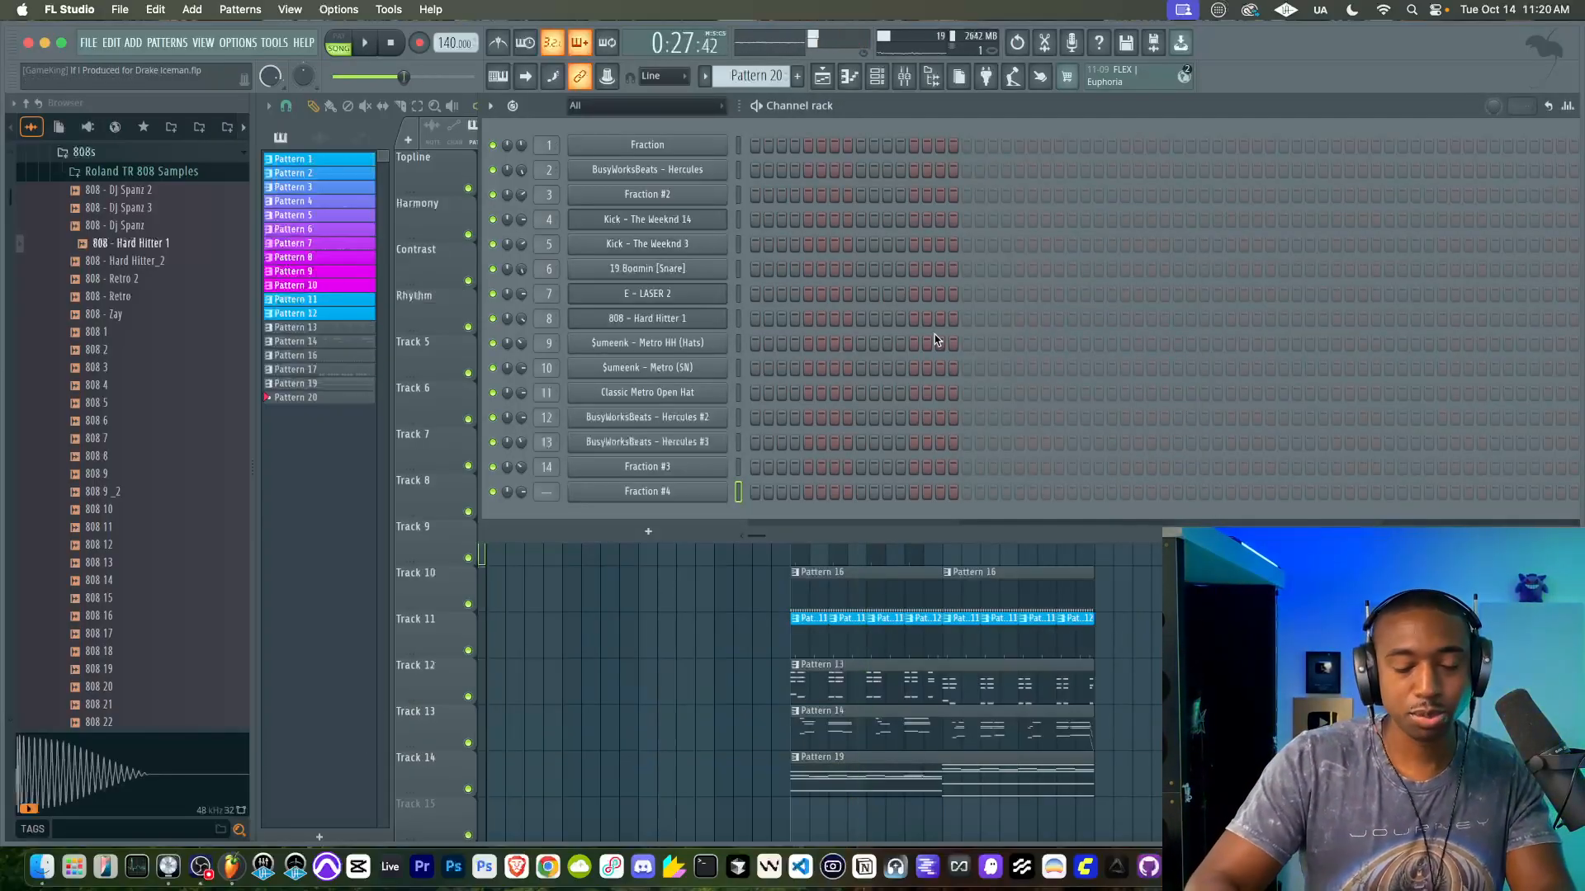
pyautogui.hotkey('ctrl', 'l')
pyautogui.press('F5')
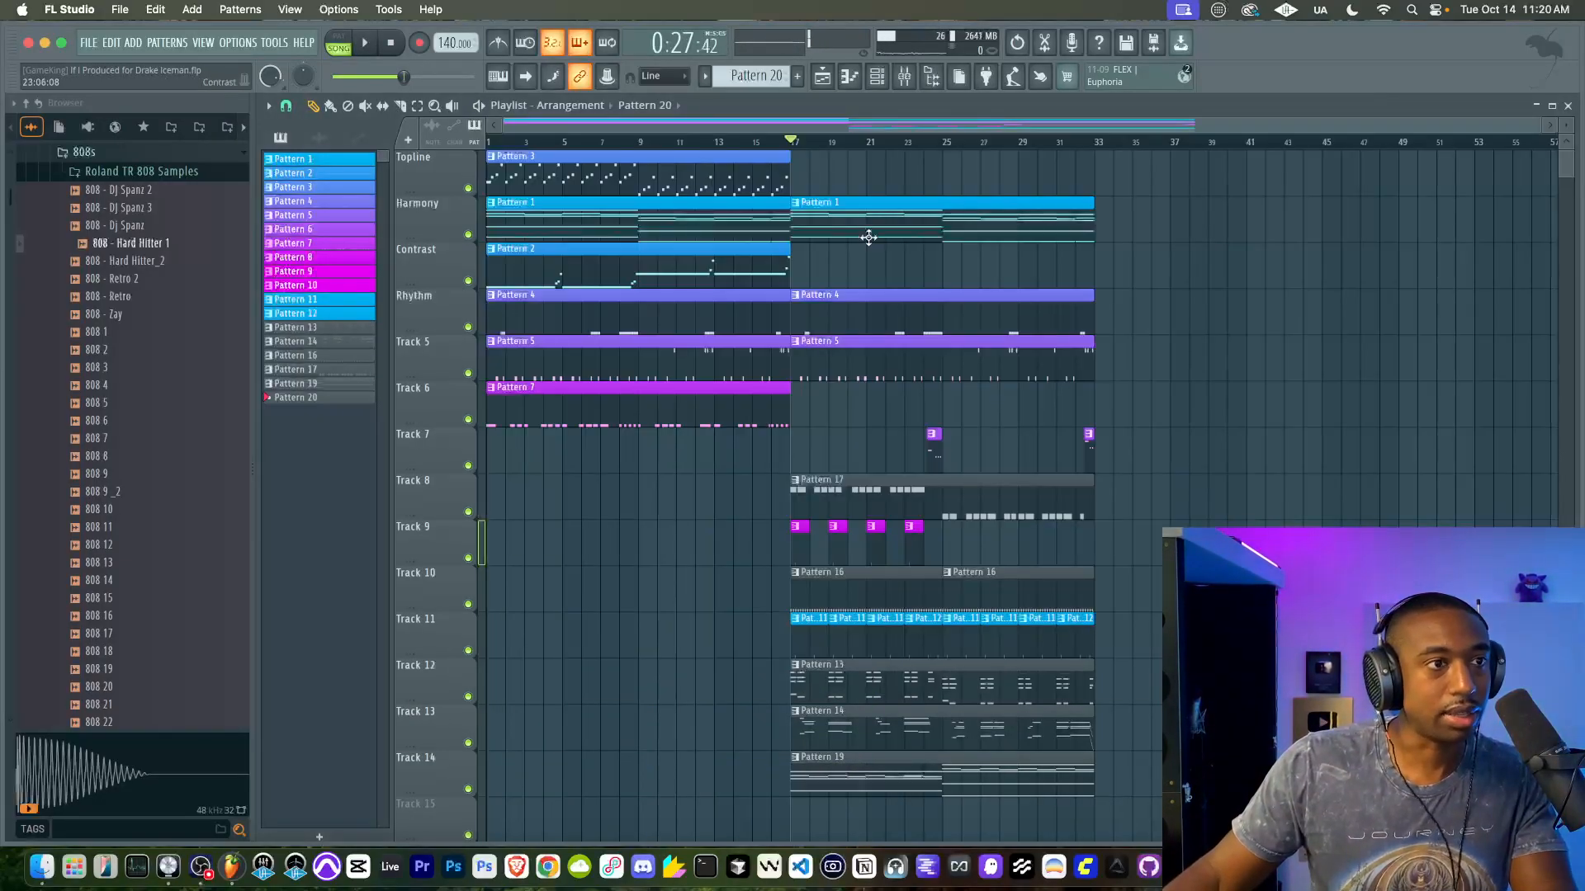
# Step: Record a Fraction #4 pluck melody into Pattern 20 over the second section, starting playback at bar 15
pyautogui.click(750, 143)
pyautogui.click(872, 76)
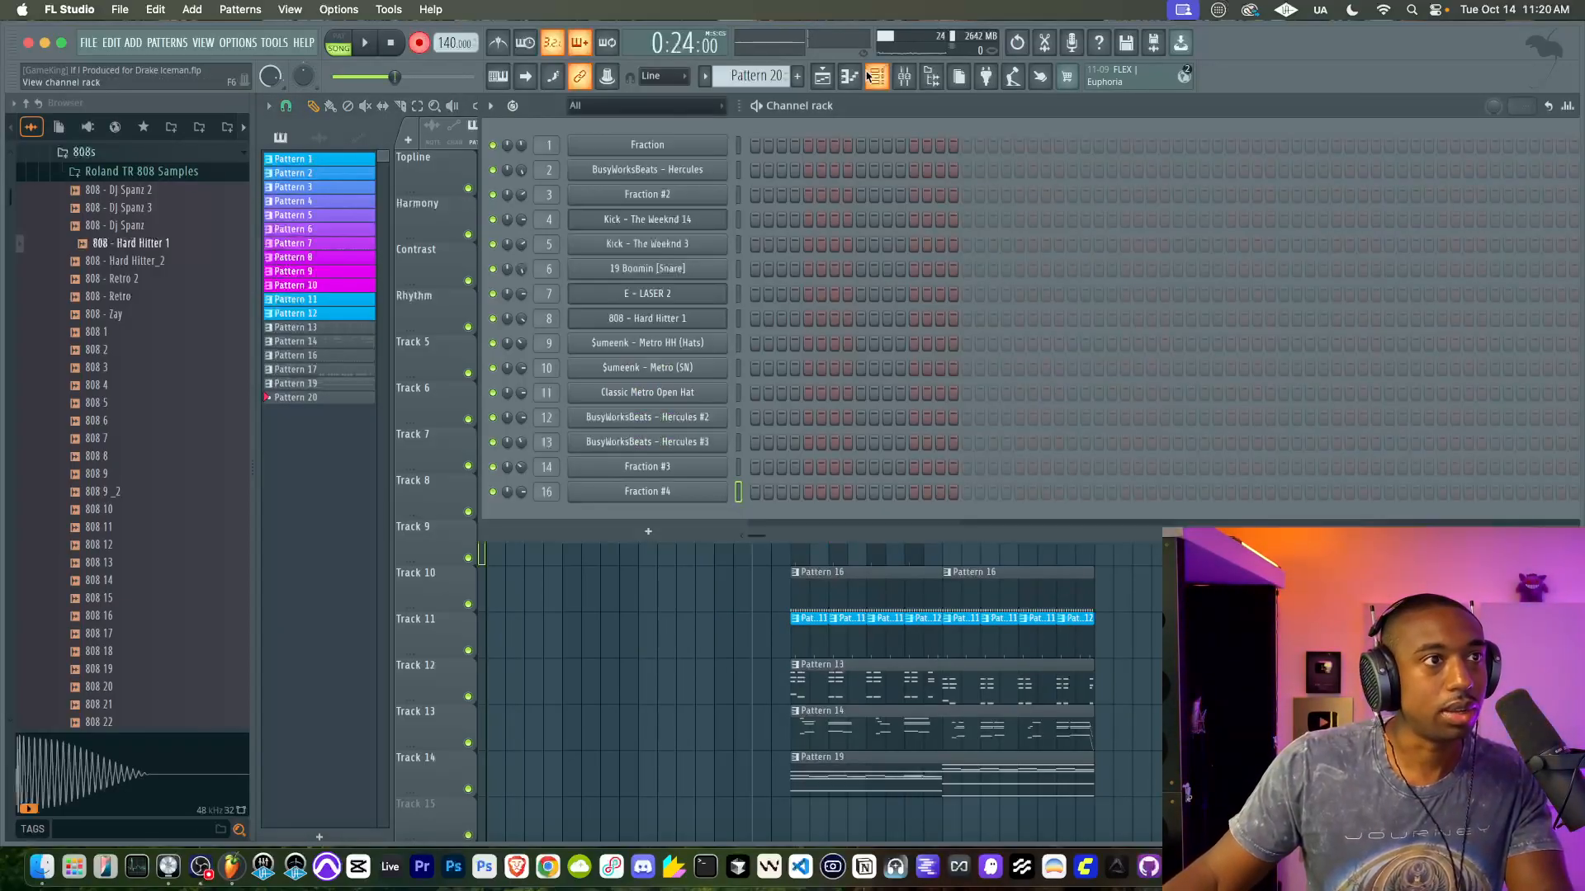
pyautogui.press('F6')
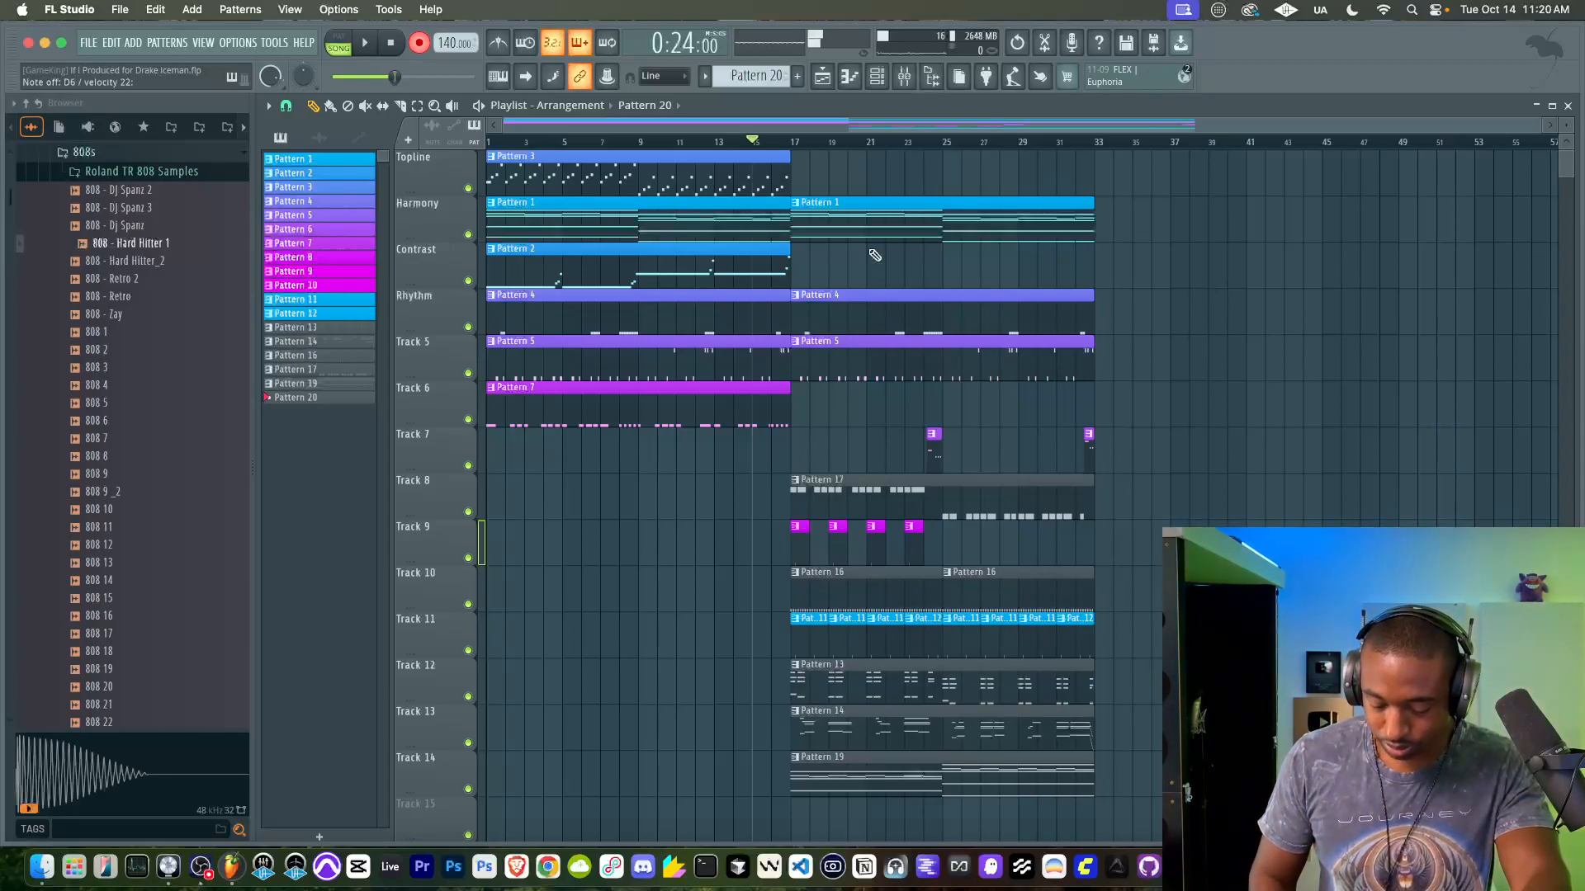
pyautogui.press('space')
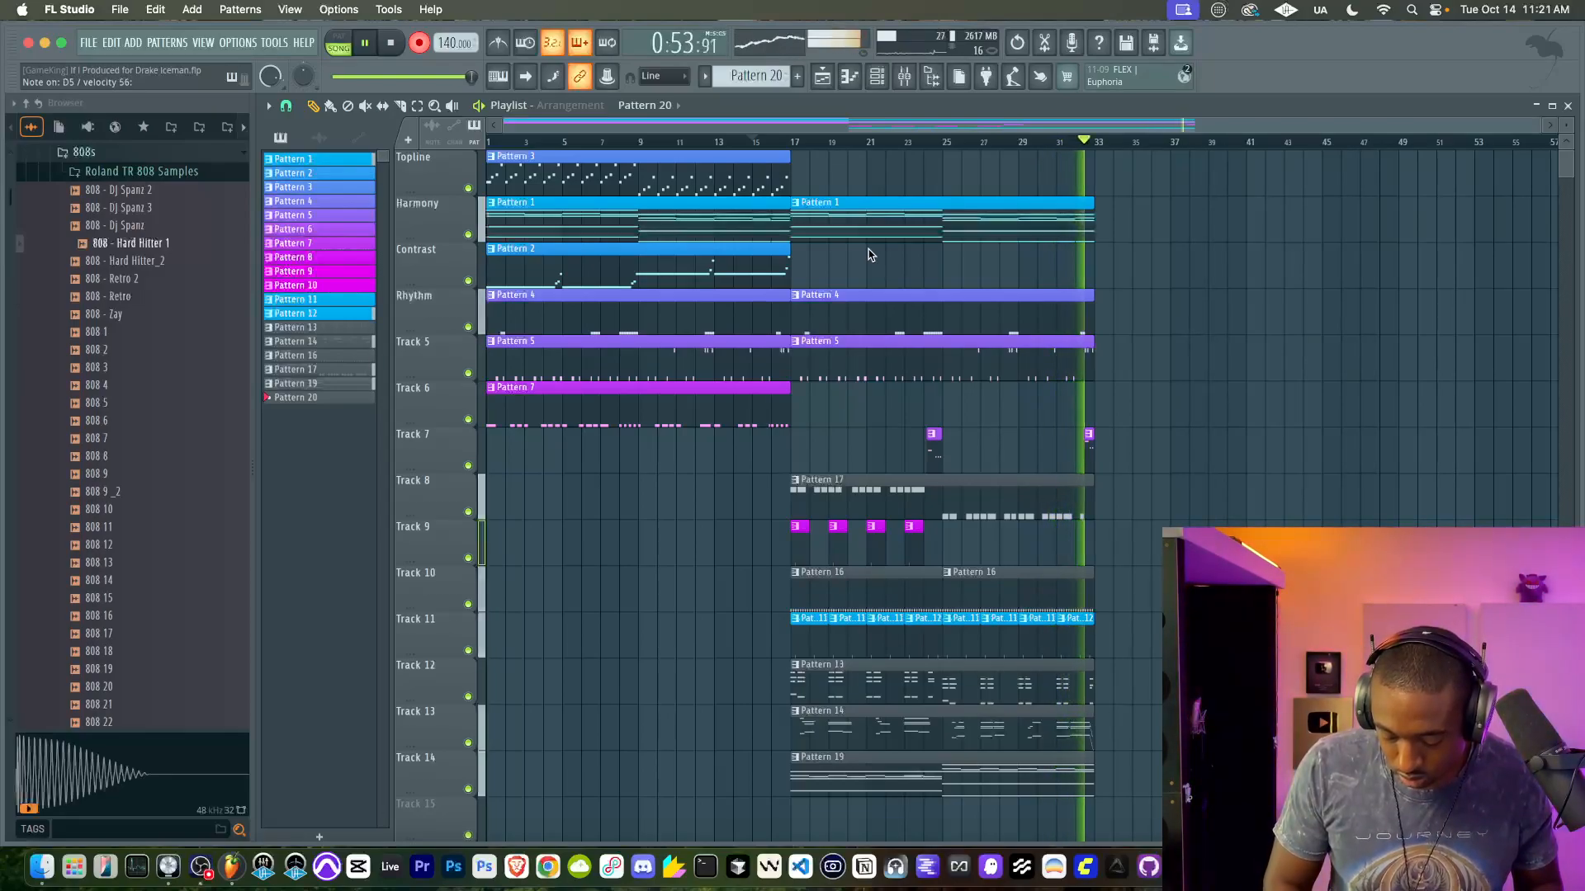
pyautogui.press('space')
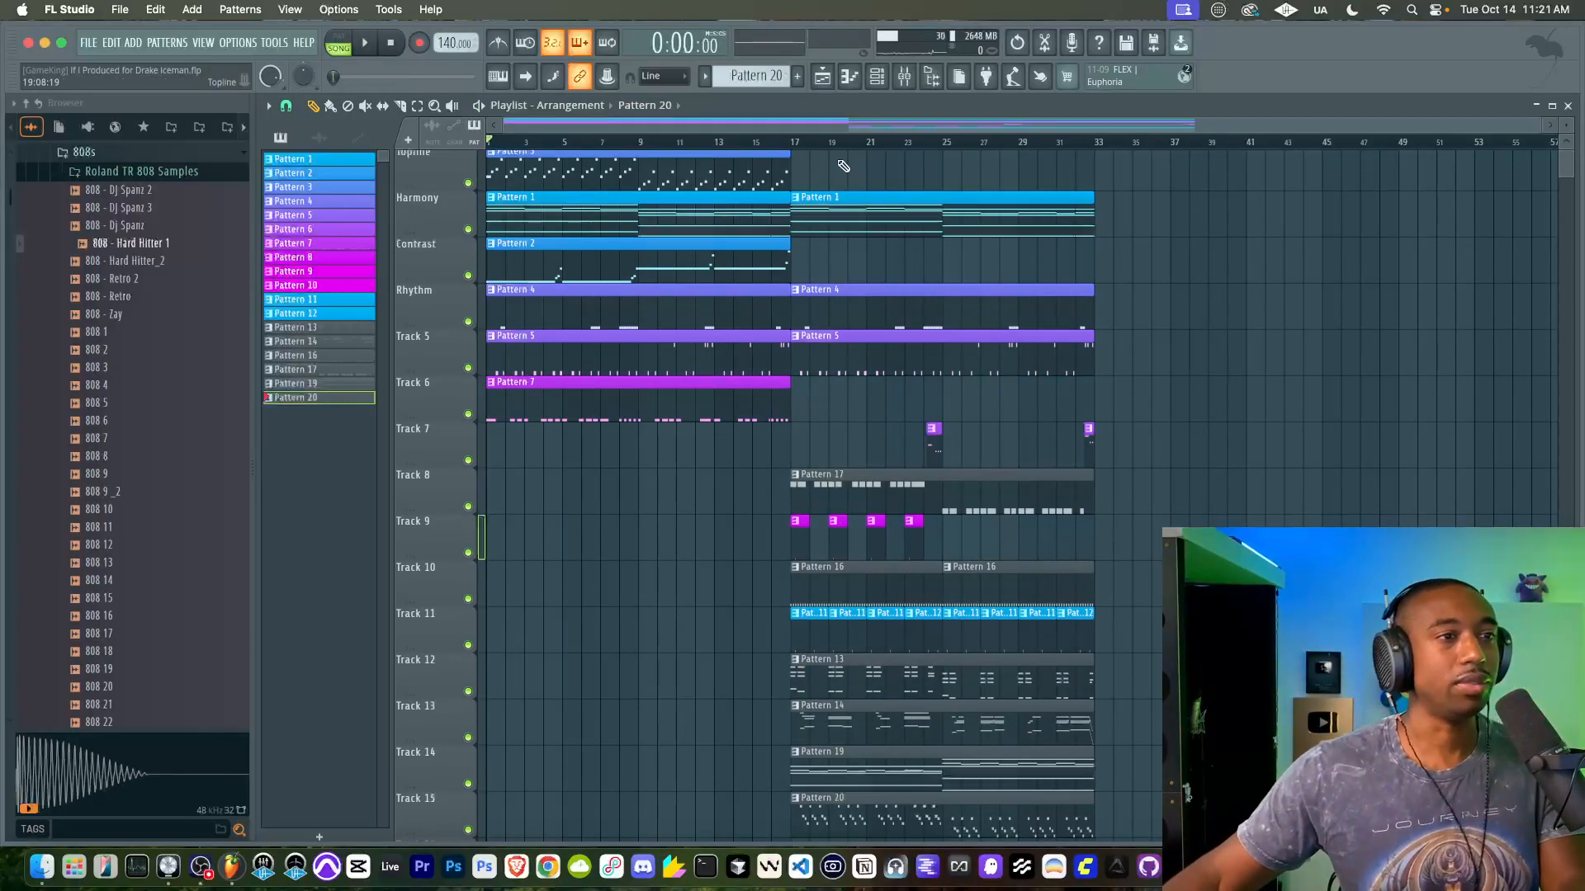
# Step: Find the recorded Pattern 20 clip on Track 15 and play the arrangement from the start
pyautogui.scroll(-5, 900, 341)
pyautogui.moveTo(885, 577); pyautogui.dragTo(937, 586)
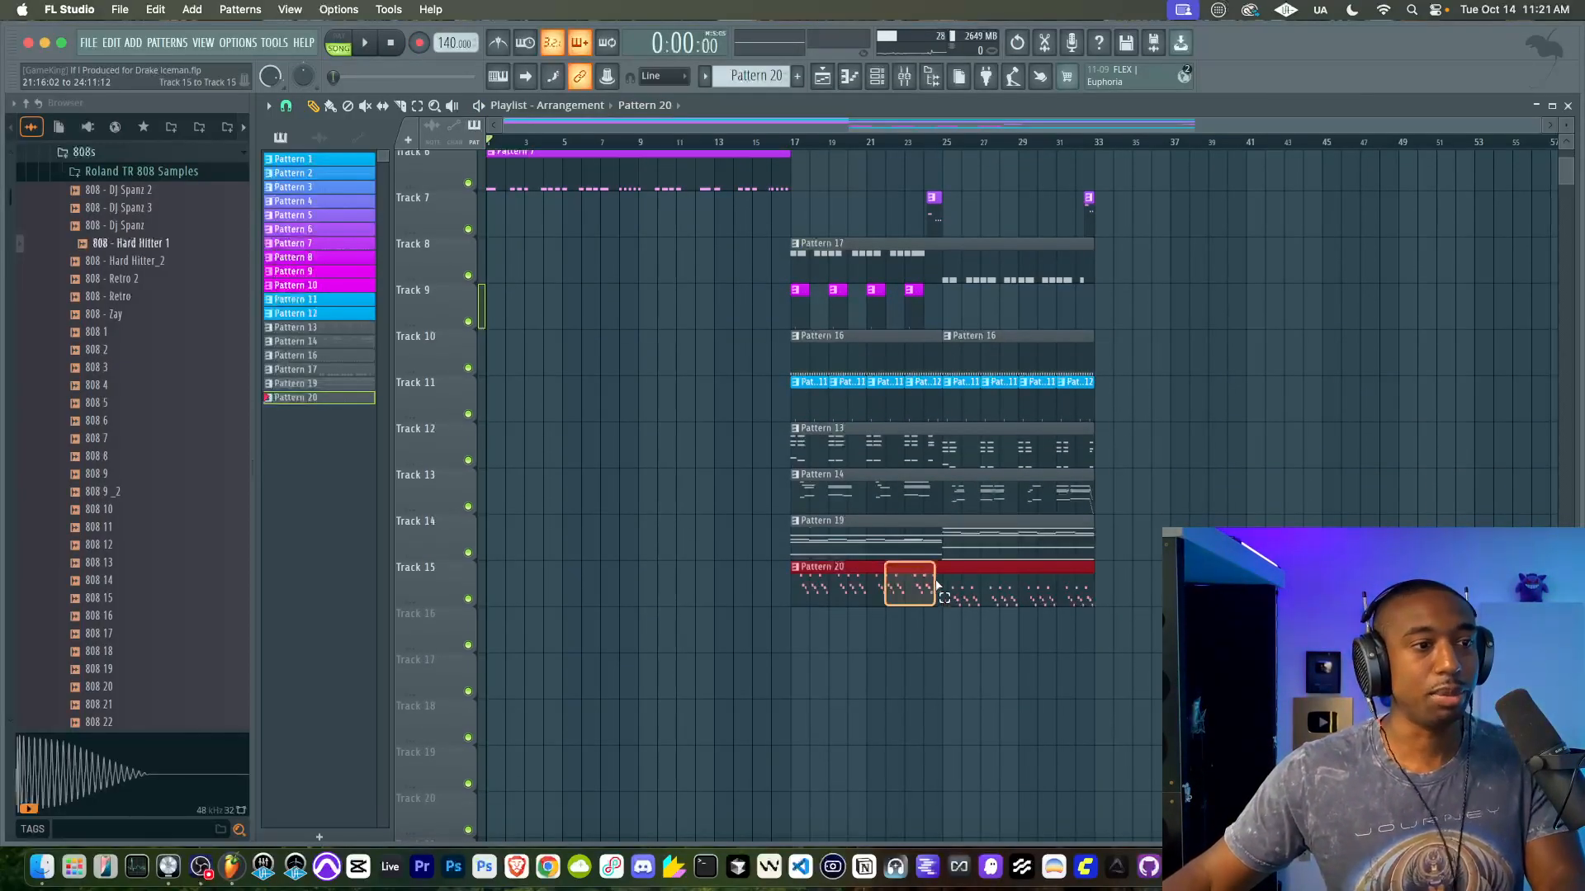
pyautogui.click(915, 669)
pyautogui.press('space')
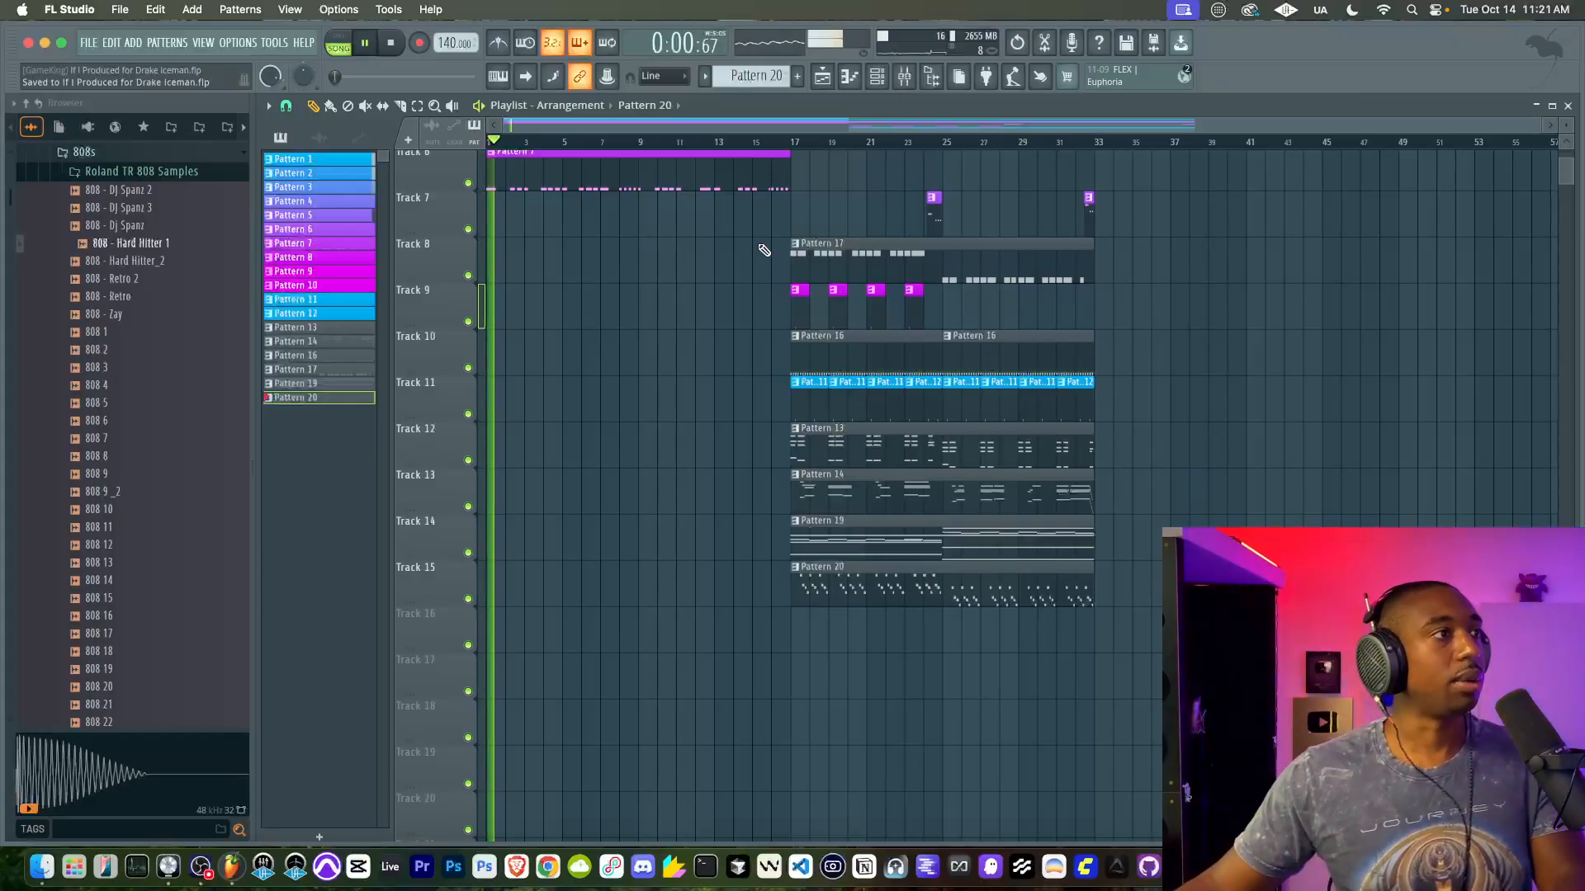
pyautogui.scroll(3, 877, 415)
pyautogui.scroll(-1, 878, 414)
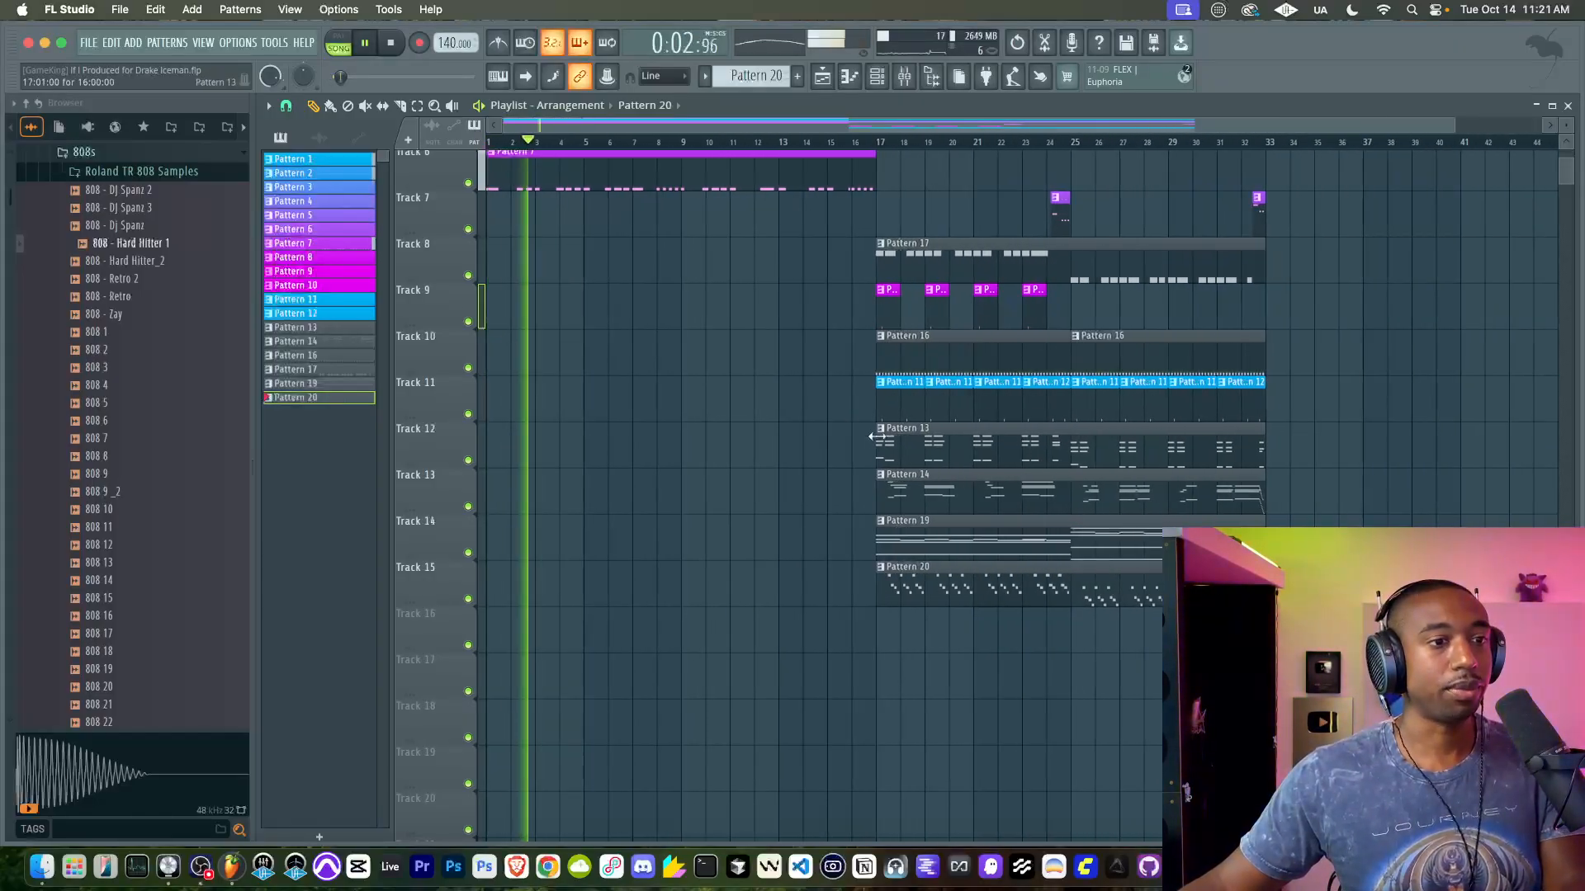
# Step: Move the Pattern 20 clip from Track 15 up to the Topline track at bar 17 and save the project
pyautogui.click(962, 585)
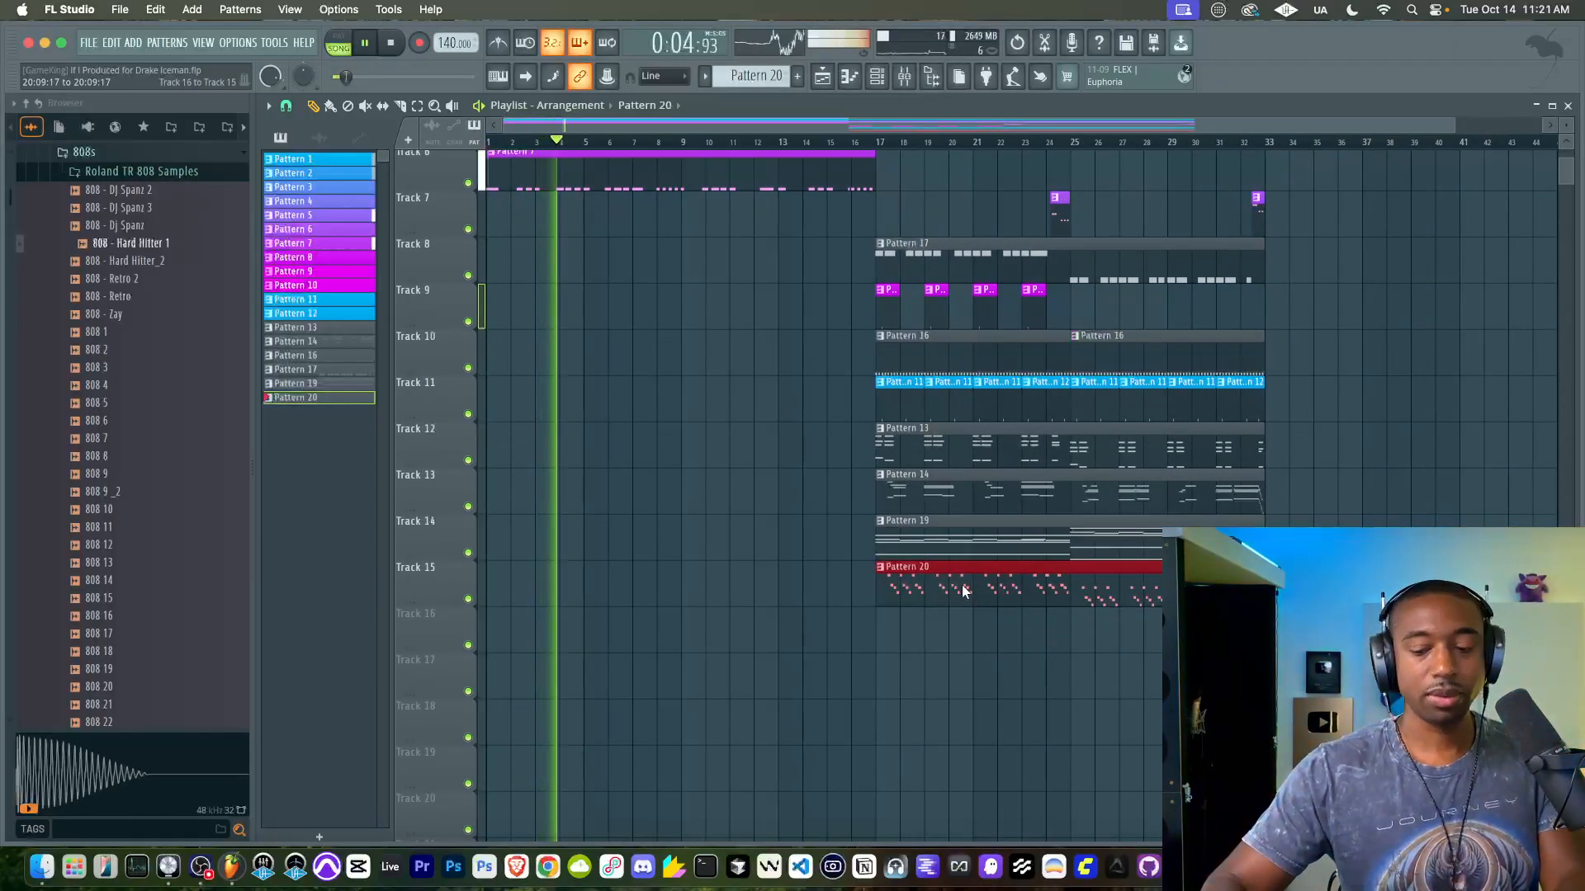
pyautogui.hotkey('shift', 'Up')
pyautogui.hotkey('shift', 'Up')
pyautogui.hotkey('shift', 'Up')
pyautogui.hotkey('shift', 'Up')
pyautogui.hotkey('shift', 'Up')
pyautogui.hotkey('shift', 'Up')
pyautogui.hotkey('shift', 'Up')
pyautogui.hotkey('shift', 'Up')
pyautogui.hotkey('shift', 'Up')
pyautogui.hotkey('shift', 'Up')
pyautogui.hotkey('shift', 'Up')
pyautogui.hotkey('shift', 'Up')
pyautogui.hotkey('shift', 'Up')
pyautogui.hotkey('shift', 'Up')
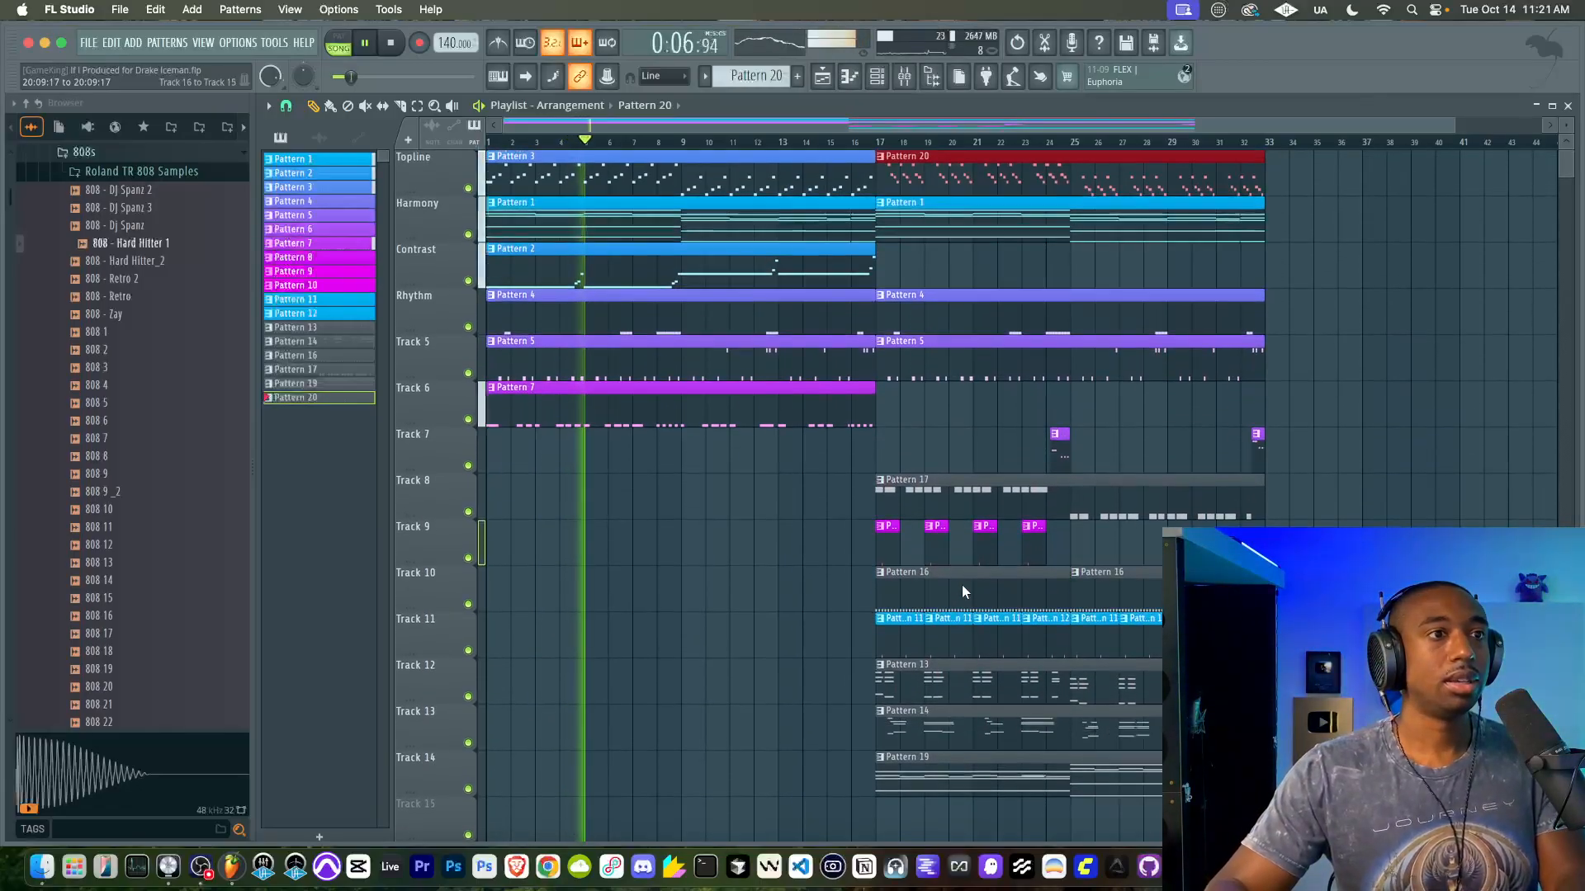
pyautogui.keyDown('super'); pyautogui.click(770, 661); pyautogui.keyUp('super')
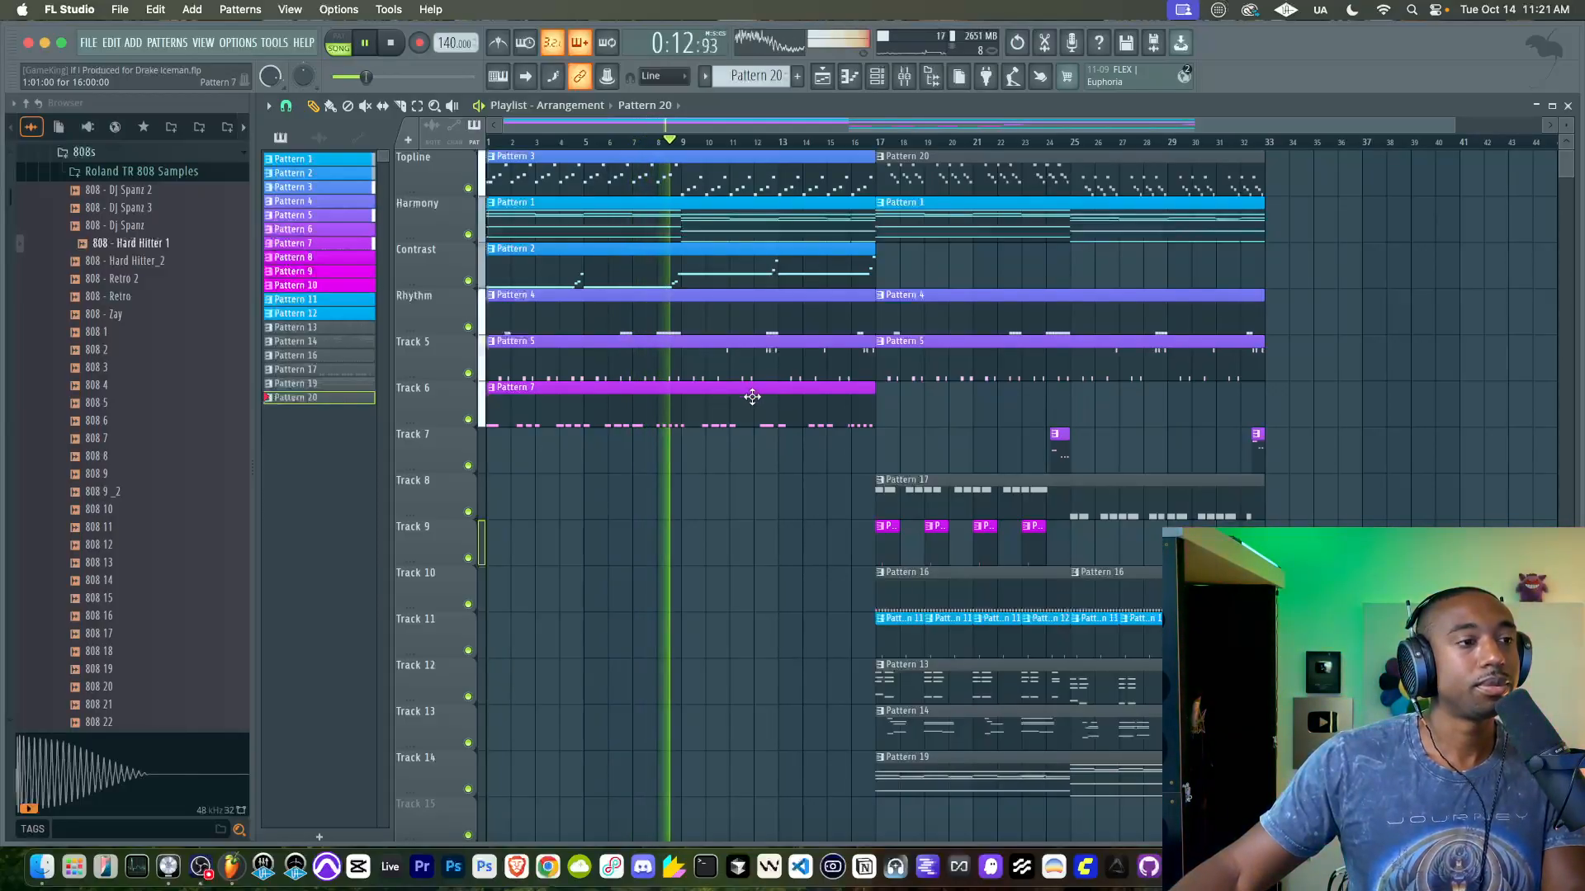
pyautogui.scroll(-2, 750, 542)
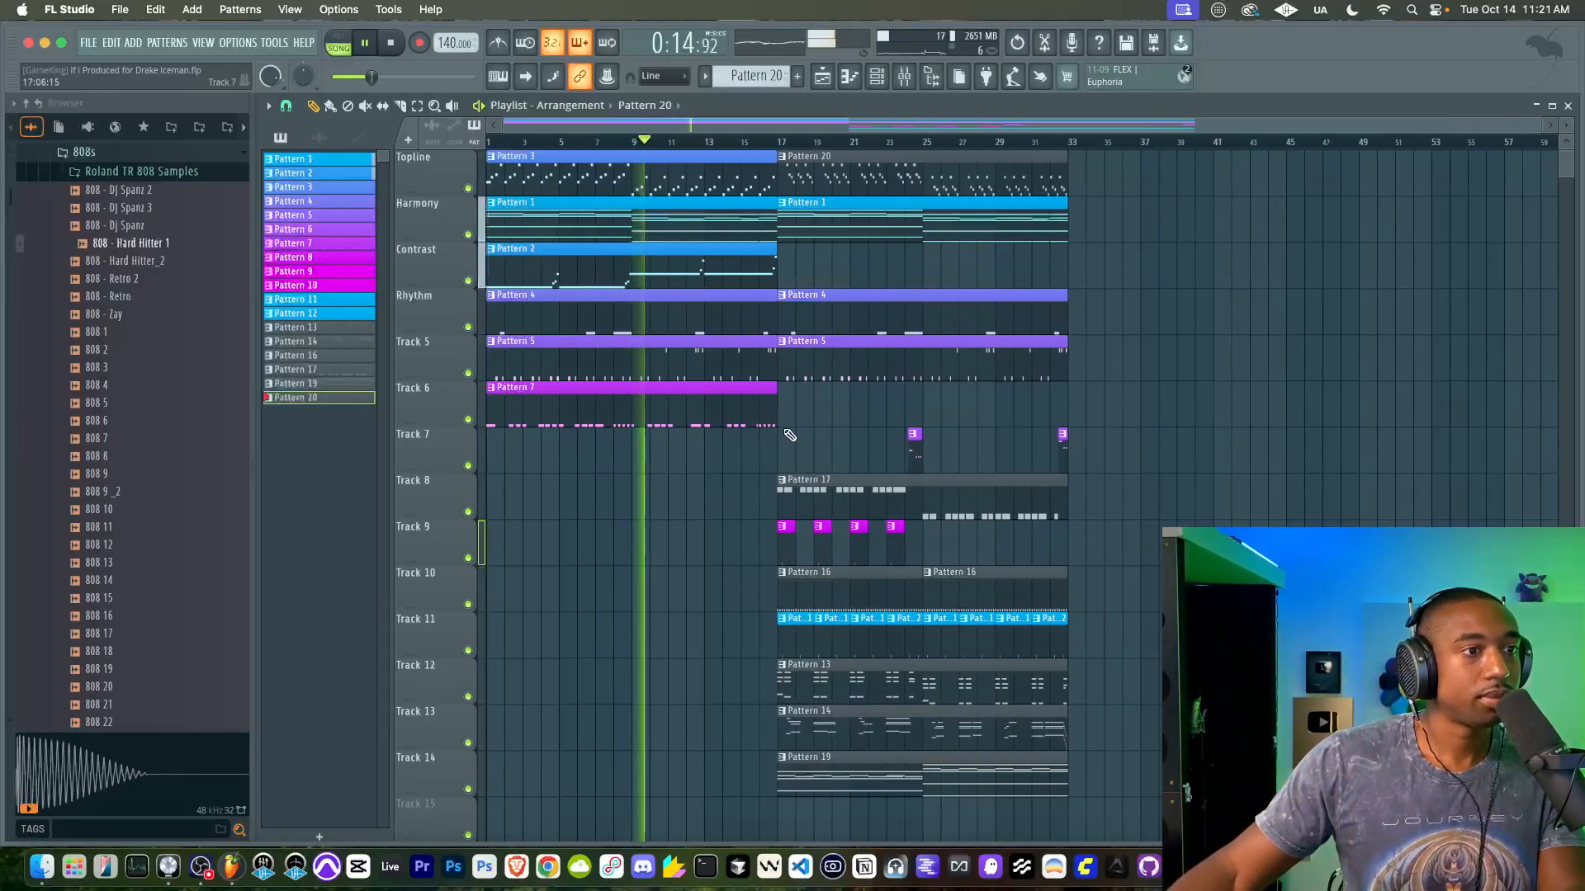
pyautogui.press('super+s')
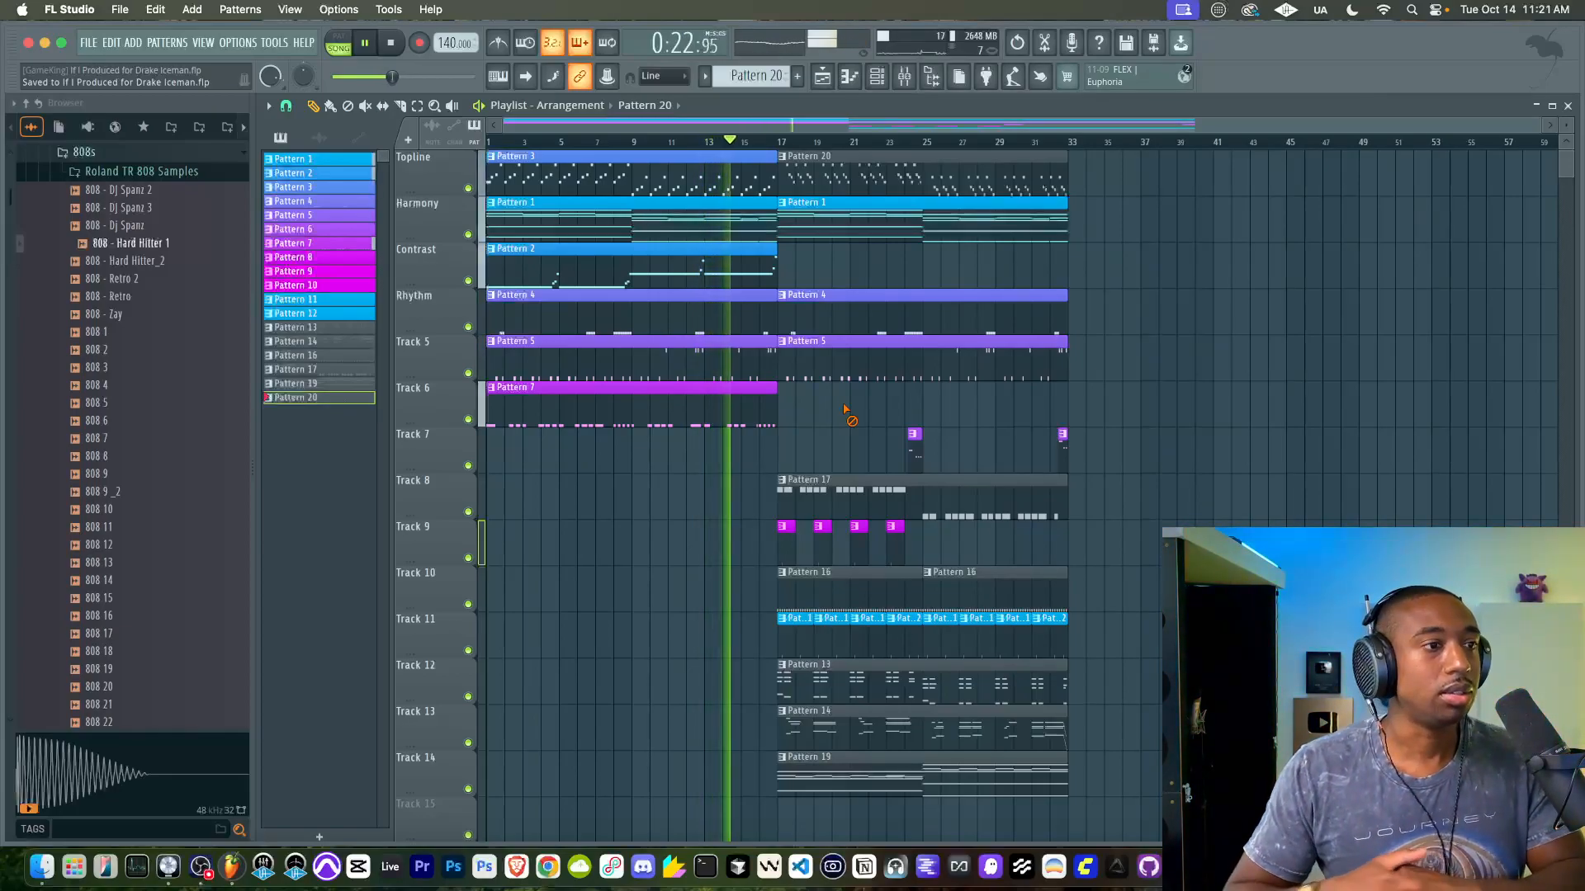
# Step: Color Patterns 13 through 20 with a blue-to-magenta gradient and save the project
pyautogui.keyDown('shift'); pyautogui.click(359, 327); pyautogui.keyUp('shift')
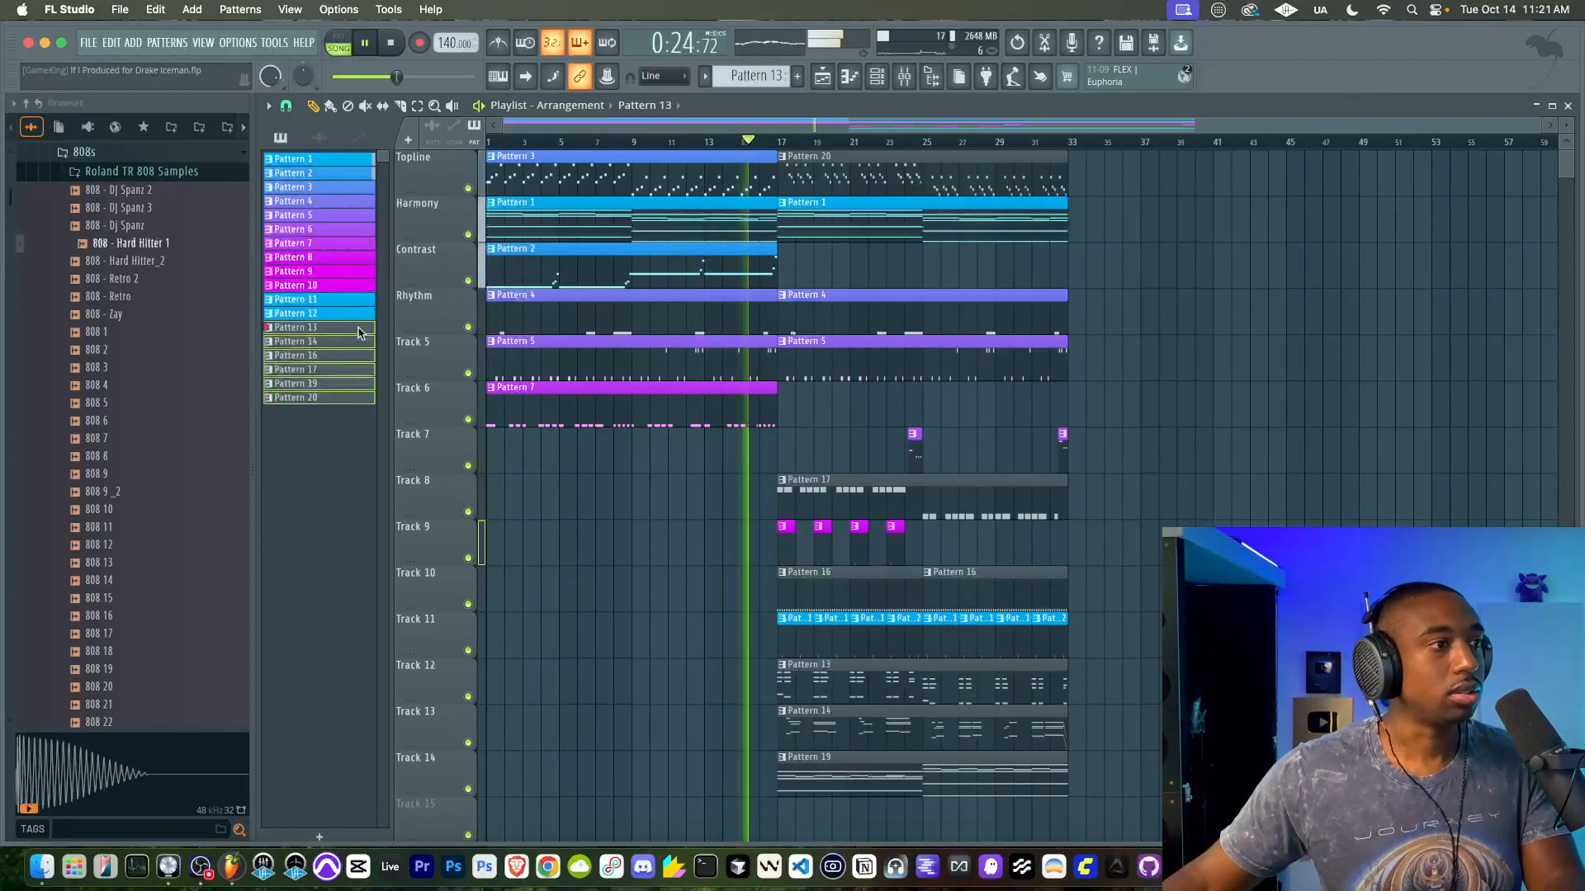
pyautogui.rightClick(359, 327)
pyautogui.click(407, 413)
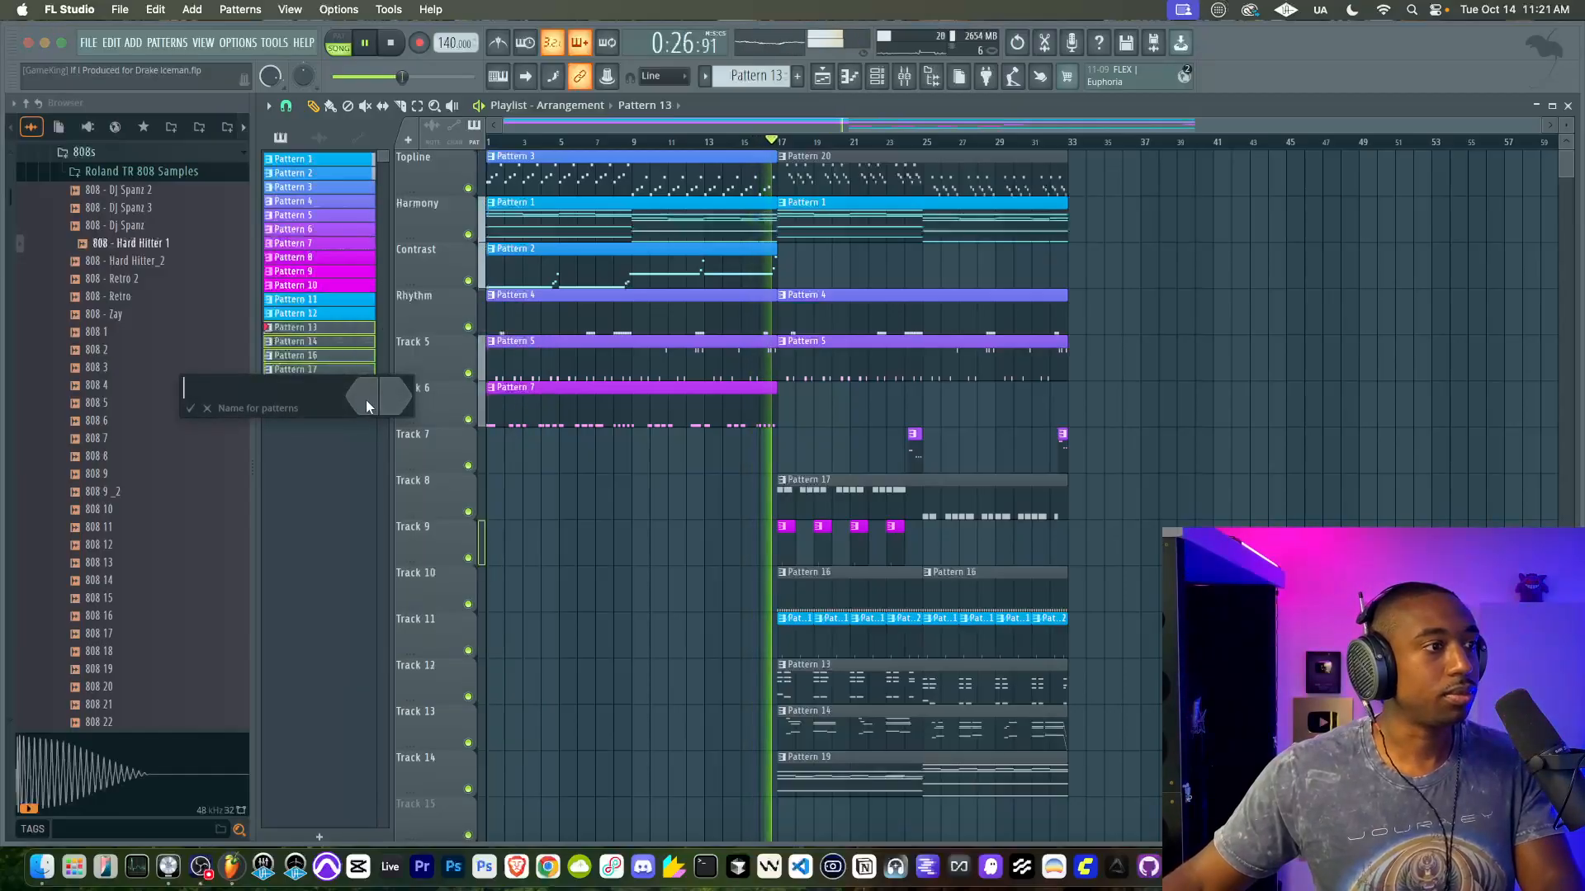
pyautogui.click(365, 399)
pyautogui.click(480, 665)
pyautogui.press('Return')
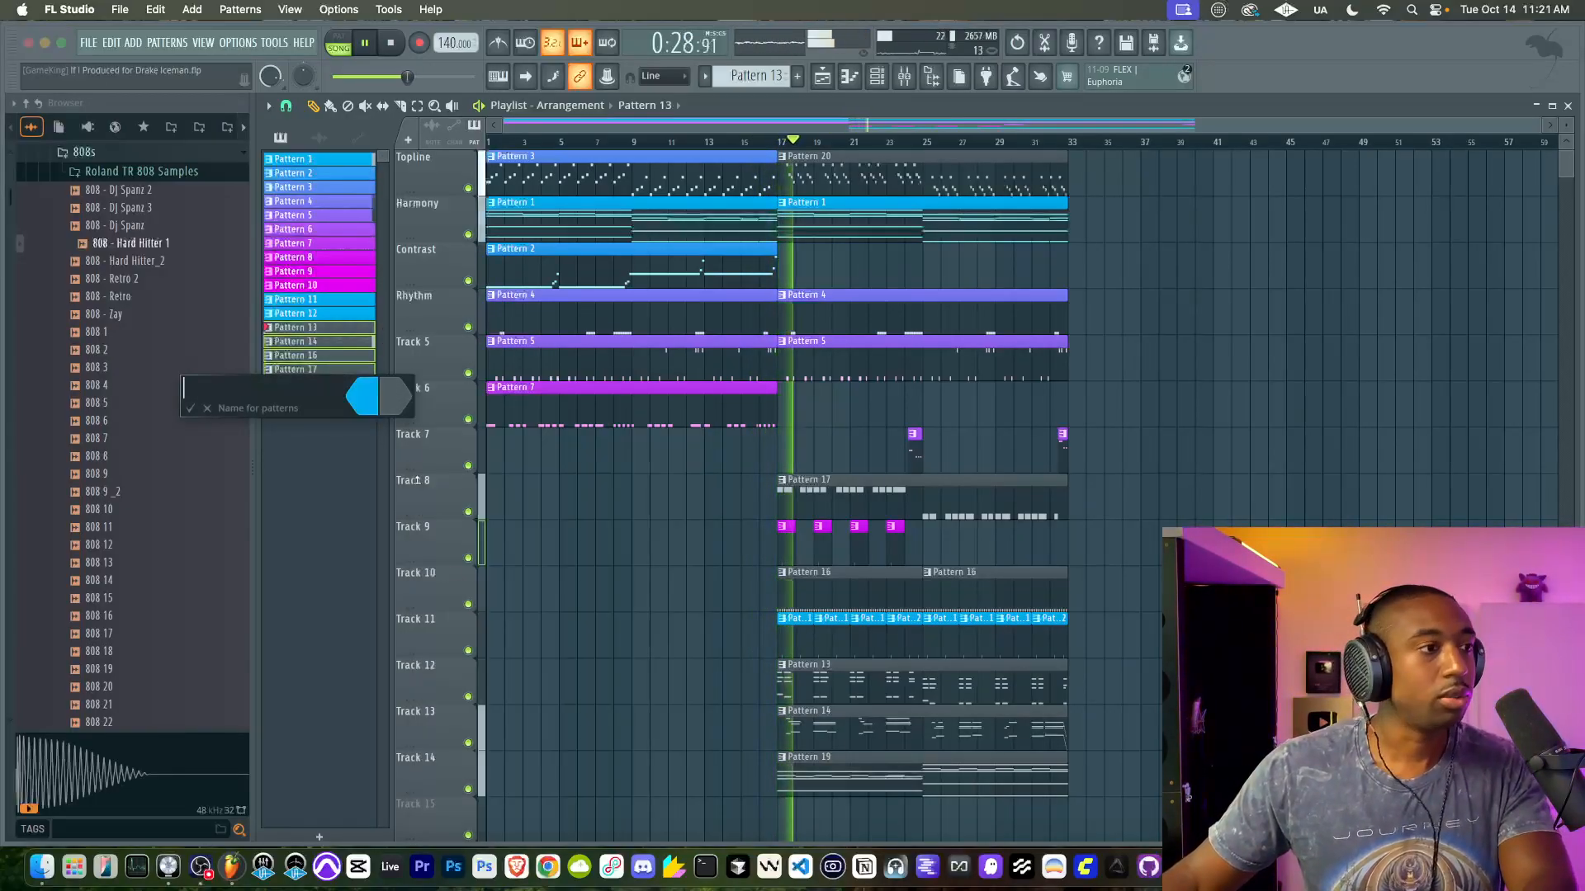
pyautogui.click(397, 404)
pyautogui.click(533, 660)
pyautogui.press('Return')
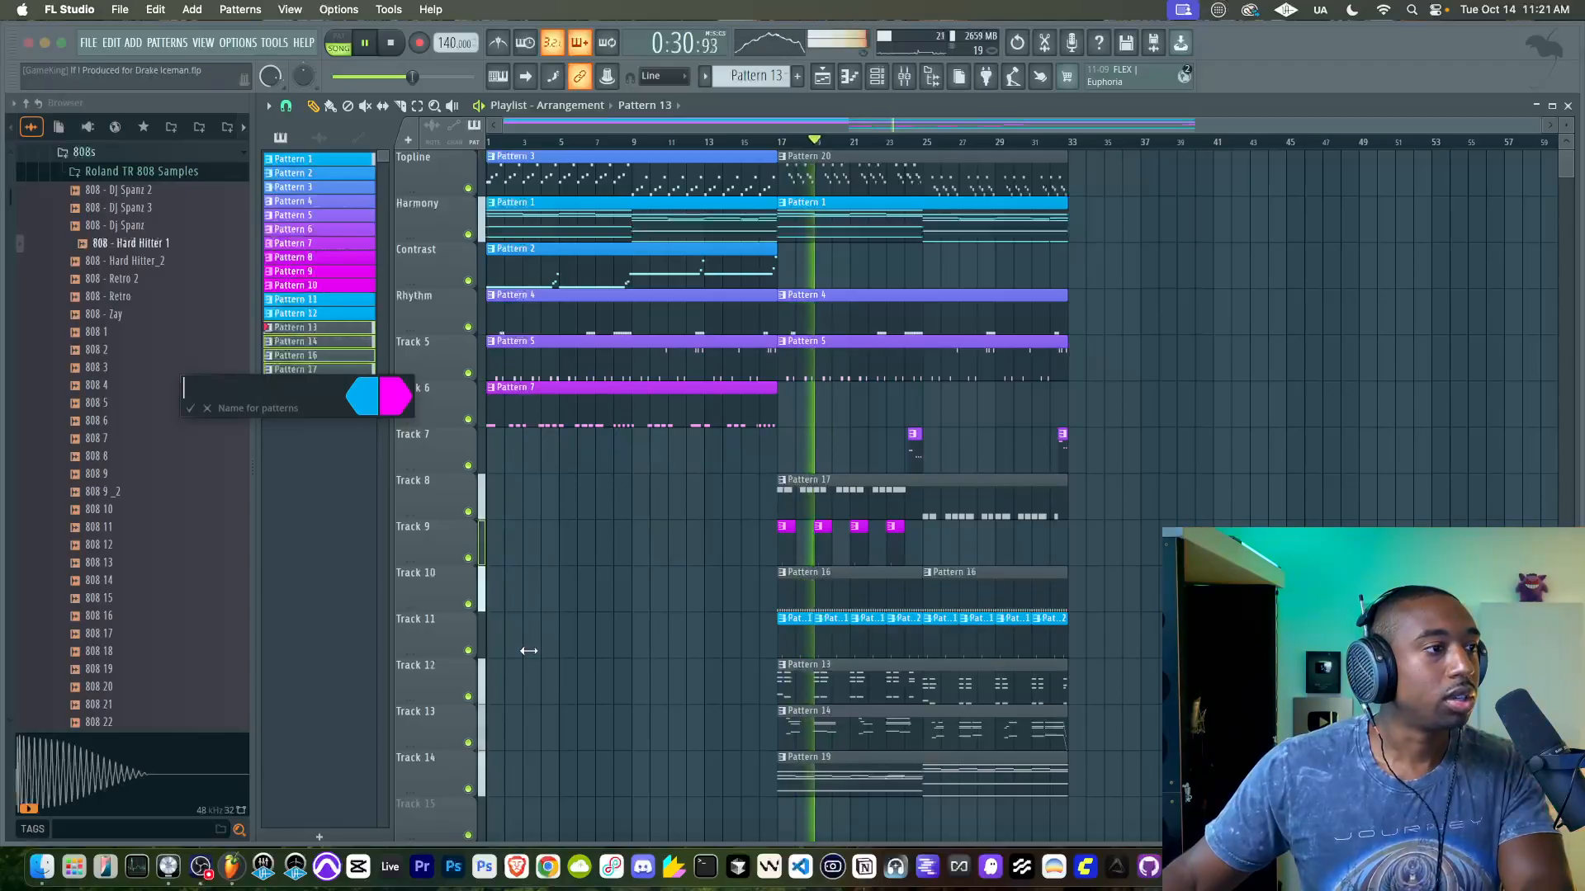
pyautogui.press('Return')
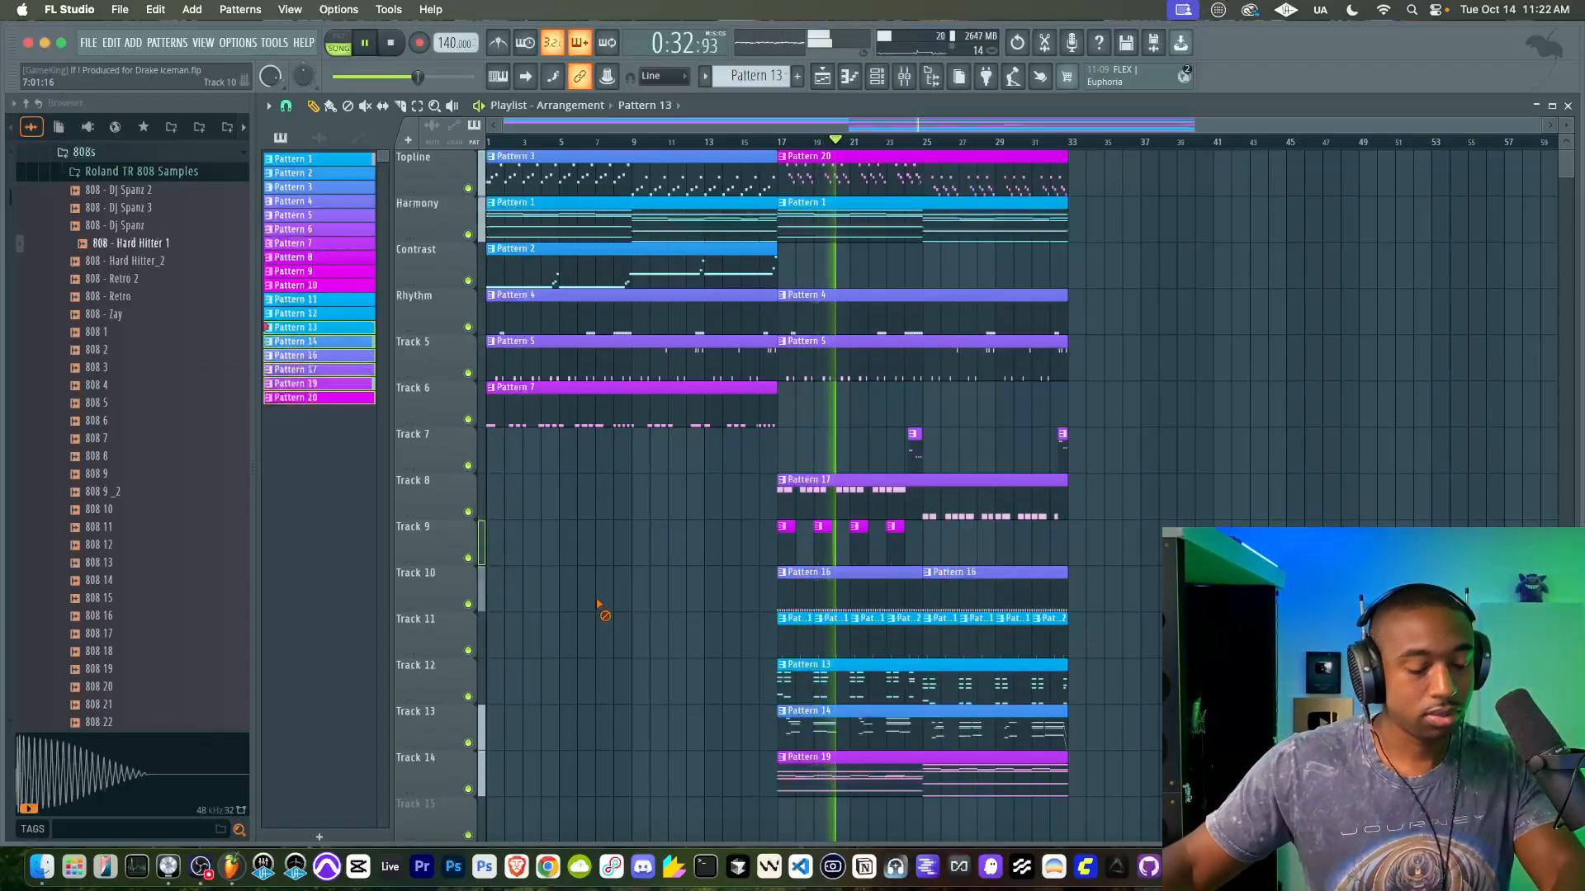
pyautogui.press('super+s')
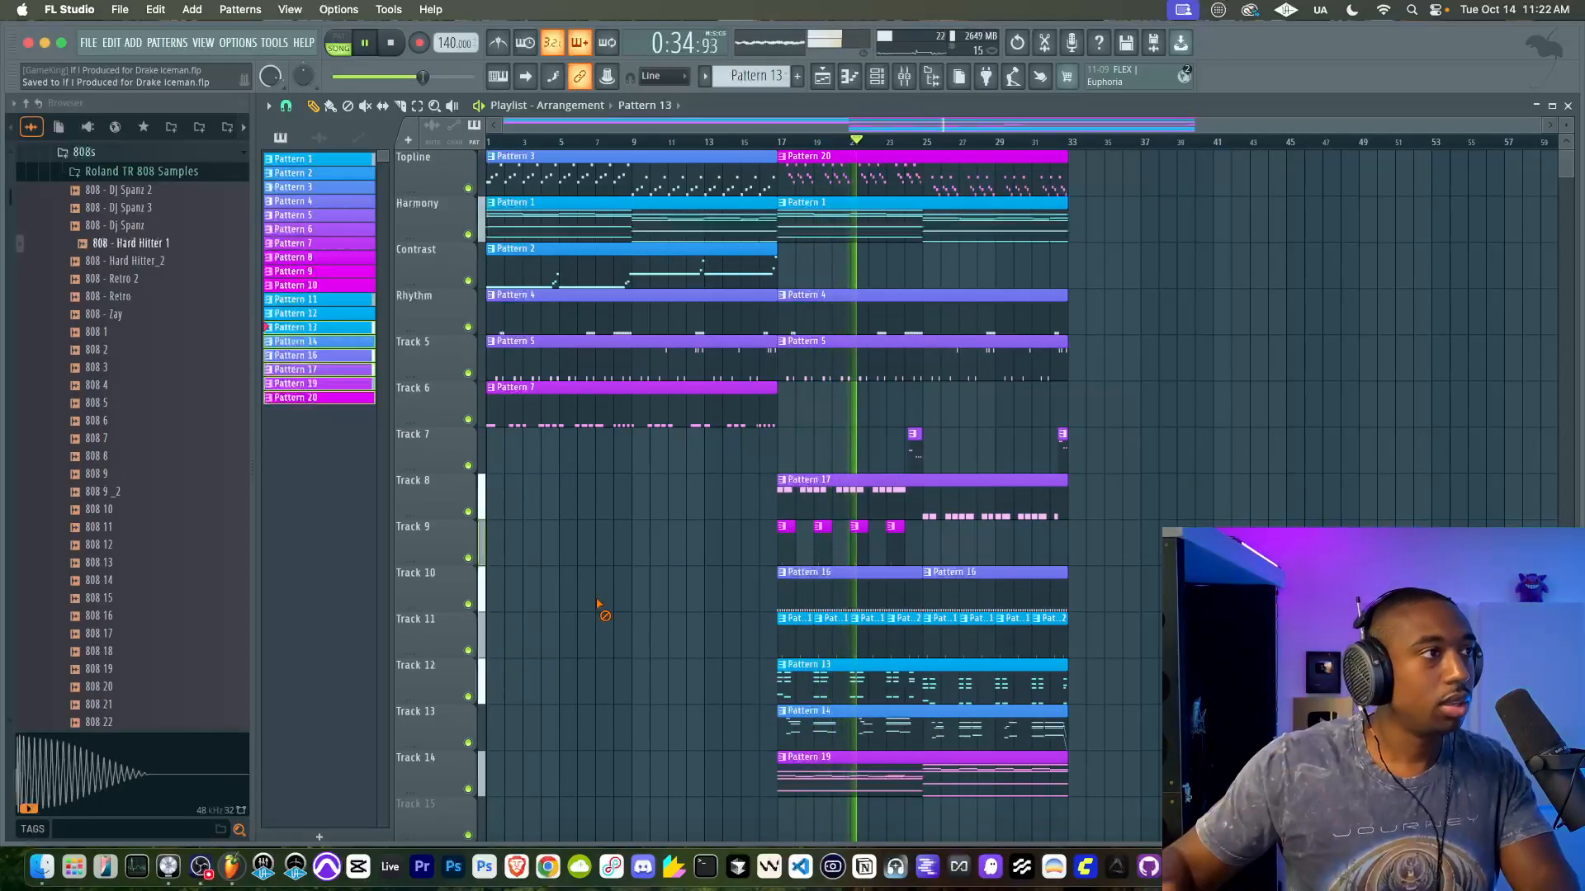
# Step: Collapse and hide the browser, and bring up the mixer
pyautogui.click(26, 103)
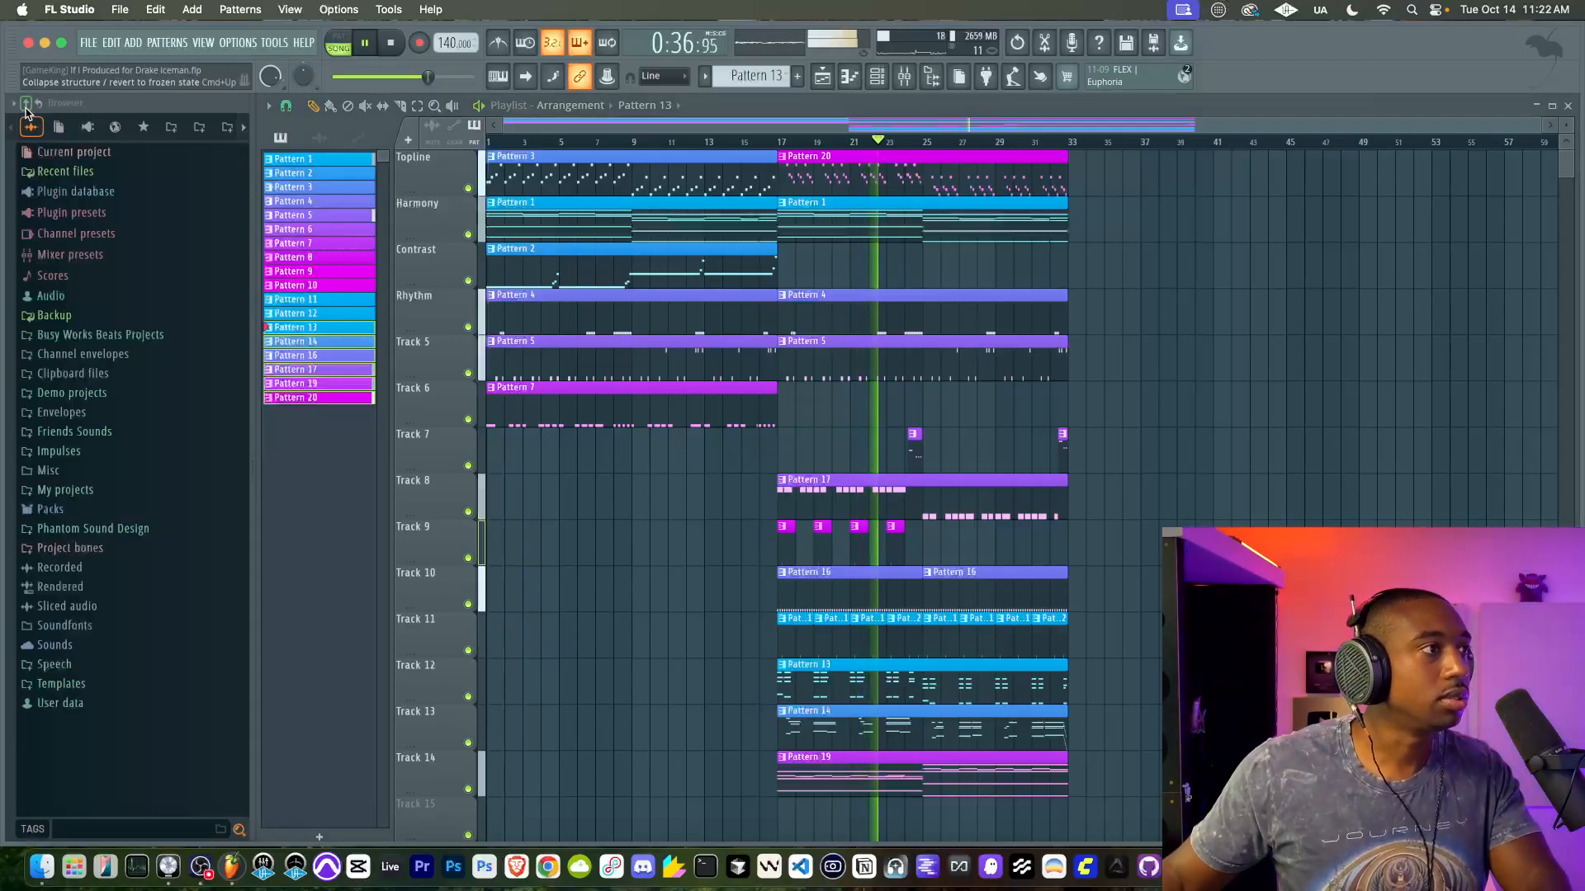
pyautogui.hotkey('alt', 'F8')
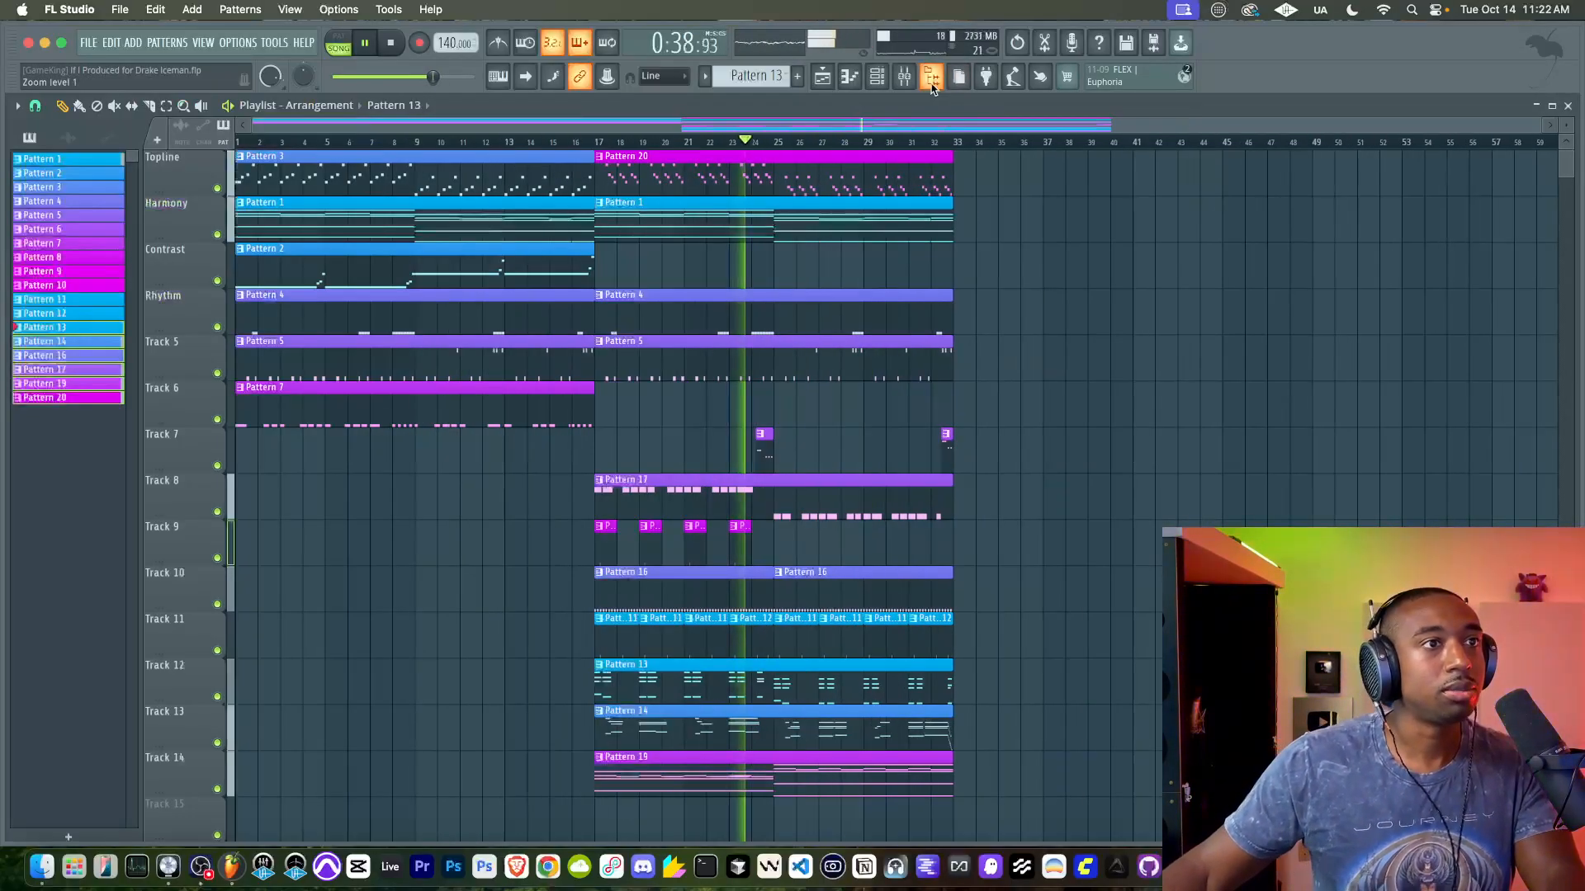
pyautogui.press('F9')
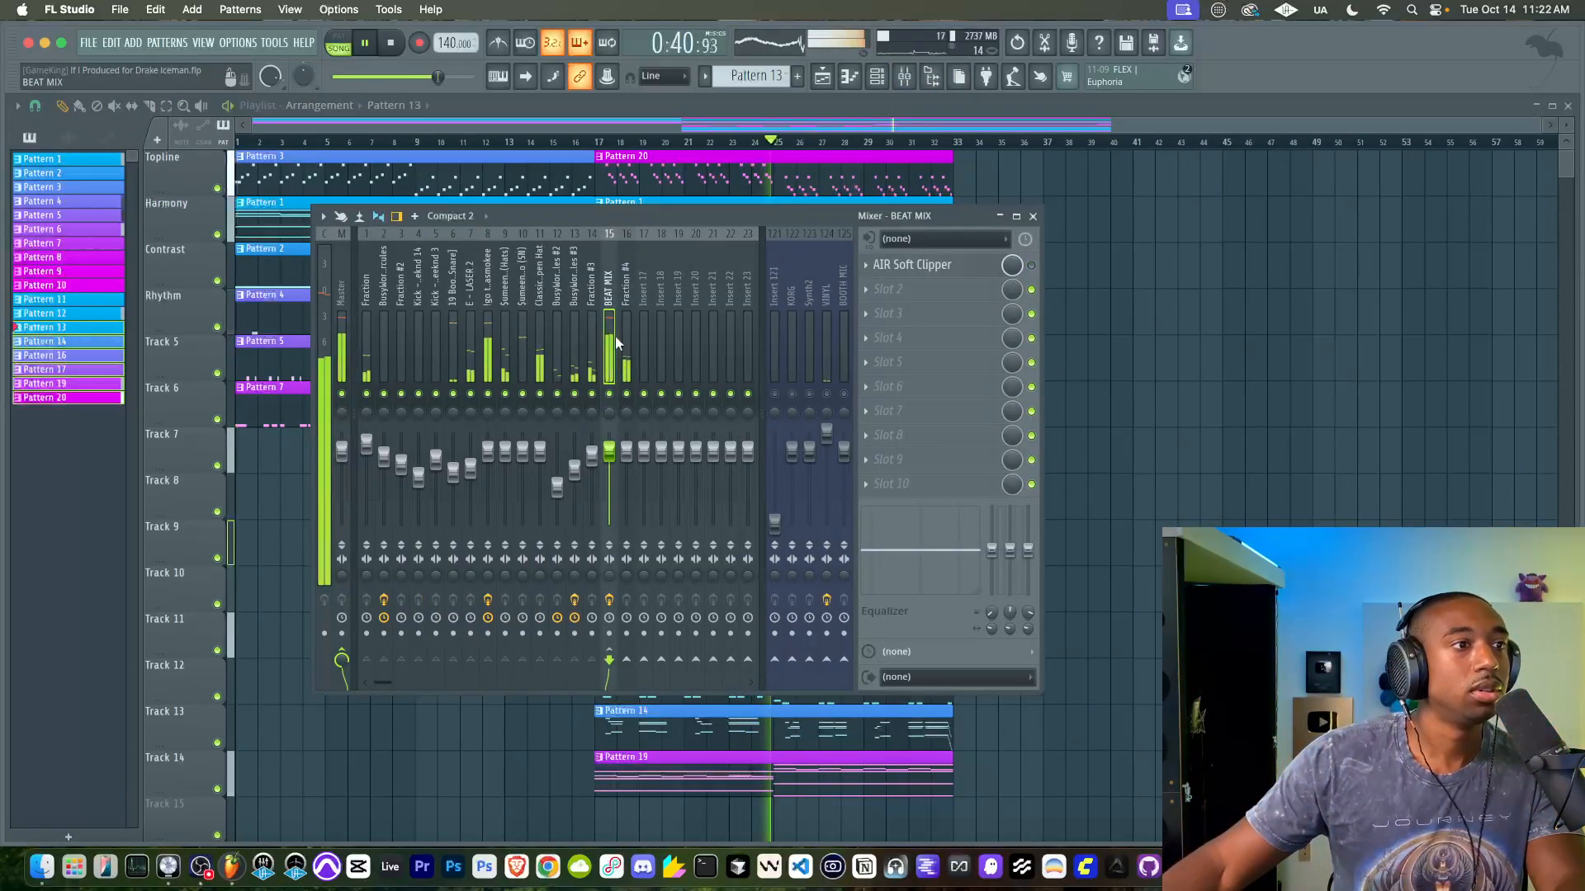
# Step: Place the Fraction #4 mixer track just before BEAT MIX and route it only to BEAT MIX
pyautogui.hotkey('alt', 'Left')
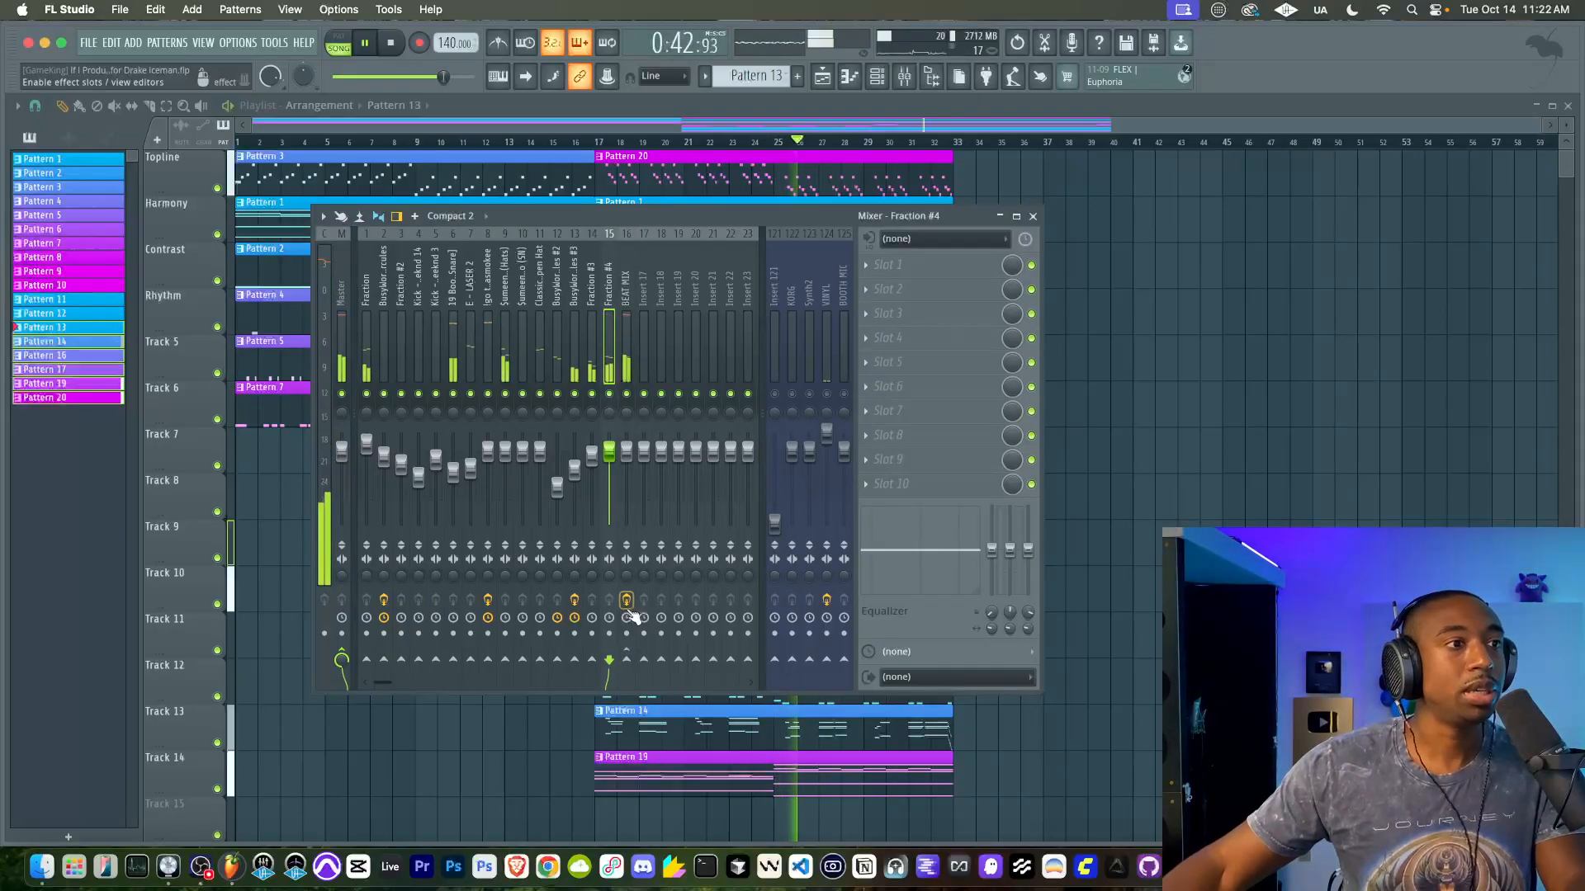
pyautogui.rightClick(628, 660)
pyautogui.click(668, 684)
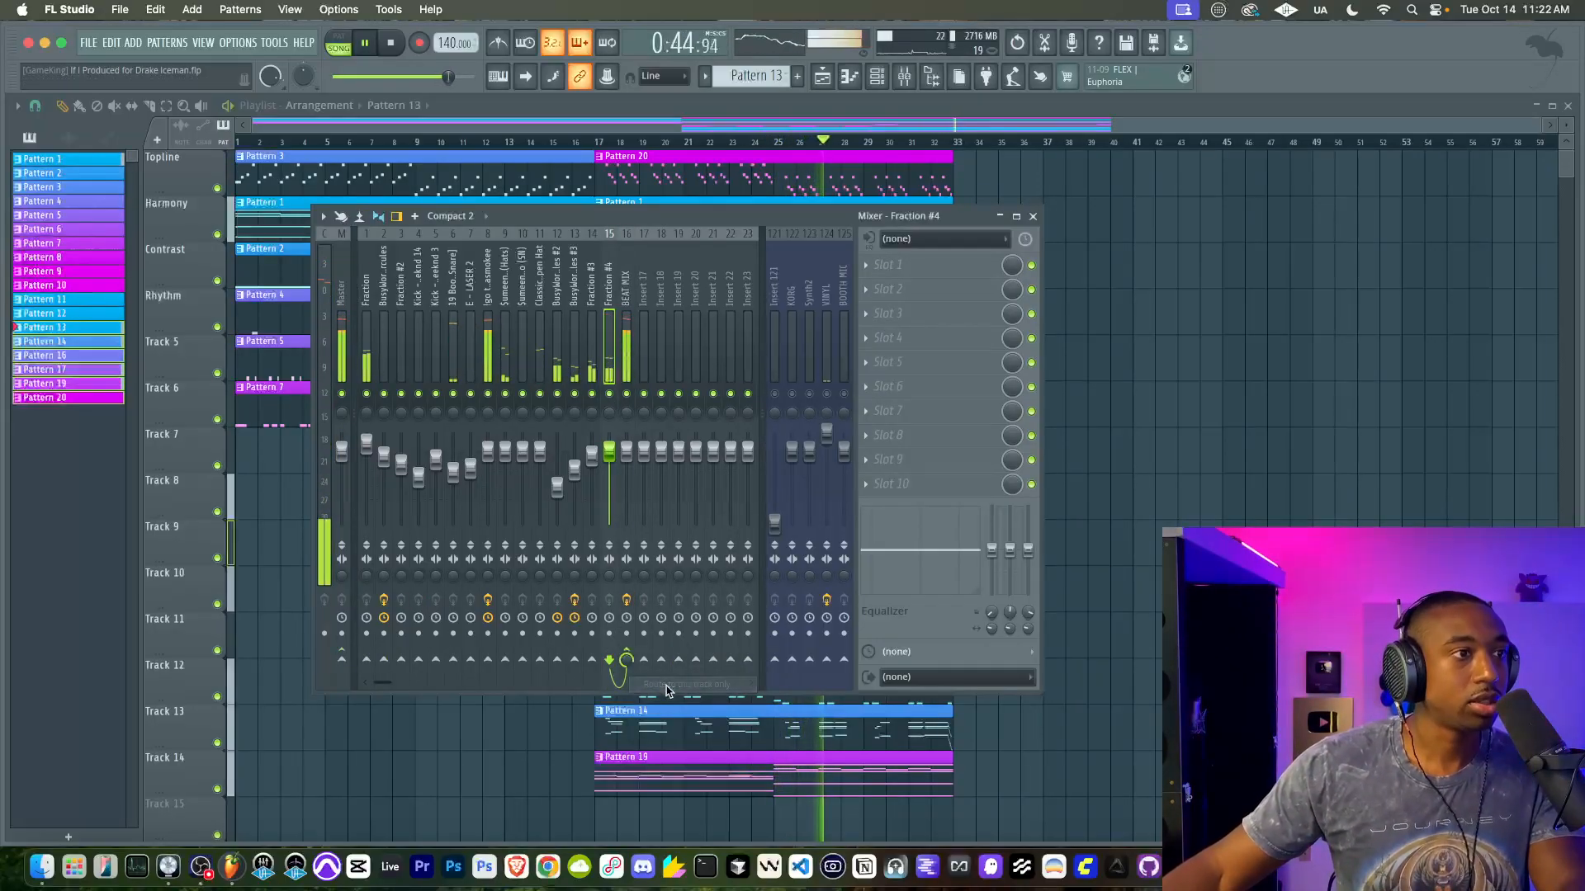
# Step: Check the AIR Soft Clipper's level on BEAT MIX, close the mixer and stop playback
pyautogui.click(627, 363)
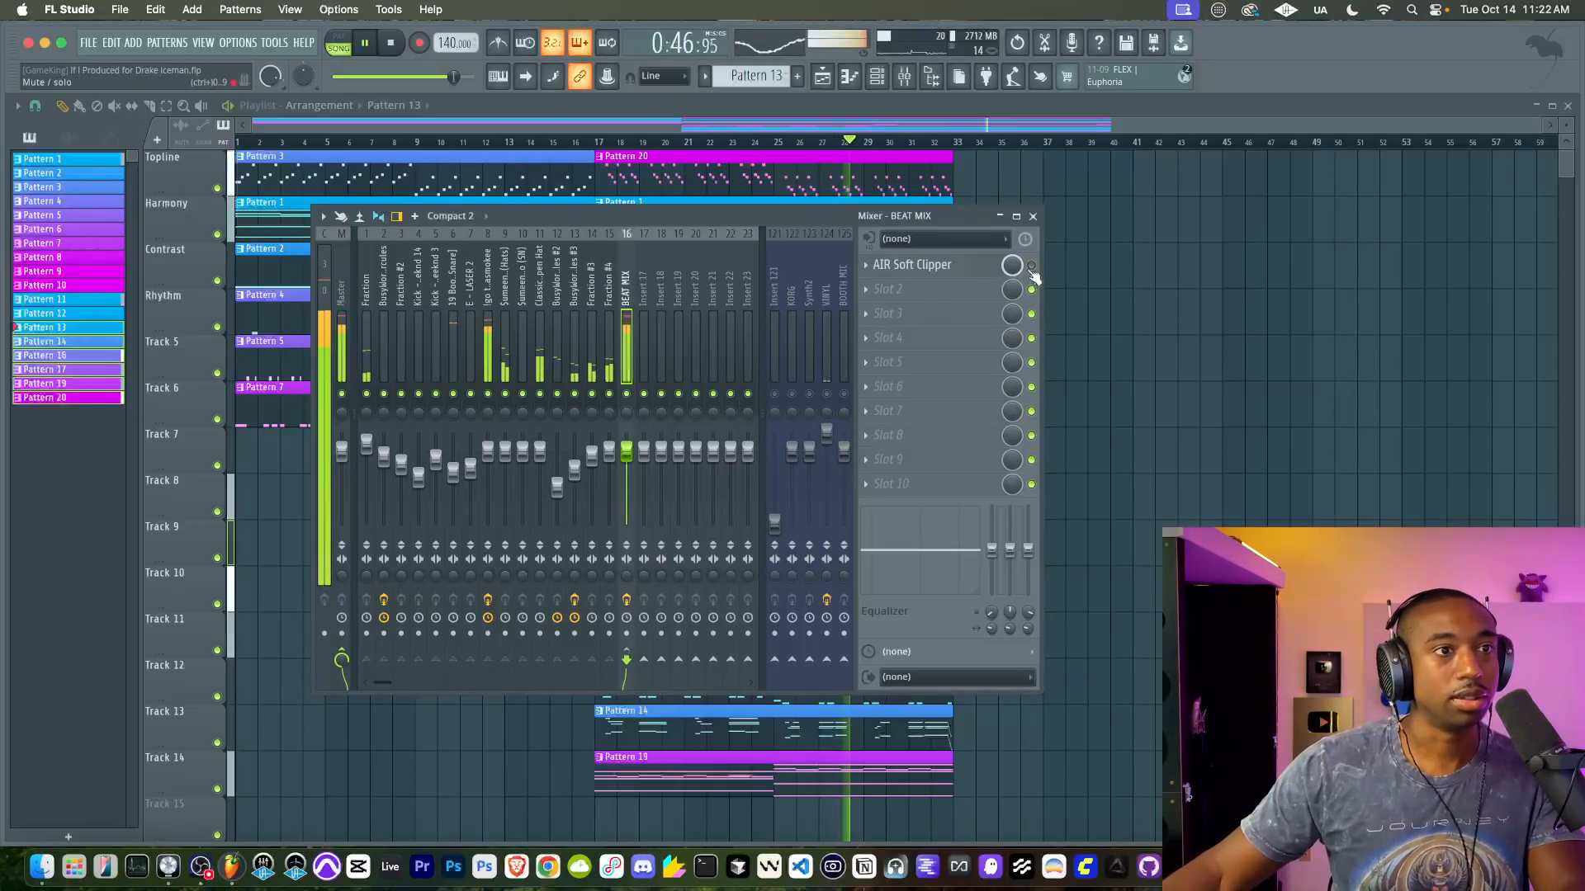
pyautogui.click(974, 275)
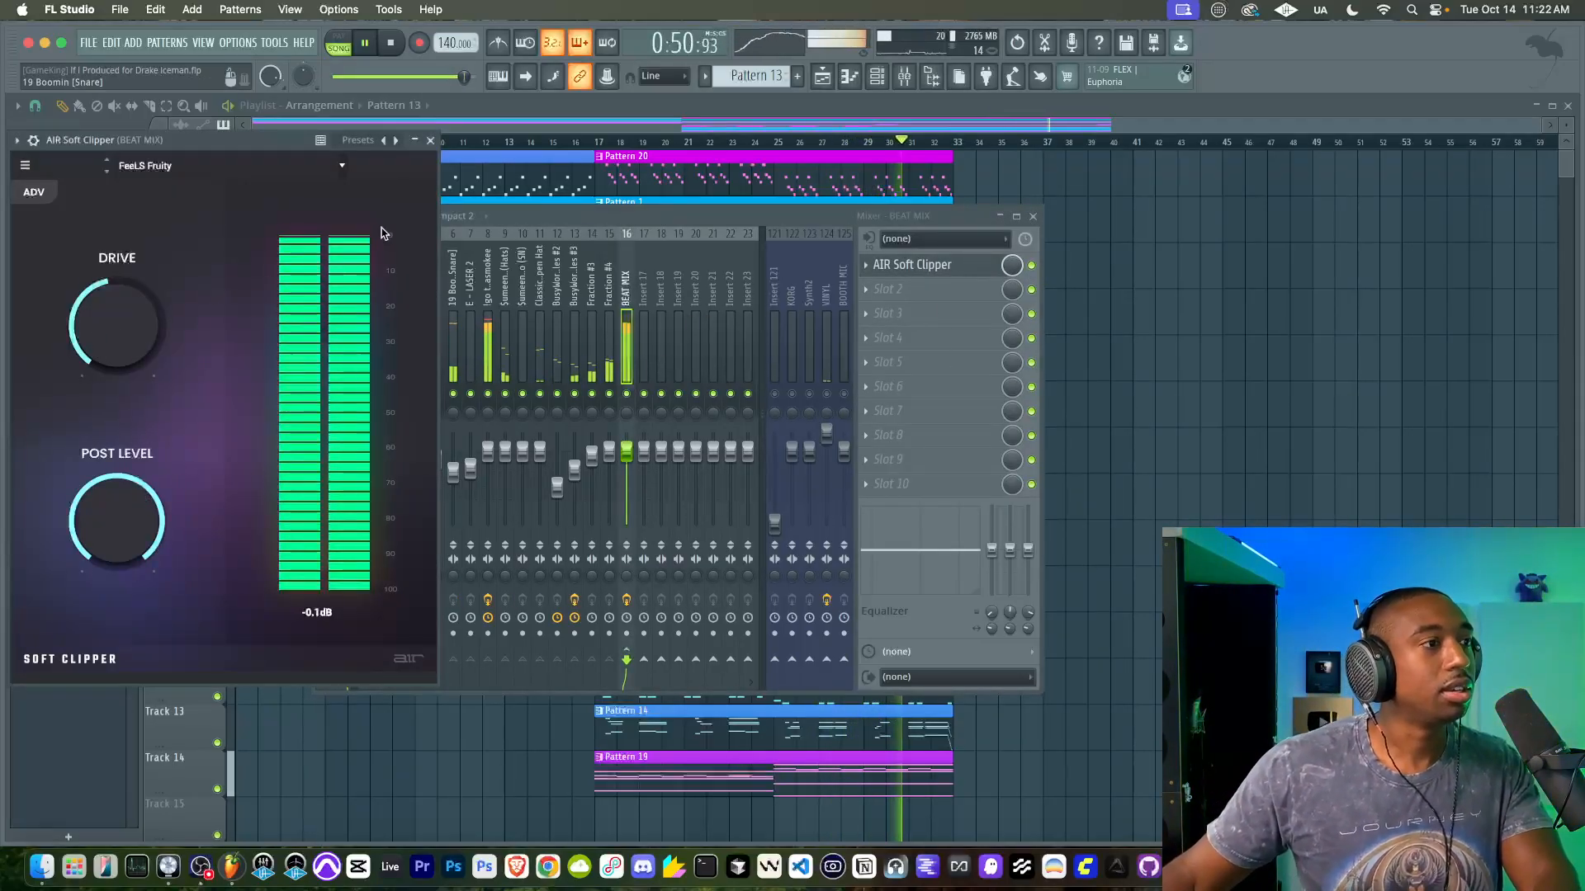
pyautogui.click(430, 141)
pyautogui.rightClick(1022, 348)
pyautogui.click(1131, 316)
pyautogui.press('F9')
pyautogui.press('space')
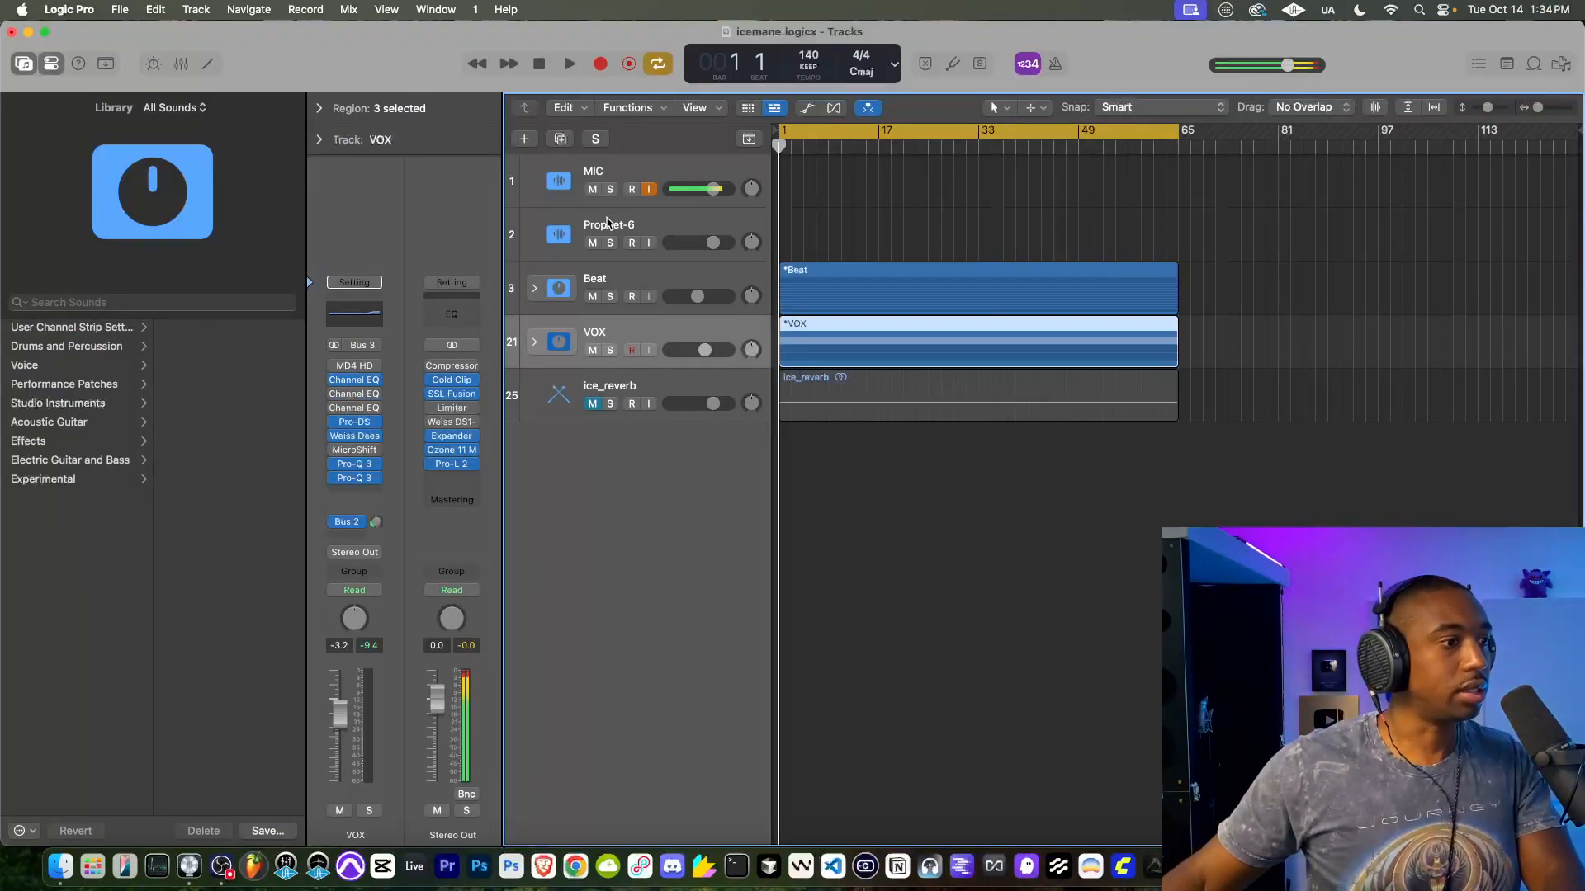
# Step: In Logic Pro, turn off input monitoring on the MIC track and play the song with the Library hidden
pyautogui.click(650, 190)
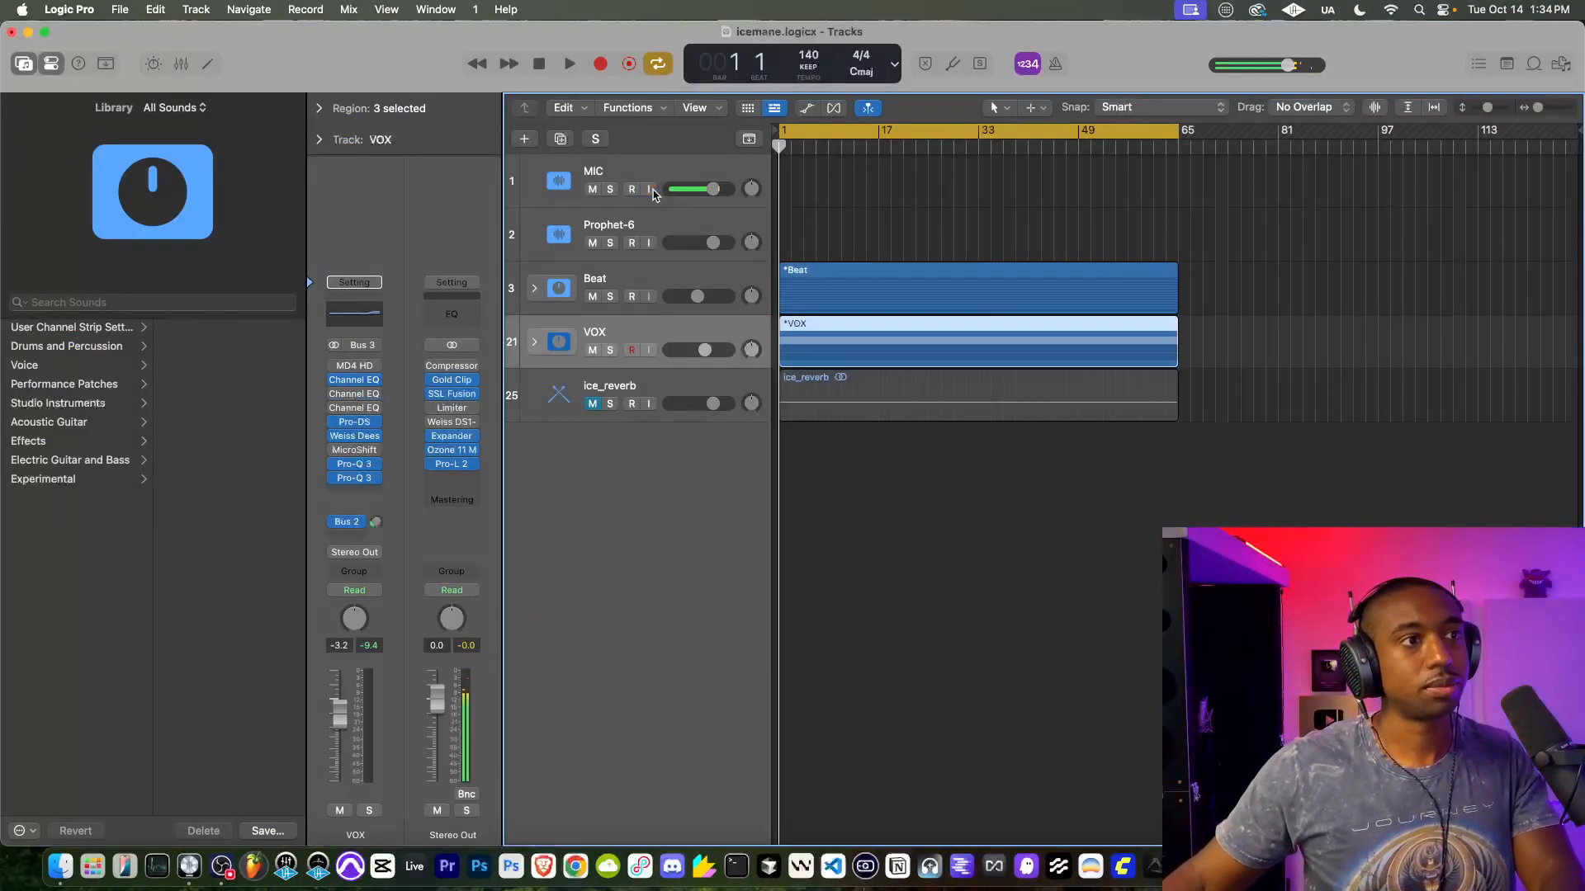
pyautogui.press('space')
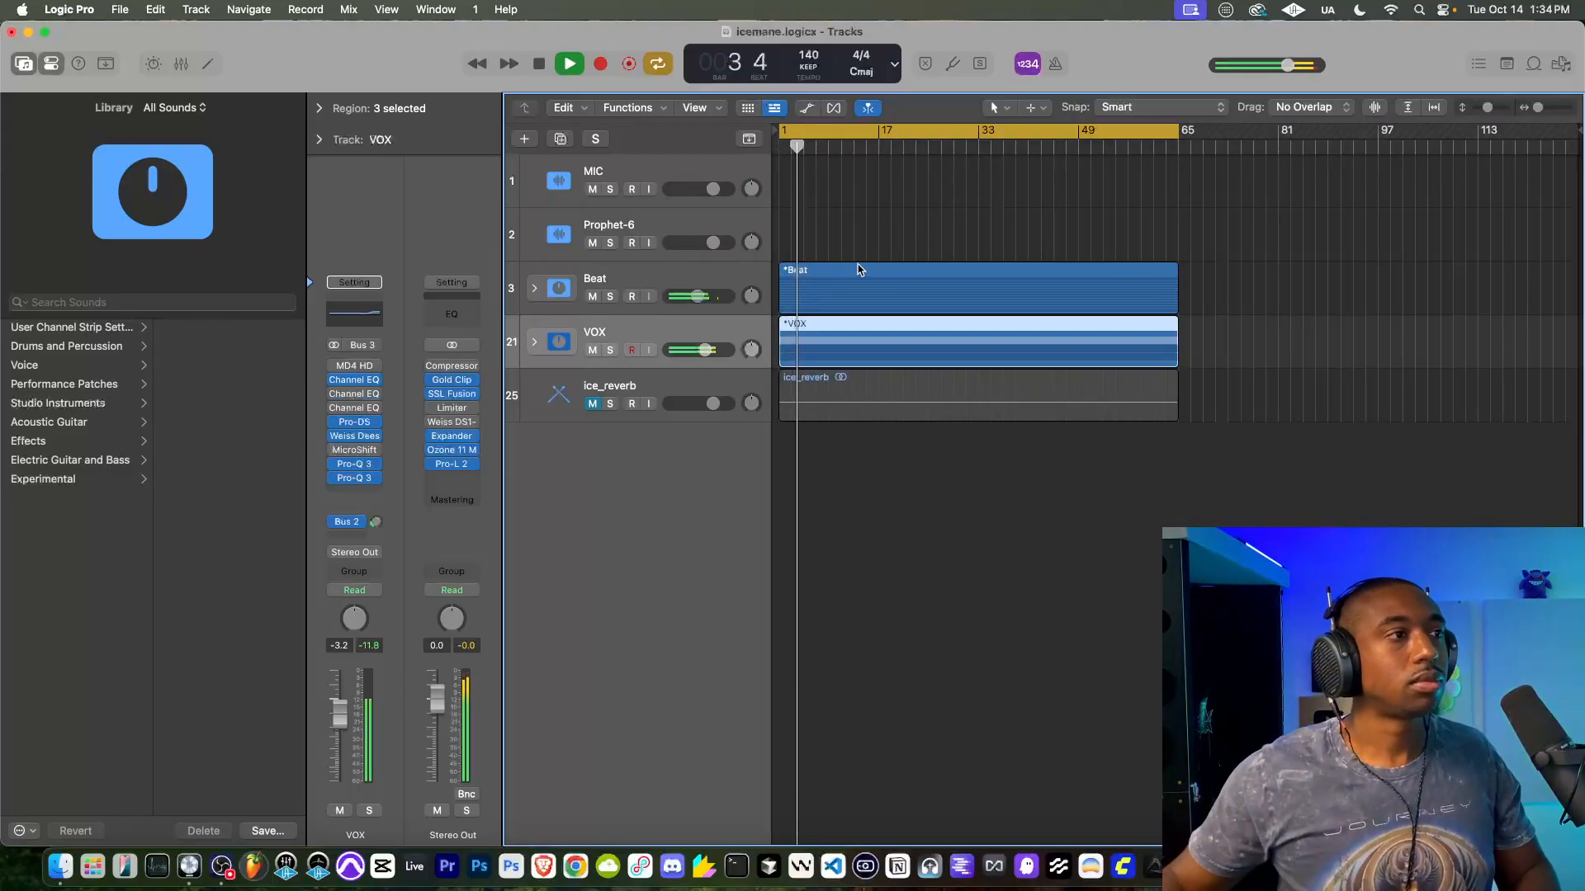
pyautogui.click(30, 66)
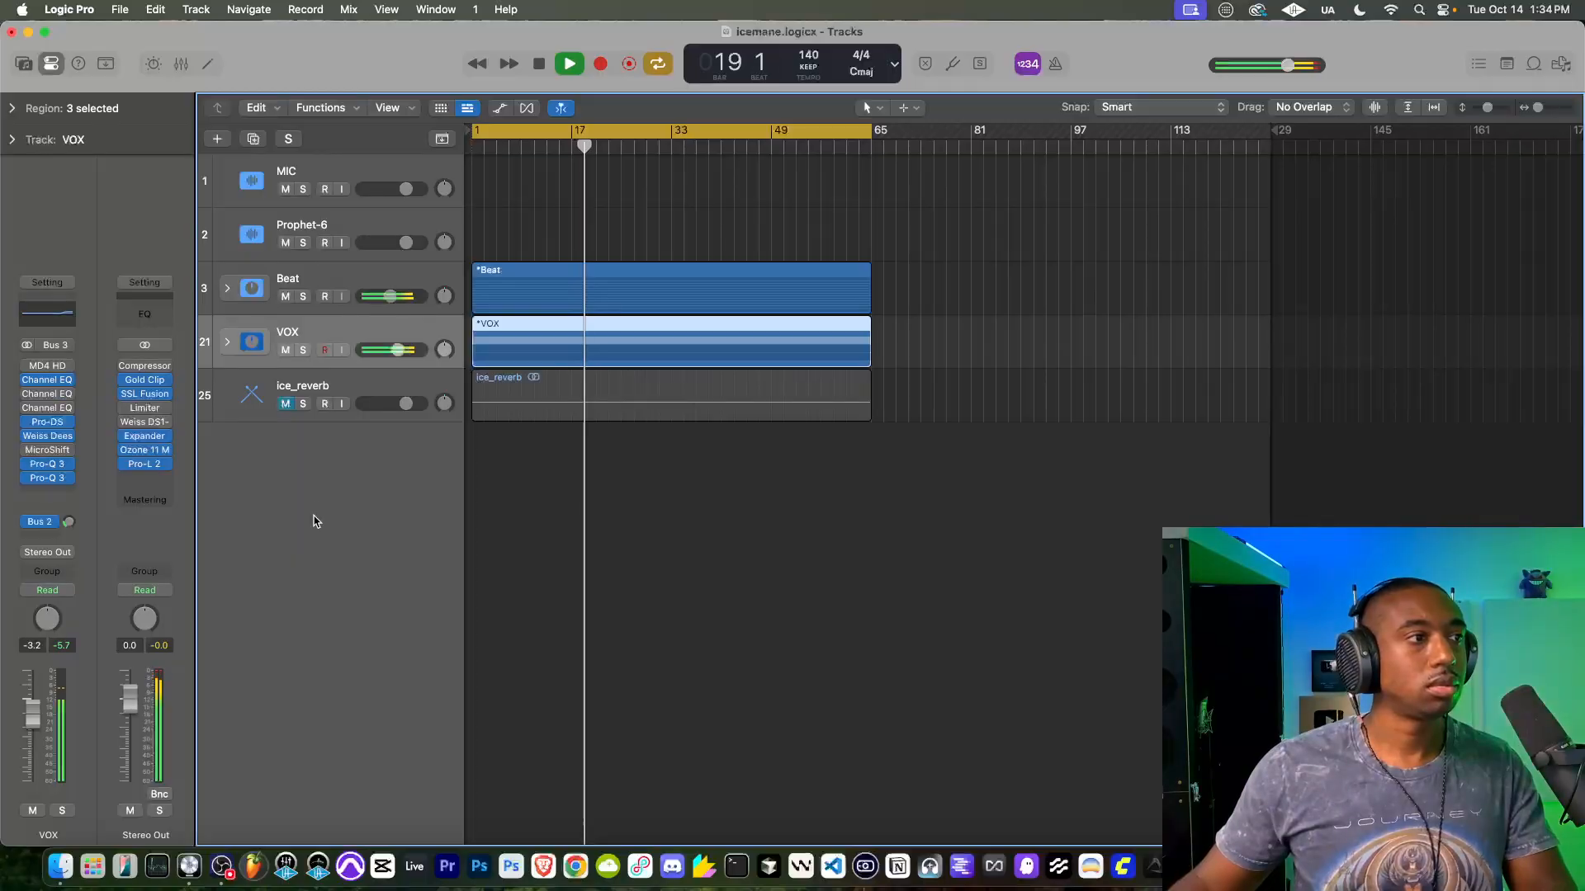
# Step: Try the vocals with MD4 HD enabled on the VOX track and its volume lowered to -6.0 dB
pyautogui.moveTo(395, 353); pyautogui.dragTo(395, 351)
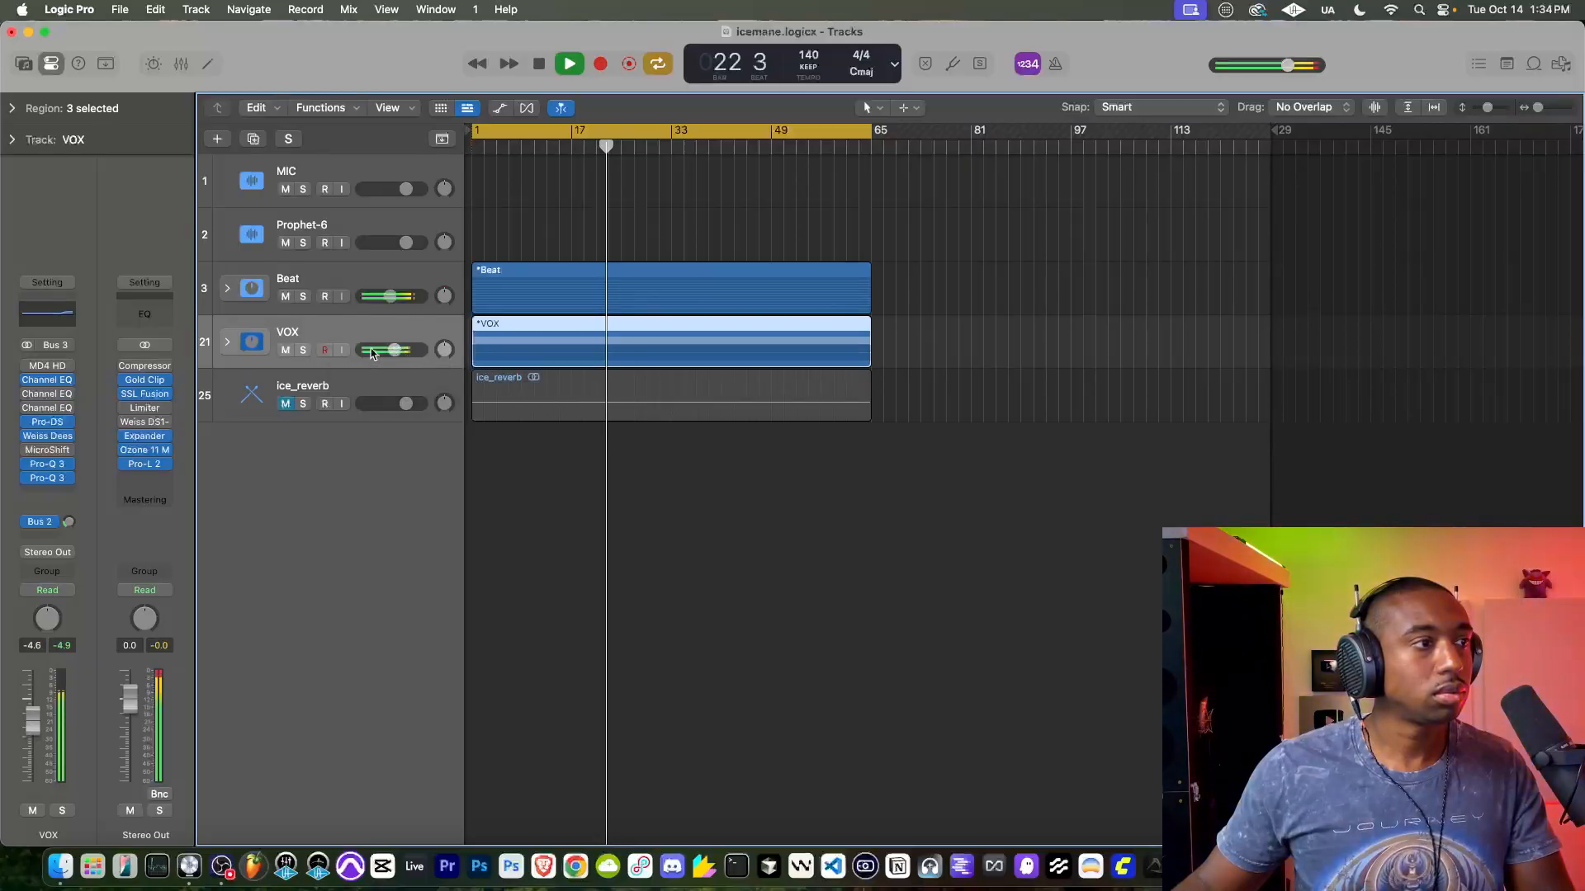
pyautogui.click(28, 410)
pyautogui.click(29, 396)
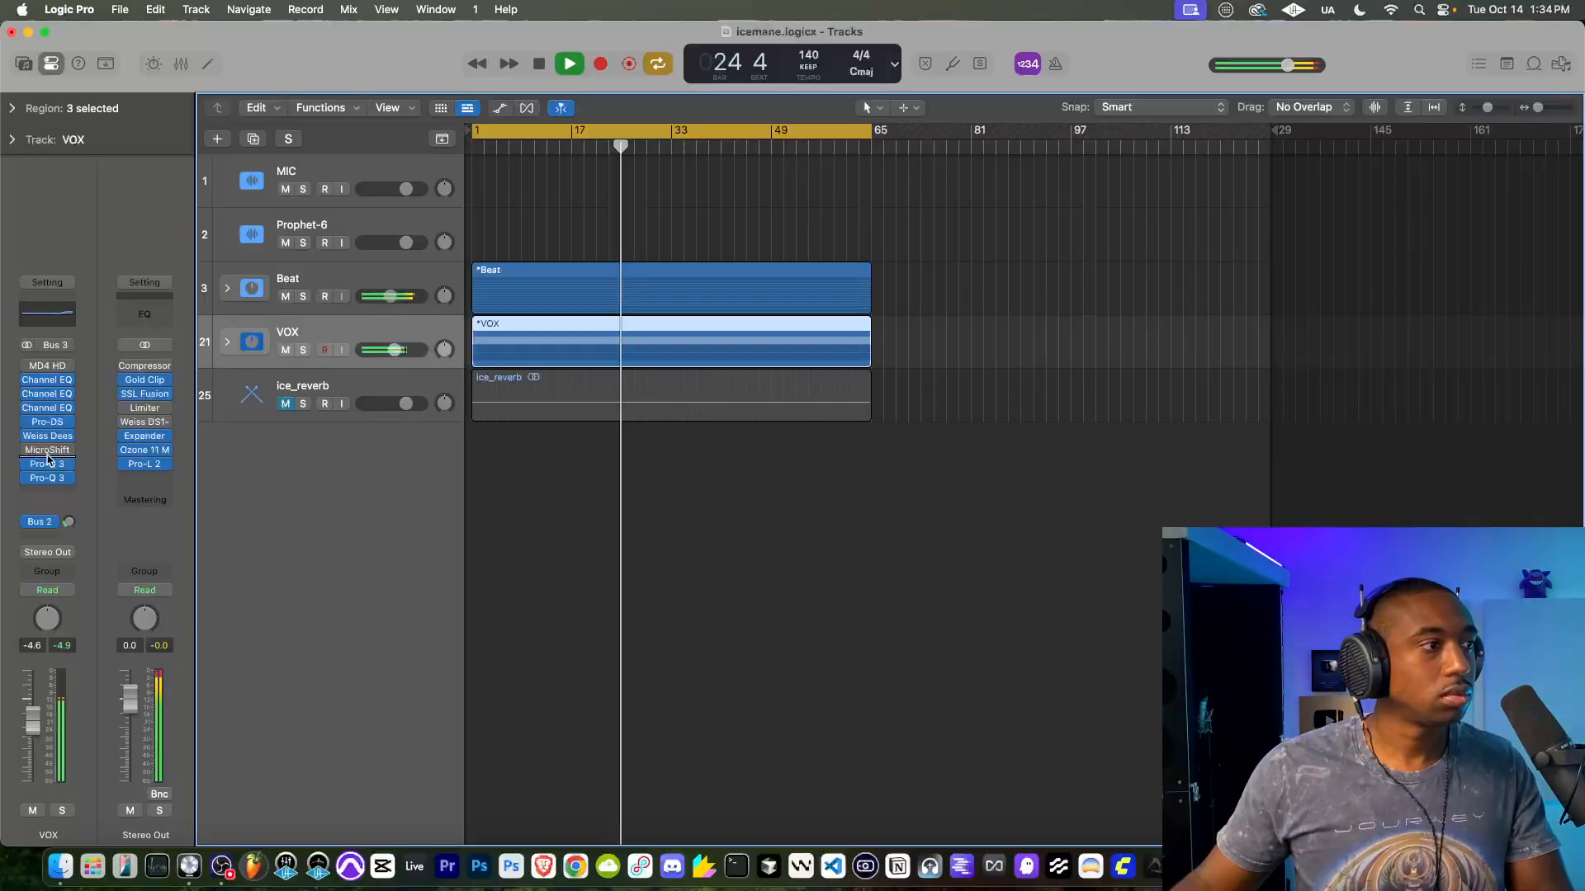
pyautogui.click(28, 367)
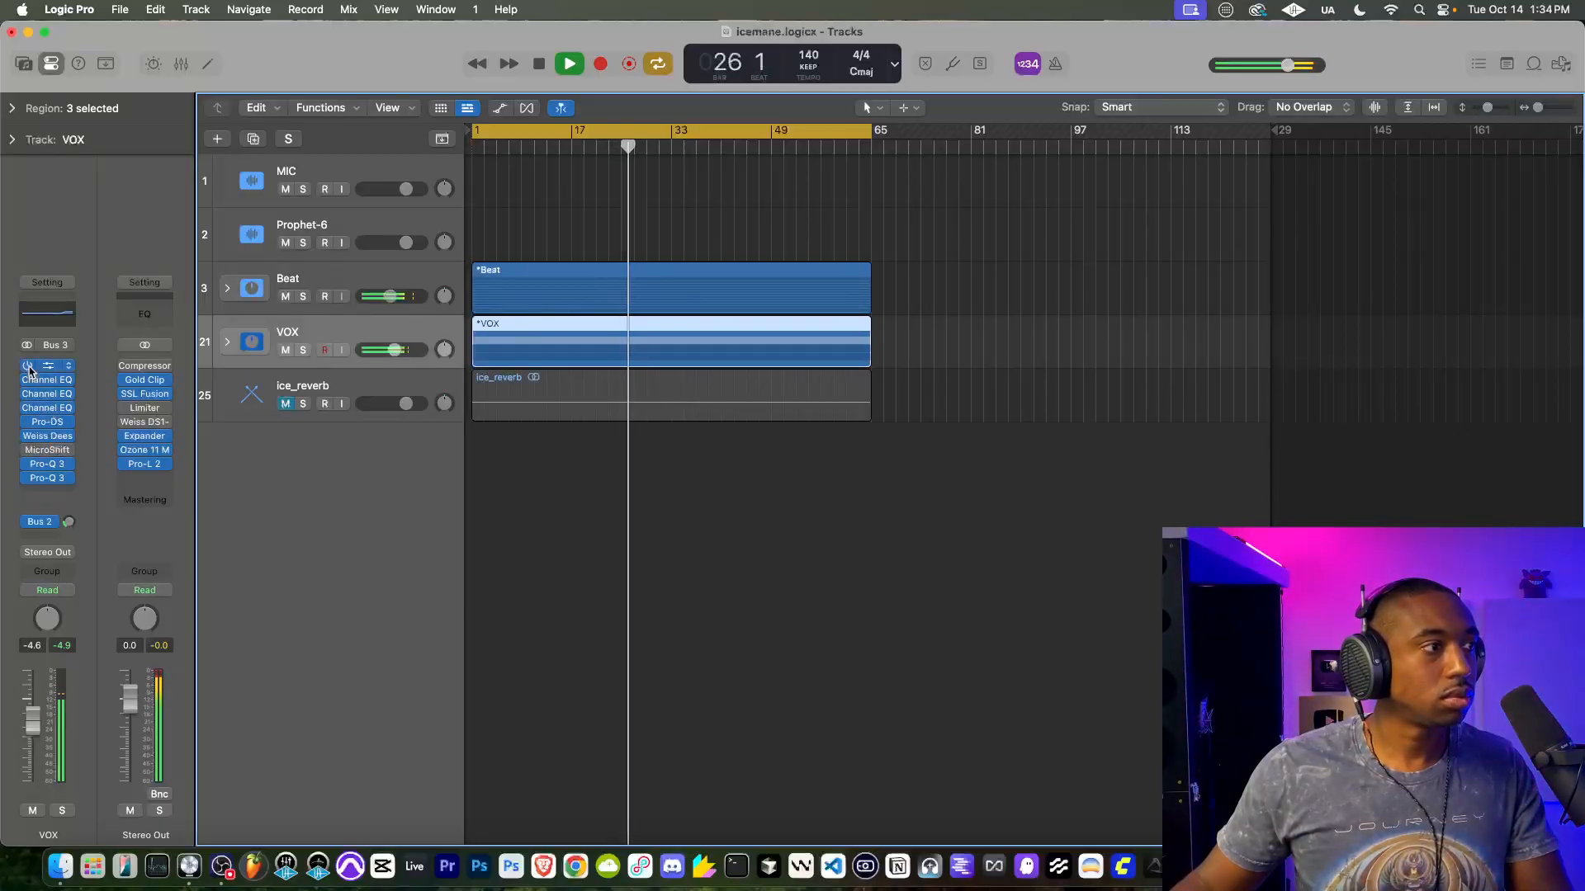
pyautogui.moveTo(394, 350); pyautogui.dragTo(382, 354)
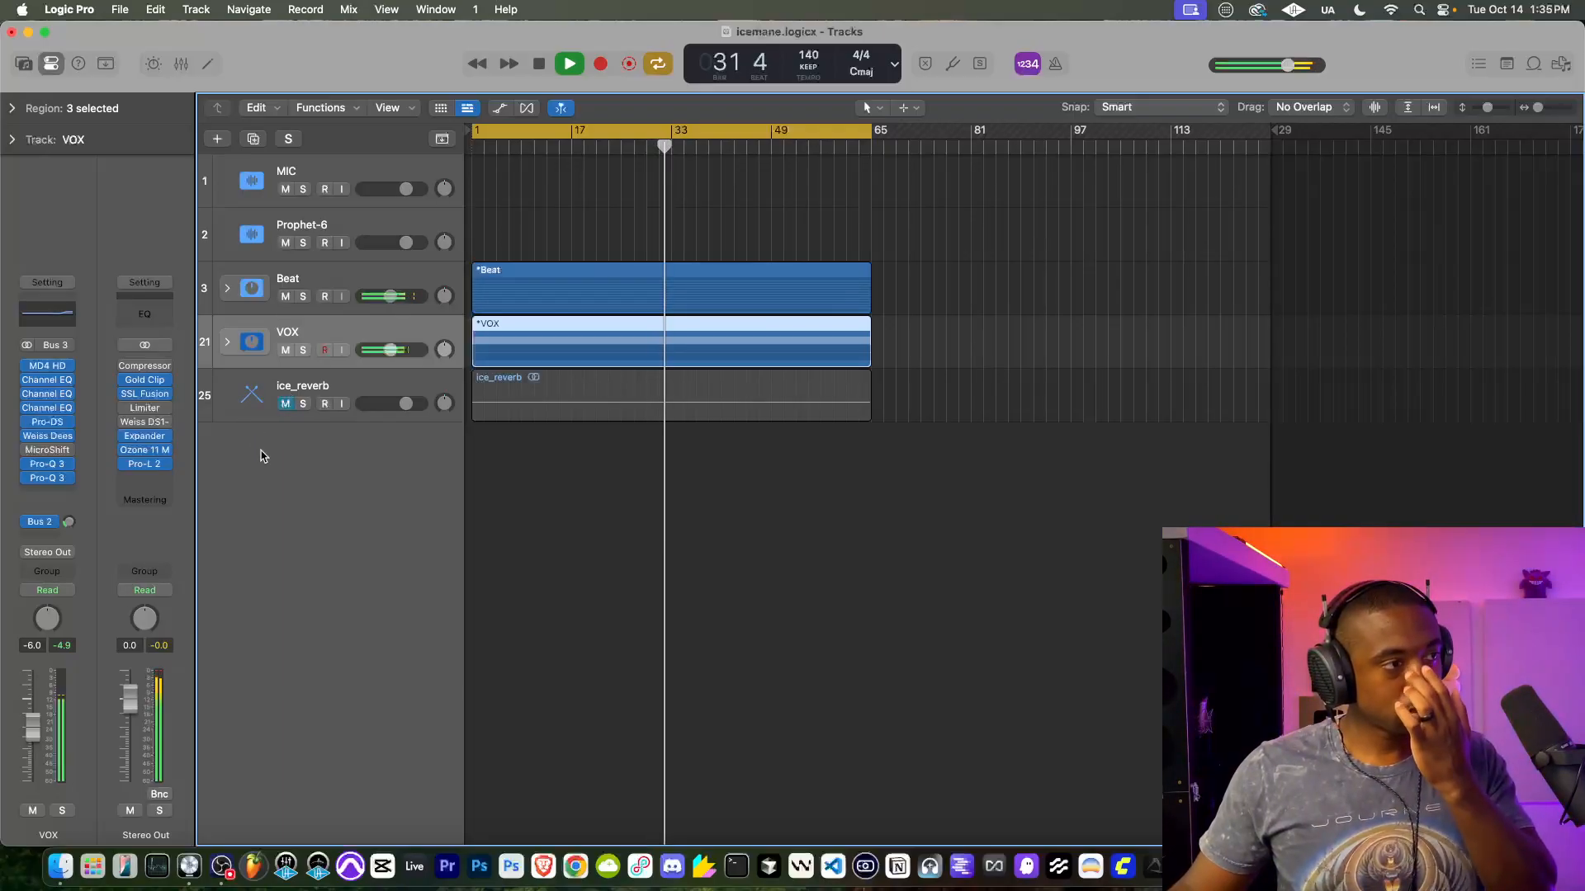
# Step: Restart playback from the beginning of the song and hide the inspector while listening
pyautogui.press('space')
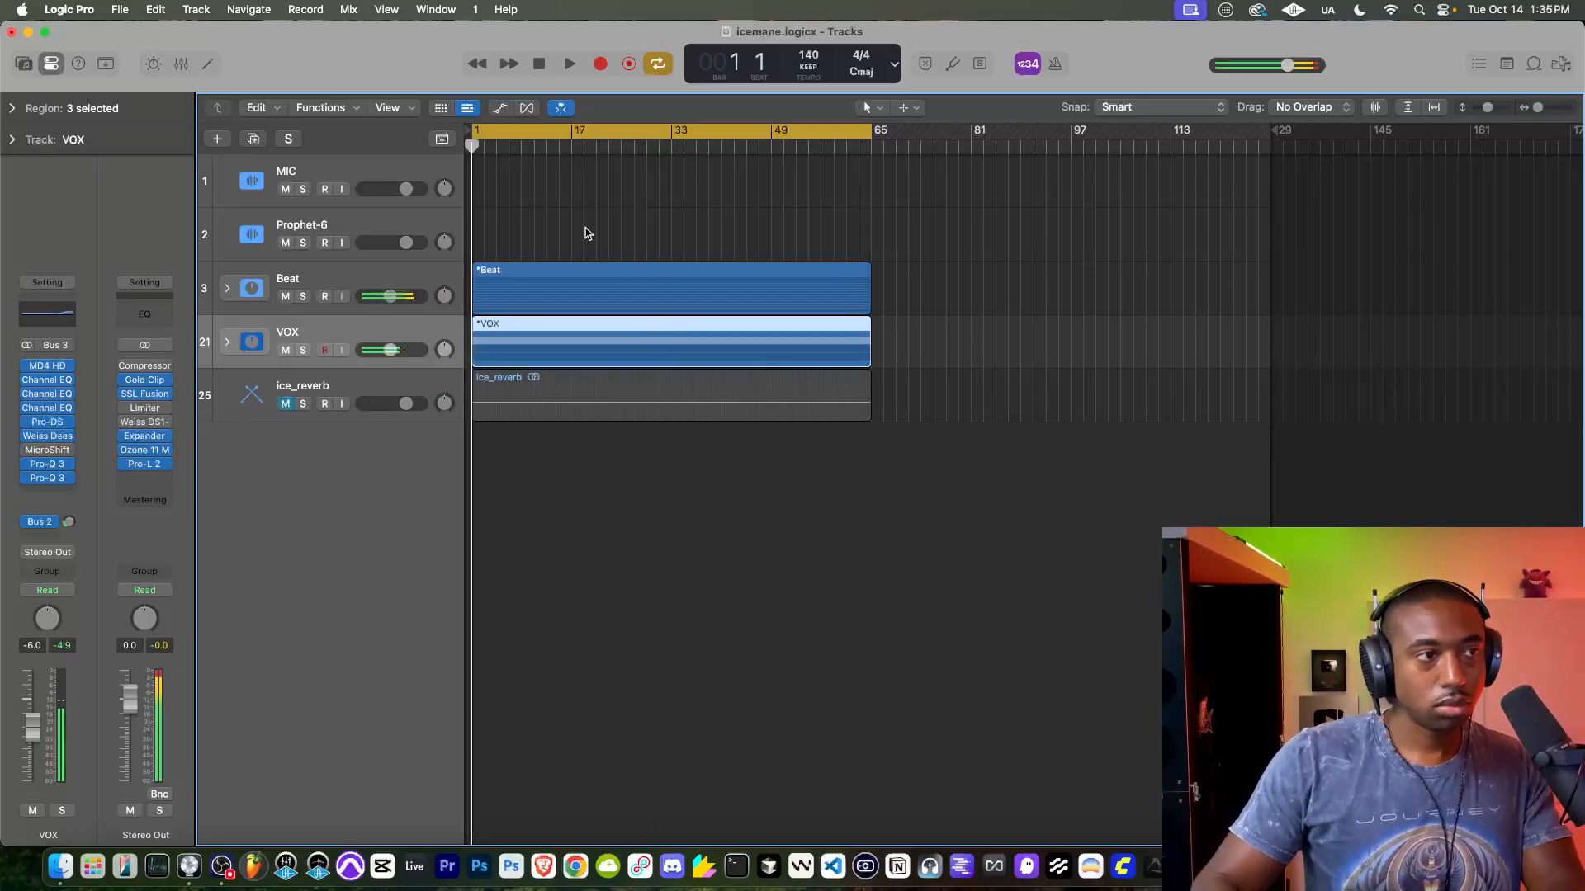
pyautogui.press('space')
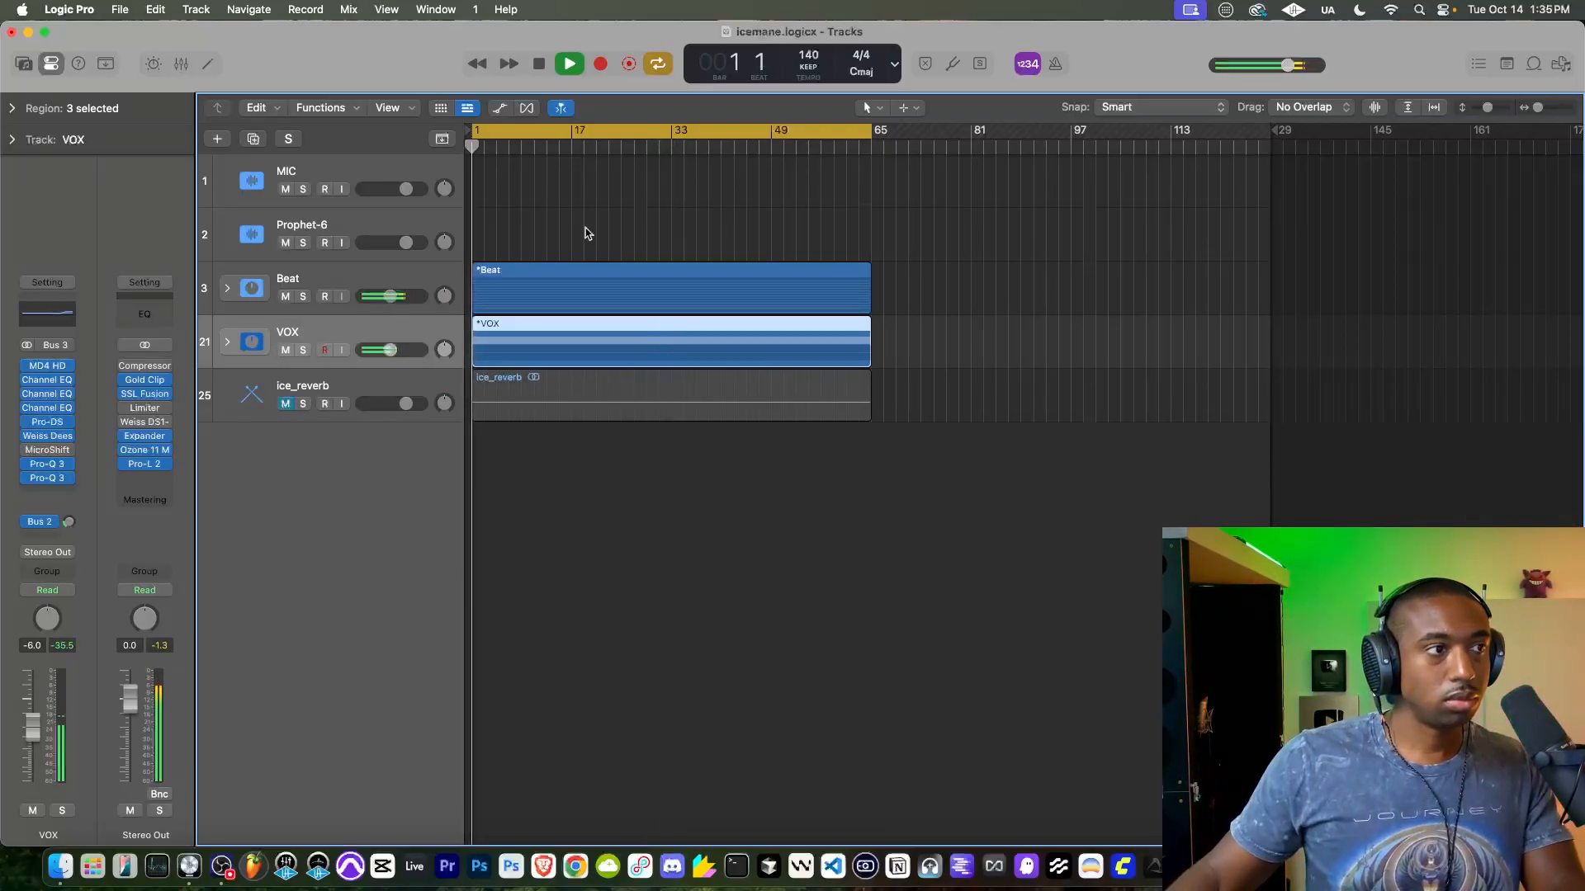
pyautogui.click(341, 190)
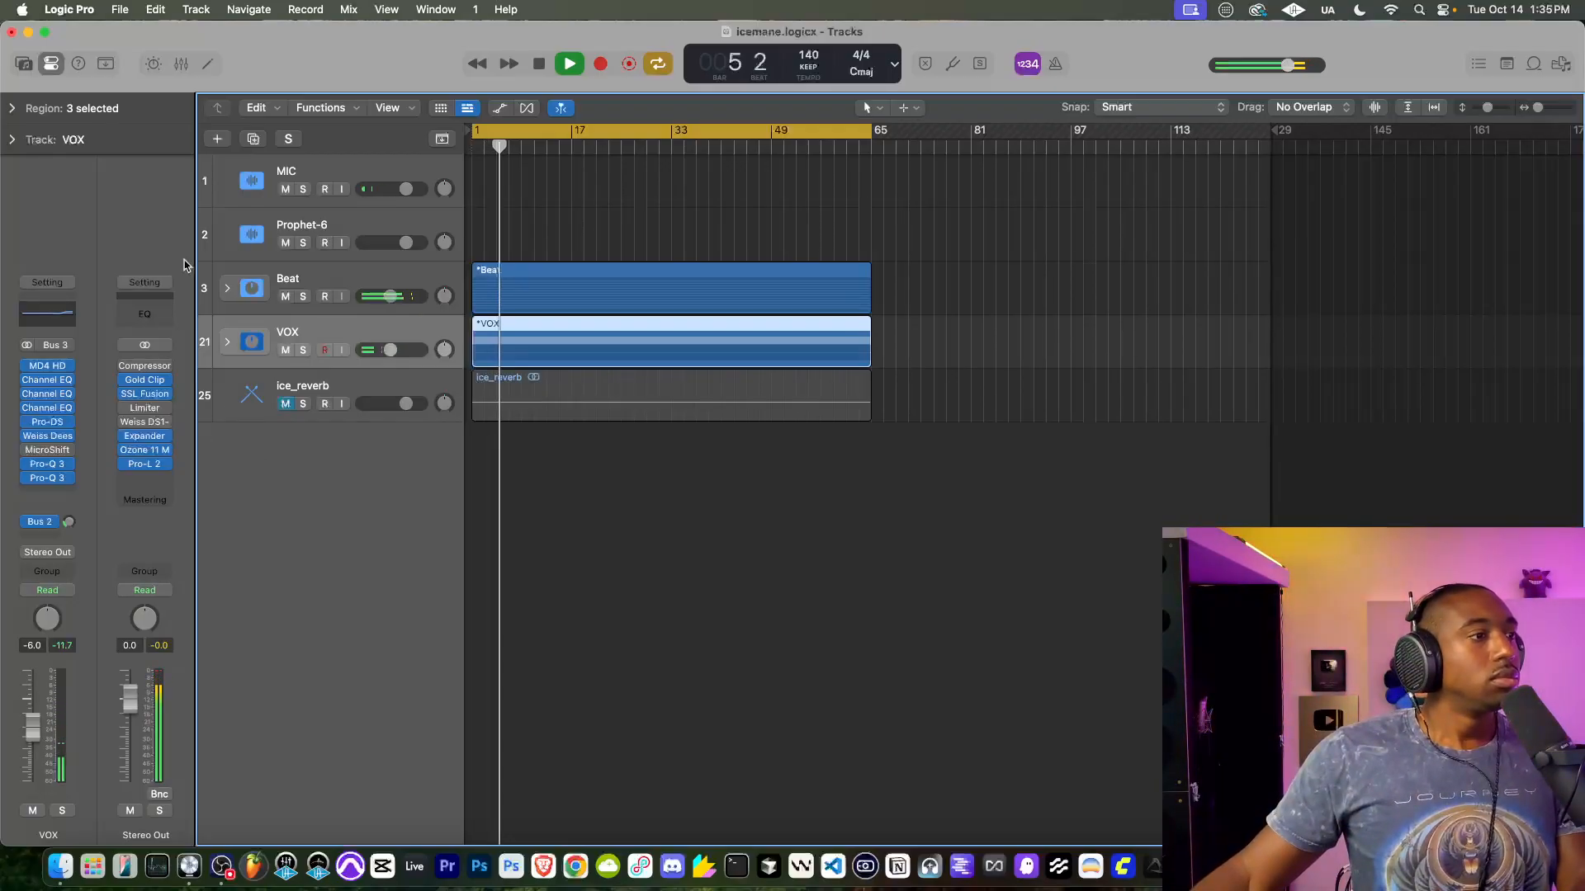
pyautogui.click(51, 66)
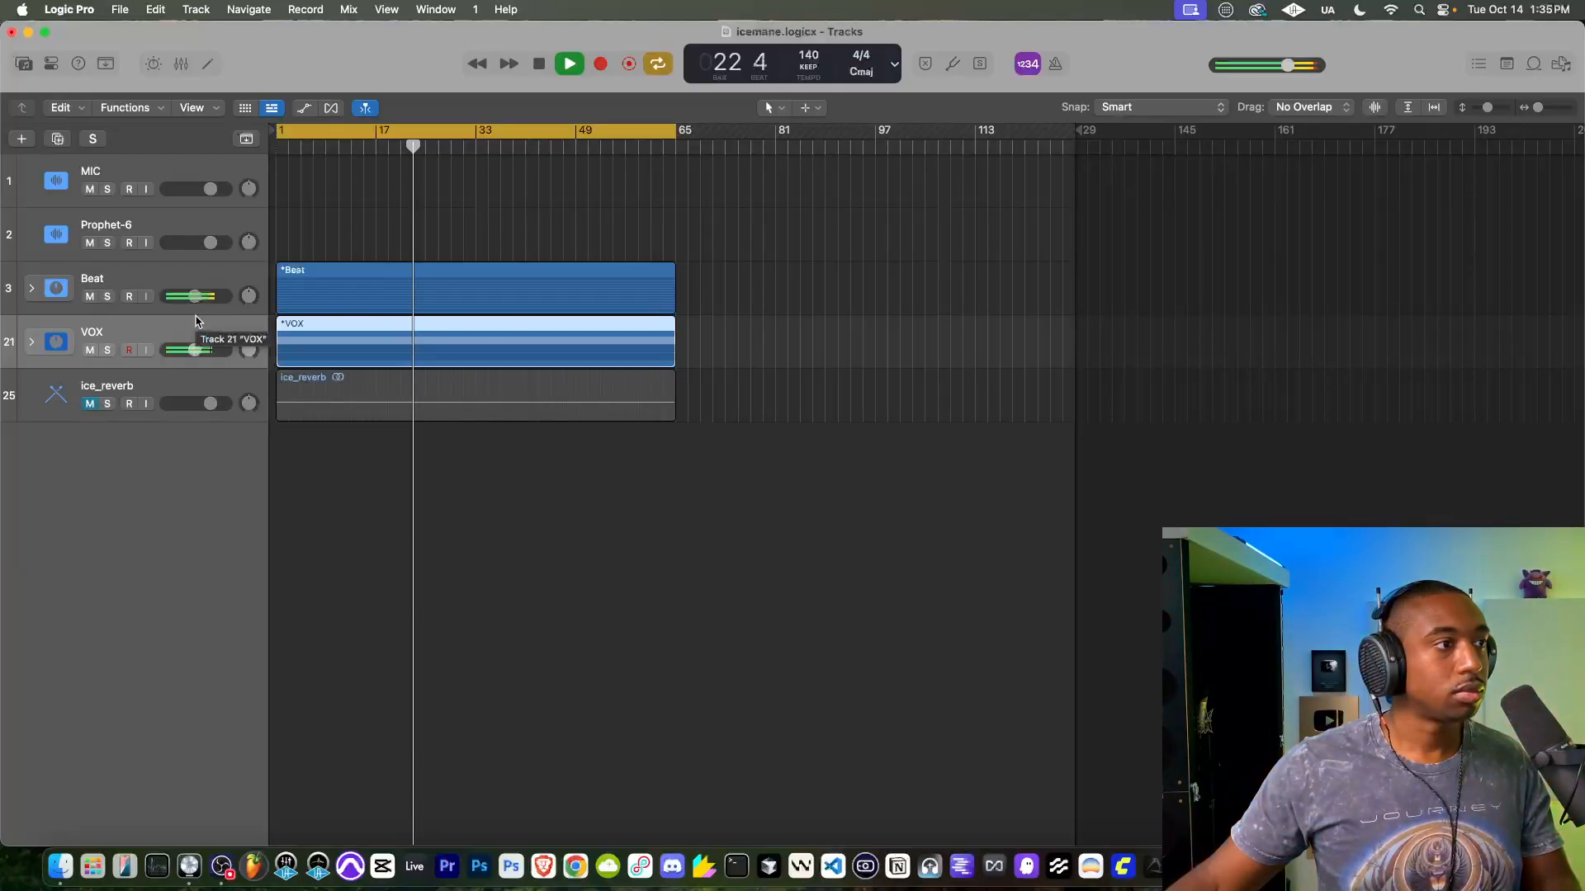
# Step: Raise the VOX track's volume to -3.9 dB and the Beat track's volume to -4.1 dB while replaying the song
pyautogui.moveTo(194, 350); pyautogui.dragTo(197, 355)
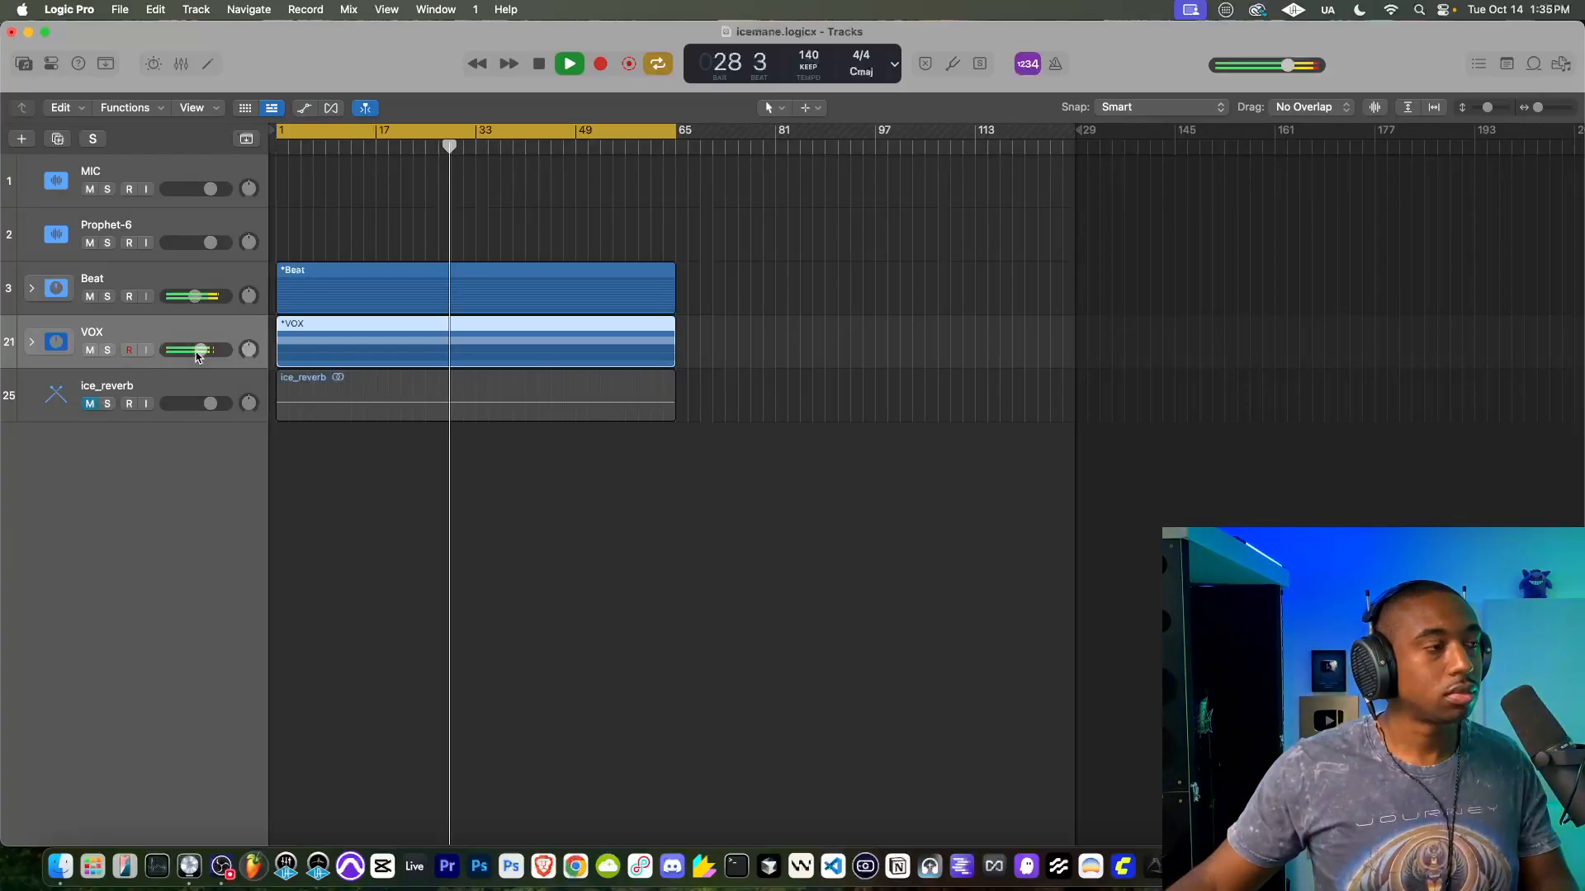
pyautogui.moveTo(196, 297); pyautogui.dragTo(197, 297)
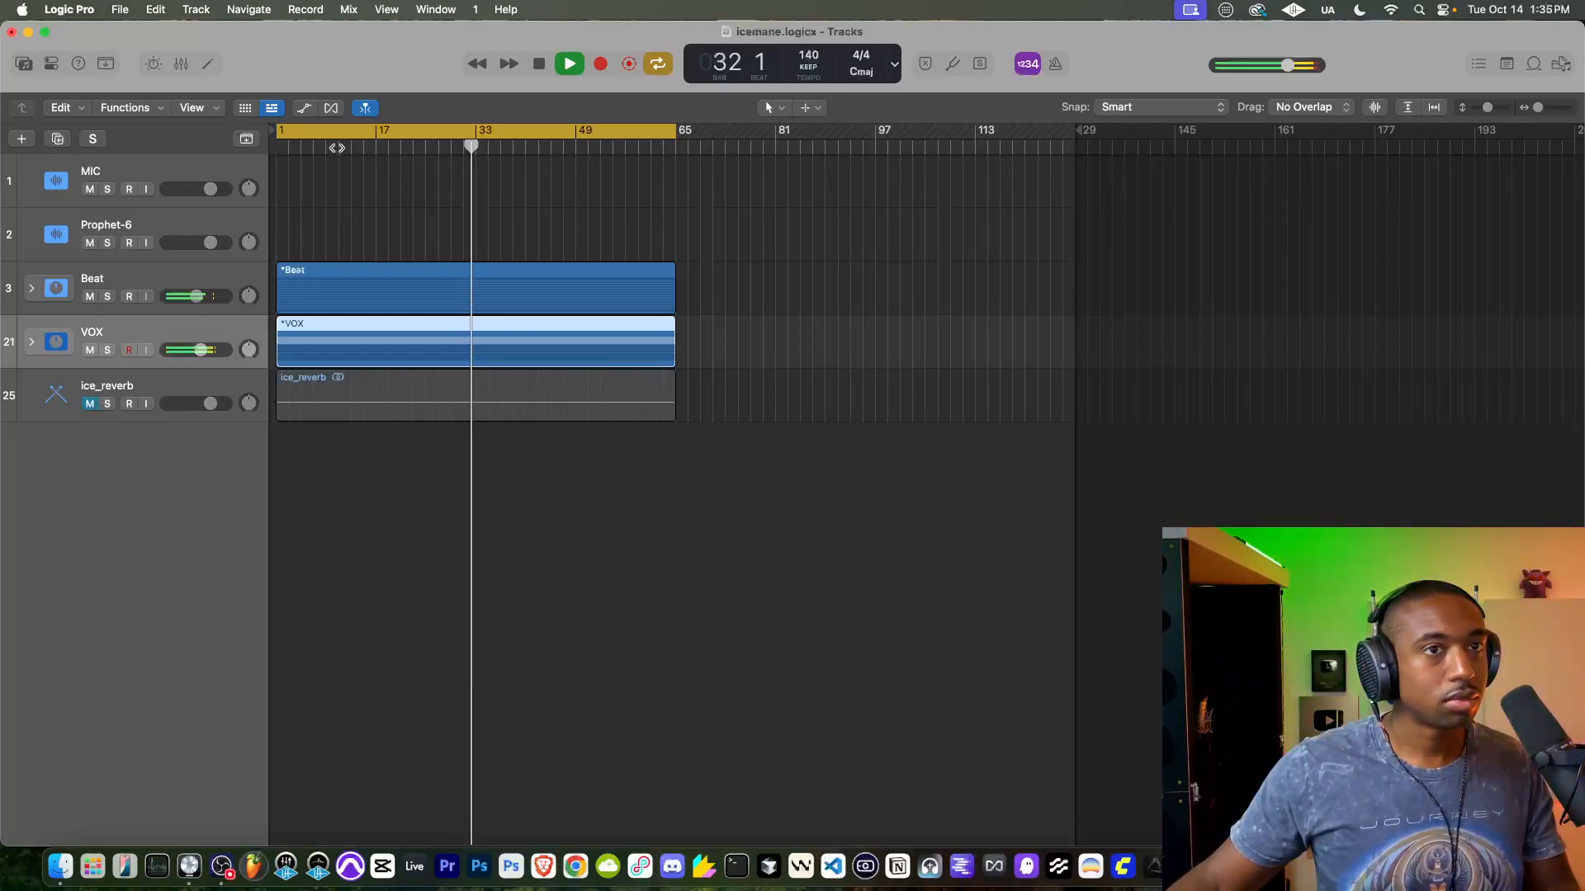
pyautogui.click(337, 147)
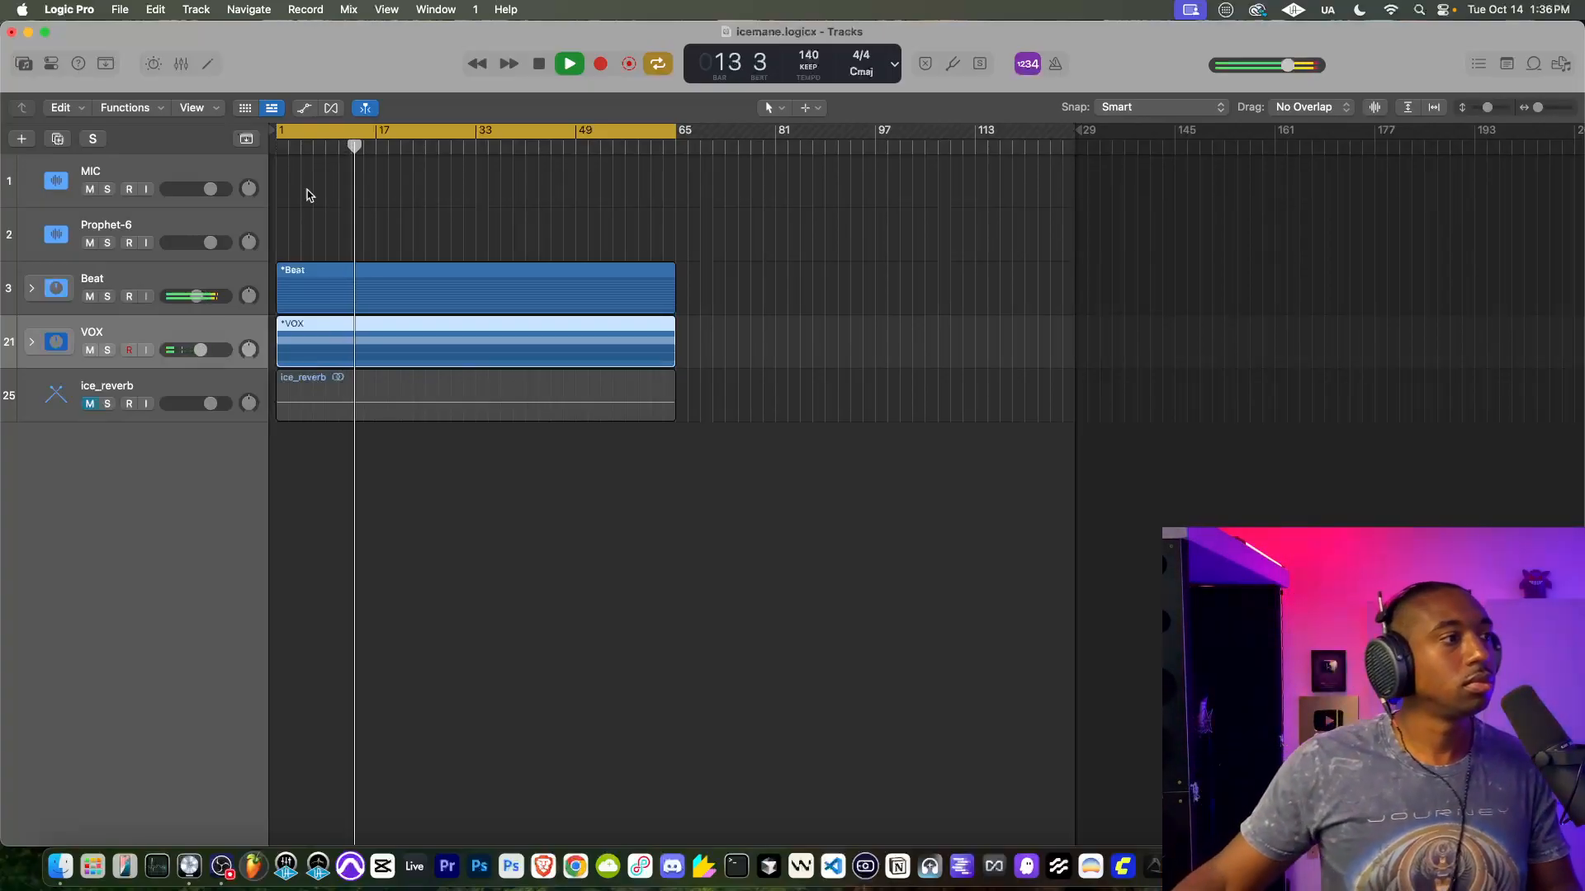
pyautogui.moveTo(204, 351)
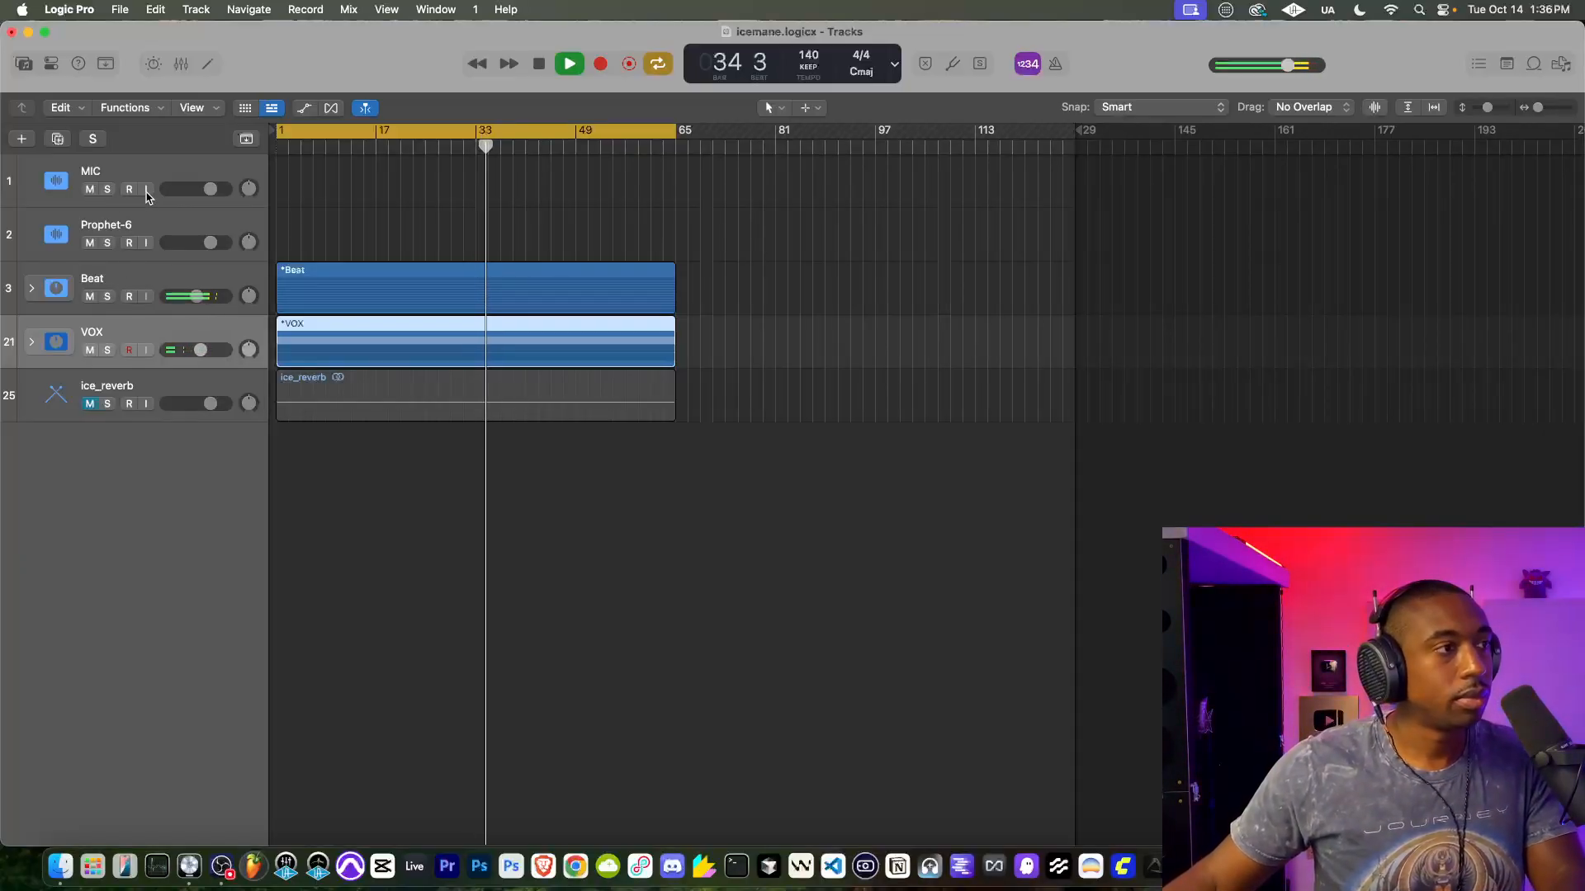
pyautogui.moveTo(197, 296); pyautogui.dragTo(198, 305)
# Step: Look through the tracks inside the VOX and Beat stacks, leaving both stacks collapsed
pyautogui.click(31, 342)
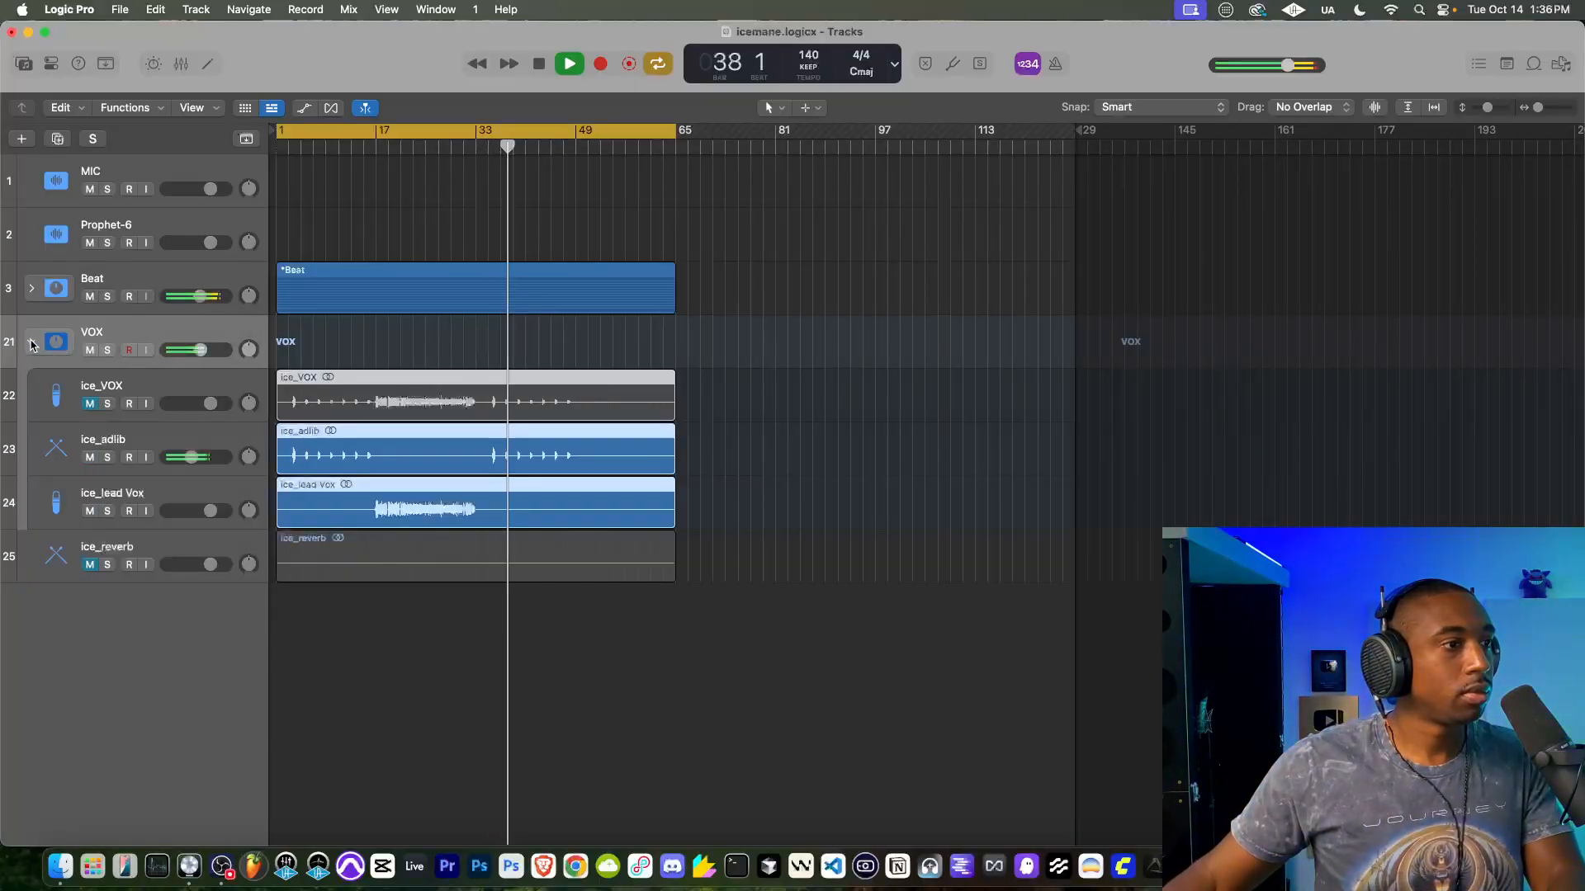
pyautogui.click(31, 341)
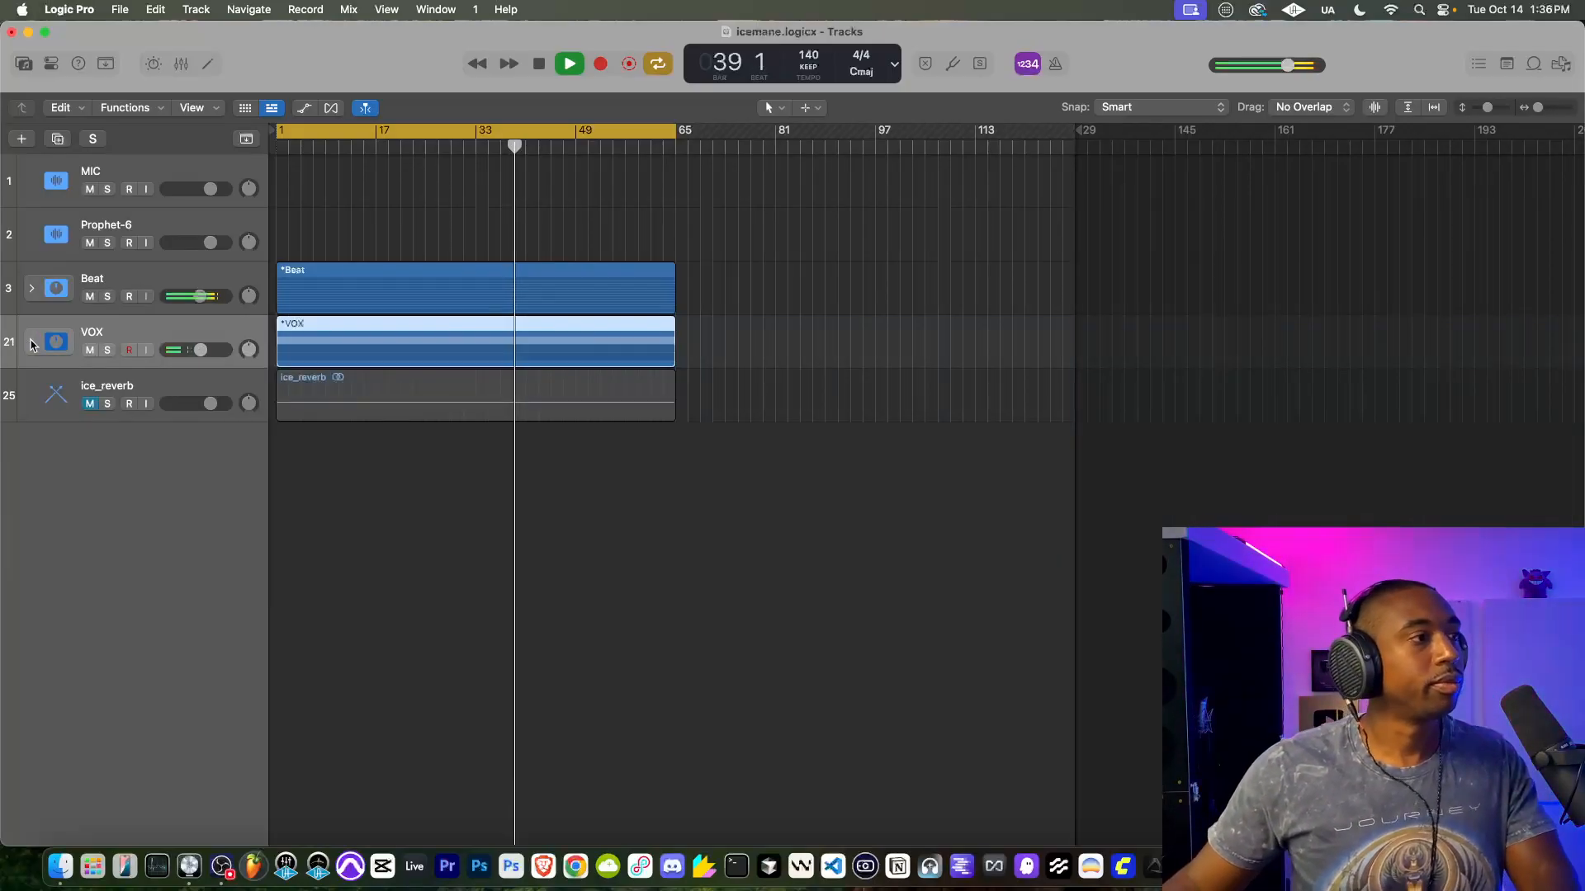
pyautogui.click(33, 286)
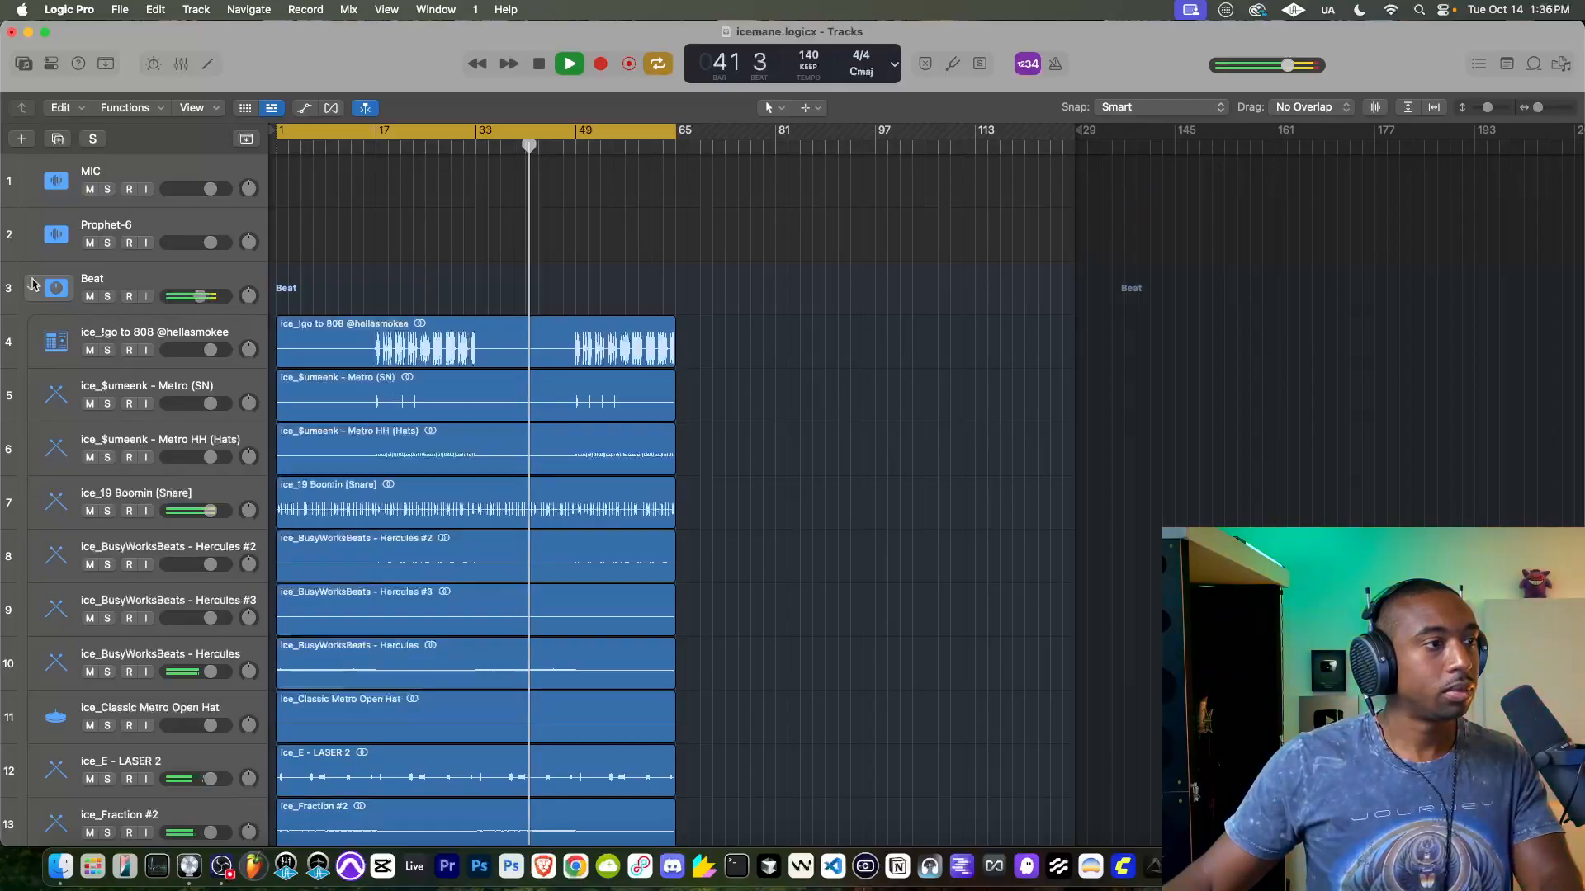
pyautogui.click(32, 287)
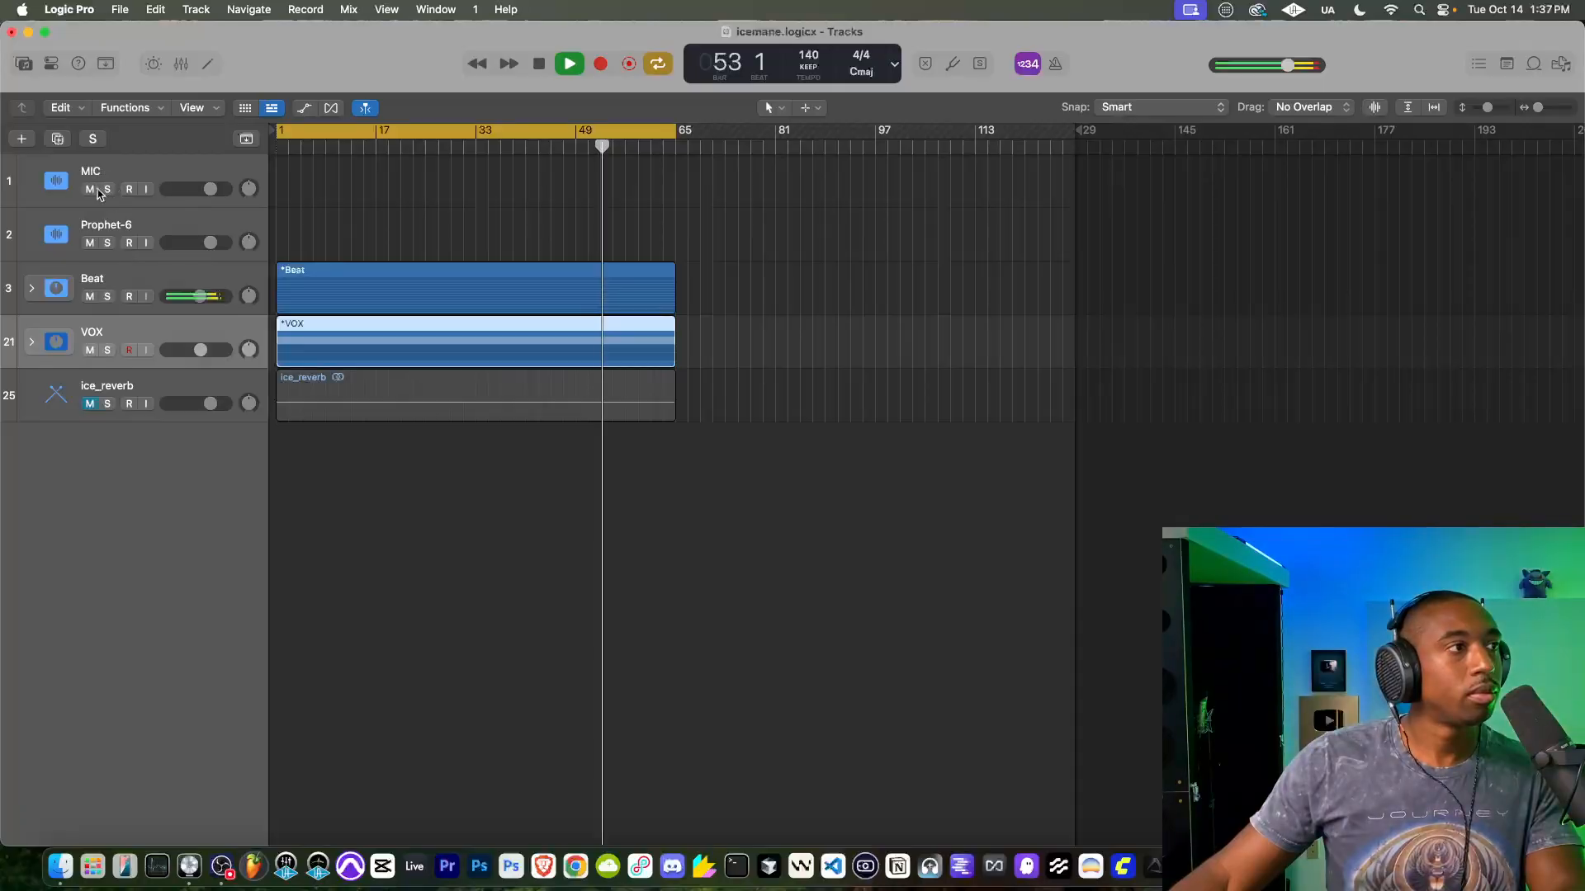
# Step: Show the inspector and briefly mute the VOX track to hear the beat alone
pyautogui.click(50, 63)
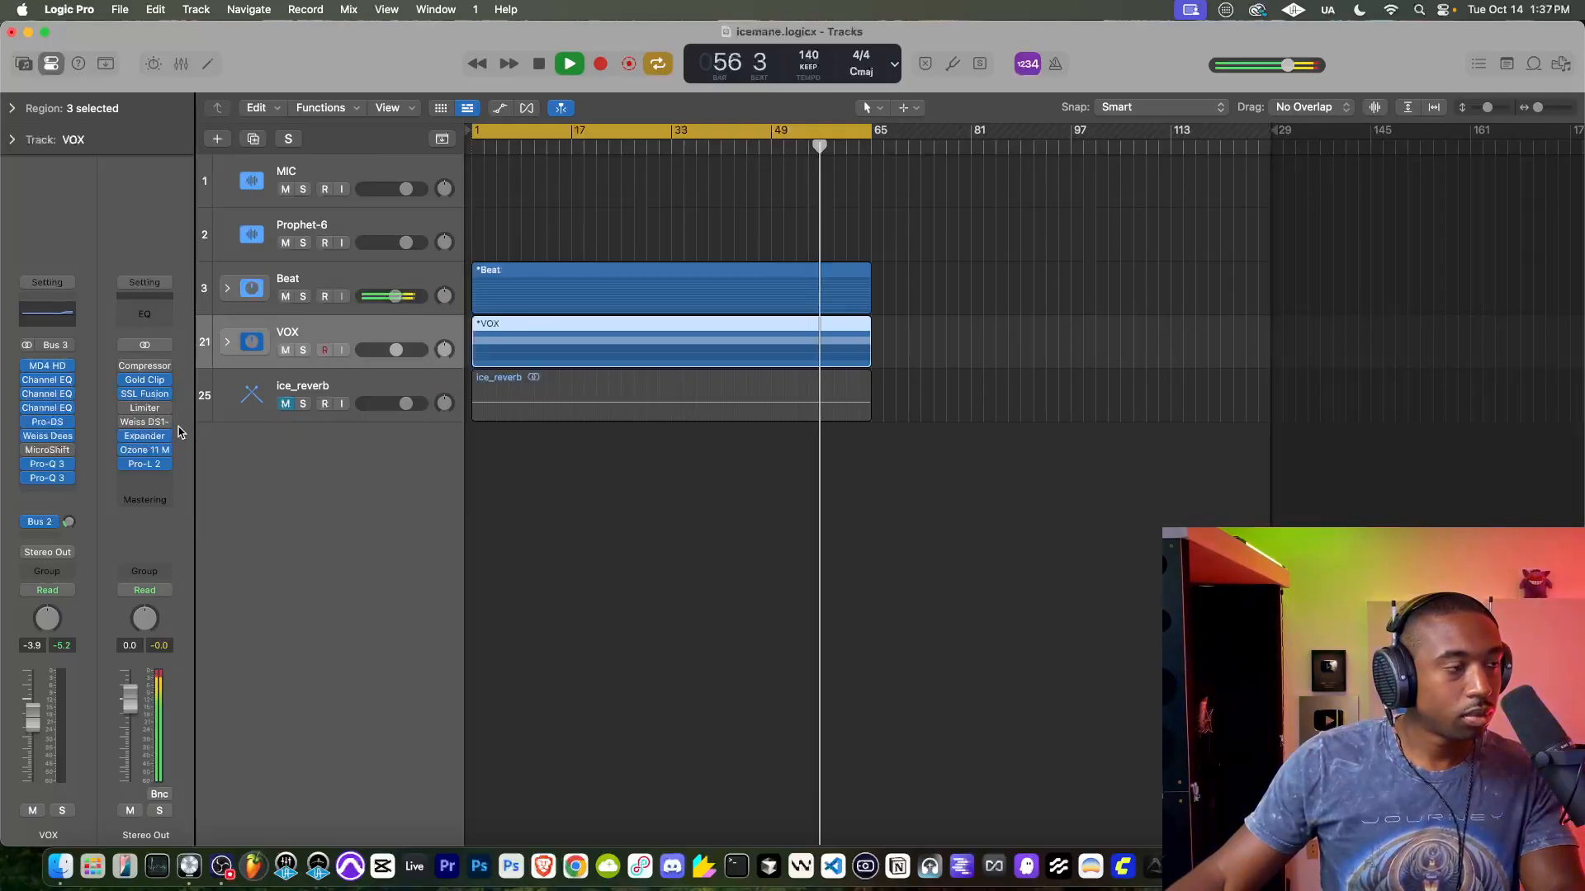
pyautogui.click(286, 351)
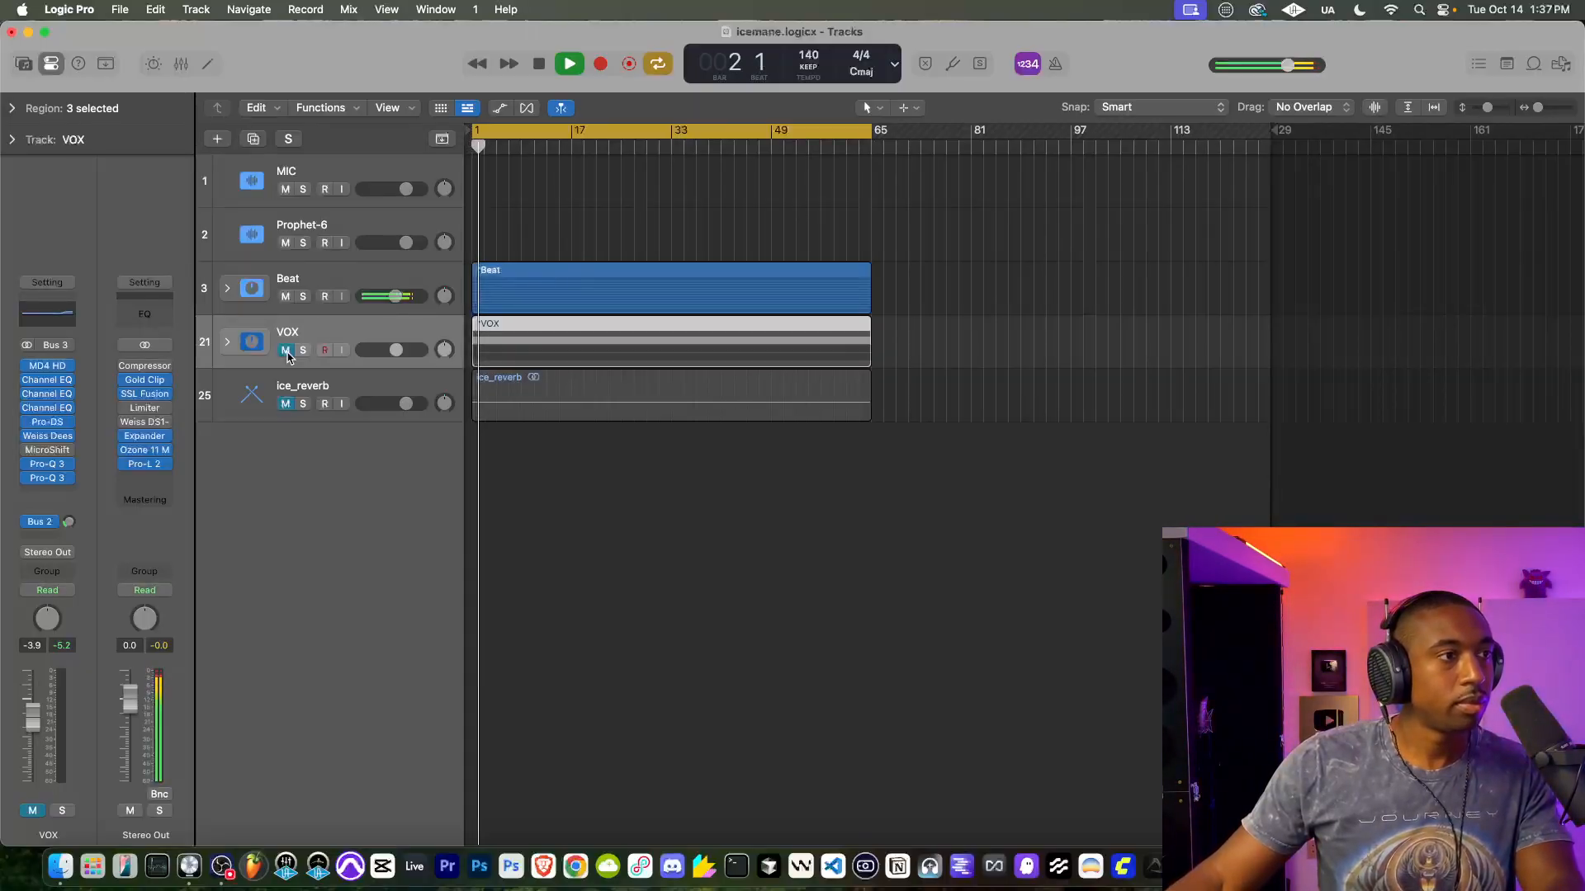
pyautogui.click(285, 351)
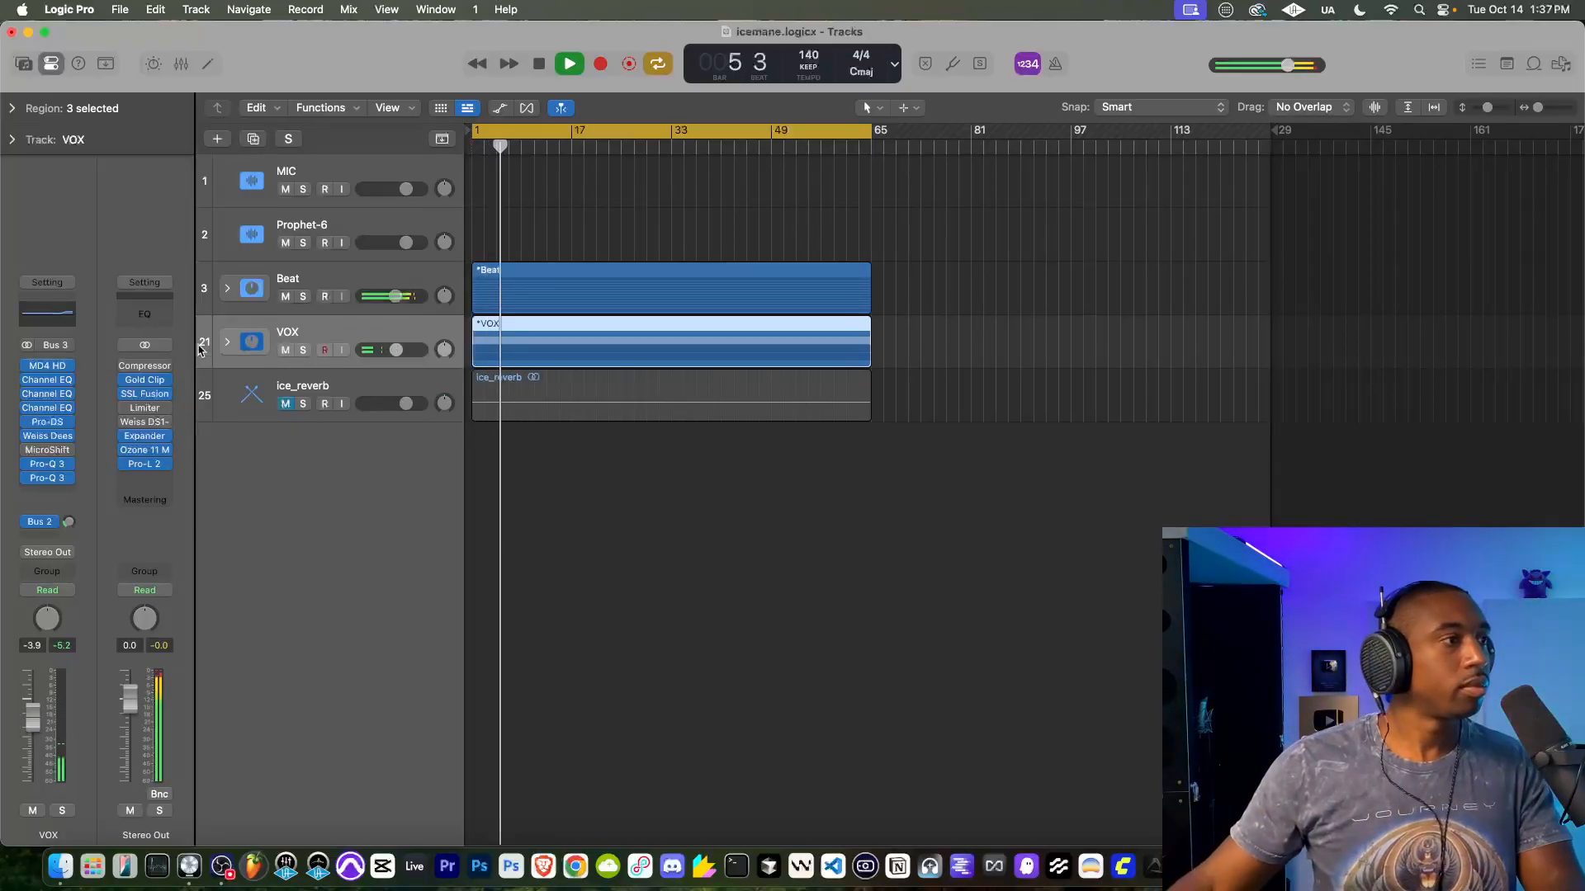
# Step: Bypass MD4 HD on the VOX track and set its volume to -2.8 dB, comparing it with the Beat channel
pyautogui.click(27, 366)
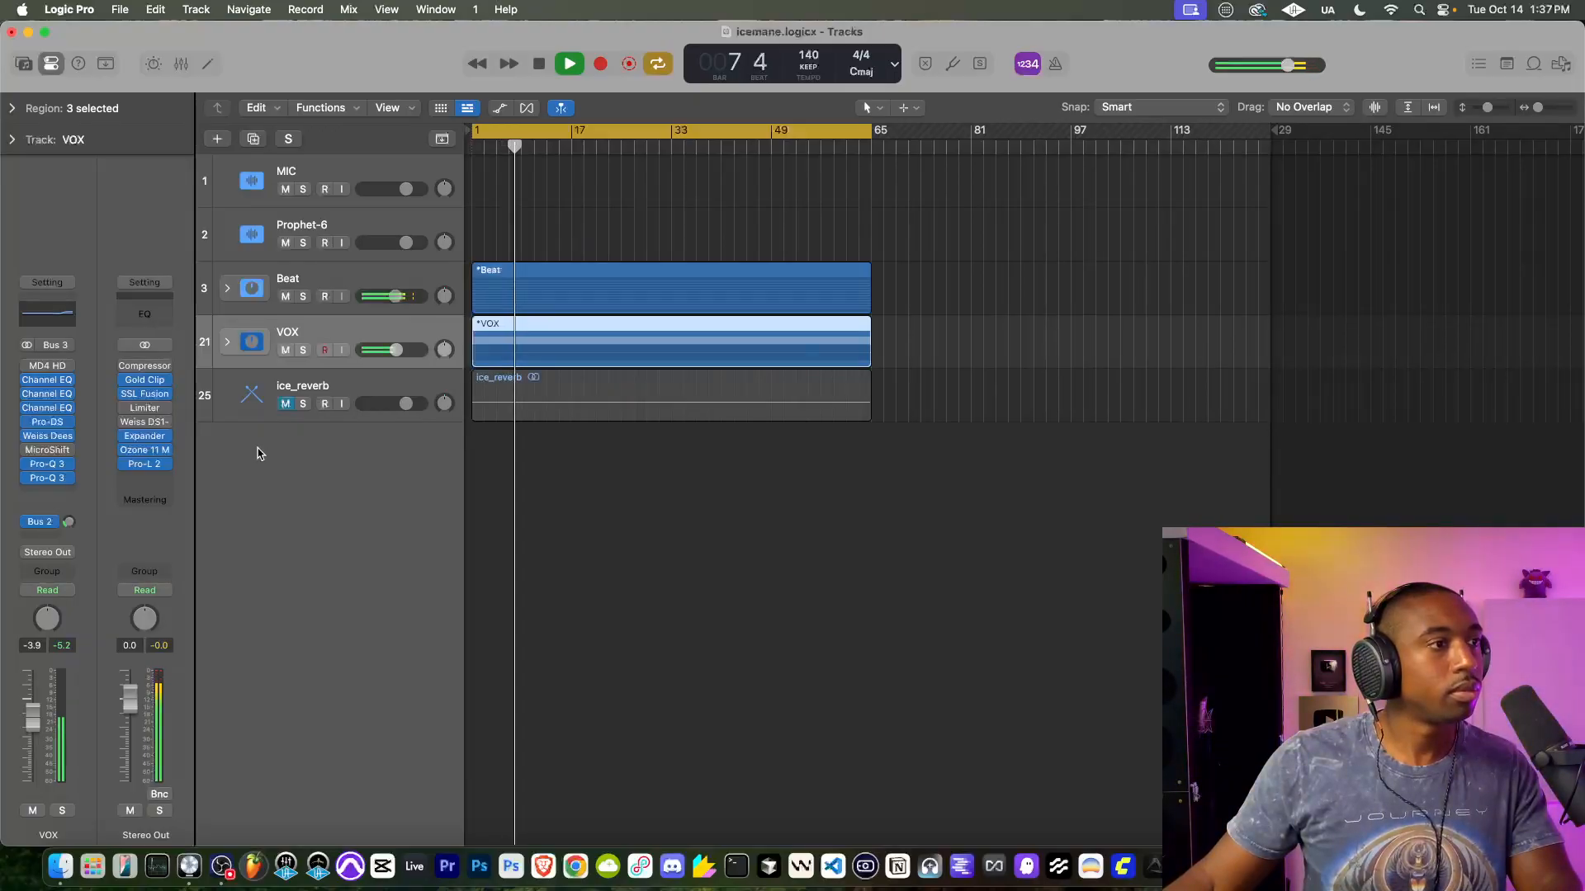
pyautogui.moveTo(397, 350); pyautogui.dragTo(397, 350)
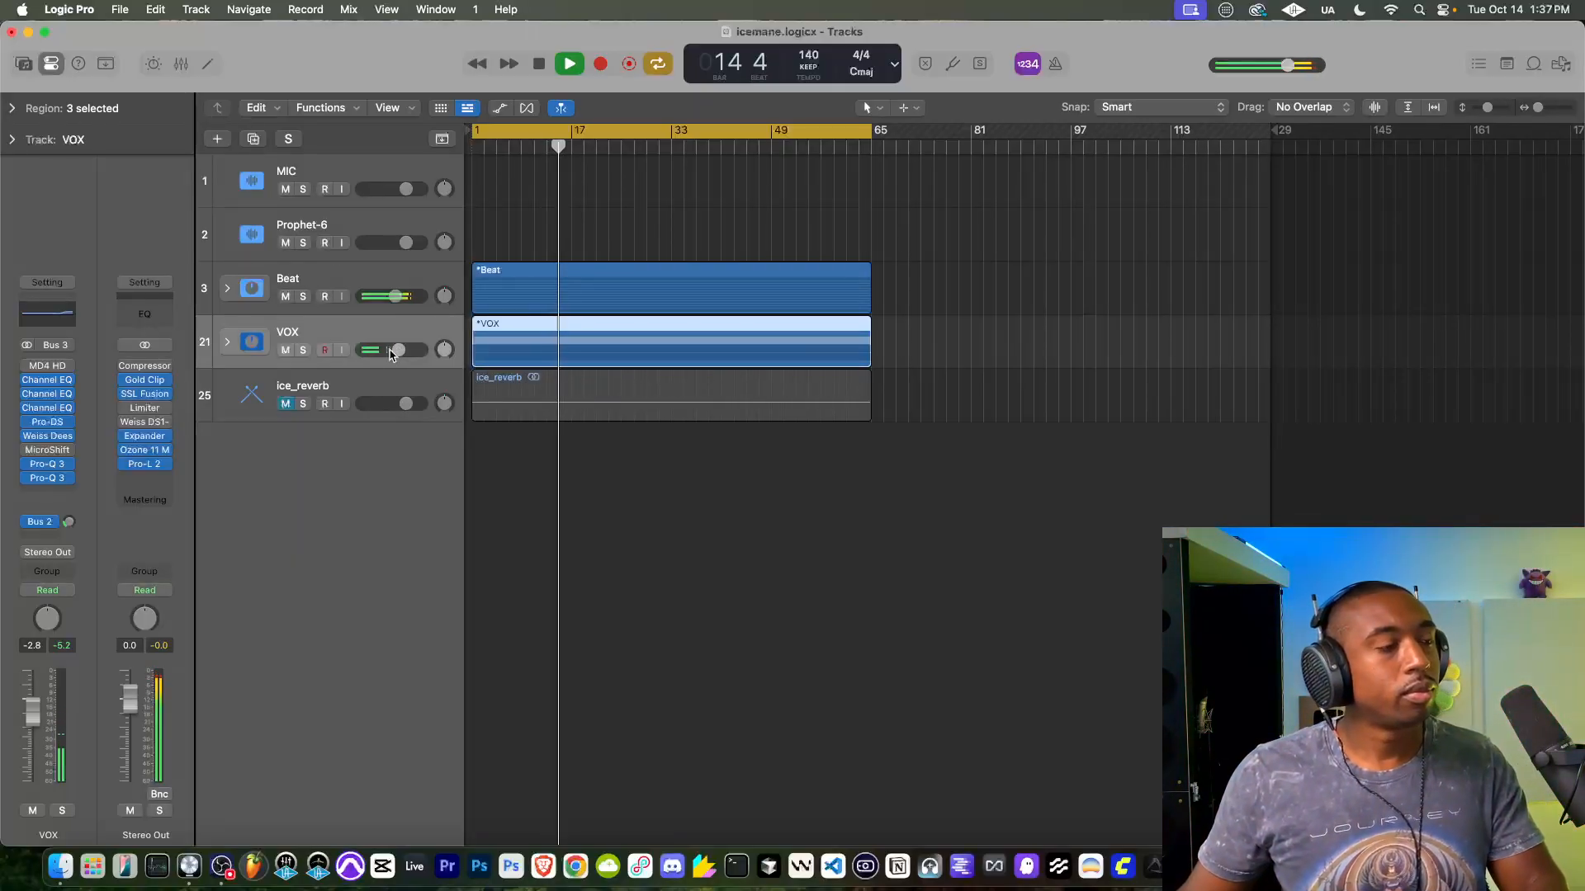
pyautogui.click(326, 285)
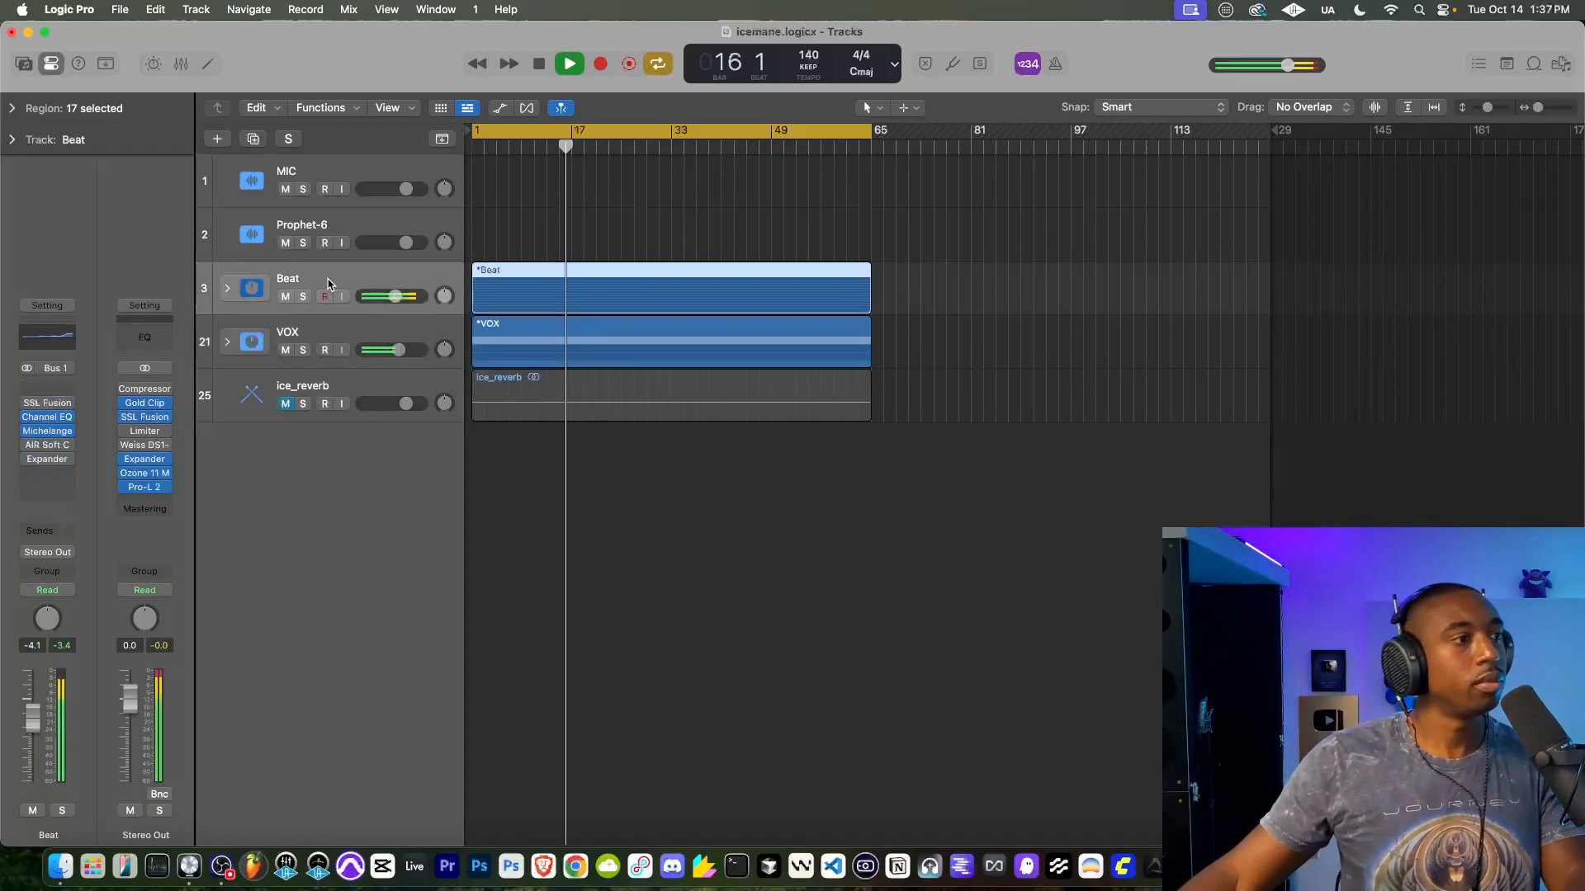
pyautogui.click(352, 330)
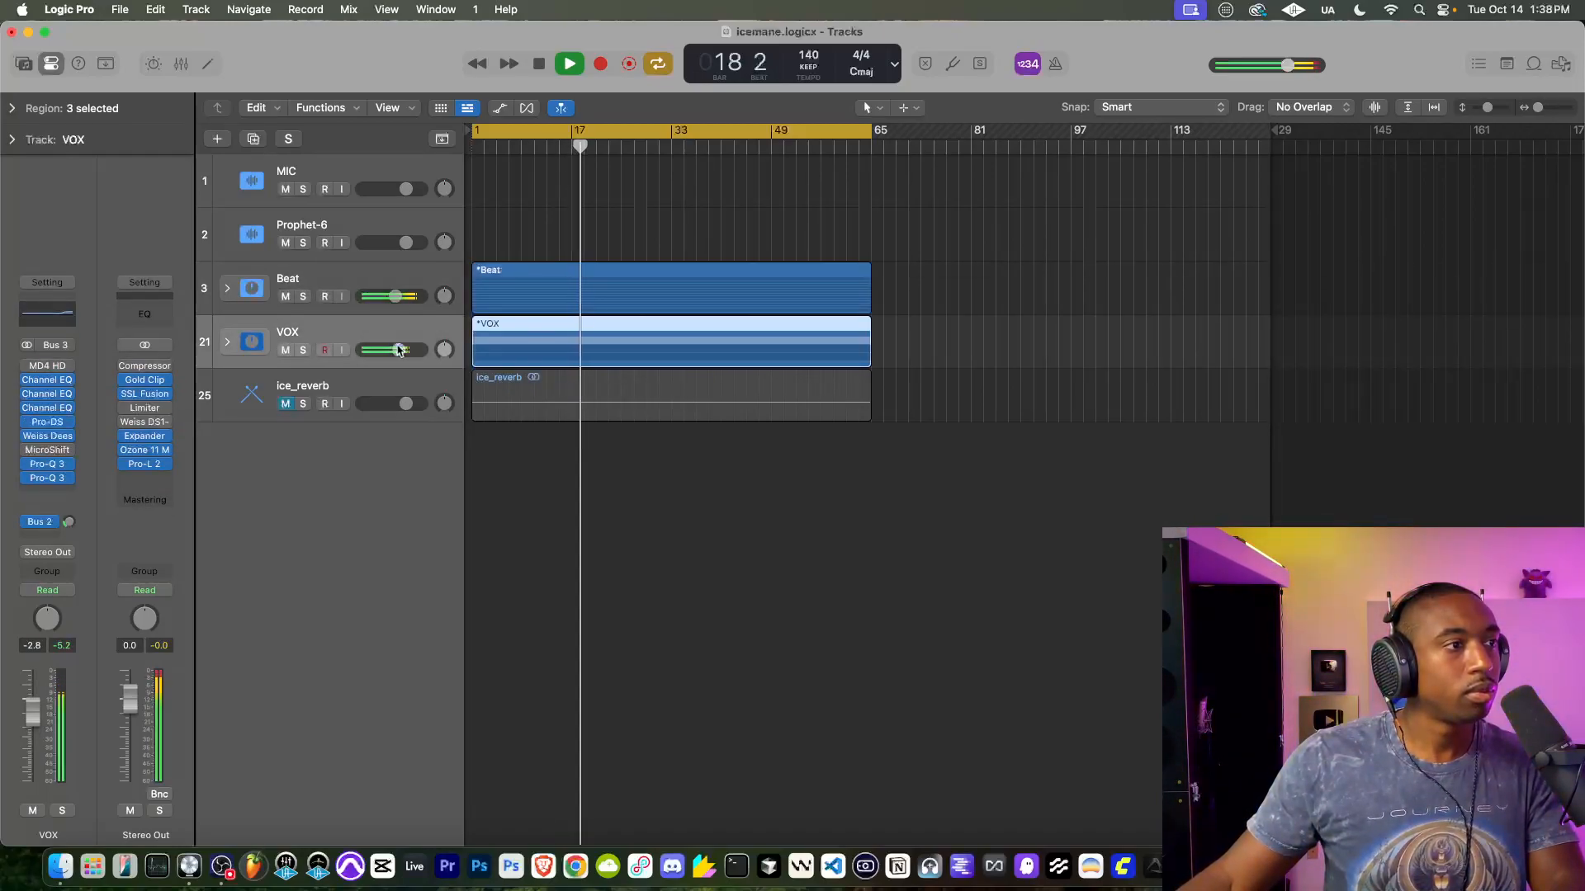
# Step: Insert the FabFilter Pro-MB plug-in in the free effect slot after Expander on the Beat track
pyautogui.click(322, 285)
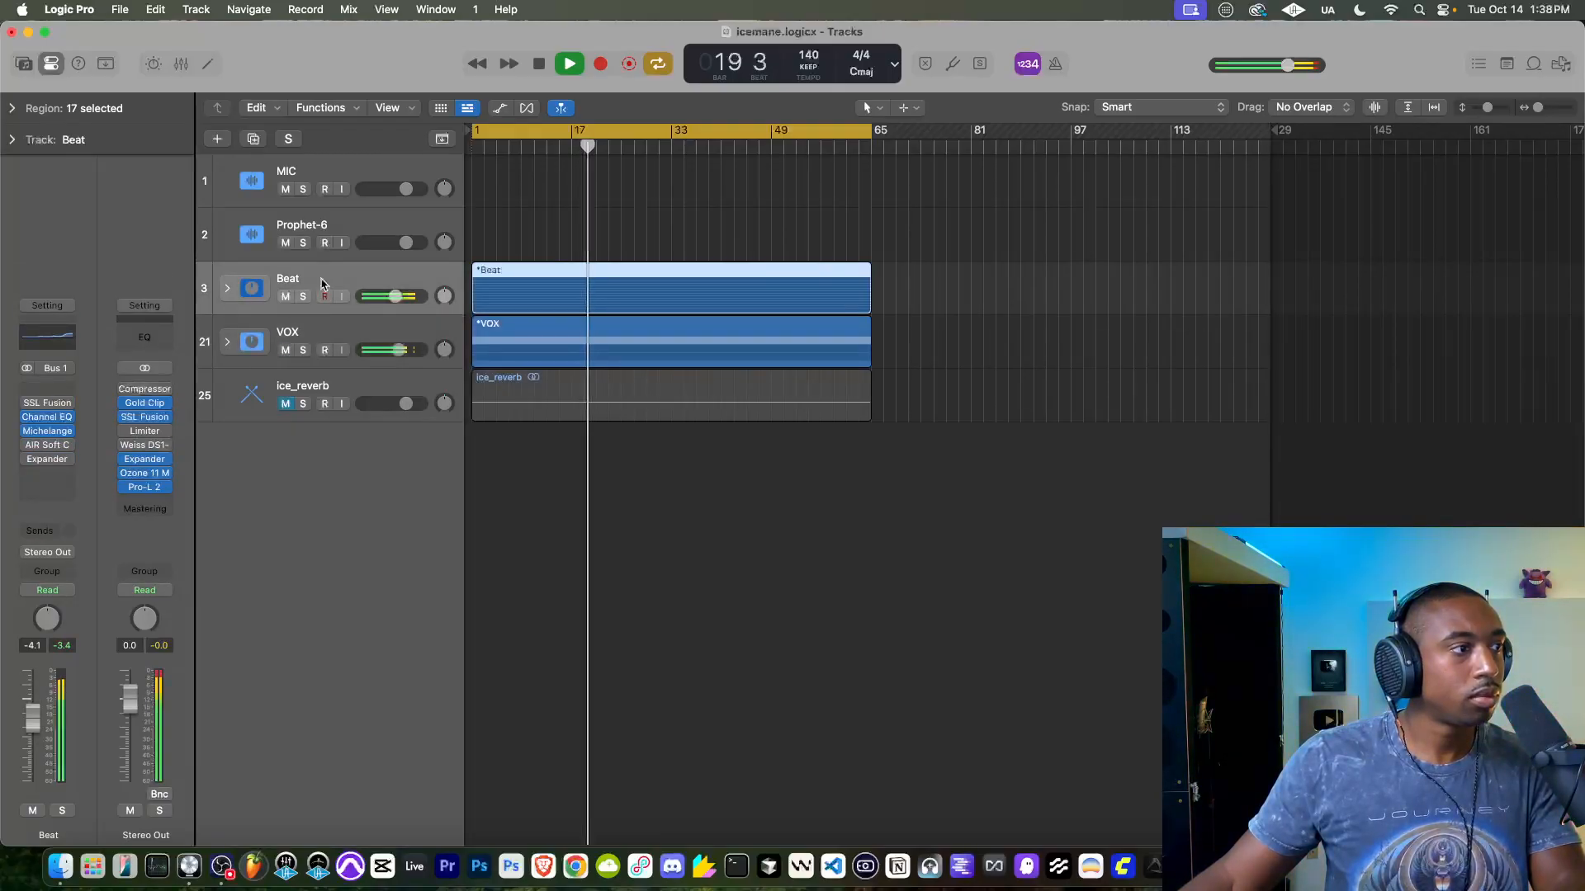
pyautogui.moveTo(162, 403)
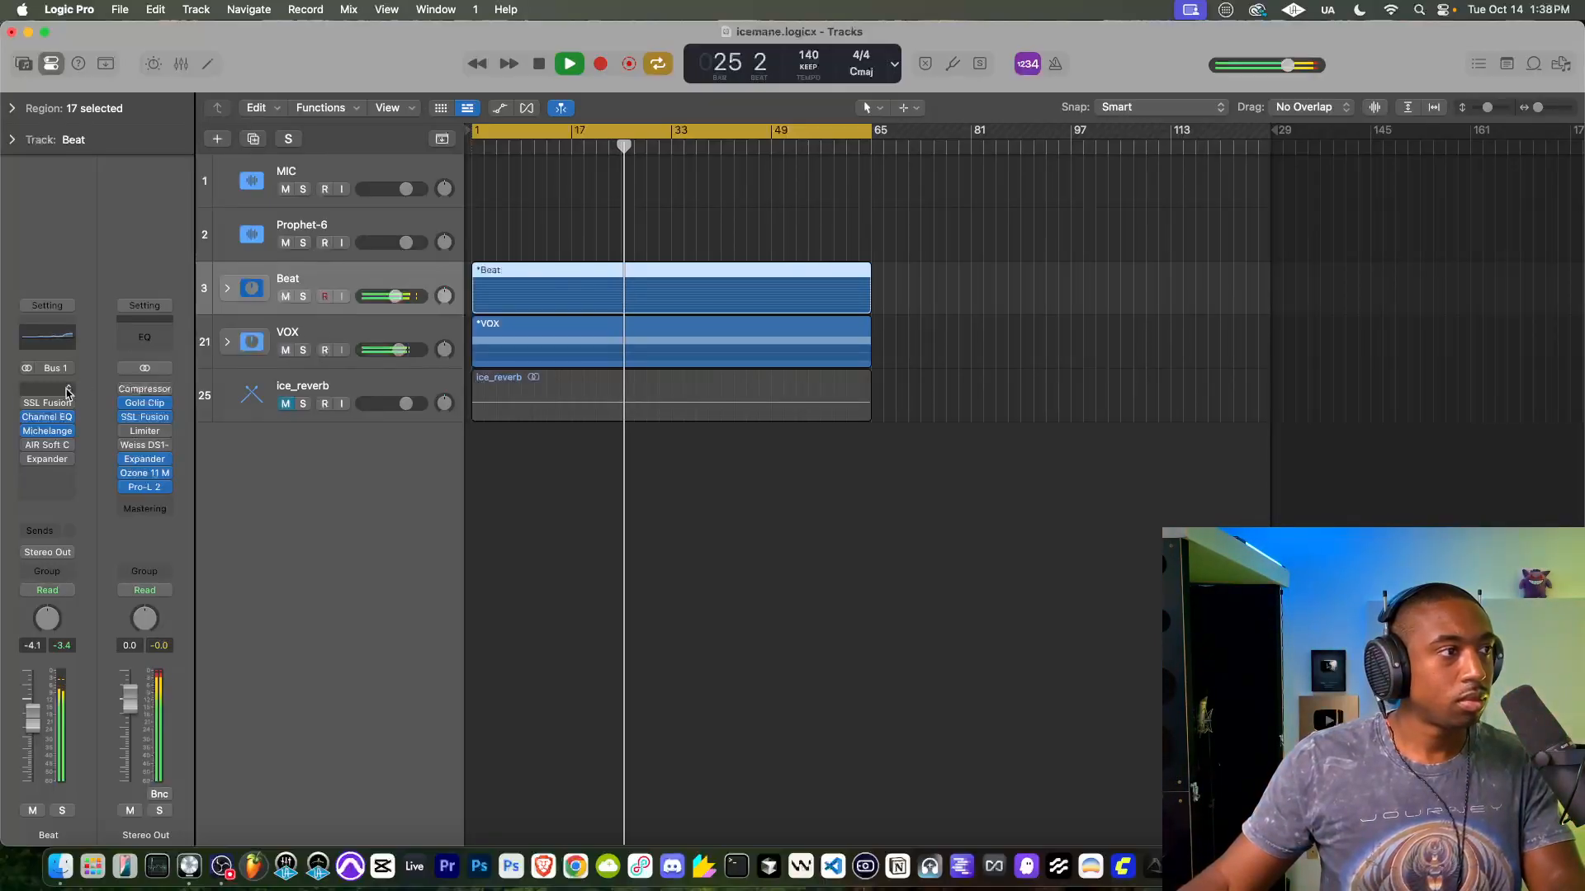
pyautogui.click(44, 475)
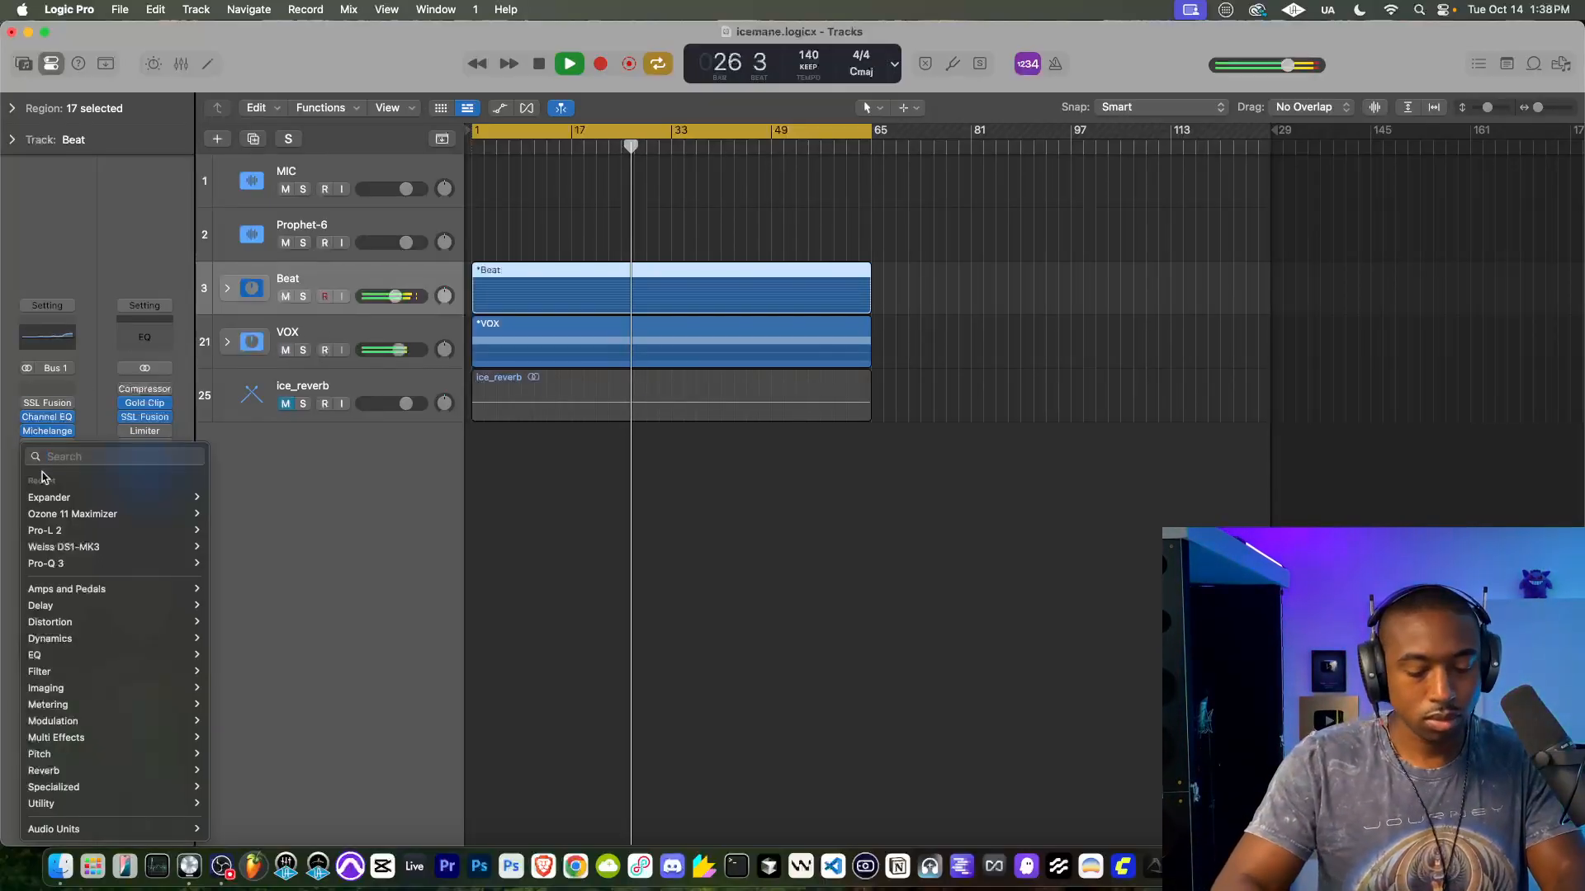
pyautogui.write('mb')
pyautogui.moveTo(74, 511)
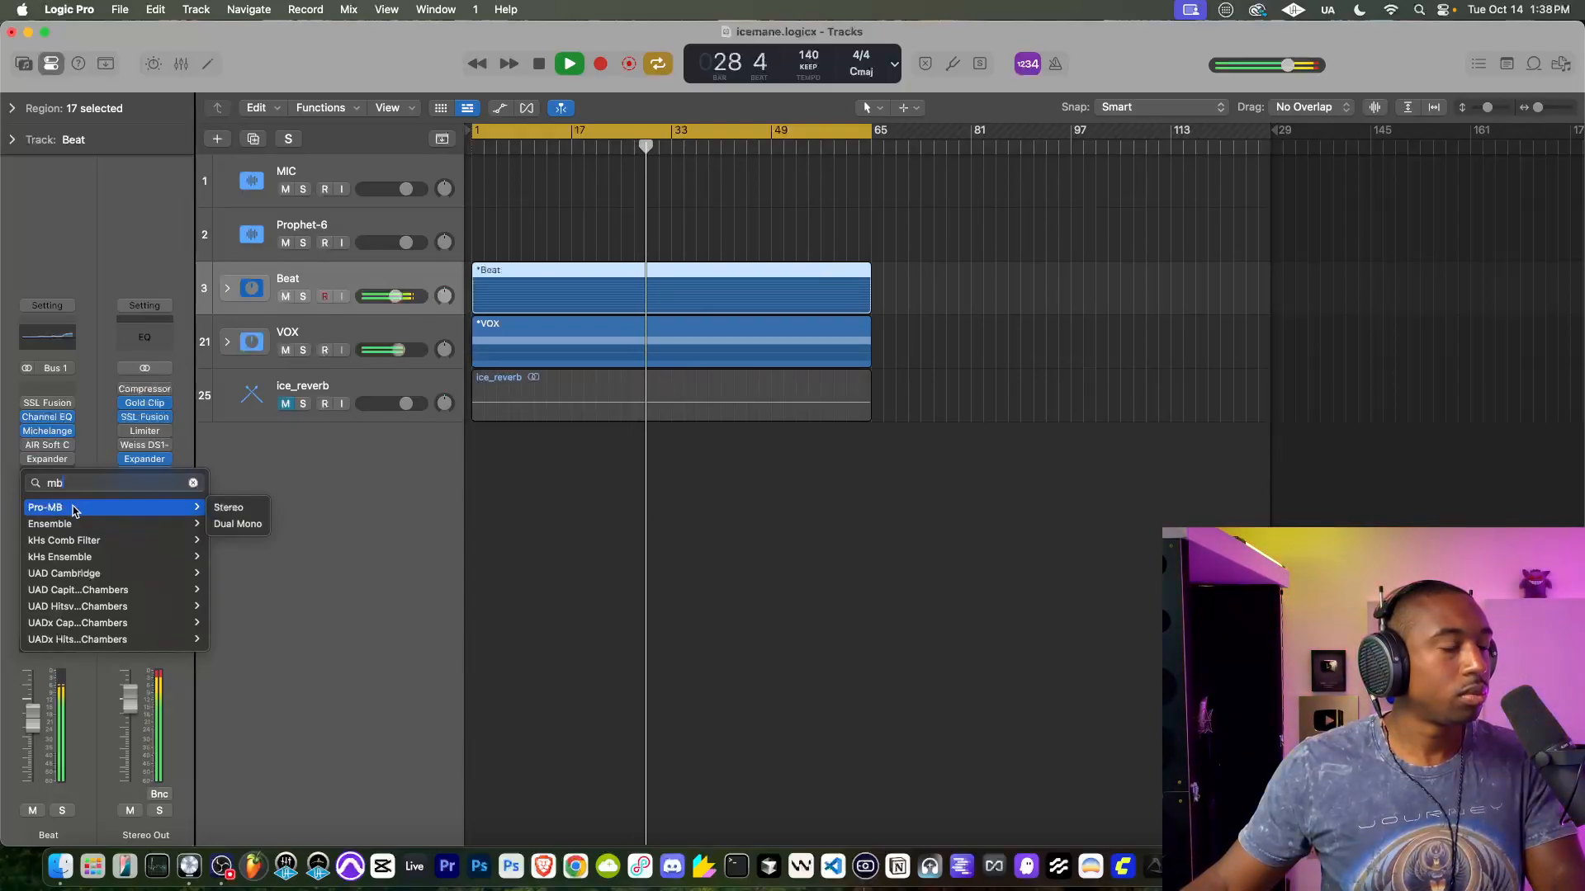
pyautogui.click(74, 509)
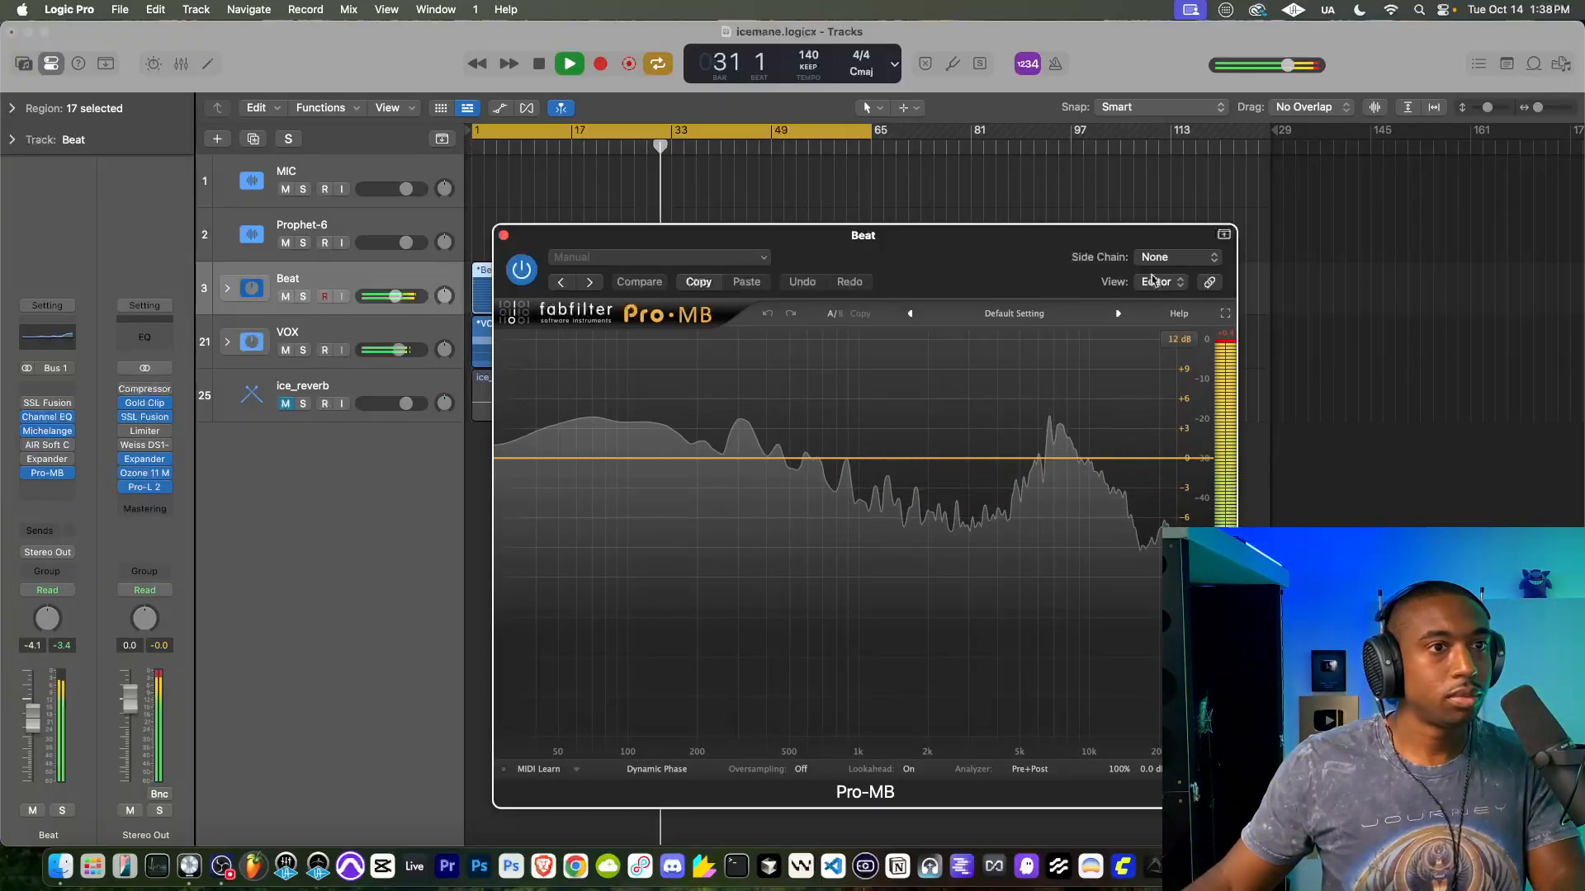
# Step: Examine Pro-MB's available side-chain sources and the VOX track's channel routing and stack contents to identify the vocal source
pyautogui.click(1164, 258)
pyautogui.moveTo(1164, 307)
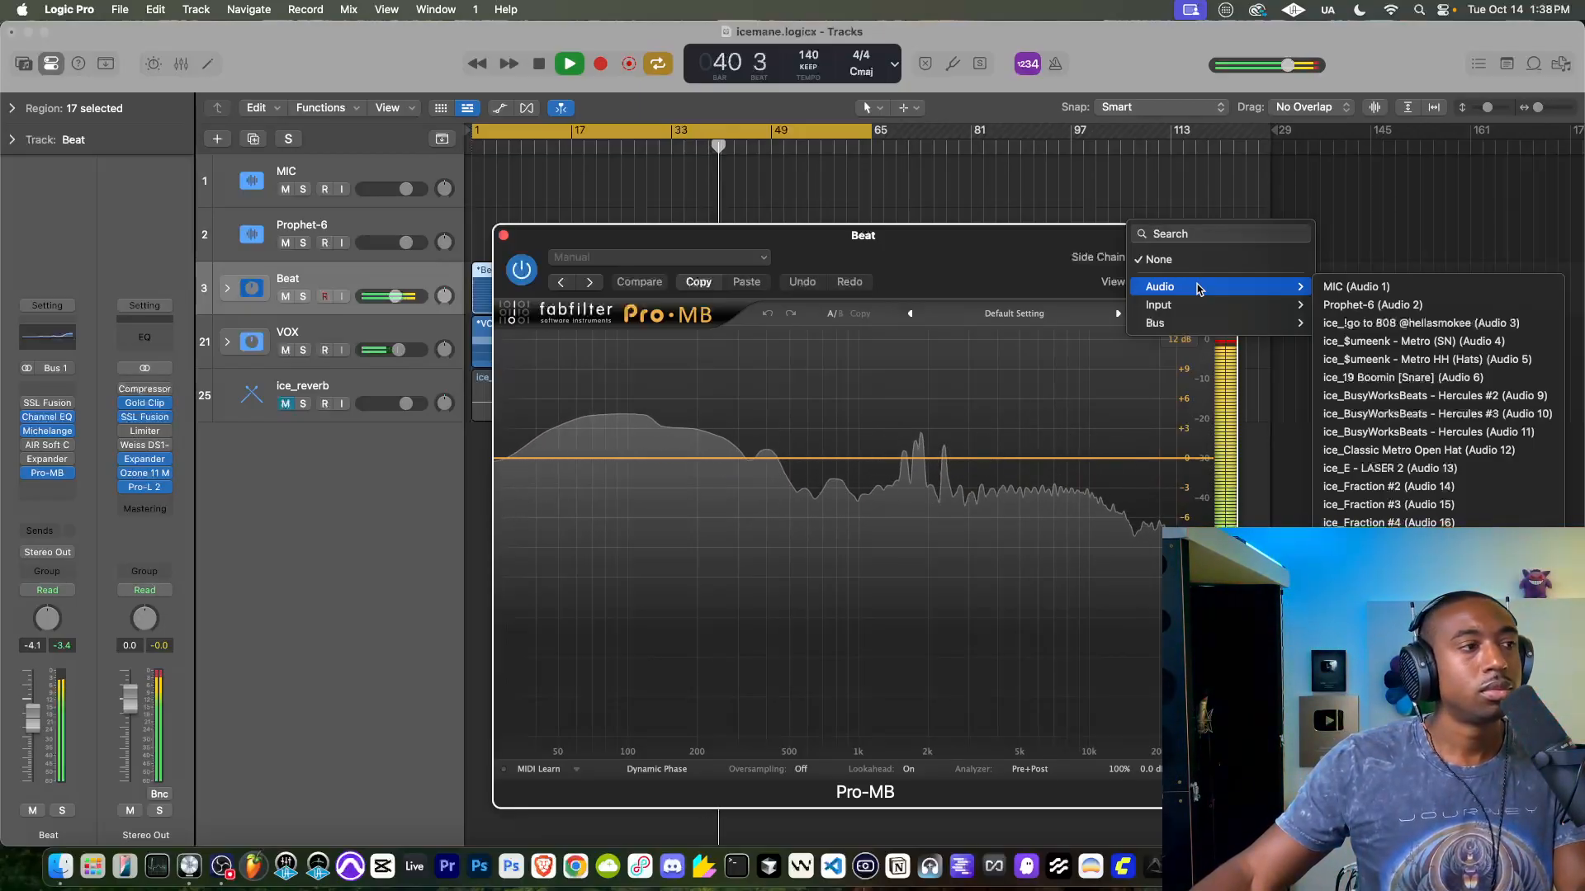
pyautogui.click(289, 329)
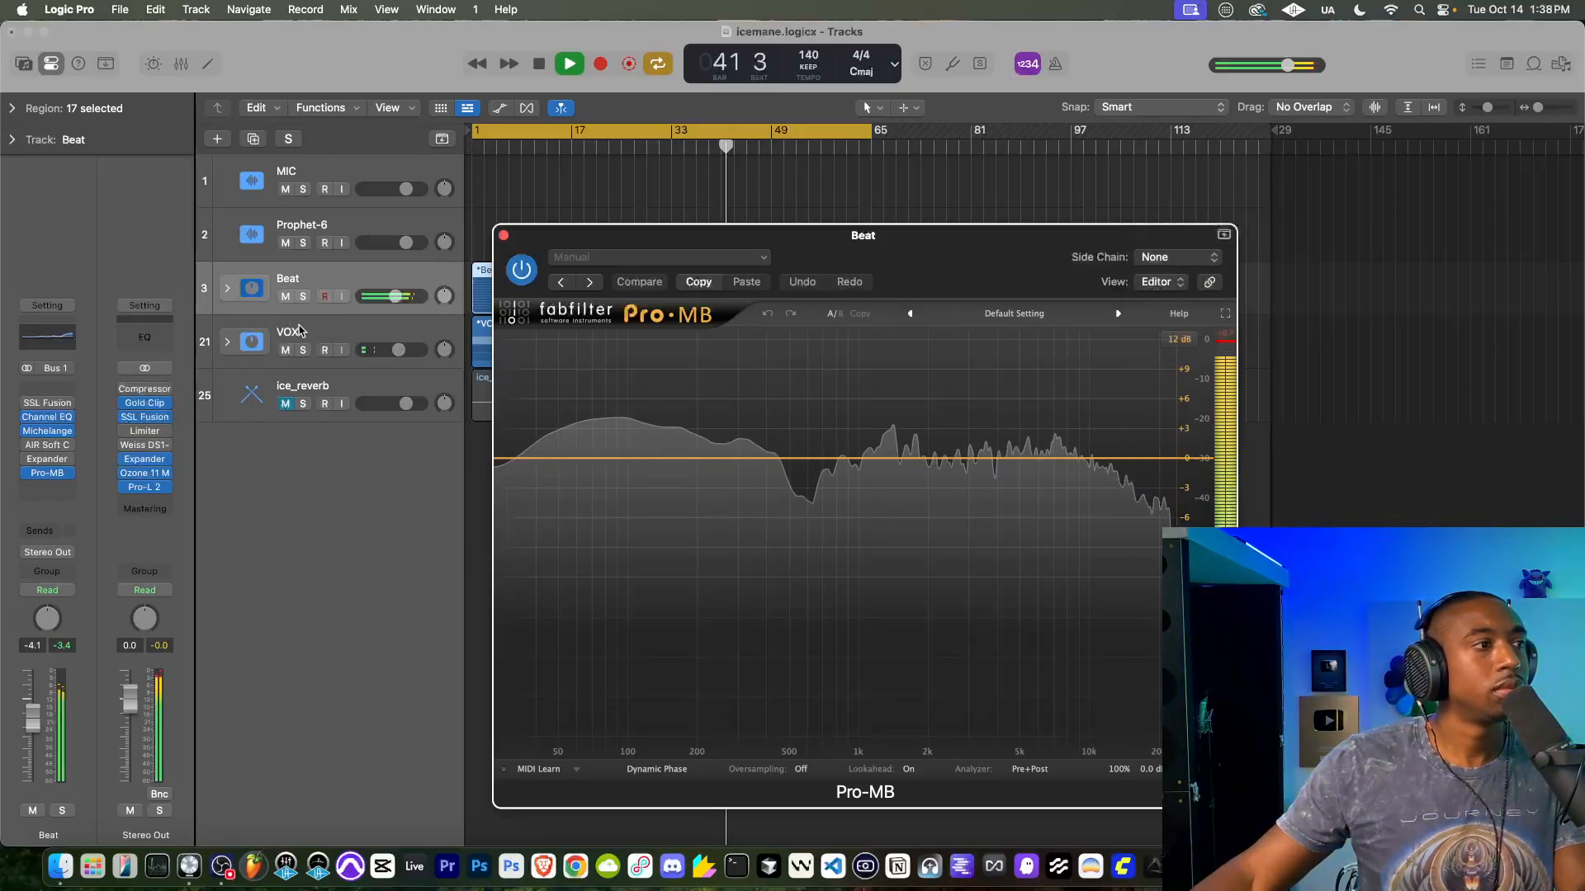
pyautogui.click(295, 331)
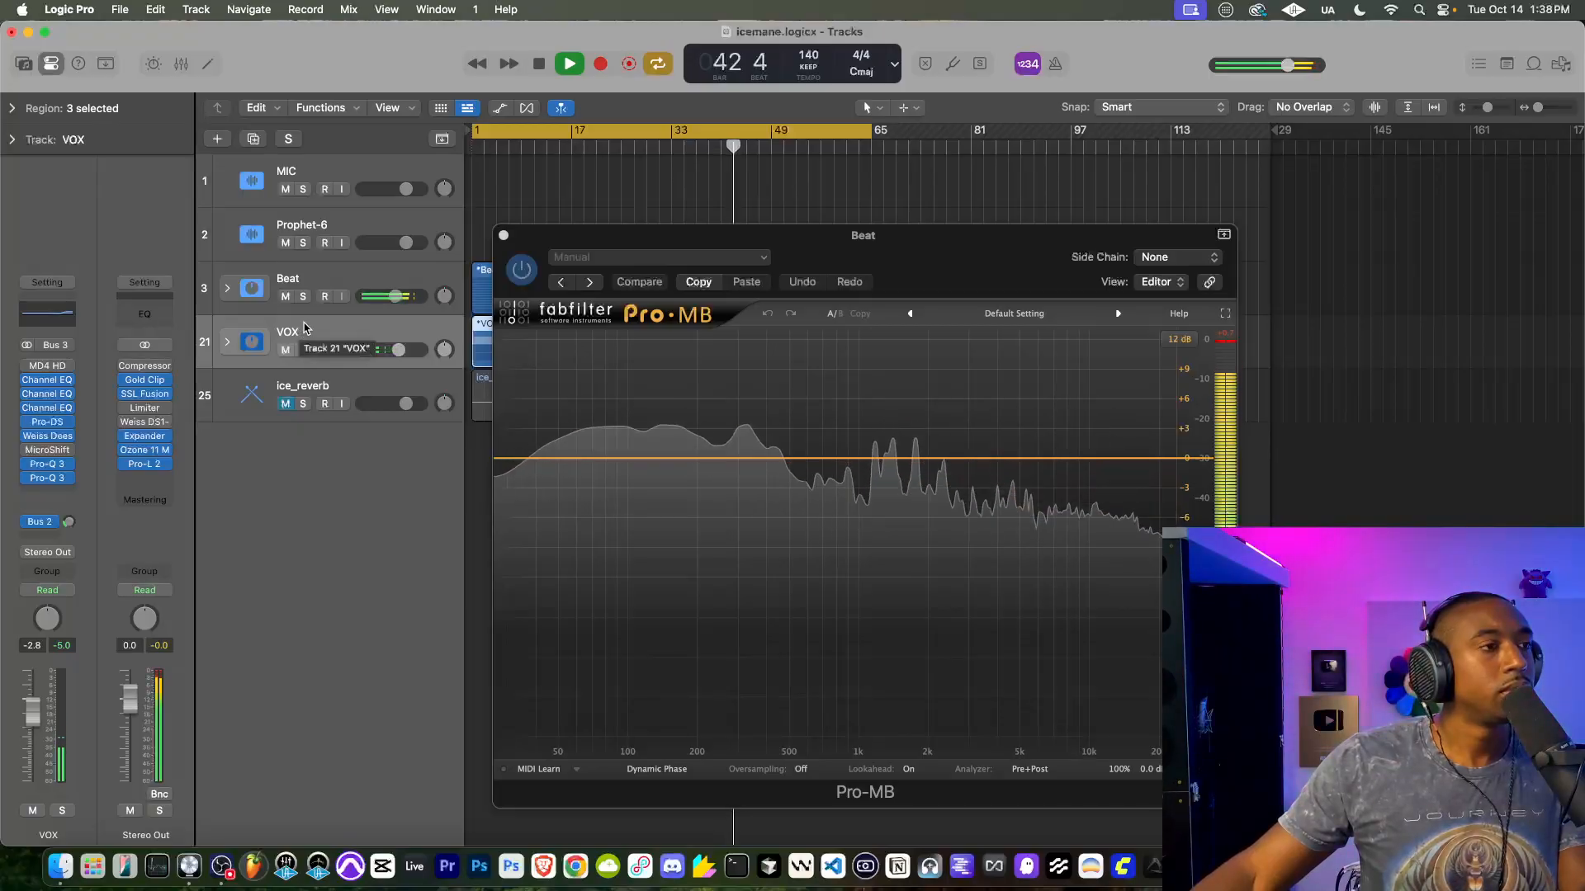
pyautogui.click(312, 279)
pyautogui.click(1157, 257)
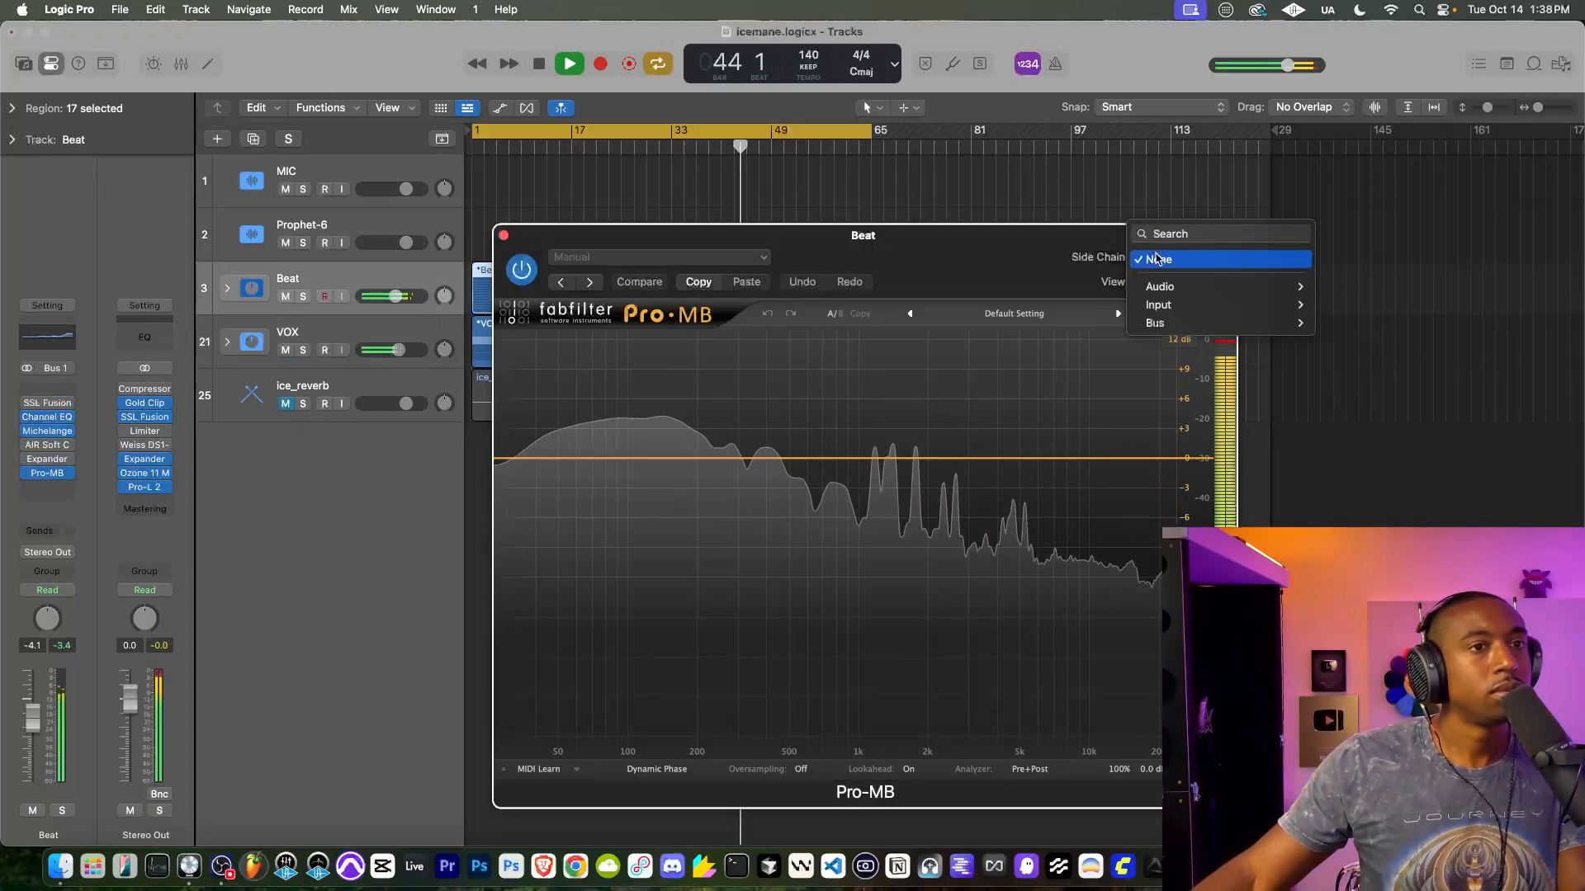
pyautogui.click(1048, 242)
pyautogui.click(429, 364)
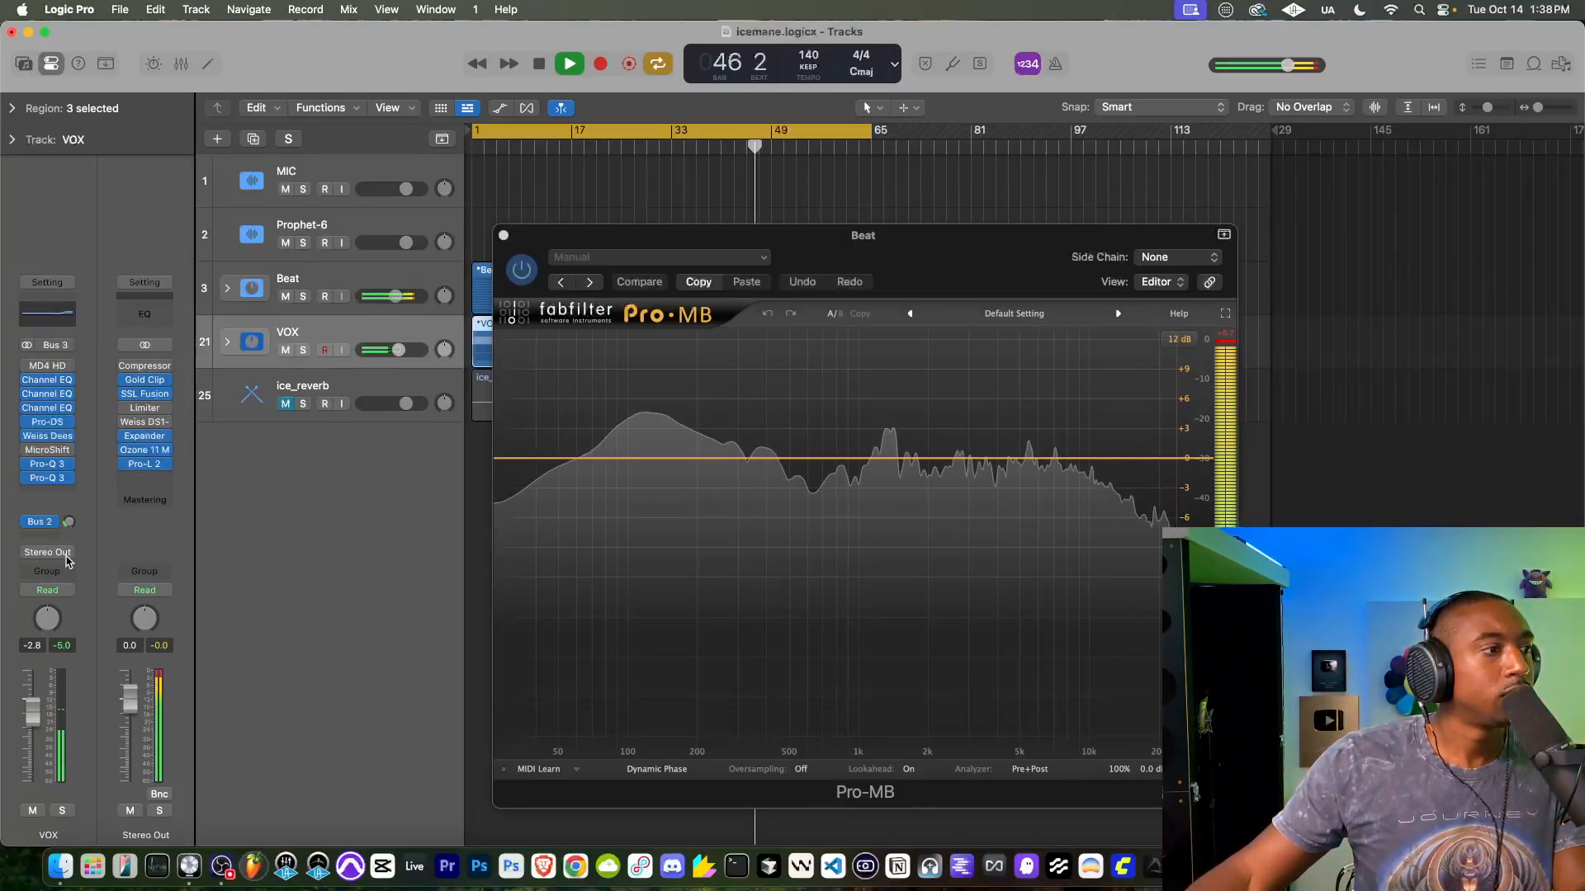
pyautogui.click(318, 281)
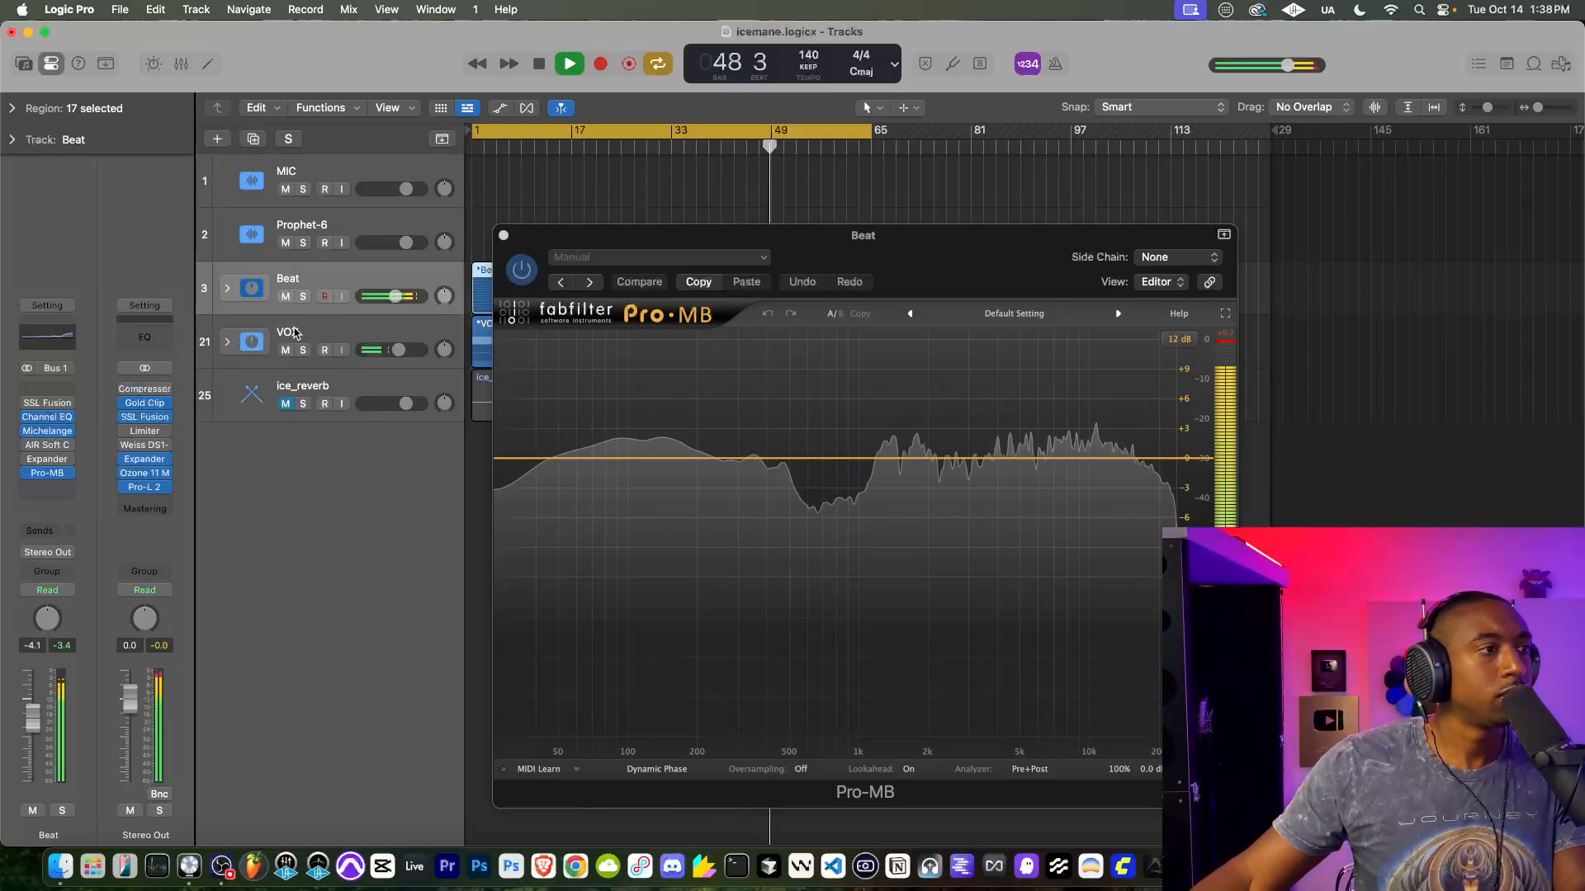
pyautogui.click(226, 344)
pyautogui.click(227, 343)
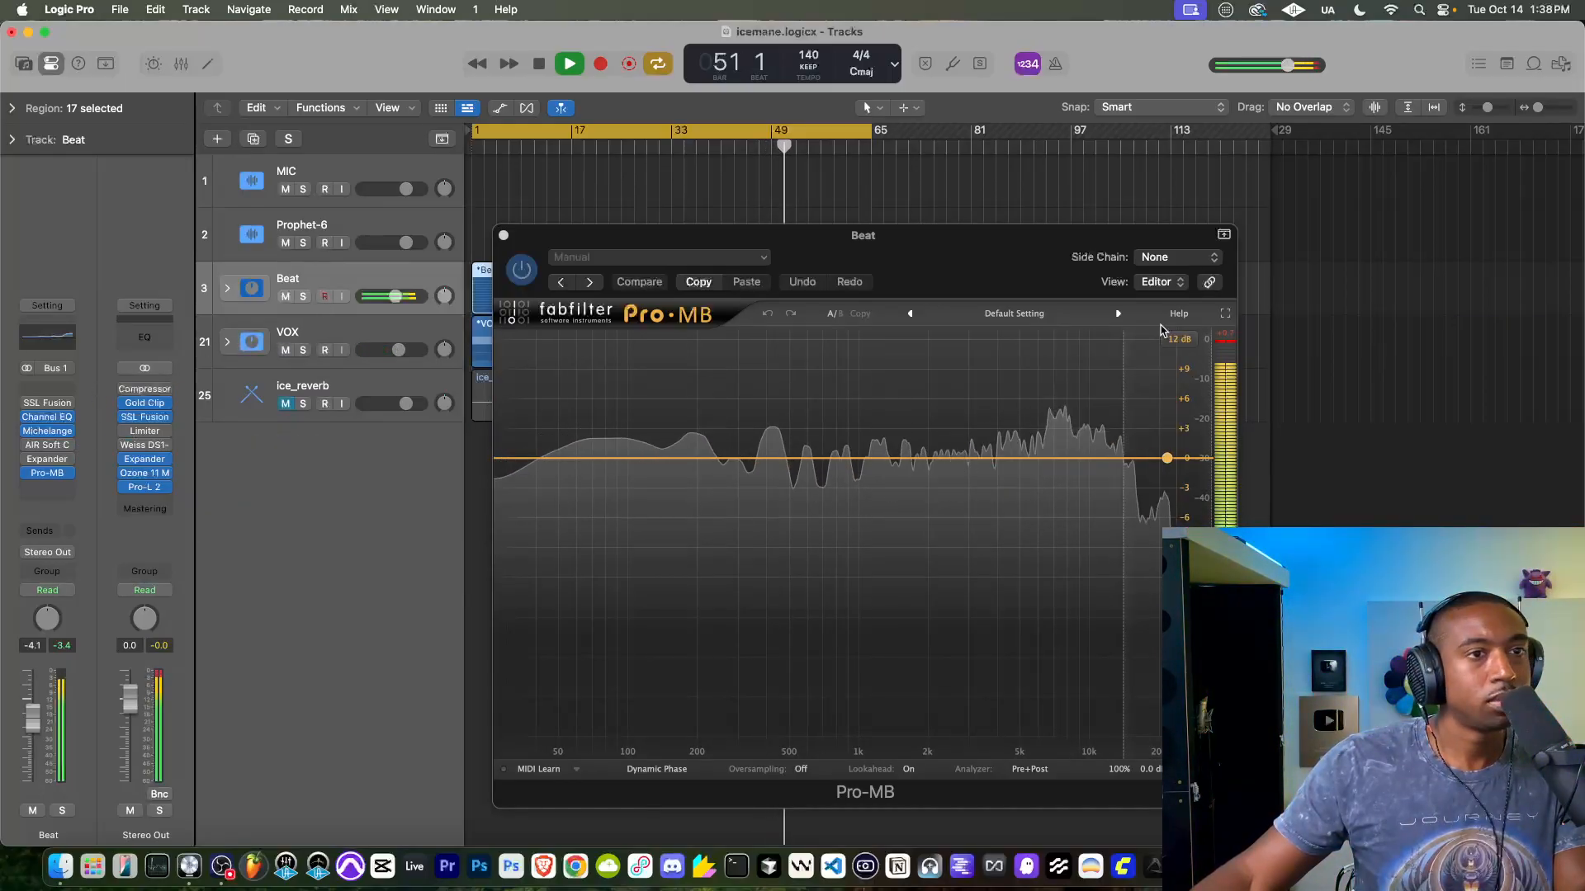
# Step: Set Pro-MB's side chain to Bus 2 and add a band around 347 Hz, extending its upper edge to about 3 kHz
pyautogui.click(1177, 257)
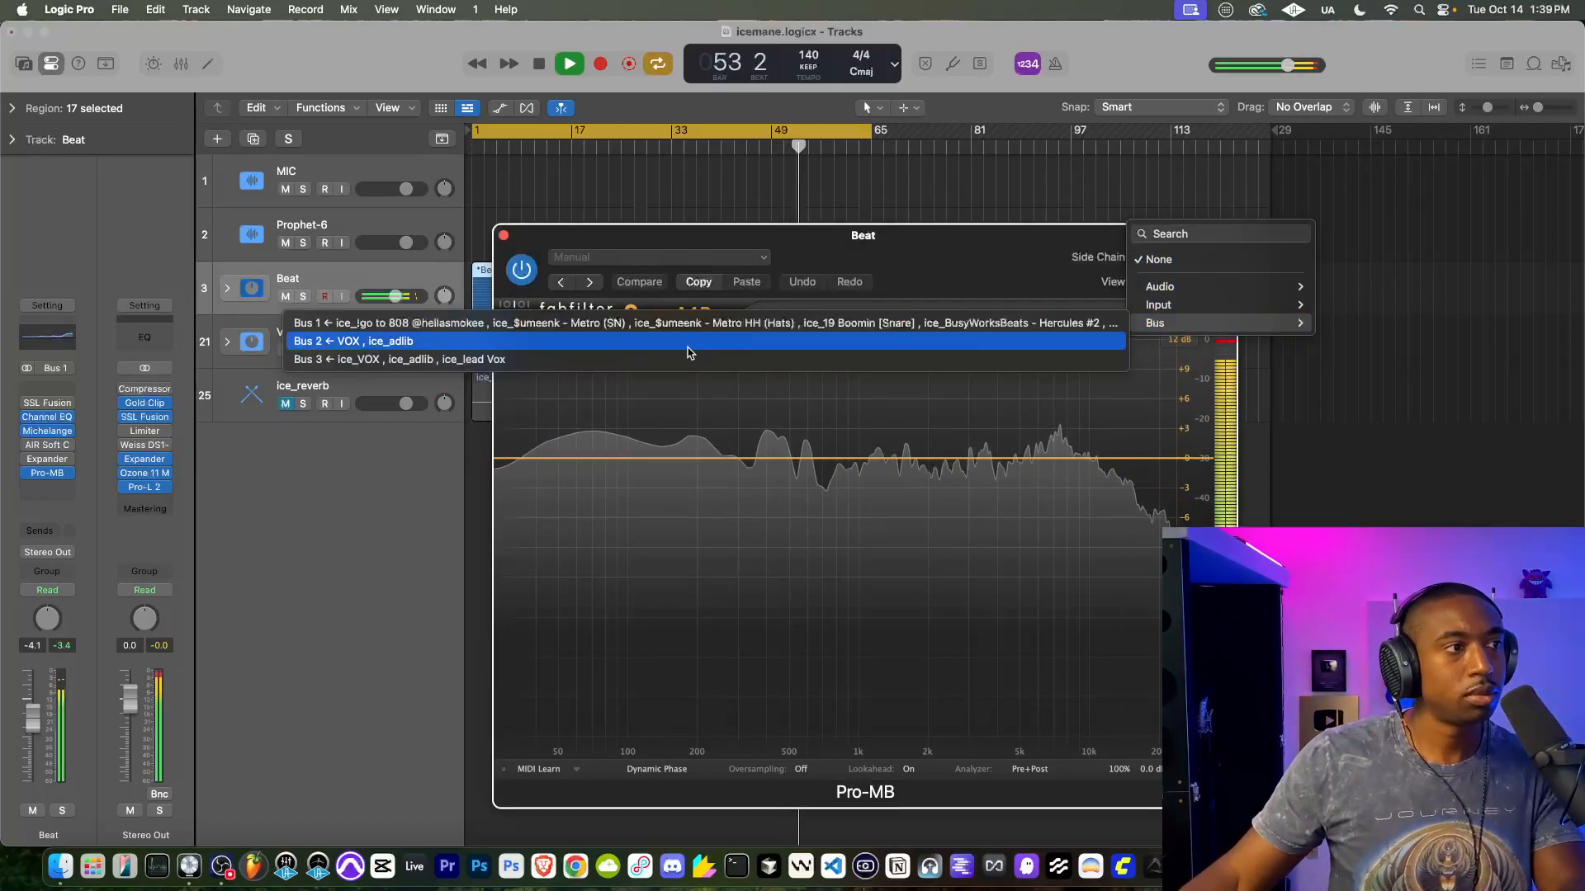
pyautogui.click(767, 341)
pyautogui.click(741, 459)
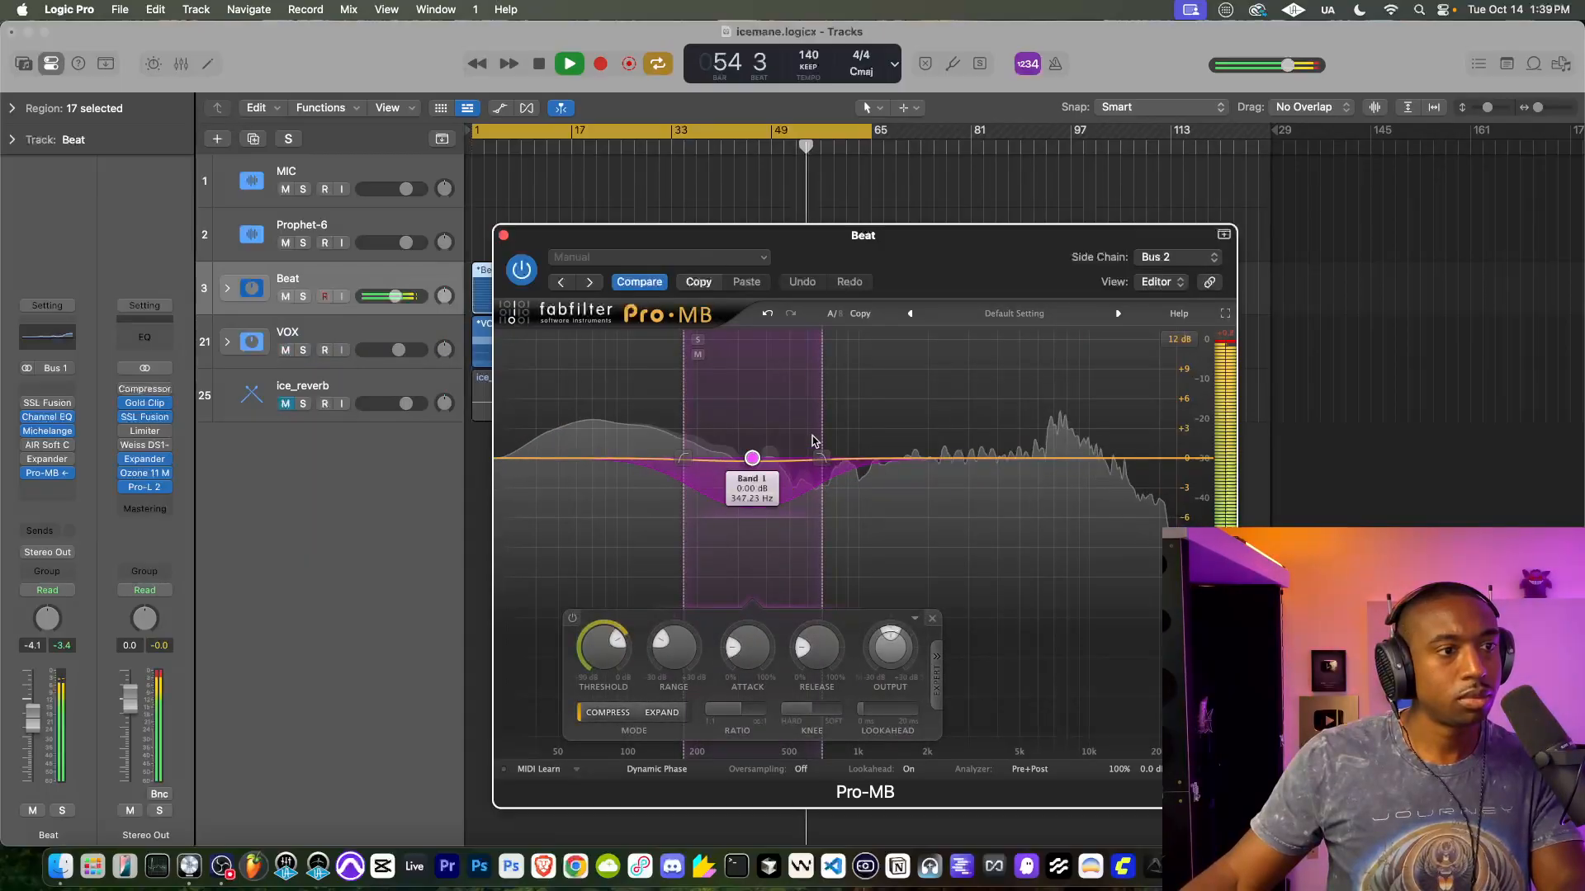
pyautogui.moveTo(820, 435); pyautogui.dragTo(959, 431)
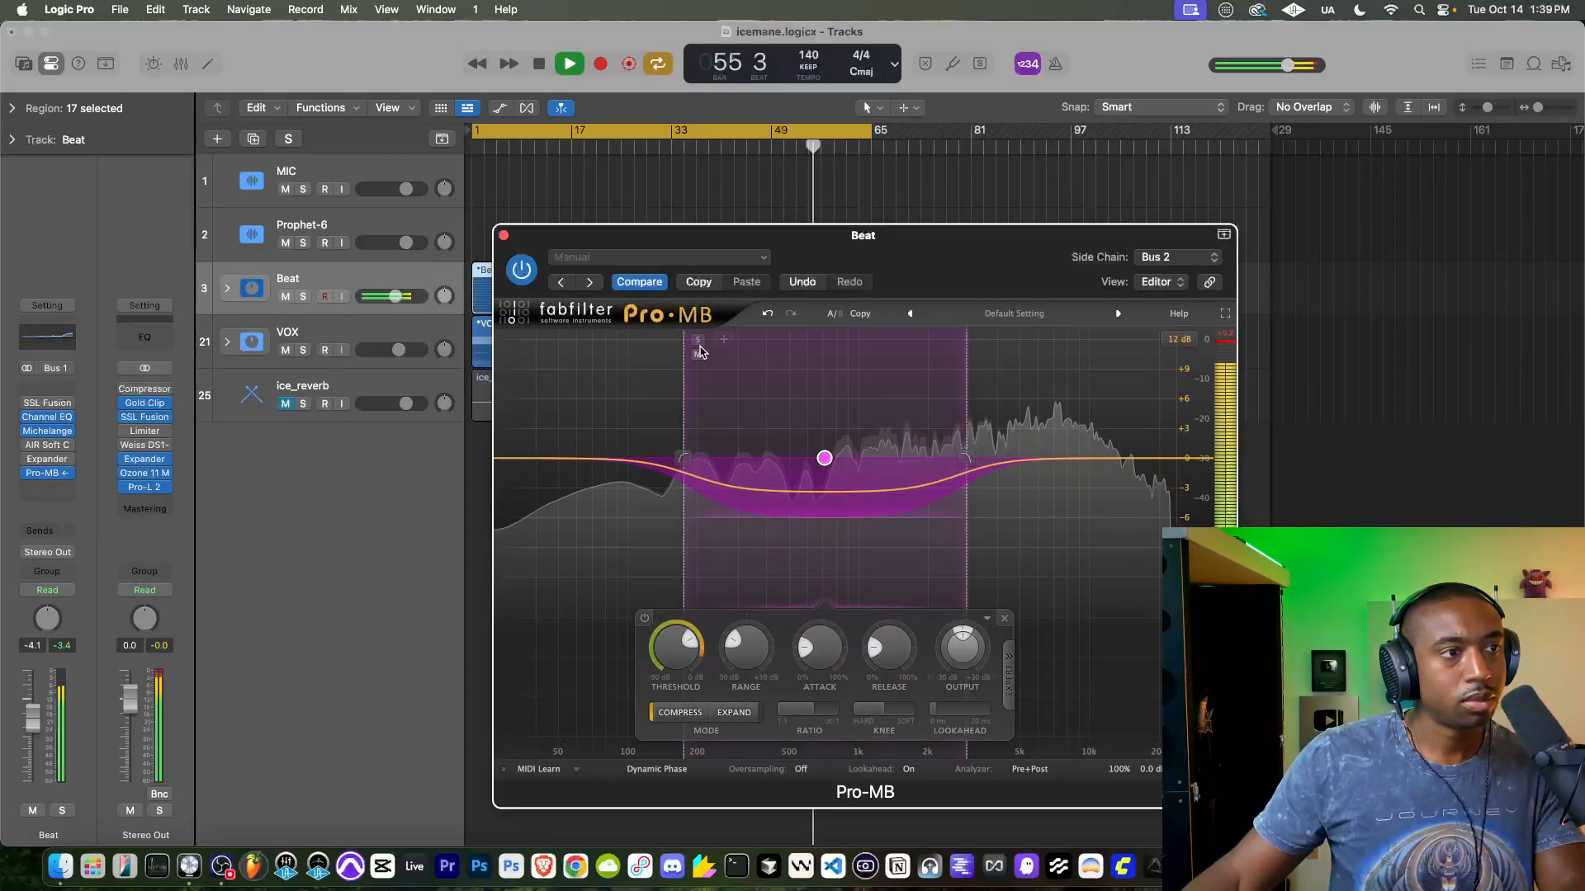
# Step: Change Pro-MB's side-chain source to Audio 26 and set the band to trigger from the external side chain
pyautogui.click(1192, 262)
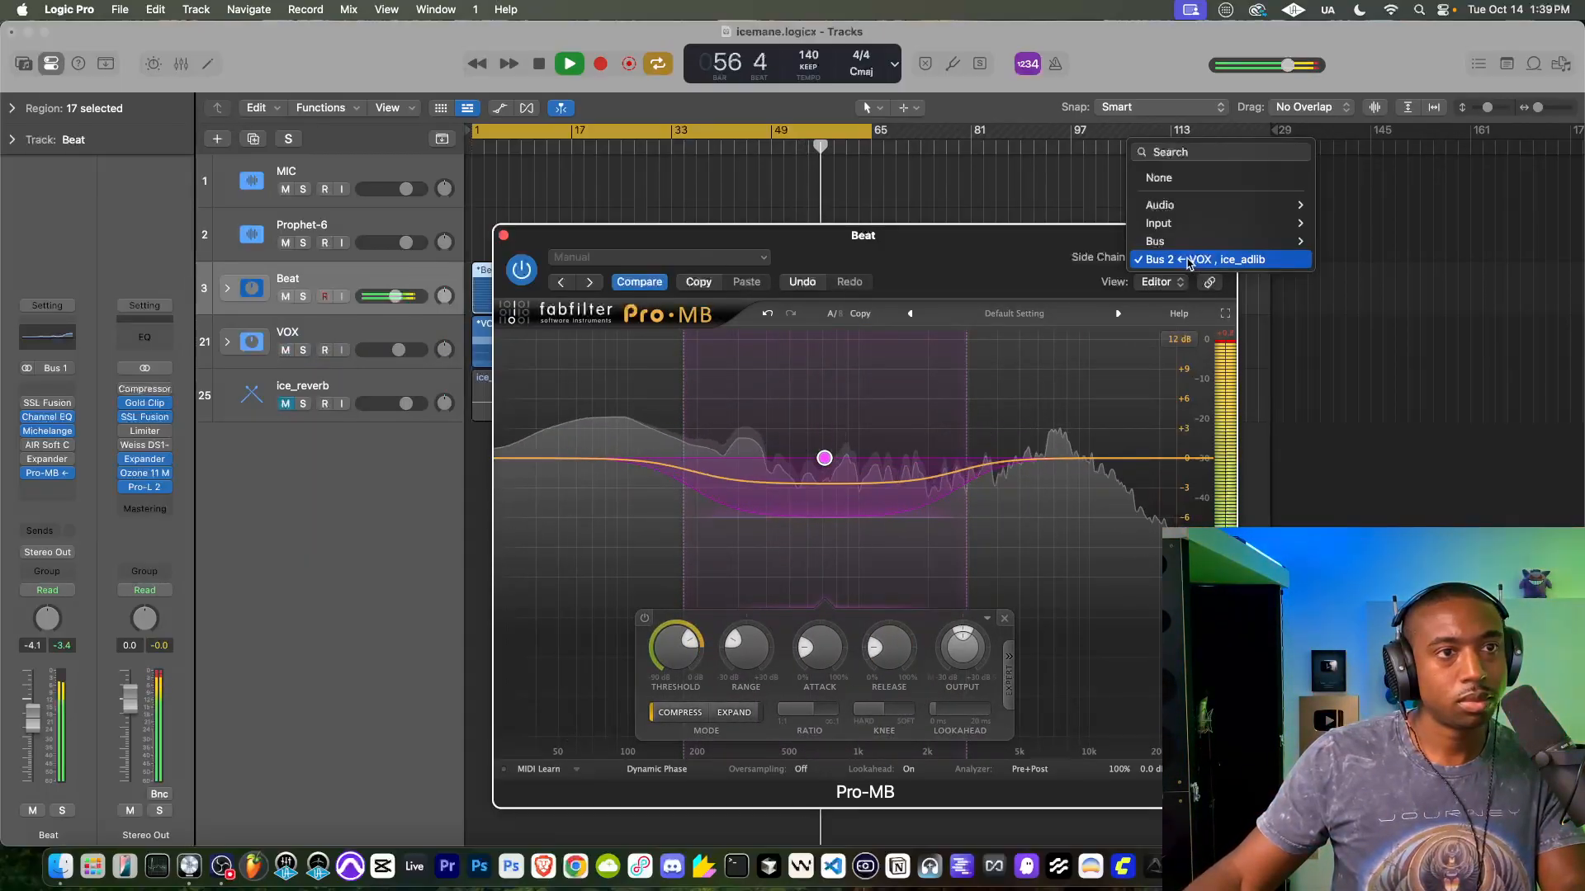
pyautogui.moveTo(1186, 243)
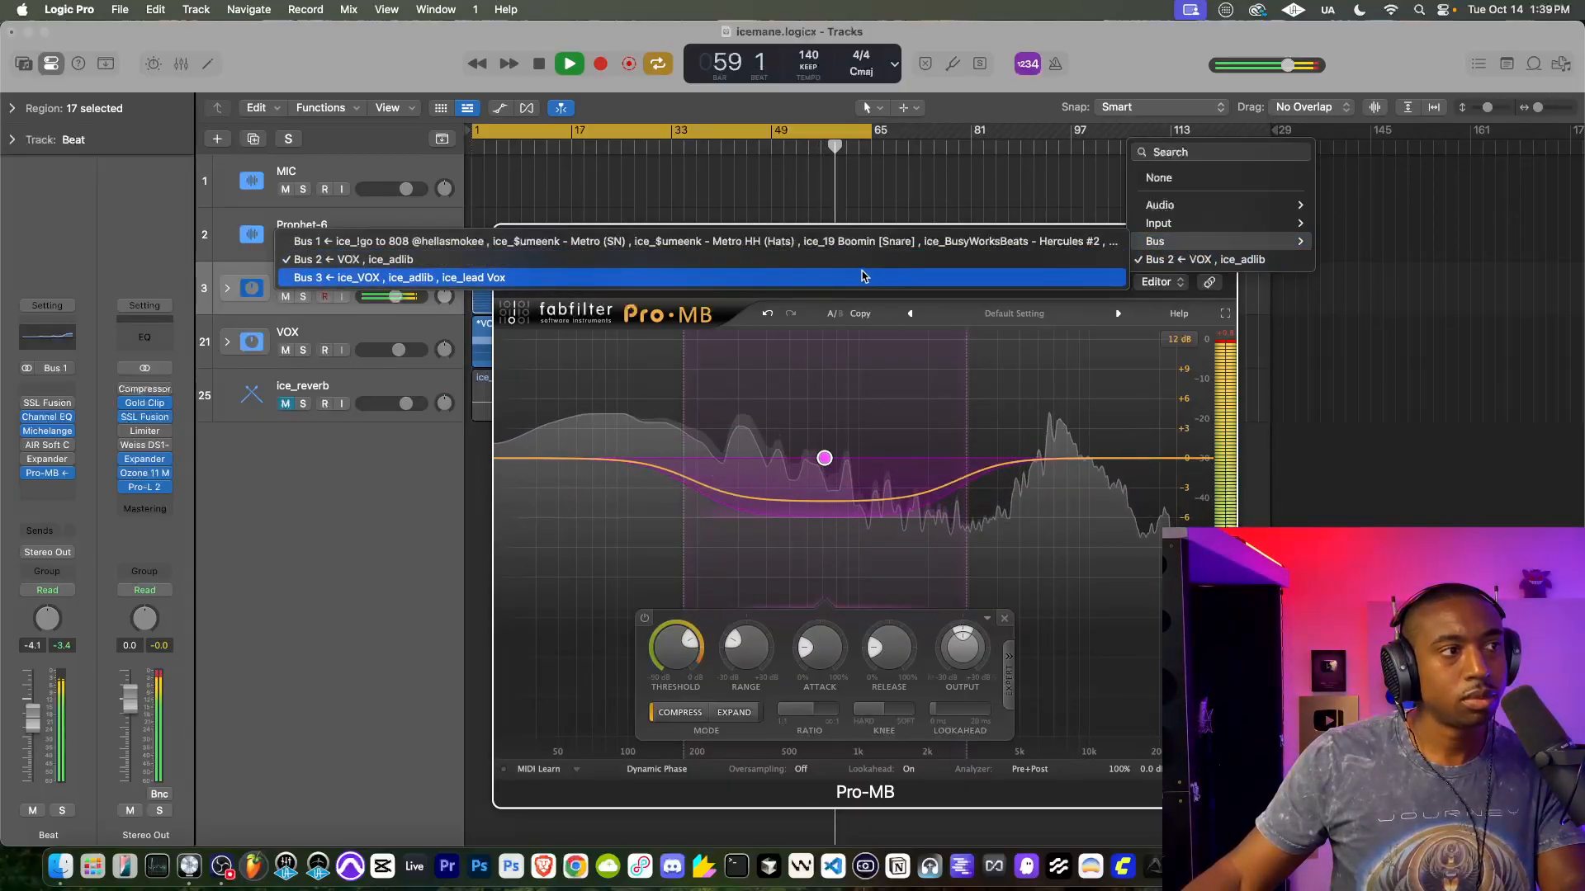
pyautogui.moveTo(1154, 213)
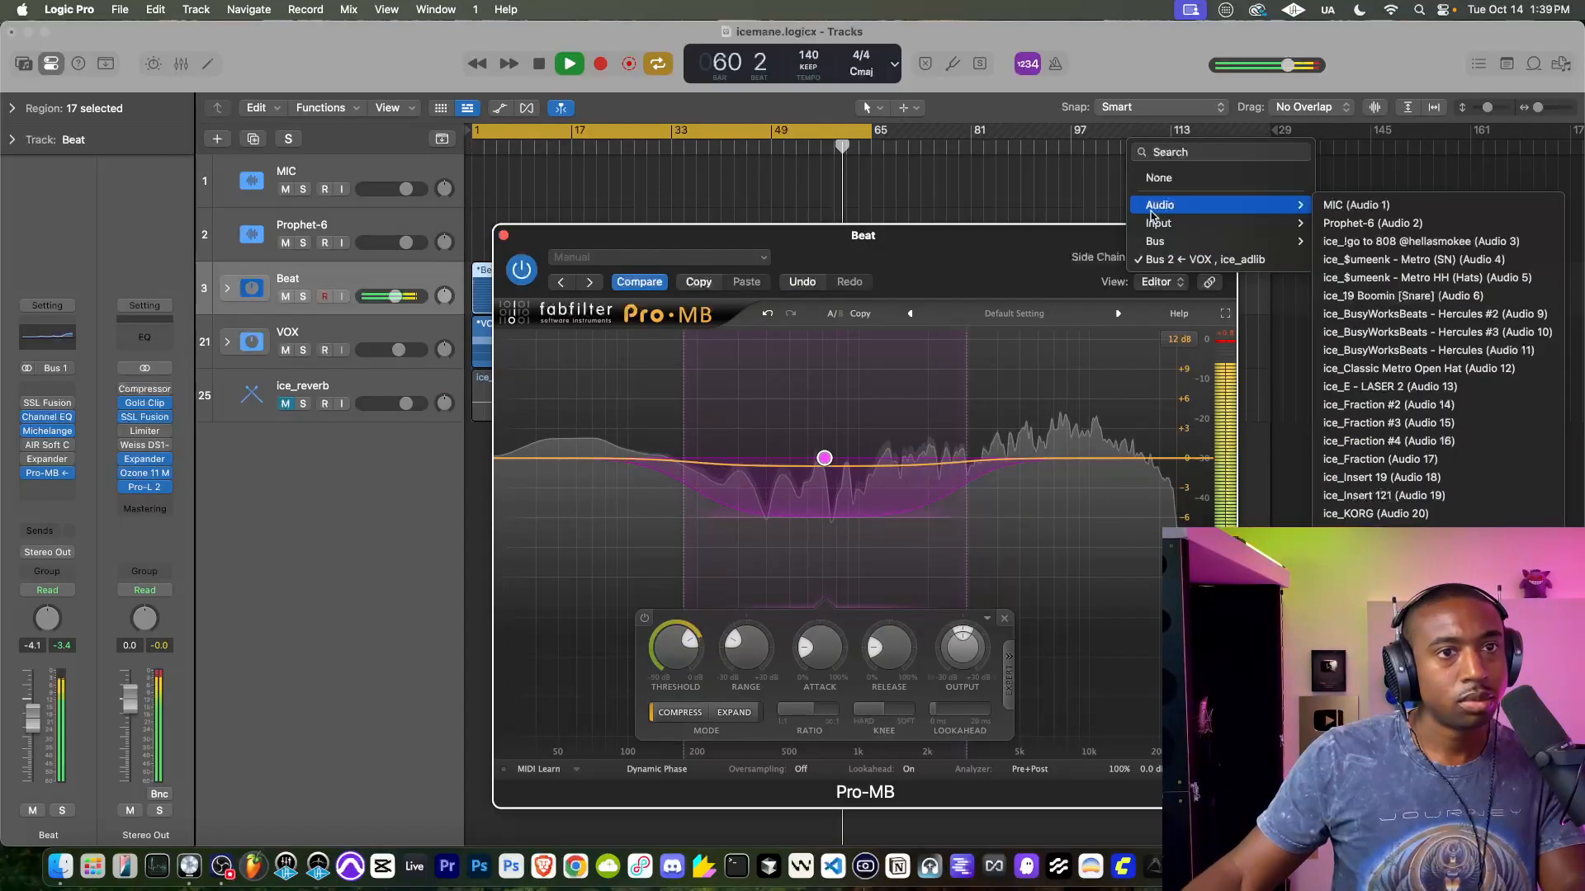
pyautogui.click(1373, 622)
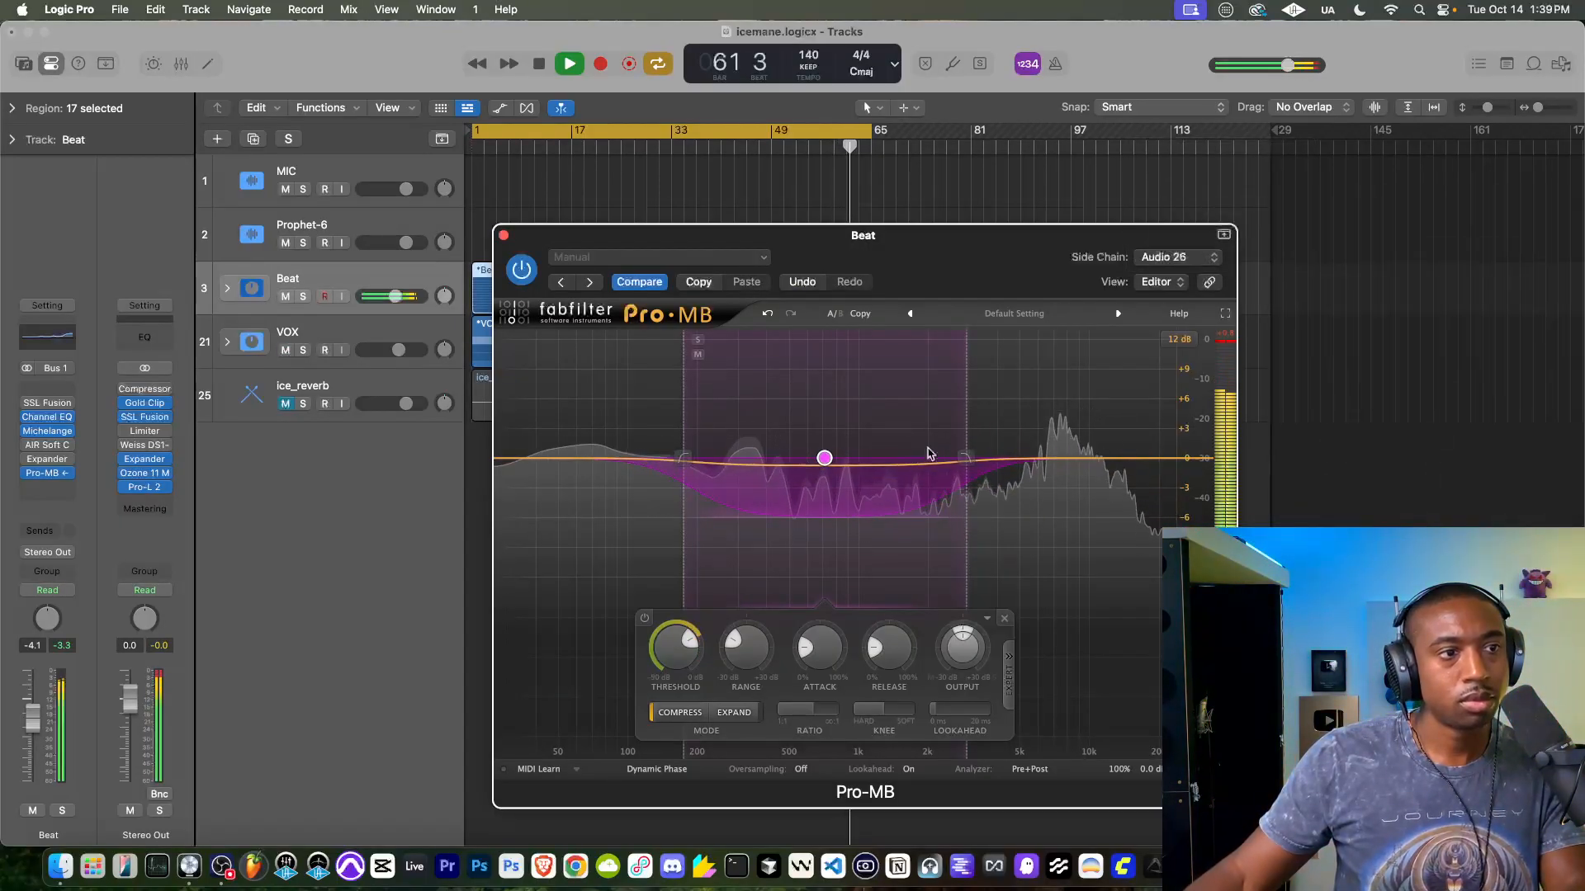
pyautogui.click(1008, 665)
pyautogui.click(1017, 650)
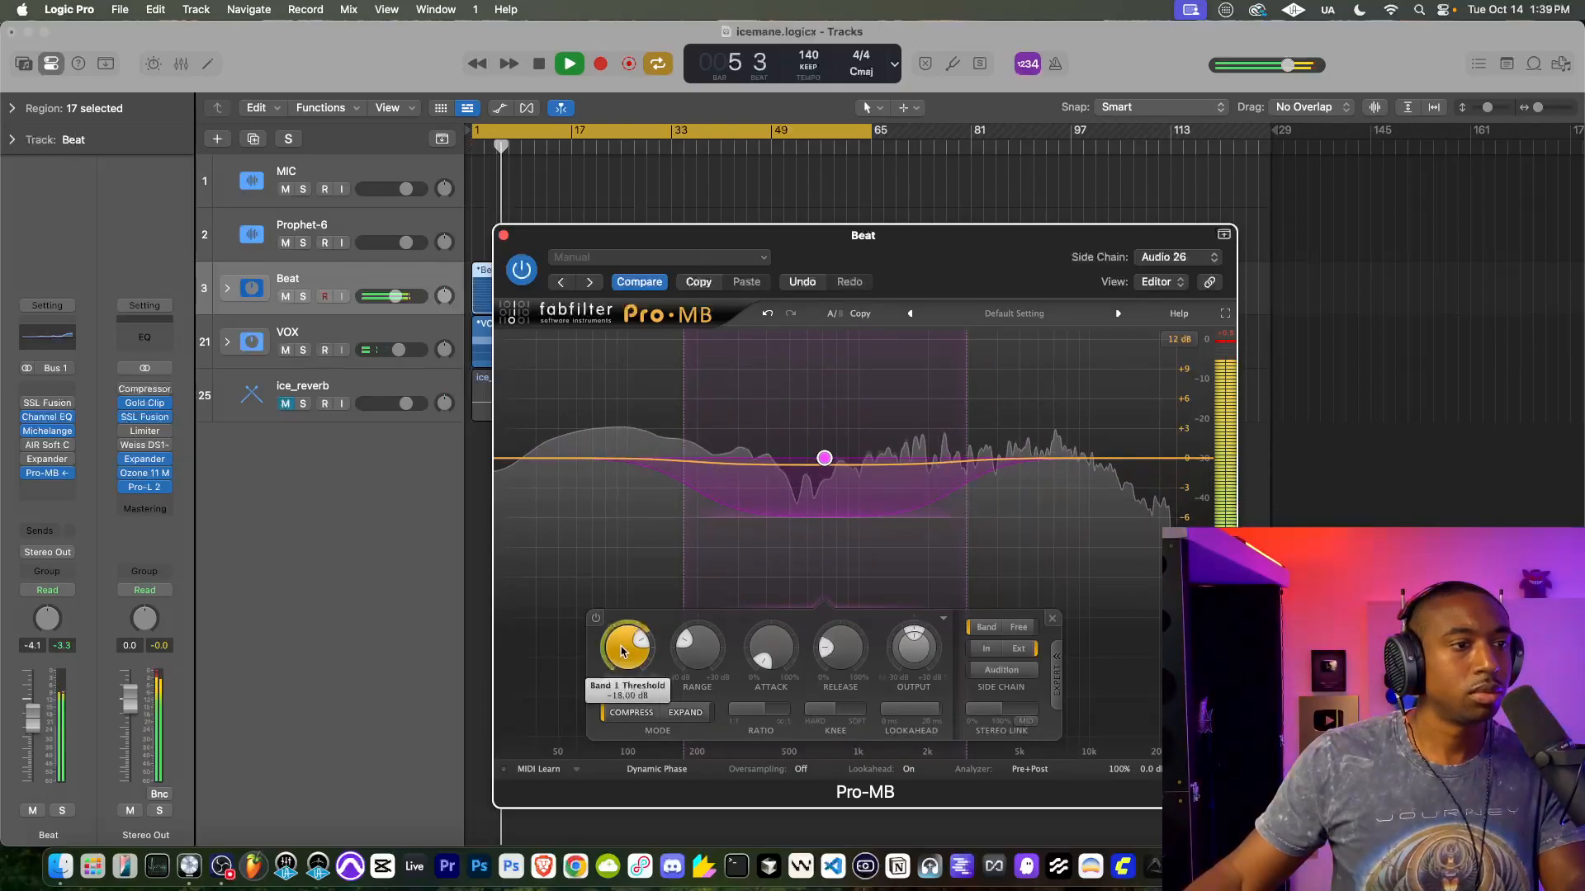
# Step: Lower the Pro-MB band's threshold and reduce its compression range to about -3 dB
pyautogui.scroll(-1, 621, 652)
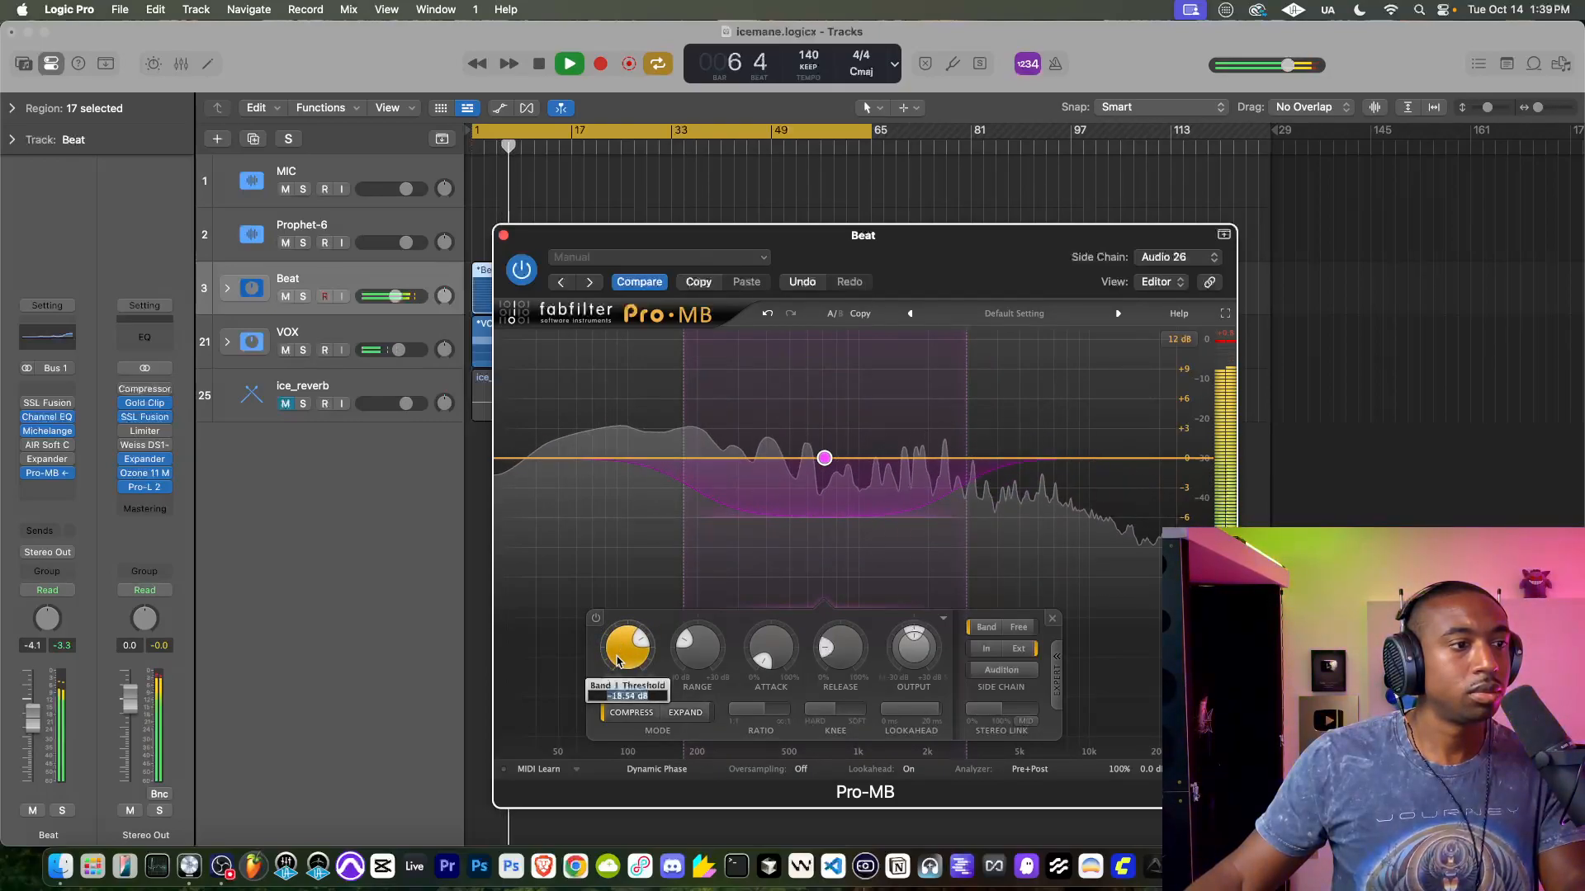
pyautogui.scroll(-2, 621, 652)
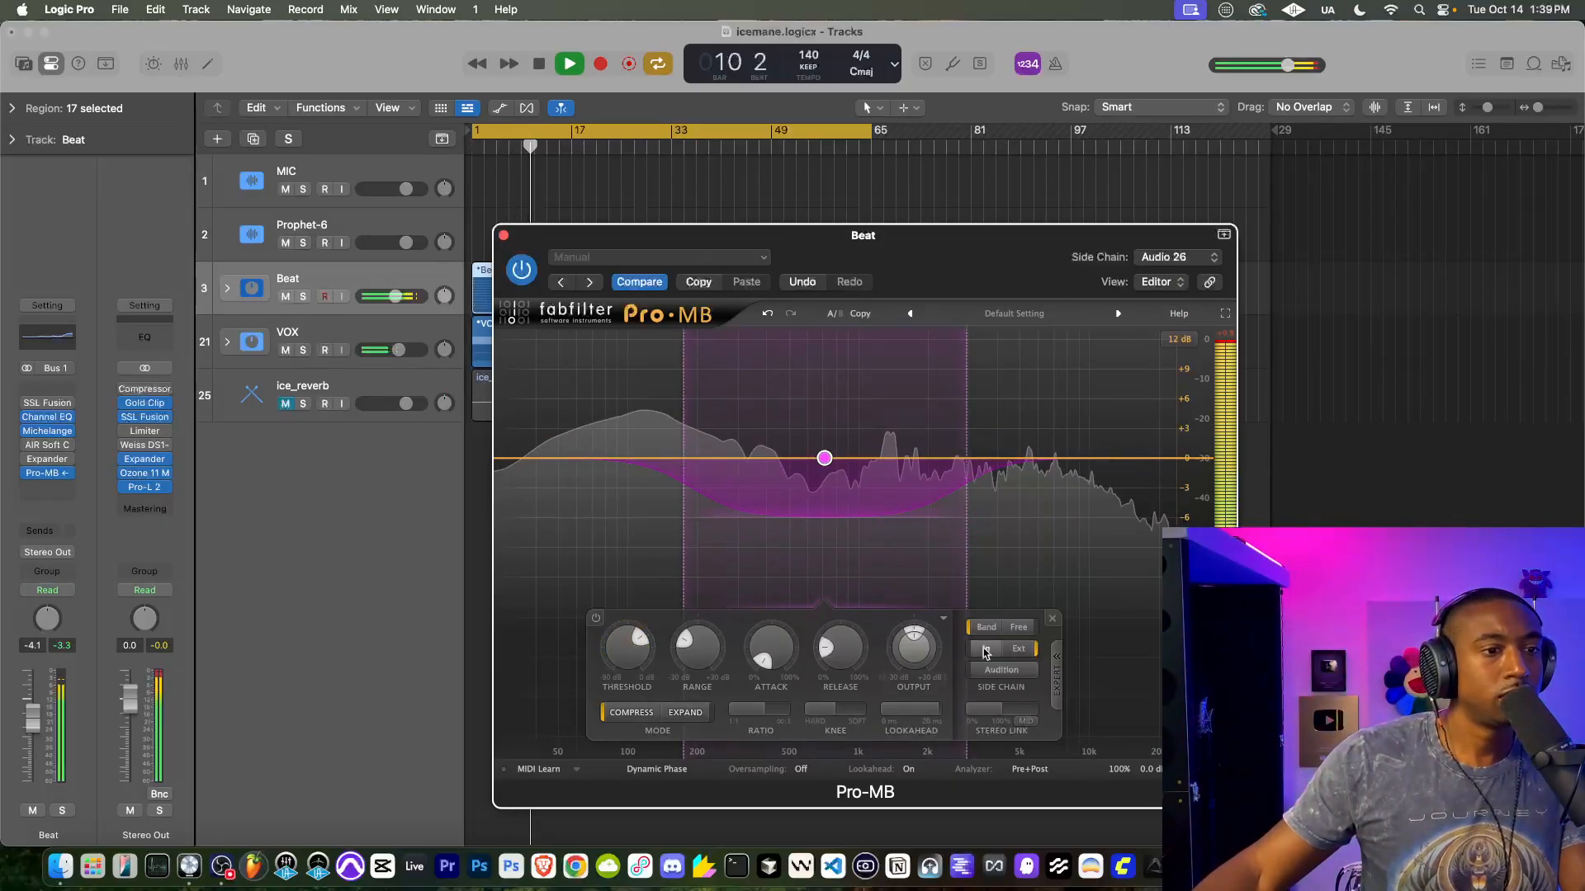
pyautogui.scroll(-1, 637, 654)
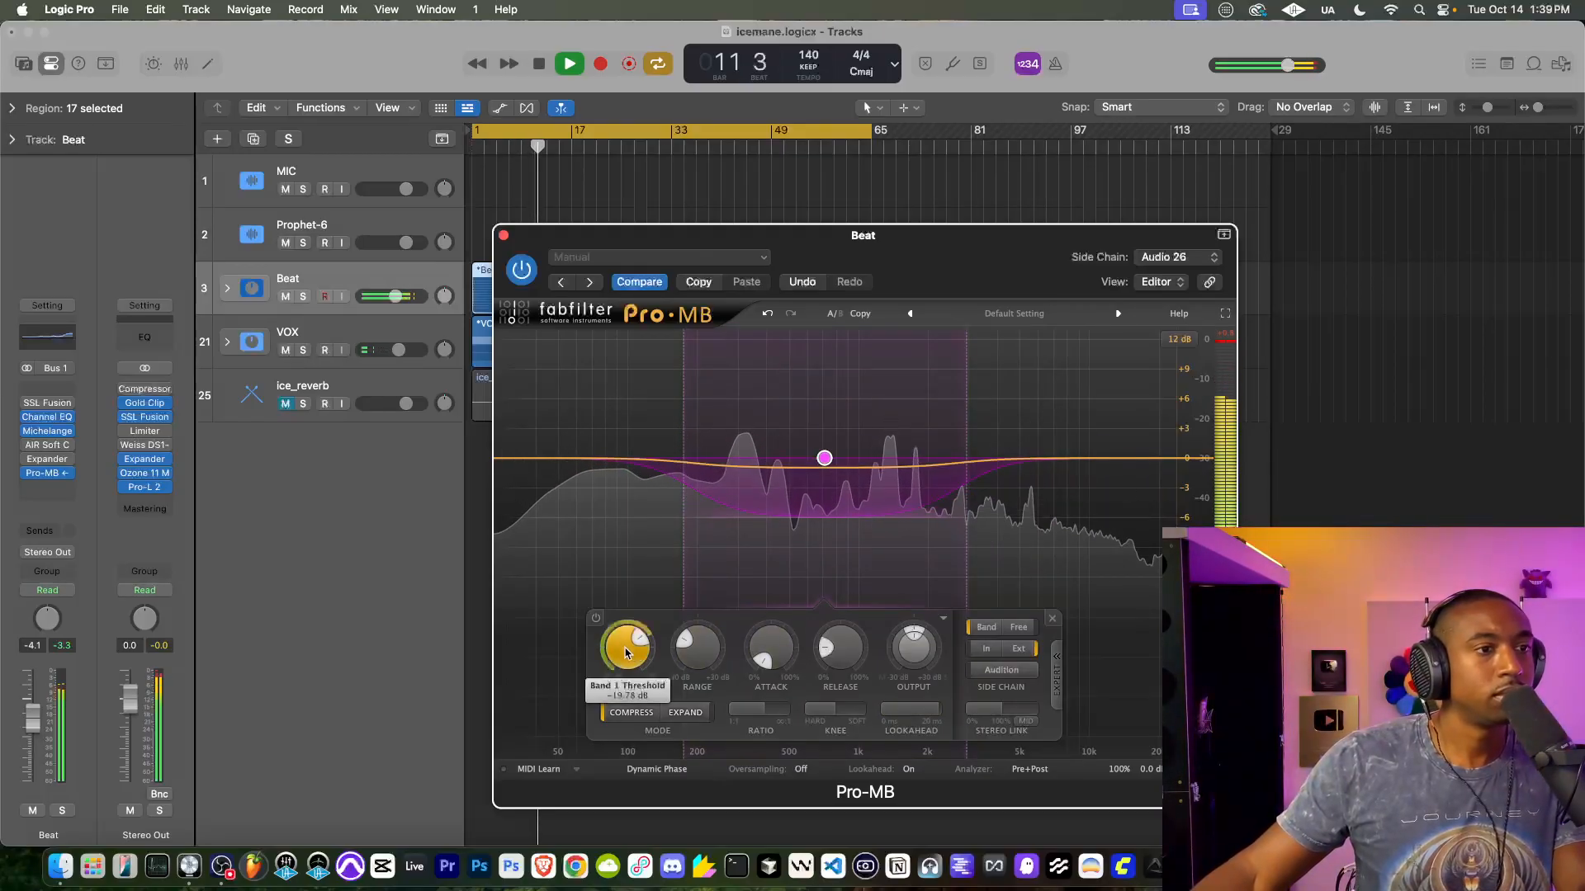
pyautogui.moveTo(625, 653)
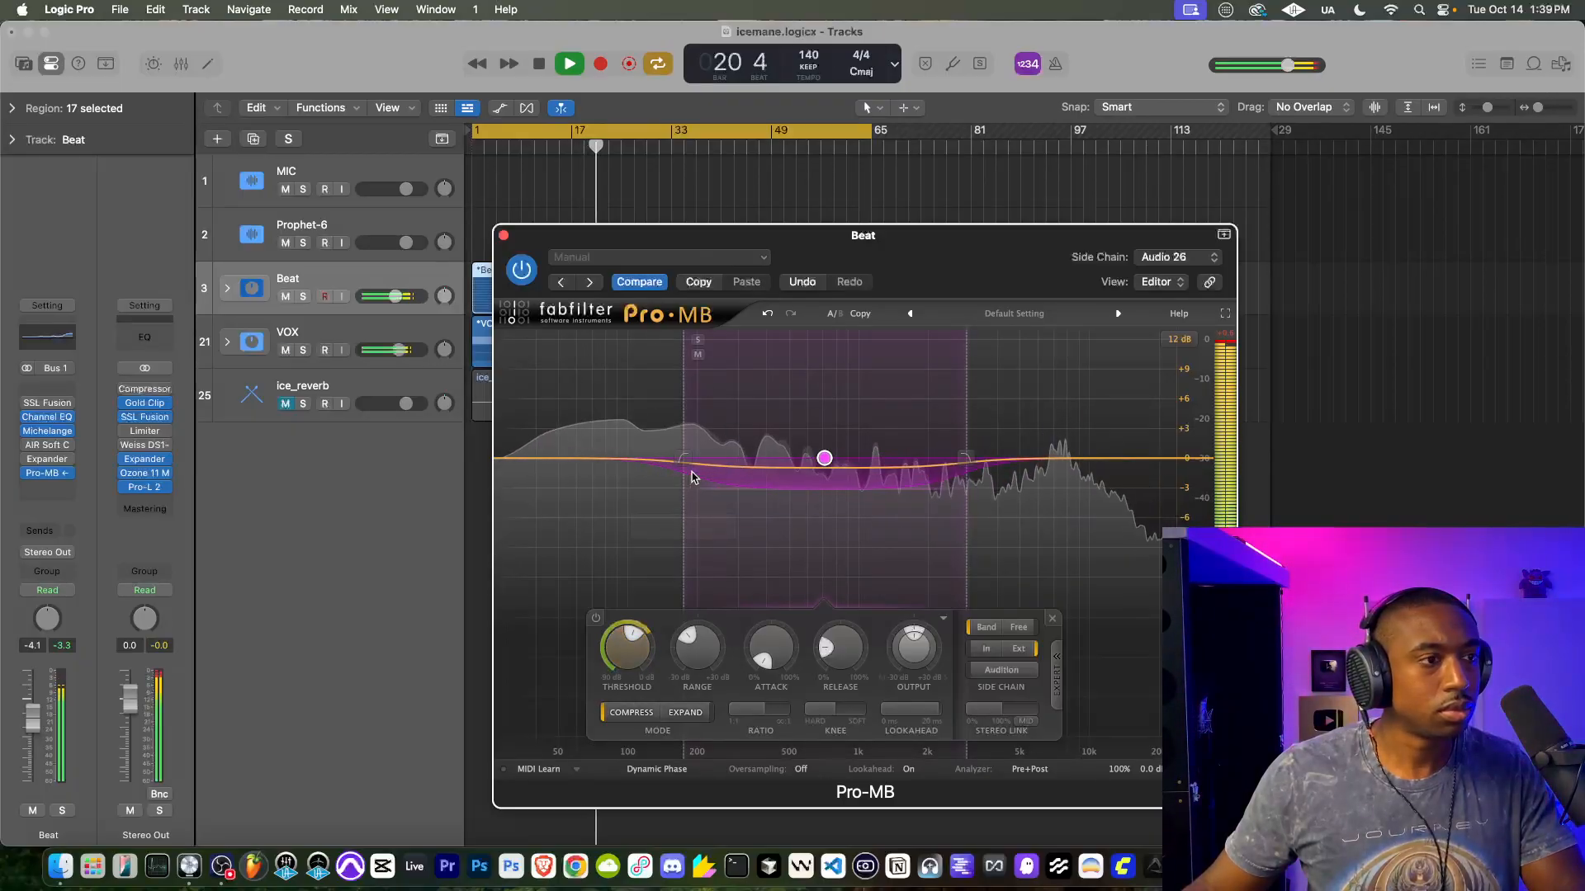
# Step: Widen the Pro-MB band from about 134 Hz to about 5.5 kHz and close the plug-in window
pyautogui.moveTo(681, 447); pyautogui.dragTo(656, 442)
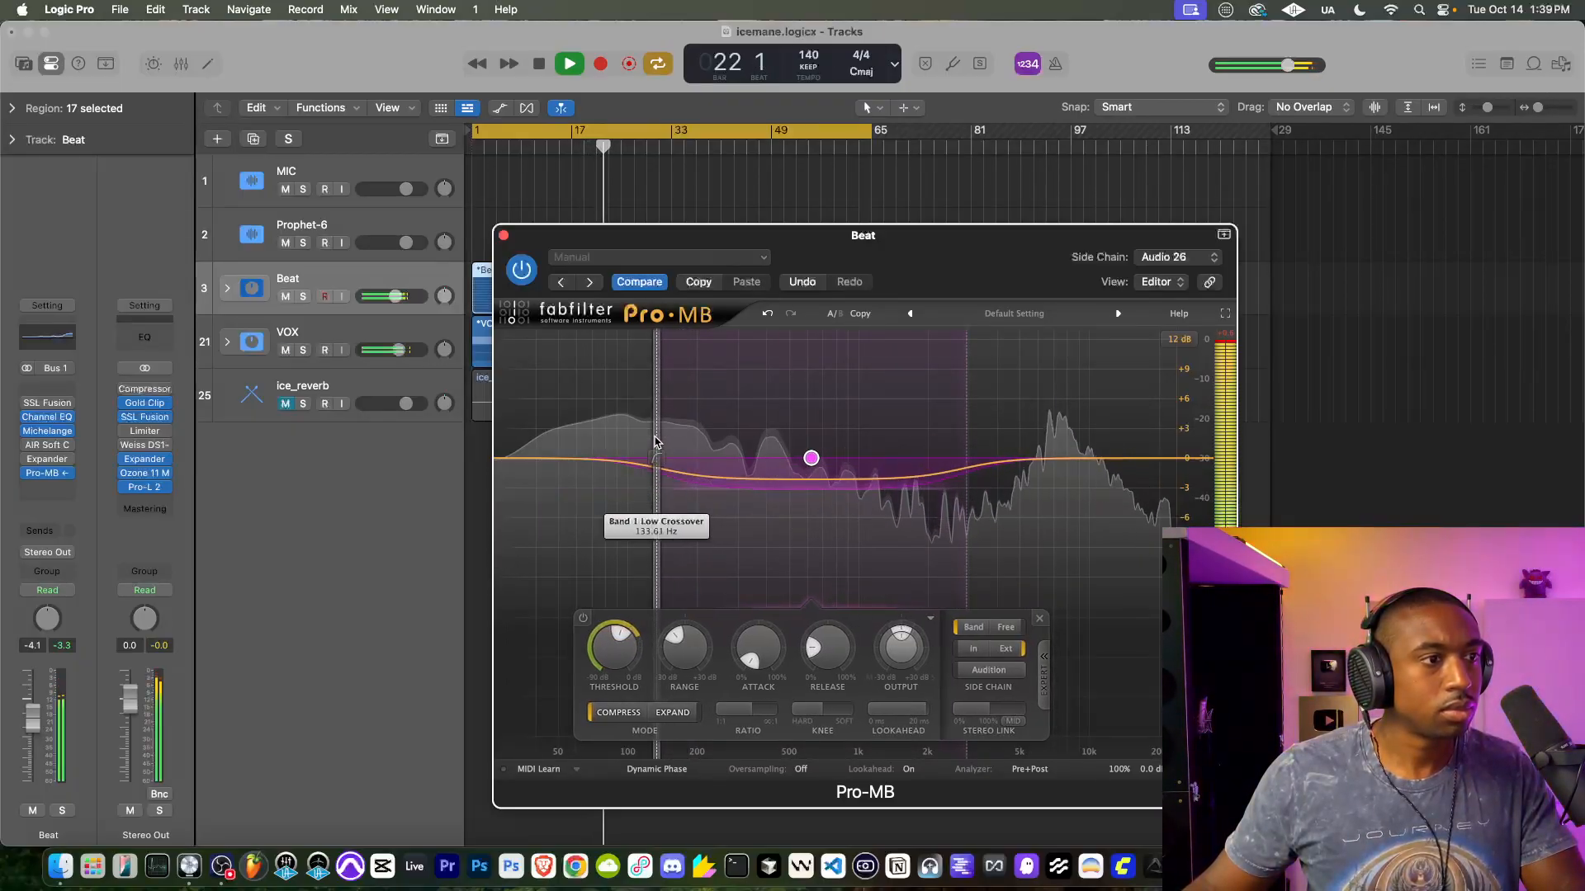
pyautogui.moveTo(974, 436); pyautogui.dragTo(1029, 436)
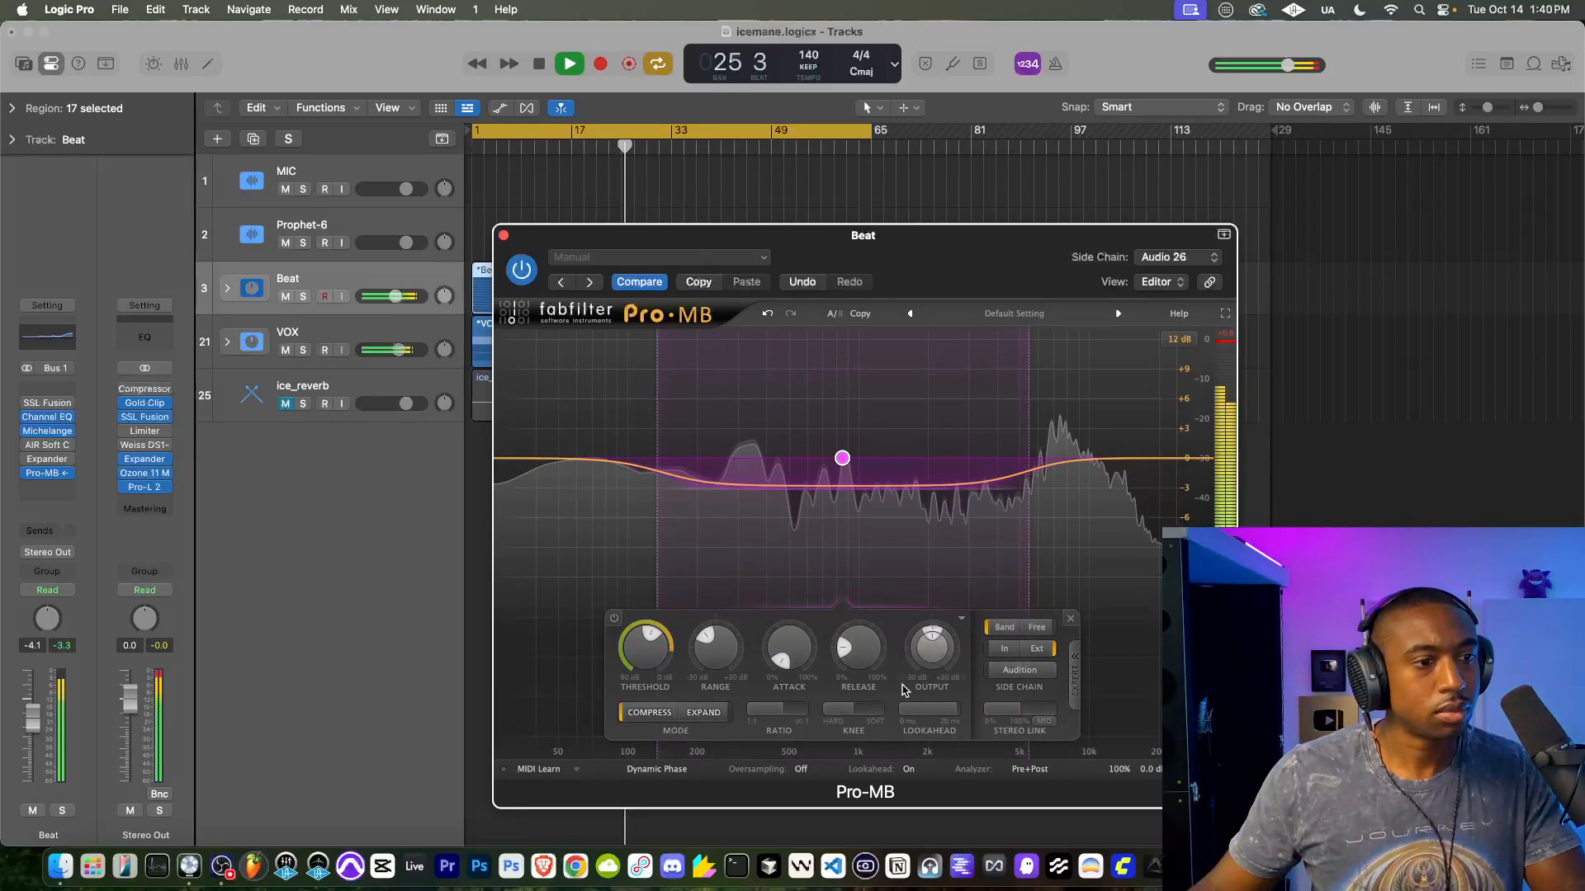
pyautogui.click(503, 236)
# Step: Compare the VOX and Beat channel strips and bypass Pro-MB on the Beat track
pyautogui.click(358, 323)
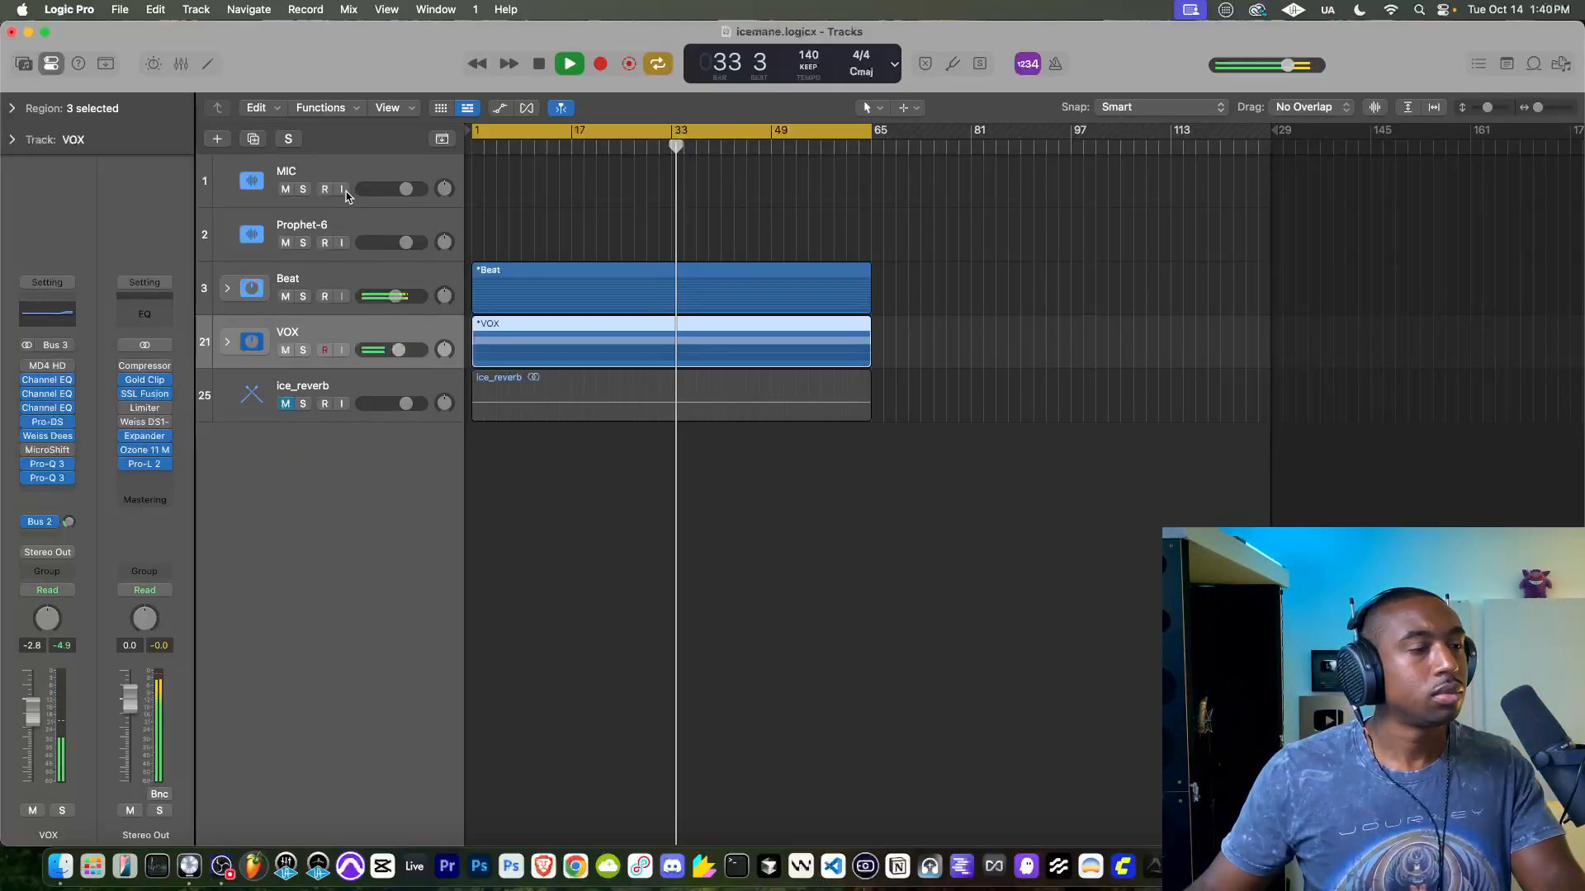
pyautogui.click(330, 280)
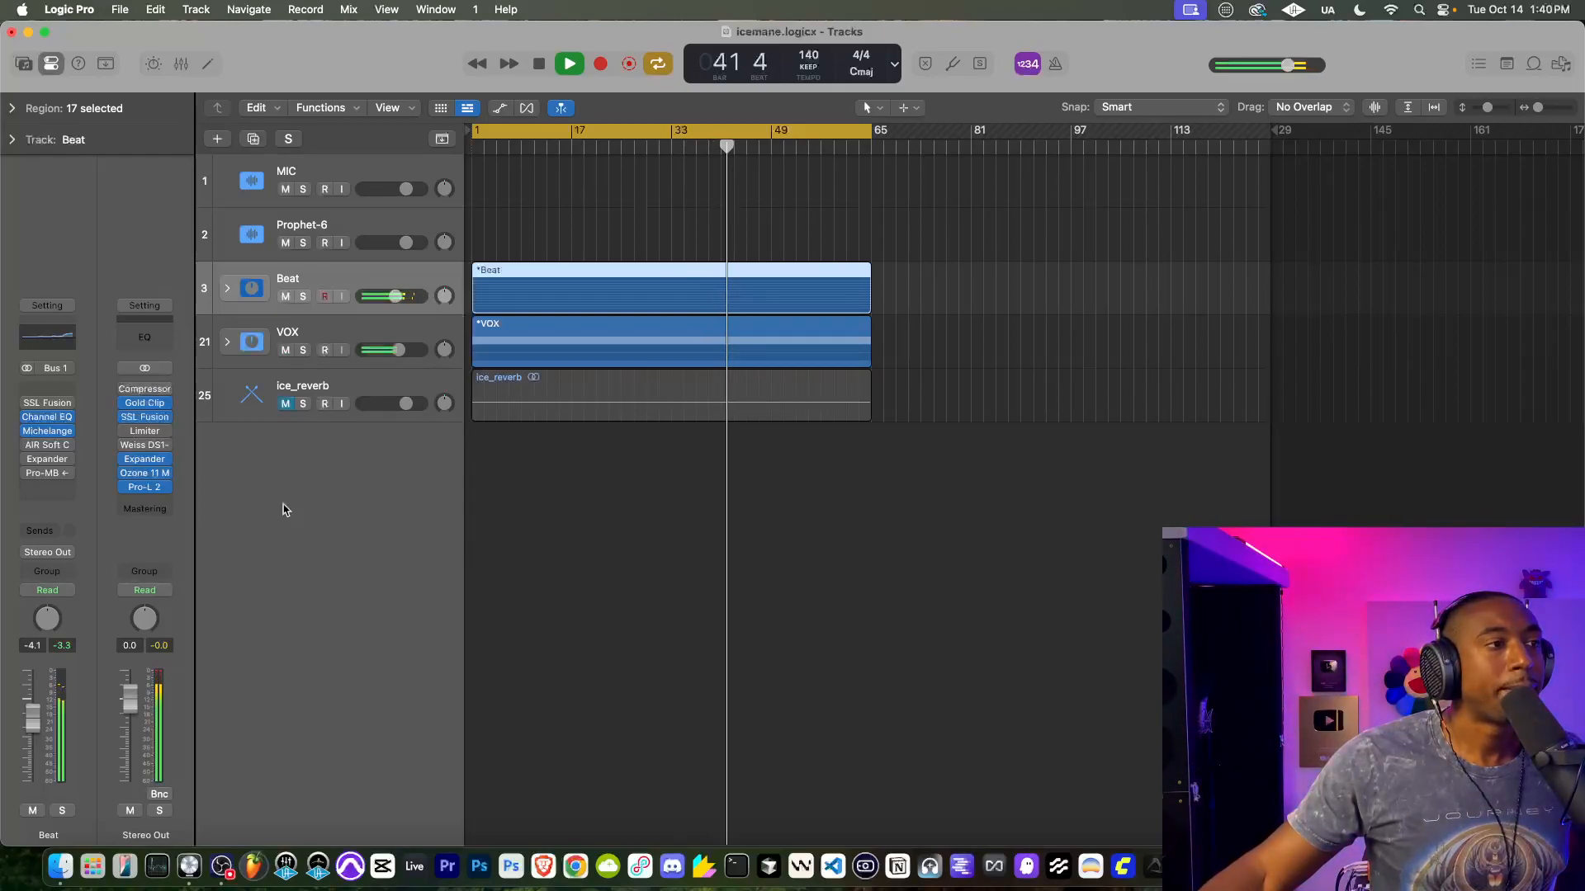
pyautogui.click(222, 868)
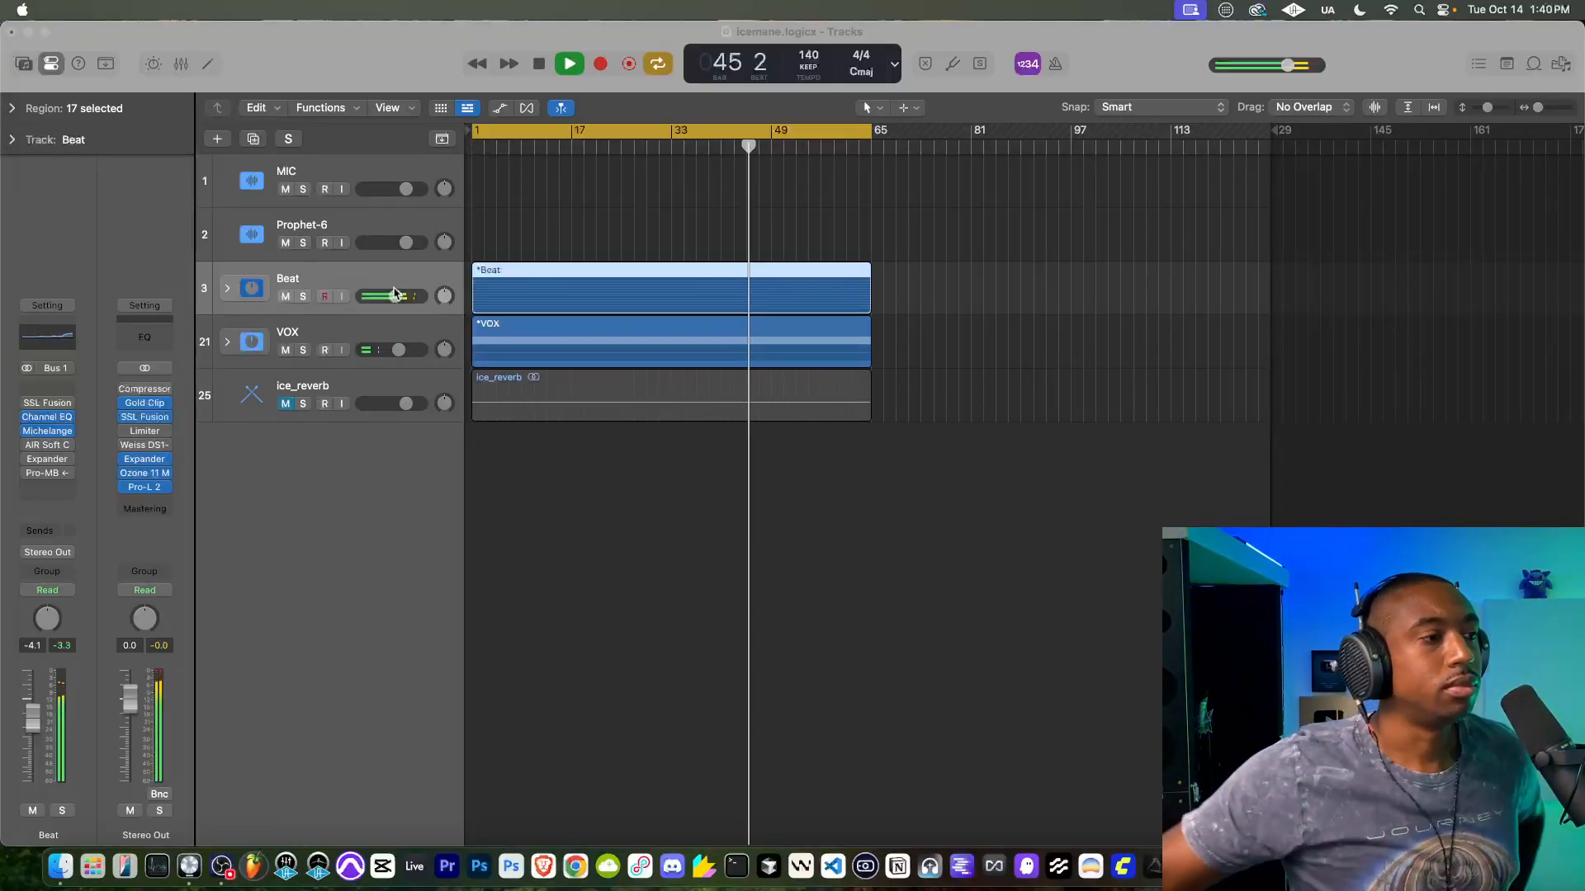
# Step: Mute the VOX track to hear the beat alone, and stop playback
pyautogui.click(260, 492)
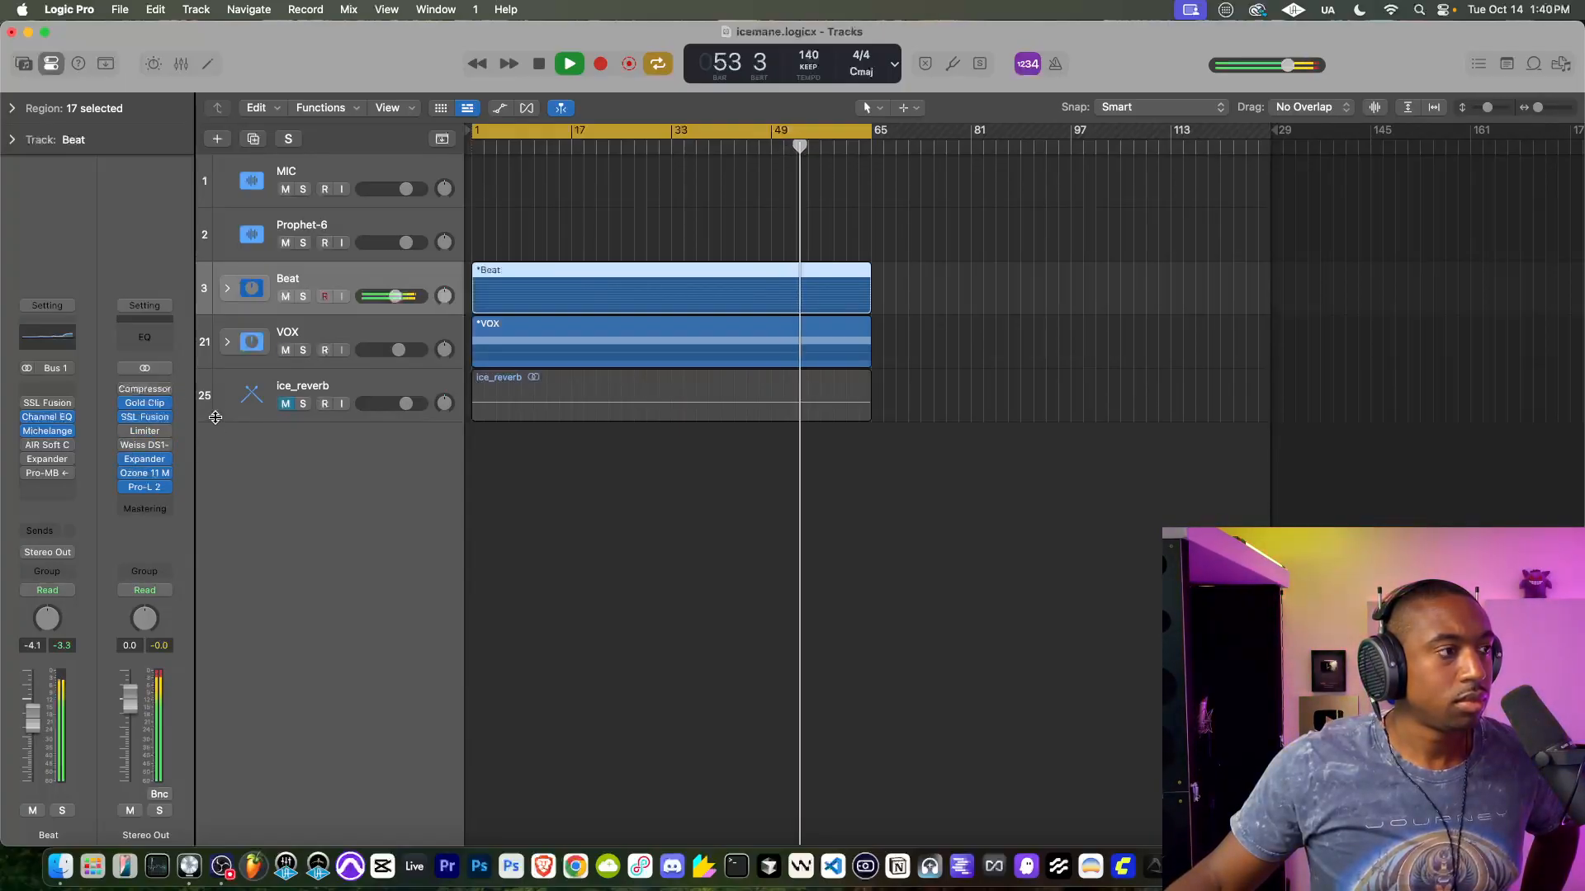
pyautogui.click(285, 350)
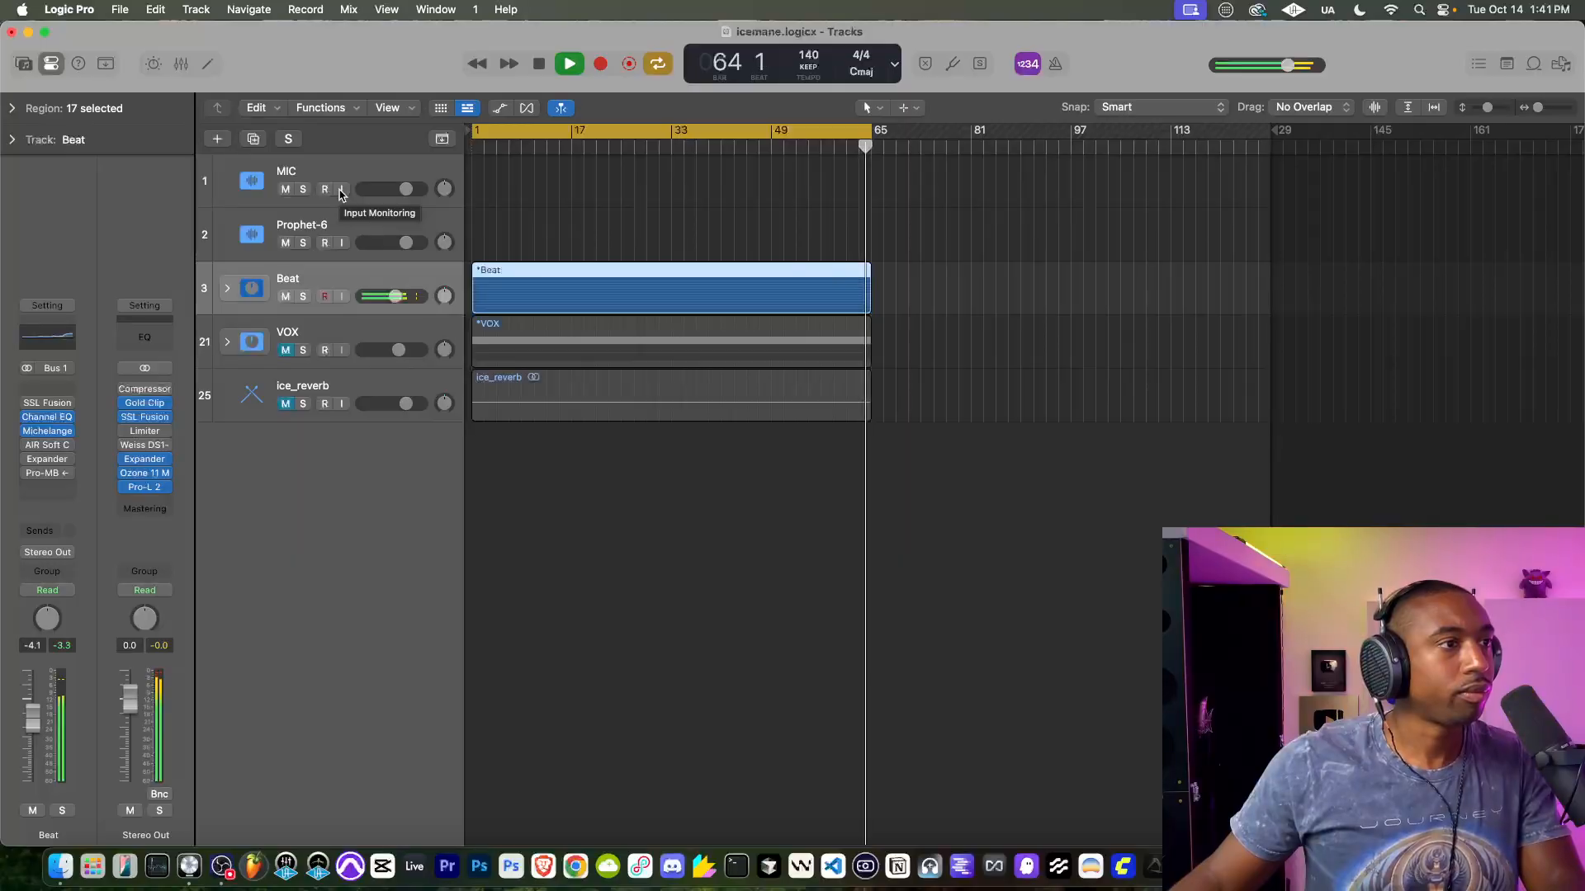
pyautogui.press('space')
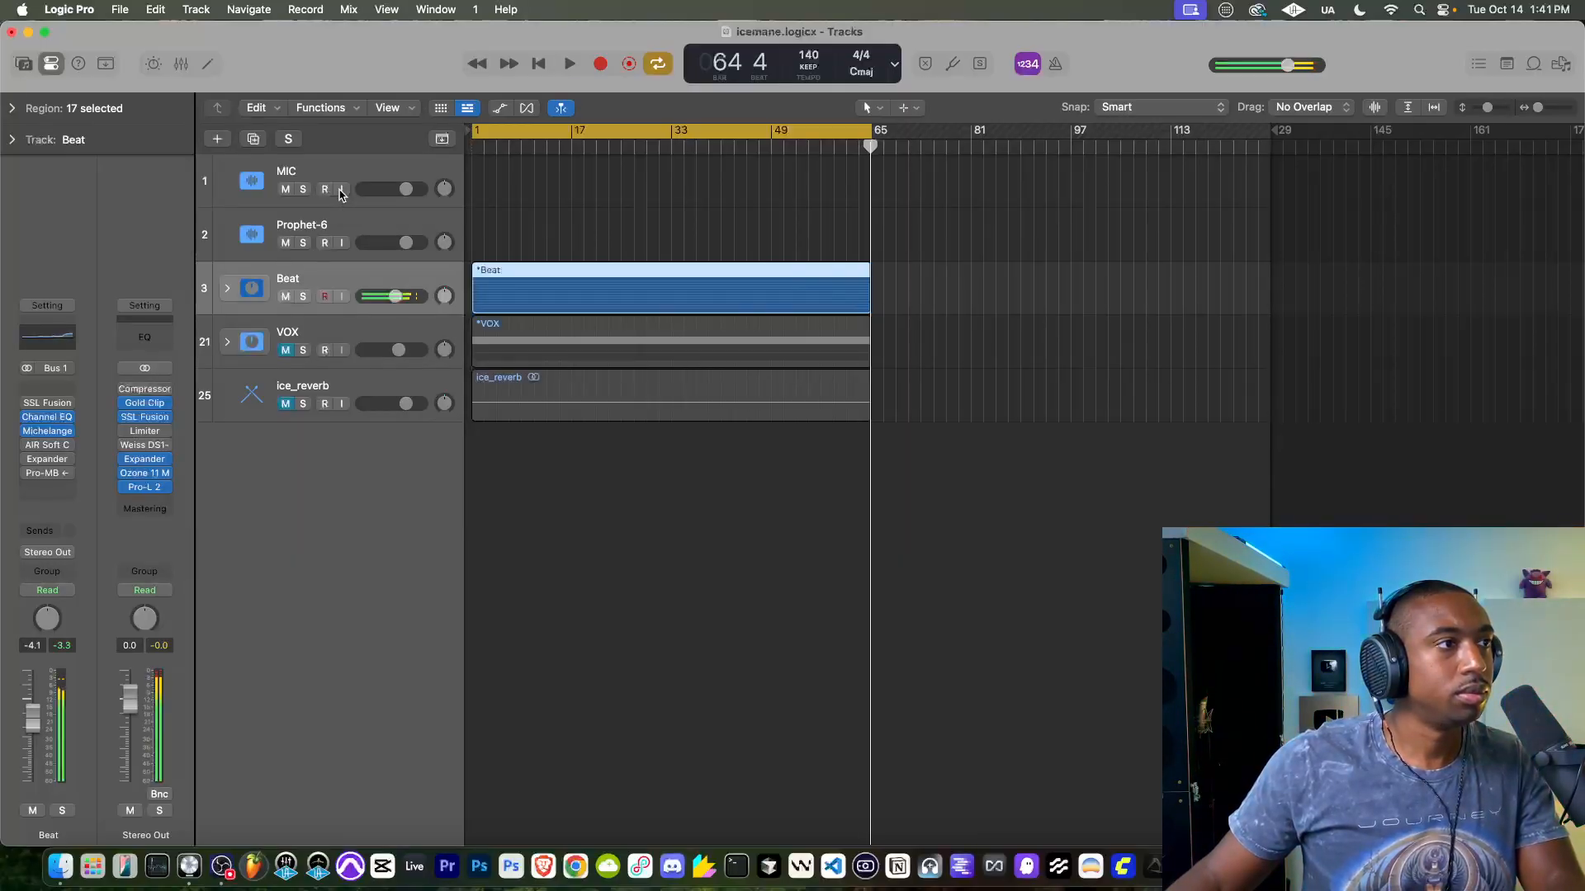